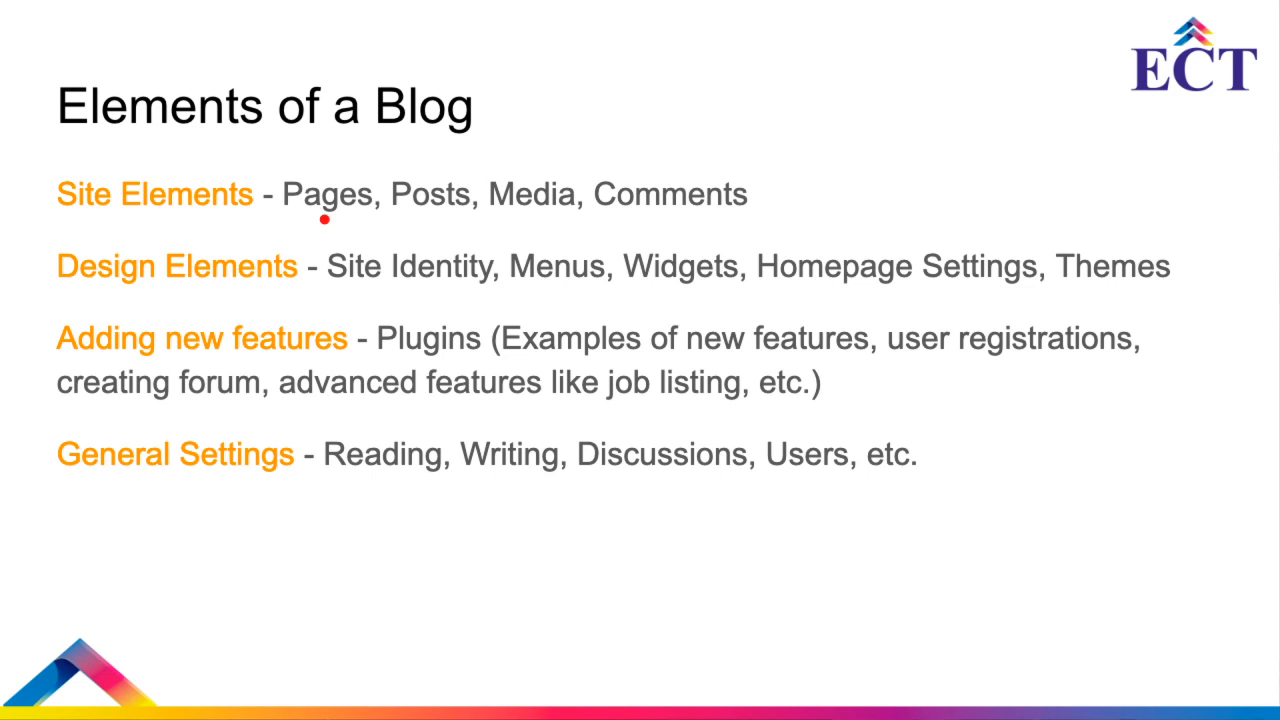
Exit the slideshow, switch to the ECT website and open its Content Writing course page
{"action": "key", "text": "Escape"}
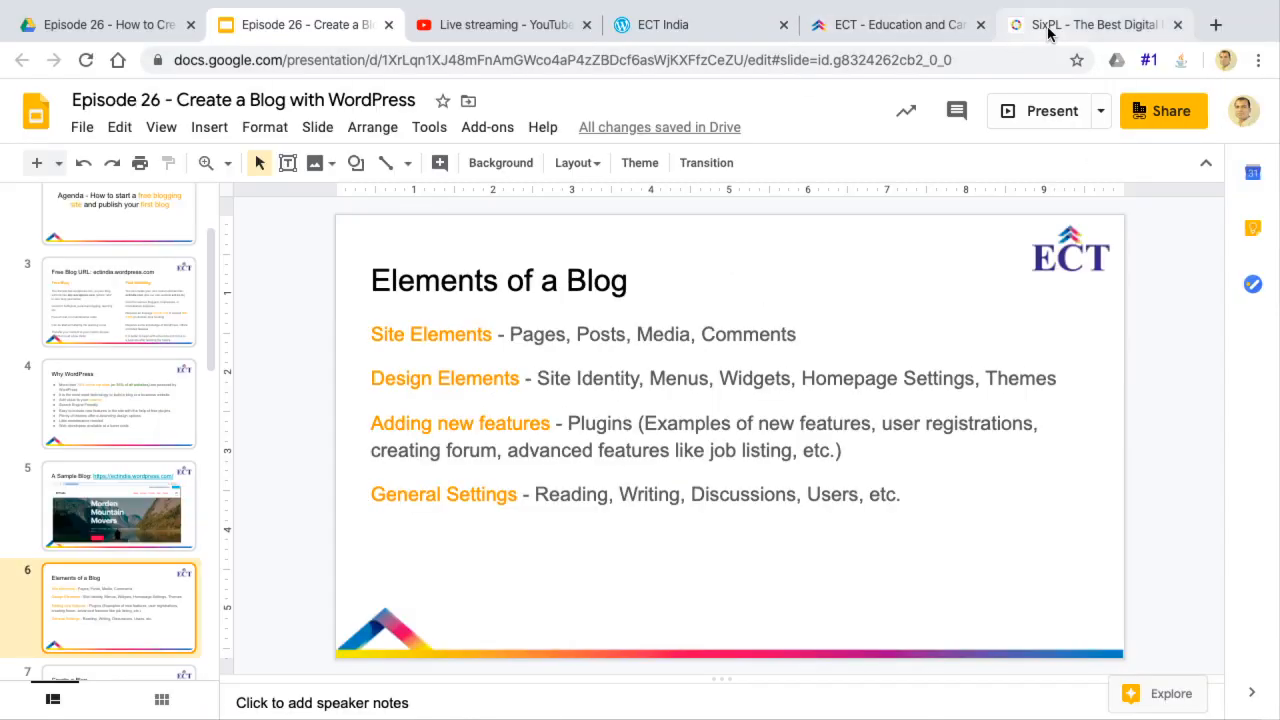
{"action": "left_click", "coordinate": [891, 30]}
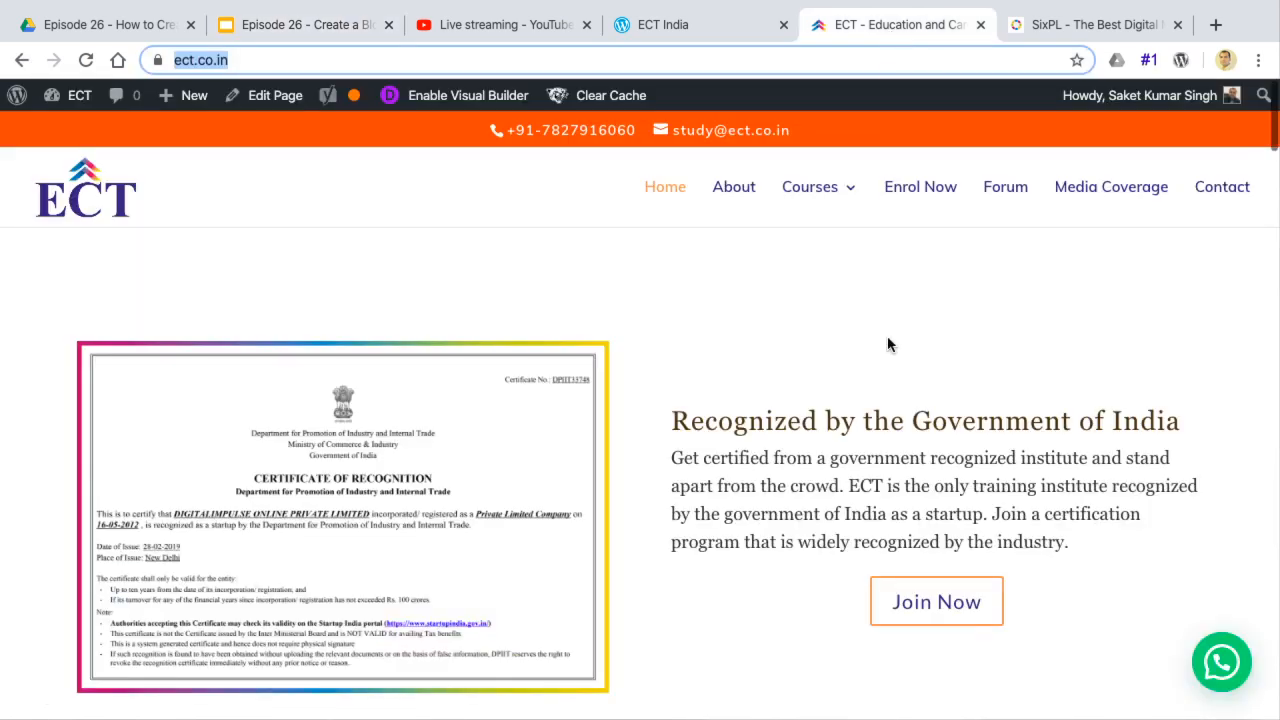
{"action": "mouse_move", "coordinate": [828, 183]}
{"action": "left_click", "coordinate": [843, 289]}
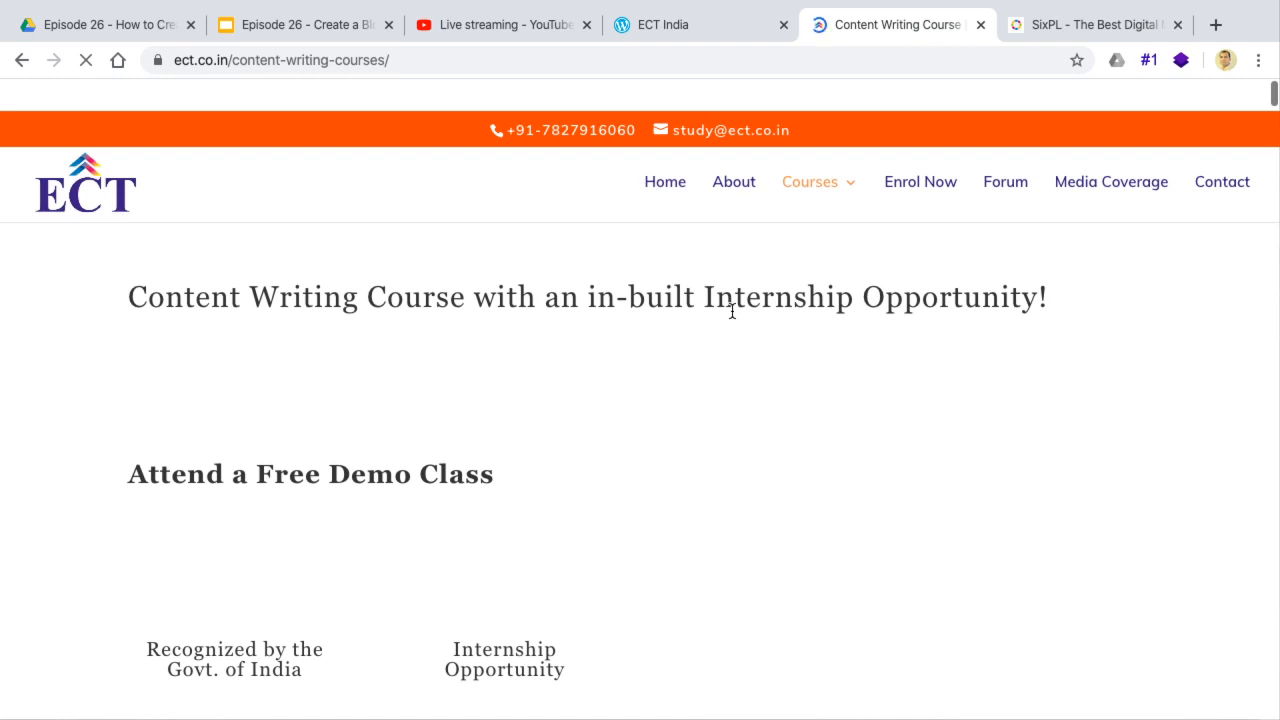
{"action": "scroll", "coordinate": [732, 311], "scroll_direction": "down", "scroll_amount": 20}
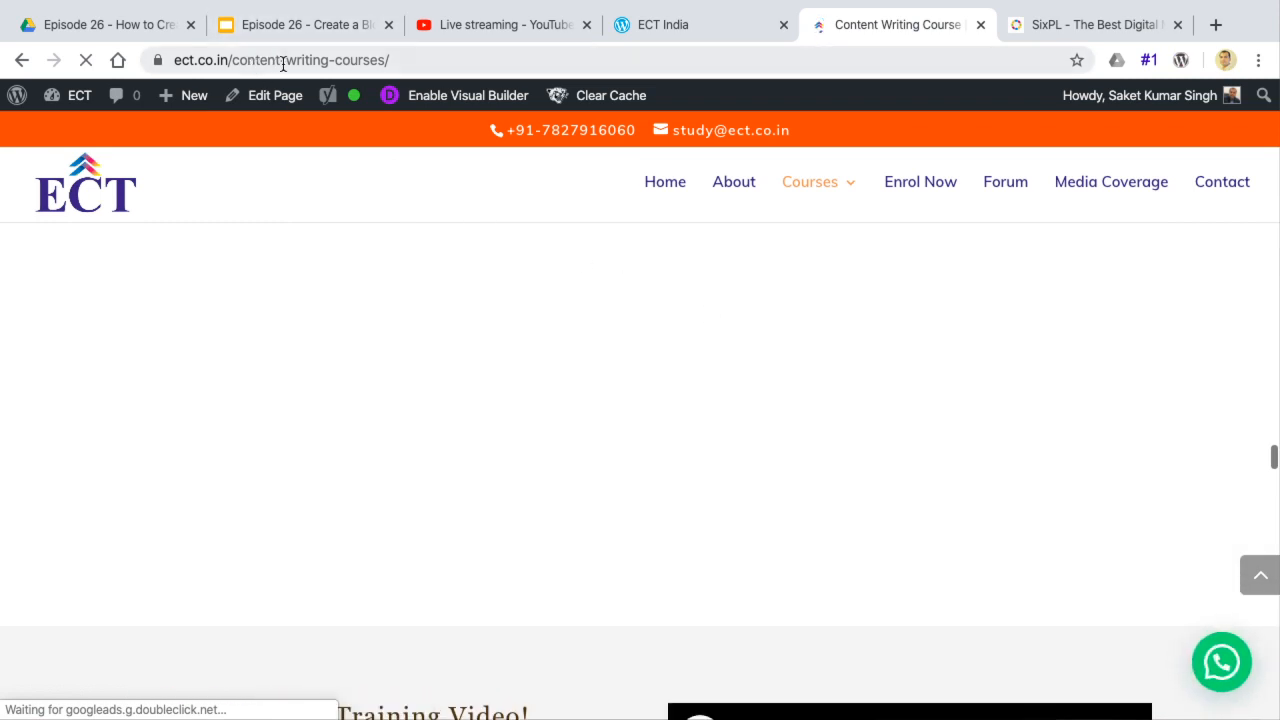
Go to the ECT blog page at ect.co.in/blog/ and look over the listed posts
{"action": "left_click", "coordinate": [236, 62]}
{"action": "left_click", "coordinate": [240, 63]}
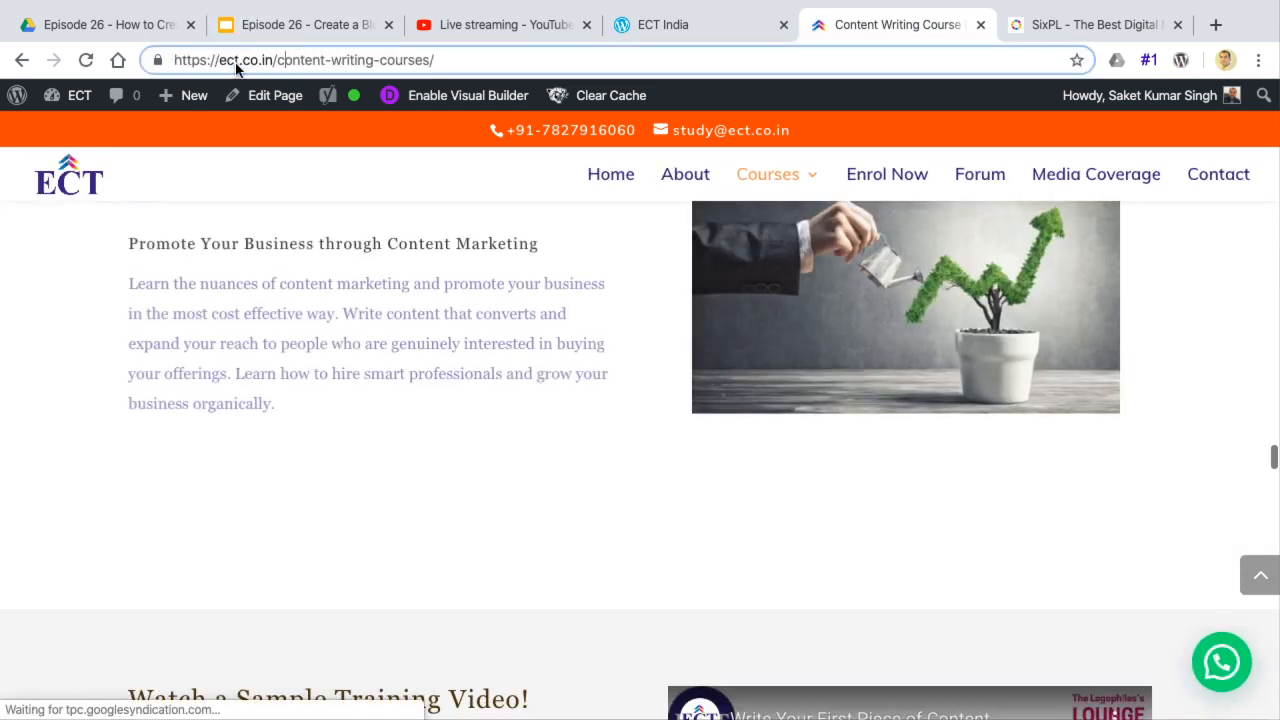
{"action": "left_click_drag", "start_coordinate": [276, 60], "coordinate": [426, 57]}
{"action": "key", "text": "BackSpace"}
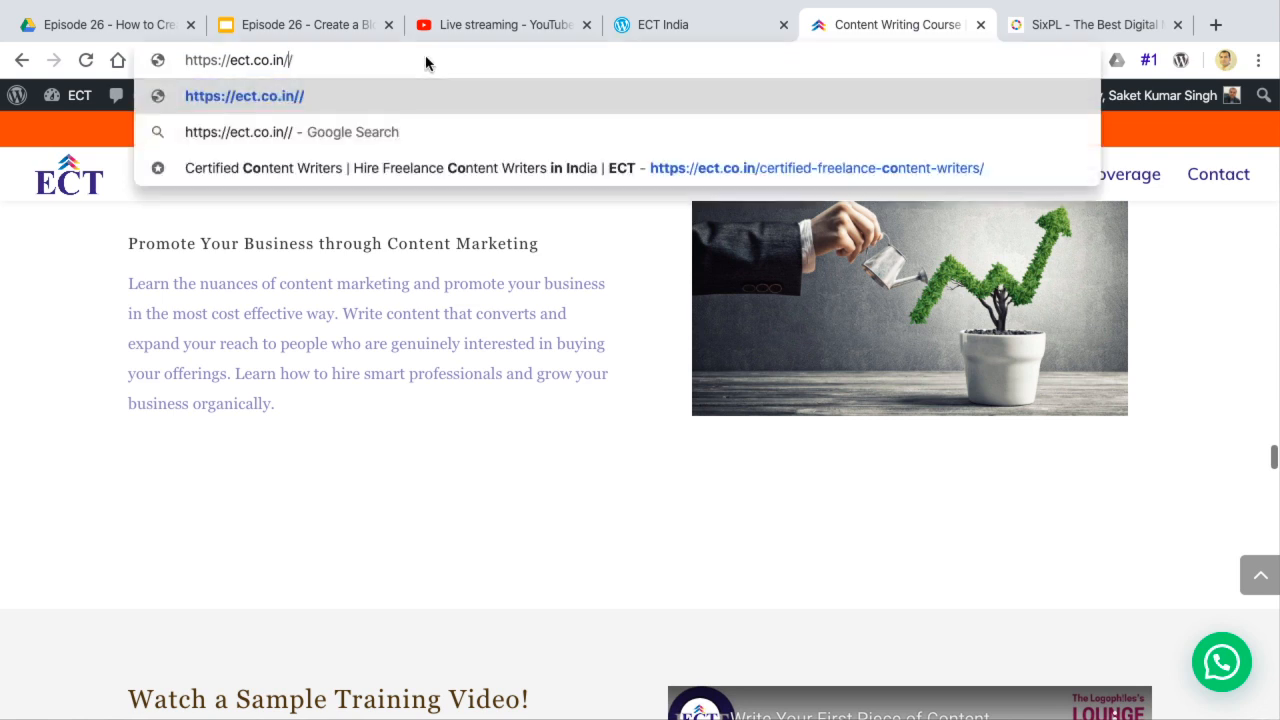
{"action": "type", "text": "blo"}
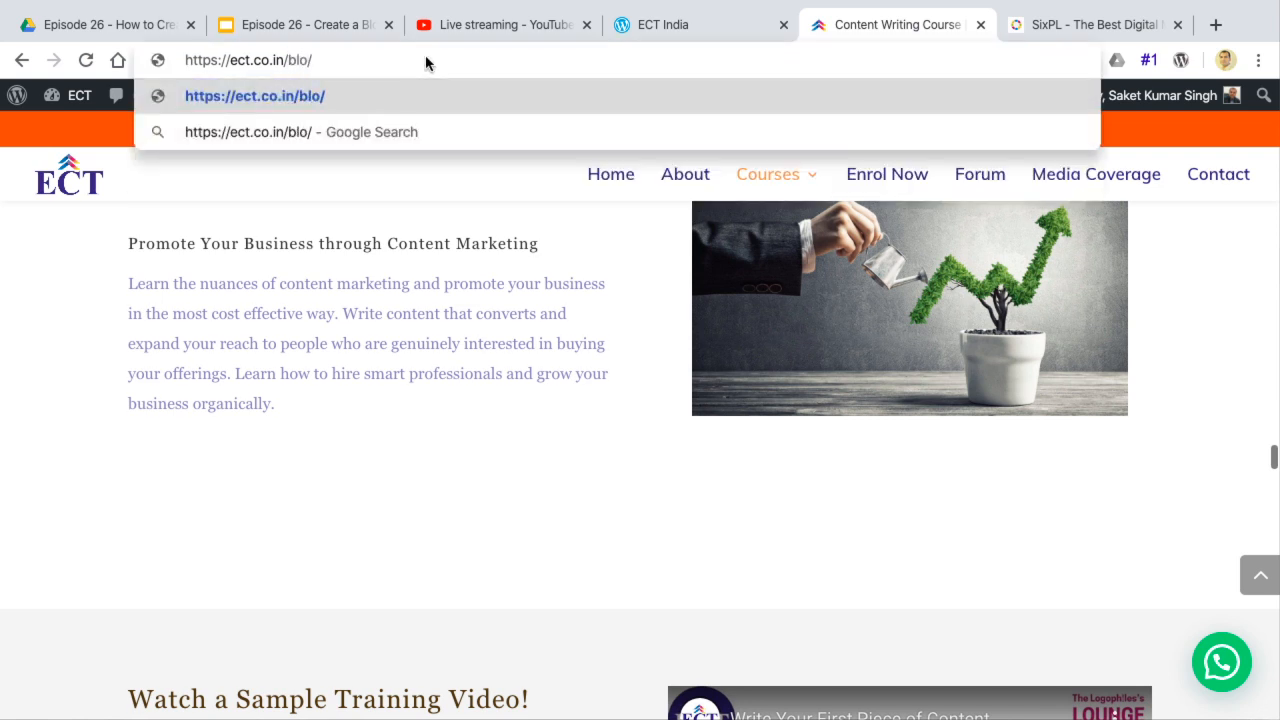
{"action": "type", "text": "g"}
{"action": "key", "text": "Return"}
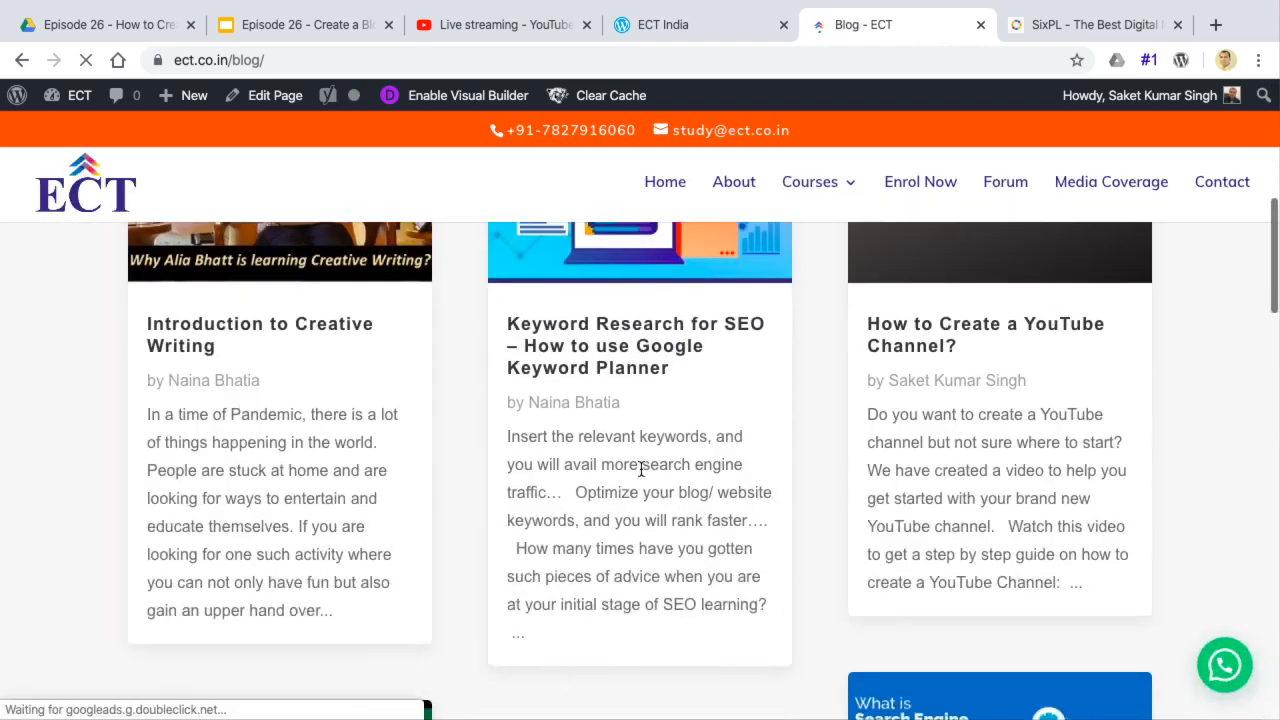
{"action": "scroll", "coordinate": [506, 326], "scroll_direction": "down", "scroll_amount": 1}
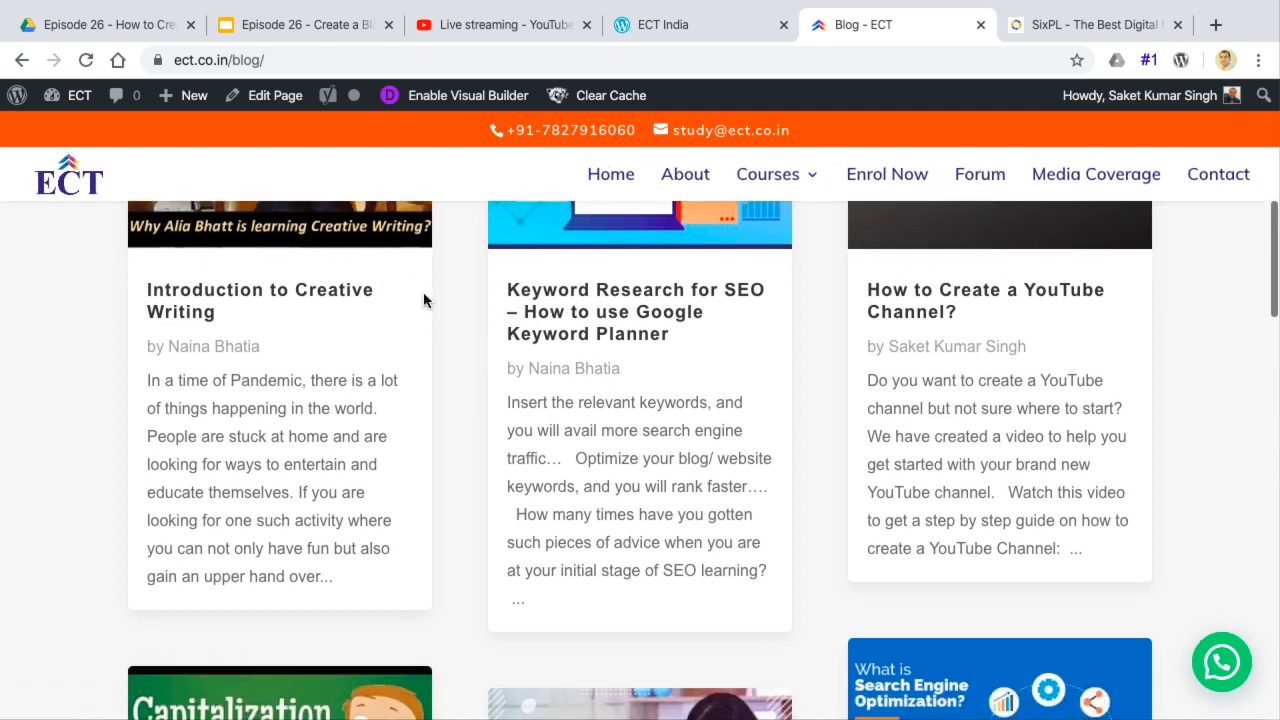
Open the "Introduction to Creative Writing" post in its own tab and go to its comment box
{"action": "left_click", "coordinate": [345, 297], "text": "super"}
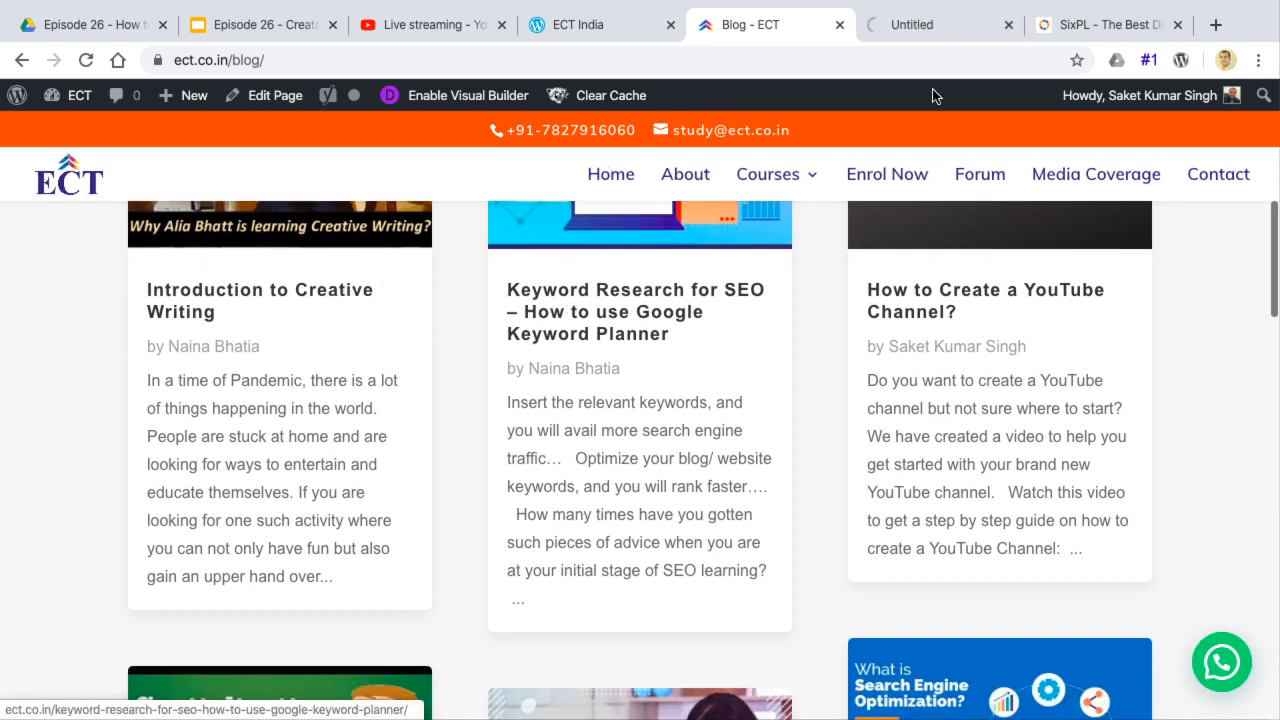
{"action": "left_click", "coordinate": [932, 22]}
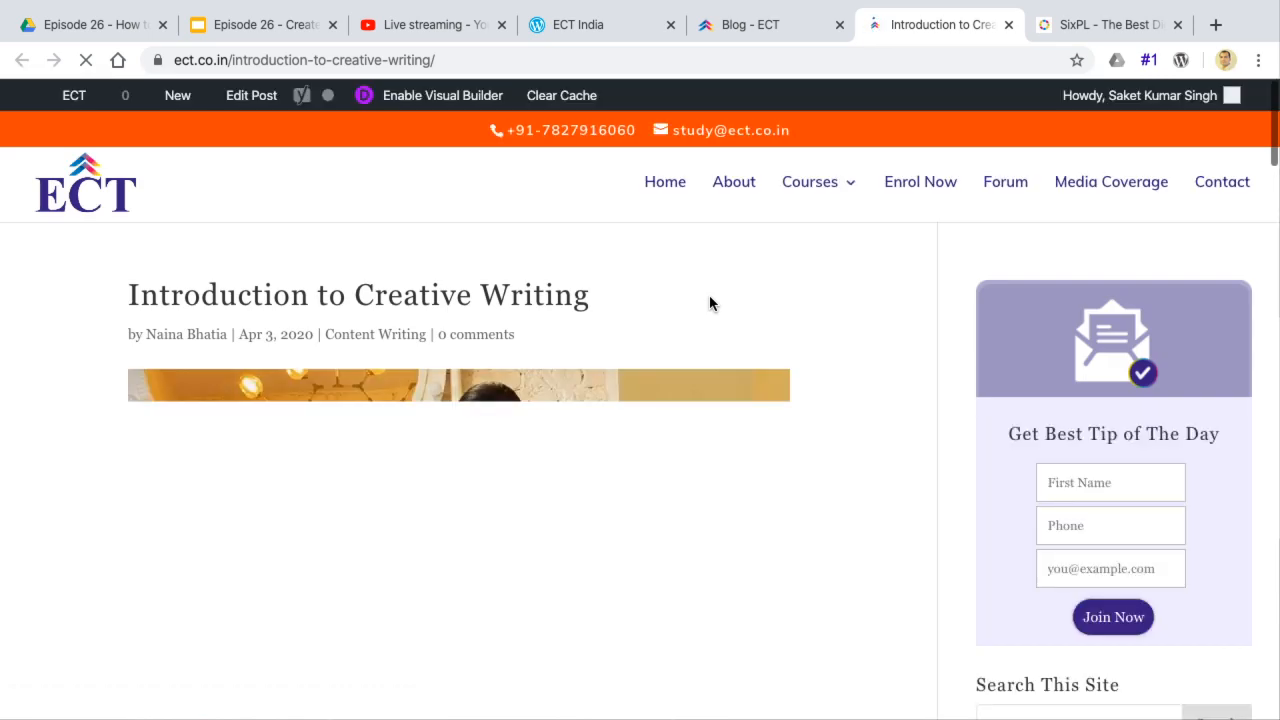
{"action": "scroll", "coordinate": [654, 428], "scroll_direction": "down", "scroll_amount": 5}
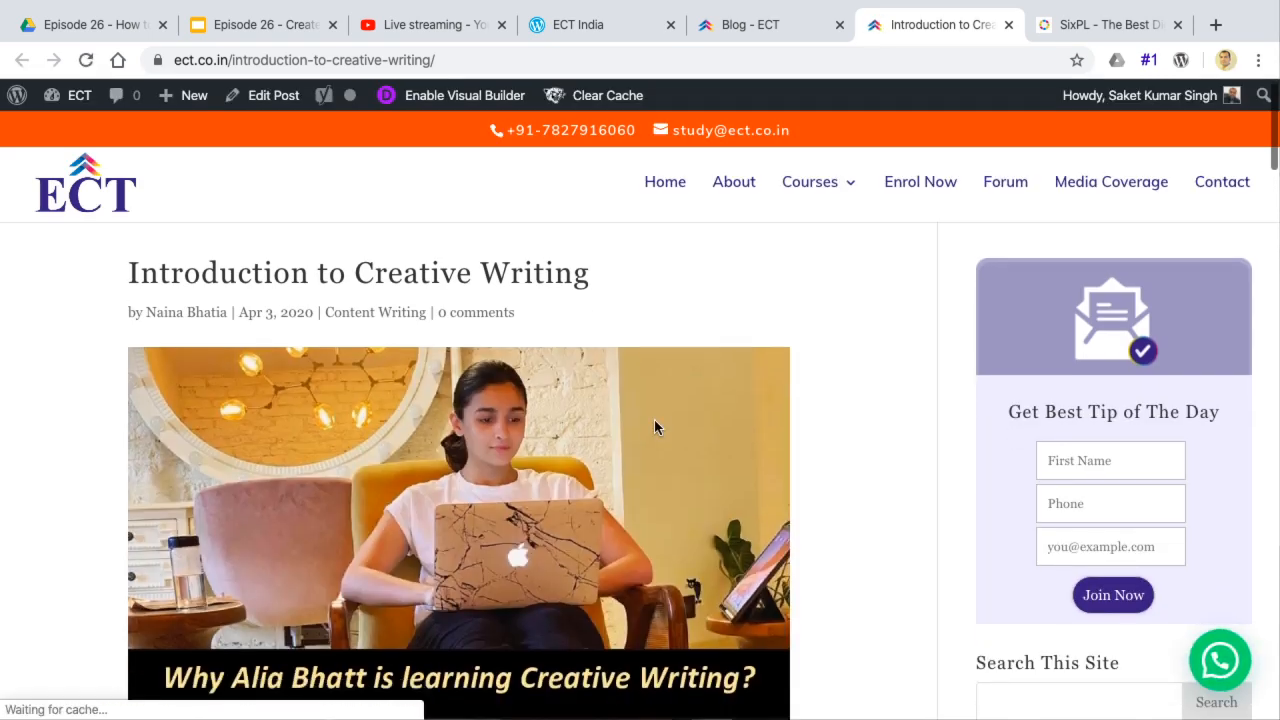
{"action": "scroll", "coordinate": [654, 428], "scroll_direction": "down", "scroll_amount": 15}
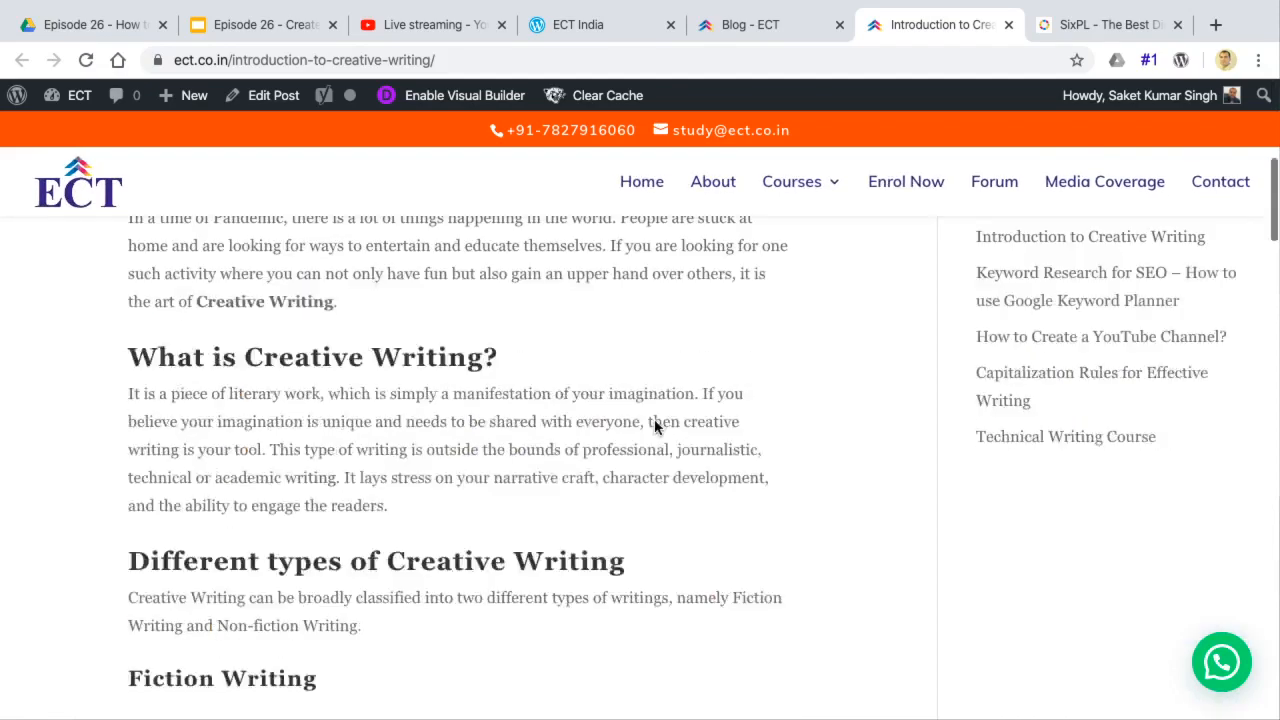
{"action": "scroll", "coordinate": [654, 428], "scroll_direction": "up", "scroll_amount": 10}
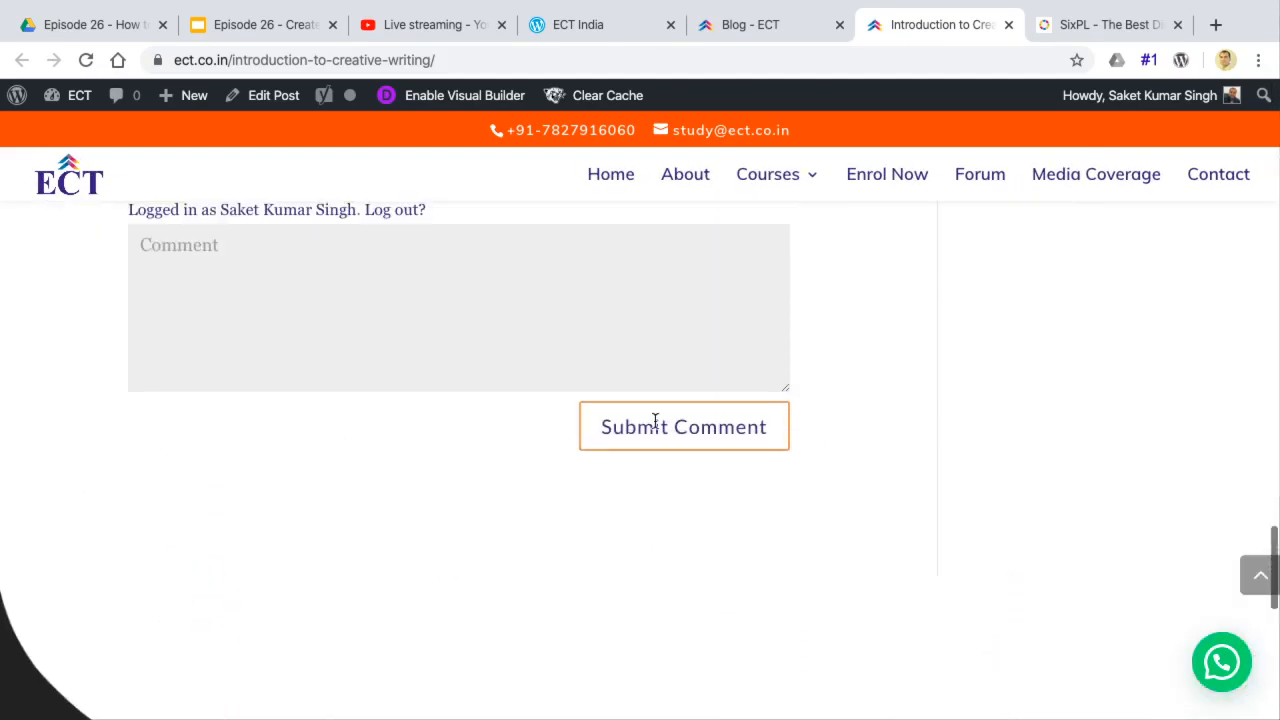
{"action": "left_click", "coordinate": [466, 480]}
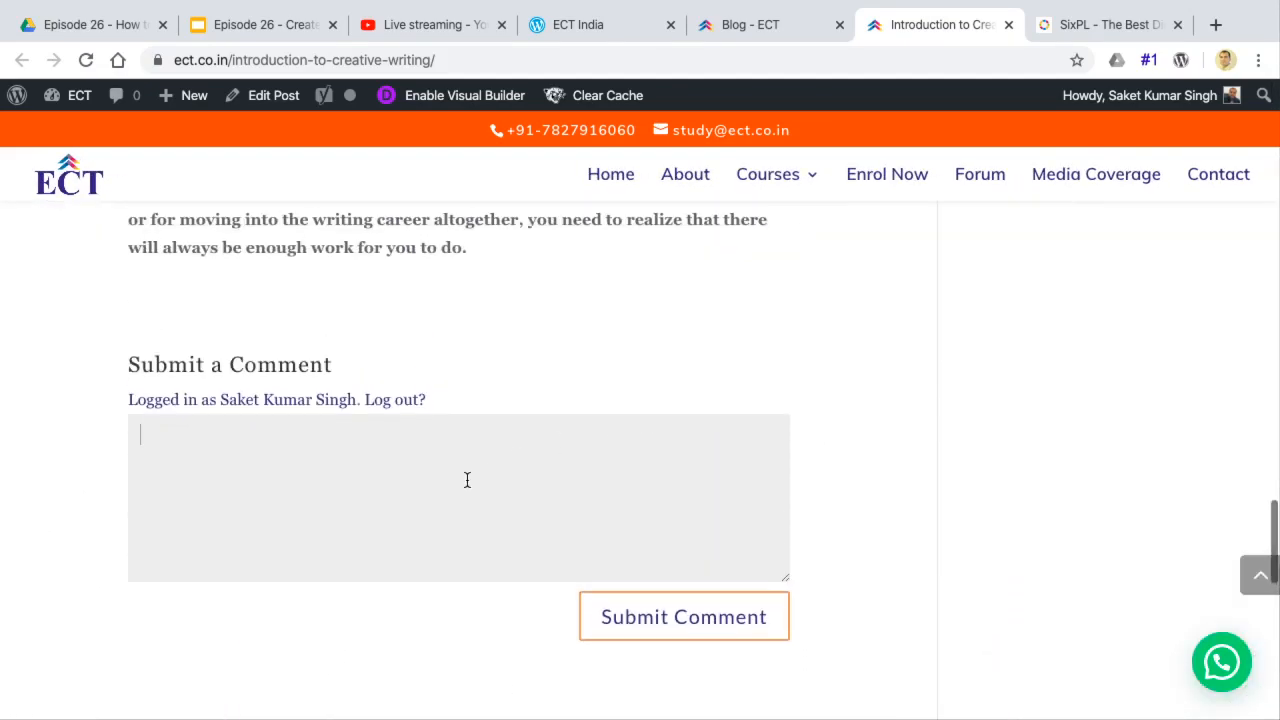
Compare the blog listing with the creative writing post, examining the post's comment form, sidebar, featured image and title
{"action": "left_click", "coordinate": [769, 34]}
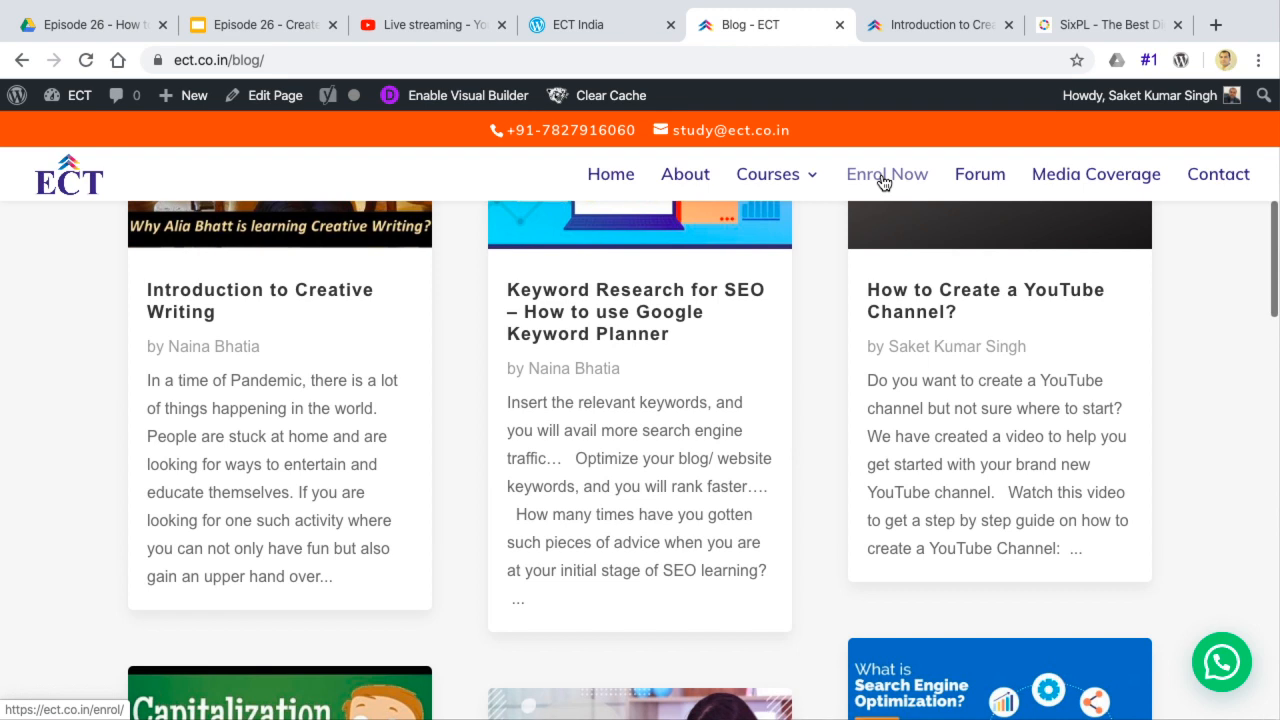
{"action": "left_click", "coordinate": [952, 39]}
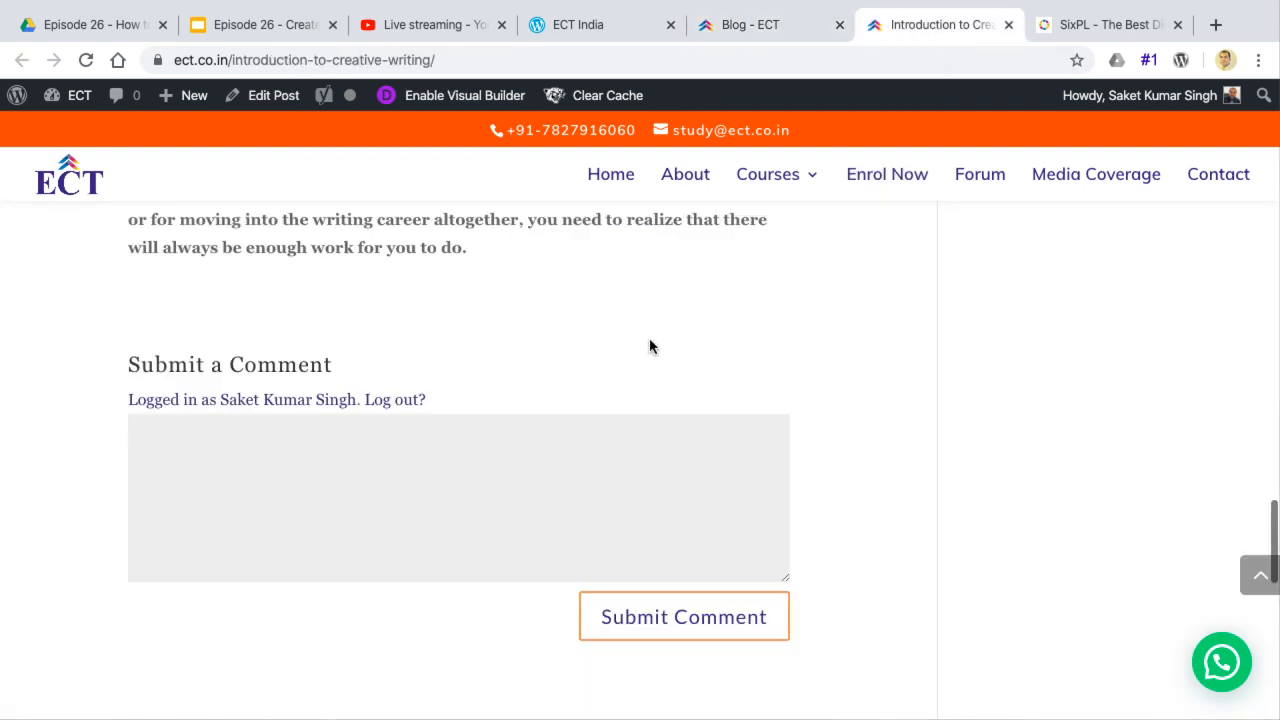
{"action": "scroll", "coordinate": [652, 346], "scroll_direction": "up", "scroll_amount": 5}
{"action": "scroll", "coordinate": [652, 346], "scroll_direction": "down", "scroll_amount": 4}
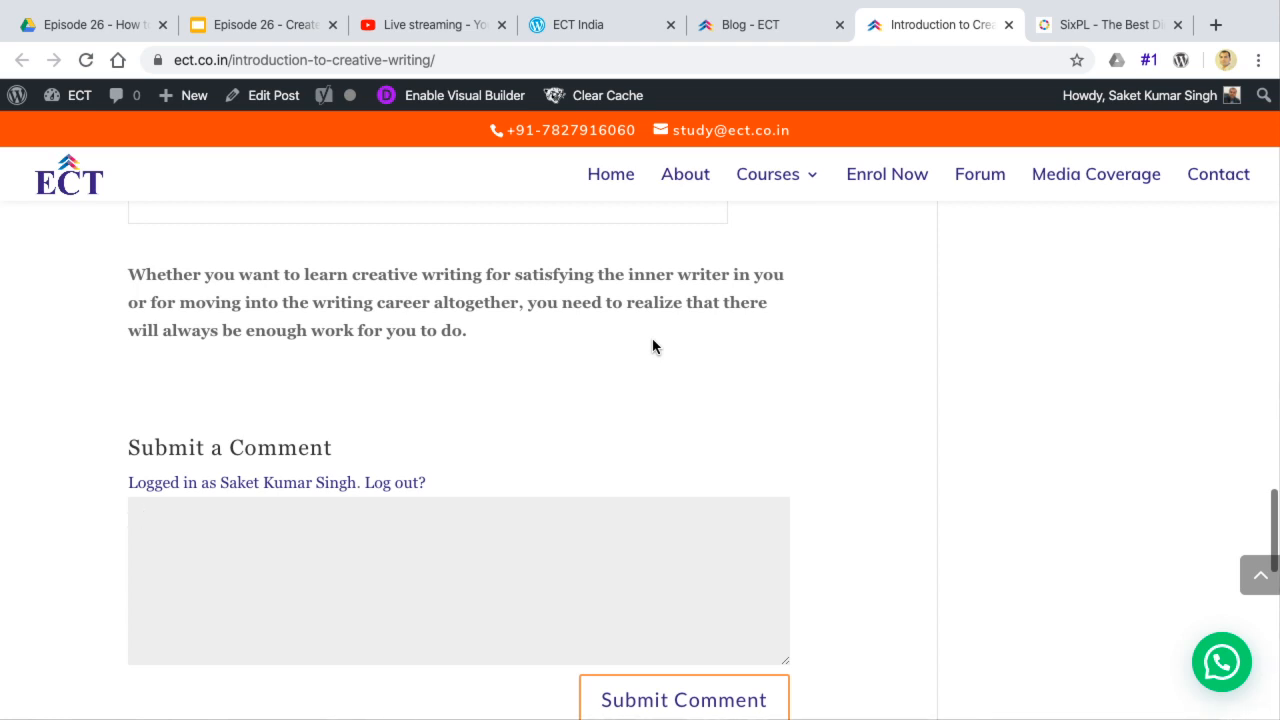
{"action": "scroll", "coordinate": [653, 341], "scroll_direction": "up", "scroll_amount": 5}
{"action": "scroll", "coordinate": [653, 345], "scroll_direction": "up", "scroll_amount": 15}
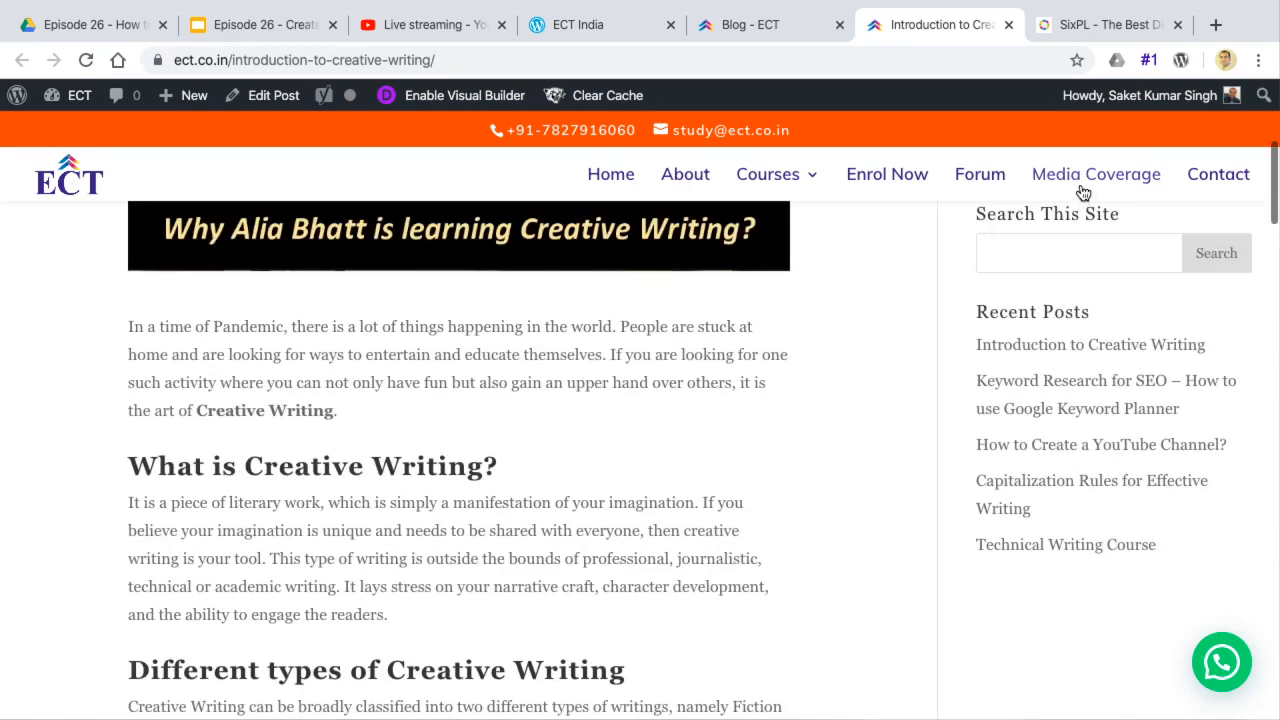
{"action": "scroll", "coordinate": [660, 375], "scroll_direction": "up", "scroll_amount": 5}
{"action": "scroll", "coordinate": [659, 375], "scroll_direction": "down", "scroll_amount": 3}
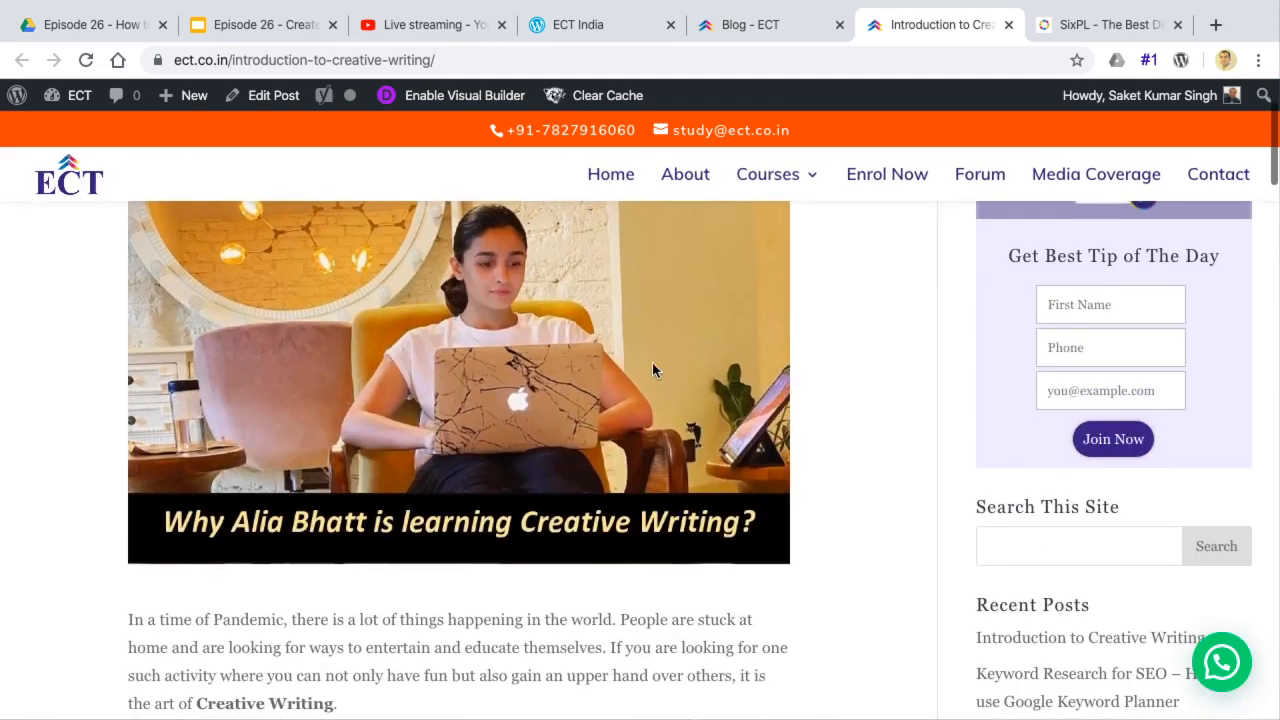
{"action": "scroll", "coordinate": [456, 321], "scroll_direction": "up", "scroll_amount": 3}
{"action": "scroll", "coordinate": [456, 328], "scroll_direction": "up", "scroll_amount": 1}
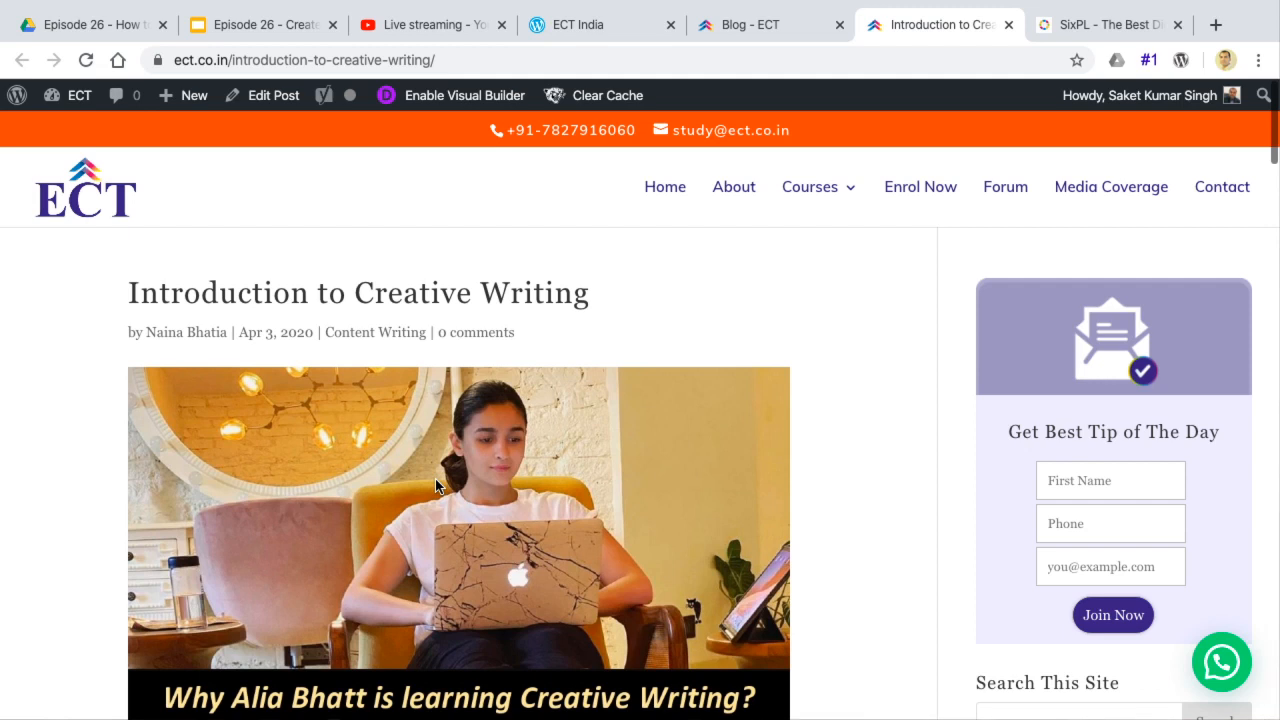
{"action": "scroll", "coordinate": [435, 486], "scroll_direction": "down", "scroll_amount": 1}
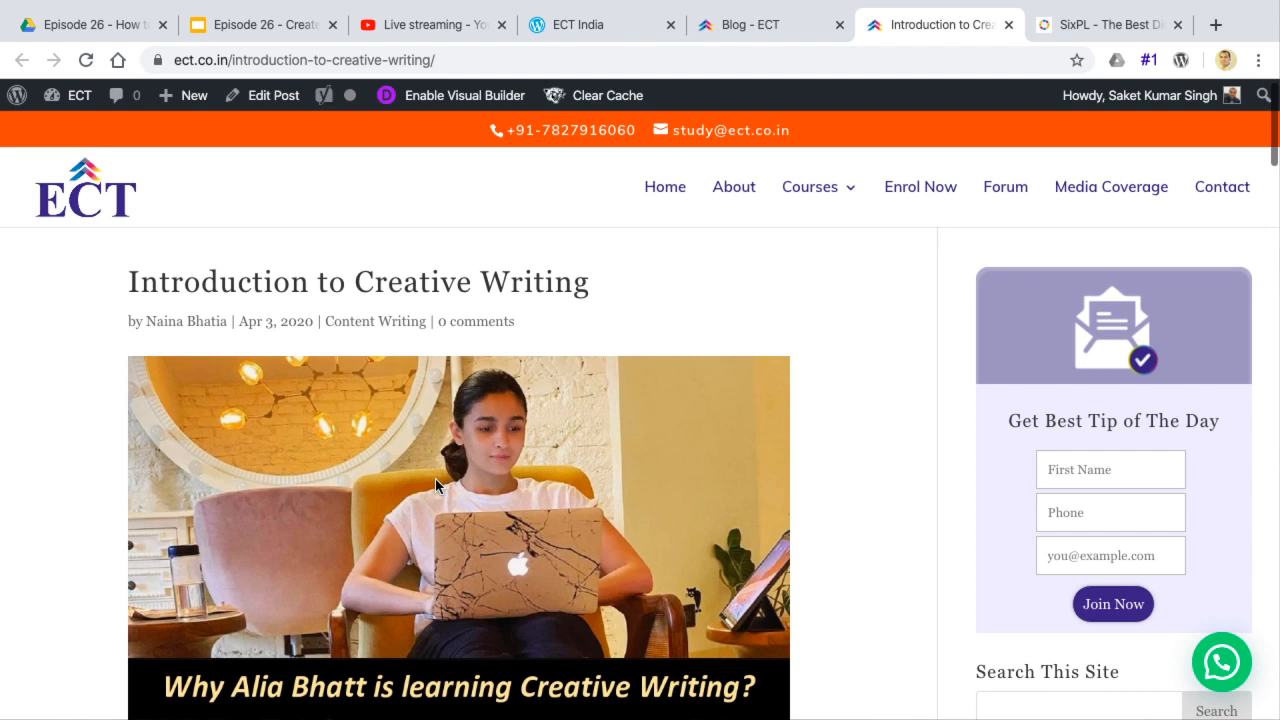
{"action": "mouse_move", "coordinate": [810, 196]}
Check the Elements of a Blog slide against the creative writing post, down to its comment form
{"action": "left_click", "coordinate": [252, 26]}
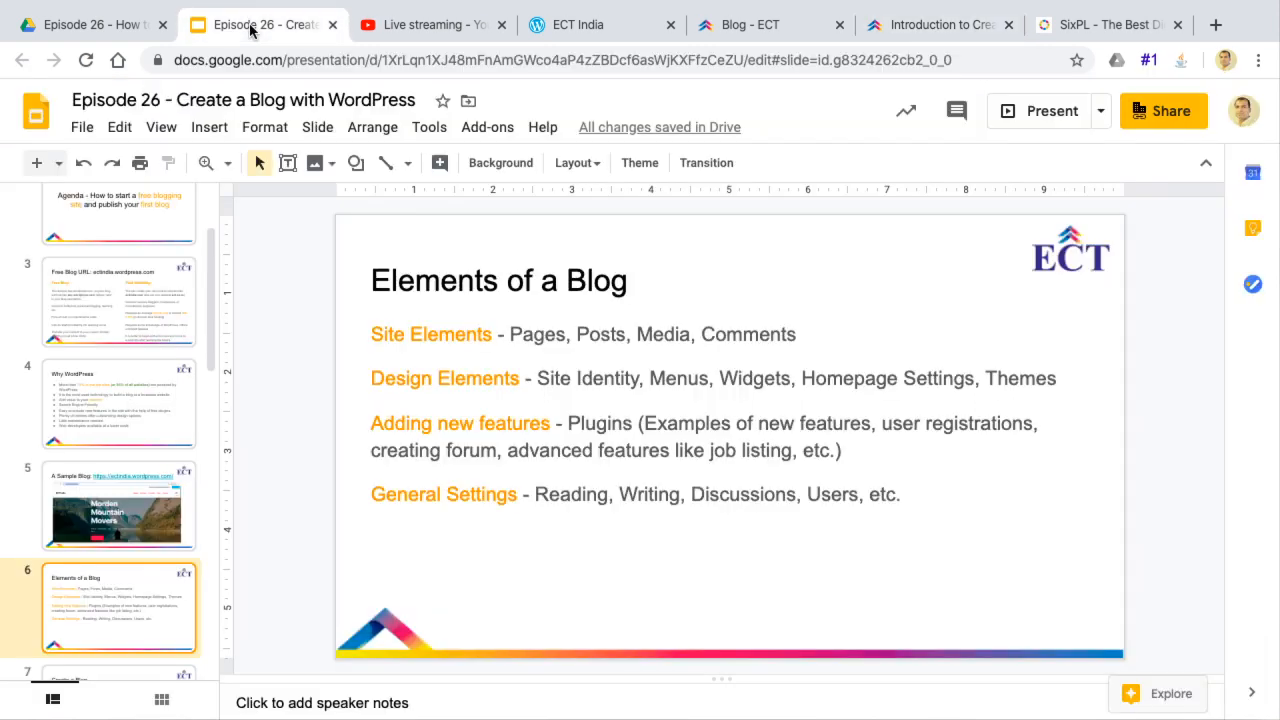
{"action": "left_click", "coordinate": [928, 26]}
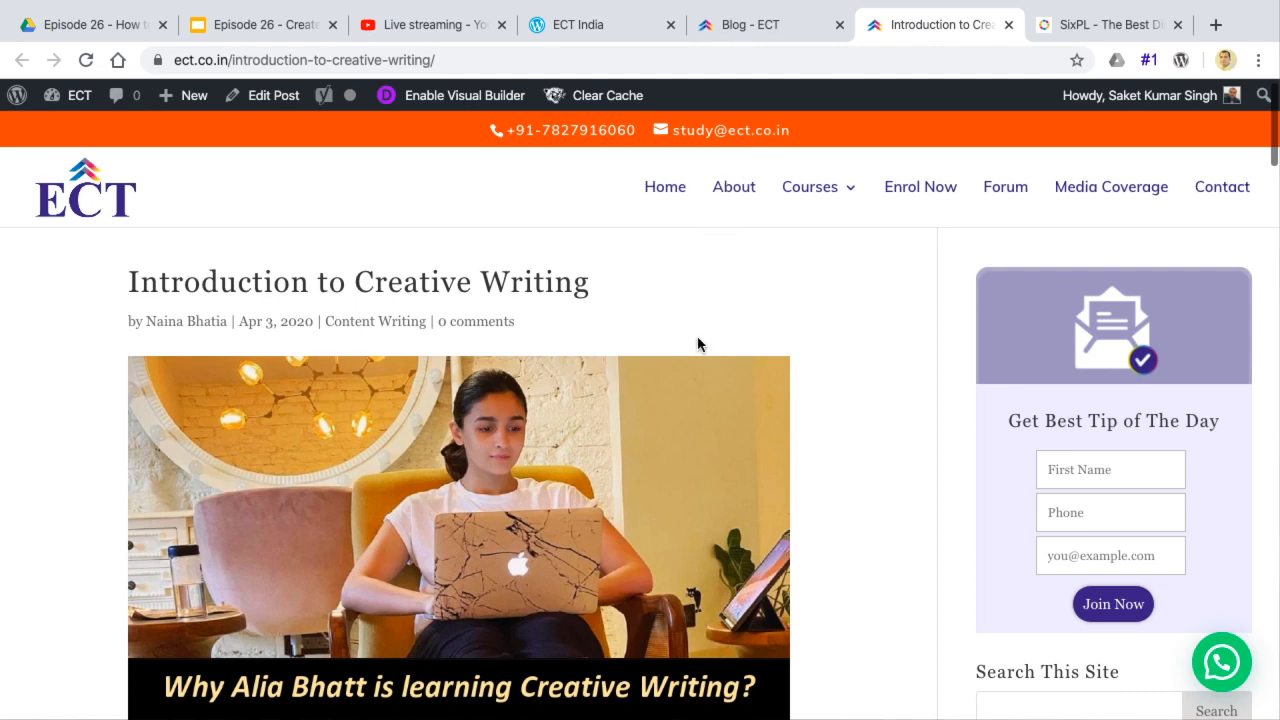
{"action": "scroll", "coordinate": [697, 343], "scroll_direction": "down", "scroll_amount": 20}
{"action": "scroll", "coordinate": [697, 343], "scroll_direction": "up", "scroll_amount": 10}
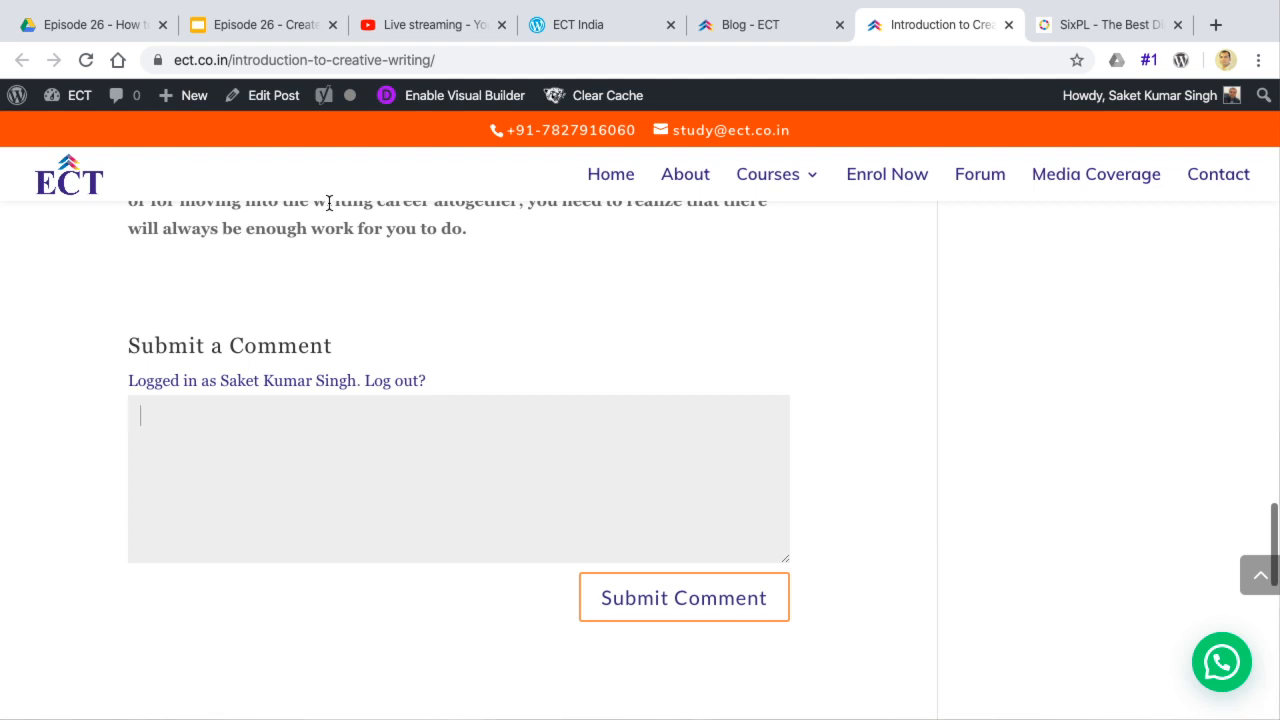
Highlight "Pages, Posts, Media, Comments" on the Elements of a Blog slide and place the cursor in the Design Elements line
{"action": "left_click", "coordinate": [262, 20]}
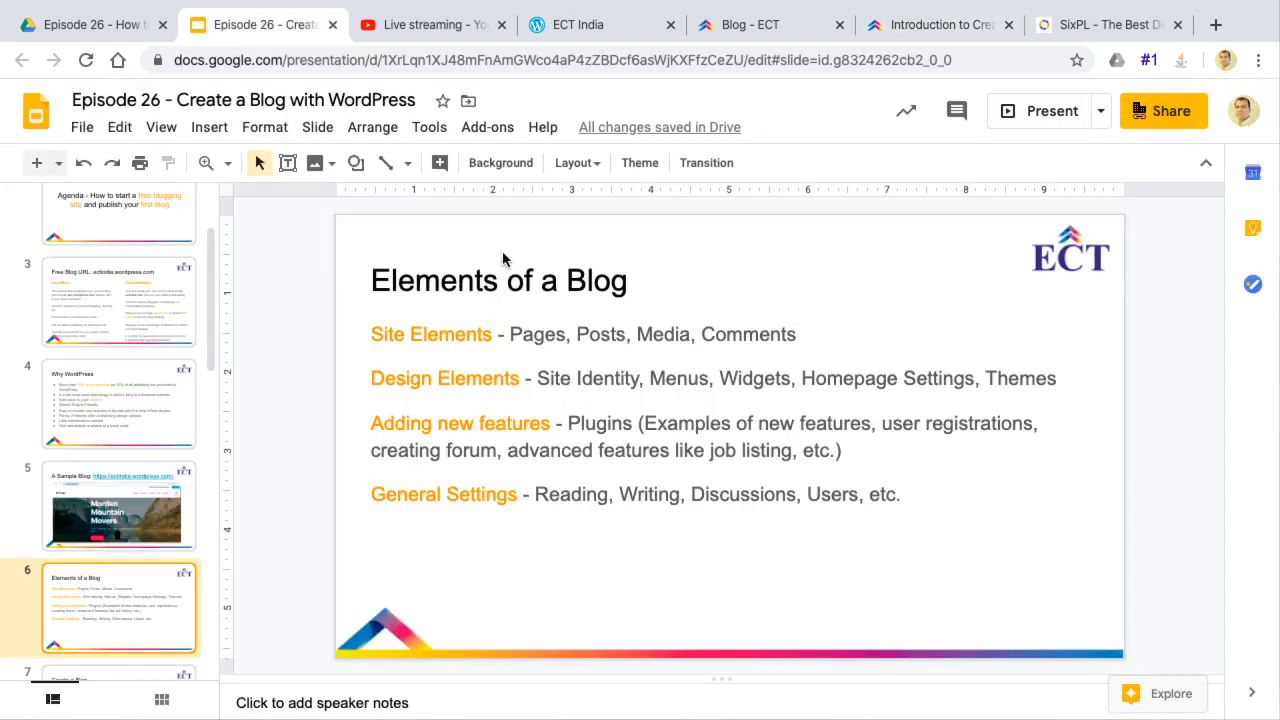
{"action": "left_click", "coordinate": [510, 336]}
{"action": "left_click_drag", "start_coordinate": [510, 336], "coordinate": [795, 340]}
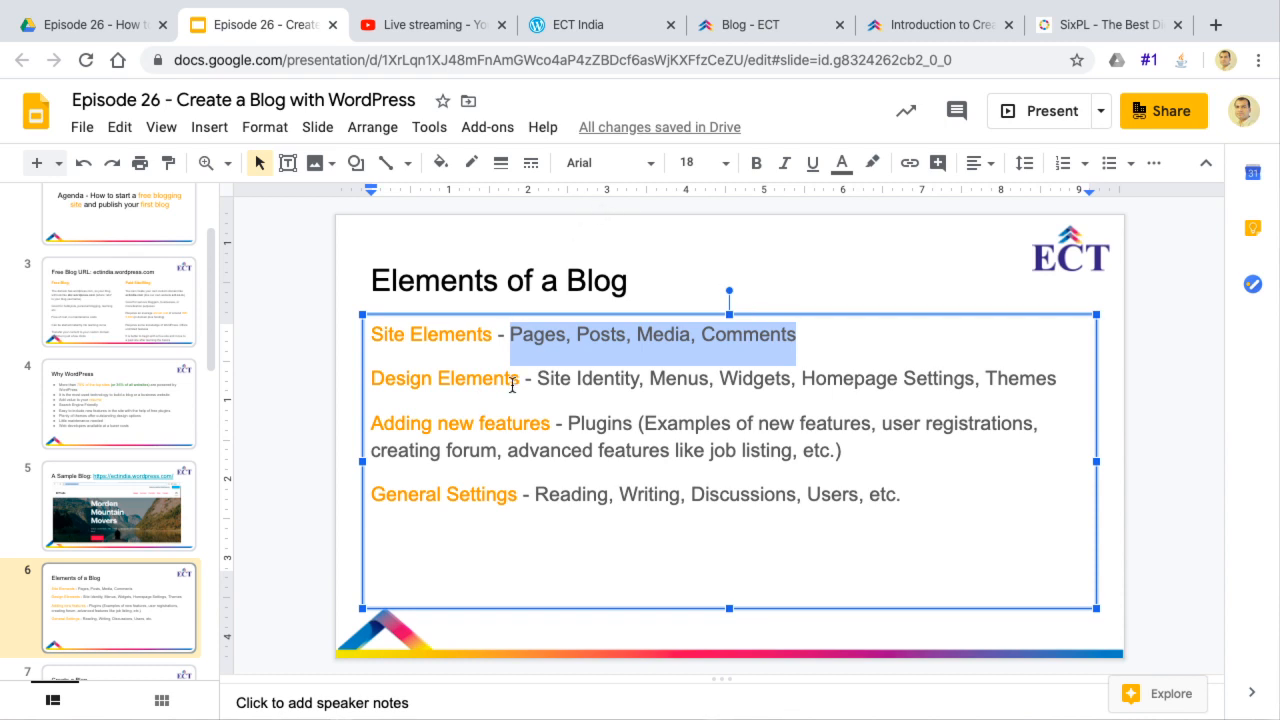
{"action": "left_click", "coordinate": [543, 382]}
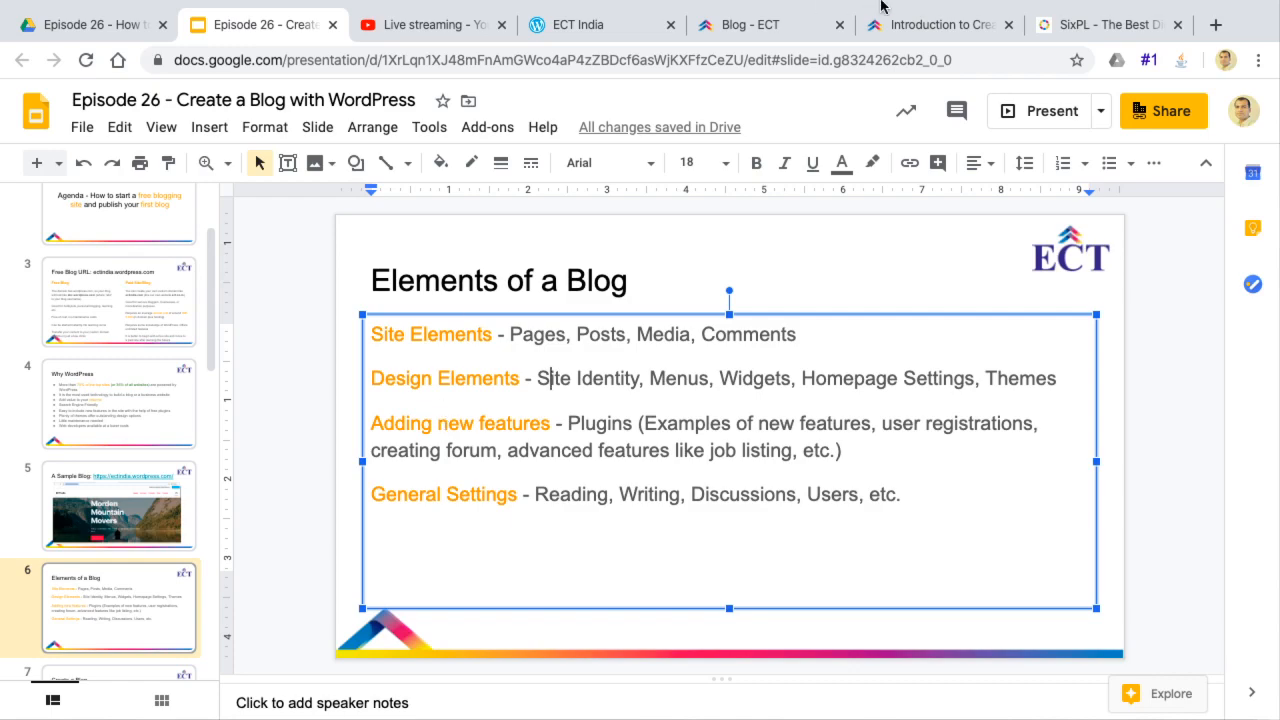
Return to the creative writing post and open the ECT website's Forum page
{"action": "left_click", "coordinate": [930, 27]}
{"action": "scroll", "coordinate": [607, 288], "scroll_direction": "up", "scroll_amount": 15}
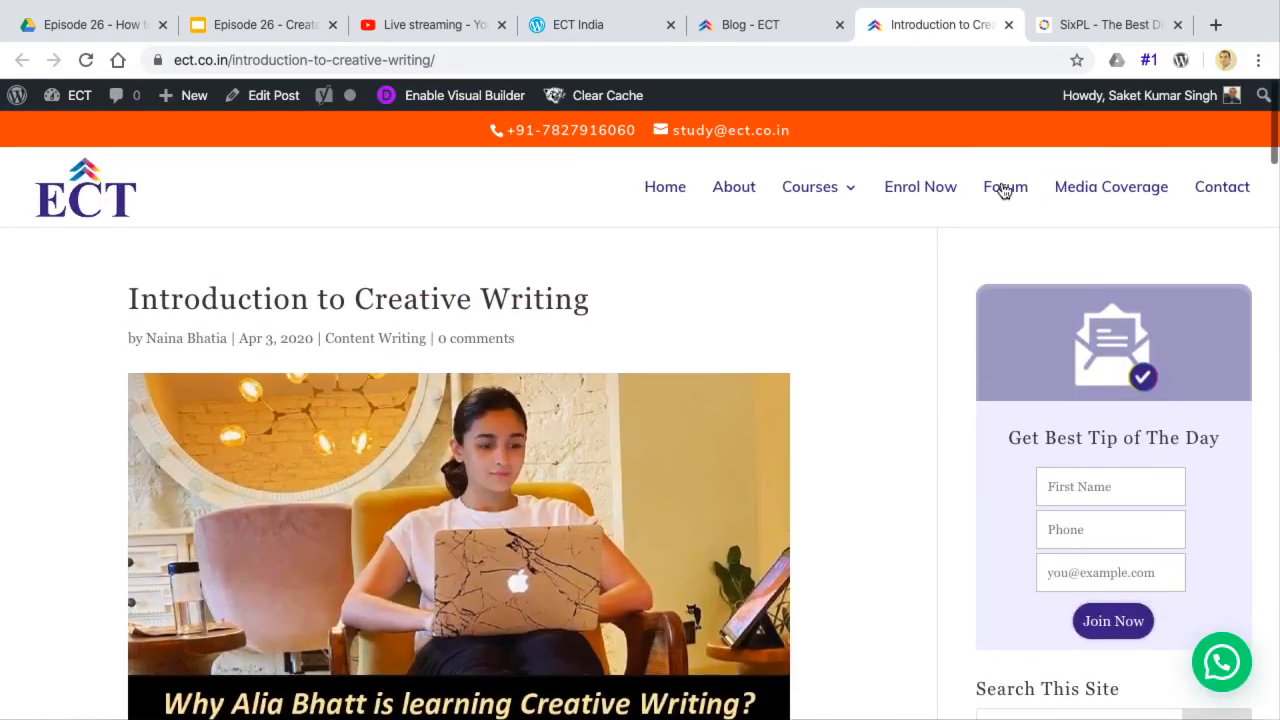
{"action": "left_click", "coordinate": [1005, 190]}
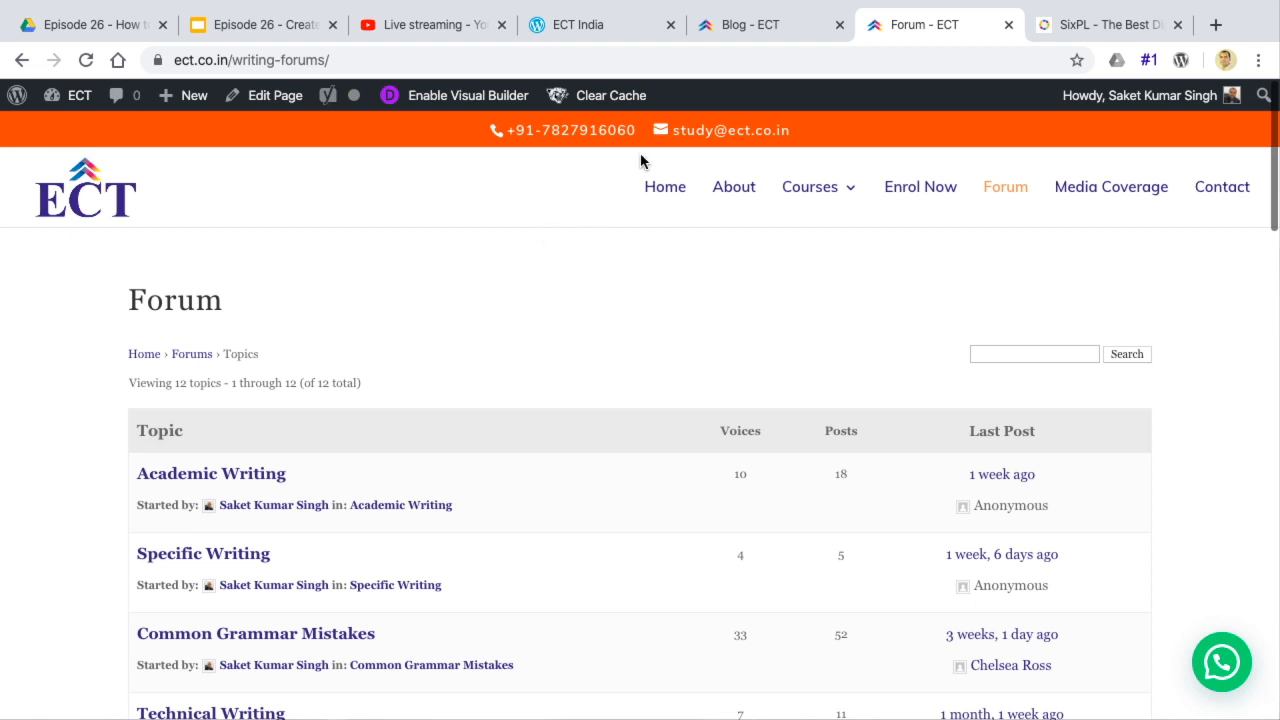
Switch back to the presentation and display slide 7, "Create a Blog"
{"action": "left_click", "coordinate": [246, 30]}
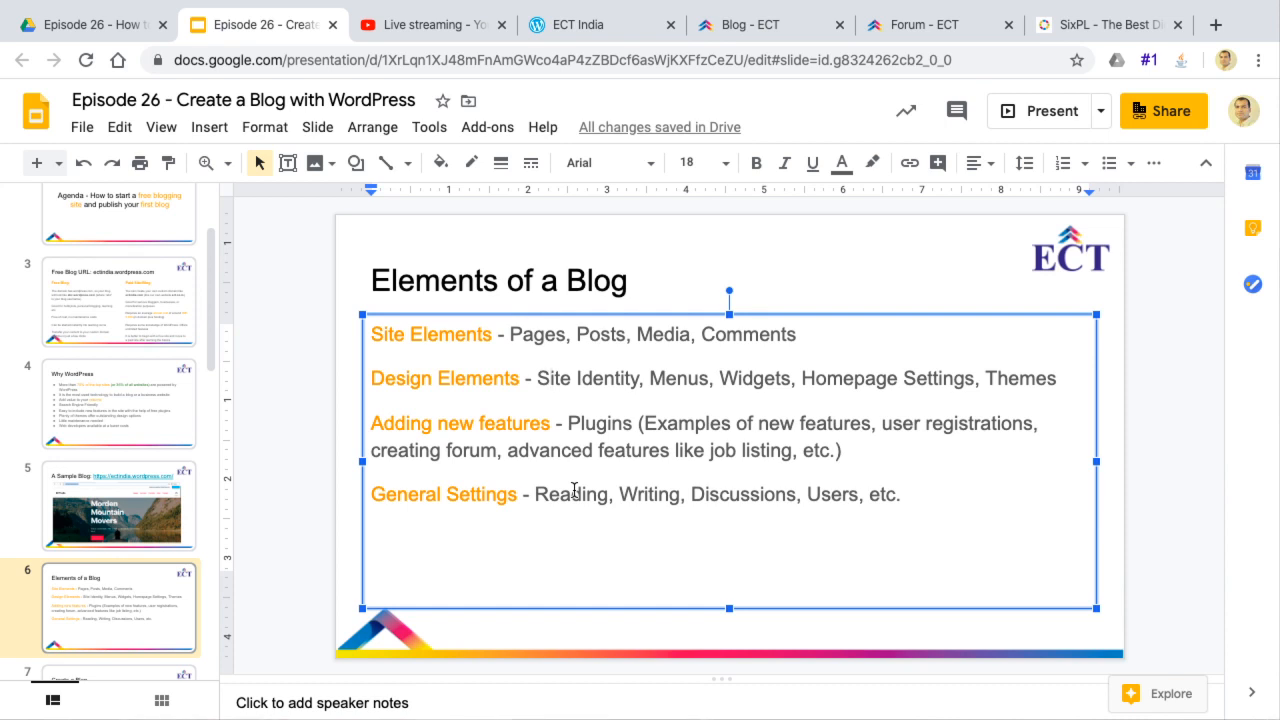
{"action": "scroll", "coordinate": [113, 593], "scroll_direction": "down", "scroll_amount": 1}
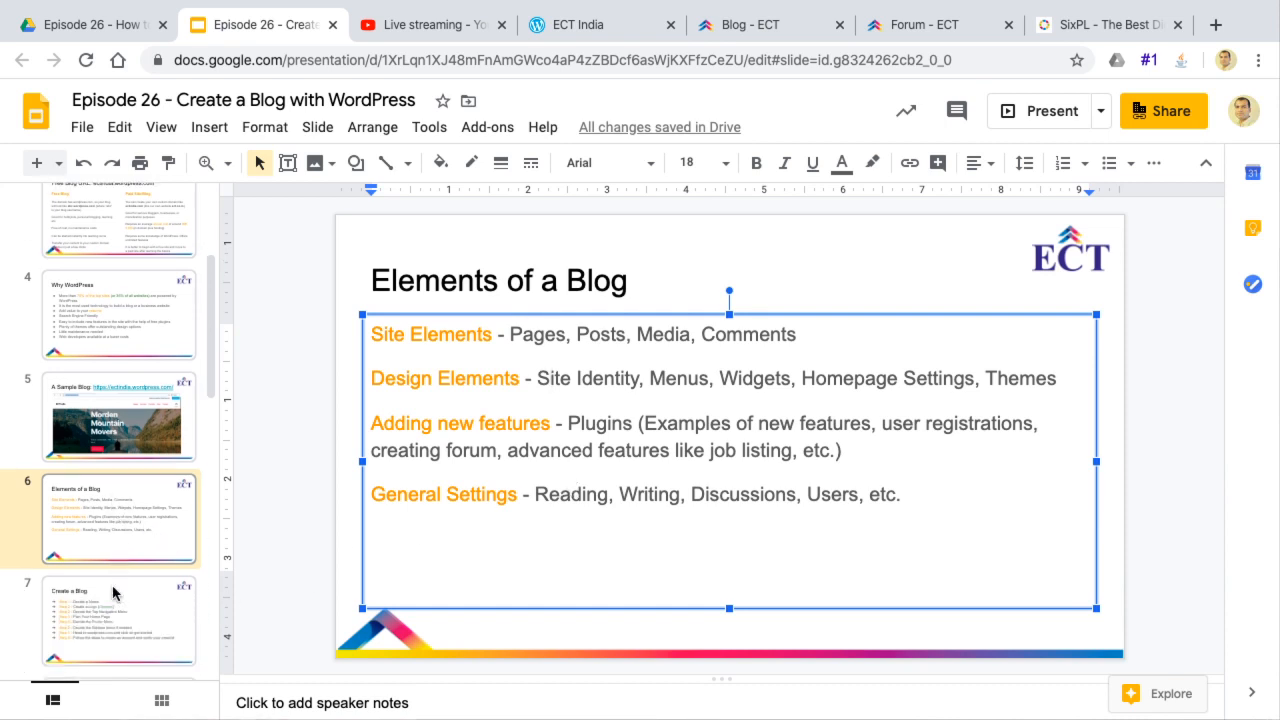
{"action": "scroll", "coordinate": [113, 593], "scroll_direction": "down", "scroll_amount": 2}
{"action": "left_click", "coordinate": [103, 488]}
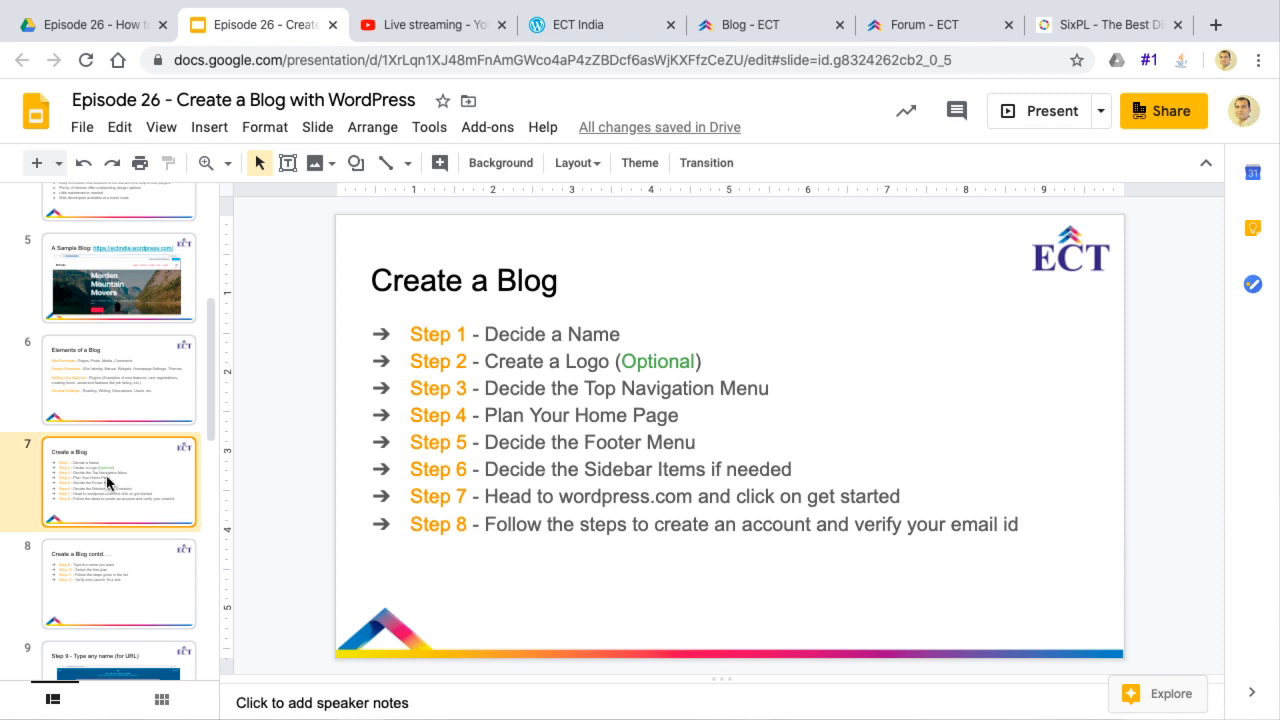
Switch to the guest browser window and open wordpress.com in a new tab
{"action": "left_click", "coordinate": [105, 385]}
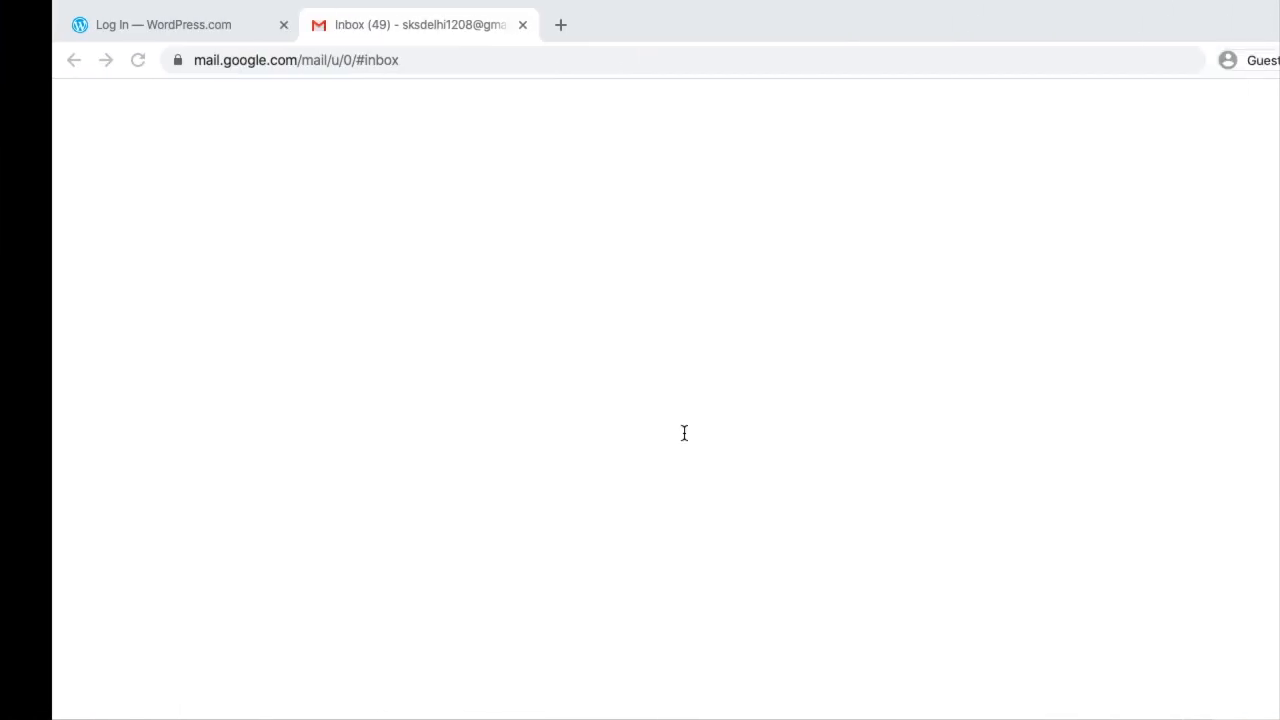
{"action": "left_click", "coordinate": [511, 25]}
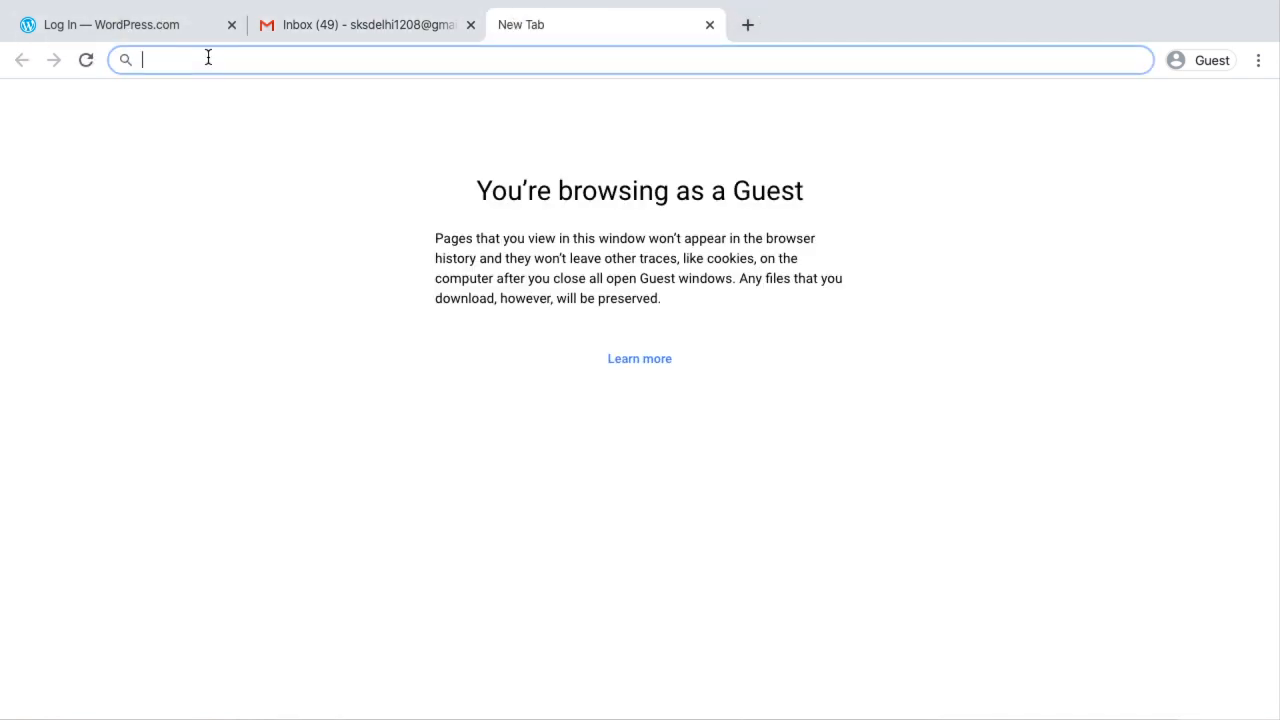
{"action": "type", "text": "wordpre"}
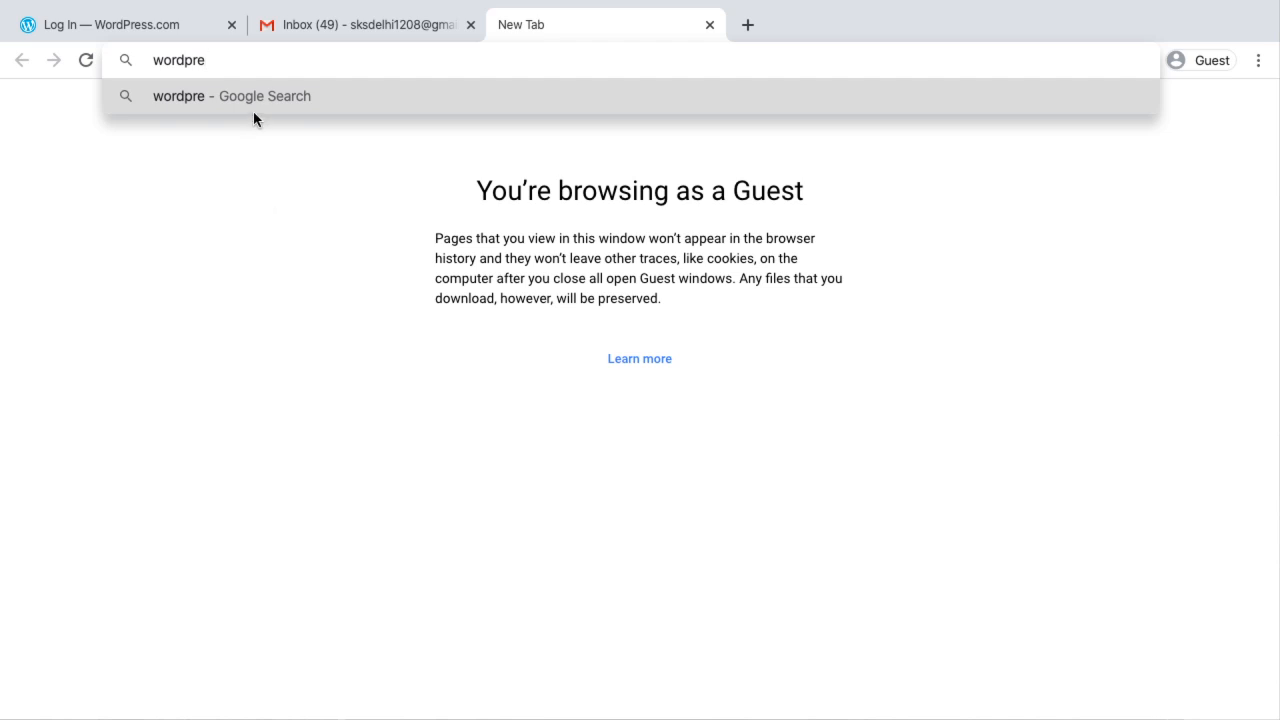
{"action": "type", "text": "ss.com"}
{"action": "key", "text": "Return"}
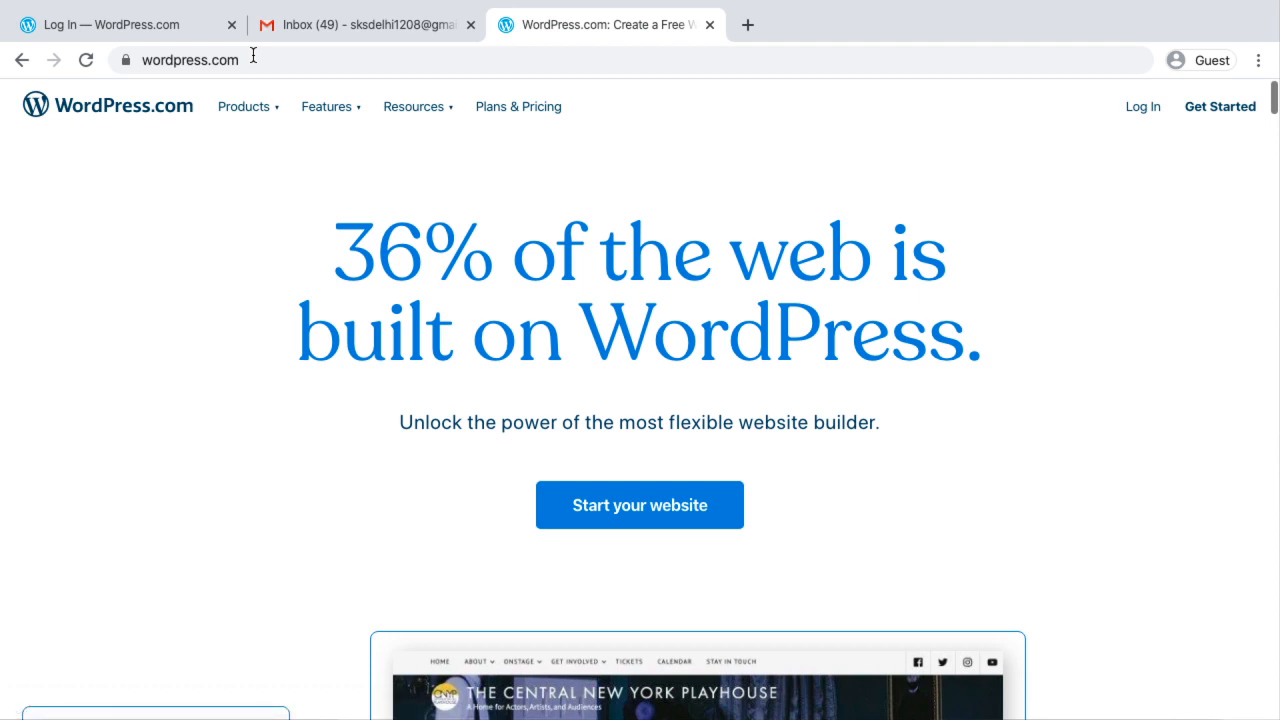
Start a new website, close the old WordPress.com log-in tab, and reload the account sign-up form with its prefilled email
{"action": "left_click", "coordinate": [657, 513]}
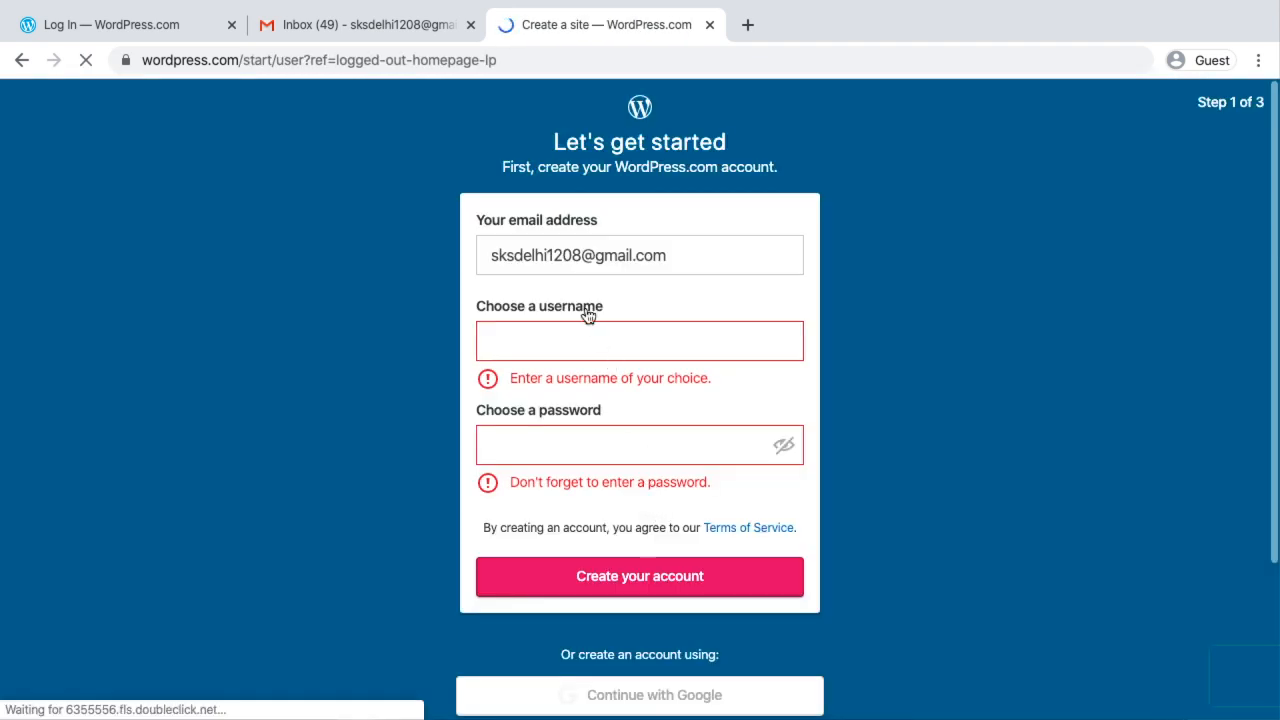
{"action": "triple_click", "coordinate": [550, 252]}
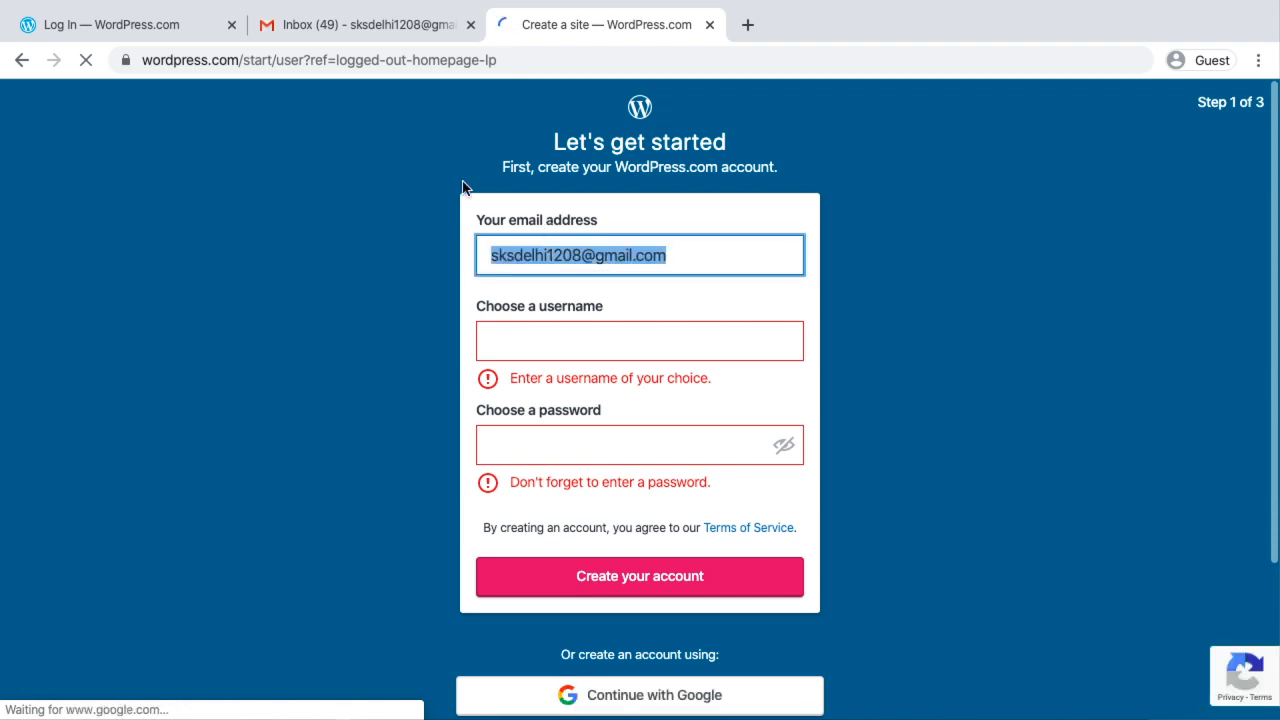
{"action": "left_click", "coordinate": [231, 24]}
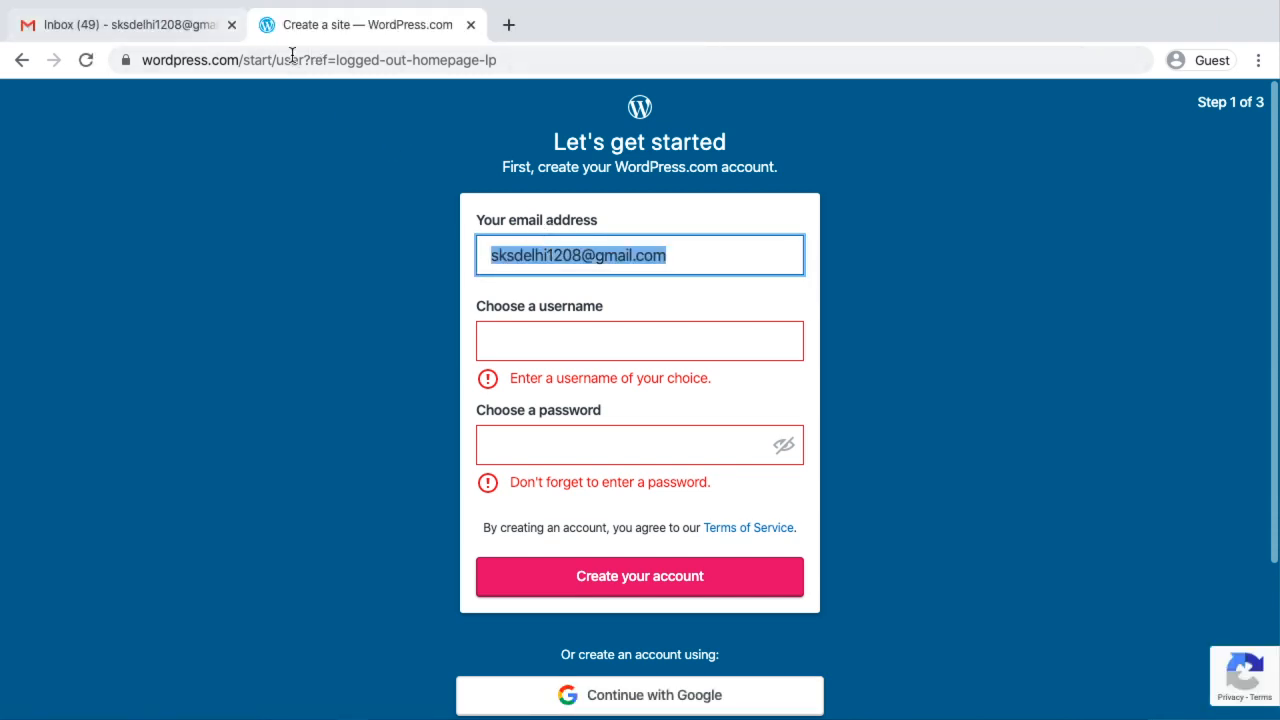
{"action": "left_click", "coordinate": [86, 60]}
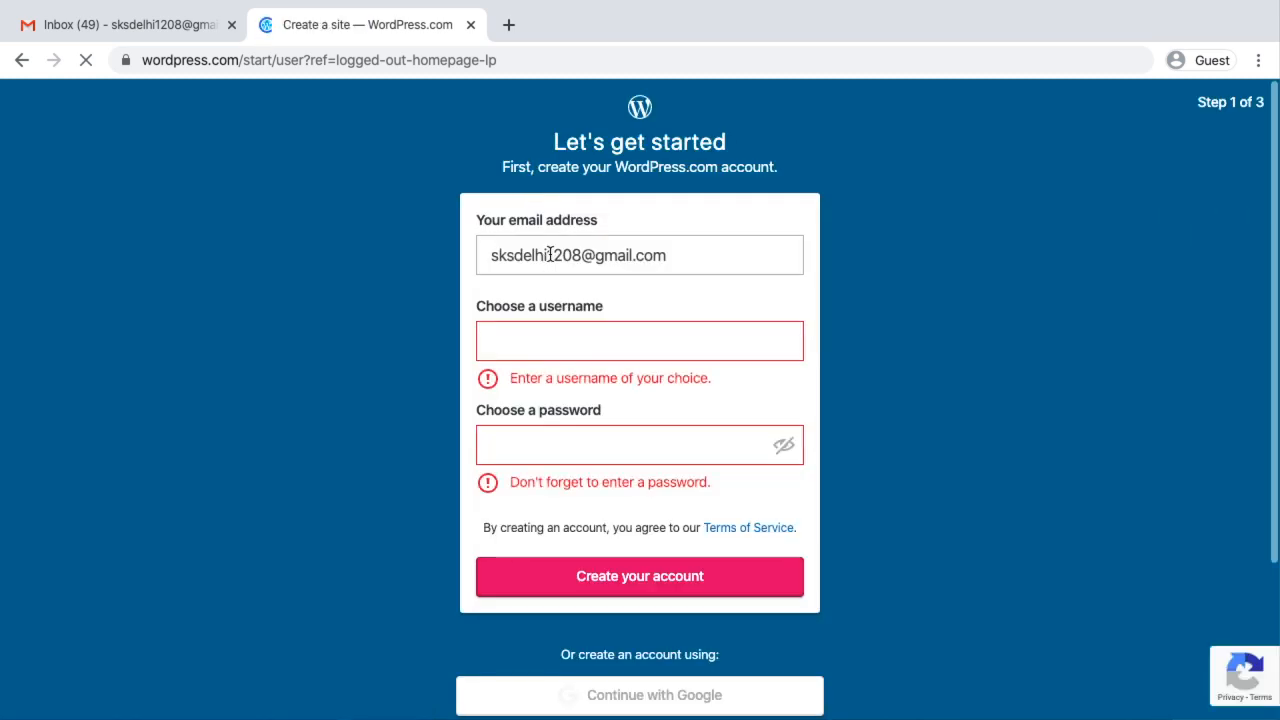
{"action": "triple_click", "coordinate": [550, 255]}
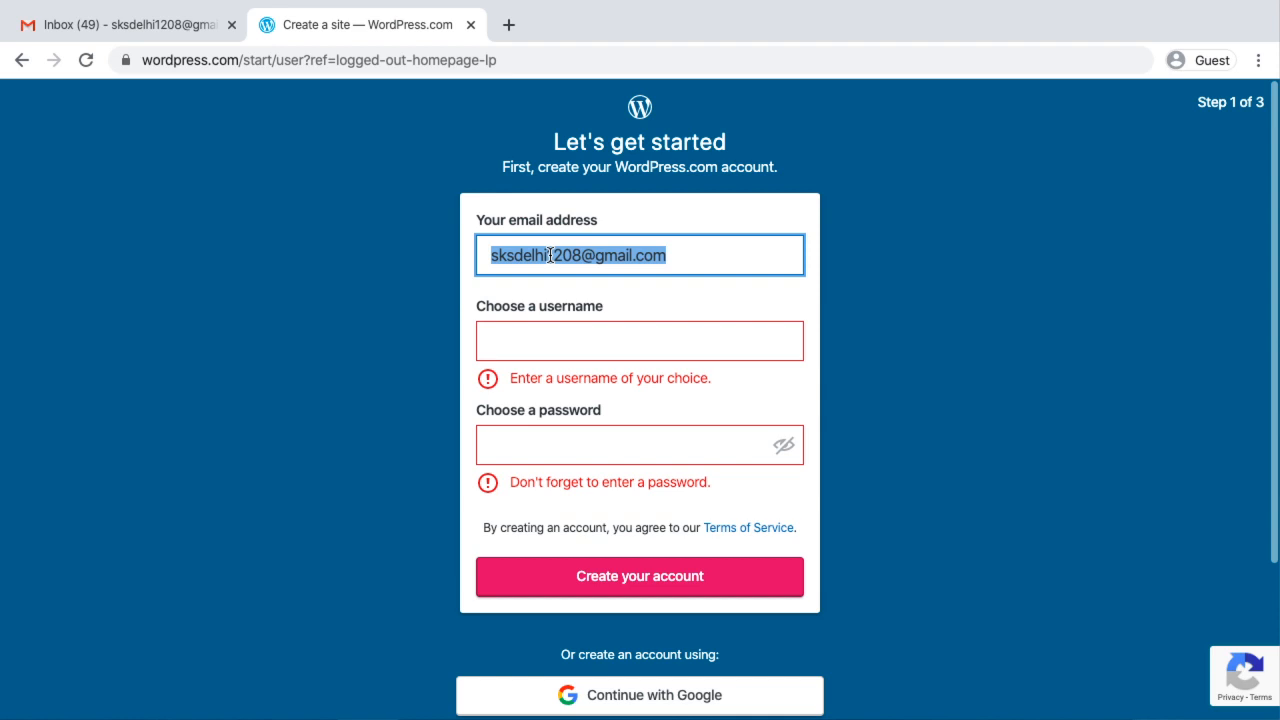
Enter the chosen username and account password in the sign-up form and create the account
{"action": "left_click", "coordinate": [546, 347]}
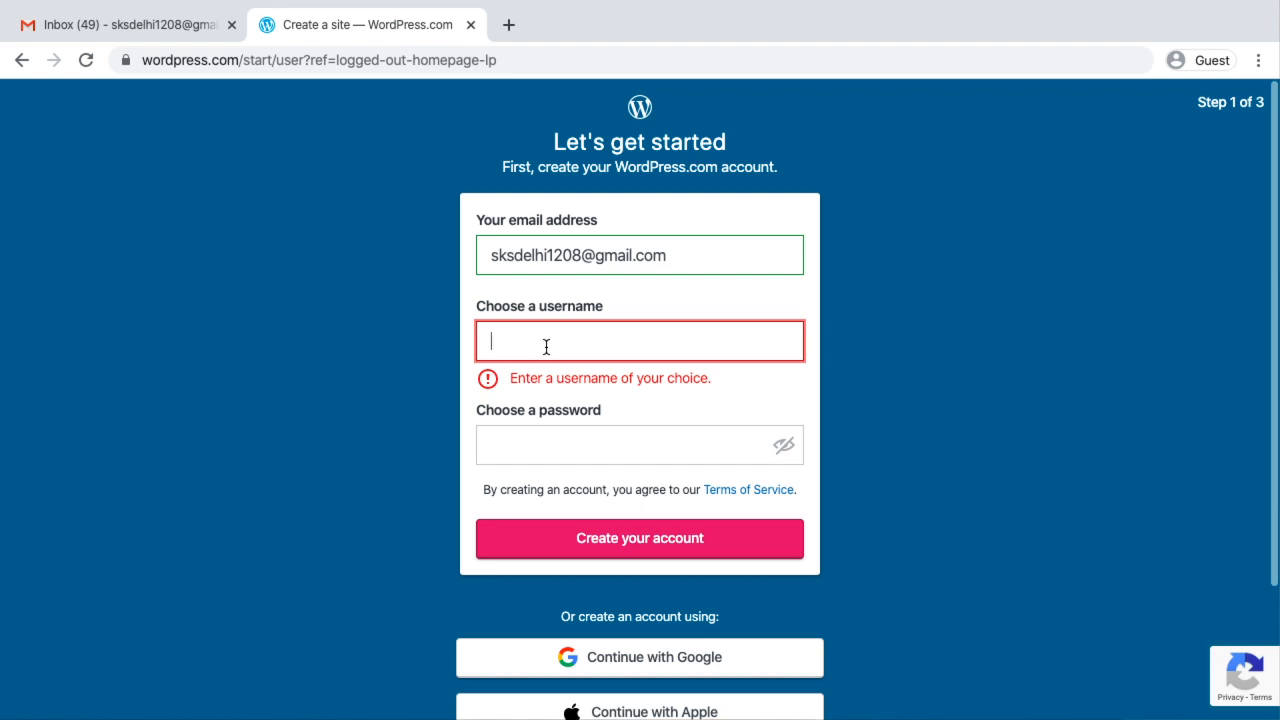
{"action": "type", "text": "sks"}
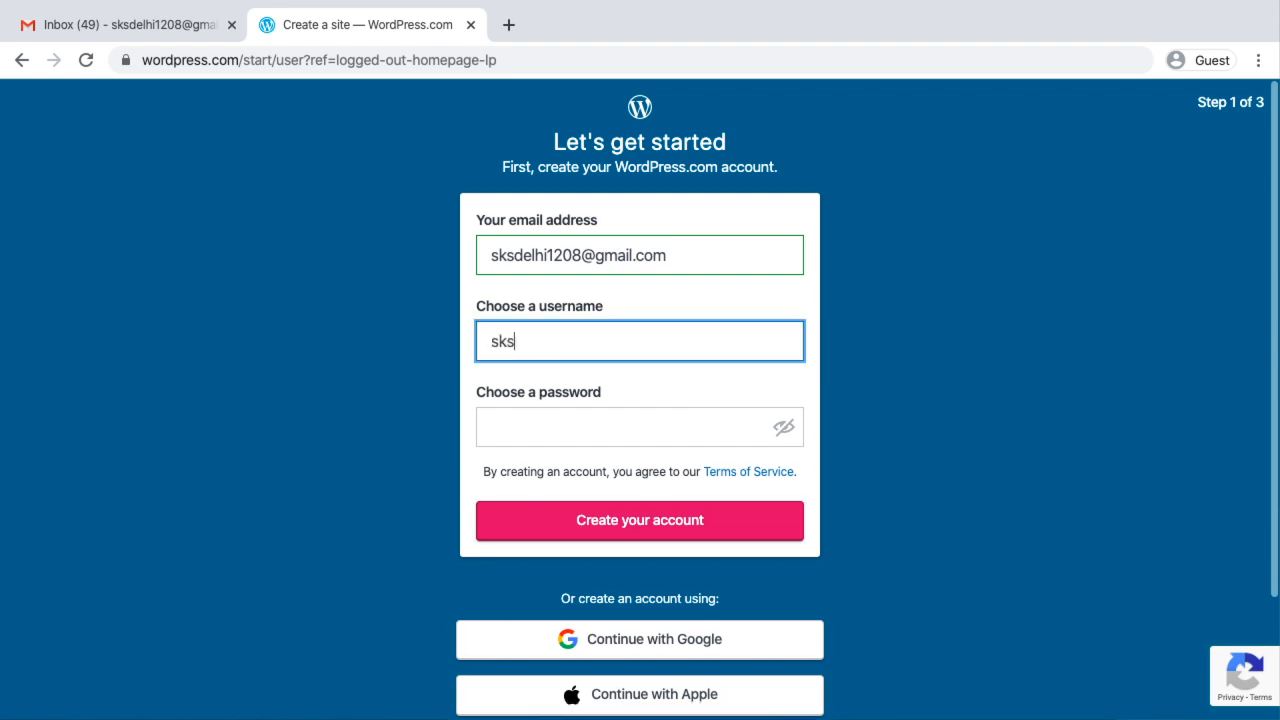
{"action": "type", "text": "delhi1208"}
{"action": "left_click", "coordinate": [539, 427]}
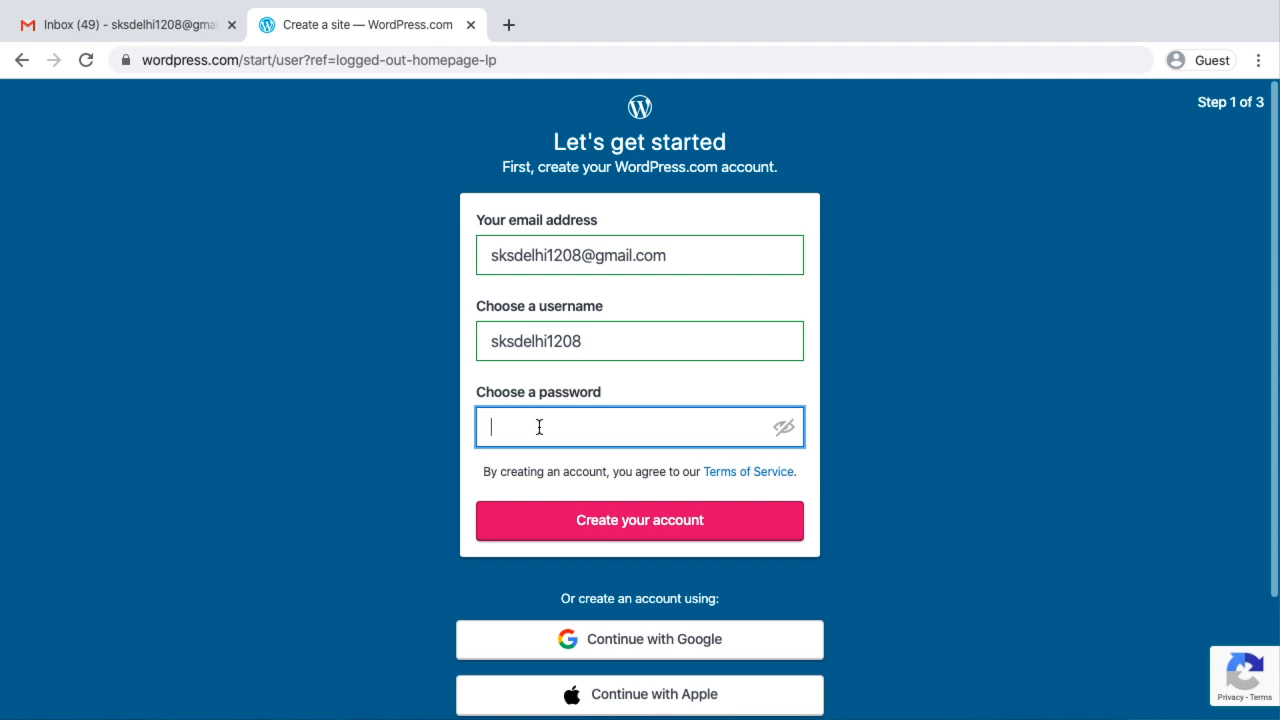
{"action": "type", "text": "•••••••••"}
{"action": "left_click", "coordinate": [623, 521]}
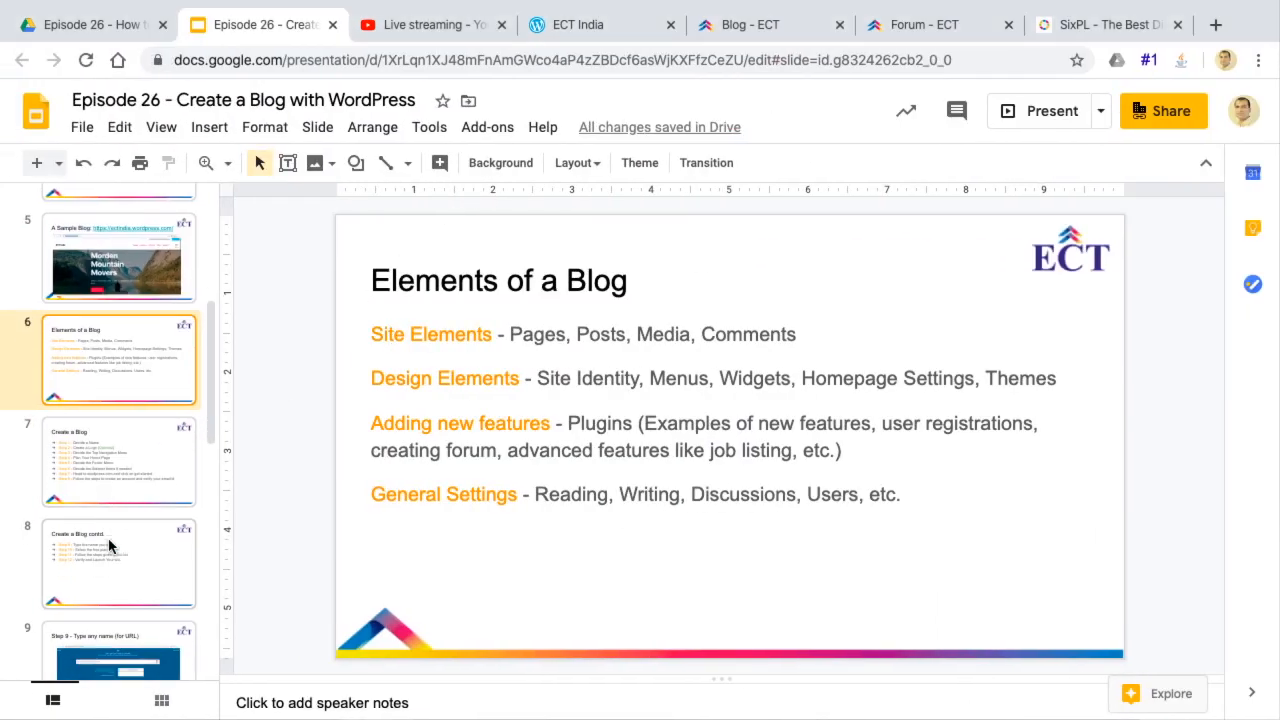
Consult the Create a Blog slides, return to the site setup, and search for the domain "ectwordpressdemosite"
{"action": "scroll", "coordinate": [110, 545], "scroll_direction": "down", "scroll_amount": 3}
{"action": "left_click", "coordinate": [90, 243]}
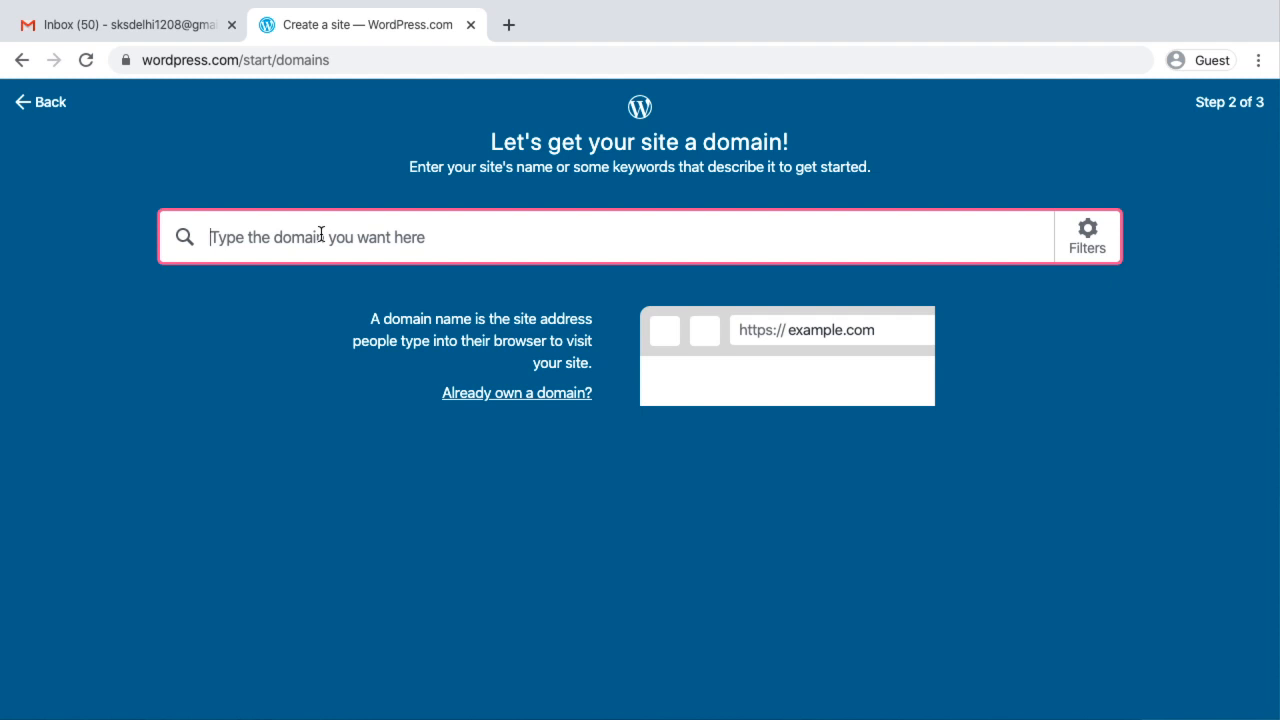
{"action": "type", "text": "ect"}
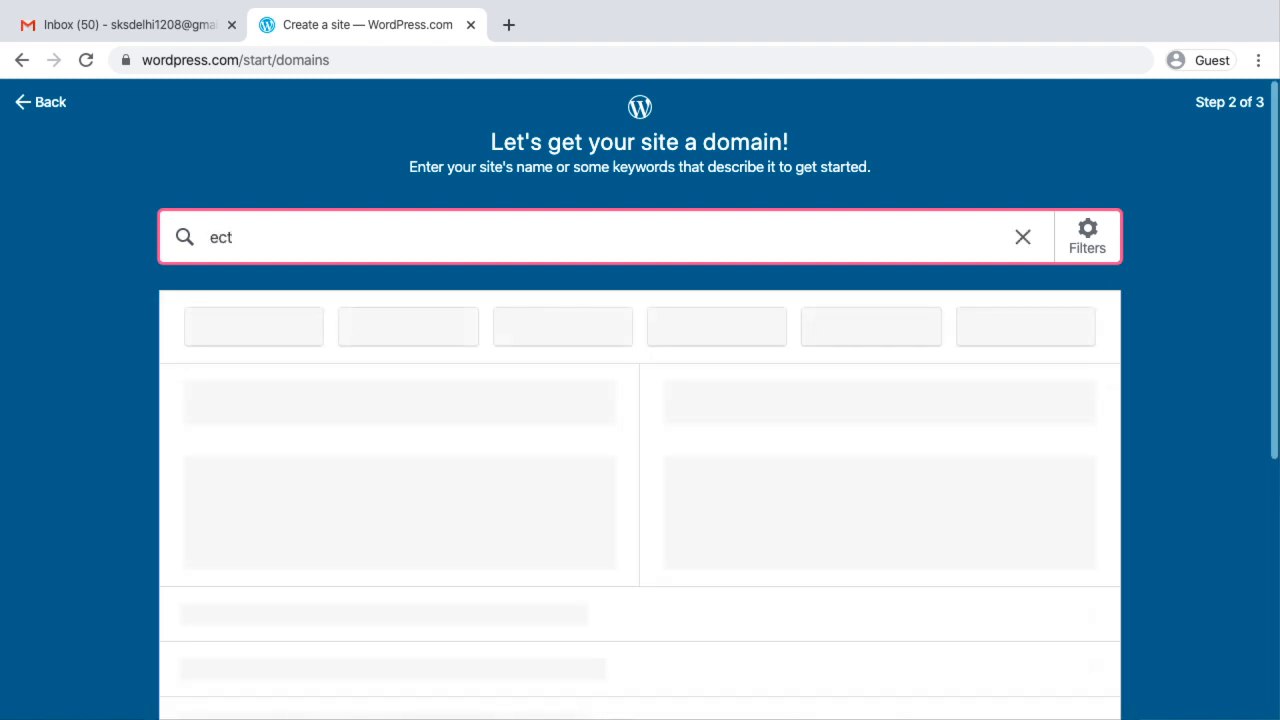
{"action": "type", "text": "wordpress"}
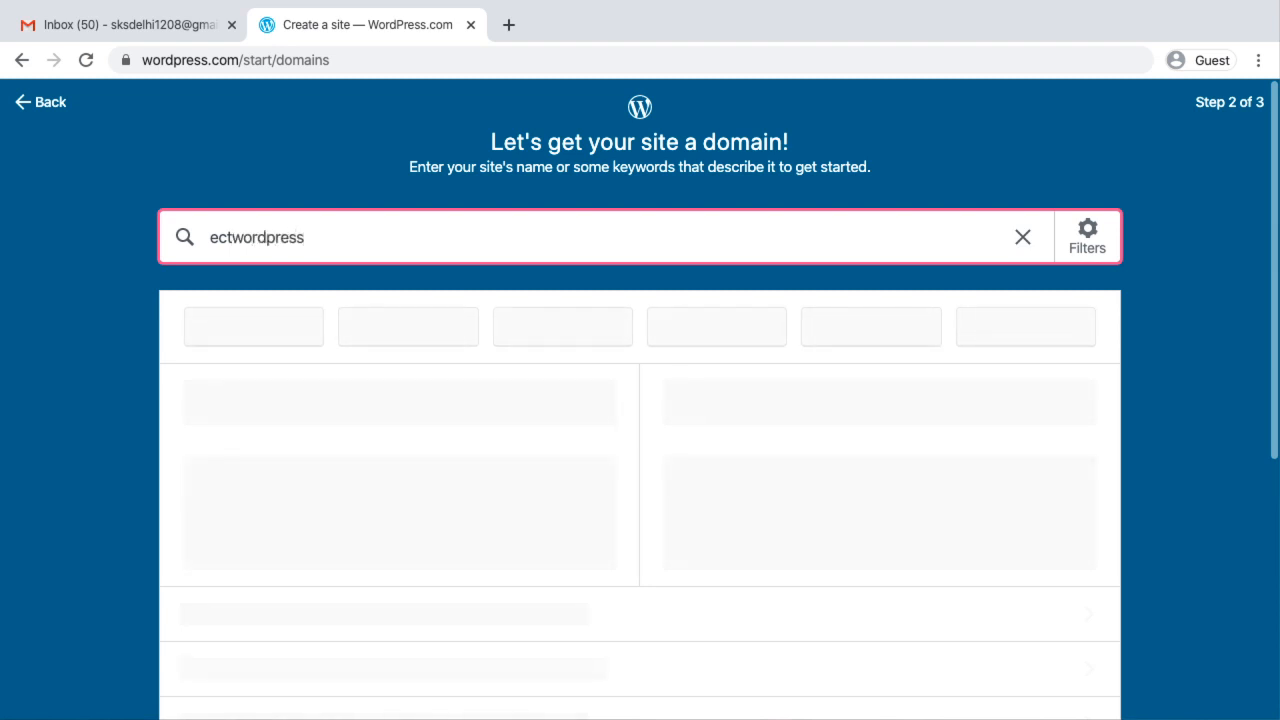
{"action": "type", "text": "demosite"}
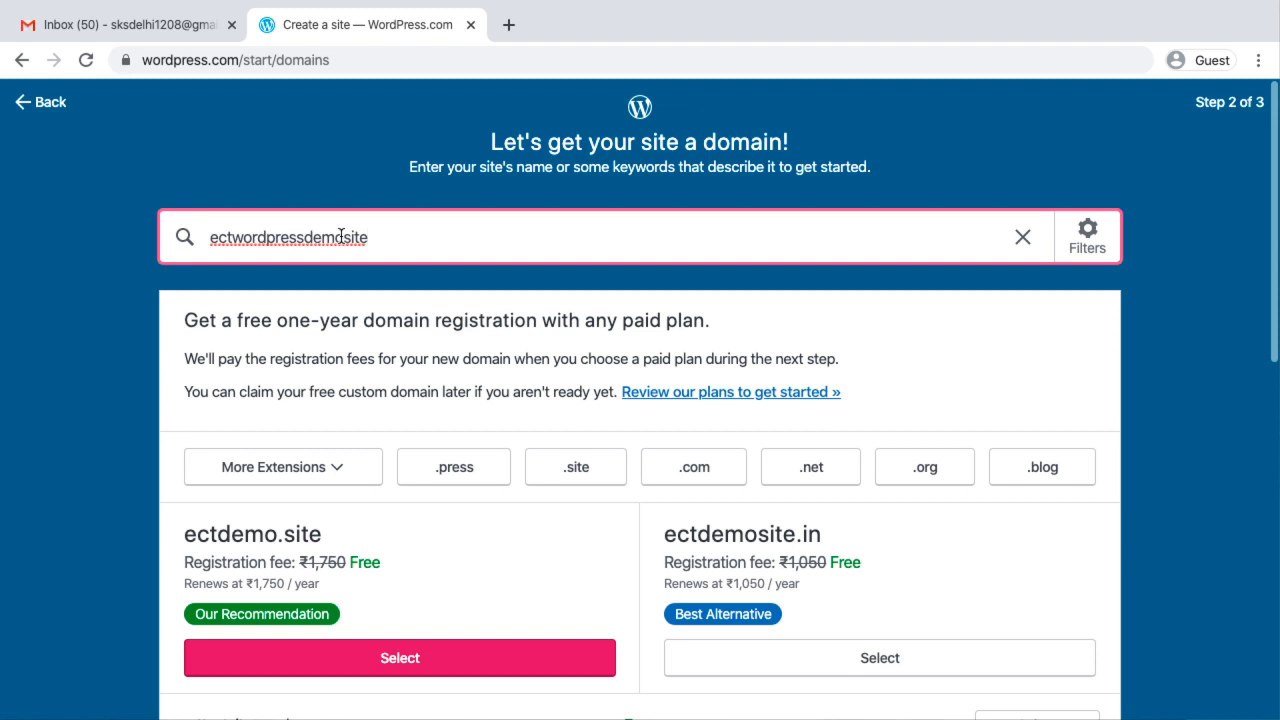
Review the domain suggestions, select the free address ecttestsite.wordpress.com, and start with a free site
{"action": "scroll", "coordinate": [378, 236], "scroll_direction": "down", "scroll_amount": 4}
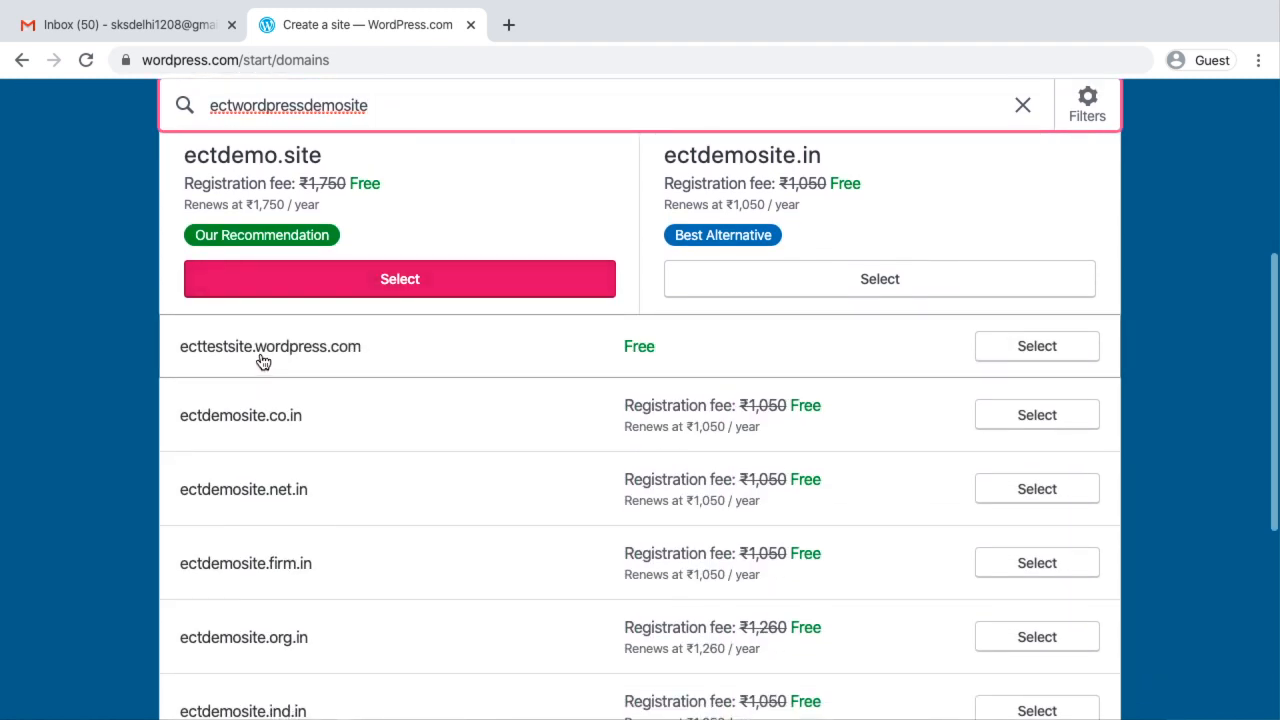
{"action": "scroll", "coordinate": [251, 361], "scroll_direction": "up", "scroll_amount": 4}
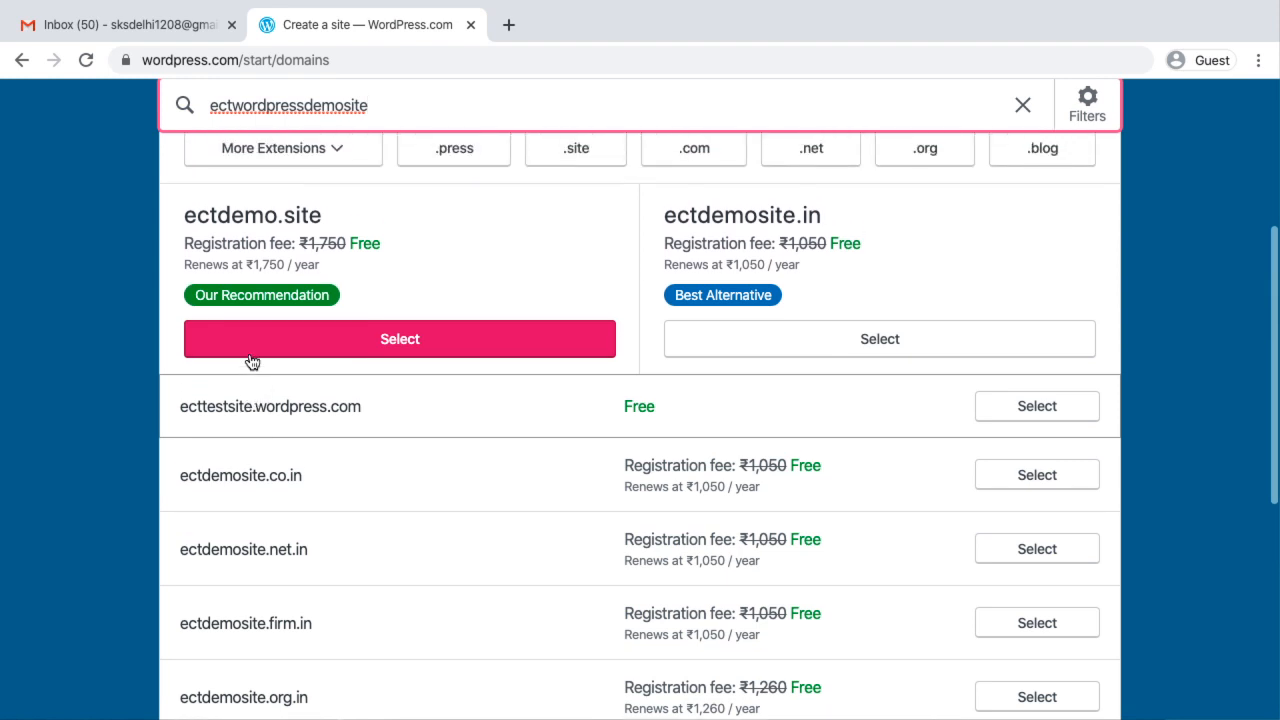
{"action": "scroll", "coordinate": [251, 354], "scroll_direction": "down", "scroll_amount": 3}
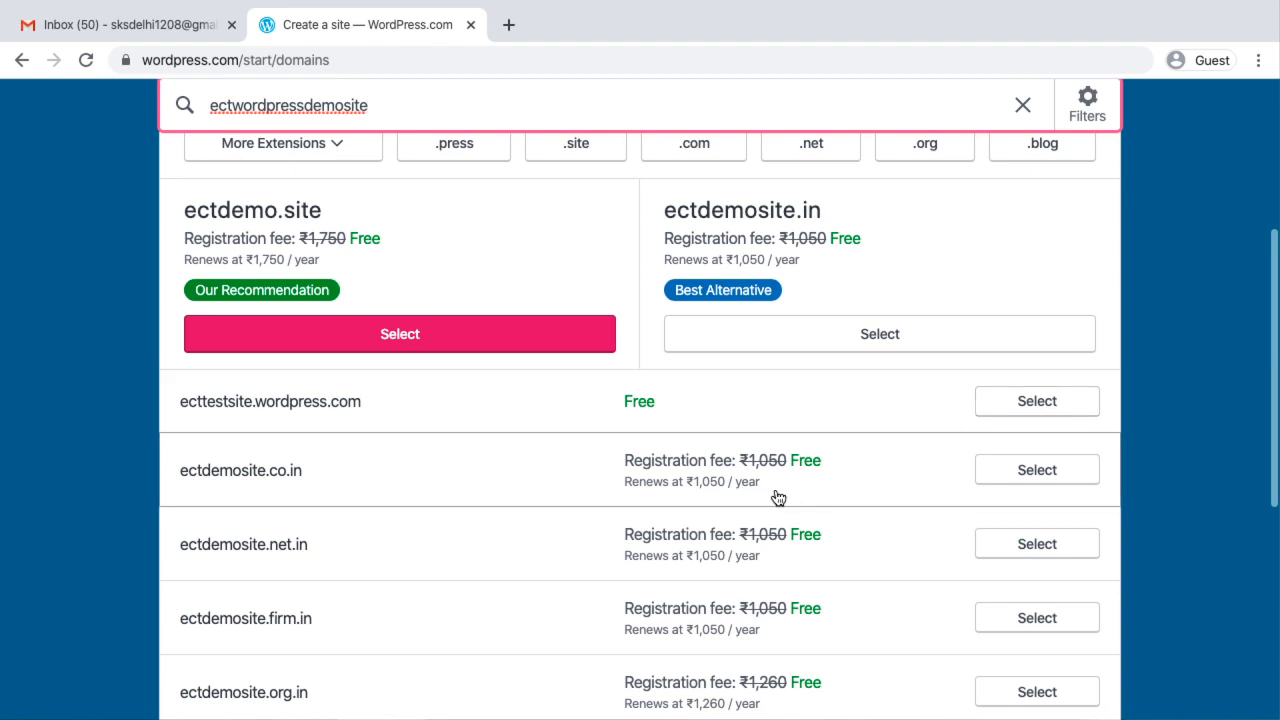
{"action": "scroll", "coordinate": [774, 494], "scroll_direction": "down", "scroll_amount": 2}
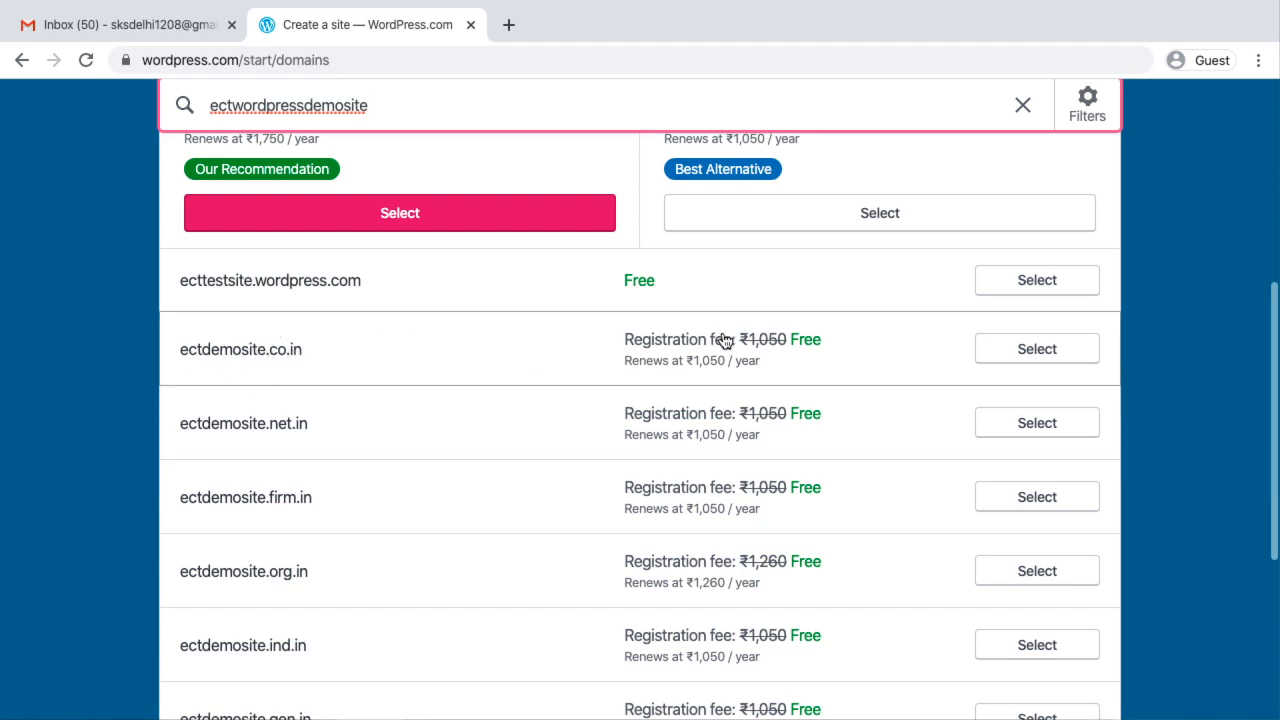
{"action": "scroll", "coordinate": [710, 472], "scroll_direction": "down", "scroll_amount": 3}
{"action": "scroll", "coordinate": [711, 474], "scroll_direction": "up", "scroll_amount": 3}
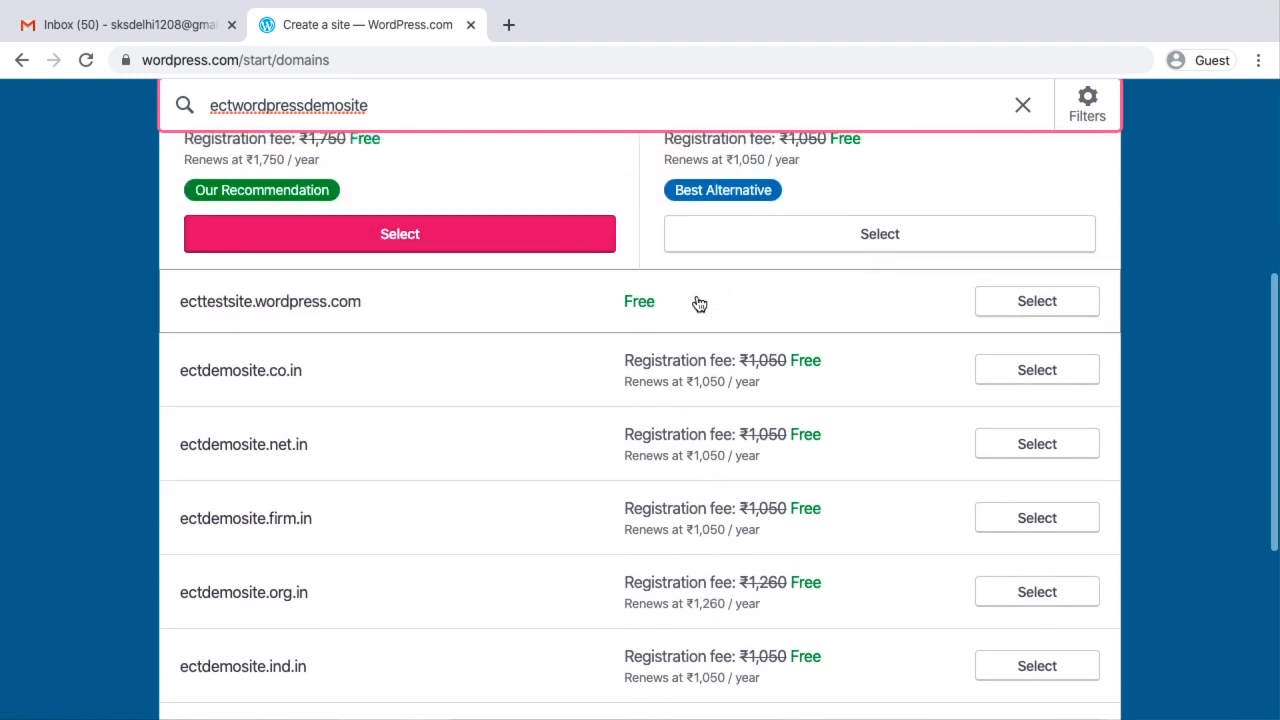
{"action": "scroll", "coordinate": [670, 549], "scroll_direction": "down", "scroll_amount": 4}
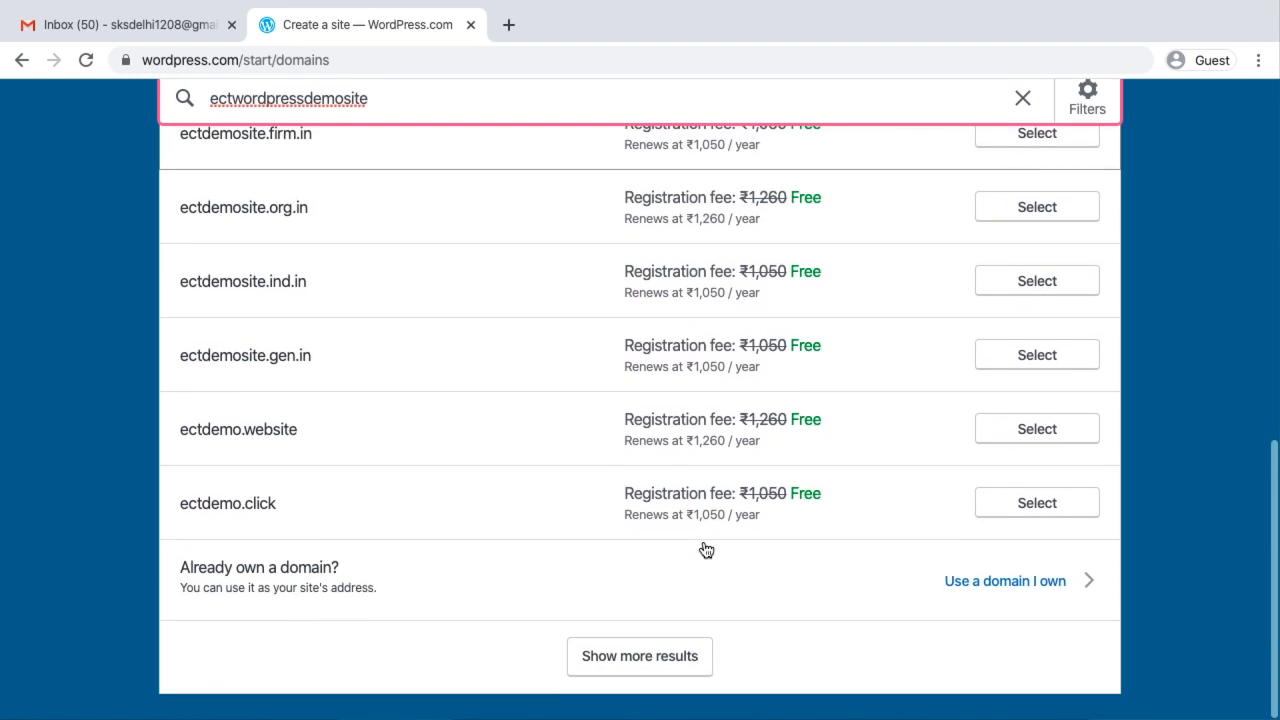
{"action": "scroll", "coordinate": [684, 323], "scroll_direction": "up", "scroll_amount": 3}
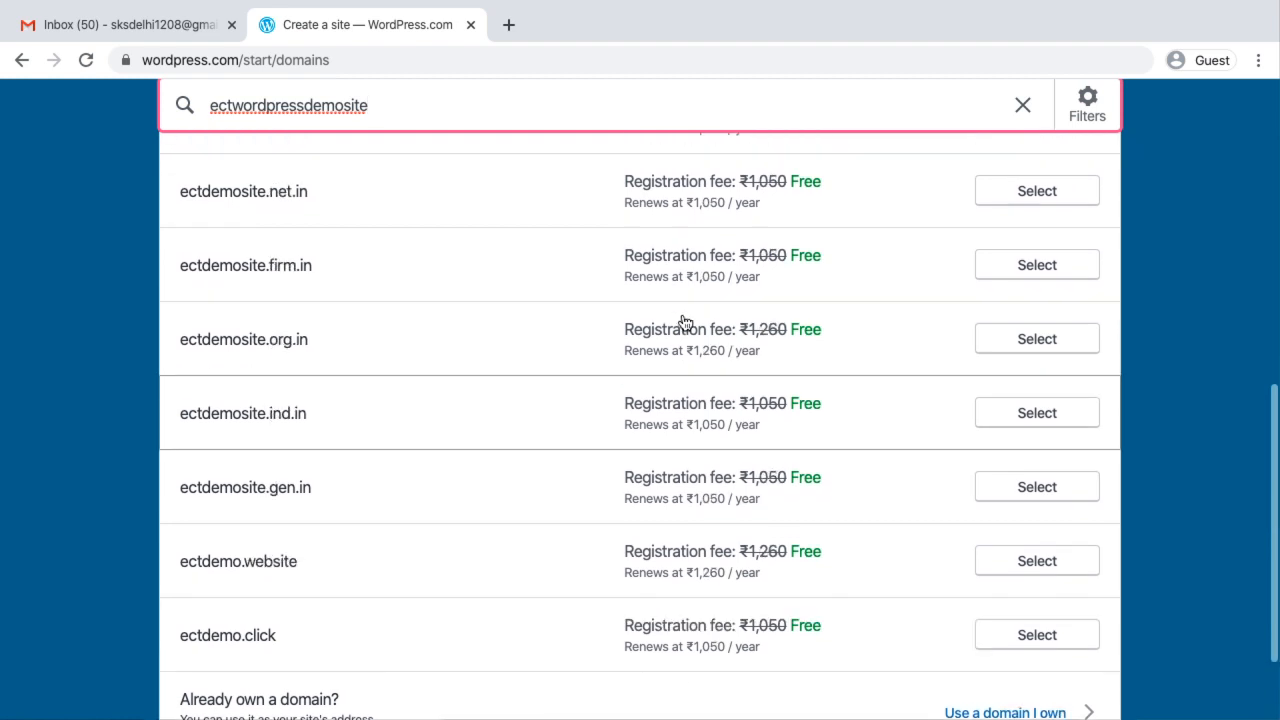
{"action": "scroll", "coordinate": [684, 323], "scroll_direction": "up", "scroll_amount": 2}
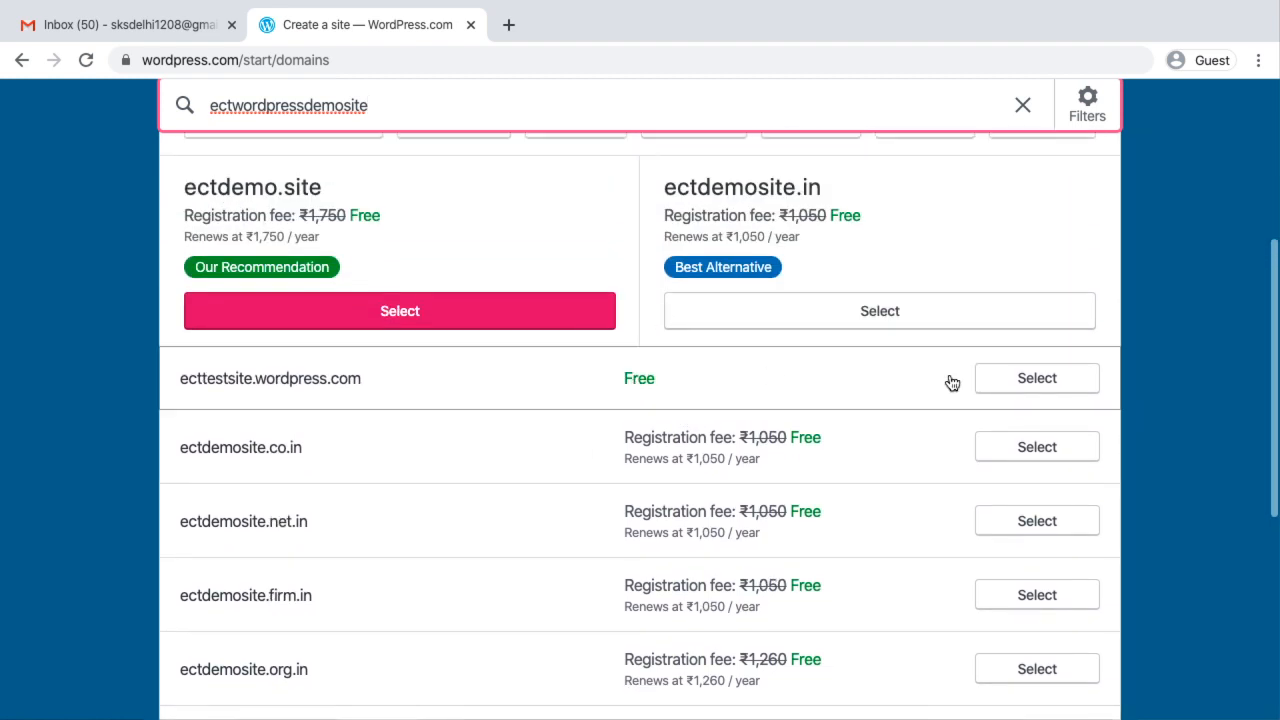
{"action": "left_click", "coordinate": [1045, 387]}
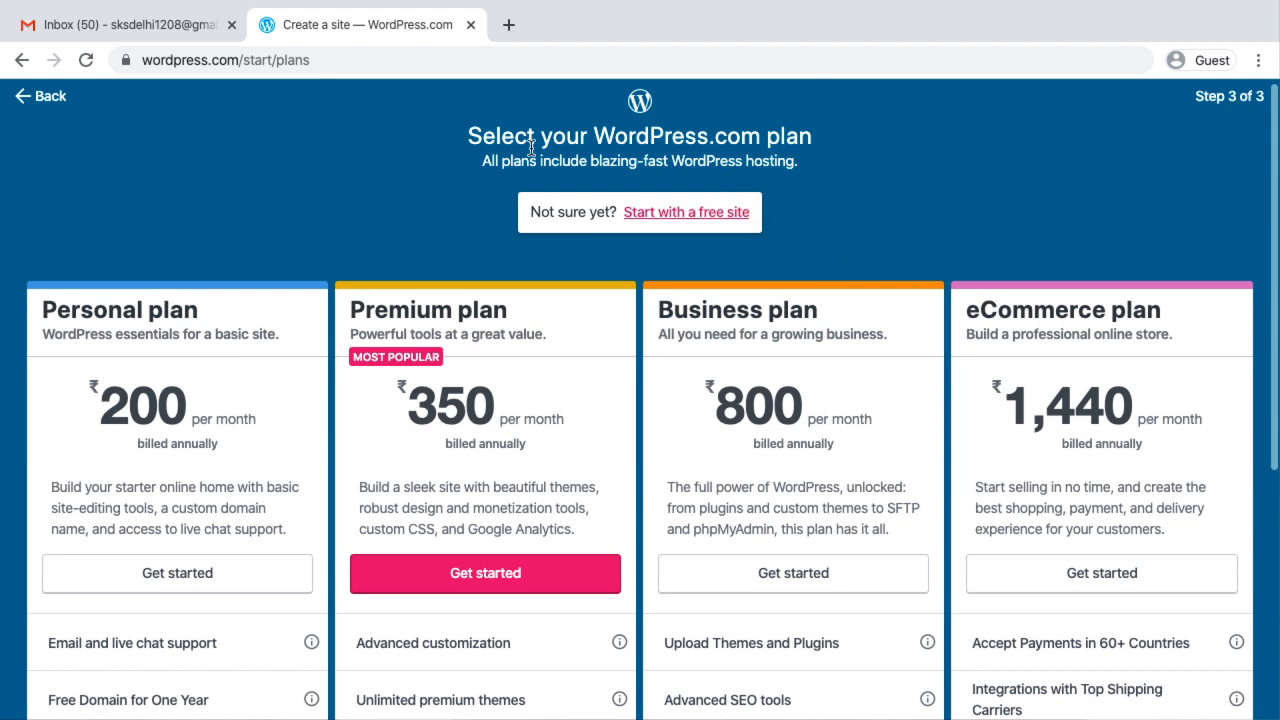
{"action": "left_click", "coordinate": [659, 216]}
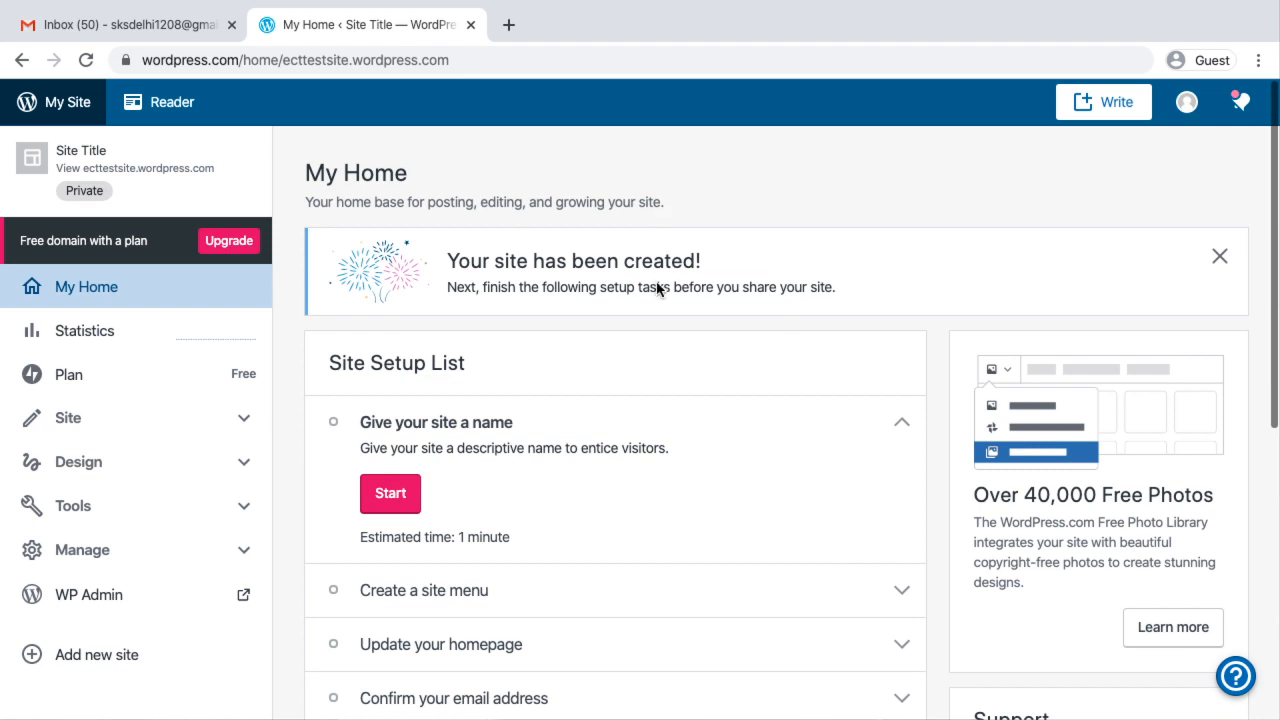
Give the site the title "ECT WordPress Demo Training" from the Site Setup List and save the settings
{"action": "scroll", "coordinate": [661, 380], "scroll_direction": "down", "scroll_amount": 1}
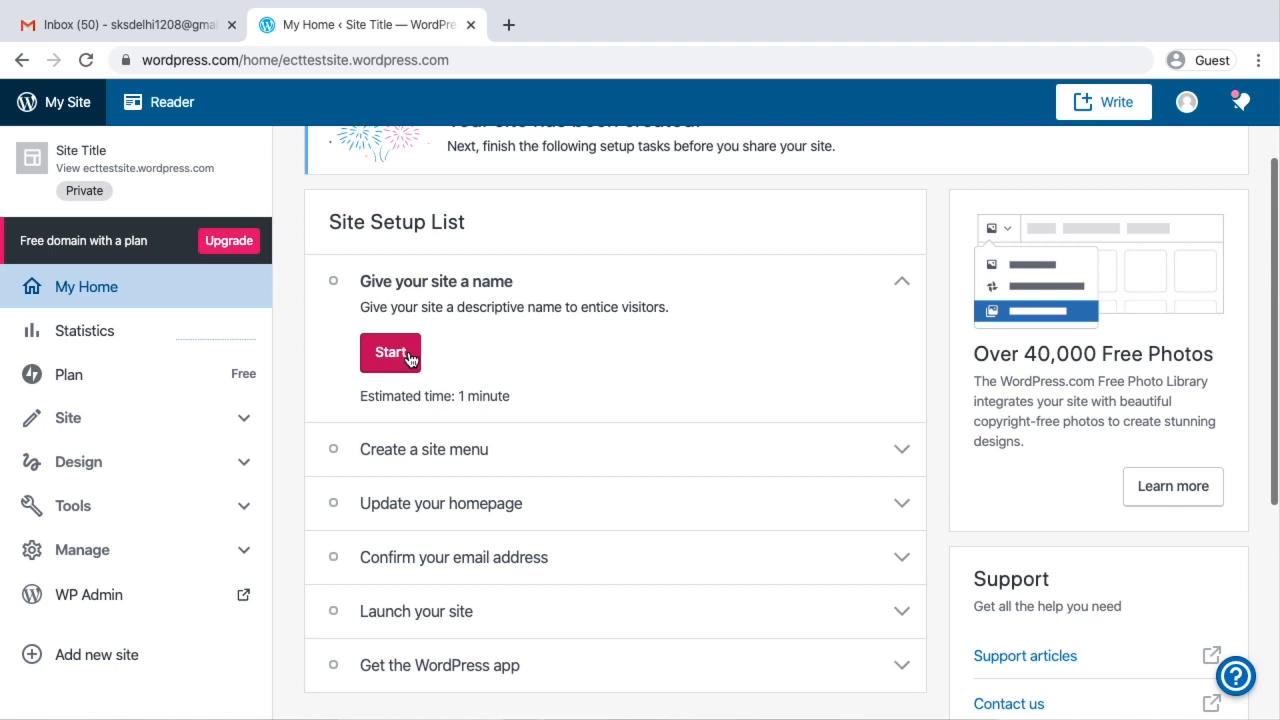
{"action": "left_click", "coordinate": [404, 360]}
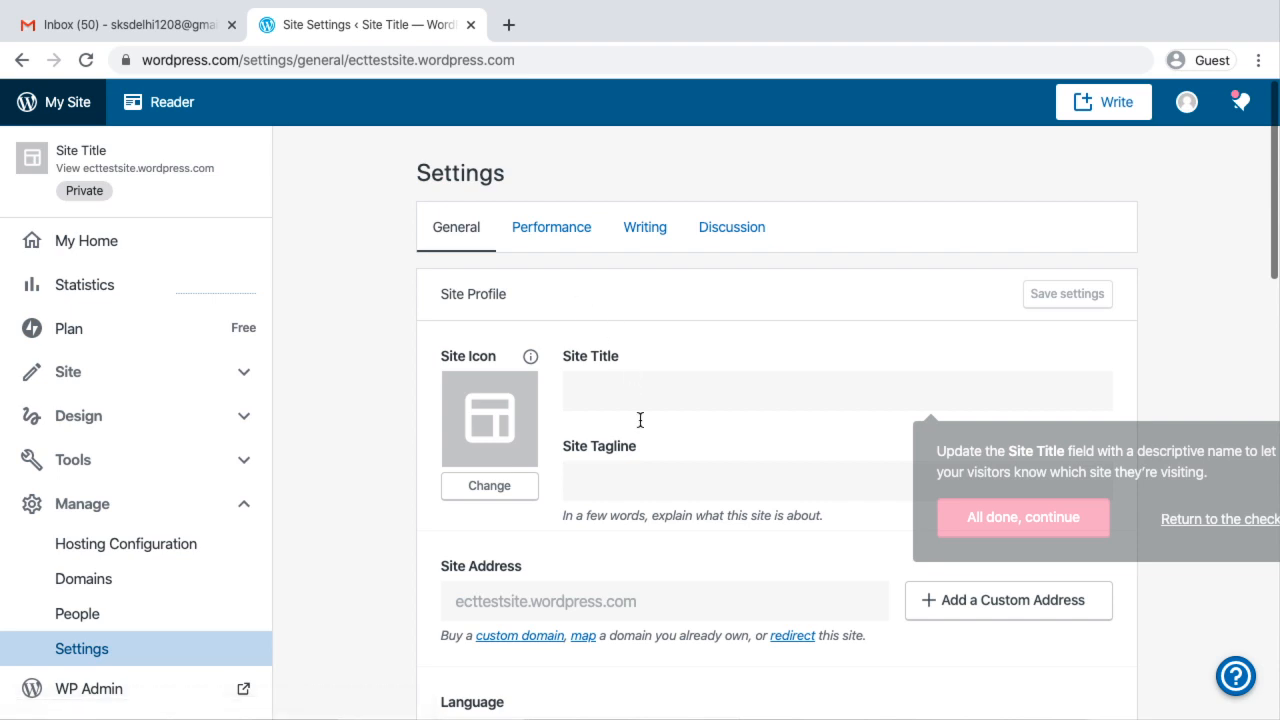
{"action": "triple_click", "coordinate": [633, 391]}
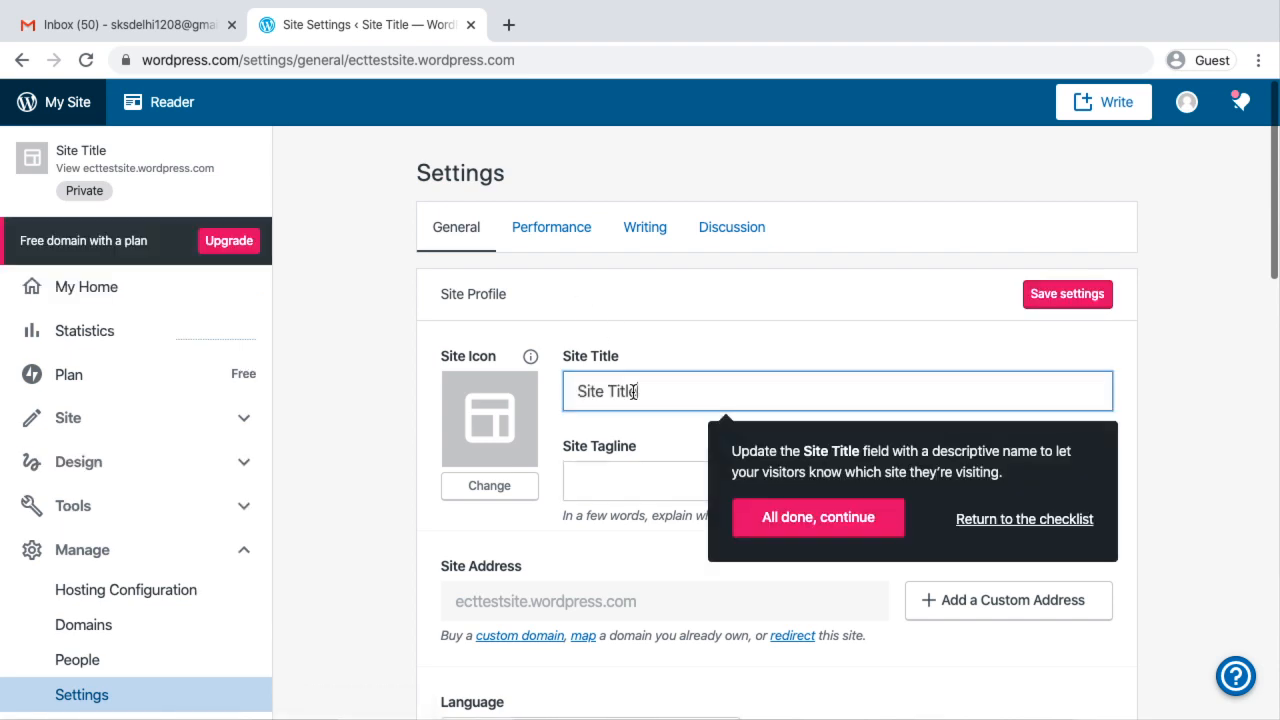
{"action": "type", "text": "ECT"}
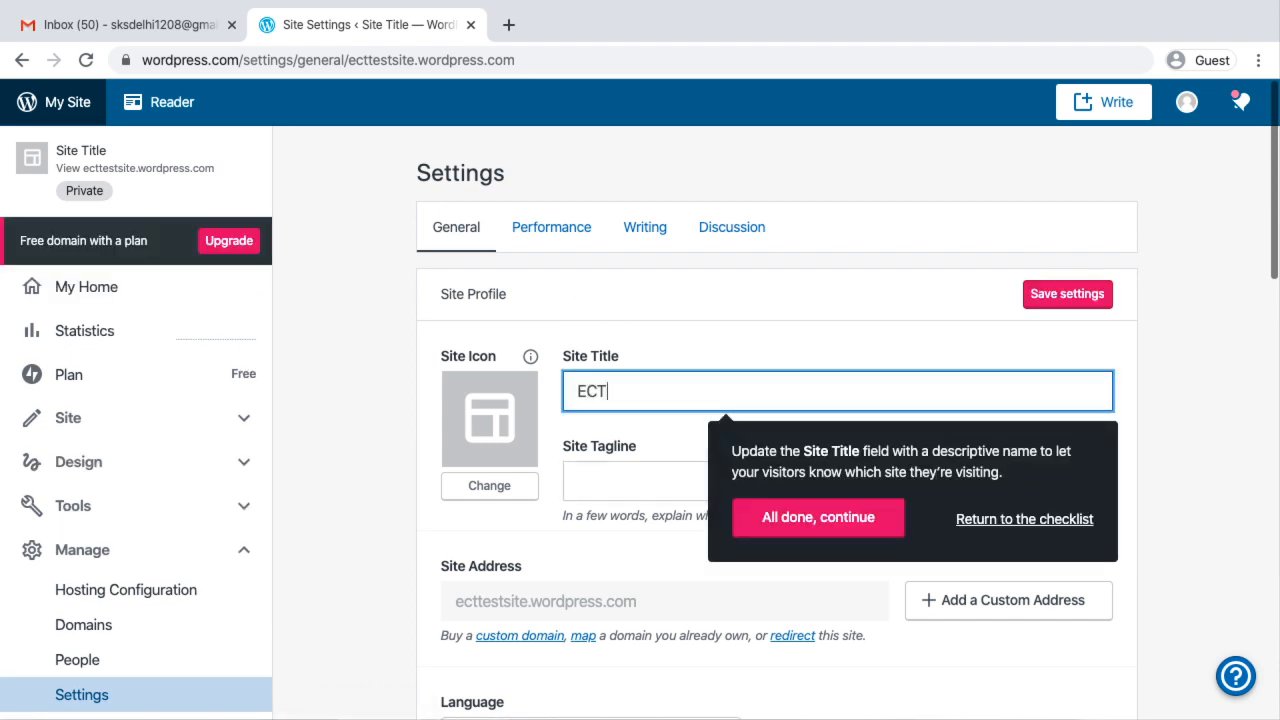
{"action": "type", "text": " WordPress Demo"}
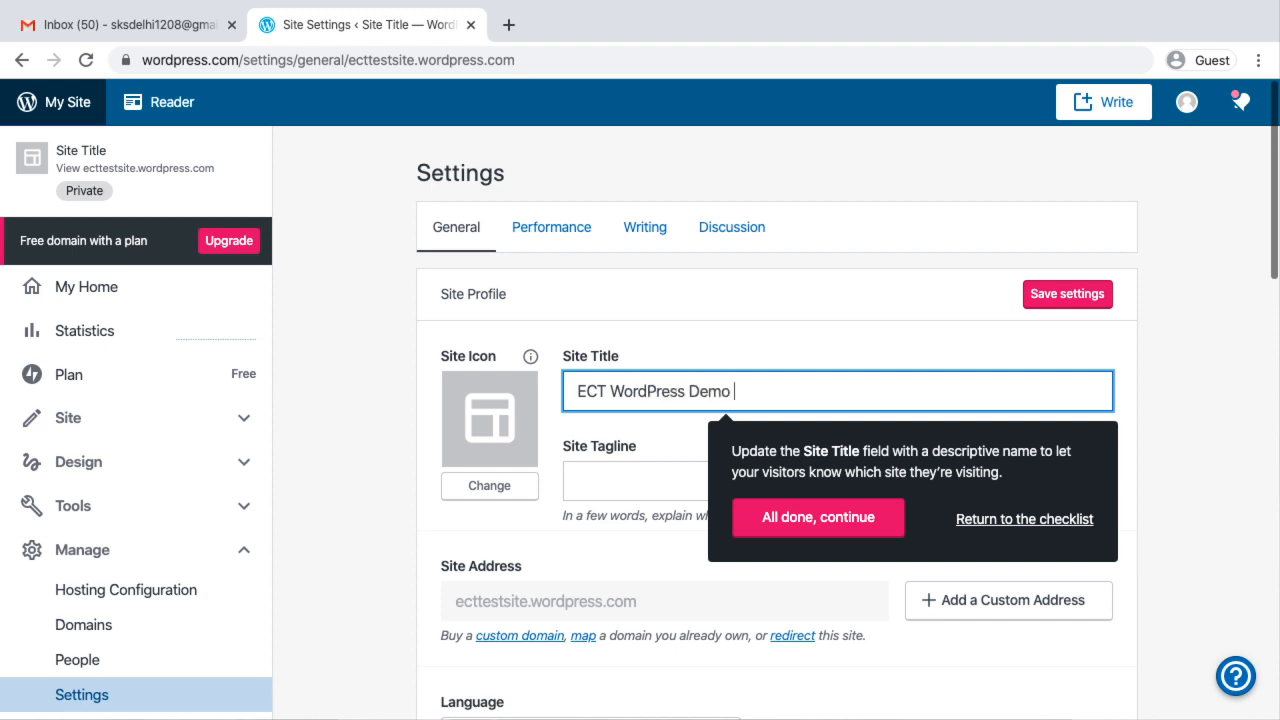
{"action": "type", "text": " S"}
{"action": "key", "text": "BackSpace"}
{"action": "key", "text": "BackSpace"}
{"action": "key", "text": "BackSpace"}
{"action": "type", "text": "RTraining"}
{"action": "left_click", "coordinate": [871, 526]}
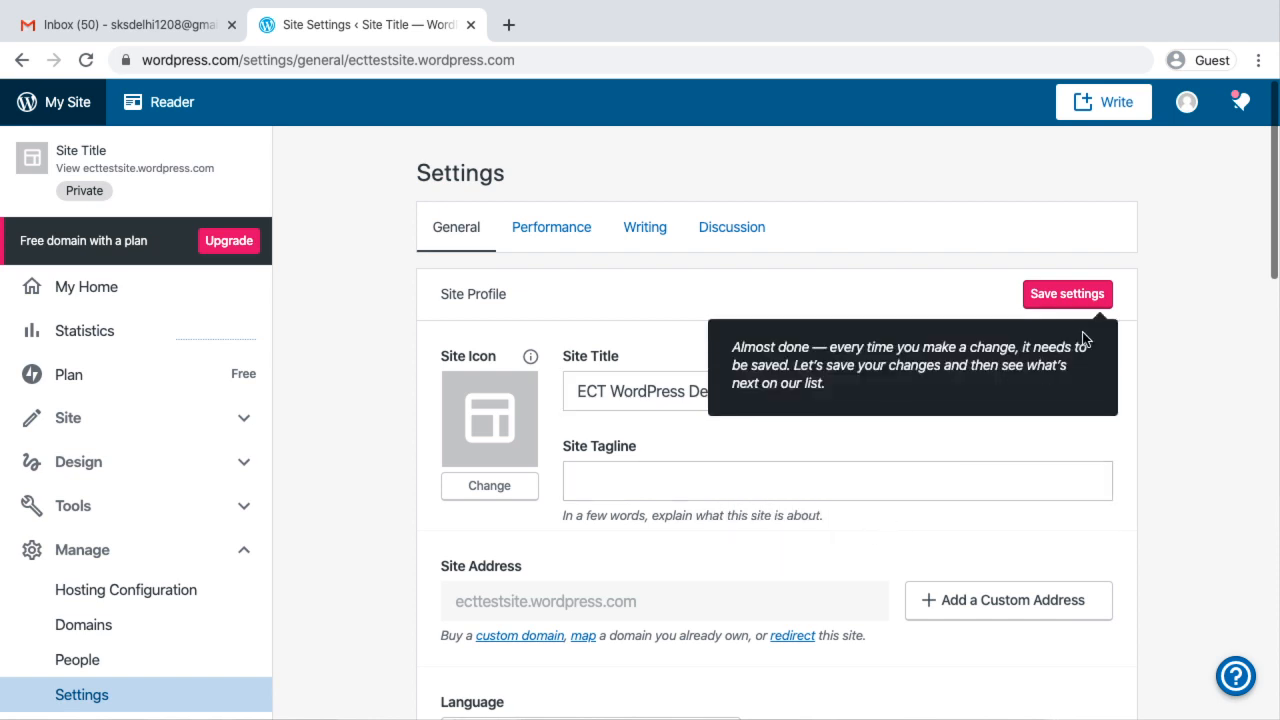
{"action": "left_click", "coordinate": [1089, 294]}
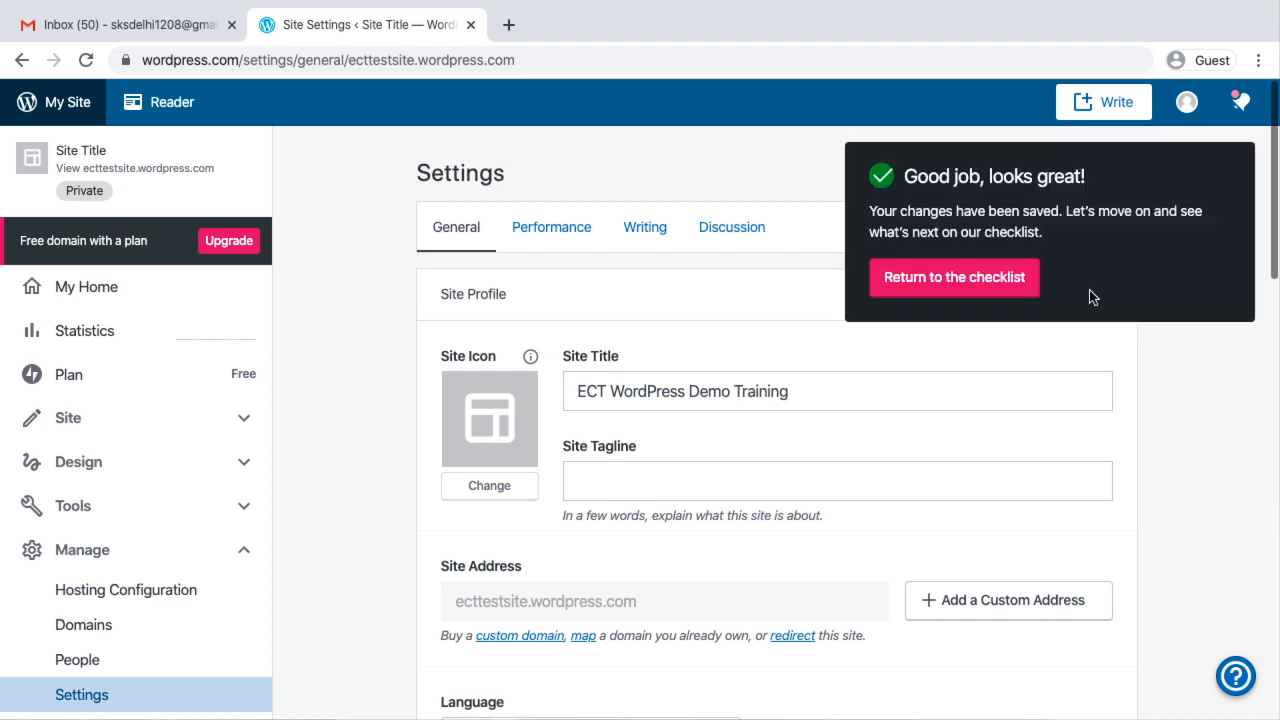
Return to the setup checklist, review its remaining items, and open the site's list of published pages
{"action": "left_click", "coordinate": [934, 292]}
{"action": "scroll", "coordinate": [538, 546], "scroll_direction": "down", "scroll_amount": 2}
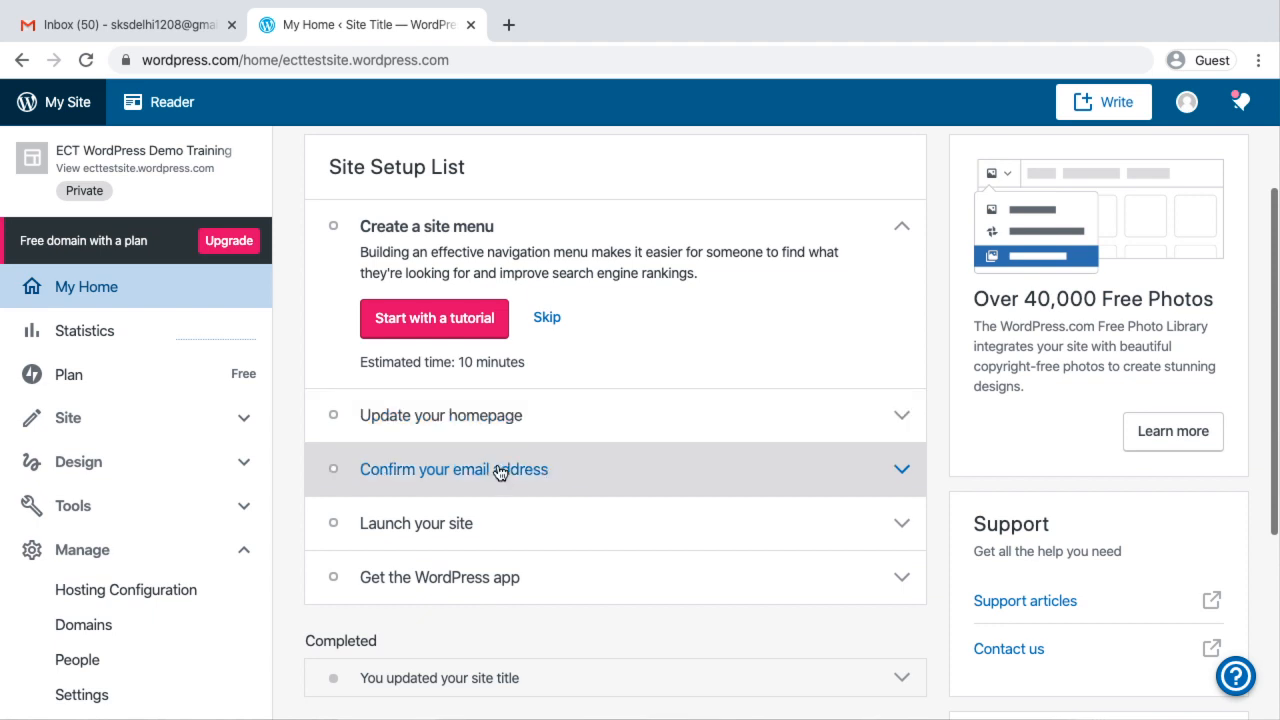
{"action": "left_click", "coordinate": [194, 426]}
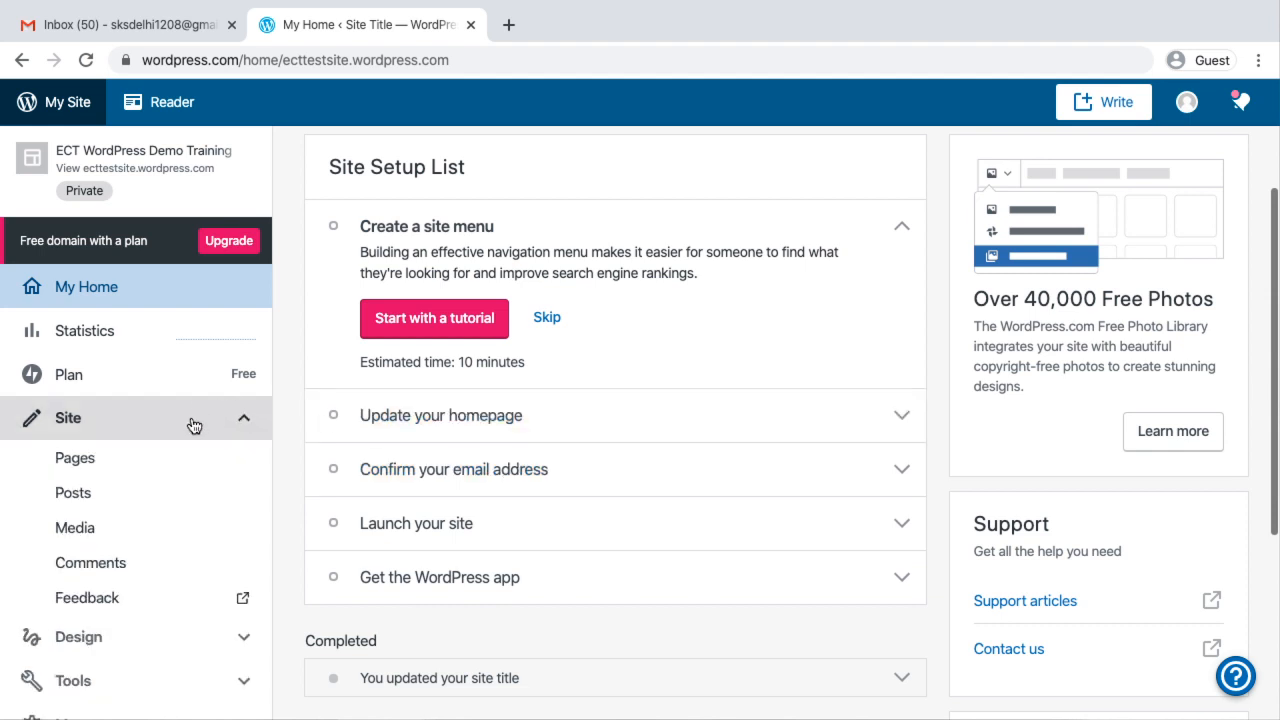
{"action": "left_click", "coordinate": [103, 462]}
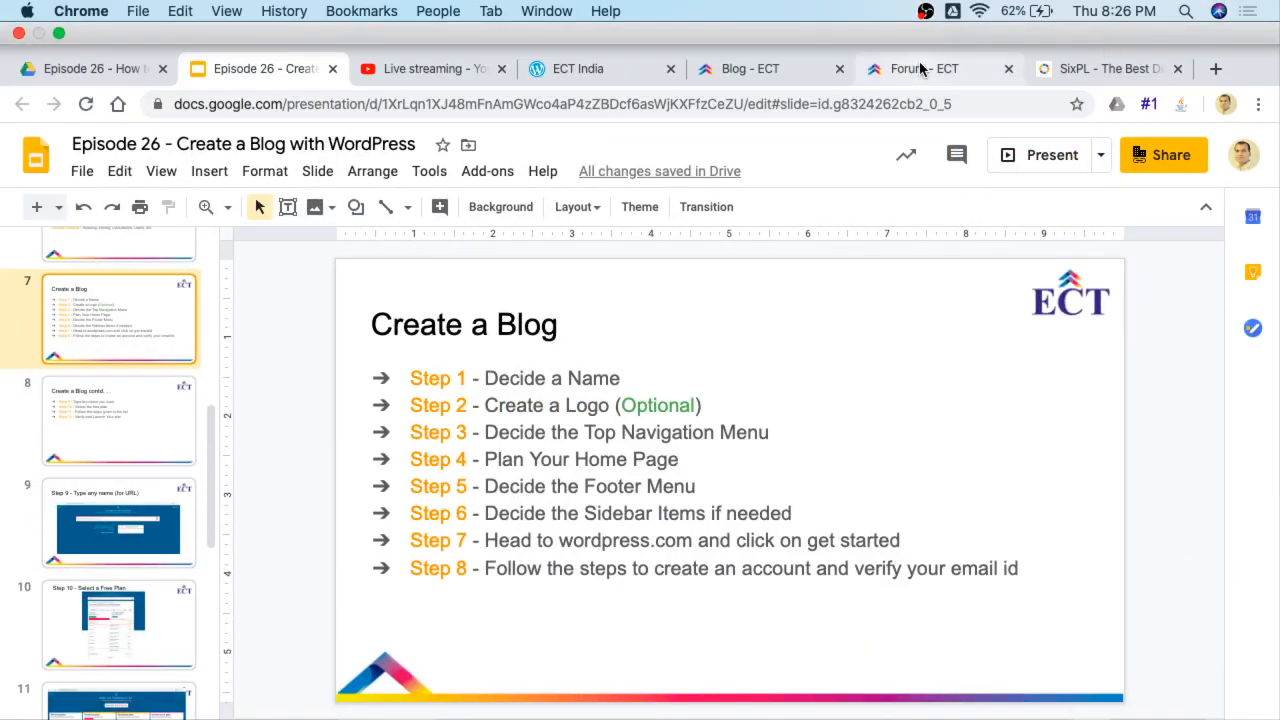
Check the navigation menu of the ECT India example site, then return to the Pages list and view the Blog page's options
{"action": "left_click", "coordinate": [575, 72]}
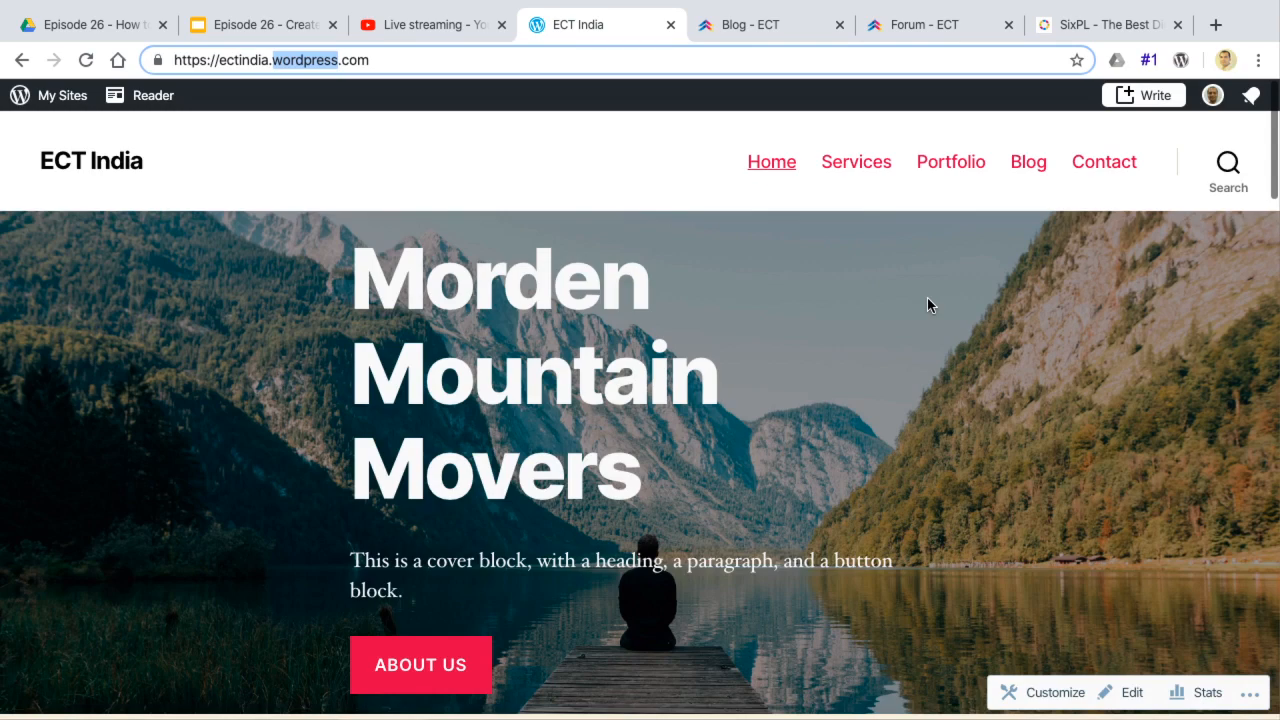
{"action": "key", "text": "ctrl+Right"}
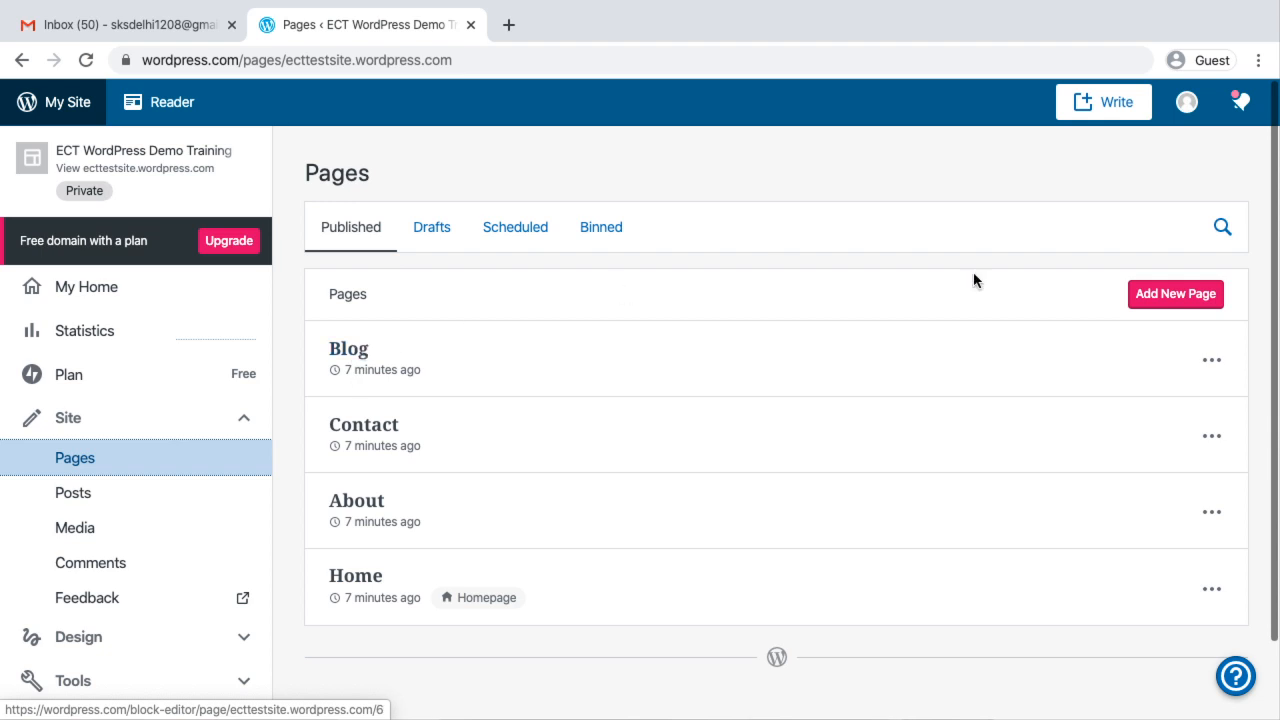
{"action": "left_click", "coordinate": [1211, 362]}
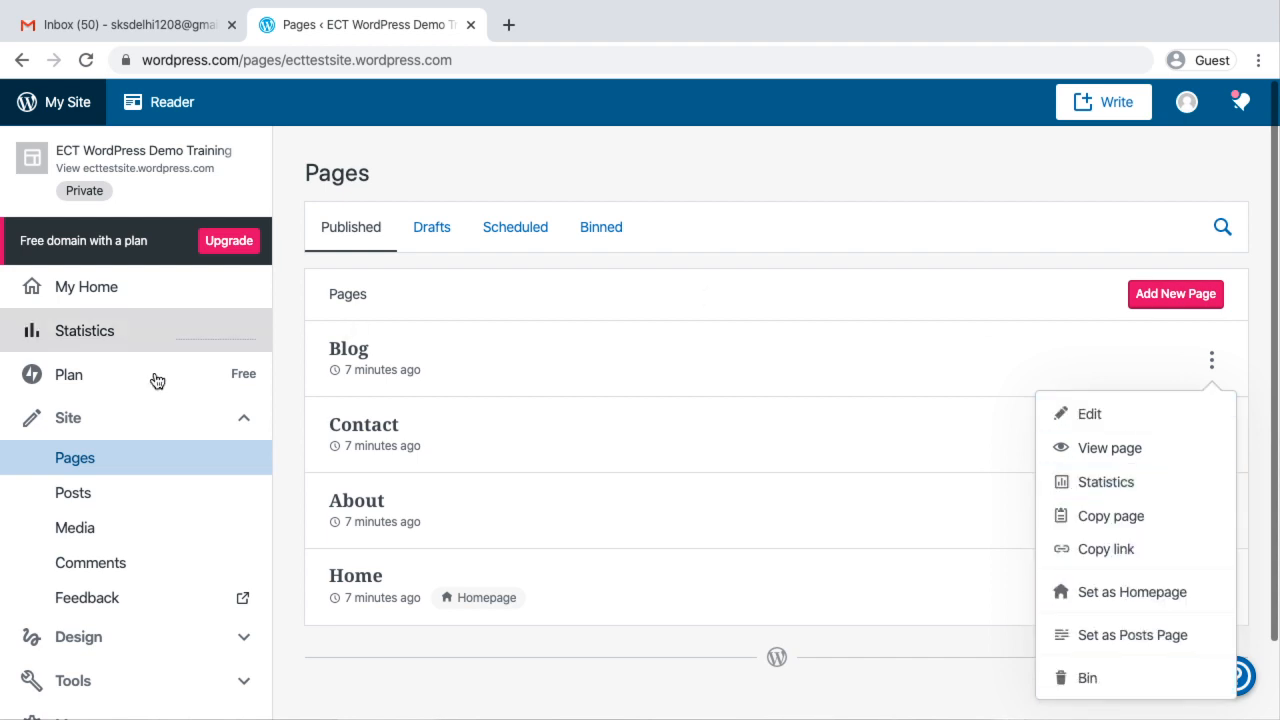
Add a new page, preview the About layout with the circular portrait, and apply that layout
{"action": "left_click", "coordinate": [1171, 300]}
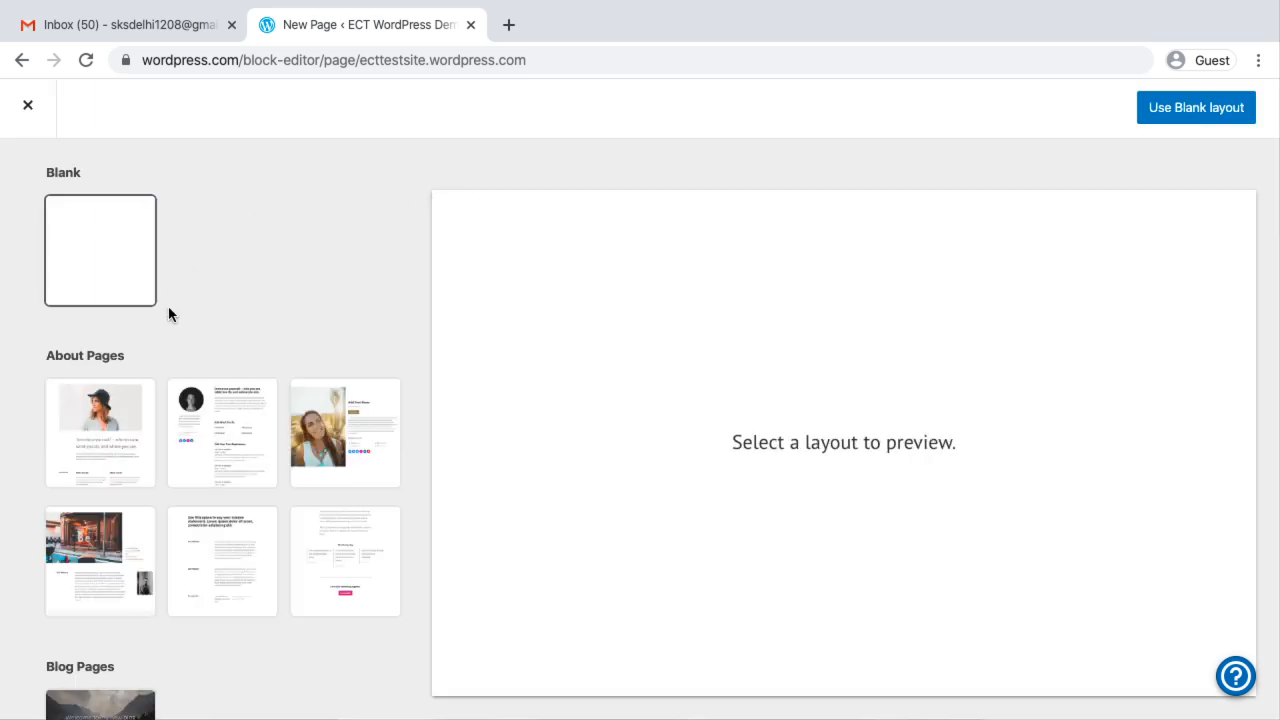
{"action": "scroll", "coordinate": [168, 315], "scroll_direction": "down", "scroll_amount": 1}
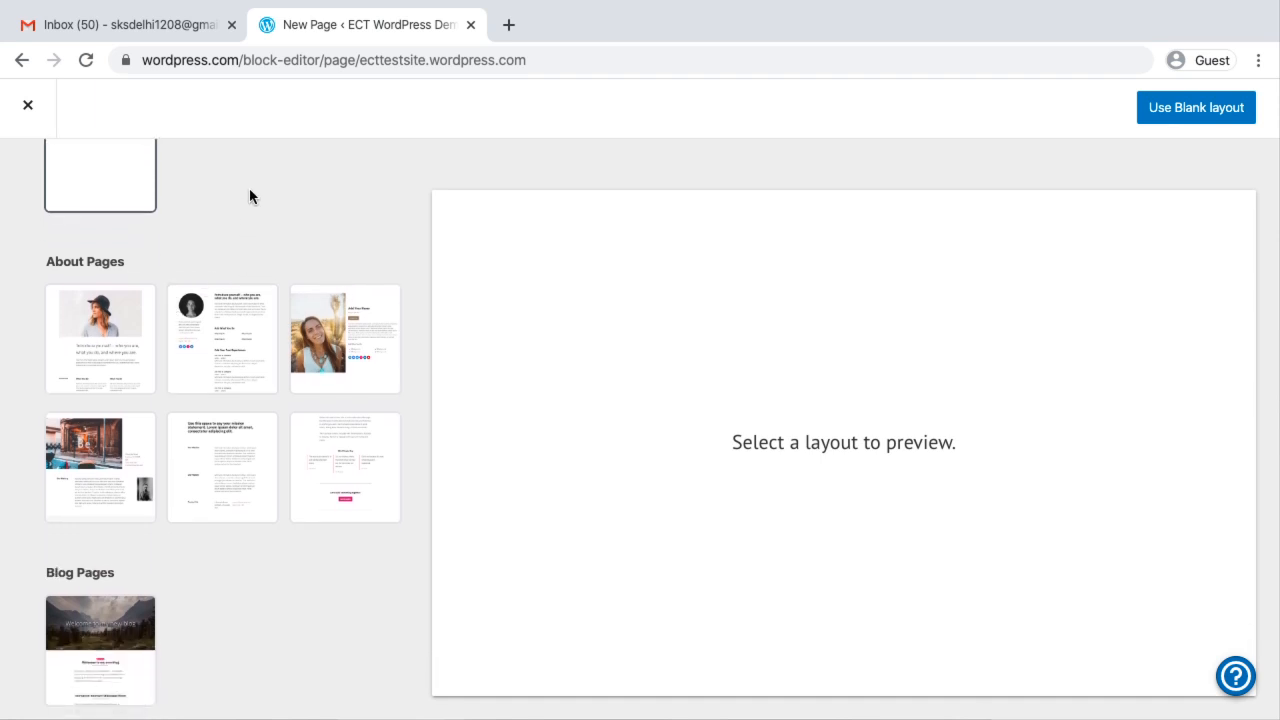
{"action": "scroll", "coordinate": [250, 190], "scroll_direction": "up", "scroll_amount": 1}
{"action": "scroll", "coordinate": [256, 307], "scroll_direction": "down", "scroll_amount": 1}
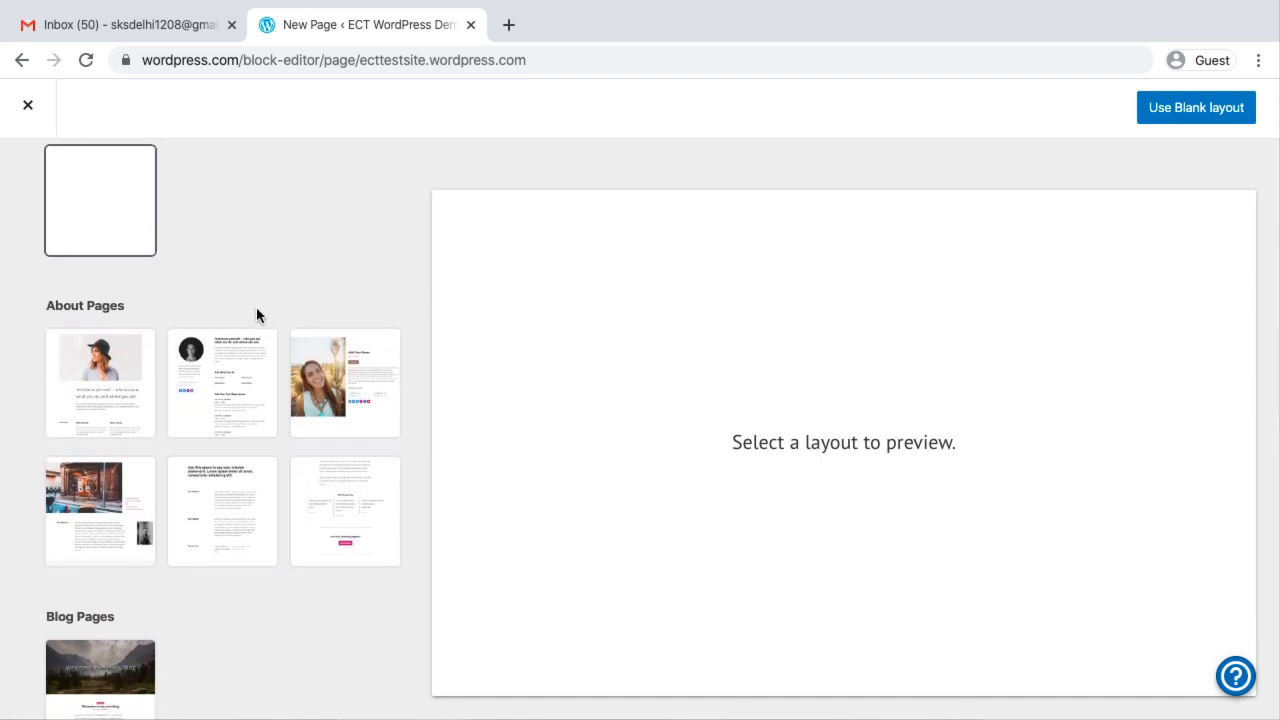
{"action": "scroll", "coordinate": [256, 307], "scroll_direction": "up", "scroll_amount": 1}
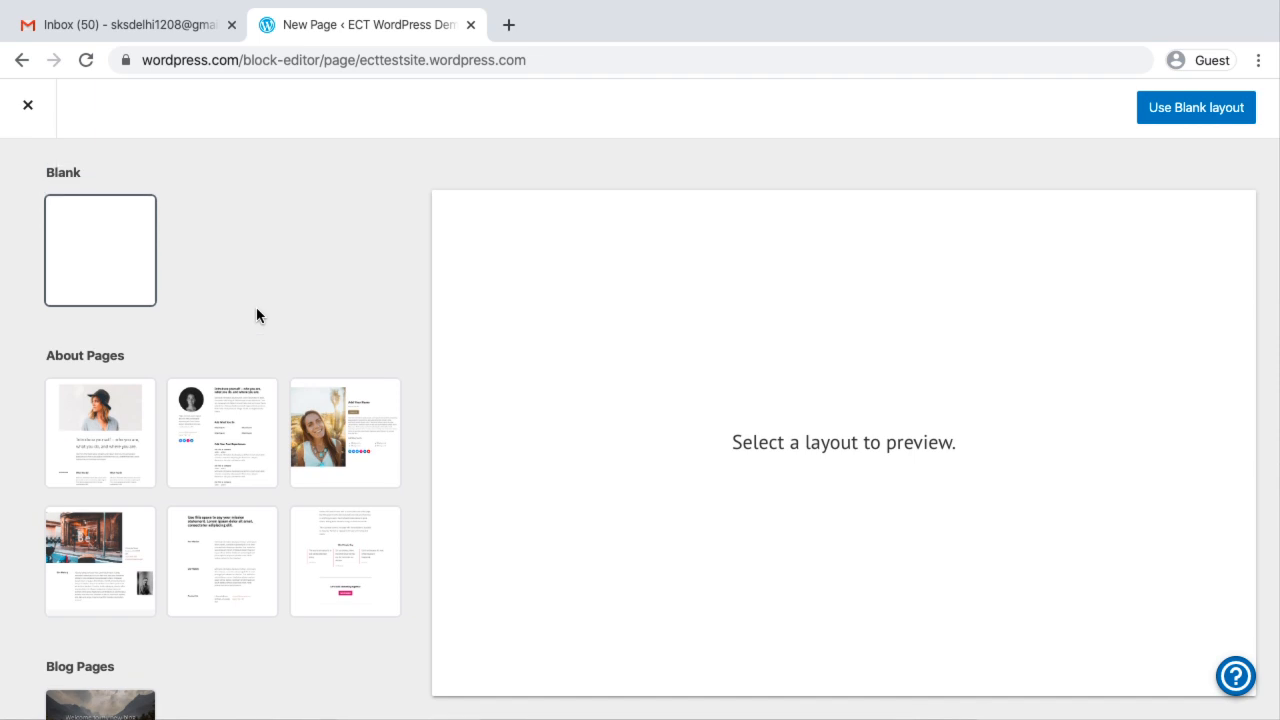
{"action": "scroll", "coordinate": [171, 366], "scroll_direction": "down", "scroll_amount": 1}
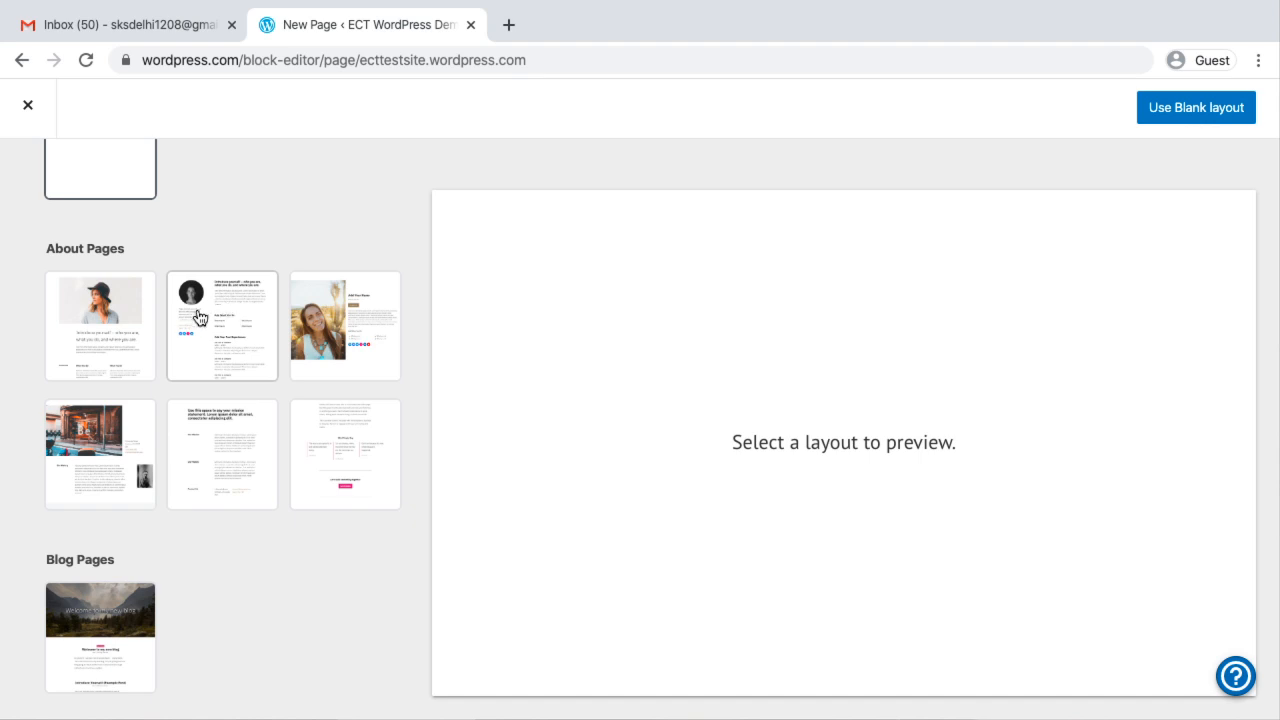
{"action": "left_click", "coordinate": [216, 341]}
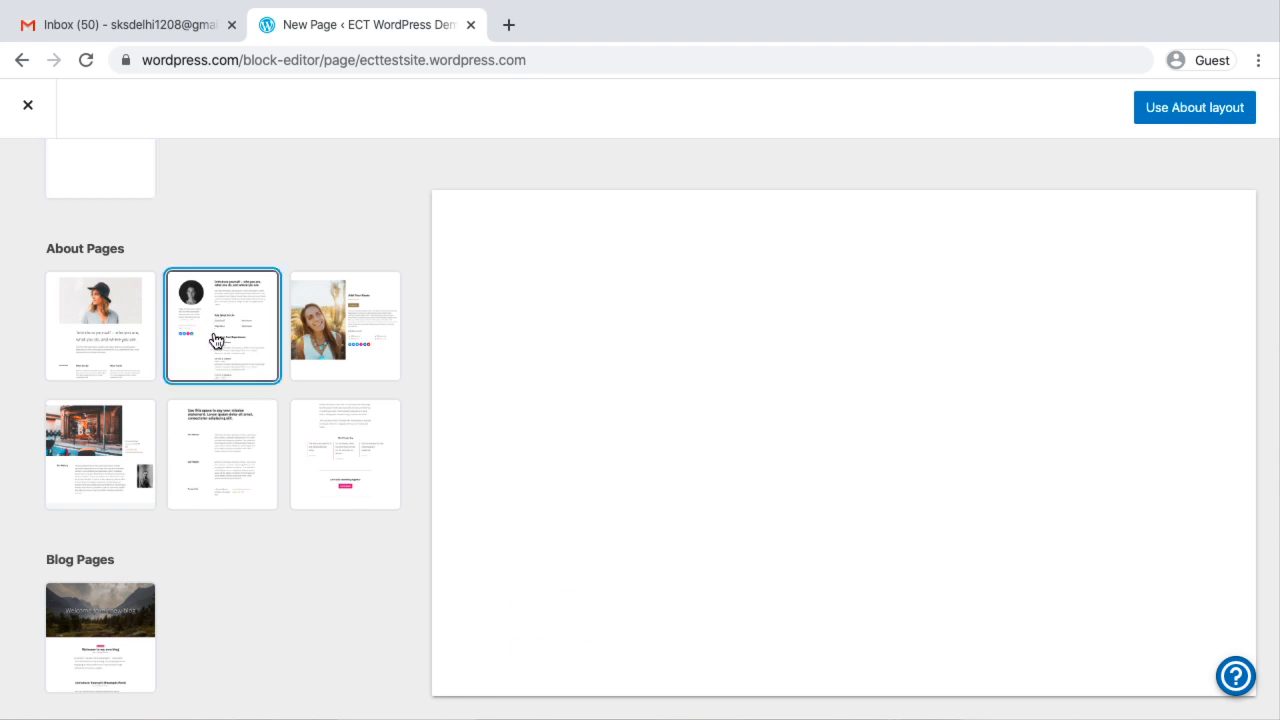
{"action": "scroll", "coordinate": [744, 505], "scroll_direction": "down", "scroll_amount": 7}
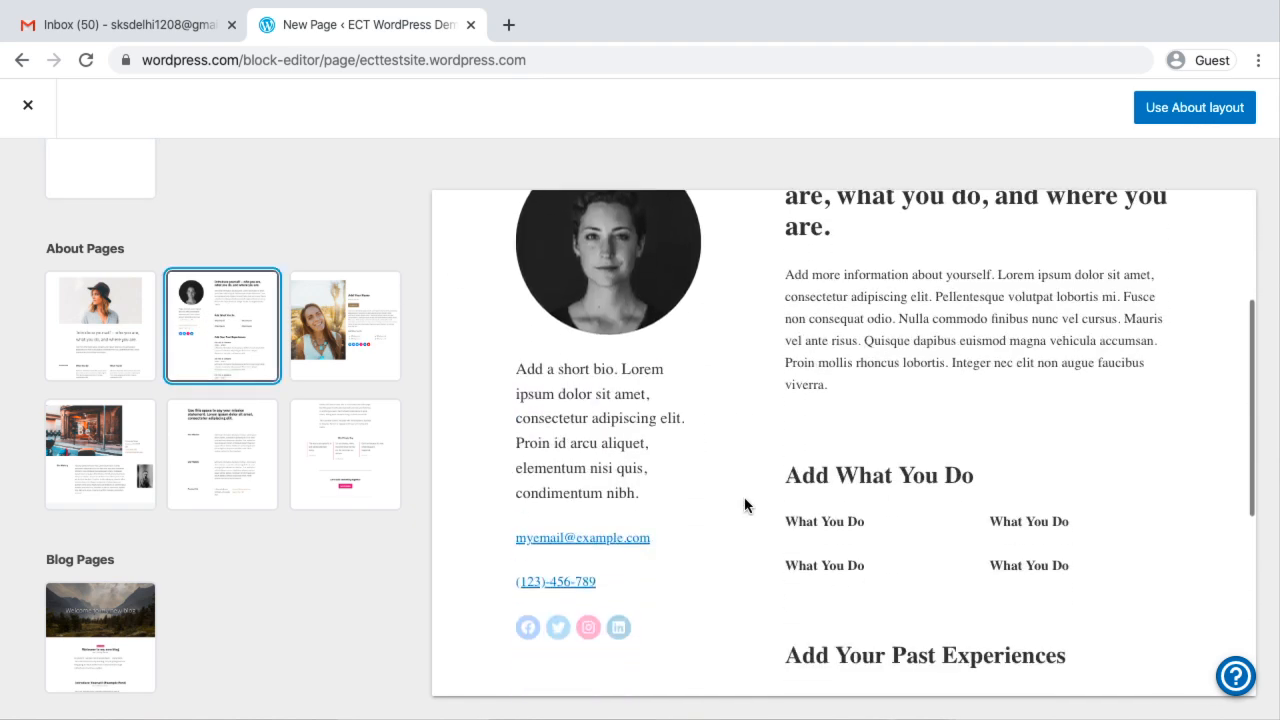
{"action": "scroll", "coordinate": [744, 505], "scroll_direction": "up", "scroll_amount": 8}
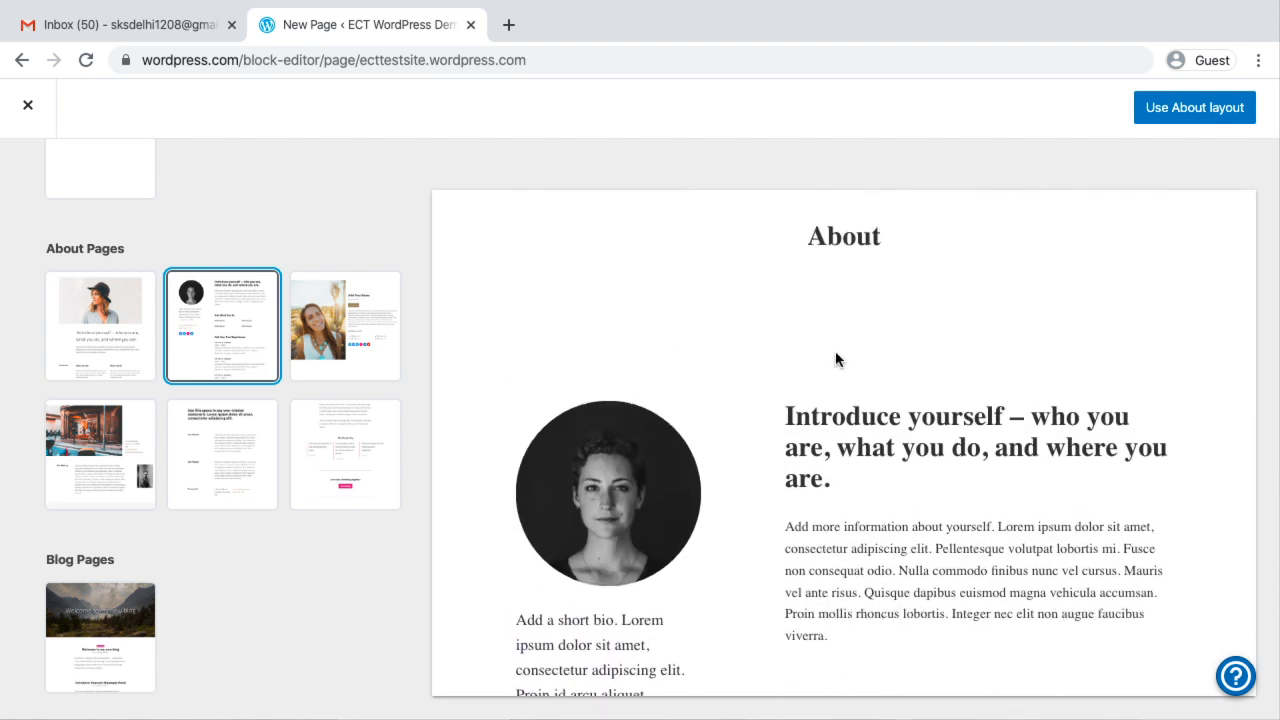
{"action": "left_click", "coordinate": [1168, 104]}
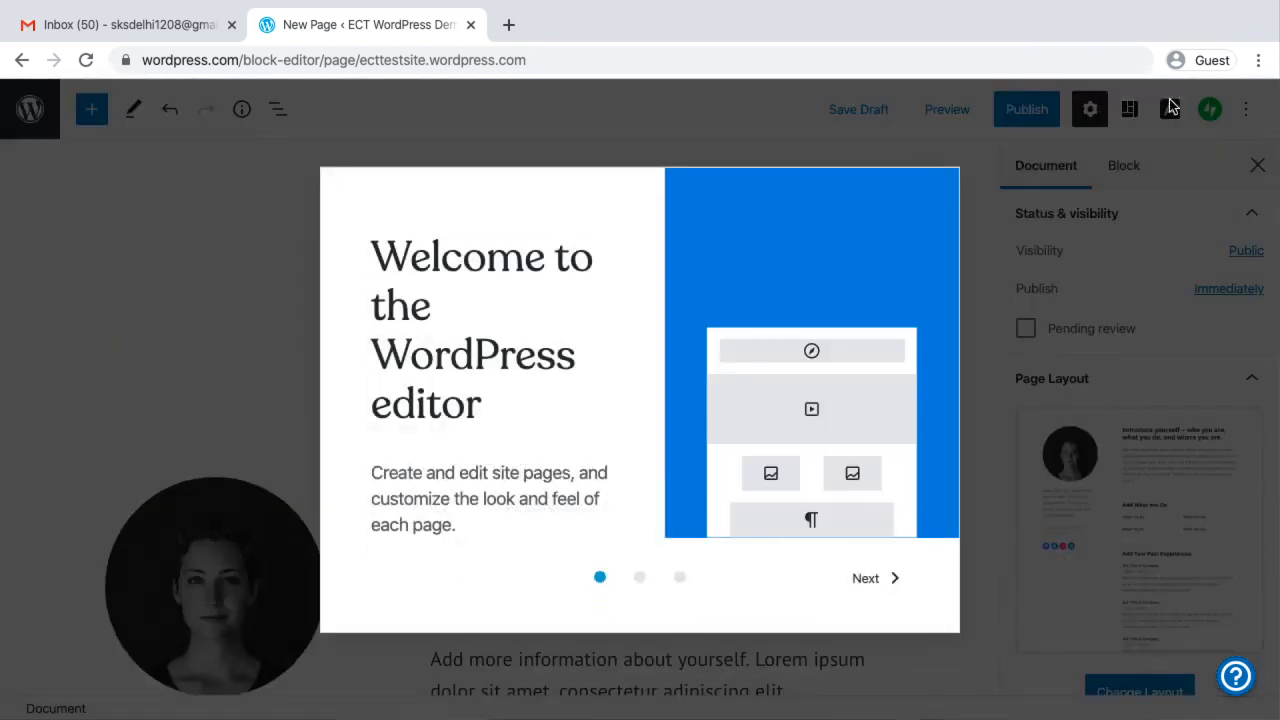
Go through the editor's welcome guide to the end and publish the About page immediately with public visibility
{"action": "left_click", "coordinate": [871, 584]}
{"action": "left_click", "coordinate": [872, 587]}
{"action": "left_click", "coordinate": [873, 582]}
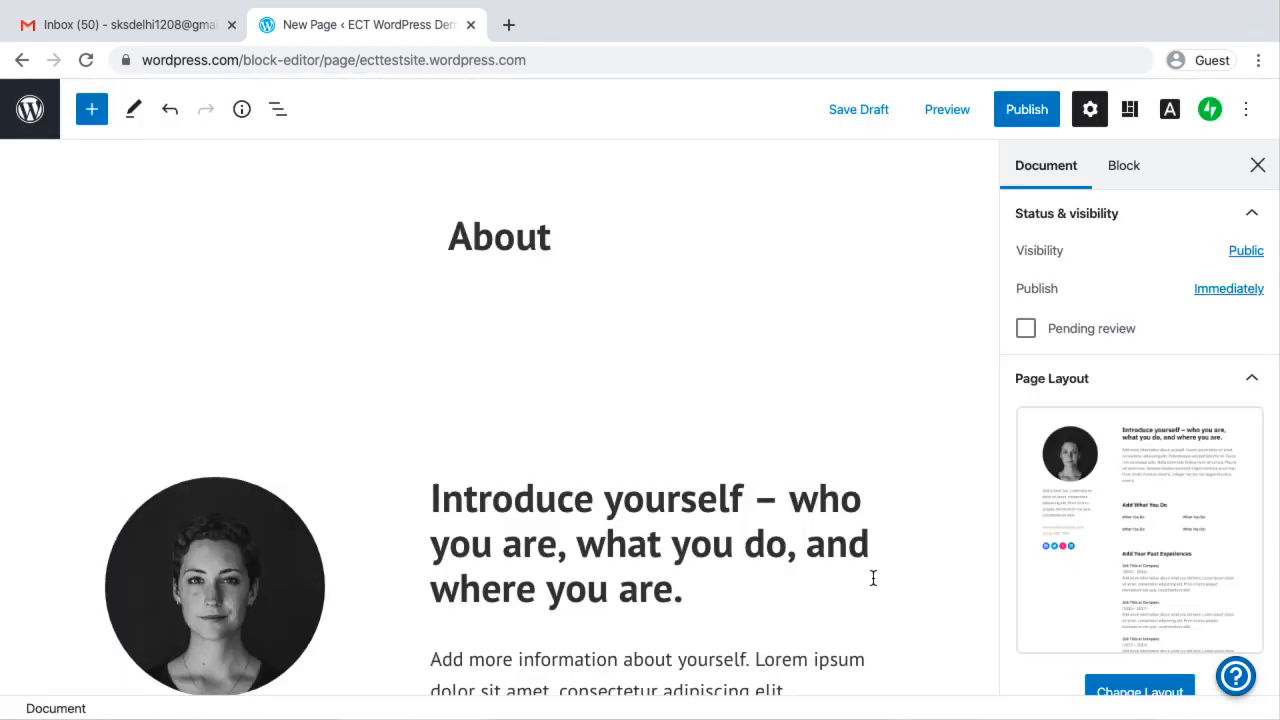
{"action": "scroll", "coordinate": [926, 357], "scroll_direction": "down", "scroll_amount": 10}
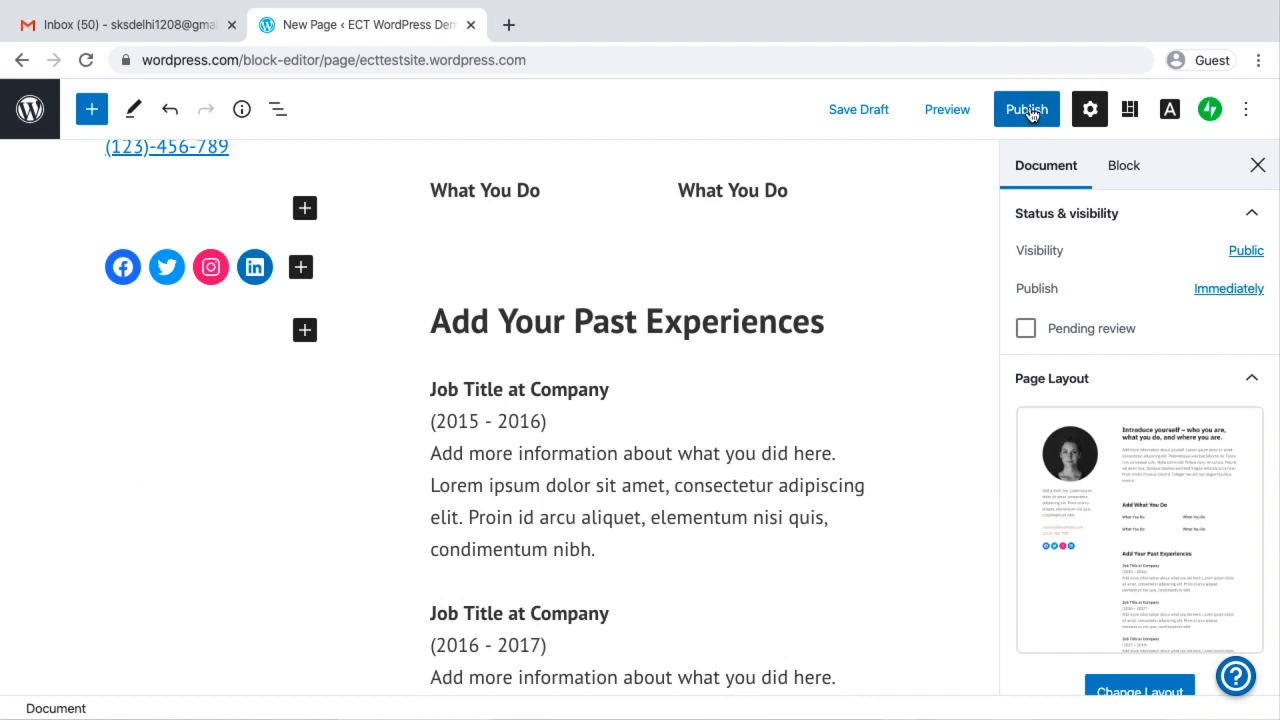
{"action": "left_click", "coordinate": [1030, 117]}
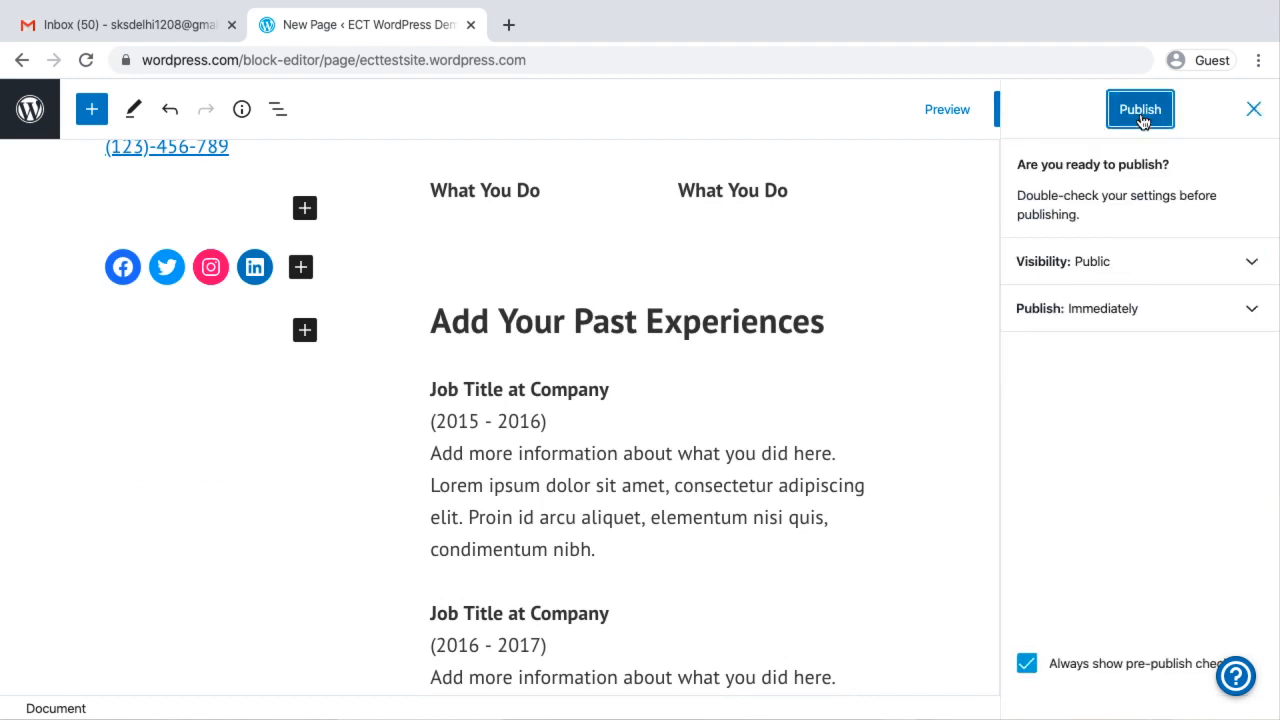
{"action": "left_click", "coordinate": [1141, 120]}
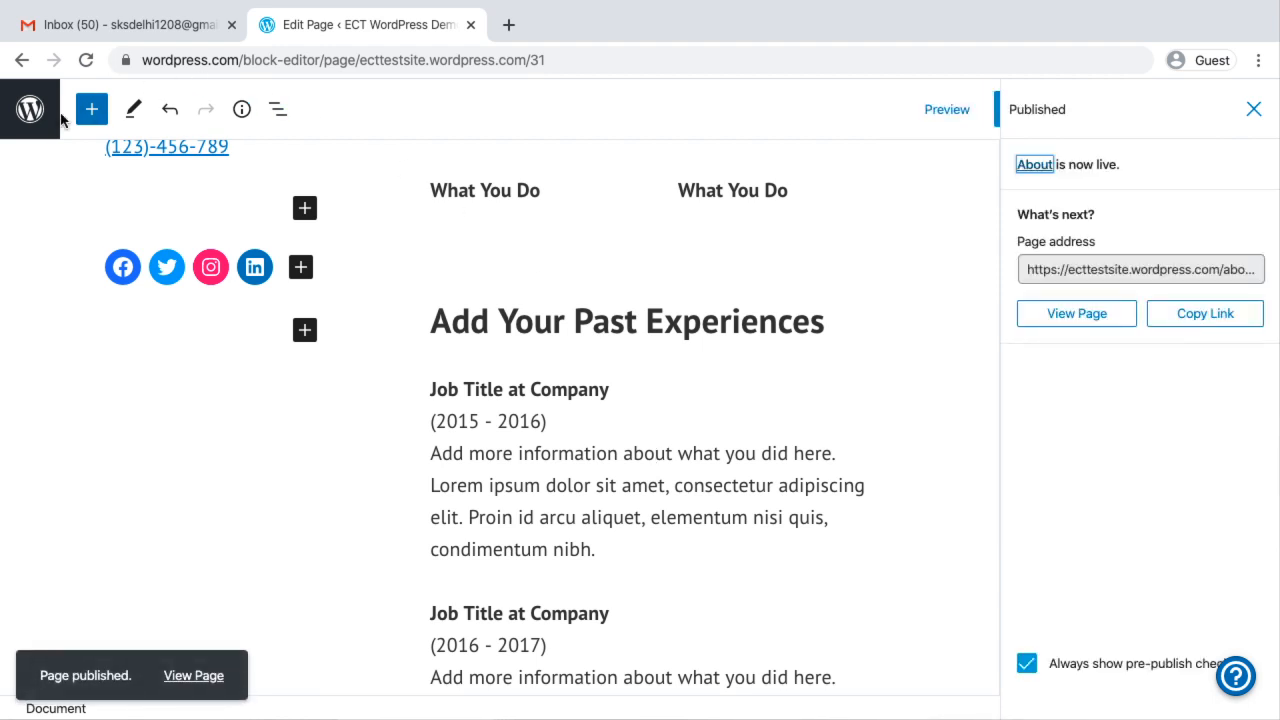
Return to the Pages list and move the older About page, the Contact page and the Blog page to the bin
{"action": "left_click", "coordinate": [28, 118]}
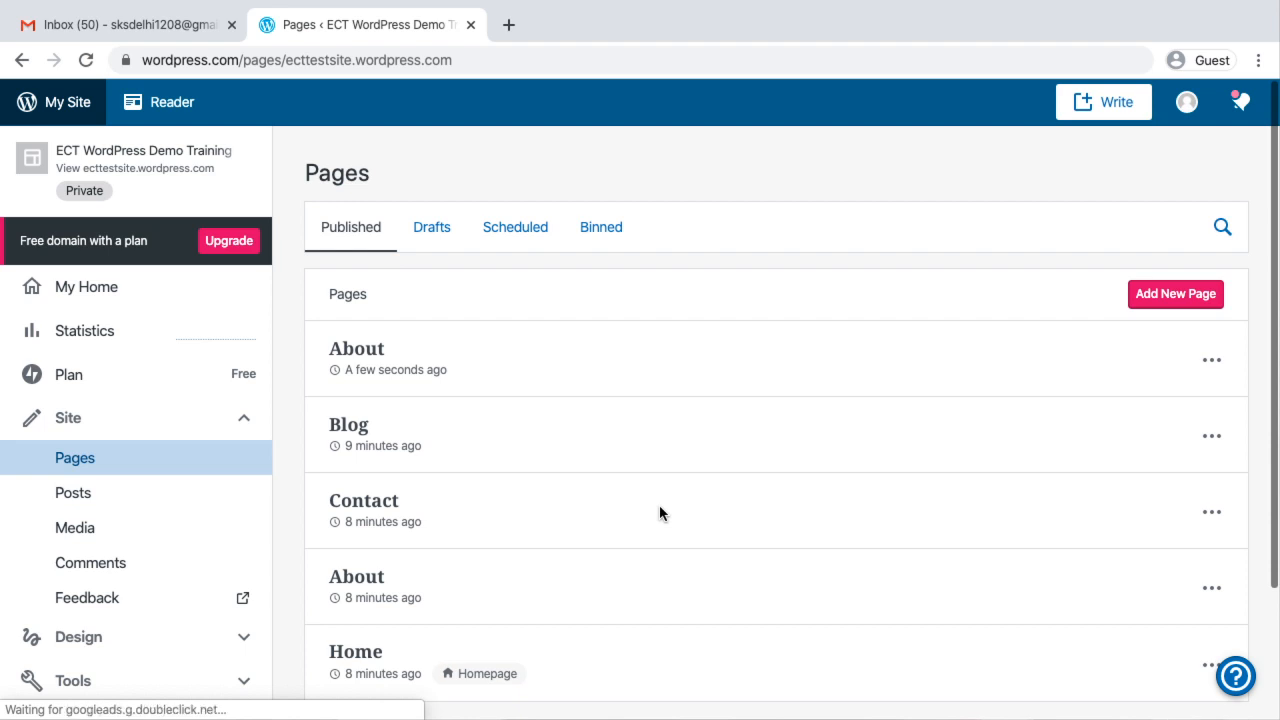
{"action": "scroll", "coordinate": [659, 506], "scroll_direction": "down", "scroll_amount": 2}
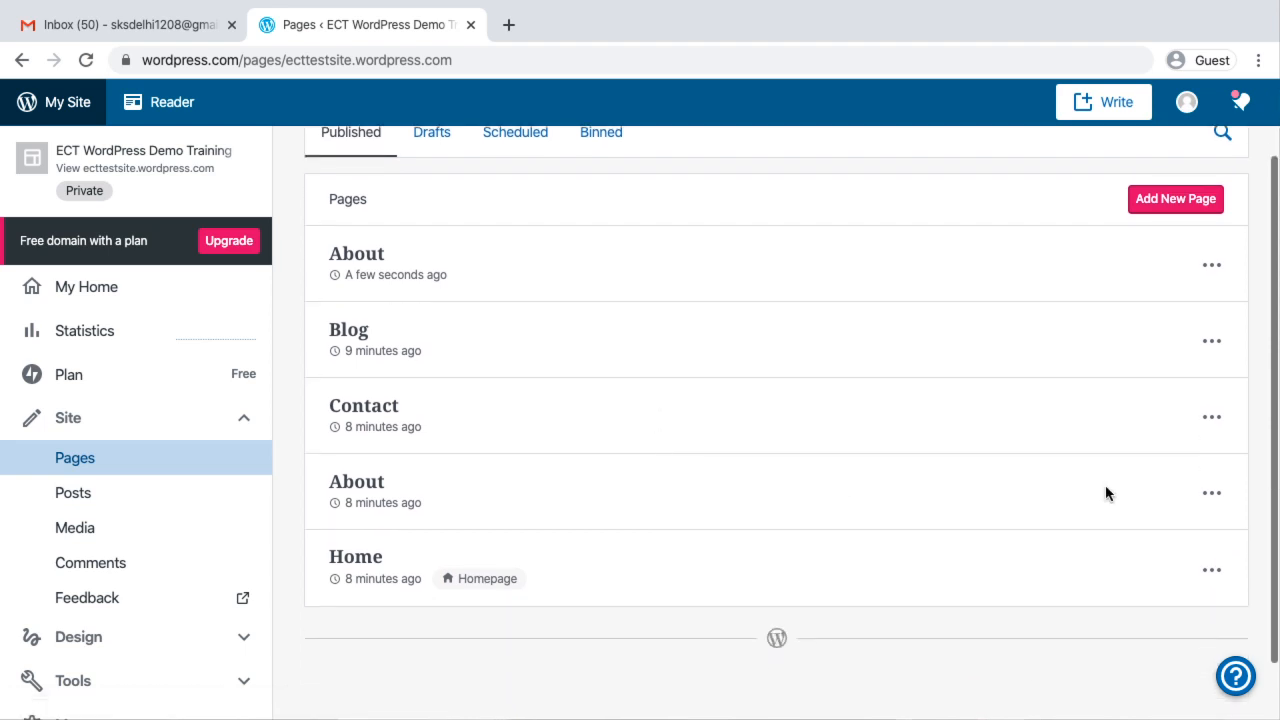
{"action": "left_click", "coordinate": [1212, 493]}
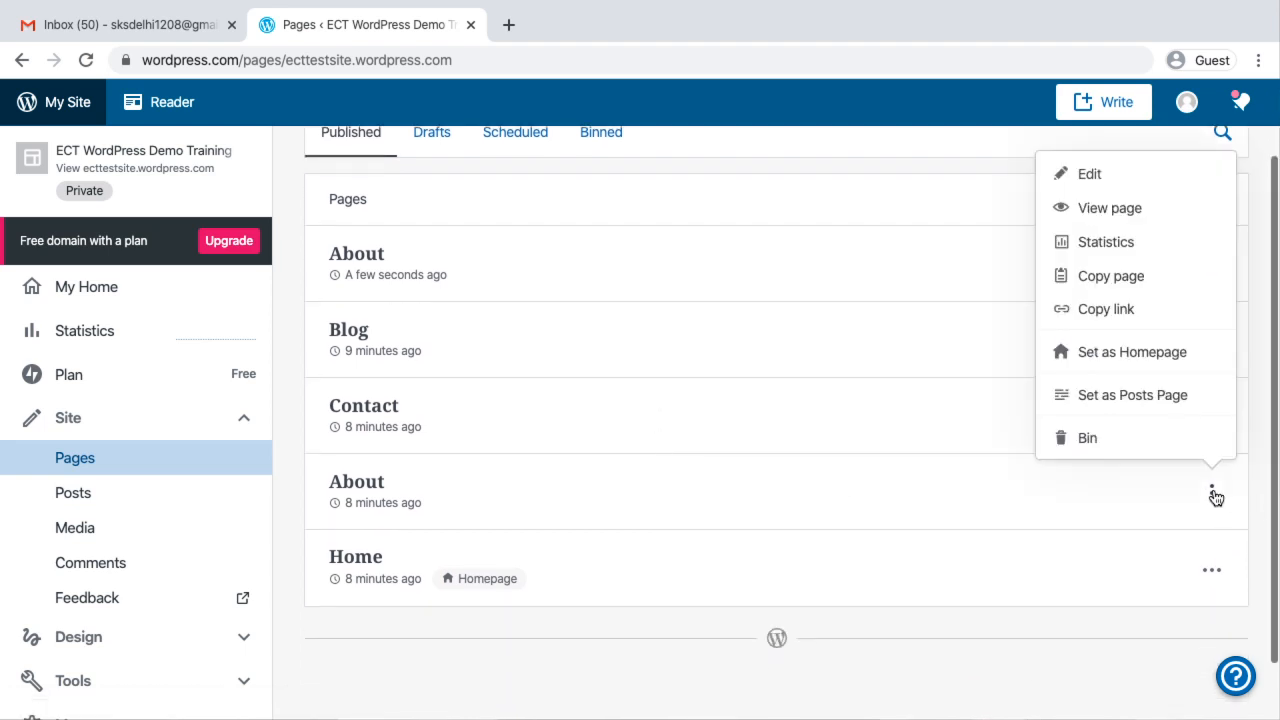
{"action": "left_click", "coordinate": [1087, 437]}
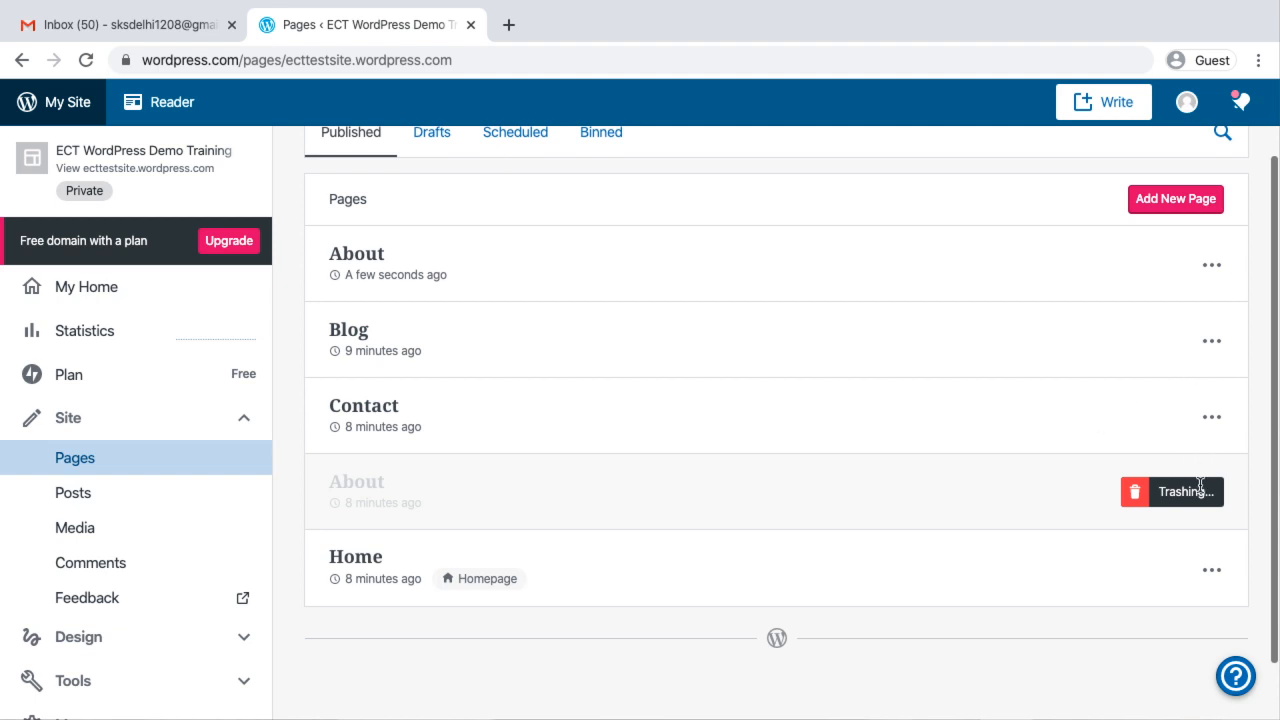
{"action": "left_click", "coordinate": [1214, 418]}
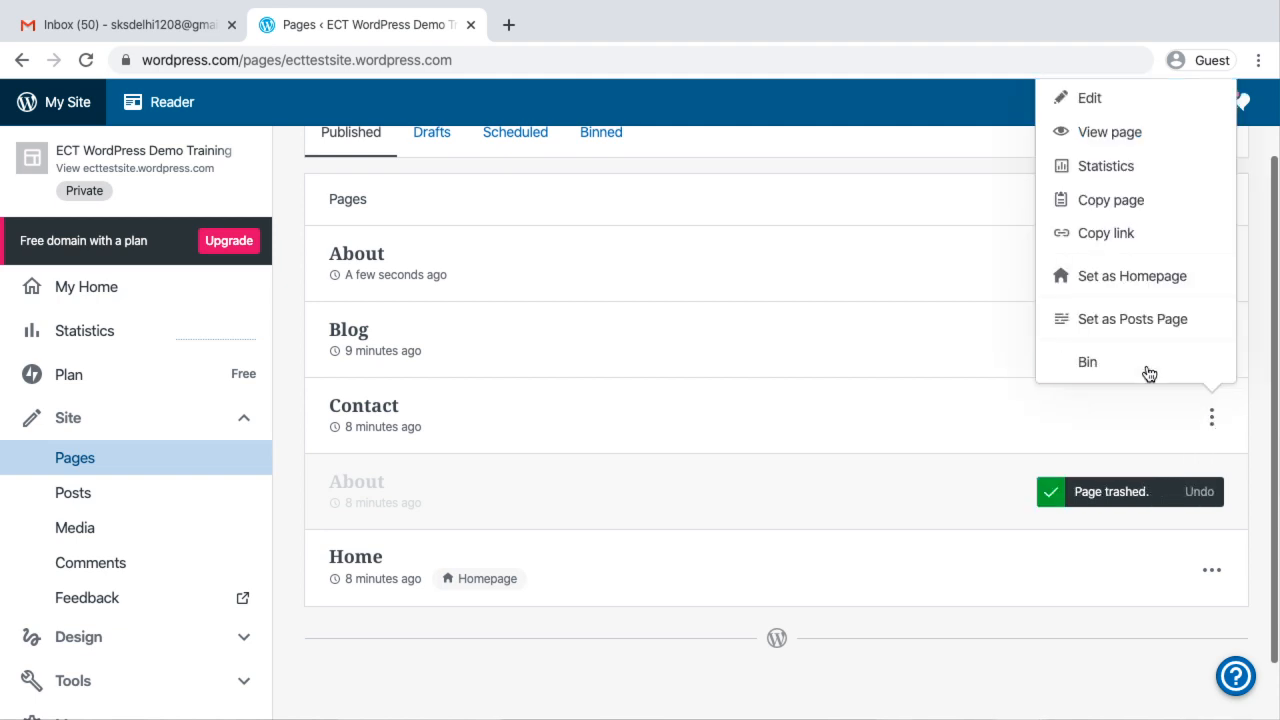
{"action": "left_click", "coordinate": [1114, 361]}
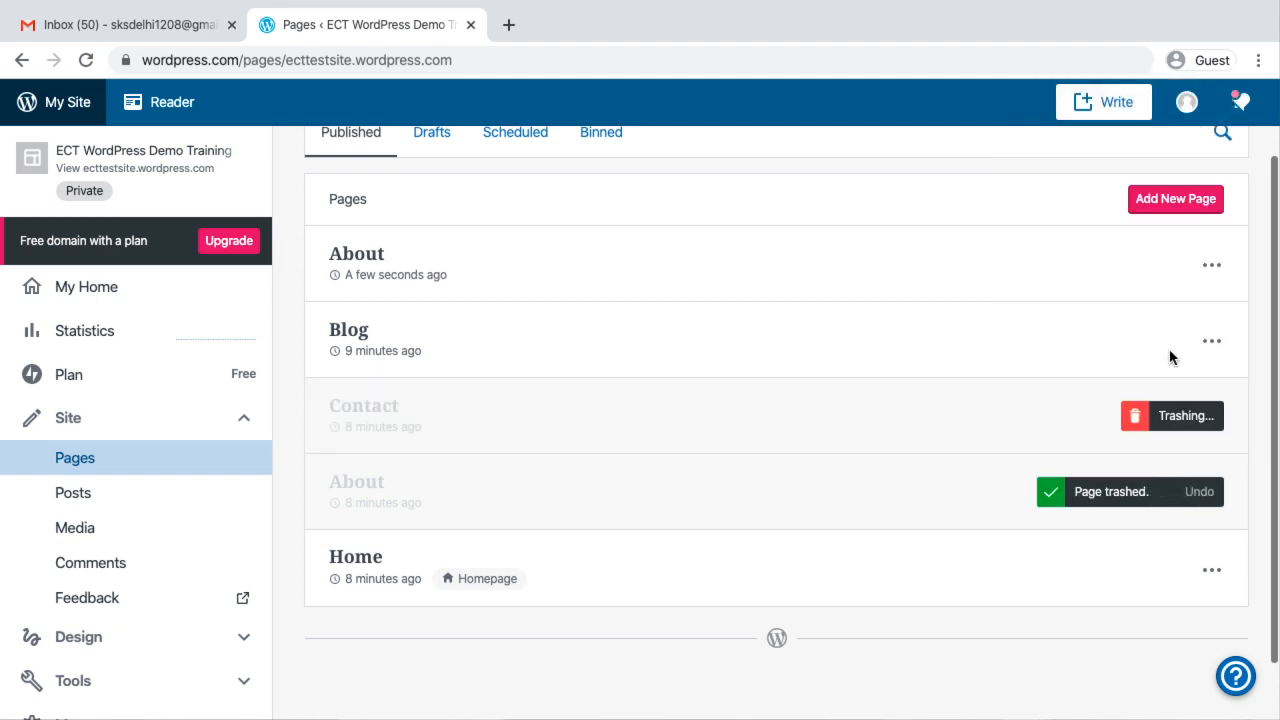
{"action": "left_click", "coordinate": [1211, 341]}
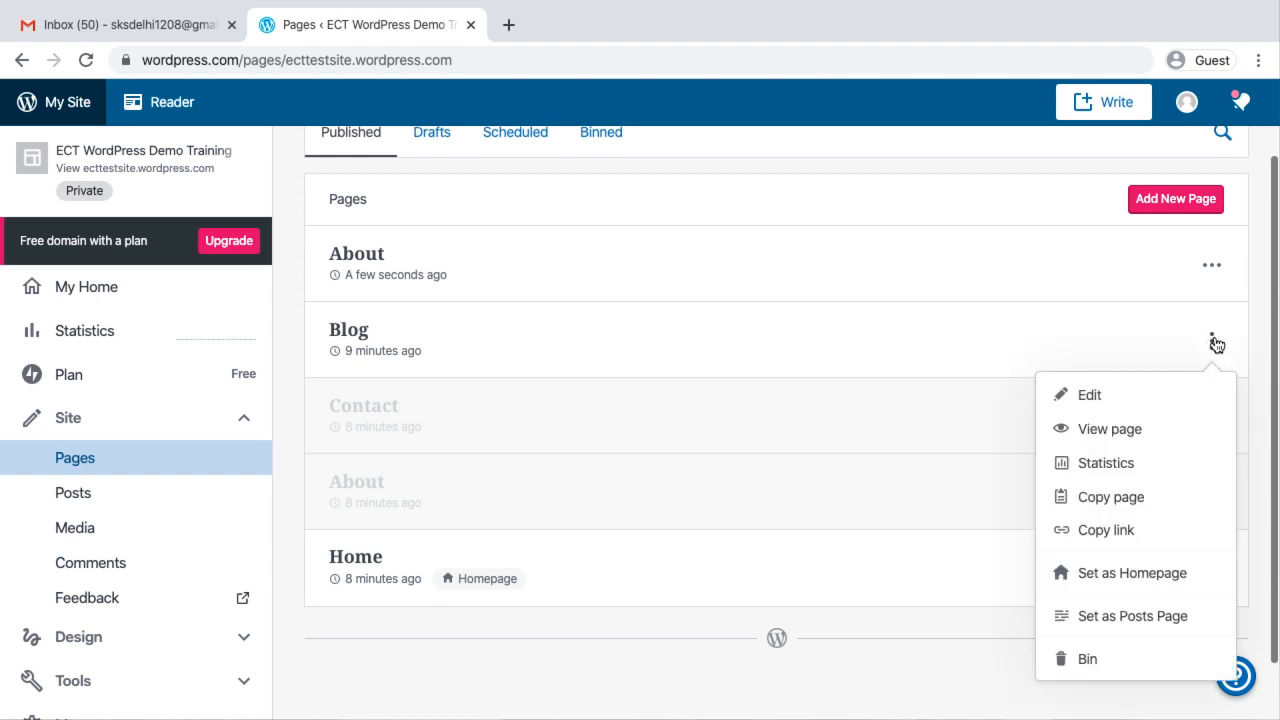
{"action": "left_click", "coordinate": [1099, 659]}
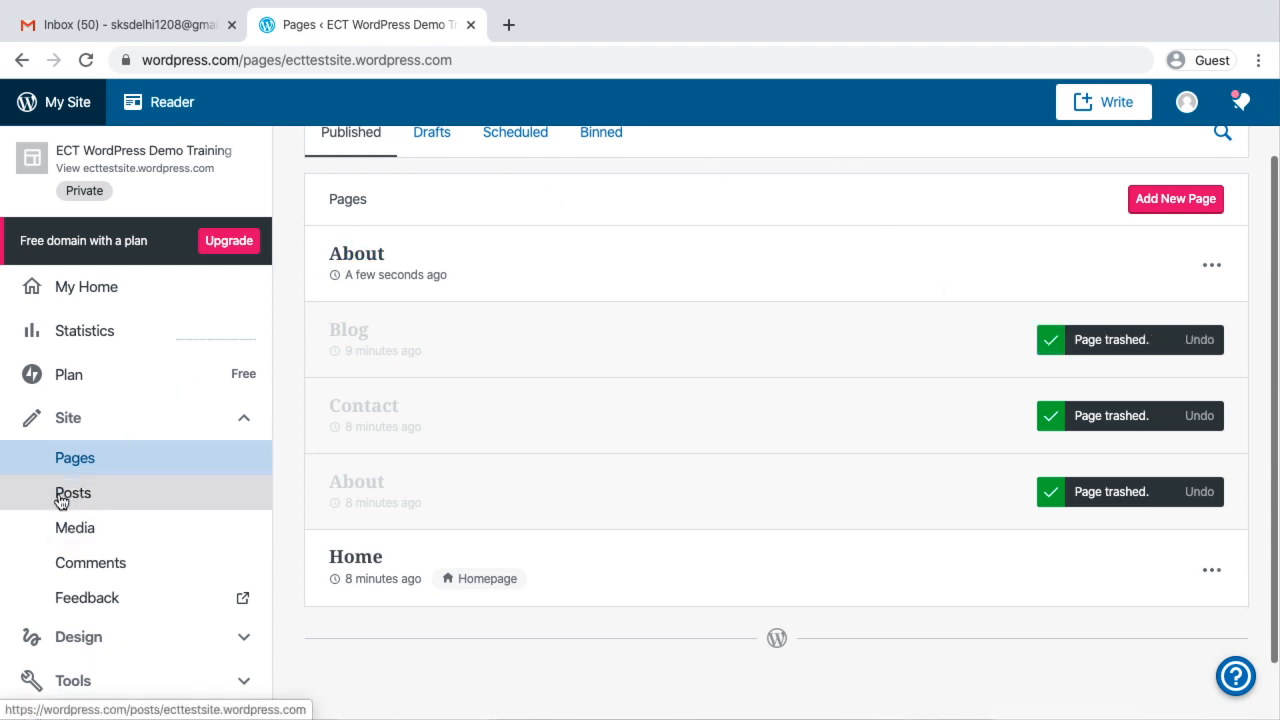
Add a new page and apply the Services layout that lists services above a dark case studies section
{"action": "left_click", "coordinate": [1174, 197]}
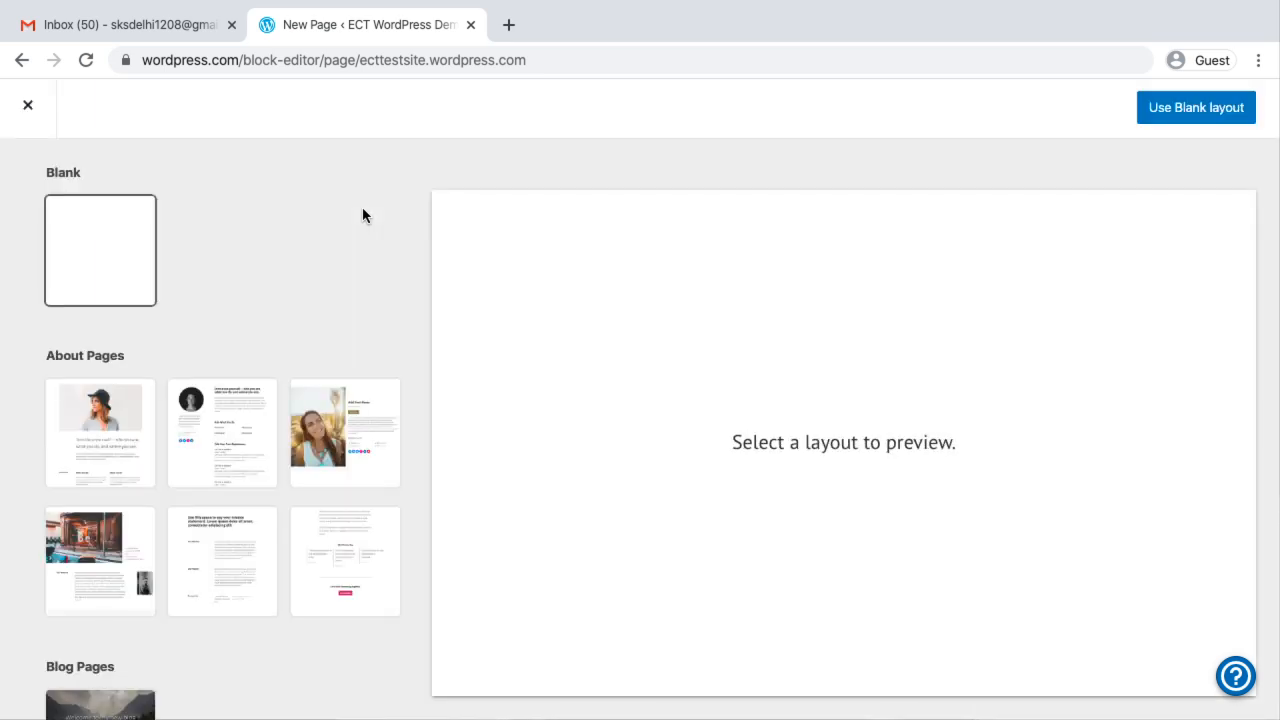
{"action": "scroll", "coordinate": [281, 433], "scroll_direction": "down", "scroll_amount": 1}
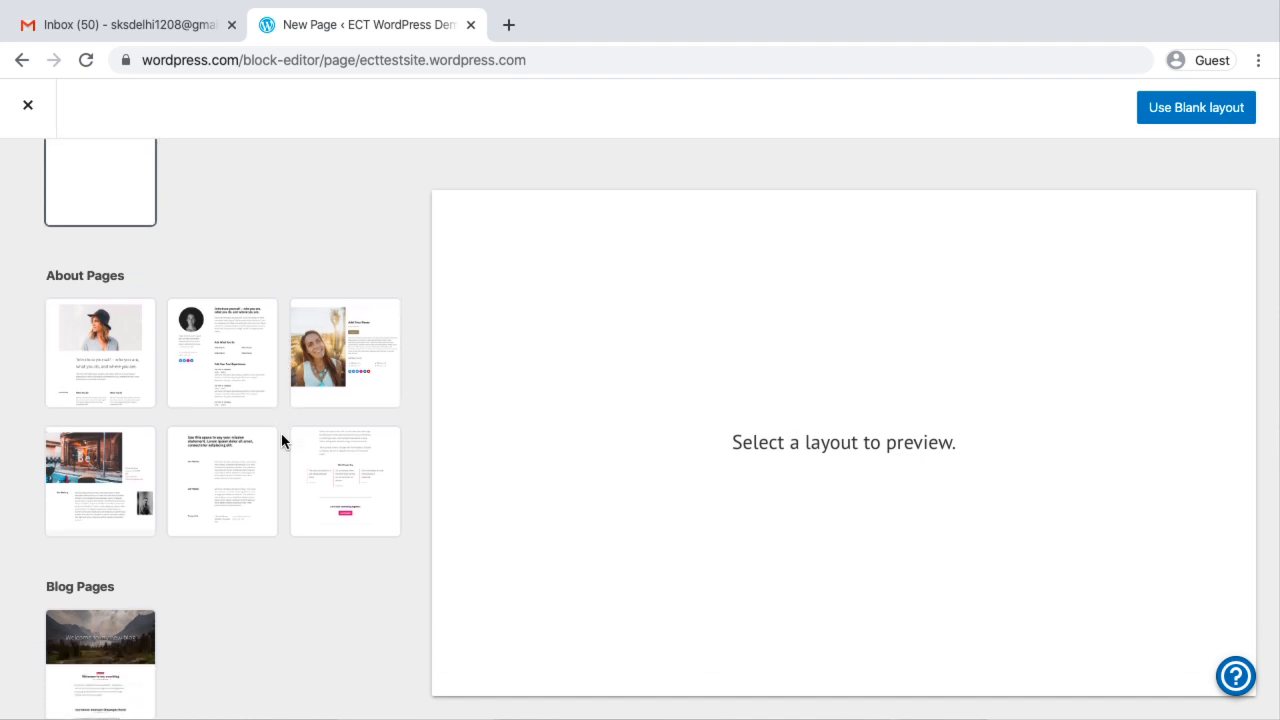
{"action": "scroll", "coordinate": [281, 440], "scroll_direction": "down", "scroll_amount": 3}
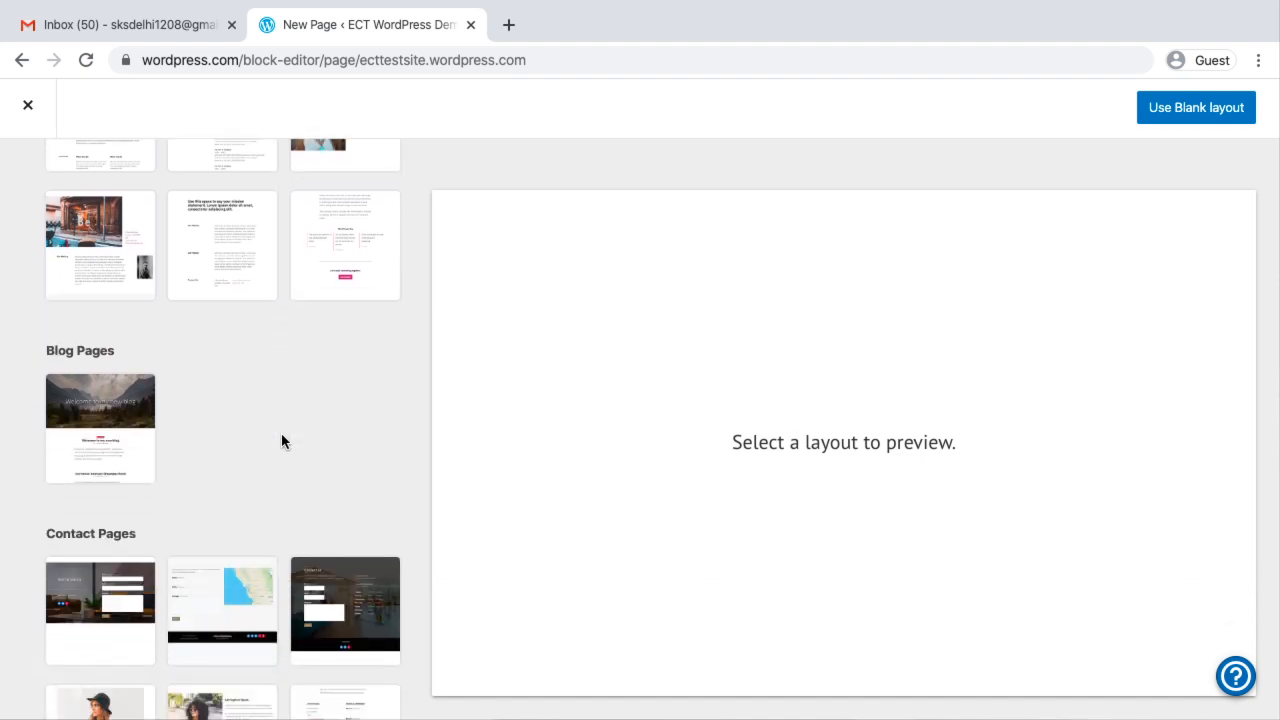
{"action": "scroll", "coordinate": [281, 440], "scroll_direction": "down", "scroll_amount": 8}
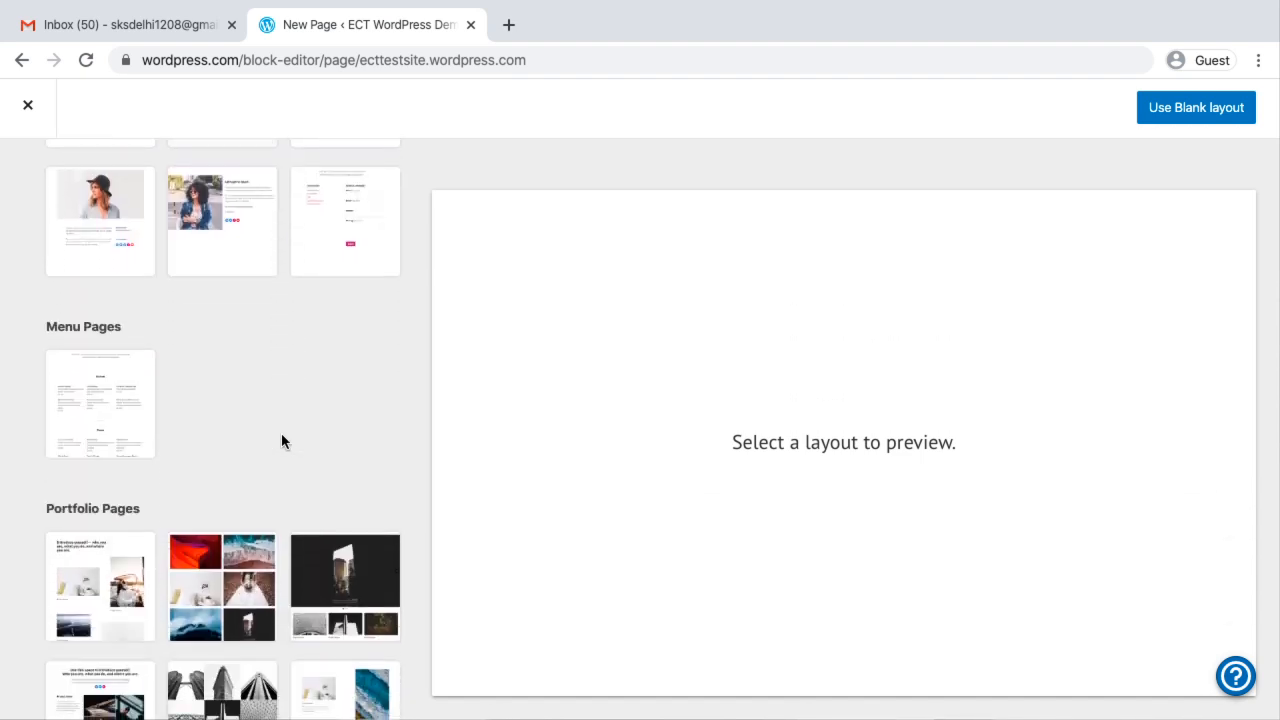
{"action": "scroll", "coordinate": [281, 433], "scroll_direction": "down", "scroll_amount": 5}
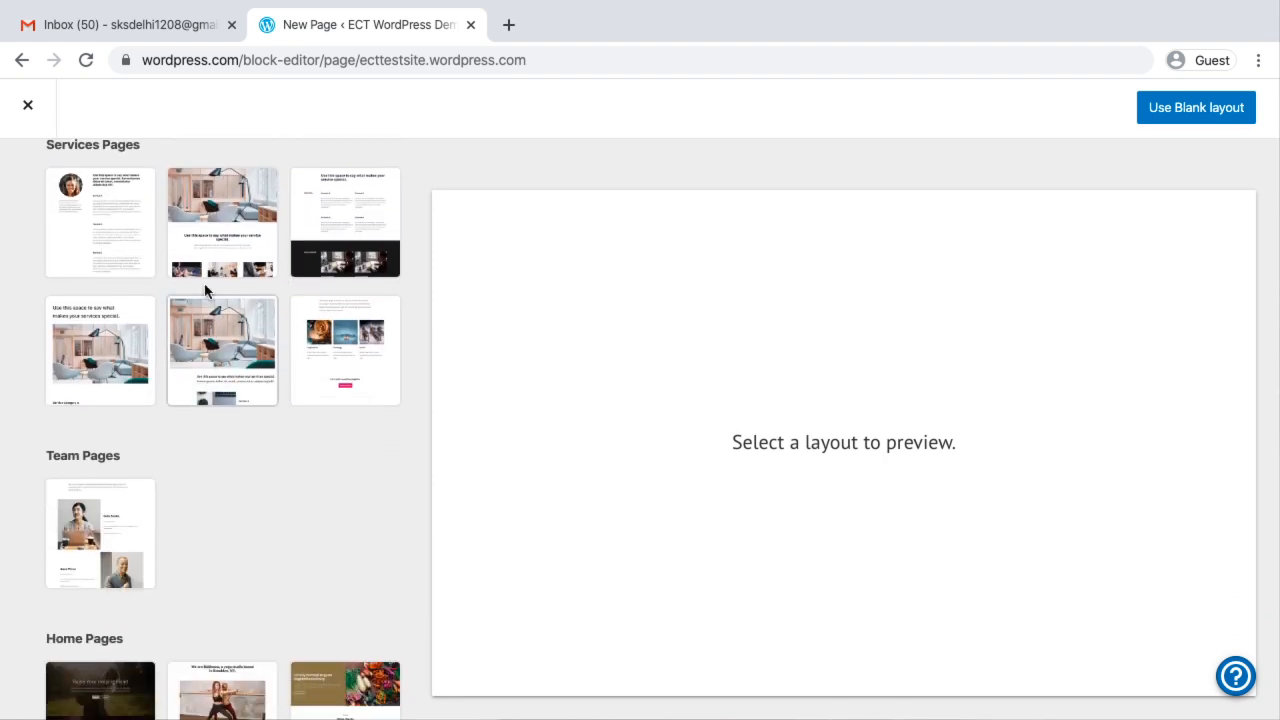
{"action": "left_click", "coordinate": [333, 221]}
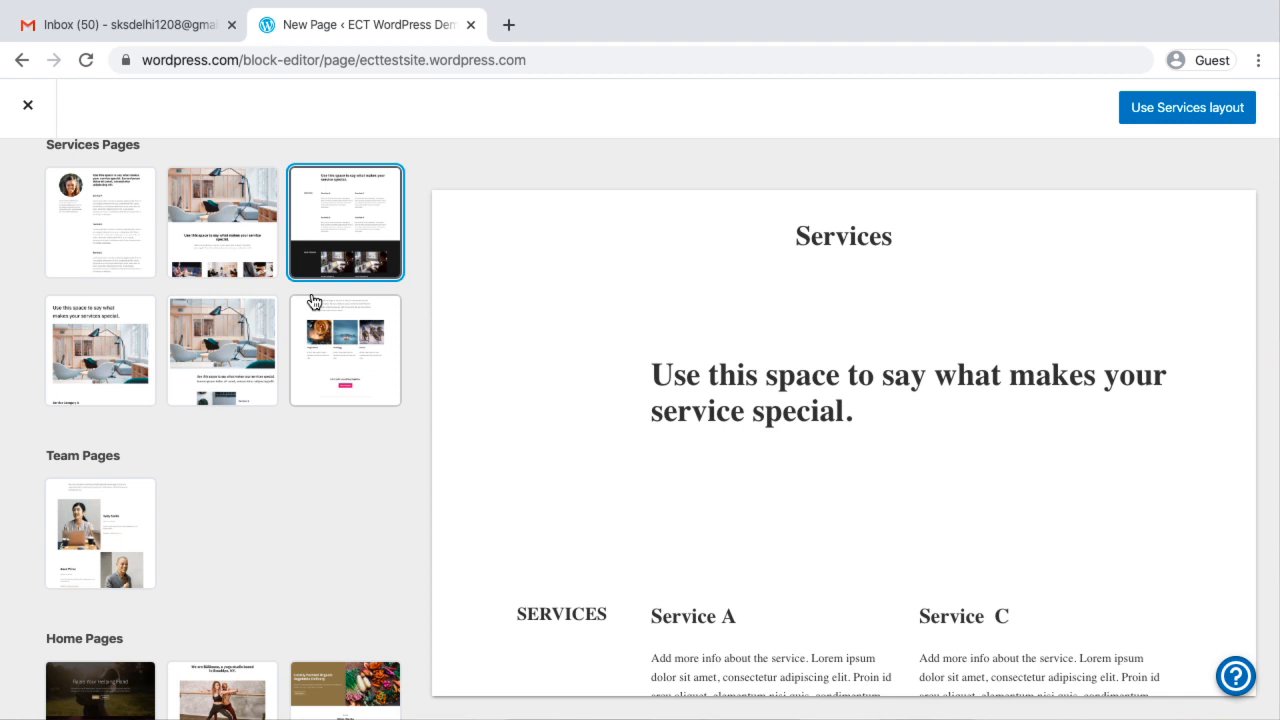
{"action": "left_click", "coordinate": [1216, 108]}
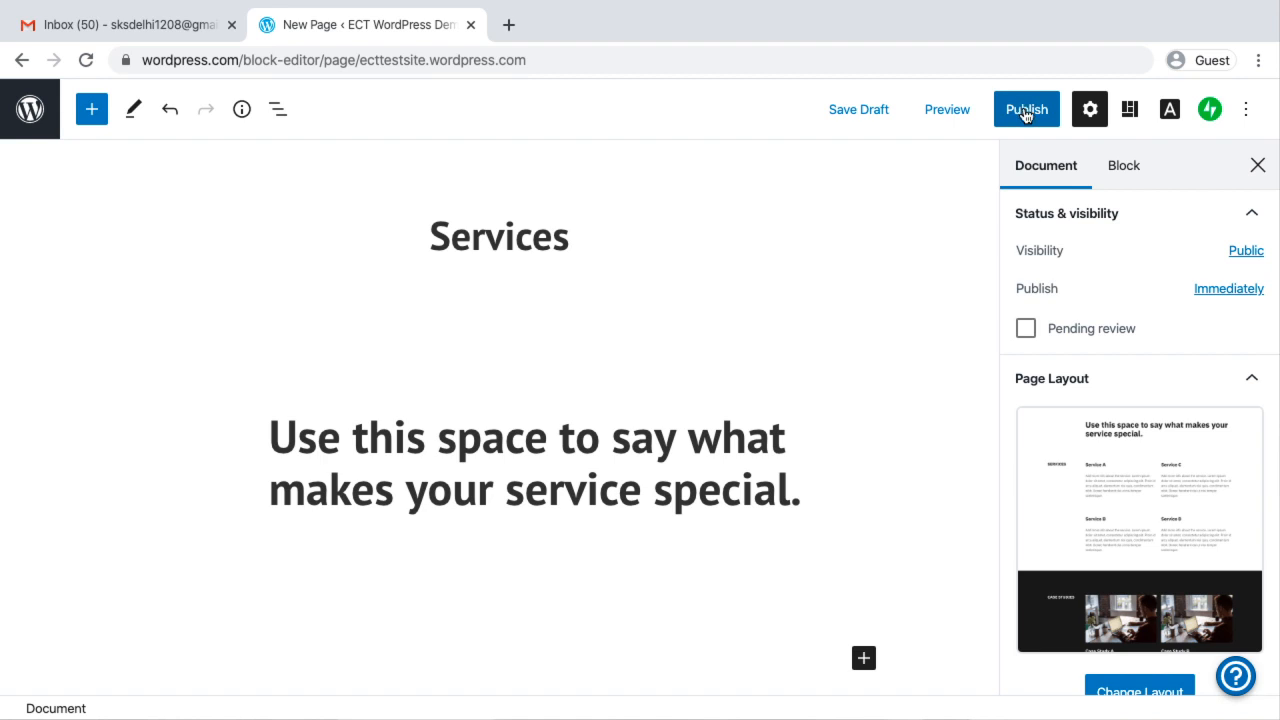
Publish the Services page immediately with public visibility and return to the Pages list
{"action": "left_click", "coordinate": [1025, 112]}
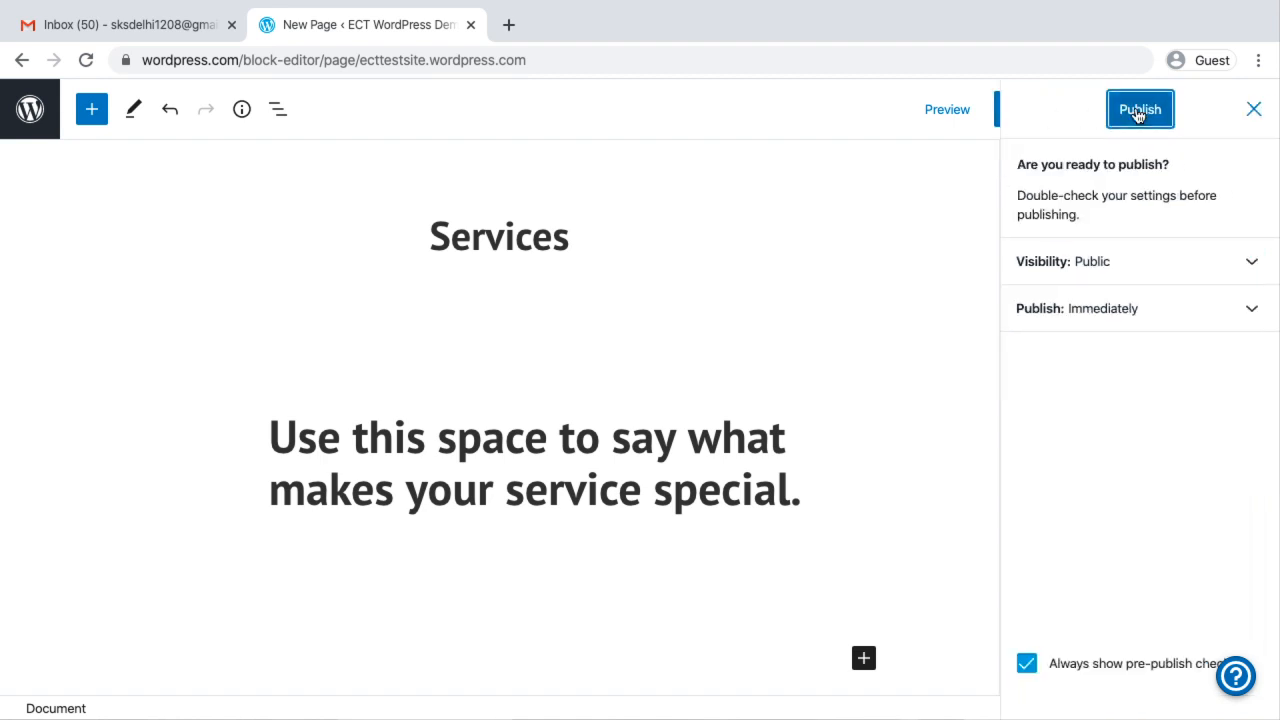
{"action": "left_click", "coordinate": [1138, 112]}
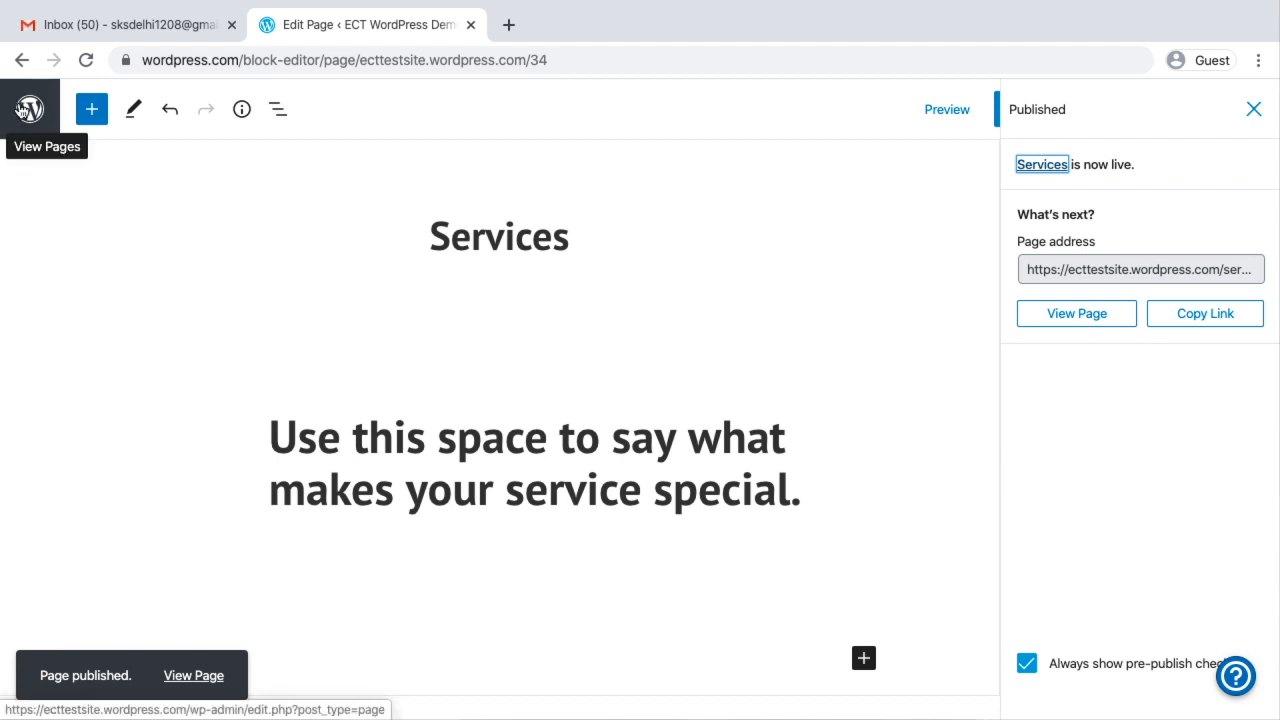
{"action": "left_click", "coordinate": [25, 110]}
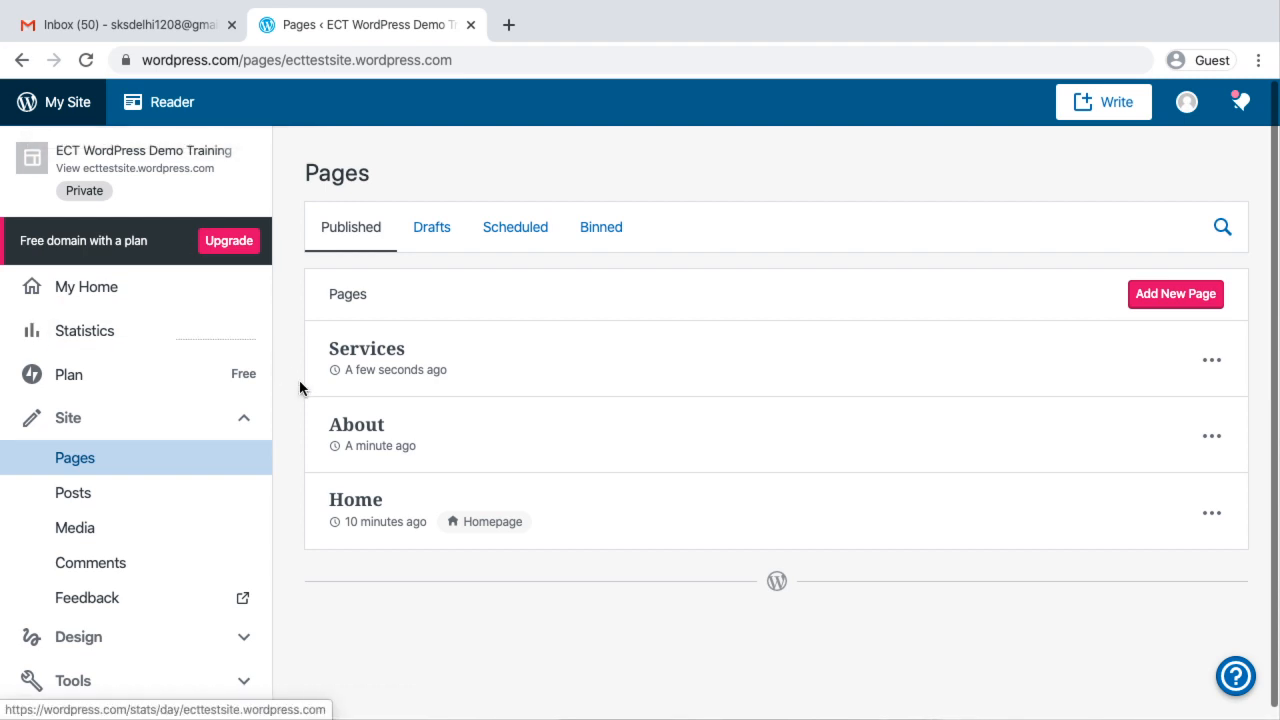
Add a new page, preview the Portfolio layout with a project description beside tiled home interior photos, and apply it
{"action": "left_click", "coordinate": [1148, 305]}
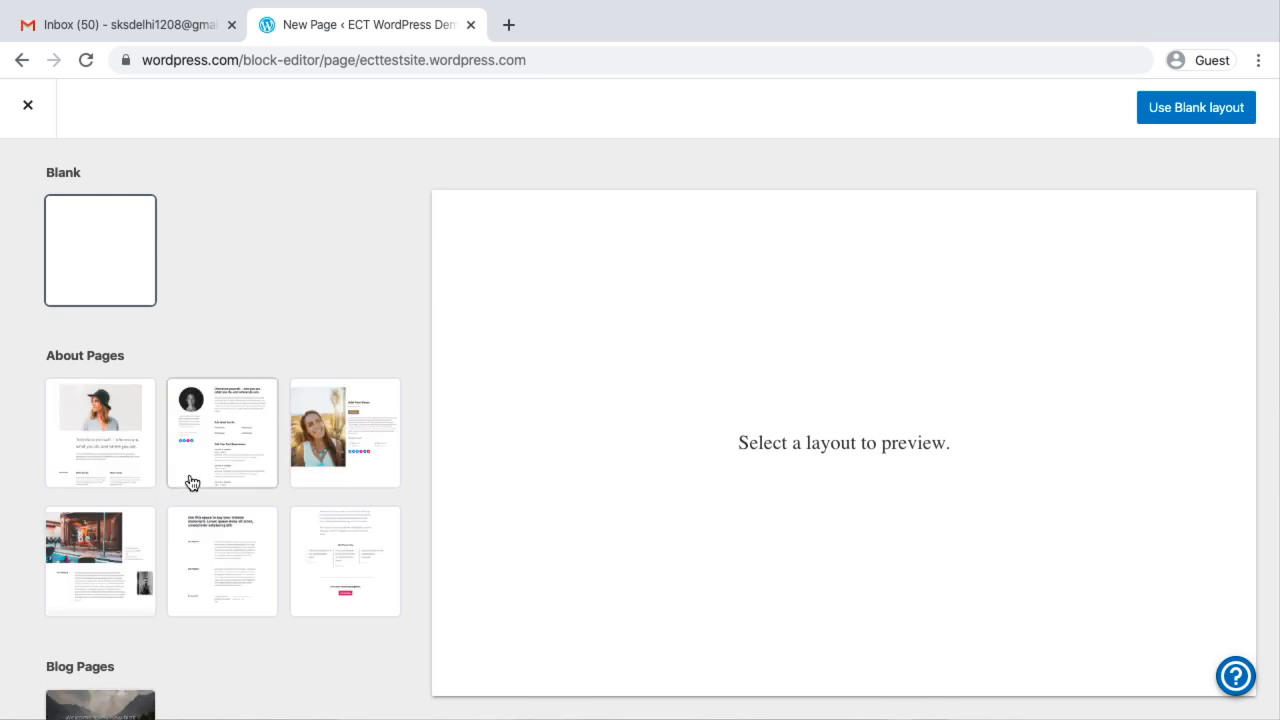
{"action": "scroll", "coordinate": [192, 483], "scroll_direction": "down", "scroll_amount": 8}
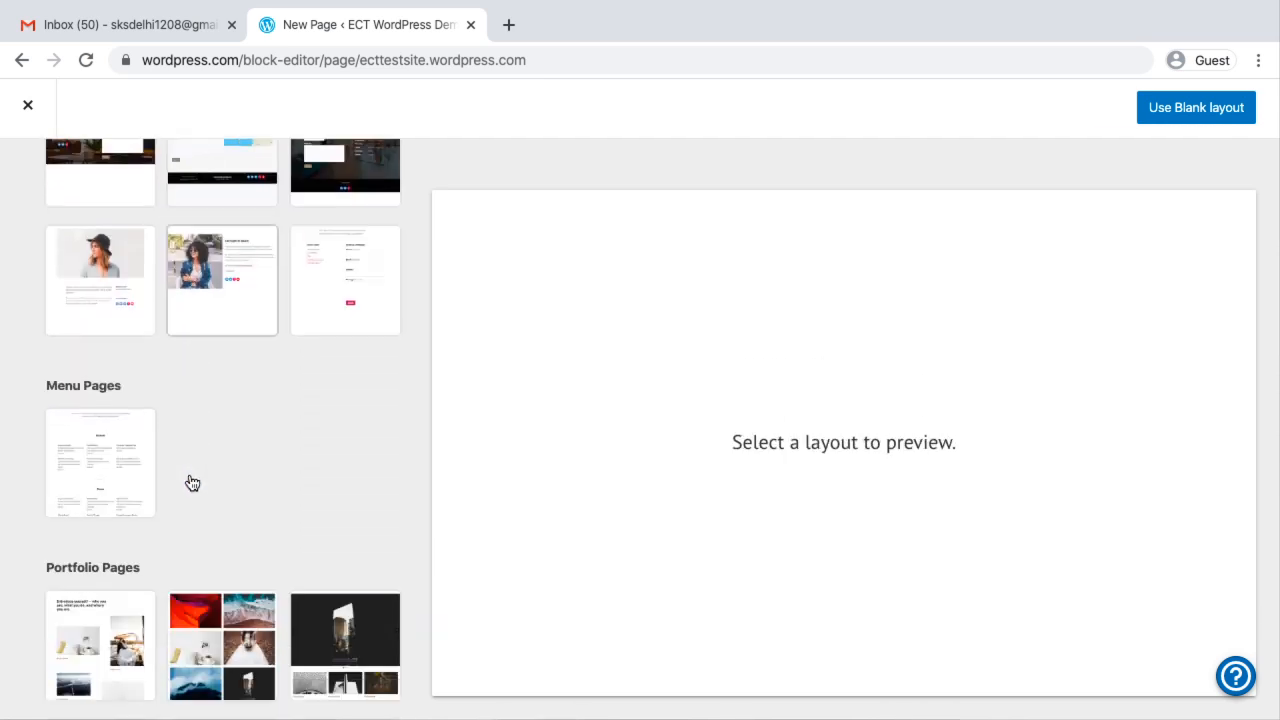
{"action": "scroll", "coordinate": [192, 483], "scroll_direction": "down", "scroll_amount": 2}
{"action": "scroll", "coordinate": [192, 483], "scroll_direction": "down", "scroll_amount": 3}
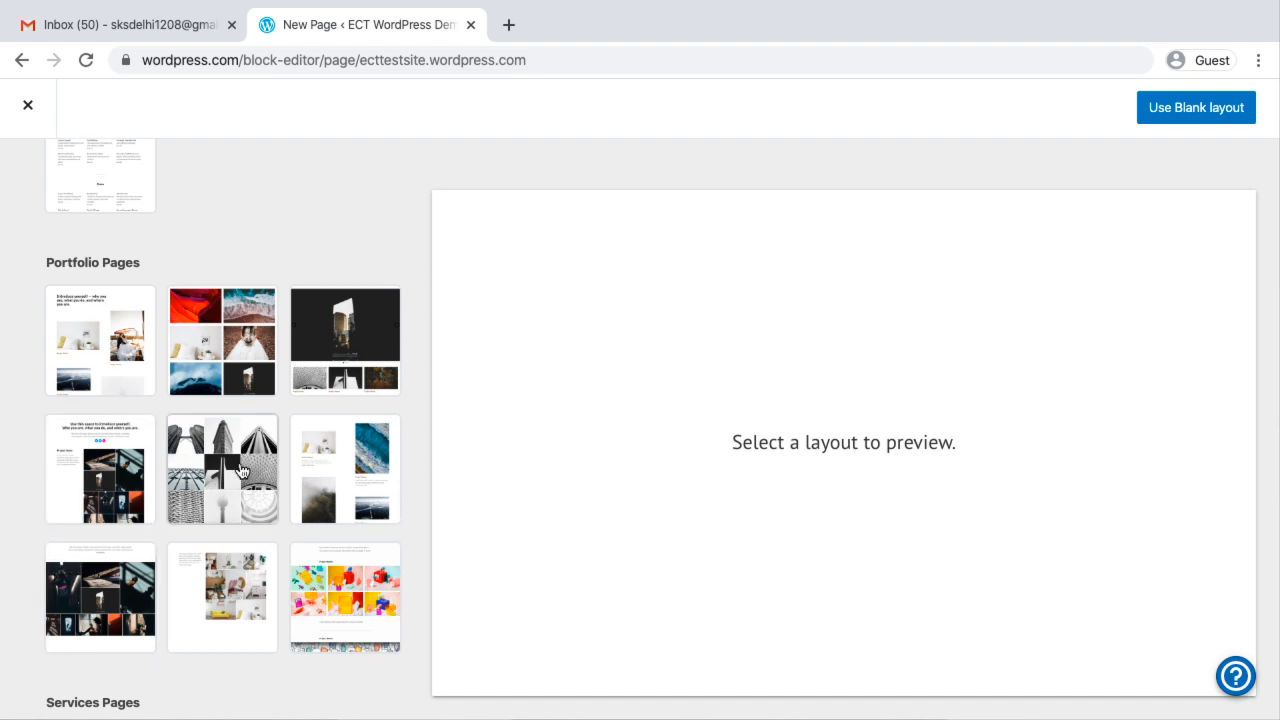
{"action": "scroll", "coordinate": [243, 471], "scroll_direction": "down", "scroll_amount": 2}
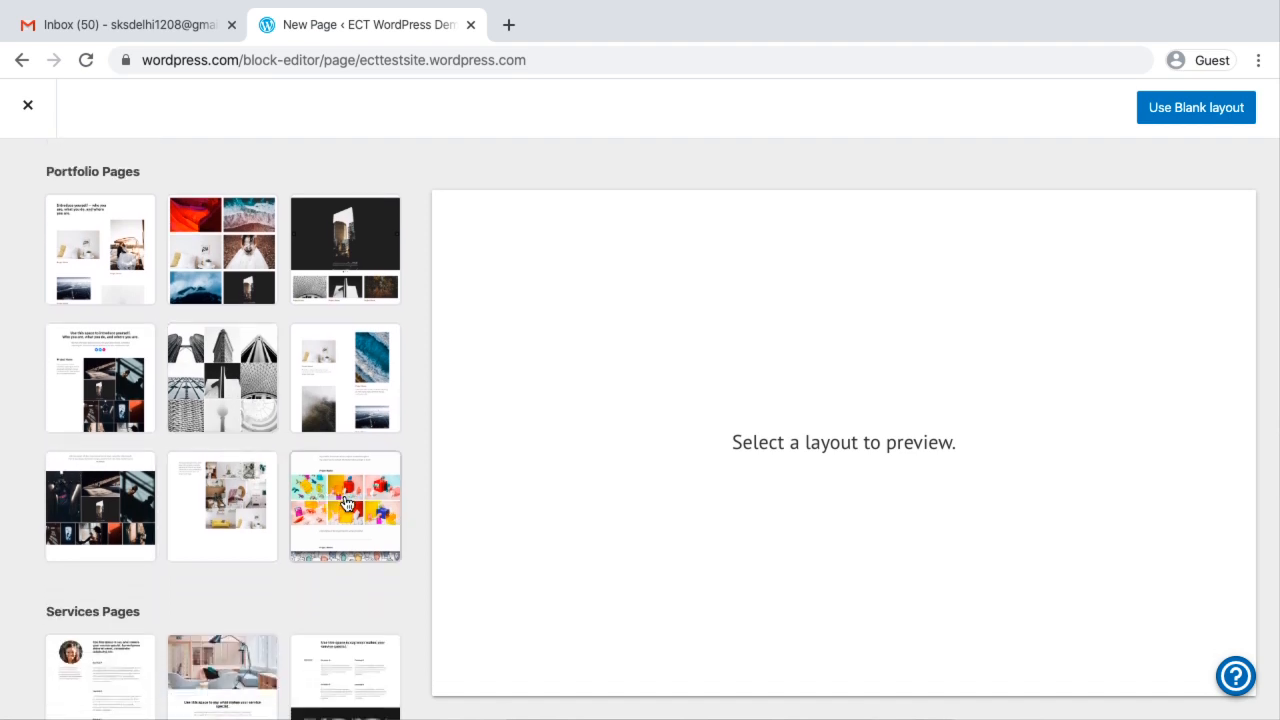
{"action": "left_click", "coordinate": [220, 507]}
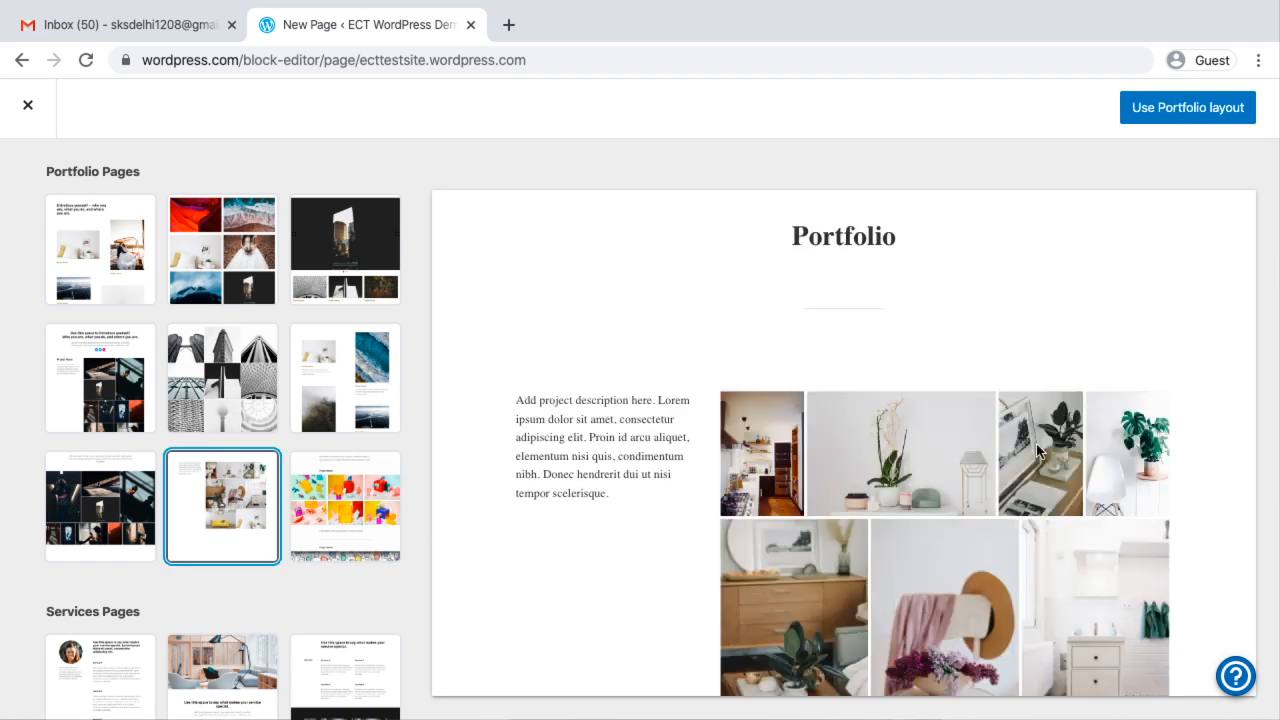
{"action": "scroll", "coordinate": [1037, 452], "scroll_direction": "down", "scroll_amount": 2}
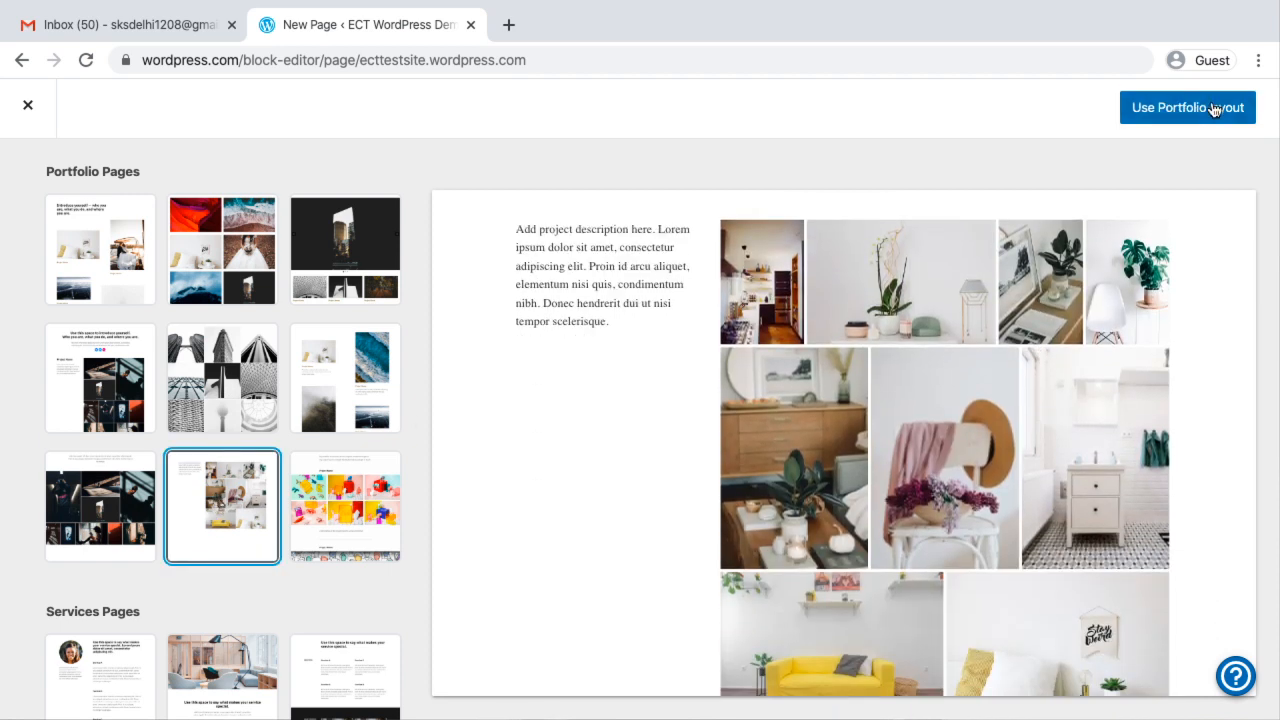
{"action": "left_click", "coordinate": [1213, 109]}
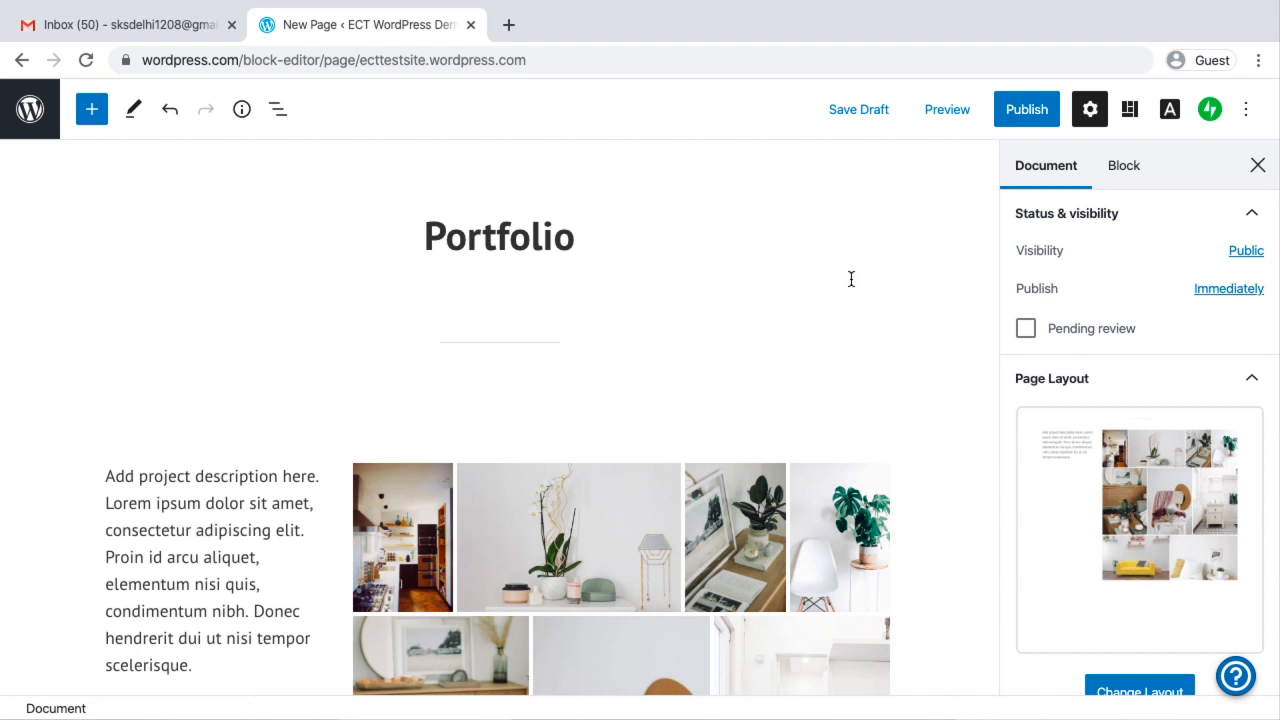
Publish the Portfolio page immediately with public visibility and go back to the list of pages
{"action": "left_click", "coordinate": [1040, 109]}
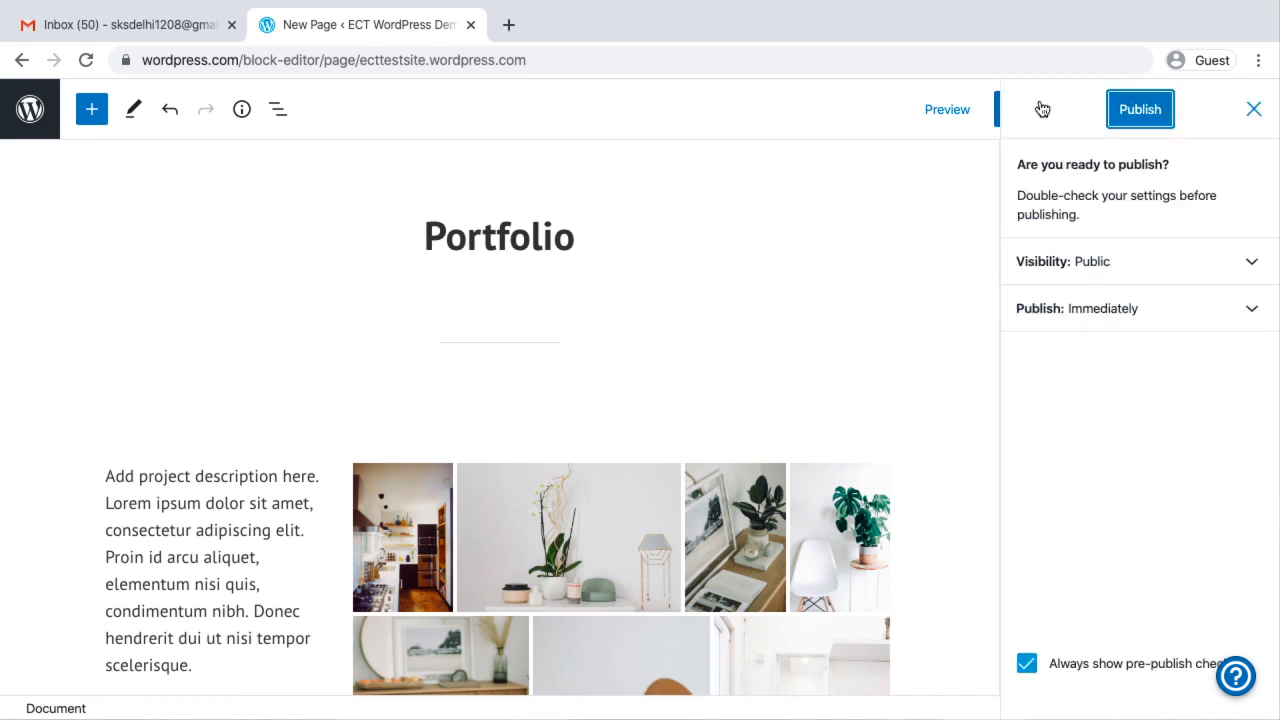
{"action": "left_click", "coordinate": [1148, 110]}
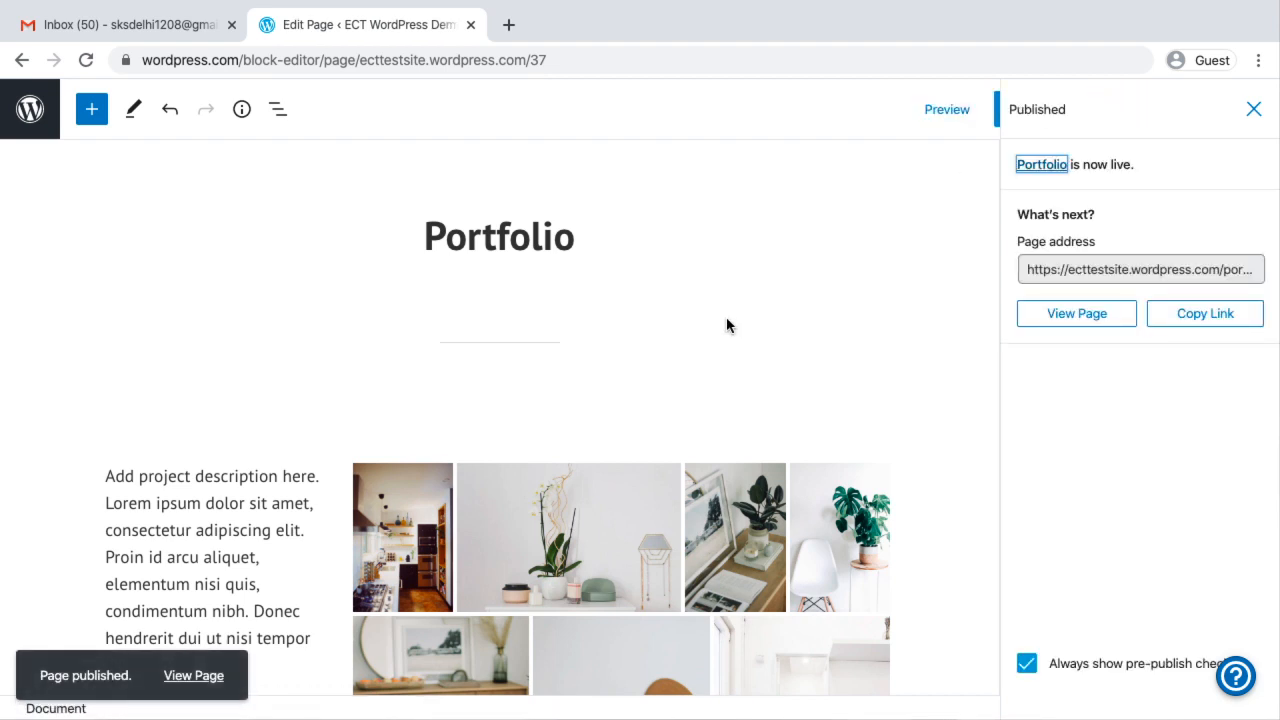
{"action": "left_click", "coordinate": [28, 112]}
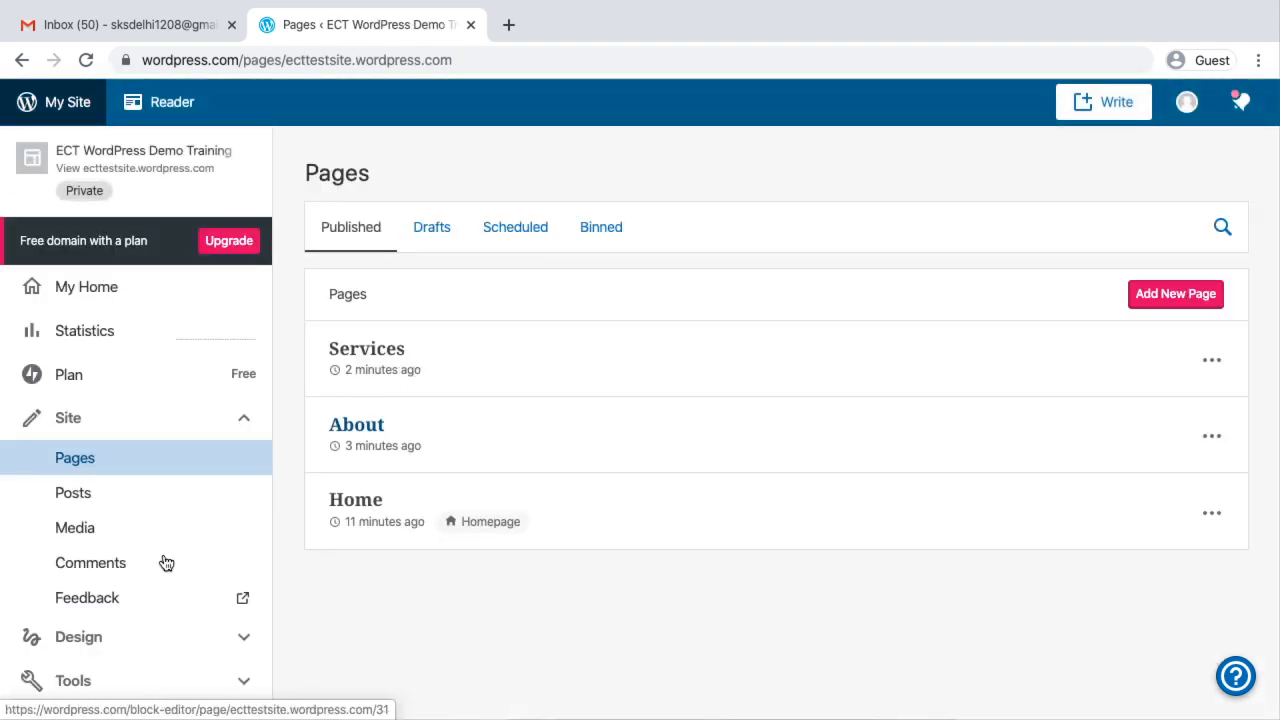
Add a new page and apply the Blog layout with the mountain lake header image
{"action": "left_click", "coordinate": [1168, 291]}
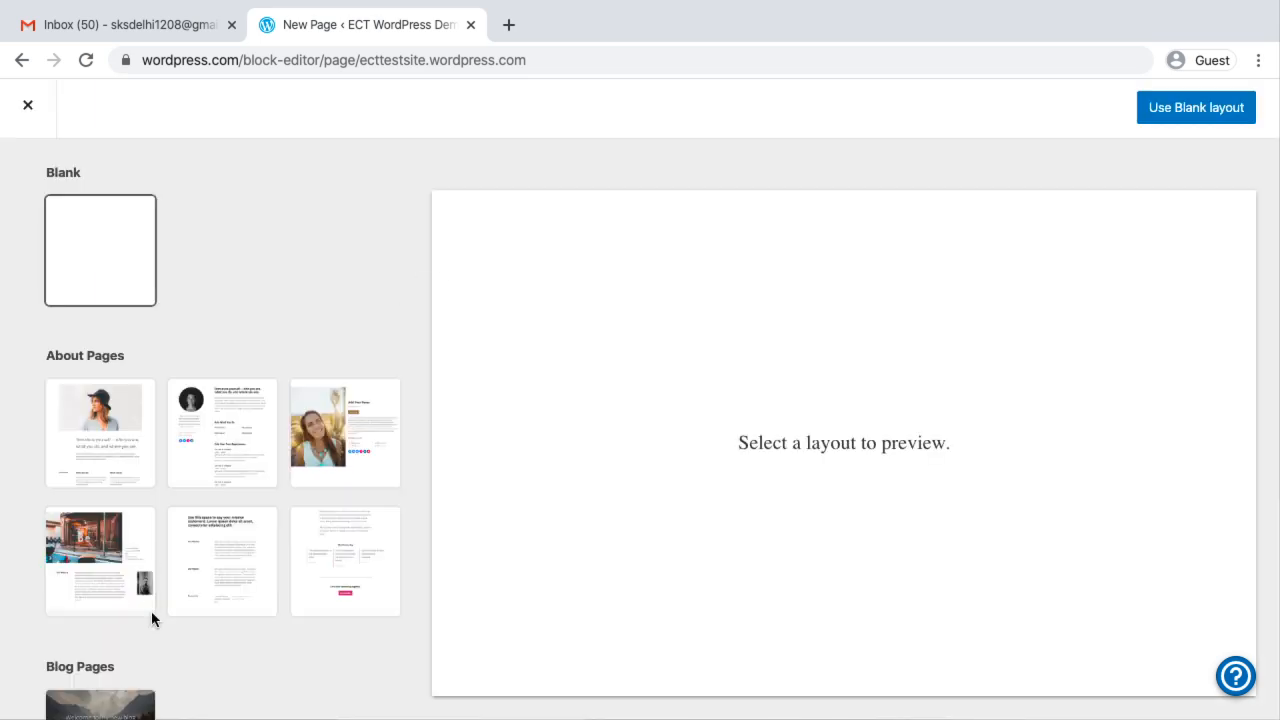
{"action": "scroll", "coordinate": [151, 618], "scroll_direction": "down", "scroll_amount": 10}
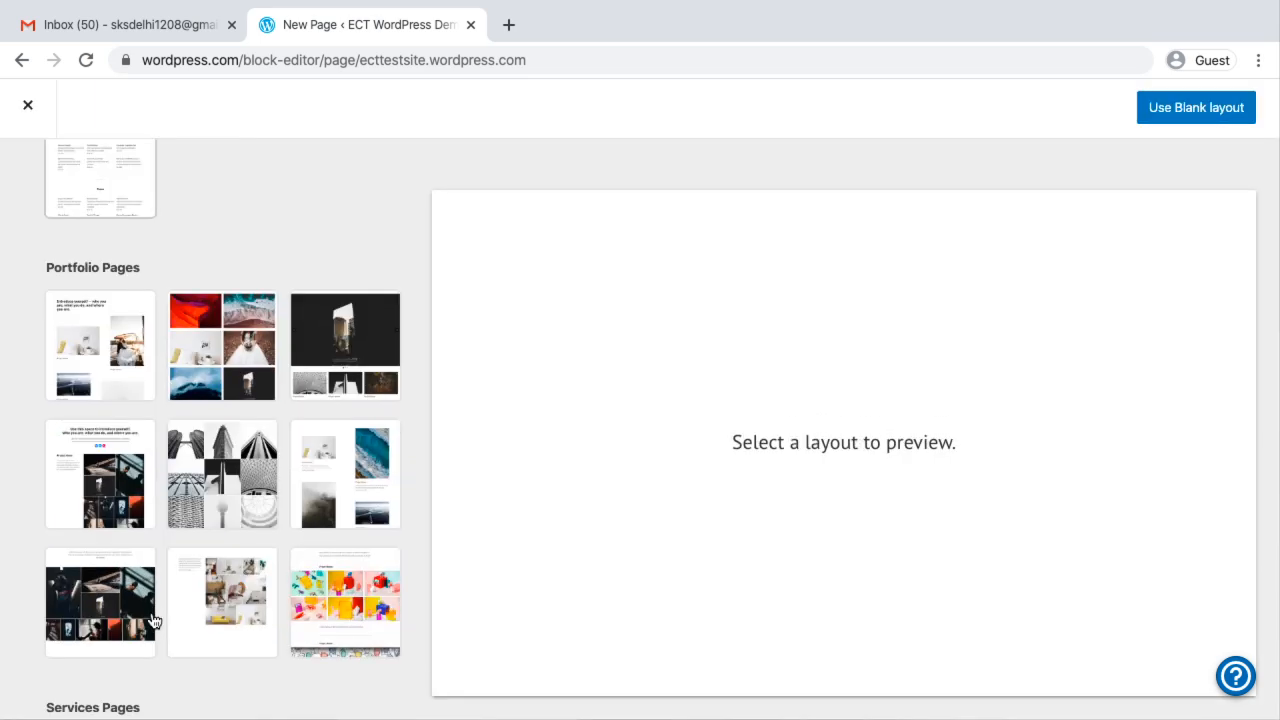
{"action": "scroll", "coordinate": [151, 620], "scroll_direction": "down", "scroll_amount": 5}
{"action": "scroll", "coordinate": [152, 620], "scroll_direction": "up", "scroll_amount": 9}
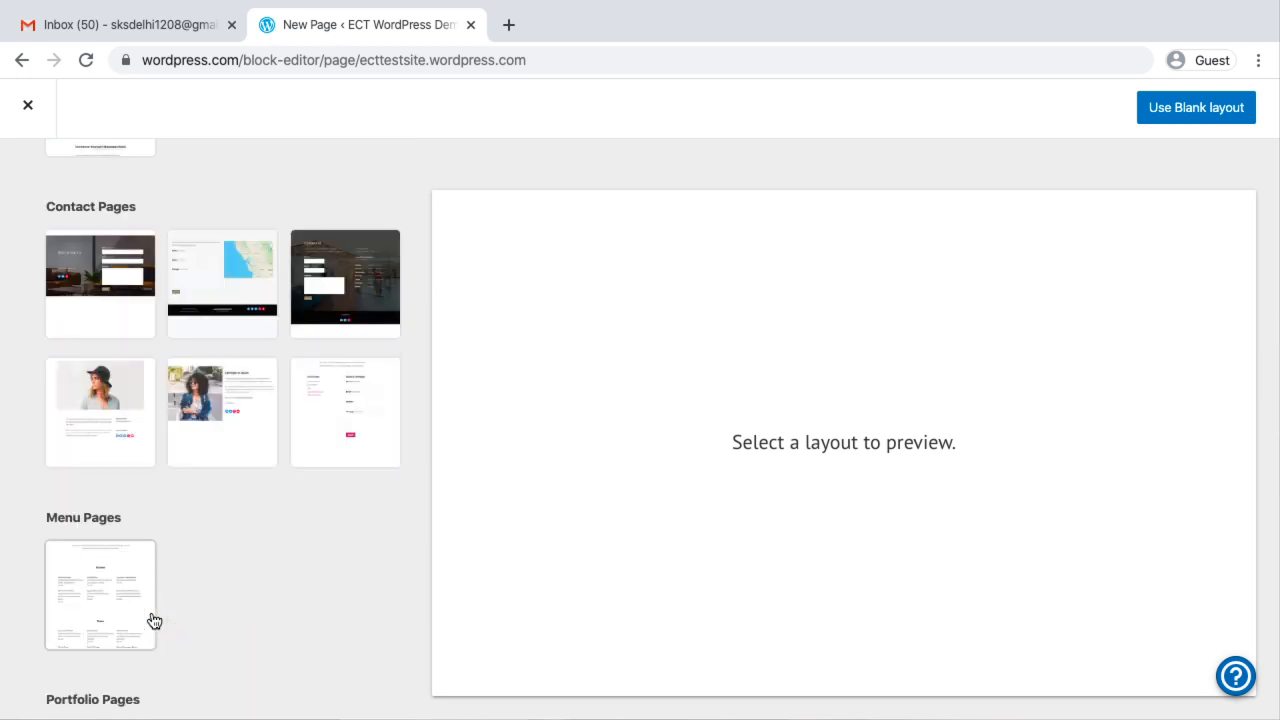
{"action": "scroll", "coordinate": [153, 620], "scroll_direction": "up", "scroll_amount": 5}
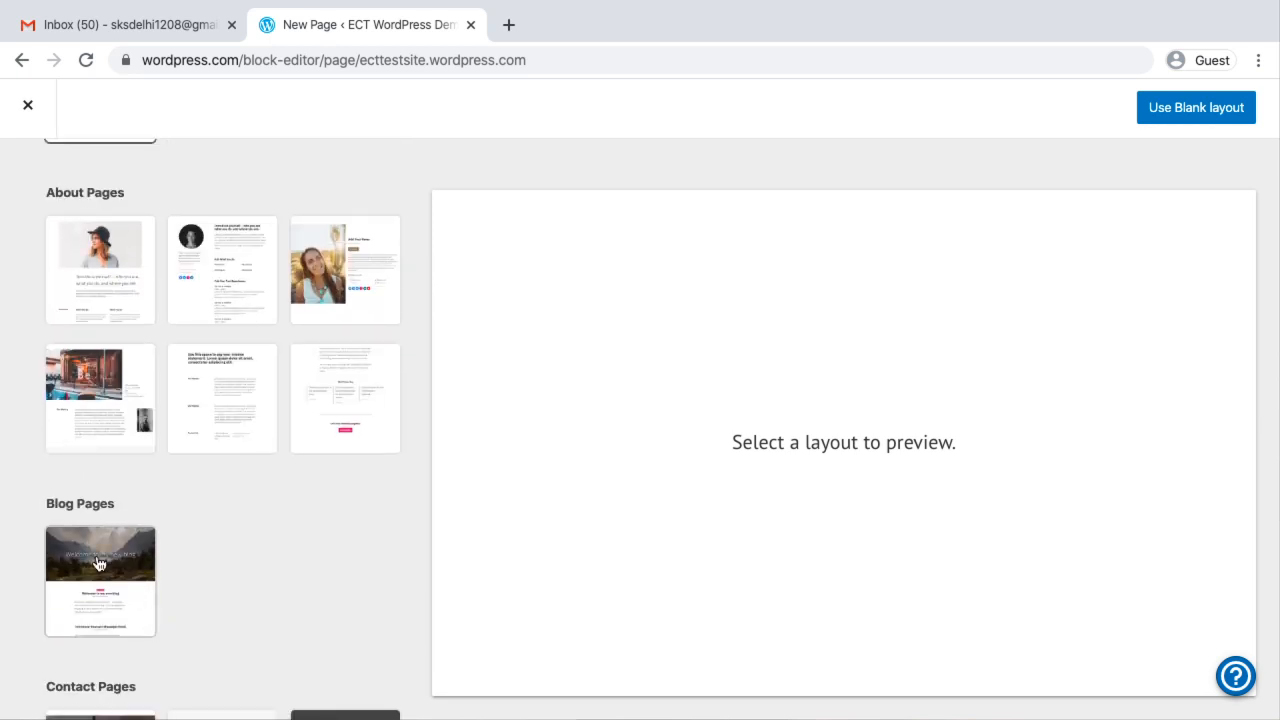
{"action": "left_click", "coordinate": [99, 565]}
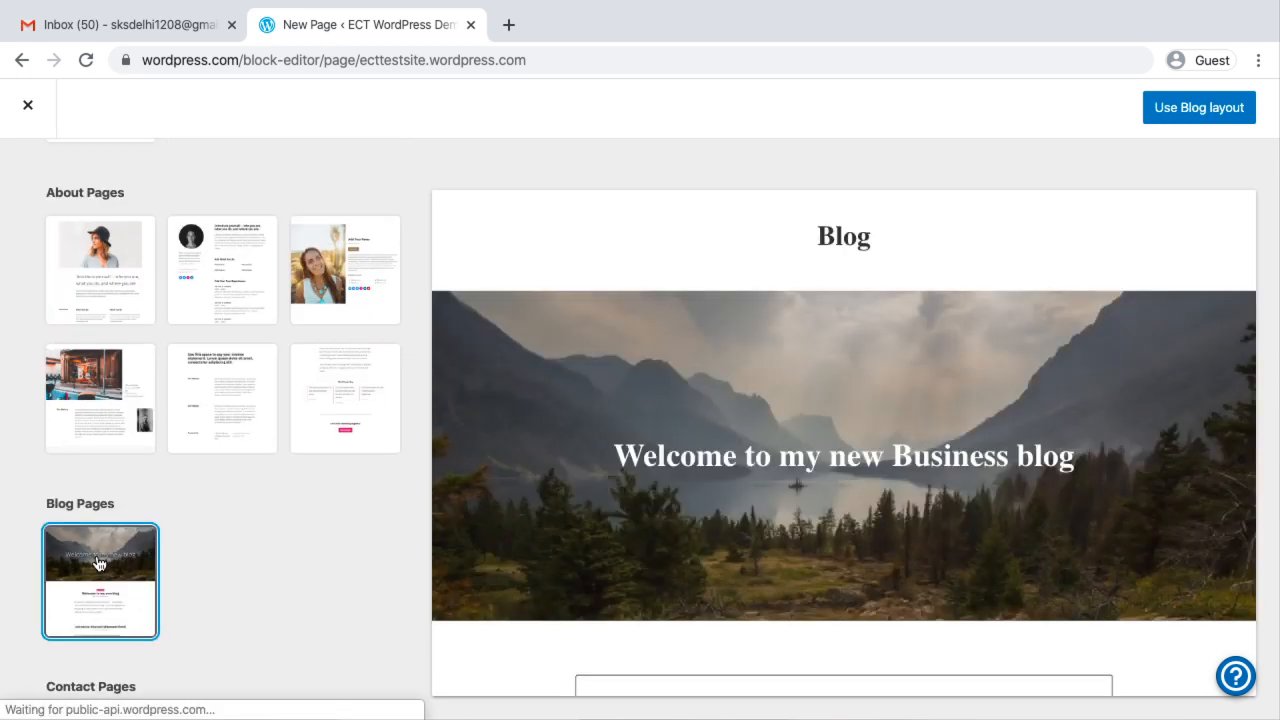
{"action": "left_click", "coordinate": [1198, 108]}
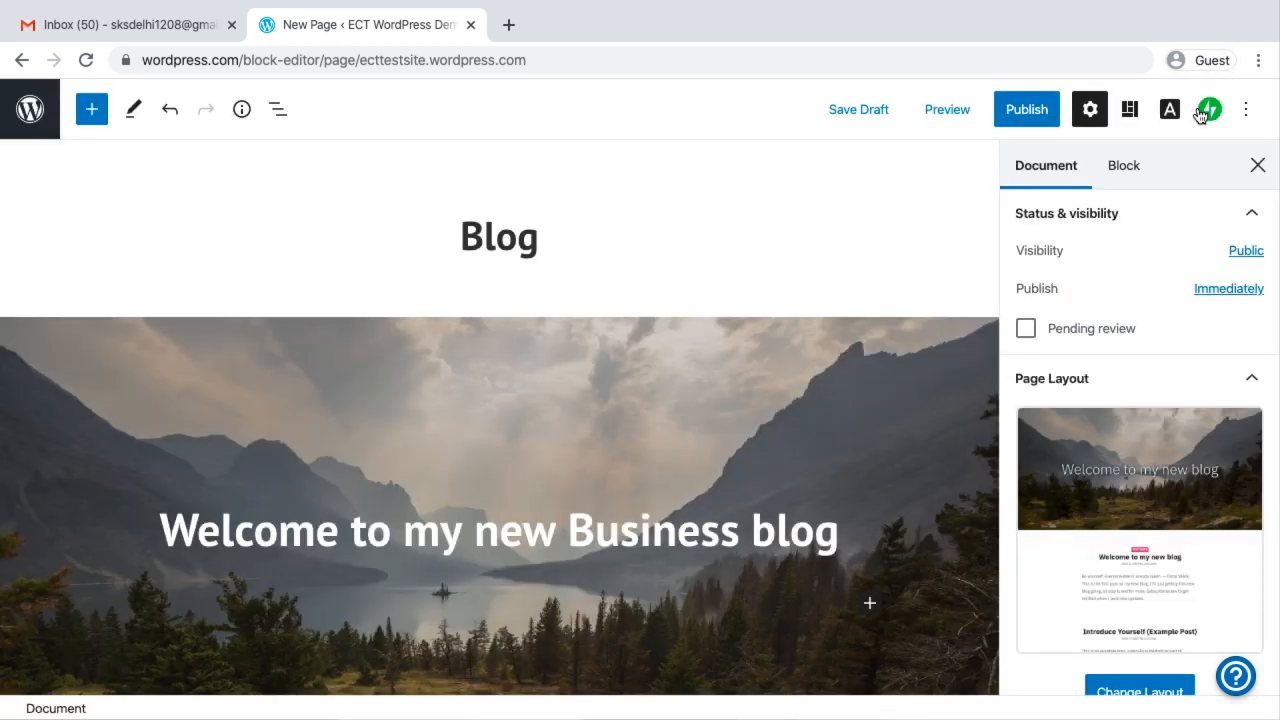
Publish the Blog page and return to the Pages list
{"action": "left_click", "coordinate": [1025, 110]}
{"action": "left_click", "coordinate": [1129, 112]}
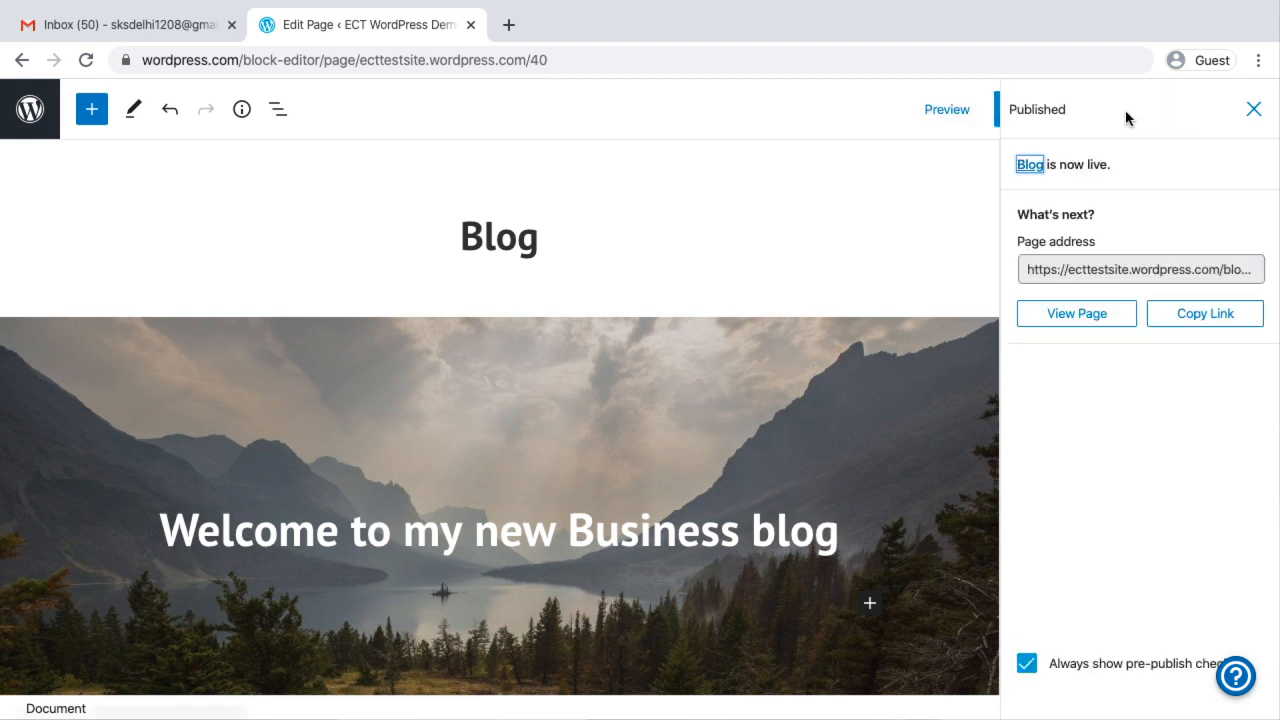
{"action": "left_click", "coordinate": [36, 104]}
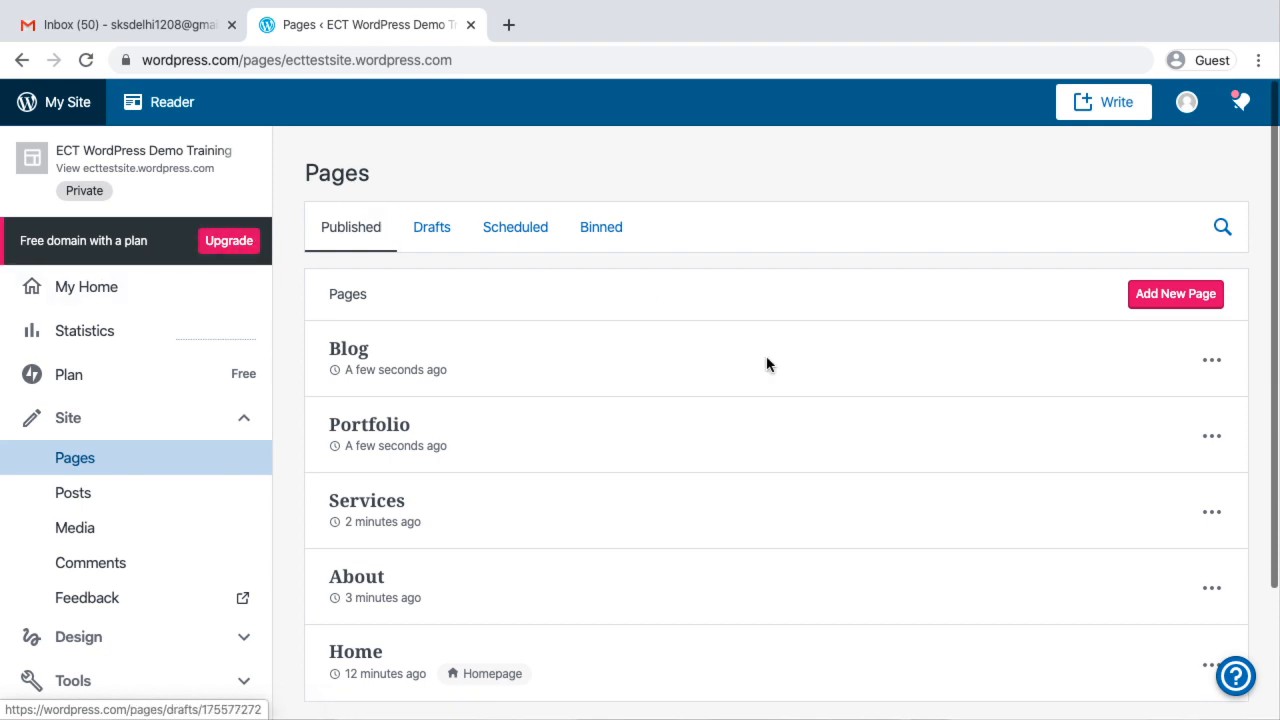
Add a new page and apply the Contact layout with the dark office background, contact form and opening hours
{"action": "left_click", "coordinate": [1185, 304]}
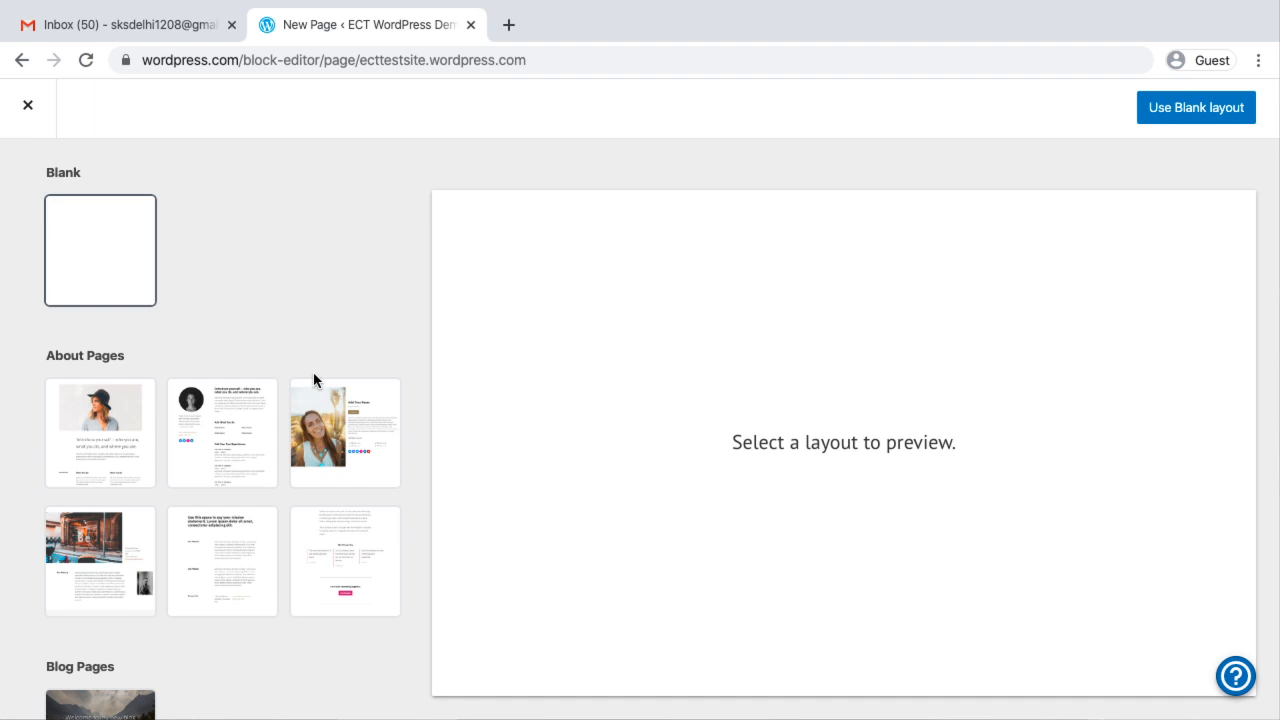
{"action": "scroll", "coordinate": [313, 380], "scroll_direction": "down", "scroll_amount": 6}
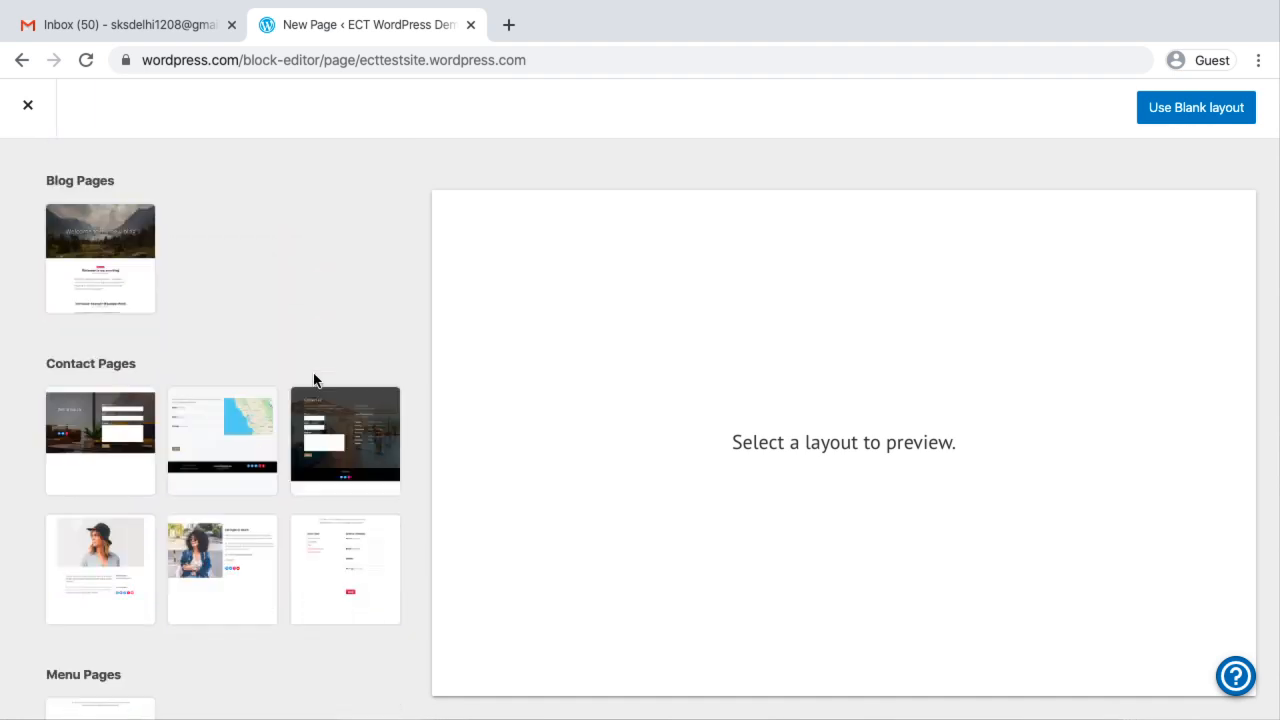
{"action": "scroll", "coordinate": [316, 381], "scroll_direction": "down", "scroll_amount": 5}
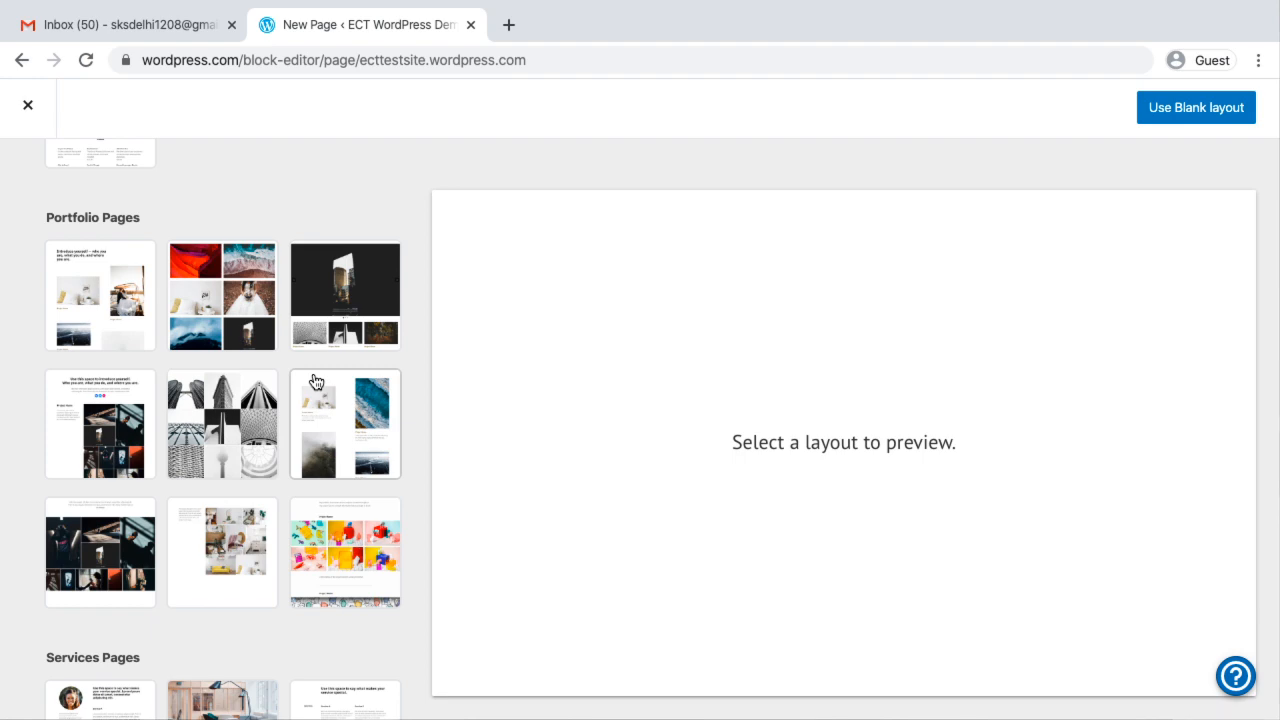
{"action": "scroll", "coordinate": [316, 381], "scroll_direction": "down", "scroll_amount": 10}
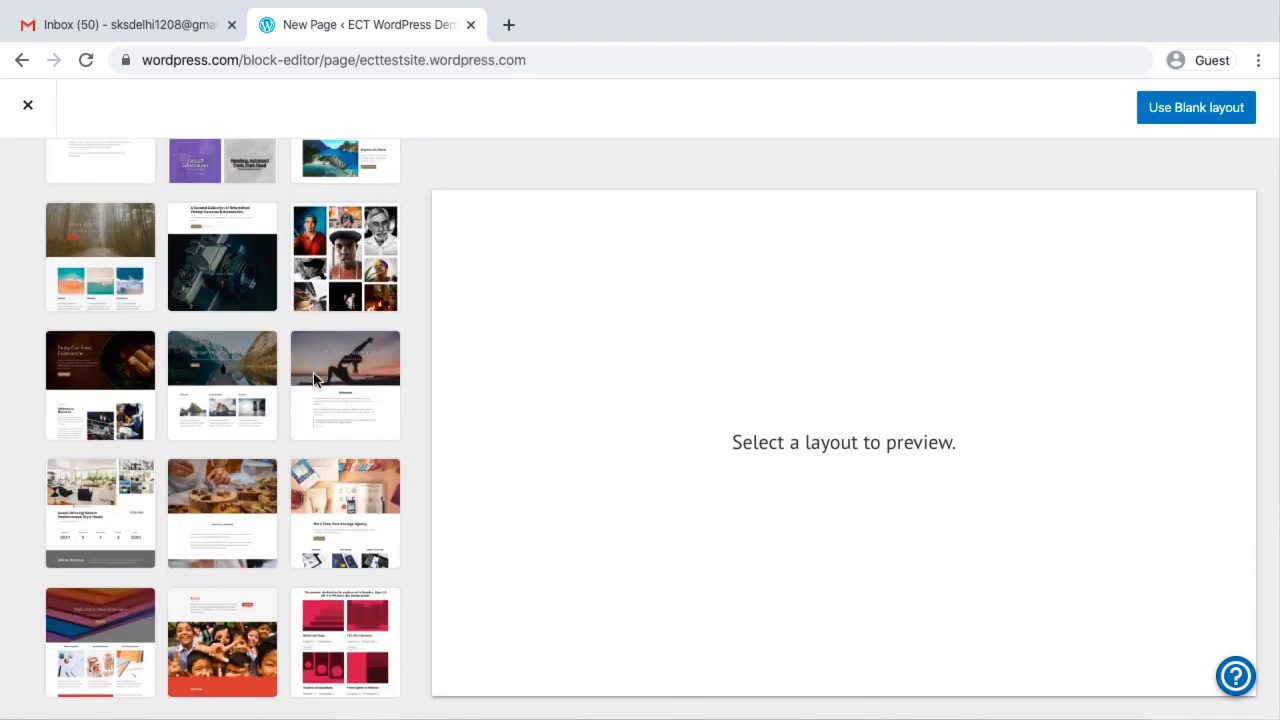
{"action": "scroll", "coordinate": [314, 380], "scroll_direction": "up", "scroll_amount": 12}
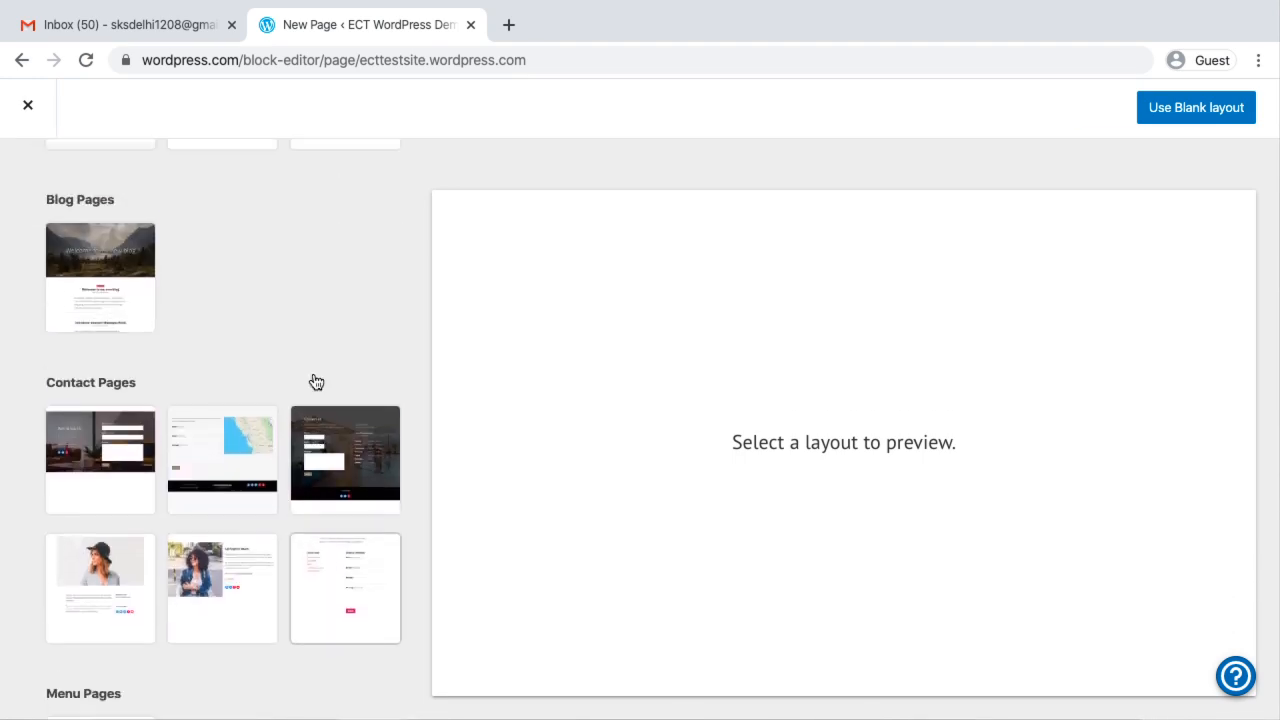
{"action": "scroll", "coordinate": [316, 382], "scroll_direction": "up", "scroll_amount": 5}
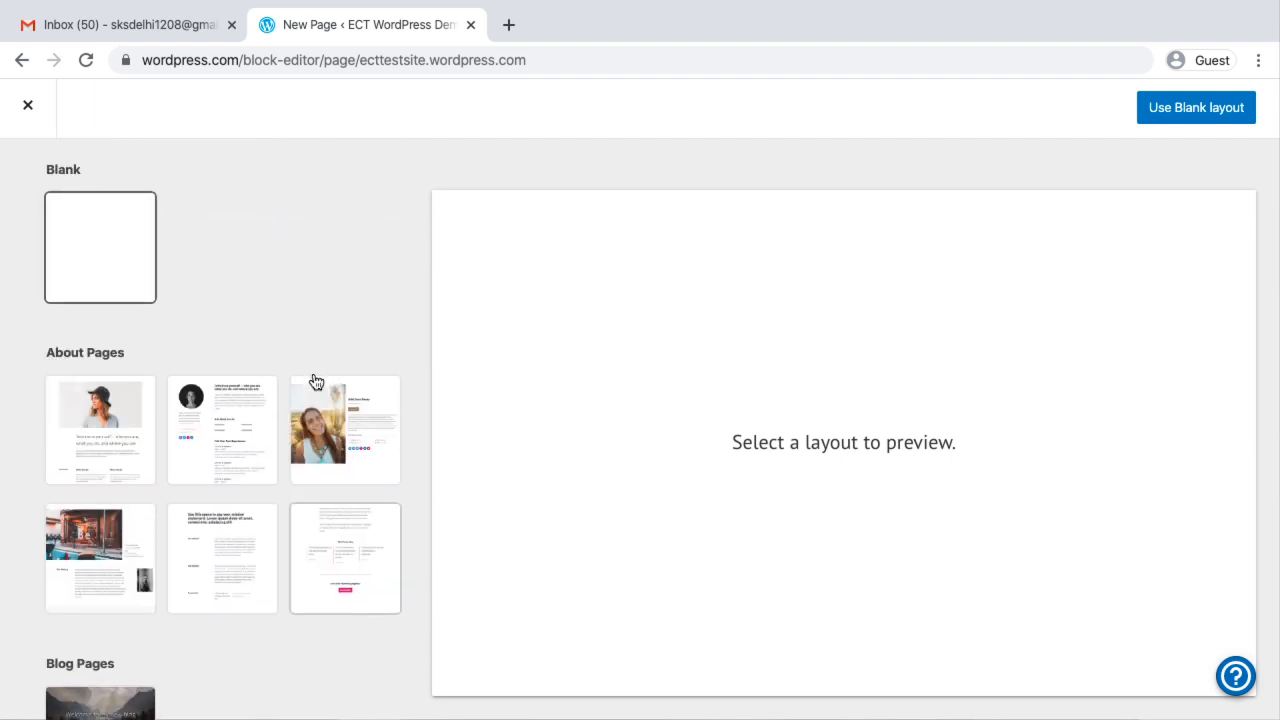
{"action": "scroll", "coordinate": [316, 382], "scroll_direction": "down", "scroll_amount": 5}
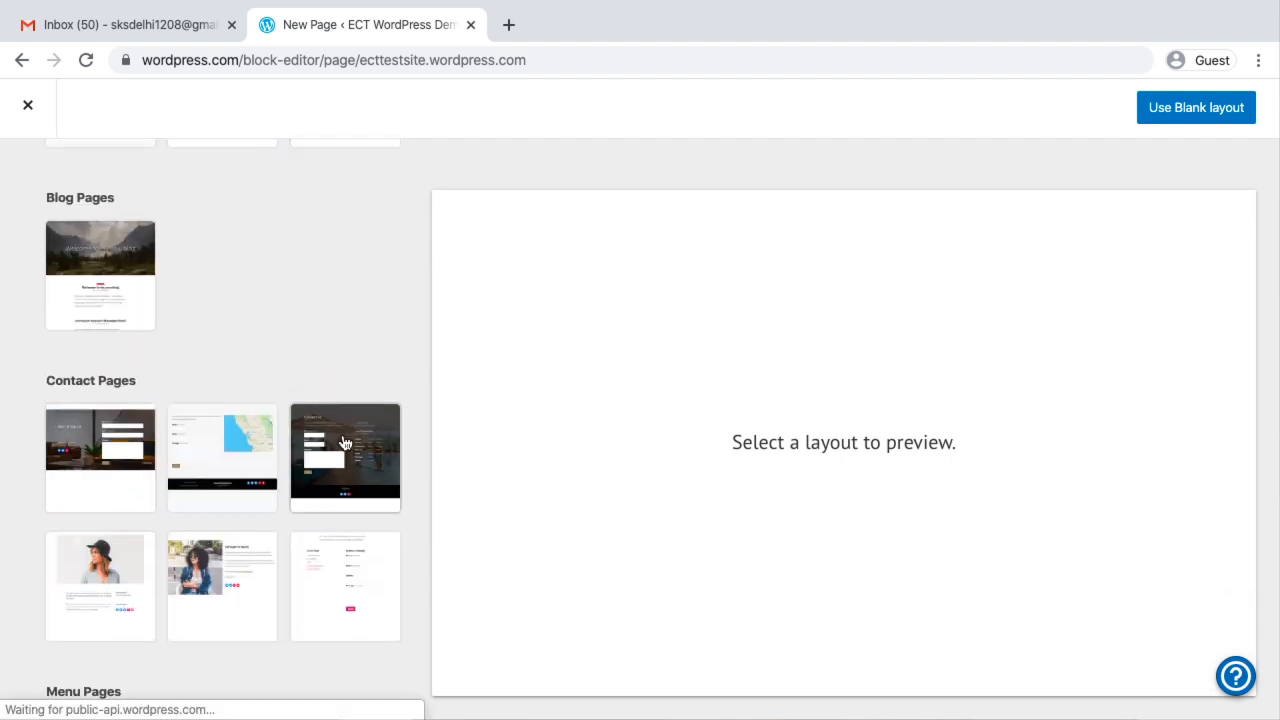
{"action": "left_click", "coordinate": [343, 443]}
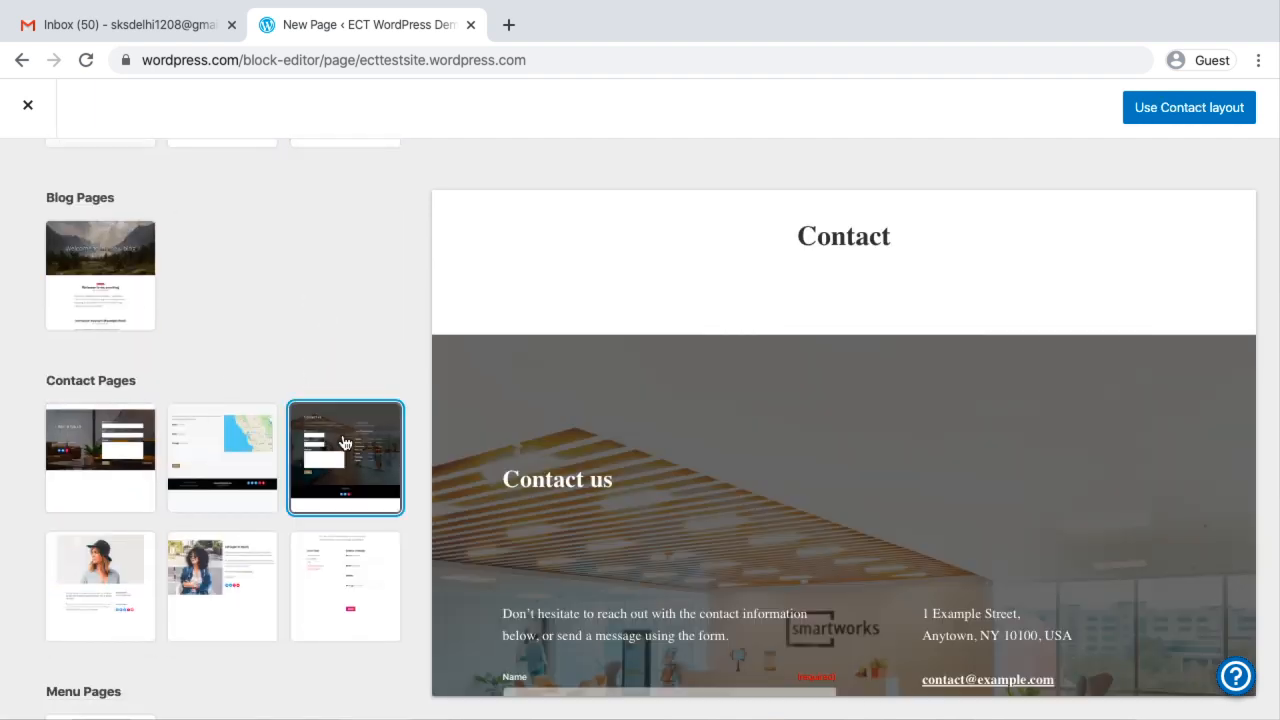
{"action": "left_click", "coordinate": [1186, 108]}
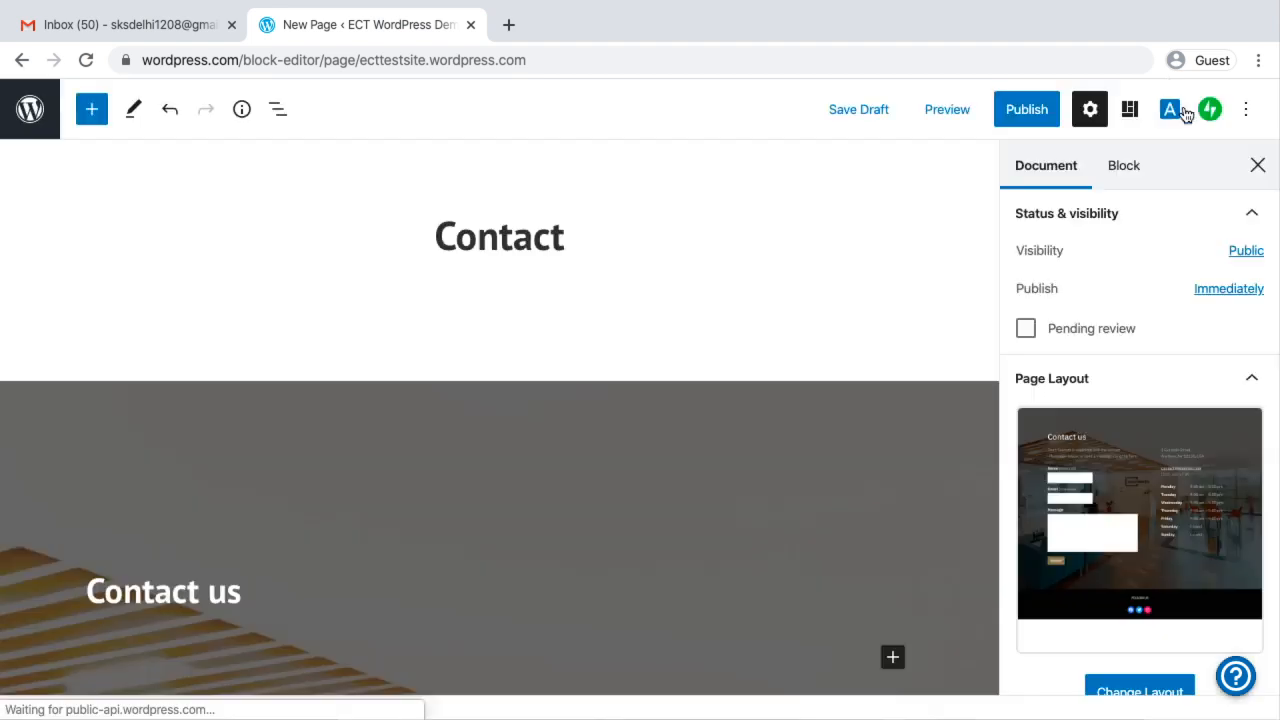
Publish the Contact page immediately with public visibility and return to the Pages list
{"action": "left_click", "coordinate": [1027, 110]}
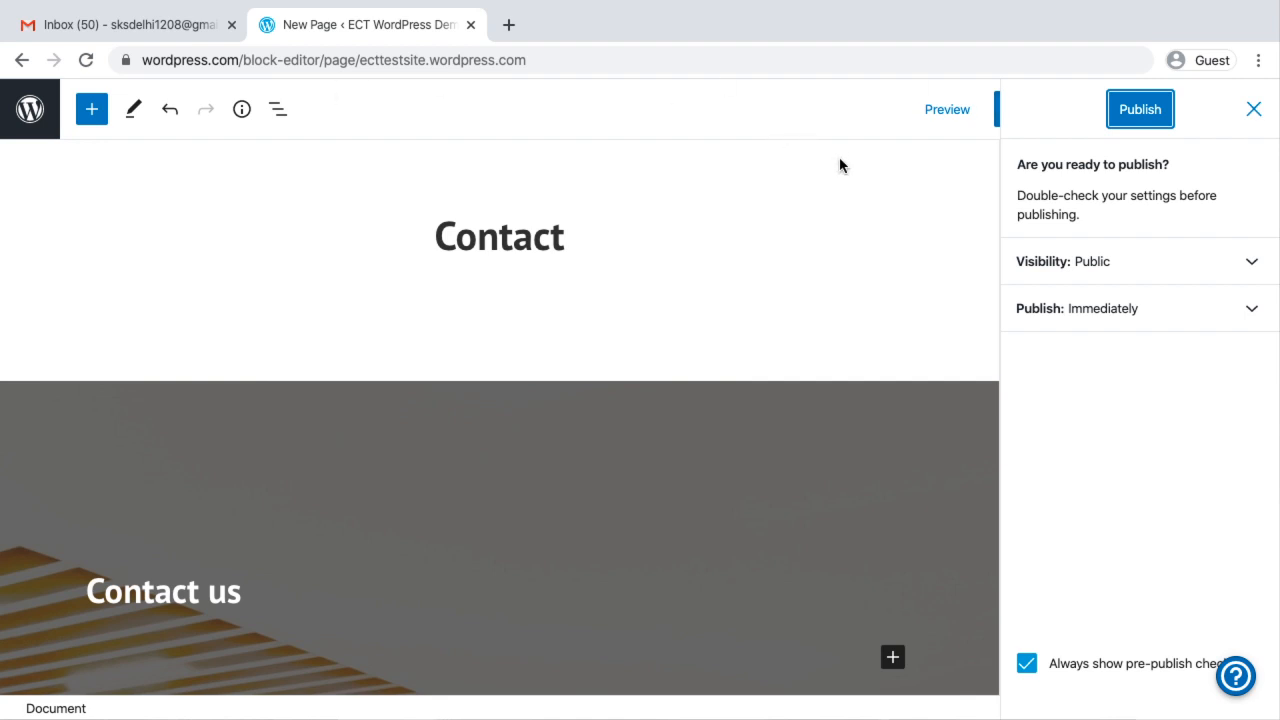
{"action": "left_click", "coordinate": [1152, 112]}
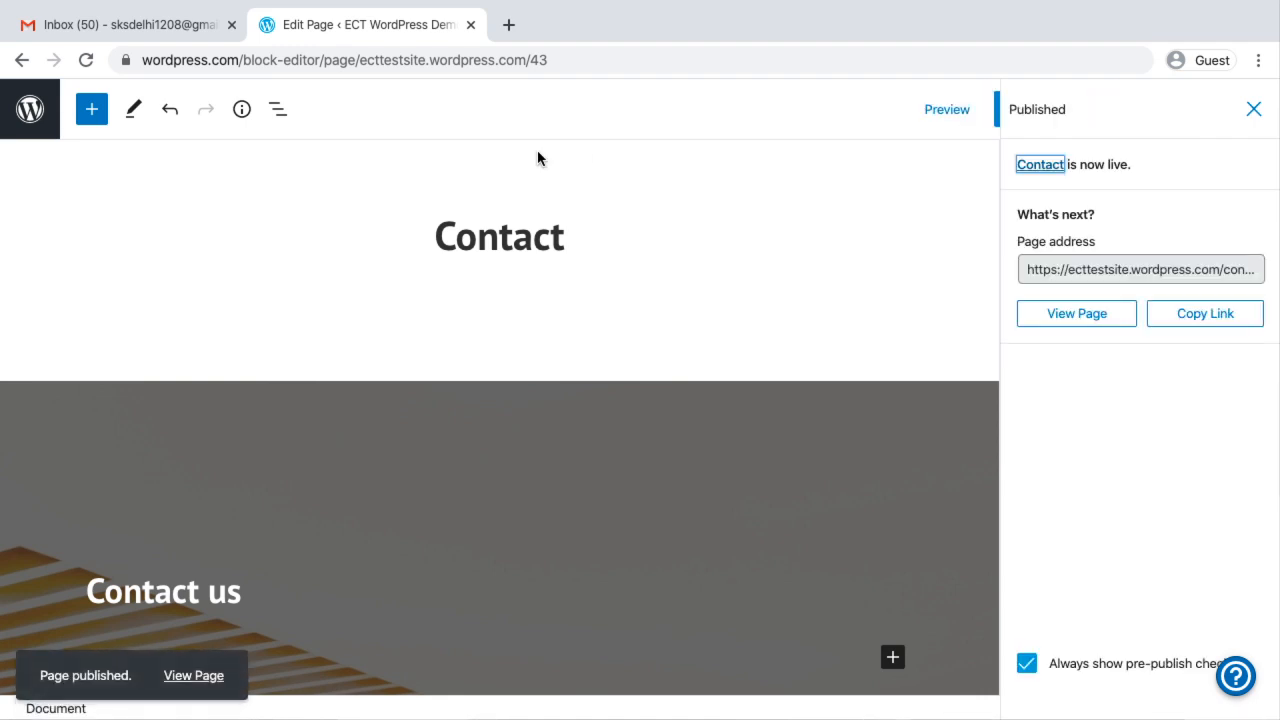
{"action": "left_click", "coordinate": [30, 108]}
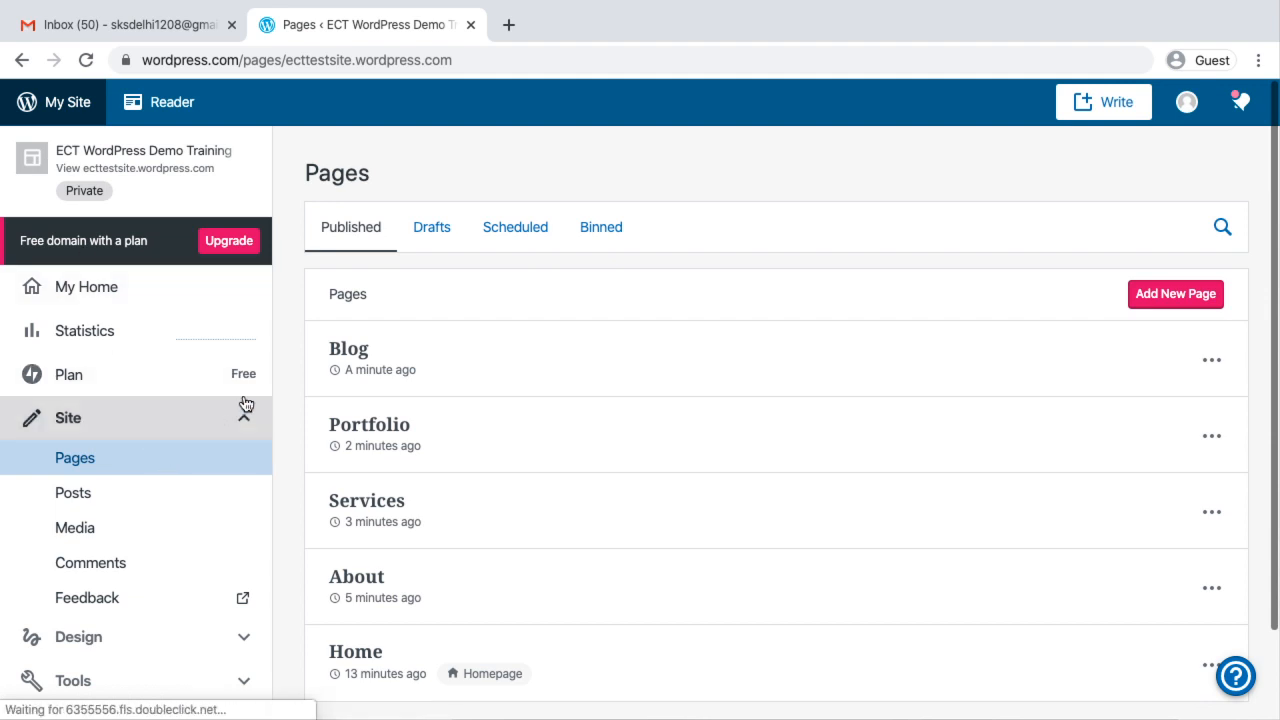
Add a new page and apply the Exford home page layout with the green rocky island header image
{"action": "left_click", "coordinate": [1160, 294]}
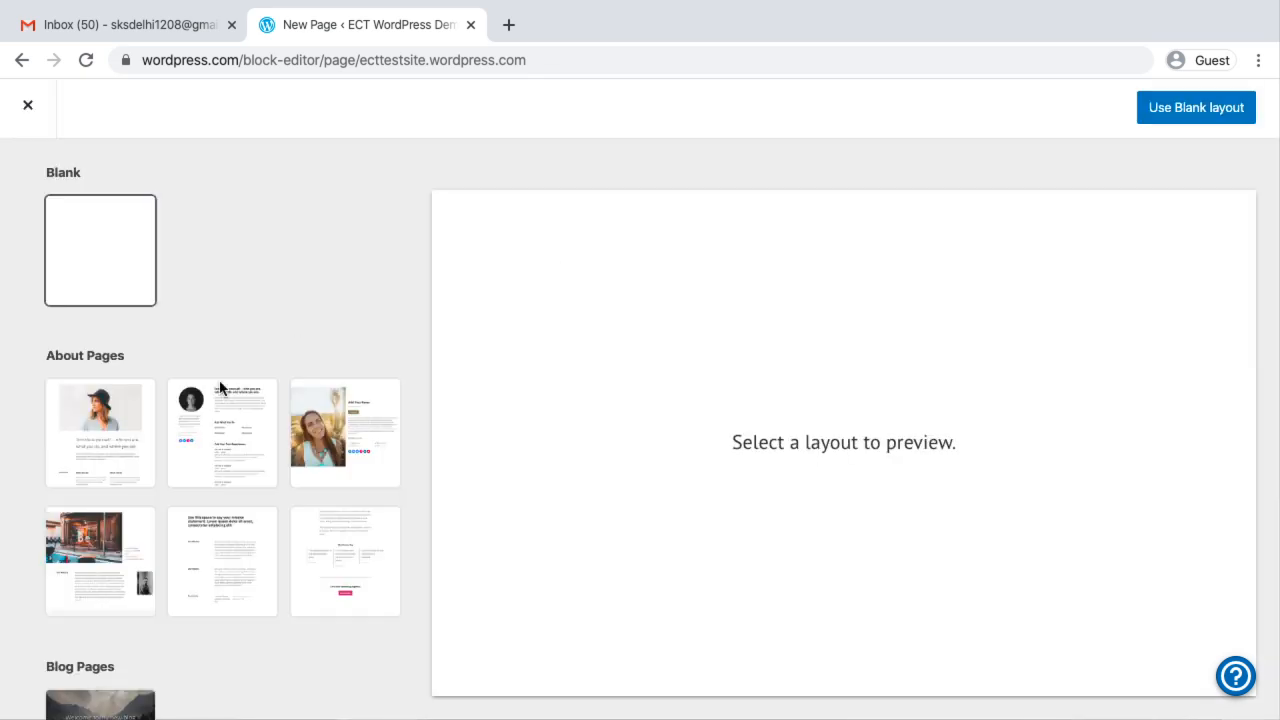
{"action": "scroll", "coordinate": [189, 423], "scroll_direction": "down", "scroll_amount": 10}
{"action": "scroll", "coordinate": [184, 427], "scroll_direction": "down", "scroll_amount": 10}
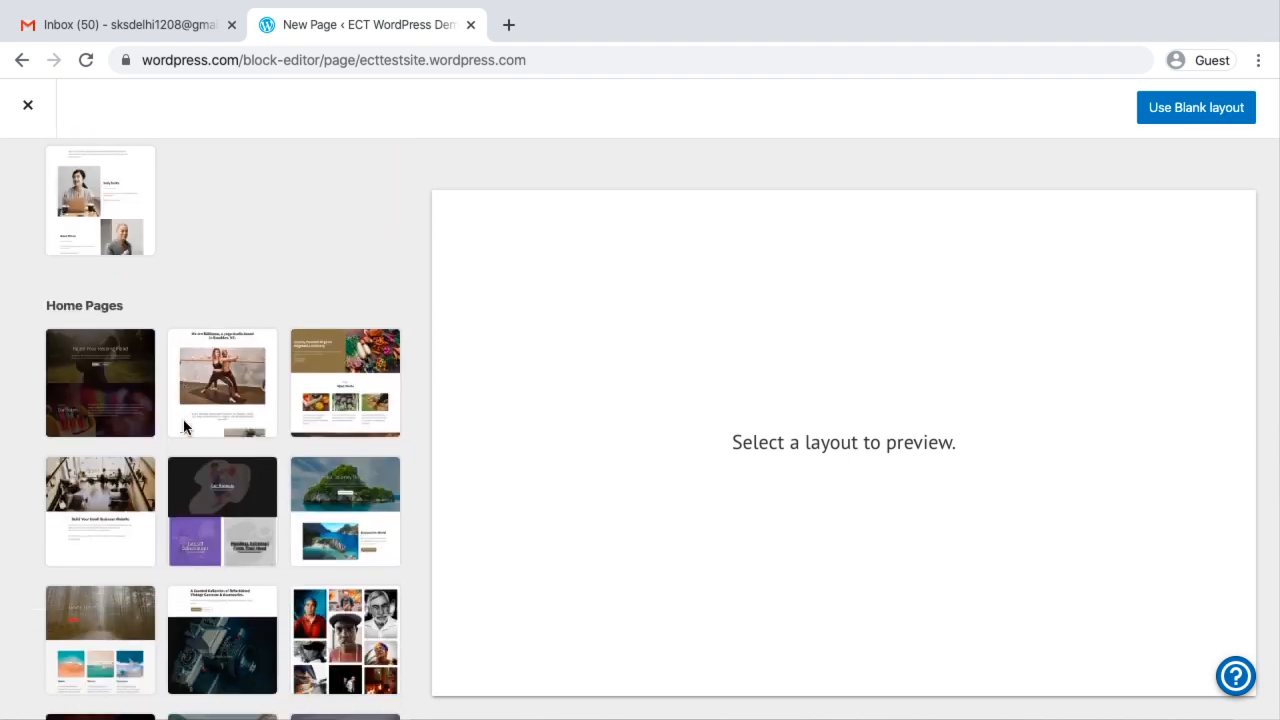
{"action": "scroll", "coordinate": [184, 427], "scroll_direction": "up", "scroll_amount": 1}
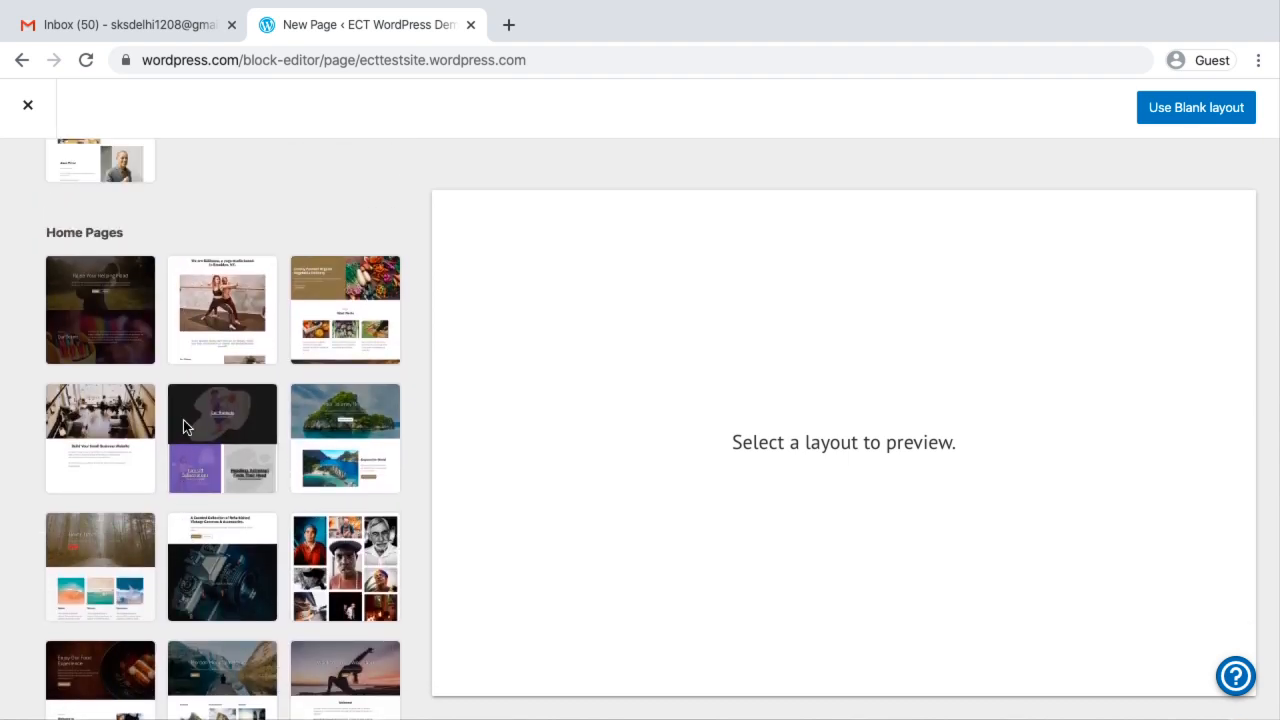
{"action": "scroll", "coordinate": [350, 512], "scroll_direction": "down", "scroll_amount": 1}
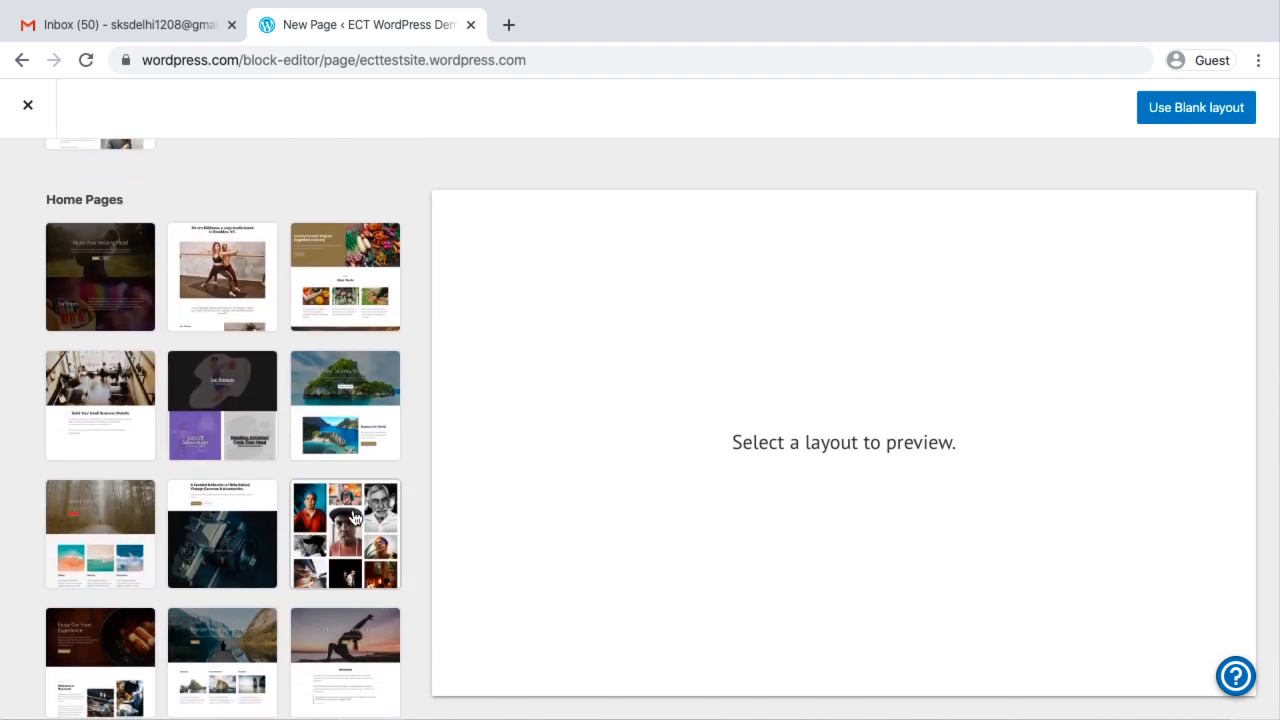
{"action": "left_click", "coordinate": [355, 391]}
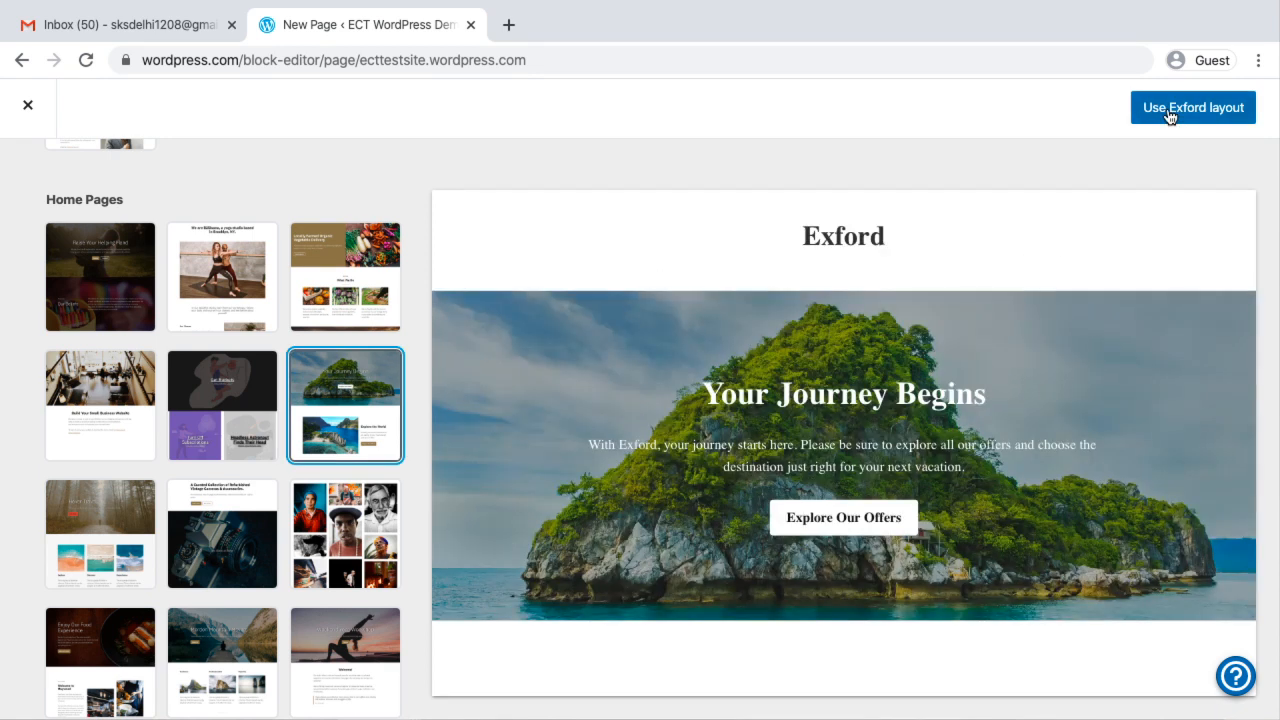
{"action": "left_click", "coordinate": [1168, 117]}
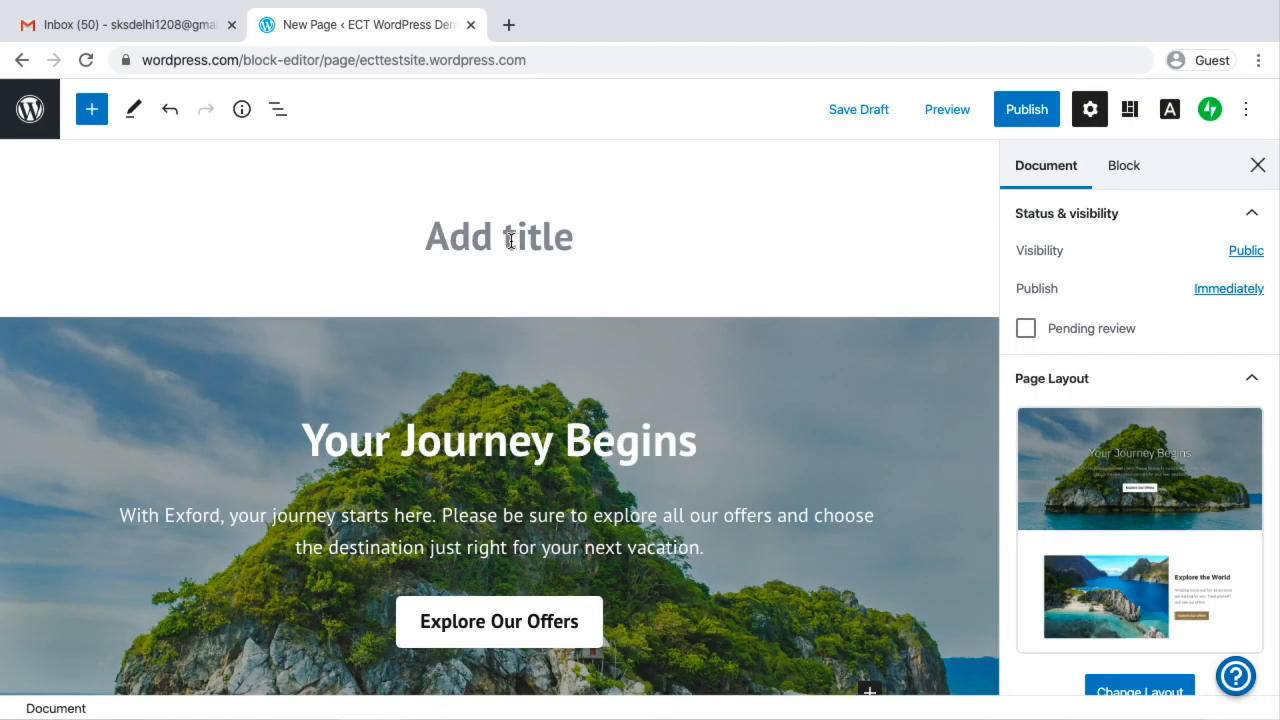
Title the page "Home Page", publish it publicly, and return to the Pages list
{"action": "left_click", "coordinate": [510, 241]}
{"action": "type", "text": "Home Page"}
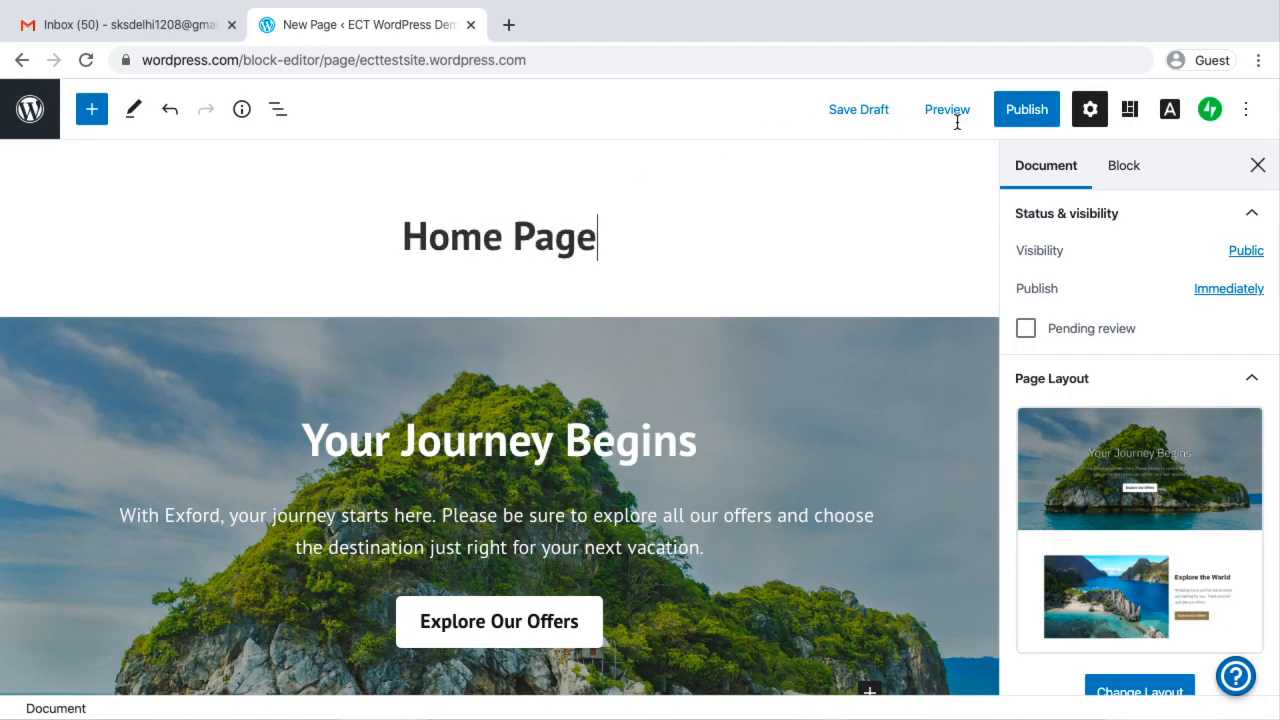
{"action": "left_click", "coordinate": [1025, 114]}
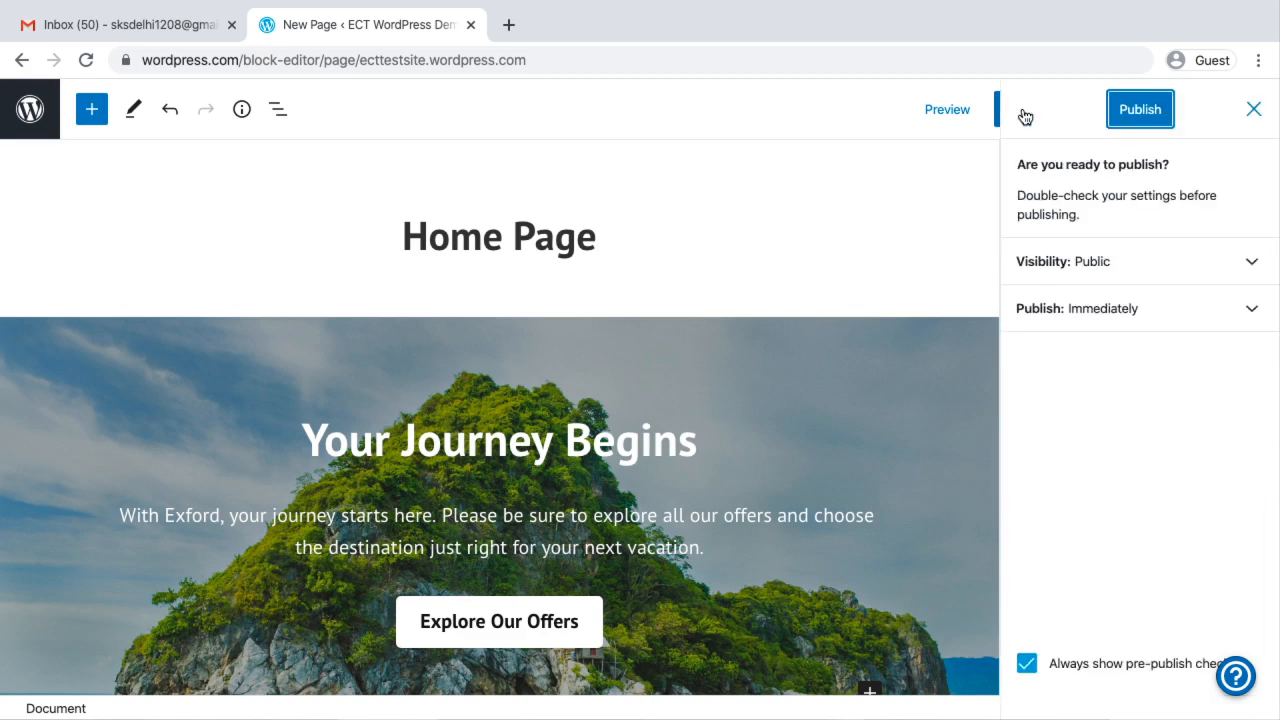
{"action": "left_click", "coordinate": [1136, 111]}
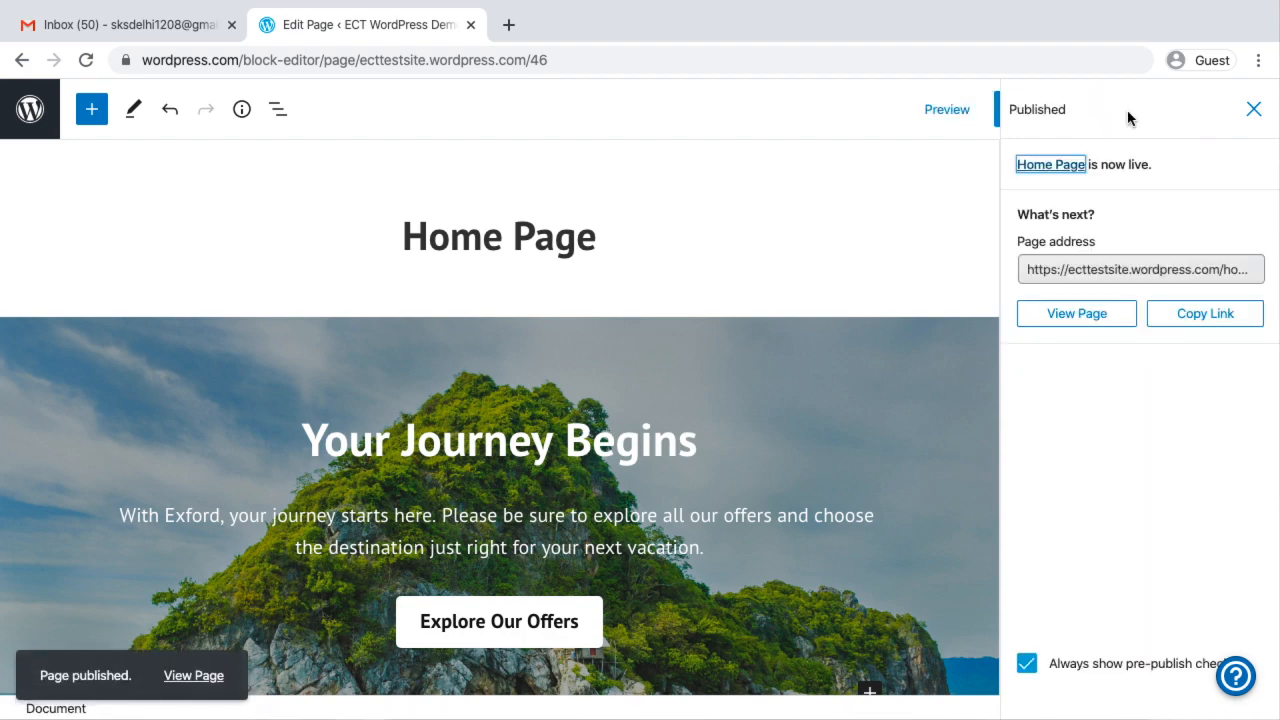
{"action": "key", "text": "ctrl+Left"}
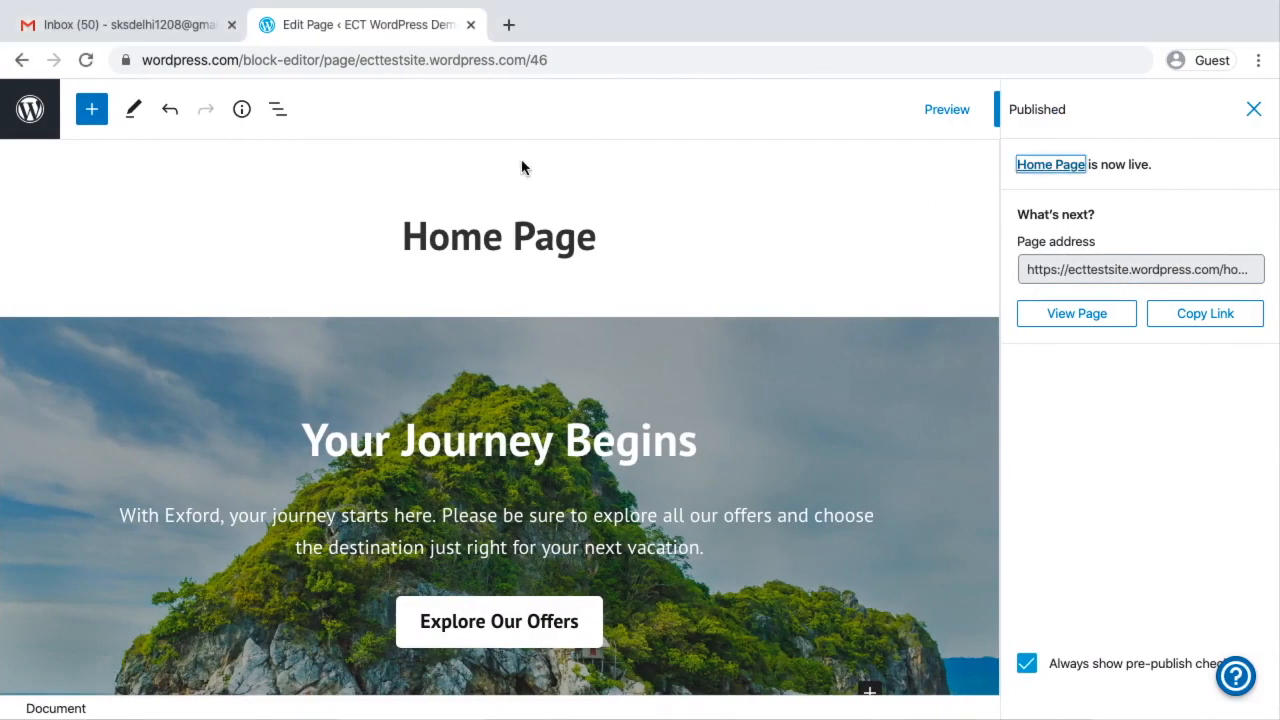
{"action": "left_click", "coordinate": [30, 109]}
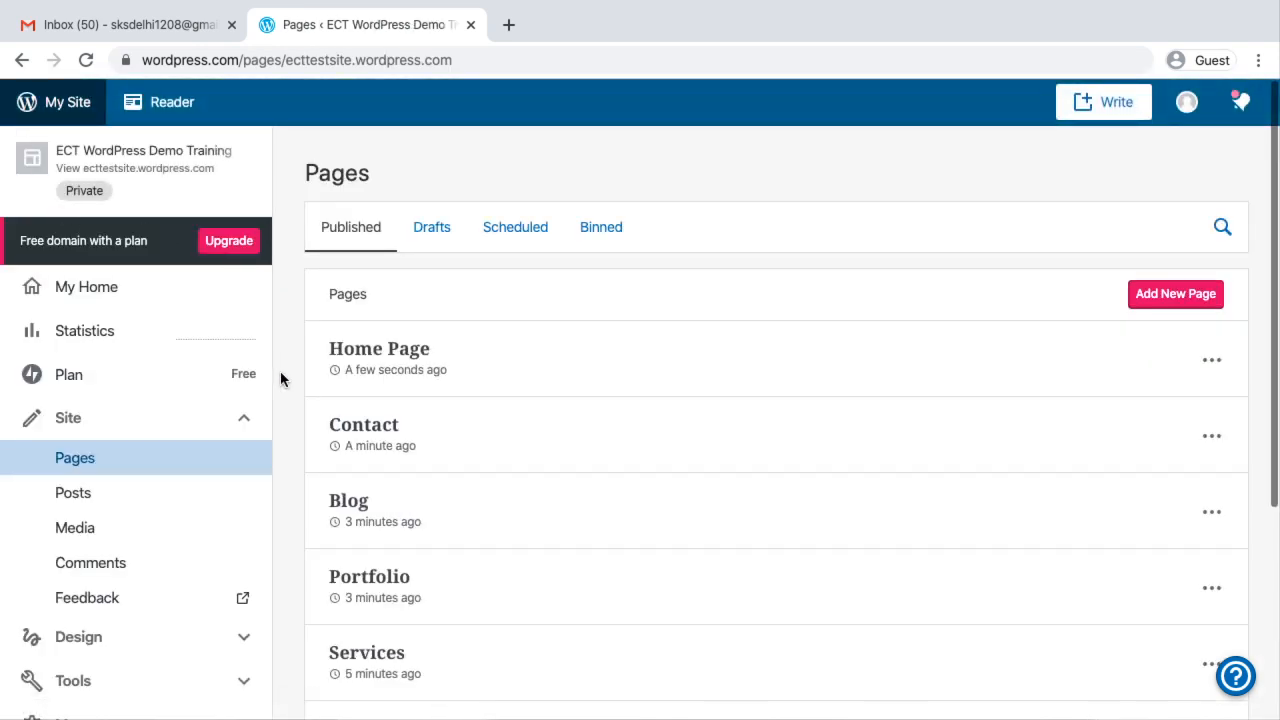
Open the site's design customiser and dismiss its introductory tip
{"action": "scroll", "coordinate": [172, 569], "scroll_direction": "down", "scroll_amount": 3}
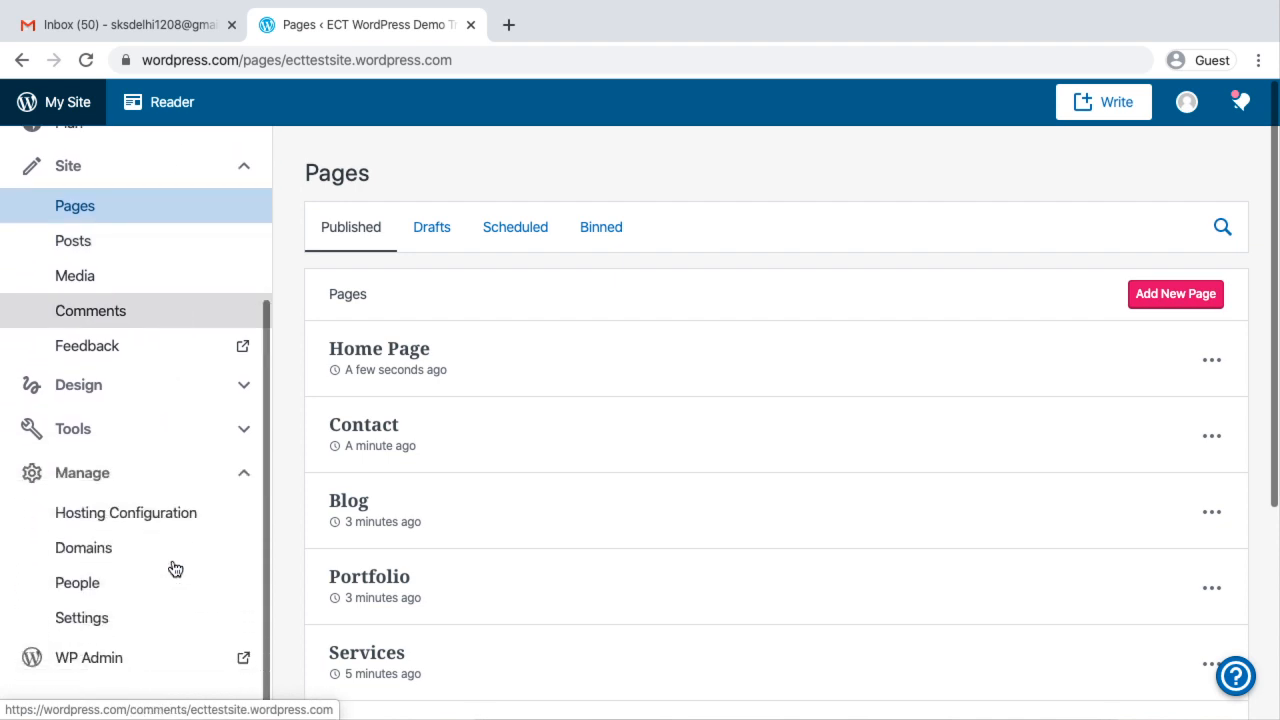
{"action": "left_click", "coordinate": [157, 372]}
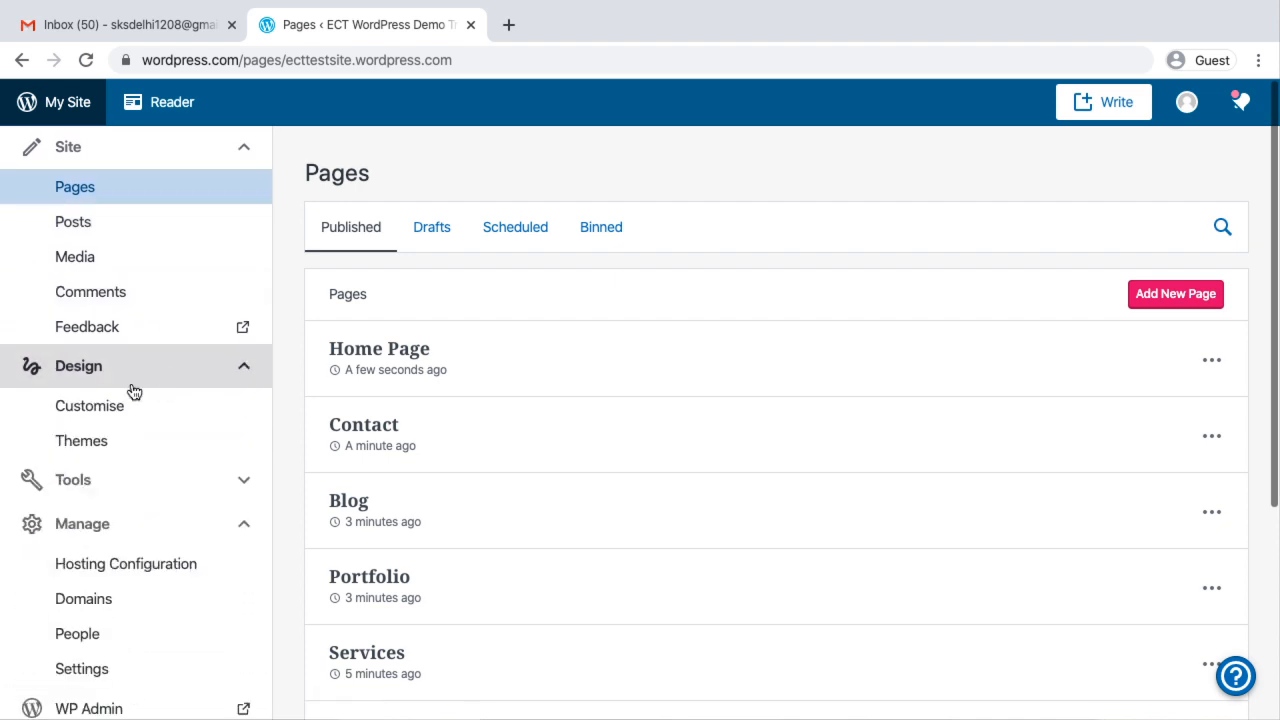
{"action": "left_click", "coordinate": [88, 410]}
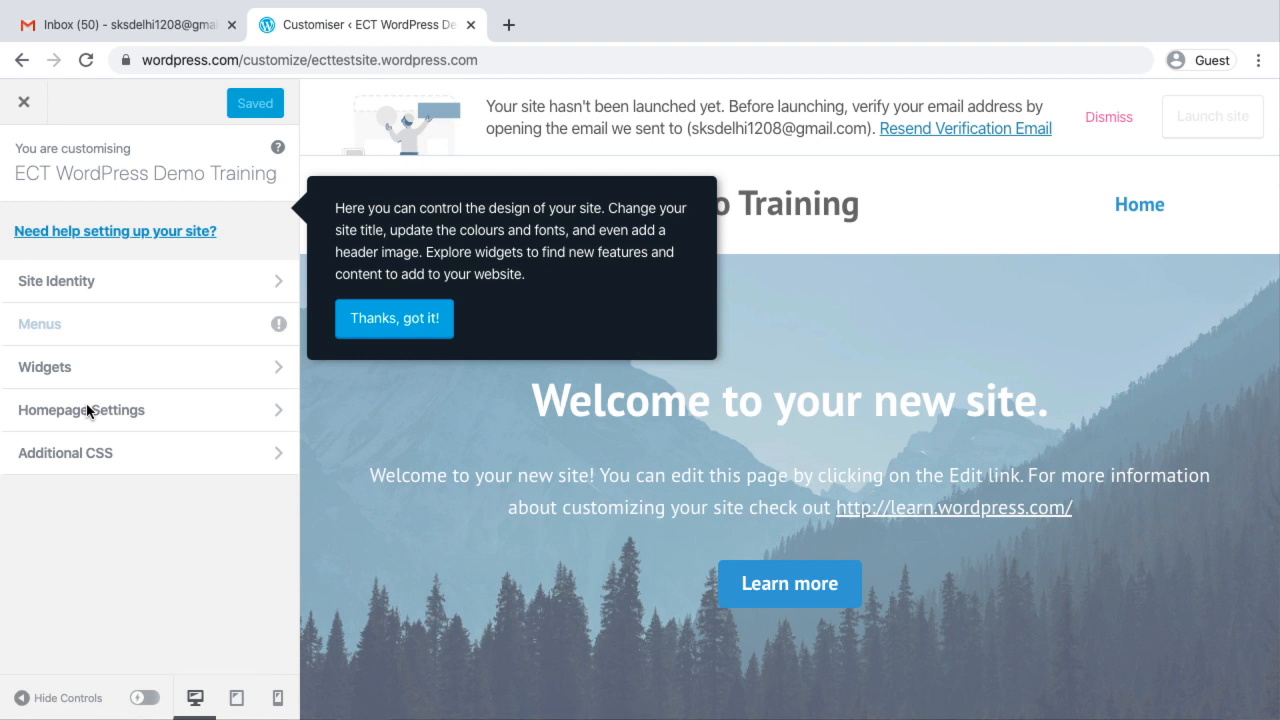
{"action": "left_click", "coordinate": [410, 319]}
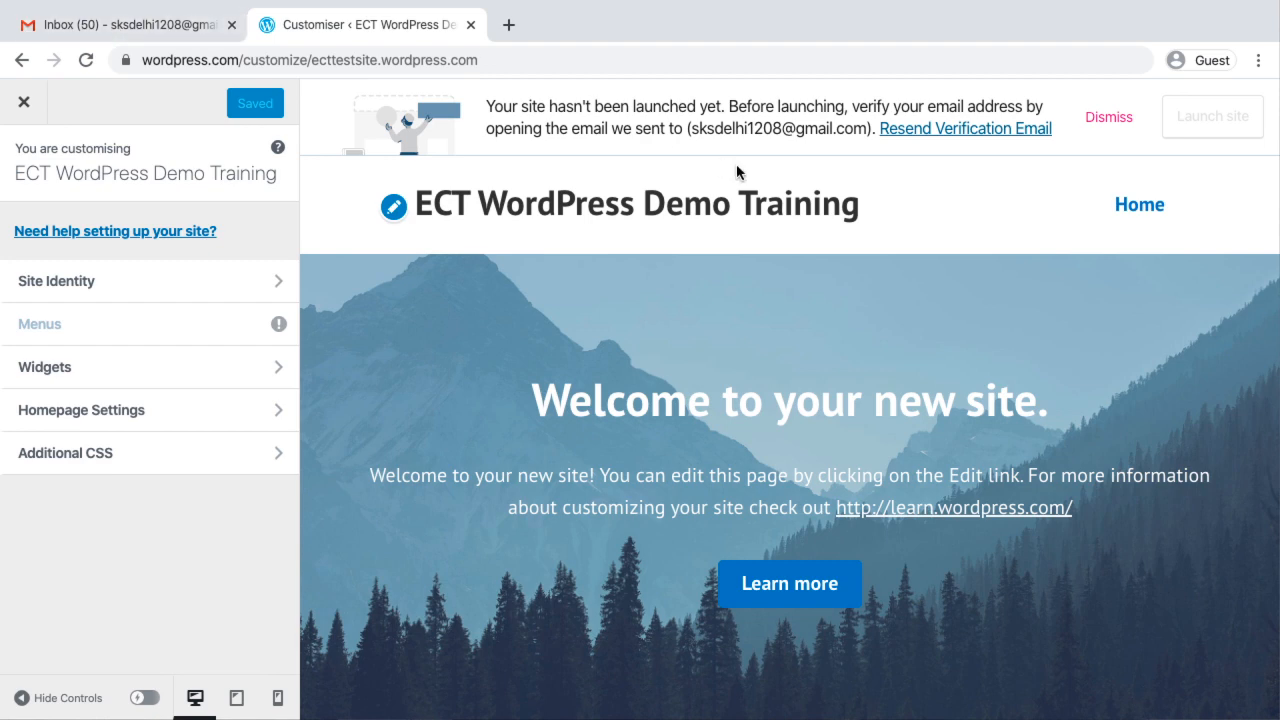
Switch to Gmail, open the WordPress.com activation email, and confirm the account's email address from it
{"action": "left_click", "coordinate": [125, 26]}
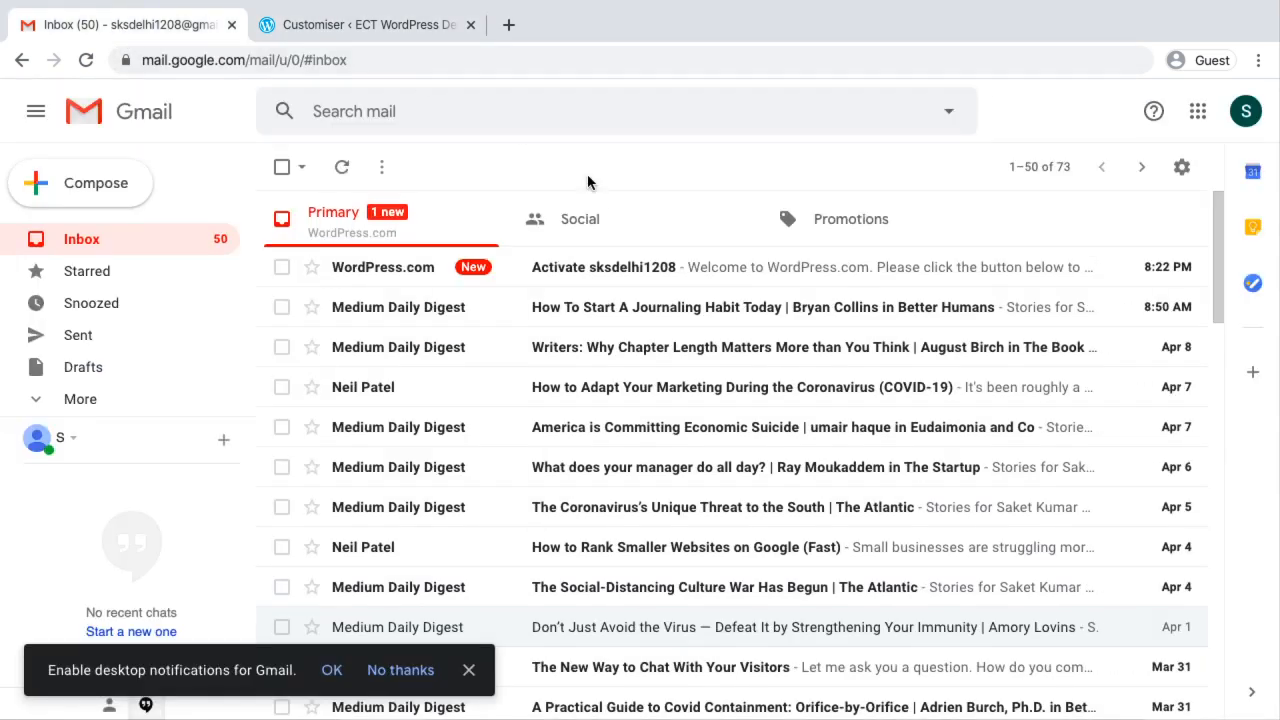
{"action": "left_click", "coordinate": [656, 267]}
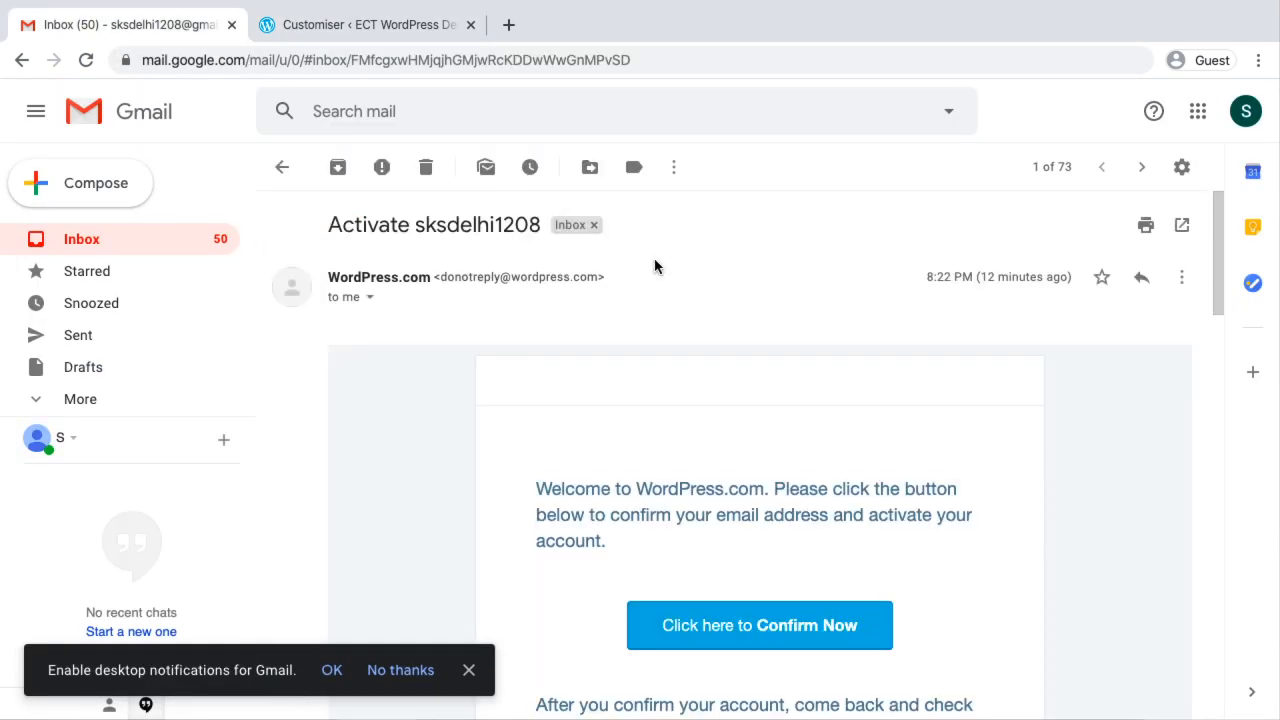
{"action": "scroll", "coordinate": [654, 264], "scroll_direction": "down", "scroll_amount": 3}
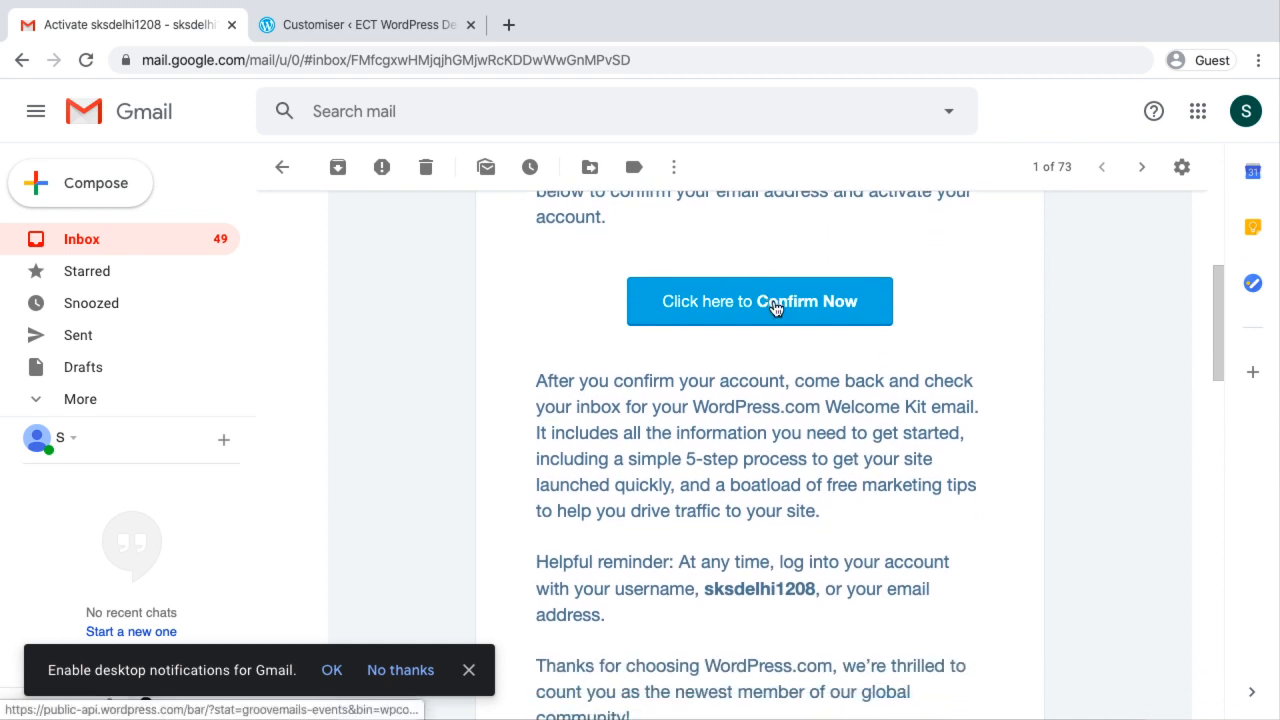
{"action": "left_click", "coordinate": [775, 307]}
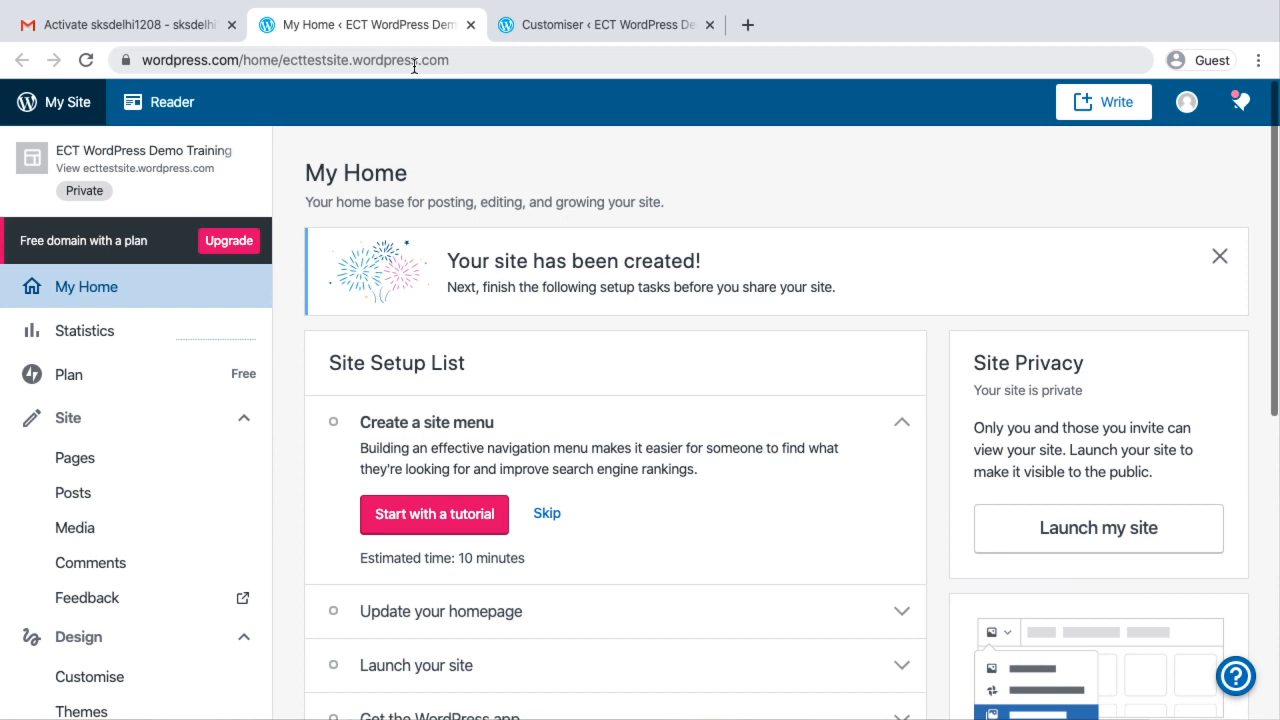
Revisit the activation email and My Home page, then return to the site customiser and reload it
{"action": "left_click", "coordinate": [138, 32]}
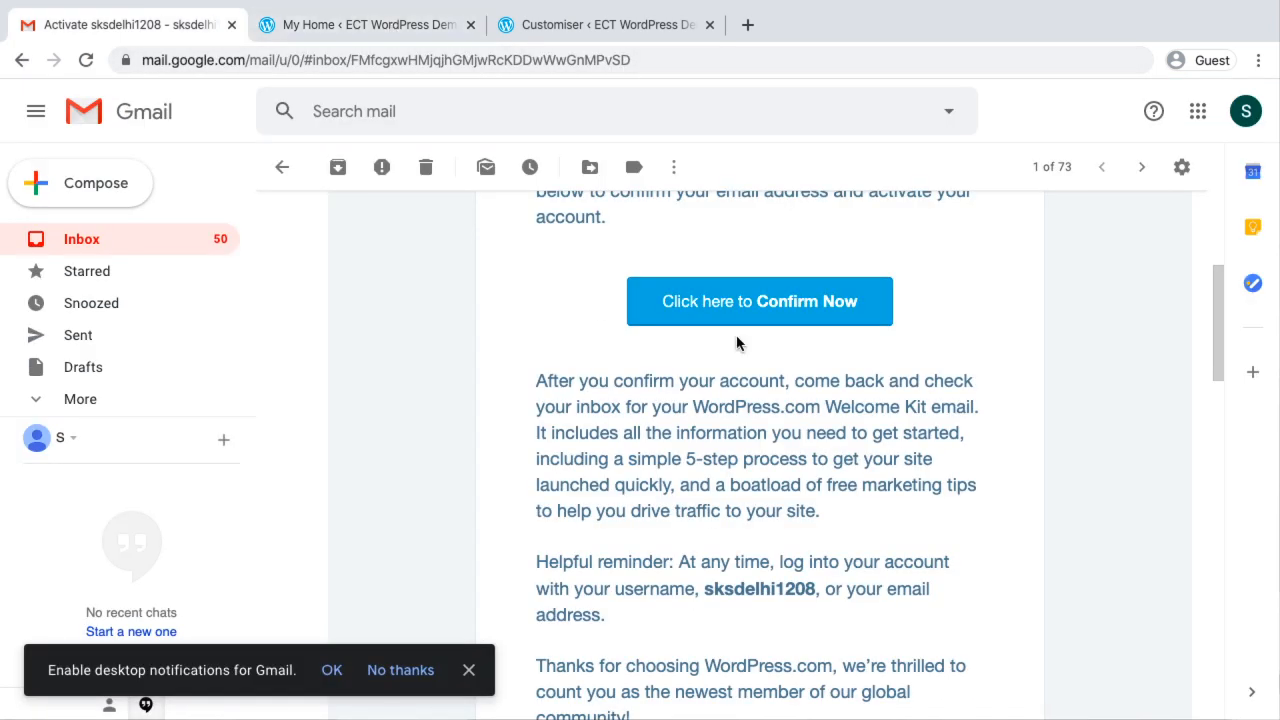
{"action": "left_click", "coordinate": [370, 34]}
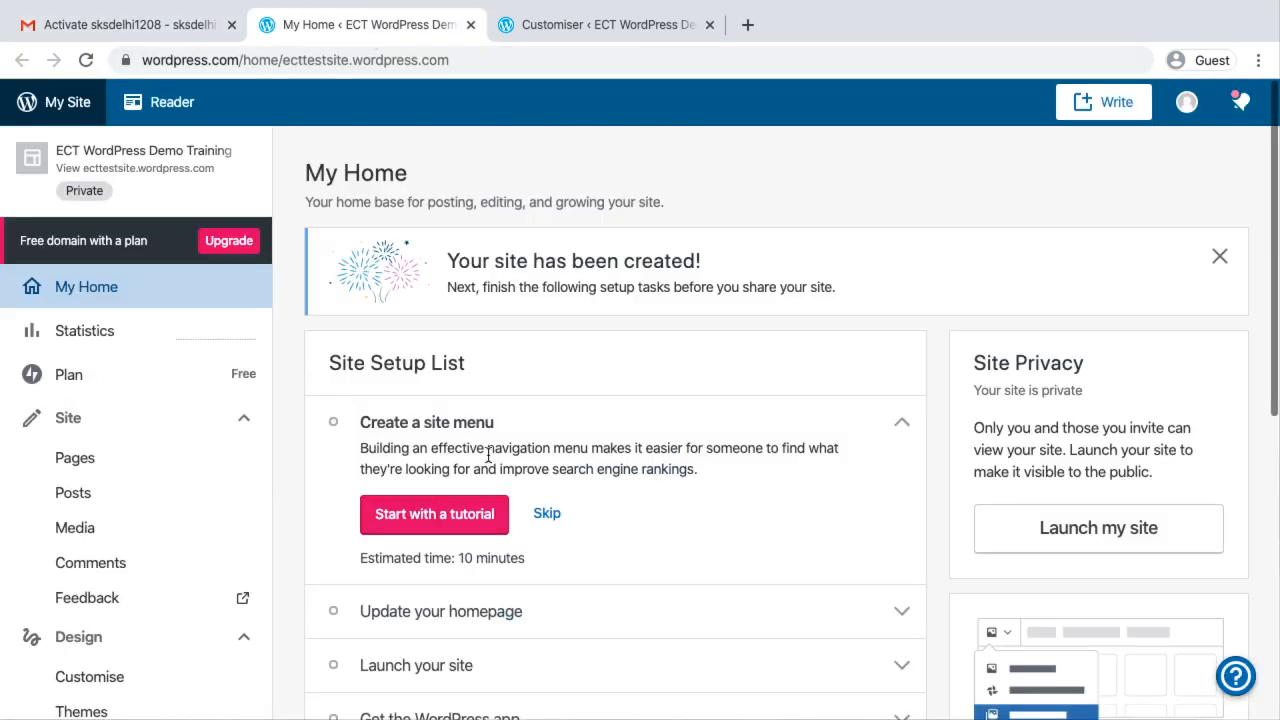
{"action": "left_click", "coordinate": [616, 28]}
{"action": "left_click", "coordinate": [86, 60]}
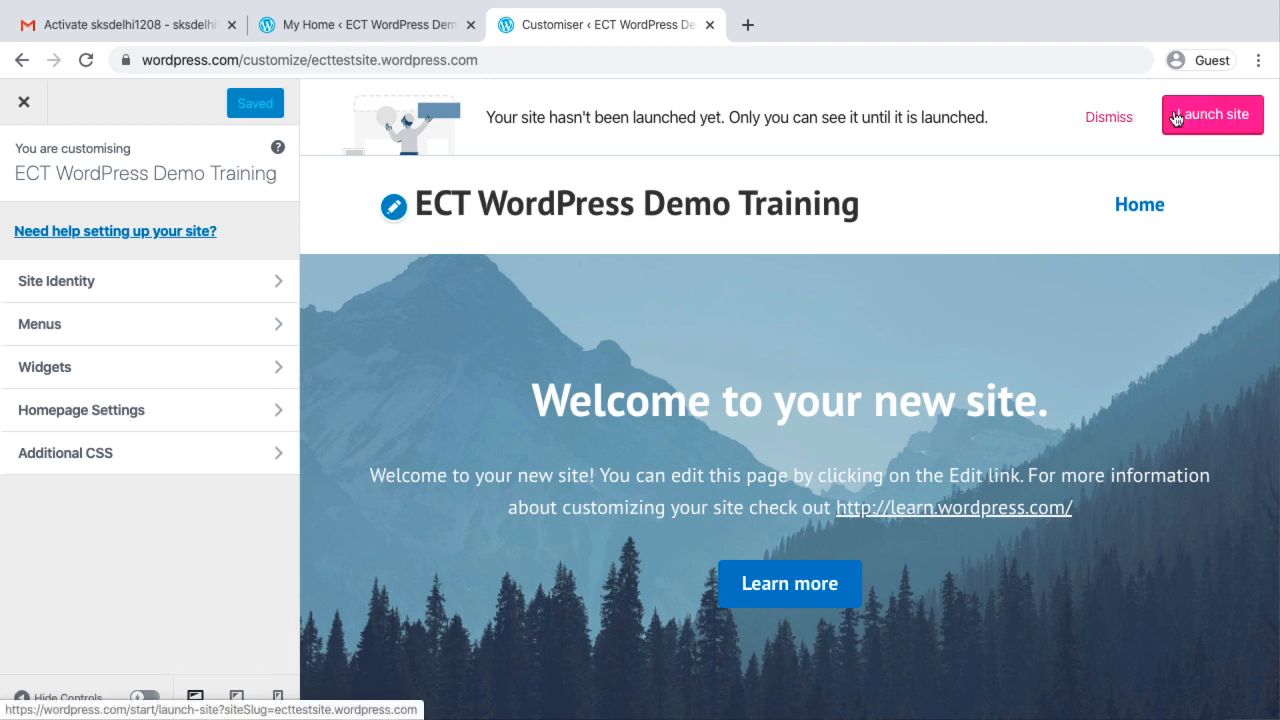
Dismiss the notice about launching the site in the customiser and switch to the My Home page
{"action": "left_click", "coordinate": [1108, 116]}
{"action": "left_click", "coordinate": [300, 24]}
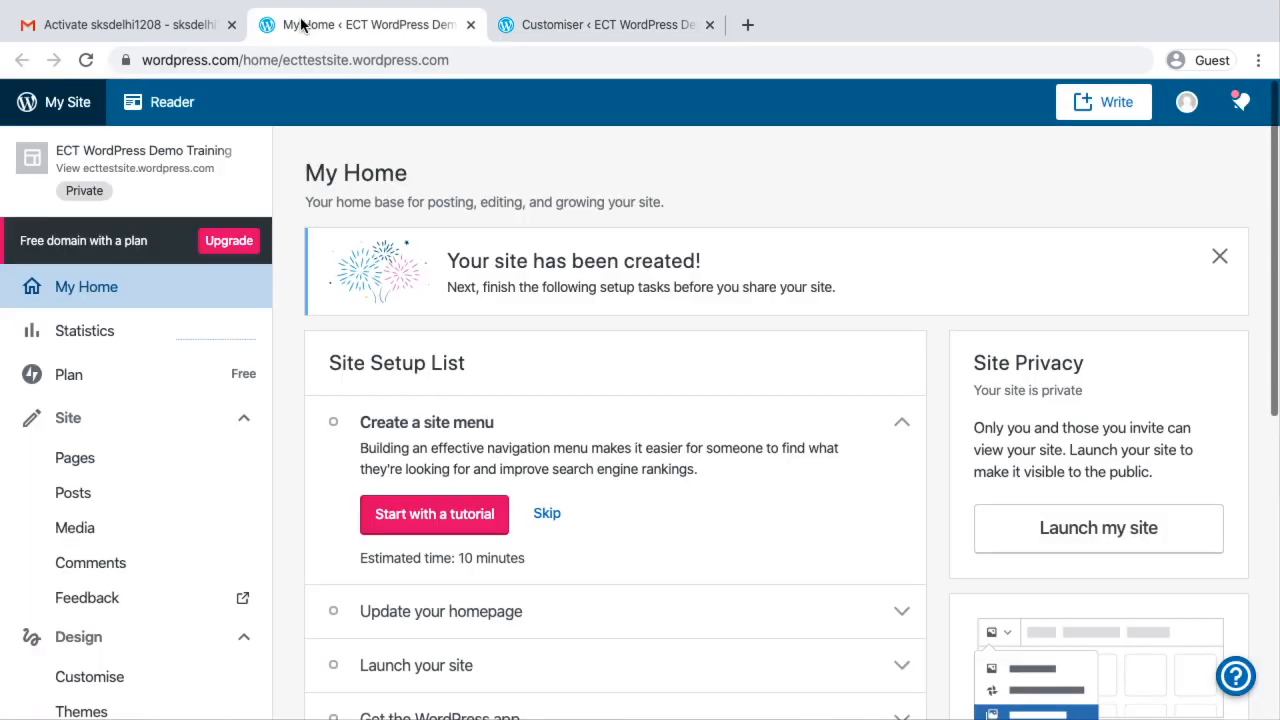
Launch the site publicly, keeping the free address ecttestsite.wordpress.com without a domain purchase and continuing with the free plan
{"action": "scroll", "coordinate": [477, 476], "scroll_direction": "down", "scroll_amount": 3}
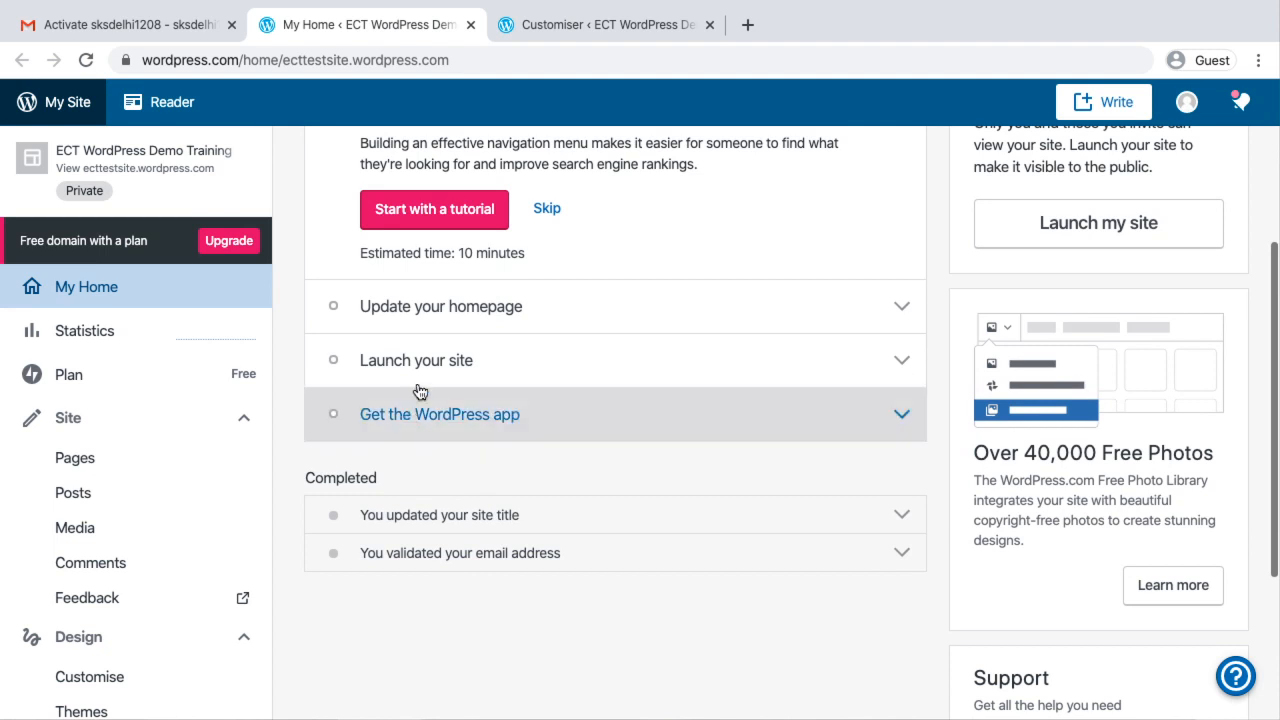
{"action": "left_click", "coordinate": [428, 358]}
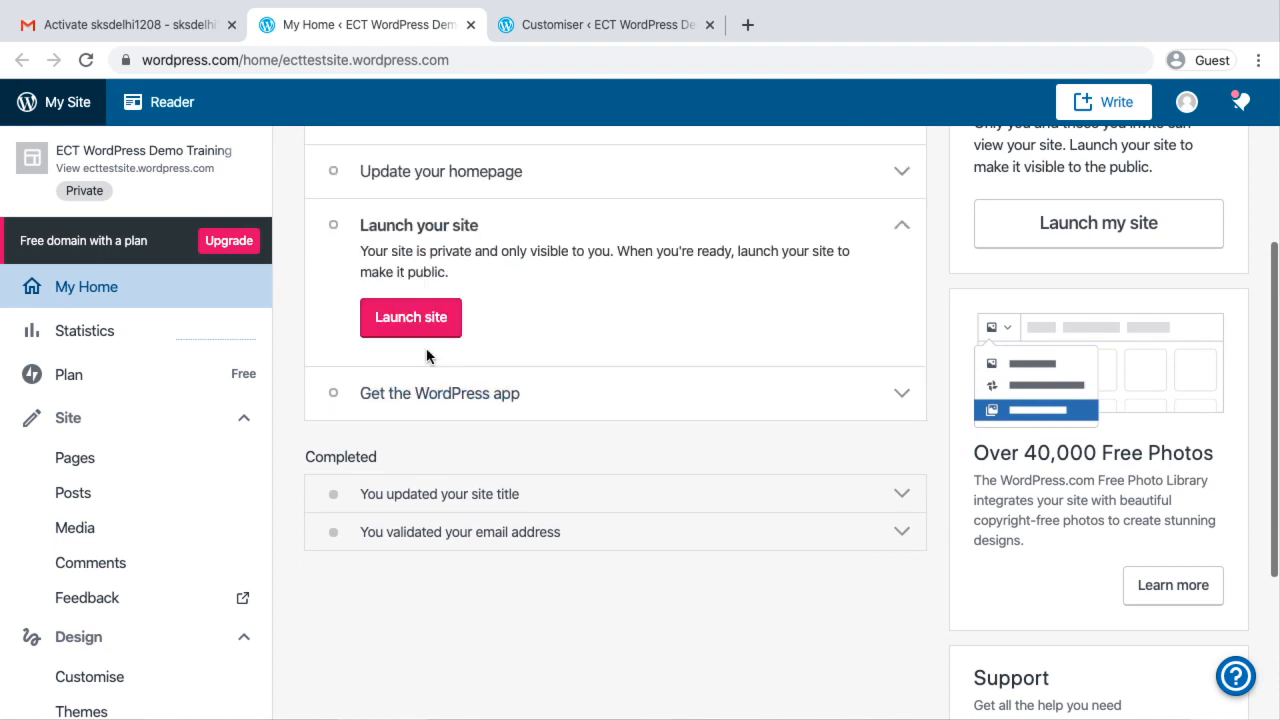
{"action": "left_click", "coordinate": [410, 318]}
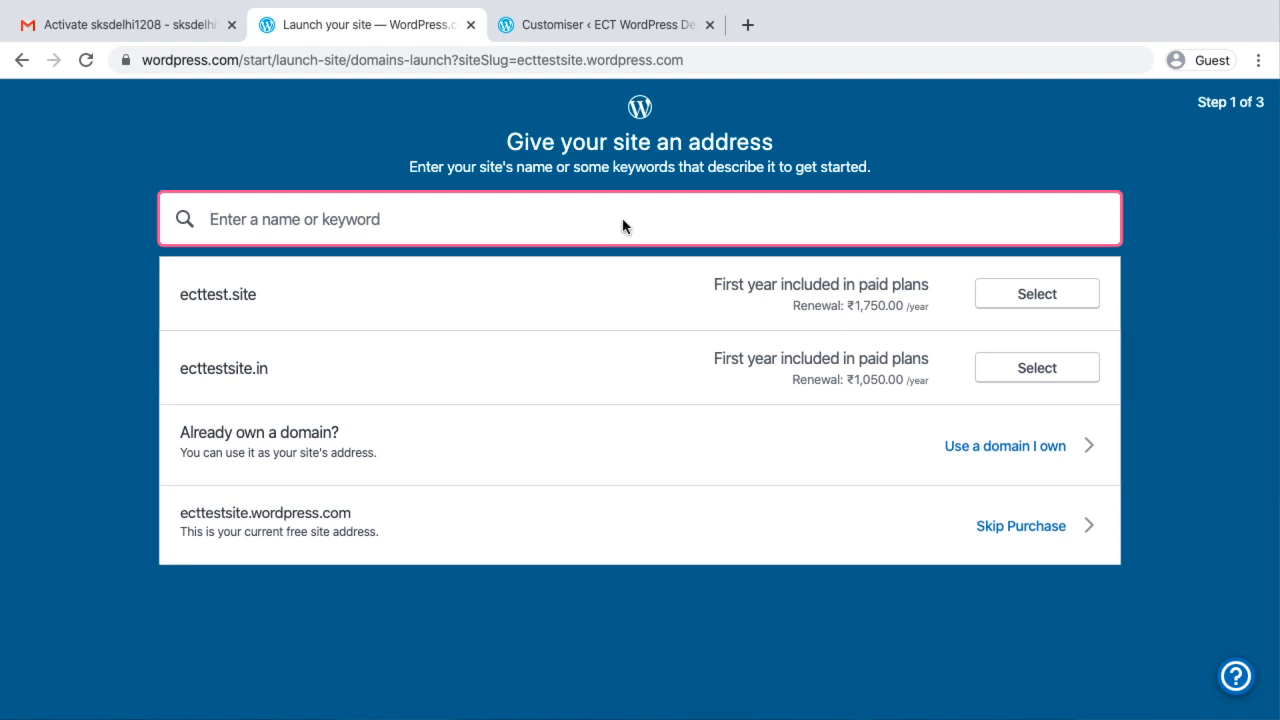
{"action": "left_click", "coordinate": [1028, 533]}
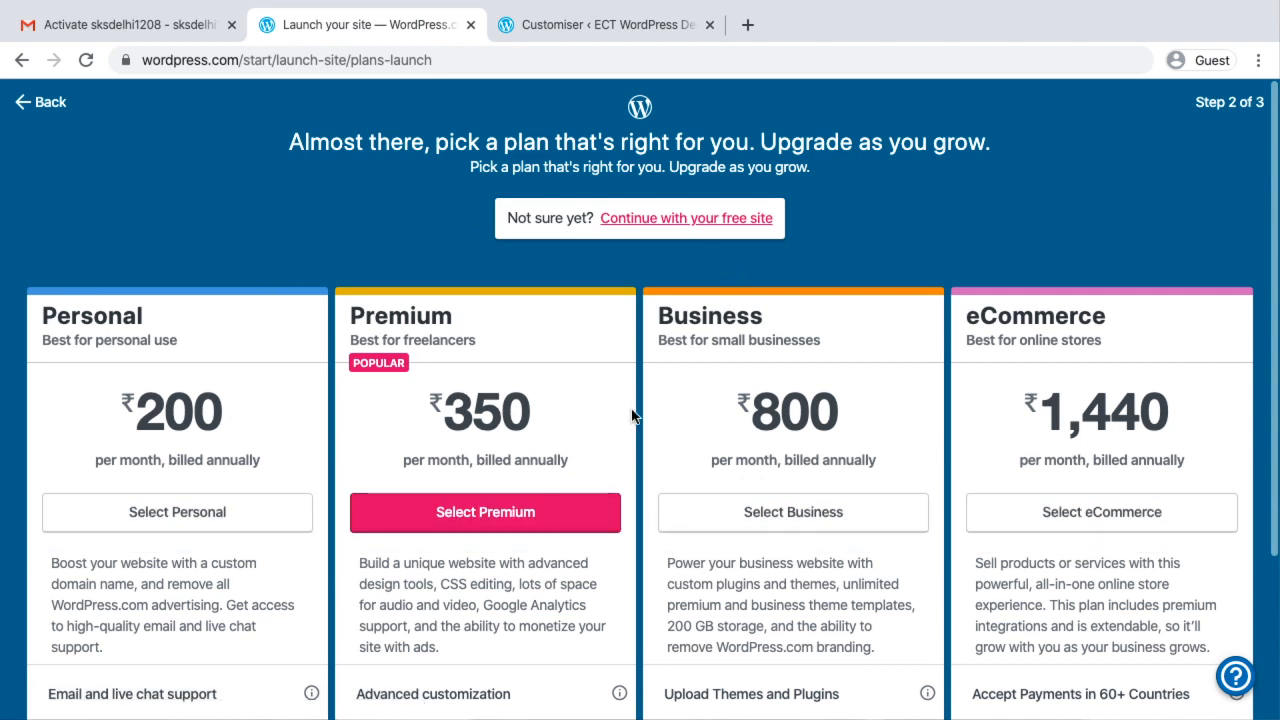
{"action": "left_click", "coordinate": [698, 219]}
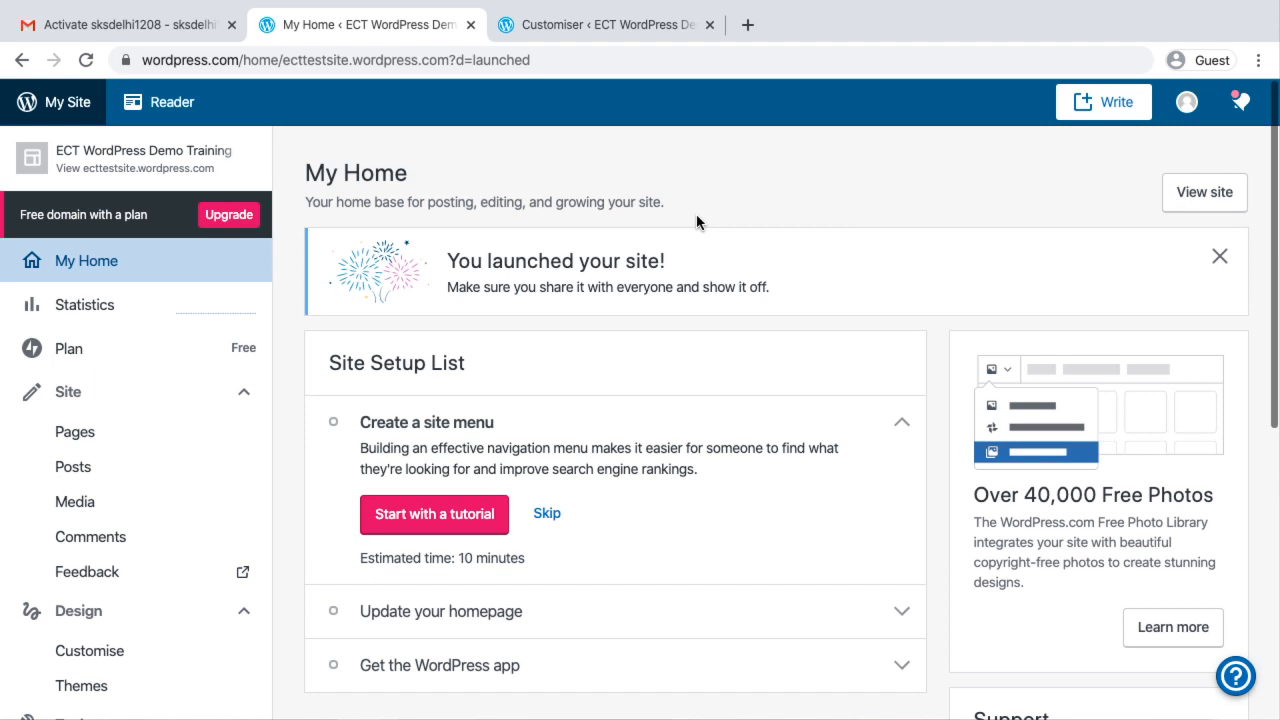
Copy the site address ecttestsite.wordpress.com from the customiser's URL and open the live site in a new browser tab
{"action": "left_click", "coordinate": [629, 26]}
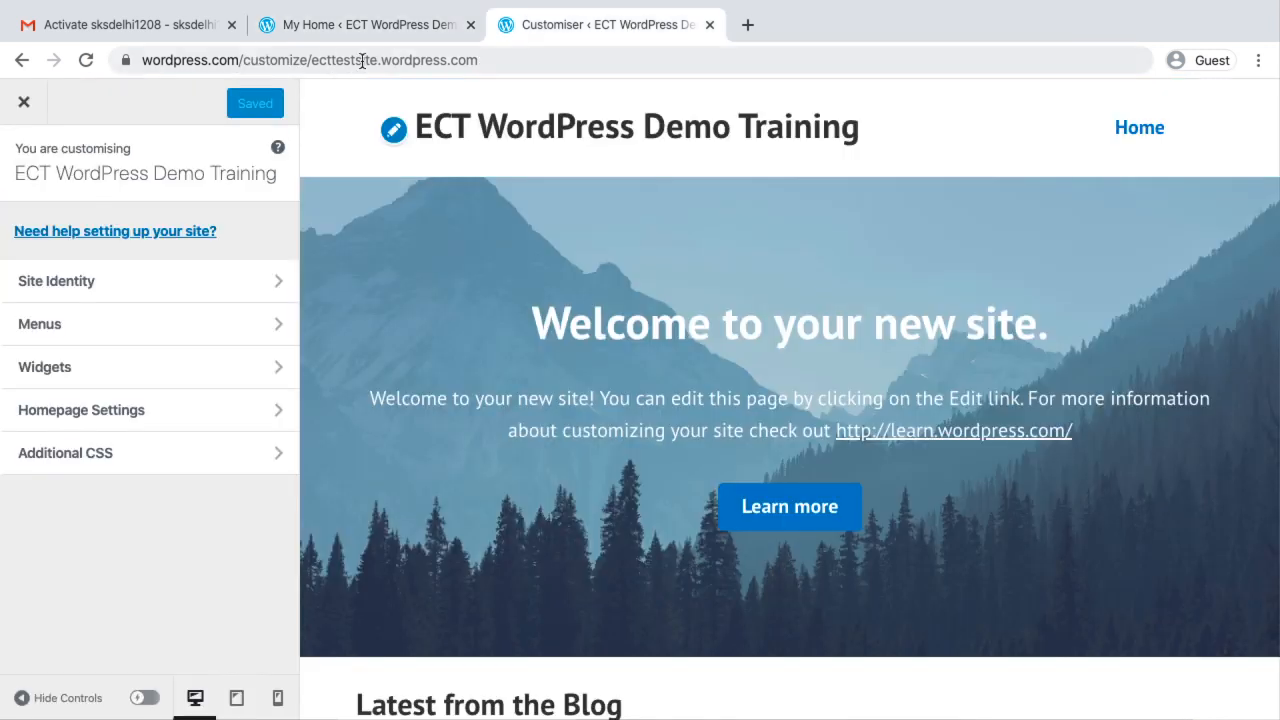
{"action": "left_click_drag", "start_coordinate": [312, 60], "coordinate": [474, 62]}
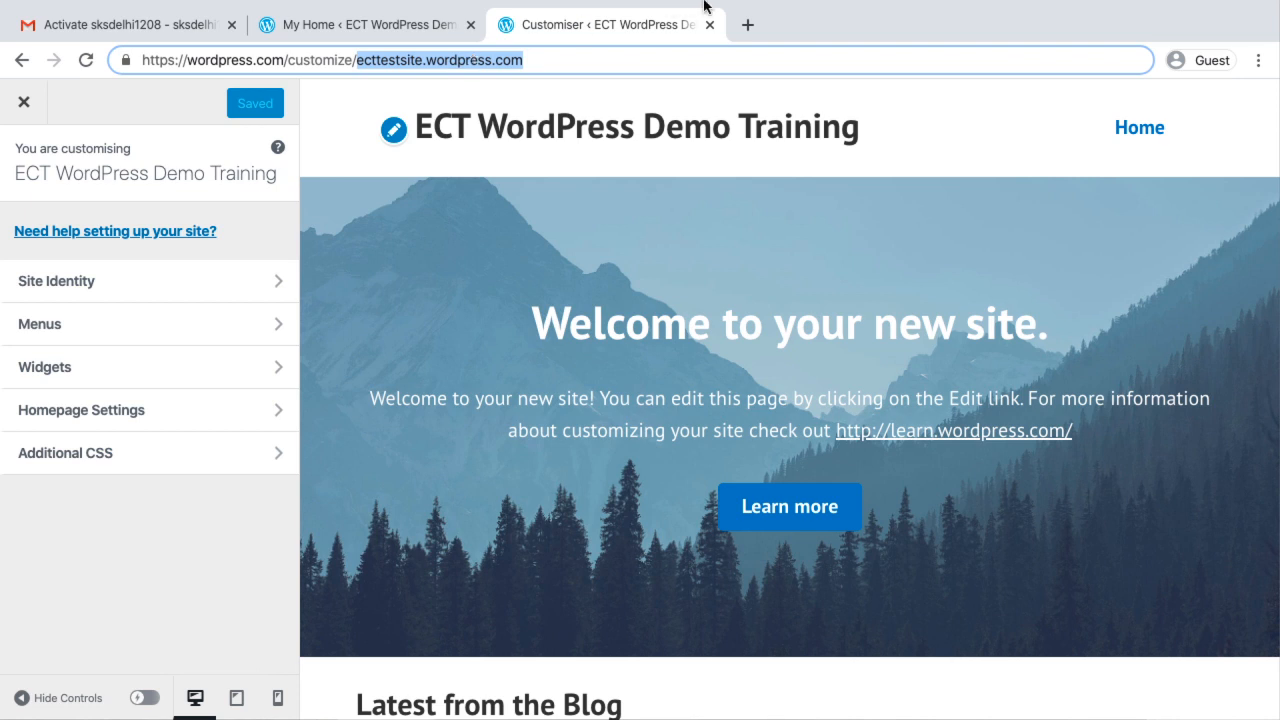
{"action": "left_click", "coordinate": [748, 24]}
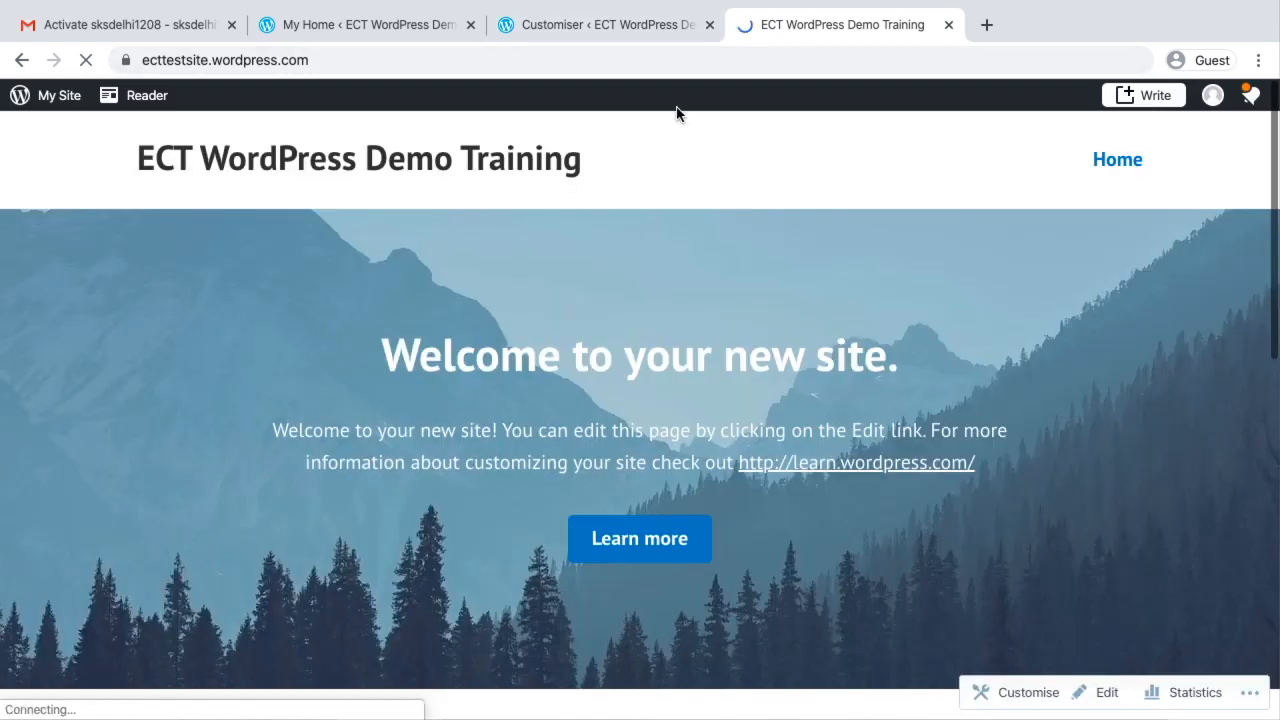
Return to the My Home page, collapse the Site and Design groups, and open the site's Pages list
{"action": "left_click", "coordinate": [343, 24]}
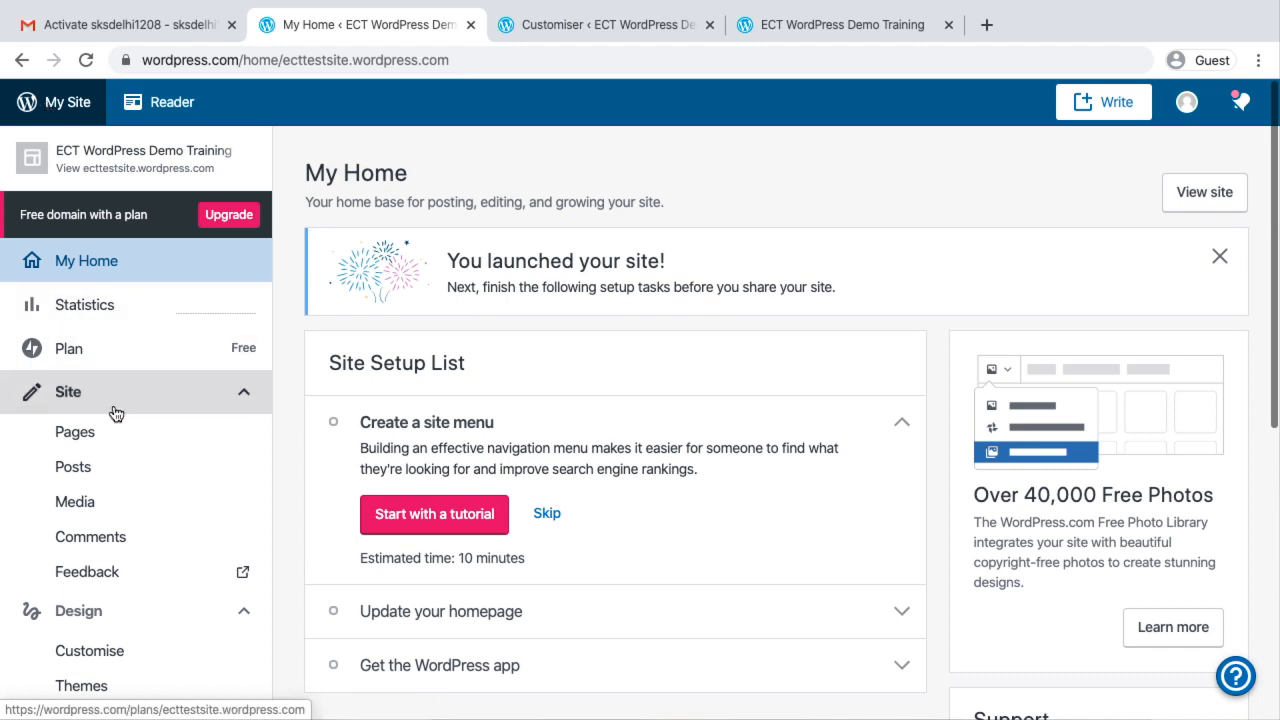
{"action": "scroll", "coordinate": [118, 420], "scroll_direction": "down", "scroll_amount": 1}
{"action": "left_click", "coordinate": [243, 305]}
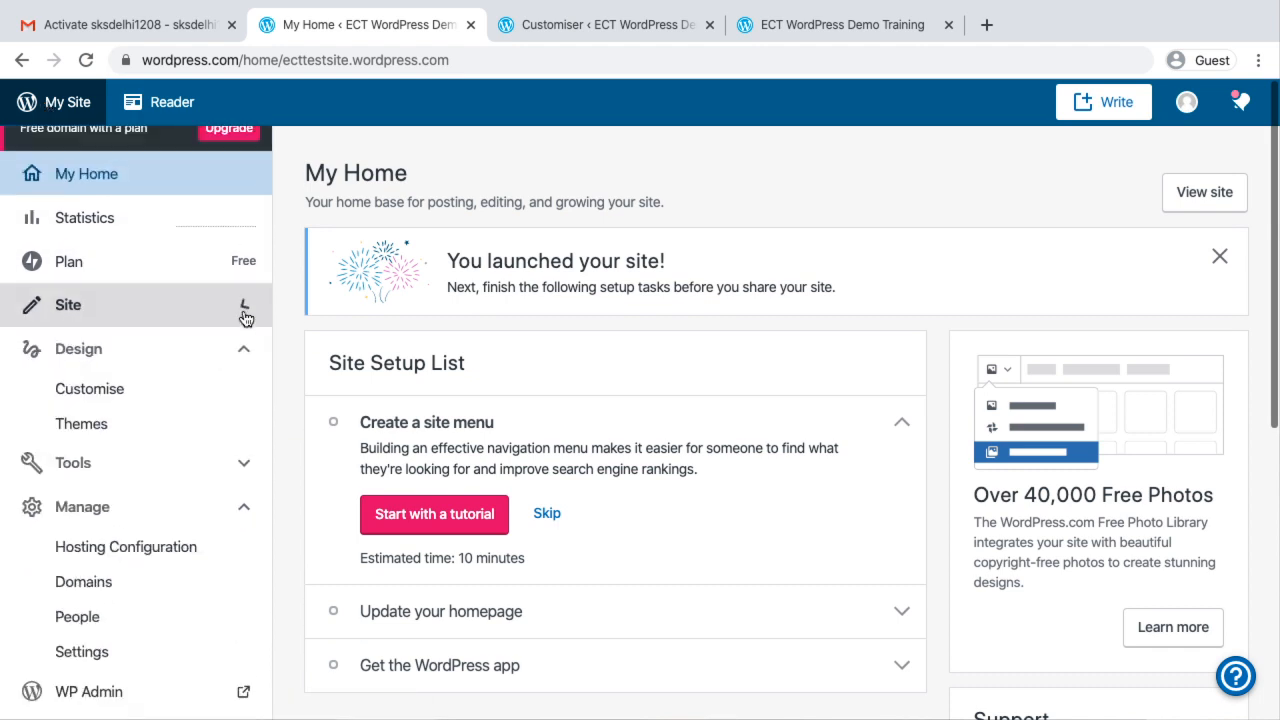
{"action": "left_click", "coordinate": [111, 351]}
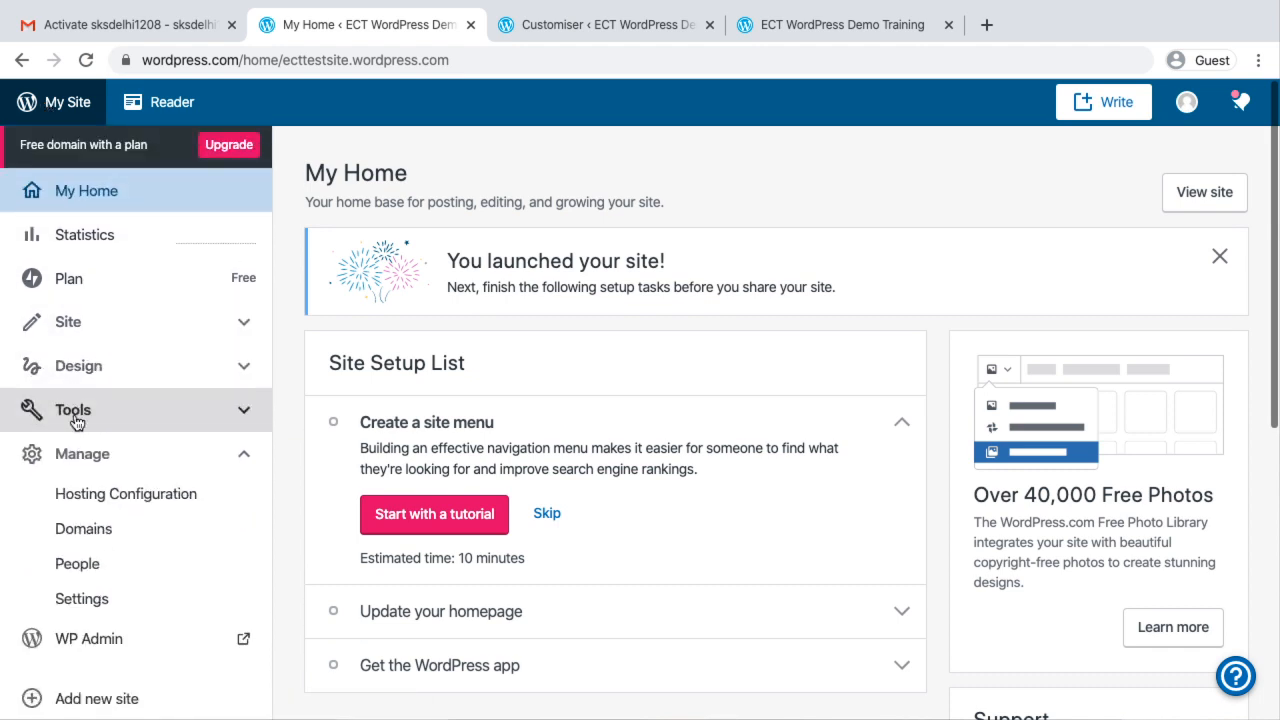
{"action": "left_click", "coordinate": [86, 333]}
{"action": "left_click", "coordinate": [84, 346]}
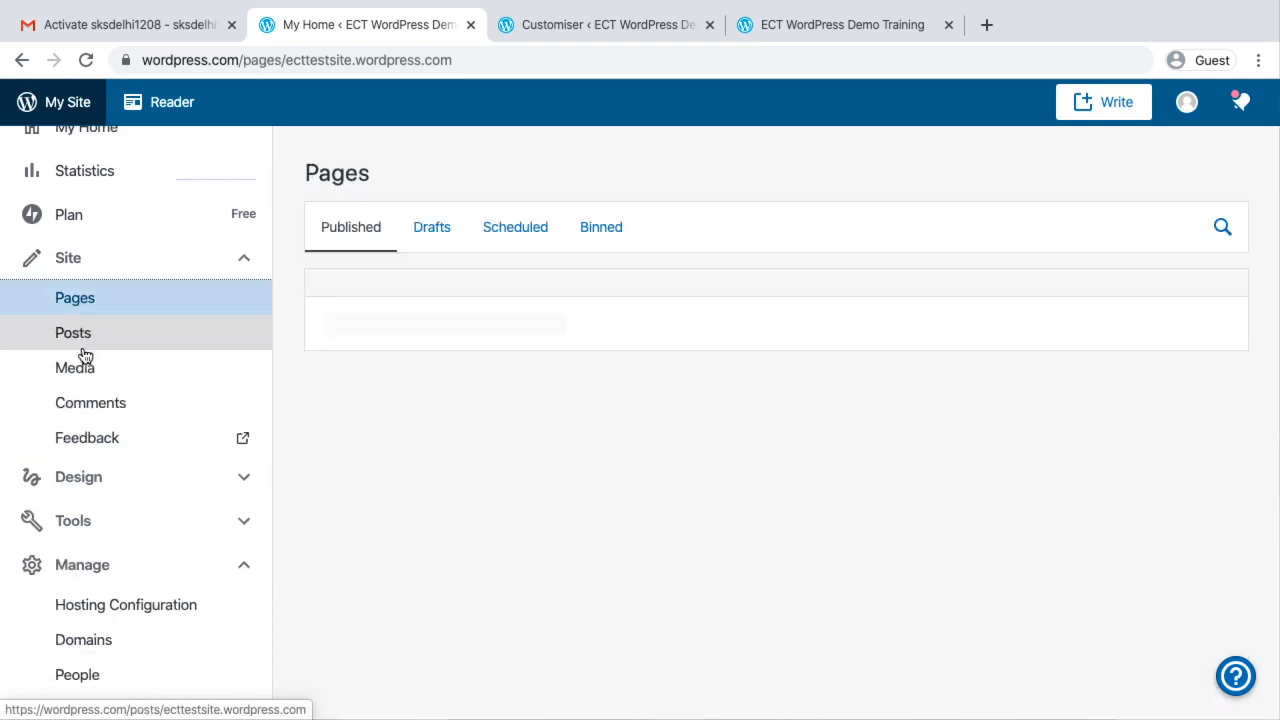
Review the published pages and the available actions for Home Page and Home, and compare them with the ECT India site's navigation menu
{"action": "scroll", "coordinate": [453, 425], "scroll_direction": "down", "scroll_amount": 2}
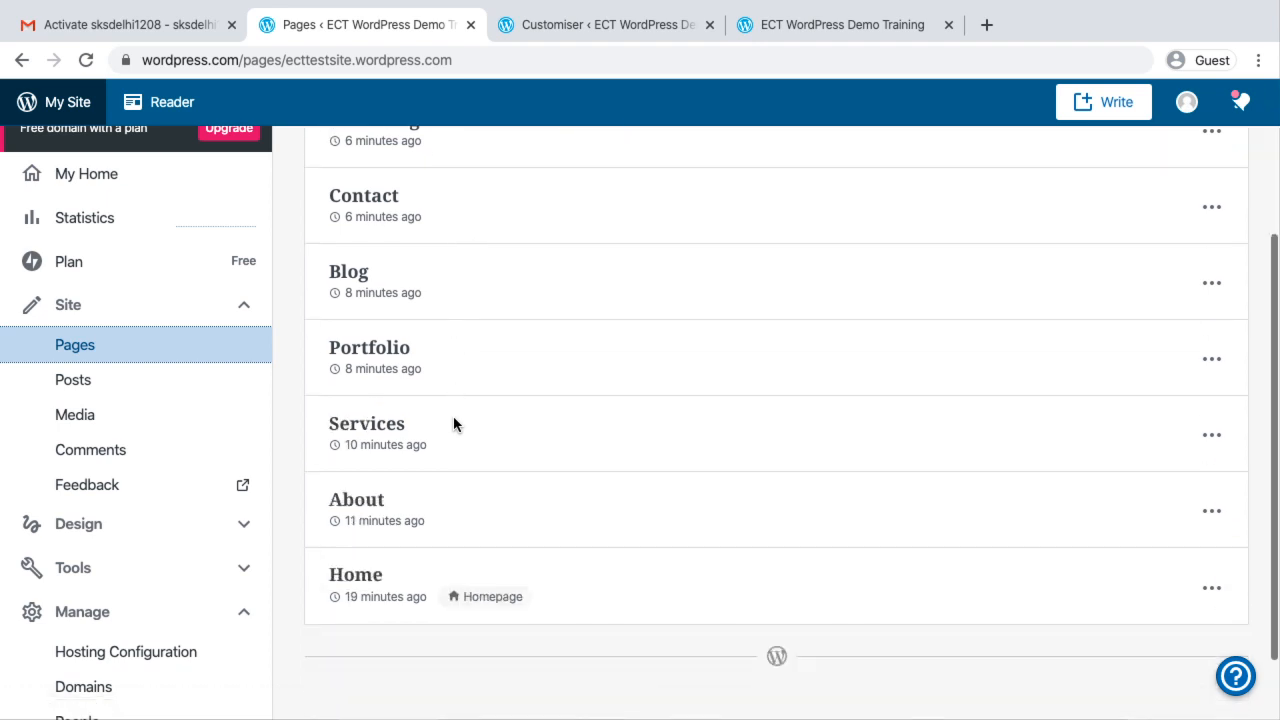
{"action": "scroll", "coordinate": [445, 315], "scroll_direction": "up", "scroll_amount": 2}
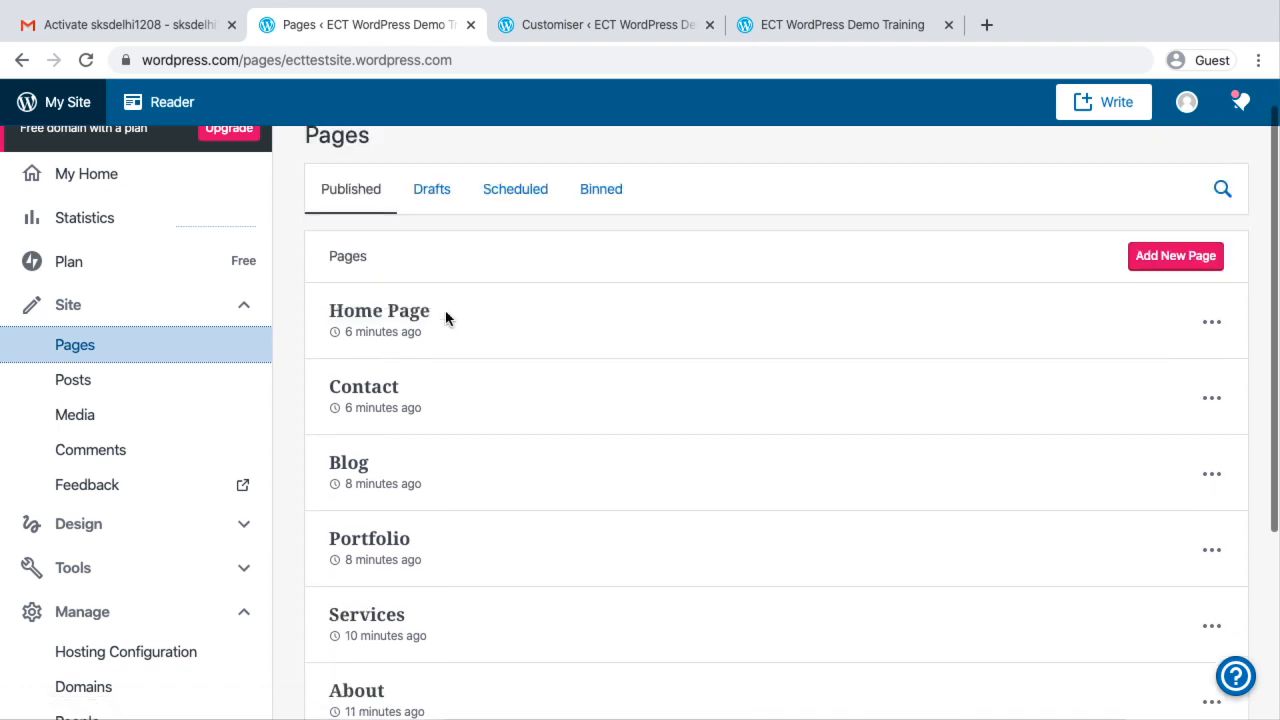
{"action": "left_click", "coordinate": [1211, 322]}
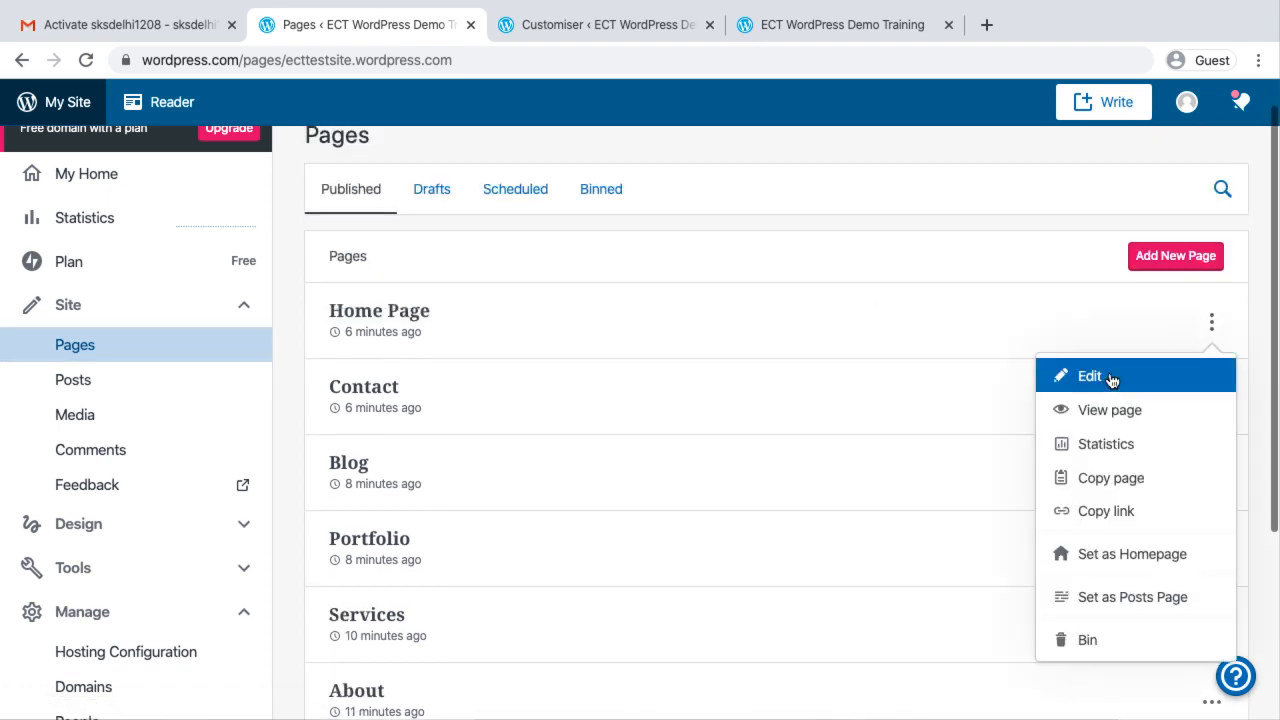
{"action": "left_click", "coordinate": [886, 222]}
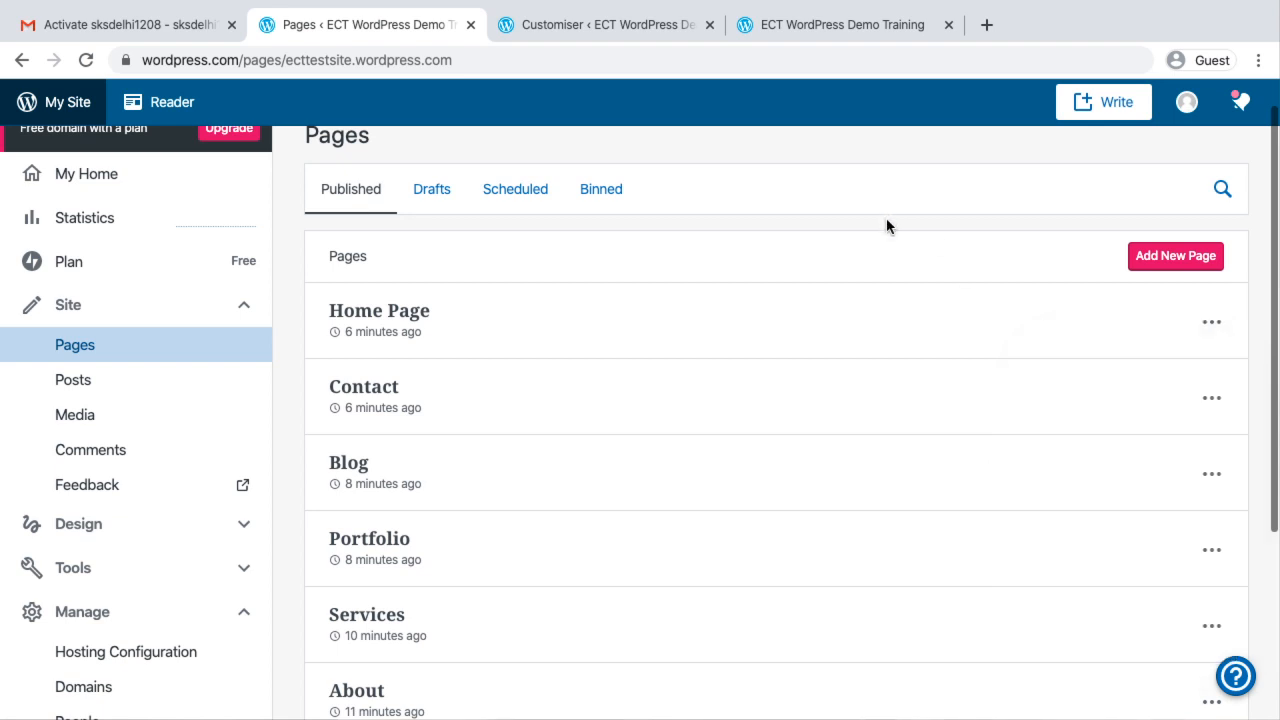
{"action": "scroll", "coordinate": [886, 489], "scroll_direction": "down", "scroll_amount": 3}
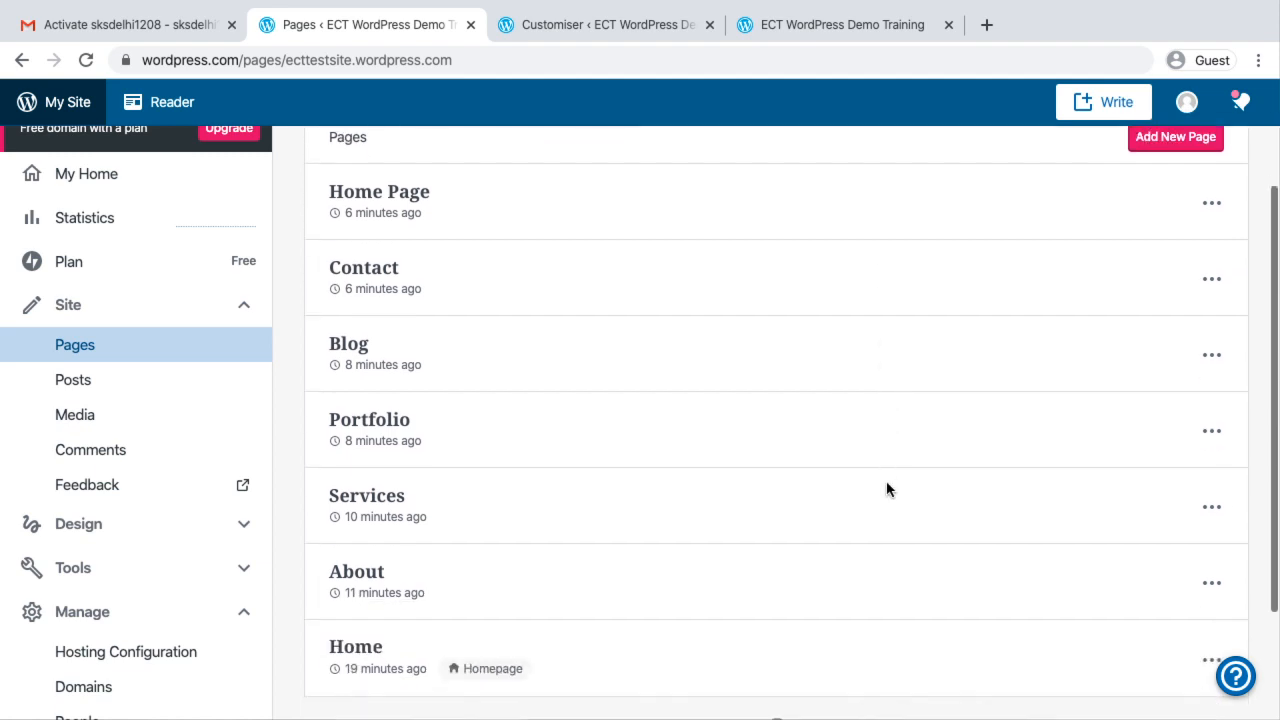
{"action": "left_click", "coordinate": [1212, 541]}
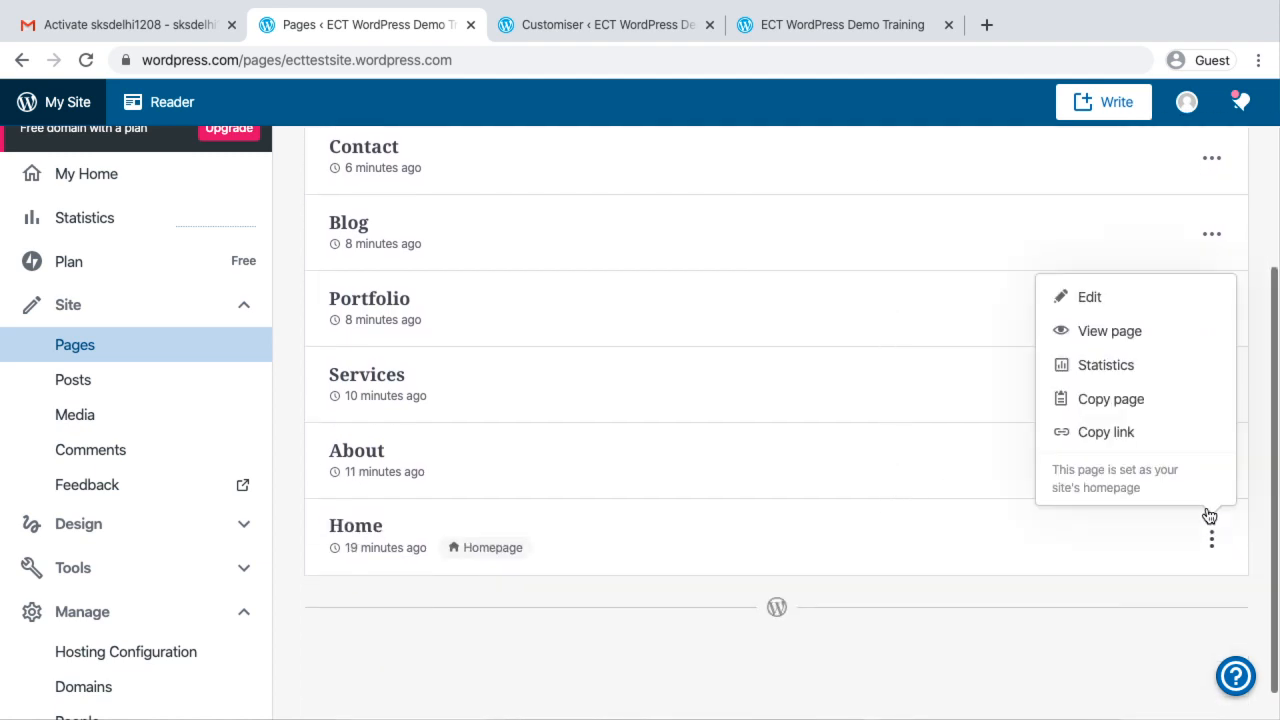
{"action": "left_click", "coordinate": [1013, 598]}
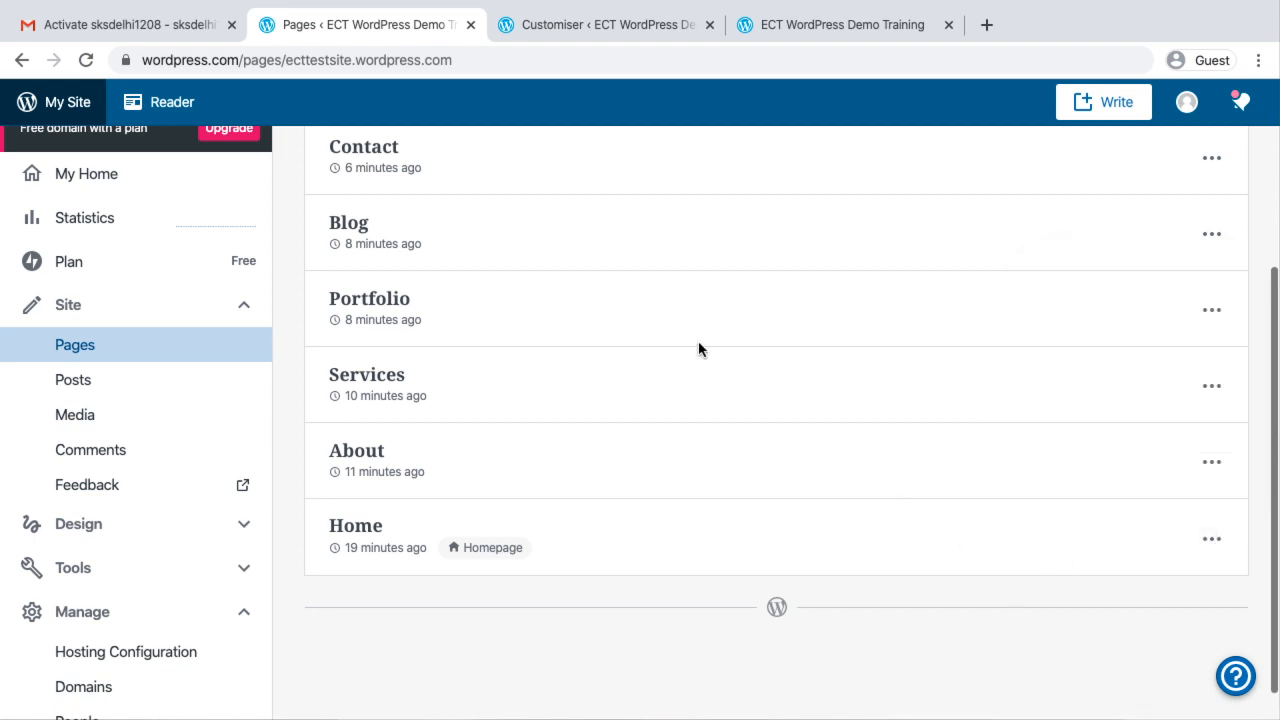
{"action": "scroll", "coordinate": [698, 345], "scroll_direction": "up", "scroll_amount": 3}
{"action": "scroll", "coordinate": [698, 345], "scroll_direction": "down", "scroll_amount": 1}
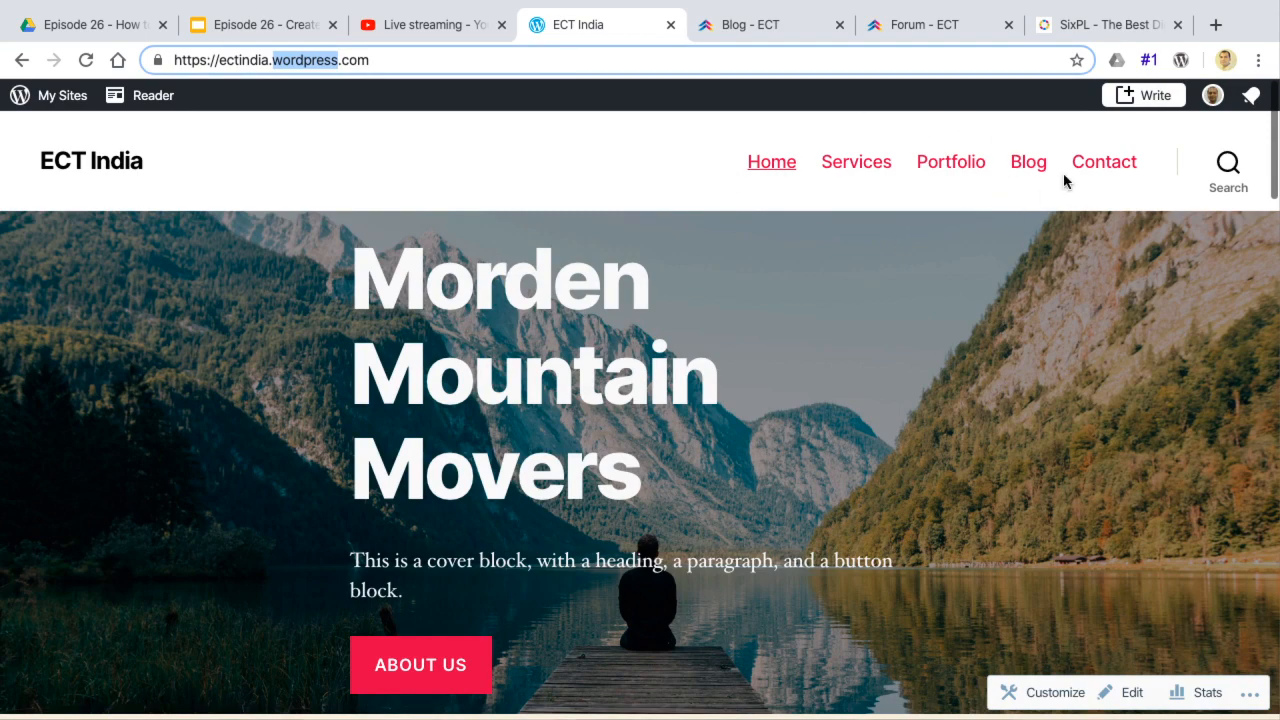
{"action": "key", "text": "ctrl+Right"}
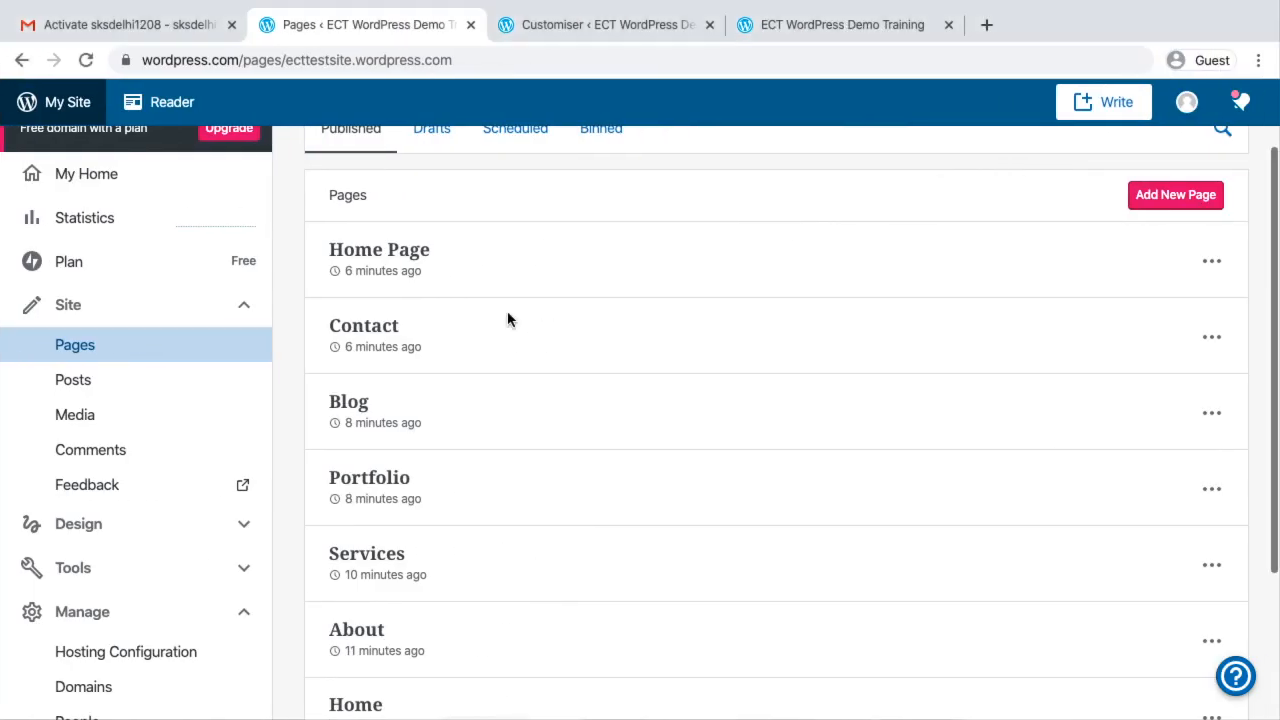
{"action": "scroll", "coordinate": [507, 311], "scroll_direction": "up", "scroll_amount": 2}
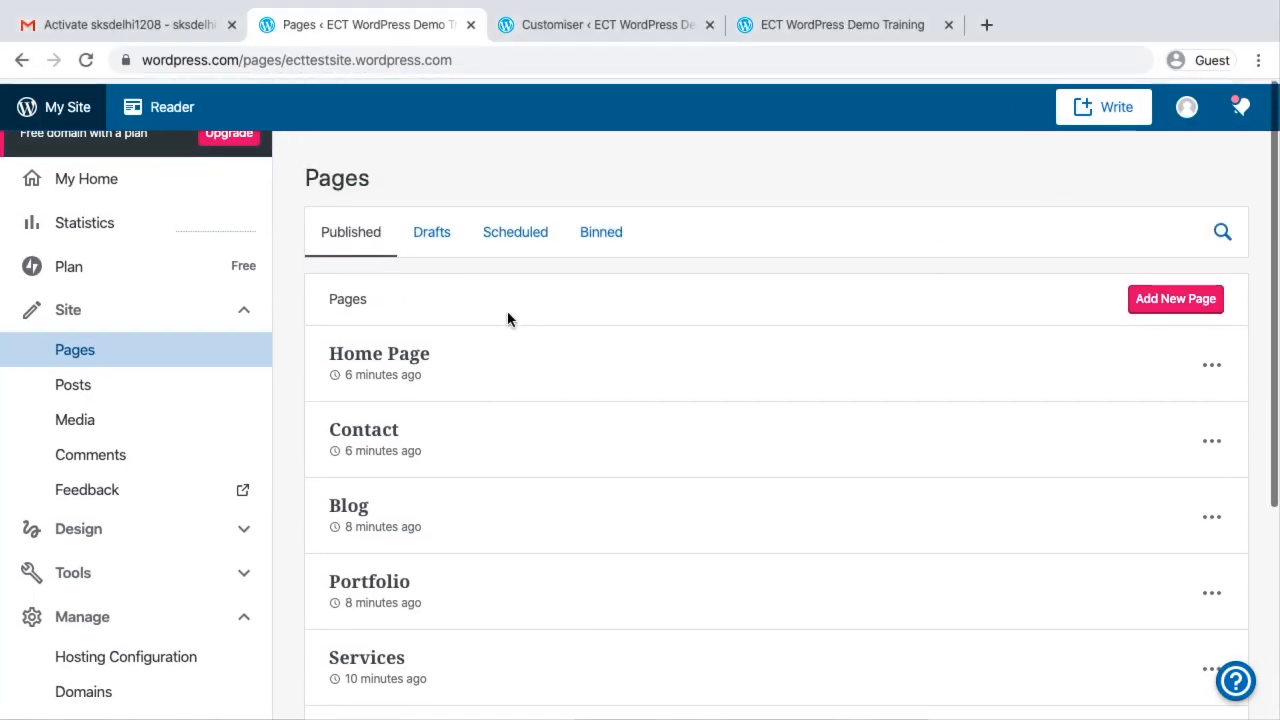
Open the site's design customiser from the dashboard and go to its Menus settings
{"action": "left_click", "coordinate": [90, 311]}
{"action": "left_click", "coordinate": [100, 376]}
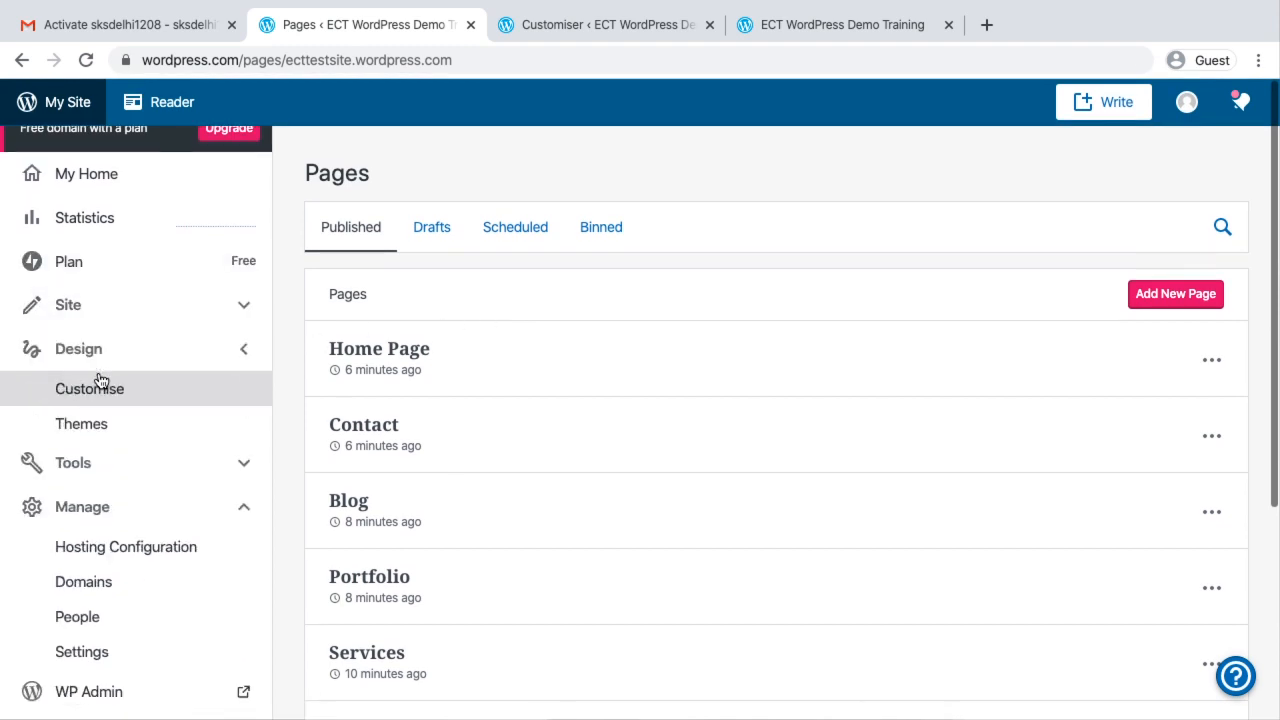
{"action": "left_click", "coordinate": [84, 400]}
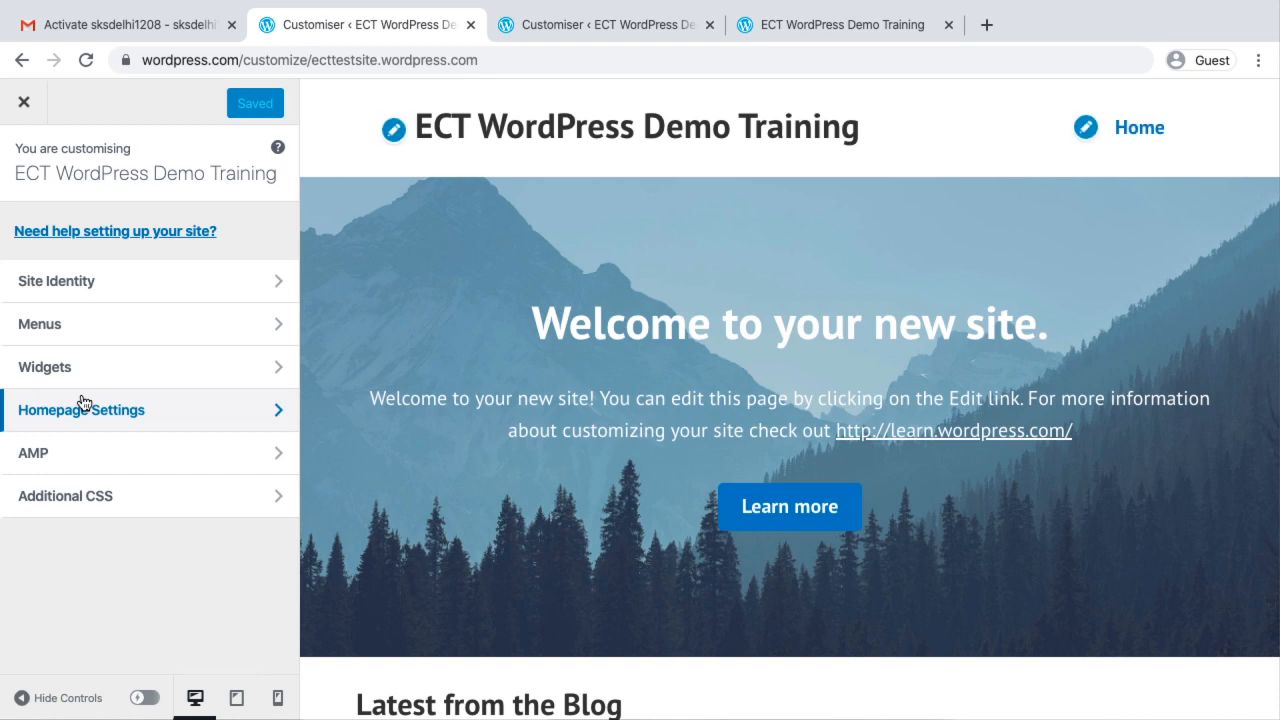
{"action": "left_click", "coordinate": [84, 327]}
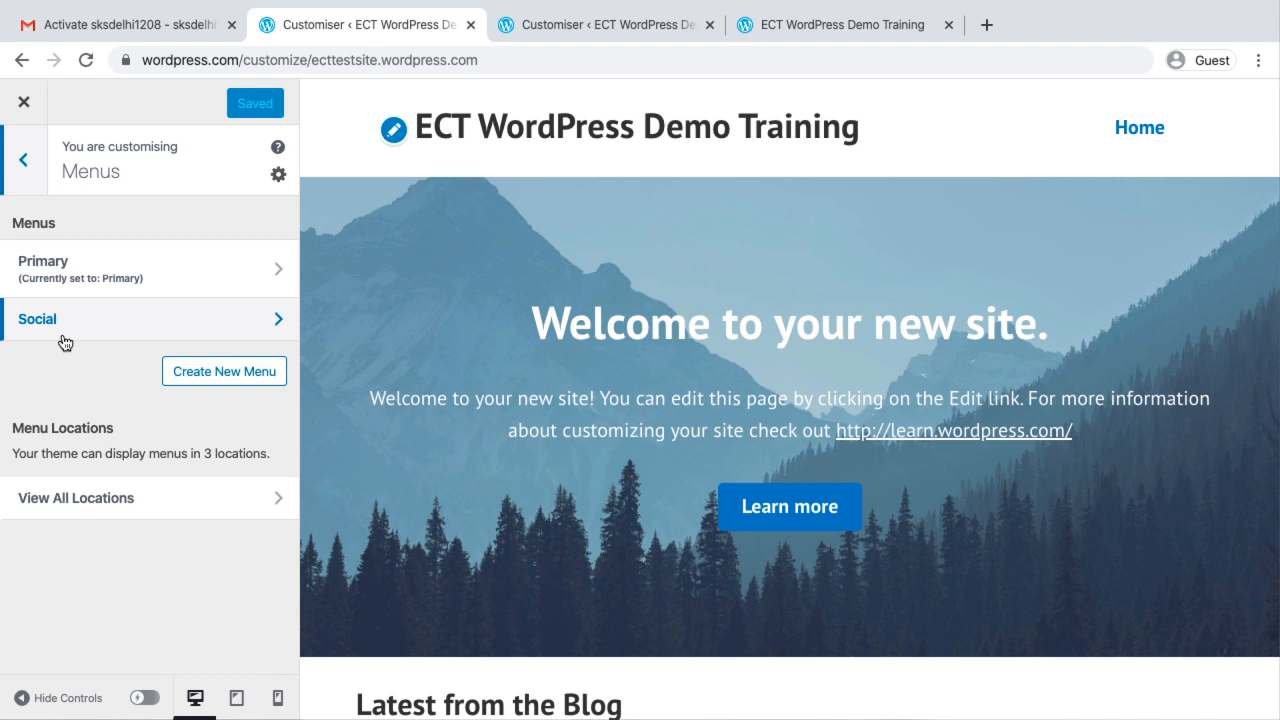
Start a new menu named "Top Main Menu" and assign it to the Primary location
{"action": "left_click", "coordinate": [219, 376]}
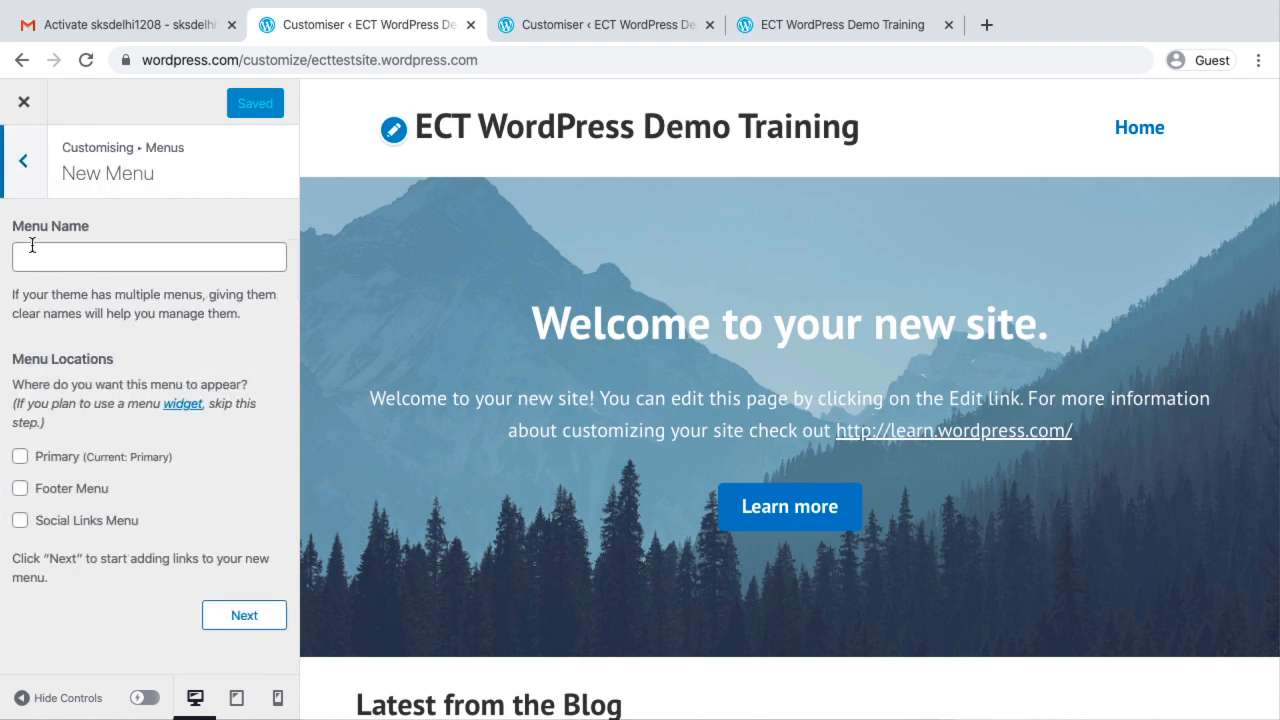
{"action": "left_click", "coordinate": [39, 256]}
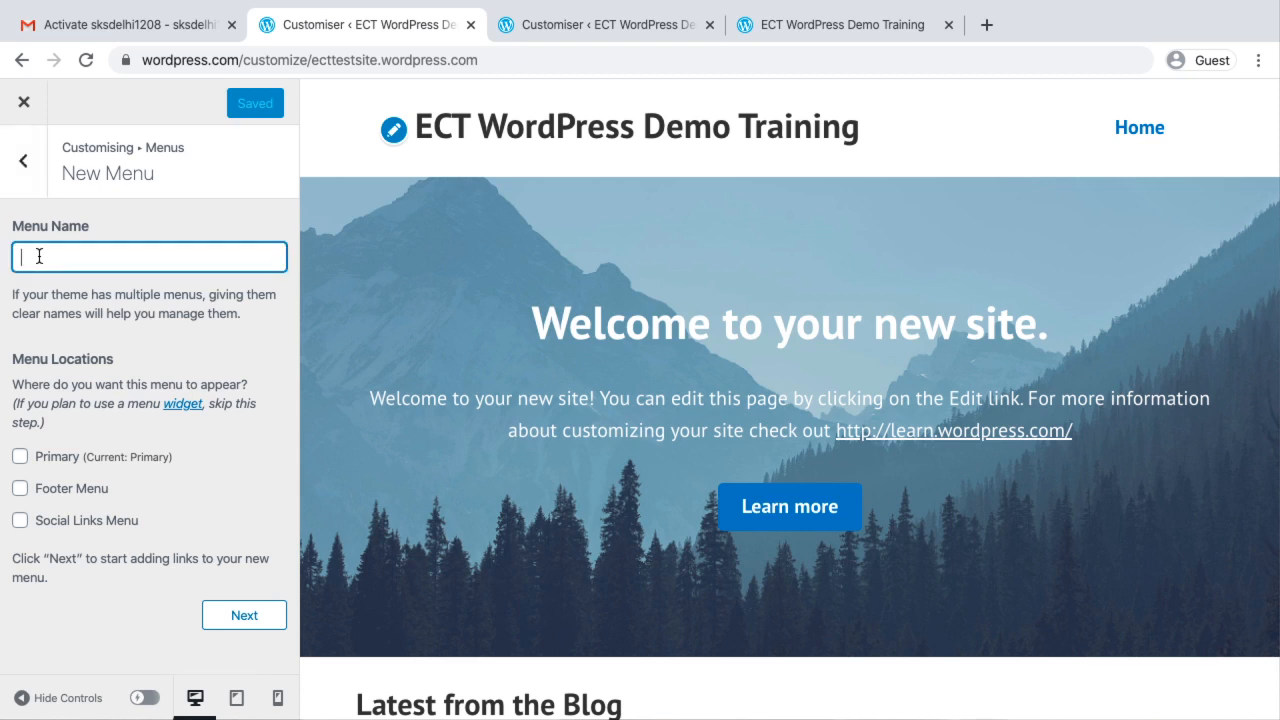
{"action": "type", "text": "Top Main Menu"}
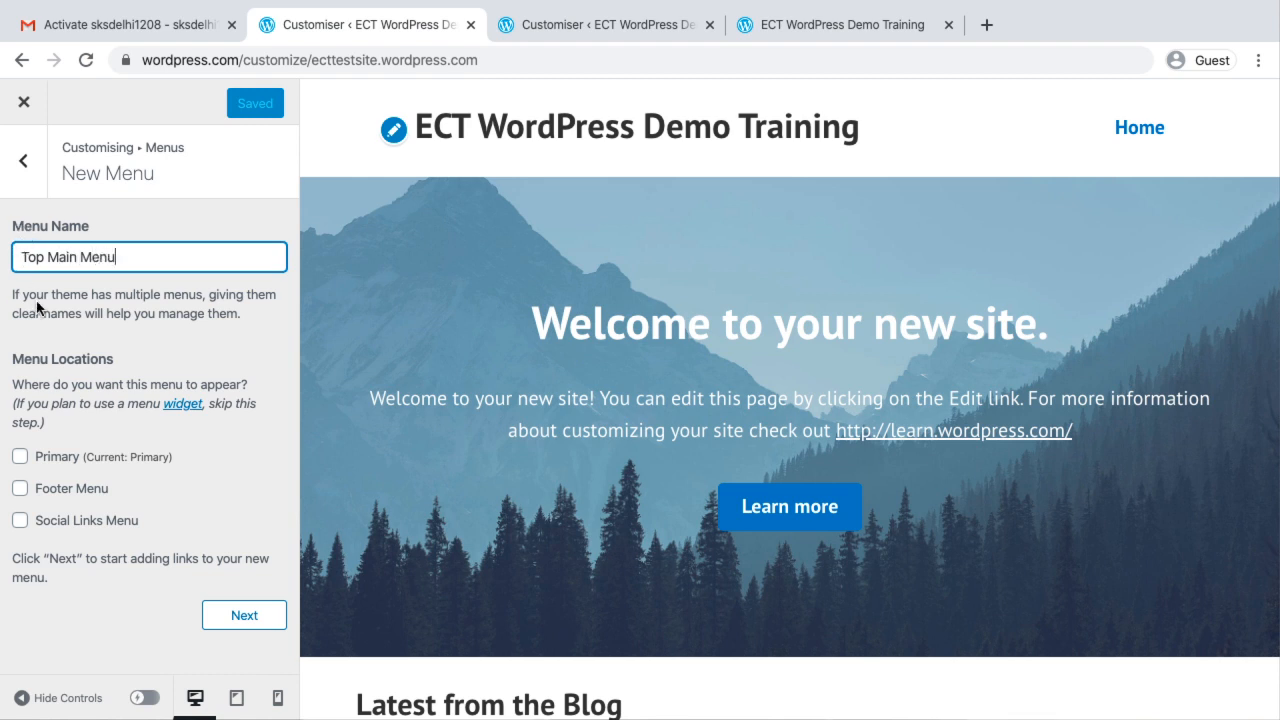
{"action": "left_click", "coordinate": [21, 458]}
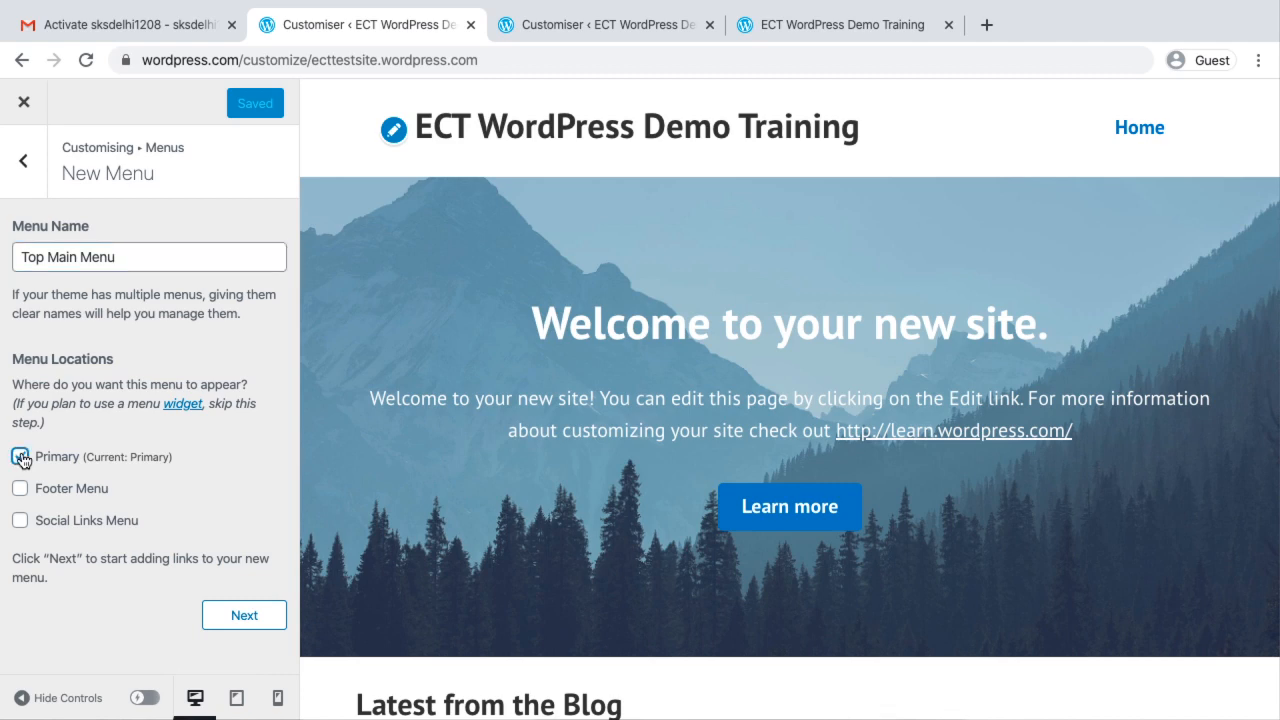
Switch to the ECT India and ECT blog sites and examine their header and footer menus as examples of menu locations
{"action": "key", "text": "ctrl+Left"}
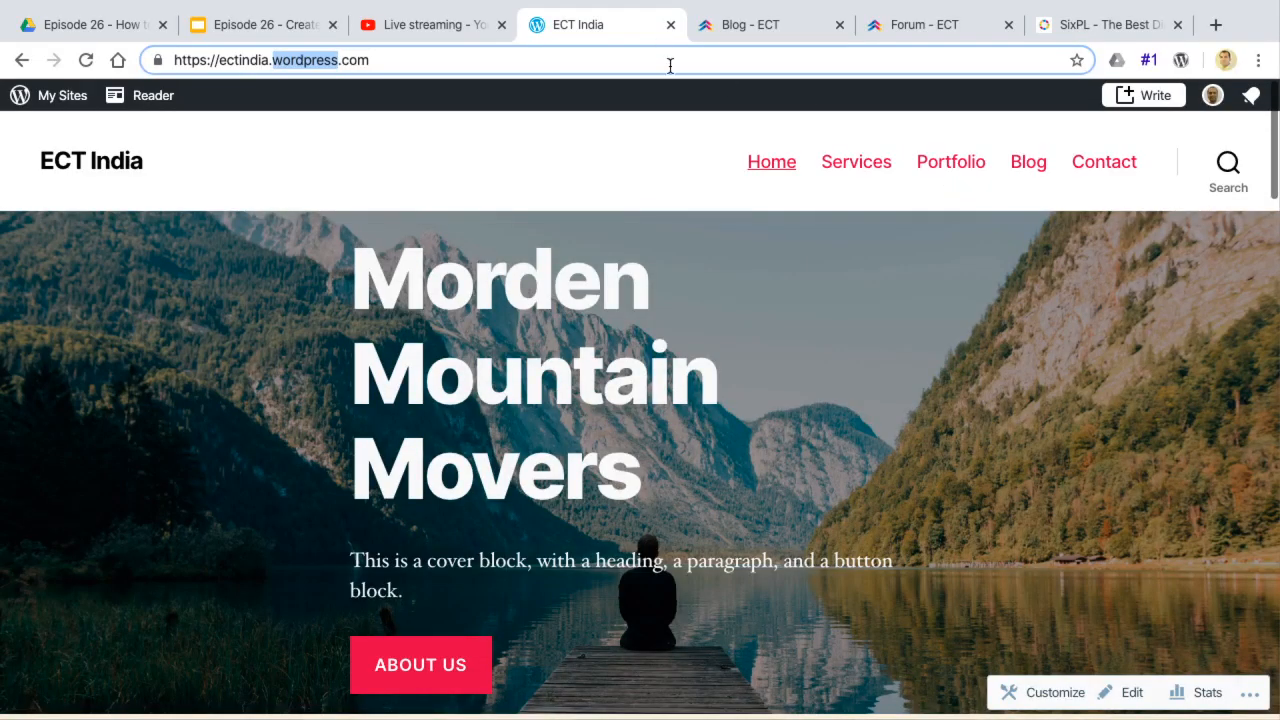
{"action": "left_click", "coordinate": [714, 28]}
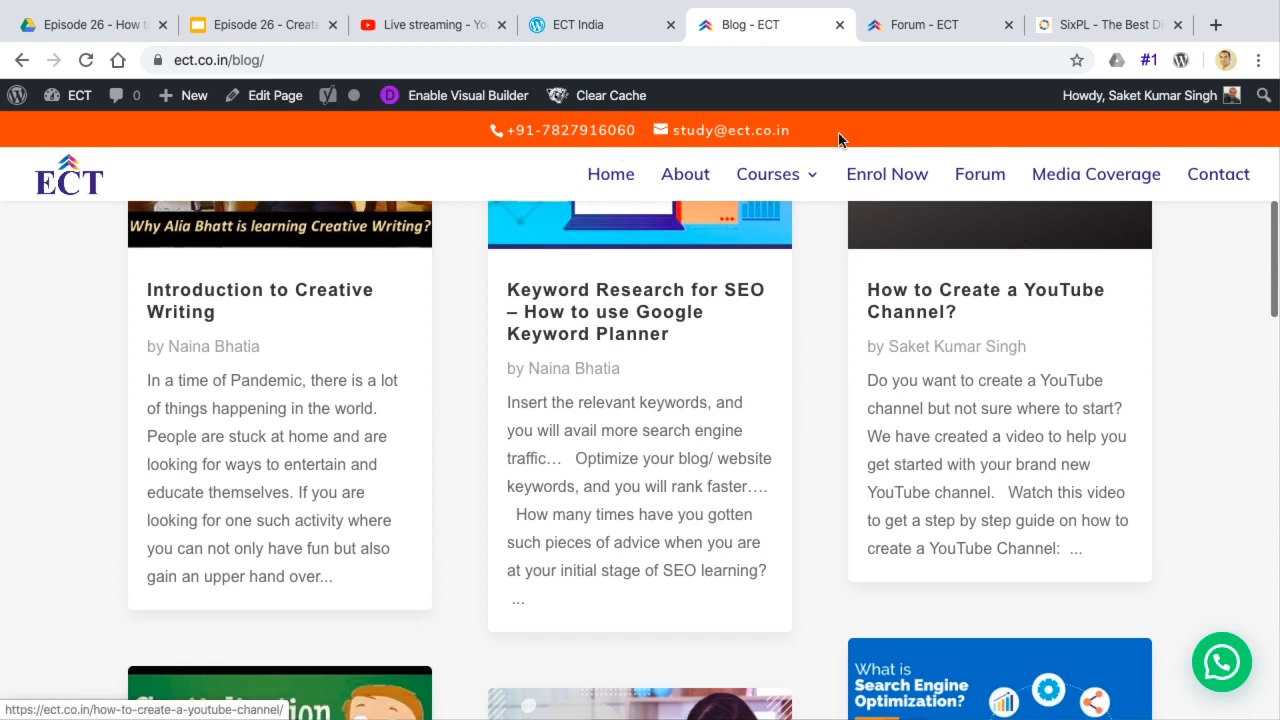
{"action": "scroll", "coordinate": [637, 535], "scroll_direction": "down", "scroll_amount": 20}
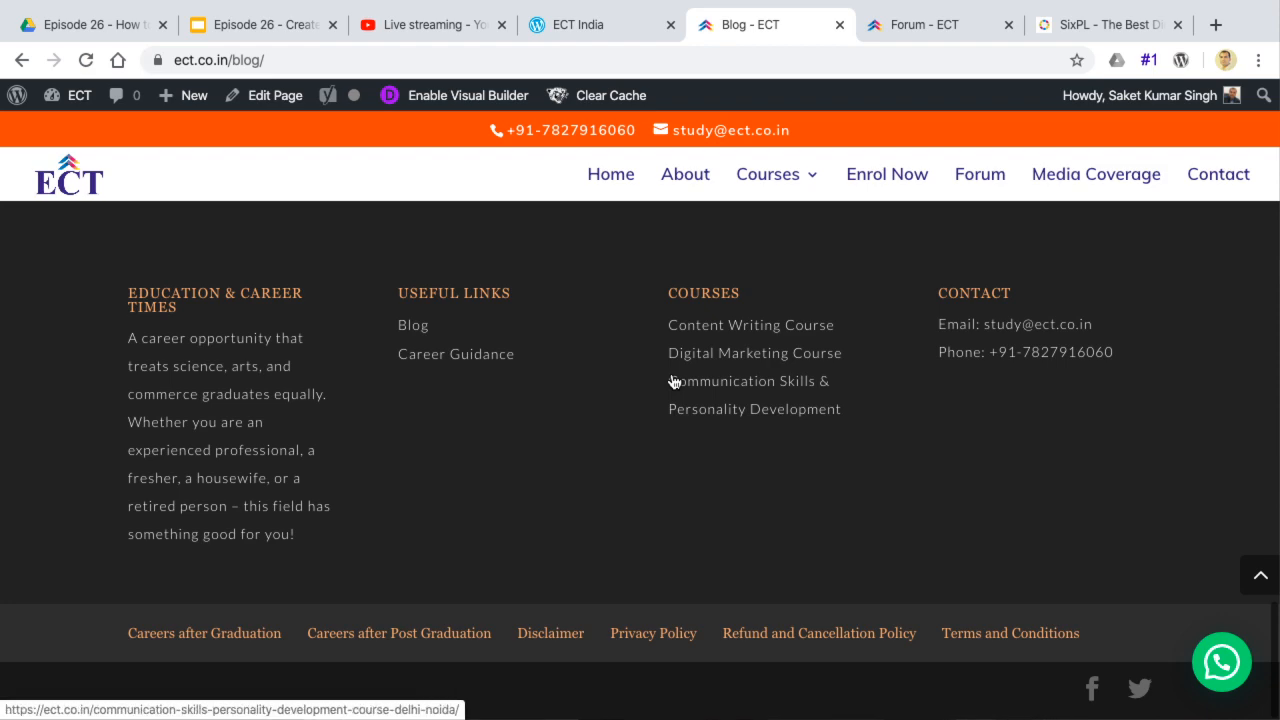
{"action": "scroll", "coordinate": [674, 381], "scroll_direction": "up", "scroll_amount": 20}
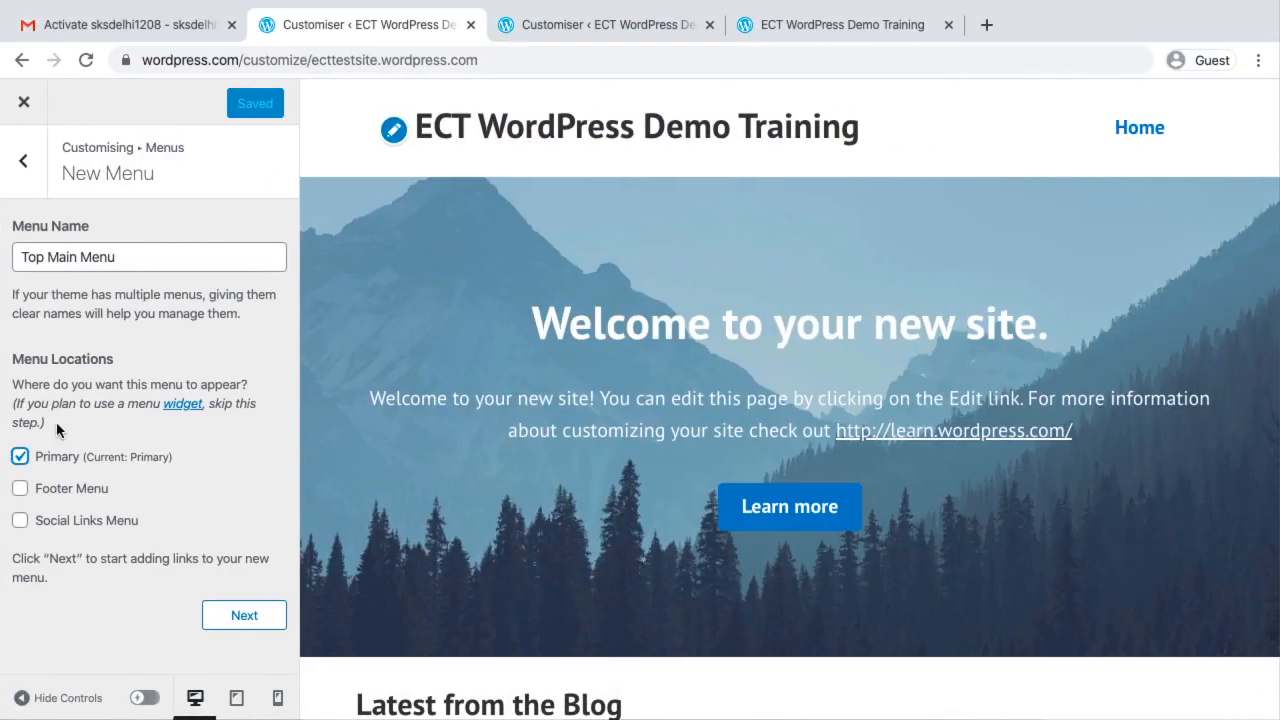
Return to the new menu's settings in the customiser and proceed to the stage for adding its links
{"action": "left_click", "coordinate": [121, 257]}
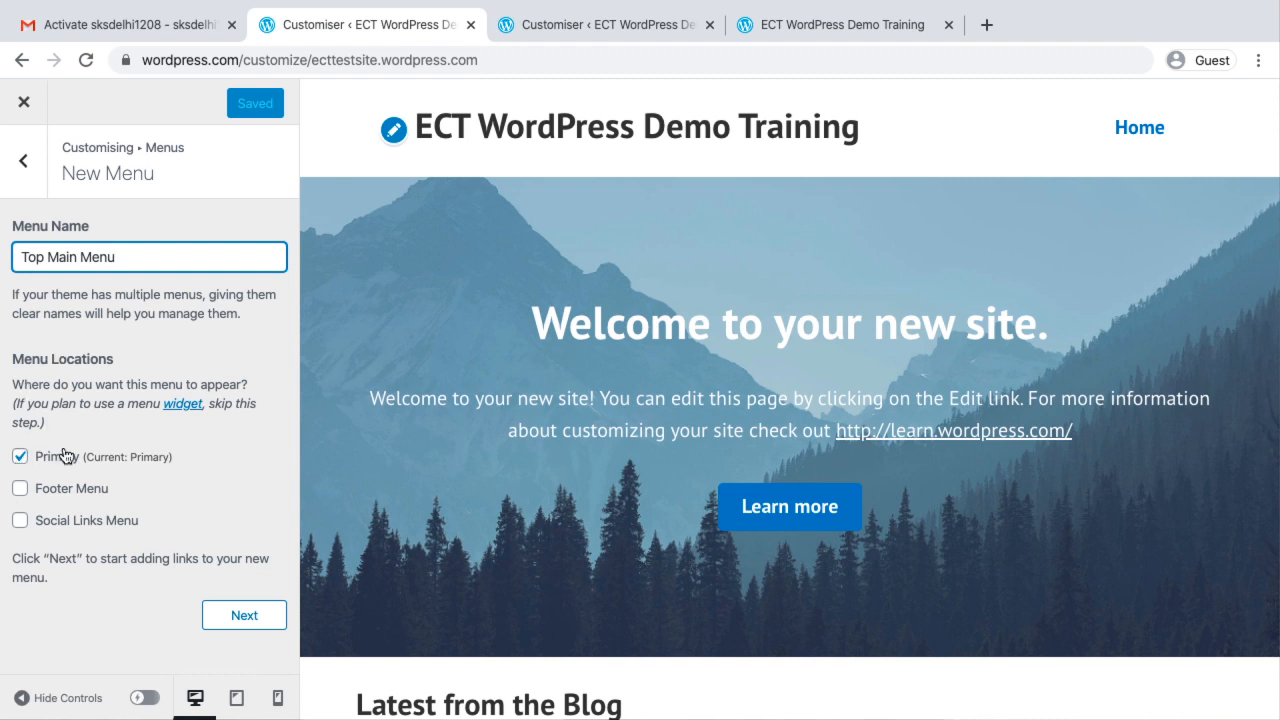
{"action": "left_click", "coordinate": [249, 618]}
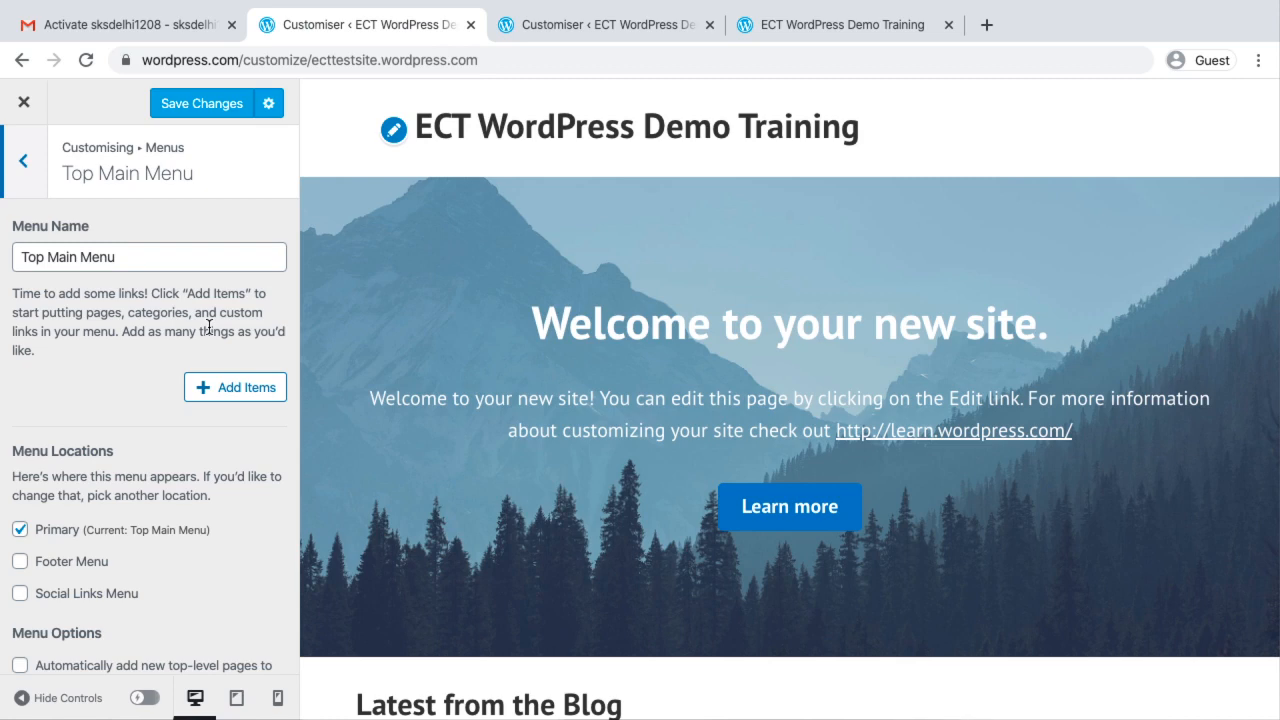
Add the existing Home Page, Contact, Blog and Portfolio pages as items of the Top Main Menu
{"action": "scroll", "coordinate": [208, 325], "scroll_direction": "down", "scroll_amount": 2}
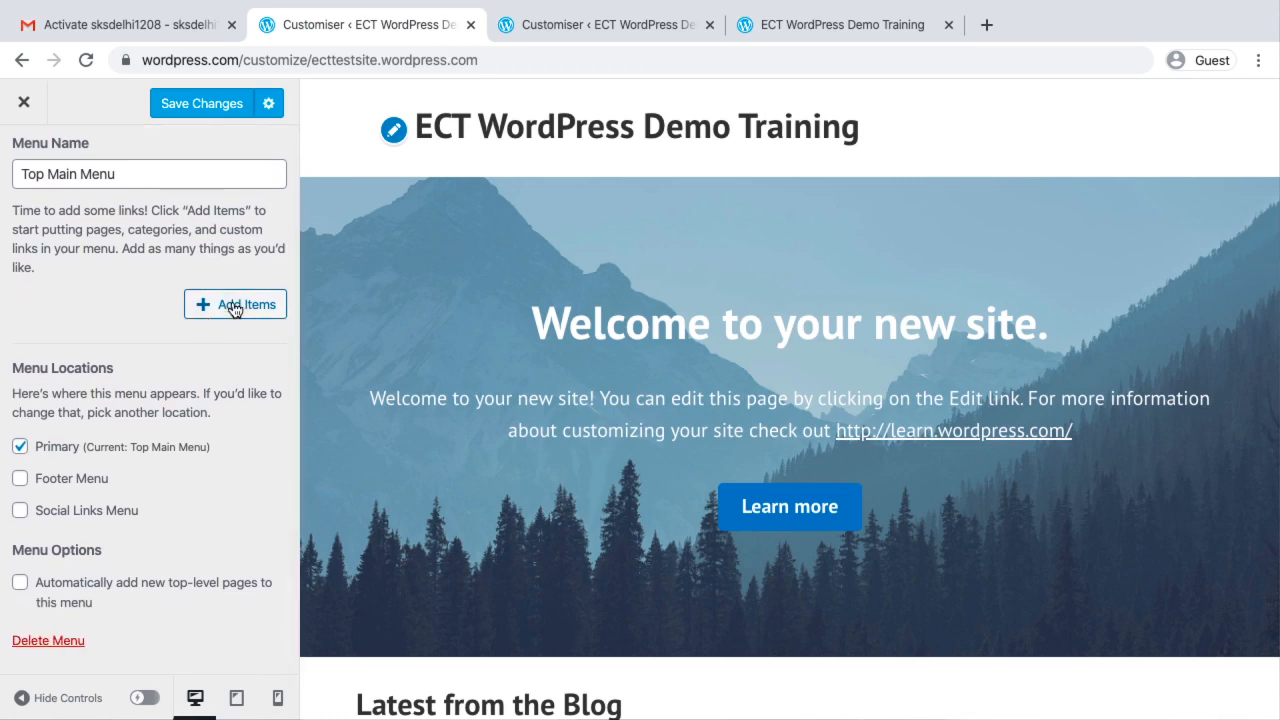
{"action": "left_click", "coordinate": [233, 305]}
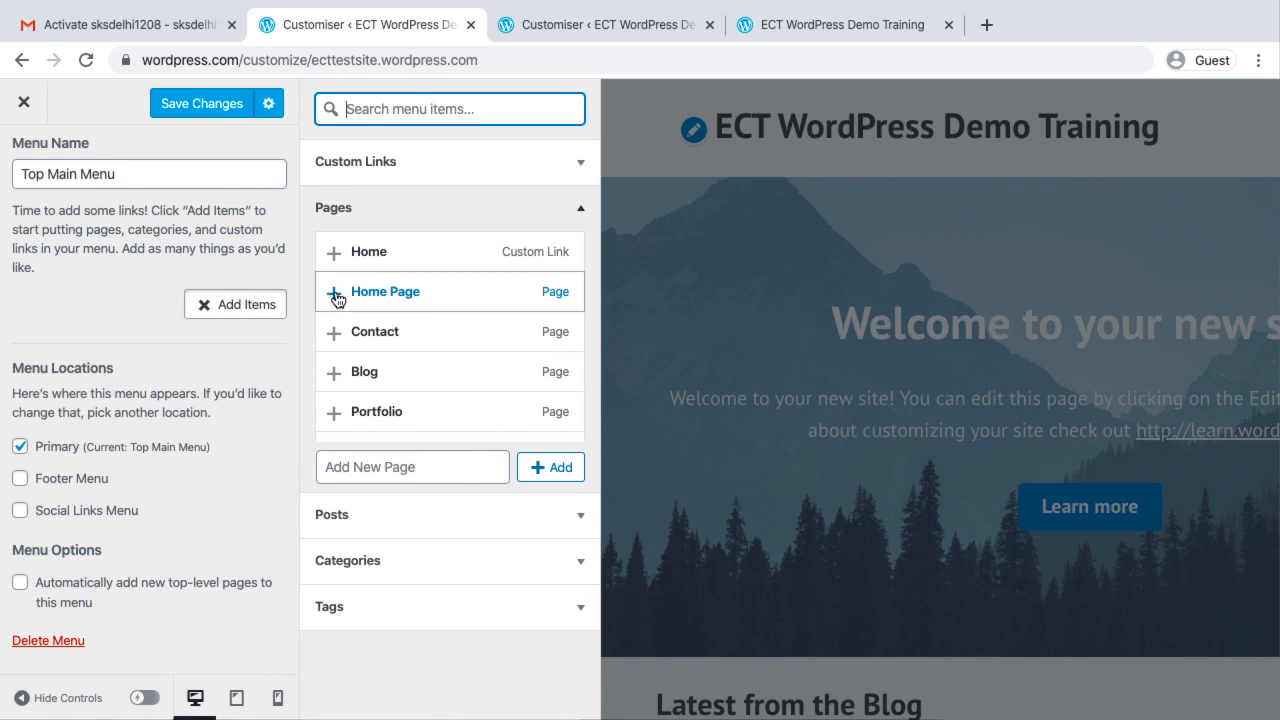
{"action": "left_click", "coordinate": [334, 293]}
{"action": "left_click", "coordinate": [334, 333]}
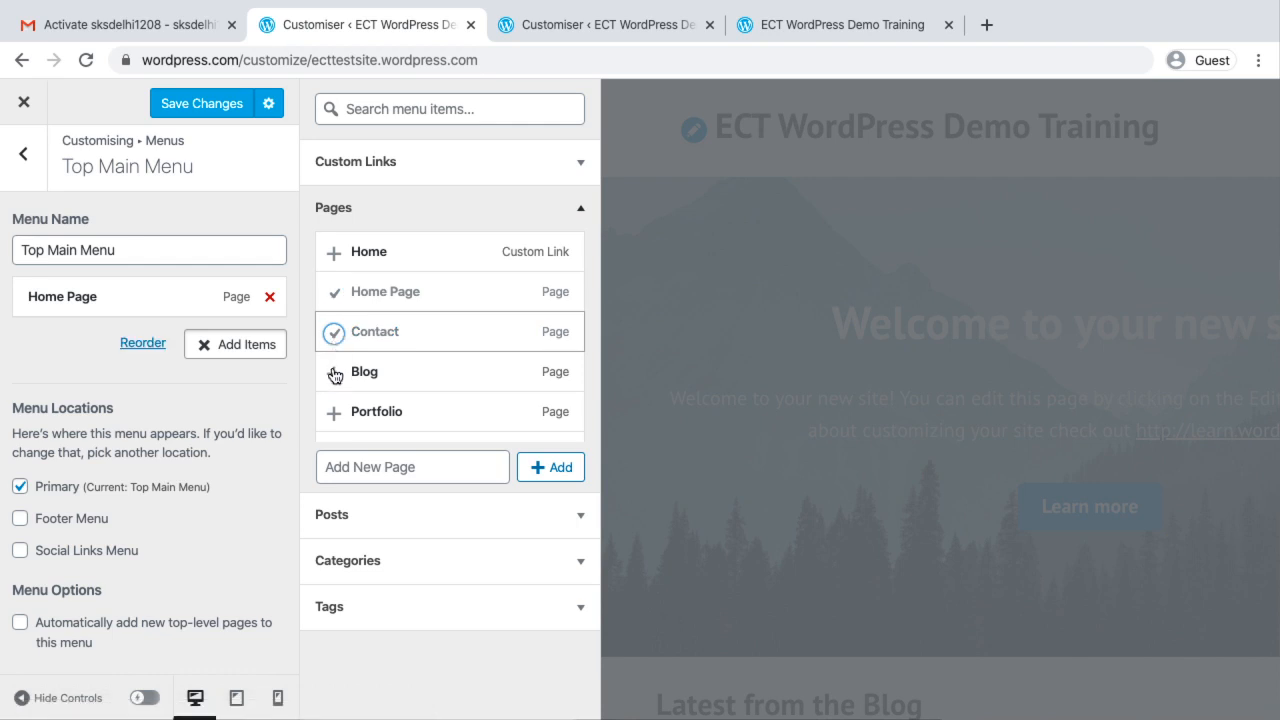
{"action": "left_click", "coordinate": [333, 372]}
{"action": "left_click", "coordinate": [334, 411]}
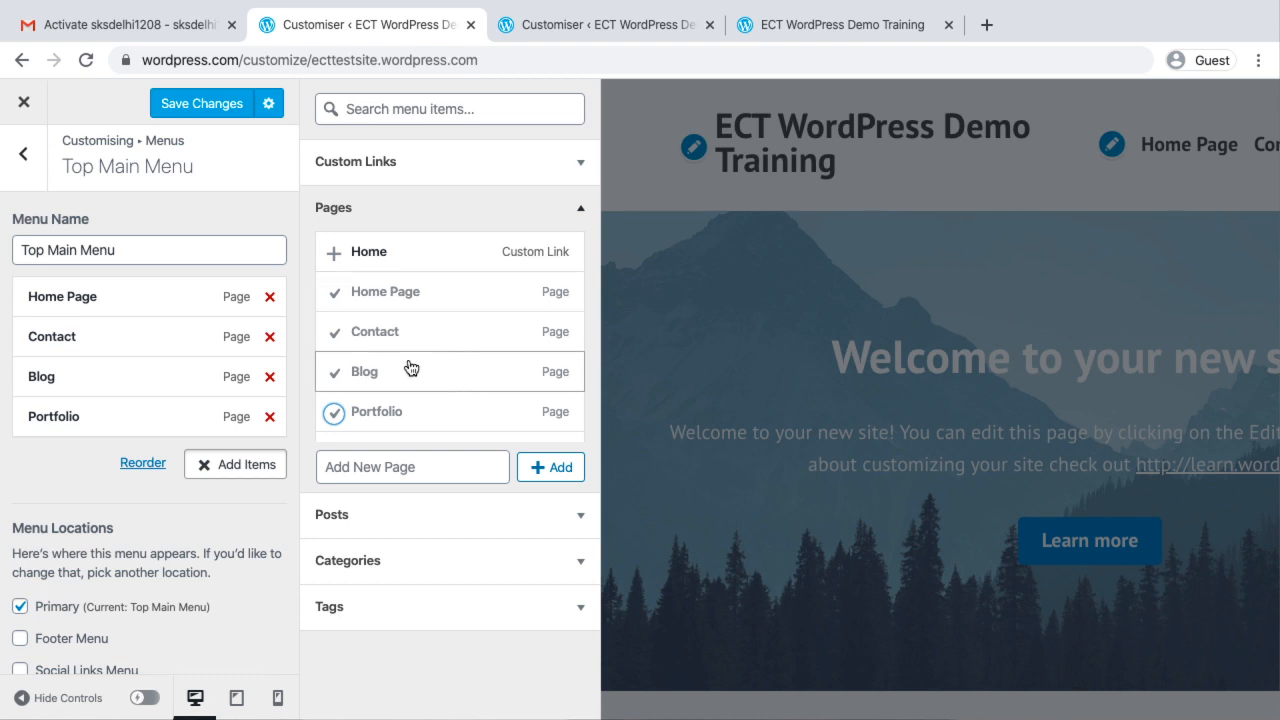
Create a new page named "Services" from the menu's item picker and place its menu entry directly below Home Page
{"action": "left_click", "coordinate": [407, 466]}
{"action": "type", "text": "S"}
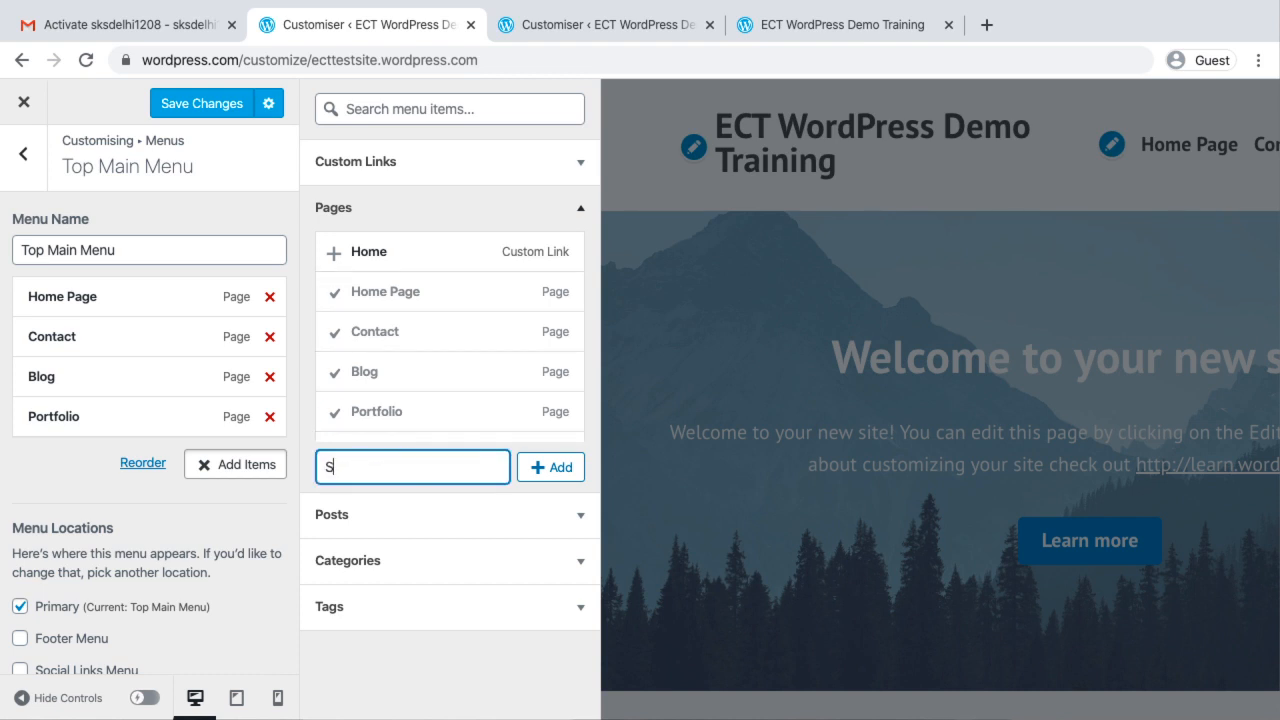
{"action": "type", "text": "ervices"}
{"action": "left_click", "coordinate": [562, 470]}
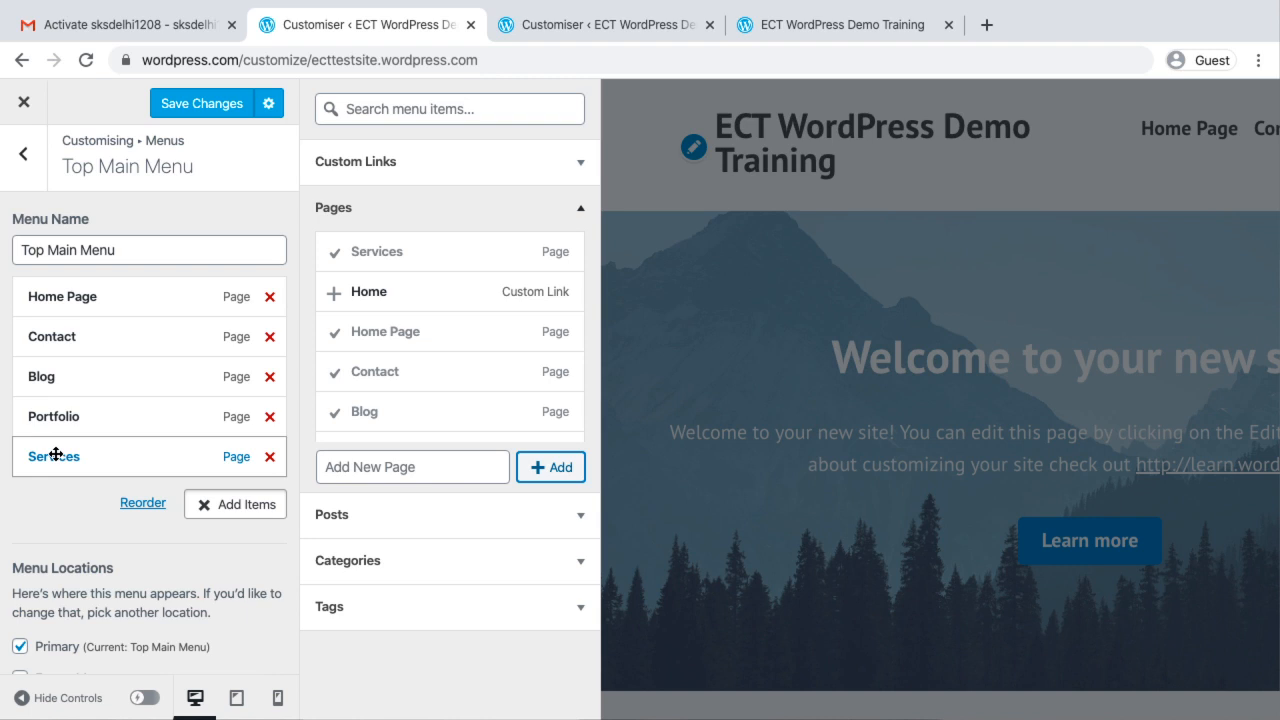
{"action": "left_click_drag", "start_coordinate": [56, 455], "coordinate": [64, 331]}
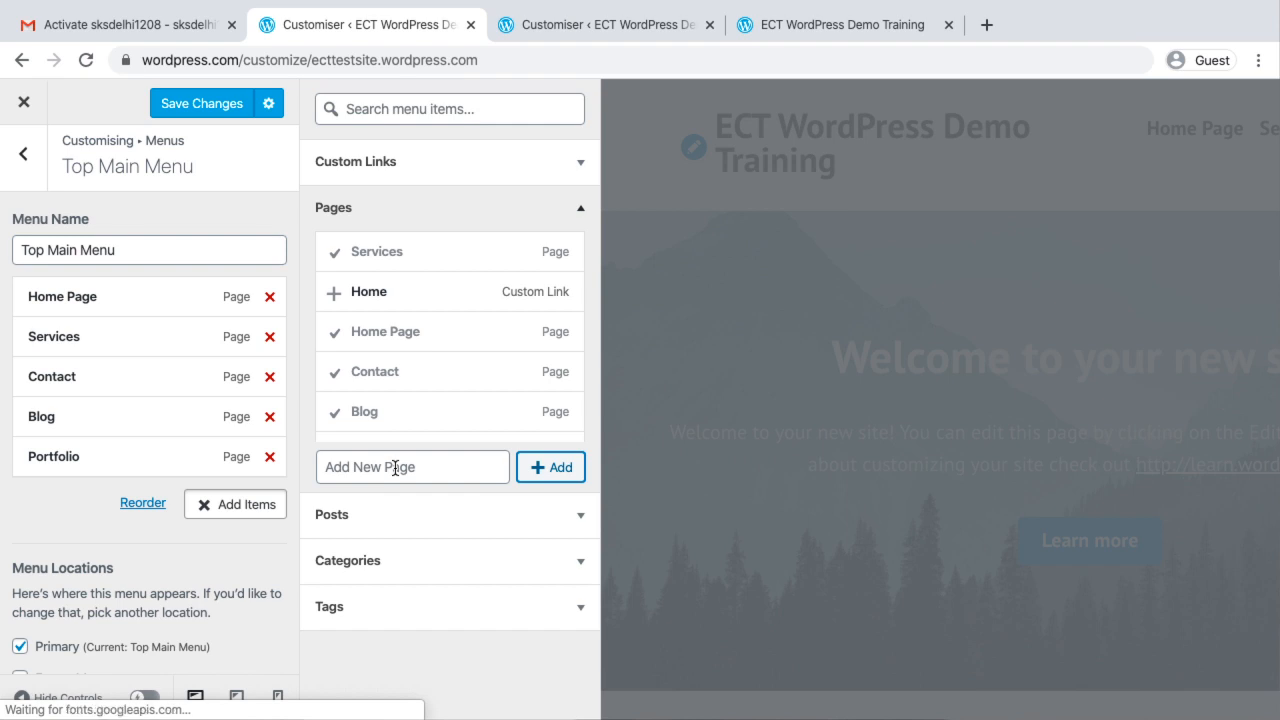
{"action": "left_click", "coordinate": [395, 467]}
{"action": "type", "text": "Abou"}
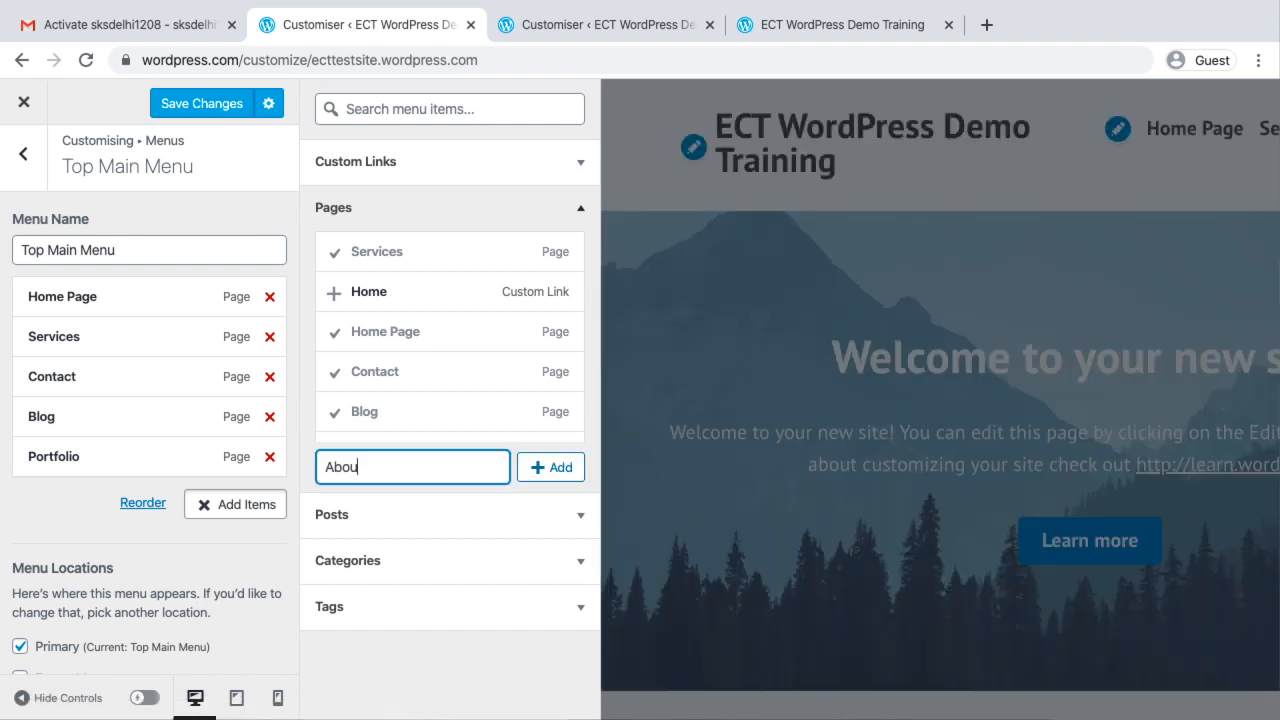
{"action": "type", "text": "t"}
Remove the newly created Services entry from the menu and add the existing About and Services pages instead
{"action": "scroll", "coordinate": [503, 308], "scroll_direction": "down", "scroll_amount": 3}
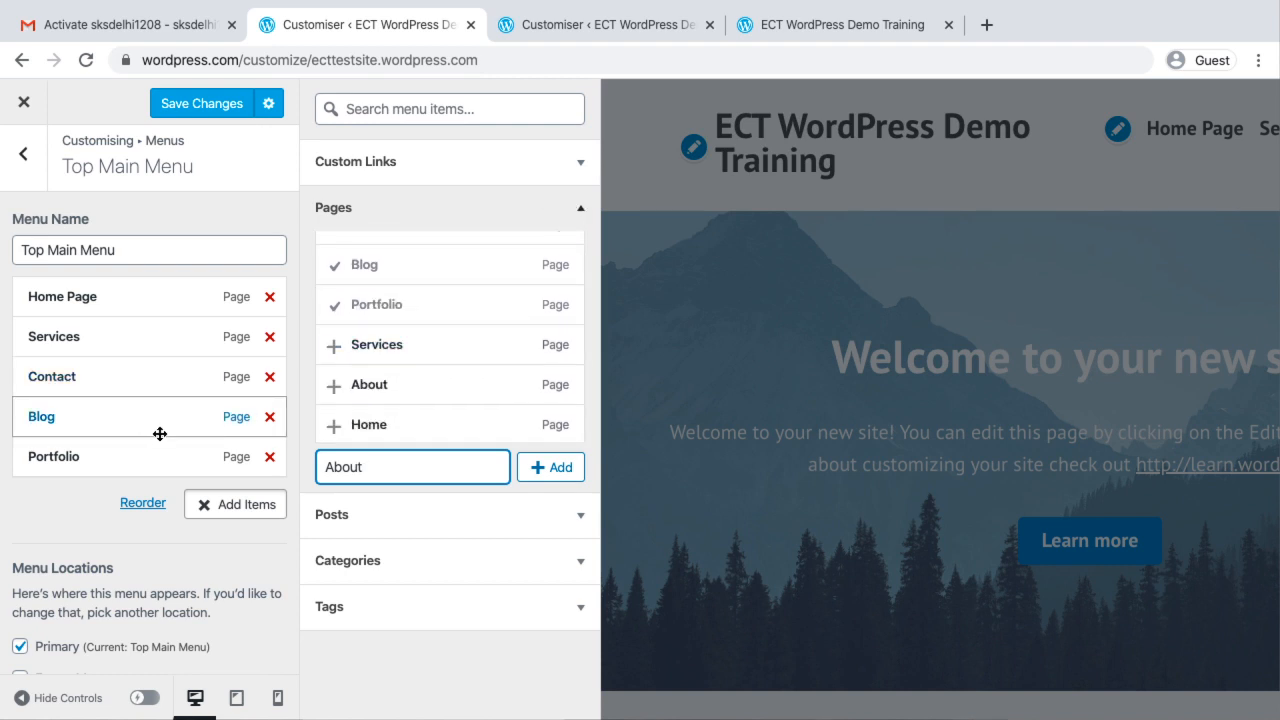
{"action": "left_click", "coordinate": [269, 336]}
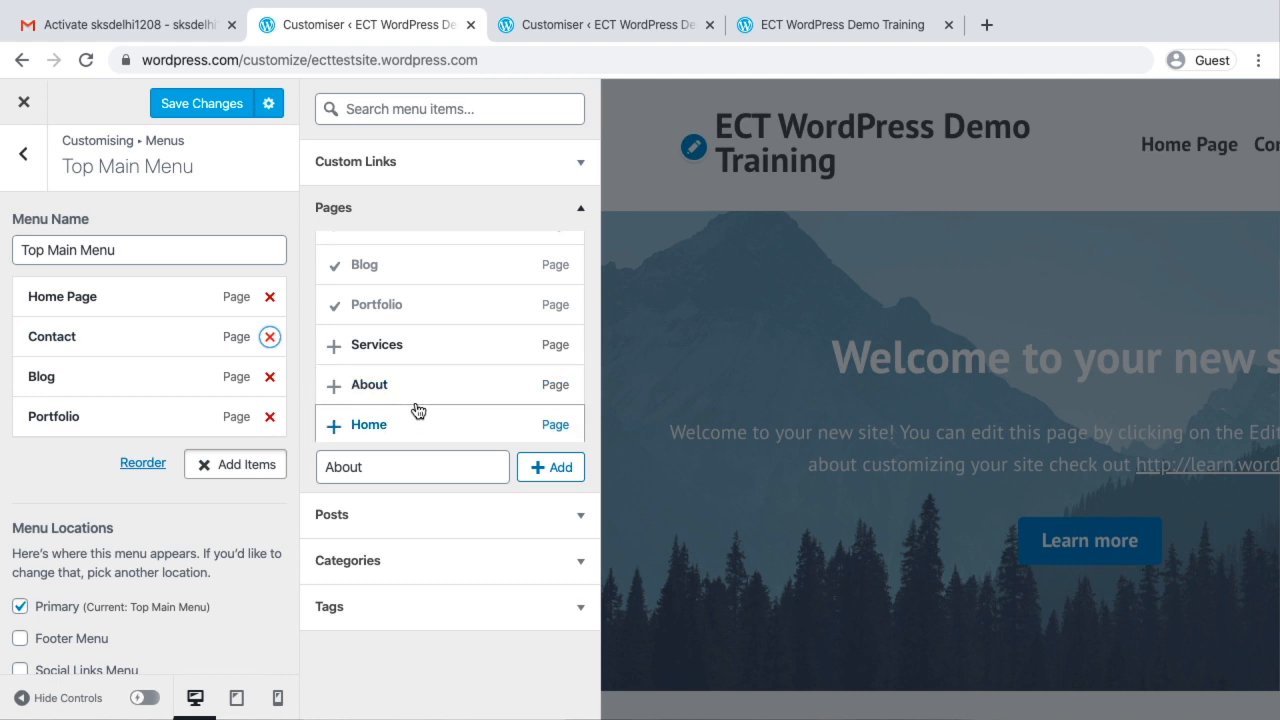
{"action": "scroll", "coordinate": [456, 392], "scroll_direction": "down", "scroll_amount": 1}
{"action": "left_click", "coordinate": [337, 373]}
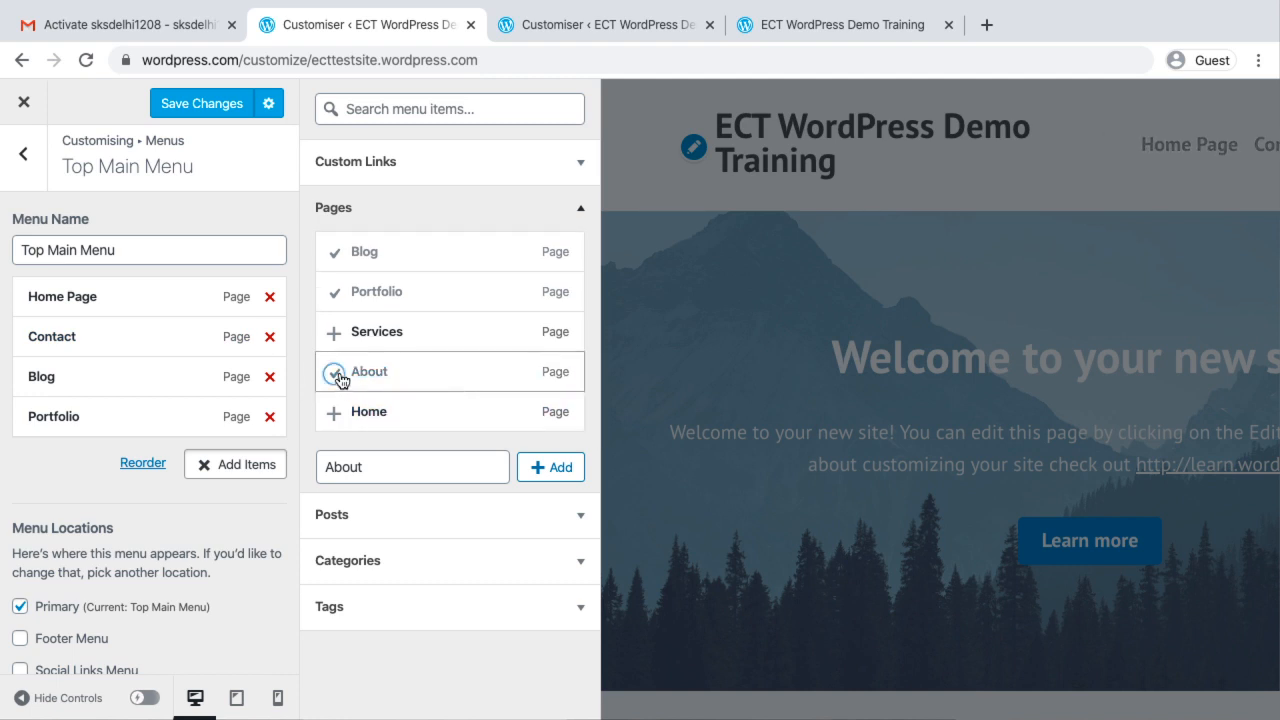
{"action": "left_click", "coordinate": [383, 333]}
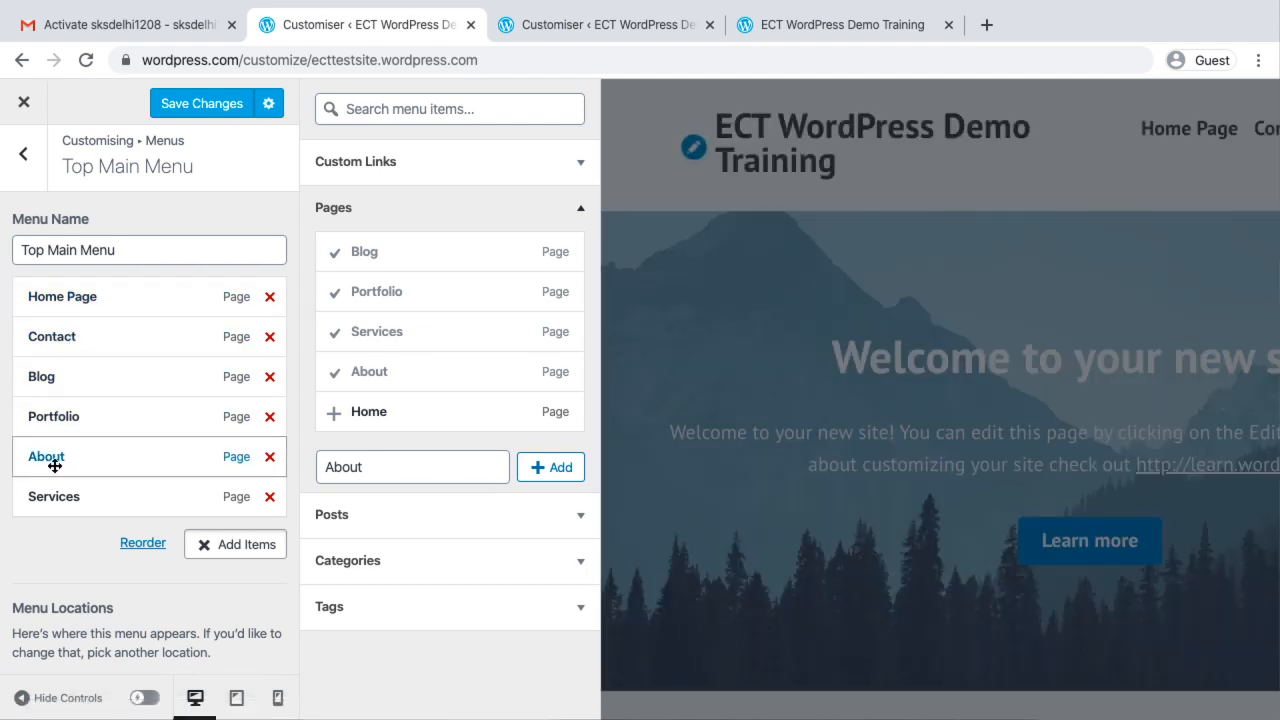
Reorder the menu as Home Page, About, Services, Portfolio, Blog, Contact and save the changes
{"action": "left_click_drag", "start_coordinate": [46, 462], "coordinate": [60, 340]}
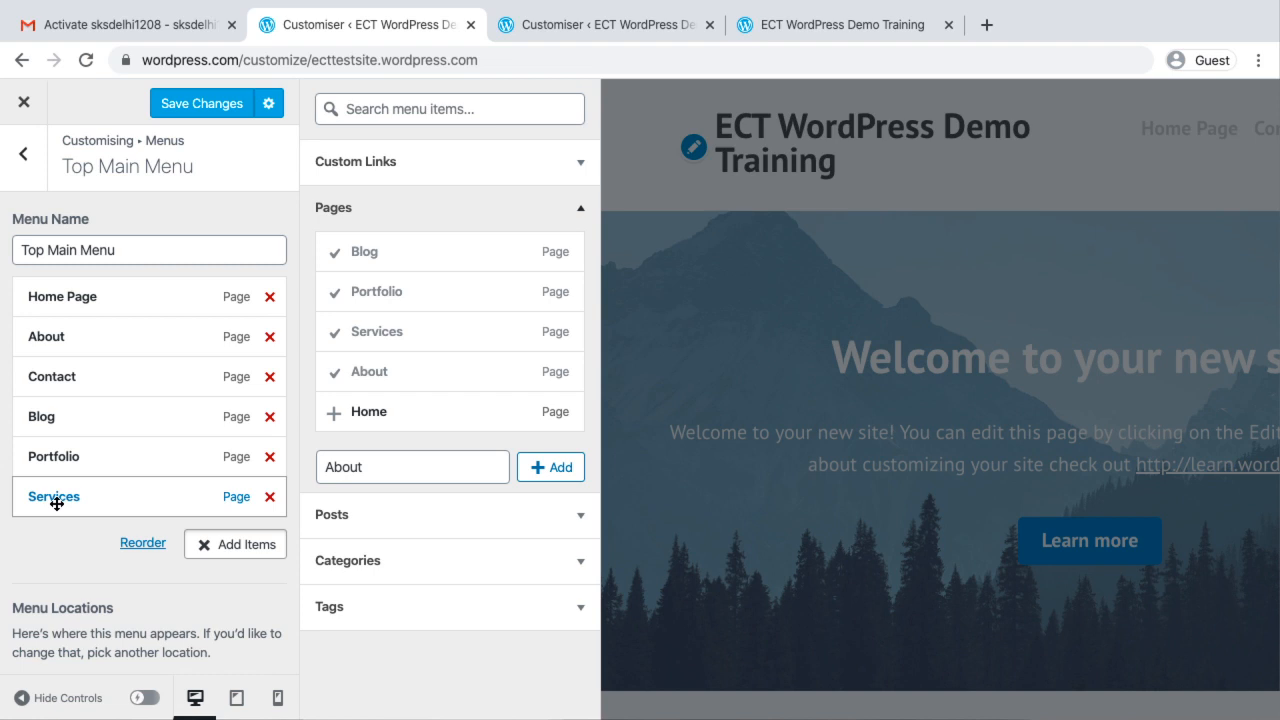
{"action": "left_click_drag", "start_coordinate": [57, 503], "coordinate": [55, 383]}
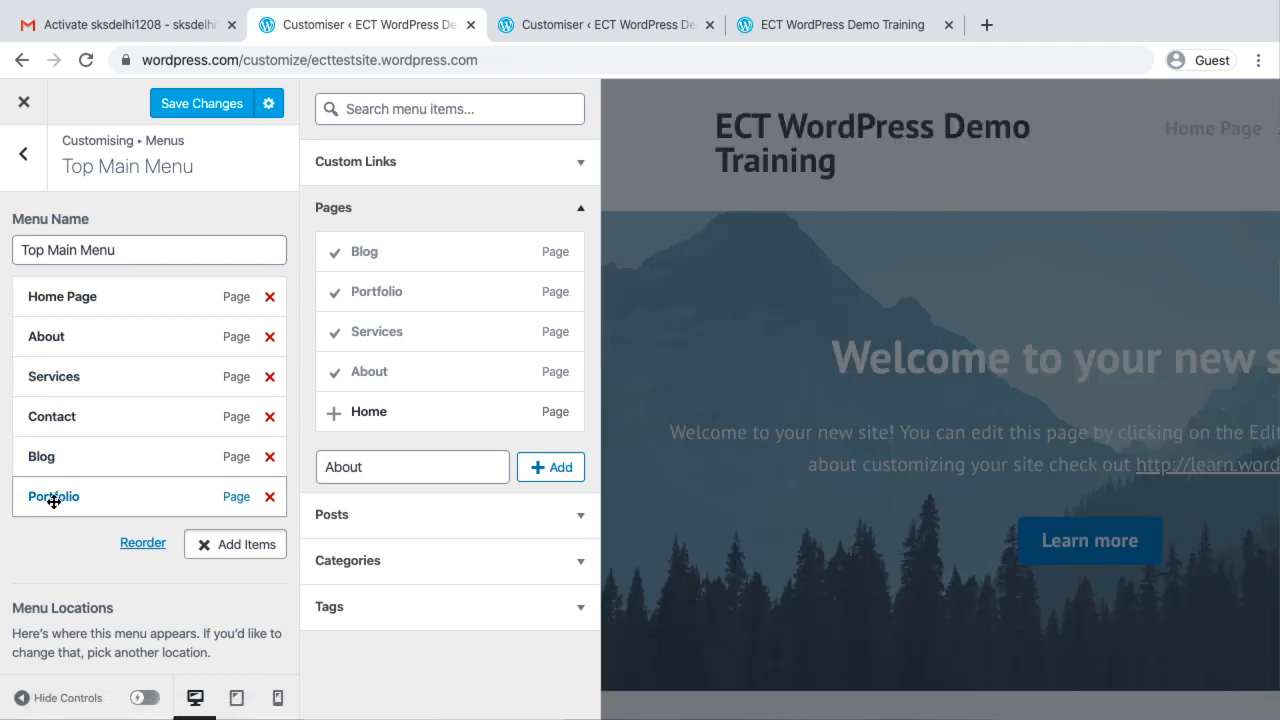
{"action": "left_click_drag", "start_coordinate": [54, 503], "coordinate": [52, 420]}
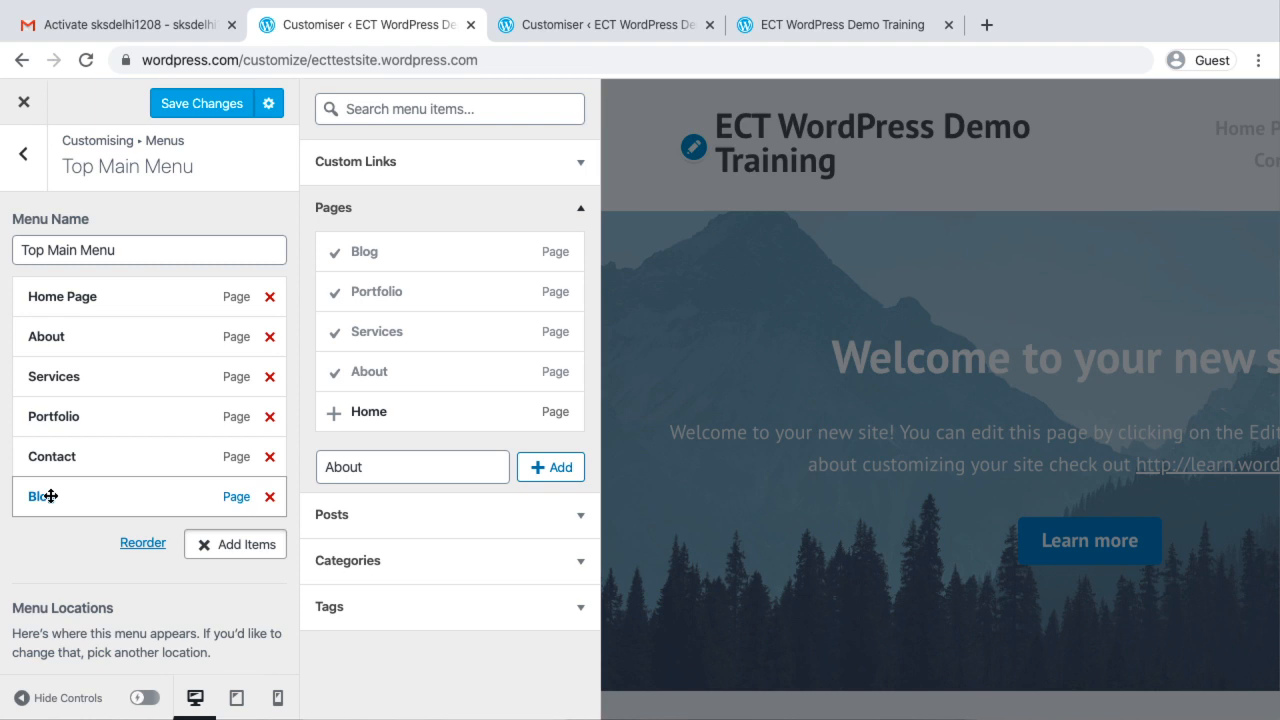
{"action": "left_click_drag", "start_coordinate": [50, 496], "coordinate": [50, 458]}
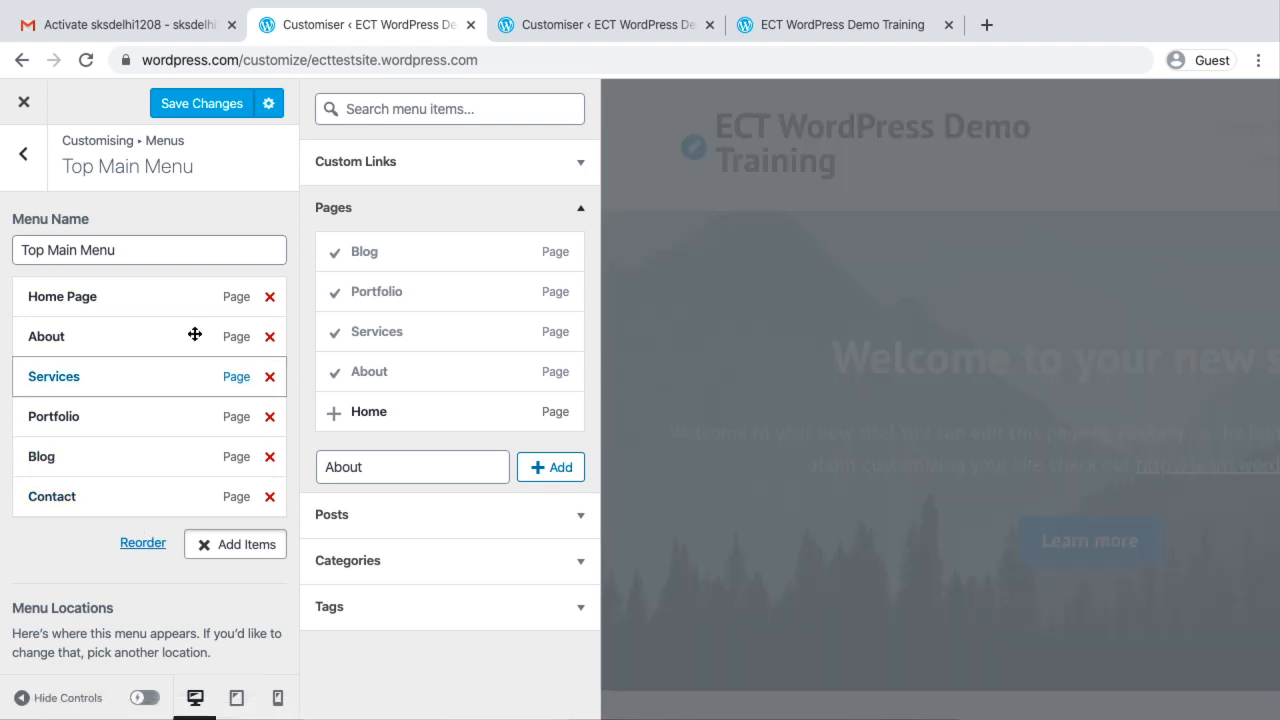
{"action": "left_click", "coordinate": [203, 106]}
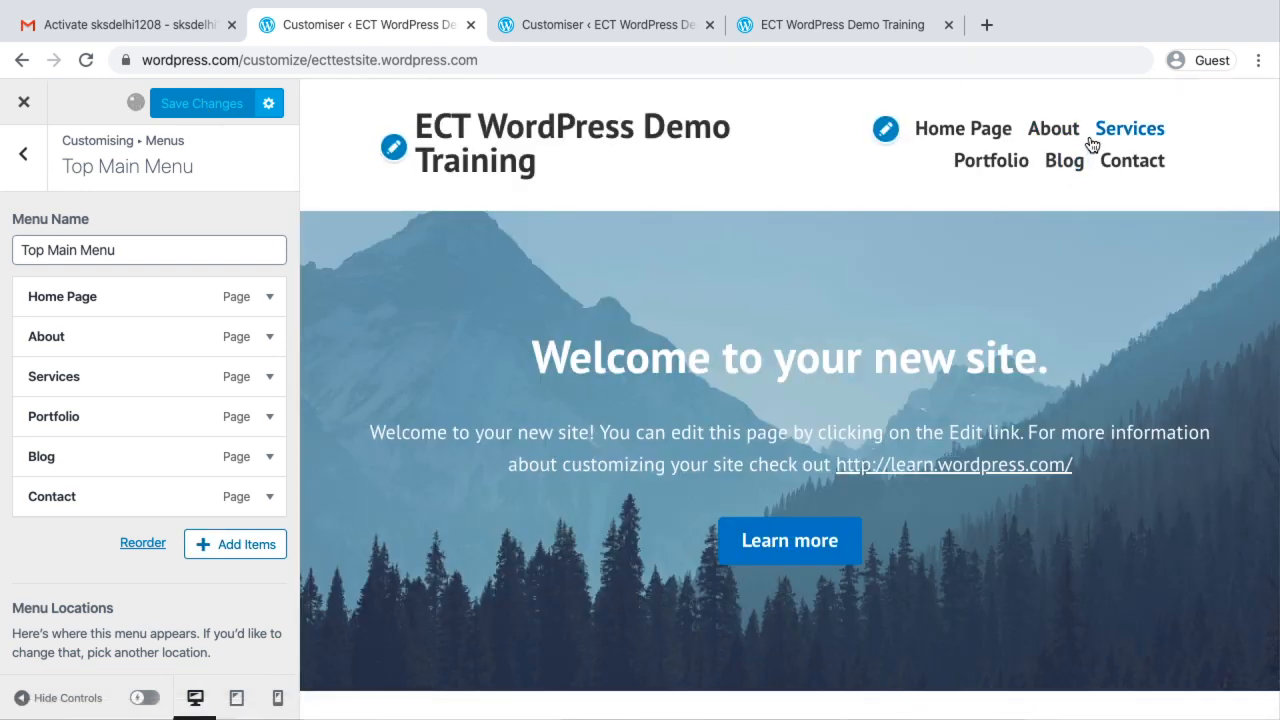
Reload the live site to check its header menu, and go back to the customiser's list of menus
{"action": "left_click", "coordinate": [819, 30]}
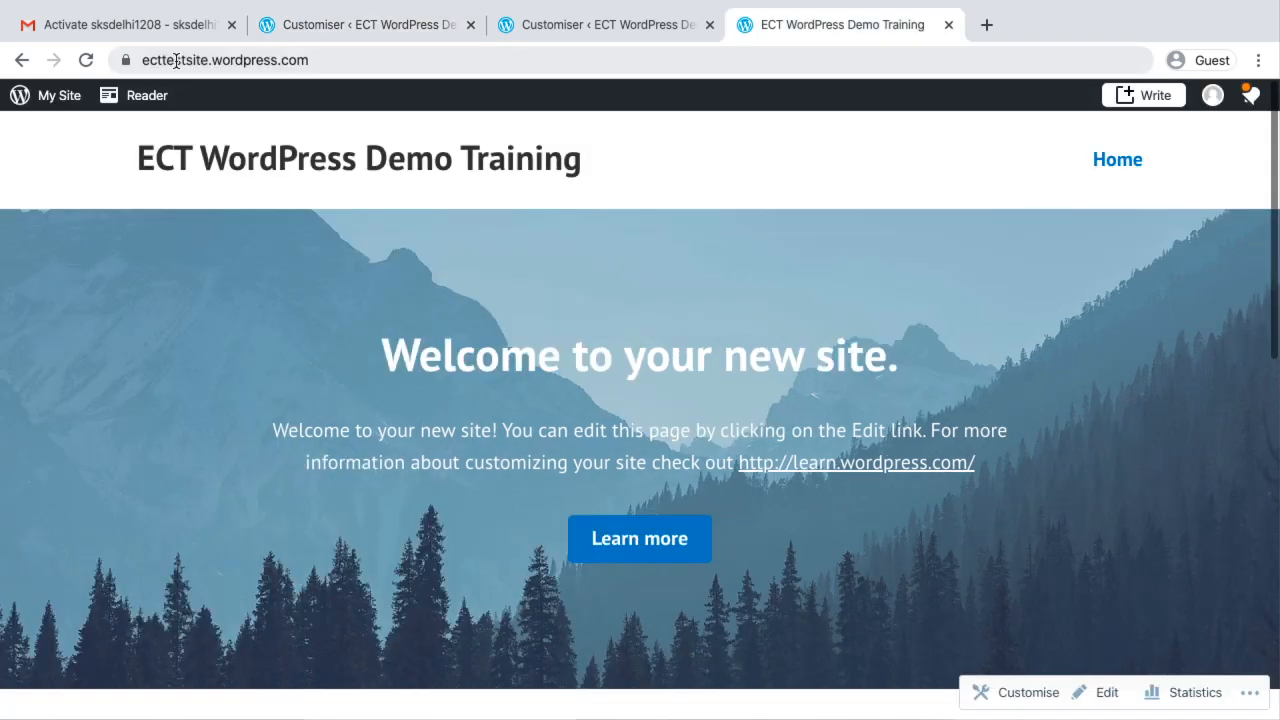
{"action": "left_click", "coordinate": [86, 60]}
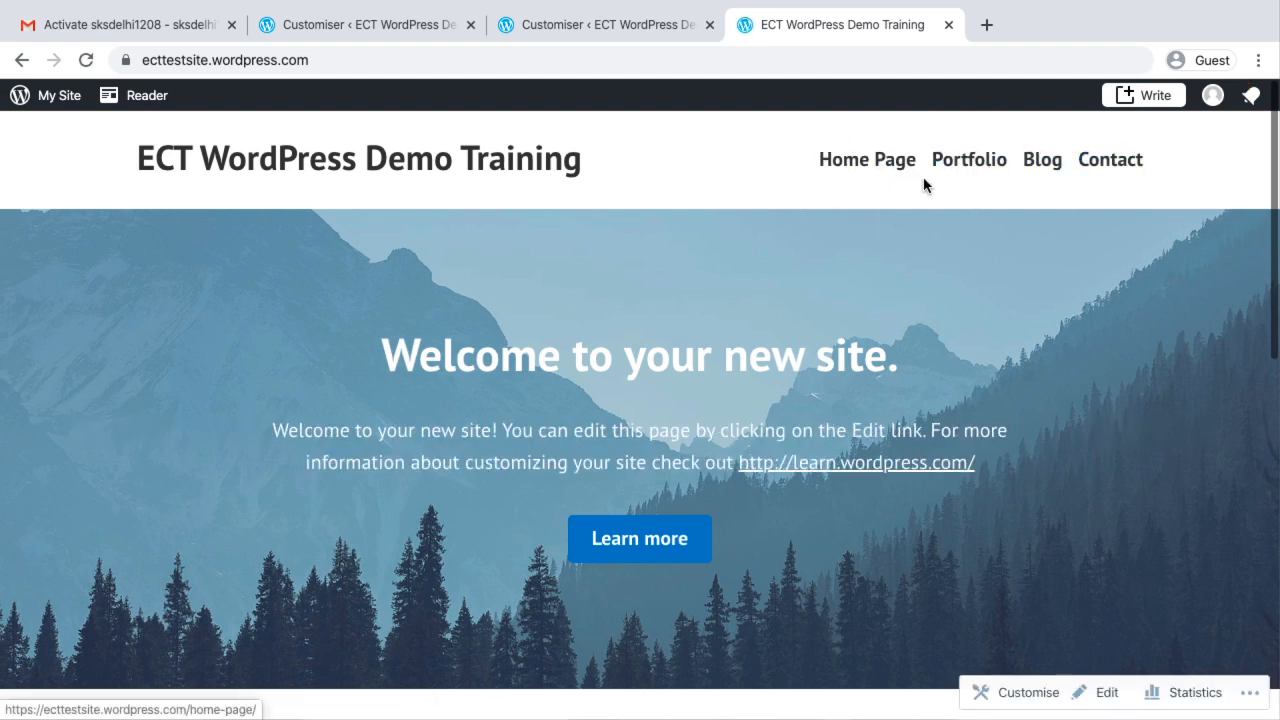
{"action": "left_click", "coordinate": [86, 62]}
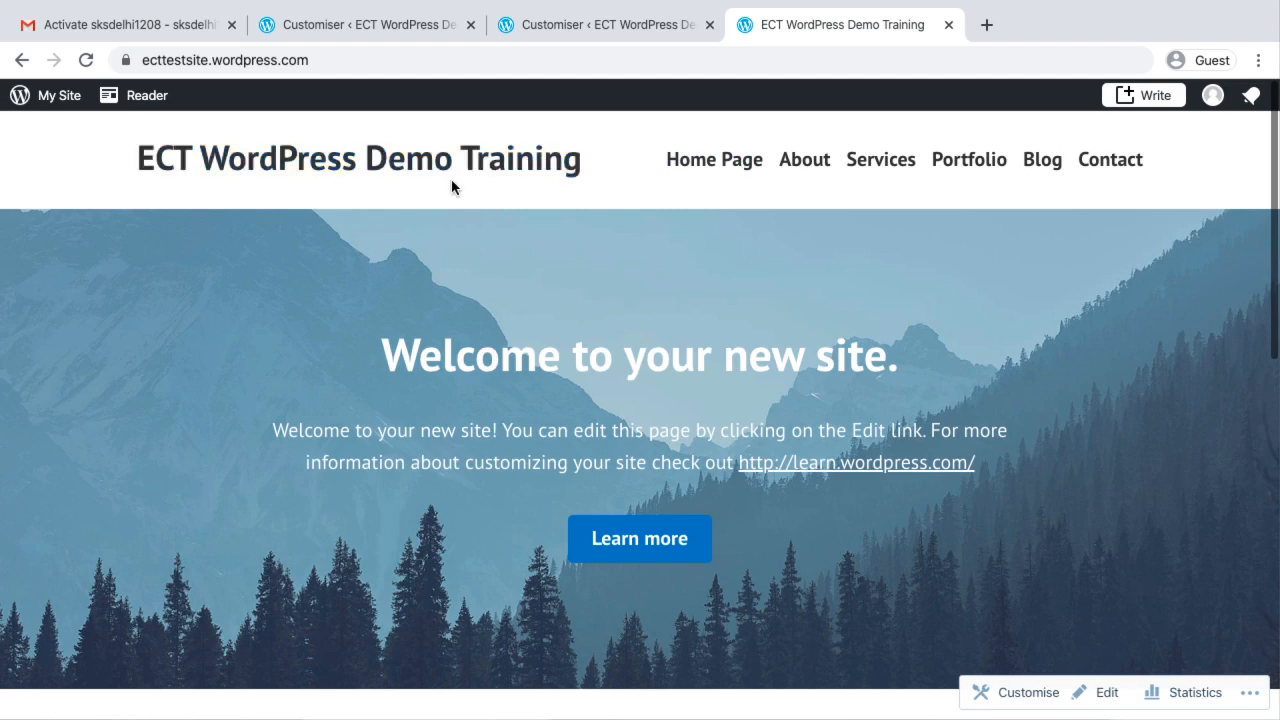
{"action": "left_click", "coordinate": [388, 28]}
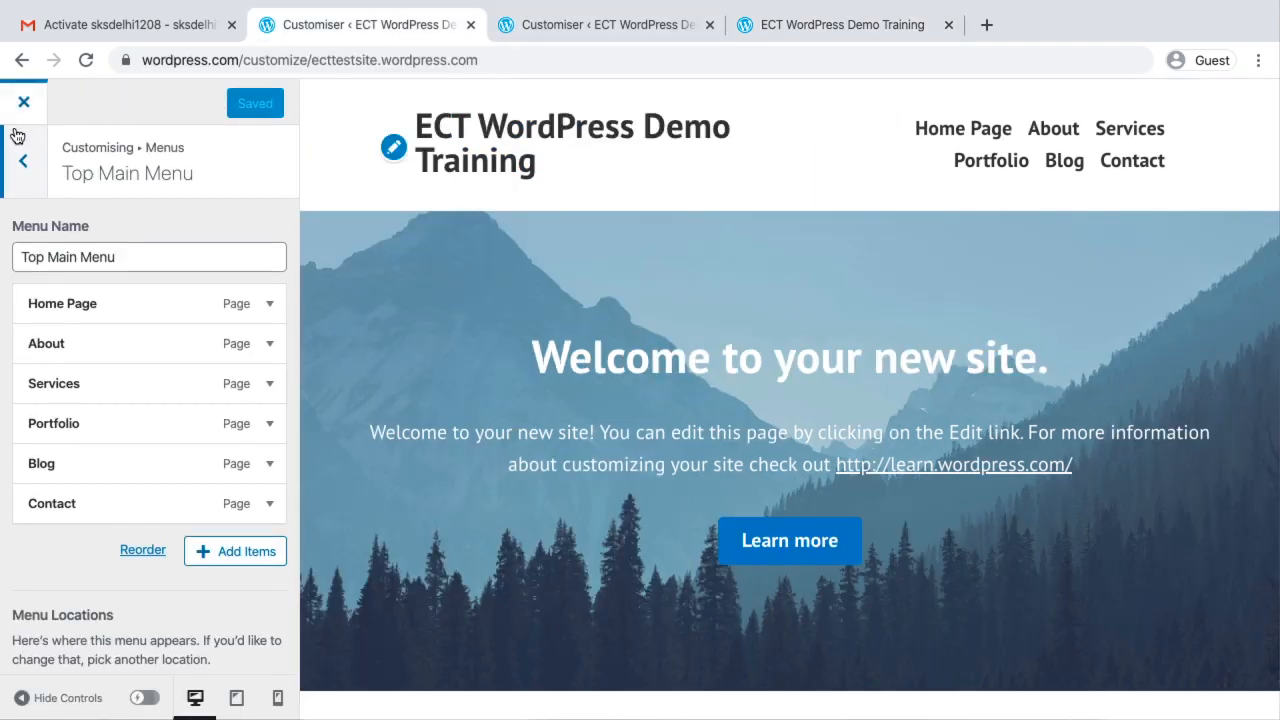
{"action": "left_click", "coordinate": [25, 163]}
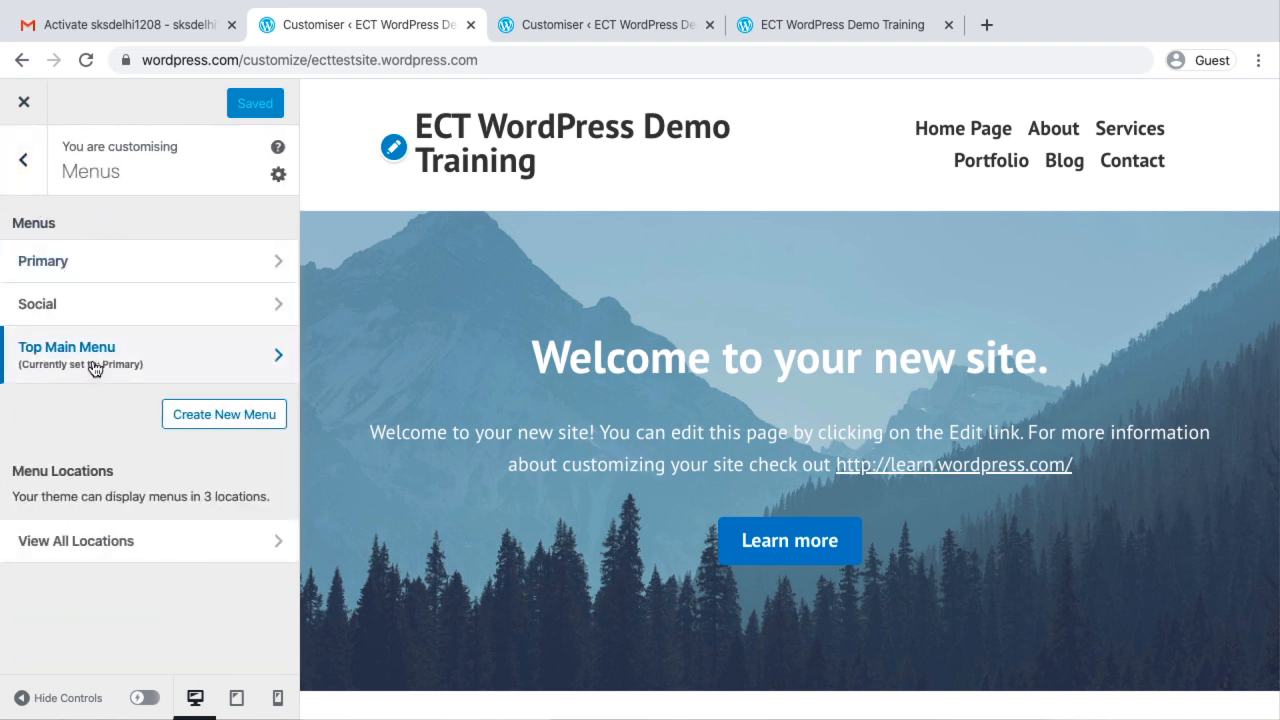
Review the live site's header menu and the "wordpress" part of its web address
{"action": "left_click", "coordinate": [785, 24]}
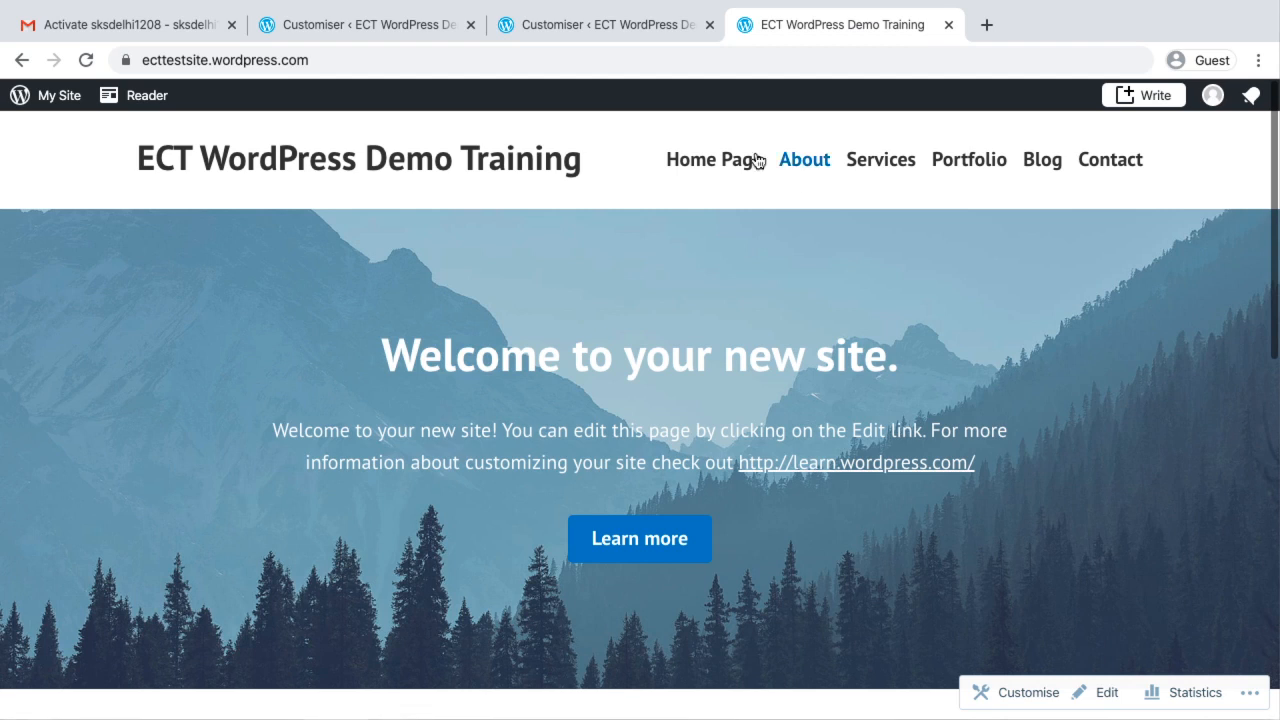
{"action": "left_click", "coordinate": [207, 62]}
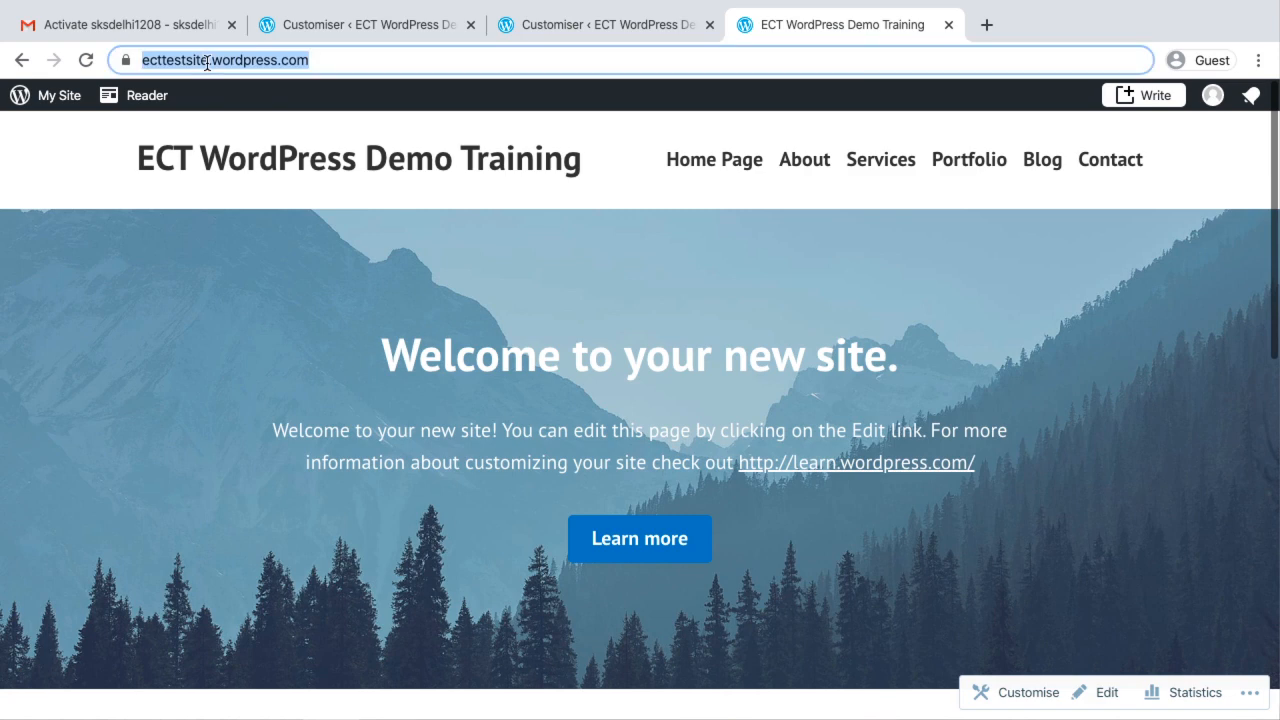
{"action": "left_click", "coordinate": [260, 57]}
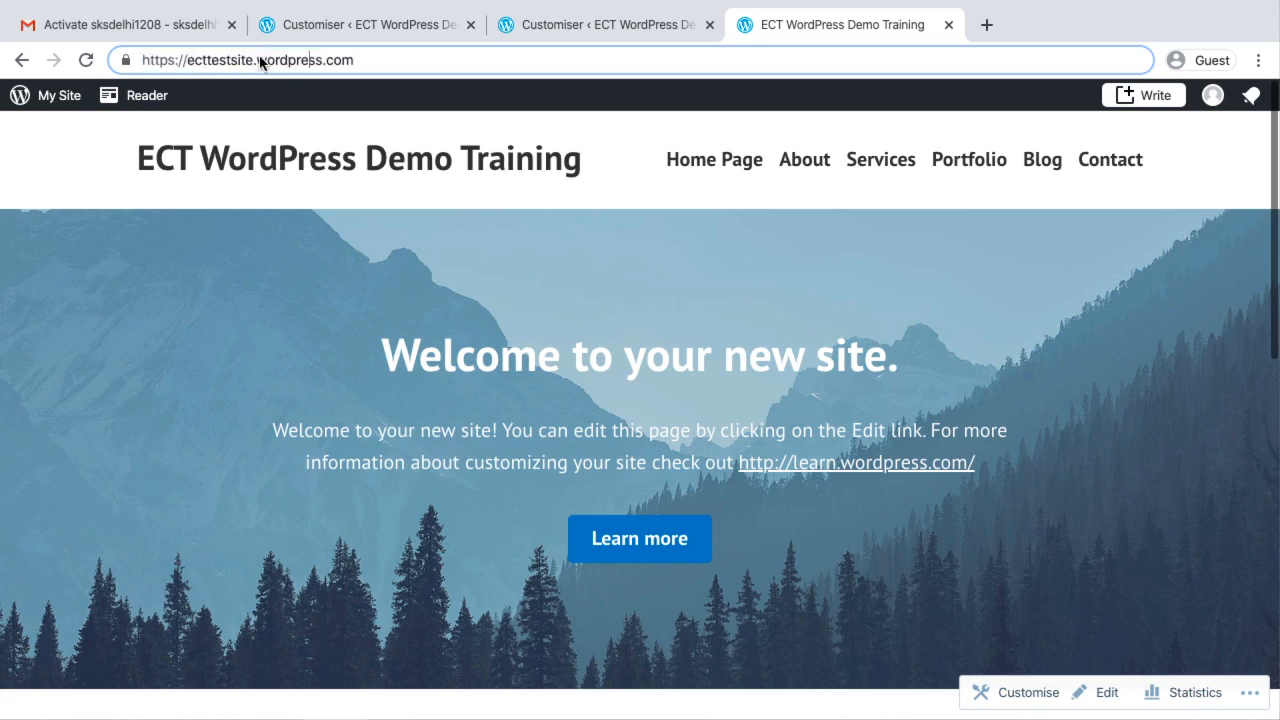
{"action": "double_click", "coordinate": [260, 57]}
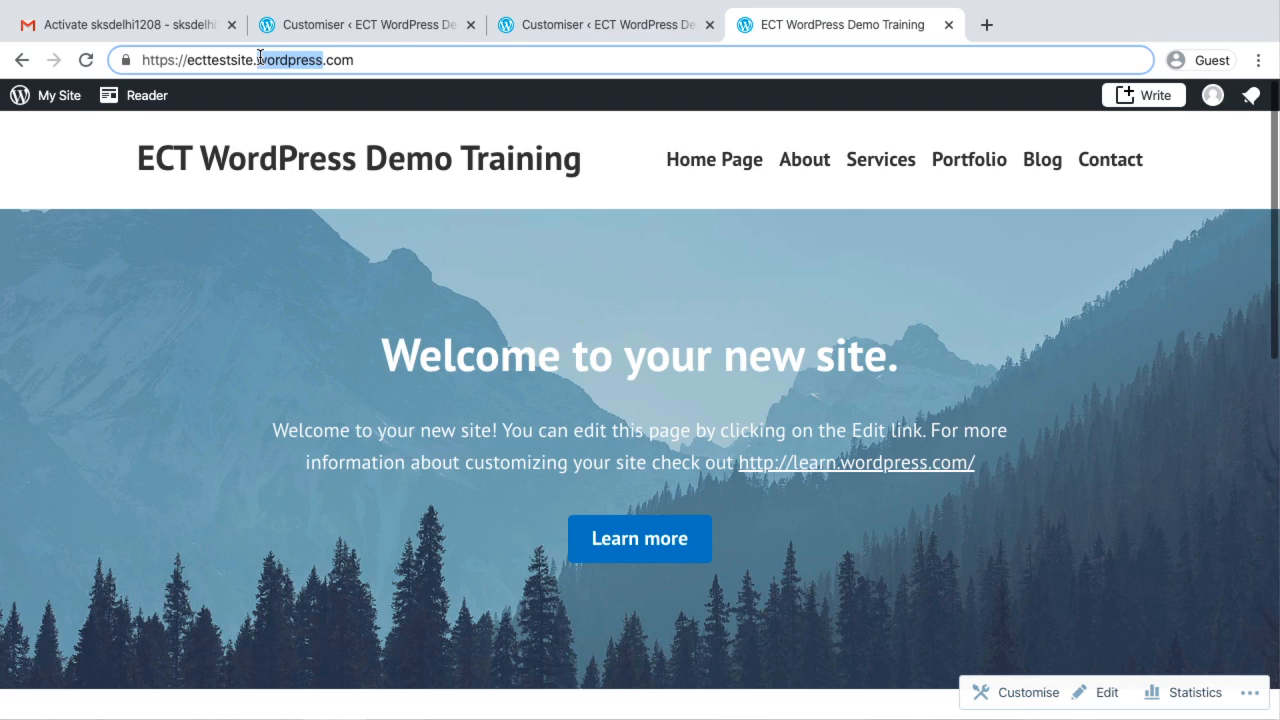
Close the site's customiser and look over the Design section of the dashboard navigation
{"action": "left_click", "coordinate": [425, 28]}
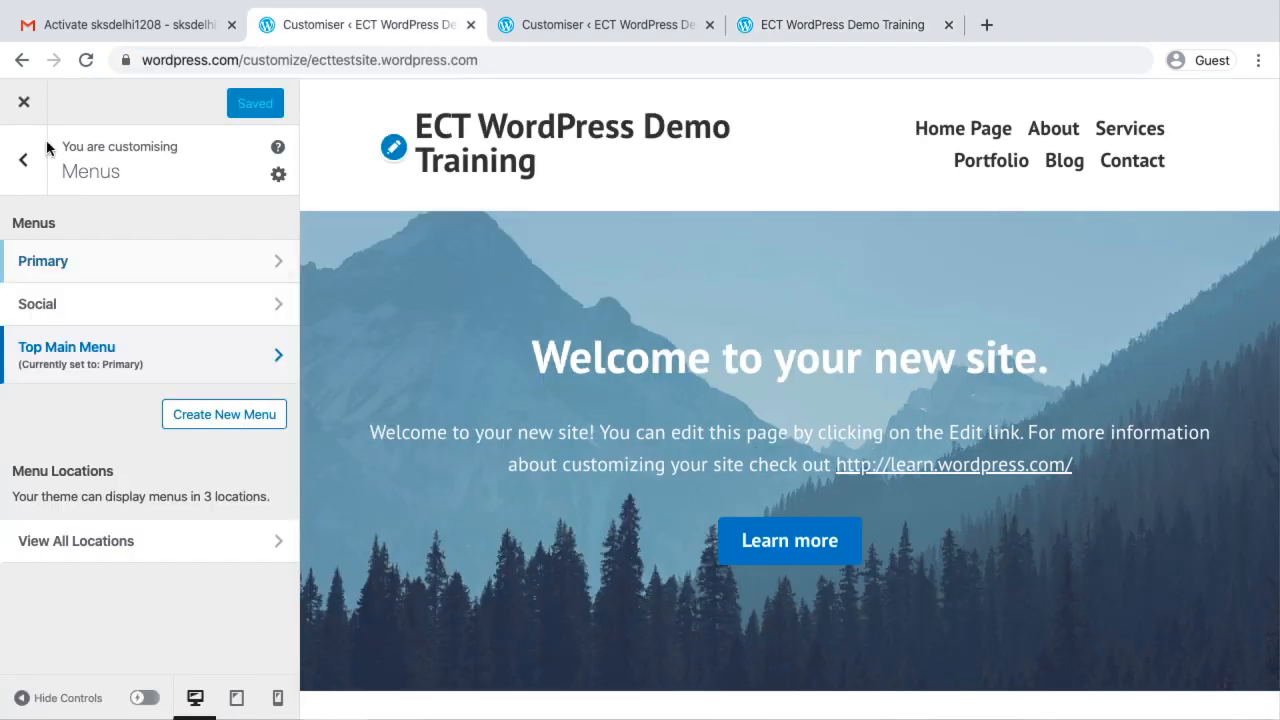
{"action": "left_click", "coordinate": [20, 162]}
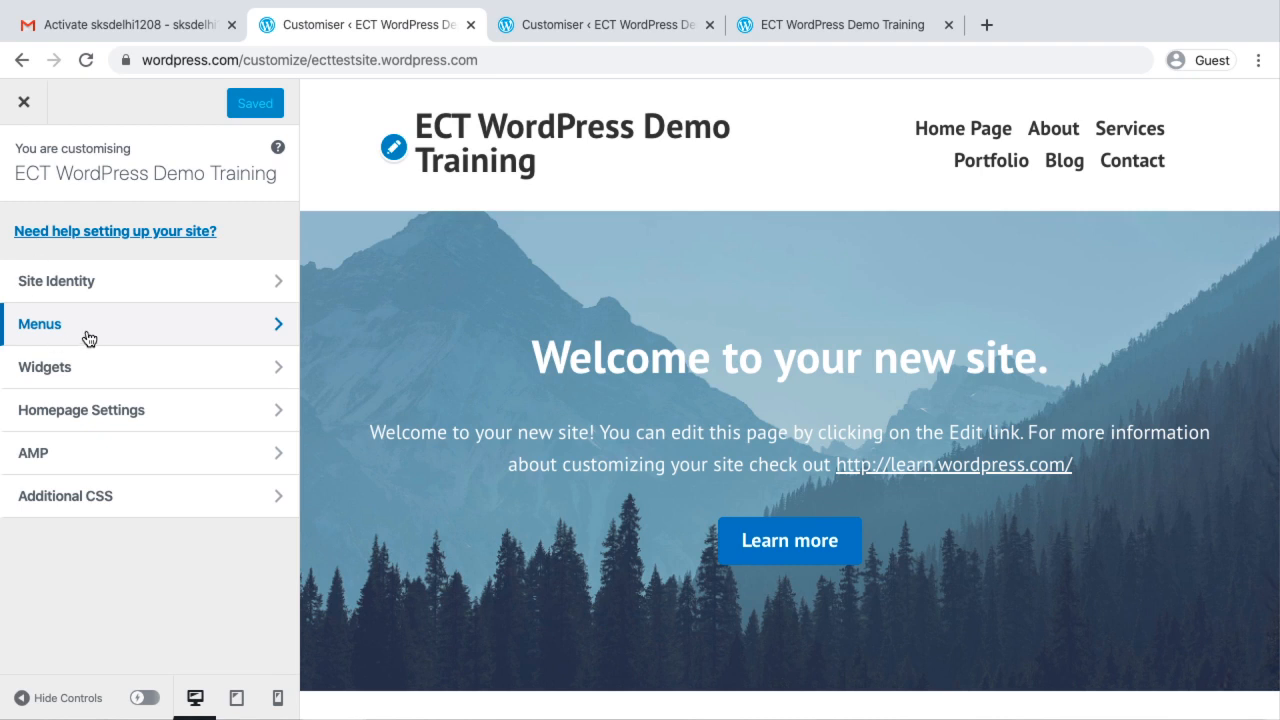
{"action": "left_click", "coordinate": [24, 101]}
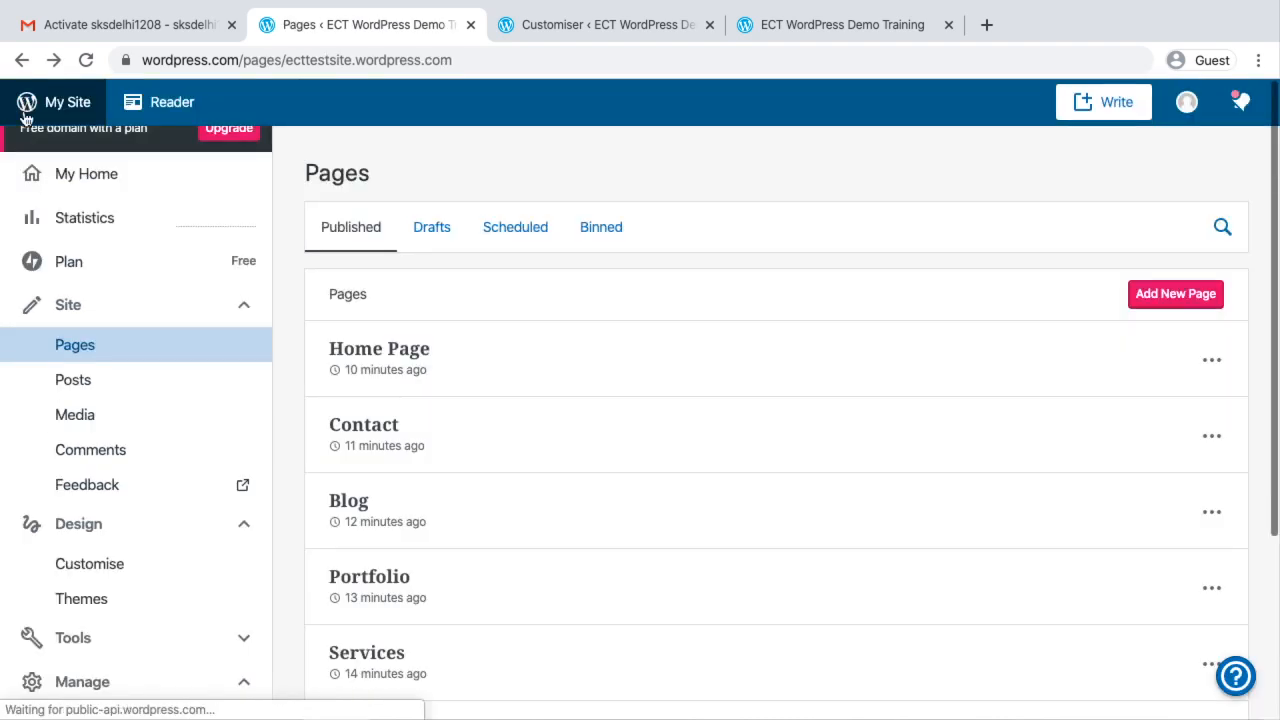
{"action": "scroll", "coordinate": [174, 615], "scroll_direction": "down", "scroll_amount": 4}
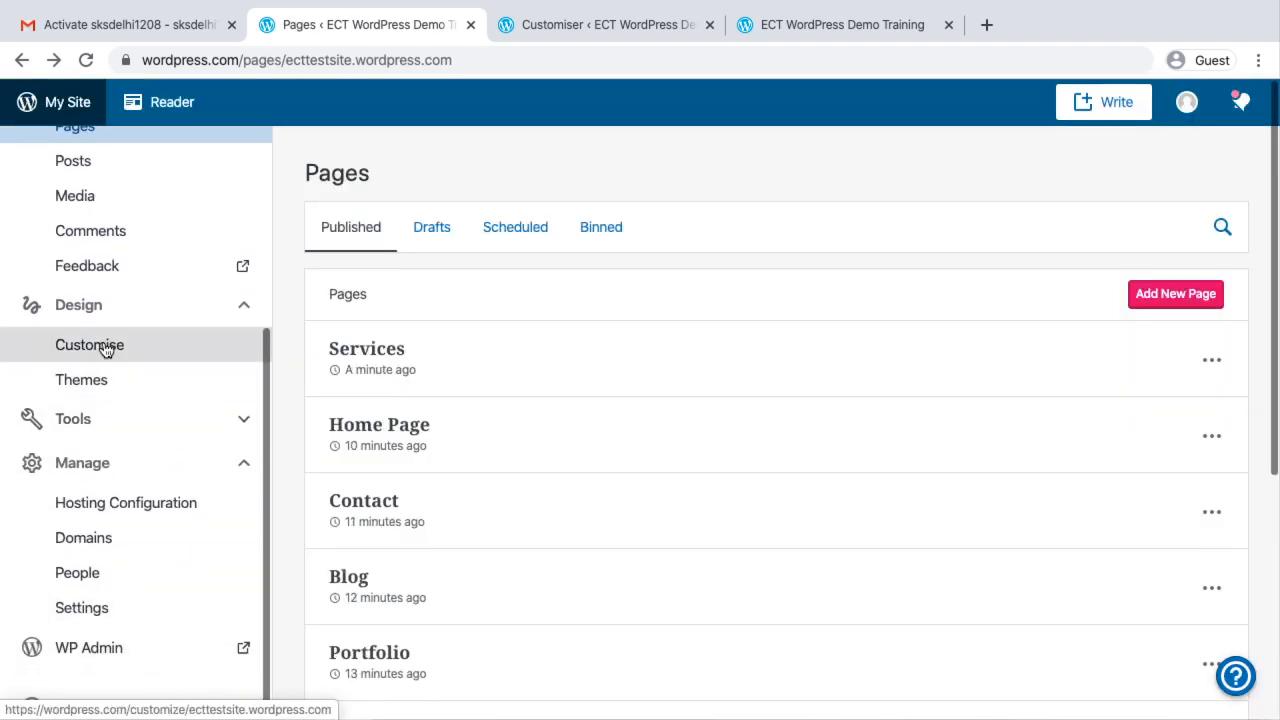
{"action": "scroll", "coordinate": [120, 291], "scroll_direction": "up", "scroll_amount": 3}
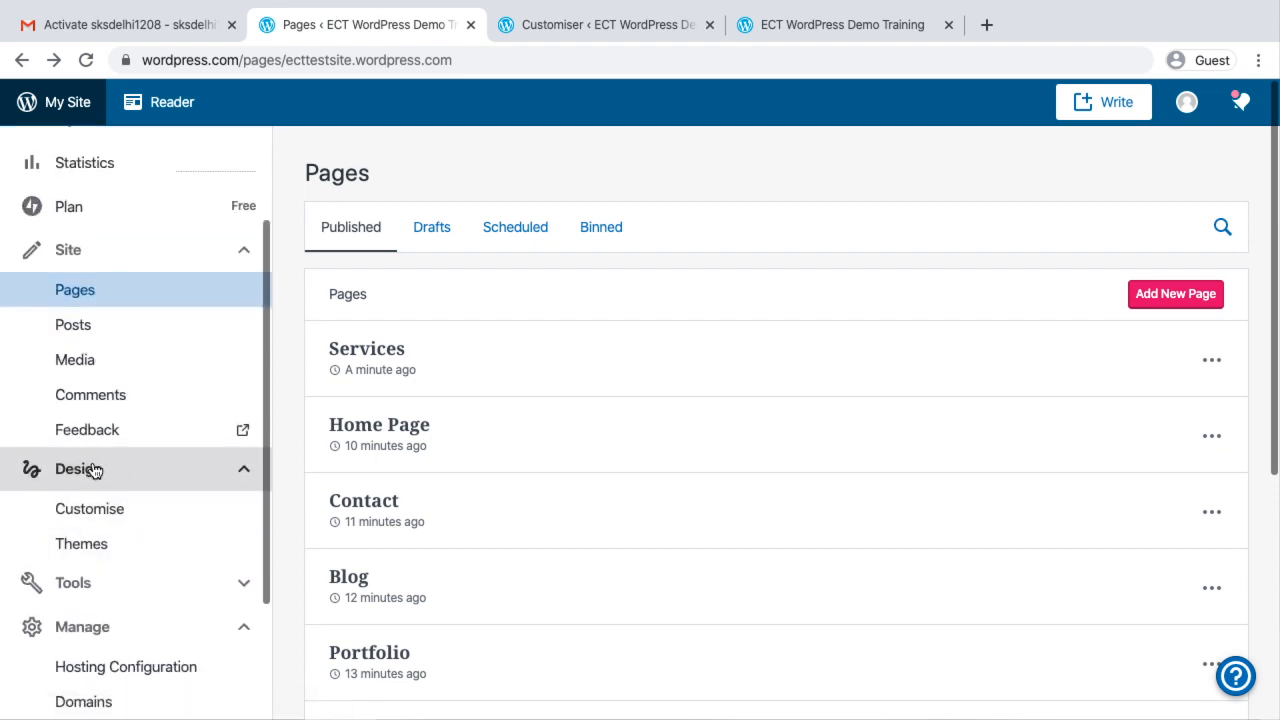
{"action": "left_click", "coordinate": [87, 510]}
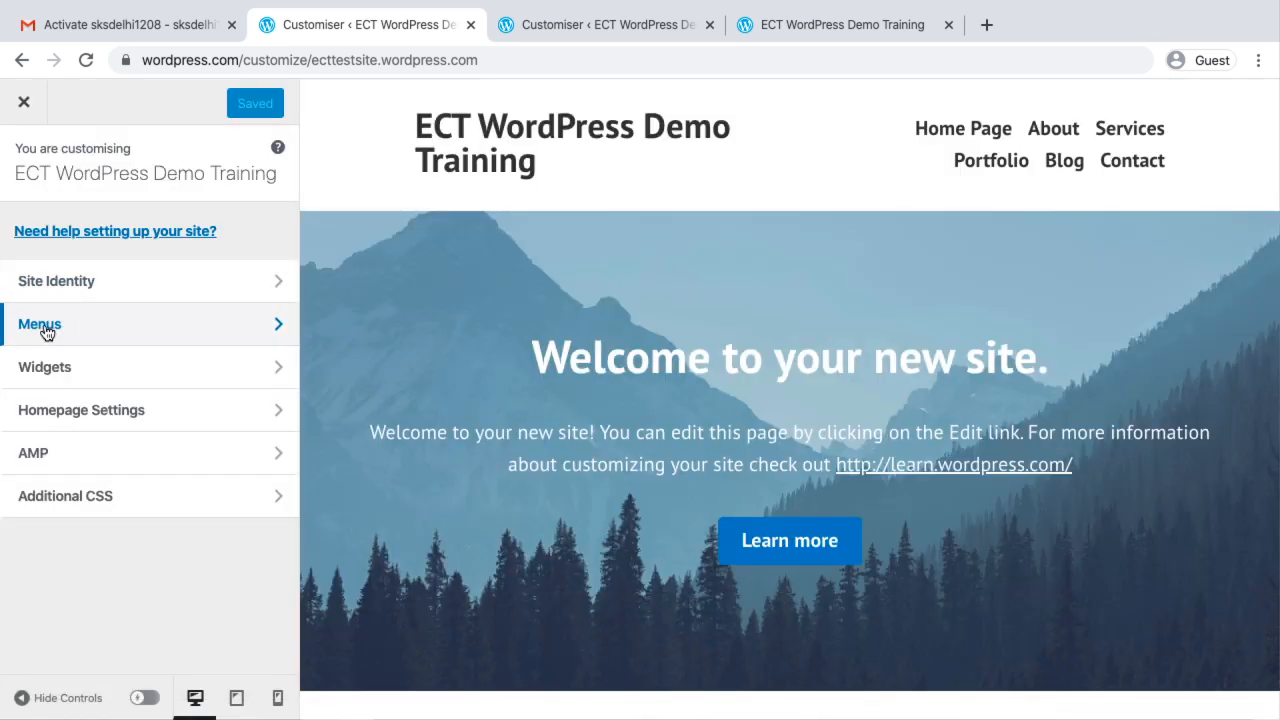
{"action": "left_click", "coordinate": [45, 330]}
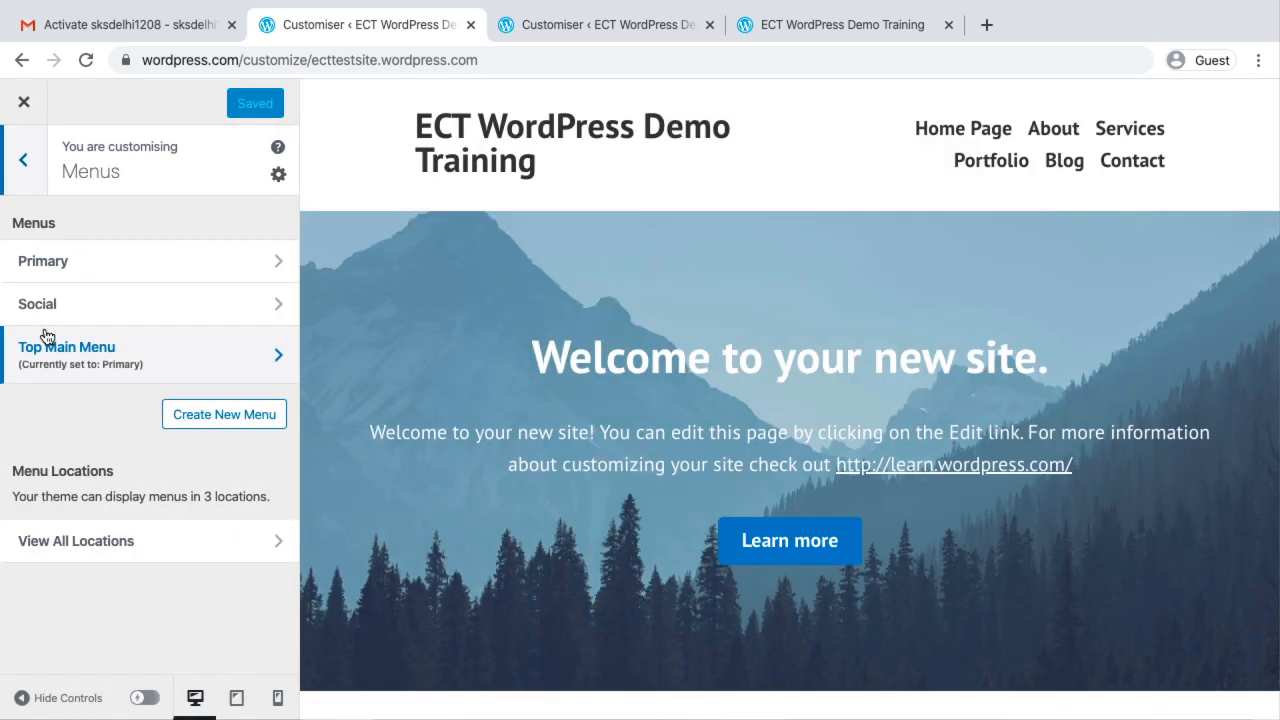
{"action": "left_click", "coordinate": [200, 420]}
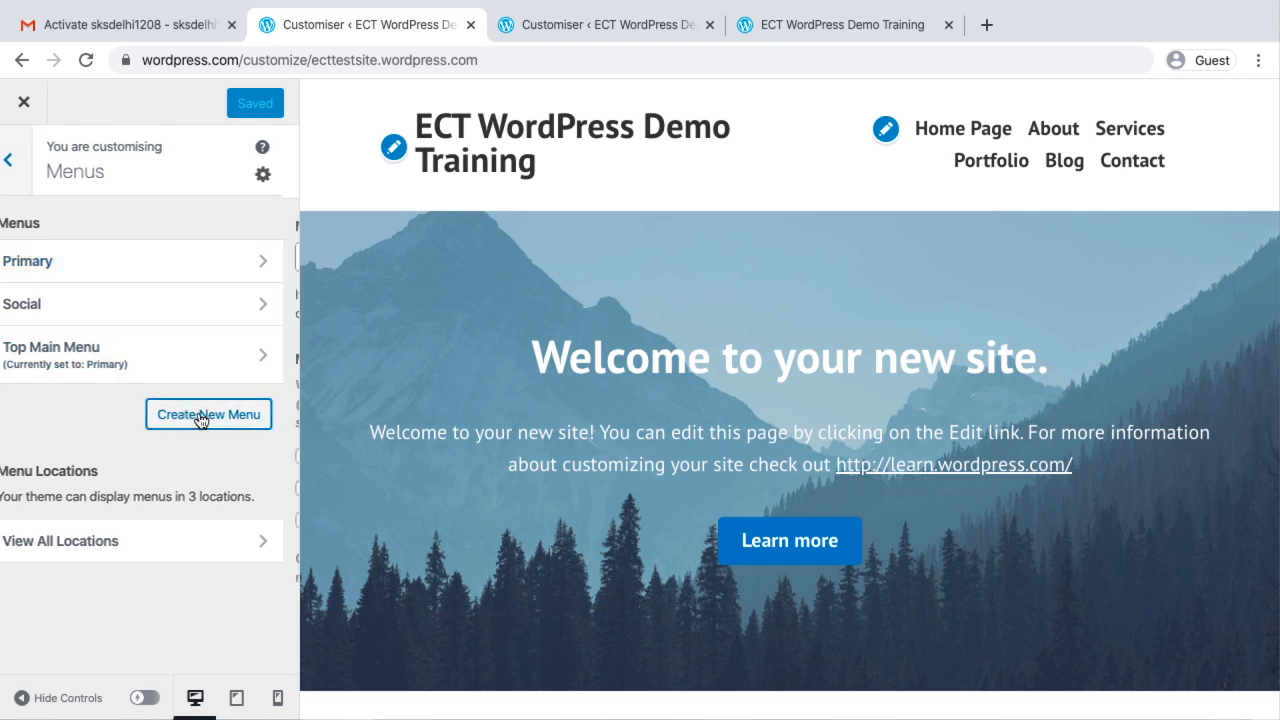
{"action": "left_click", "coordinate": [76, 251]}
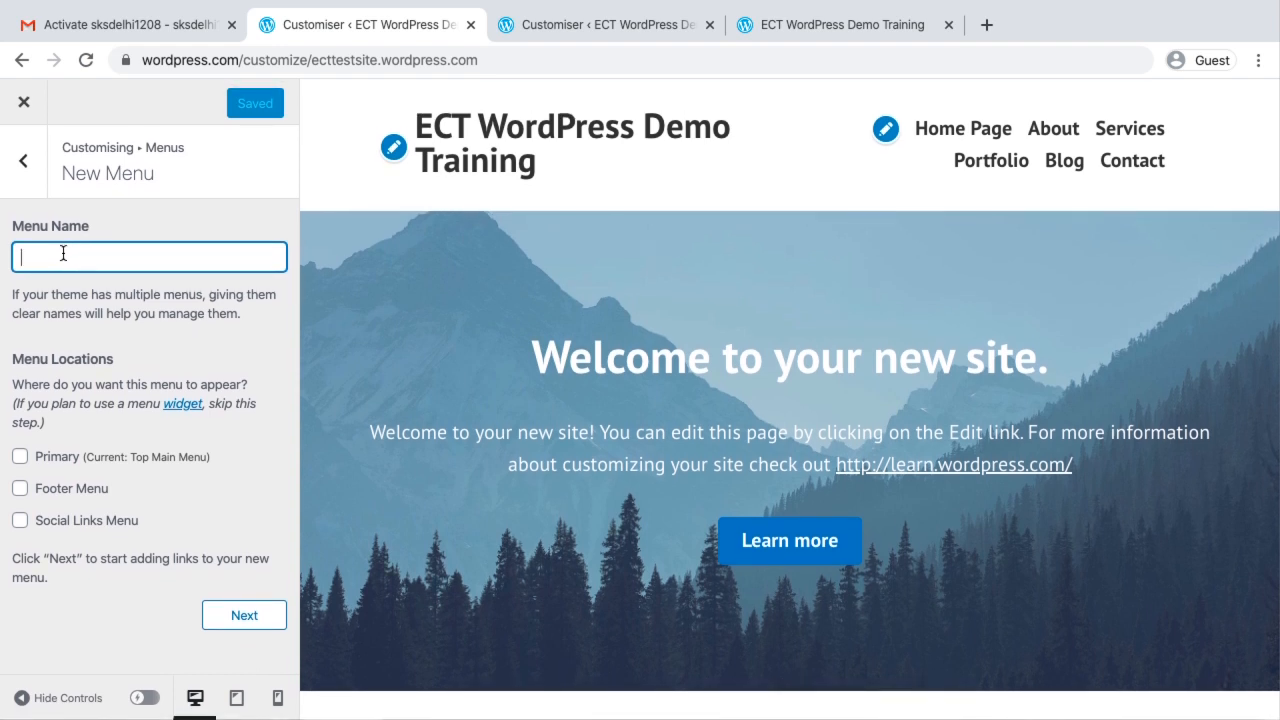
{"action": "left_click", "coordinate": [20, 458]}
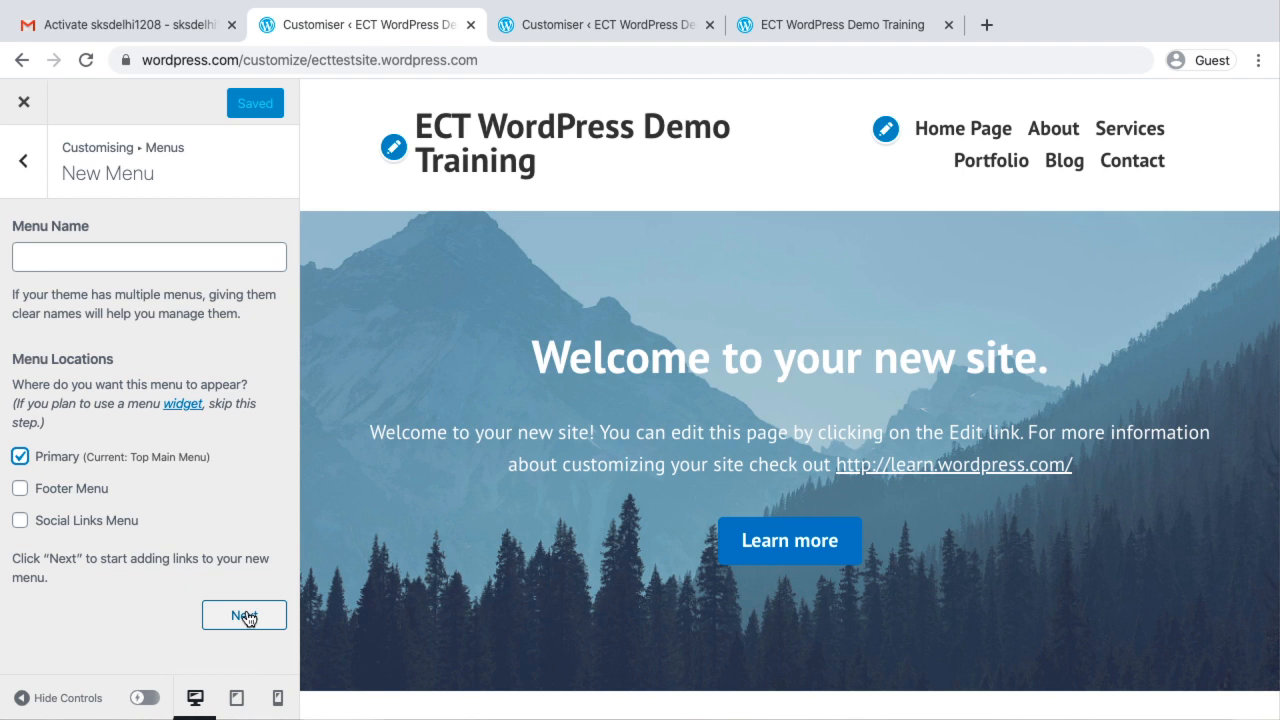
{"action": "left_click", "coordinate": [24, 104]}
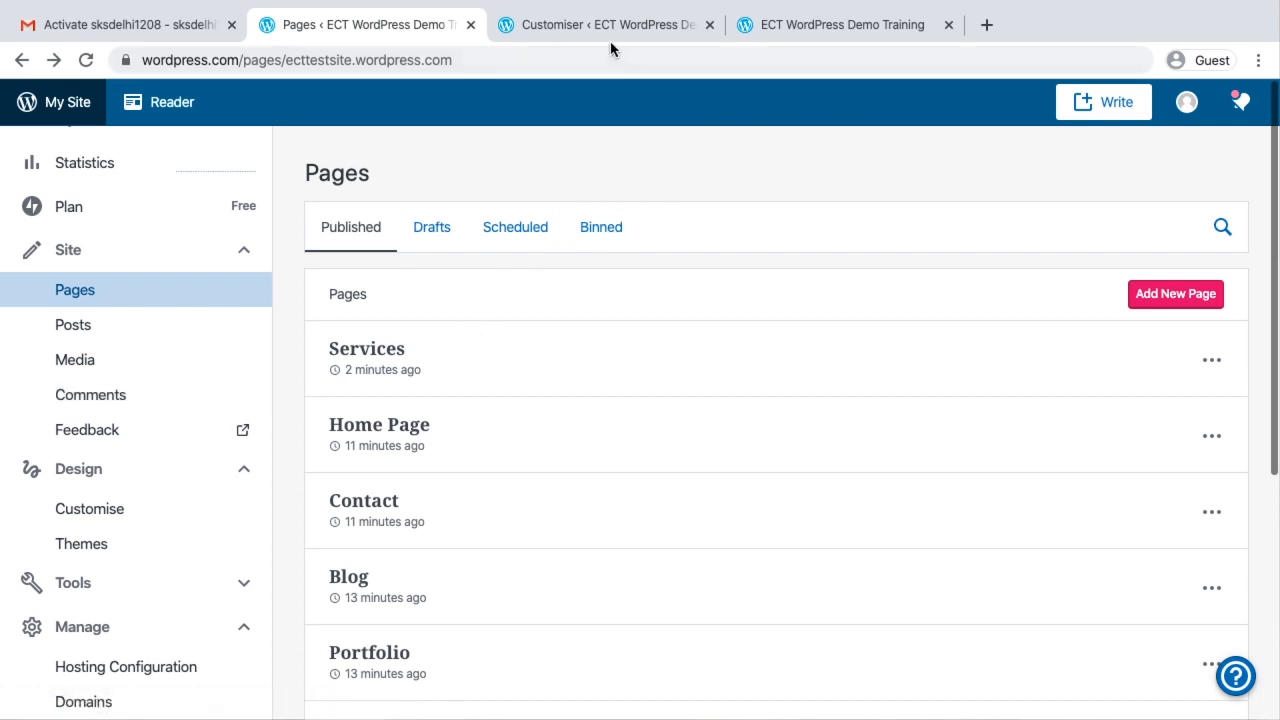
Create a new menu named Test in the site's customiser and assign it to the Primary location
{"action": "left_click", "coordinate": [101, 511]}
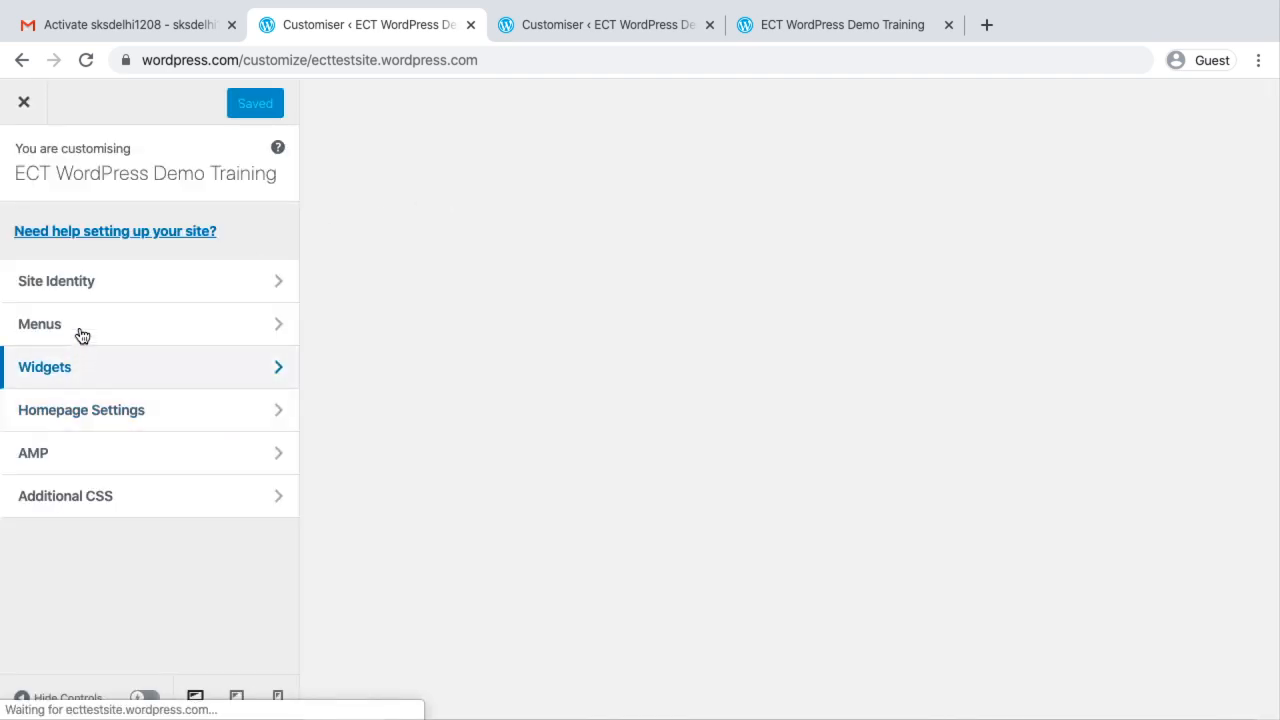
{"action": "left_click", "coordinate": [83, 323]}
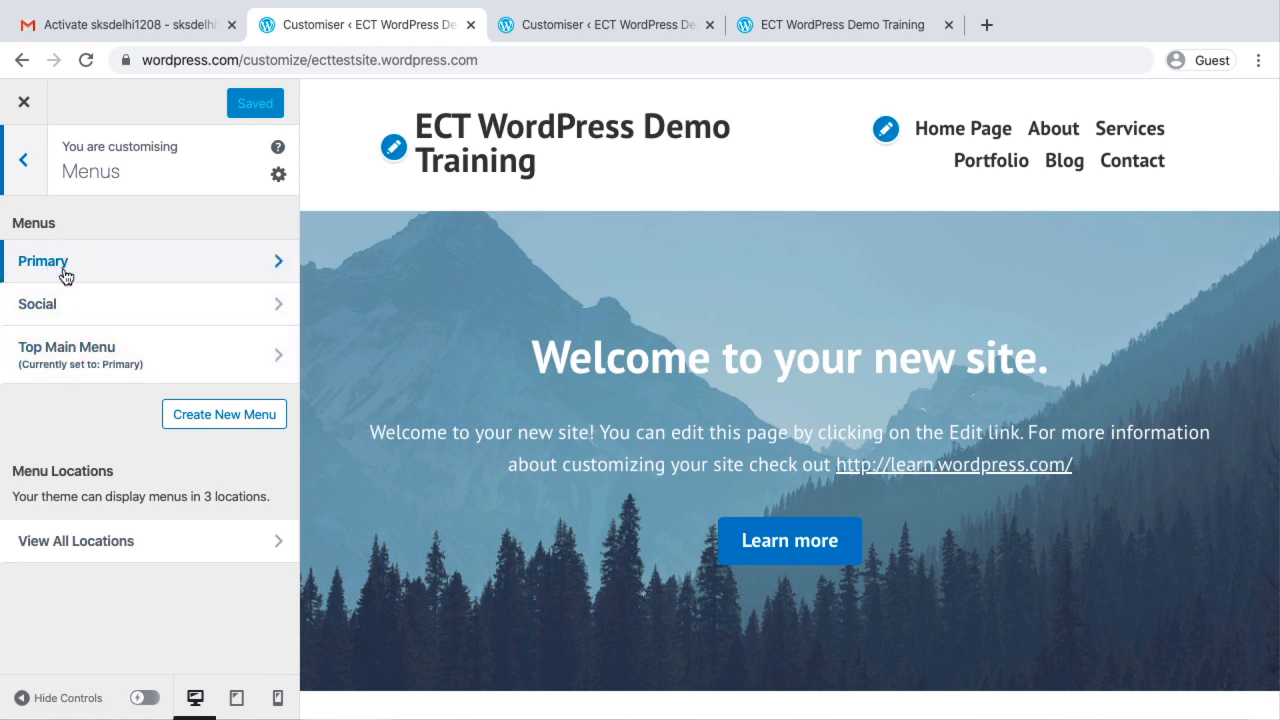
{"action": "left_click", "coordinate": [224, 416]}
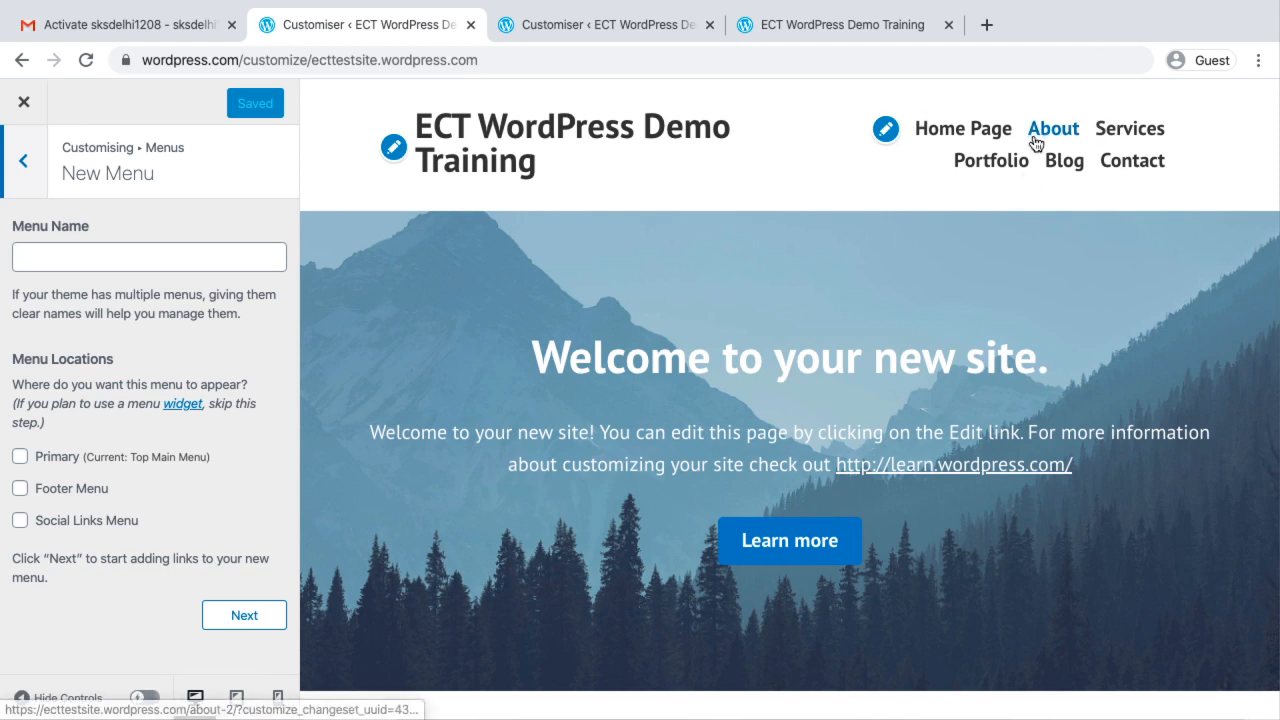
{"action": "left_click", "coordinate": [790, 545]}
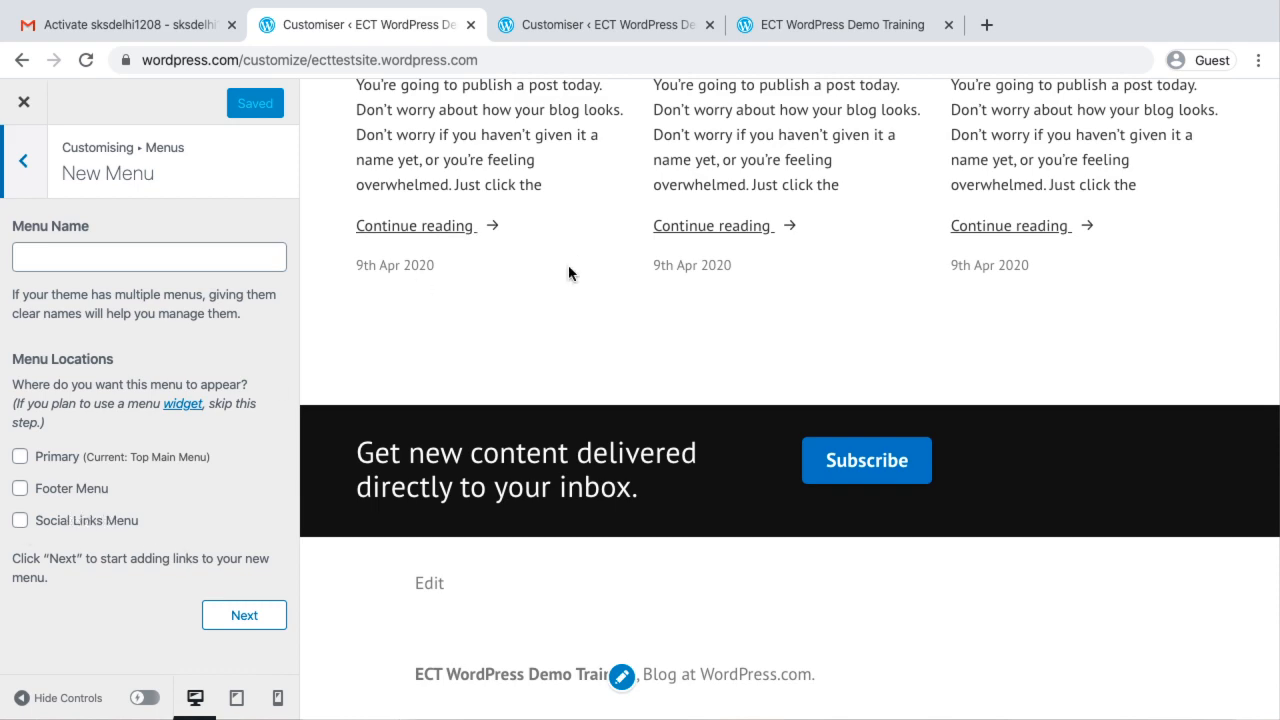
{"action": "scroll", "coordinate": [568, 273], "scroll_direction": "up", "scroll_amount": 9}
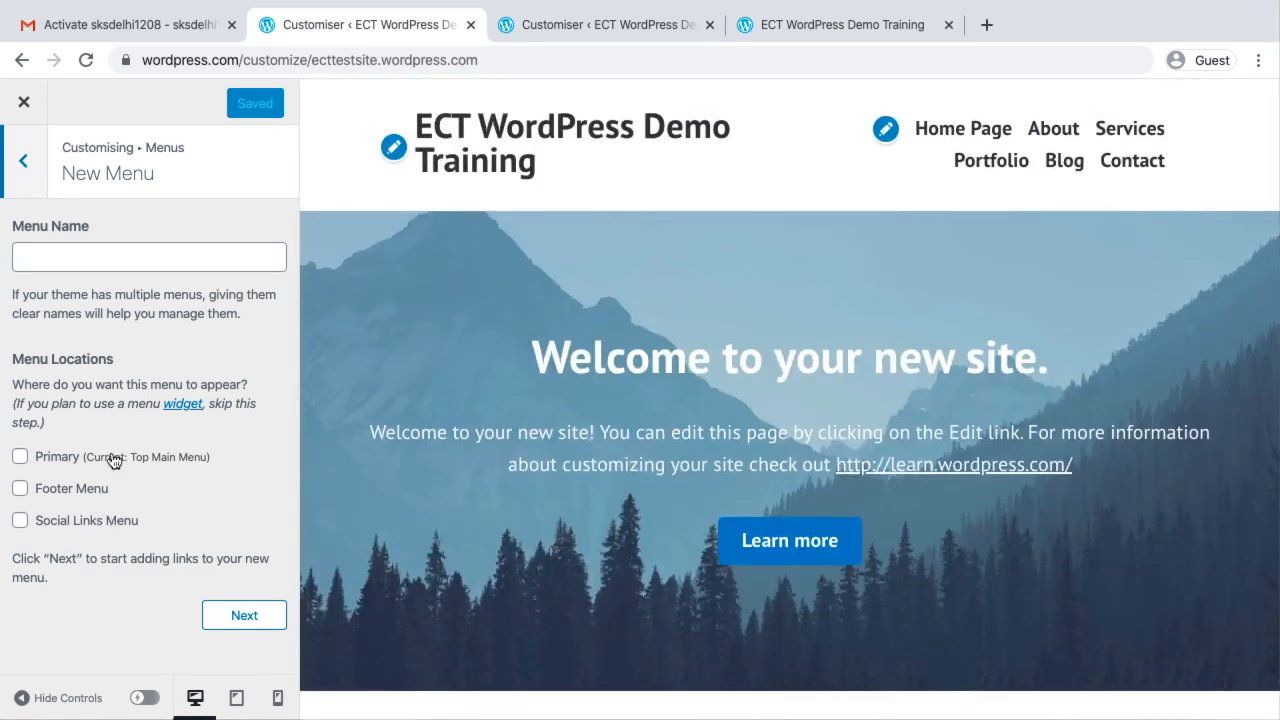
{"action": "left_click", "coordinate": [20, 457]}
{"action": "left_click", "coordinate": [256, 615]}
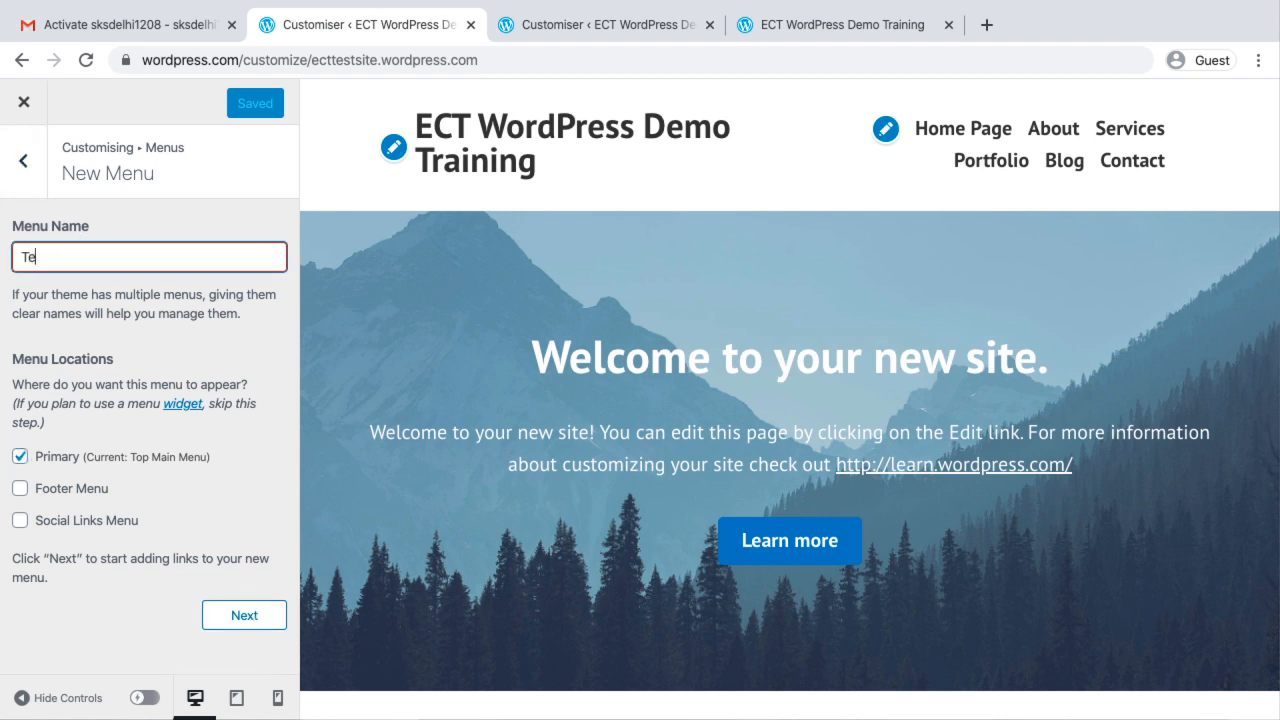
{"action": "left_click", "coordinate": [252, 614]}
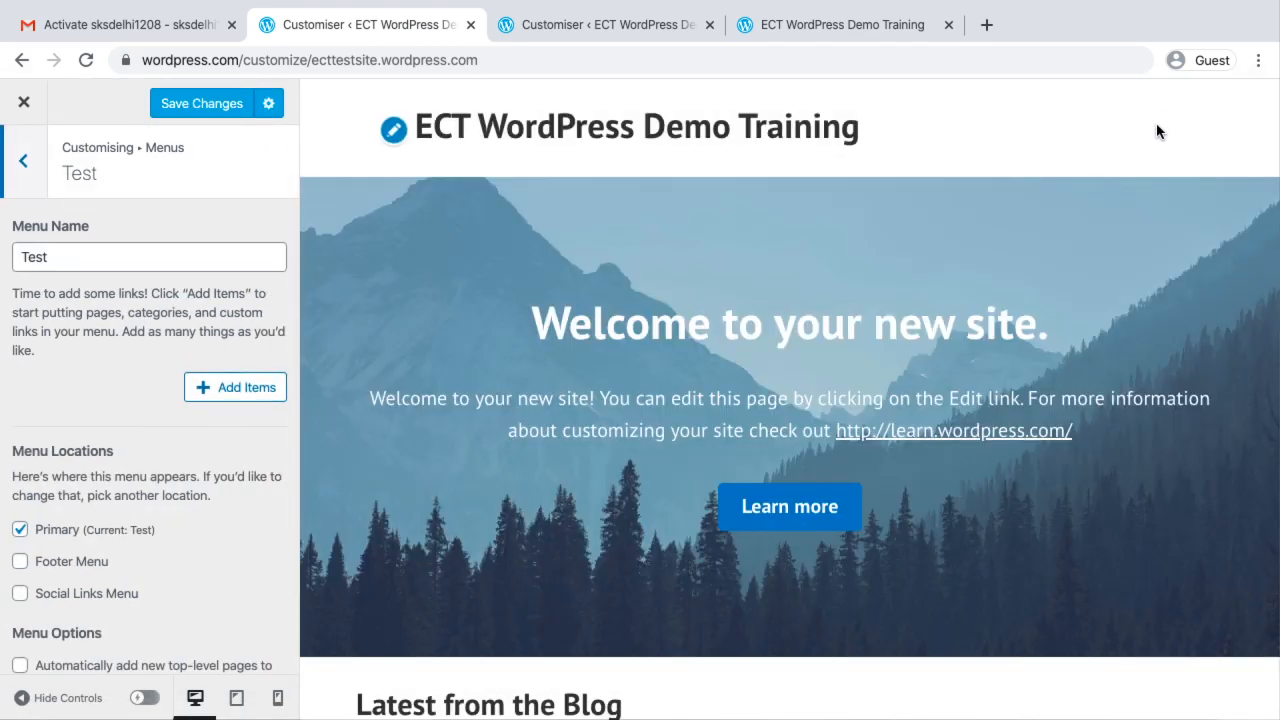
Look over the existing Primary menu's items, and remove the Test menu from the Primary location
{"action": "left_click", "coordinate": [25, 163]}
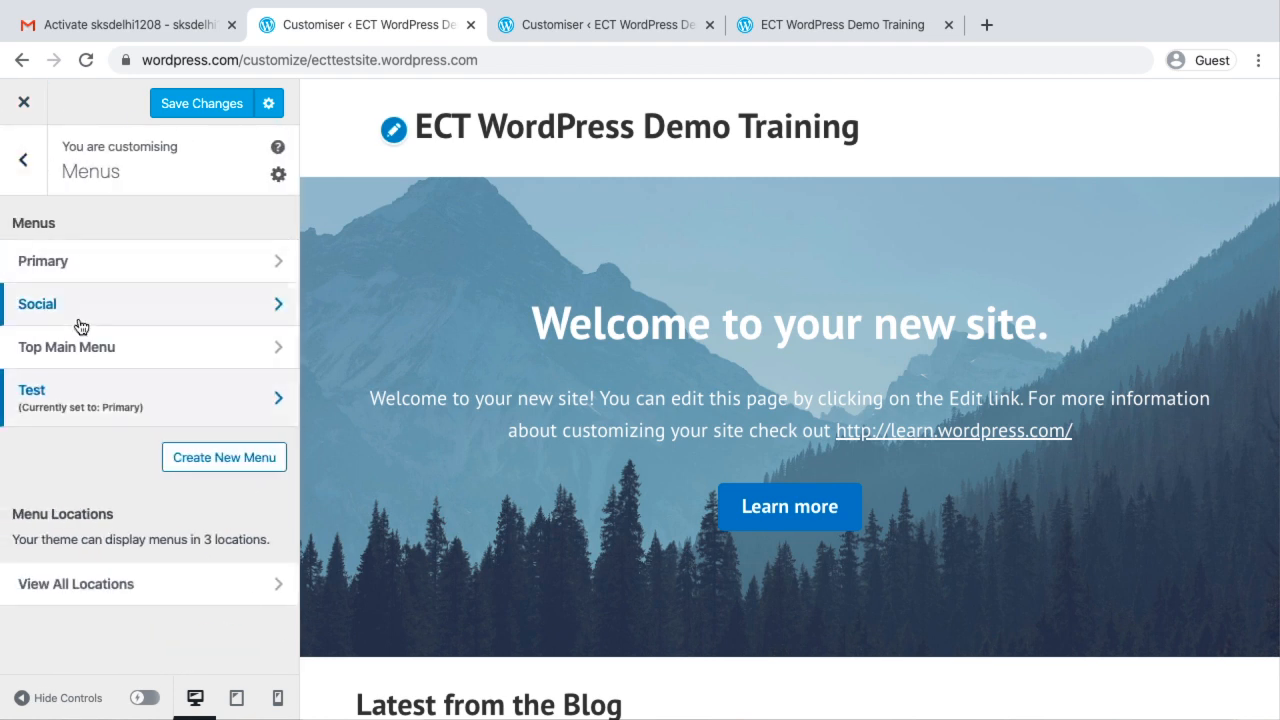
{"action": "left_click", "coordinate": [149, 268]}
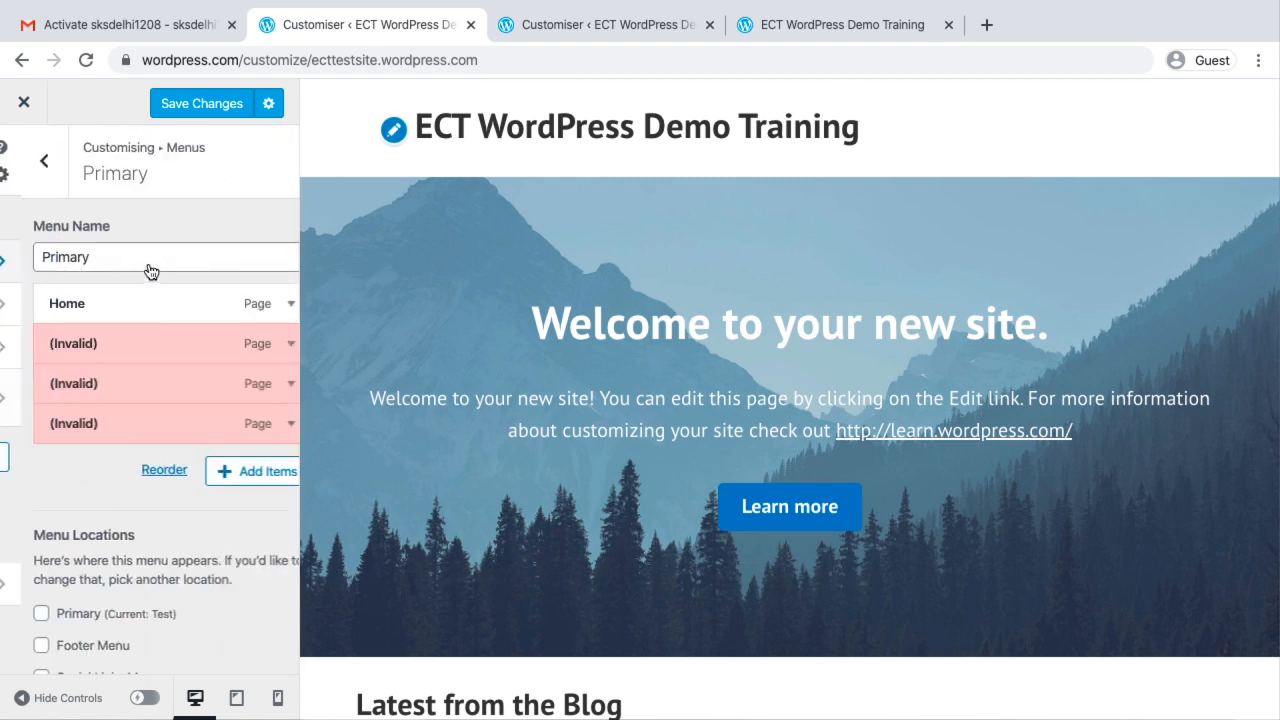
{"action": "left_click", "coordinate": [23, 155]}
{"action": "left_click", "coordinate": [112, 404]}
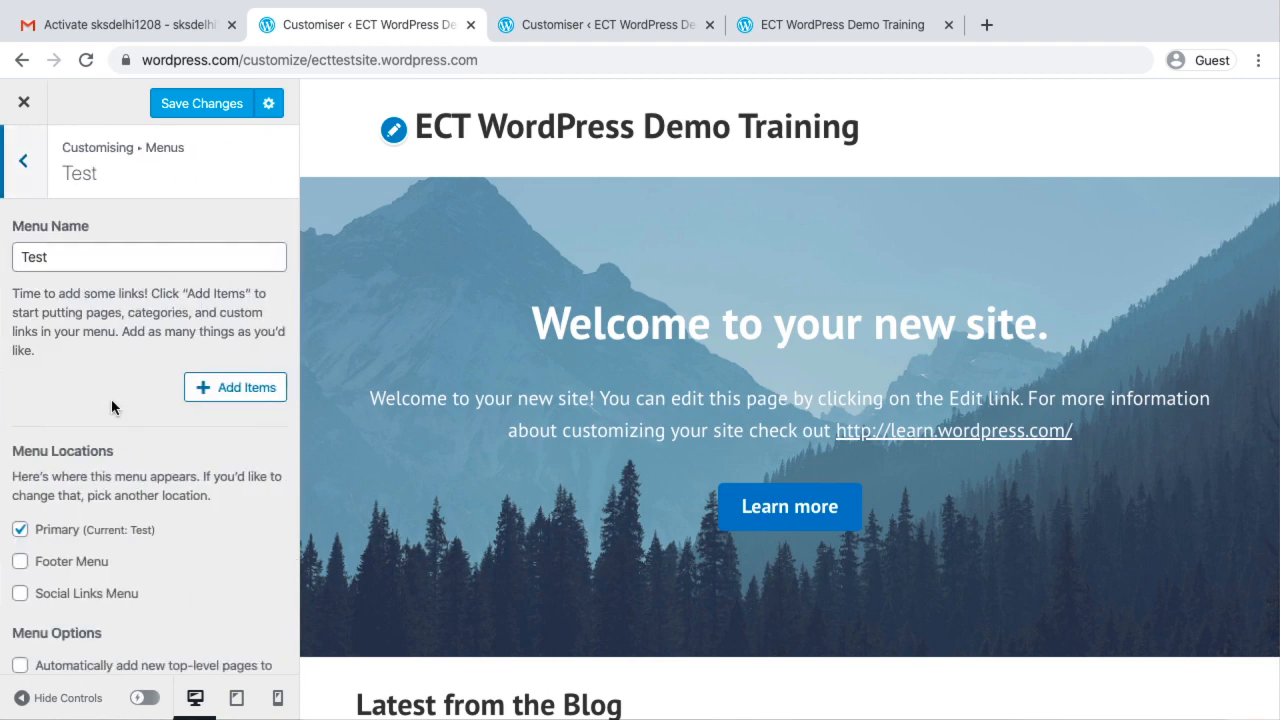
{"action": "left_click", "coordinate": [20, 529]}
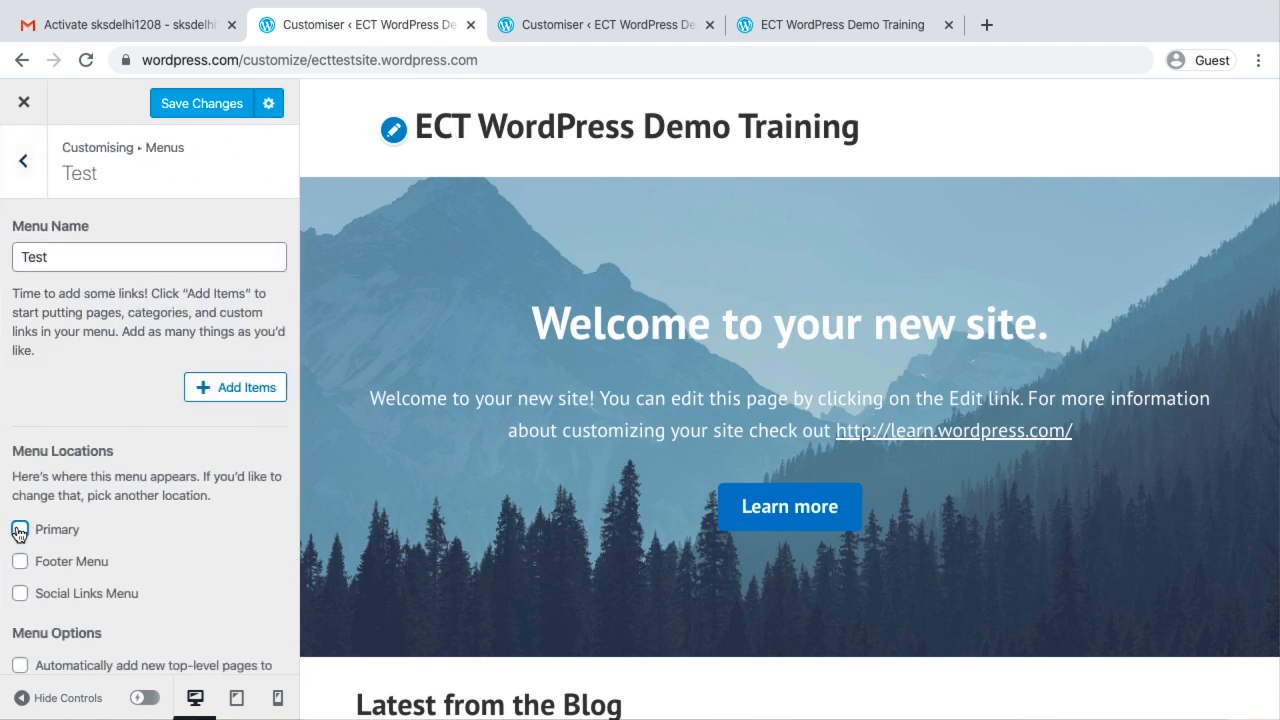
{"action": "left_click", "coordinate": [24, 160]}
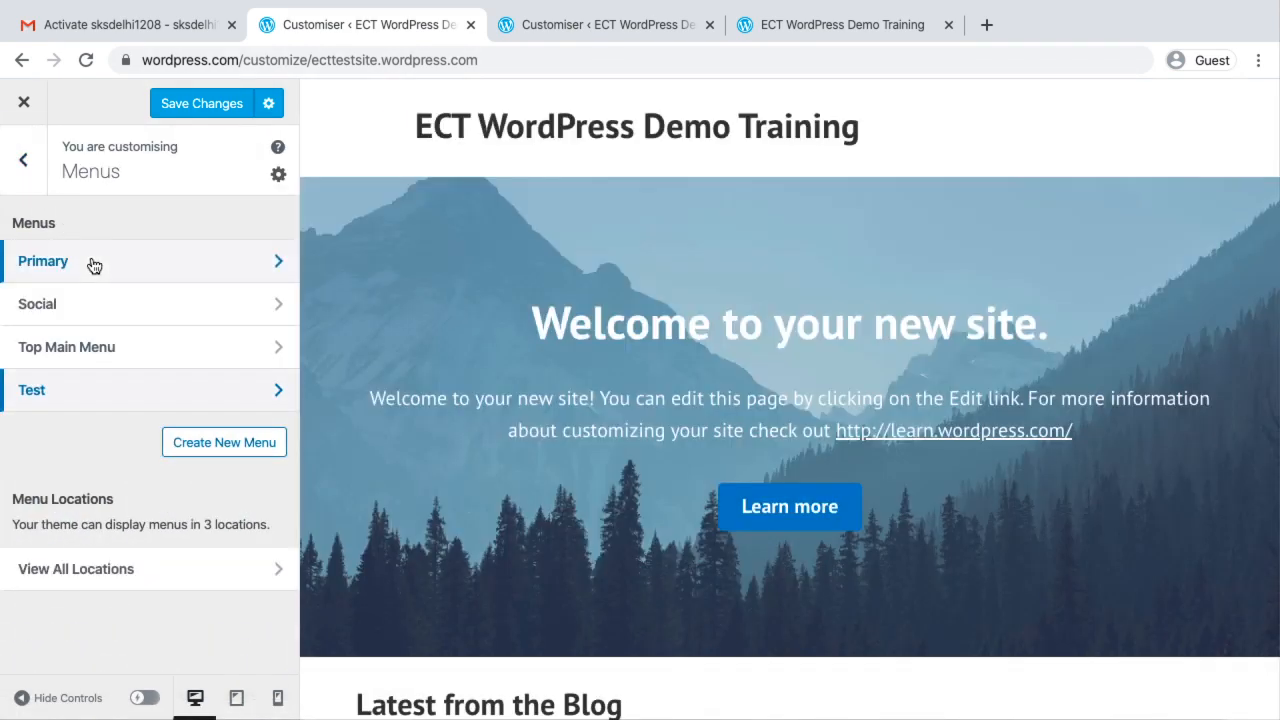
Assign Top Main Menu to the Primary menu location, save the changes, and switch to the live site
{"action": "left_click", "coordinate": [110, 352]}
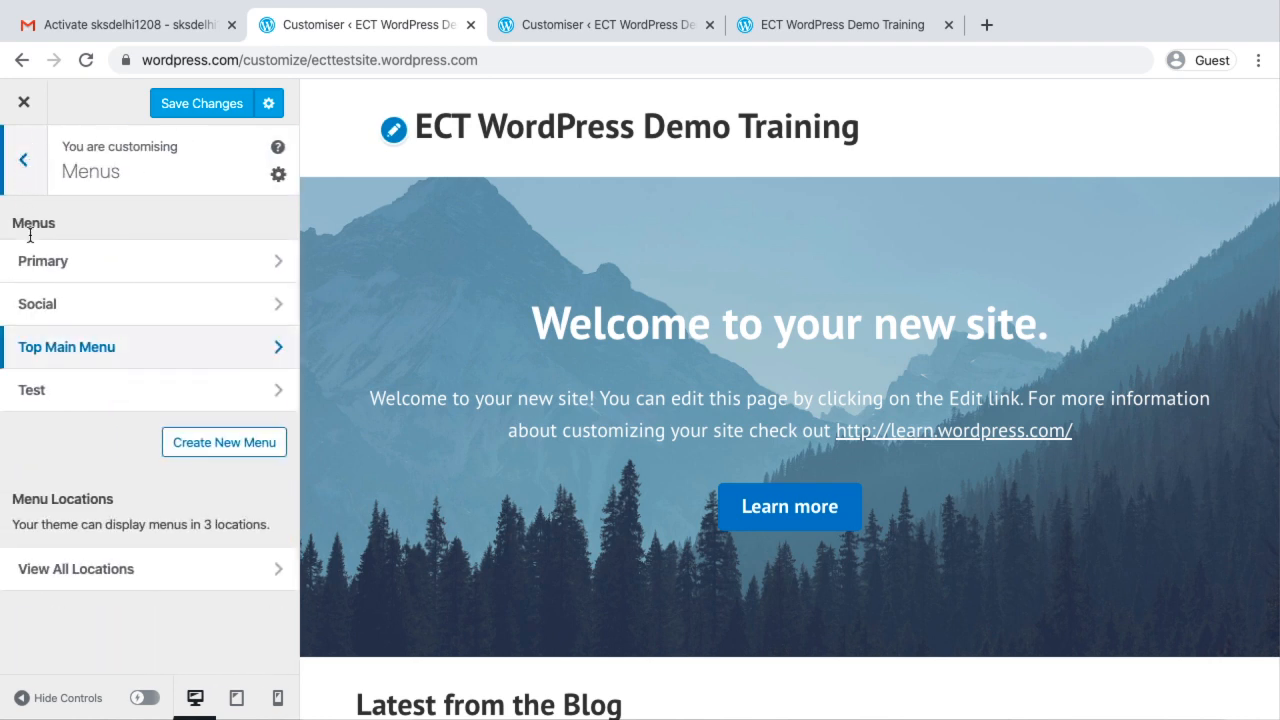
{"action": "left_click", "coordinate": [143, 571]}
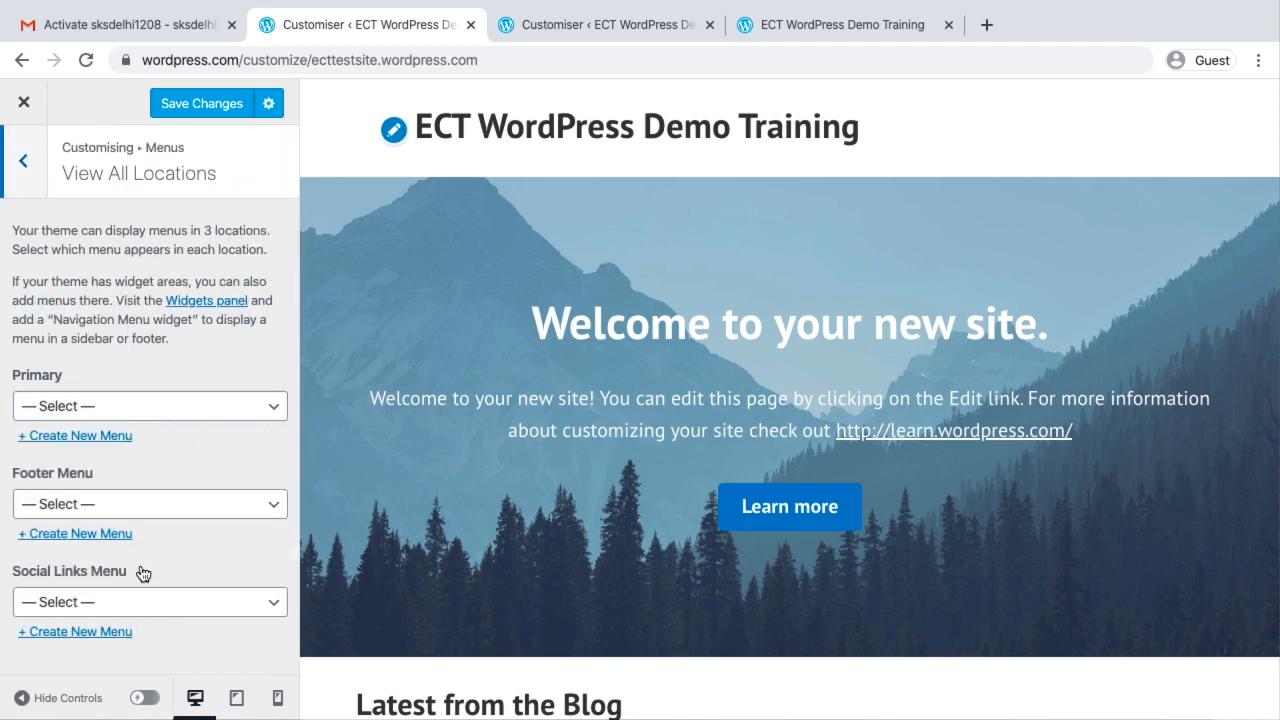
{"action": "left_click", "coordinate": [145, 411]}
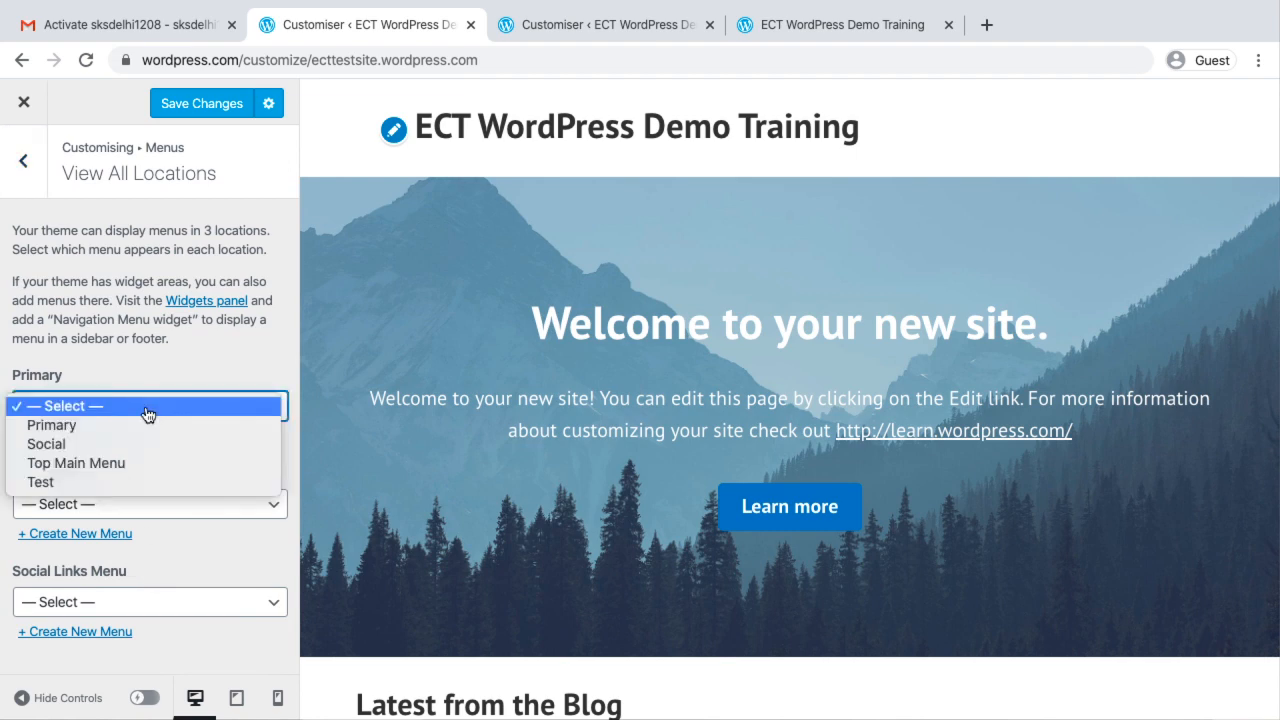
{"action": "left_click", "coordinate": [114, 462]}
{"action": "left_click", "coordinate": [196, 106]}
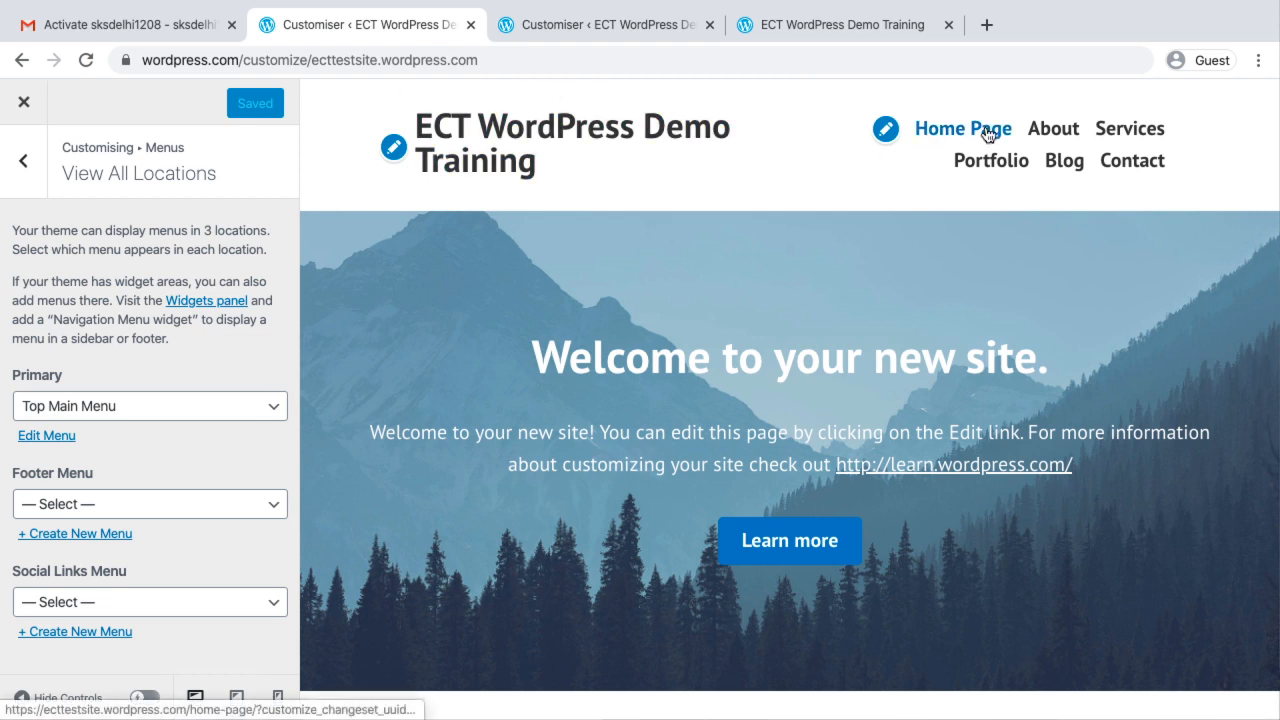
{"action": "left_click", "coordinate": [833, 34]}
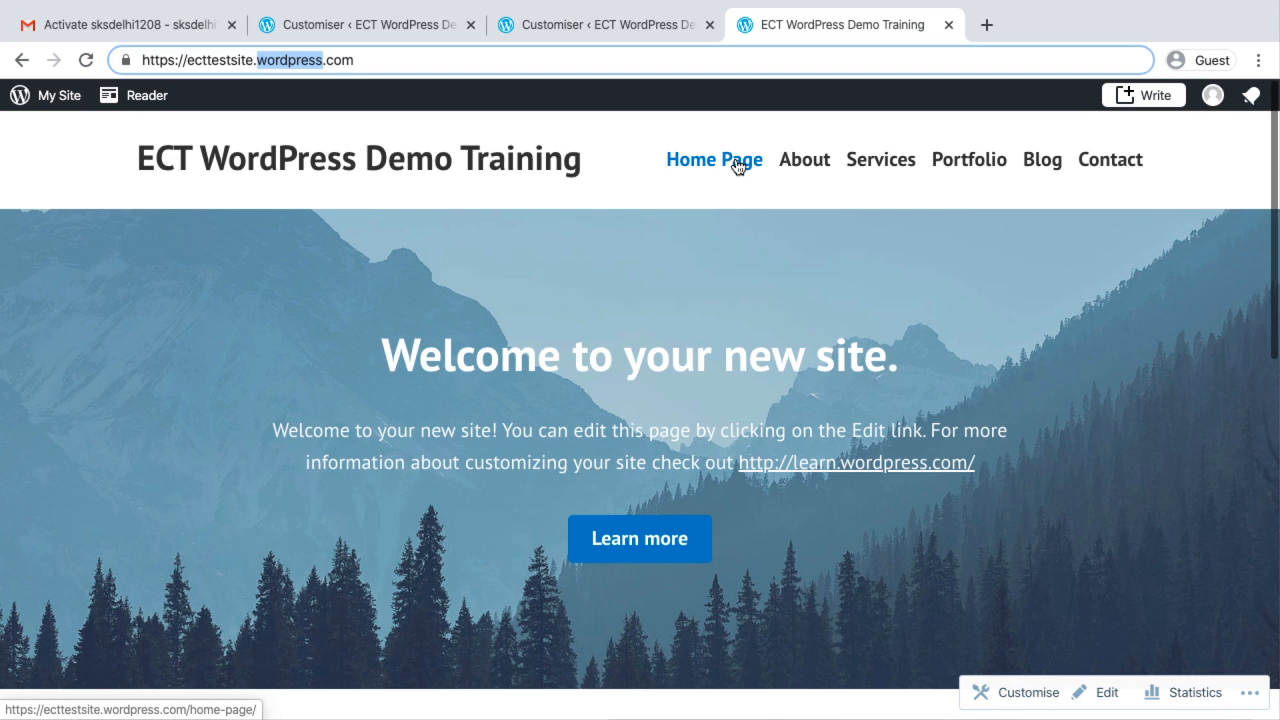
Switch to Gmail, check the Primary, Social, Promotions and Spam mail, and reopen the WordPress.com activation email from the inbox
{"action": "left_click", "coordinate": [135, 26]}
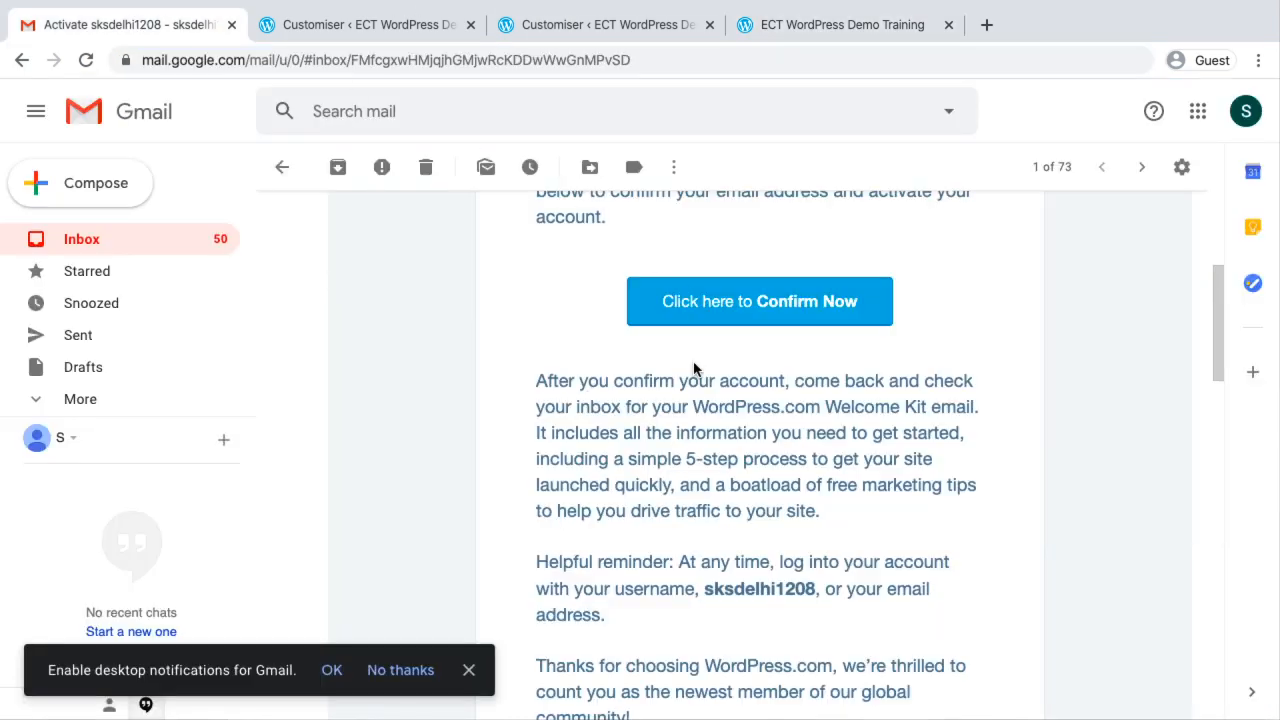
{"action": "scroll", "coordinate": [690, 370], "scroll_direction": "up", "scroll_amount": 1}
{"action": "left_click", "coordinate": [143, 242]}
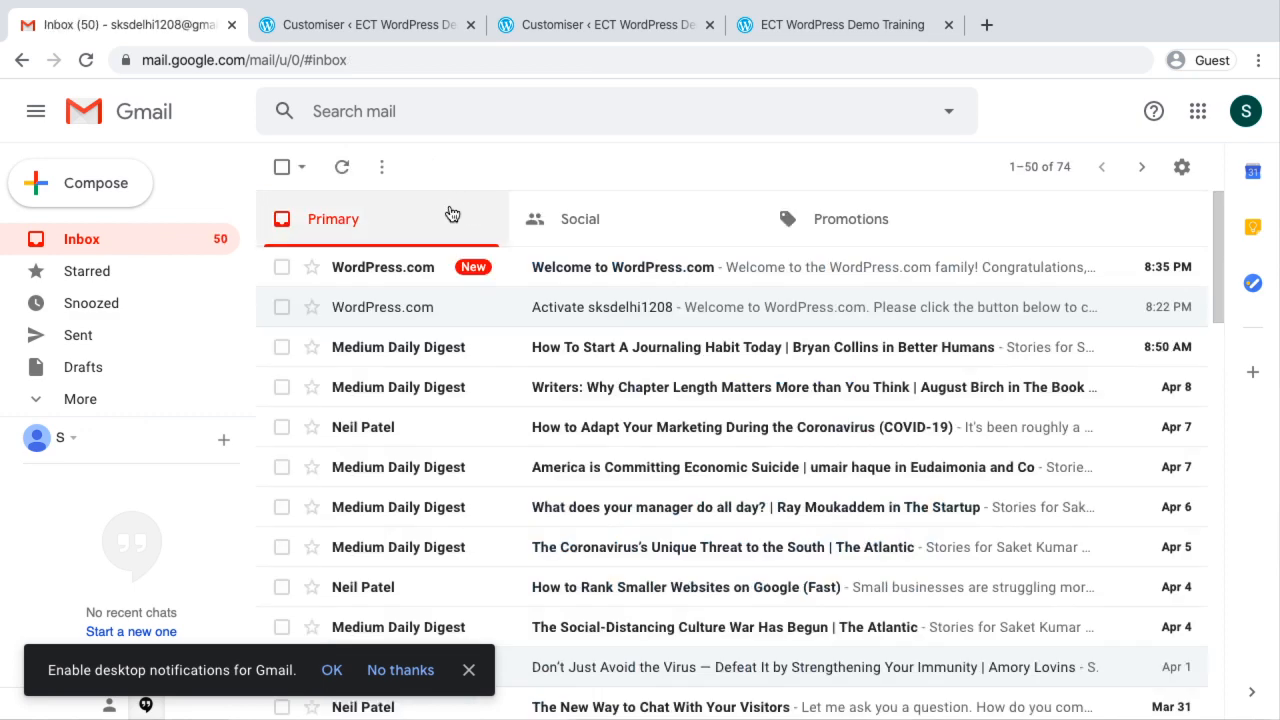
{"action": "left_click", "coordinate": [590, 216]}
{"action": "left_click", "coordinate": [843, 212]}
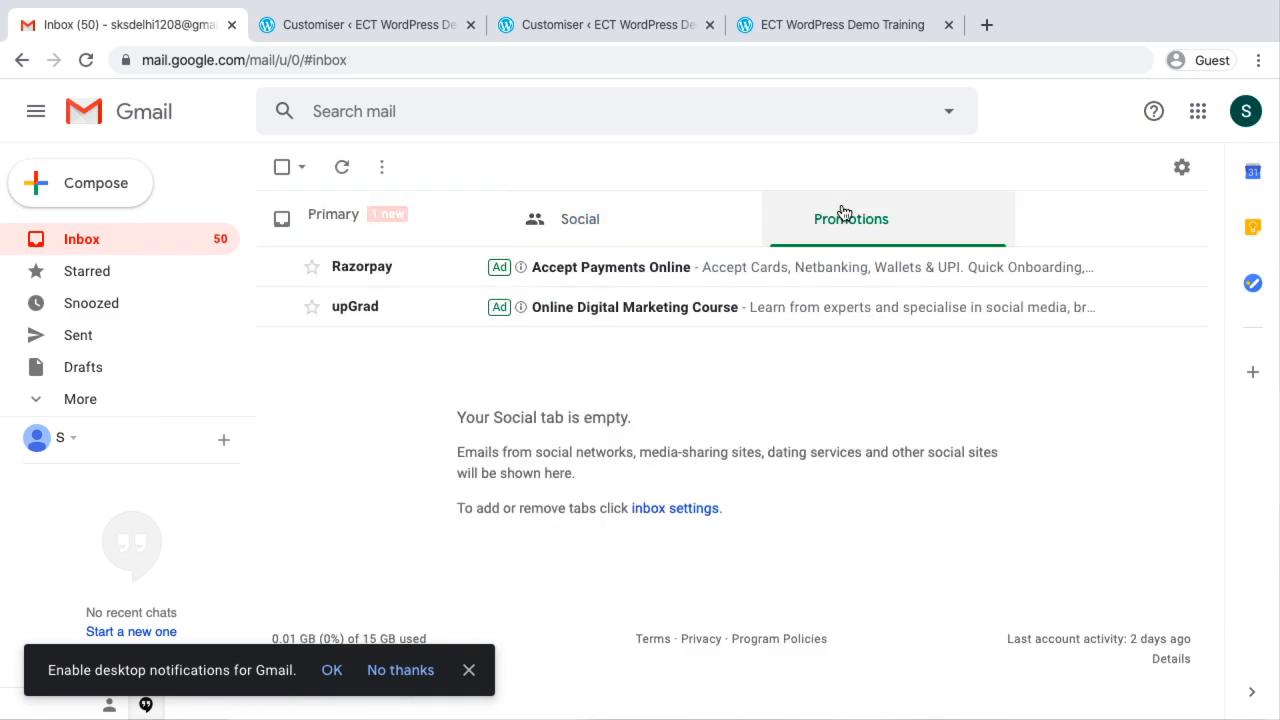
{"action": "left_click", "coordinate": [100, 398]}
{"action": "scroll", "coordinate": [100, 398], "scroll_direction": "down", "scroll_amount": 3}
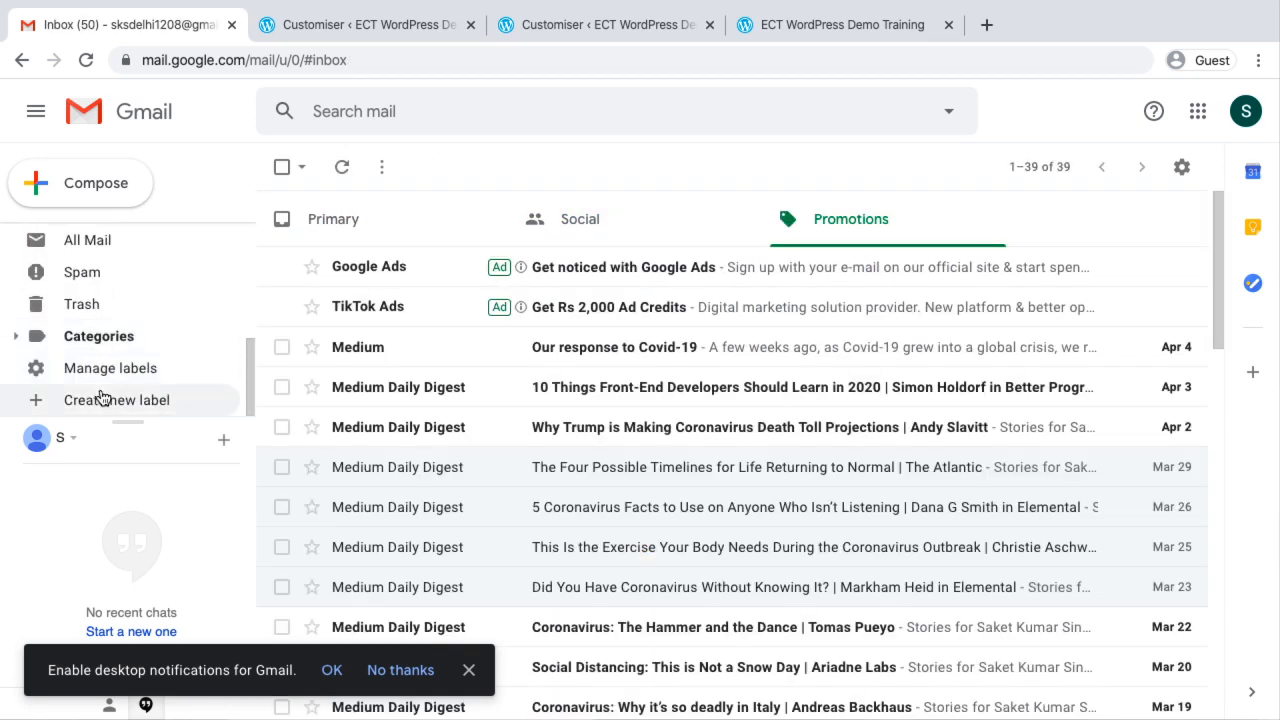
{"action": "left_click", "coordinate": [84, 273]}
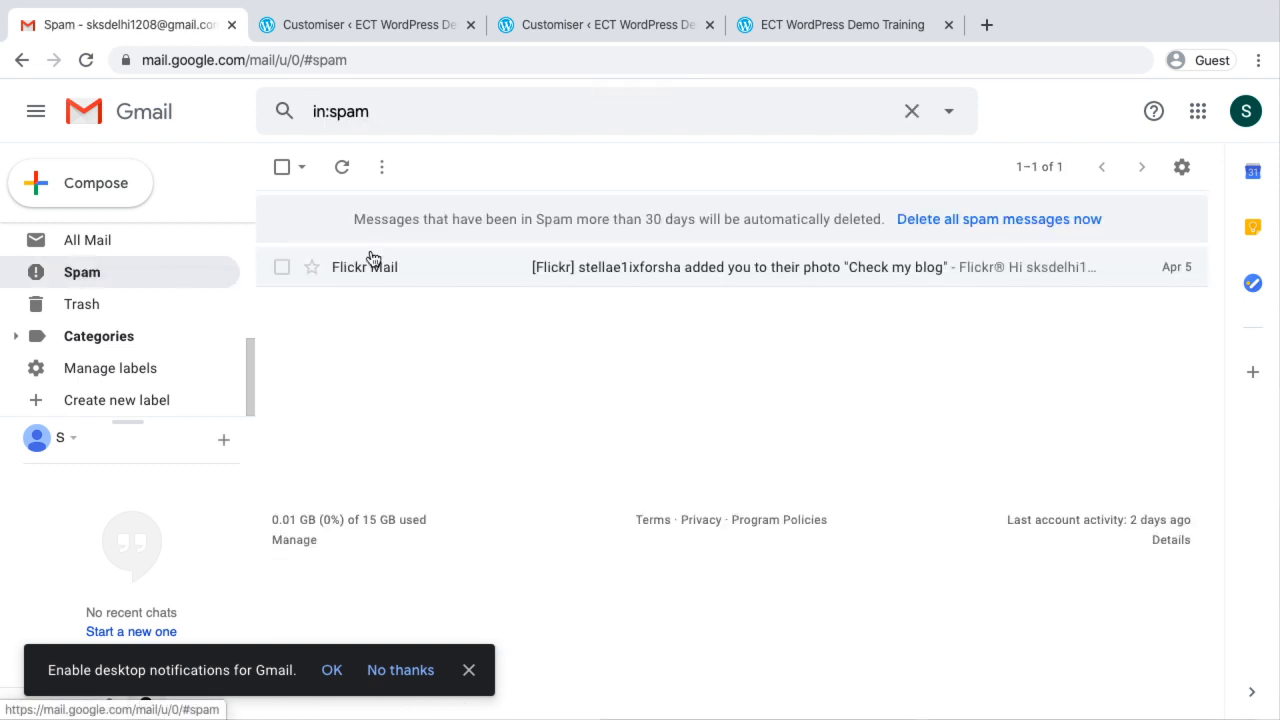
{"action": "scroll", "coordinate": [28, 295], "scroll_direction": "up", "scroll_amount": 3}
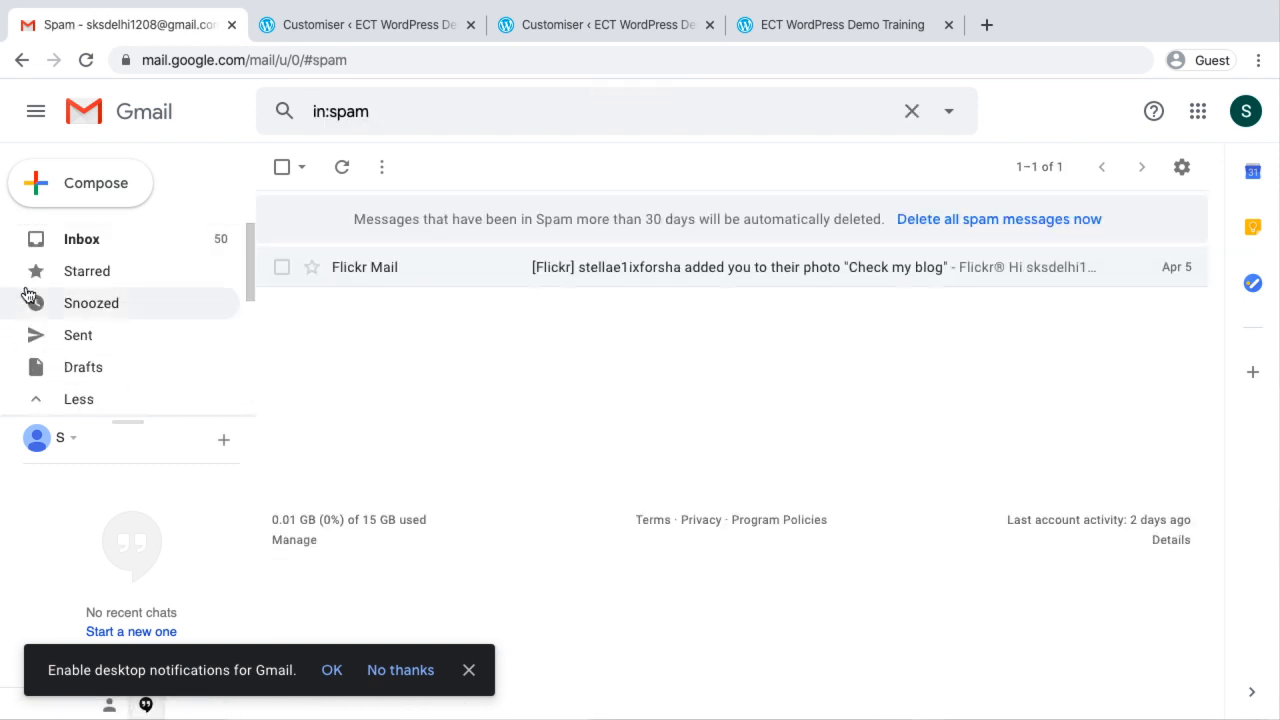
{"action": "left_click", "coordinate": [104, 238]}
{"action": "left_click", "coordinate": [655, 307]}
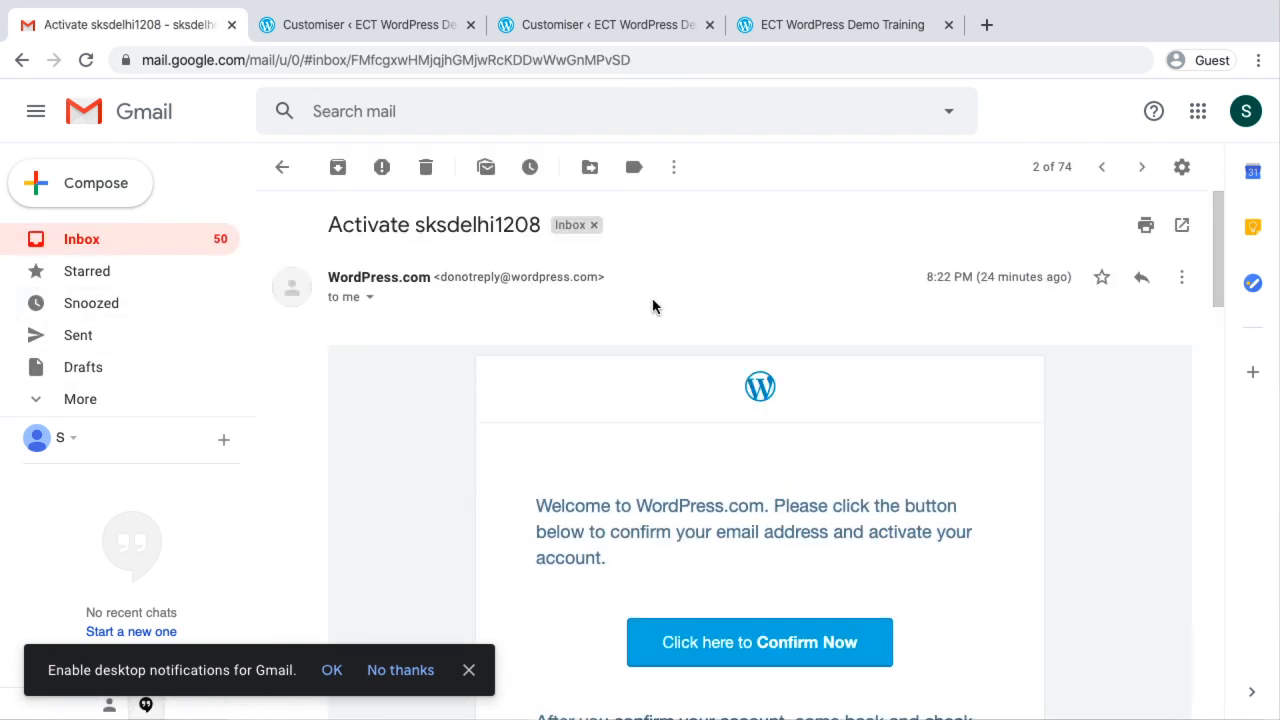
Close the site's customiser to return to the Pages list, and reload the live site's front page through its site title
{"action": "left_click", "coordinate": [358, 30]}
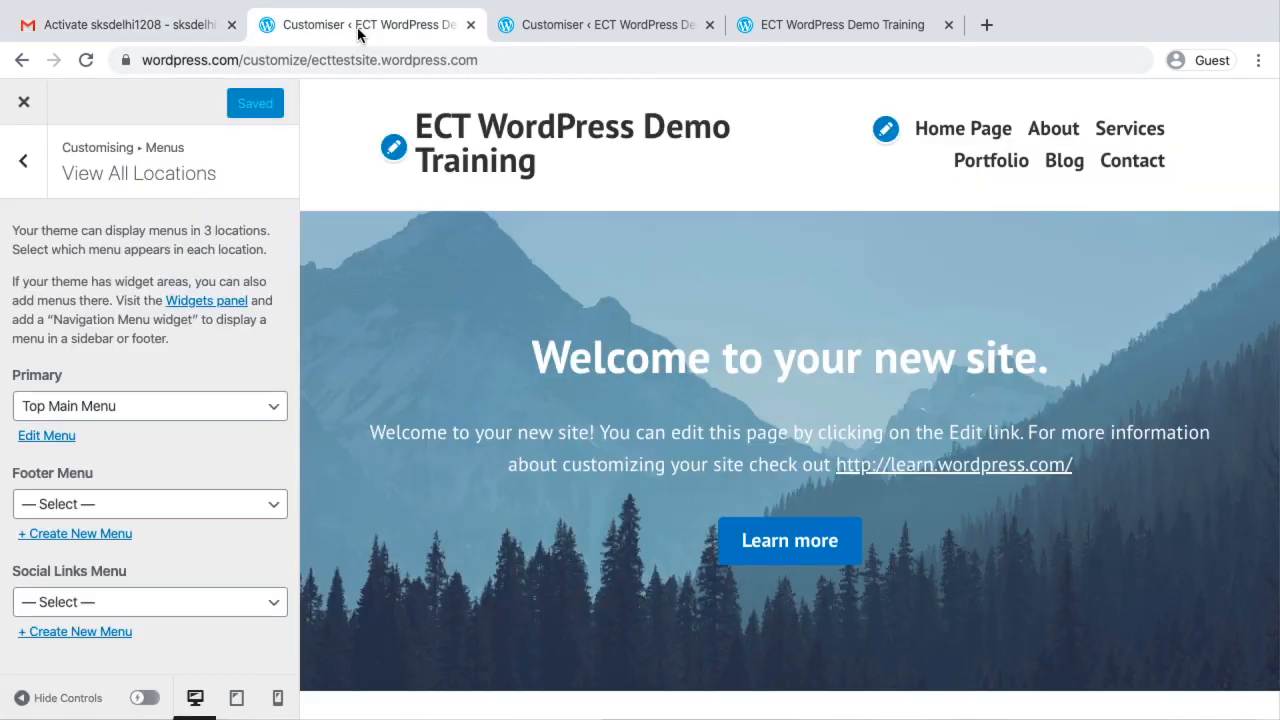
{"action": "left_click", "coordinate": [23, 106]}
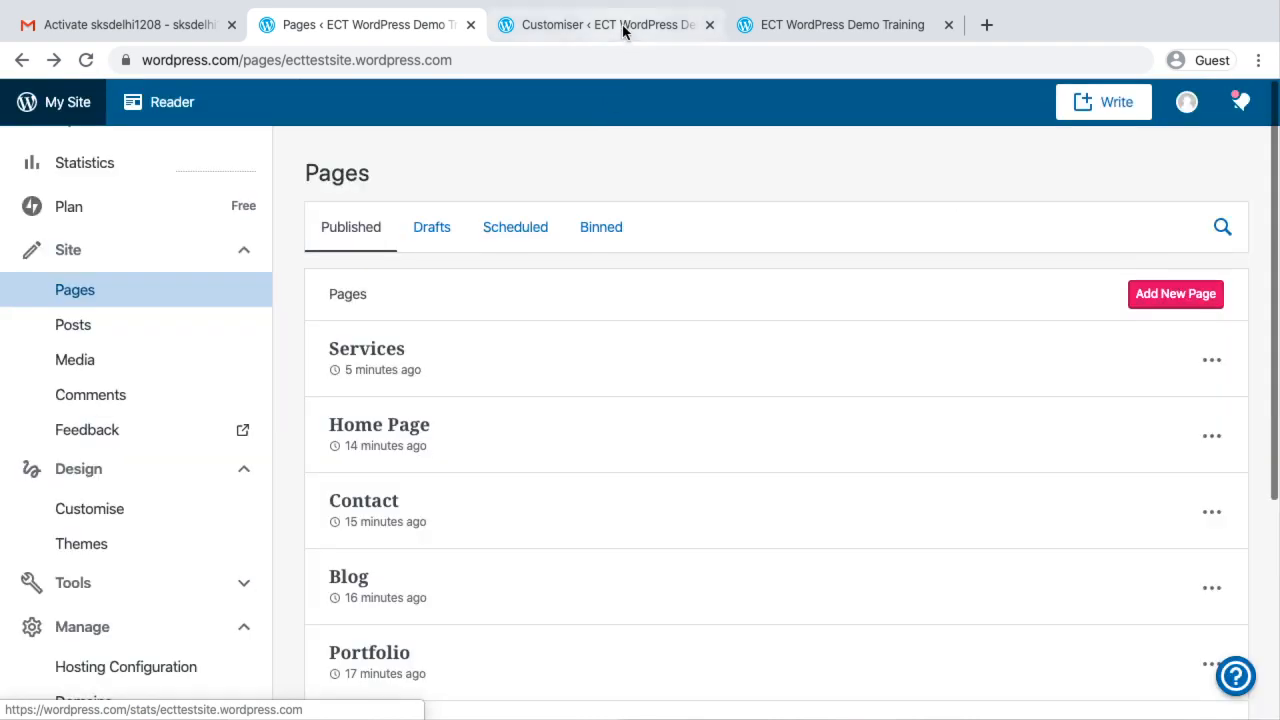
{"action": "left_click", "coordinate": [853, 27]}
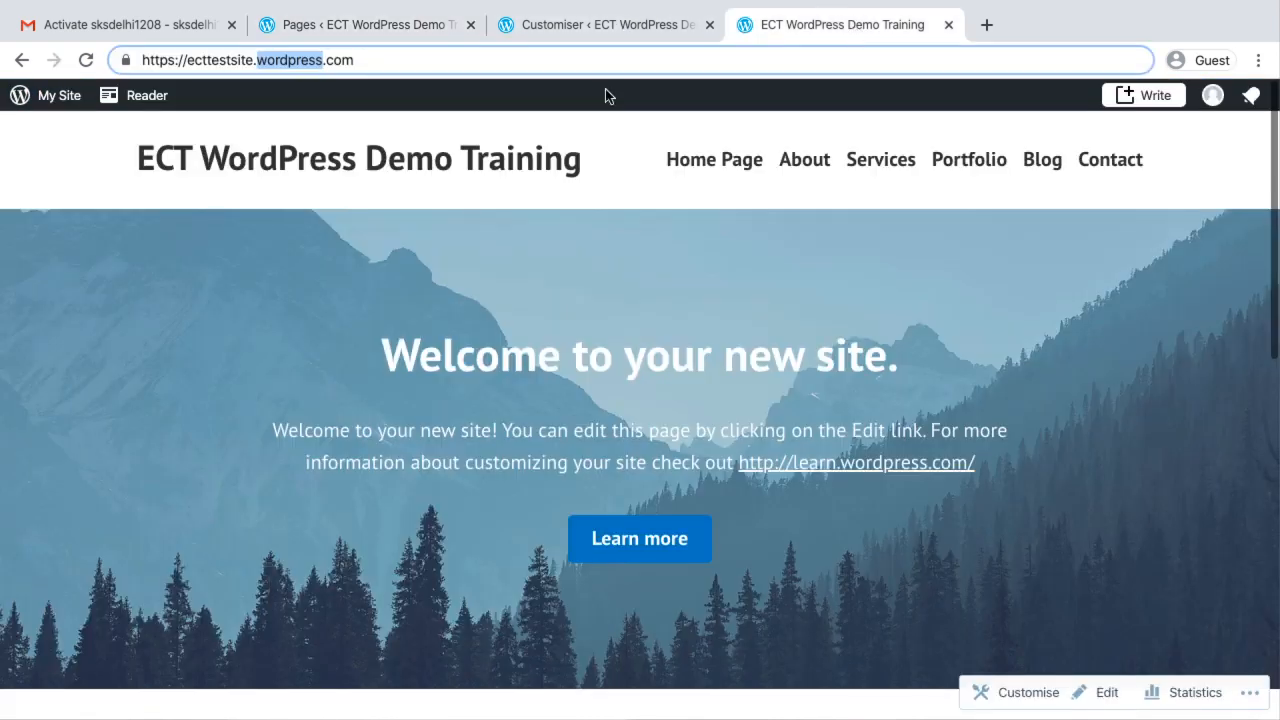
{"action": "left_click", "coordinate": [262, 151]}
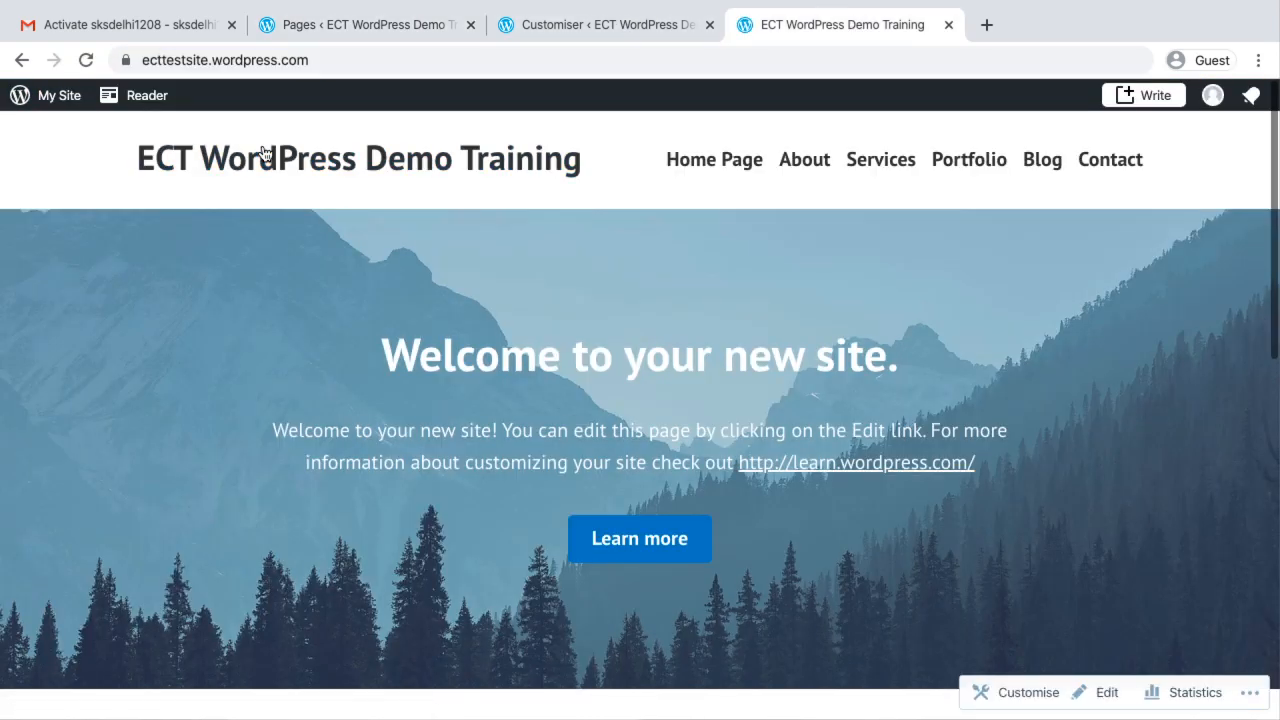
{"action": "left_click", "coordinate": [308, 158]}
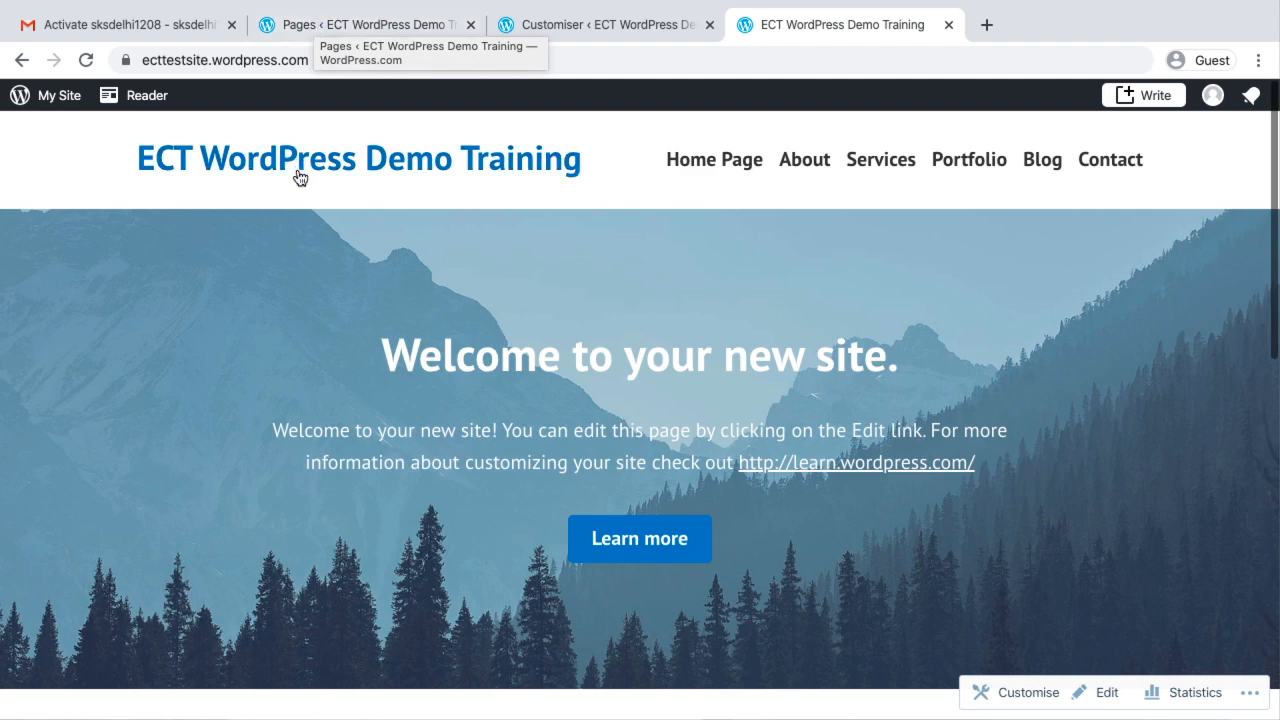
{"action": "left_click", "coordinate": [334, 32]}
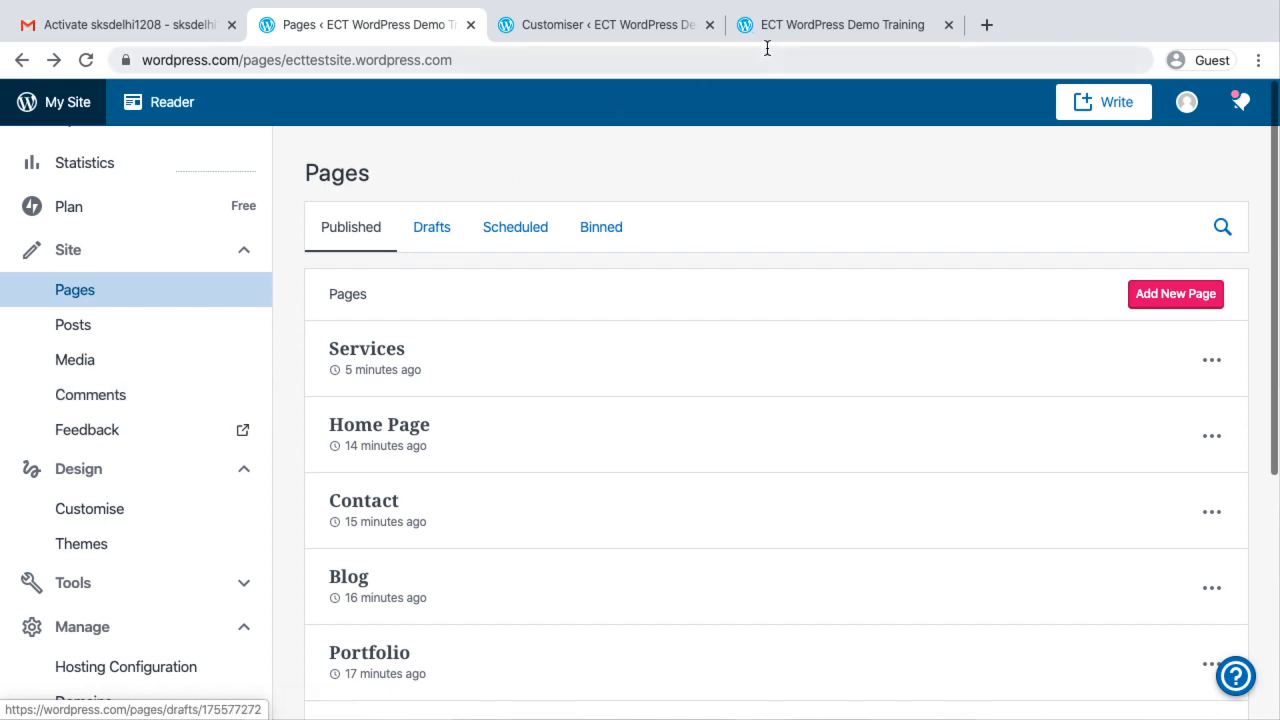
{"action": "left_click", "coordinate": [808, 26]}
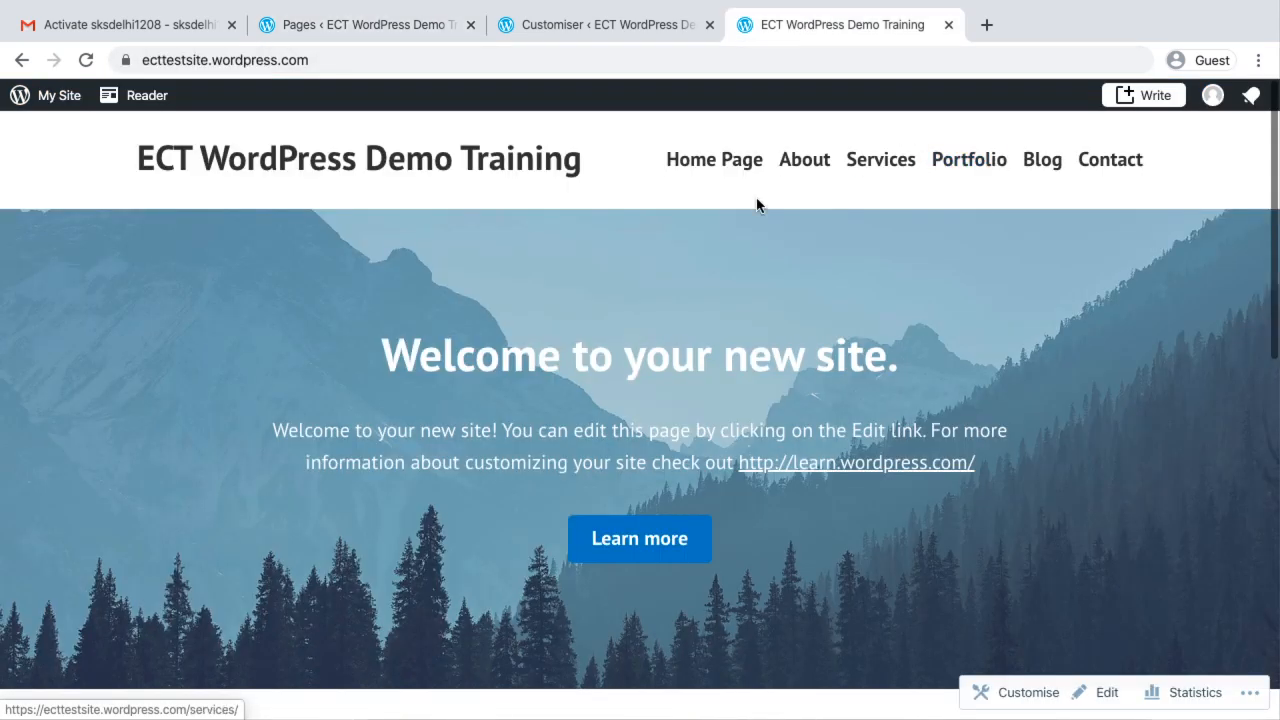
Review the Home Page and About pages on the live site through its main navigation menu
{"action": "left_click", "coordinate": [735, 166]}
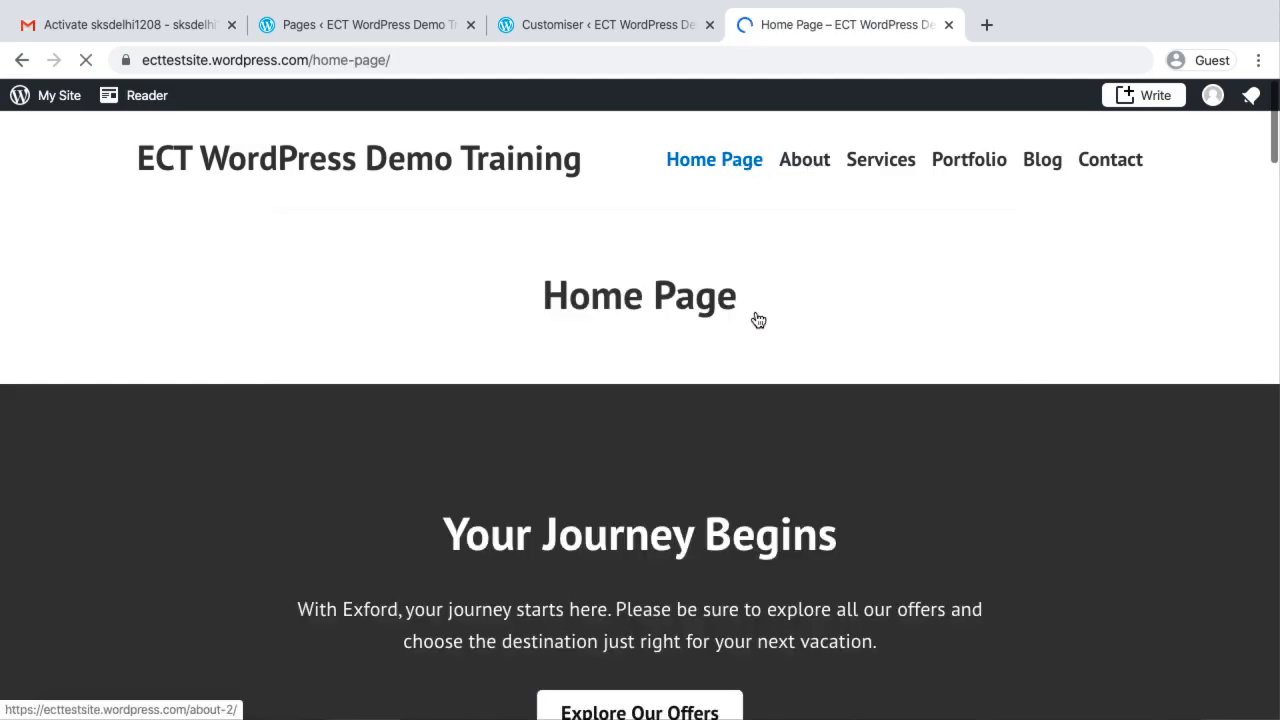
{"action": "scroll", "coordinate": [752, 318], "scroll_direction": "down", "scroll_amount": 8}
{"action": "scroll", "coordinate": [757, 320], "scroll_direction": "up", "scroll_amount": 10}
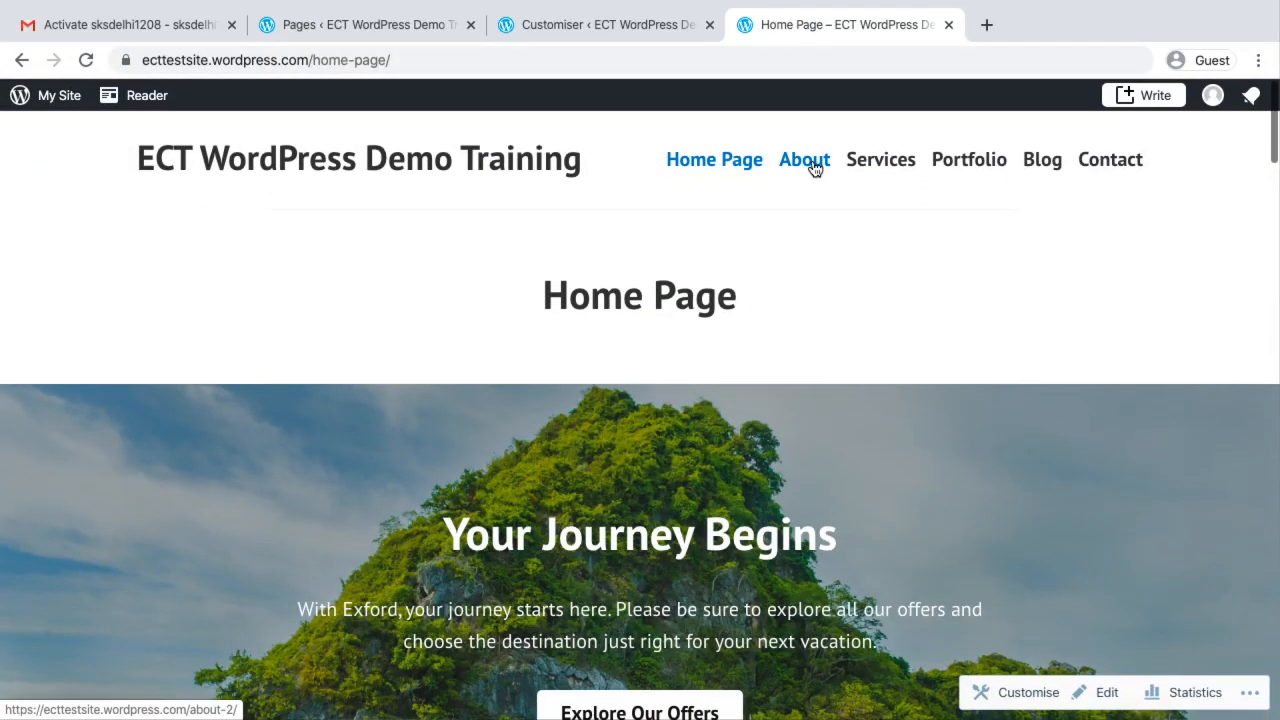
{"action": "left_click", "coordinate": [815, 169]}
{"action": "scroll", "coordinate": [835, 600], "scroll_direction": "down", "scroll_amount": 2}
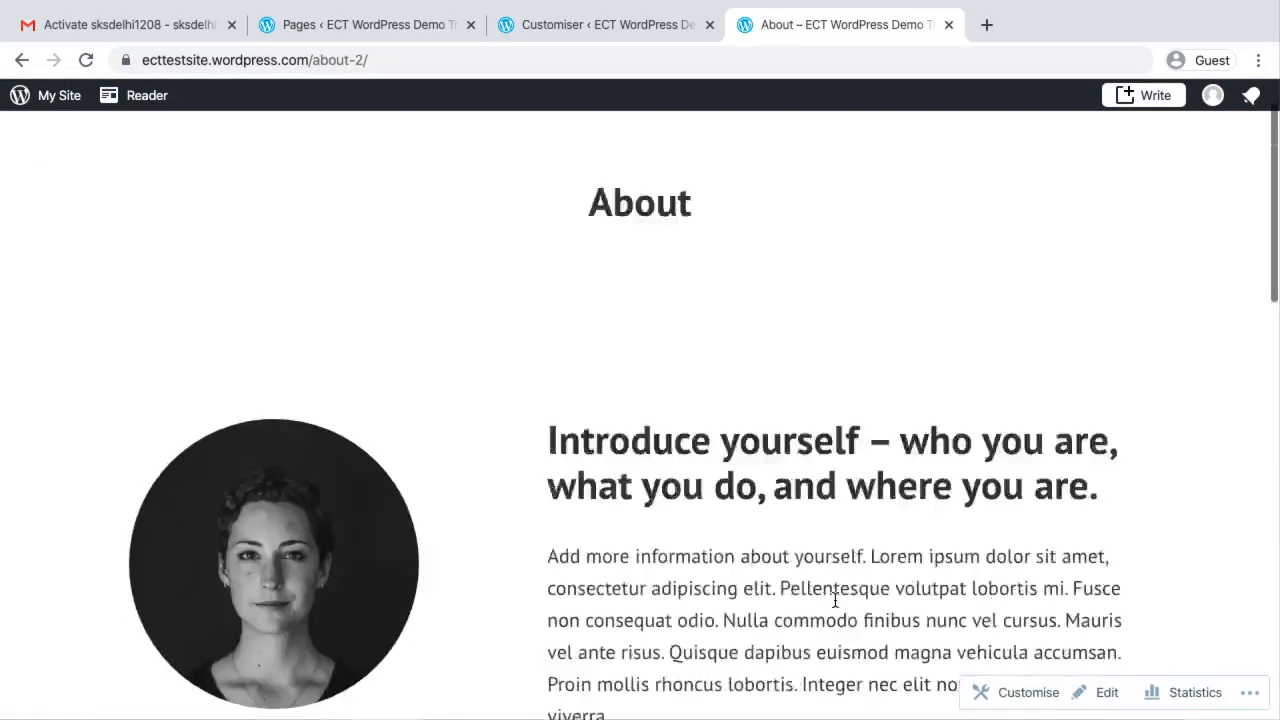
{"action": "scroll", "coordinate": [834, 598], "scroll_direction": "down", "scroll_amount": 12}
{"action": "scroll", "coordinate": [834, 598], "scroll_direction": "up", "scroll_amount": 14}
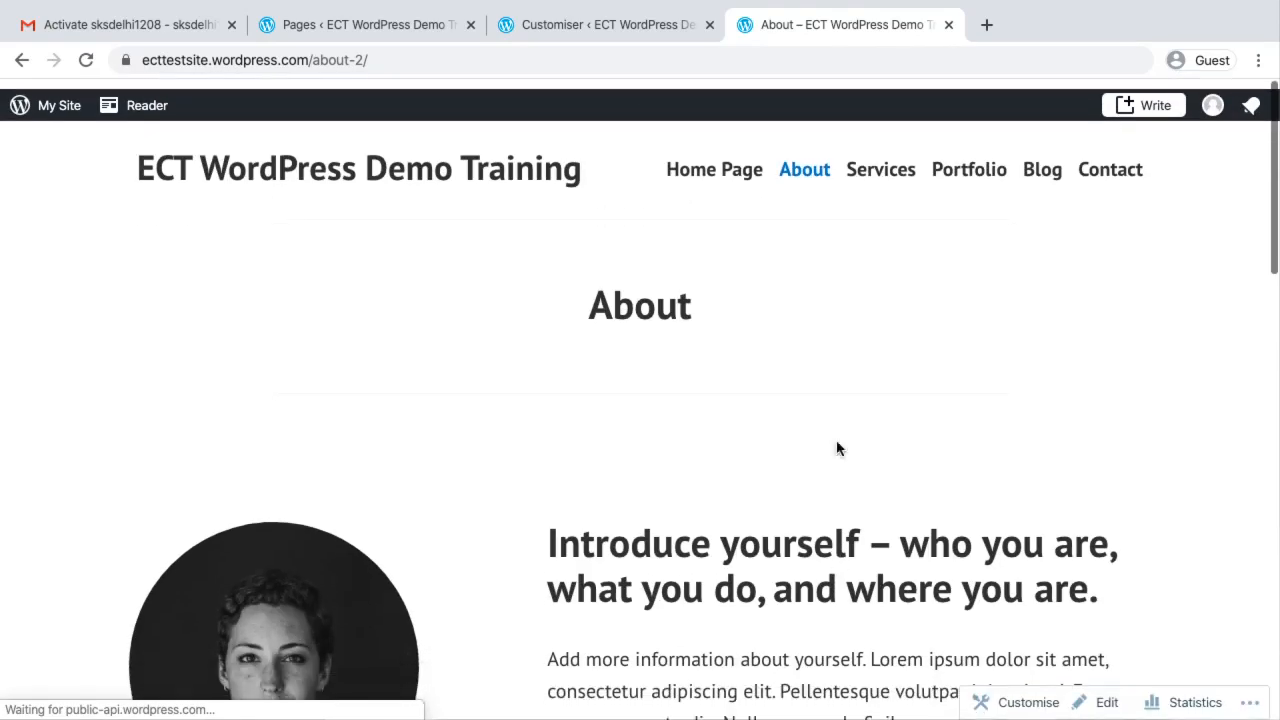
Review the live site's Services, Portfolio and Blog pages through the main navigation menu
{"action": "left_click", "coordinate": [889, 160]}
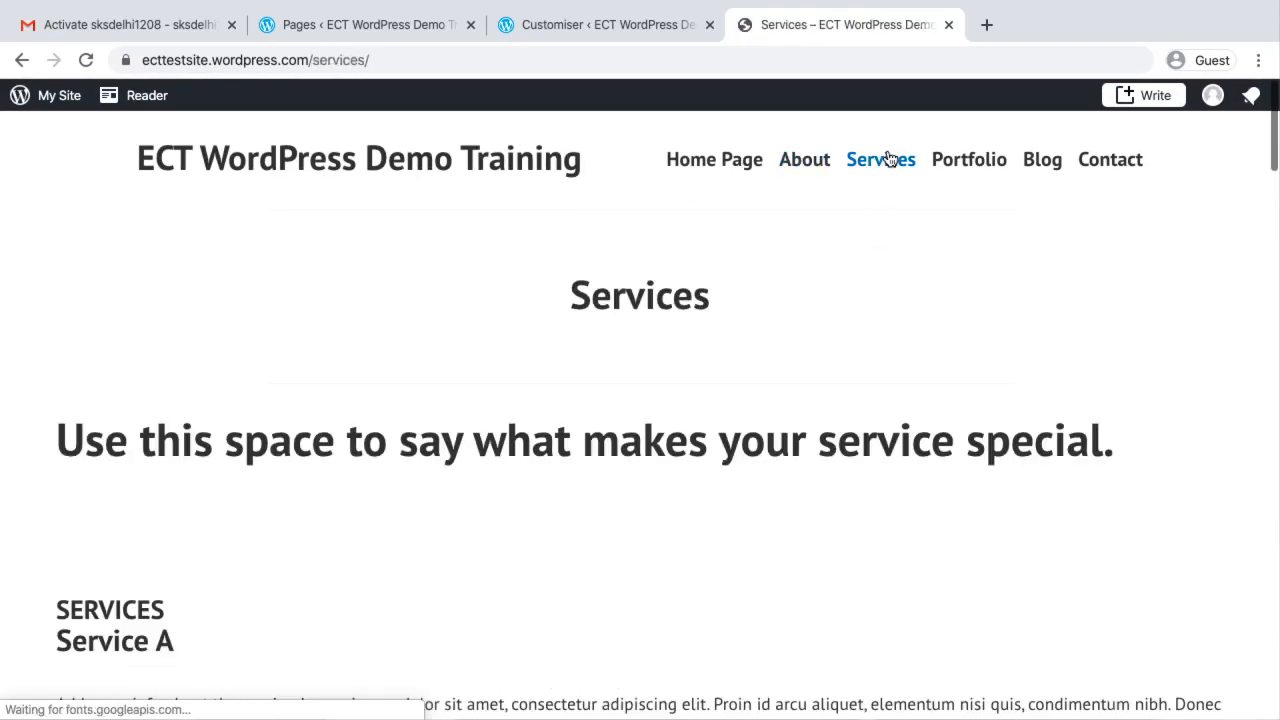
{"action": "scroll", "coordinate": [858, 544], "scroll_direction": "down", "scroll_amount": 7}
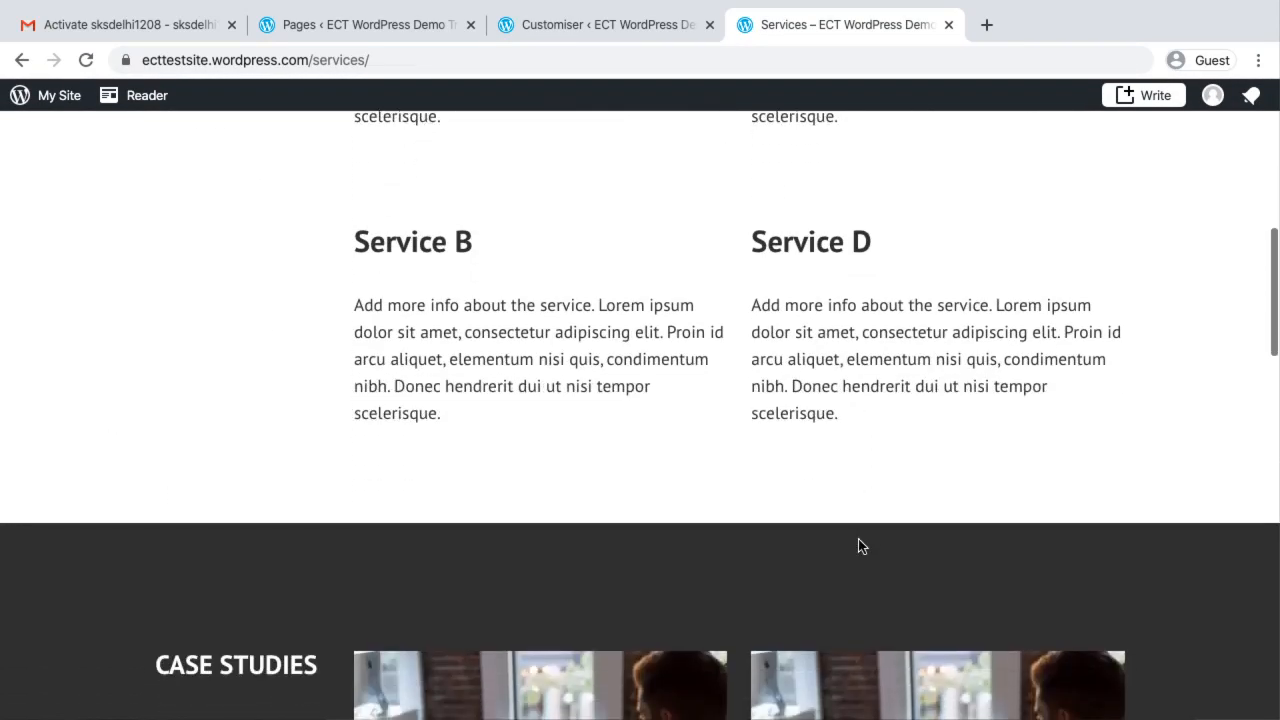
{"action": "scroll", "coordinate": [860, 542], "scroll_direction": "down", "scroll_amount": 15}
{"action": "scroll", "coordinate": [859, 540], "scroll_direction": "up", "scroll_amount": 20}
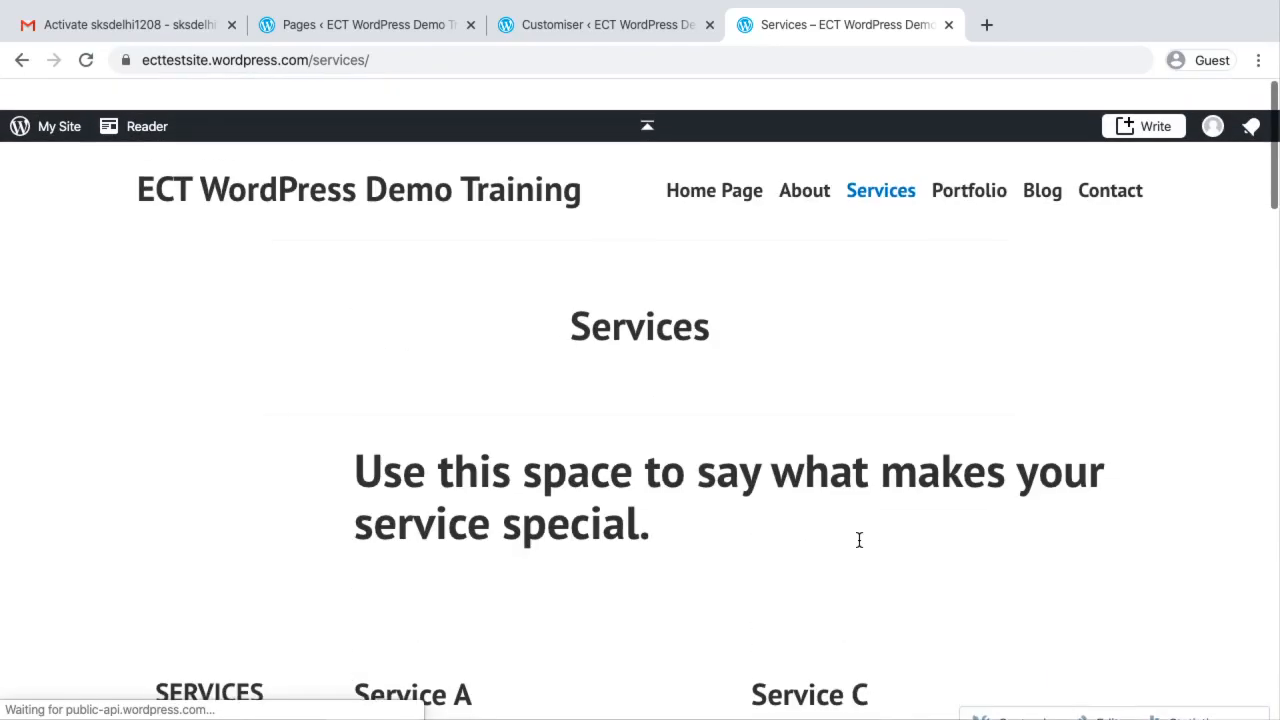
{"action": "left_click", "coordinate": [980, 176]}
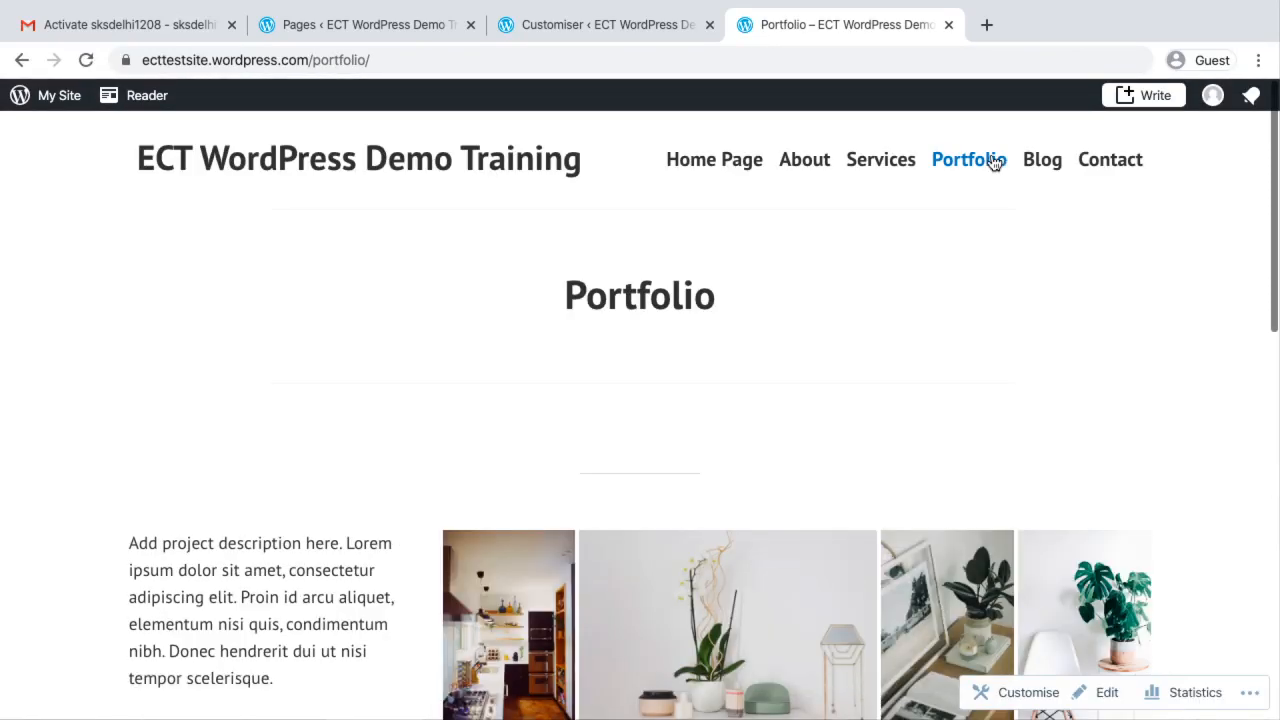
{"action": "left_click", "coordinate": [1046, 162]}
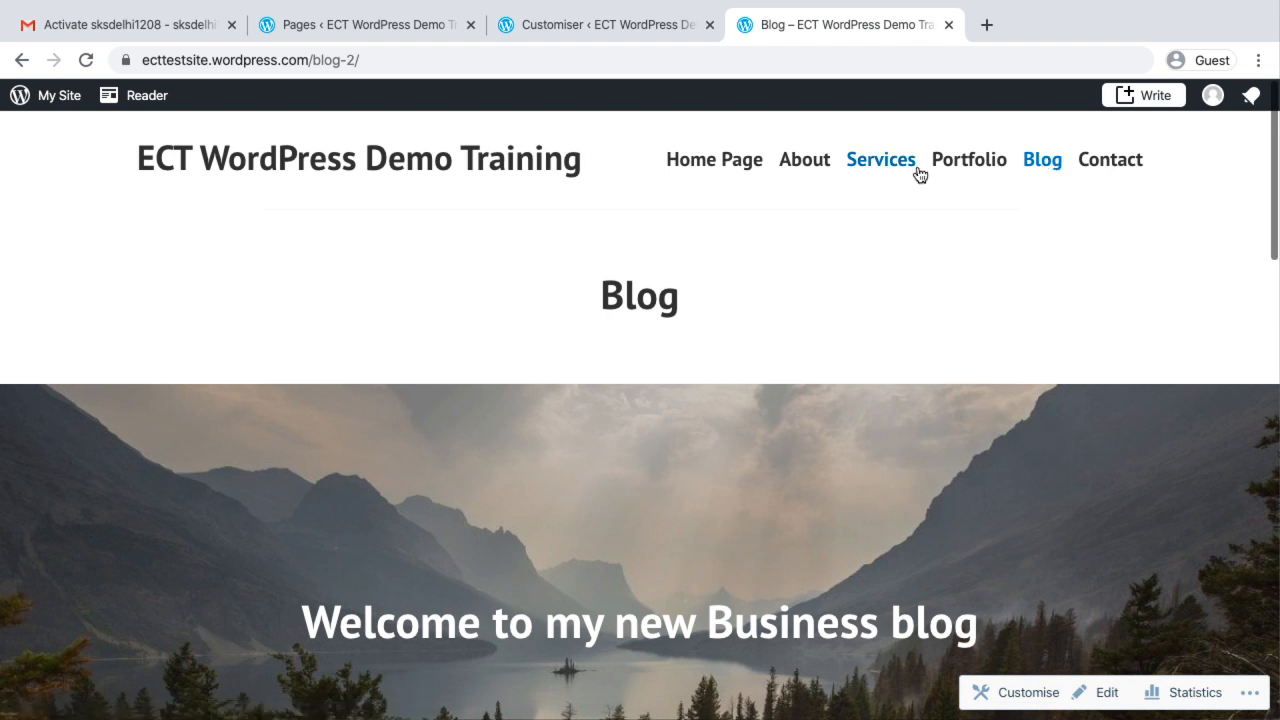
Open the live site's Contact page and fill in the sender's name and email in the contact form
{"action": "left_click", "coordinate": [1104, 170]}
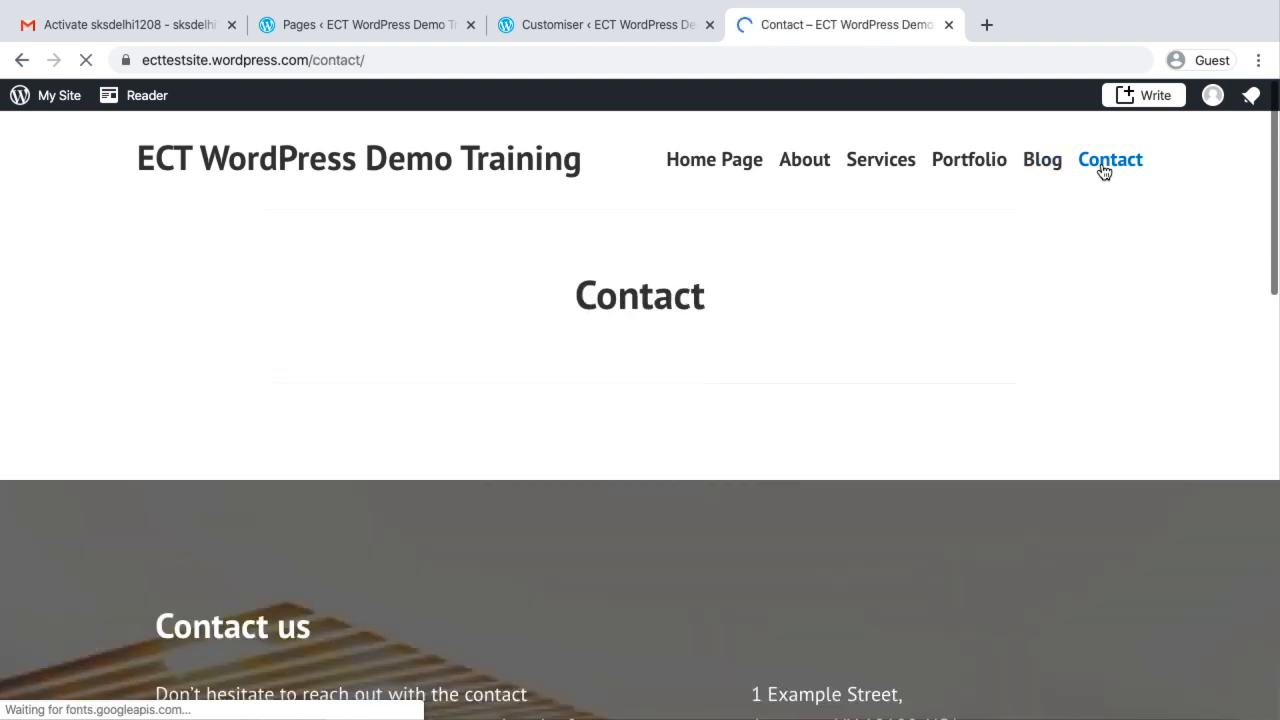
{"action": "scroll", "coordinate": [790, 414], "scroll_direction": "down", "scroll_amount": 5}
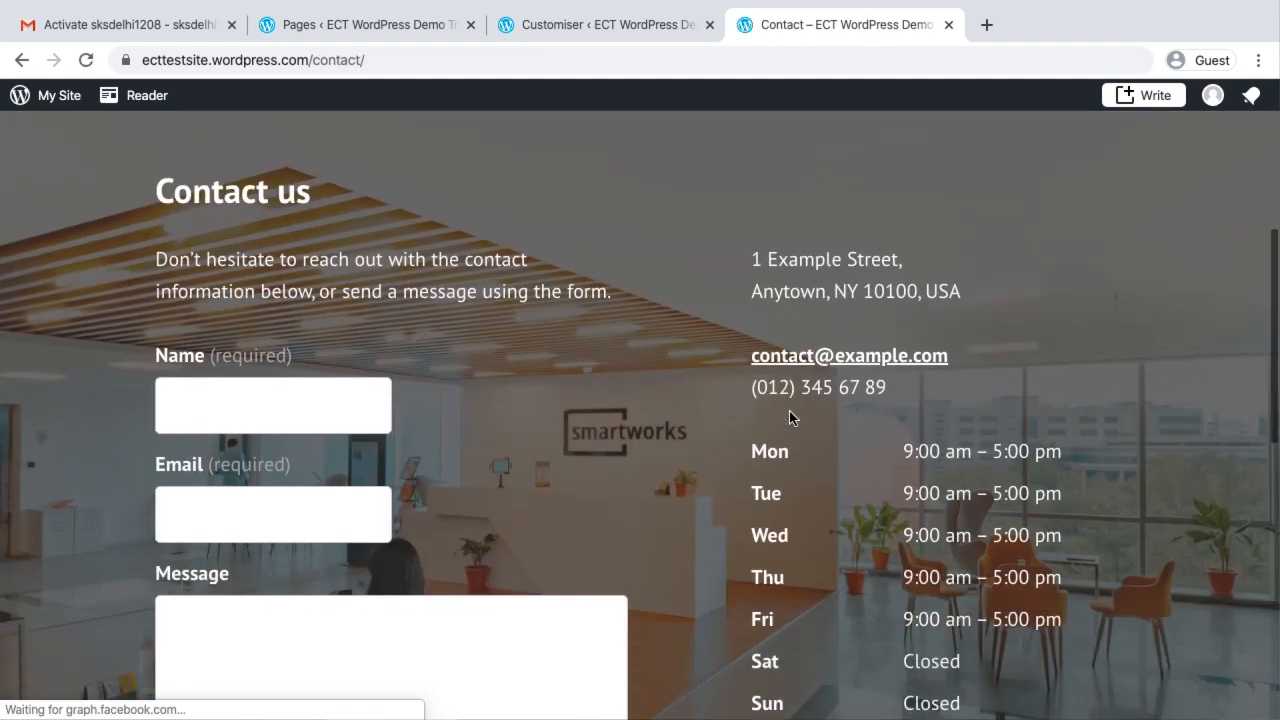
{"action": "scroll", "coordinate": [86, 440], "scroll_direction": "down", "scroll_amount": 2}
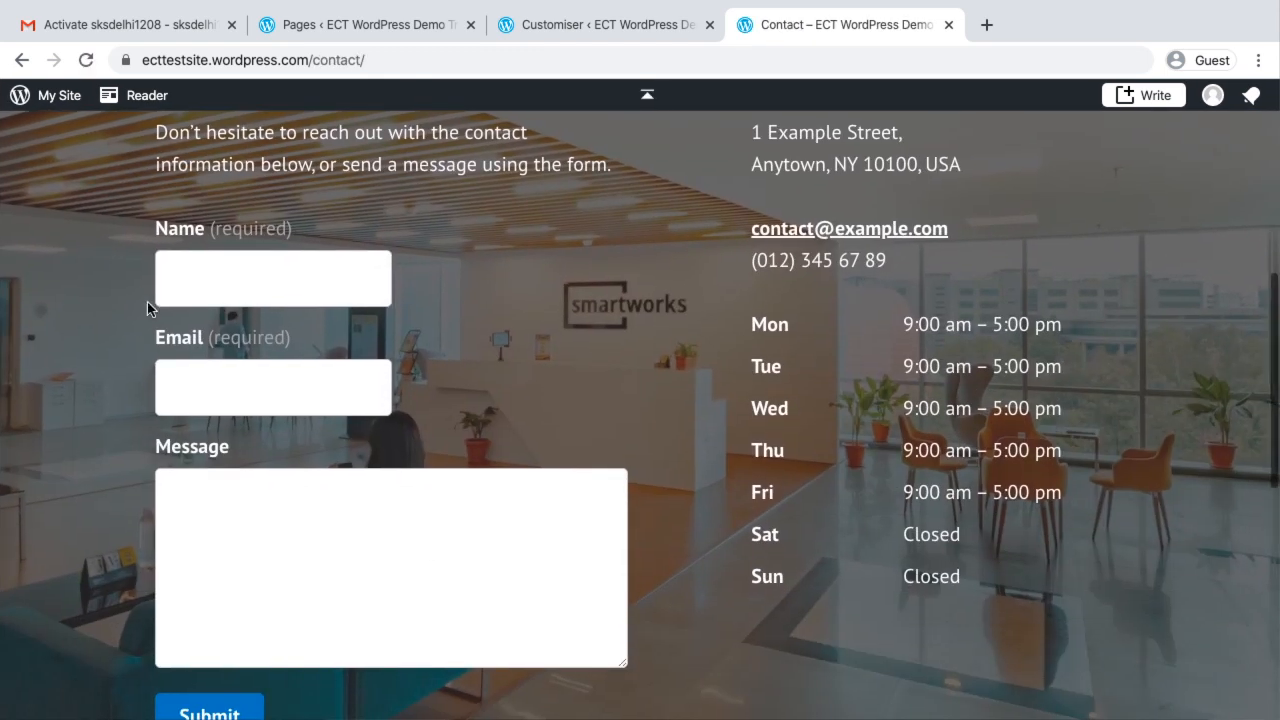
{"action": "left_click", "coordinate": [190, 258]}
{"action": "type", "text": "Saket"}
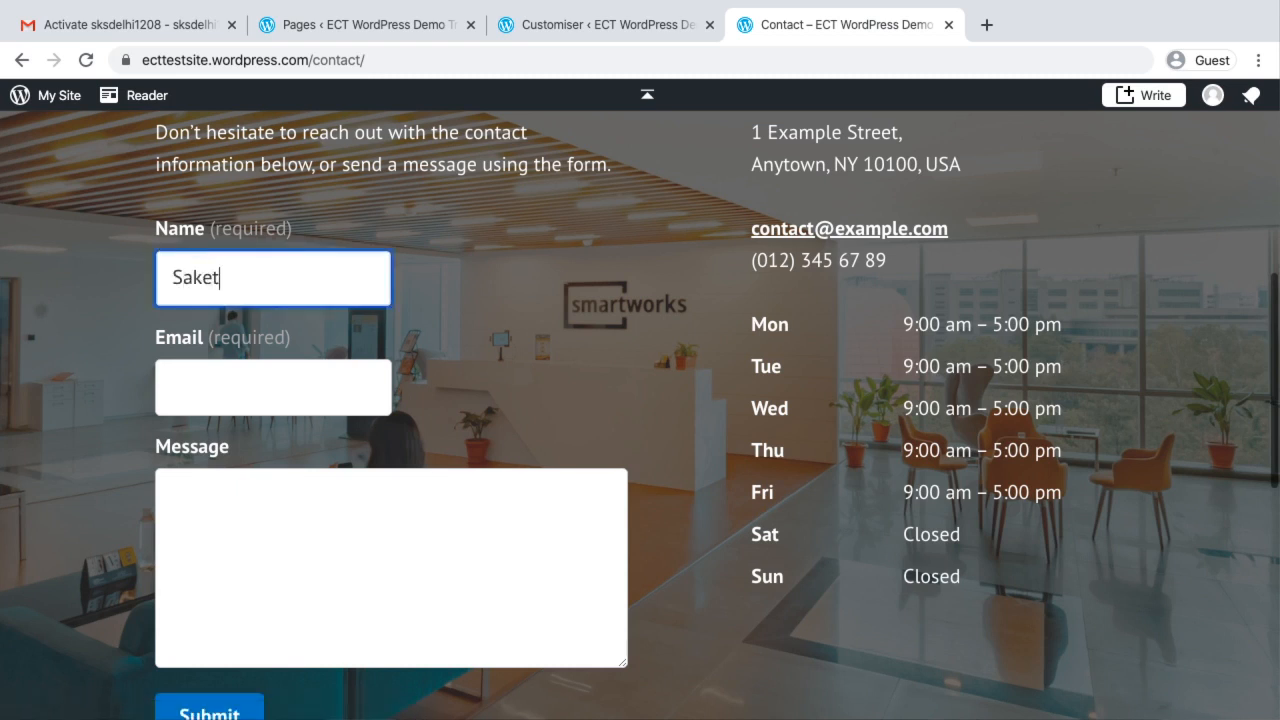
{"action": "key", "text": "Tab"}
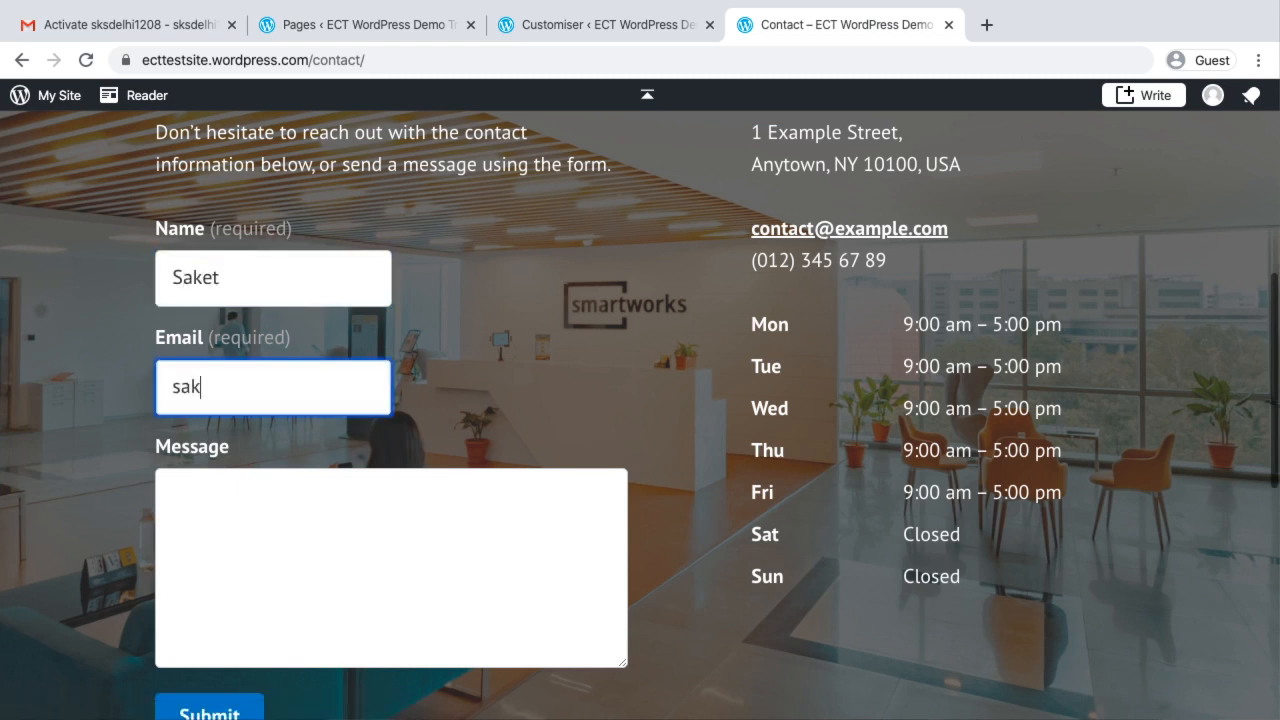
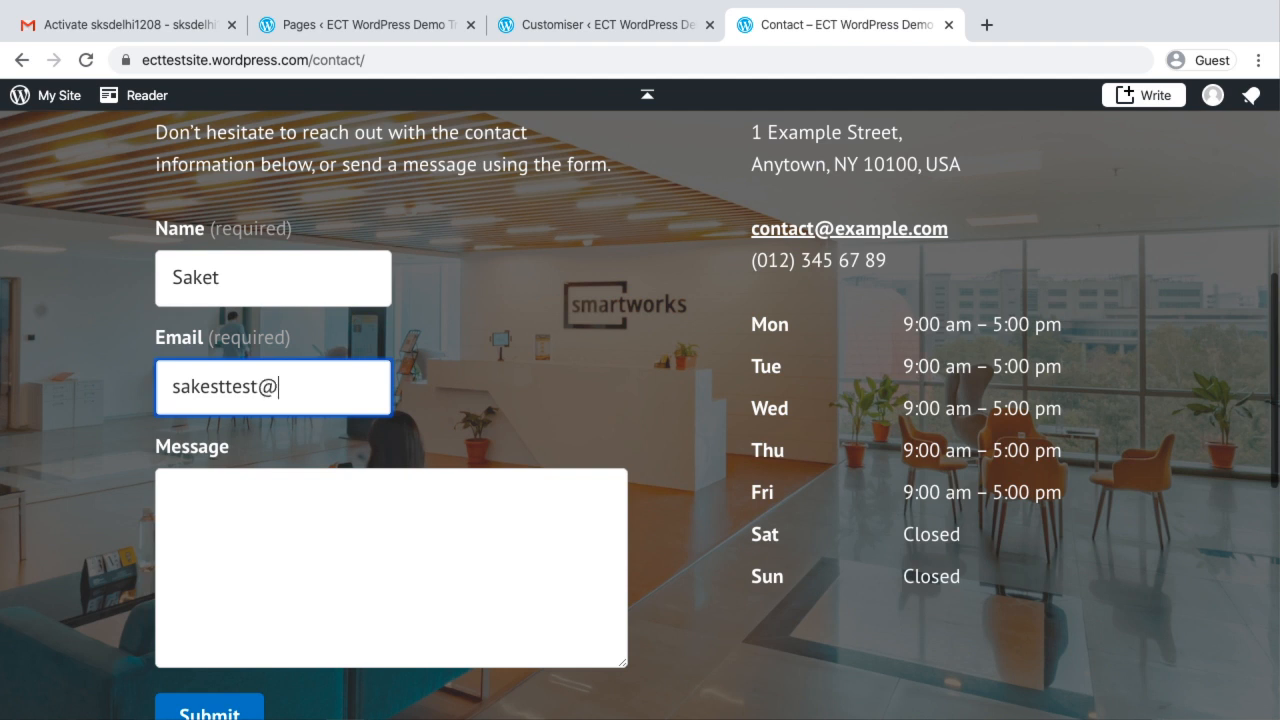
Enter "This is a test message" as the contact form's message and submit the form
{"action": "left_click", "coordinate": [225, 512]}
{"action": "type", "text": "Th"}
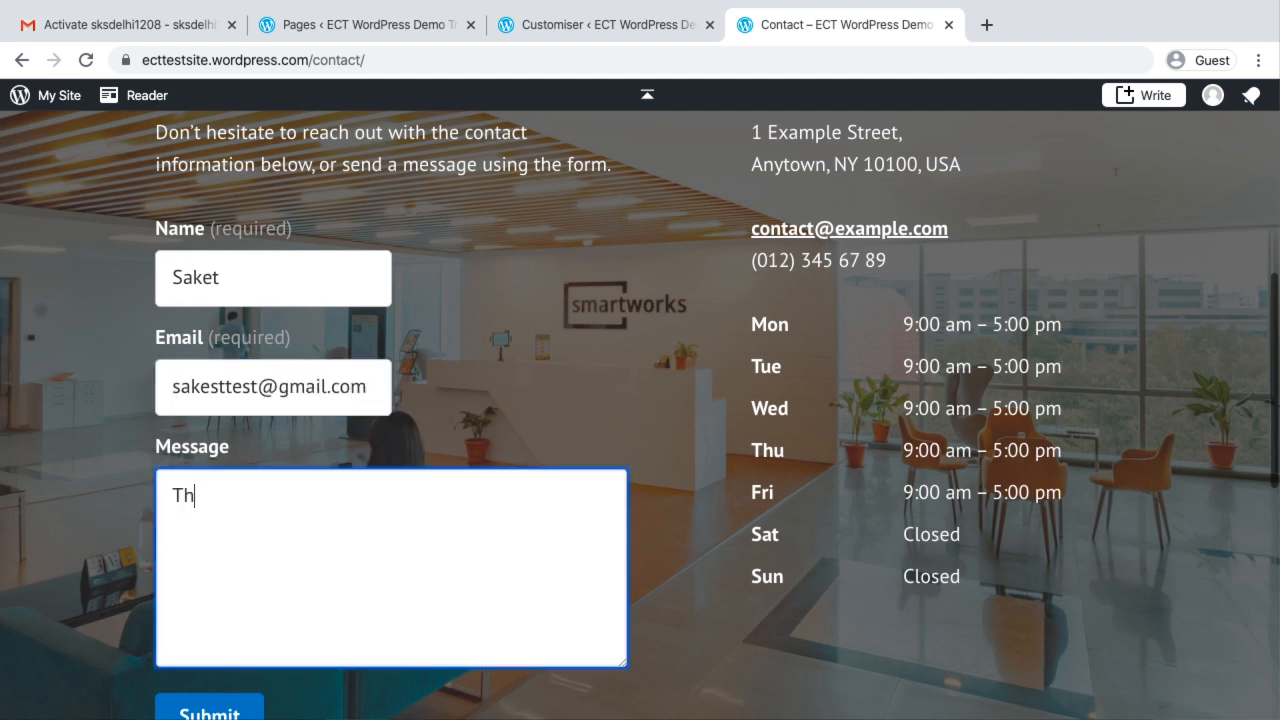
{"action": "type", "text": "is is a test message"}
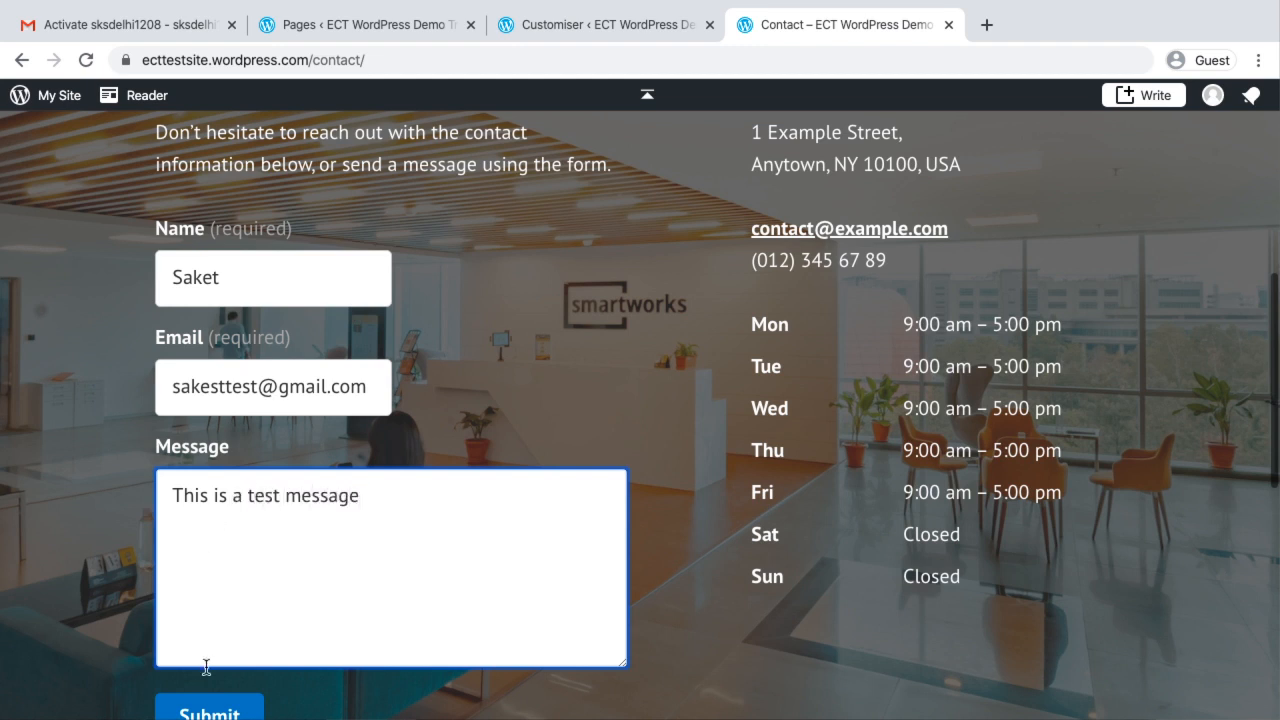
{"action": "left_click", "coordinate": [222, 714]}
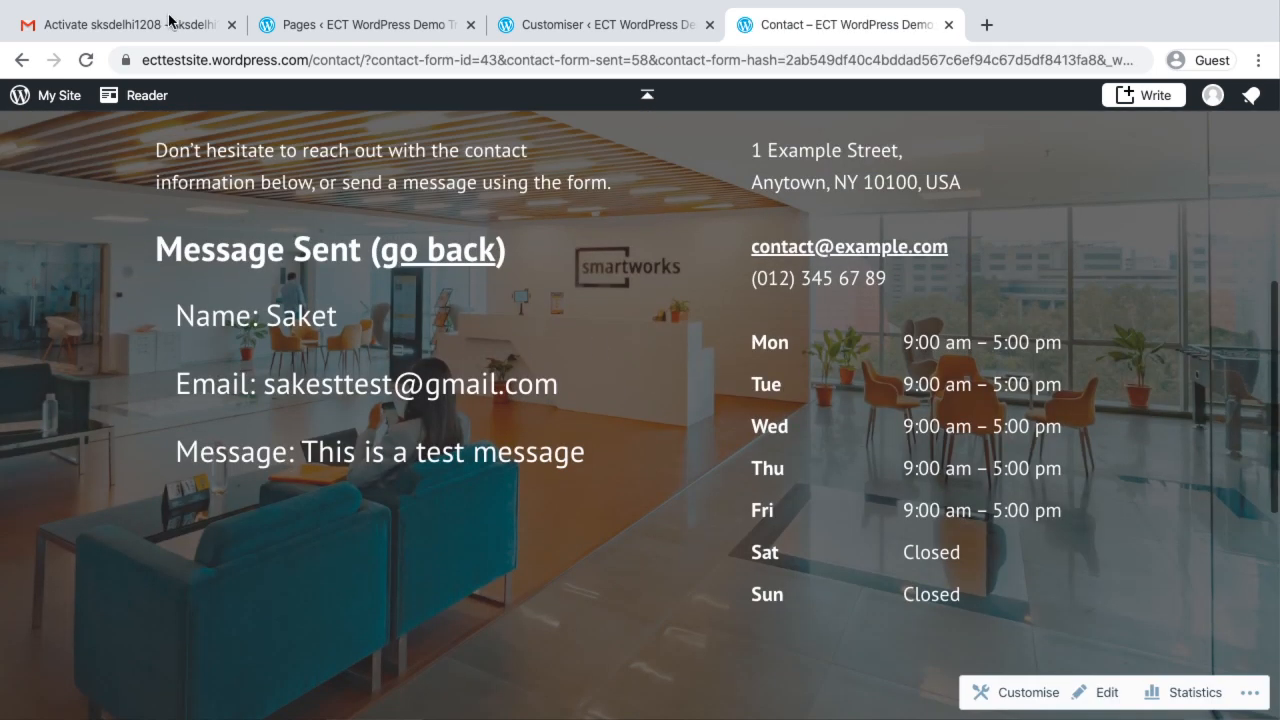
Switch to the Gmail inbox and open the "[ECT WordPress Demo Training] Contact" email to check the form submission
{"action": "left_click", "coordinate": [170, 22]}
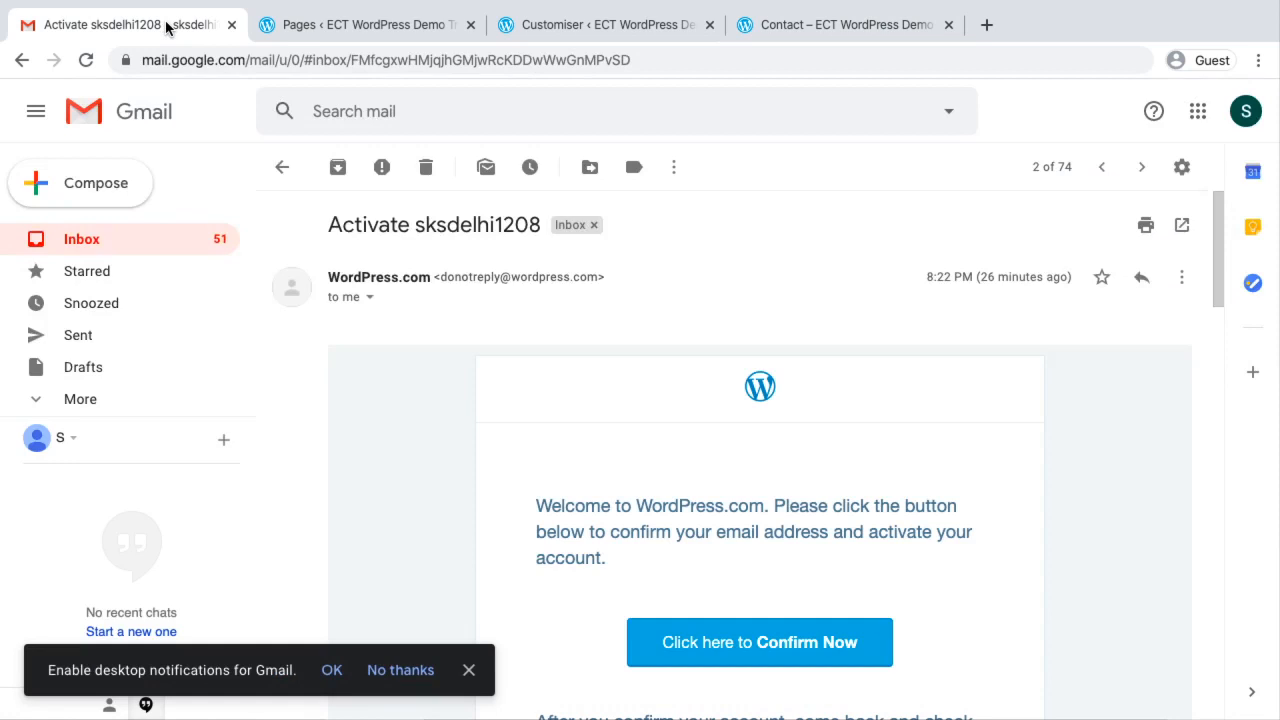
{"action": "left_click", "coordinate": [128, 239]}
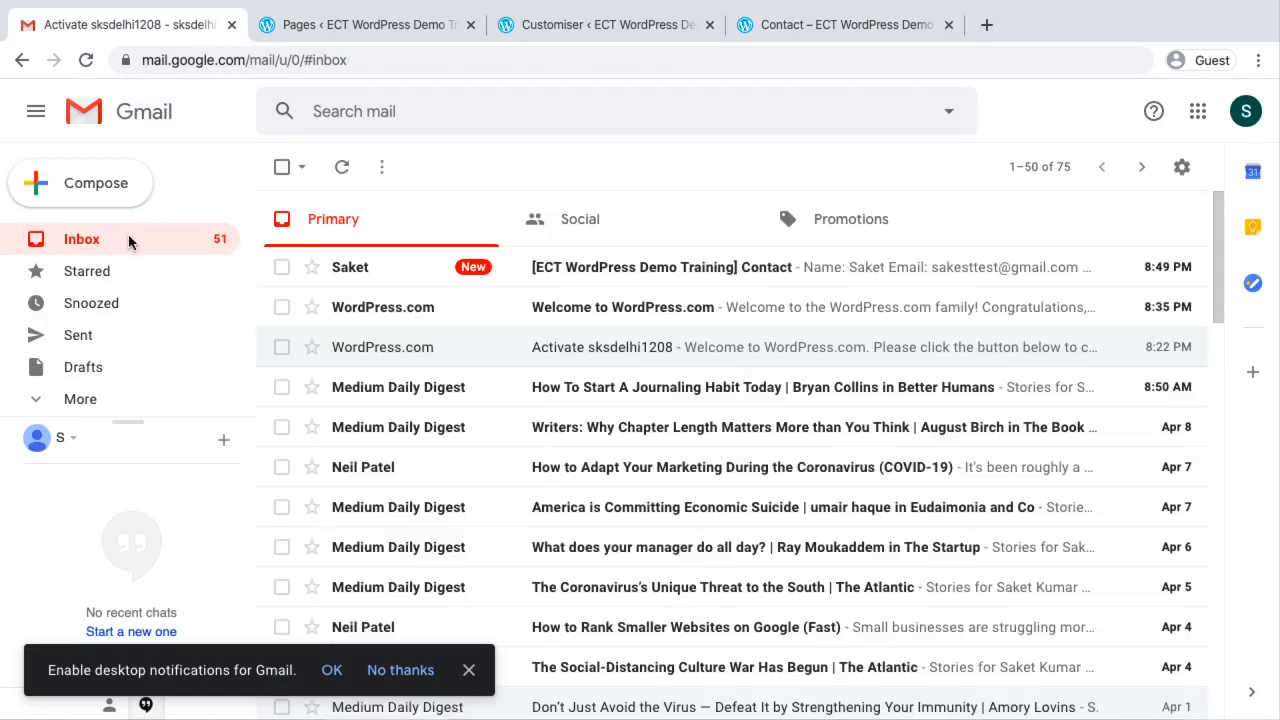
{"action": "left_click", "coordinate": [633, 270]}
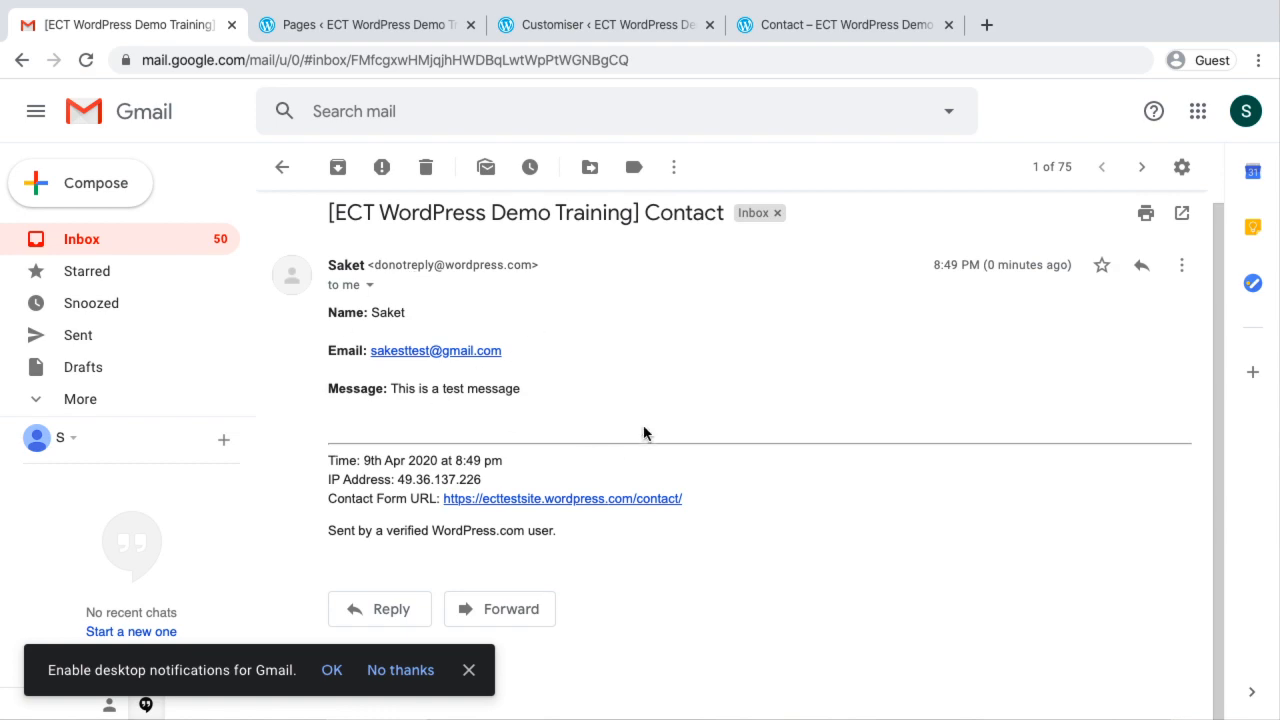
Return to the live demo site, open its front page through the site title and review the page down to the footer
{"action": "left_click", "coordinate": [846, 26]}
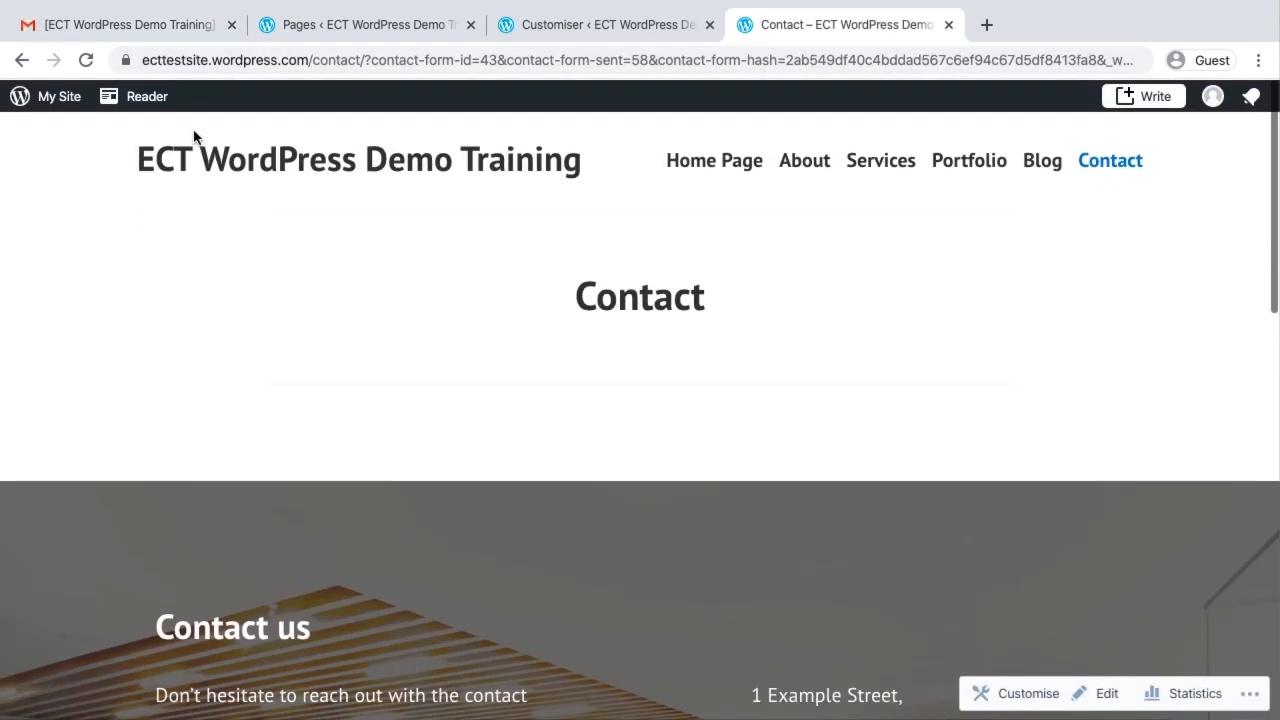
{"action": "left_click", "coordinate": [284, 157]}
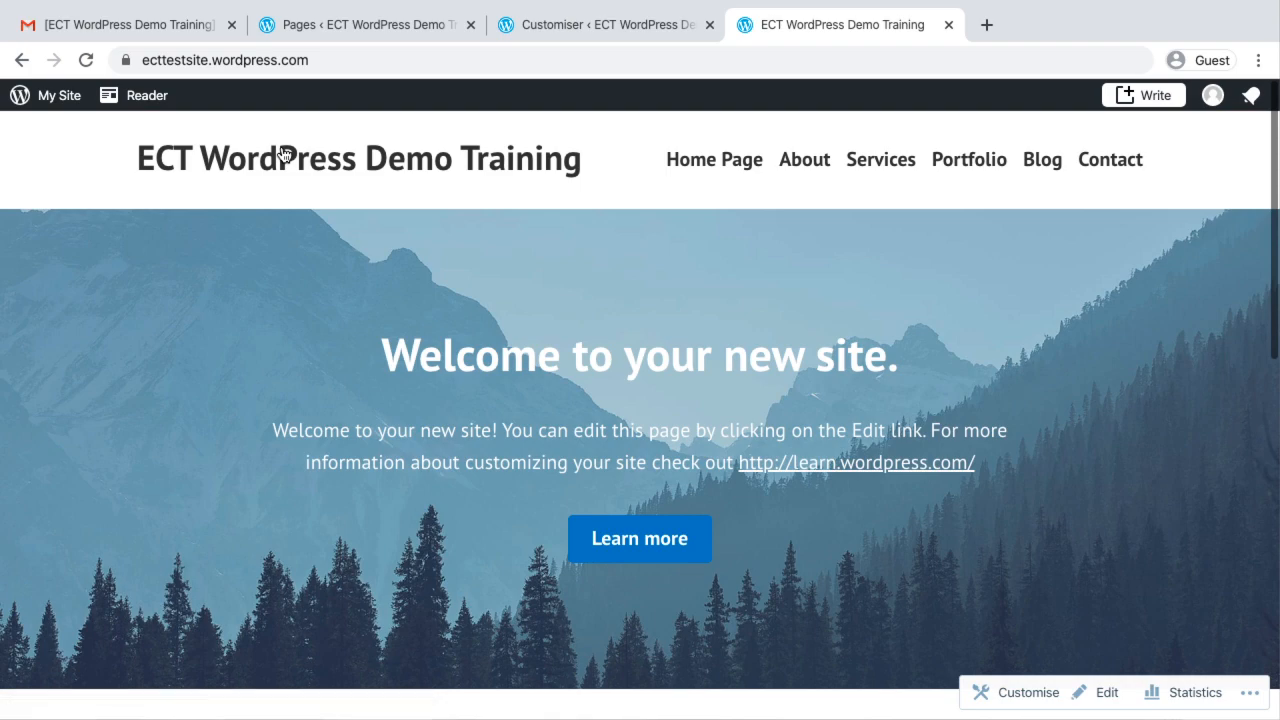
{"action": "scroll", "coordinate": [283, 153], "scroll_direction": "down", "scroll_amount": 15}
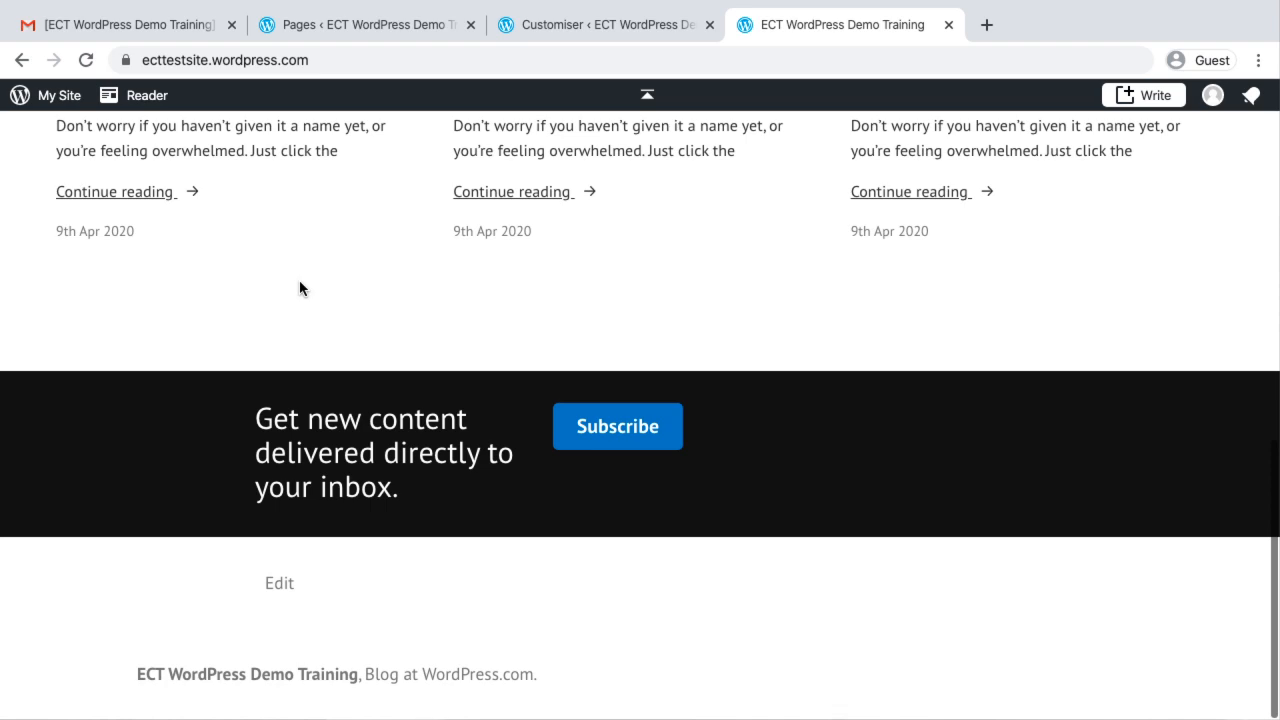
{"action": "scroll", "coordinate": [299, 288], "scroll_direction": "up", "scroll_amount": 15}
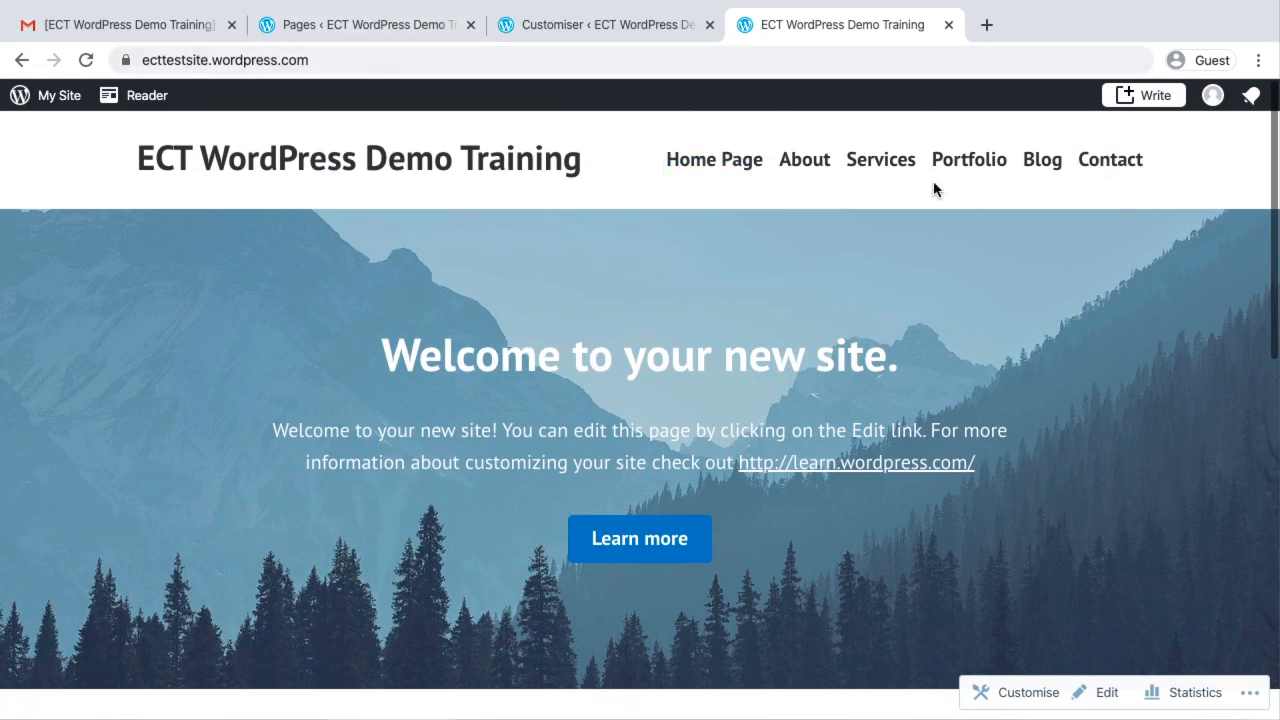
Switch to the "Episode 26 - Create a Blog with WordPress" presentation in Google Slides and review slides 7 to 13 on creating a blog
{"action": "left_click", "coordinate": [306, 28]}
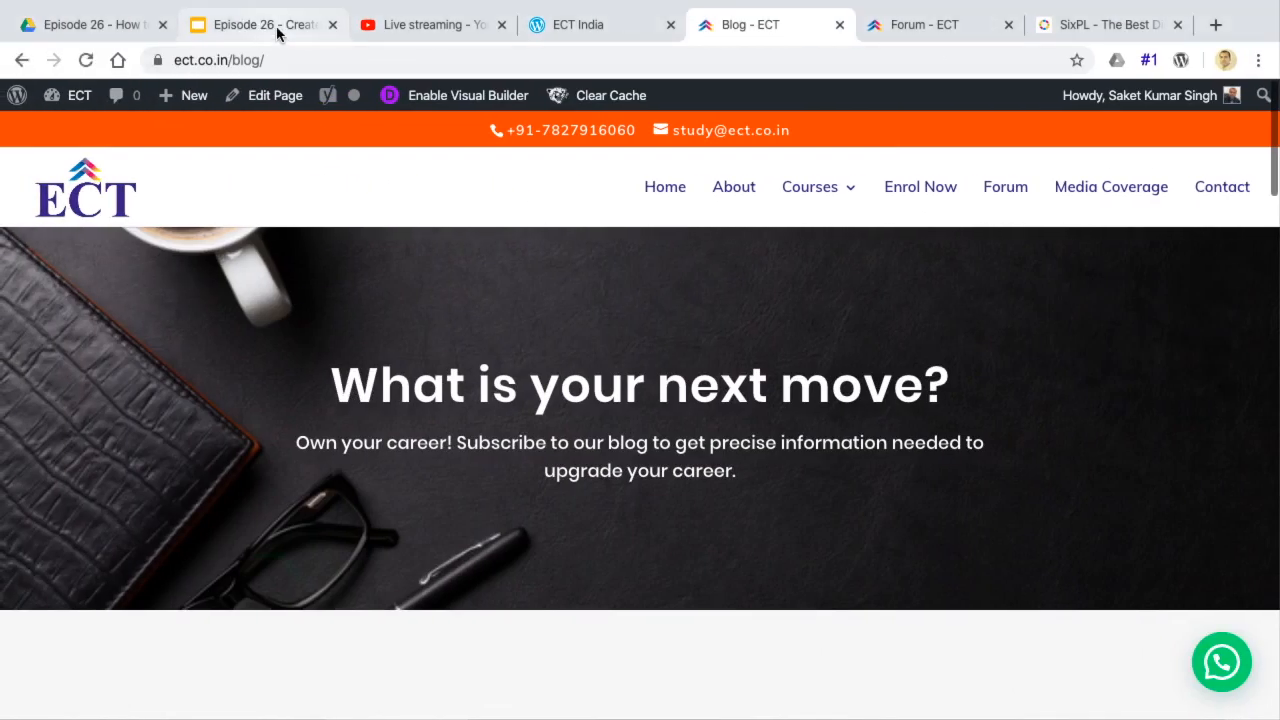
{"action": "left_click", "coordinate": [245, 25]}
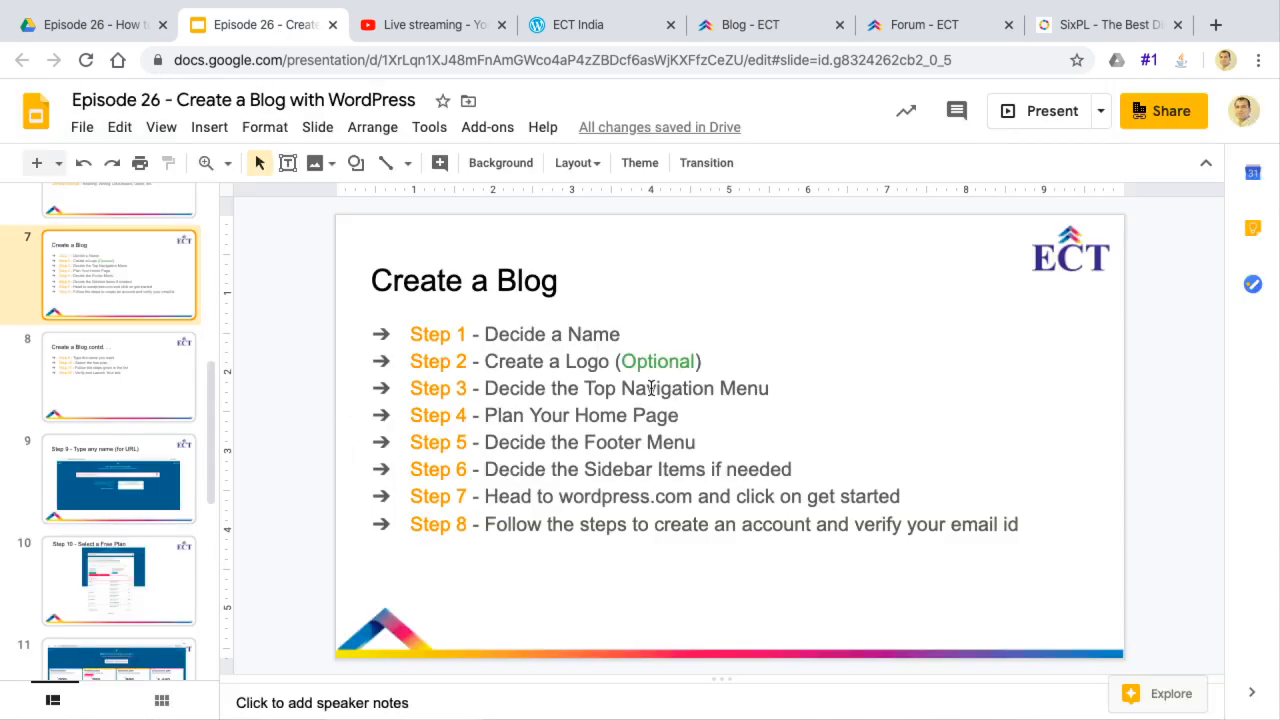
{"action": "left_click", "coordinate": [508, 421]}
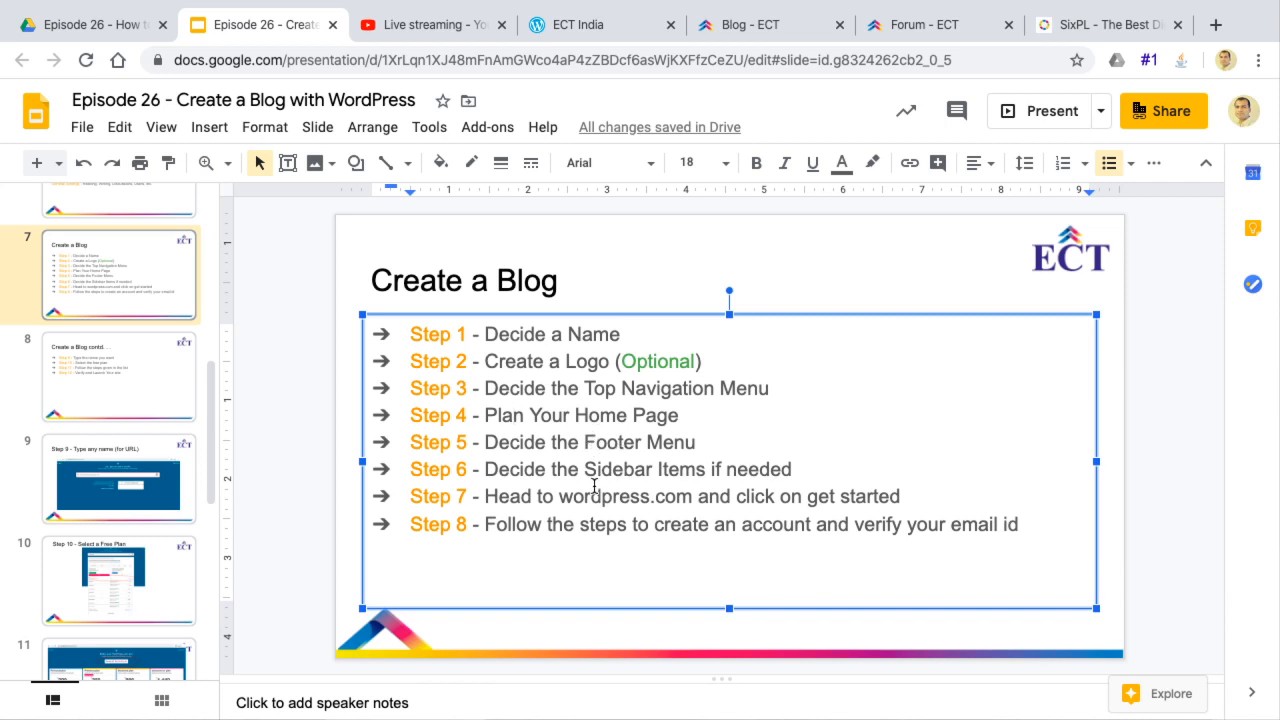
{"action": "left_click", "coordinate": [52, 473]}
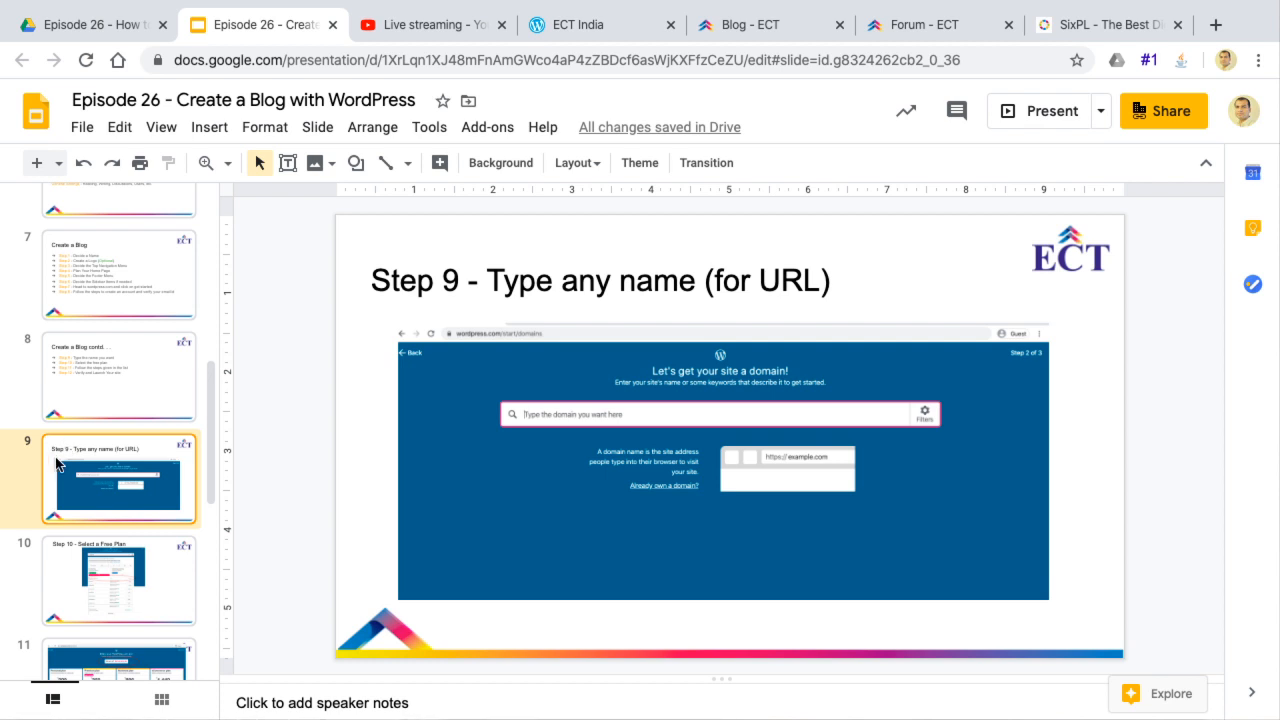
{"action": "left_click", "coordinate": [75, 588]}
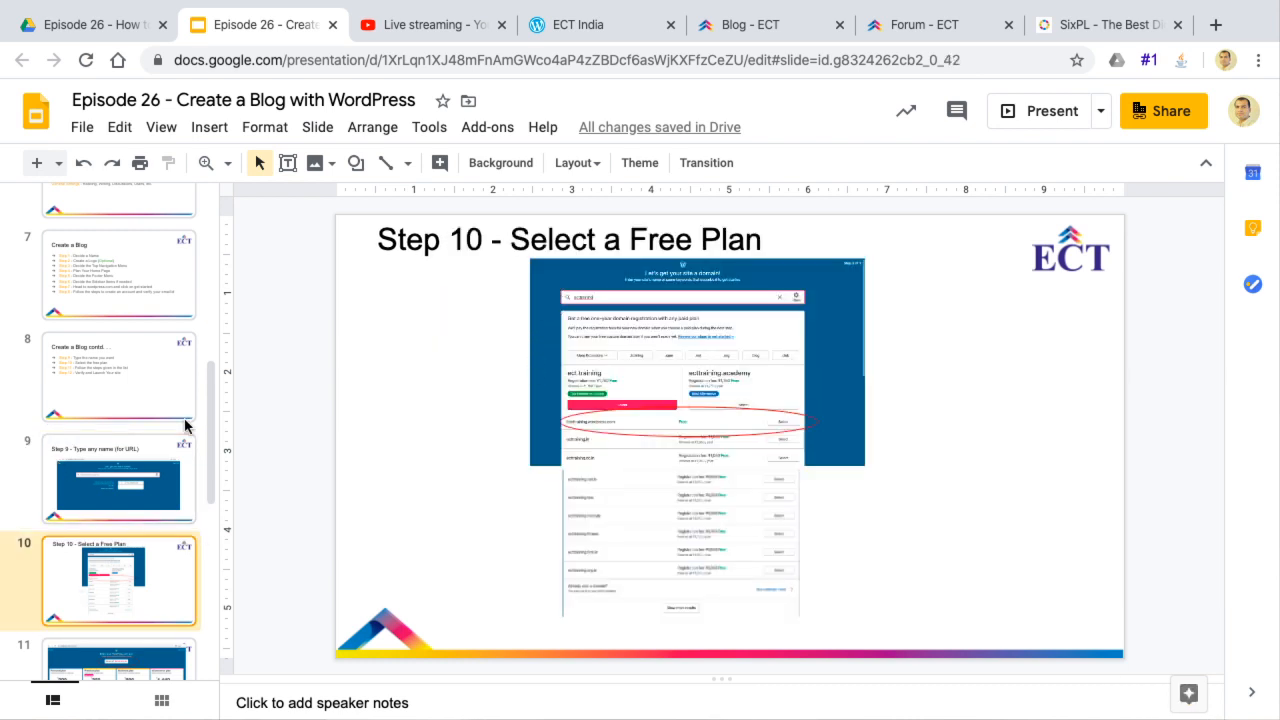
{"action": "scroll", "coordinate": [185, 425], "scroll_direction": "down", "scroll_amount": 5}
{"action": "left_click", "coordinate": [110, 470]}
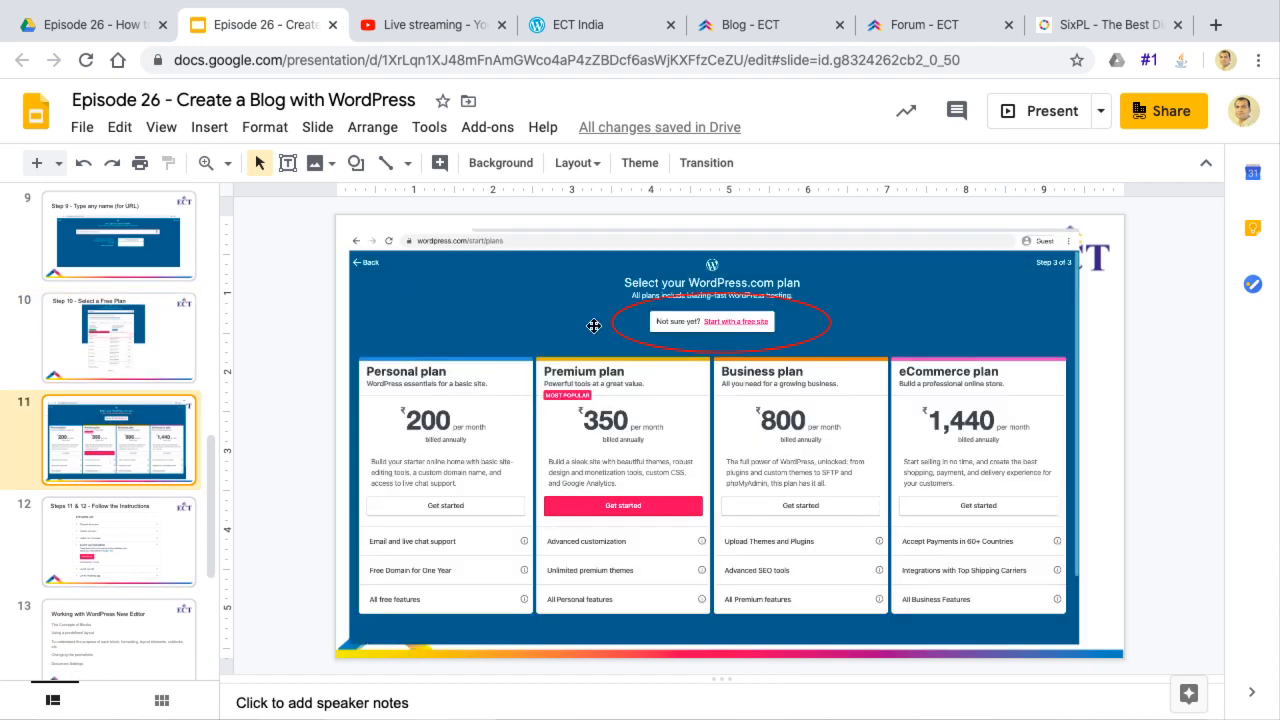
{"action": "left_click_drag", "start_coordinate": [127, 552], "coordinate": [120, 632]}
{"action": "left_click", "coordinate": [120, 632]}
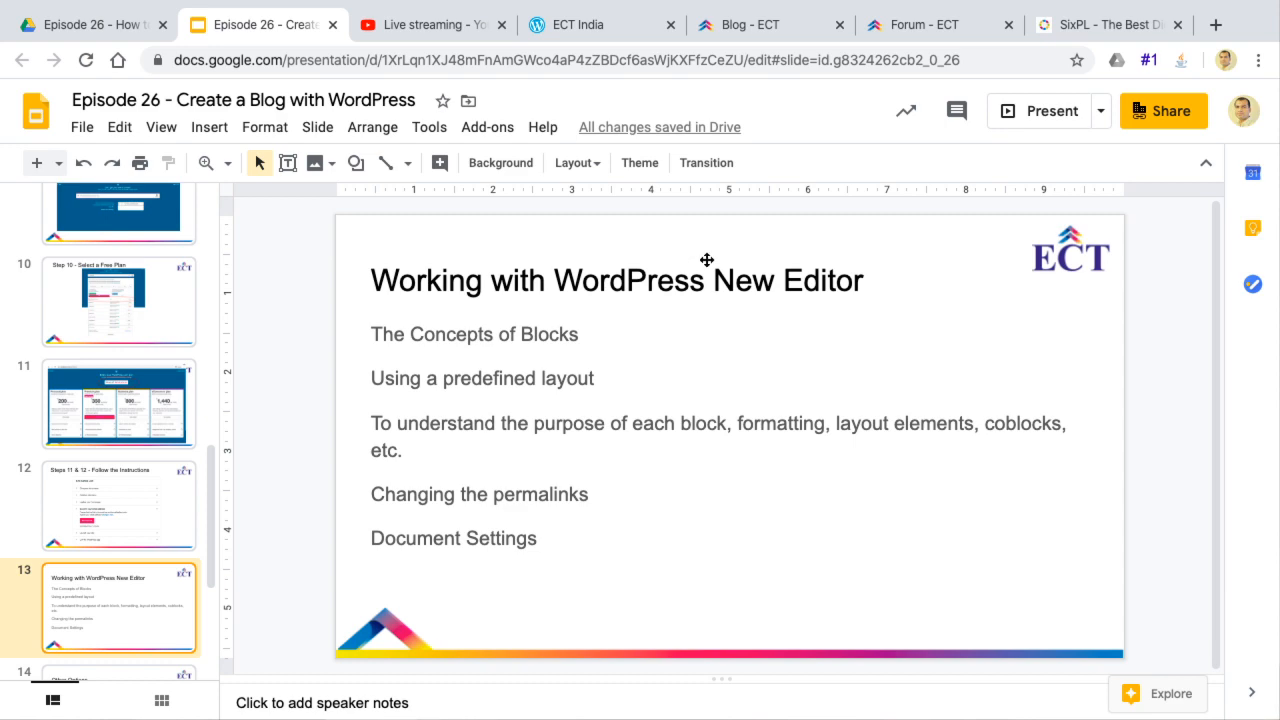
{"action": "scroll", "coordinate": [140, 355], "scroll_direction": "up", "scroll_amount": 5}
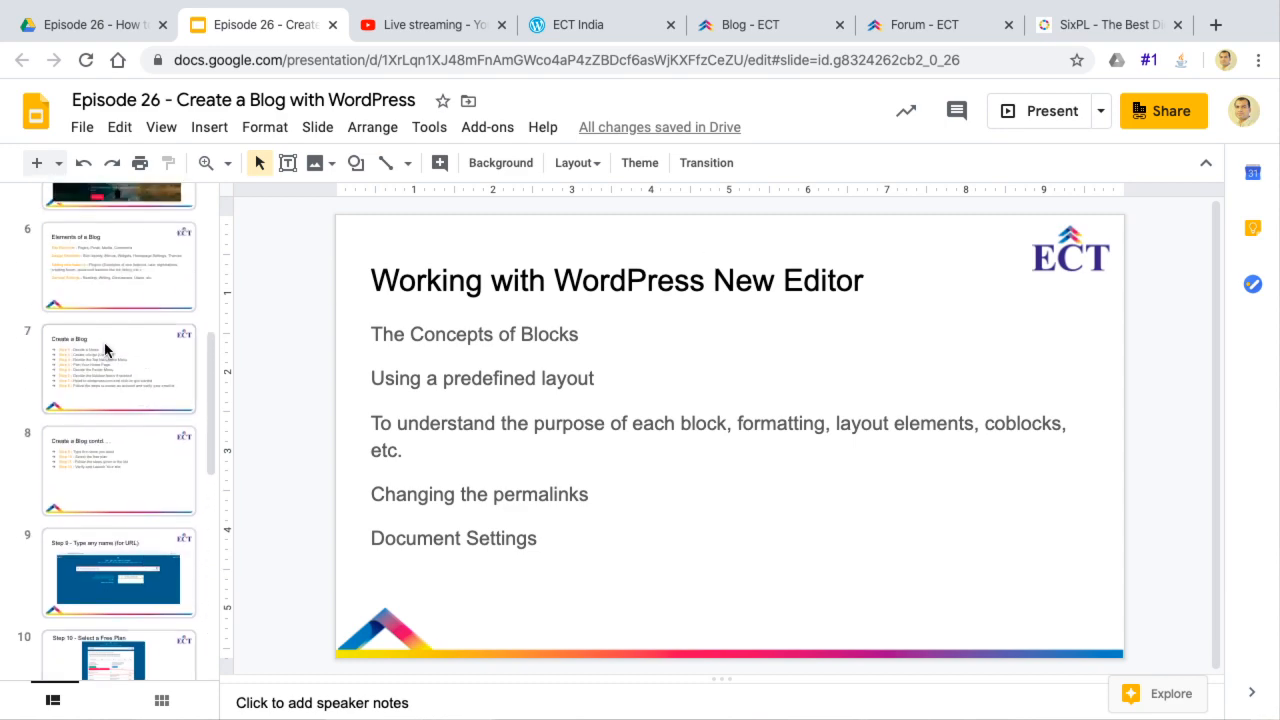
{"action": "left_click", "coordinate": [106, 349]}
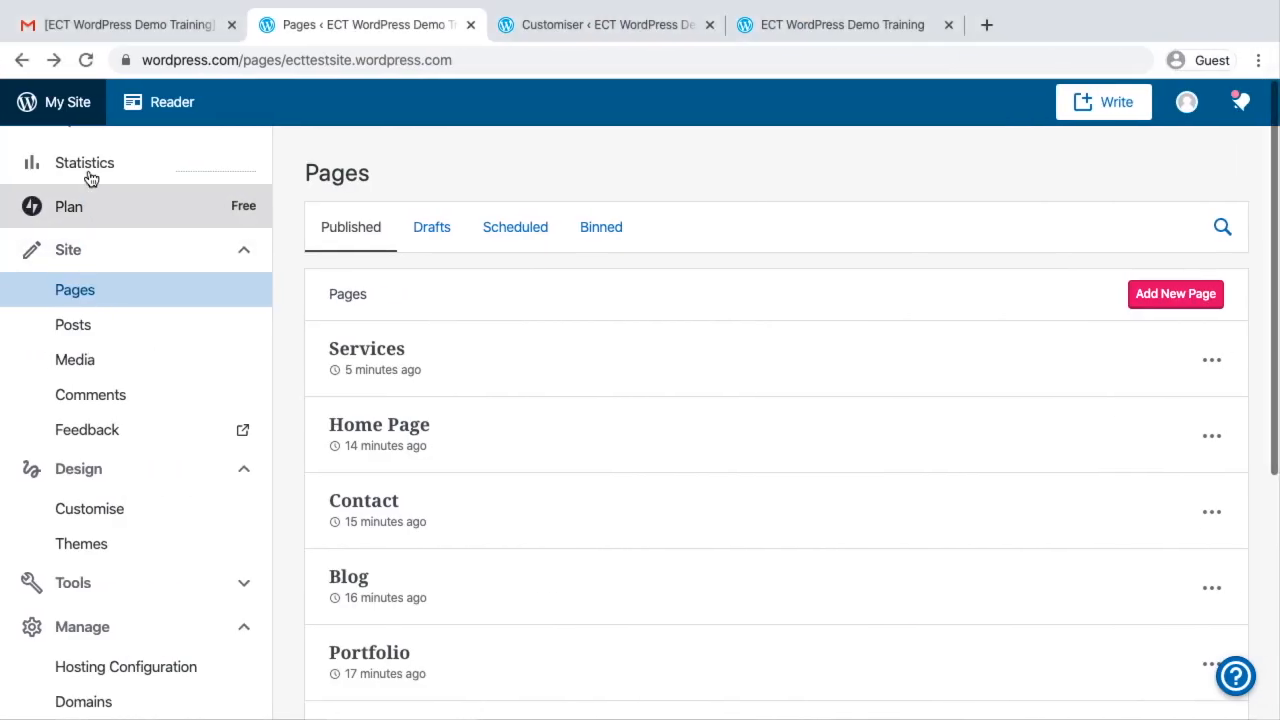
Collapse the Site, Design, Tools and Manage sections in the WordPress.com dashboard's navigation
{"action": "left_click", "coordinate": [108, 255]}
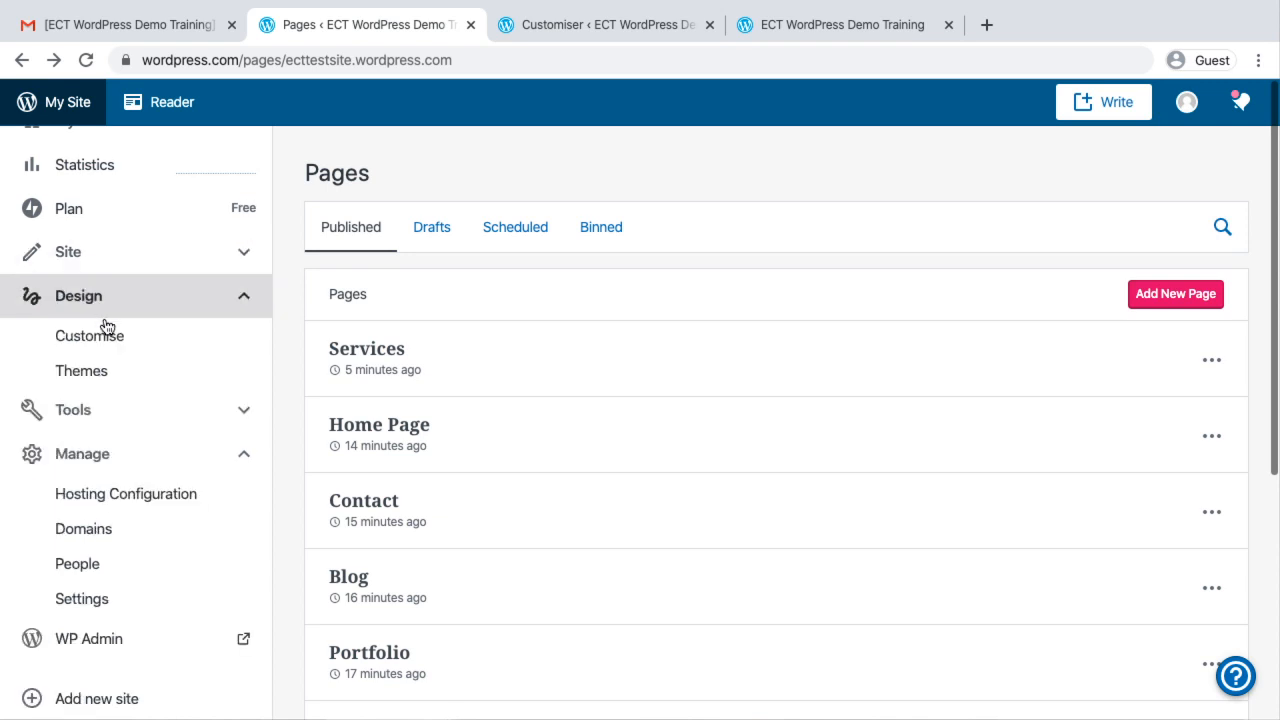
{"action": "left_click", "coordinate": [106, 297]}
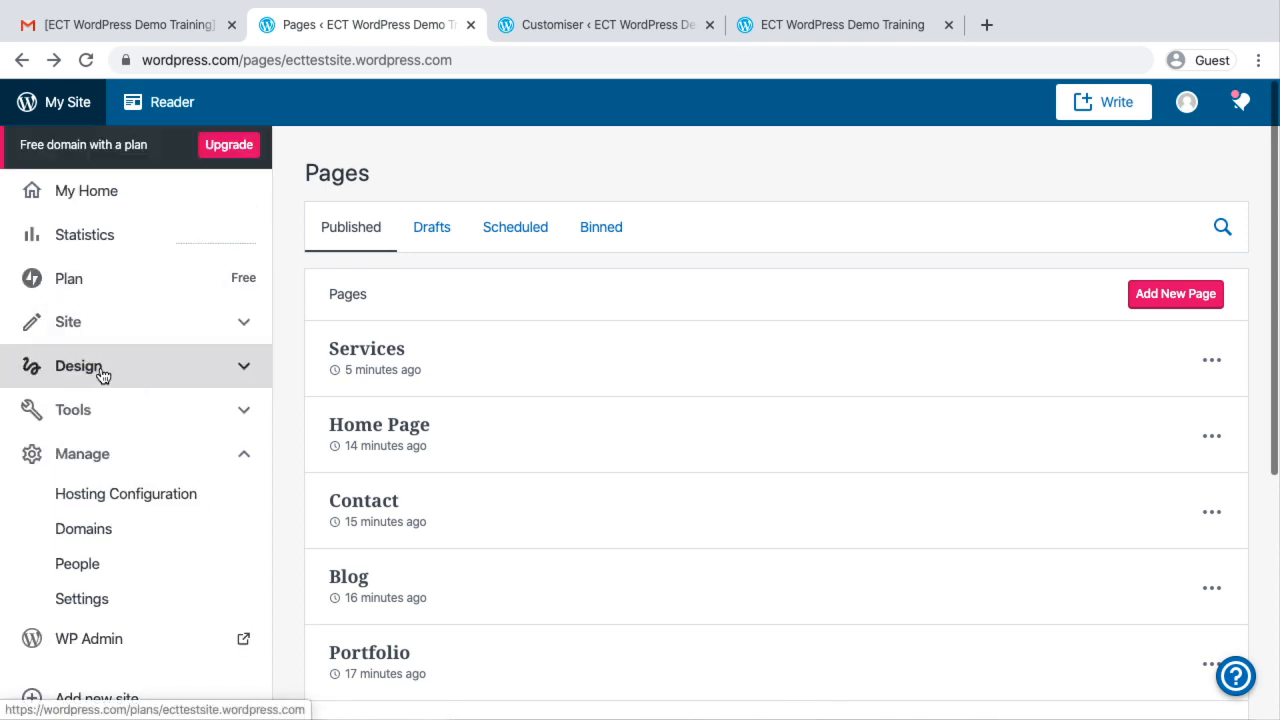
{"action": "left_click", "coordinate": [166, 412]}
{"action": "left_click", "coordinate": [233, 346]}
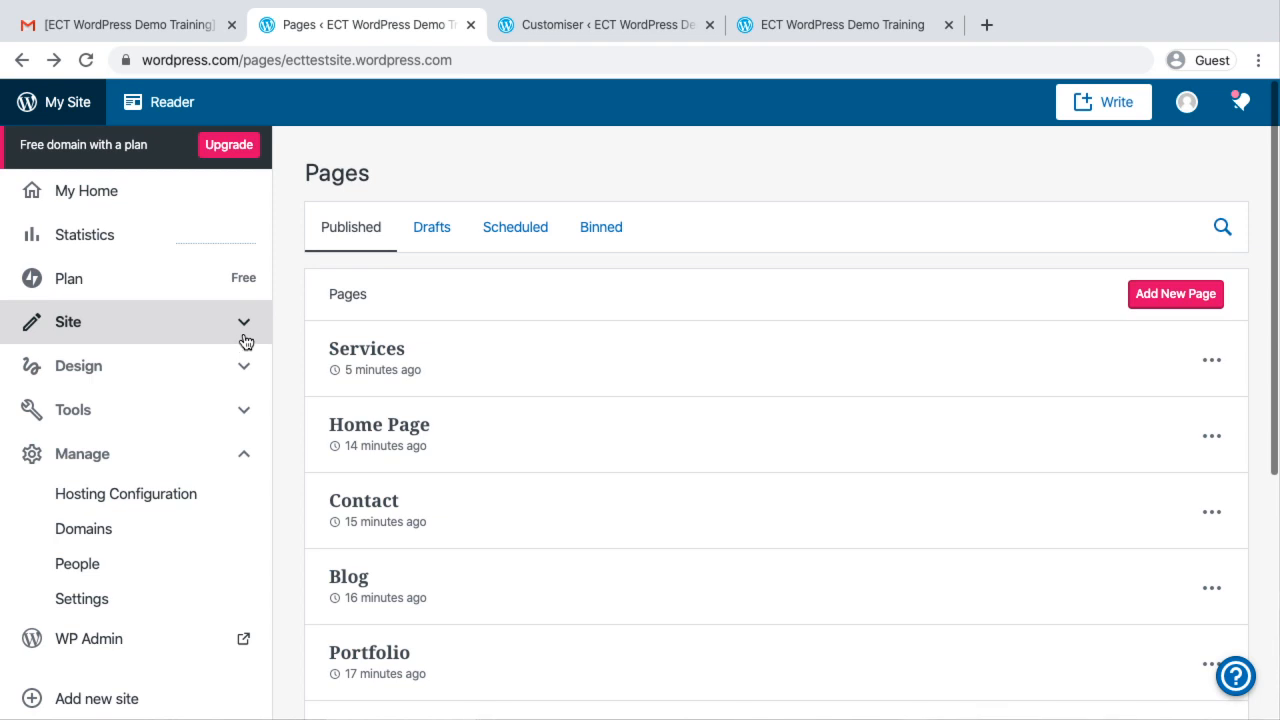
{"action": "left_click", "coordinate": [251, 444]}
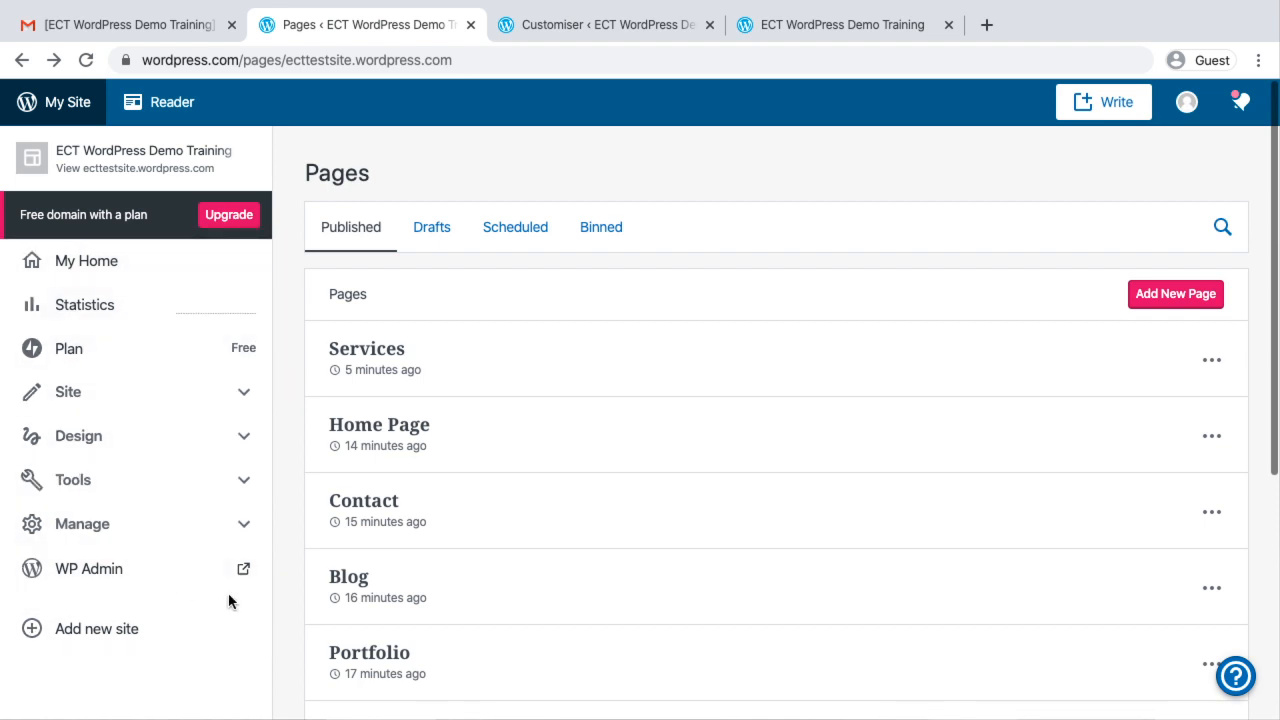
Open the Home page of the ect.co.in website and examine how its sections are laid out as a homepage example
{"action": "left_click", "coordinate": [843, 25]}
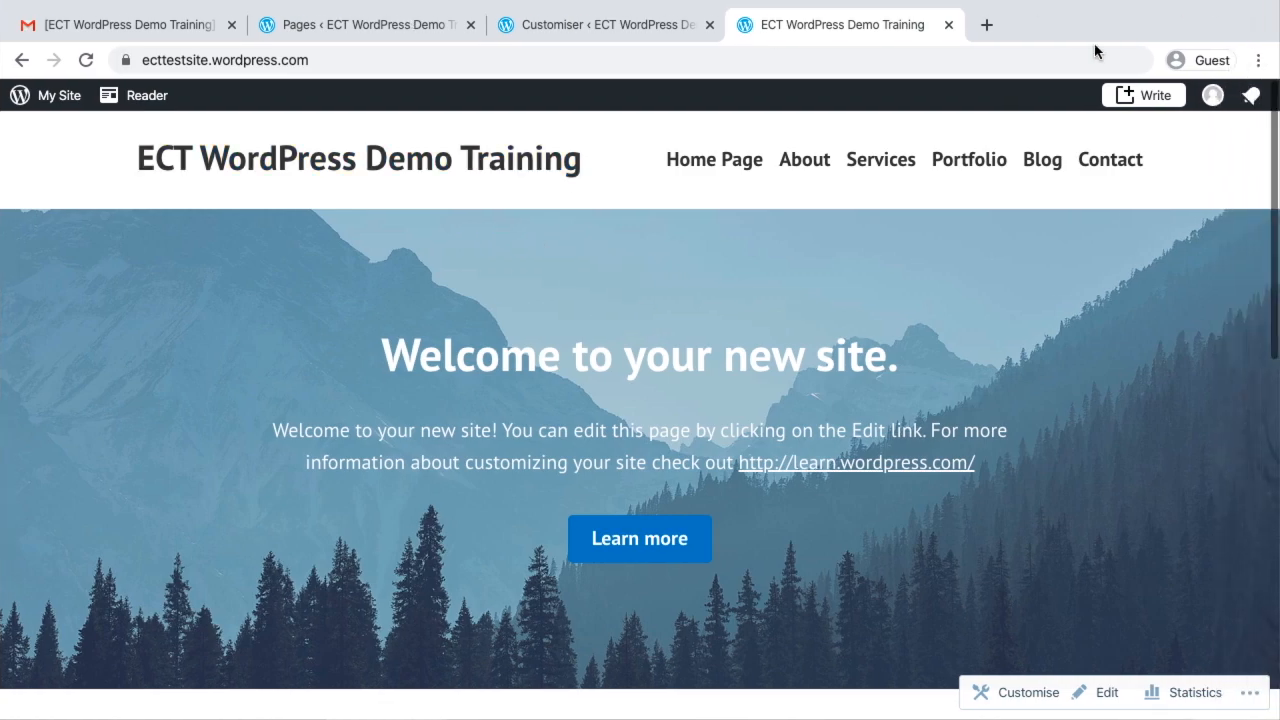
{"action": "key", "text": "ctrl+Left"}
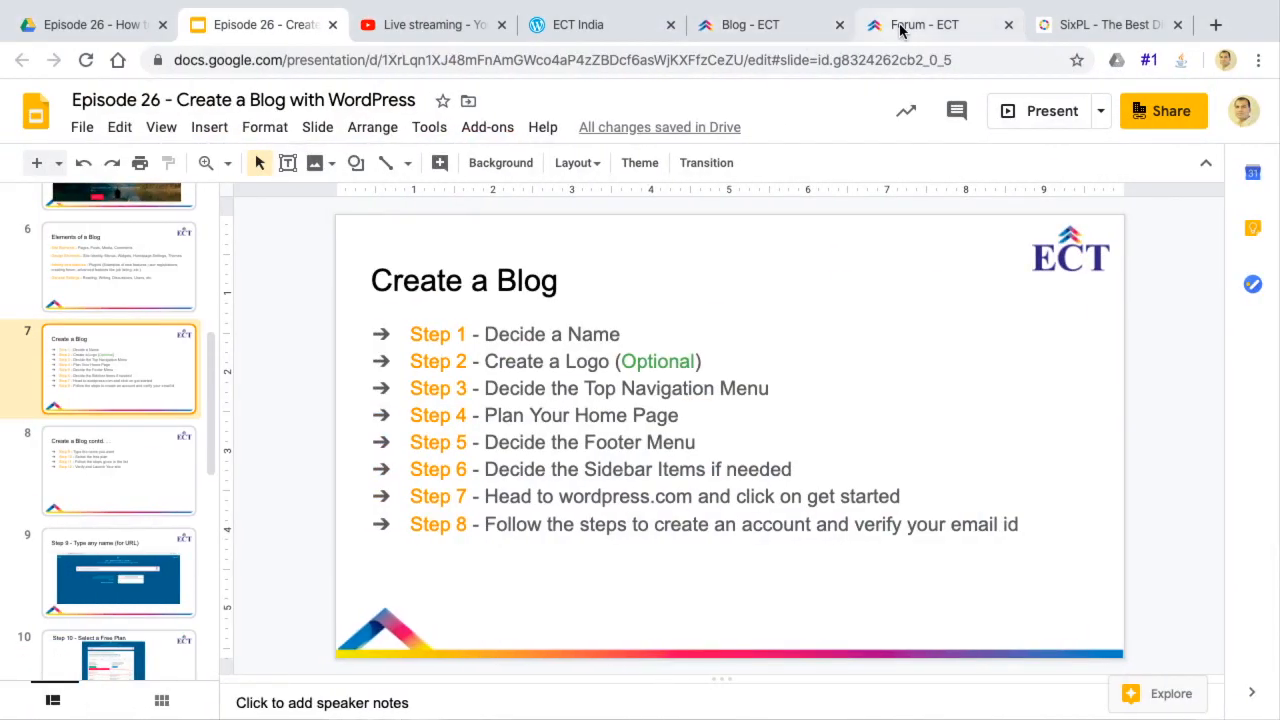
{"action": "left_click", "coordinate": [740, 26]}
{"action": "left_click", "coordinate": [666, 190]}
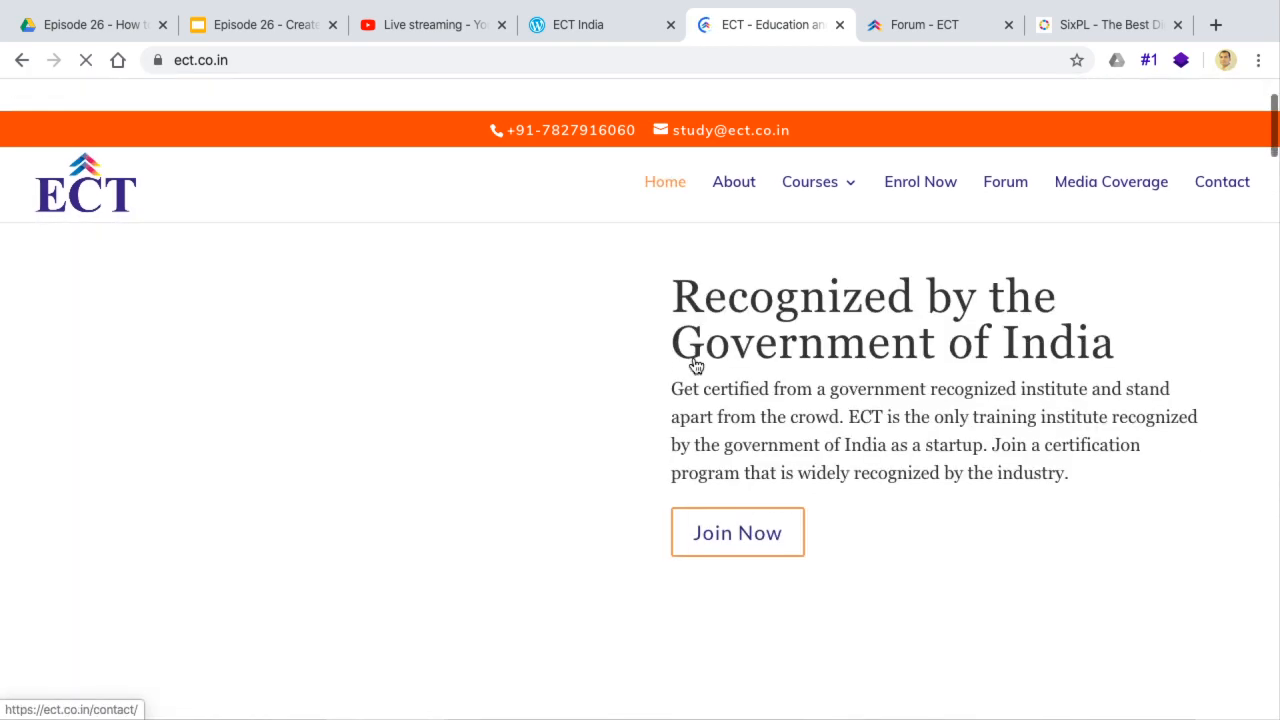
{"action": "scroll", "coordinate": [695, 366], "scroll_direction": "down", "scroll_amount": 8}
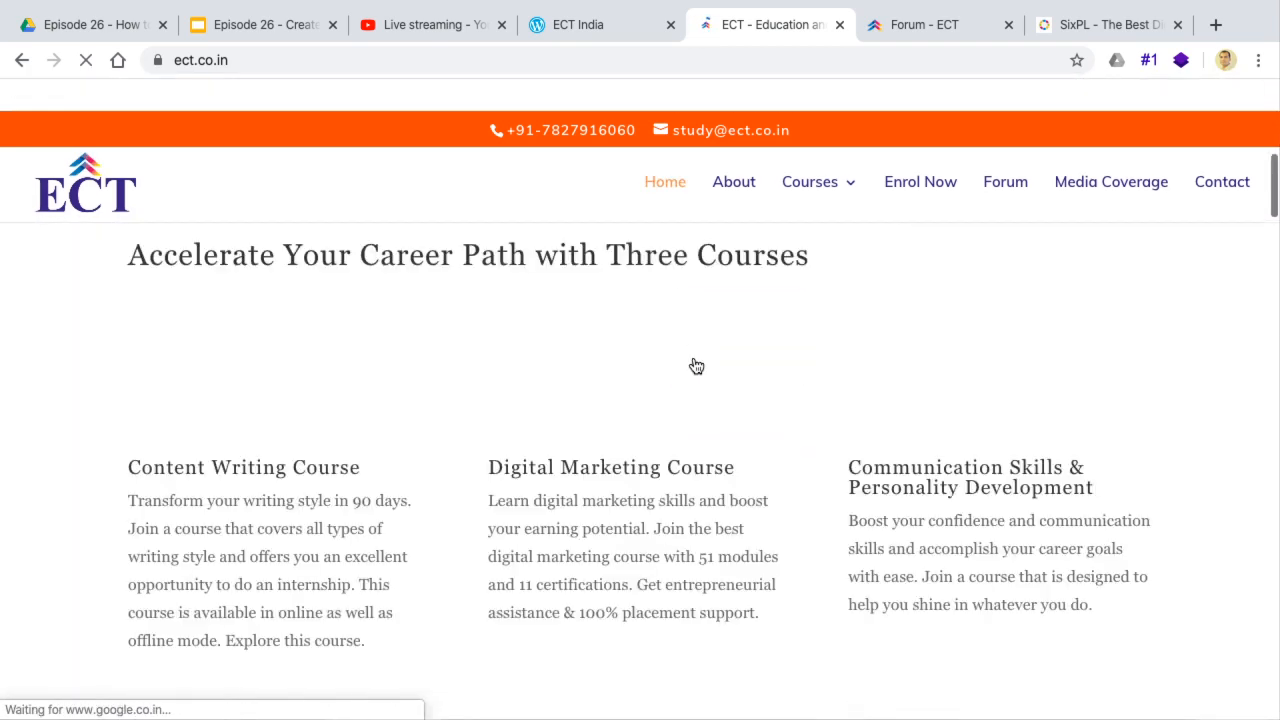
{"action": "scroll", "coordinate": [695, 366], "scroll_direction": "down", "scroll_amount": 6}
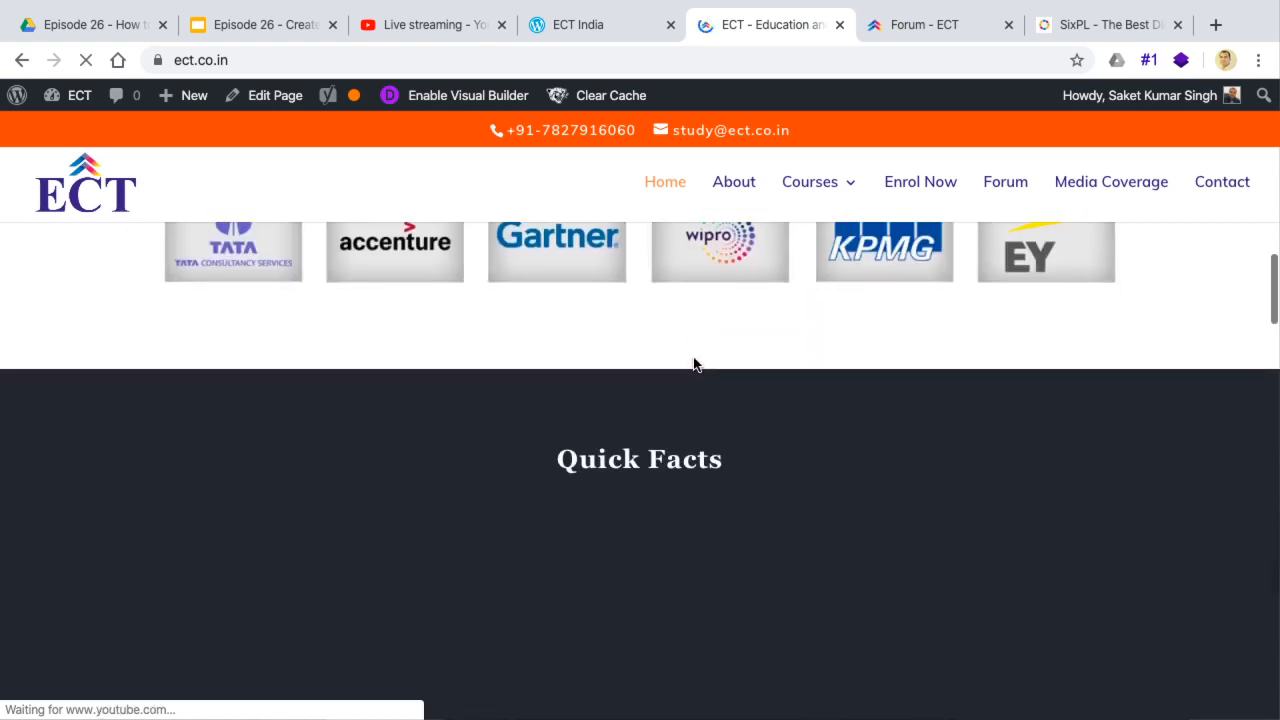
{"action": "scroll", "coordinate": [695, 362], "scroll_direction": "down", "scroll_amount": 6}
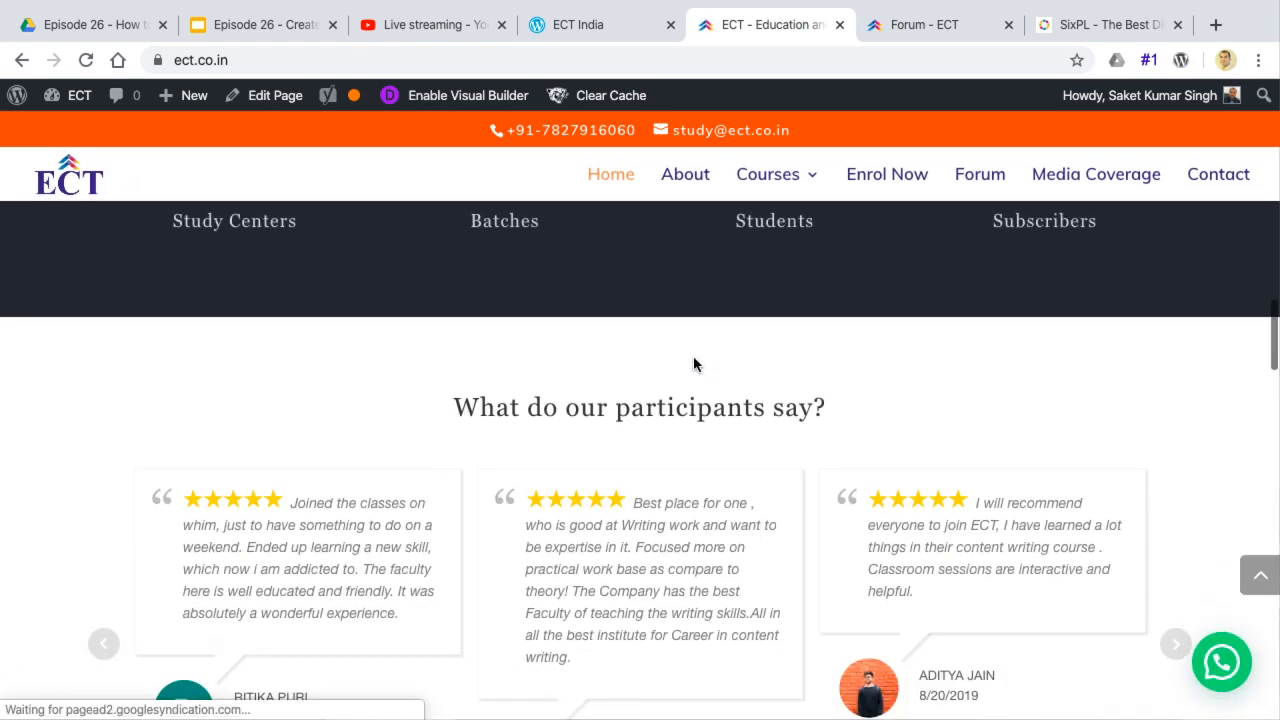
{"action": "scroll", "coordinate": [693, 358], "scroll_direction": "down", "scroll_amount": 8}
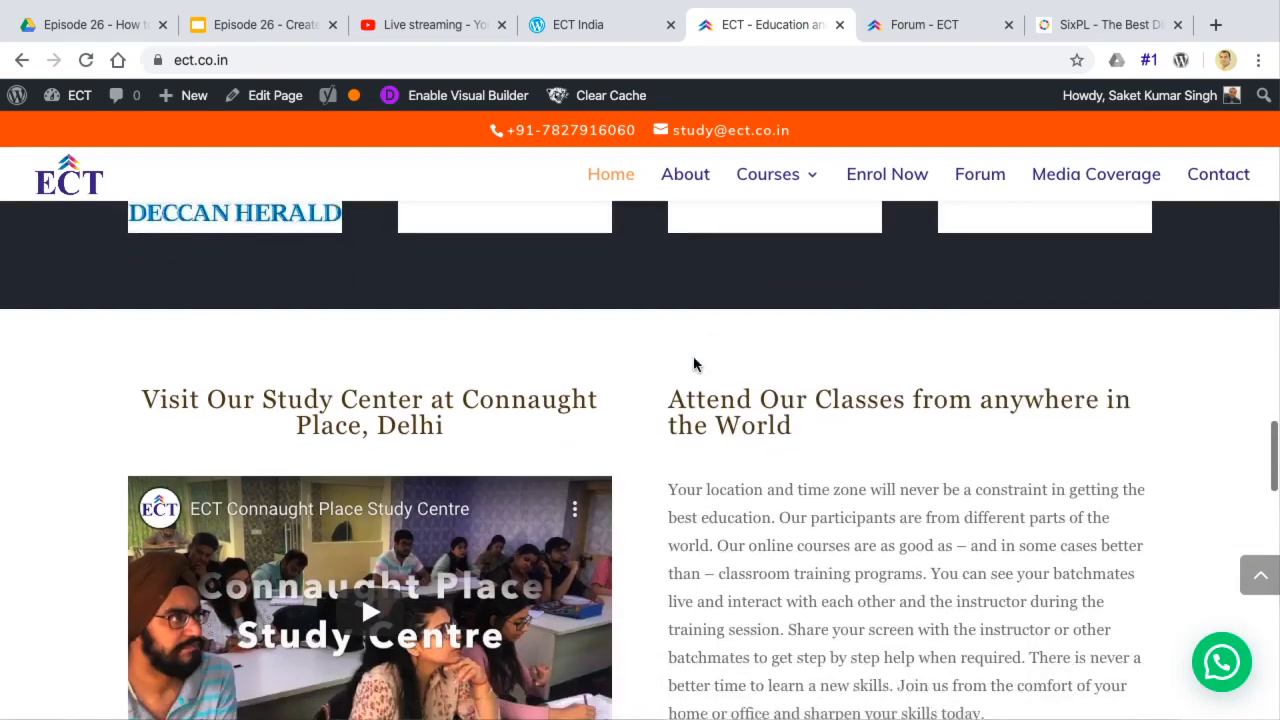
{"action": "scroll", "coordinate": [695, 362], "scroll_direction": "down", "scroll_amount": 8}
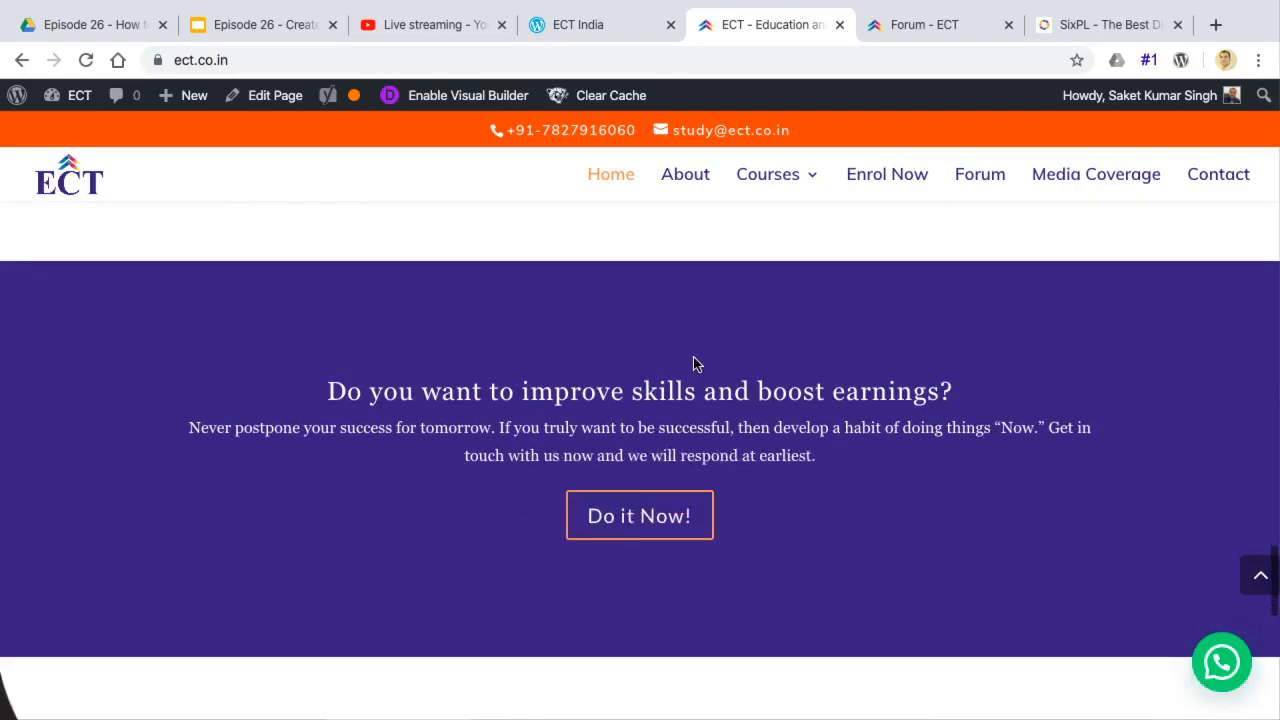
{"action": "scroll", "coordinate": [696, 365], "scroll_direction": "up", "scroll_amount": 20}
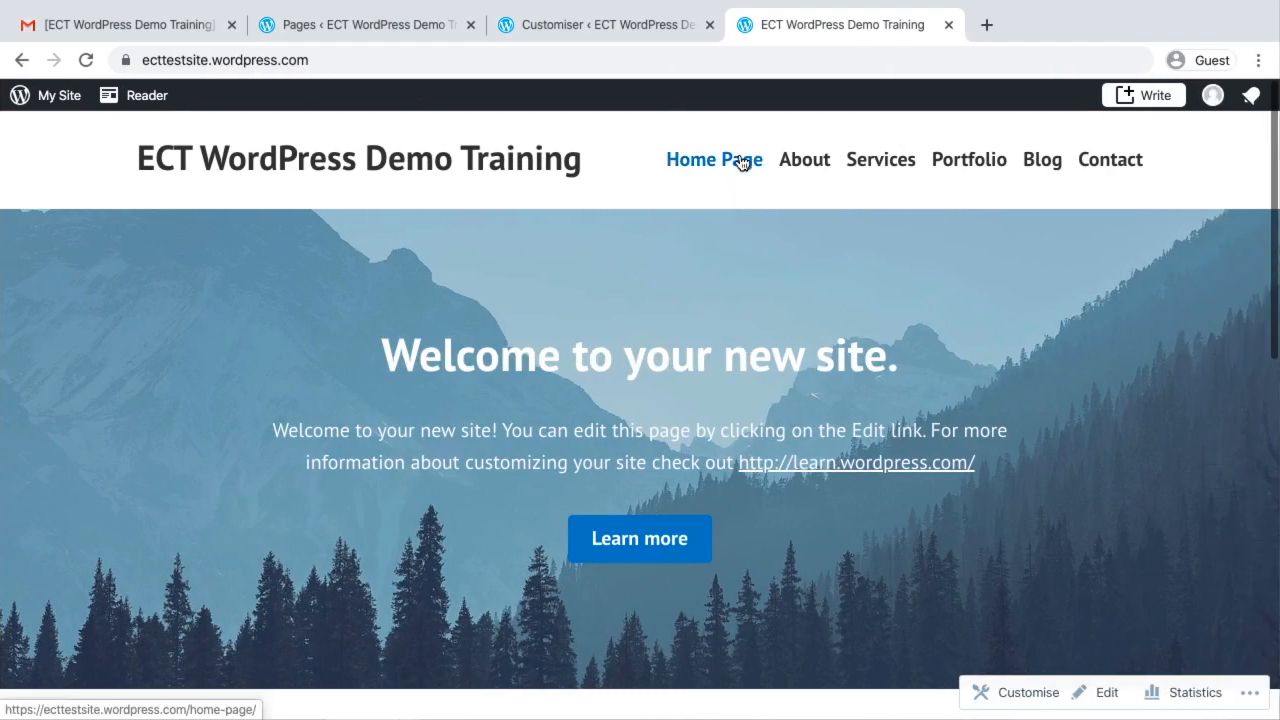
View the live demo site's Home Page and open the site's Customiser from the WordPress.com dashboard
{"action": "left_click", "coordinate": [741, 163]}
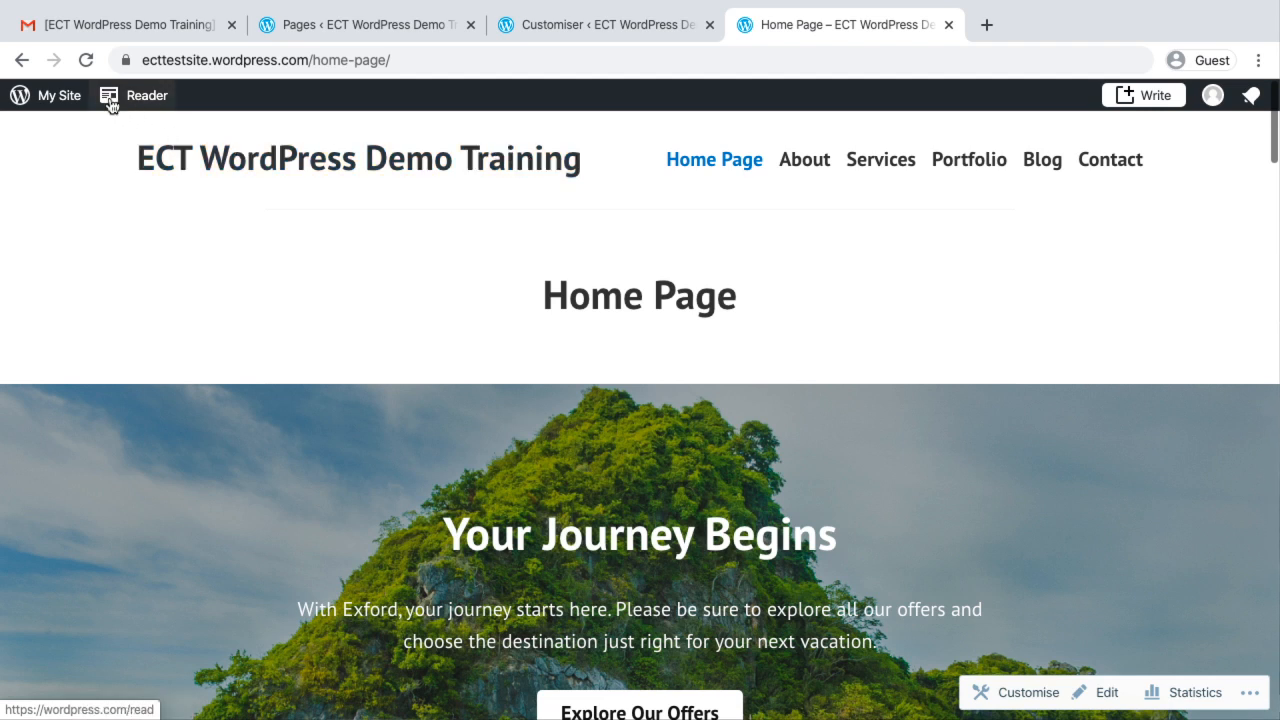
{"action": "left_click", "coordinate": [48, 100]}
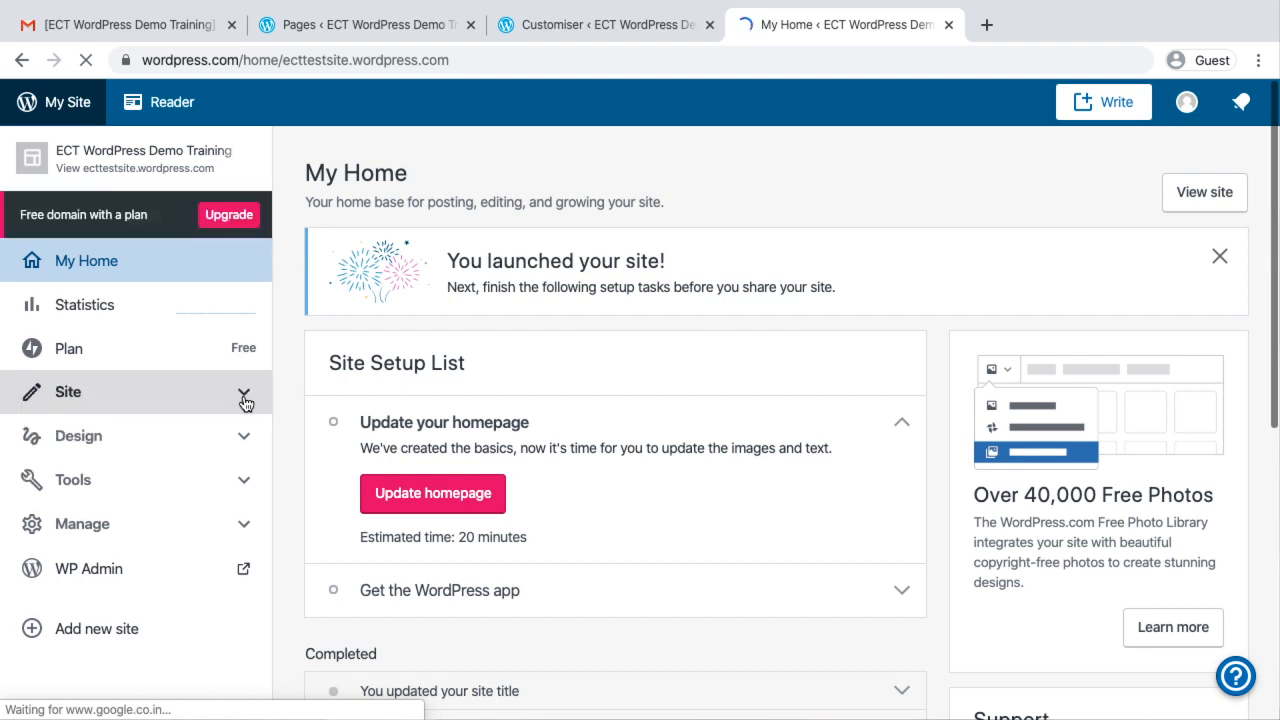
{"action": "left_click", "coordinate": [245, 400]}
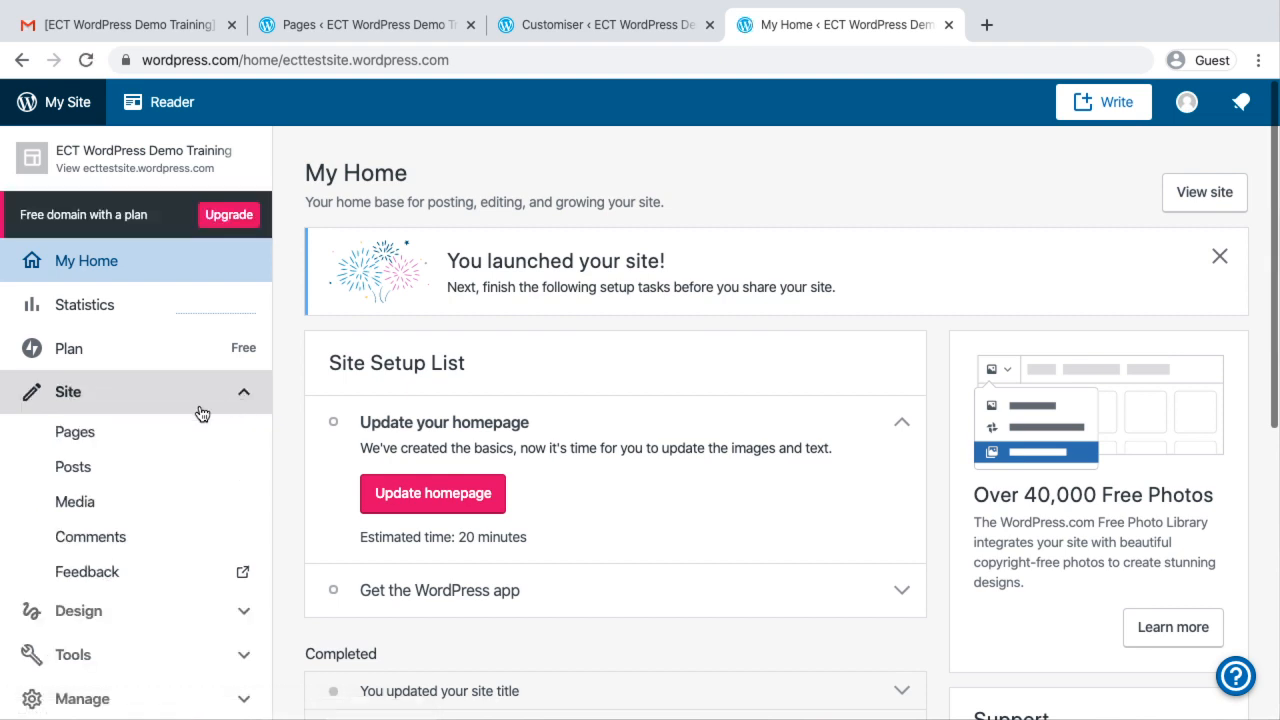
{"action": "scroll", "coordinate": [205, 530], "scroll_direction": "down", "scroll_amount": 2}
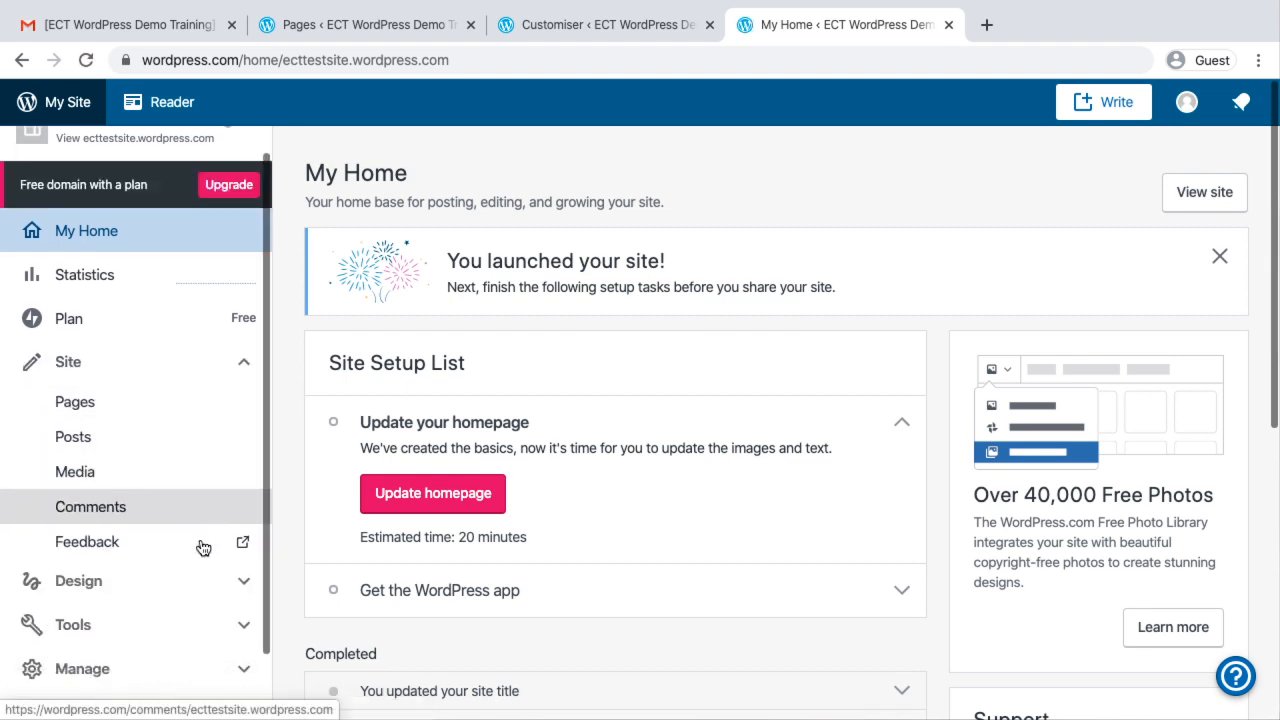
{"action": "left_click", "coordinate": [251, 506]}
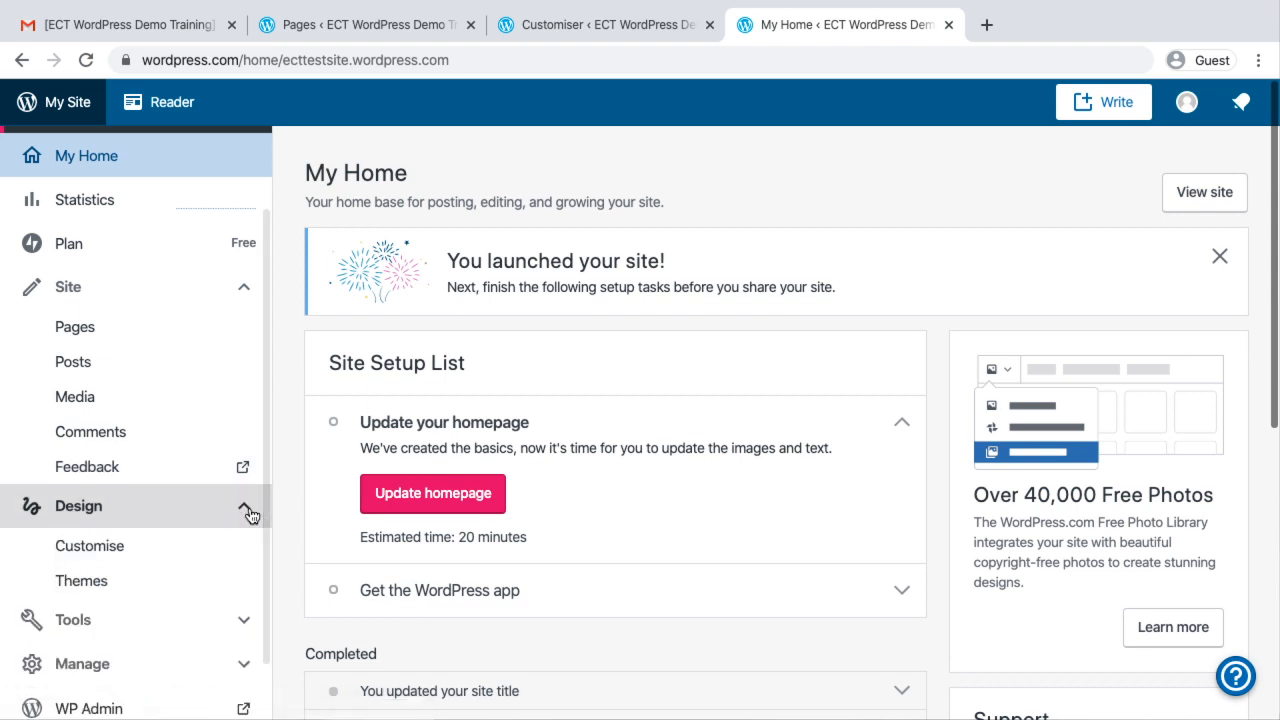
{"action": "scroll", "coordinate": [251, 514], "scroll_direction": "down", "scroll_amount": 1}
{"action": "left_click", "coordinate": [100, 475]}
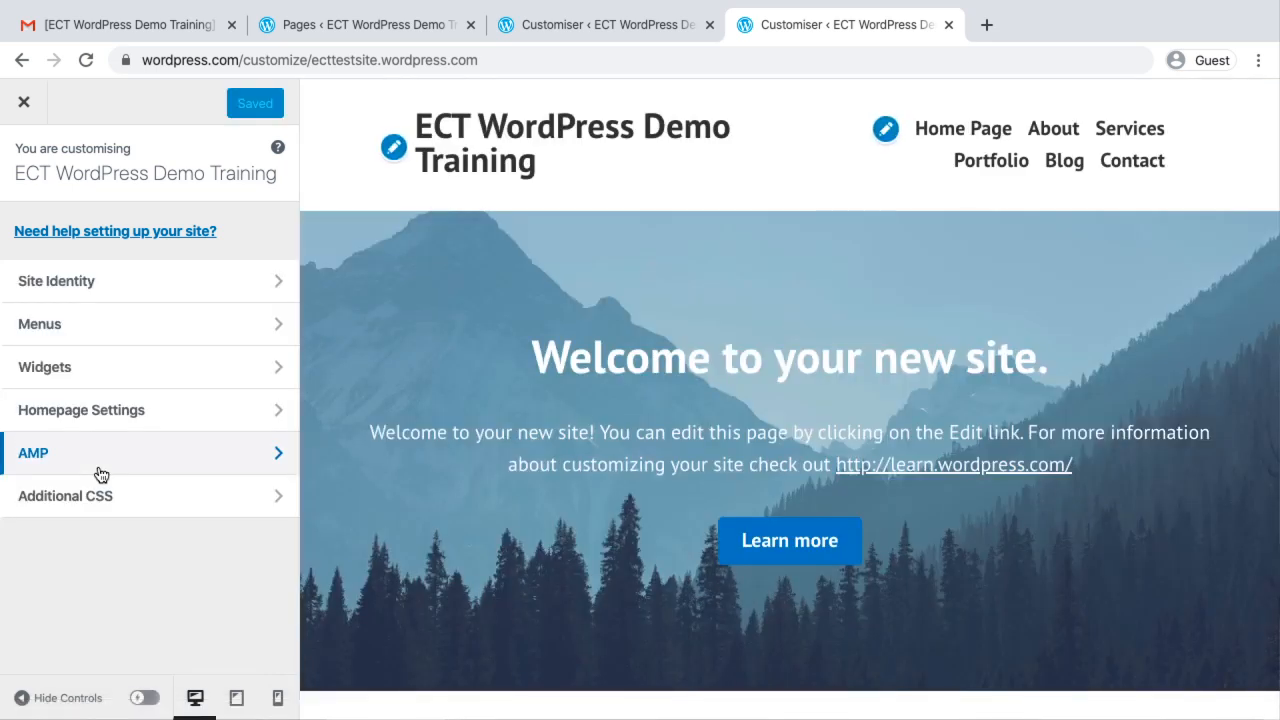
In Homepage Settings, set the static homepage to Home Page and save the changes
{"action": "left_click", "coordinate": [72, 414]}
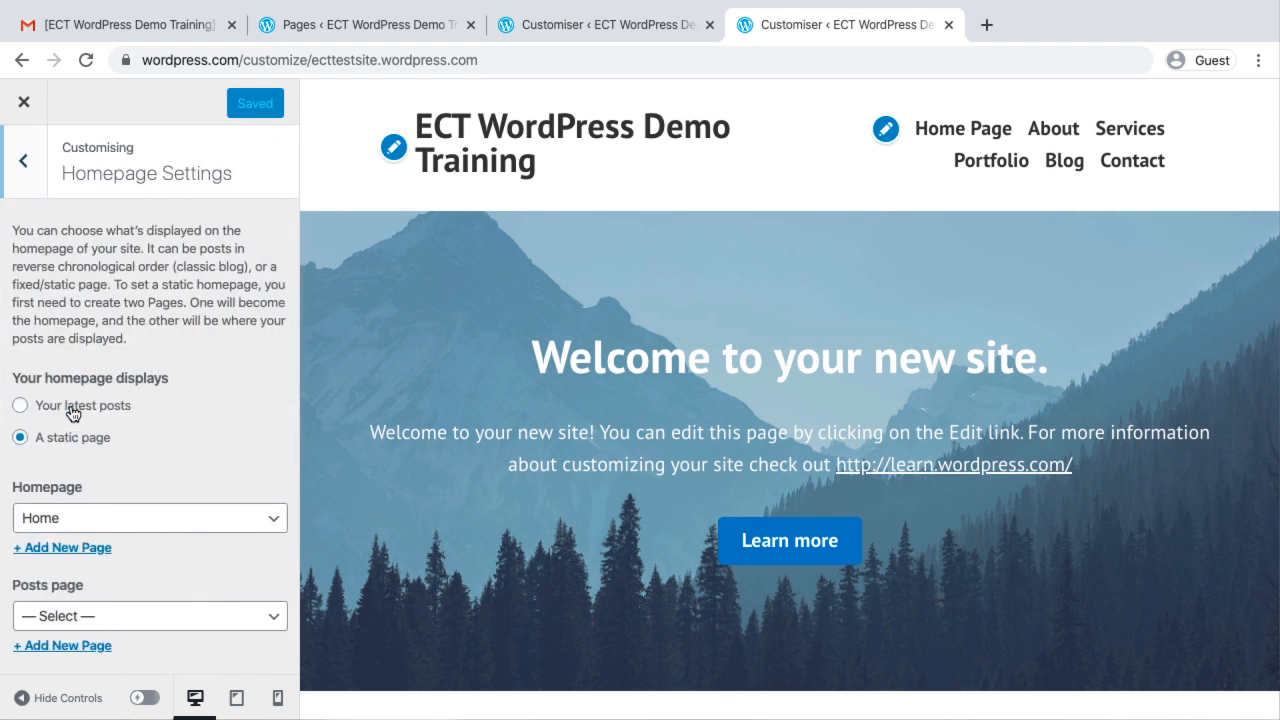
{"action": "scroll", "coordinate": [72, 412], "scroll_direction": "down", "scroll_amount": 2}
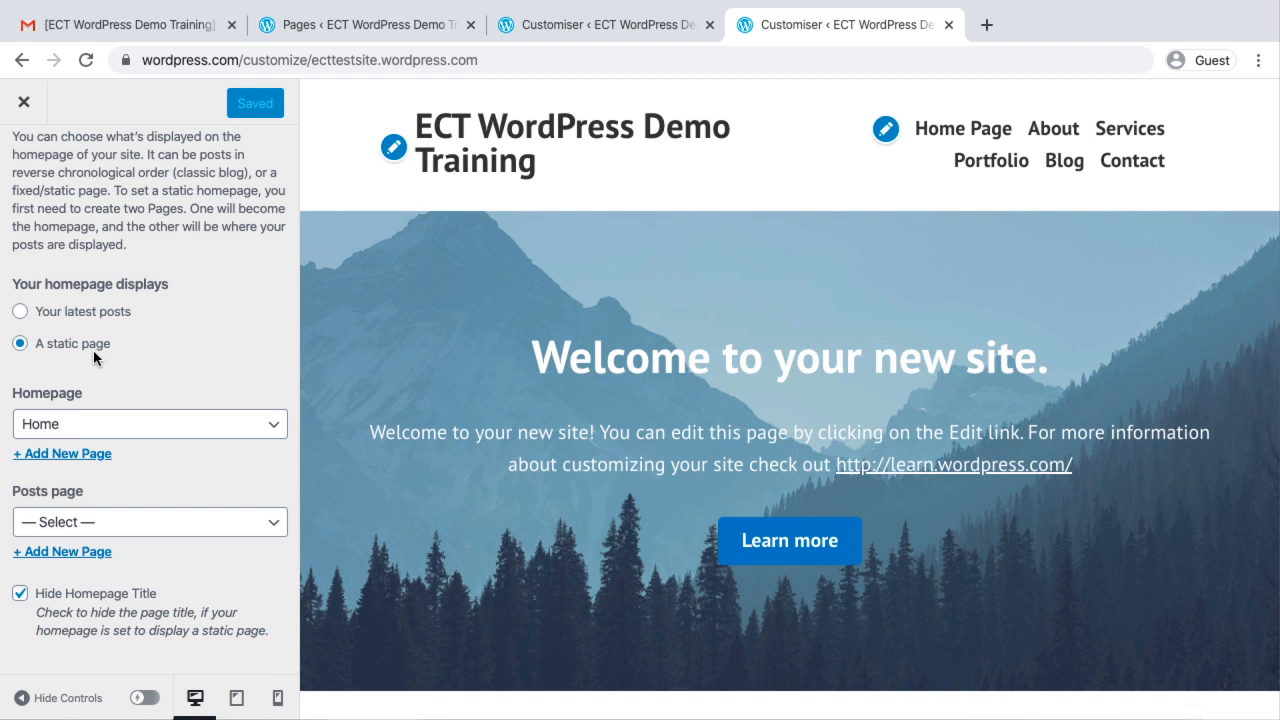
{"action": "left_click", "coordinate": [80, 430]}
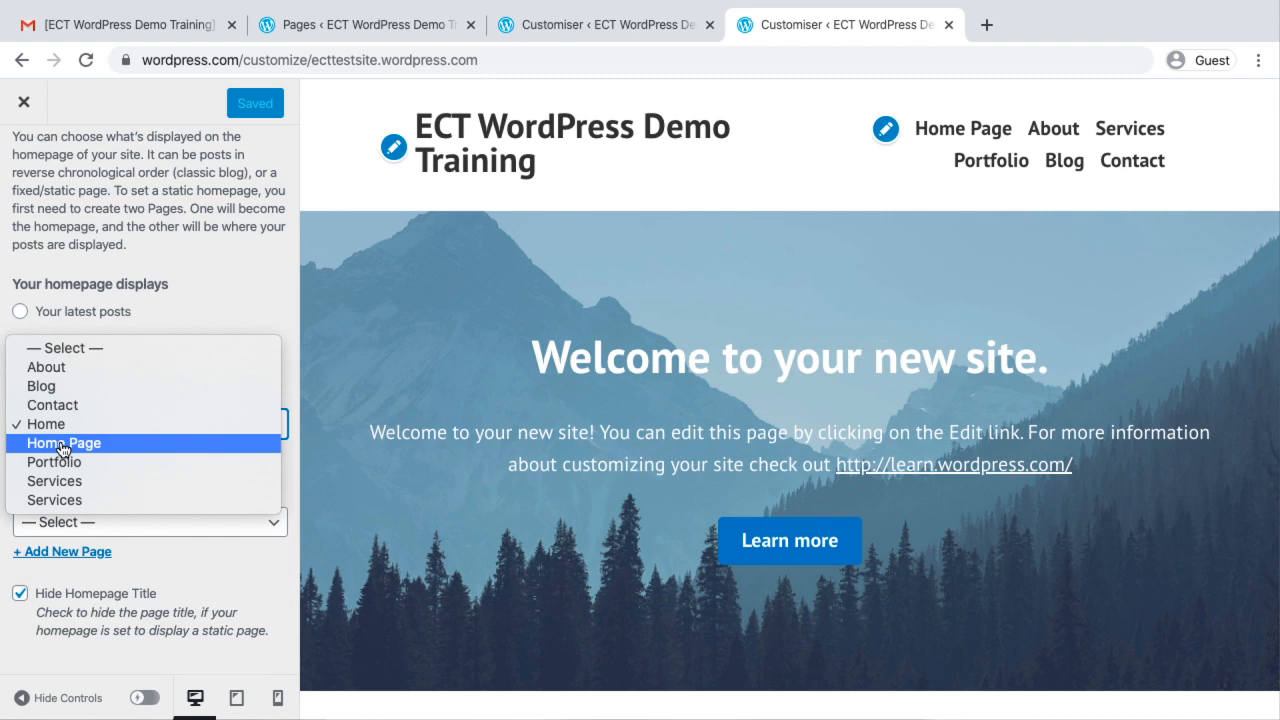
{"action": "left_click", "coordinate": [62, 443]}
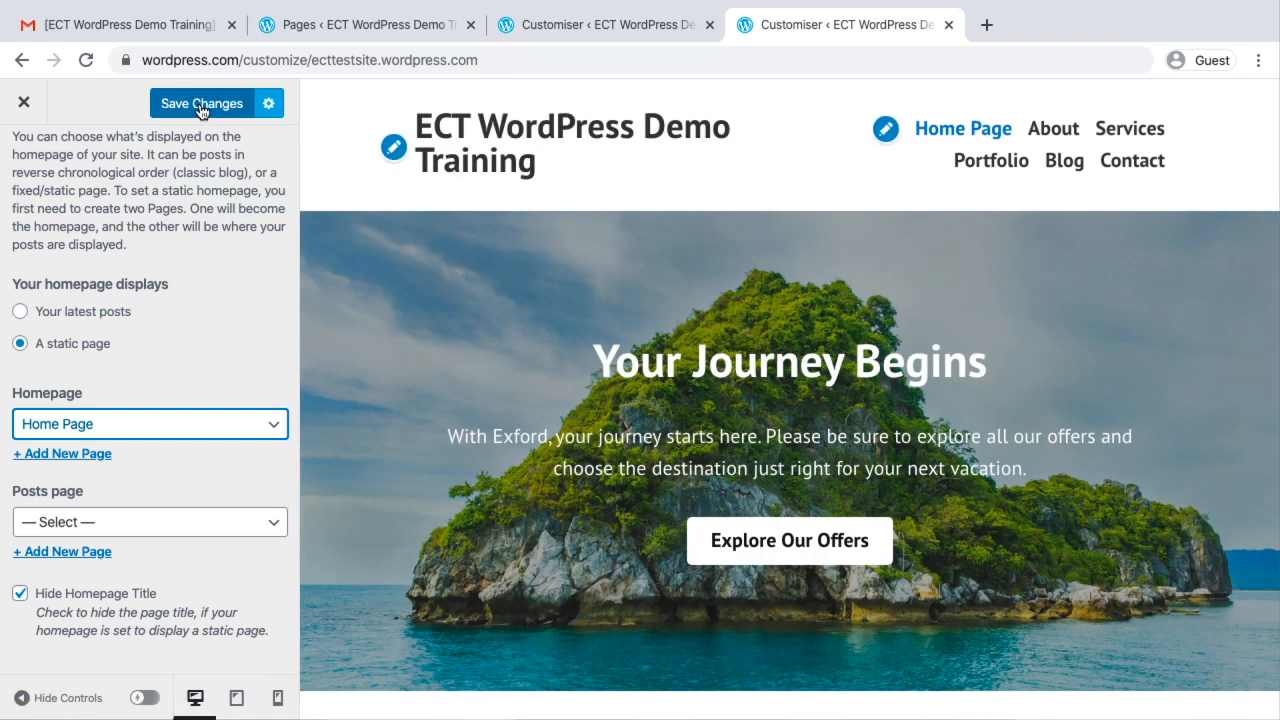
{"action": "left_click", "coordinate": [201, 104]}
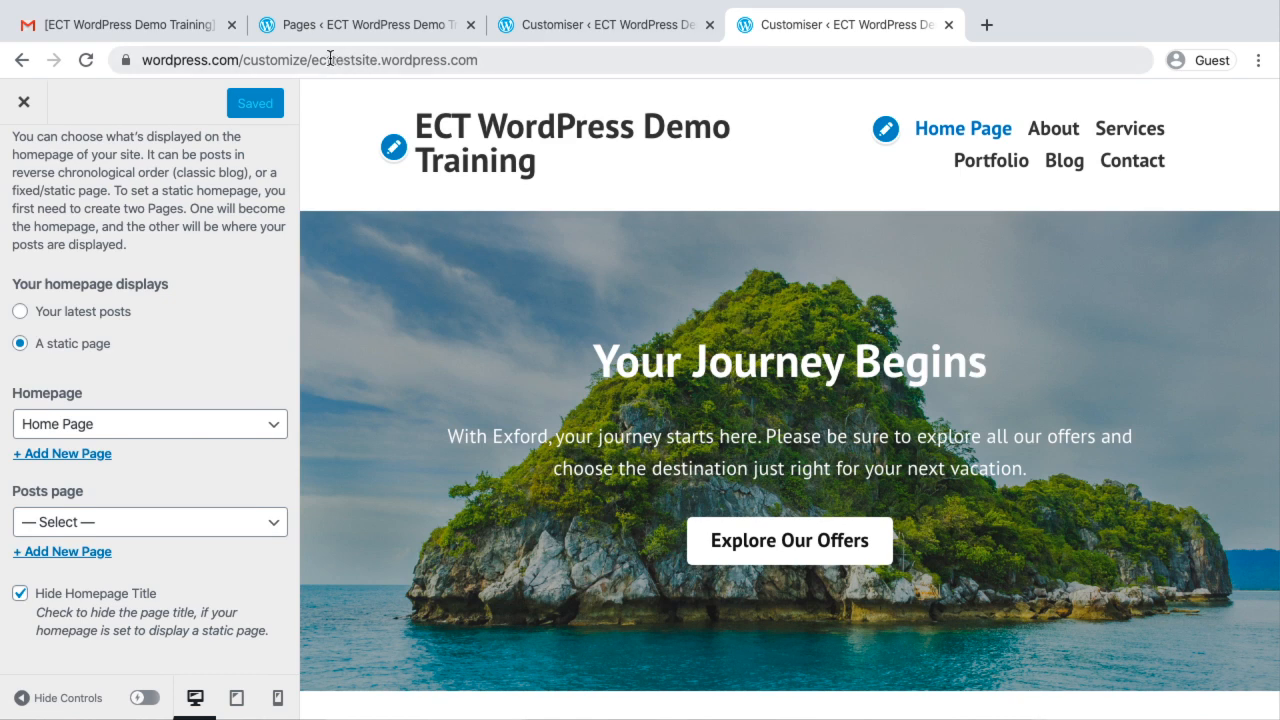
Open ecttestsite.wordpress.com in a new browser tab and load its Home Page from the site menu
{"action": "left_click_drag", "start_coordinate": [312, 60], "coordinate": [481, 56]}
{"action": "key", "text": "ctrl+c"}
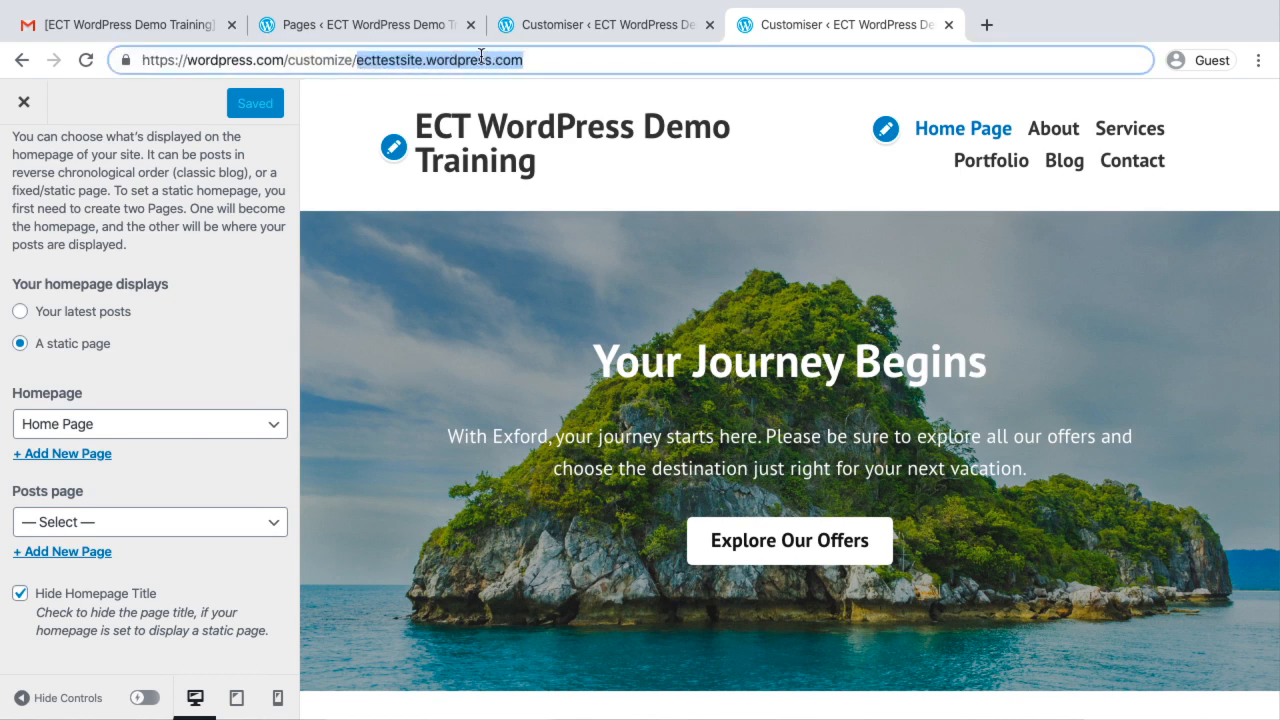
{"action": "left_click", "coordinate": [986, 24]}
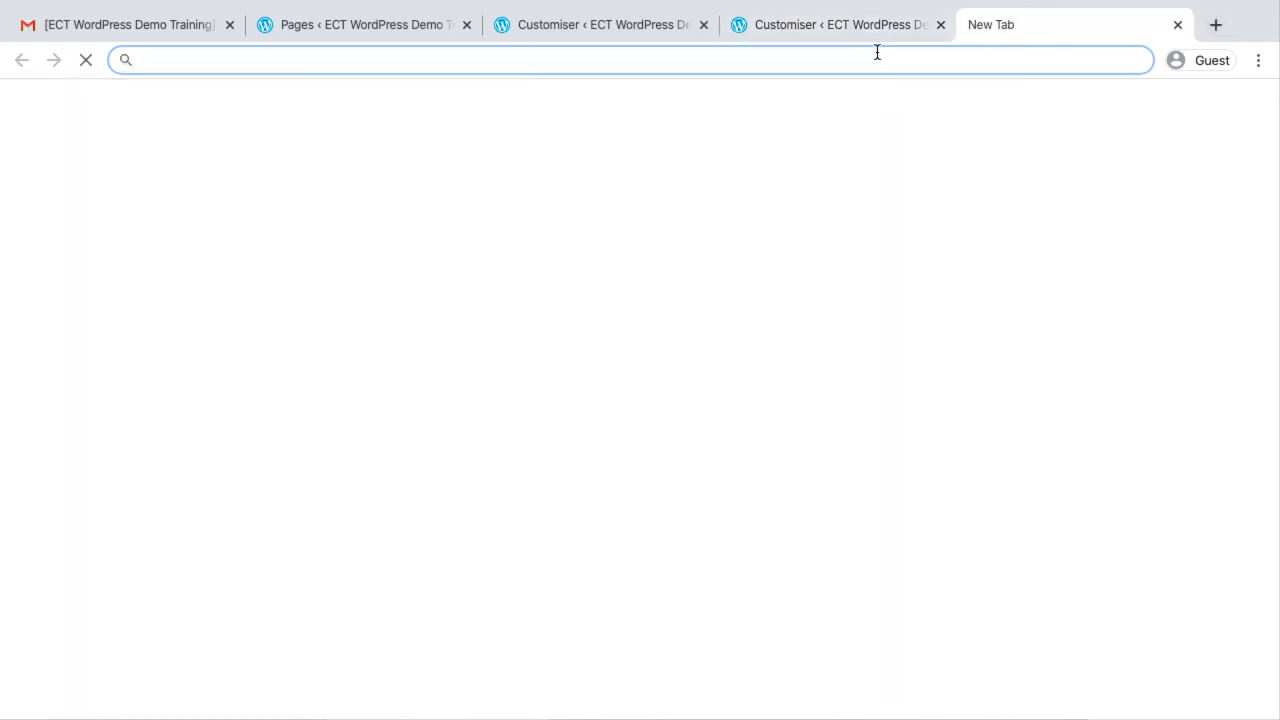
{"action": "key", "text": "ctrl+v"}
{"action": "key", "text": "Return"}
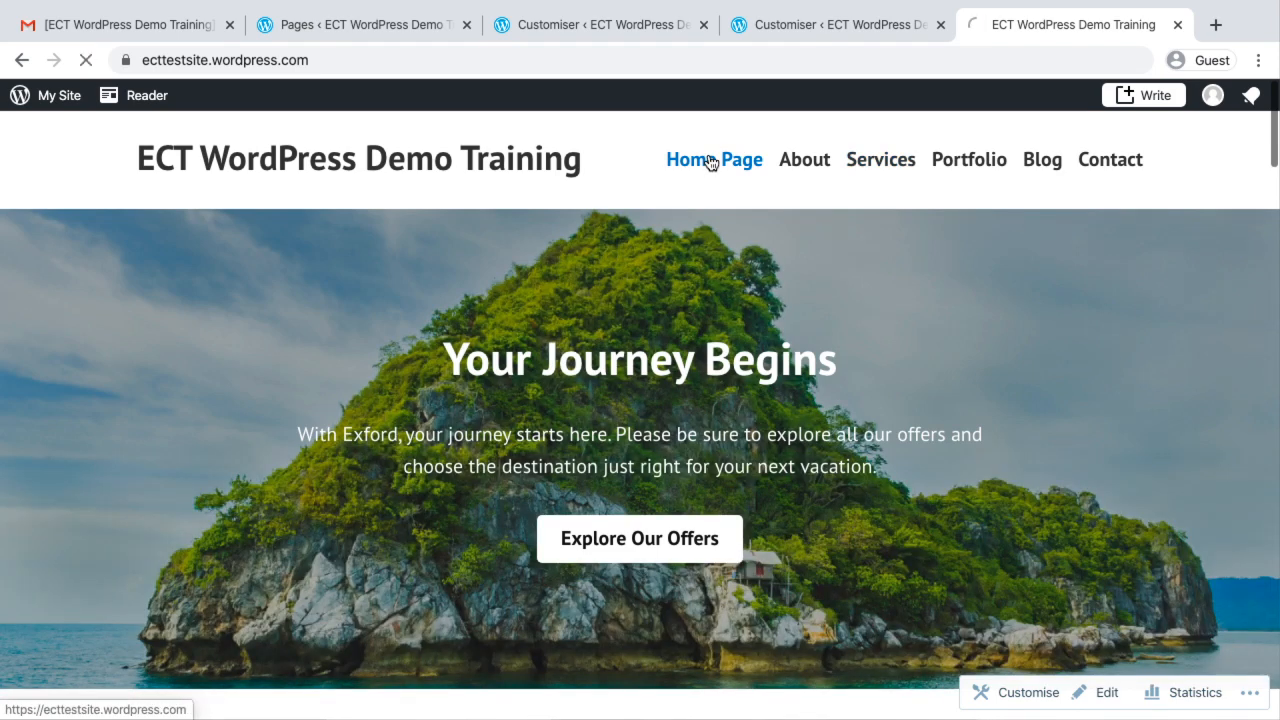
{"action": "left_click", "coordinate": [706, 160]}
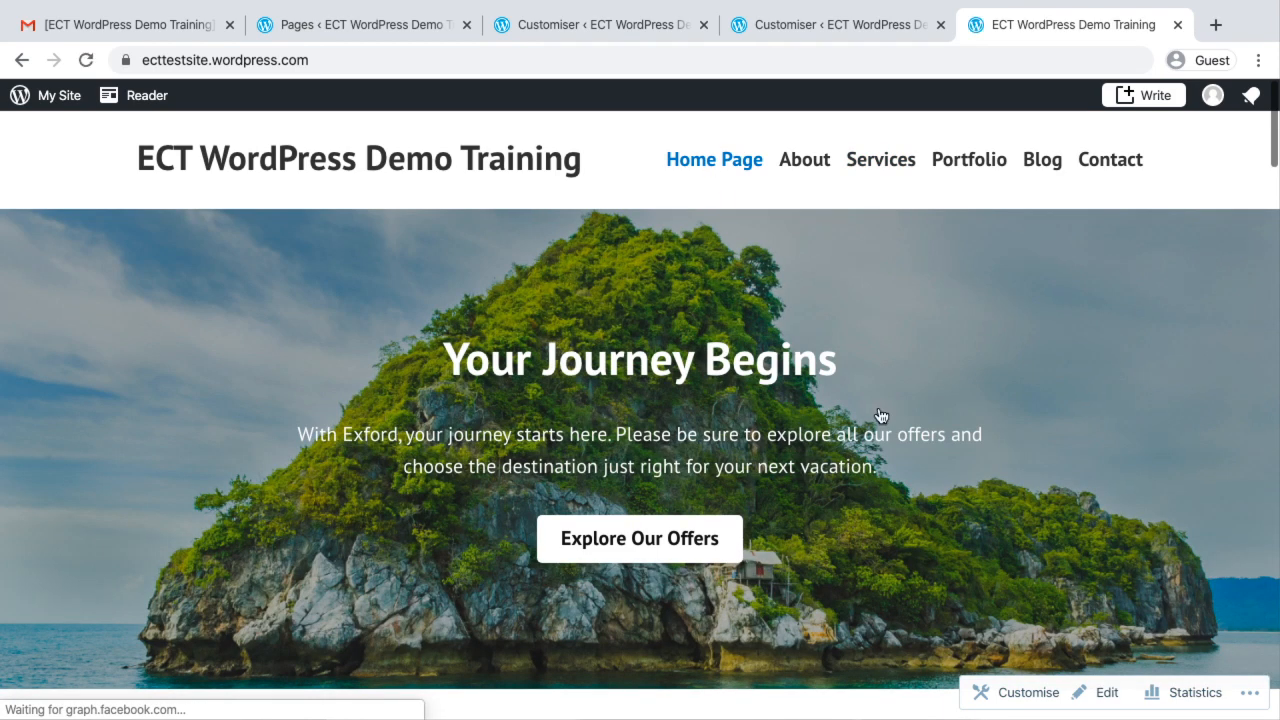
Examine the sections of the live homepage from the banner down to the special deals and back up
{"action": "scroll", "coordinate": [880, 417], "scroll_direction": "down", "scroll_amount": 1}
{"action": "scroll", "coordinate": [880, 417], "scroll_direction": "down", "scroll_amount": 10}
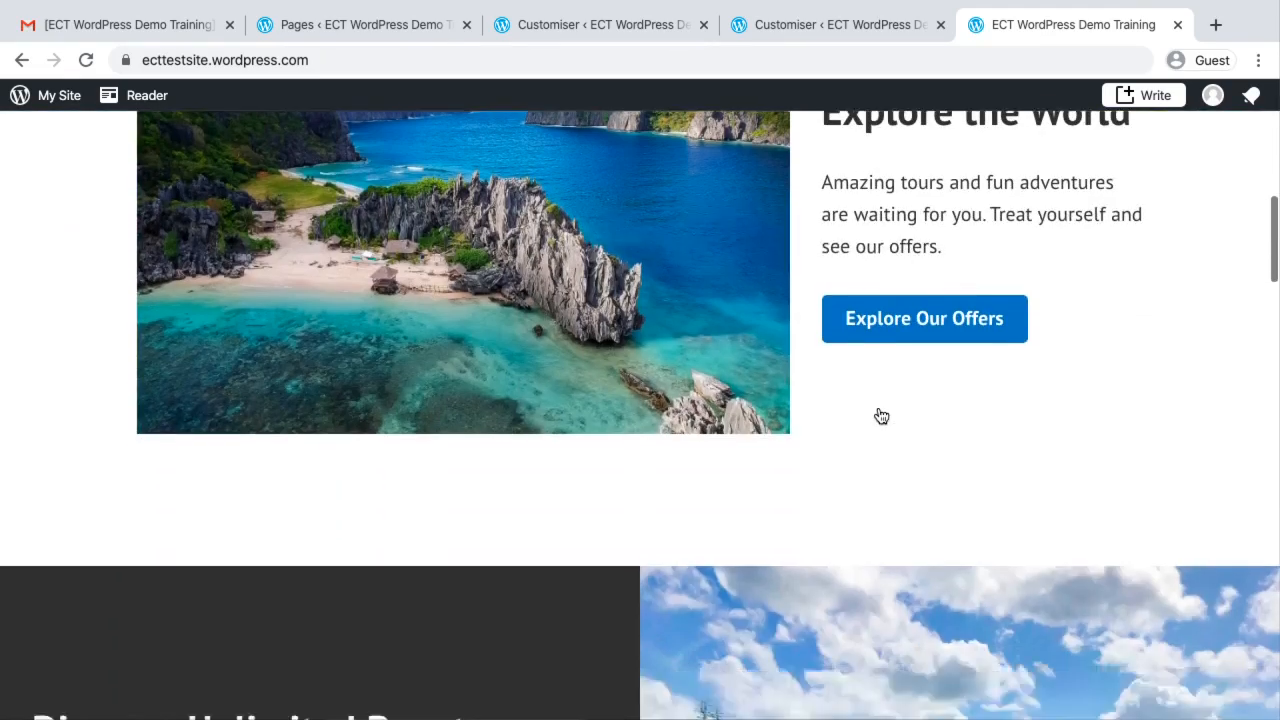
{"action": "scroll", "coordinate": [880, 417], "scroll_direction": "down", "scroll_amount": 12}
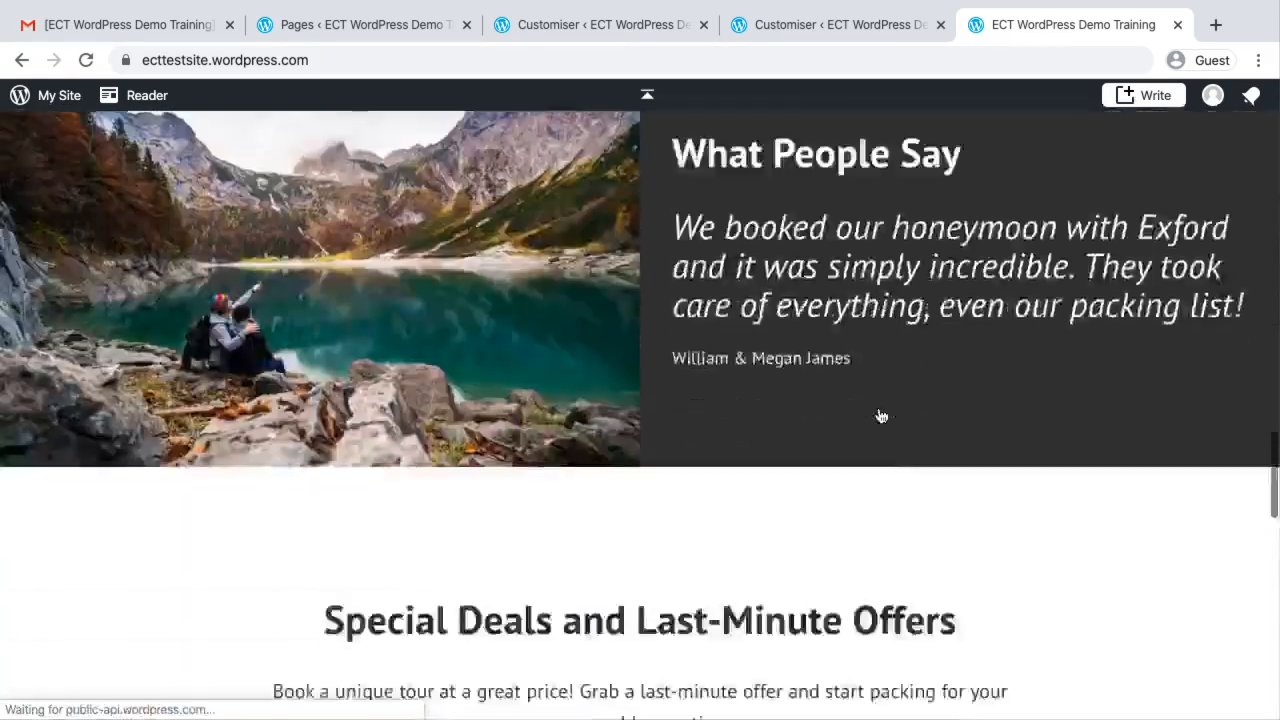
{"action": "scroll", "coordinate": [880, 416], "scroll_direction": "down", "scroll_amount": 6}
{"action": "scroll", "coordinate": [880, 416], "scroll_direction": "up", "scroll_amount": 12}
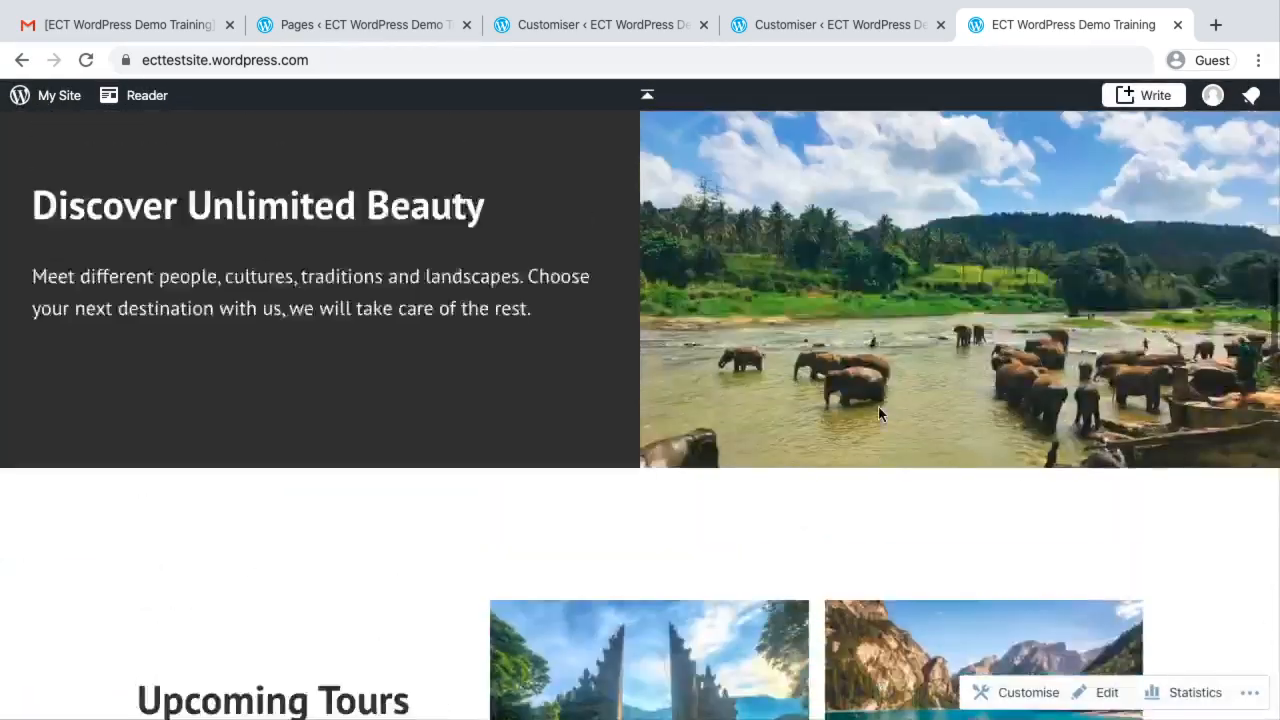
{"action": "scroll", "coordinate": [880, 415], "scroll_direction": "up", "scroll_amount": 1}
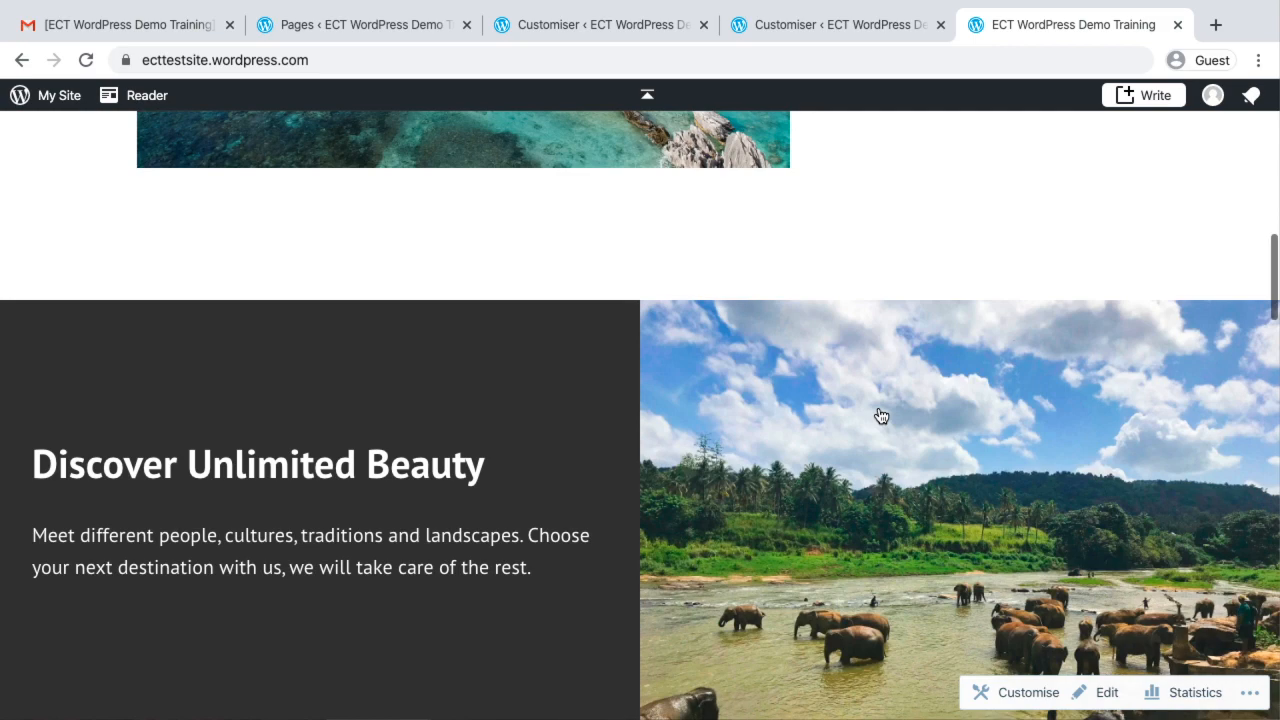
{"action": "scroll", "coordinate": [881, 416], "scroll_direction": "up", "scroll_amount": 15}
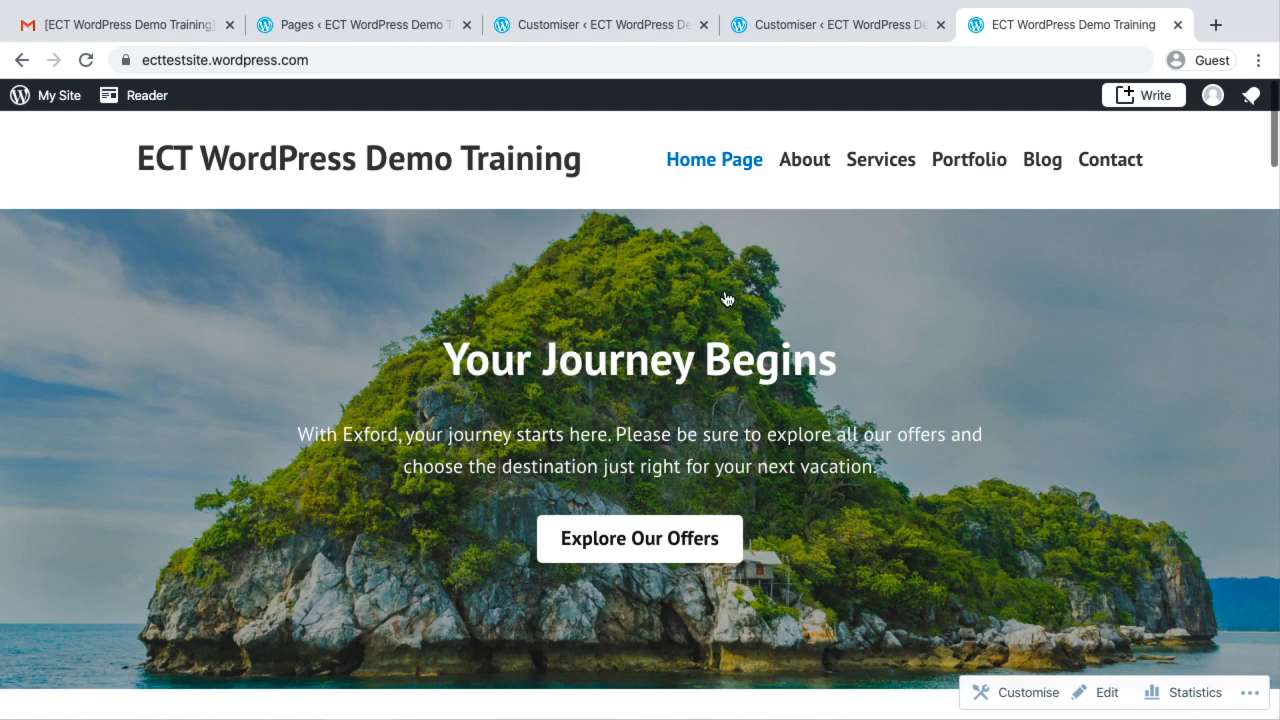
Switch to the "Episode 26 - Create a Blog with WordPress" presentation in Google Slides and view slides 10 and 11 on selecting a free plan
{"action": "left_click", "coordinate": [371, 32]}
{"action": "key", "text": "ctrl+Left"}
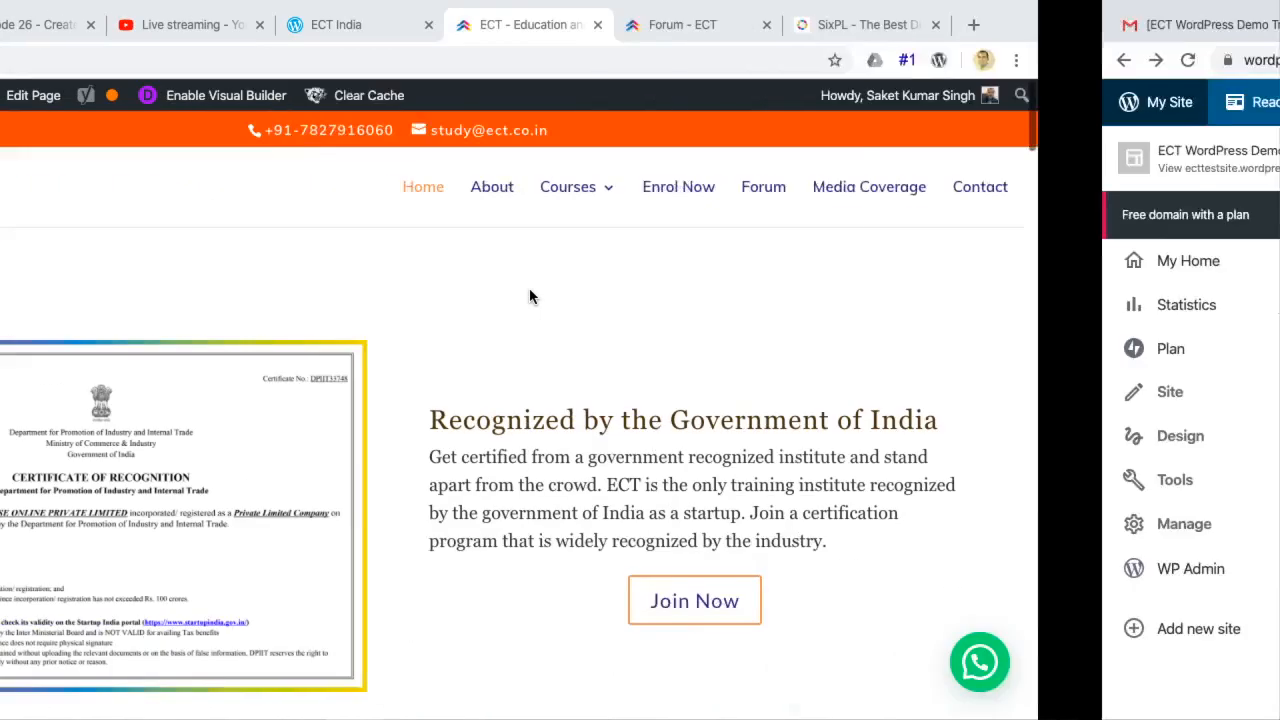
{"action": "left_click", "coordinate": [245, 24]}
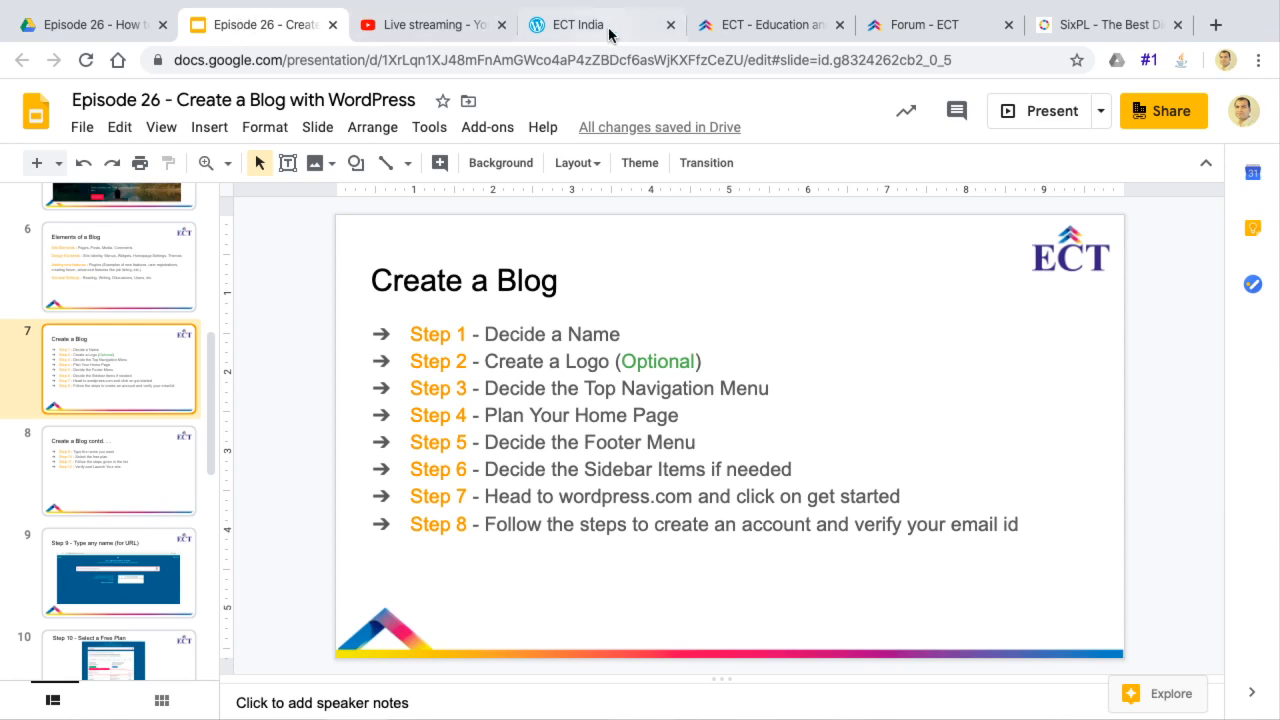
{"action": "scroll", "coordinate": [170, 537], "scroll_direction": "down", "scroll_amount": 3}
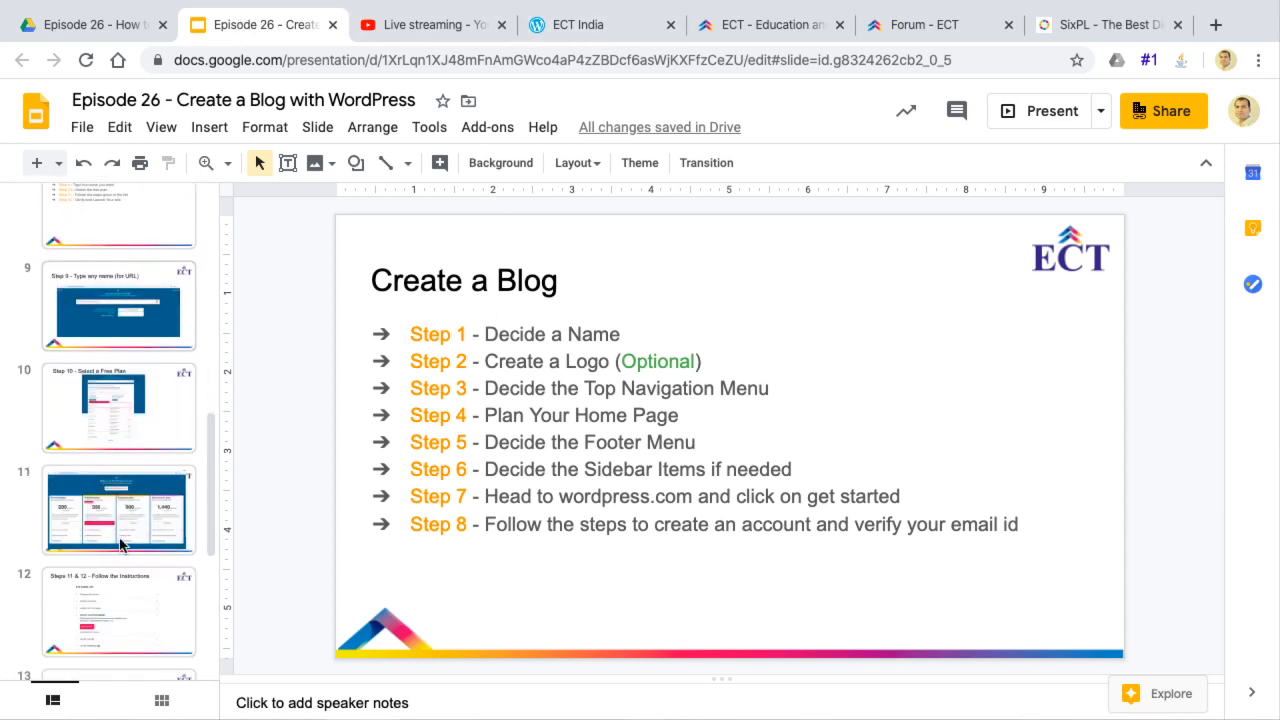
{"action": "left_click", "coordinate": [123, 420]}
{"action": "left_click", "coordinate": [107, 533]}
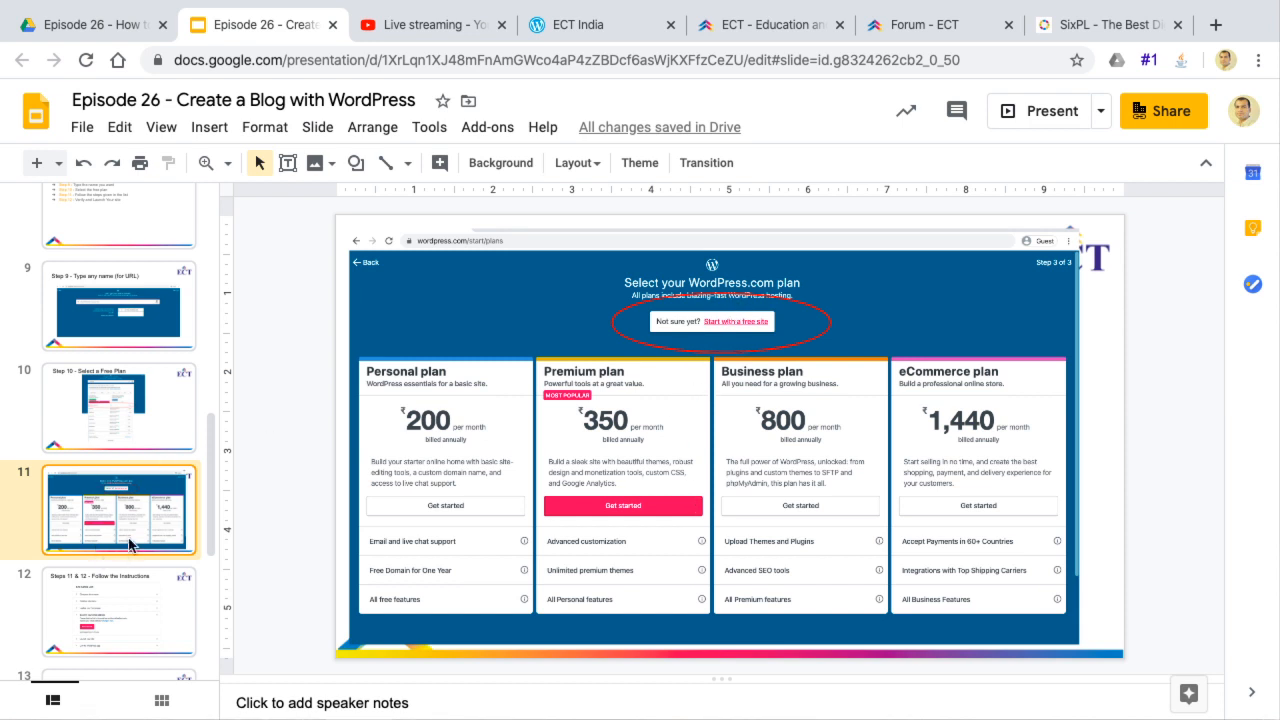
{"action": "left_click", "coordinate": [115, 412]}
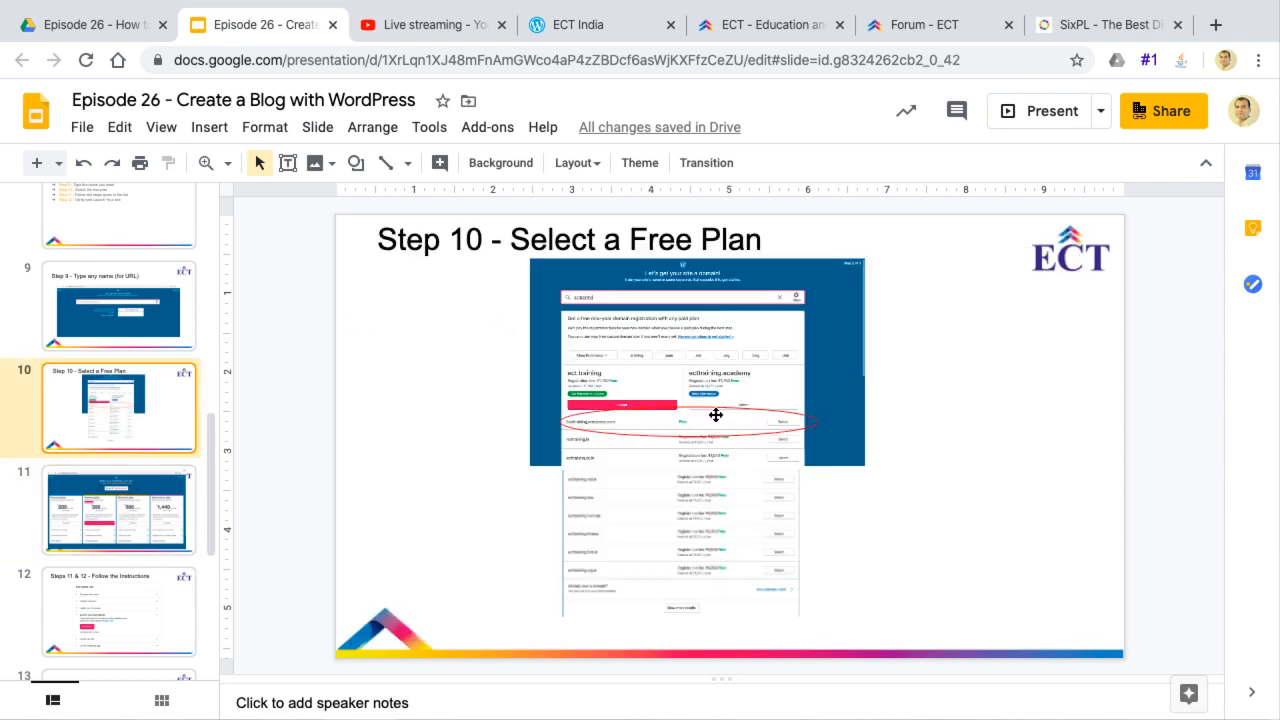
Present slide 10, "Step 10 - Select a Free Plan", in full screen and exit the slideshow
{"action": "key", "text": "Up"}
{"action": "key", "text": "Down"}
{"action": "left_click", "coordinate": [1046, 115]}
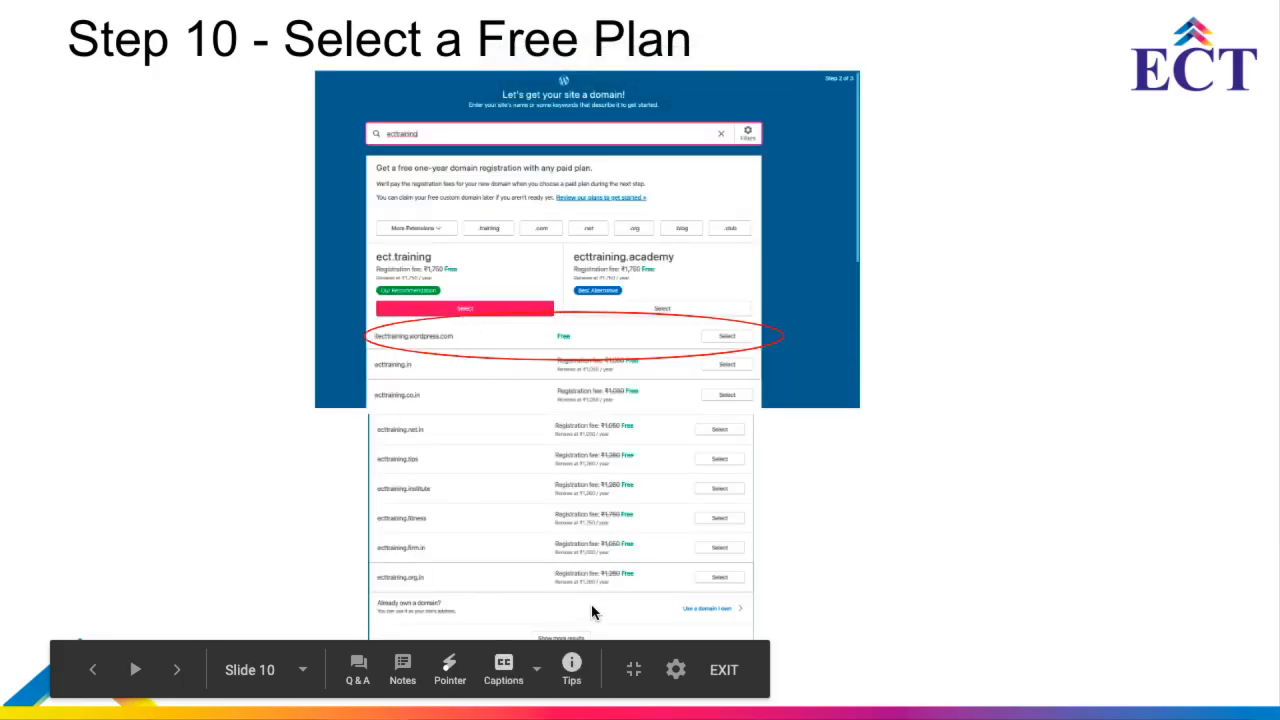
{"action": "key", "text": "Escape"}
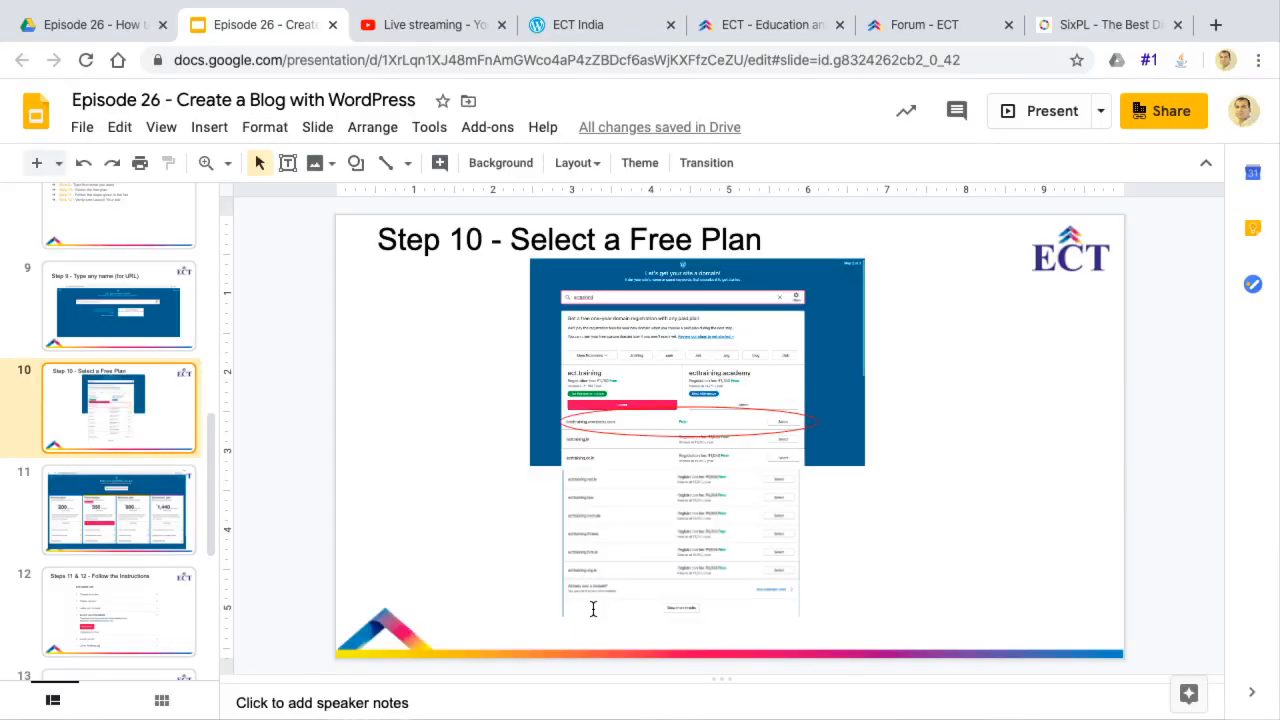
Switch back to the WordPress.com dashboard and expand the Site section of the navigation
{"action": "key", "text": "ctrl+Right"}
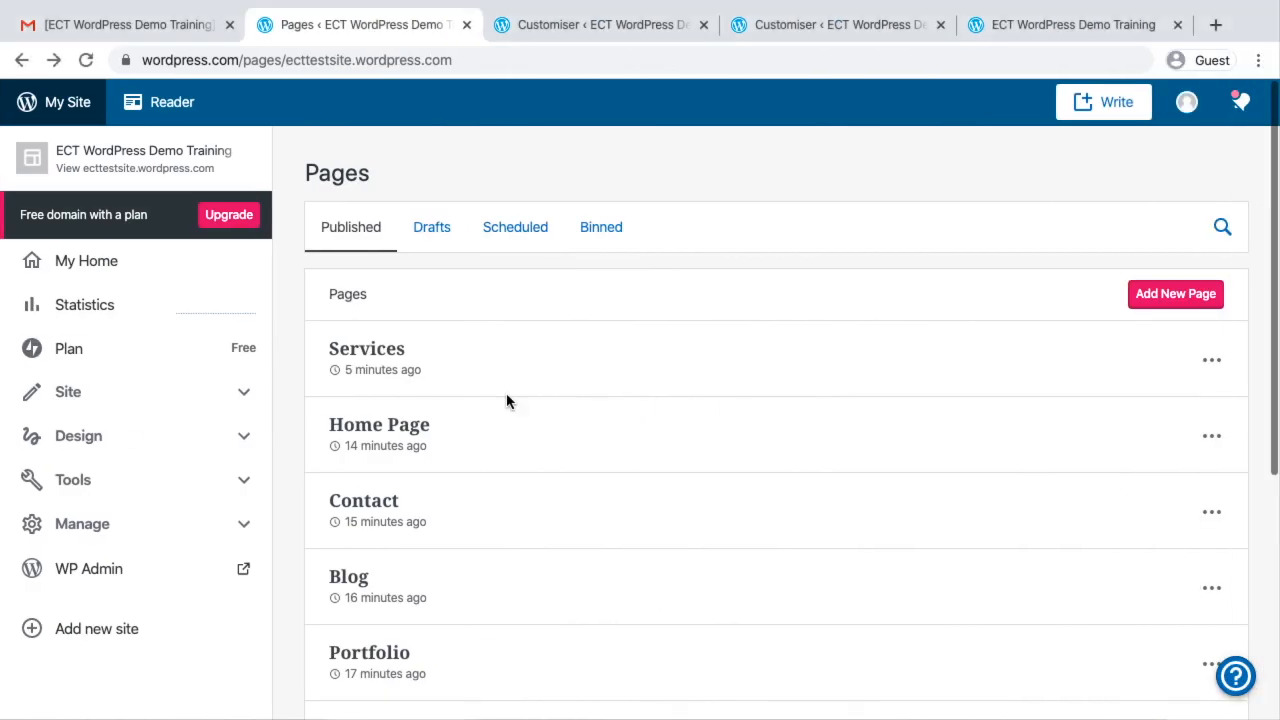
{"action": "left_click", "coordinate": [192, 403]}
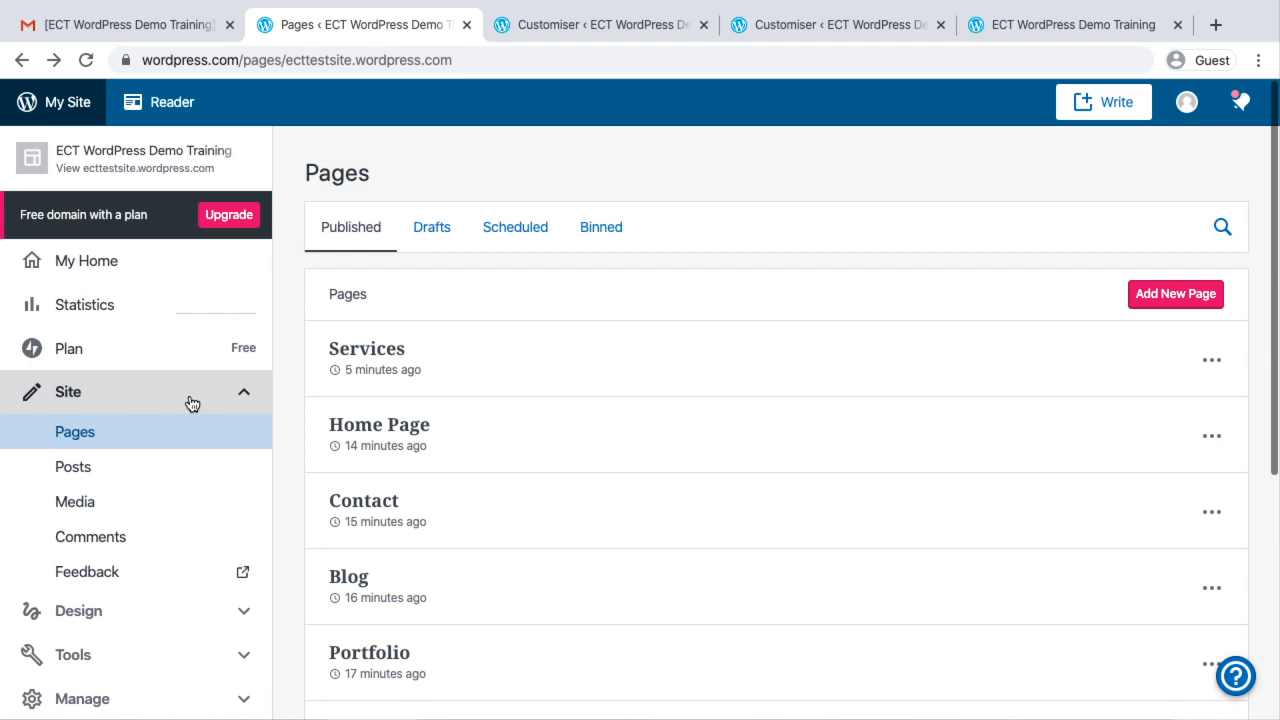
Look over the open Customiser pages and the live site's homepage down to the Upcoming Tours section
{"action": "left_click", "coordinate": [579, 33]}
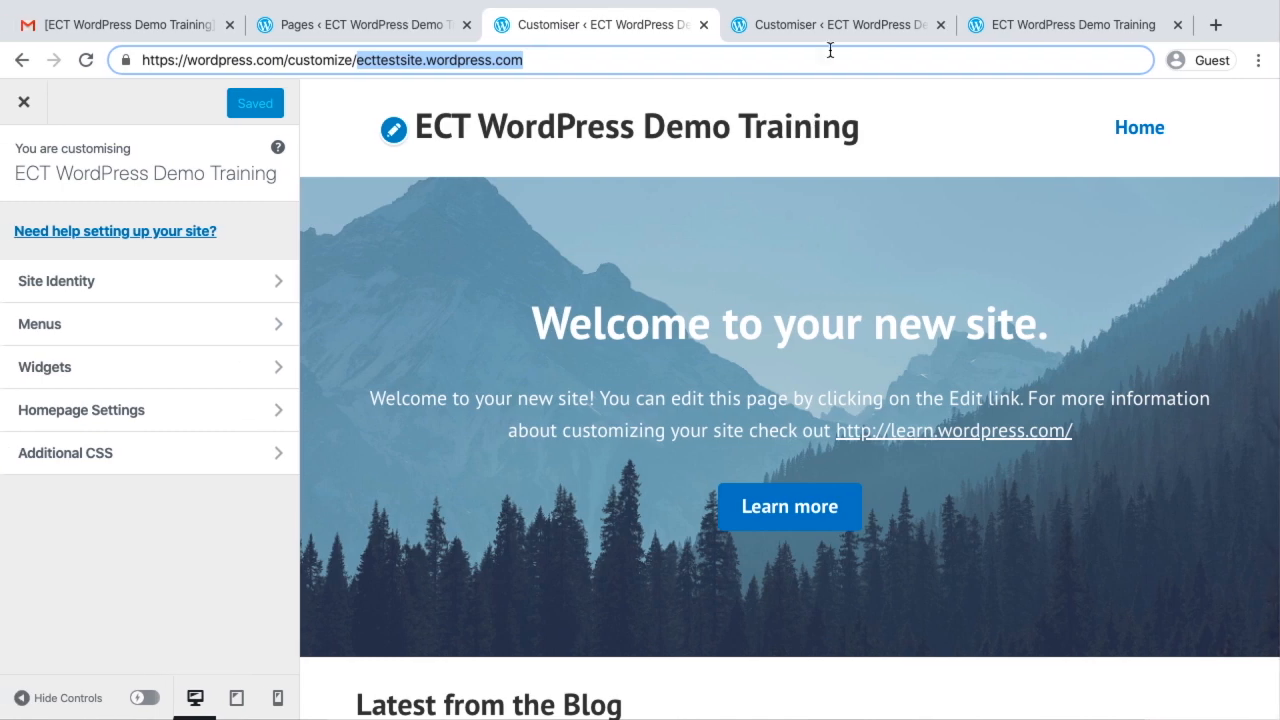
{"action": "left_click", "coordinate": [1041, 29]}
{"action": "scroll", "coordinate": [639, 429], "scroll_direction": "down", "scroll_amount": 2}
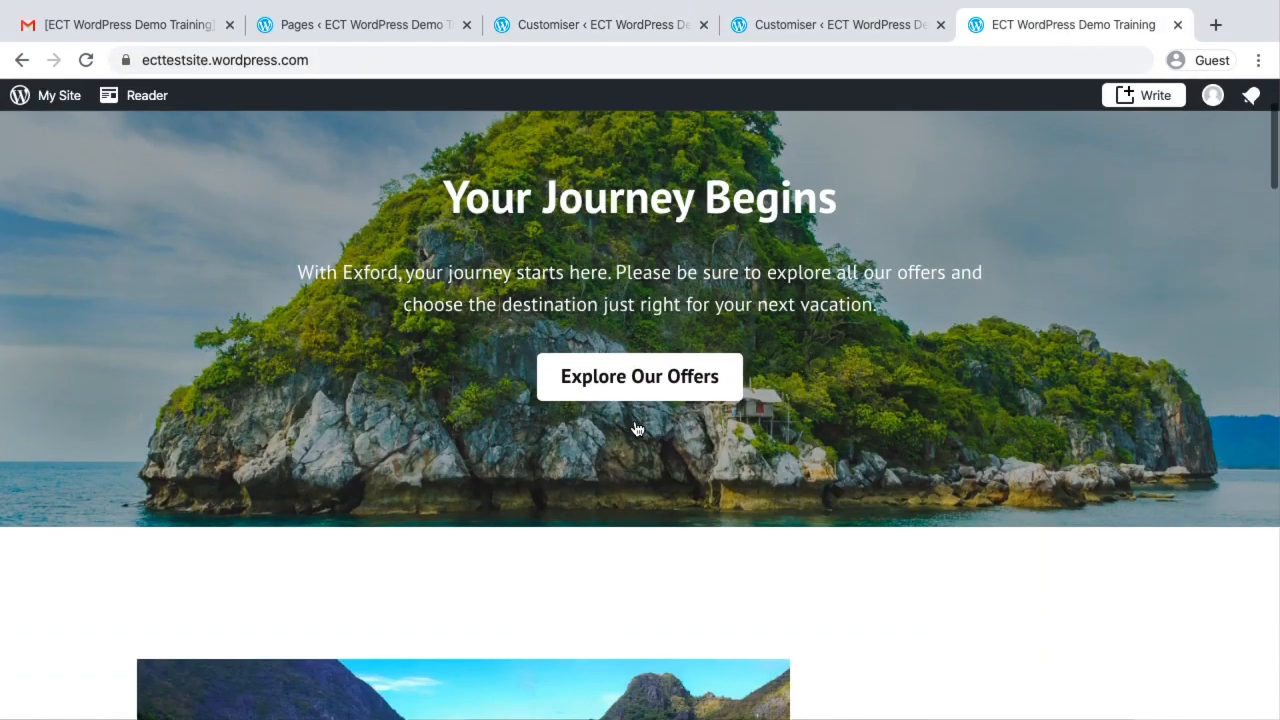
{"action": "scroll", "coordinate": [959, 263], "scroll_direction": "up", "scroll_amount": 2}
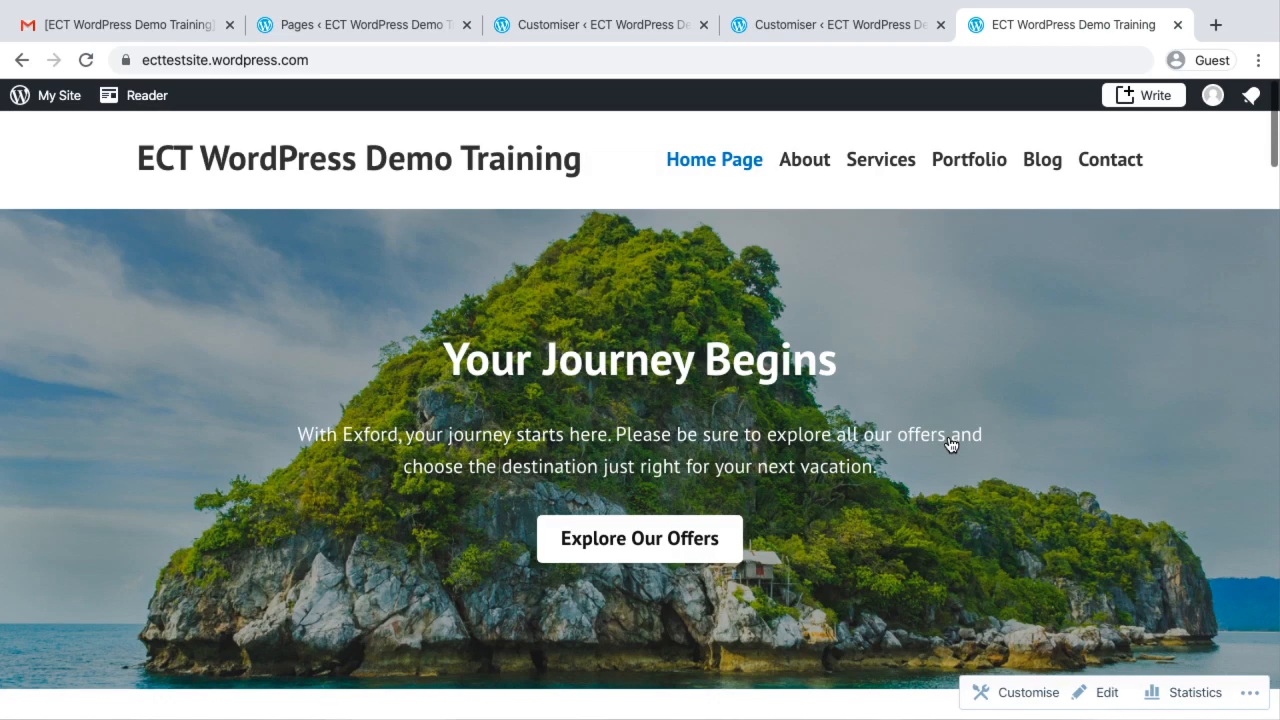
{"action": "scroll", "coordinate": [946, 440], "scroll_direction": "down", "scroll_amount": 6}
{"action": "scroll", "coordinate": [946, 440], "scroll_direction": "down", "scroll_amount": 5}
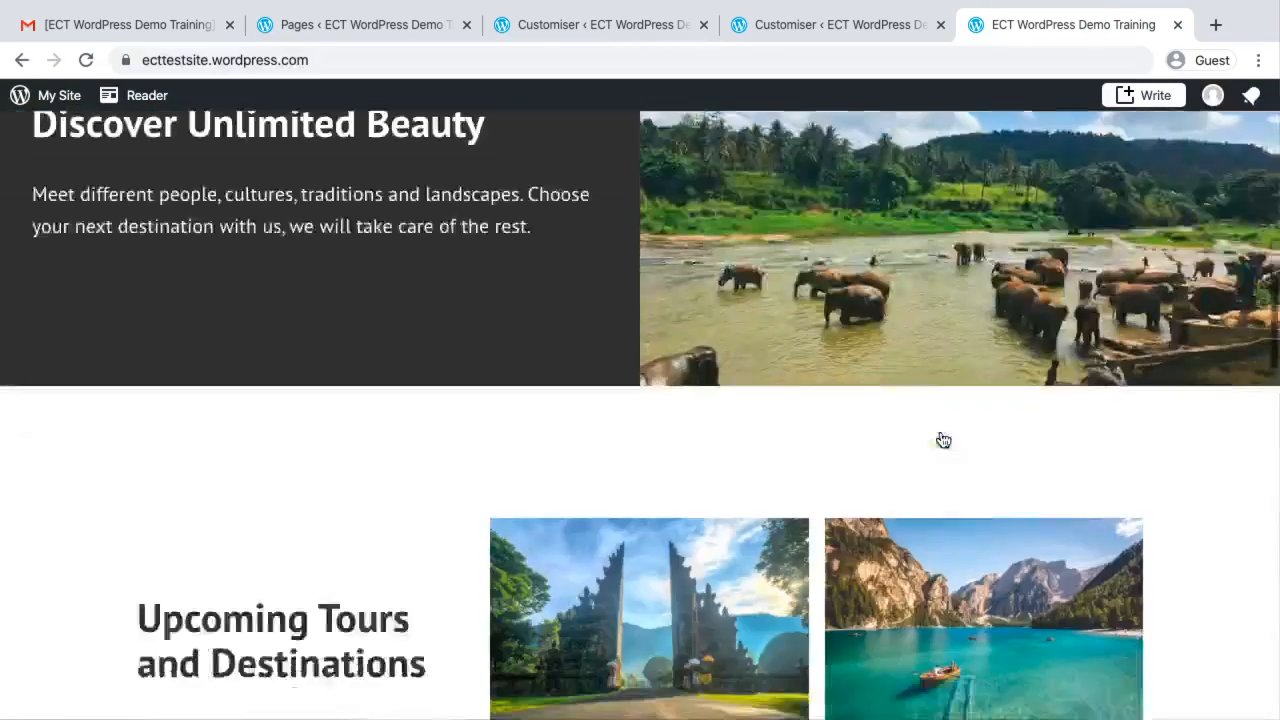
{"action": "left_click", "coordinate": [752, 22]}
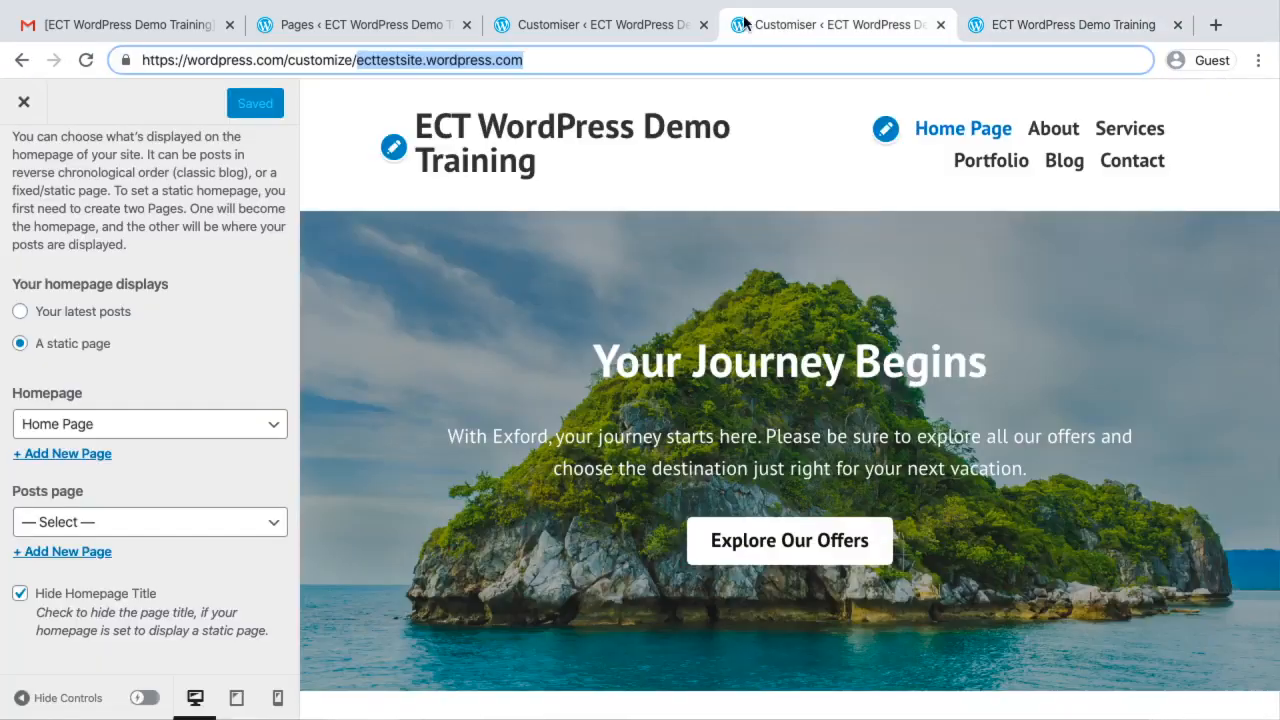
Return to the site's Pages list in the WordPress.com dashboard and open Home Page for editing
{"action": "left_click", "coordinate": [342, 25]}
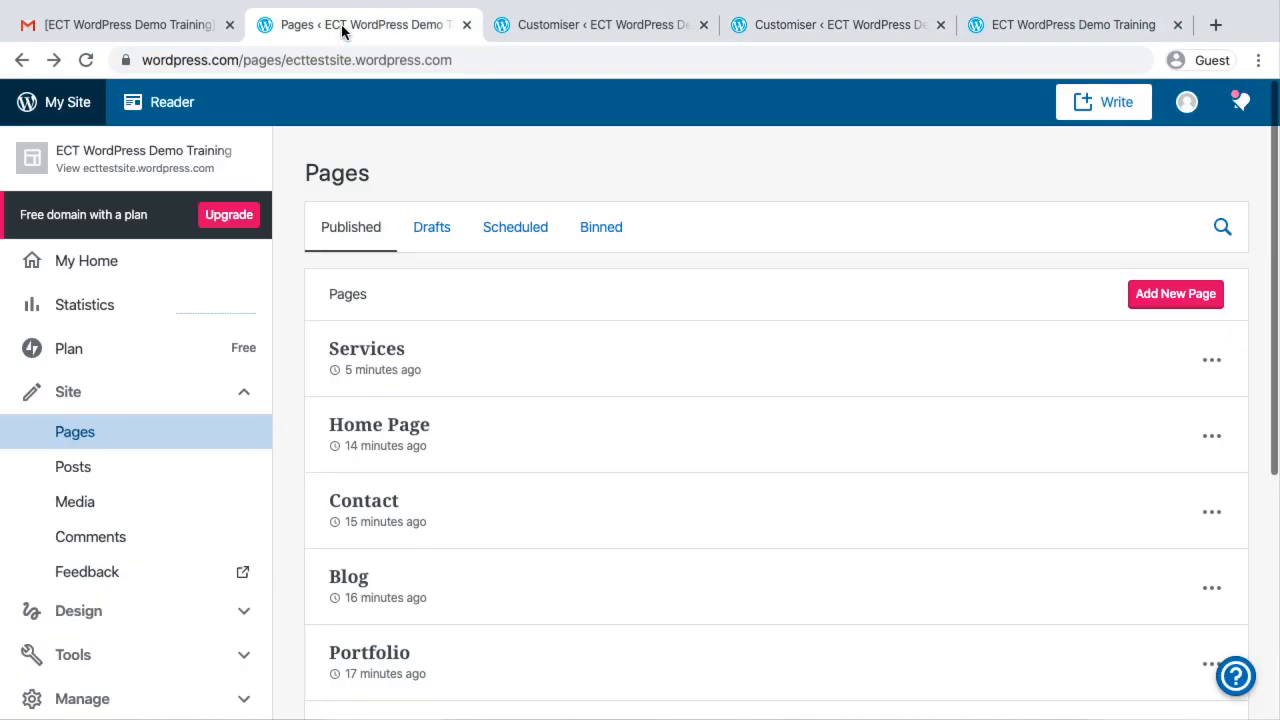
{"action": "left_click", "coordinate": [108, 431]}
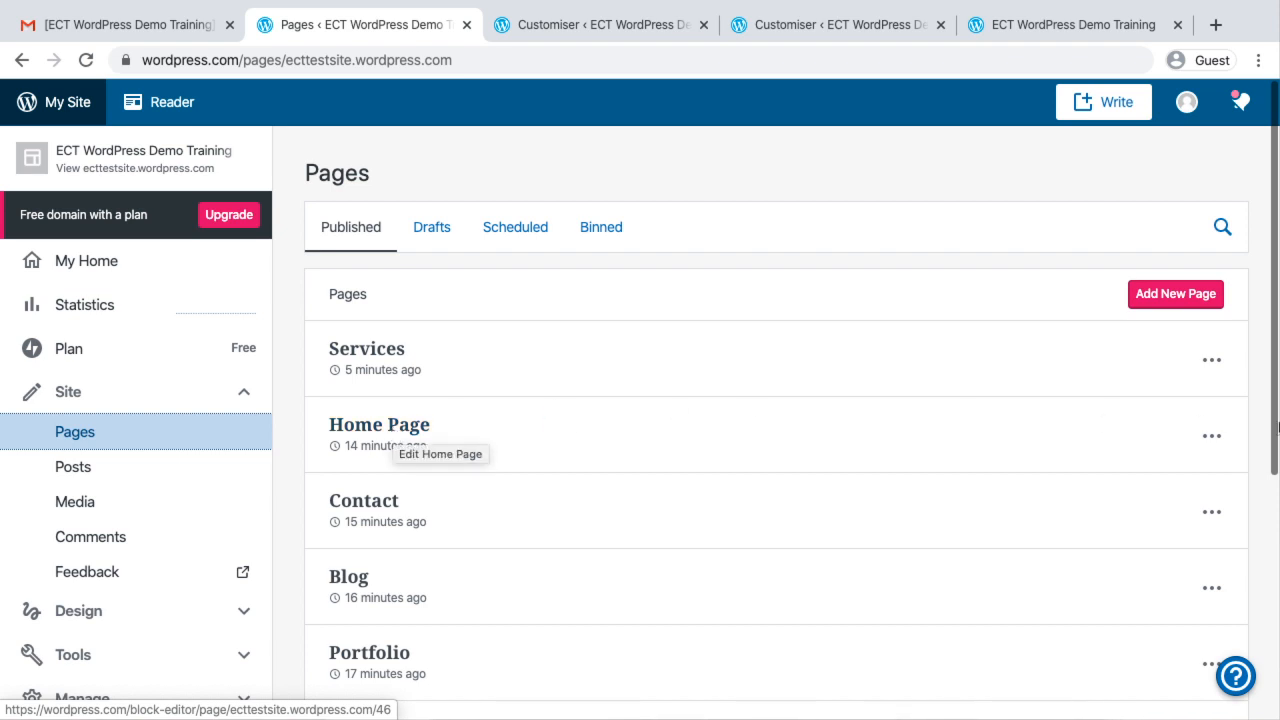
{"action": "left_click", "coordinate": [1212, 437]}
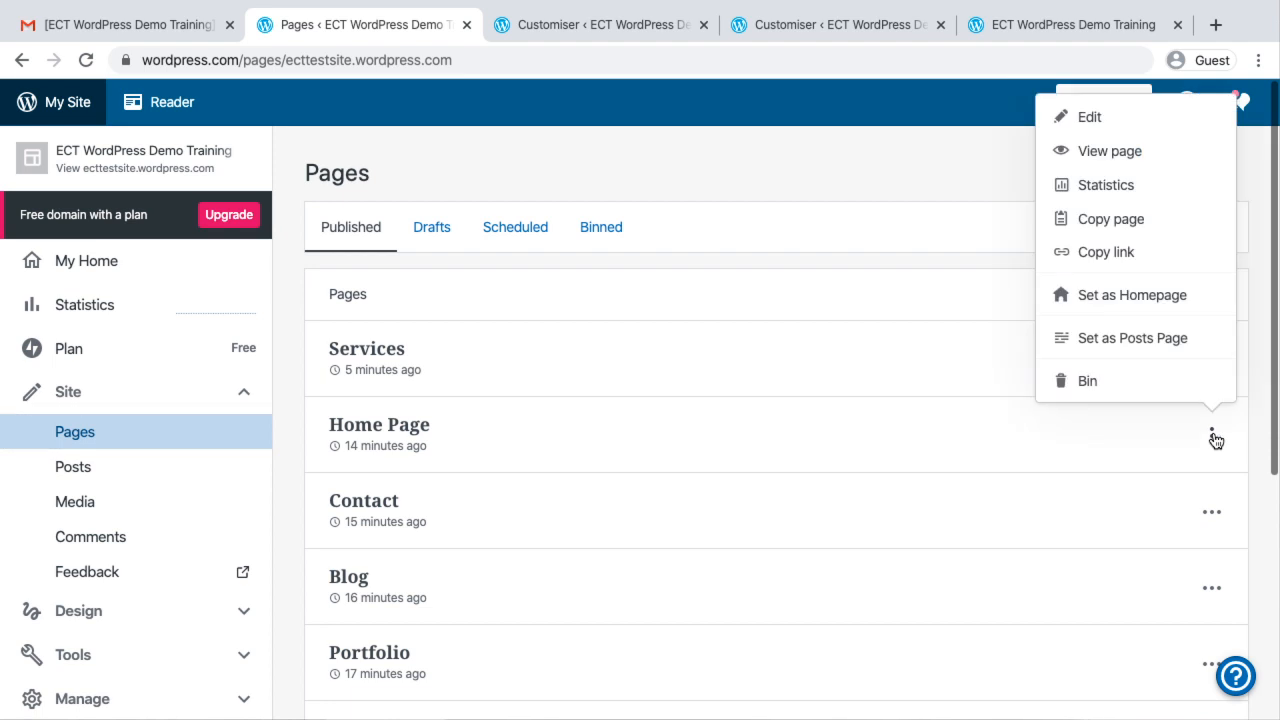
{"action": "left_click", "coordinate": [1089, 118]}
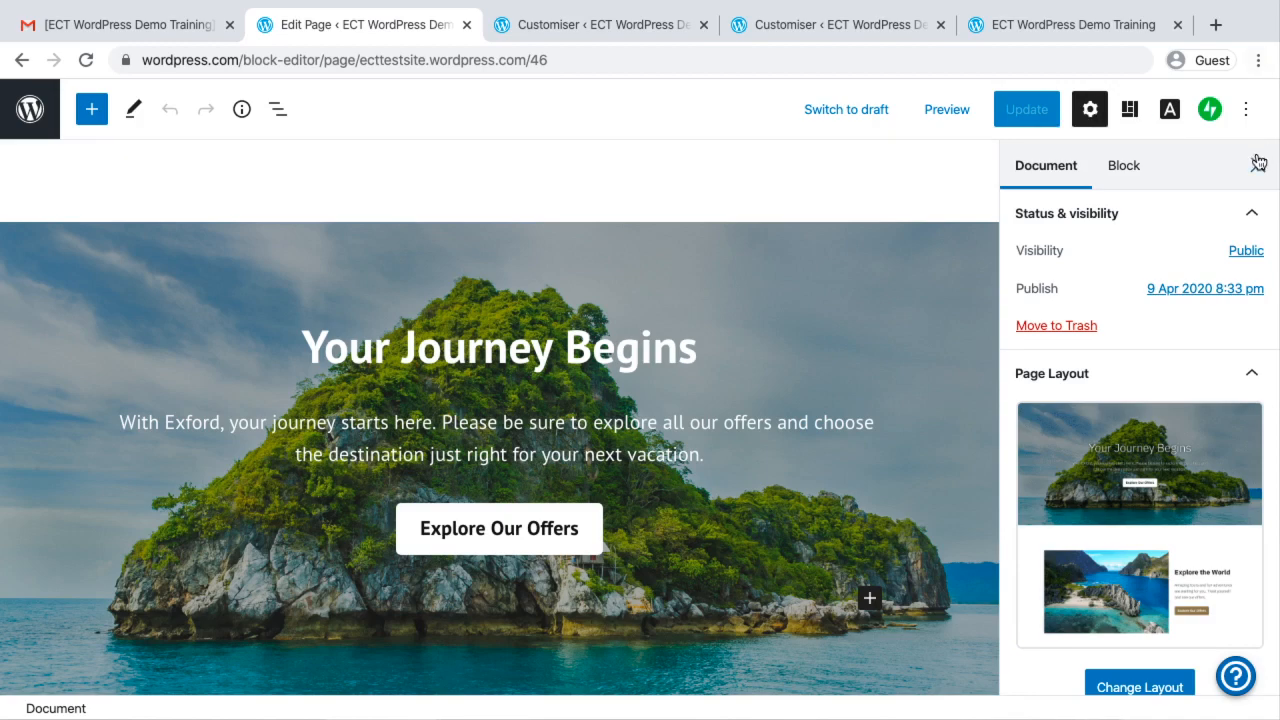
Select the Cover block containing the "Your Journey Begins" heading in the Home Page editor
{"action": "scroll", "coordinate": [636, 314], "scroll_direction": "down", "scroll_amount": 5}
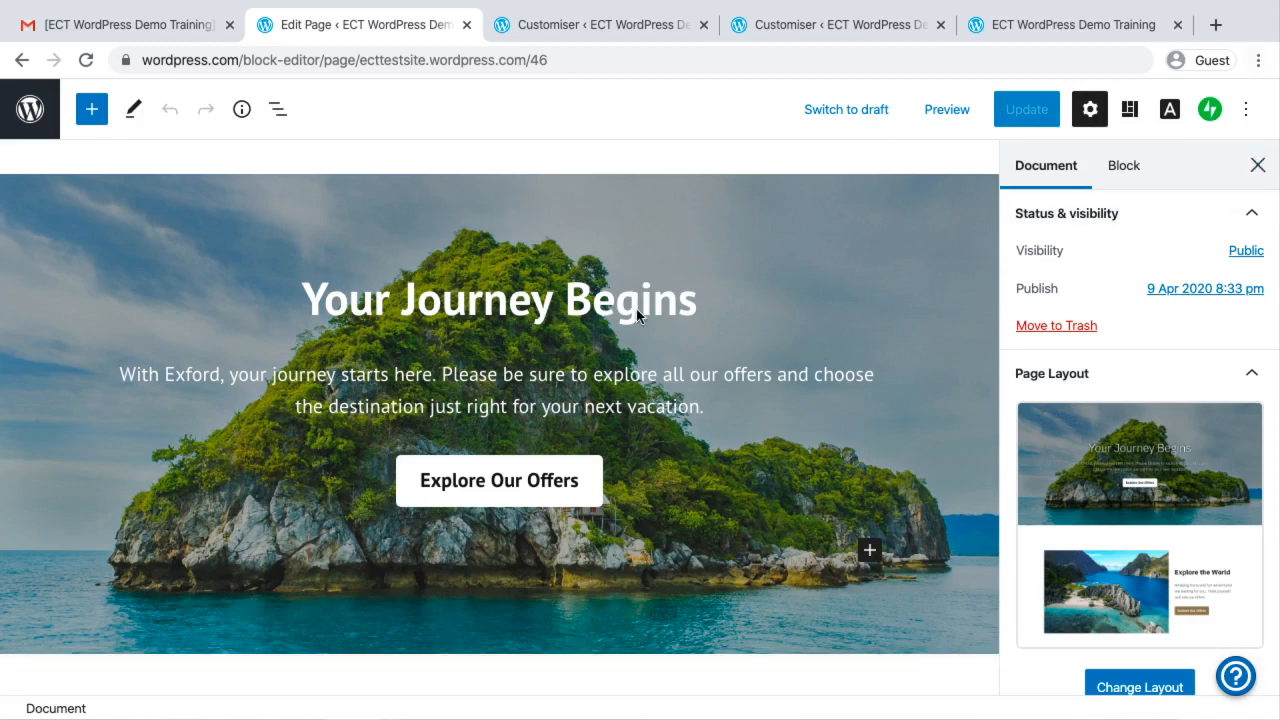
{"action": "scroll", "coordinate": [637, 316], "scroll_direction": "up", "scroll_amount": 2}
{"action": "scroll", "coordinate": [637, 316], "scroll_direction": "up", "scroll_amount": 3}
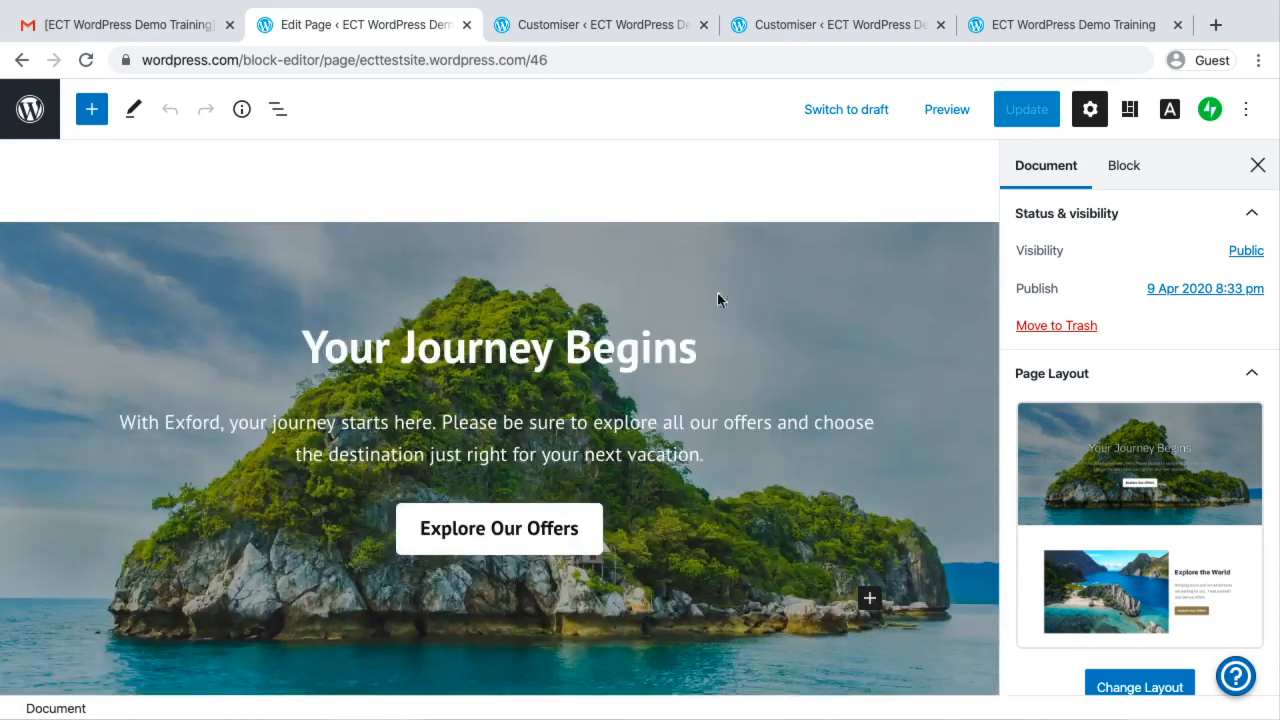
{"action": "left_click", "coordinate": [745, 314]}
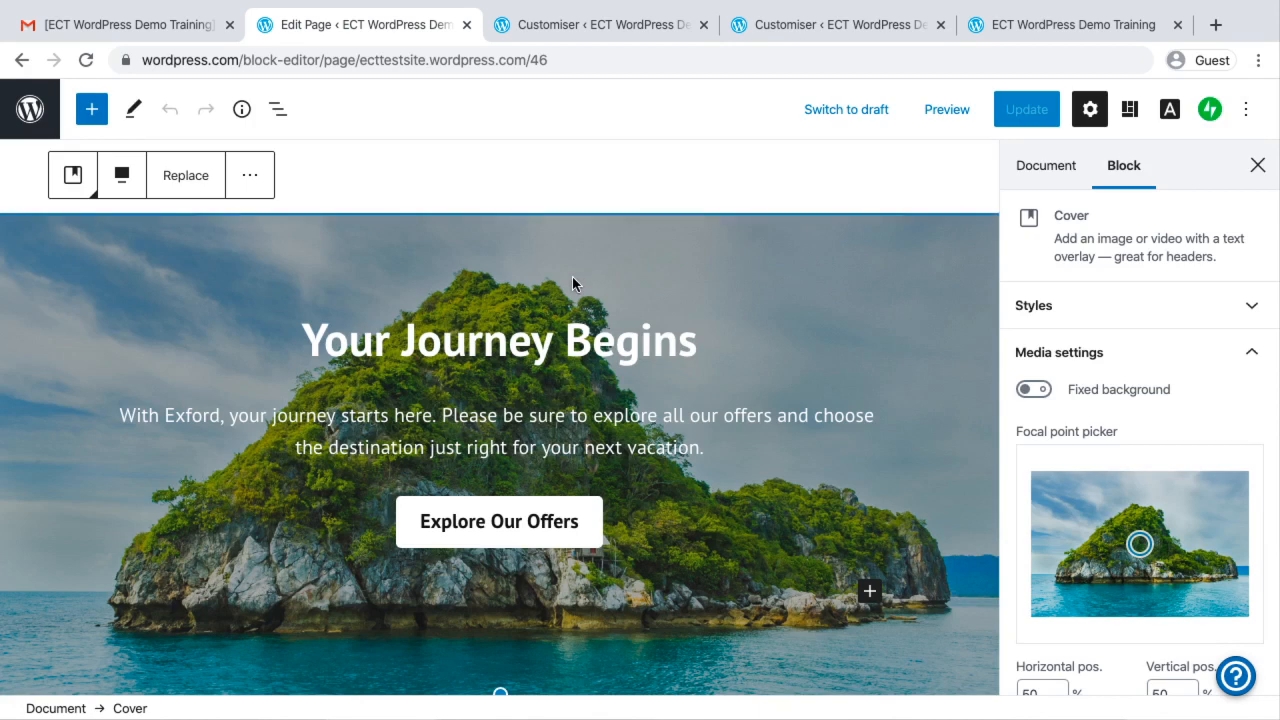
Look over the Home Page's blocks, inspecting the "Explore the World" image and heading, the sections below, and the block-editor part of the page address
{"action": "scroll", "coordinate": [624, 275], "scroll_direction": "down", "scroll_amount": 1}
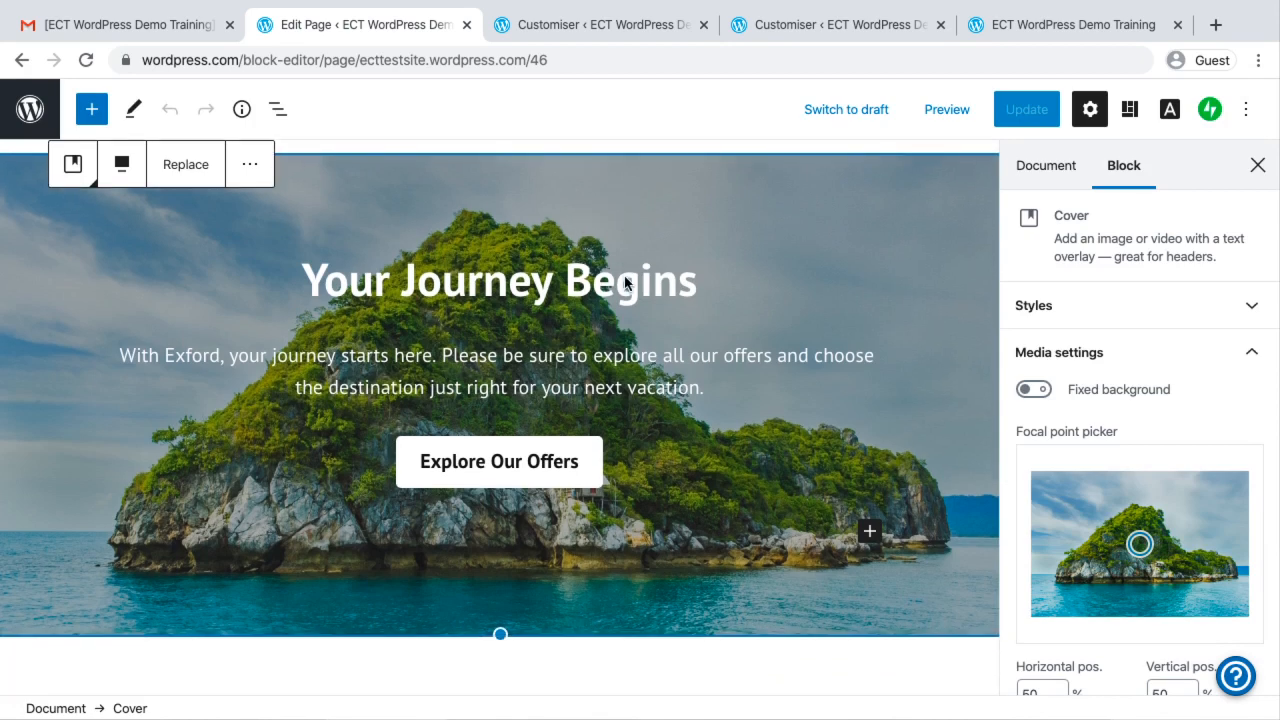
{"action": "scroll", "coordinate": [624, 275], "scroll_direction": "up", "scroll_amount": 1}
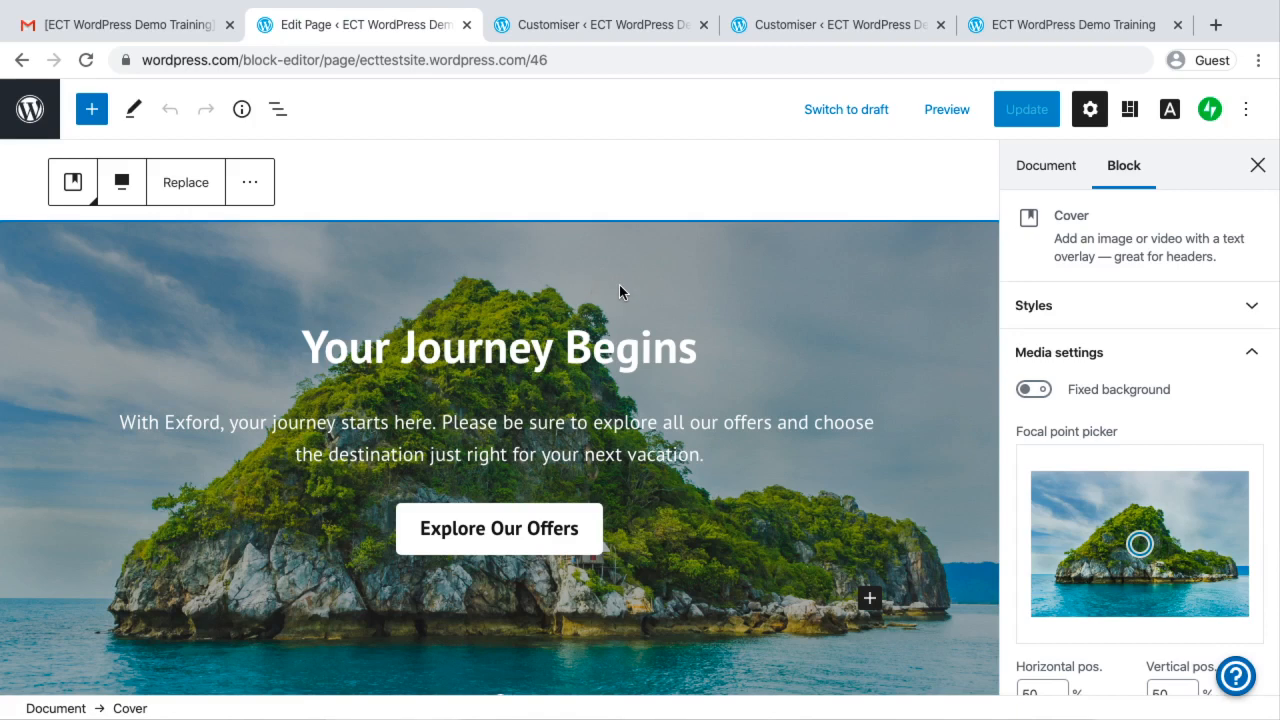
{"action": "scroll", "coordinate": [620, 291], "scroll_direction": "down", "scroll_amount": 5}
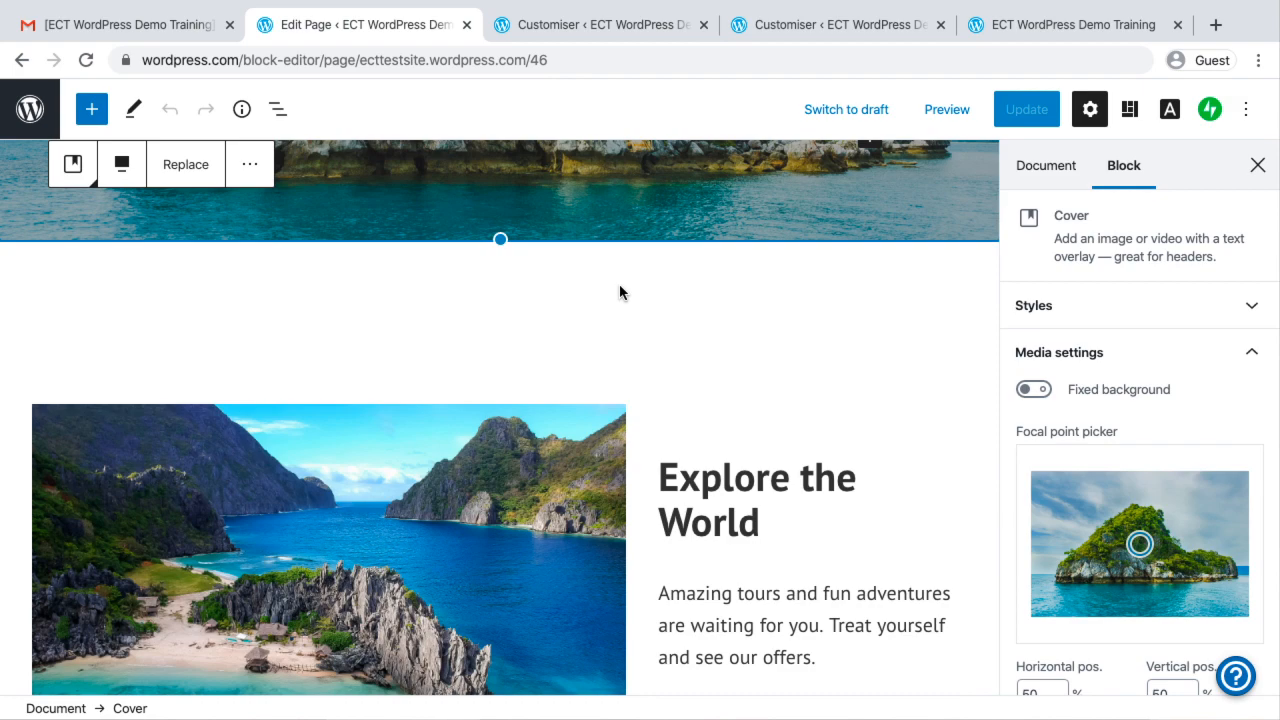
{"action": "scroll", "coordinate": [620, 292], "scroll_direction": "down", "scroll_amount": 2}
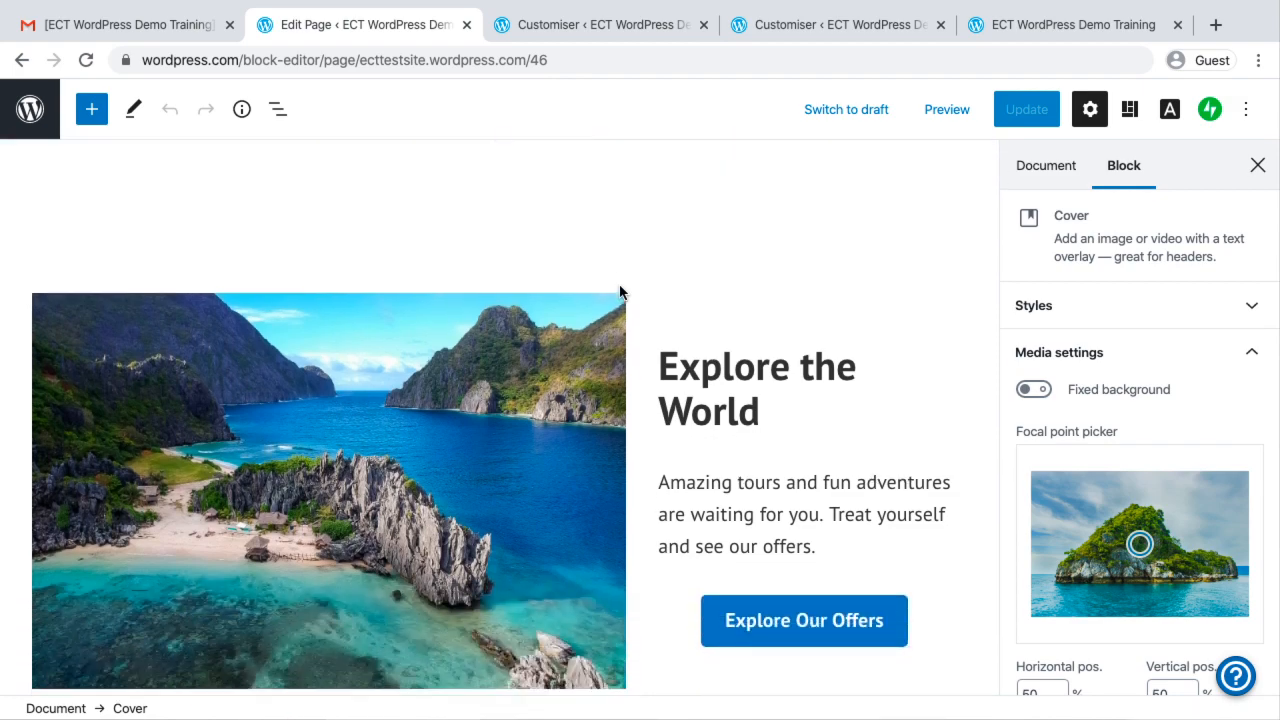
{"action": "scroll", "coordinate": [614, 285], "scroll_direction": "up", "scroll_amount": 4}
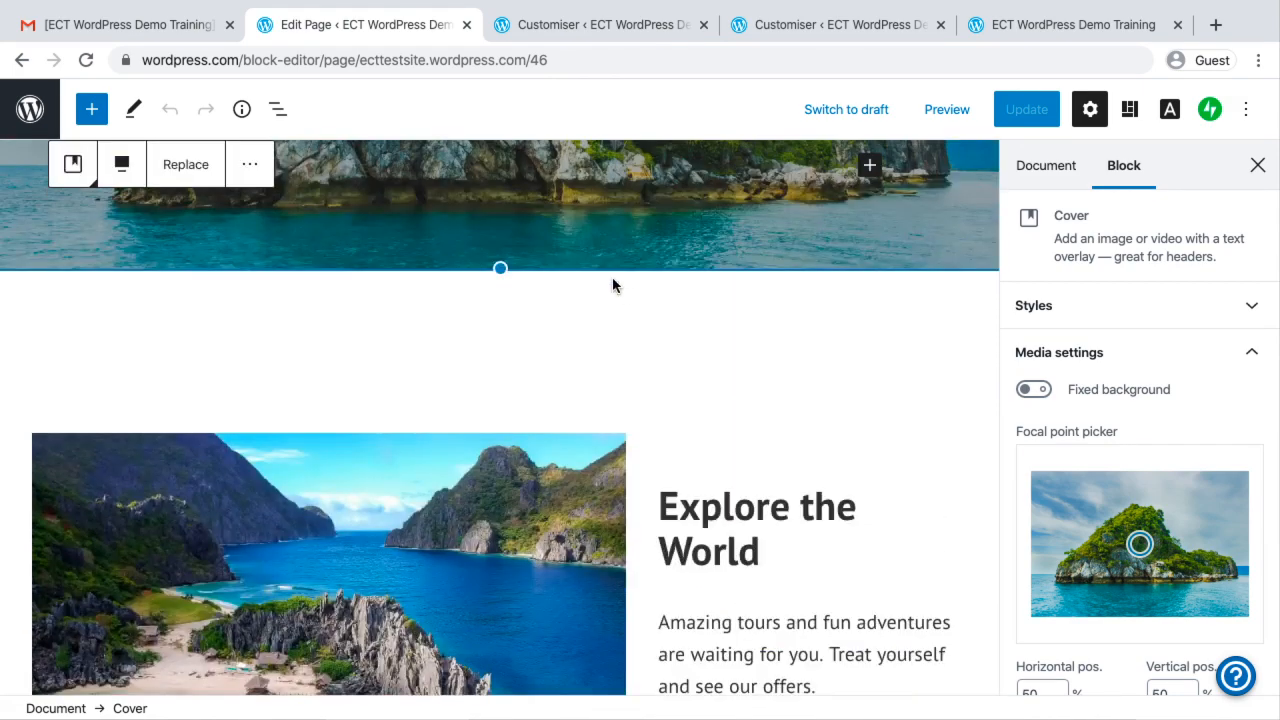
{"action": "left_click", "coordinate": [530, 457]}
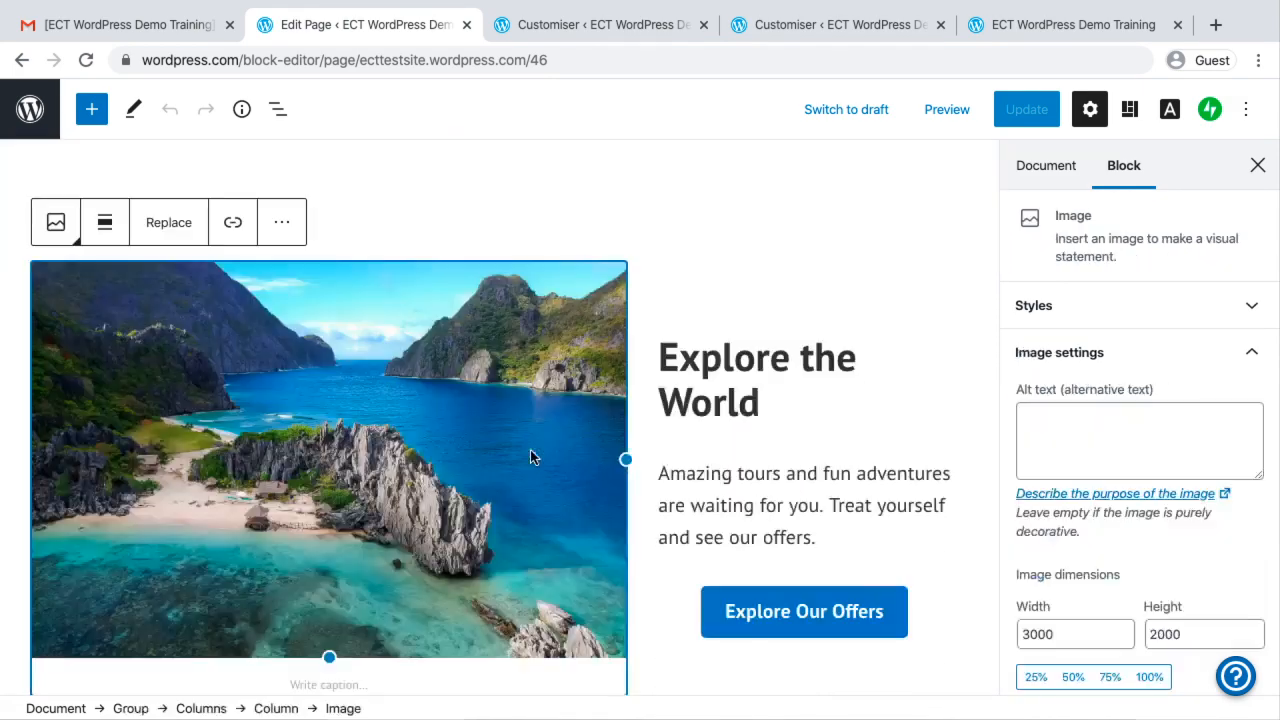
{"action": "left_click", "coordinate": [697, 422]}
{"action": "scroll", "coordinate": [697, 428], "scroll_direction": "down", "scroll_amount": 4}
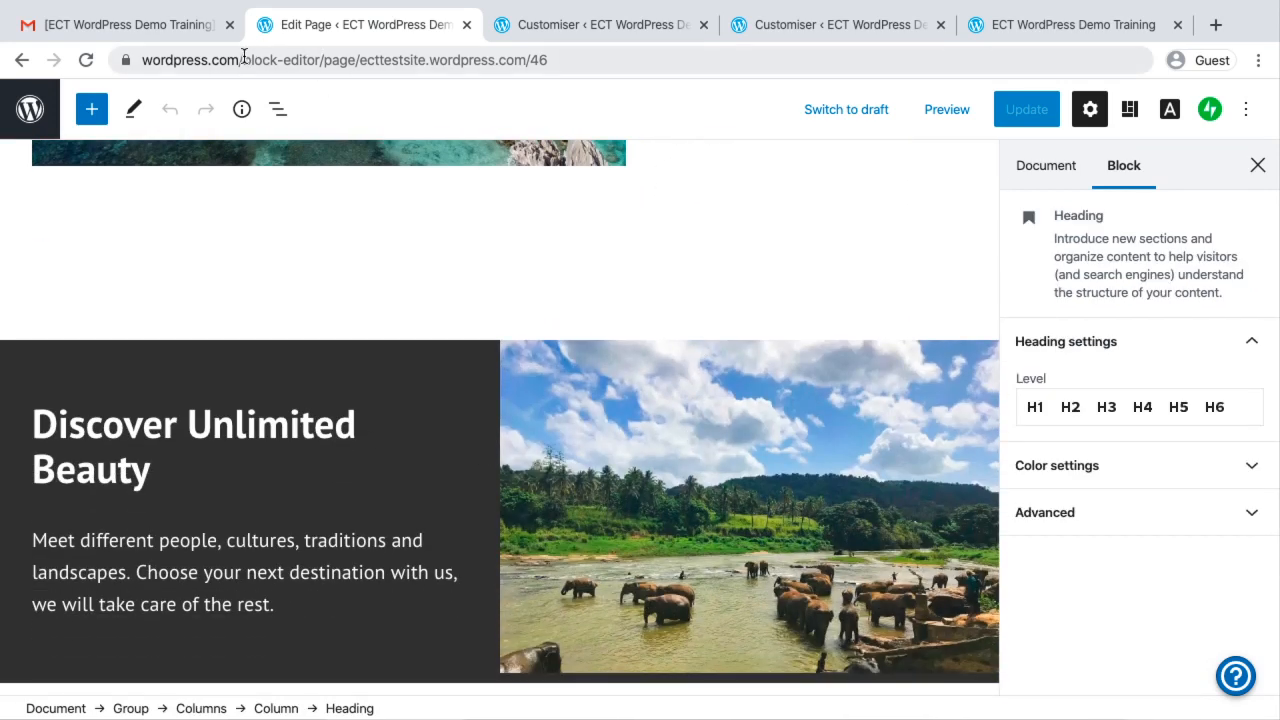
{"action": "left_click_drag", "start_coordinate": [243, 60], "coordinate": [276, 60]}
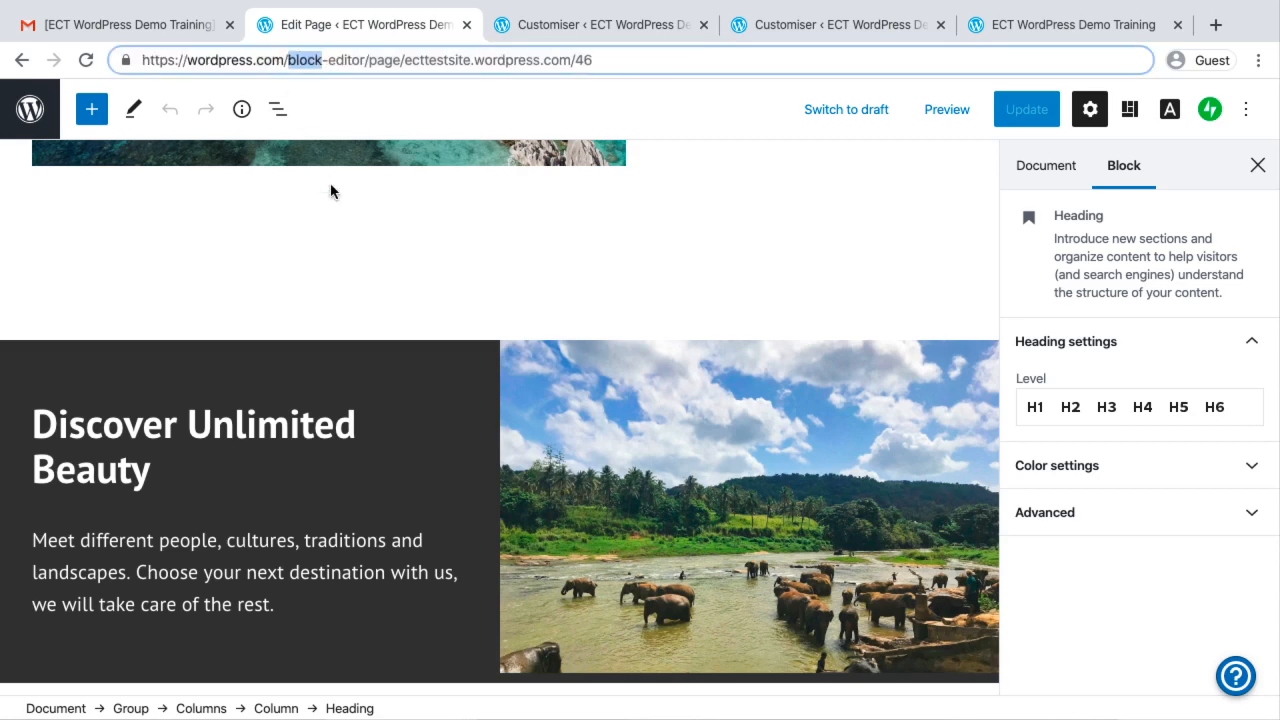
{"action": "scroll", "coordinate": [330, 195], "scroll_direction": "up", "scroll_amount": 5}
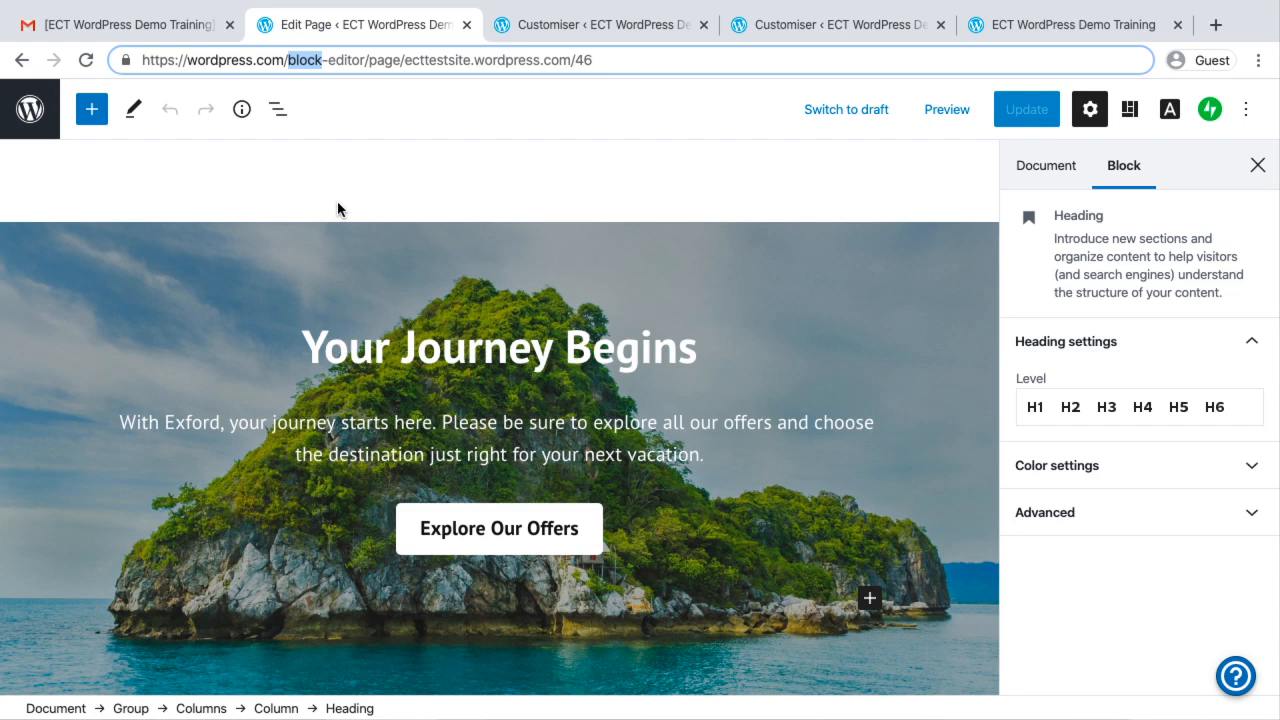
Move the "Your Journey Begins" Cover image's focal point to 59% horizontal and 47% vertical, and turn on its fixed background
{"action": "left_click", "coordinate": [376, 275]}
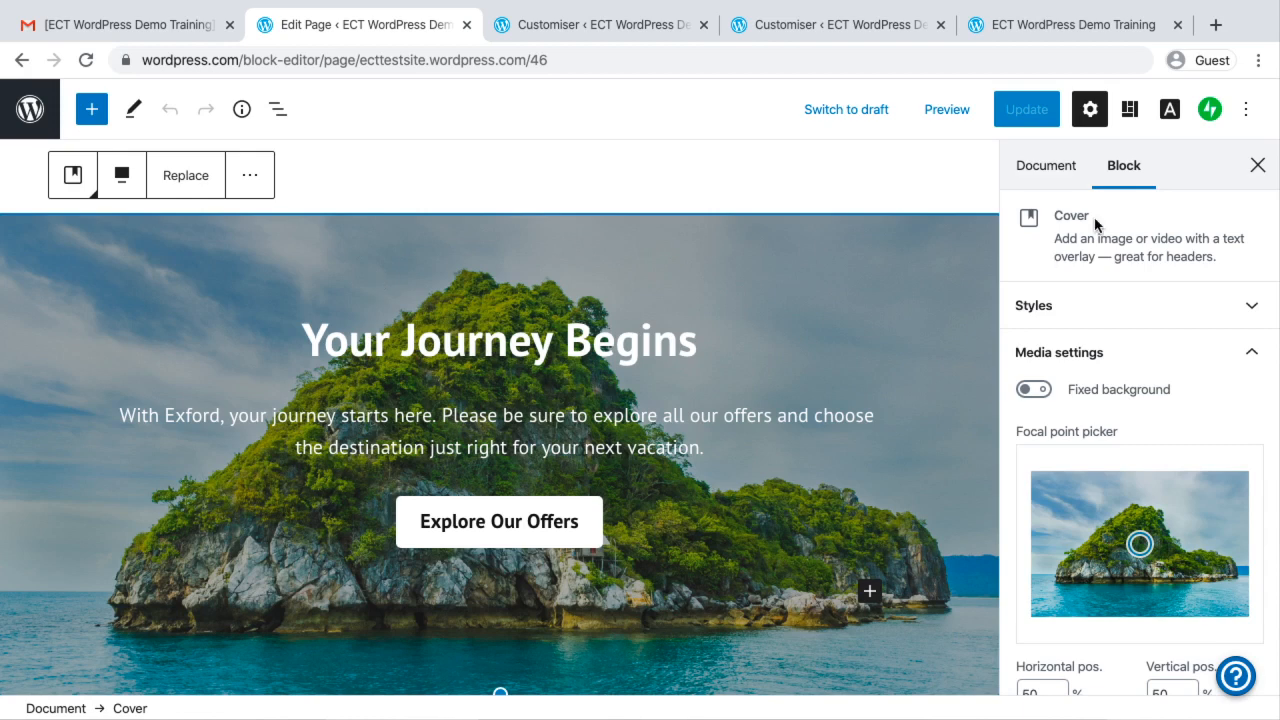
{"action": "scroll", "coordinate": [1093, 490], "scroll_direction": "down", "scroll_amount": 3}
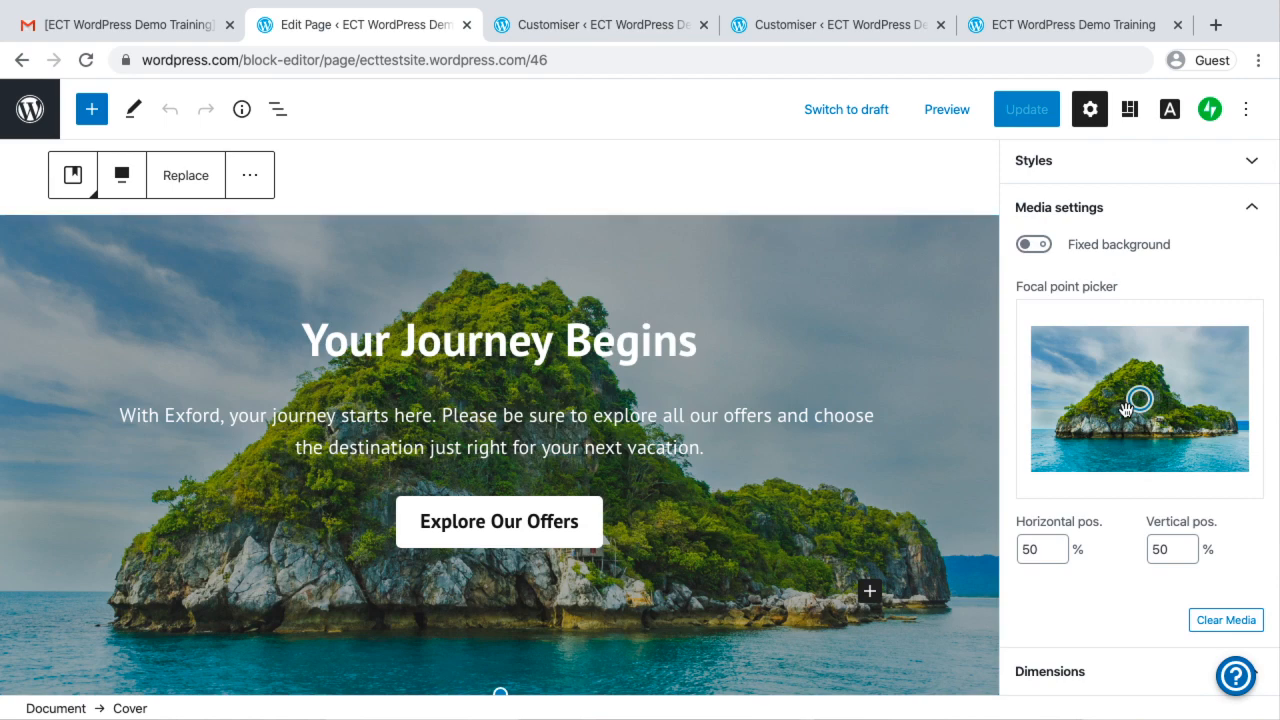
{"action": "mouse_move", "coordinate": [1148, 407]}
{"action": "left_mouse_down"}
{"action": "mouse_move", "coordinate": [1130, 457]}
{"action": "mouse_move", "coordinate": [1160, 394]}
{"action": "left_mouse_up"}
{"action": "scroll", "coordinate": [1091, 581], "scroll_direction": "down", "scroll_amount": 5}
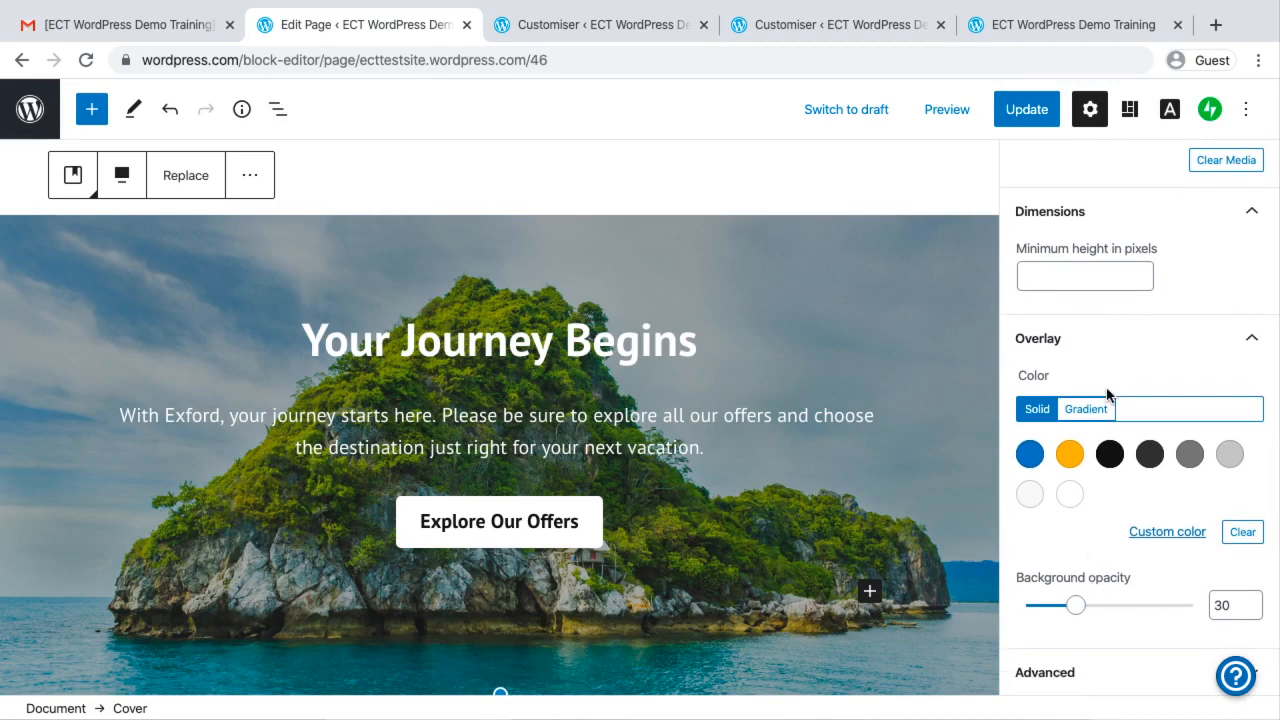
{"action": "scroll", "coordinate": [1108, 395], "scroll_direction": "up", "scroll_amount": 5}
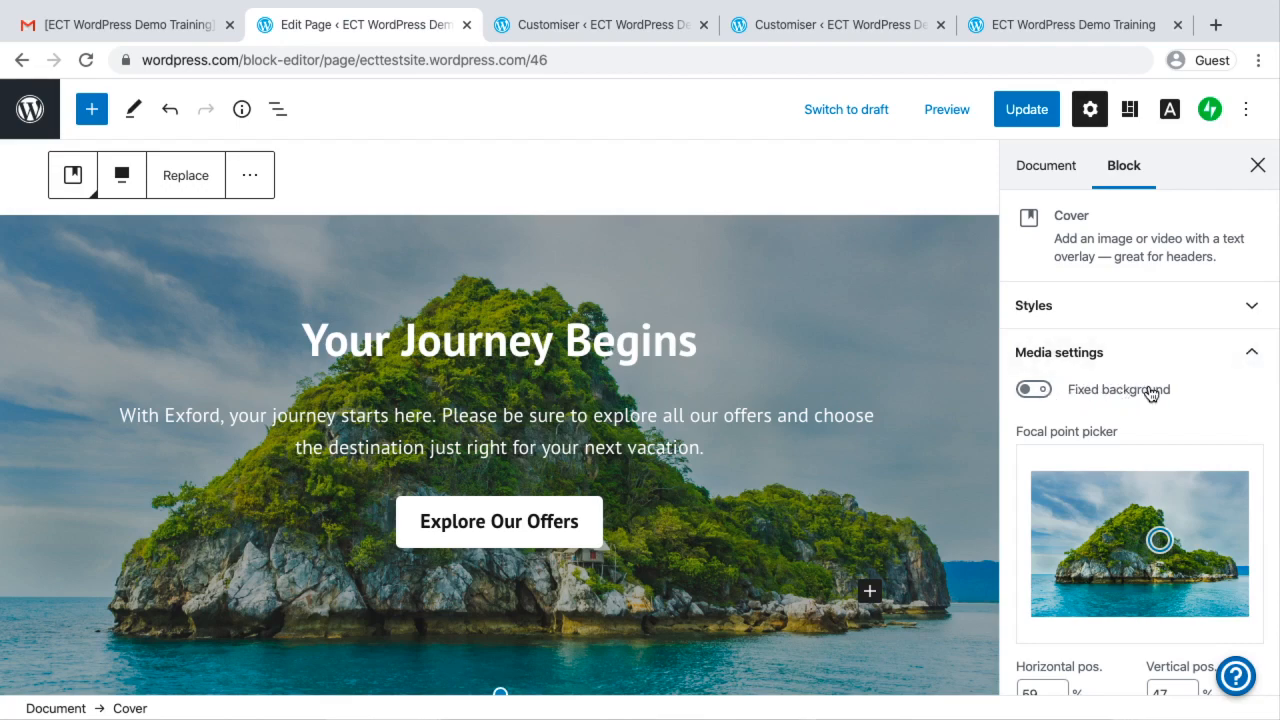
{"action": "left_click", "coordinate": [1038, 391]}
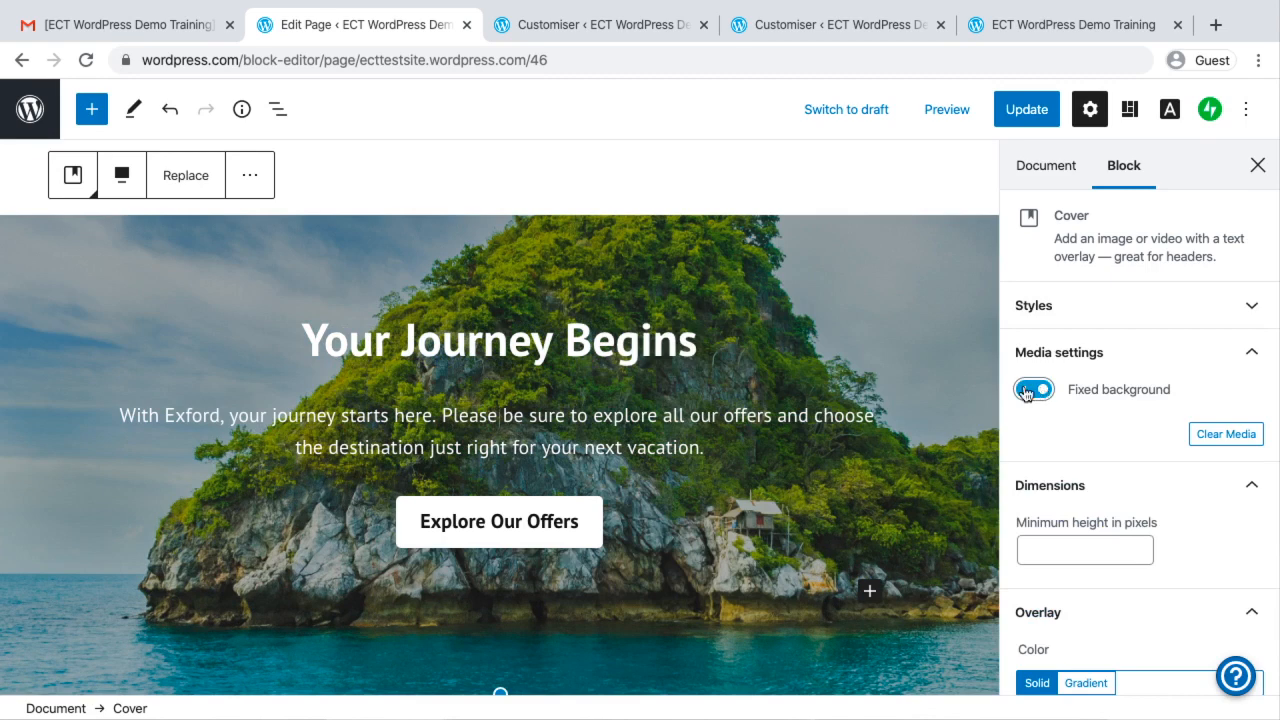
Clear the Cover block's media and start uploading a replacement, checking the Pictures and Desktop folders for images
{"action": "left_click", "coordinate": [1222, 436]}
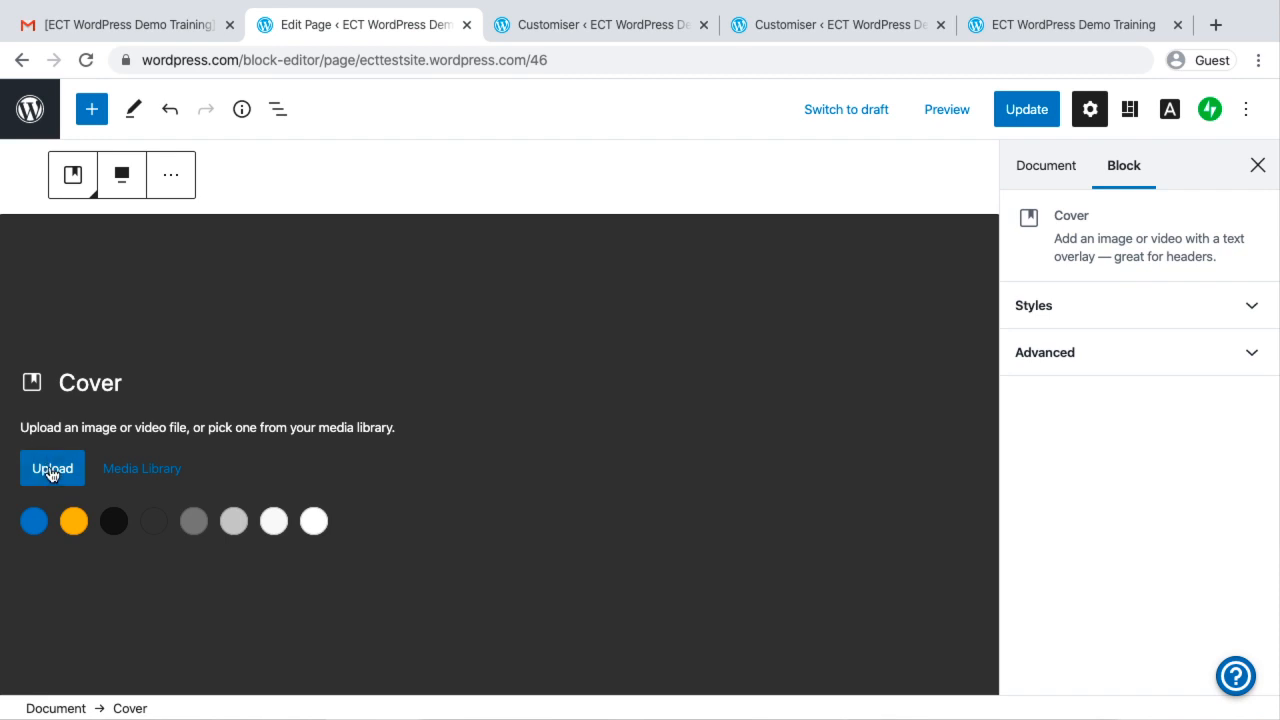
{"action": "left_click", "coordinate": [465, 373]}
{"action": "left_click", "coordinate": [52, 470]}
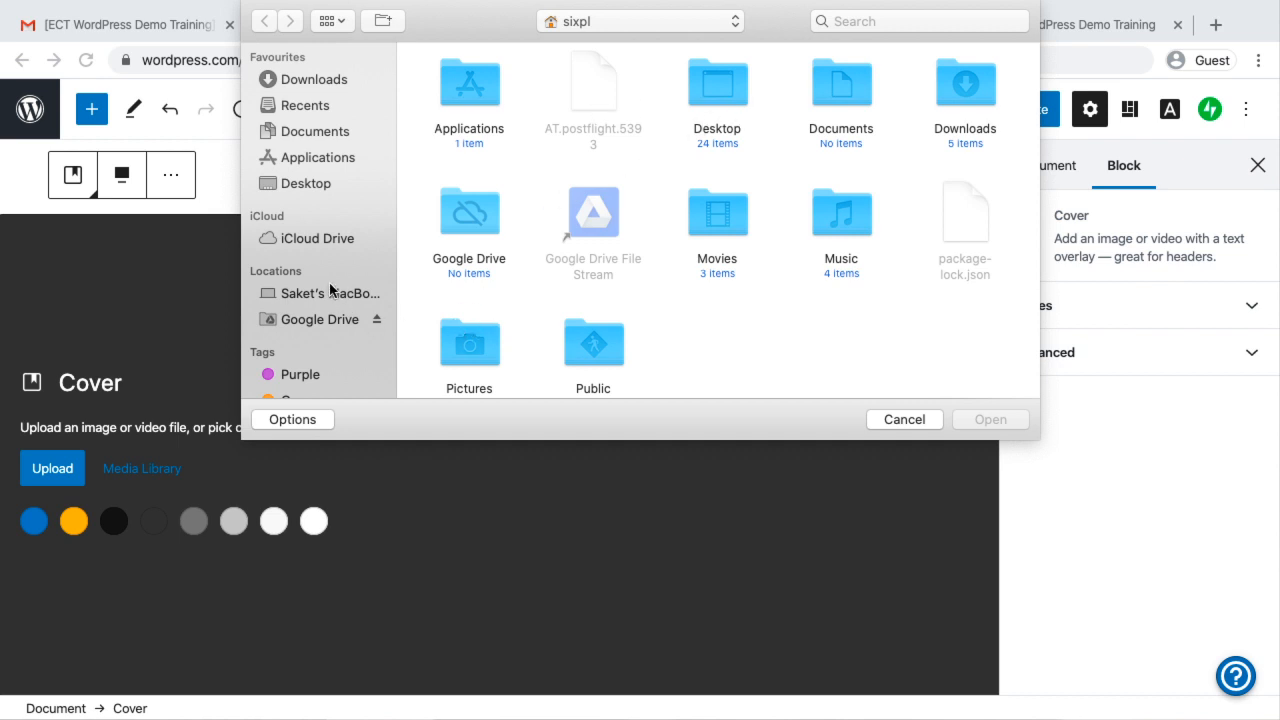
{"action": "double_click", "coordinate": [469, 345]}
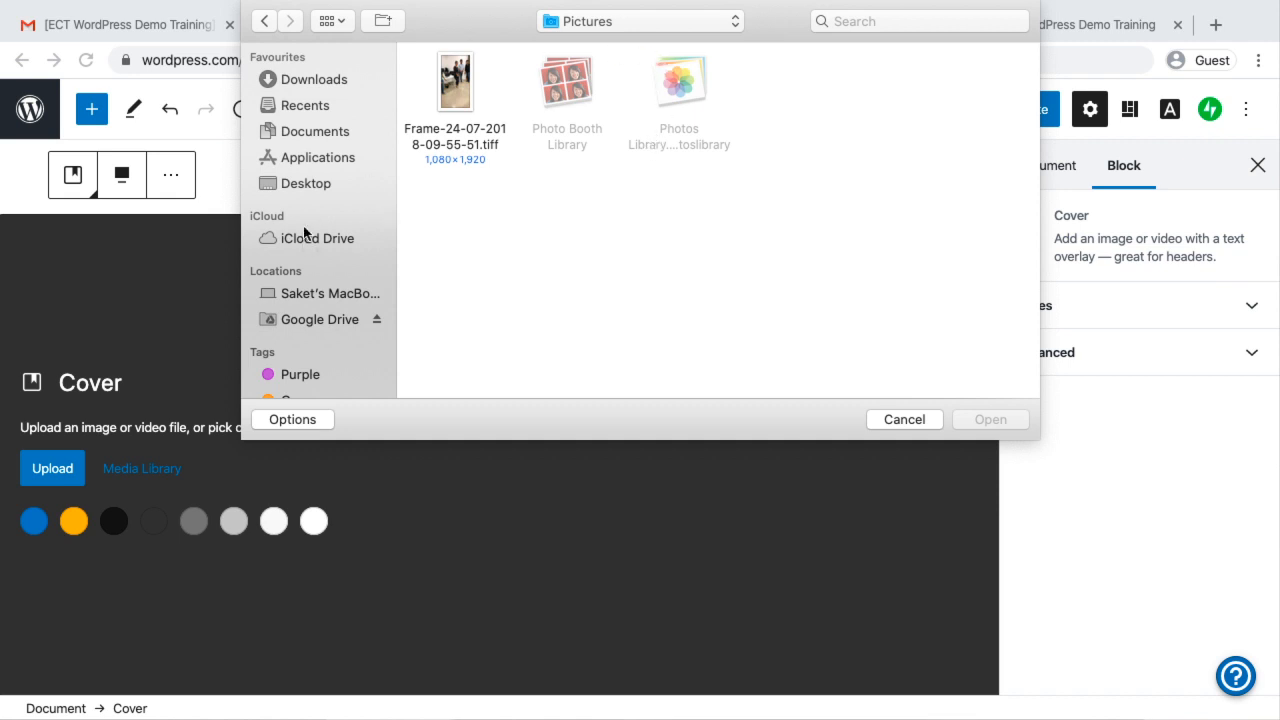
{"action": "left_click", "coordinate": [315, 184]}
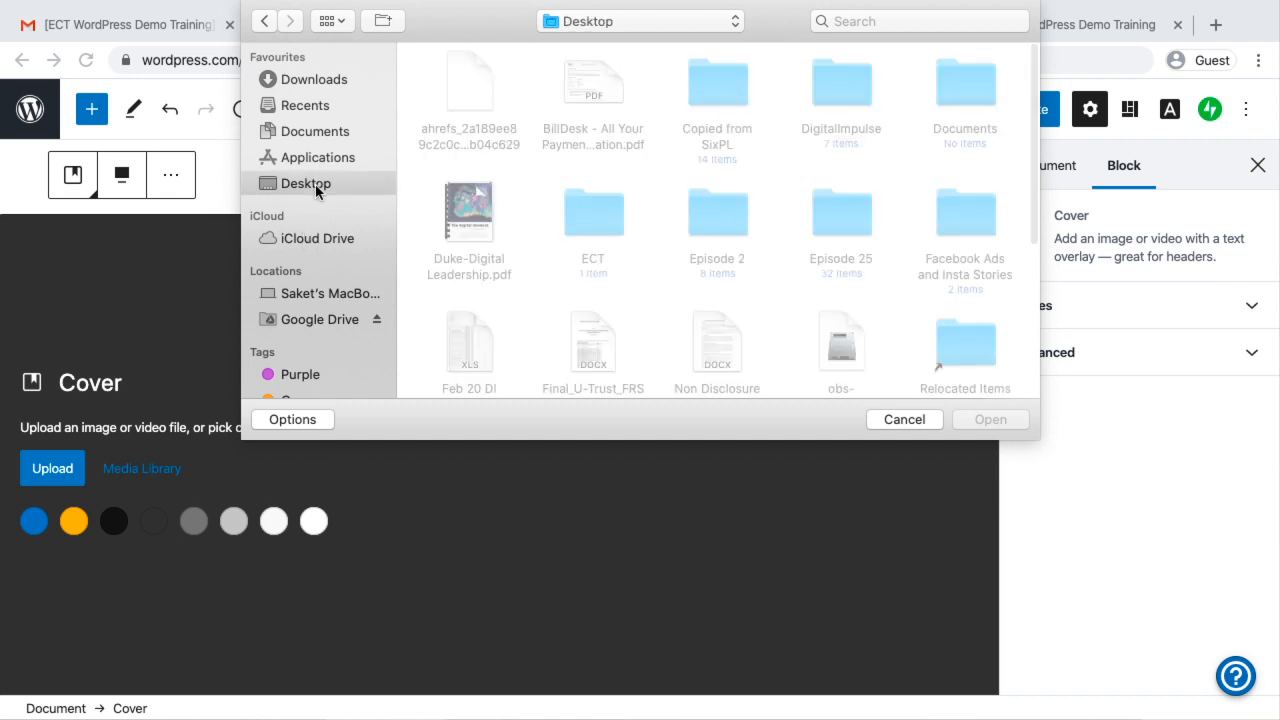
Upload 2000 Notes.jpg from the Google Drive folder My Drive > Active Projects > C00002 ECT > Images as the Cover background
{"action": "left_click", "coordinate": [316, 322]}
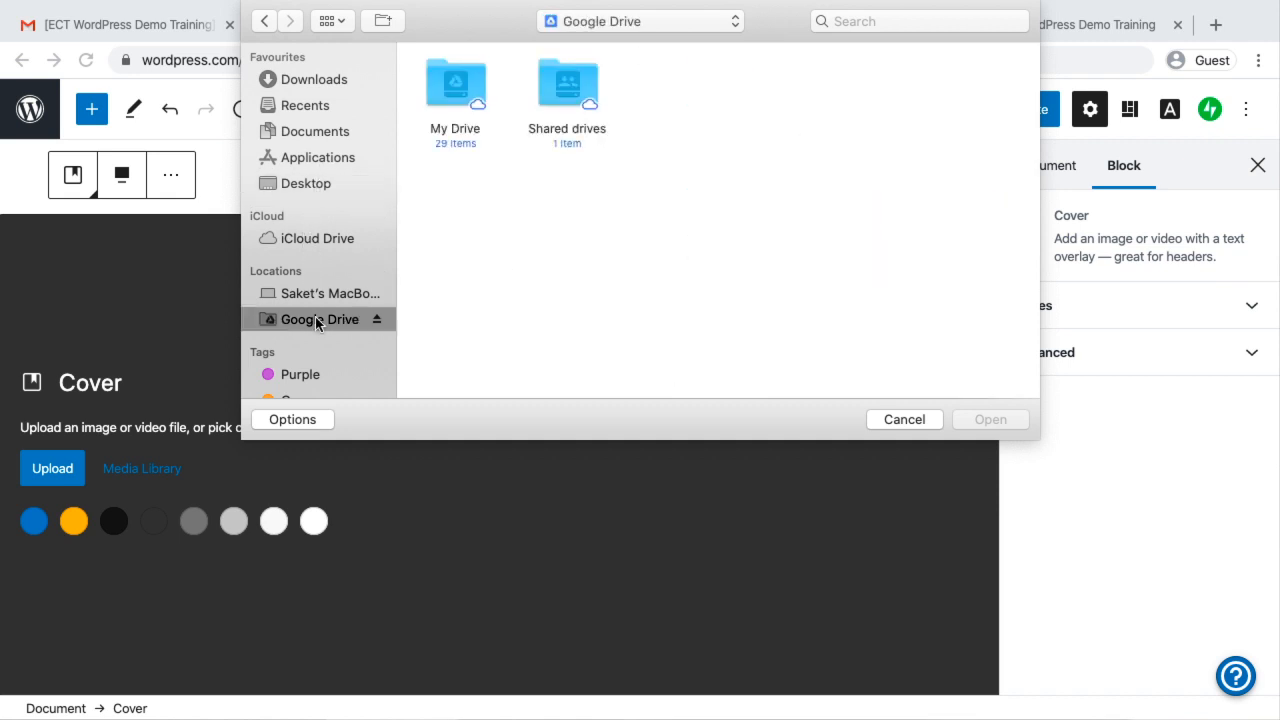
{"action": "double_click", "coordinate": [454, 82]}
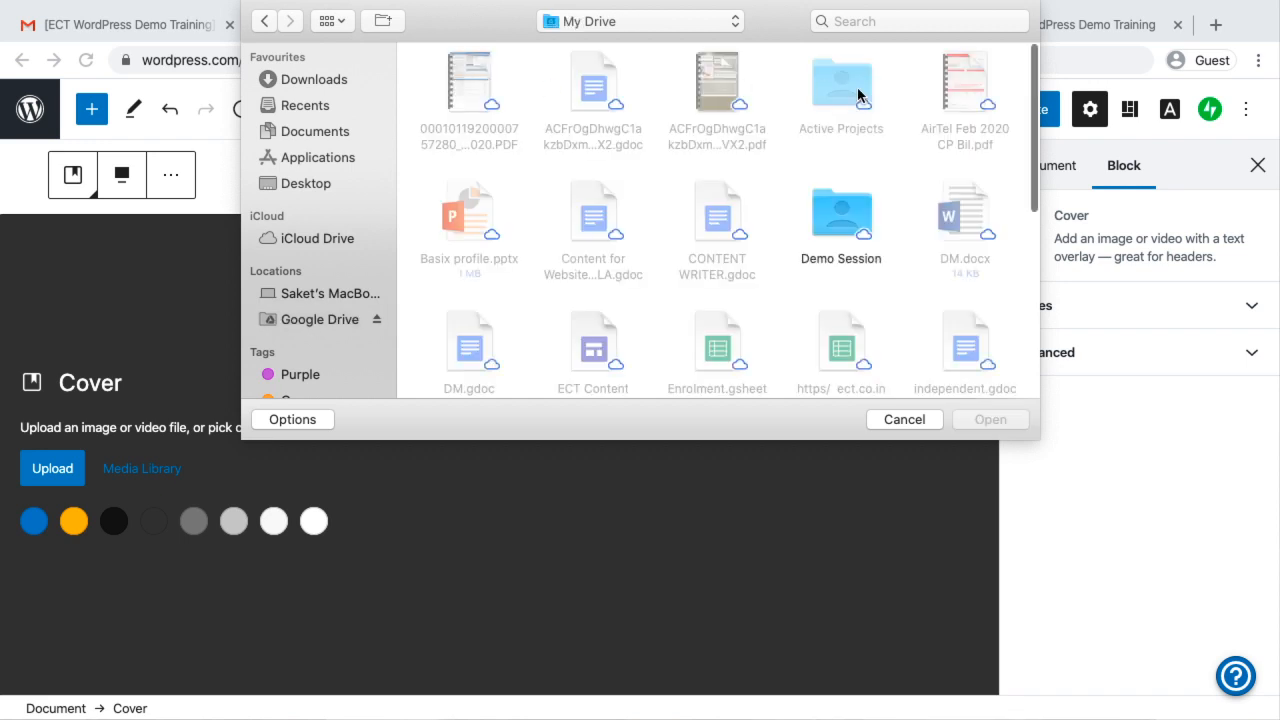
{"action": "double_click", "coordinate": [830, 85]}
{"action": "double_click", "coordinate": [588, 90]}
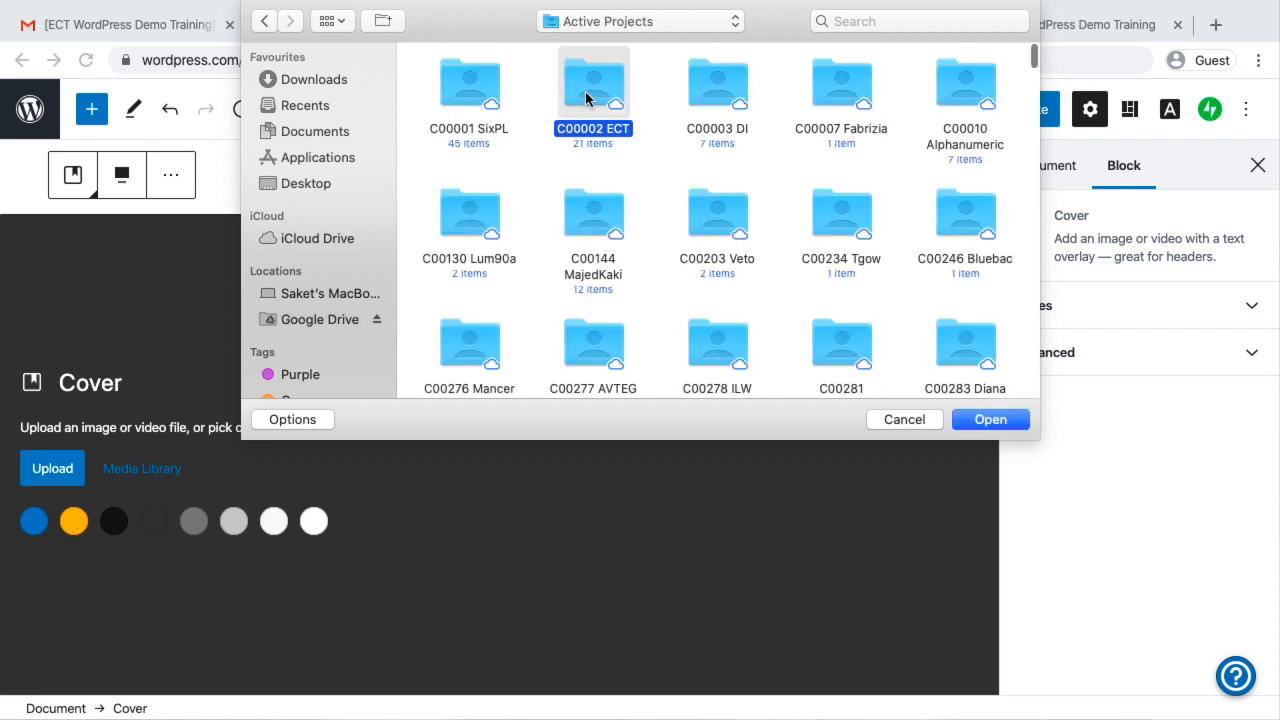
{"action": "scroll", "coordinate": [744, 255], "scroll_direction": "down", "scroll_amount": 5}
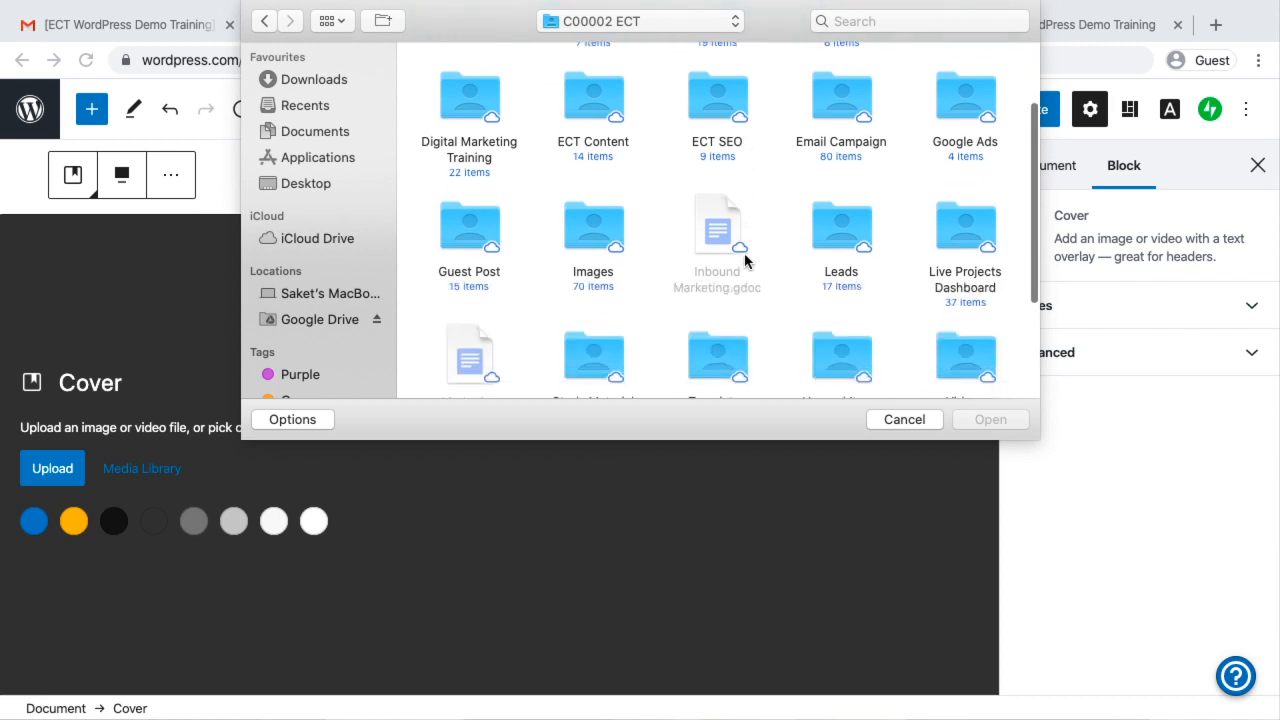
{"action": "double_click", "coordinate": [601, 143]}
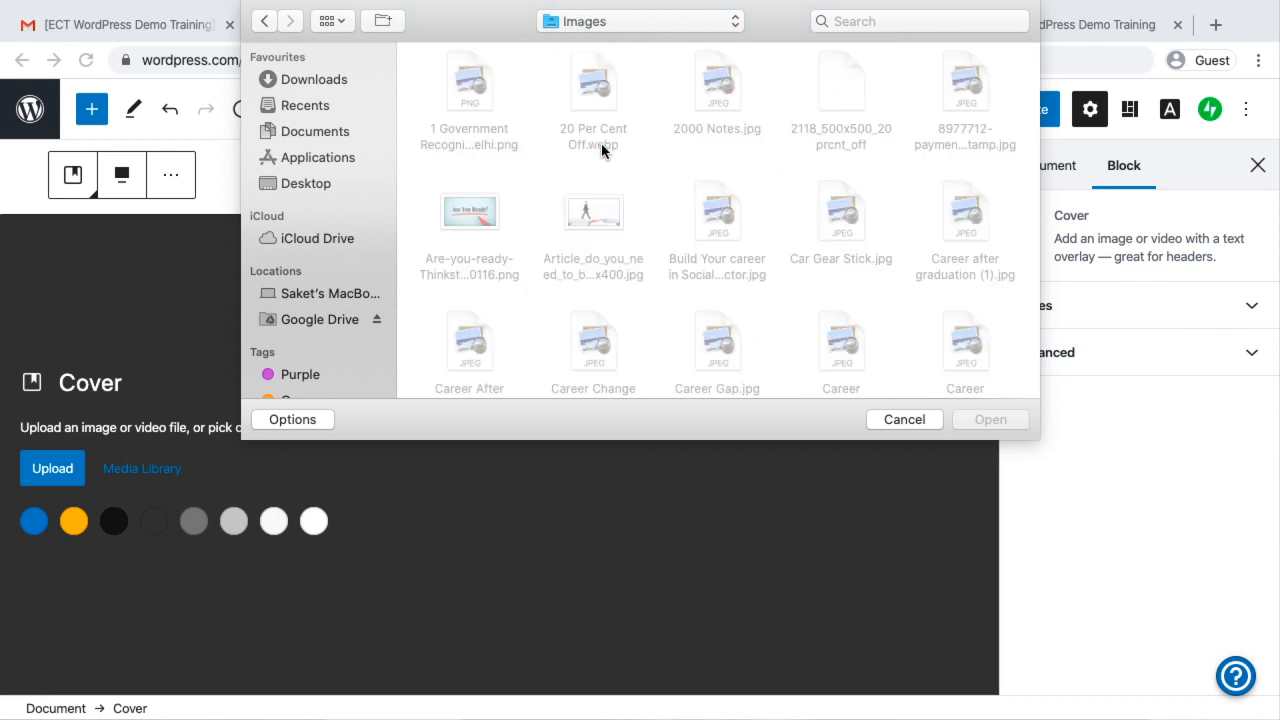
{"action": "left_click", "coordinate": [717, 84]}
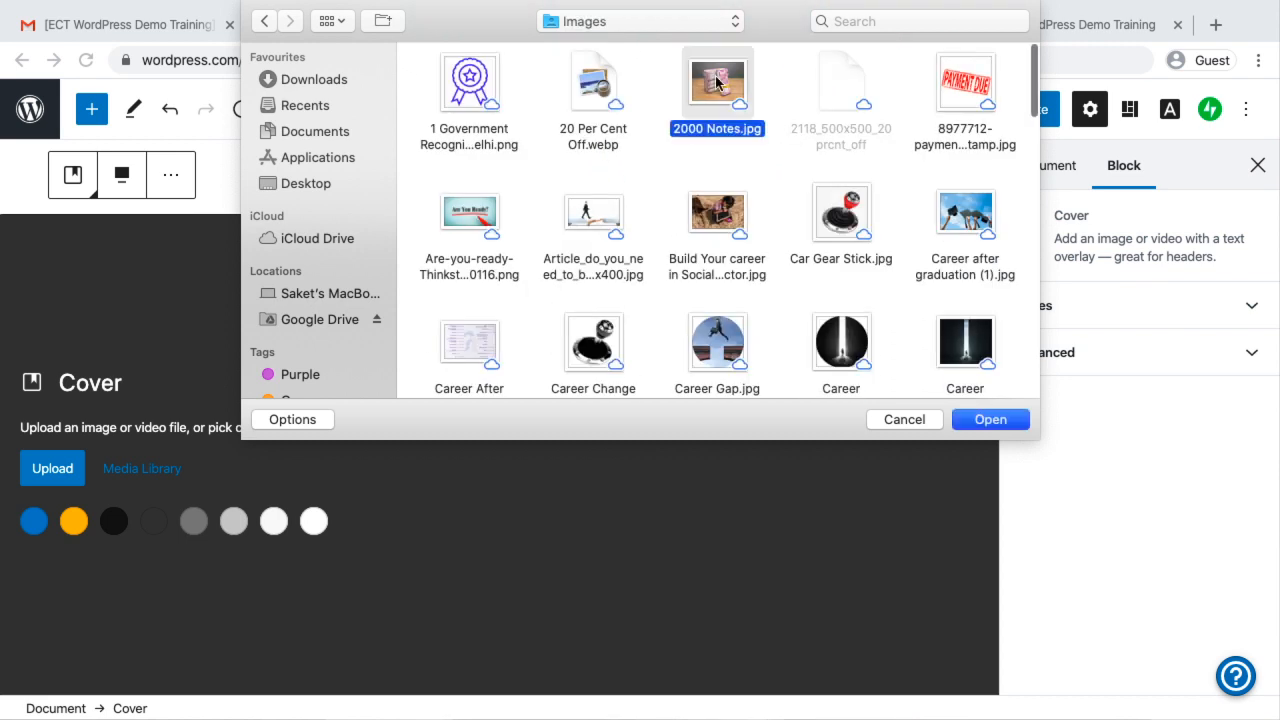
{"action": "double_click", "coordinate": [717, 84]}
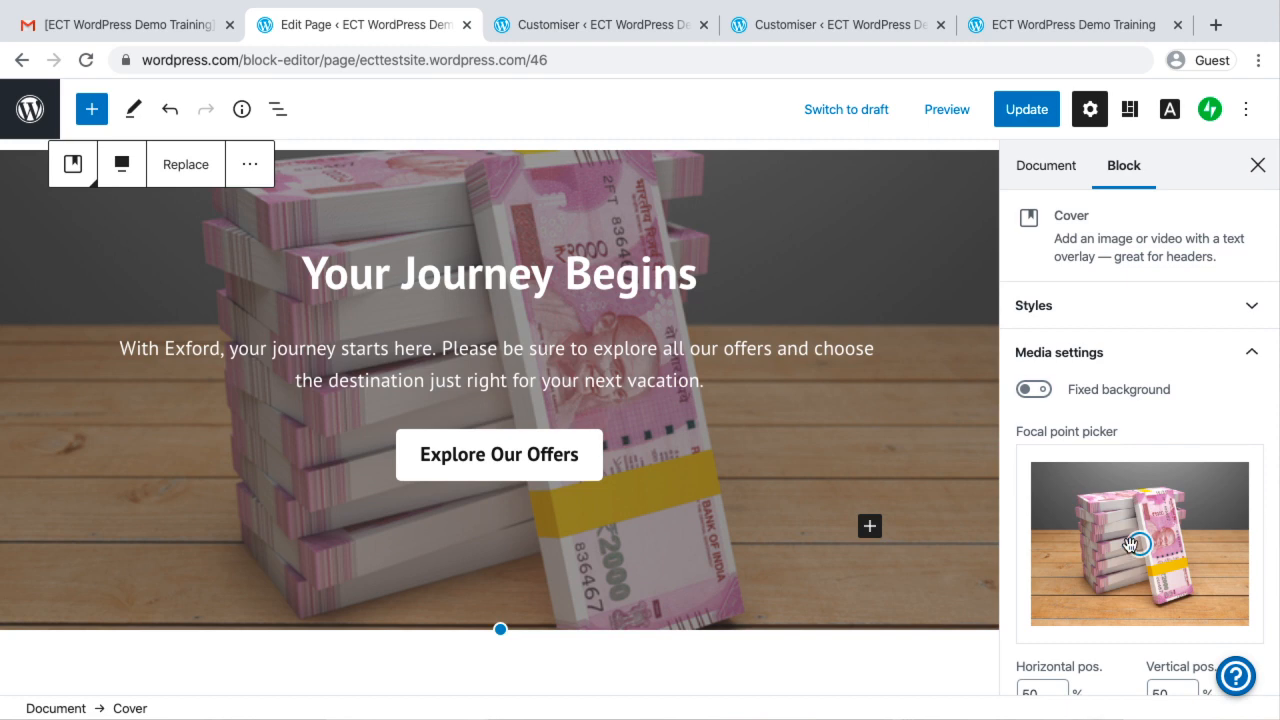
Set the new Cover image's focal point to 58% horizontal and 38% vertical, and update the Home Page
{"action": "left_click_drag", "start_coordinate": [1139, 545], "coordinate": [1161, 518]}
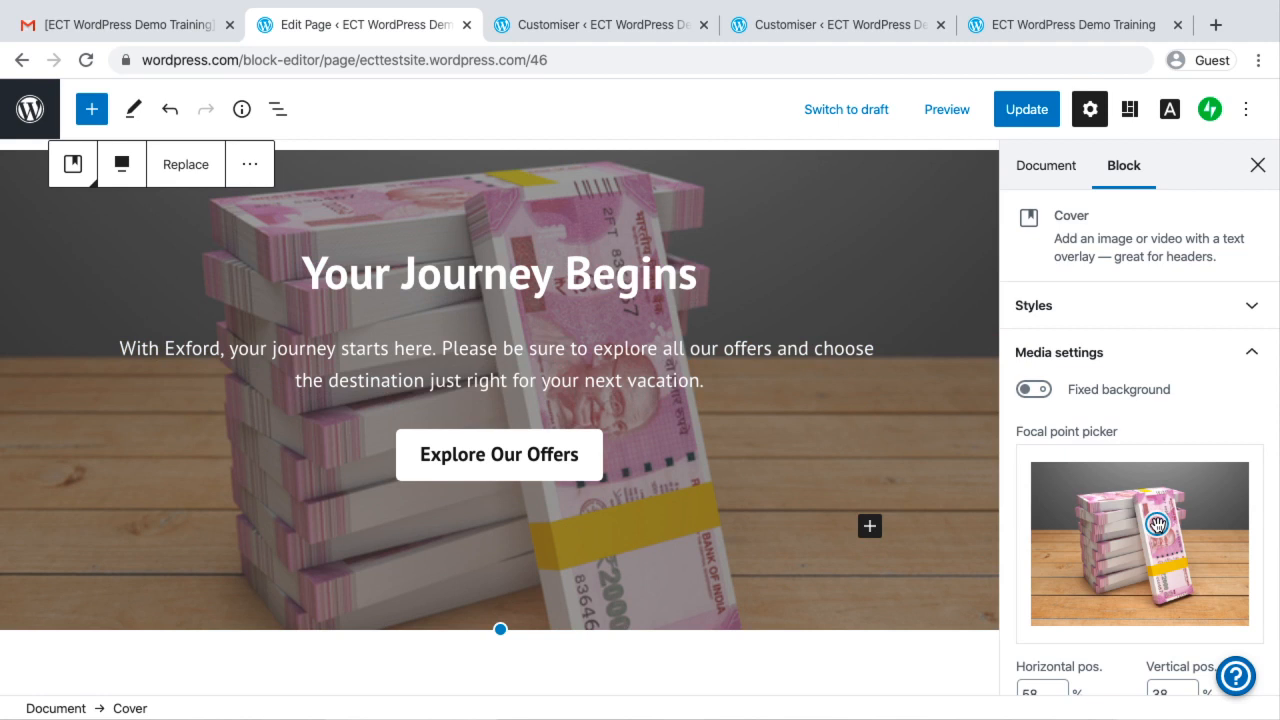
{"action": "left_click", "coordinate": [1018, 120]}
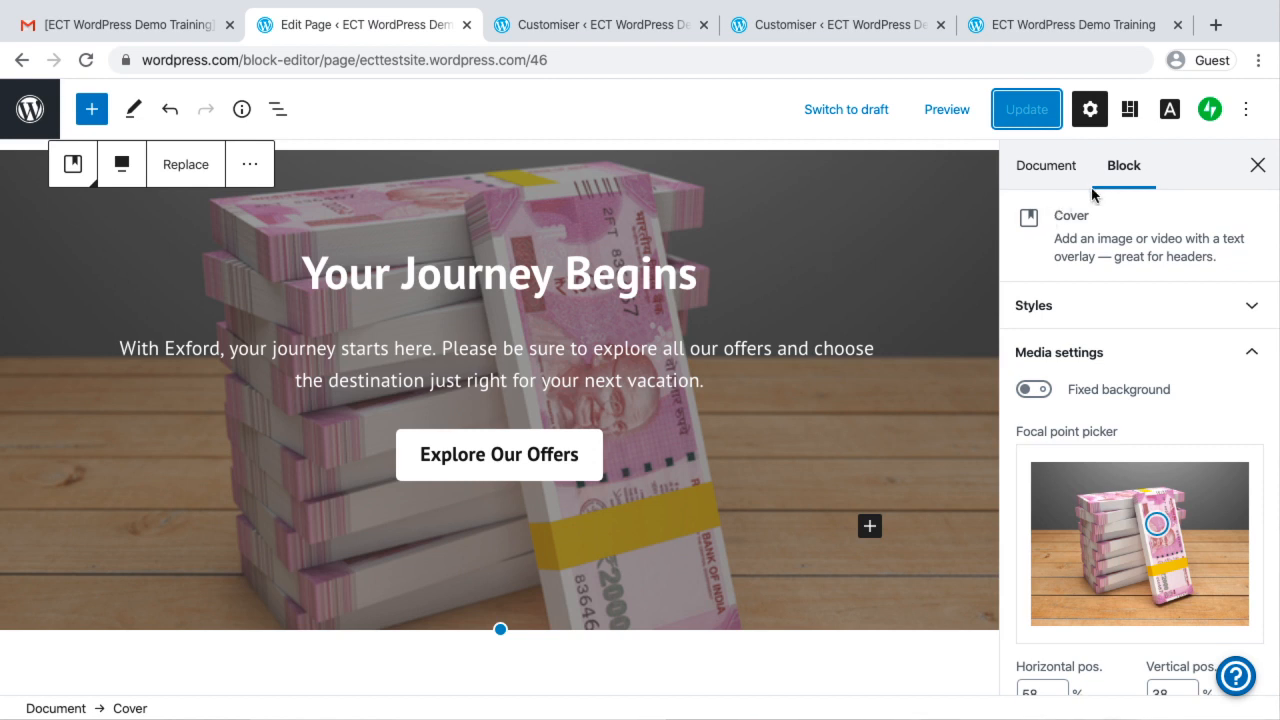
Examine the "Explore the World" section's image and heading blocks, including their editing controls and the image's additional block options
{"action": "scroll", "coordinate": [644, 313], "scroll_direction": "down", "scroll_amount": 7}
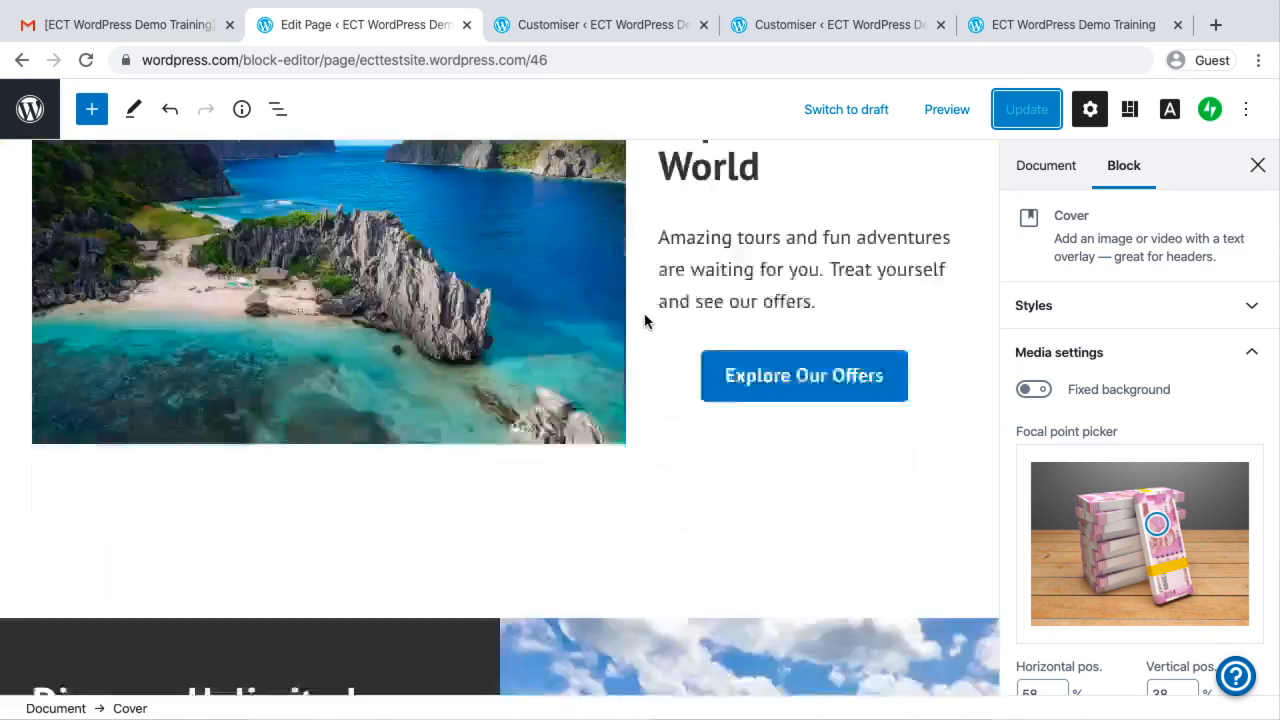
{"action": "scroll", "coordinate": [645, 316], "scroll_direction": "up", "scroll_amount": 3}
{"action": "left_click", "coordinate": [398, 390]}
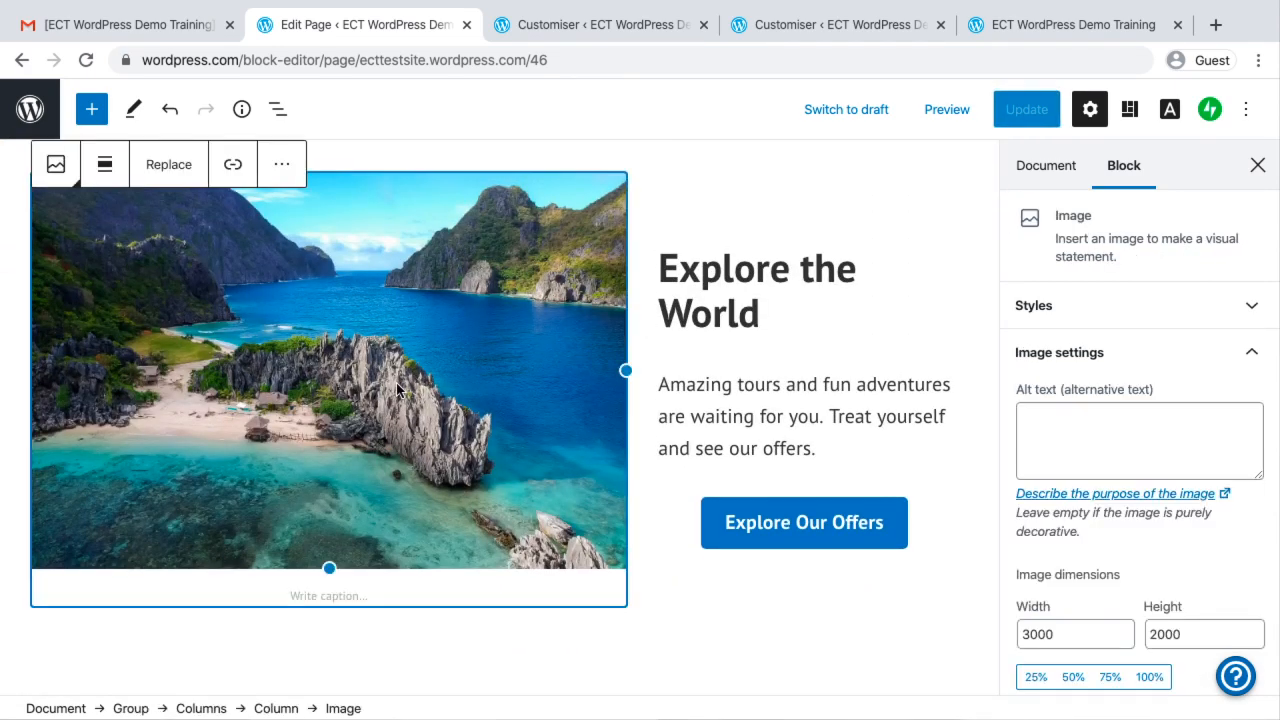
{"action": "left_click", "coordinate": [726, 274]}
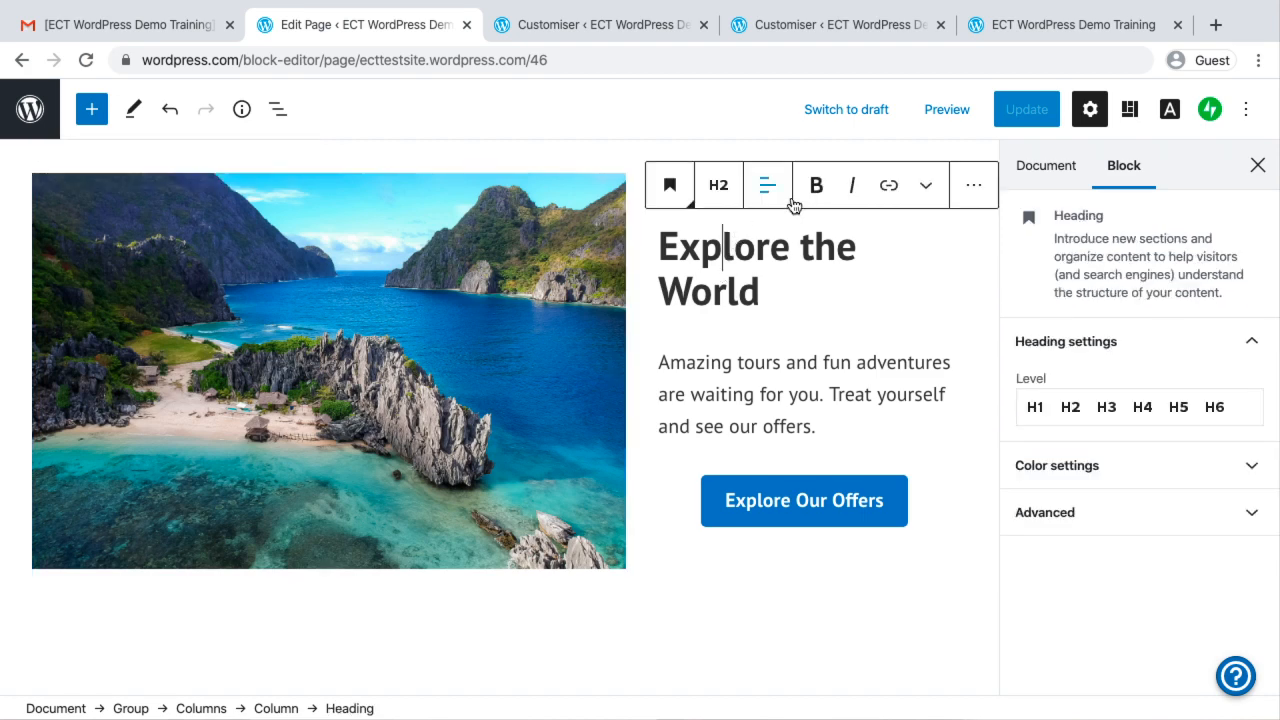
{"action": "left_click", "coordinate": [328, 279]}
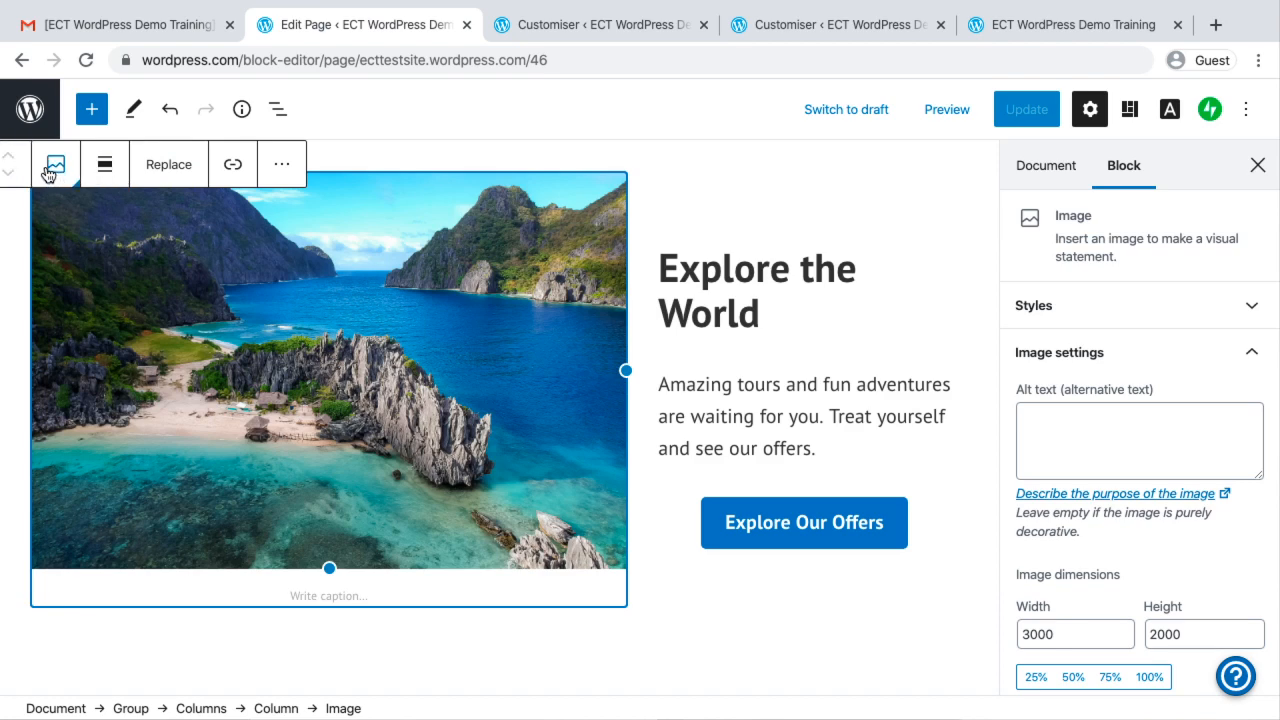
{"action": "left_click", "coordinate": [285, 169]}
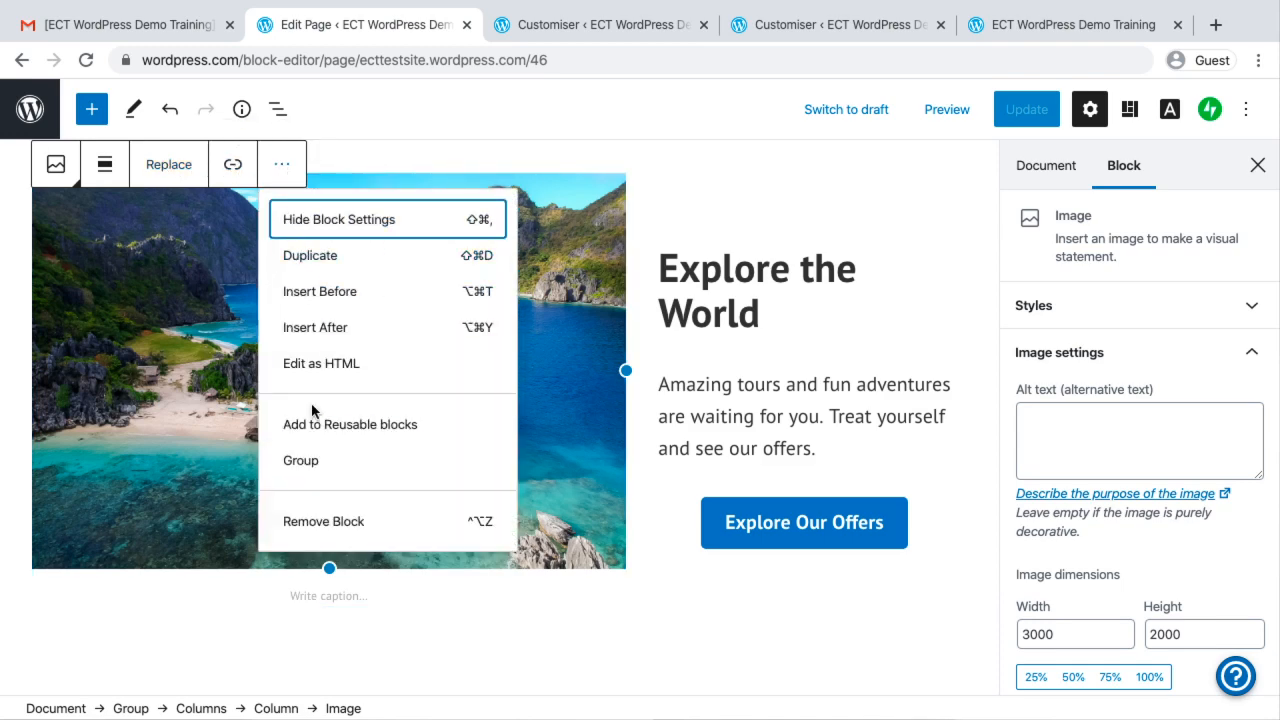
{"action": "left_click", "coordinate": [829, 274]}
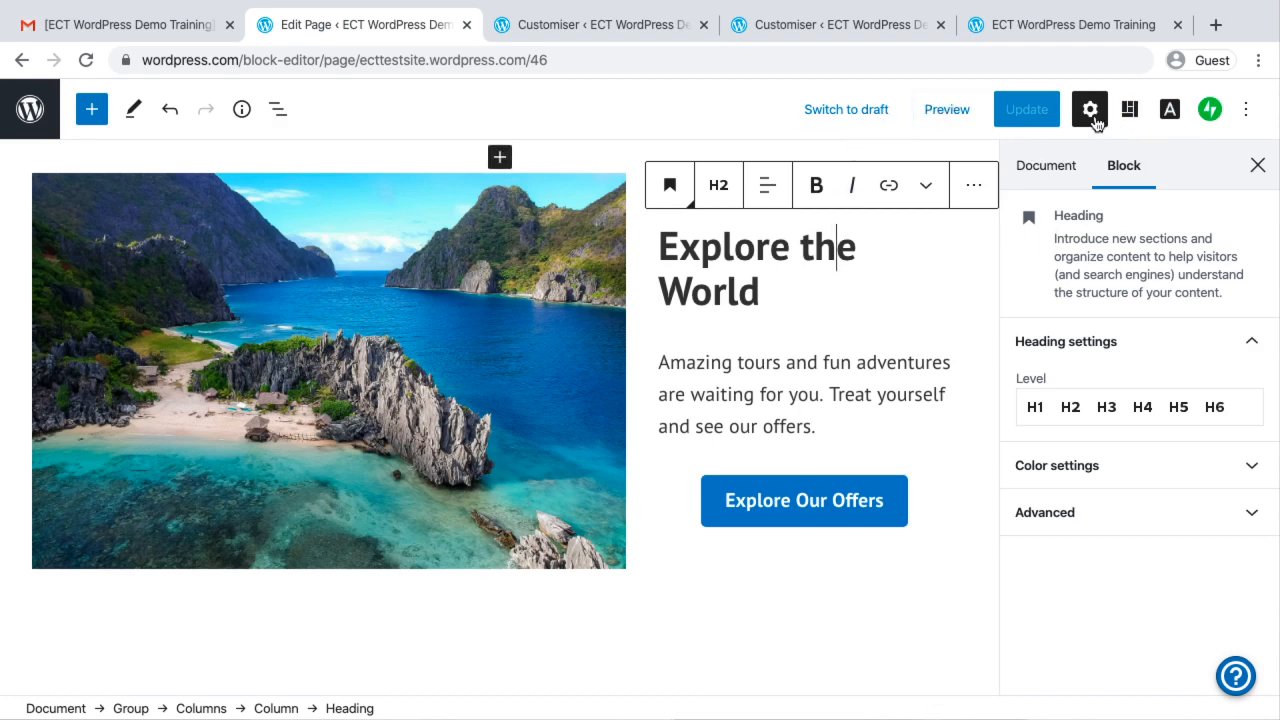
Undo the most recent edits to the Cover block on the Home Page
{"action": "left_click", "coordinate": [170, 114]}
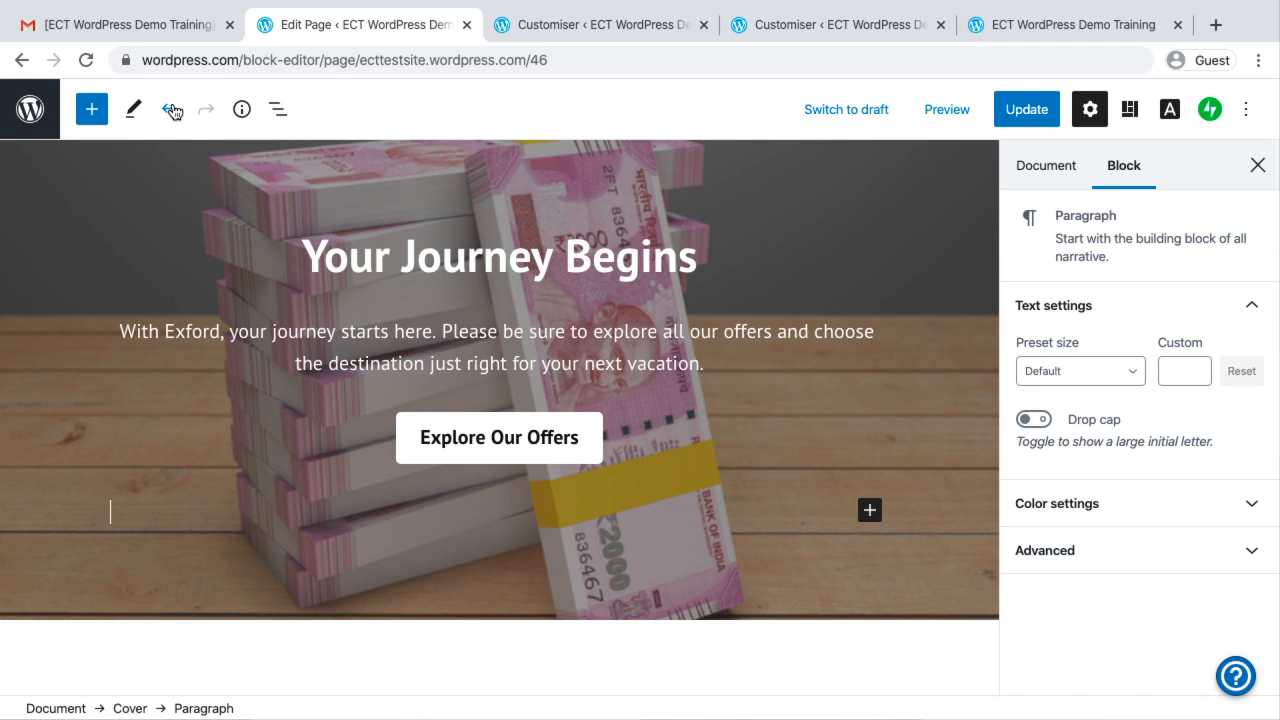
{"action": "left_click", "coordinate": [170, 113]}
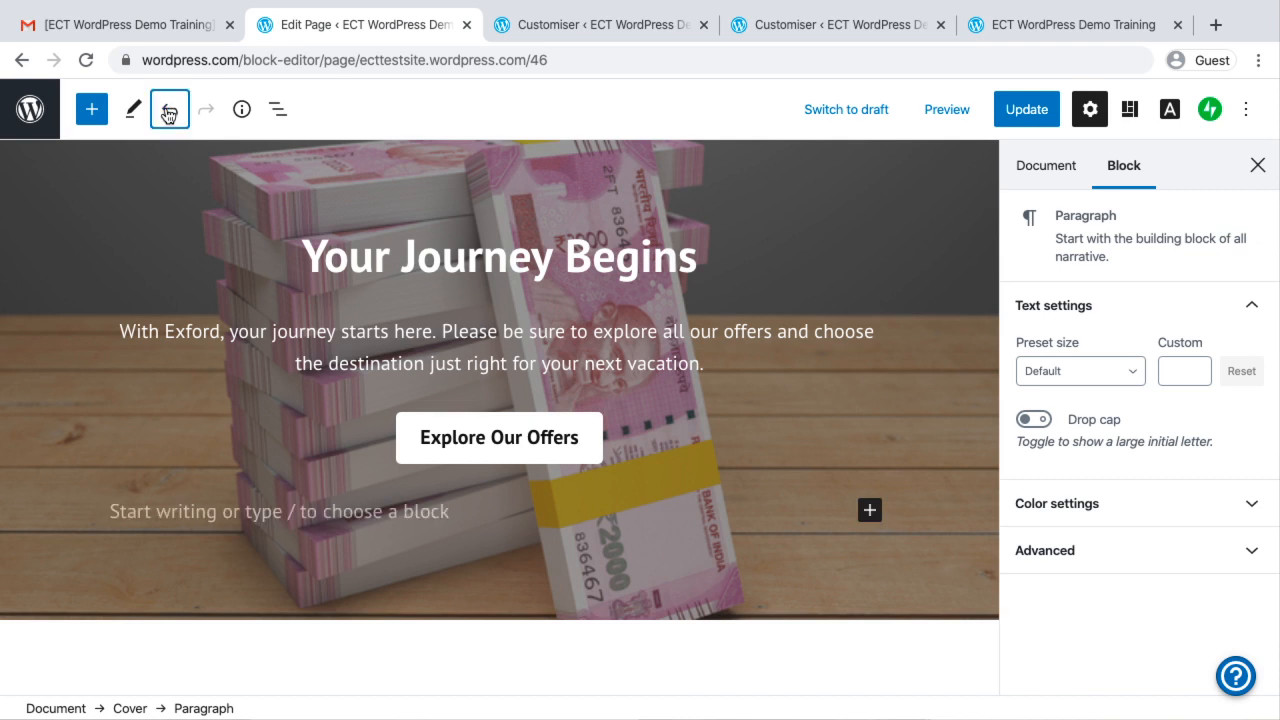
Examine the Home Page's "Explore the World" and "Upcoming Tours and Destinations" sections and the Cover's heading block
{"action": "left_click", "coordinate": [169, 114]}
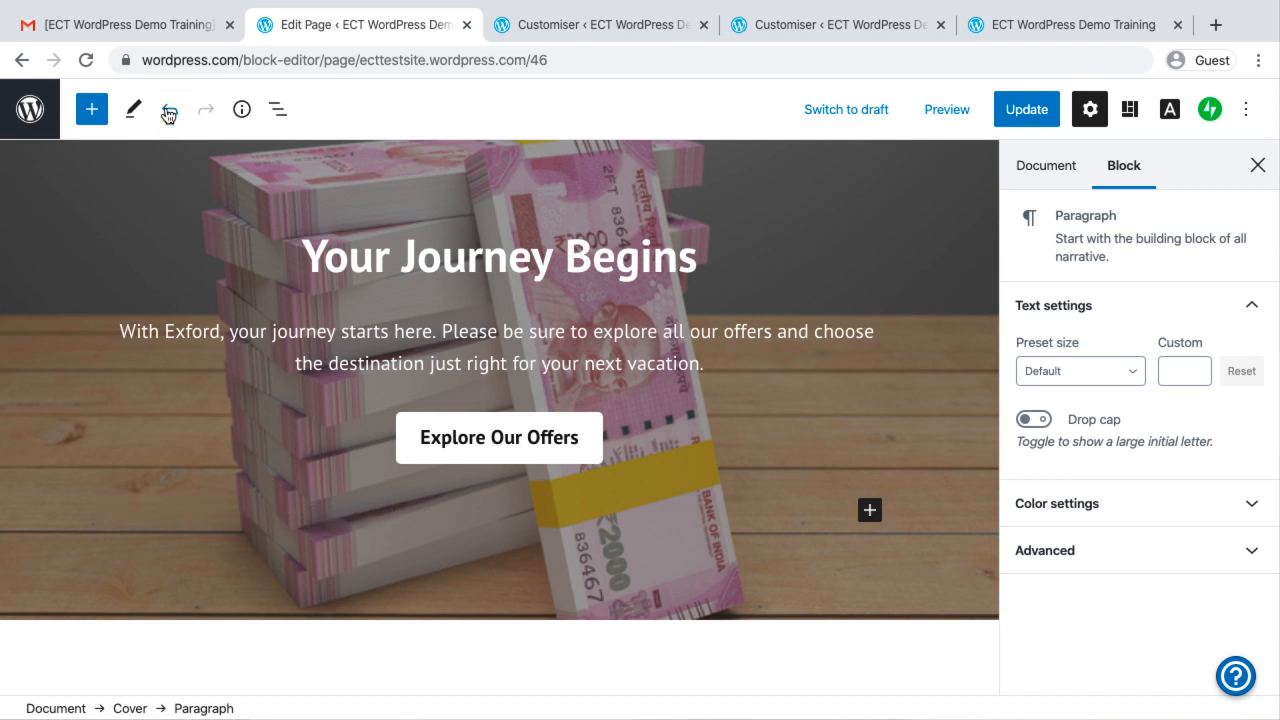
{"action": "scroll", "coordinate": [691, 519], "scroll_direction": "down", "scroll_amount": 5}
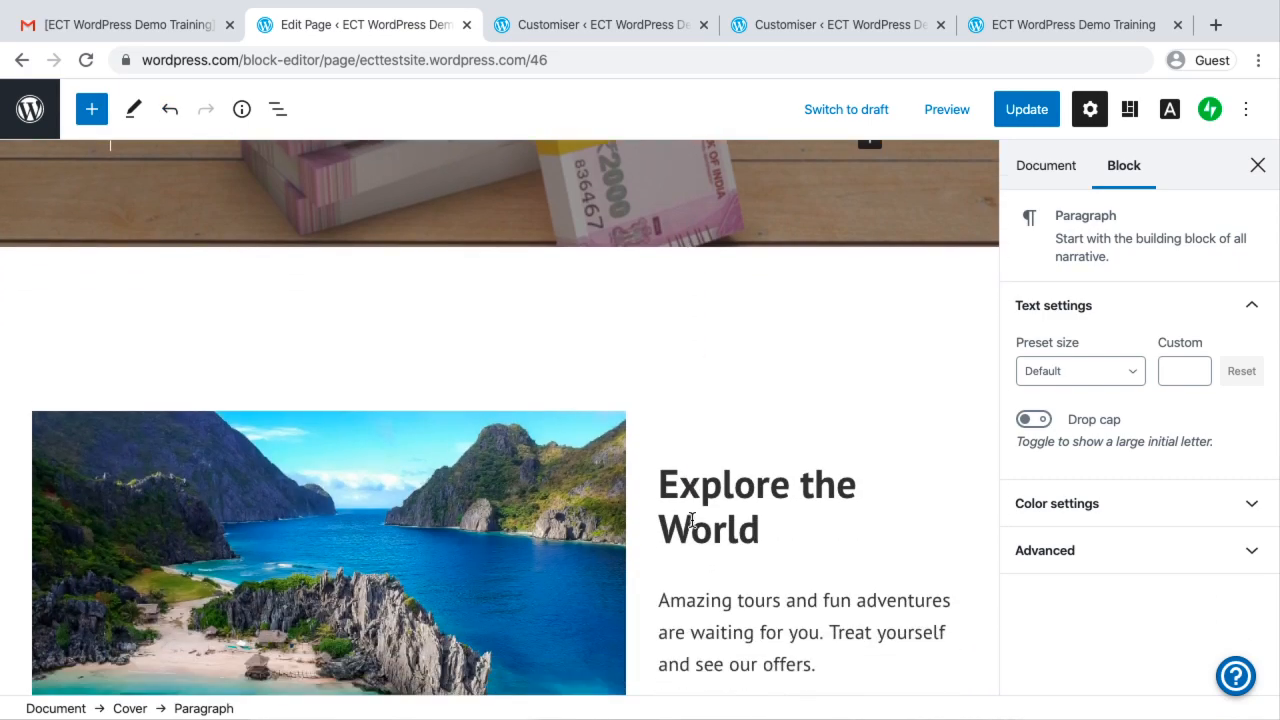
{"action": "scroll", "coordinate": [691, 518], "scroll_direction": "down", "scroll_amount": 5}
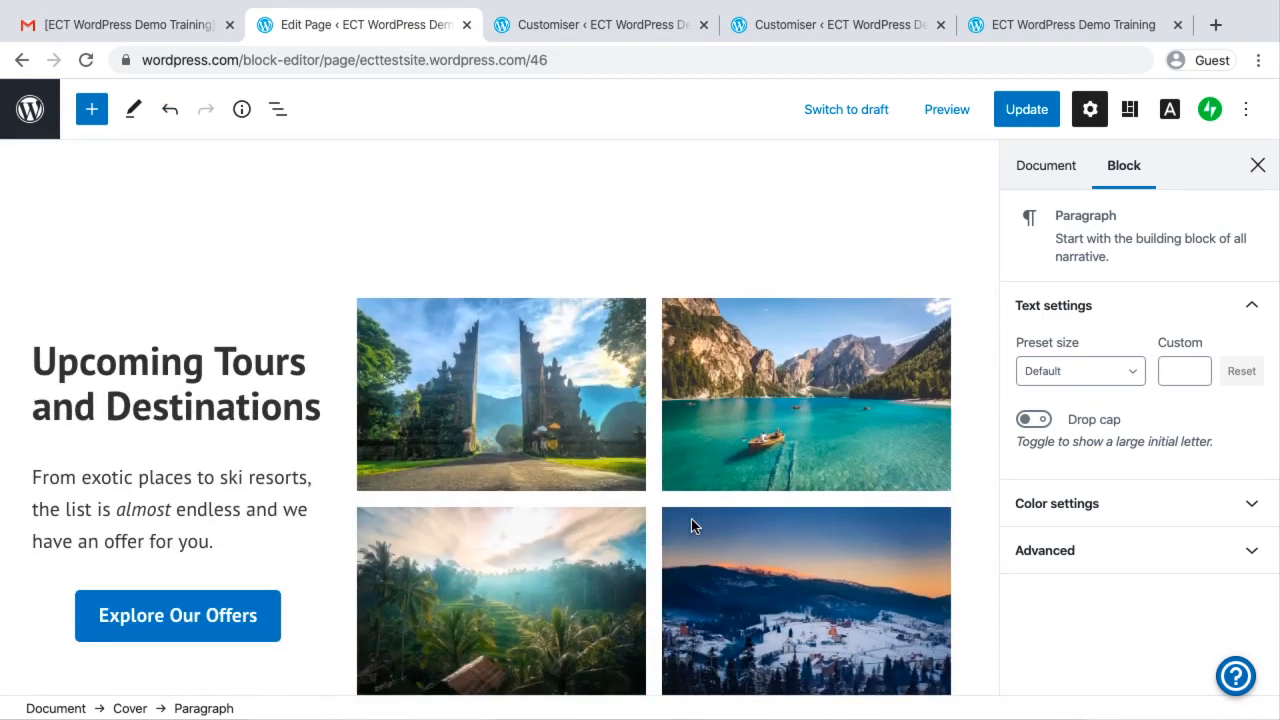
{"action": "scroll", "coordinate": [692, 524], "scroll_direction": "up", "scroll_amount": 3}
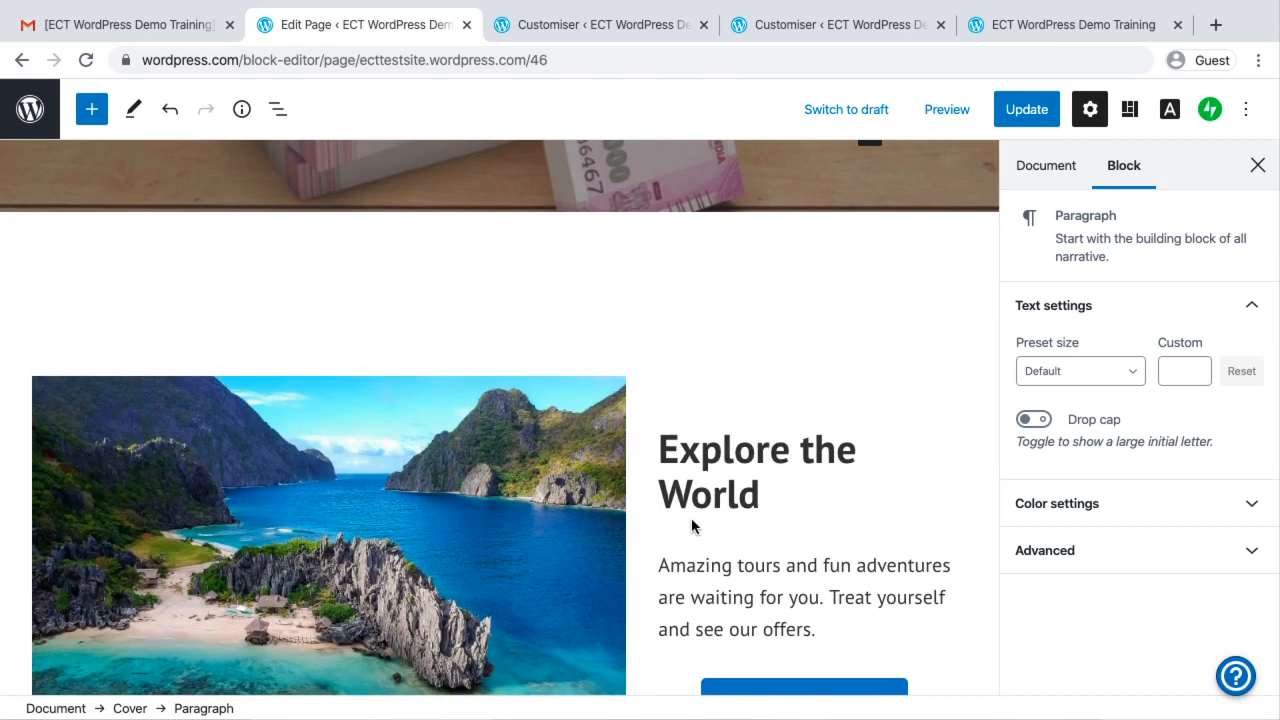
{"action": "scroll", "coordinate": [691, 518], "scroll_direction": "down", "scroll_amount": 1}
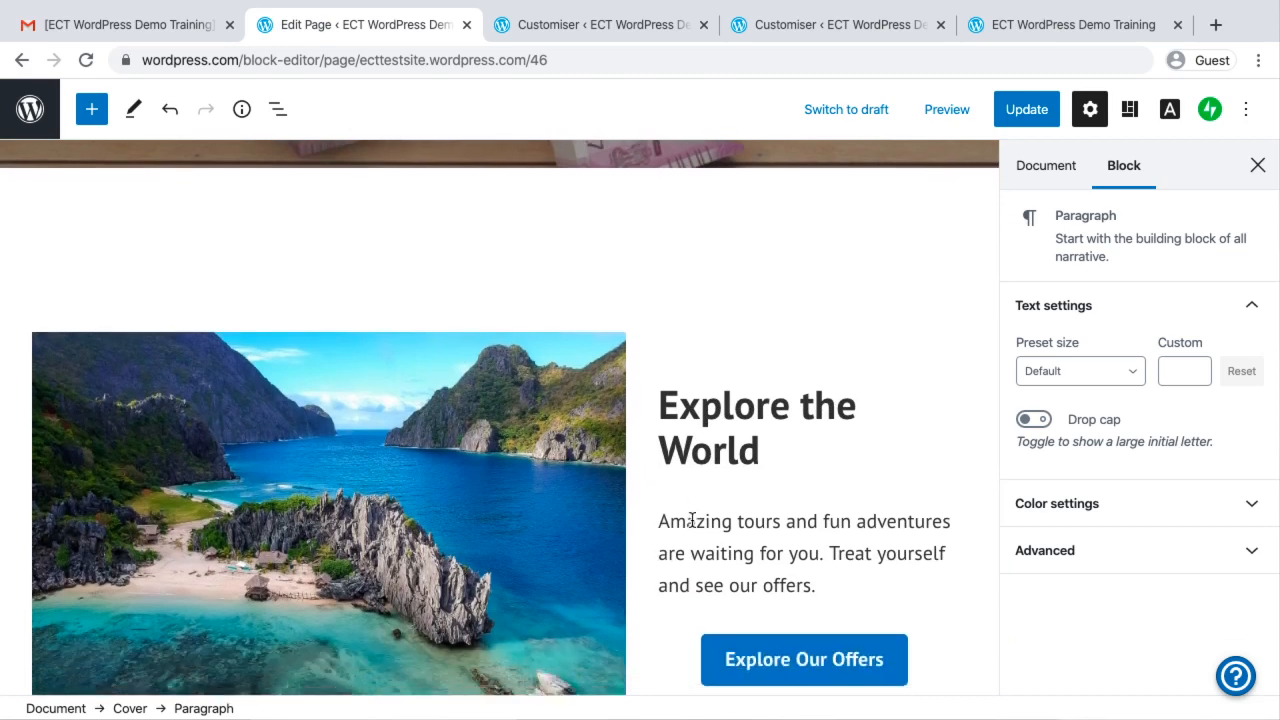
{"action": "scroll", "coordinate": [691, 520], "scroll_direction": "up", "scroll_amount": 5}
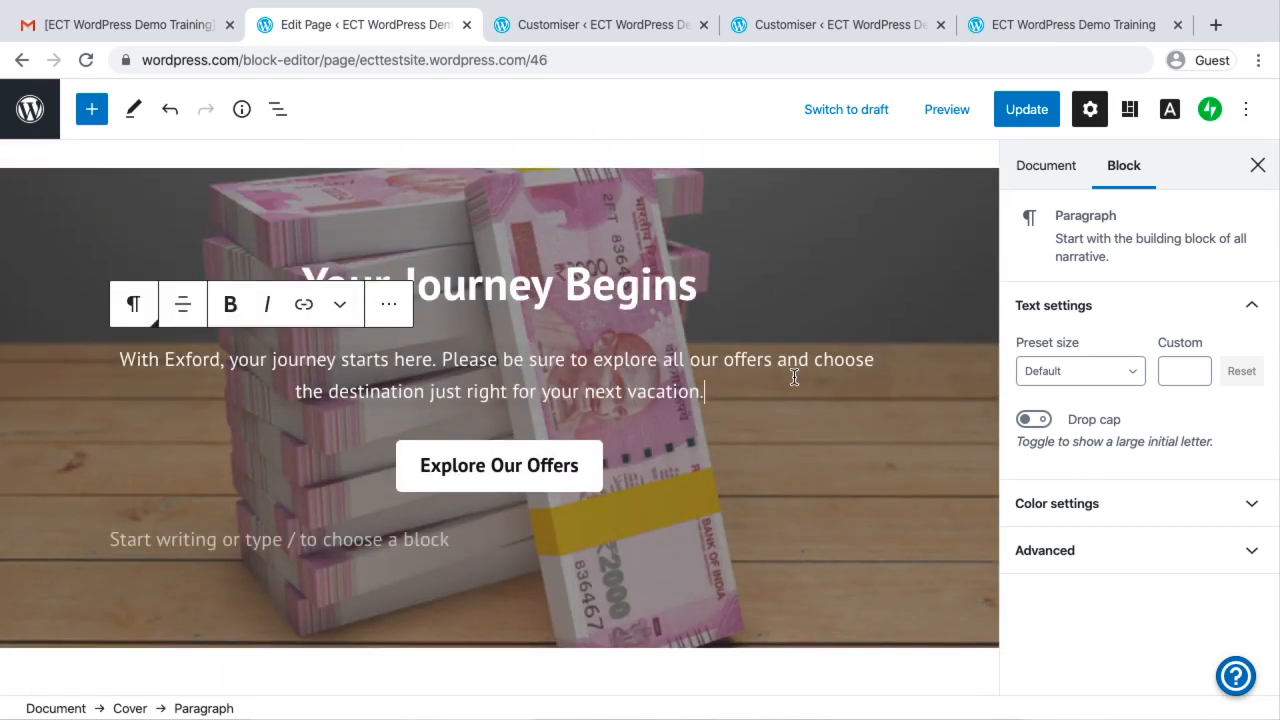
{"action": "left_click", "coordinate": [795, 244]}
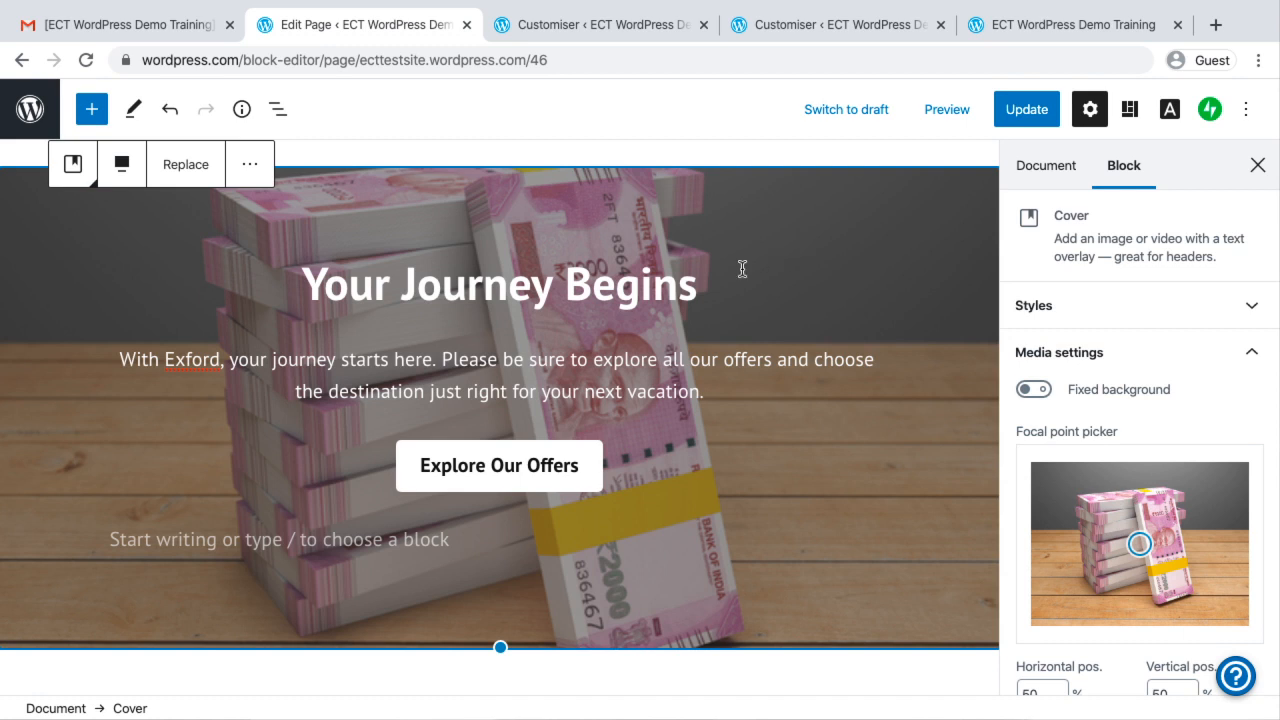
{"action": "triple_click", "coordinate": [749, 256]}
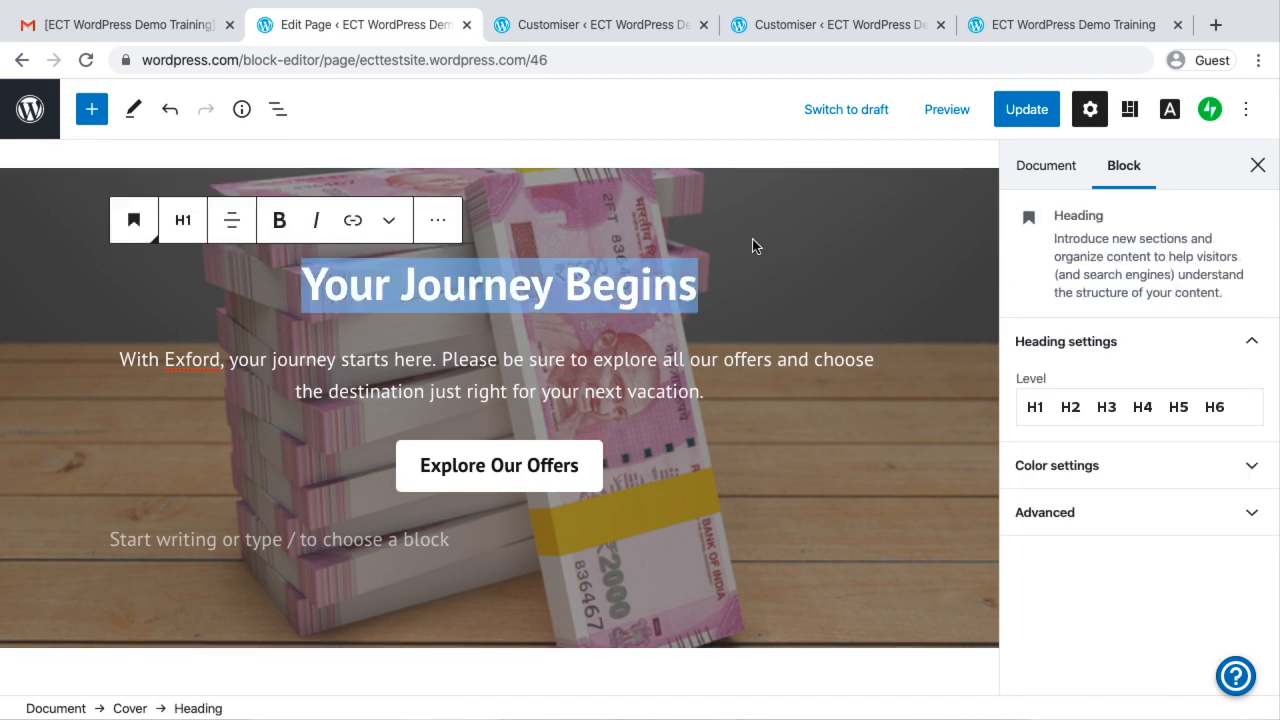
{"action": "double_click", "coordinate": [657, 287]}
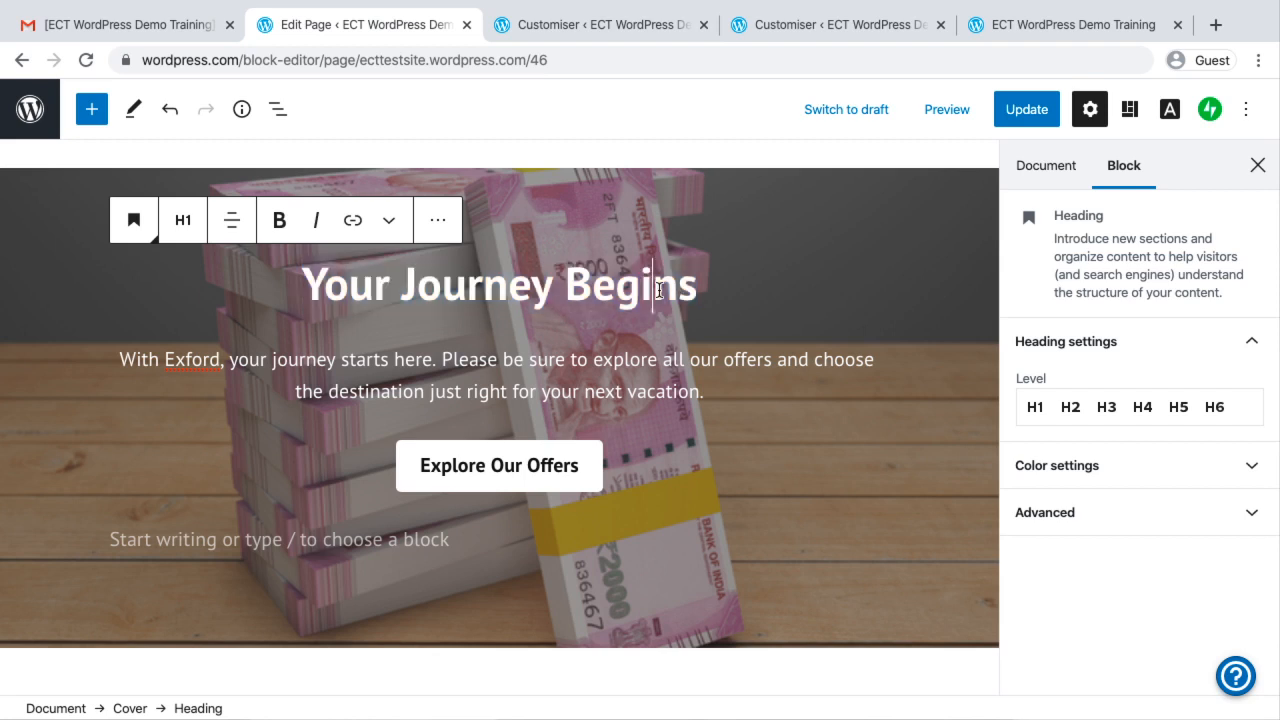
Set the Cover image's horizontal focal point to 55% and update the Home Page
{"action": "left_click", "coordinate": [895, 216]}
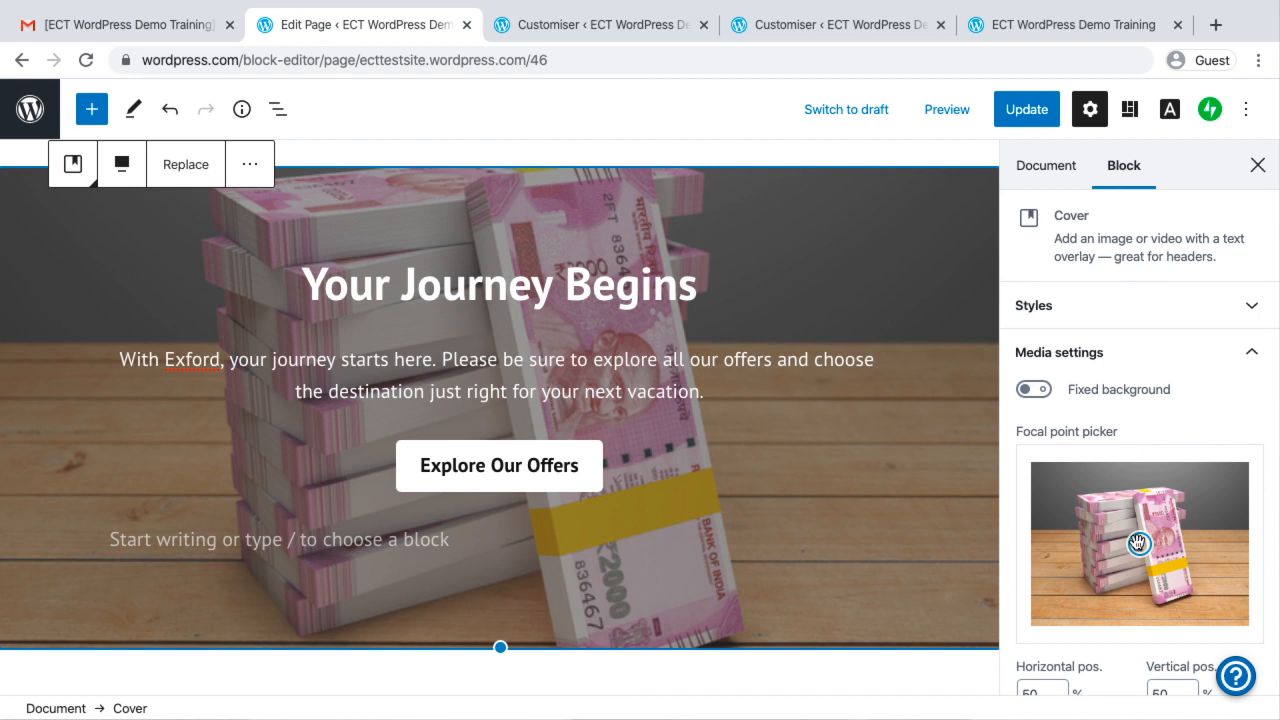
{"action": "mouse_move", "coordinate": [1138, 543]}
{"action": "left_mouse_down"}
{"action": "mouse_move", "coordinate": [1128, 516]}
{"action": "mouse_move", "coordinate": [1115, 541]}
{"action": "mouse_move", "coordinate": [1150, 544]}
{"action": "left_mouse_up"}
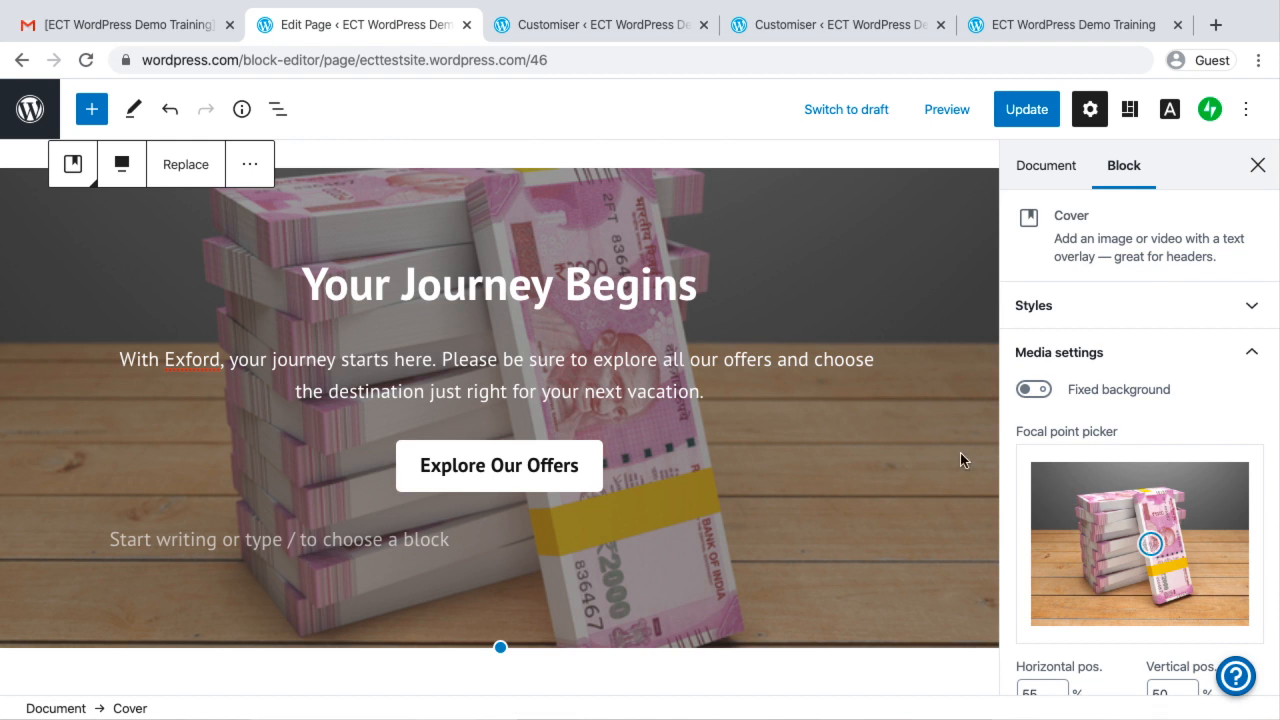
{"action": "mouse_move", "coordinate": [672, 477]}
{"action": "left_click", "coordinate": [30, 109]}
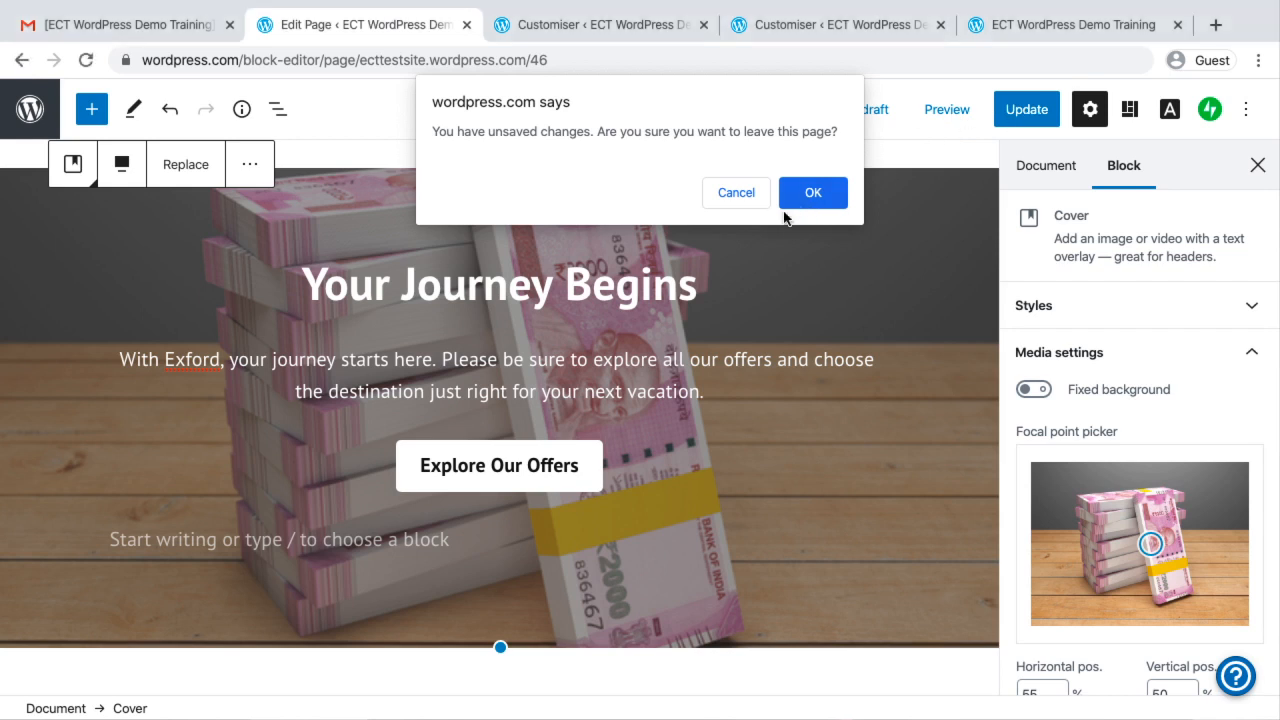
{"action": "left_click", "coordinate": [720, 194]}
{"action": "left_click", "coordinate": [1027, 111]}
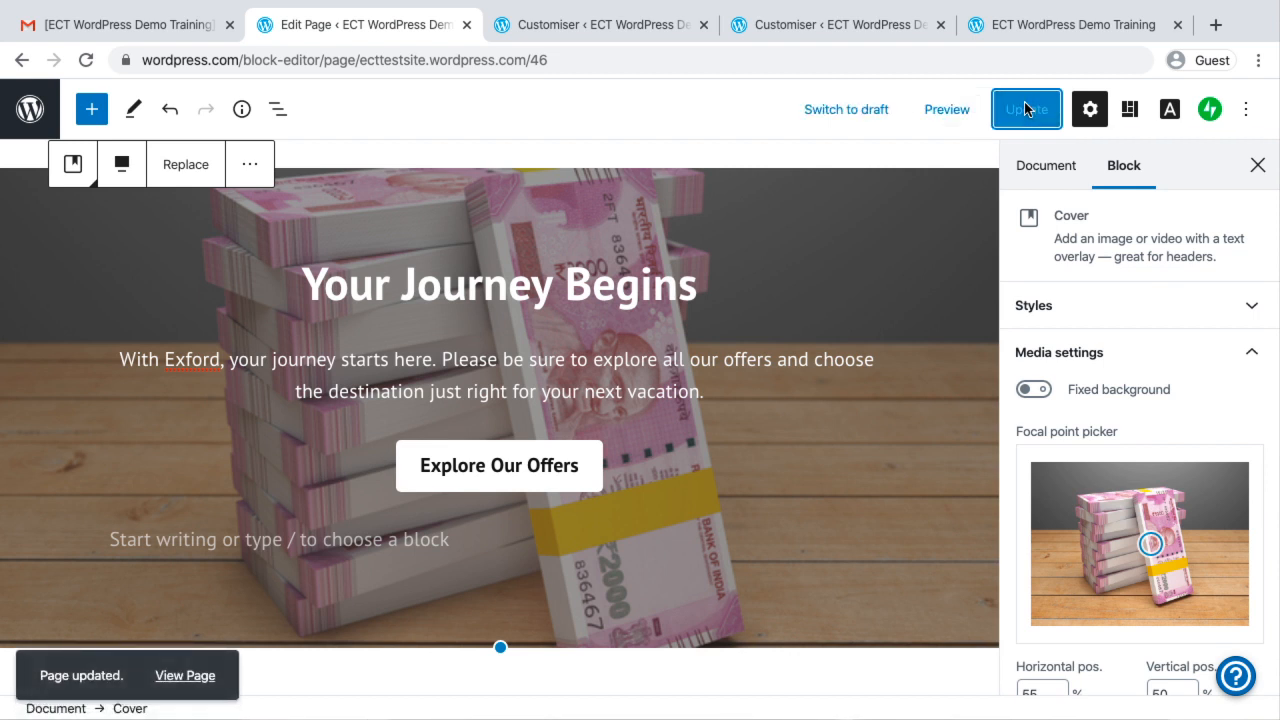
Return to the site's Pages list and create a new page with the blank layout, titled "This is Test Page"
{"action": "left_click", "coordinate": [30, 110]}
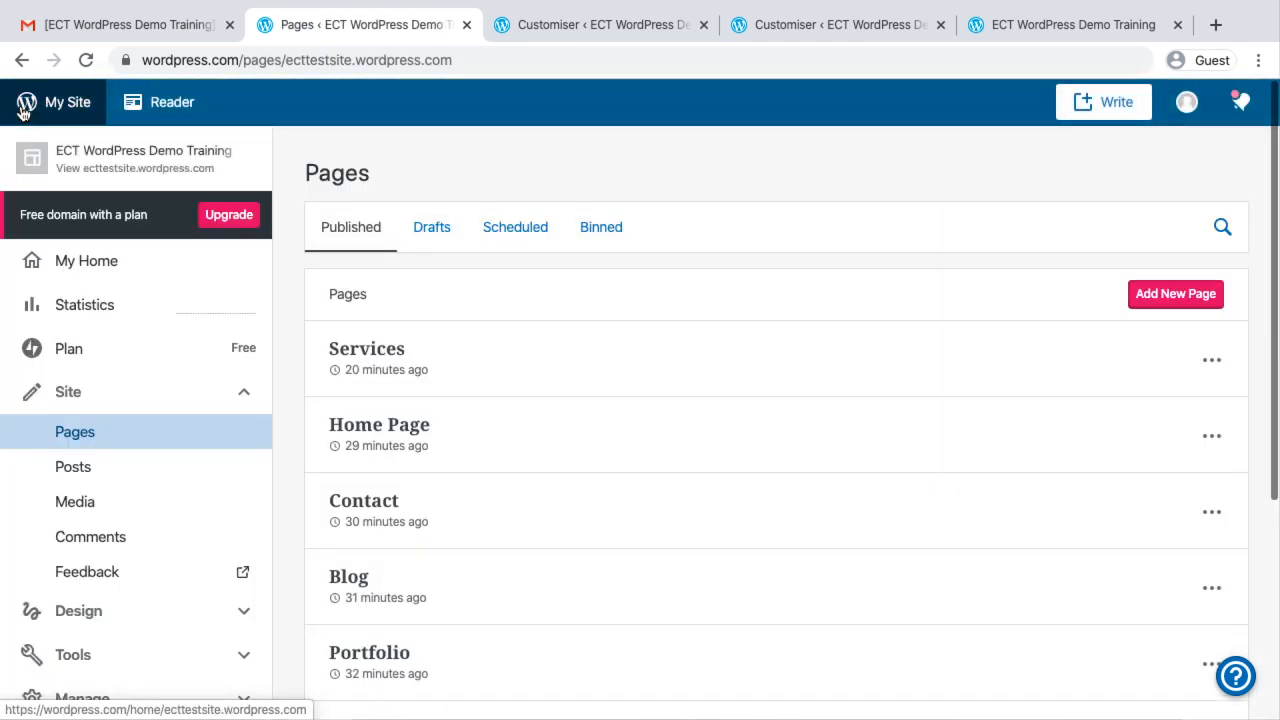
{"action": "scroll", "coordinate": [123, 563], "scroll_direction": "down", "scroll_amount": 2}
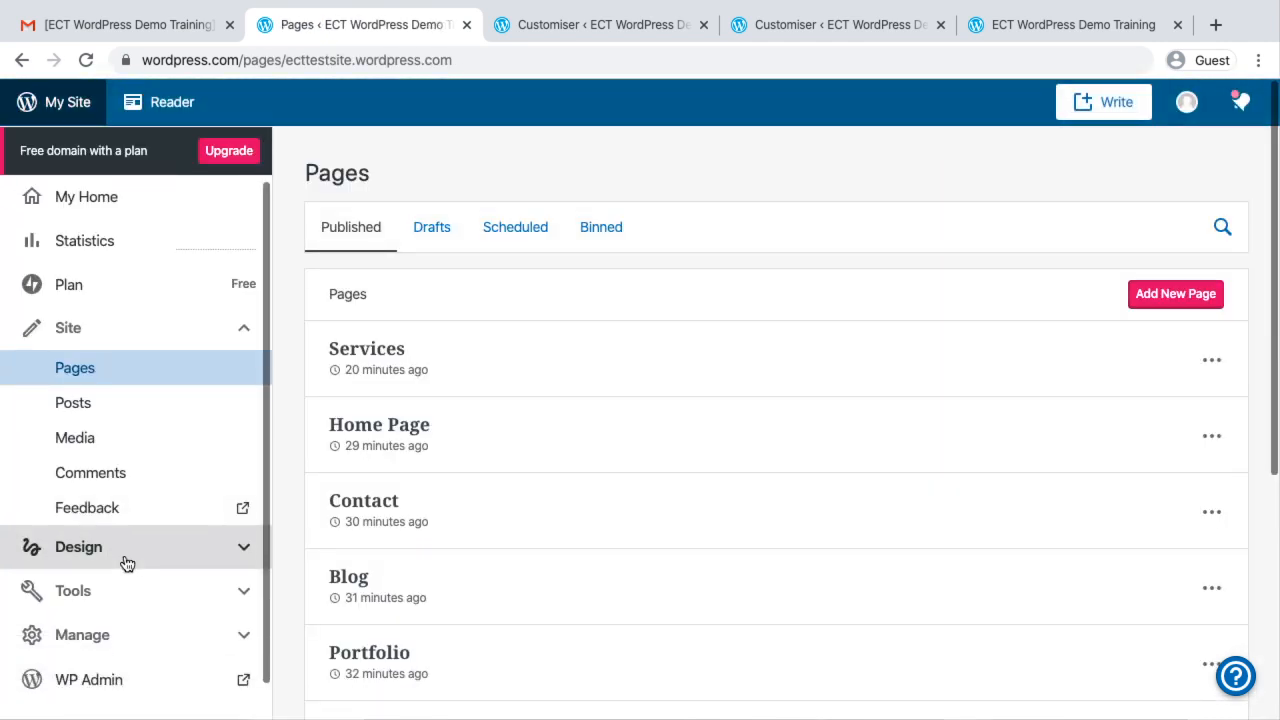
{"action": "left_click", "coordinate": [1166, 296]}
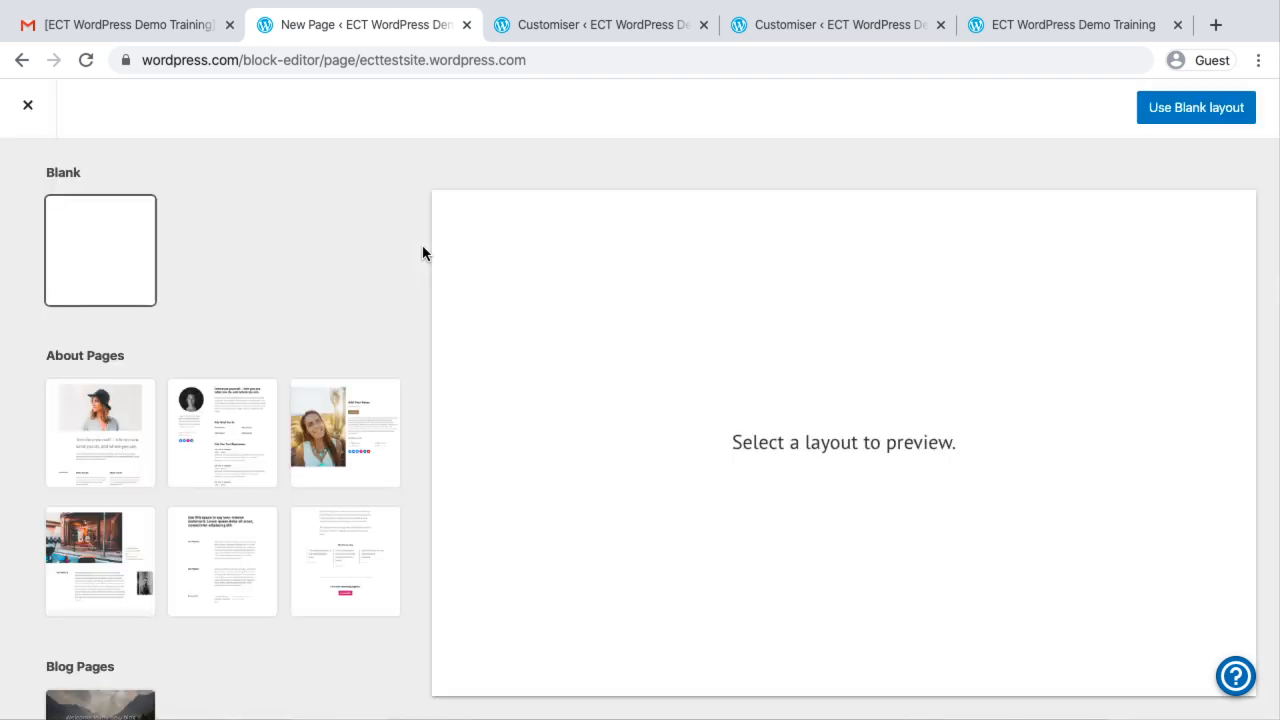
{"action": "left_click", "coordinate": [1194, 107]}
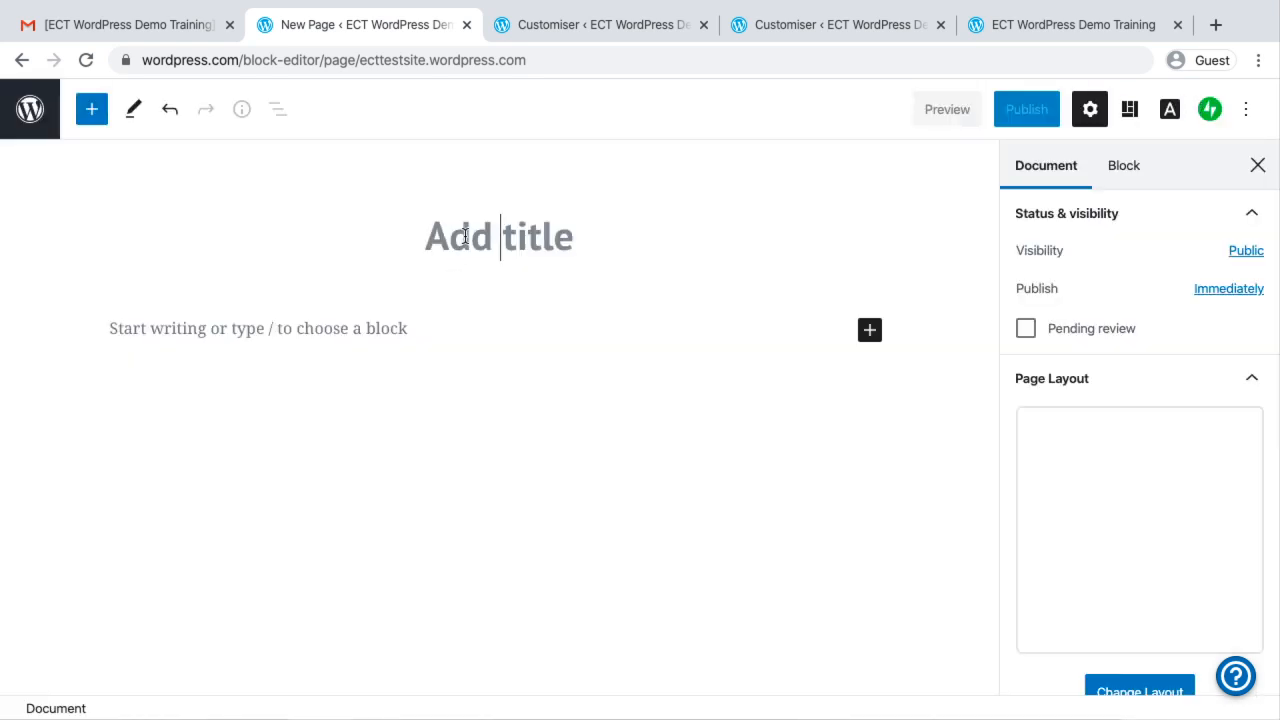
{"action": "type", "text": "This is "}
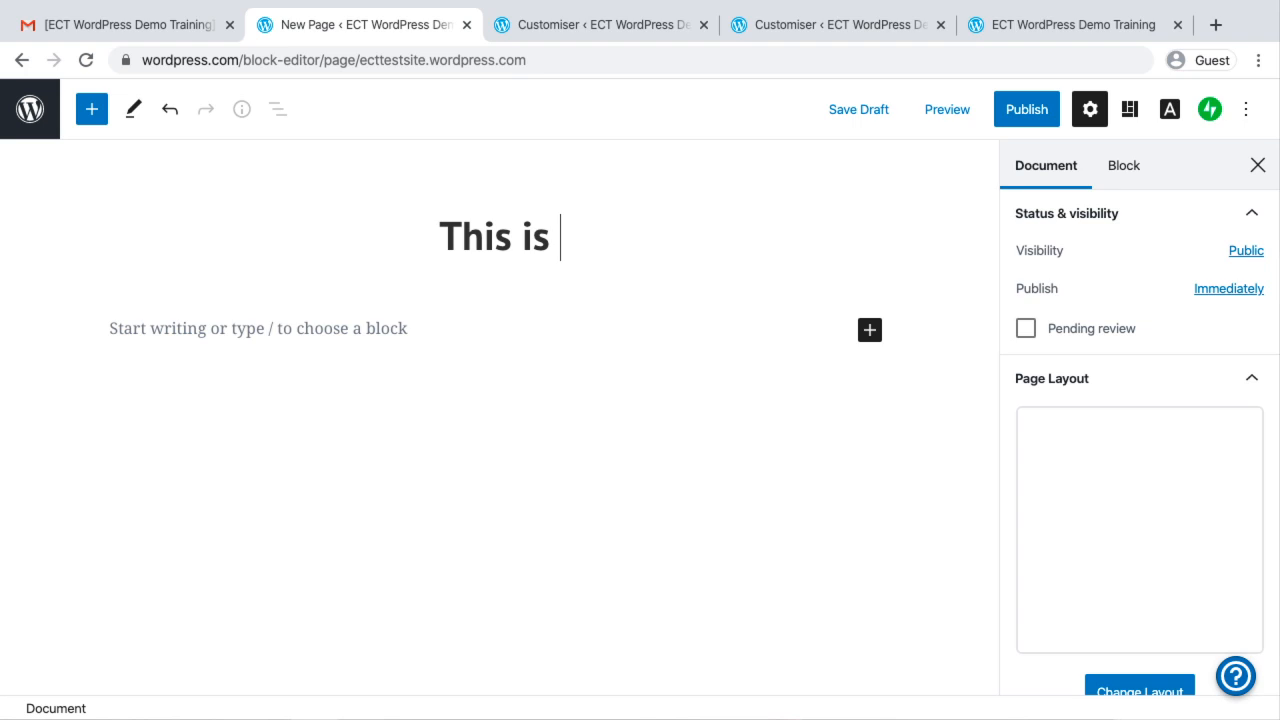
{"action": "type", "text": "Test Page"}
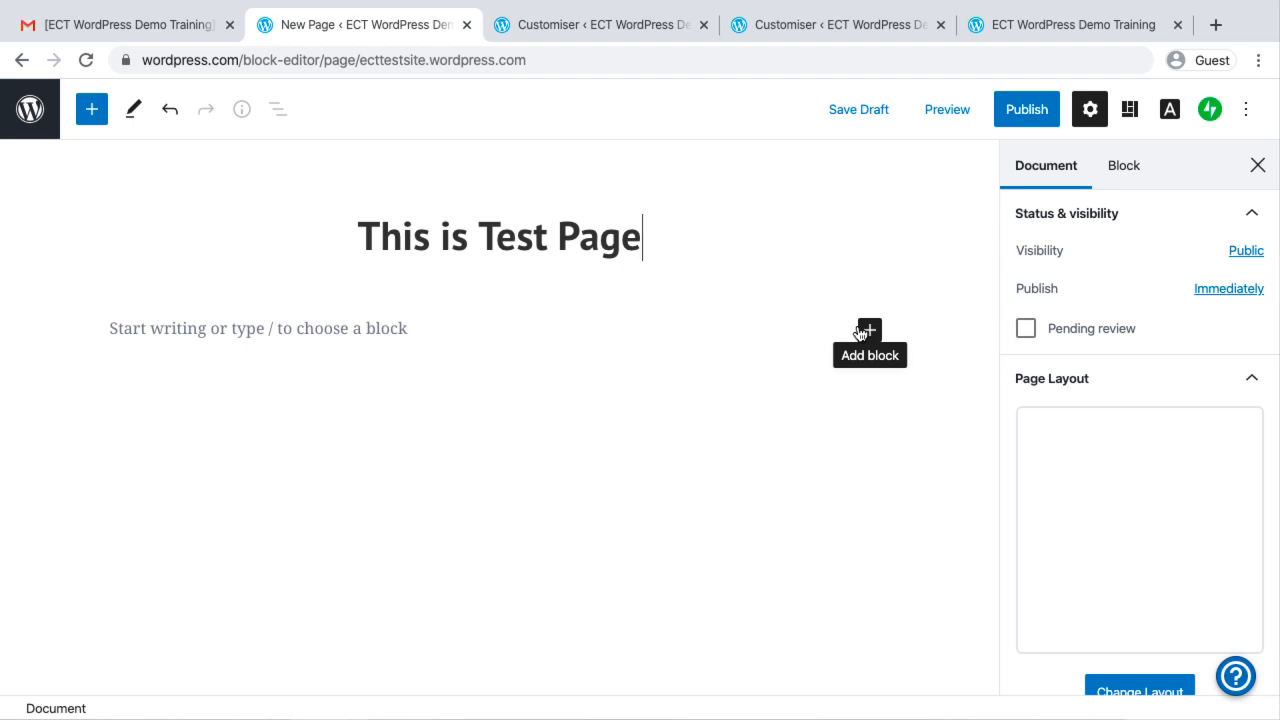
Add an Image block below the title and upload the "Build Your career in Social..." jpg from the Images folder
{"action": "left_click", "coordinate": [862, 331]}
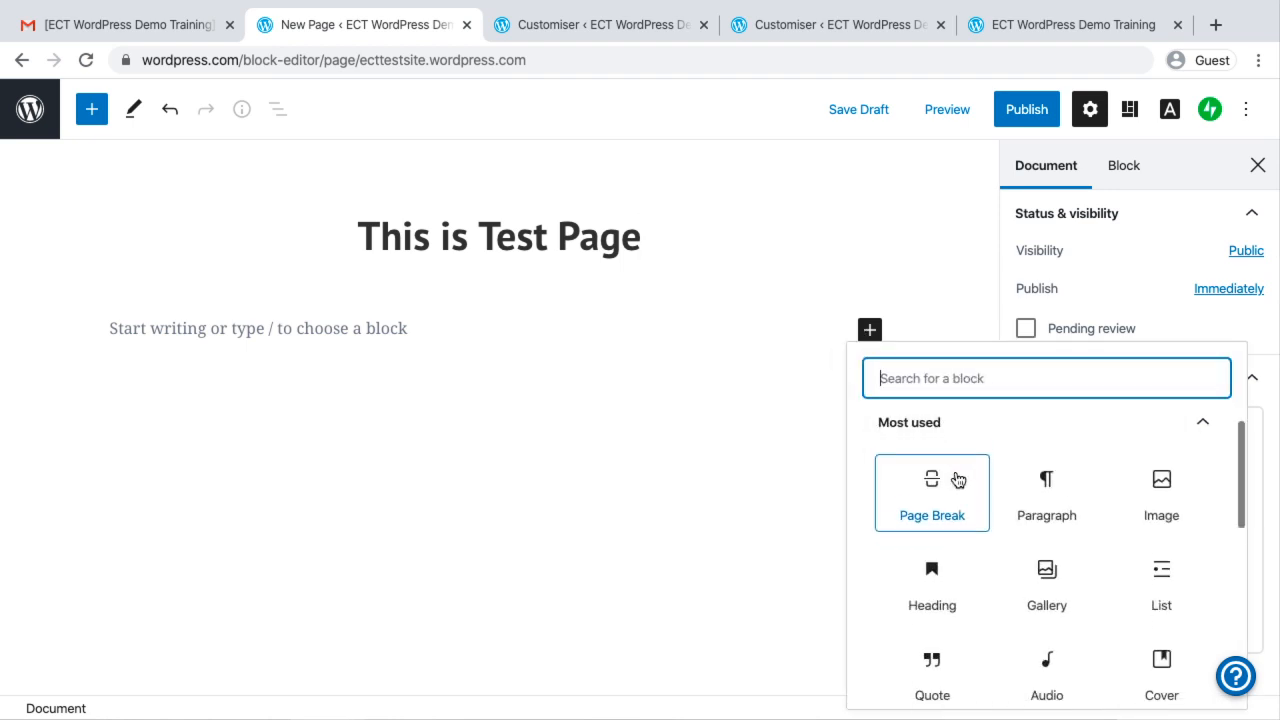
{"action": "scroll", "coordinate": [957, 480], "scroll_direction": "down", "scroll_amount": 1}
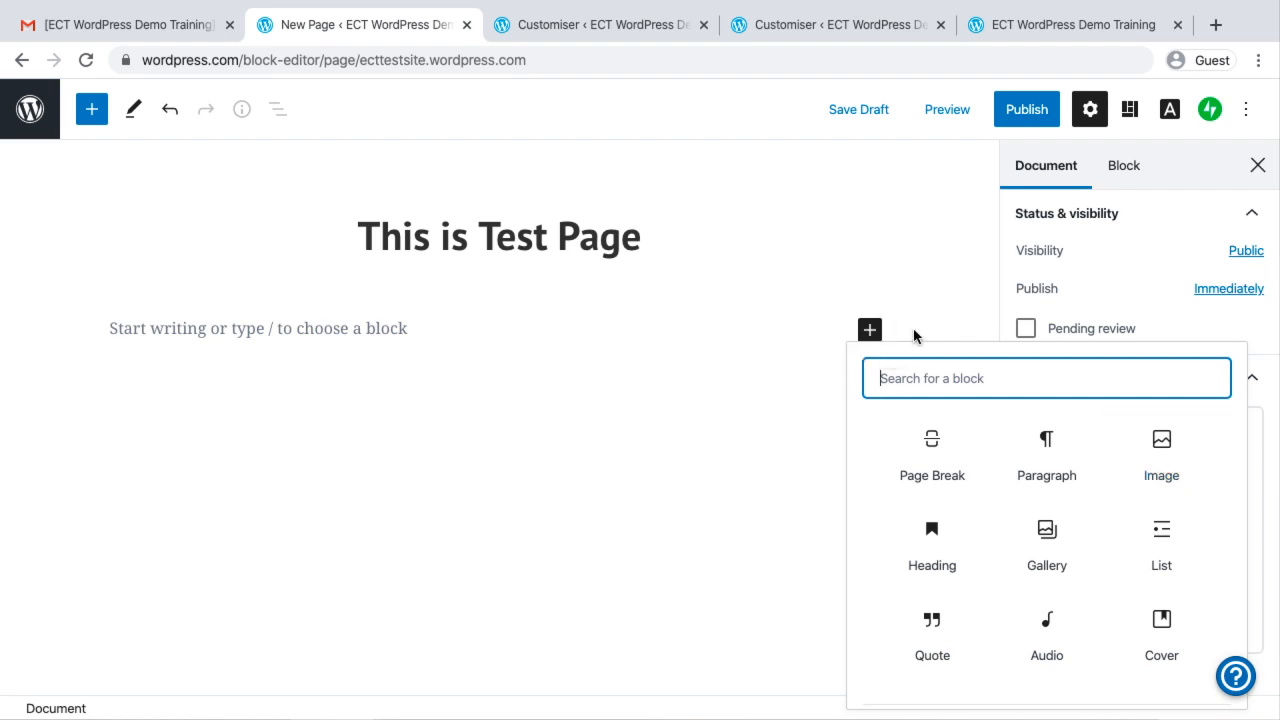
{"action": "left_click", "coordinate": [1168, 453]}
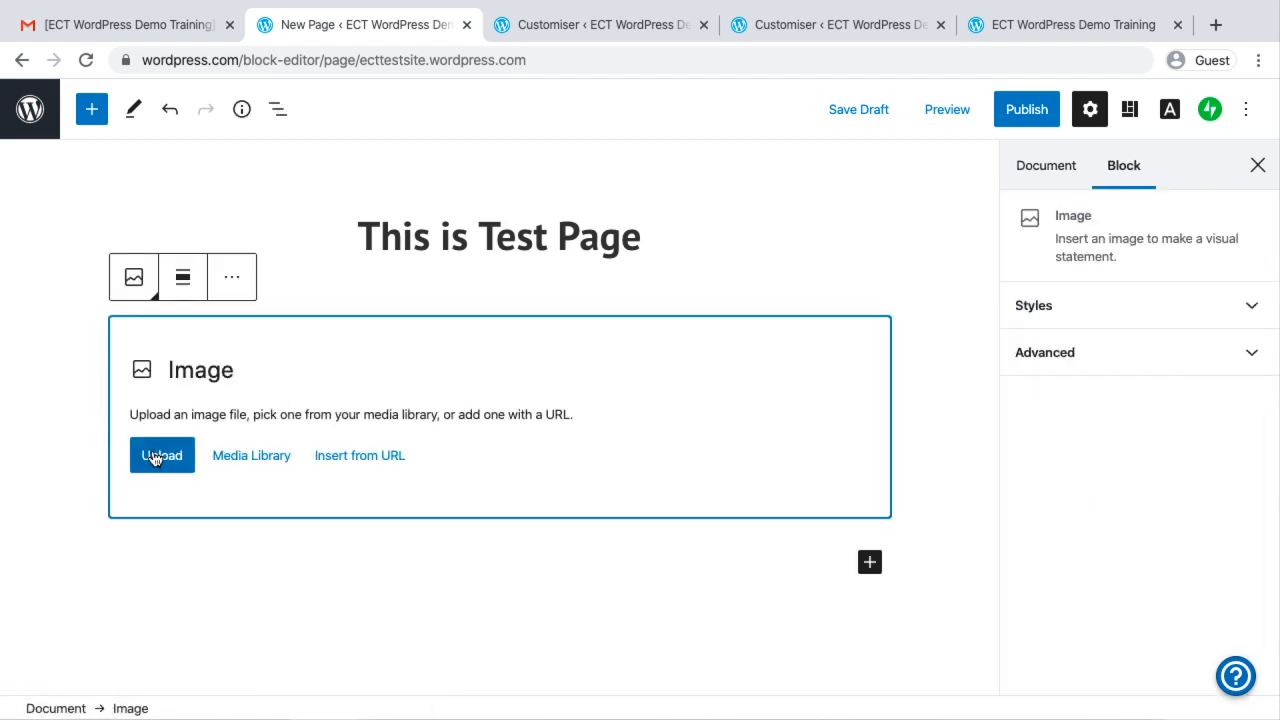
{"action": "left_click", "coordinate": [155, 457]}
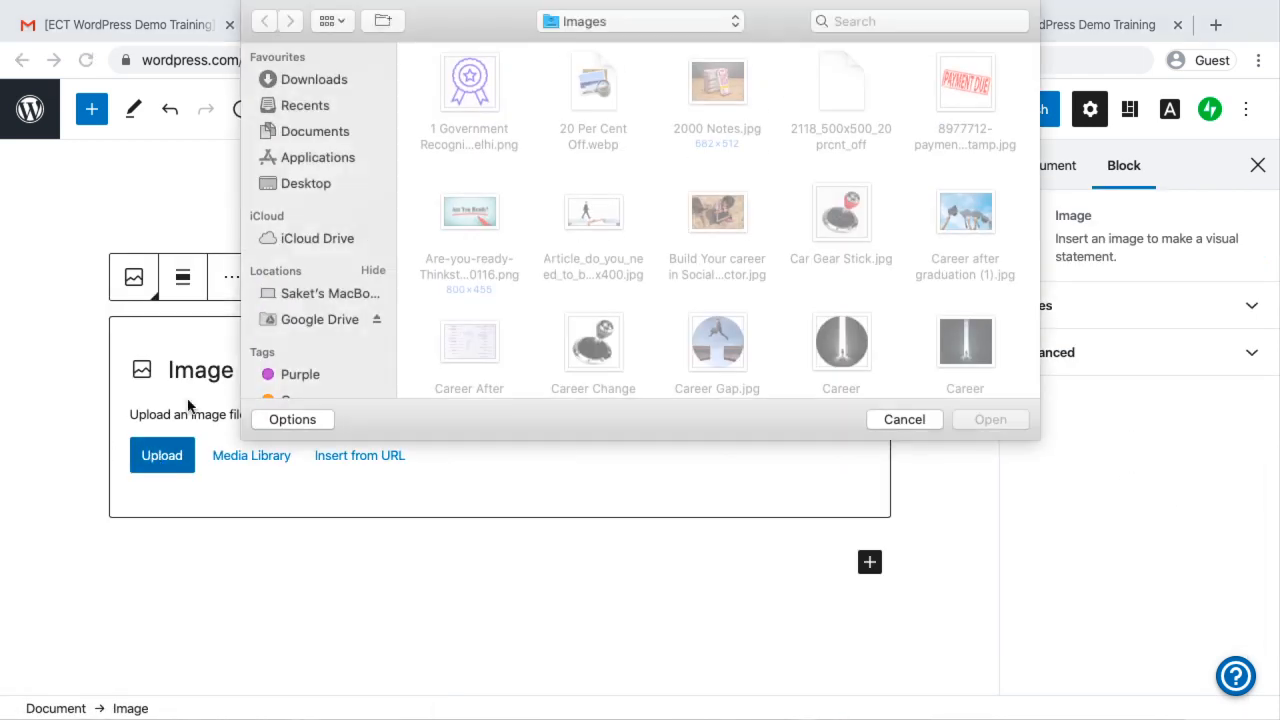
{"action": "double_click", "coordinate": [722, 212]}
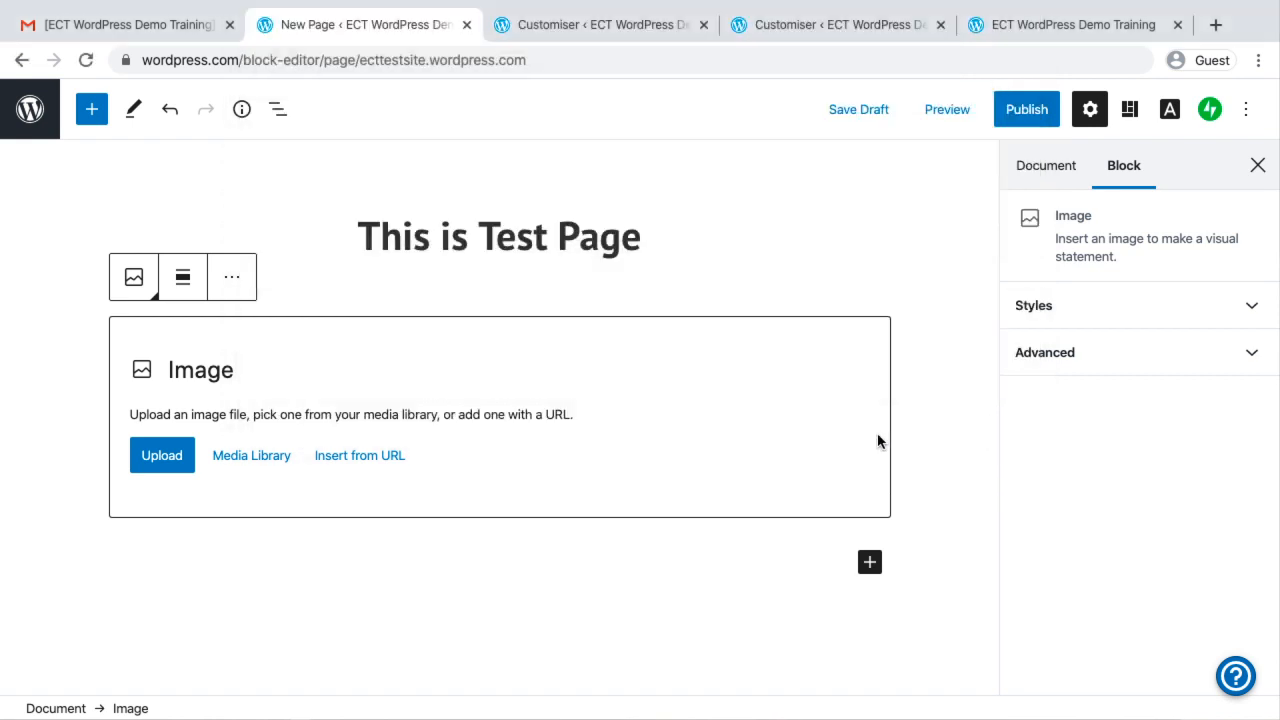
{"action": "scroll", "coordinate": [654, 444], "scroll_direction": "down", "scroll_amount": 3}
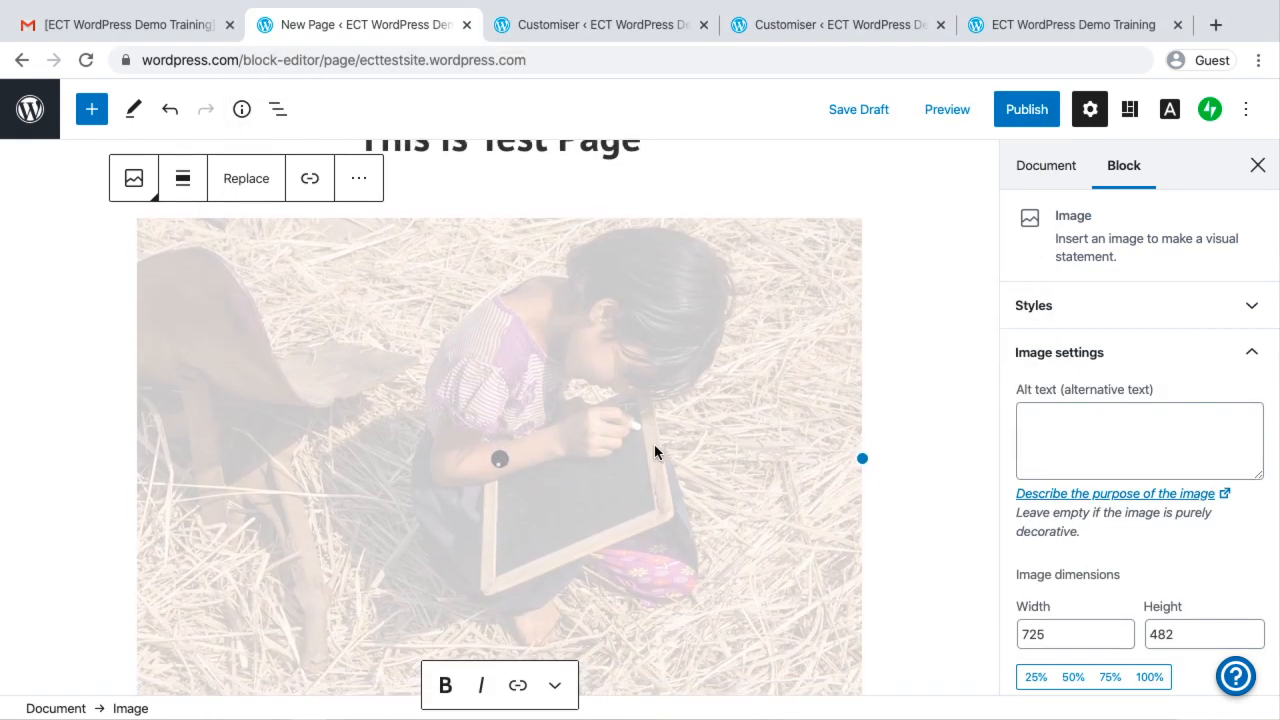
{"action": "scroll", "coordinate": [654, 450], "scroll_direction": "down", "scroll_amount": 3}
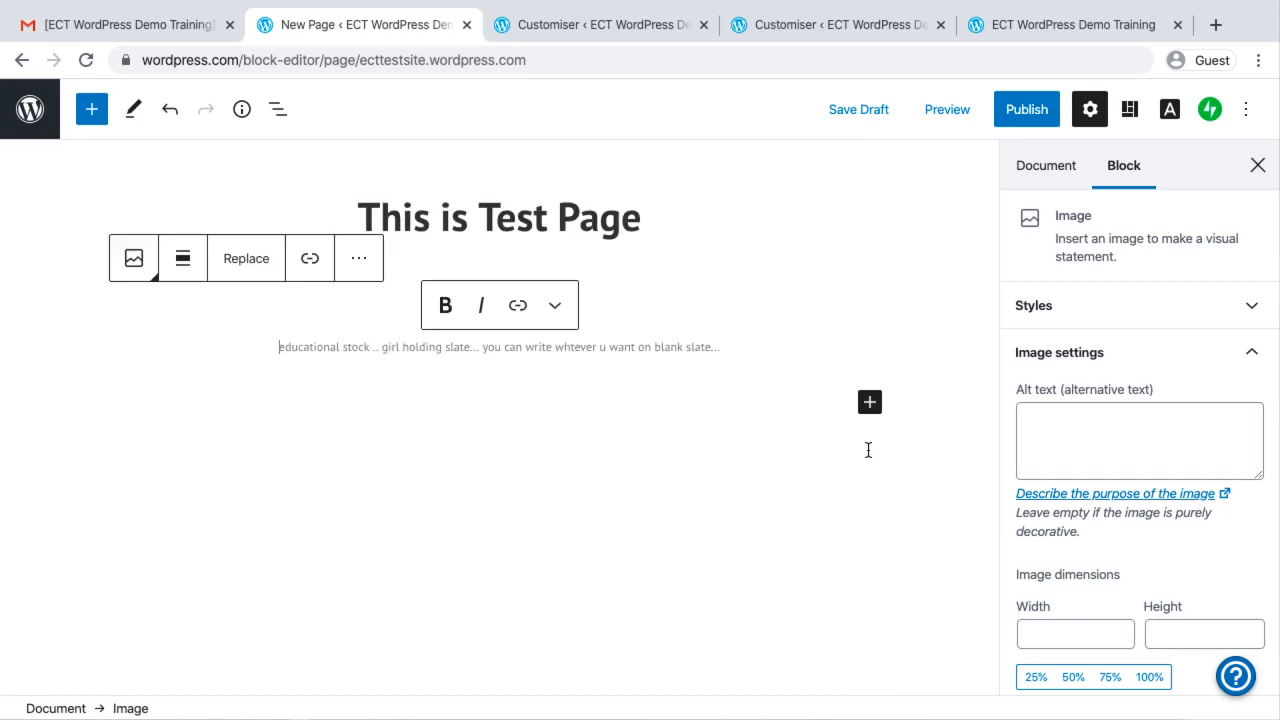
Add a paragraph below the image caption reading "By default this is a text editor."
{"action": "left_click", "coordinate": [868, 450]}
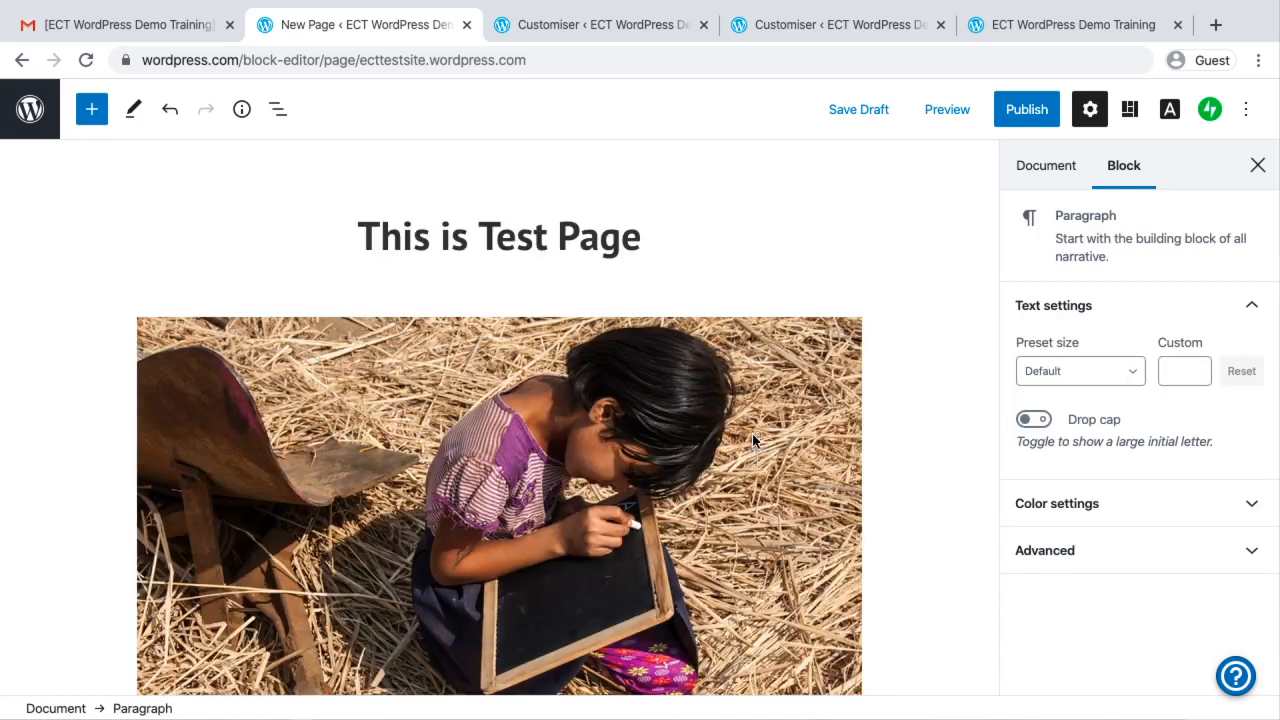
{"action": "scroll", "coordinate": [883, 471], "scroll_direction": "down", "scroll_amount": 5}
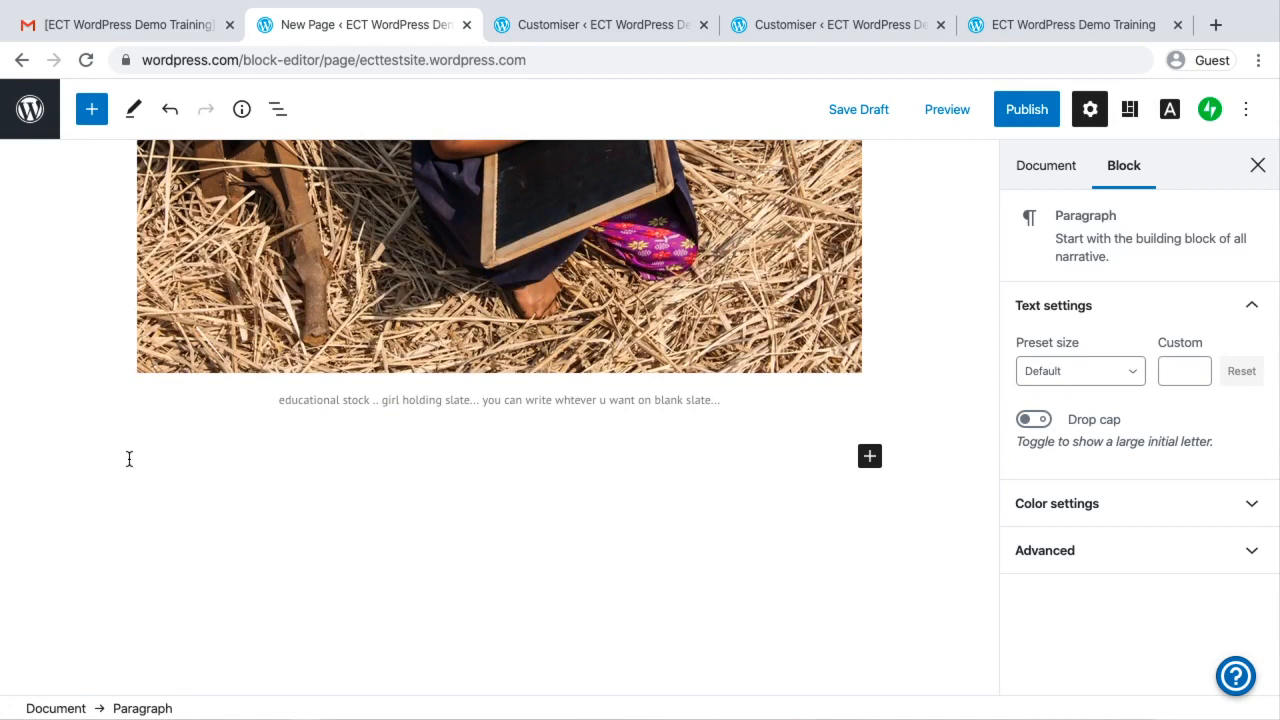
{"action": "type", "text": "By default thisa"}
{"action": "key", "text": "BackSpace"}
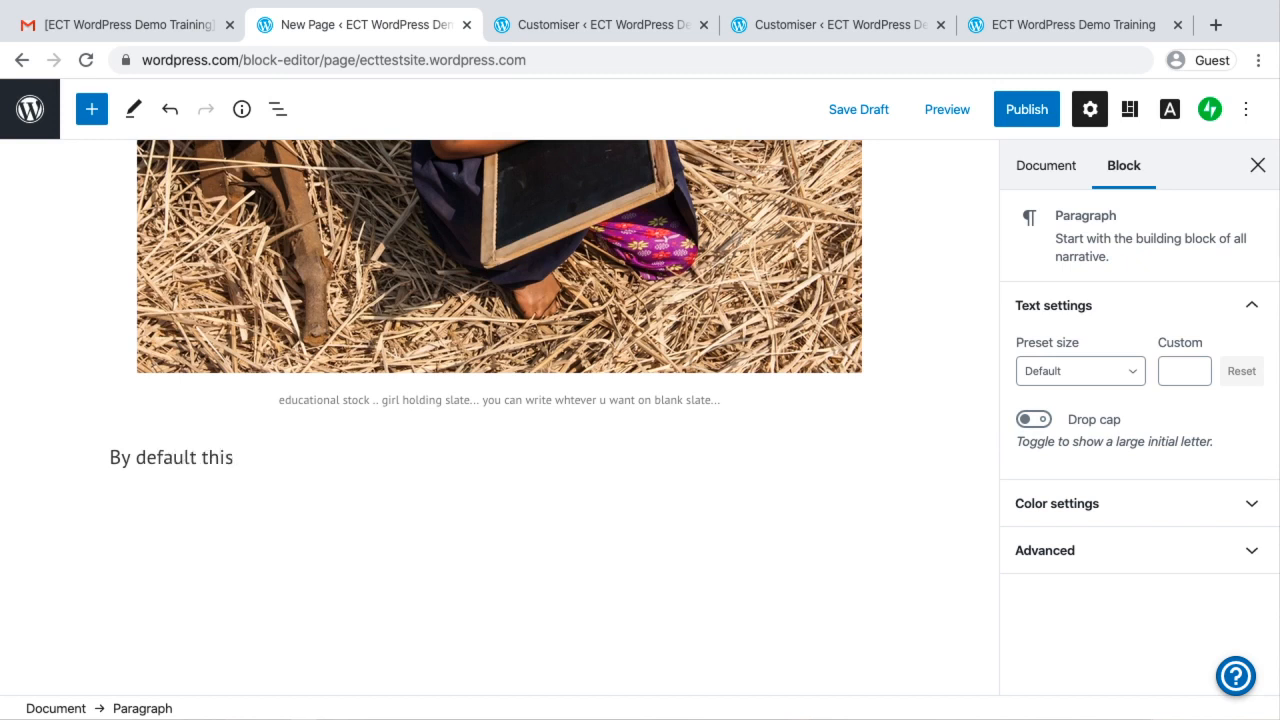
{"action": "type", "text": "is a text editor."}
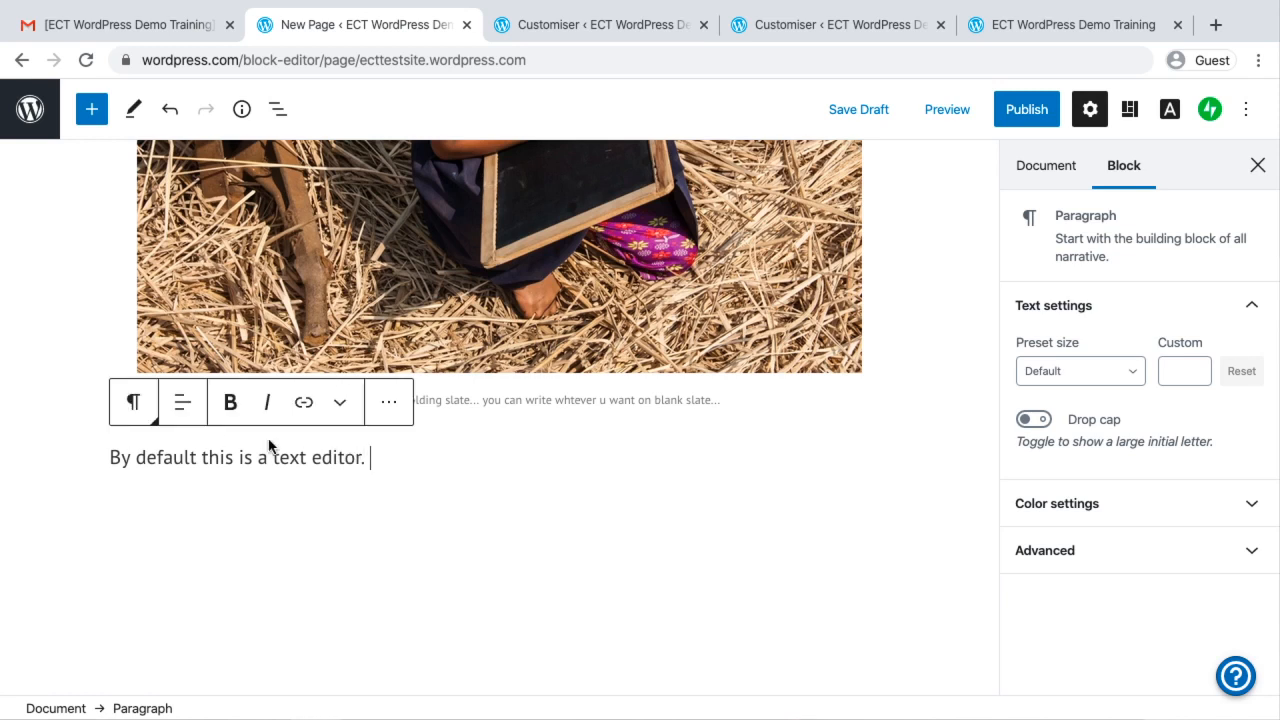
{"action": "left_click", "coordinate": [440, 487]}
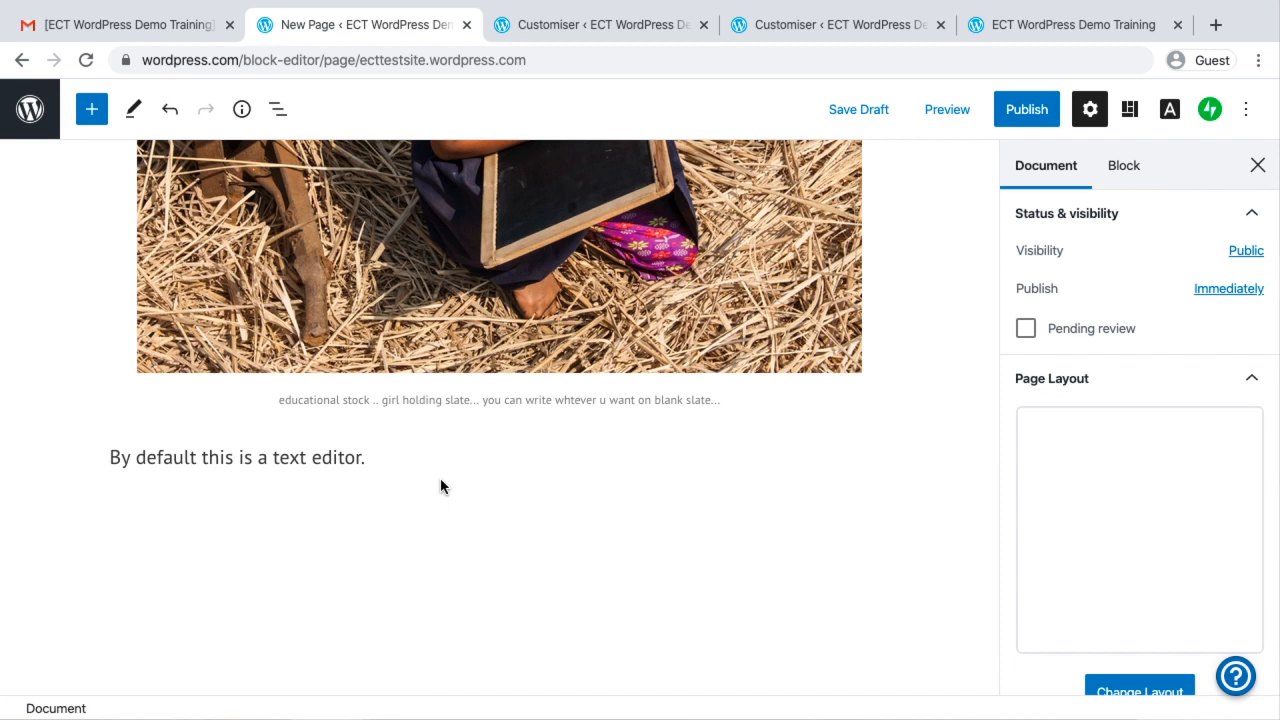
Add a Video block from the common blocks below the paragraph "By default this is a text editor."
{"action": "left_click", "coordinate": [384, 455]}
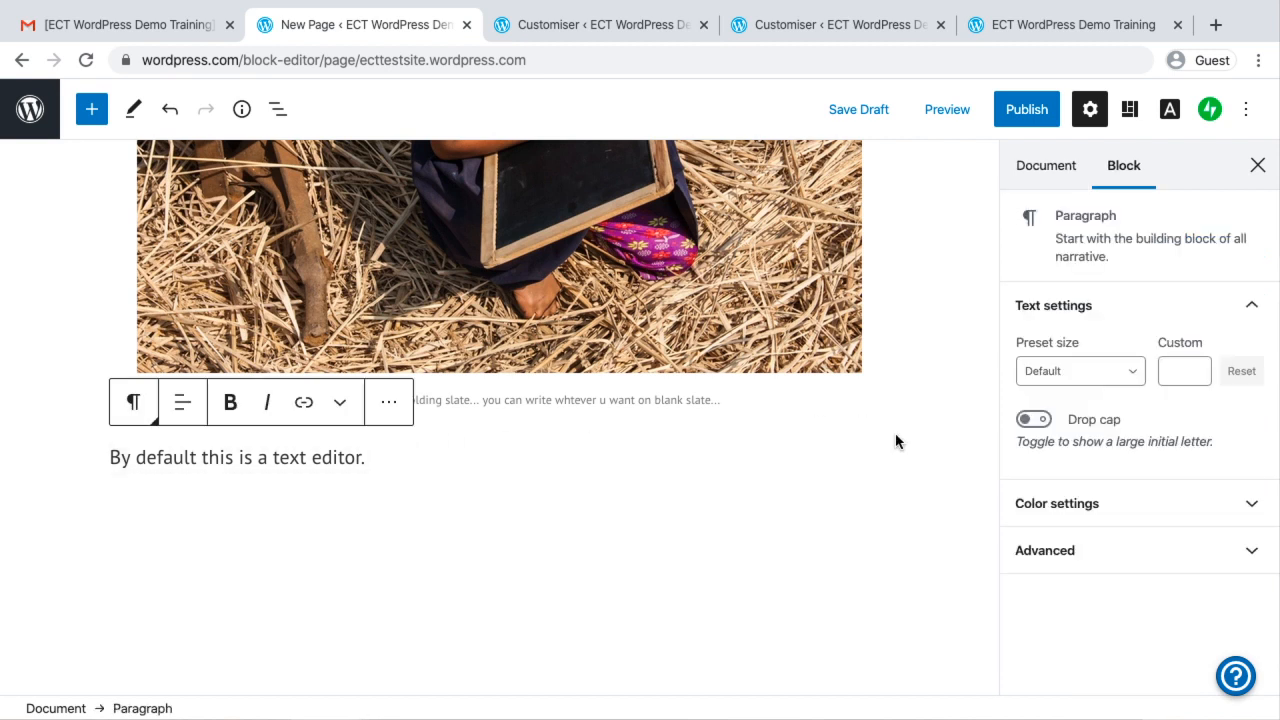
{"action": "key", "text": "Return"}
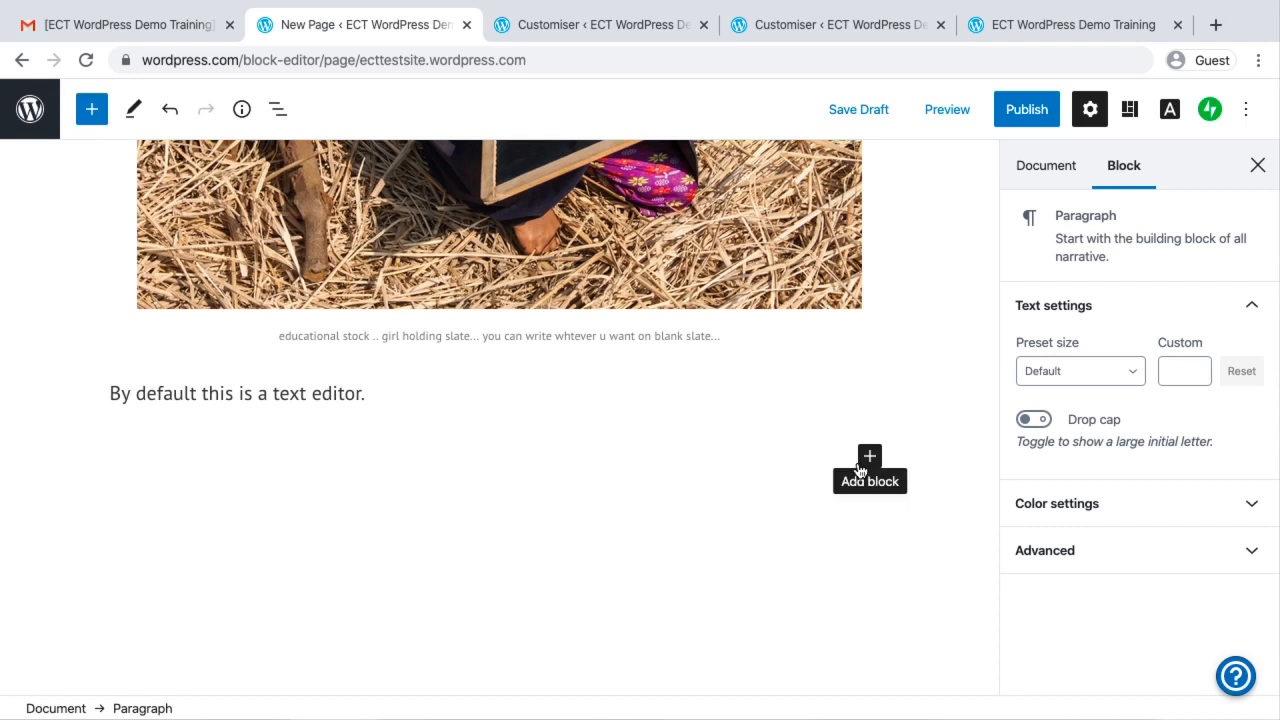
{"action": "left_click", "coordinate": [866, 460]}
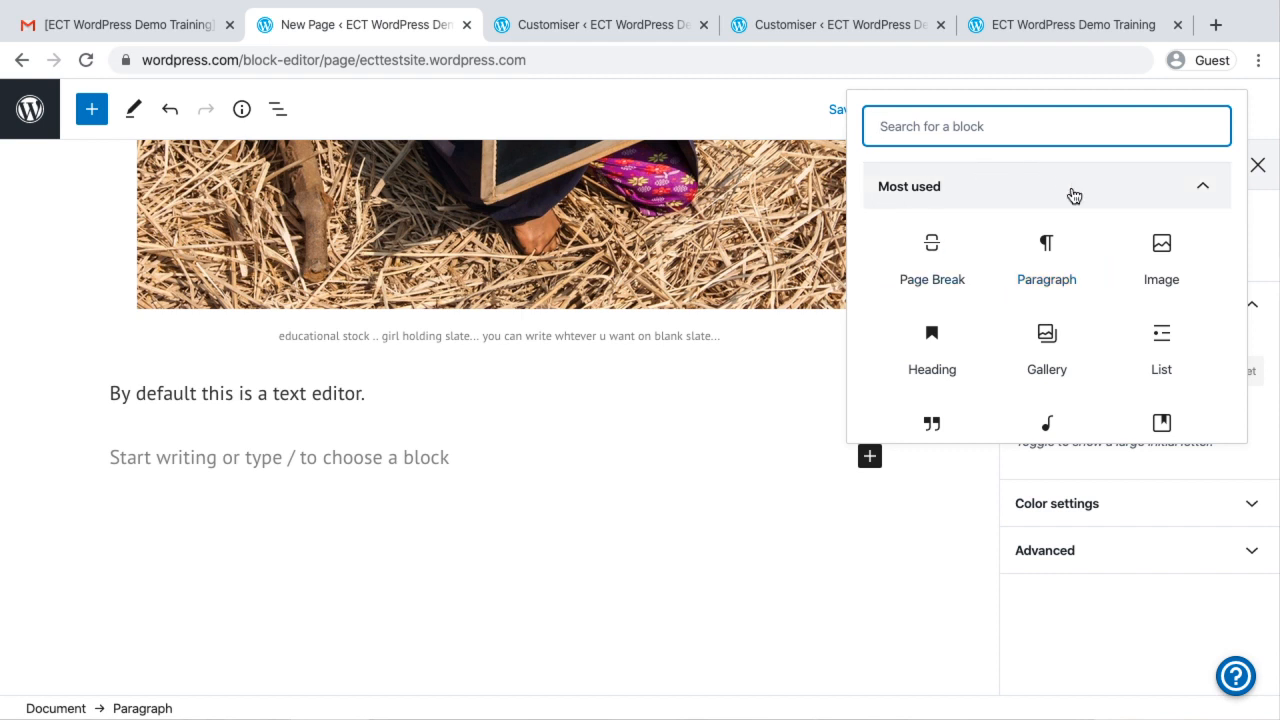
{"action": "scroll", "coordinate": [1065, 318], "scroll_direction": "down", "scroll_amount": 2}
{"action": "scroll", "coordinate": [1068, 316], "scroll_direction": "down", "scroll_amount": 4}
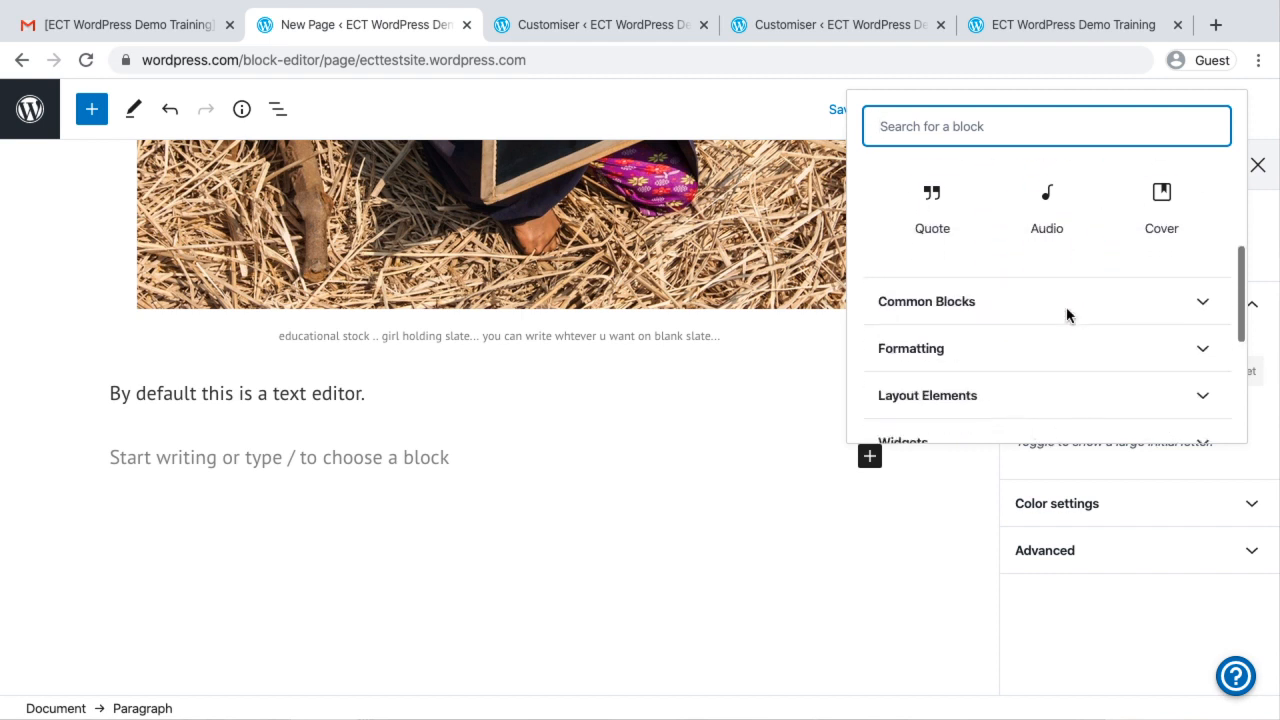
{"action": "left_click", "coordinate": [978, 240]}
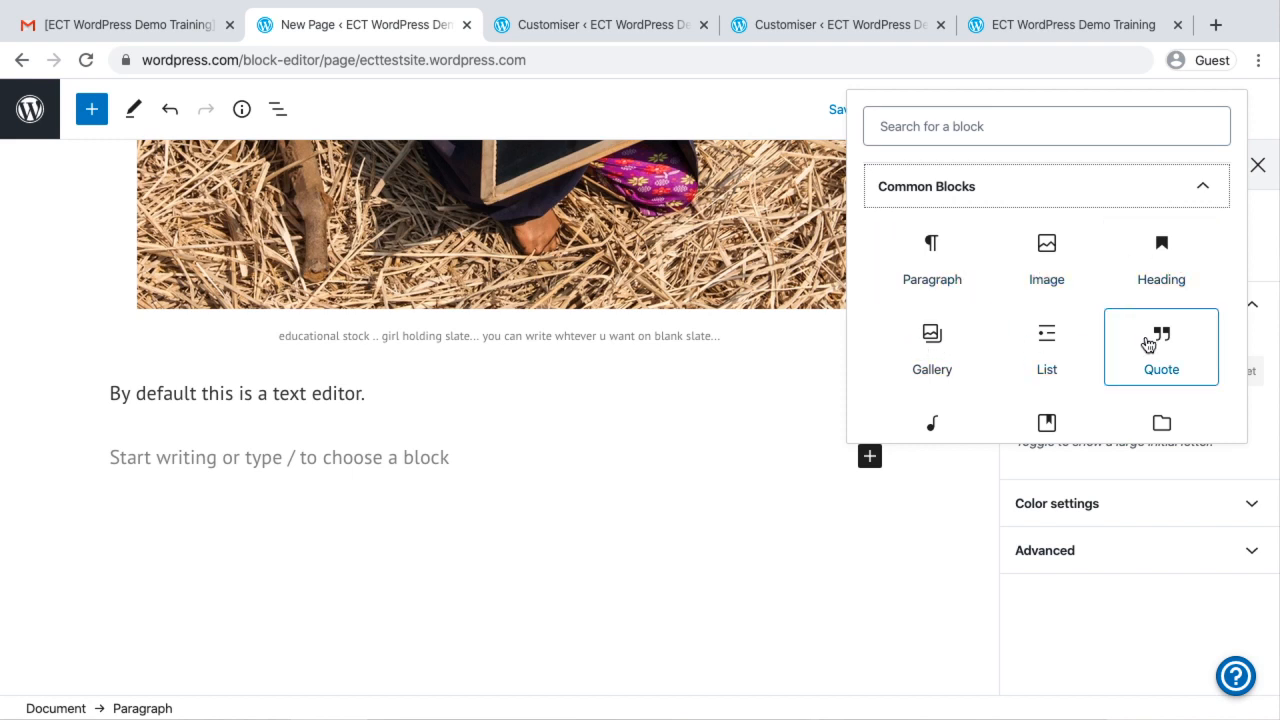
{"action": "scroll", "coordinate": [1149, 344], "scroll_direction": "down", "scroll_amount": 2}
{"action": "scroll", "coordinate": [1149, 344], "scroll_direction": "down", "scroll_amount": 1}
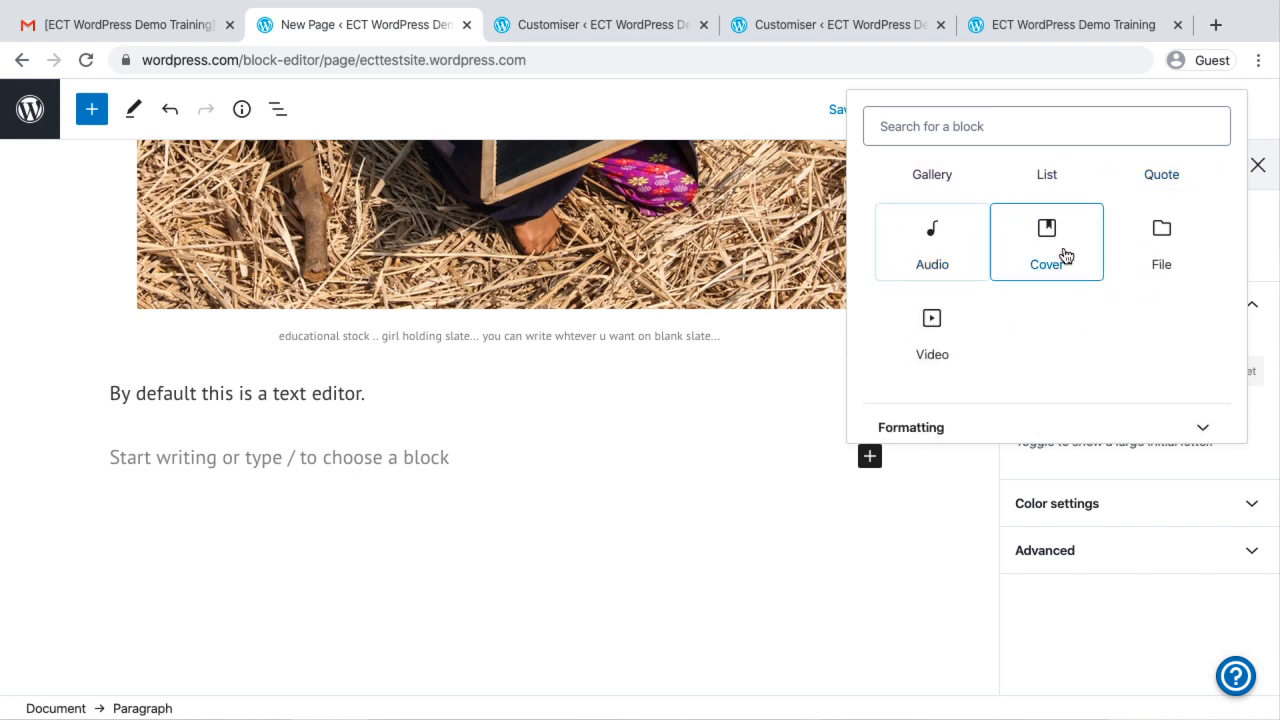
{"action": "scroll", "coordinate": [905, 334], "scroll_direction": "down", "scroll_amount": 2}
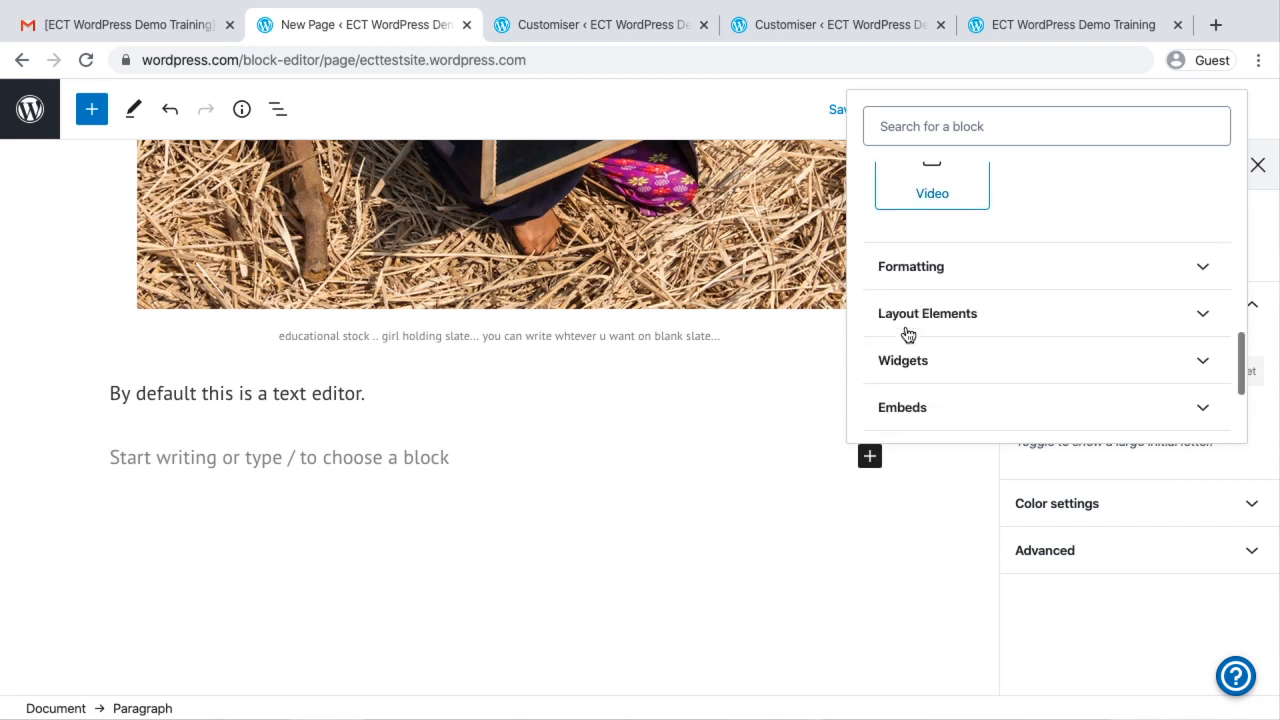
{"action": "left_click", "coordinate": [935, 268]}
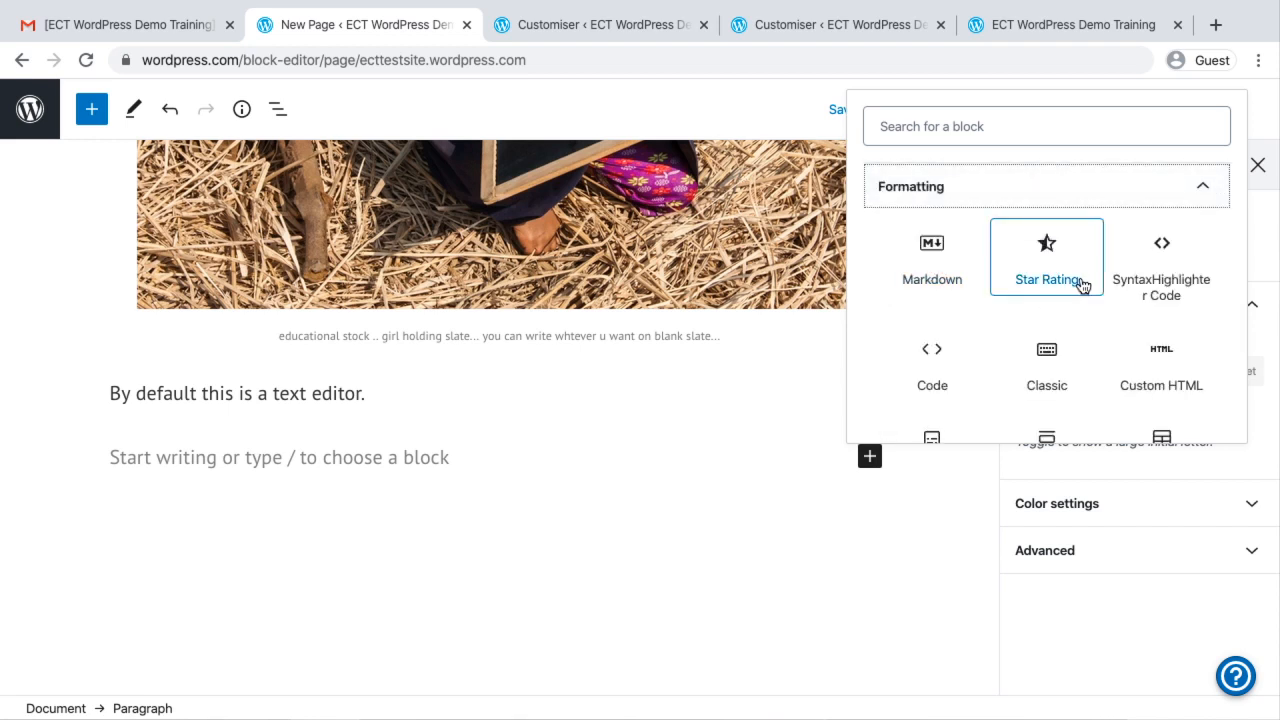
{"action": "scroll", "coordinate": [1080, 286], "scroll_direction": "up", "scroll_amount": 2}
{"action": "left_click", "coordinate": [951, 273]}
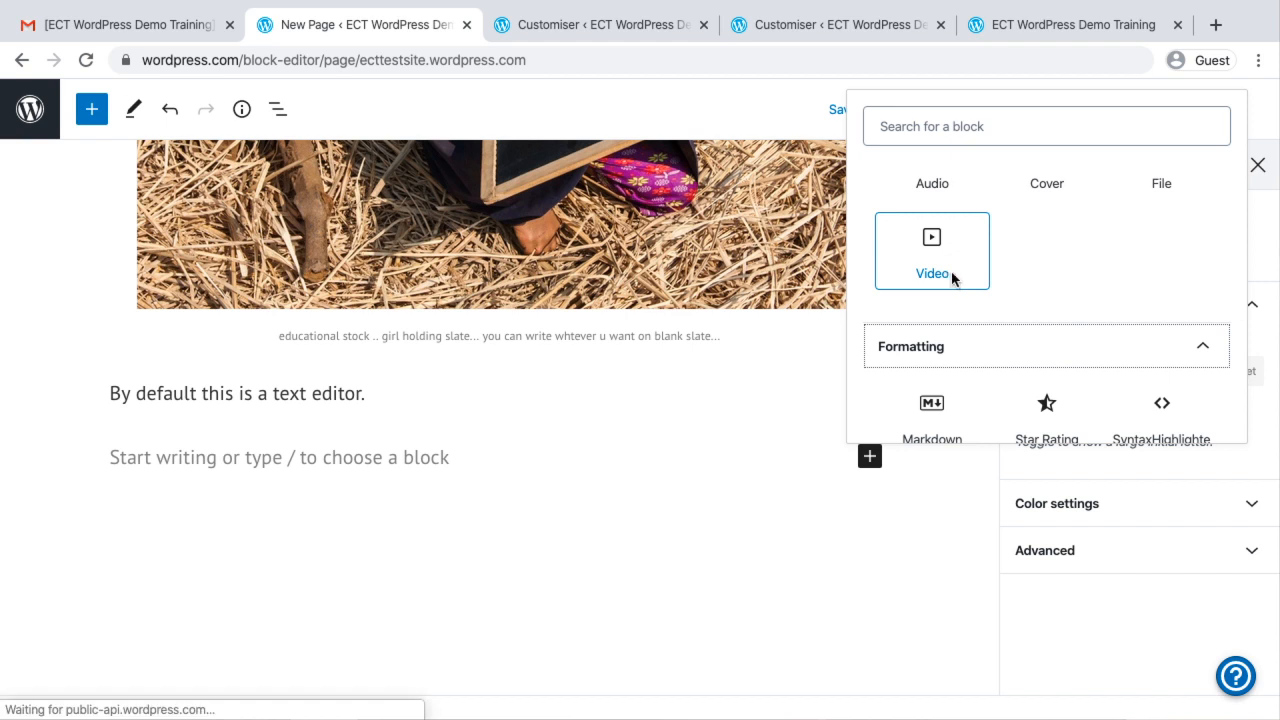
{"action": "scroll", "coordinate": [449, 531], "scroll_direction": "down", "scroll_amount": 3}
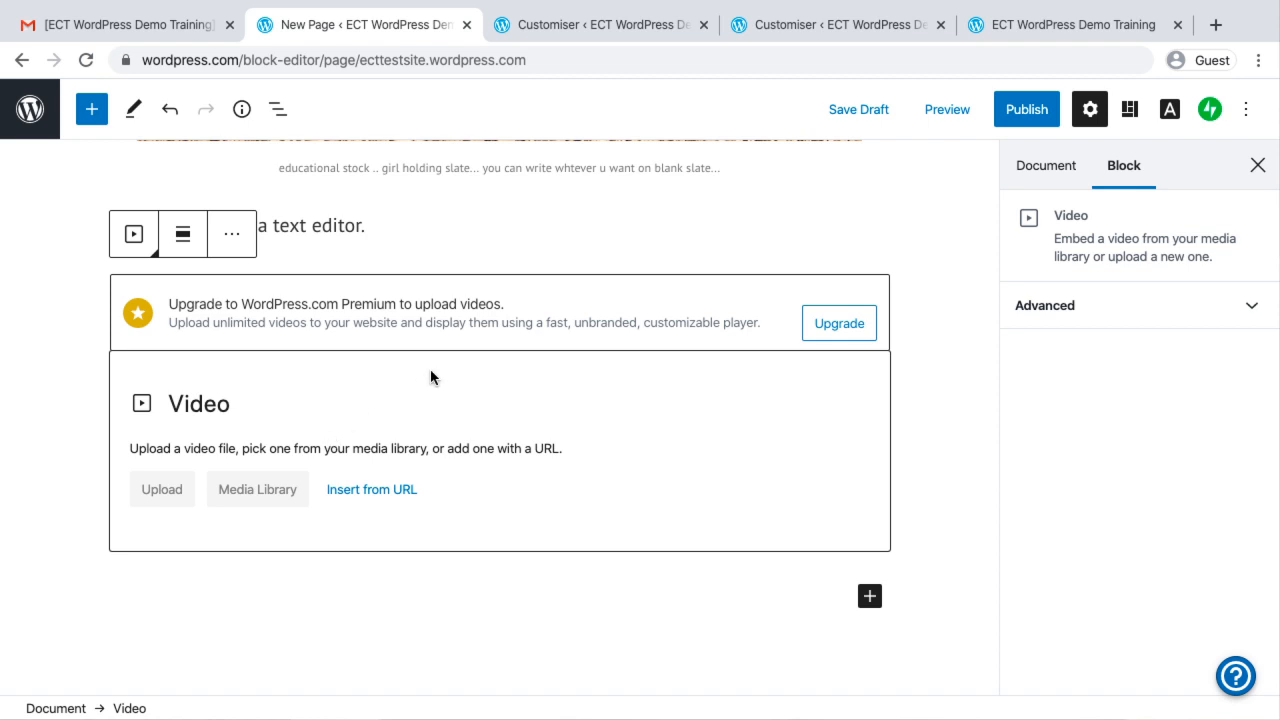
Open youtube.com in a new browser tab
{"action": "left_click", "coordinate": [1216, 24]}
{"action": "type", "text": "you"}
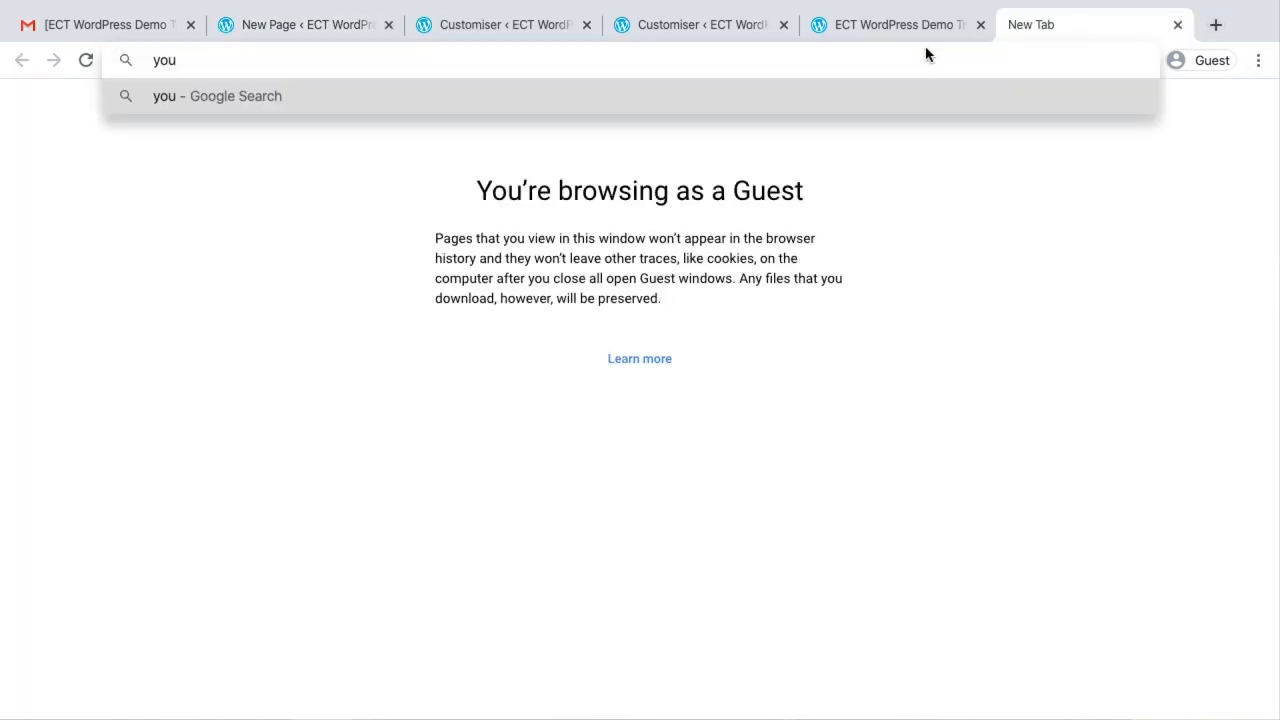
{"action": "type", "text": "tube"}
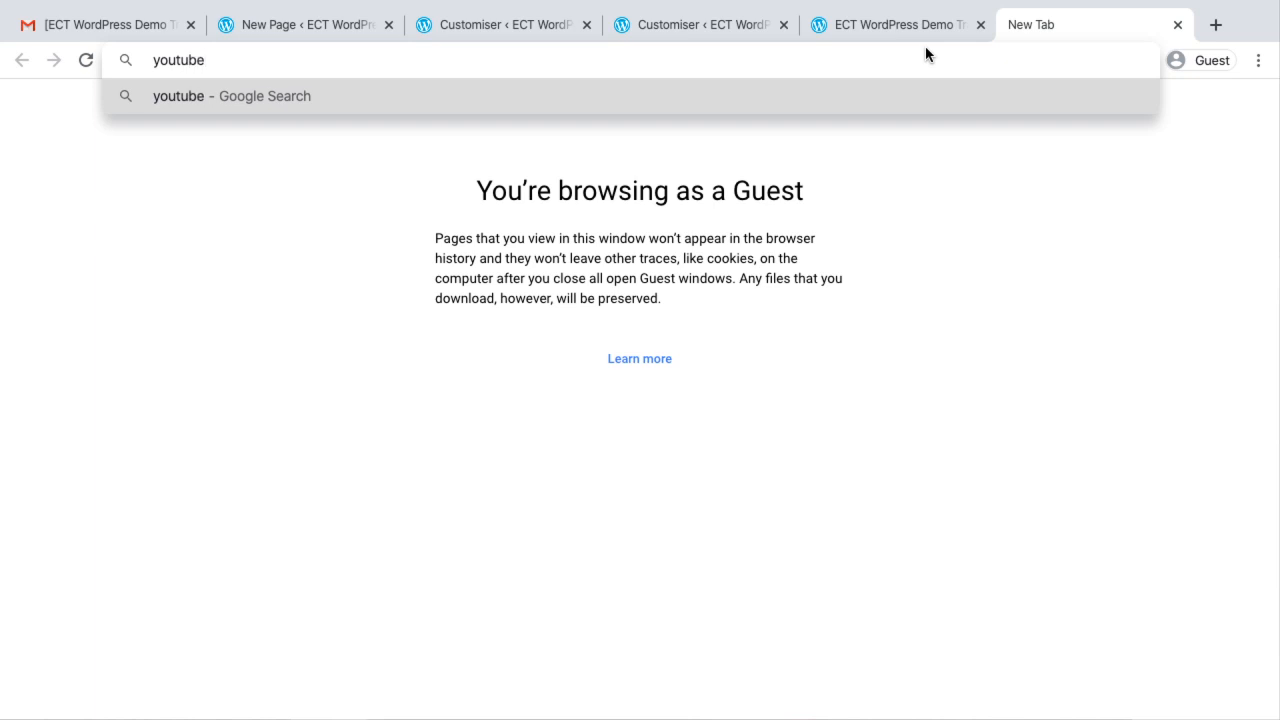
{"action": "type", "text": ".com"}
{"action": "key", "text": "Return"}
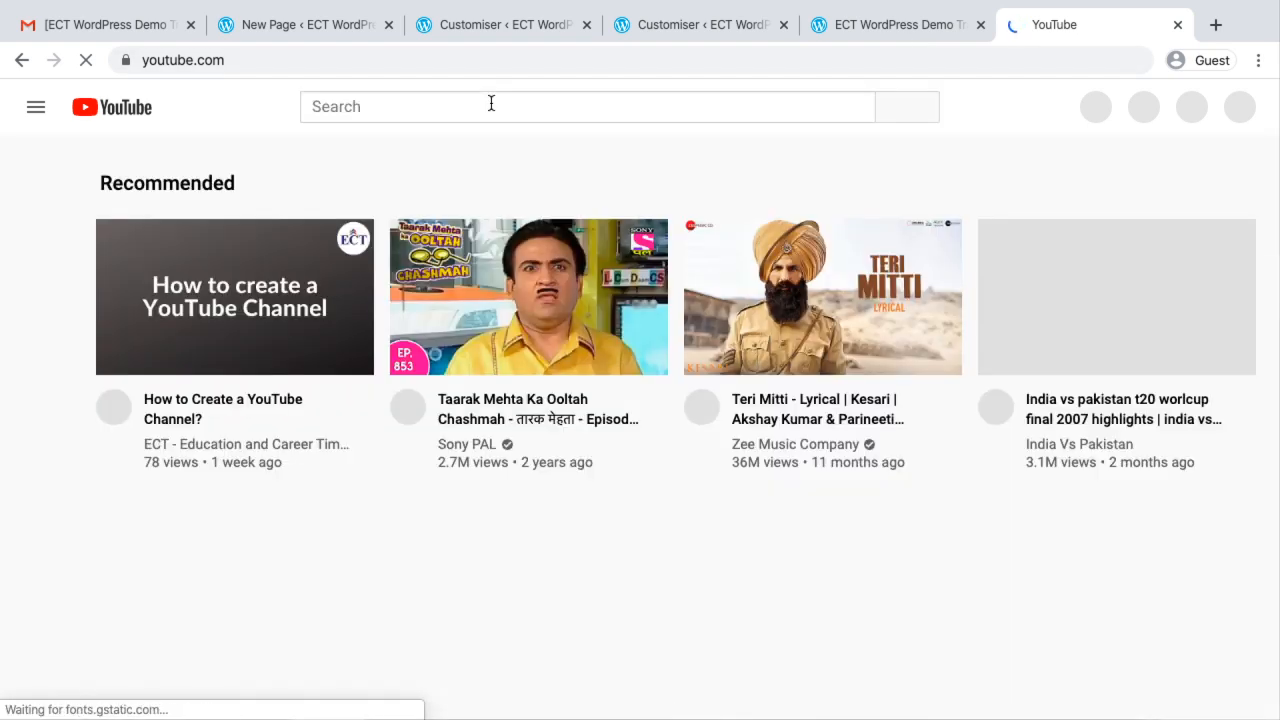
Open the recommended video "How to Create a YouTube Channel?", pause it, copy its web address and close the YouTube tab
{"action": "left_click", "coordinate": [438, 107]}
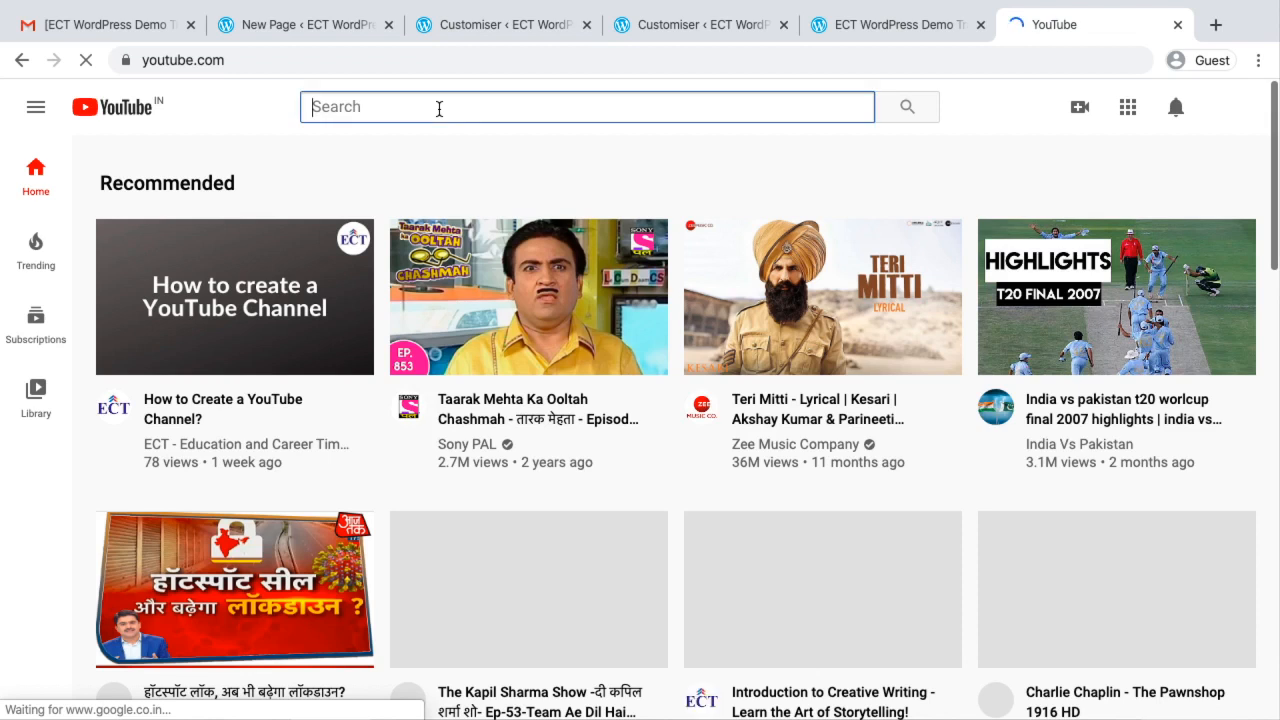
{"action": "left_click", "coordinate": [253, 403]}
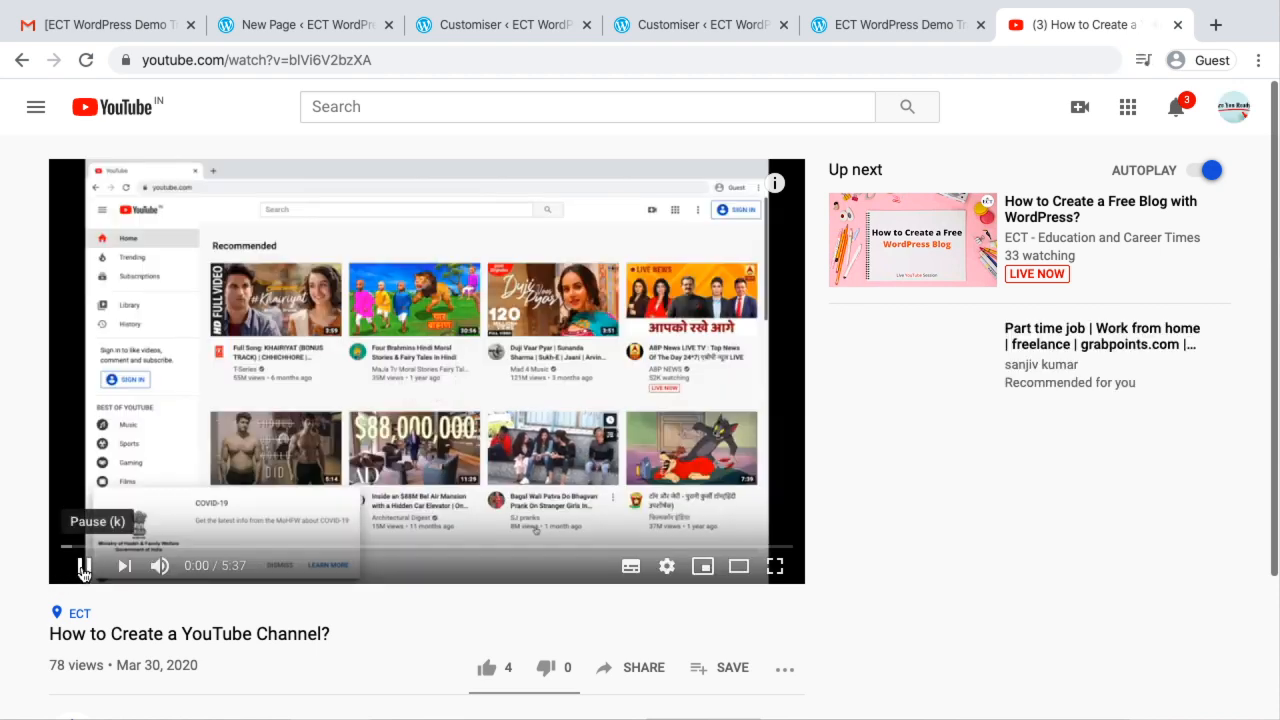
{"action": "left_click", "coordinate": [84, 565]}
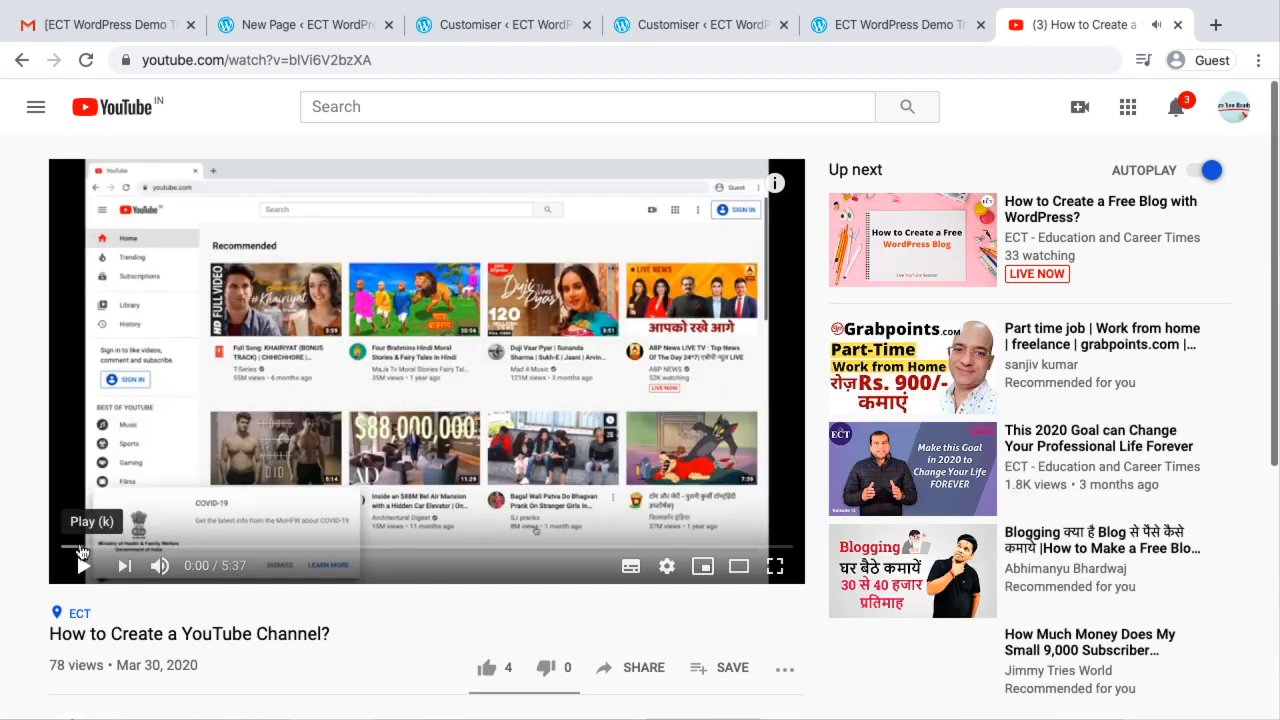
{"action": "left_click", "coordinate": [291, 60]}
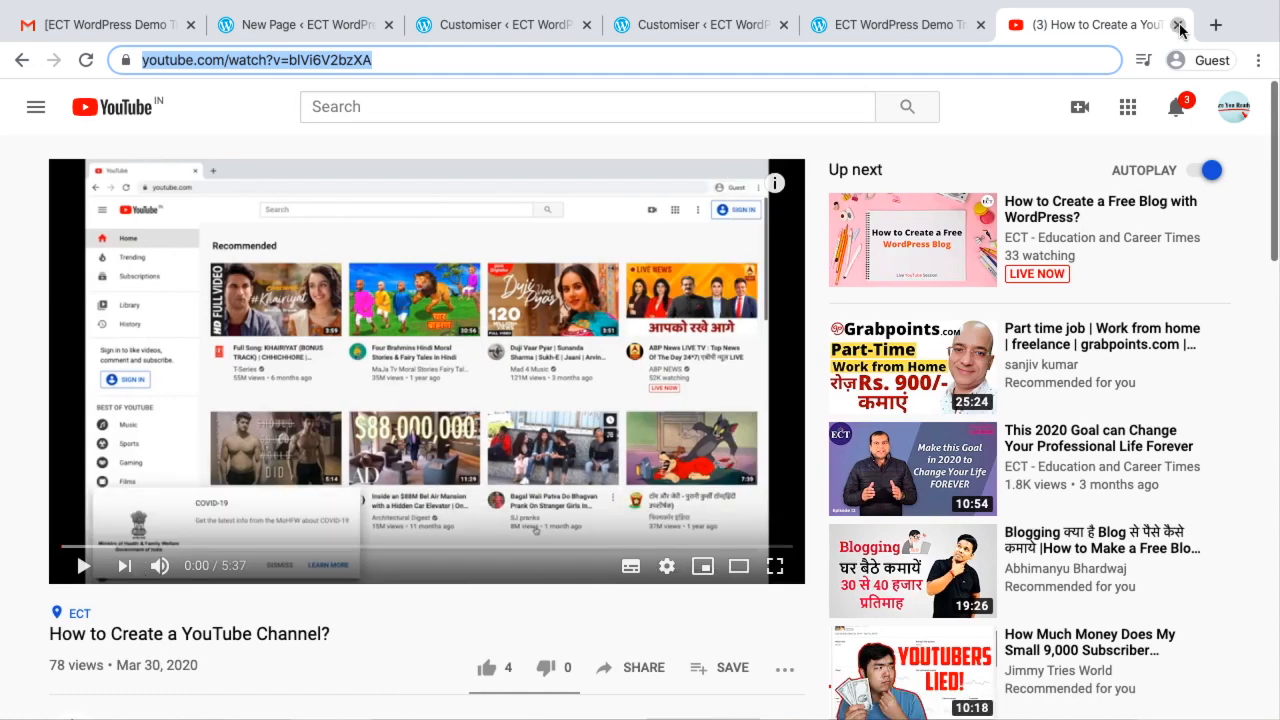
{"action": "left_click", "coordinate": [1178, 25]}
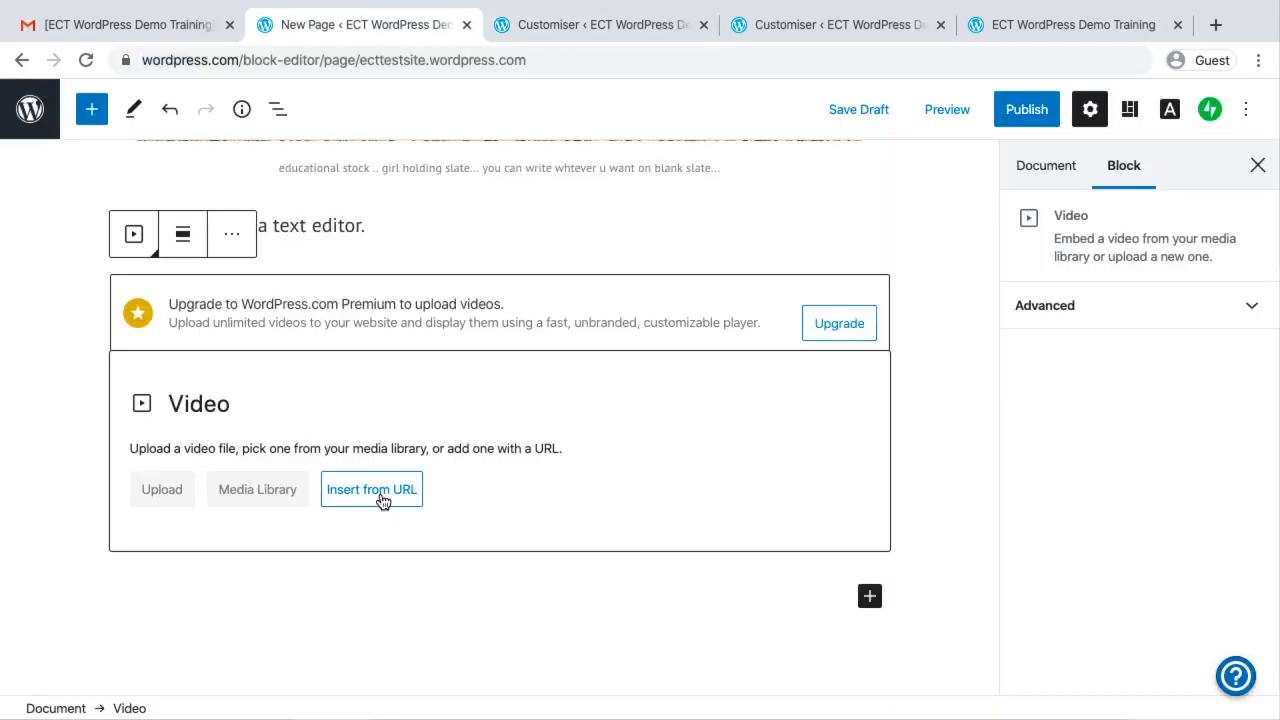
Insert the YouTube video into the Video block from the copied URL and check the embedded video on the page
{"action": "left_click", "coordinate": [381, 500]}
{"action": "type", "text": "https://www.youtube.com/watch?v=blVi6V2bzXA"}
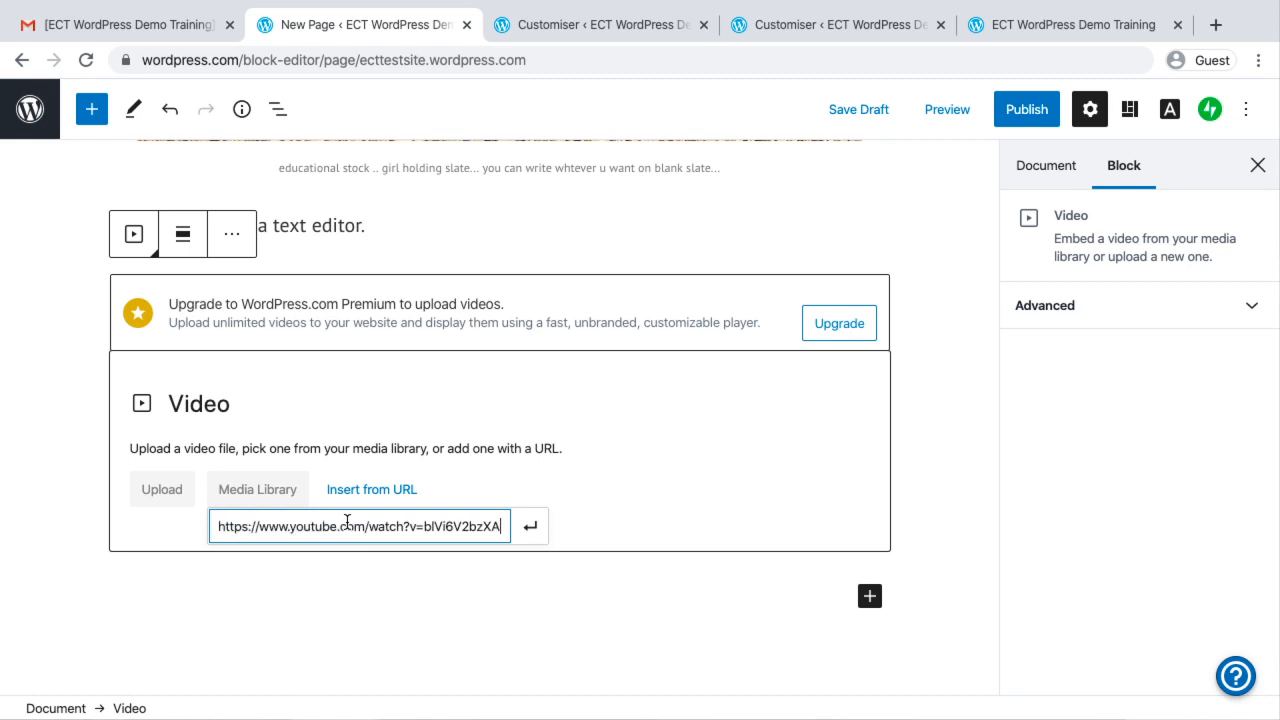
{"action": "left_click", "coordinate": [529, 526]}
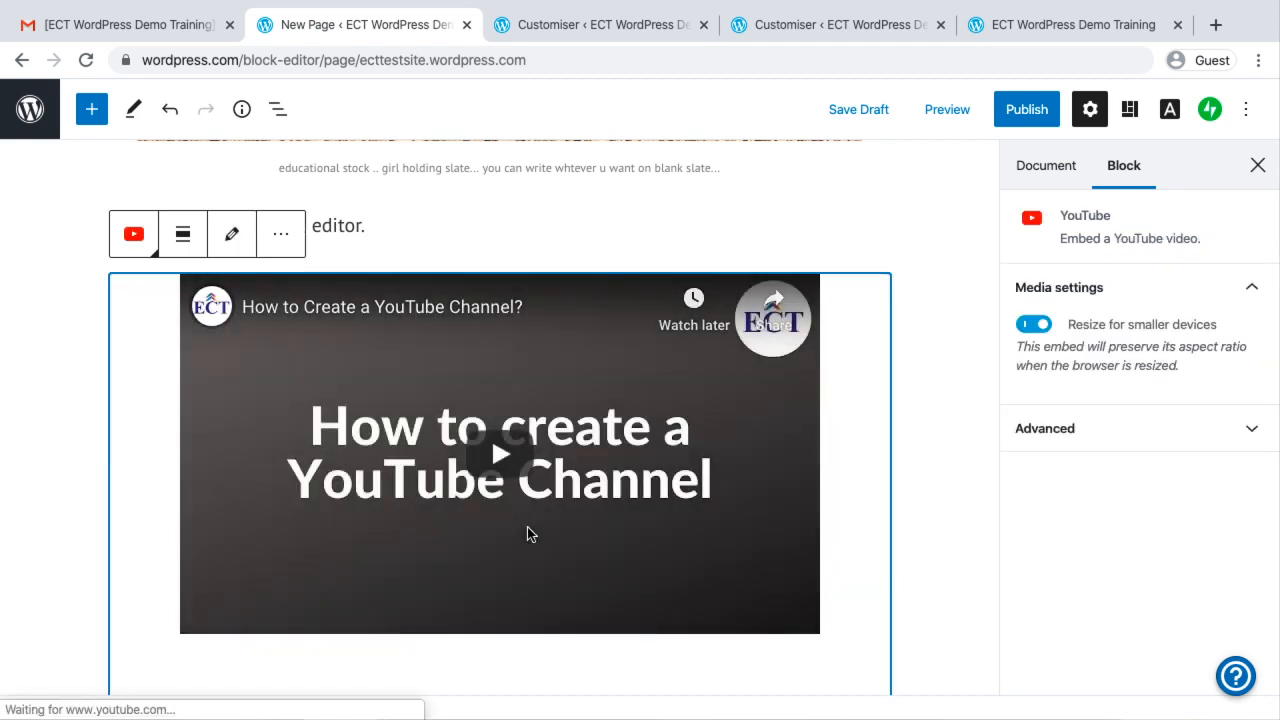
{"action": "scroll", "coordinate": [527, 526], "scroll_direction": "down", "scroll_amount": 3}
{"action": "scroll", "coordinate": [597, 479], "scroll_direction": "up", "scroll_amount": 2}
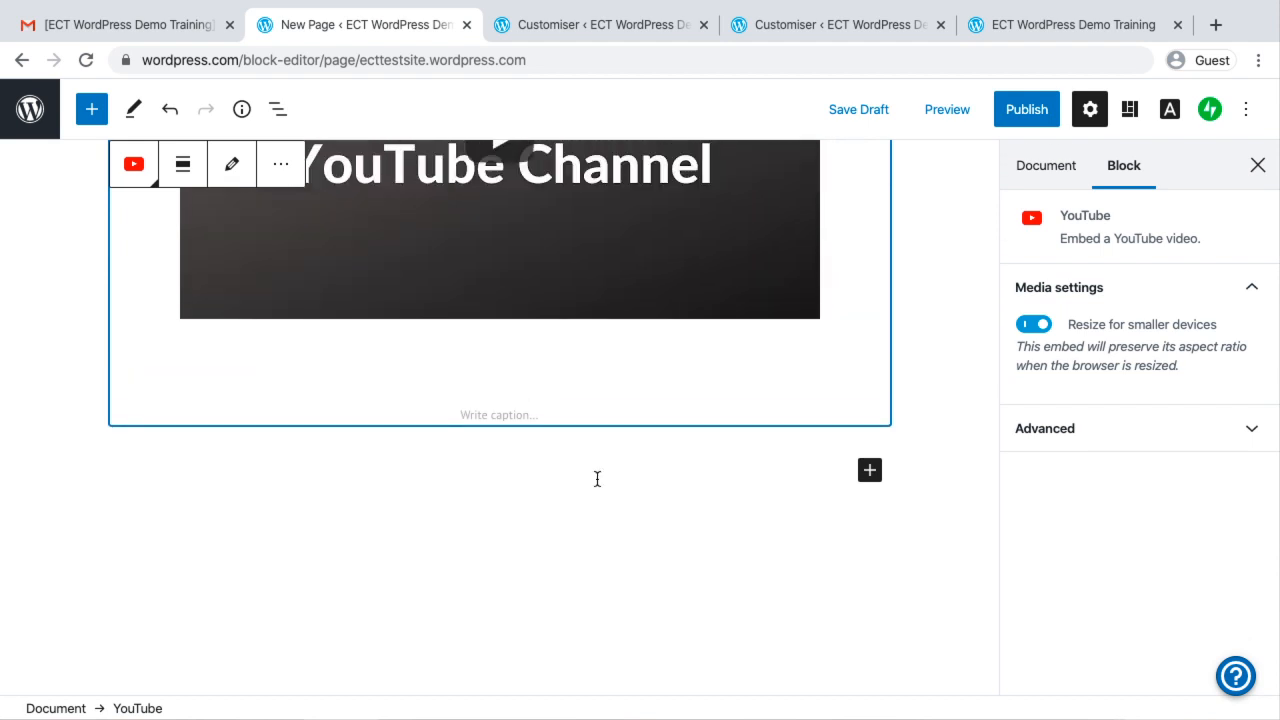
{"action": "scroll", "coordinate": [597, 479], "scroll_direction": "up", "scroll_amount": 1}
{"action": "scroll", "coordinate": [597, 485], "scroll_direction": "down", "scroll_amount": 1}
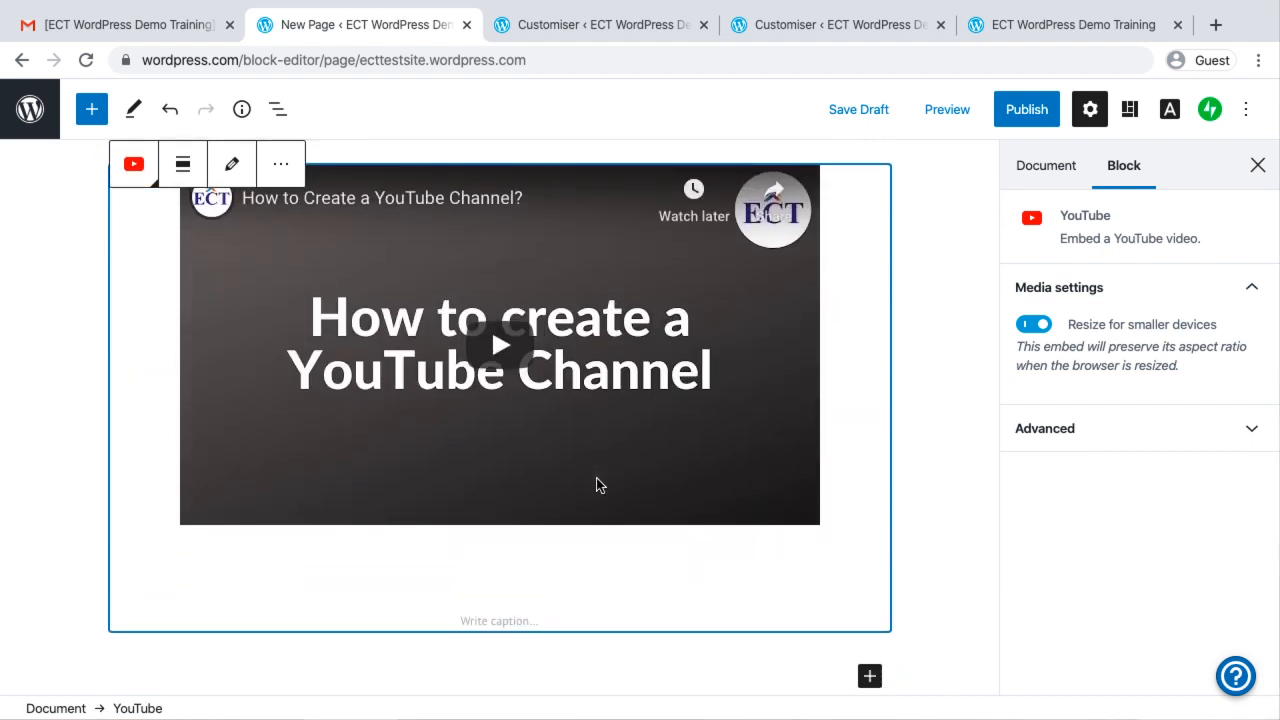
{"action": "scroll", "coordinate": [597, 485], "scroll_direction": "up", "scroll_amount": 3}
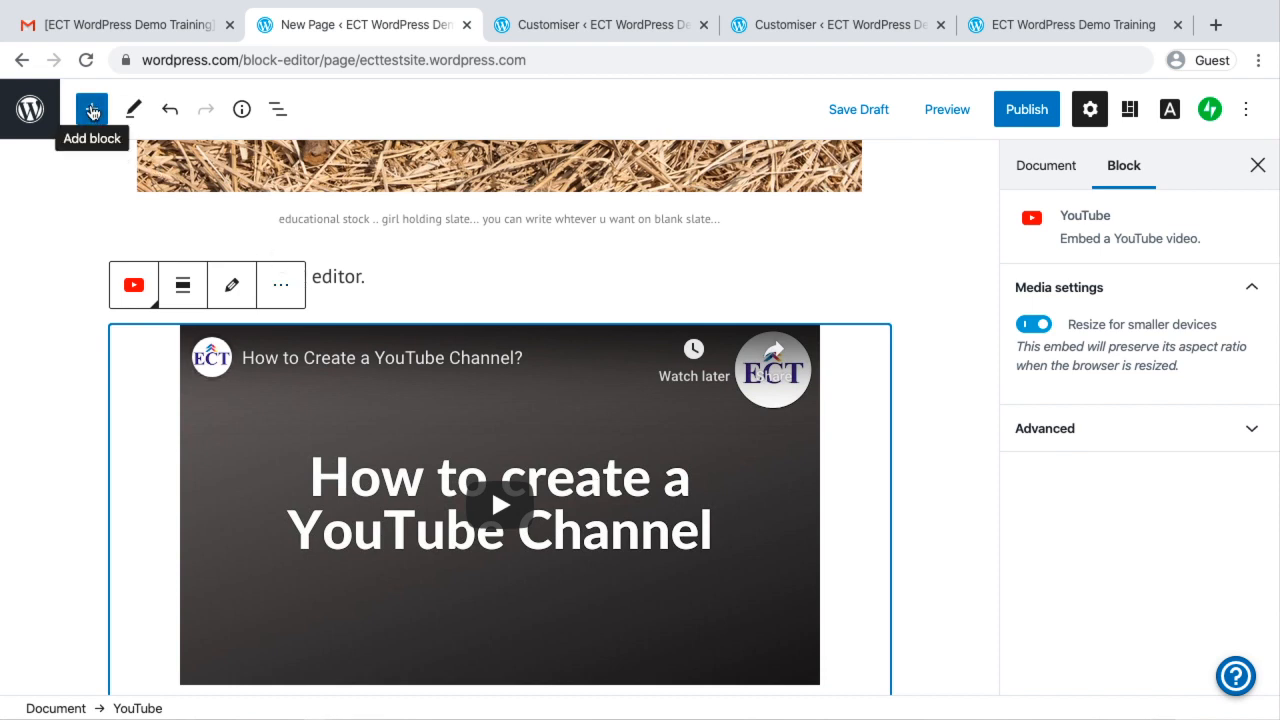
Examine the blocks available for the page in the Most used, Common Blocks and Formatting categories
{"action": "left_click", "coordinate": [92, 111]}
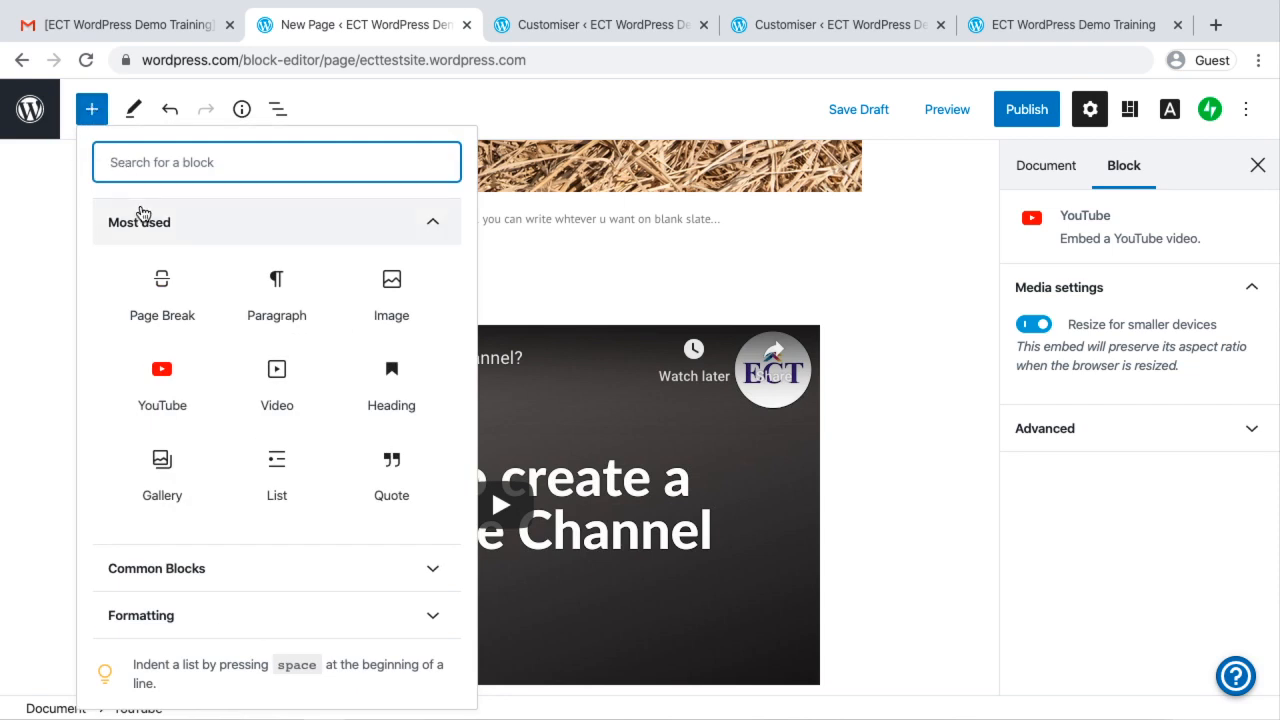
{"action": "mouse_move", "coordinate": [155, 288]}
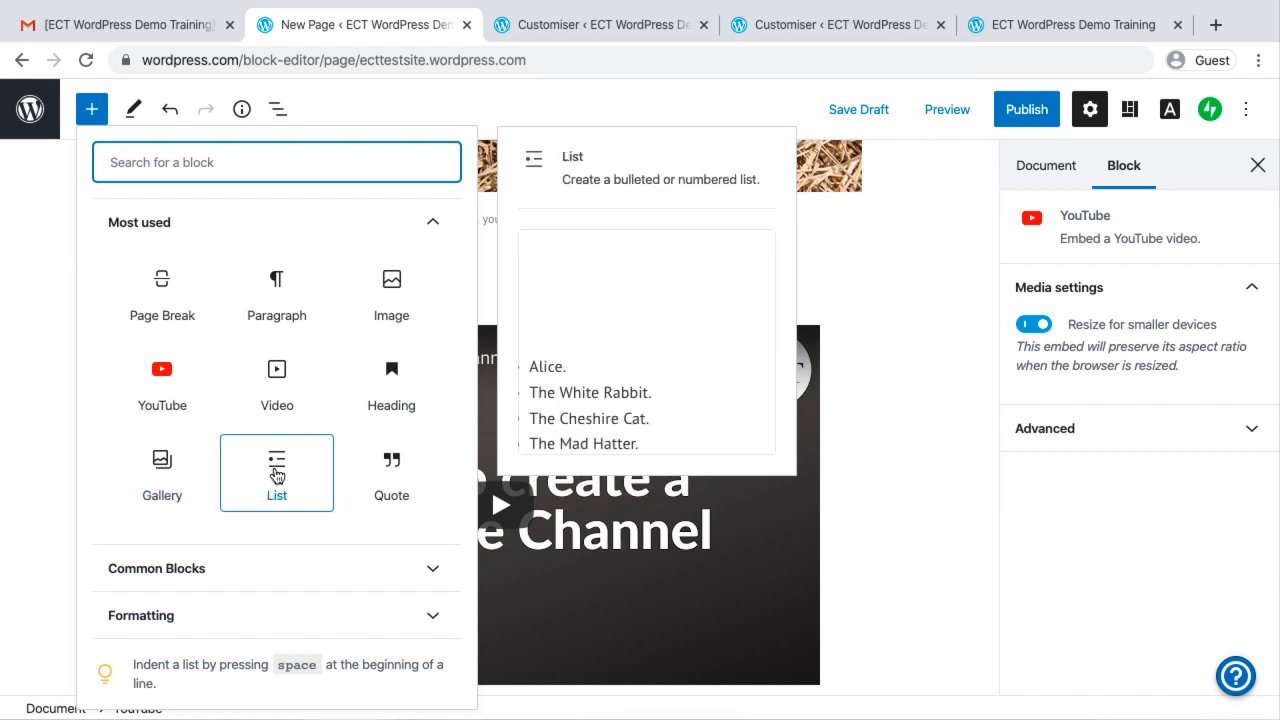
{"action": "scroll", "coordinate": [277, 476], "scroll_direction": "down", "scroll_amount": 3}
{"action": "left_click", "coordinate": [182, 360]}
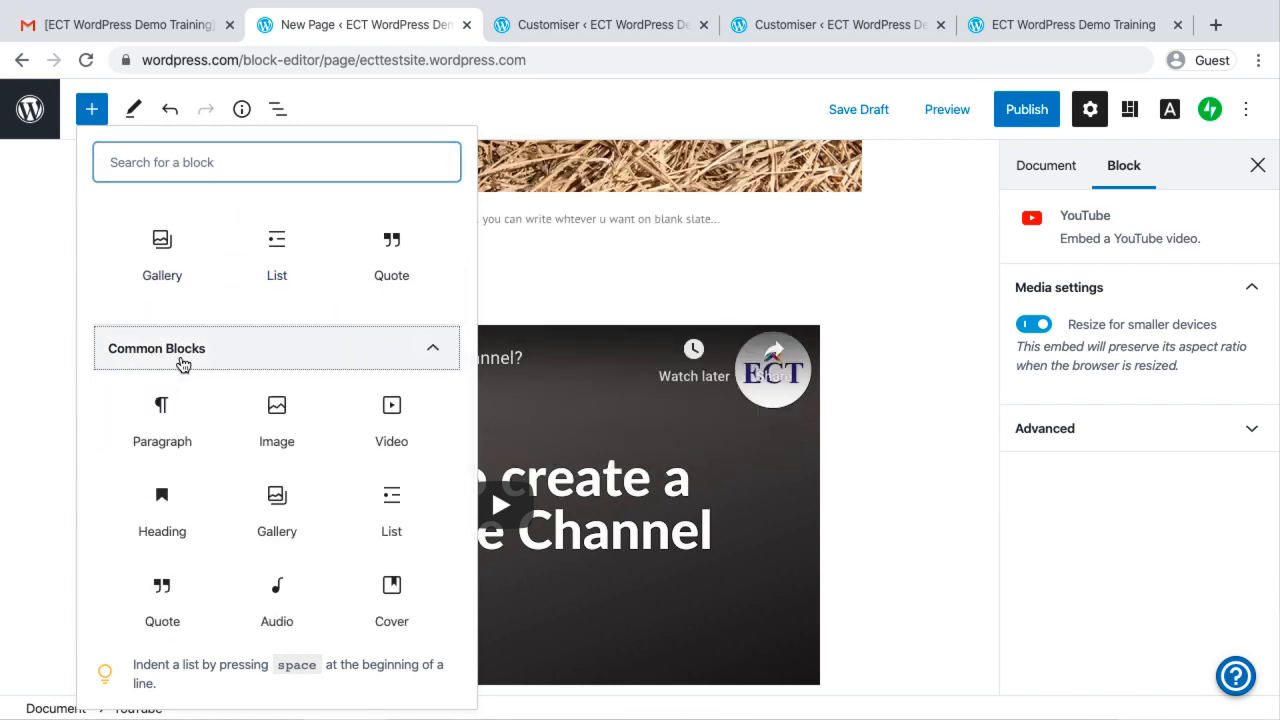
{"action": "scroll", "coordinate": [197, 433], "scroll_direction": "down", "scroll_amount": 5}
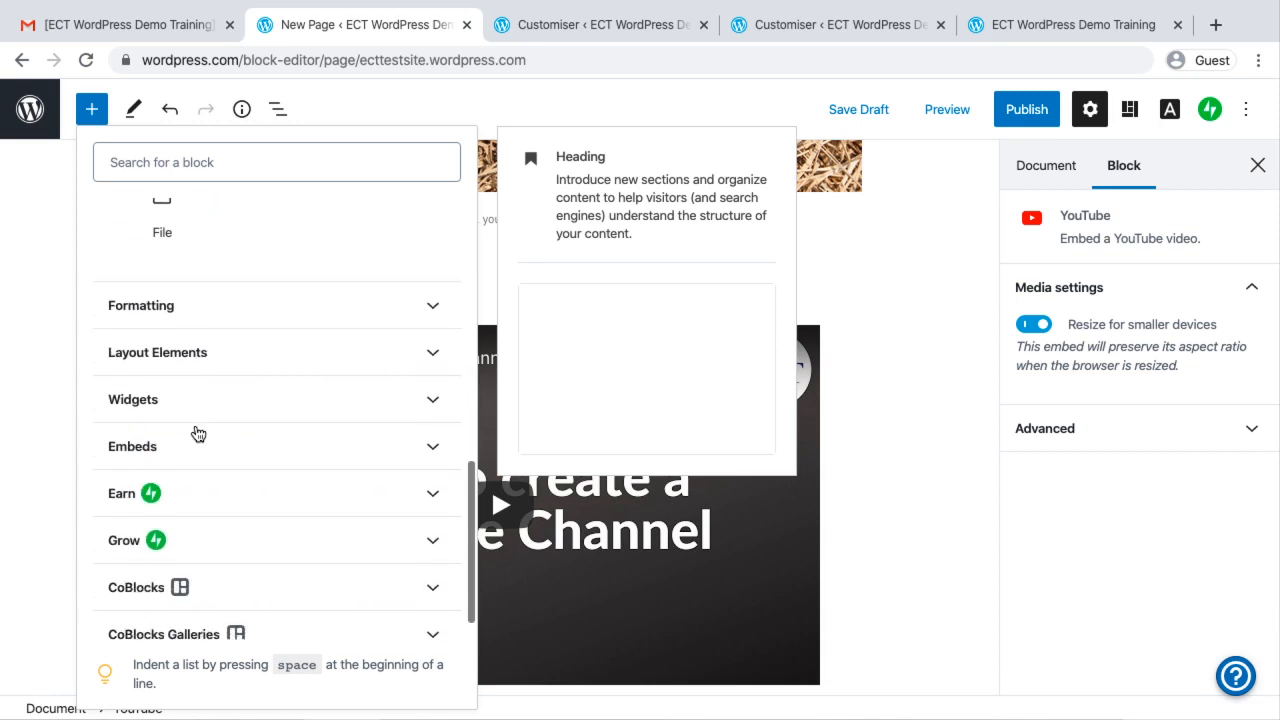
{"action": "left_click", "coordinate": [149, 303]}
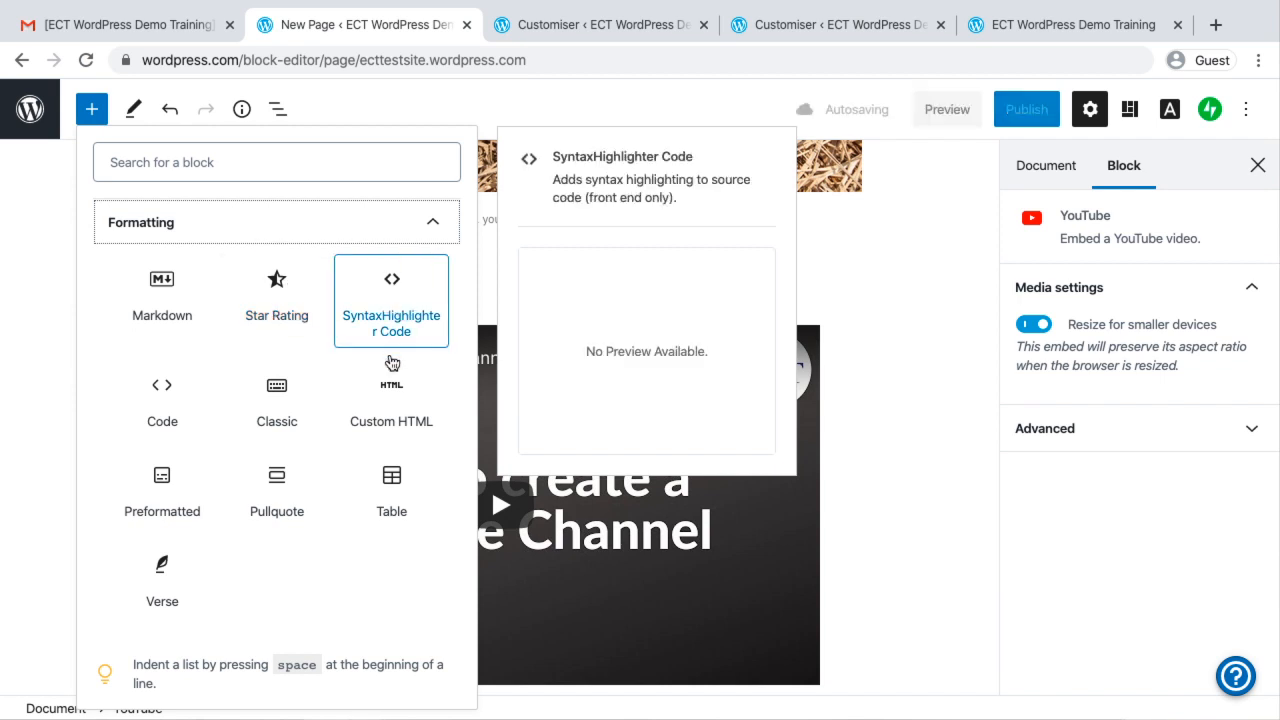
{"action": "scroll", "coordinate": [252, 418], "scroll_direction": "down", "scroll_amount": 3}
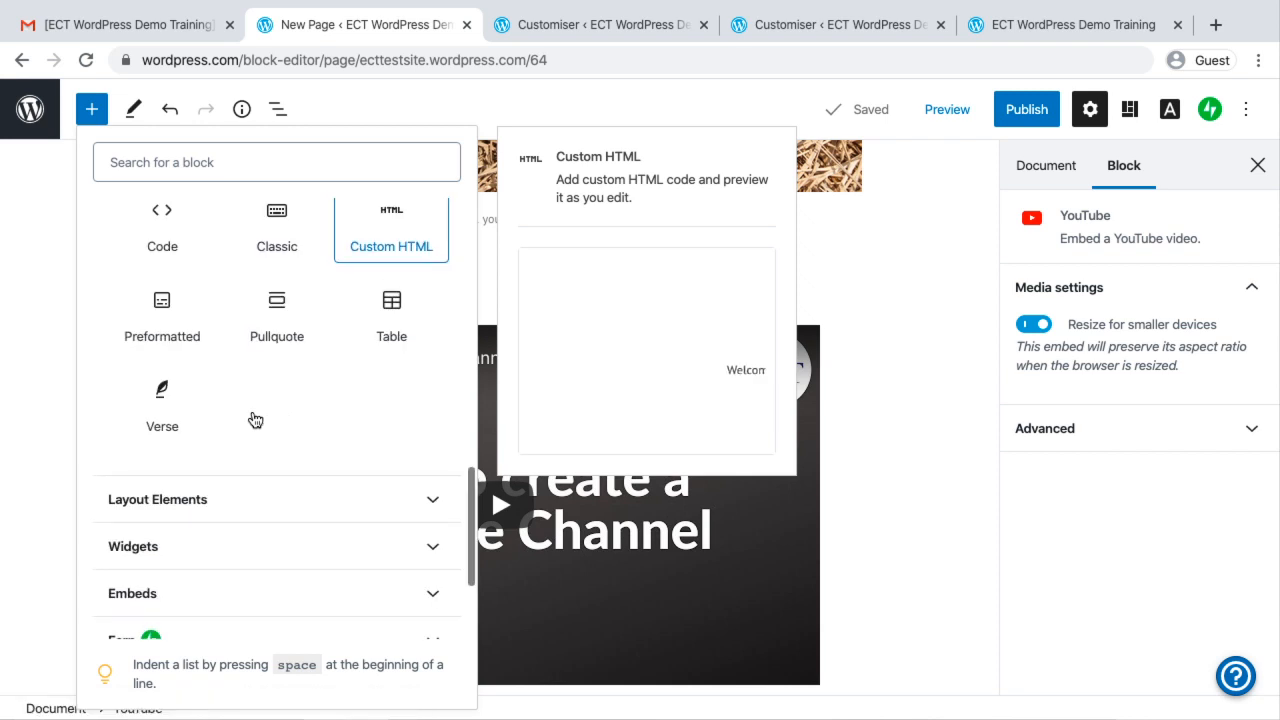
Examine the blocks offered in the Layout Elements, Widgets and Embeds categories
{"action": "left_click", "coordinate": [194, 408]}
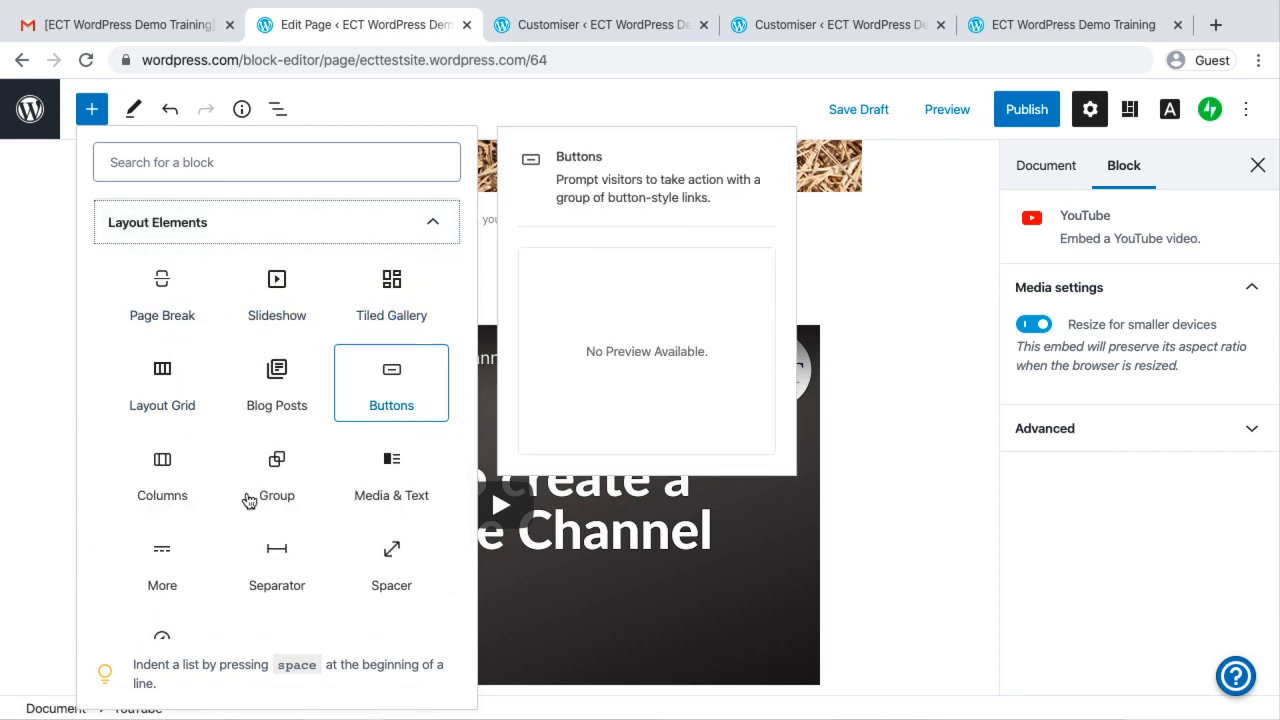
{"action": "scroll", "coordinate": [248, 500], "scroll_direction": "down", "scroll_amount": 2}
{"action": "scroll", "coordinate": [246, 500], "scroll_direction": "down", "scroll_amount": 2}
{"action": "left_click", "coordinate": [151, 380]}
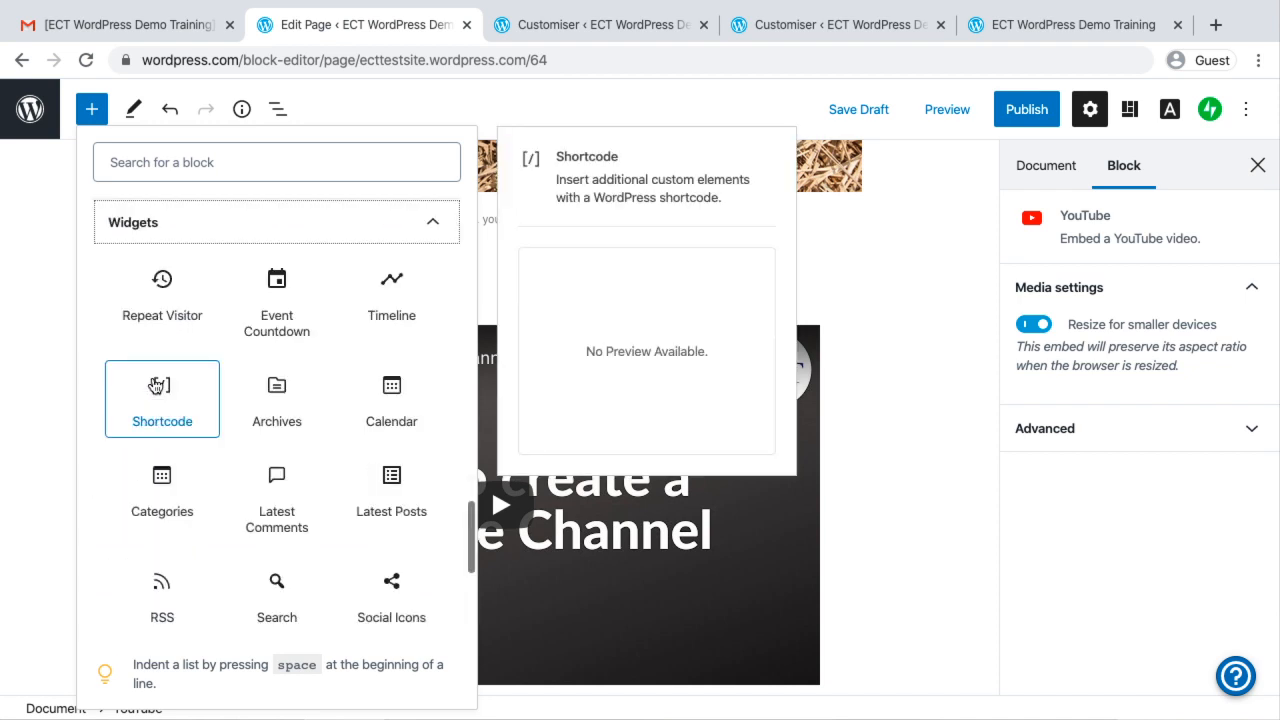
{"action": "scroll", "coordinate": [198, 520], "scroll_direction": "down", "scroll_amount": 4}
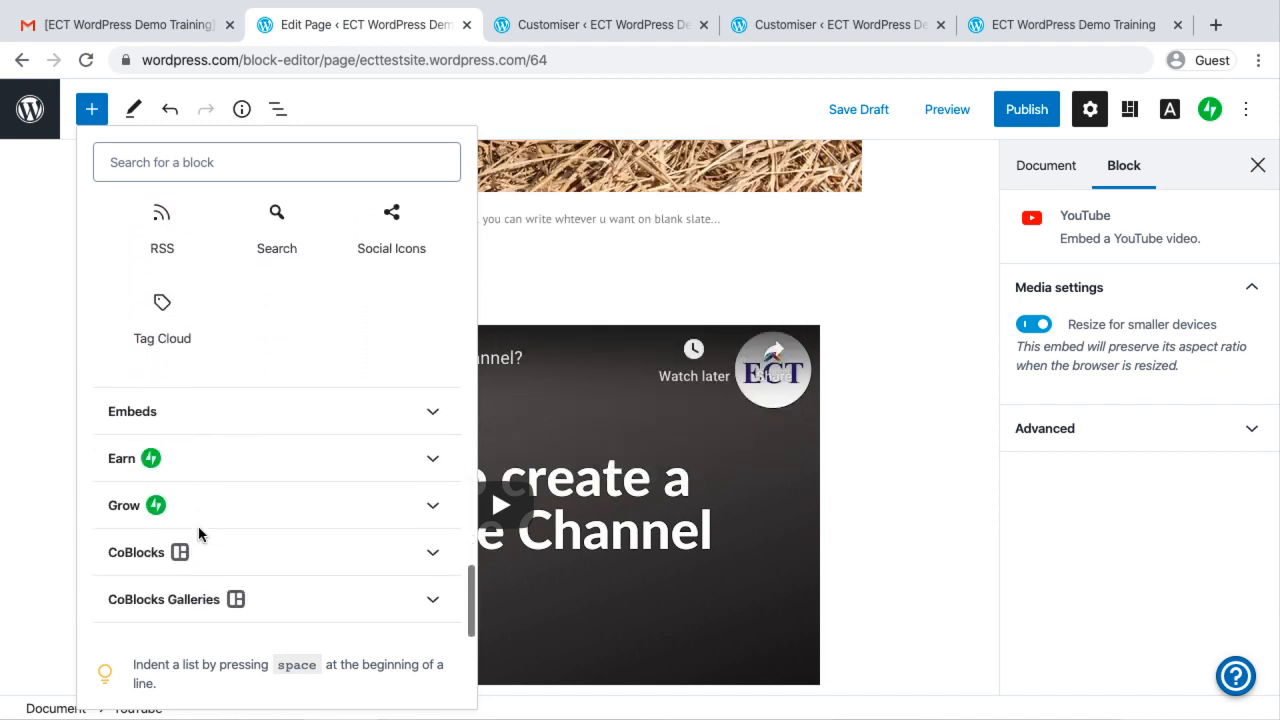
{"action": "left_click", "coordinate": [160, 413]}
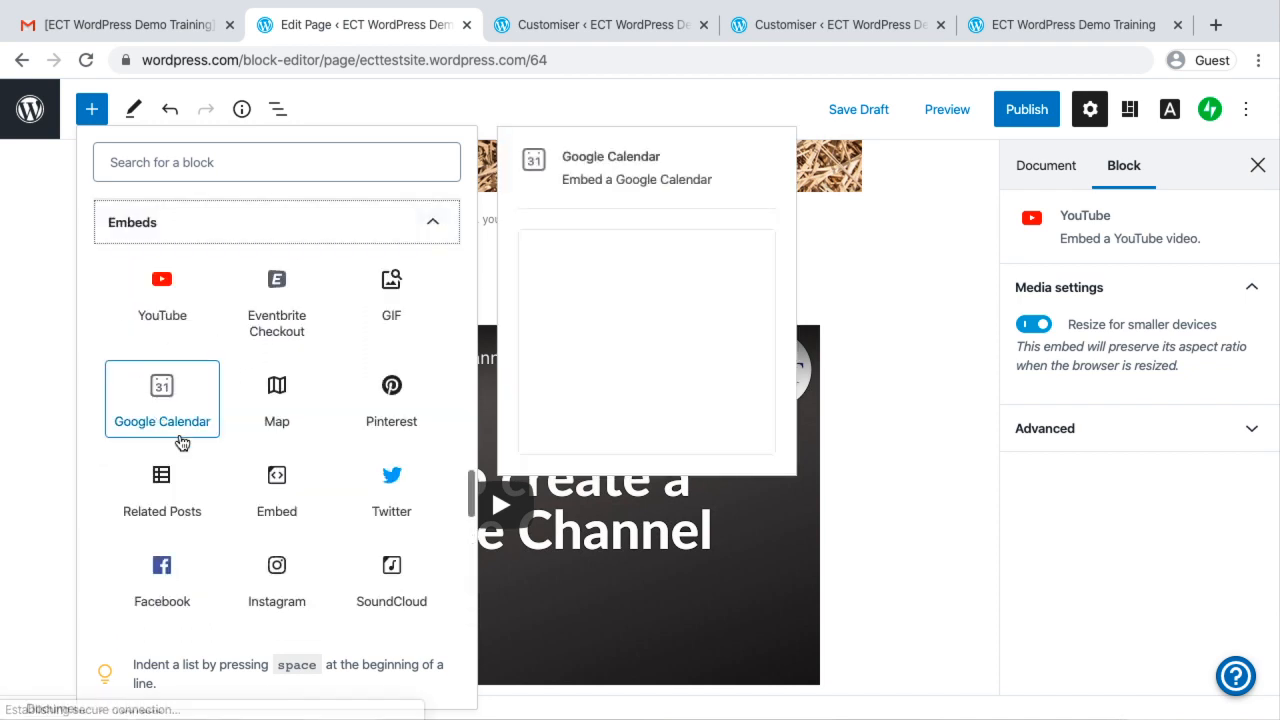
{"action": "scroll", "coordinate": [195, 465], "scroll_direction": "down", "scroll_amount": 1}
{"action": "scroll", "coordinate": [163, 331], "scroll_direction": "up", "scroll_amount": 2}
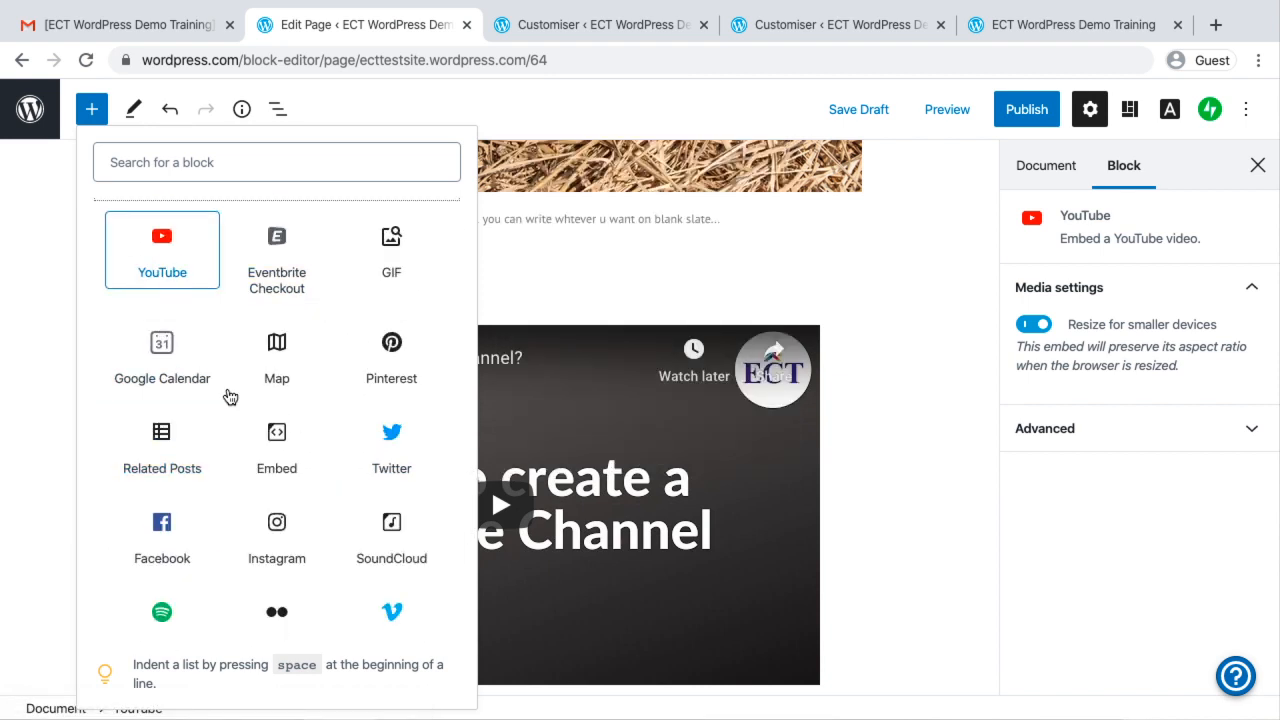
{"action": "scroll", "coordinate": [229, 396], "scroll_direction": "down", "scroll_amount": 1}
{"action": "scroll", "coordinate": [229, 396], "scroll_direction": "down", "scroll_amount": 3}
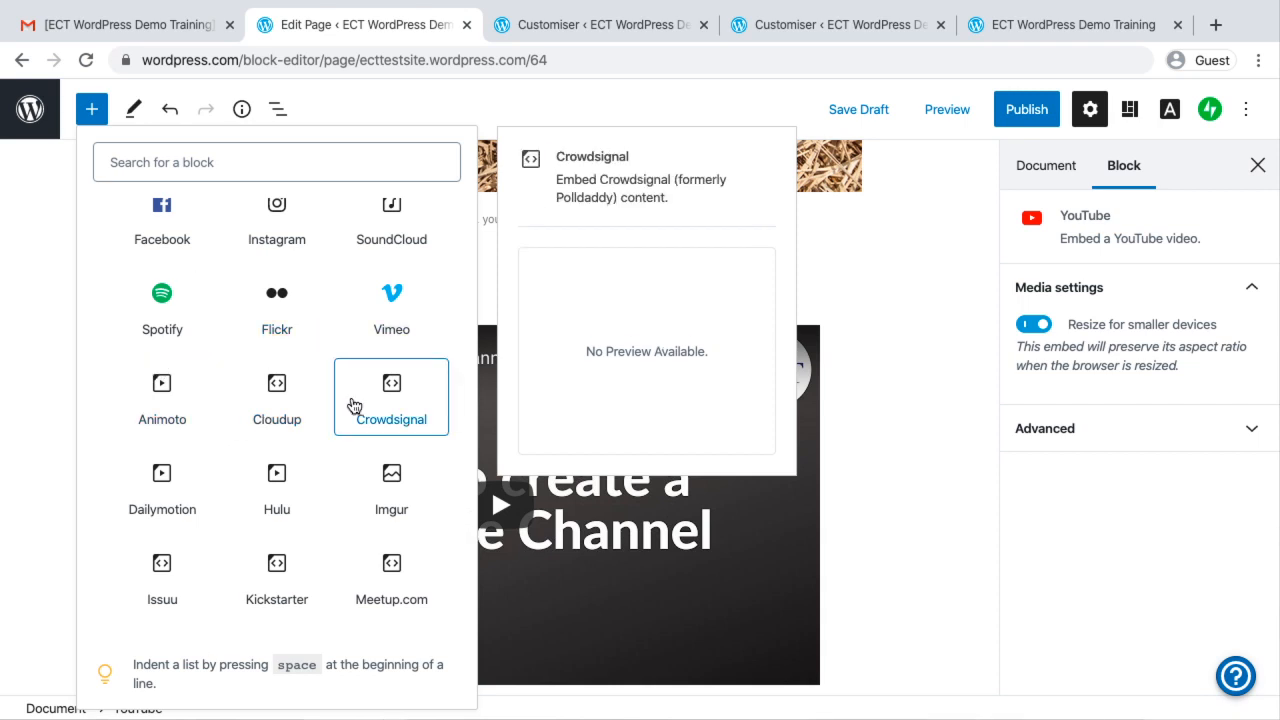
Close the open block list and insert an Event Countdown widget block below the embedded YouTube video
{"action": "left_click", "coordinate": [929, 466]}
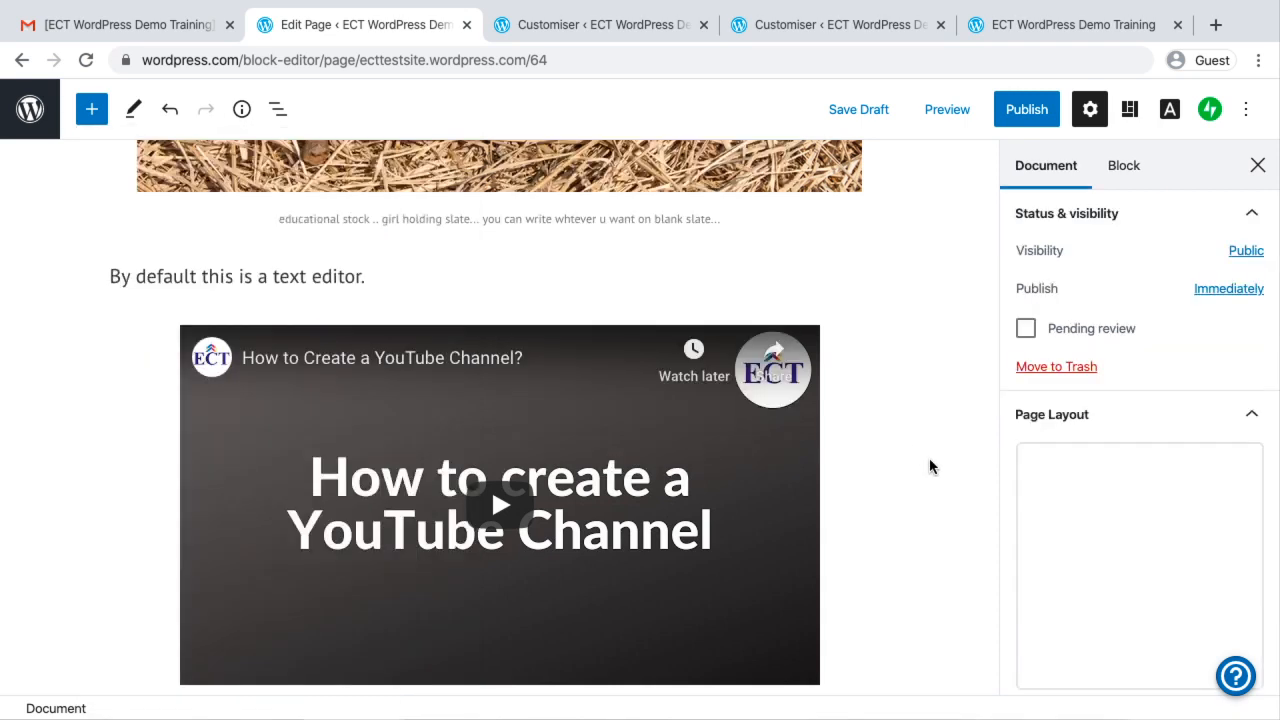
{"action": "scroll", "coordinate": [929, 466], "scroll_direction": "down", "scroll_amount": 5}
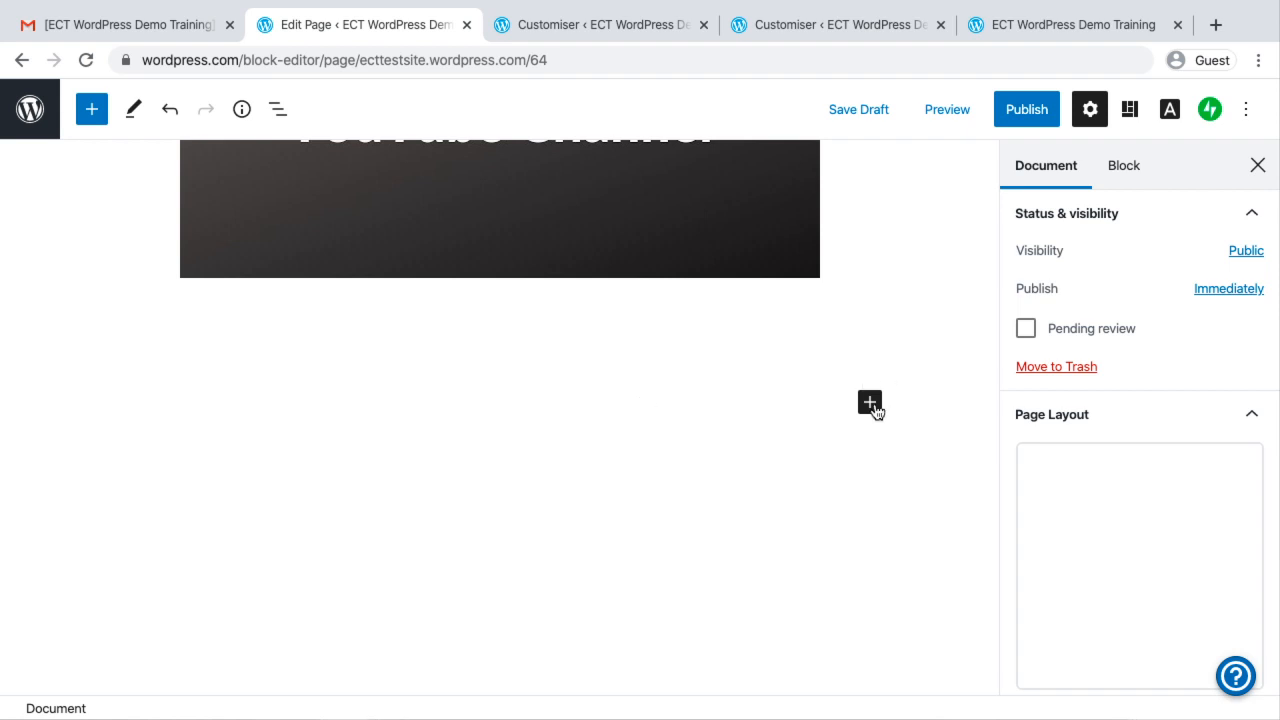
{"action": "left_click", "coordinate": [871, 404]}
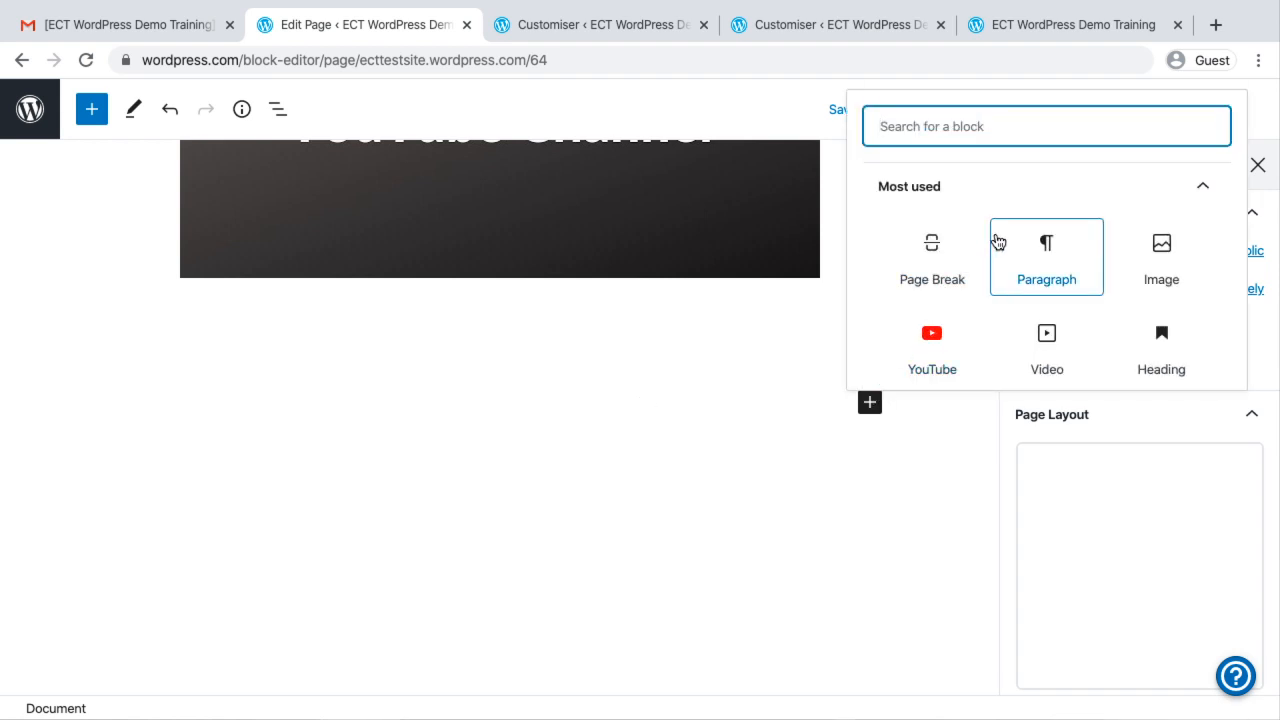
{"action": "scroll", "coordinate": [997, 241], "scroll_direction": "down", "scroll_amount": 5}
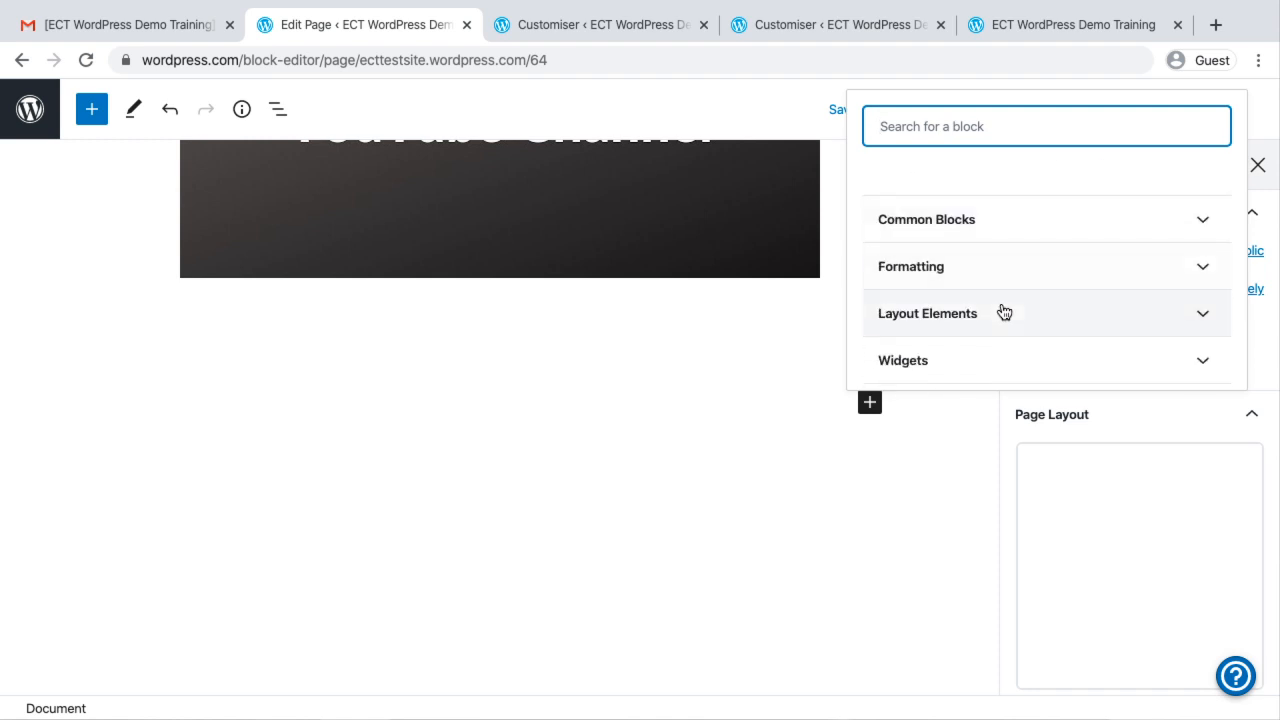
{"action": "scroll", "coordinate": [1004, 313], "scroll_direction": "down", "scroll_amount": 2}
{"action": "left_click", "coordinate": [1183, 265]}
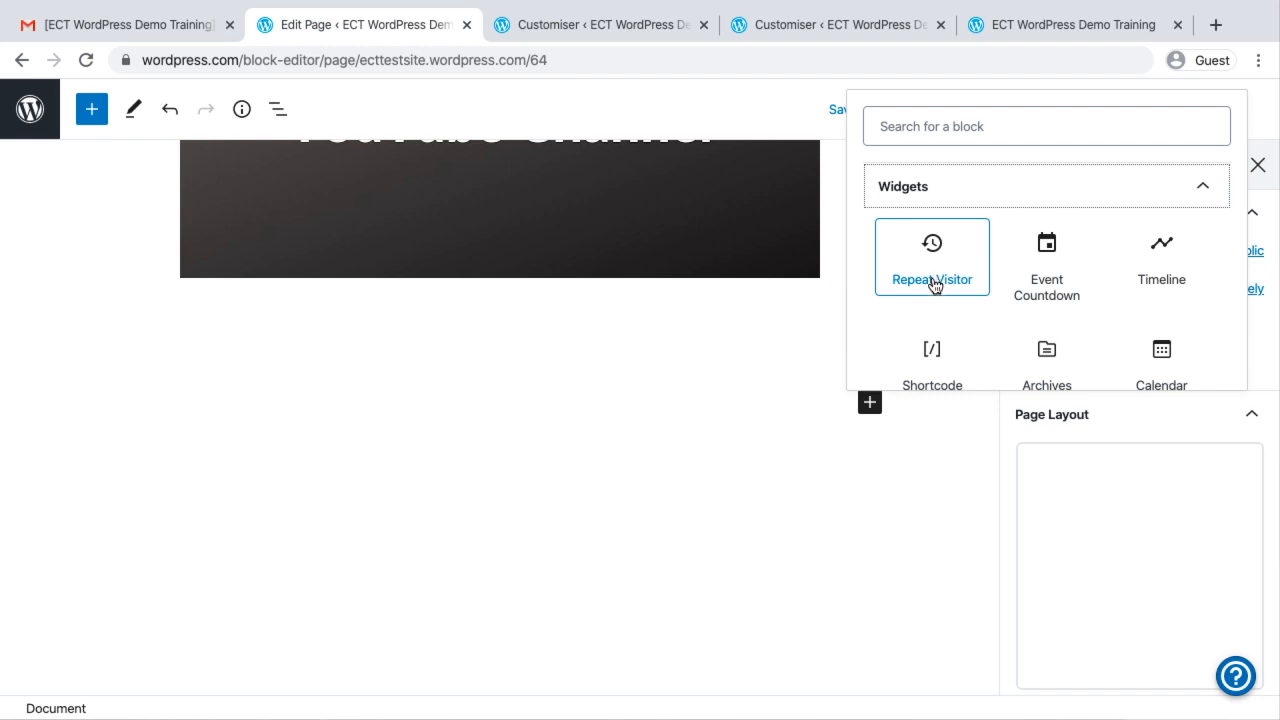
{"action": "left_click", "coordinate": [1045, 265]}
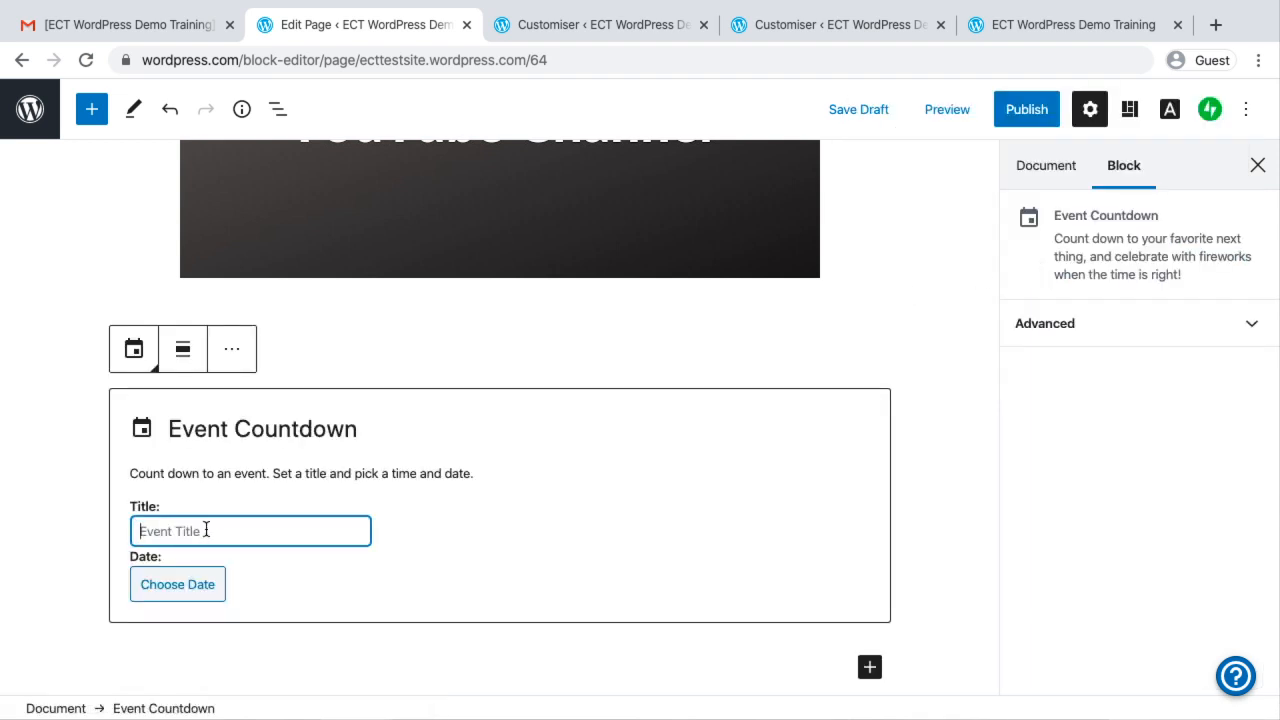
Title the countdown event "Demo Session", set its date to April 16, 2020, and deselect the block to show the countdown
{"action": "type", "text": "Demo Se"}
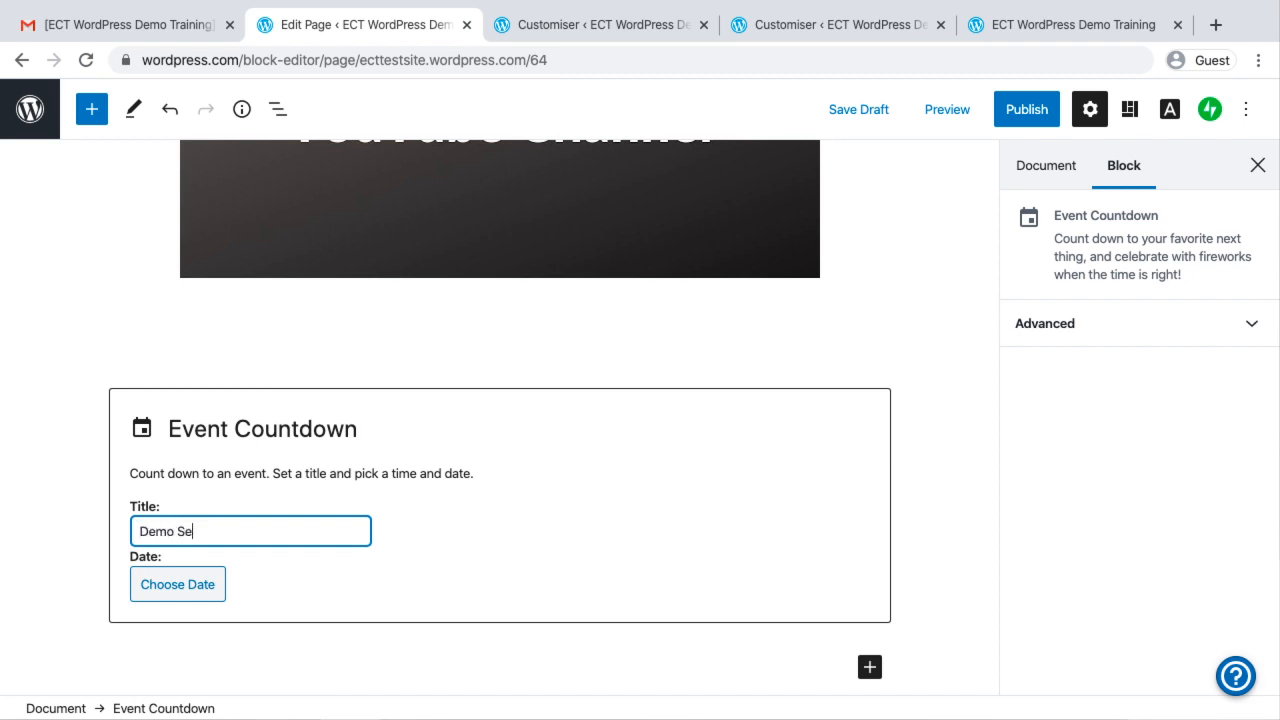
{"action": "type", "text": "ssion"}
{"action": "left_click", "coordinate": [170, 586]}
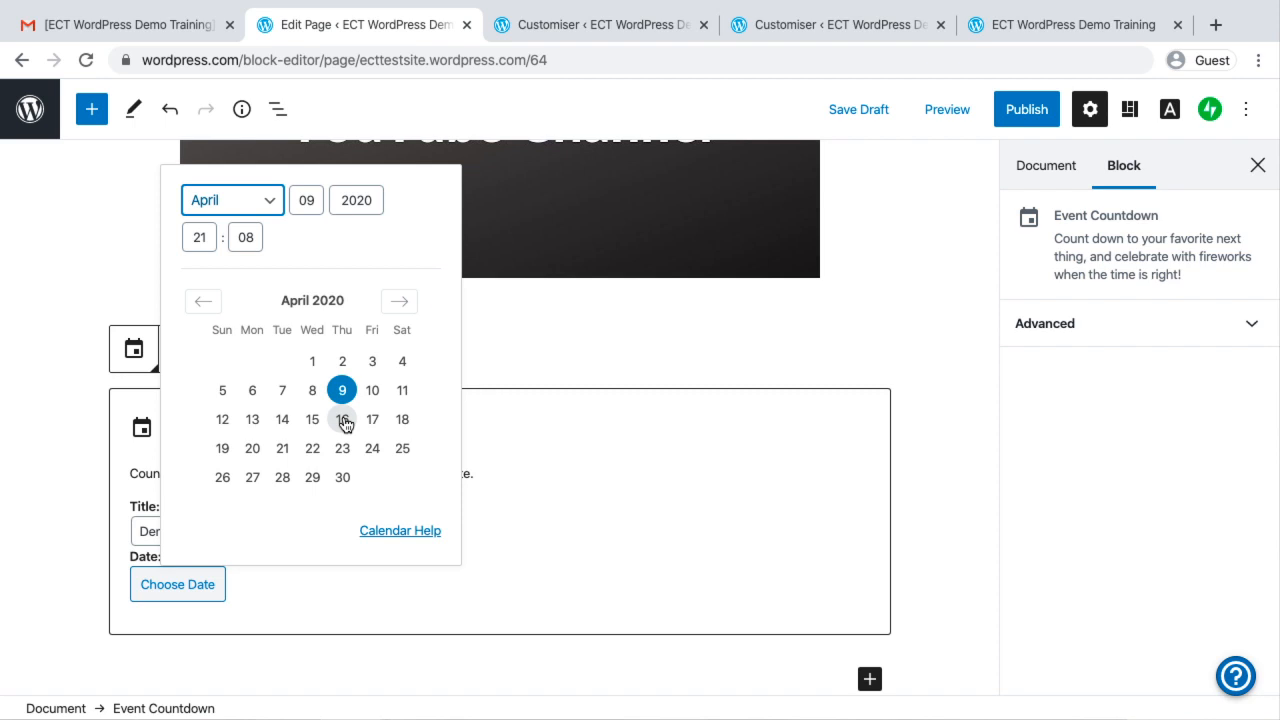
{"action": "left_click", "coordinate": [342, 420]}
{"action": "scroll", "coordinate": [449, 526], "scroll_direction": "down", "scroll_amount": 1}
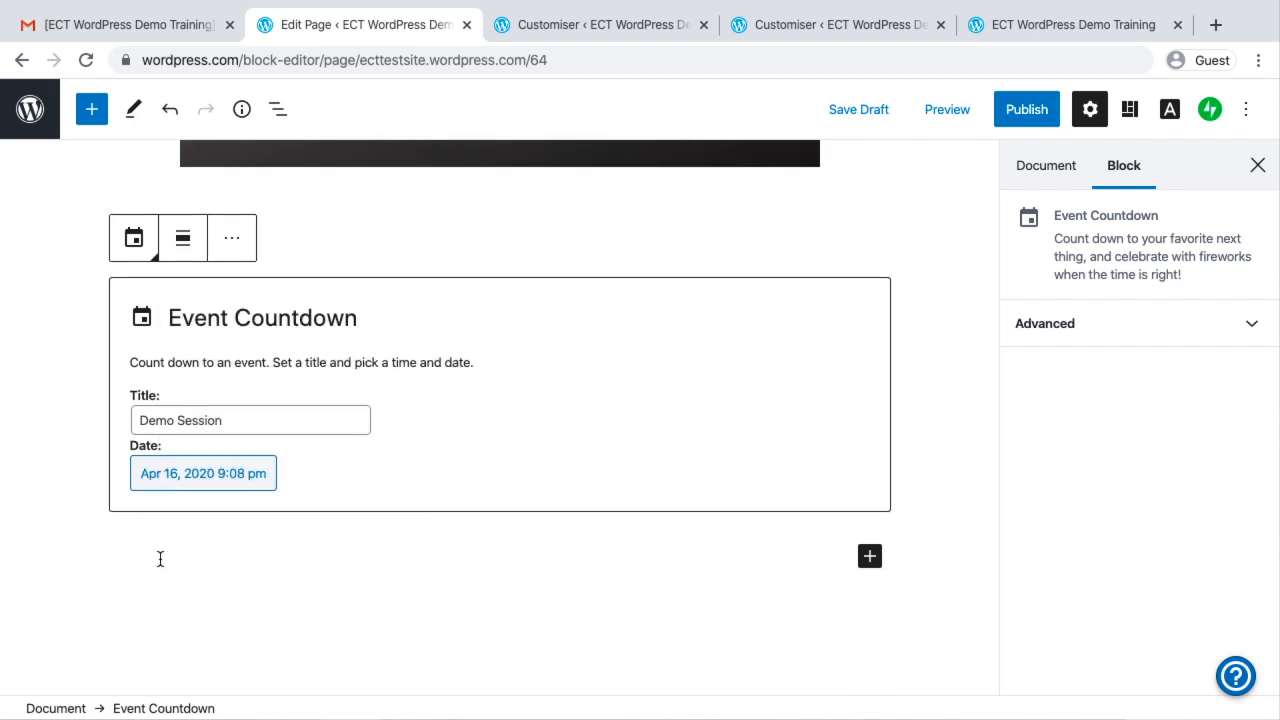
{"action": "left_click", "coordinate": [160, 558]}
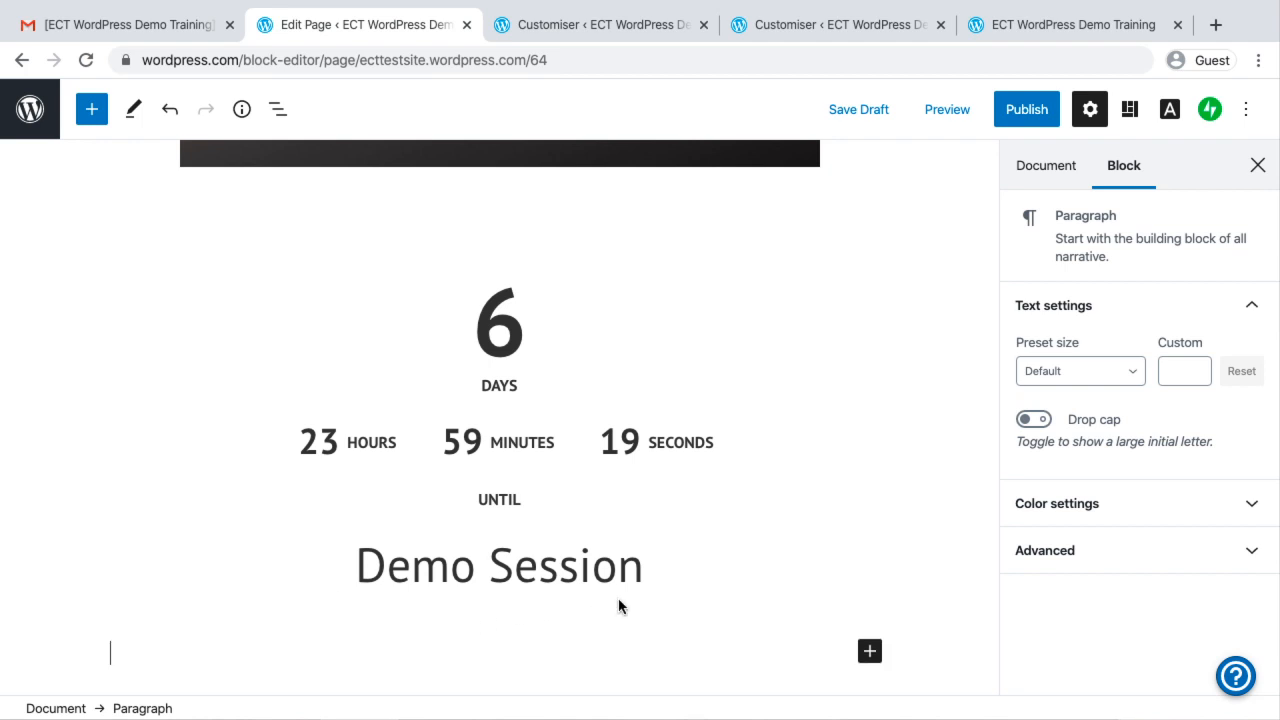
Insert a Timeline widget block below the Demo Session countdown and give its first entry the heading "Milestone"
{"action": "scroll", "coordinate": [625, 598], "scroll_direction": "down", "scroll_amount": 1}
{"action": "scroll", "coordinate": [625, 599], "scroll_direction": "down", "scroll_amount": 1}
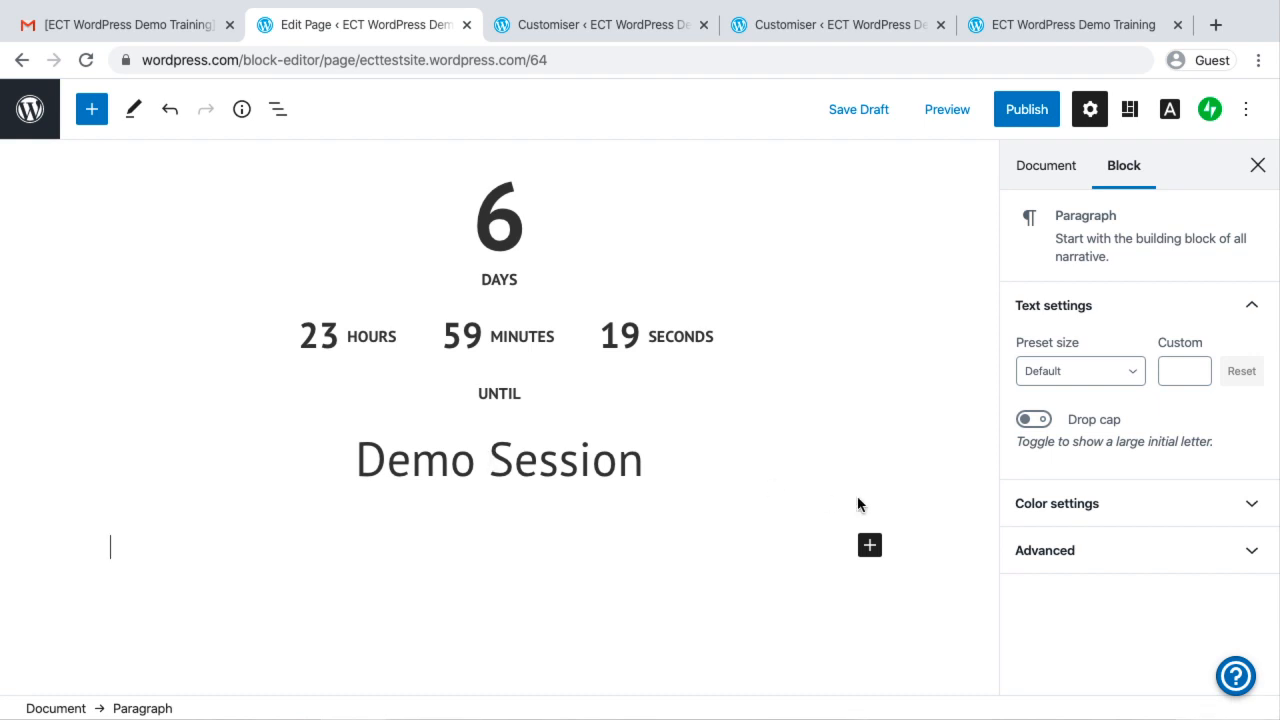
{"action": "left_click", "coordinate": [869, 546]}
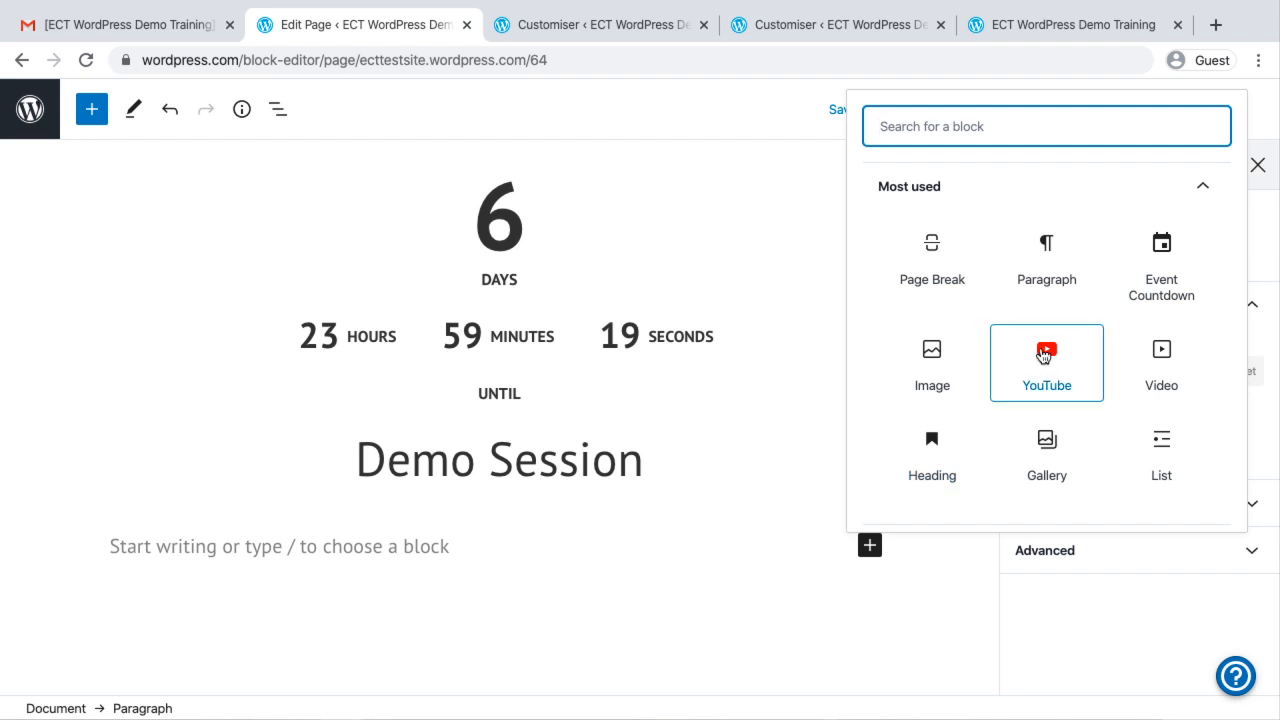
{"action": "scroll", "coordinate": [1040, 358], "scroll_direction": "down", "scroll_amount": 3}
{"action": "scroll", "coordinate": [1043, 356], "scroll_direction": "down", "scroll_amount": 3}
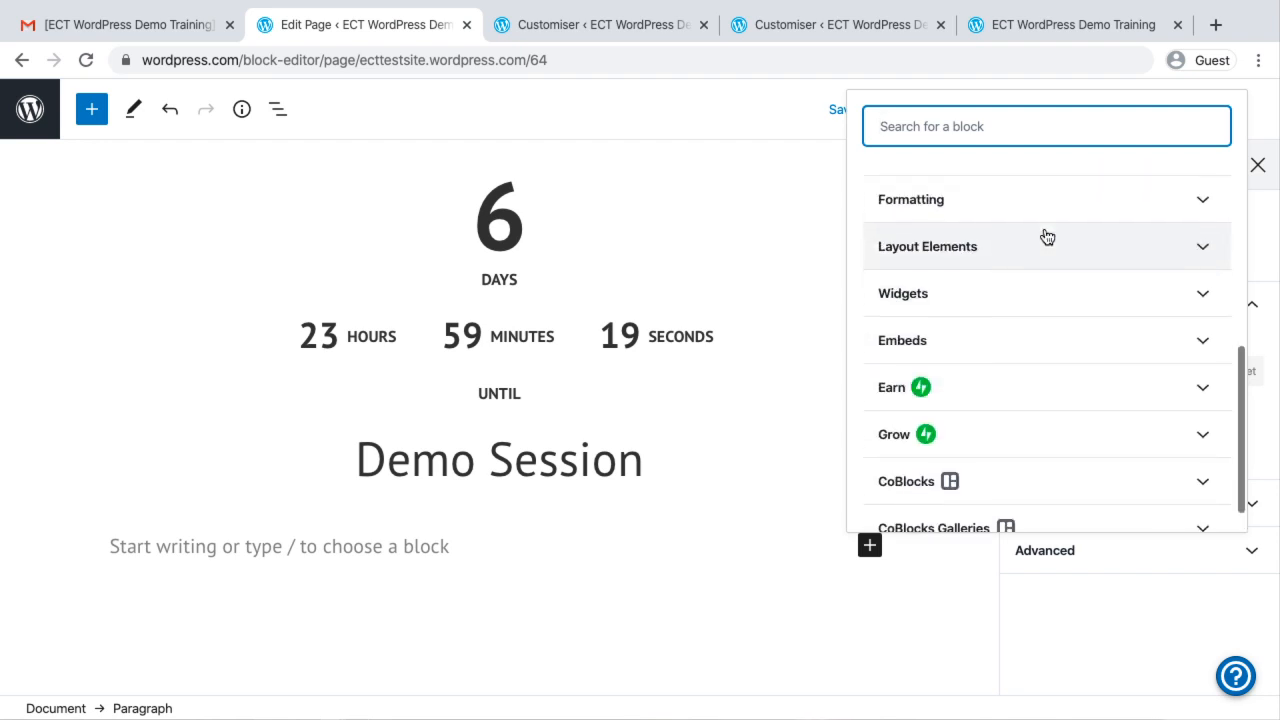
{"action": "left_click", "coordinate": [1061, 300]}
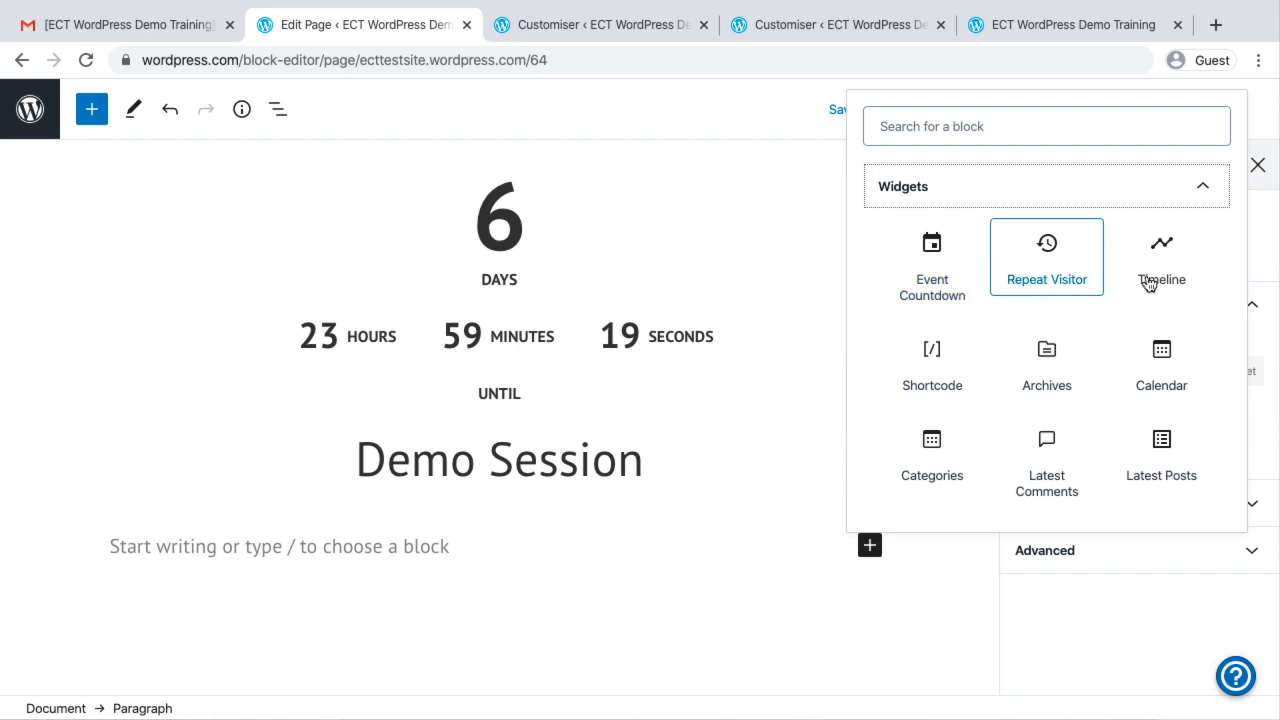
{"action": "left_click", "coordinate": [1178, 284]}
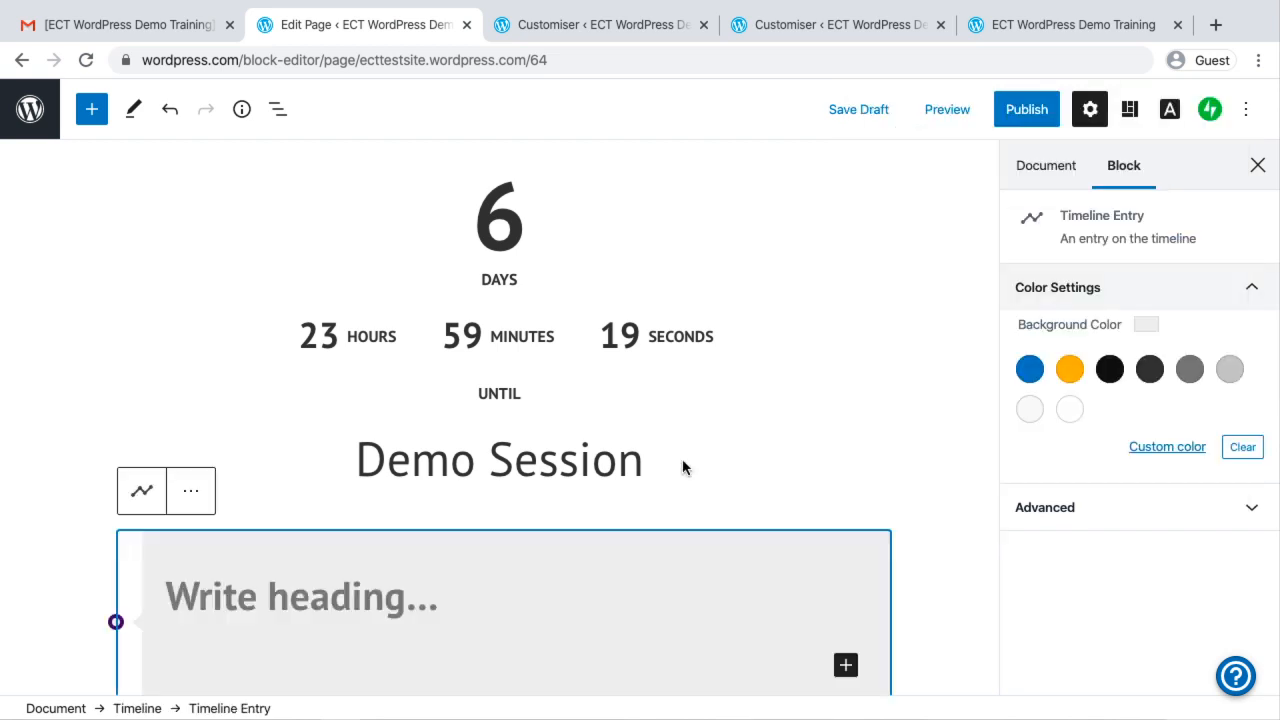
{"action": "scroll", "coordinate": [469, 586], "scroll_direction": "down", "scroll_amount": 3}
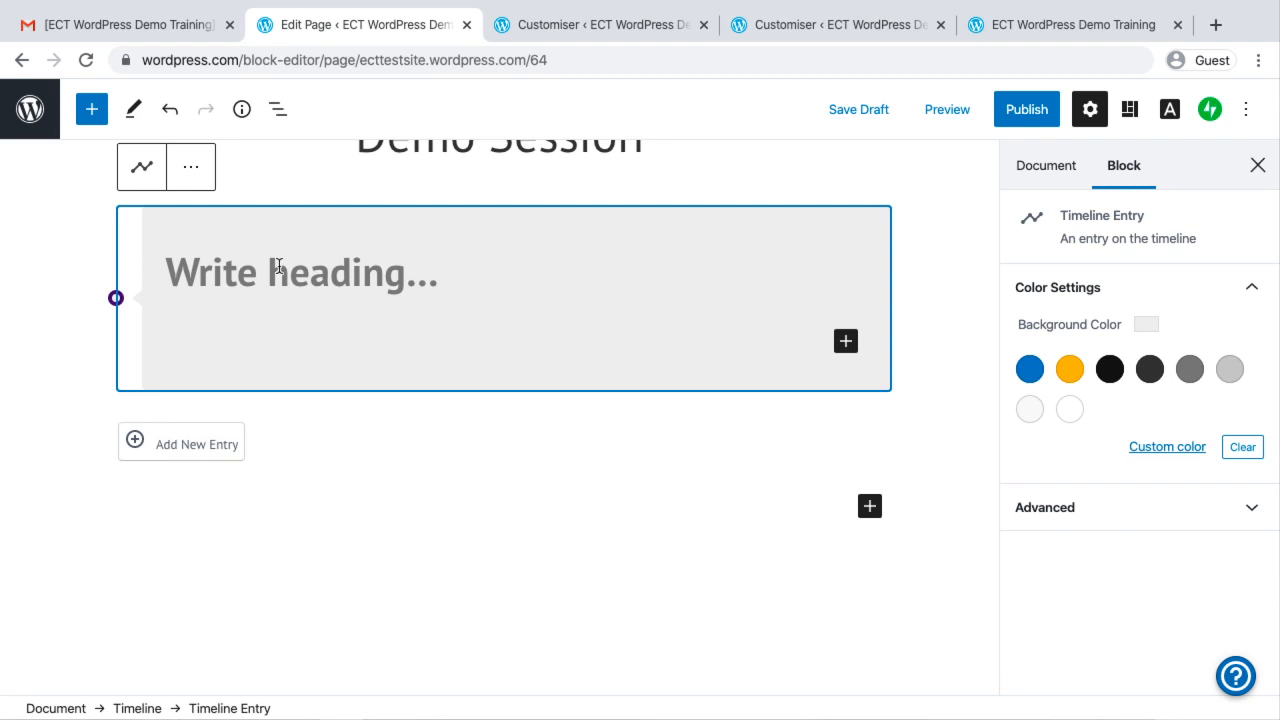
{"action": "left_click", "coordinate": [277, 265]}
{"action": "type", "text": "Milestone"}
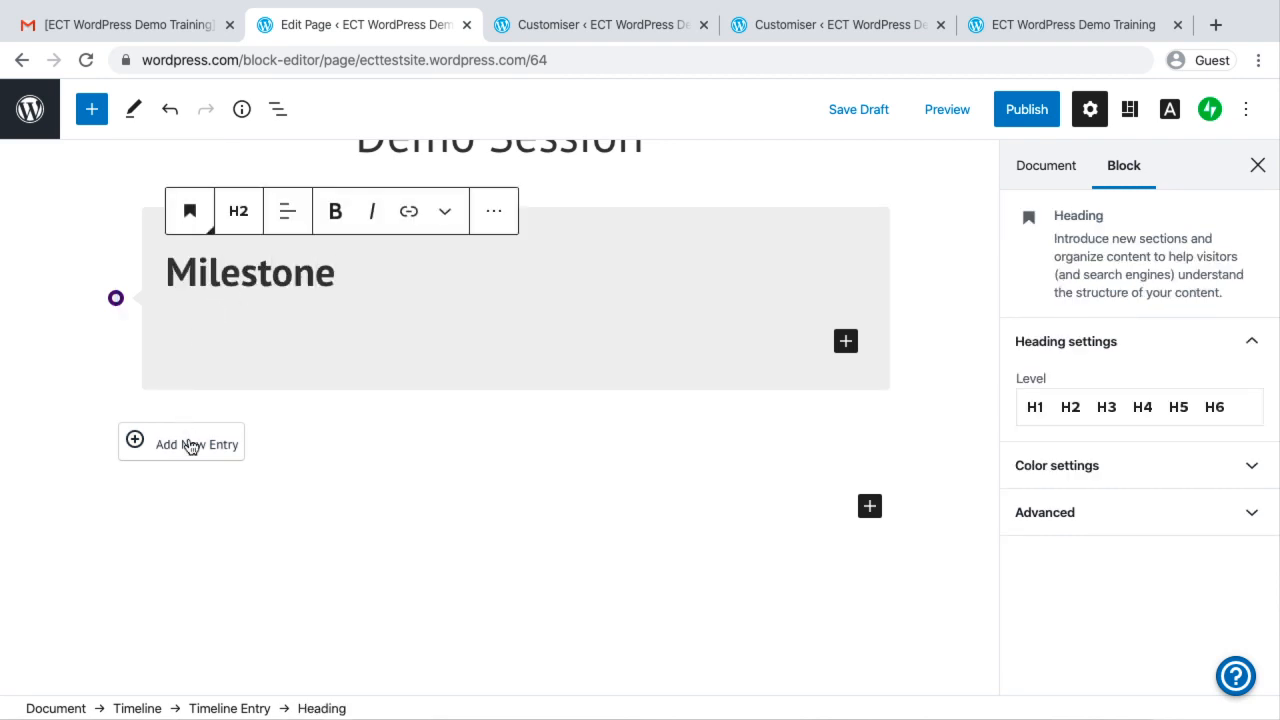
Add a second timeline entry with the heading "2010 - Domain Registration"
{"action": "left_click", "coordinate": [191, 448]}
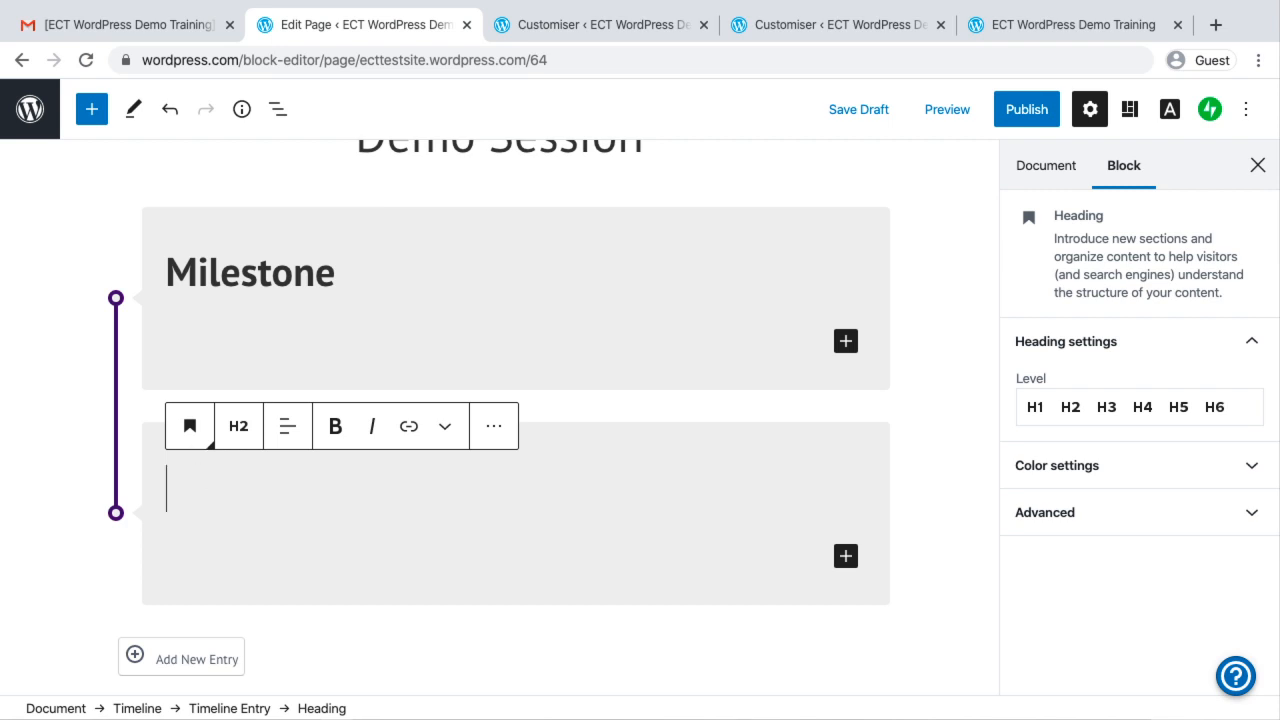
{"action": "type", "text": "2010 - "}
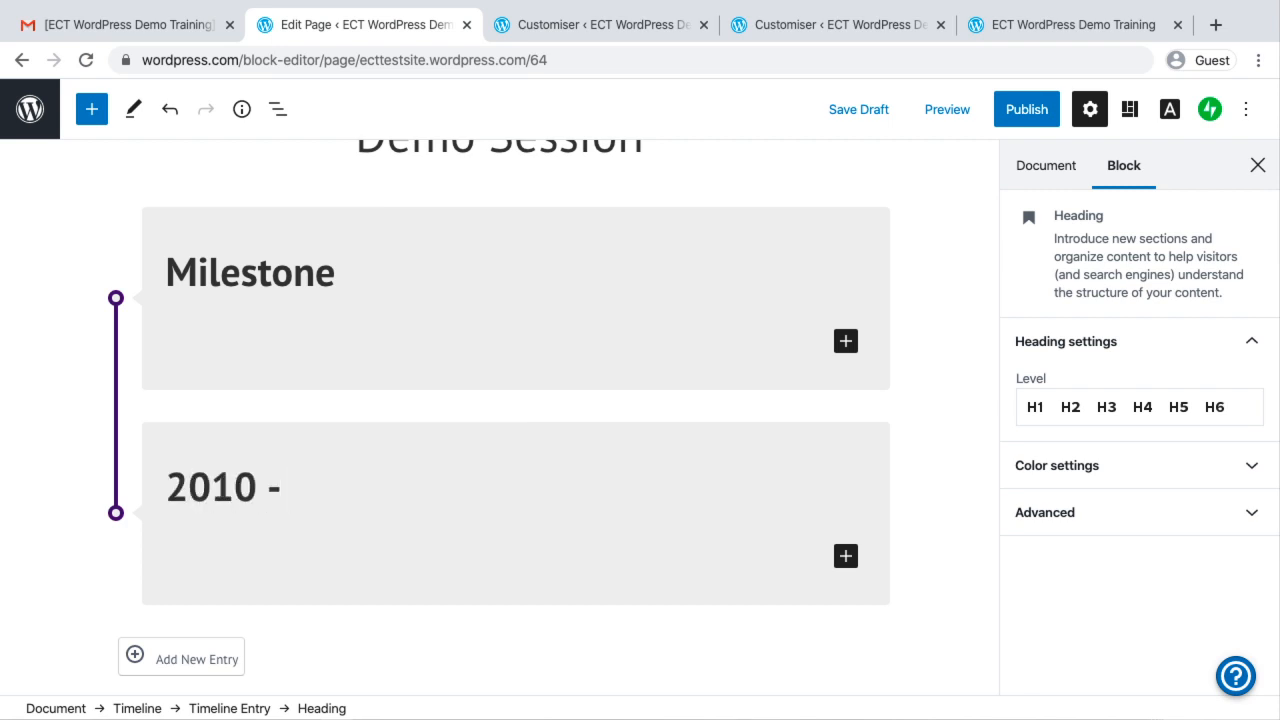
{"action": "type", "text": "Domain Registration"}
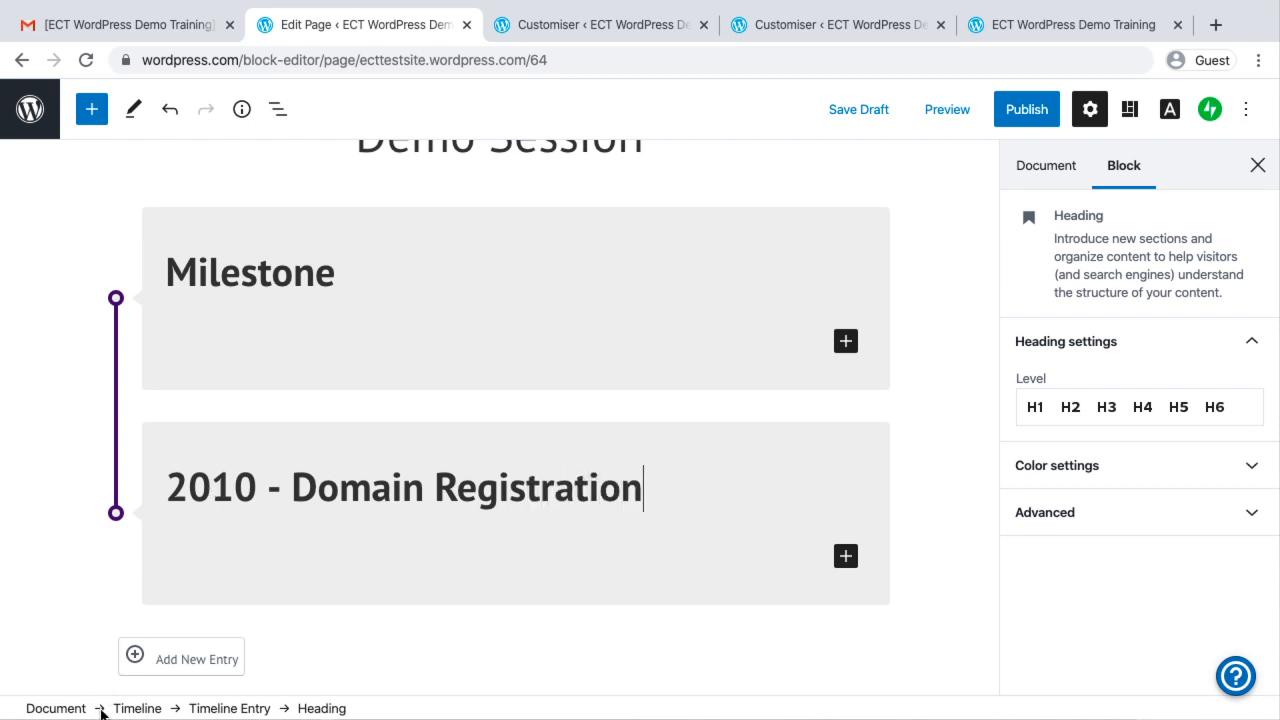
Add a third timeline entry with the heading "2011 - First Blog"
{"action": "left_click", "coordinate": [165, 660]}
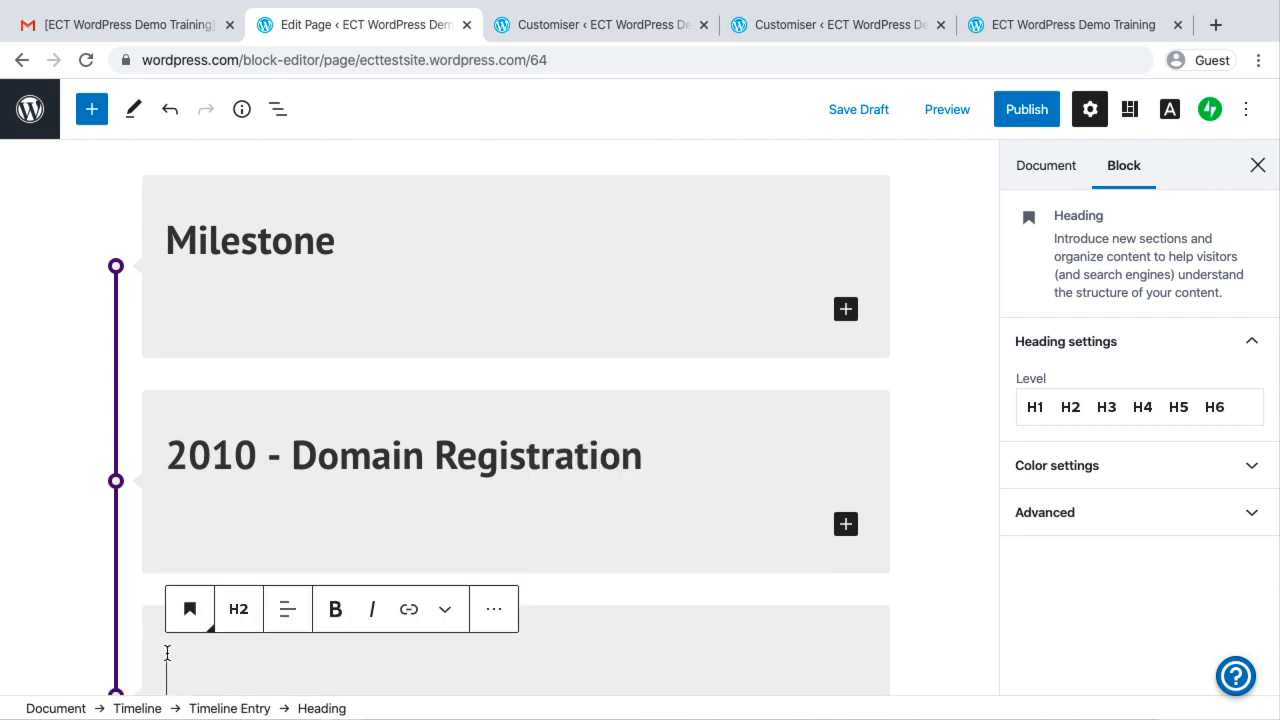
{"action": "type", "text": "2011 - Fi"}
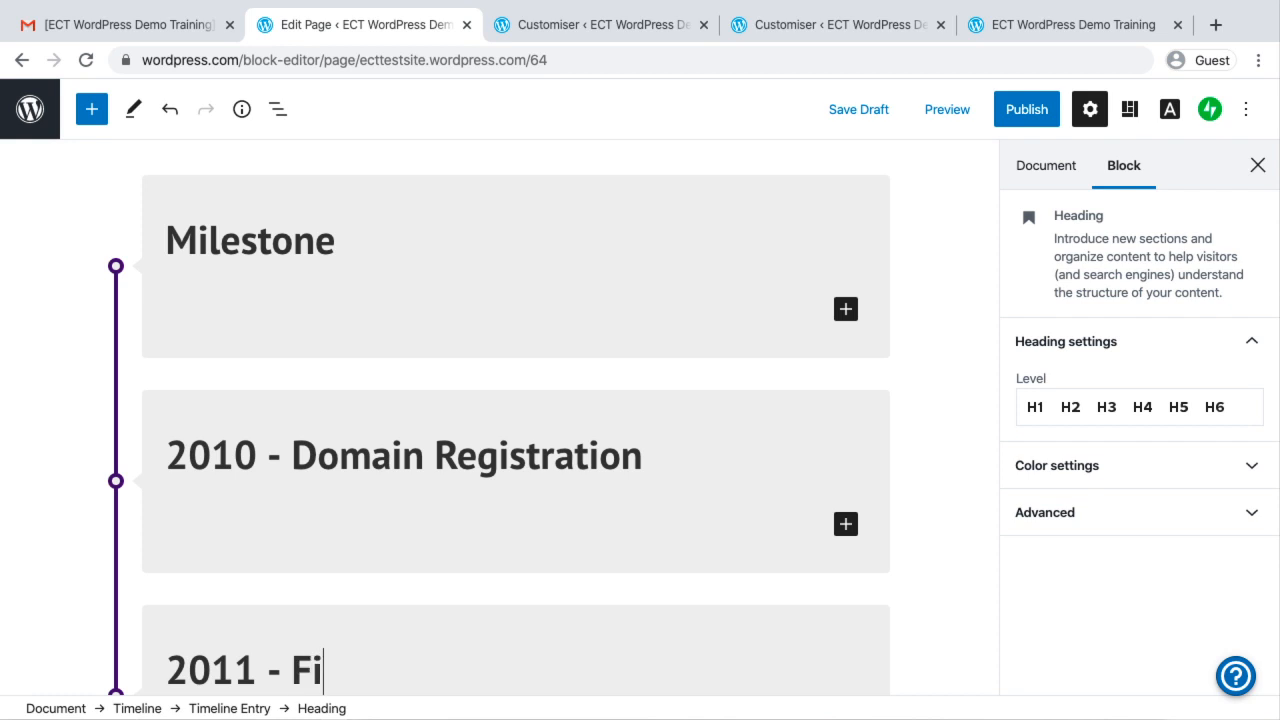
{"action": "type", "text": "rst Blog"}
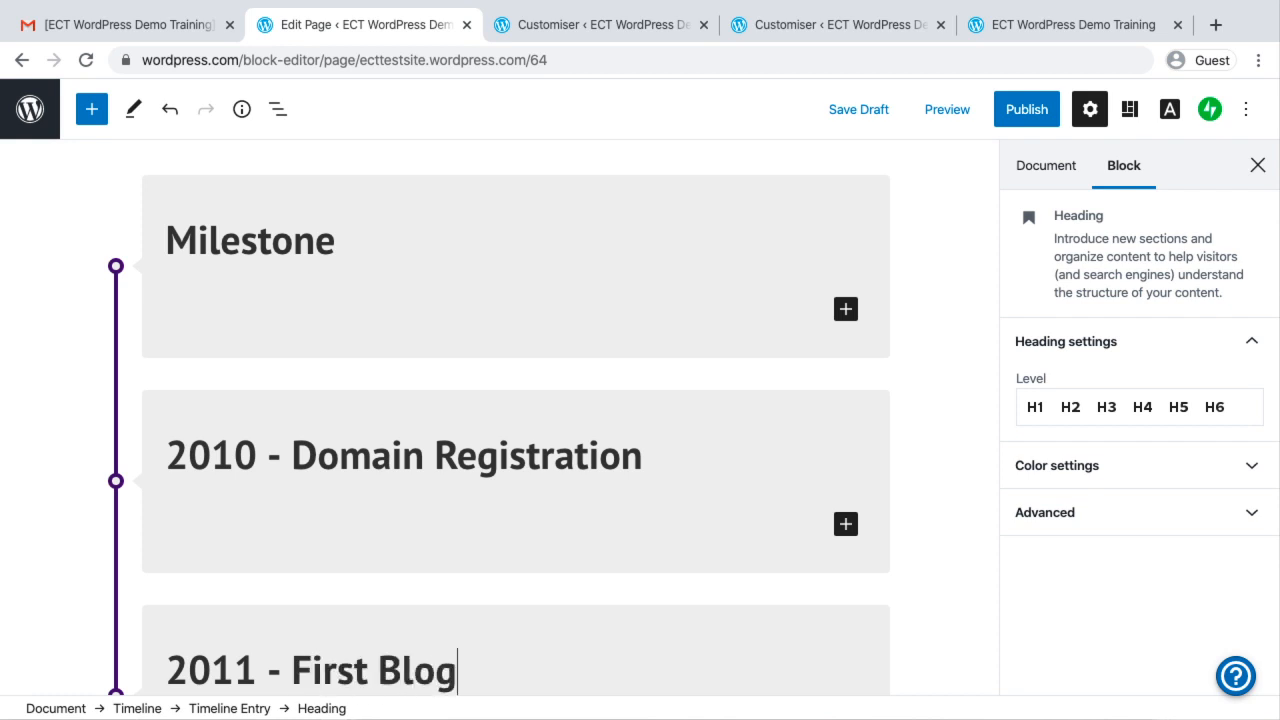
Add a fourth timeline entry with the heading "2013 - First Client", then deselect the block and review the whole timeline
{"action": "scroll", "coordinate": [500, 420], "scroll_direction": "down", "scroll_amount": 5}
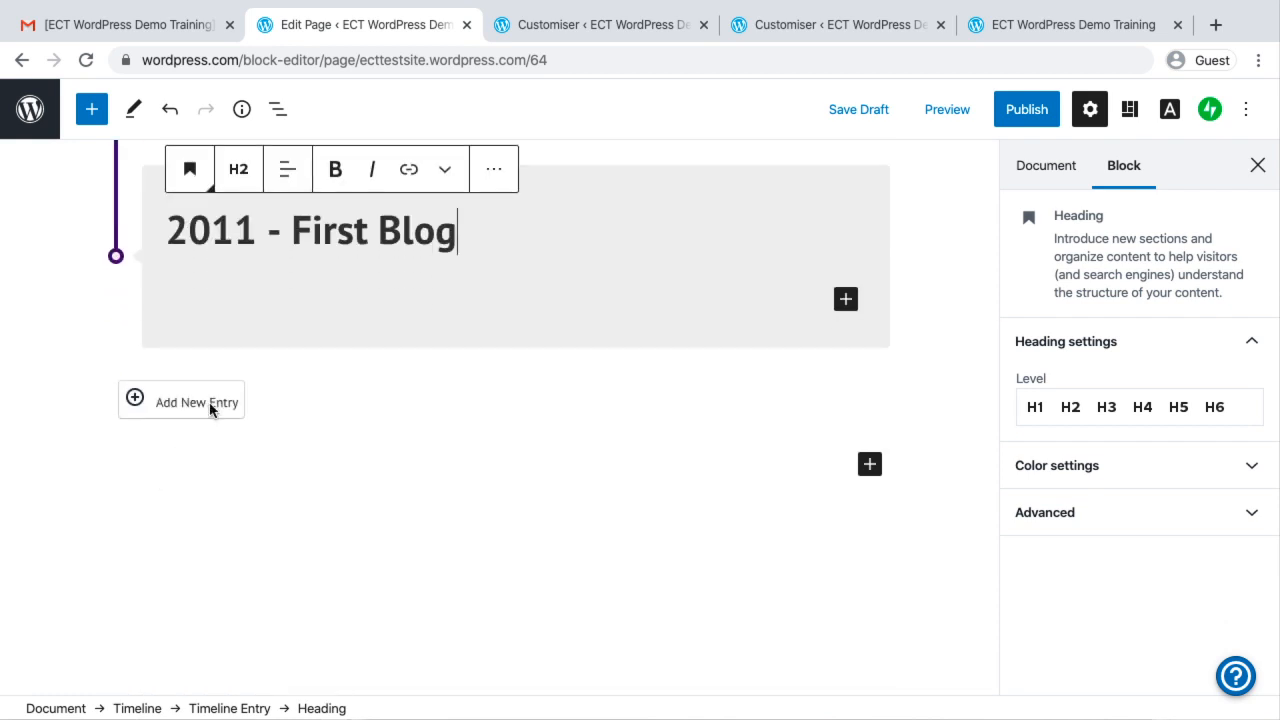
{"action": "left_click", "coordinate": [212, 402]}
{"action": "type", "text": "2013"}
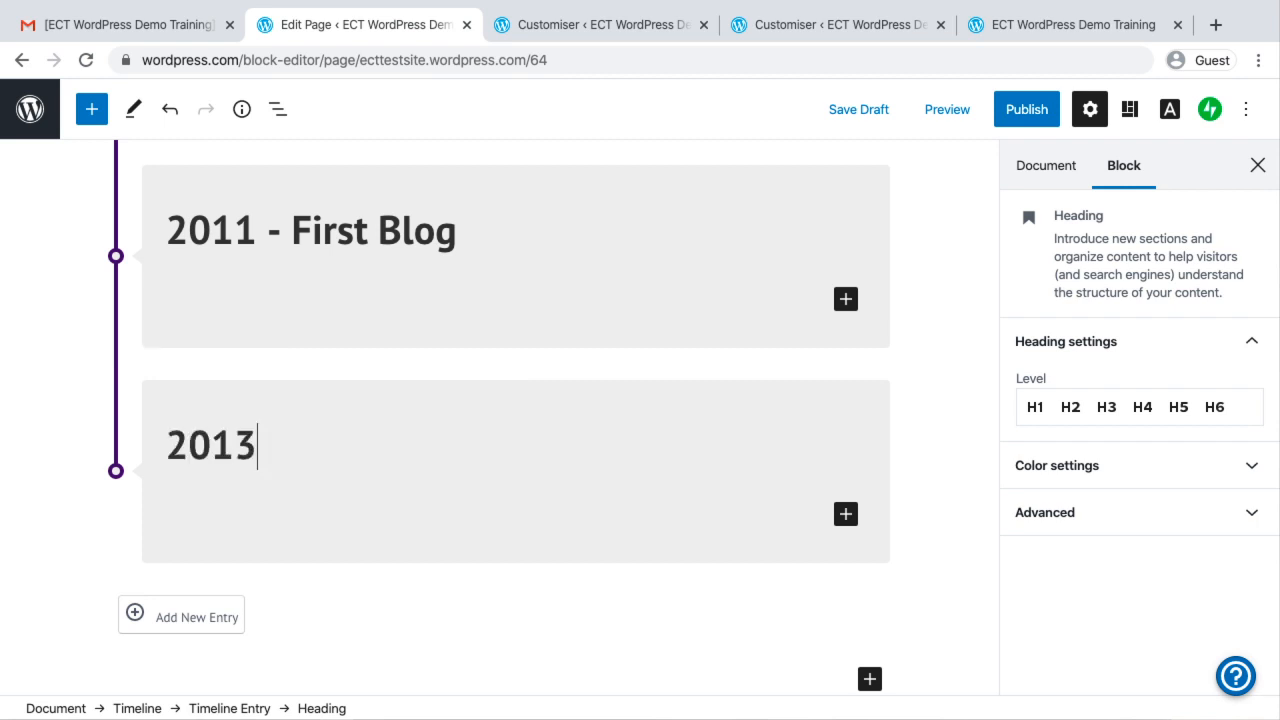
{"action": "type", "text": " - First Client"}
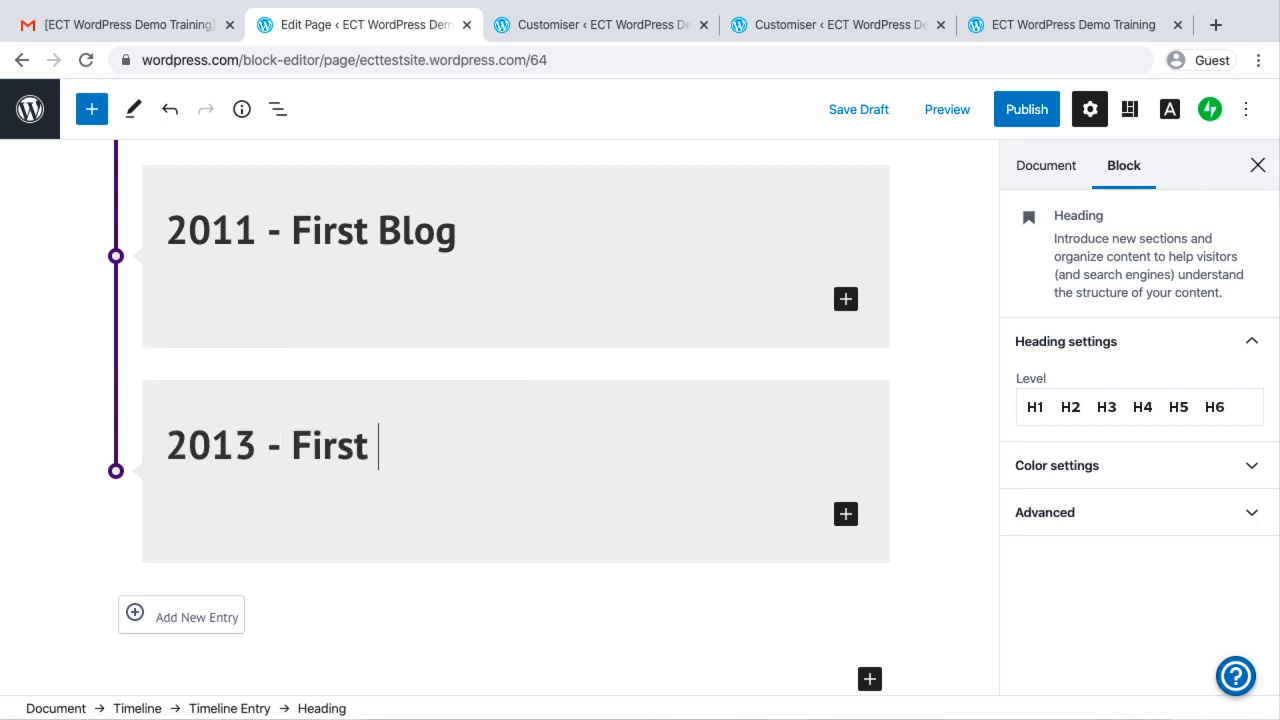
{"action": "left_click", "coordinate": [391, 637]}
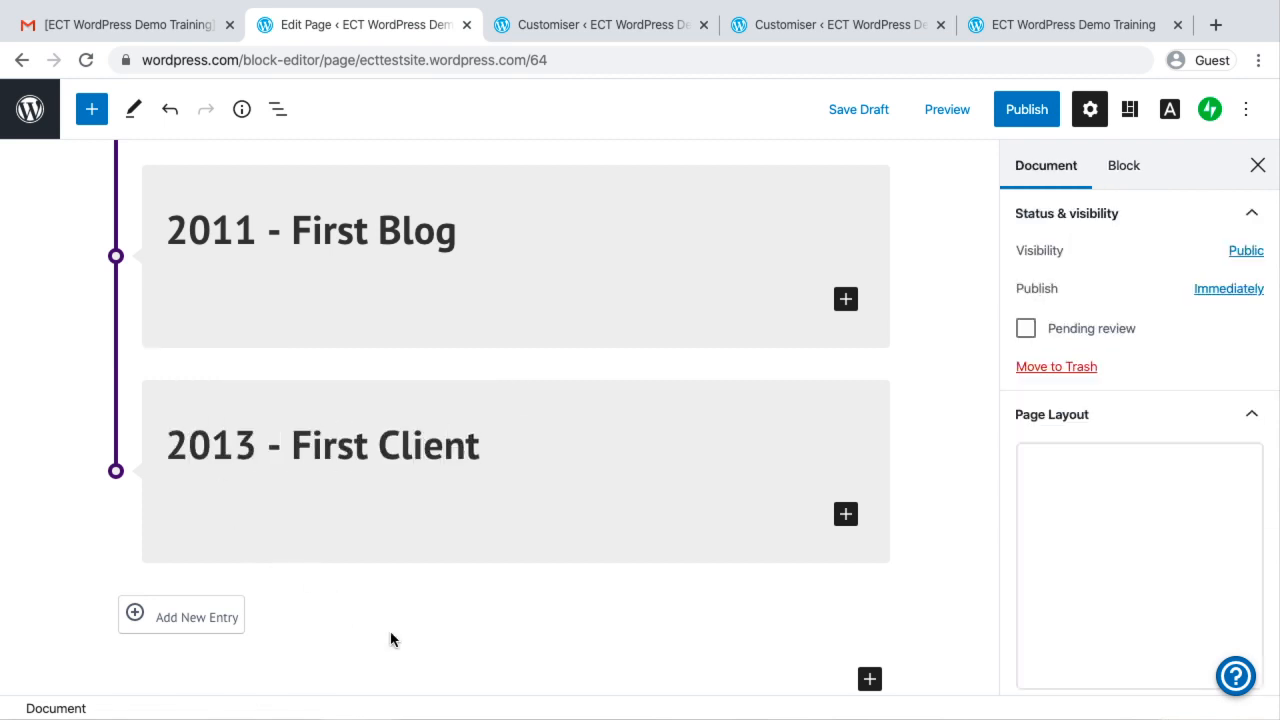
{"action": "scroll", "coordinate": [985, 515], "scroll_direction": "up", "scroll_amount": 5}
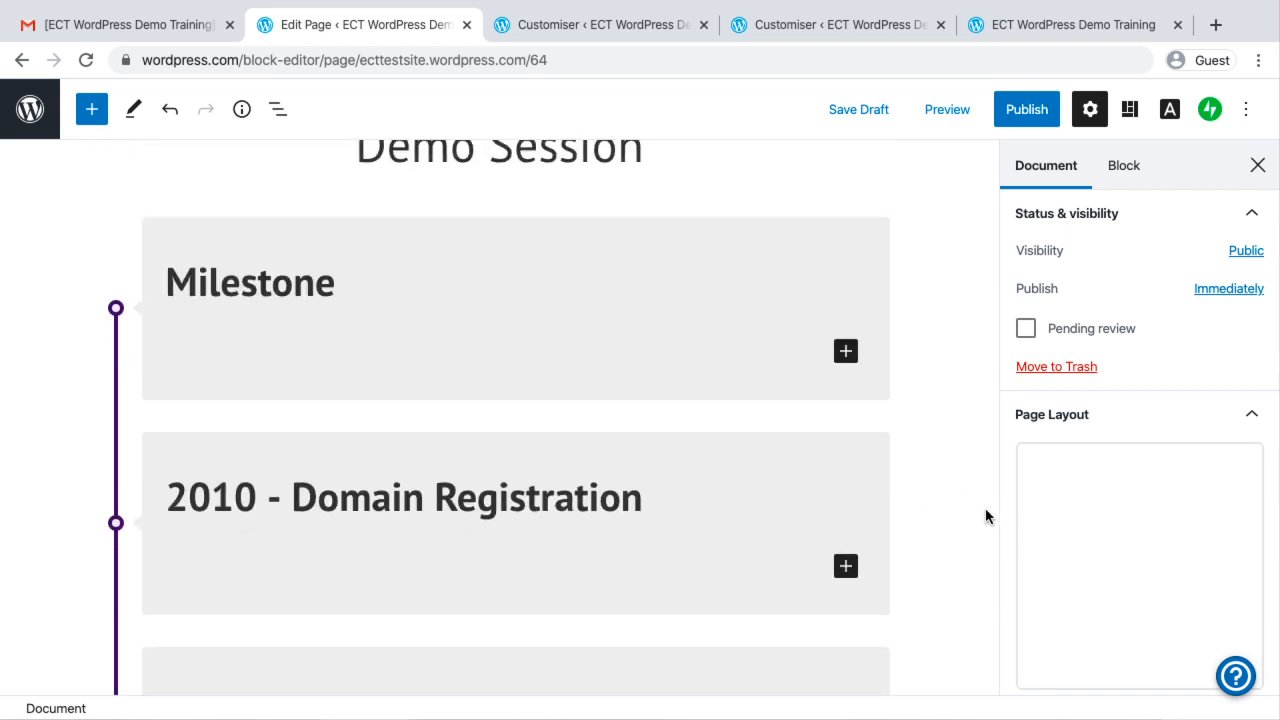
{"action": "scroll", "coordinate": [985, 515], "scroll_direction": "down", "scroll_amount": 3}
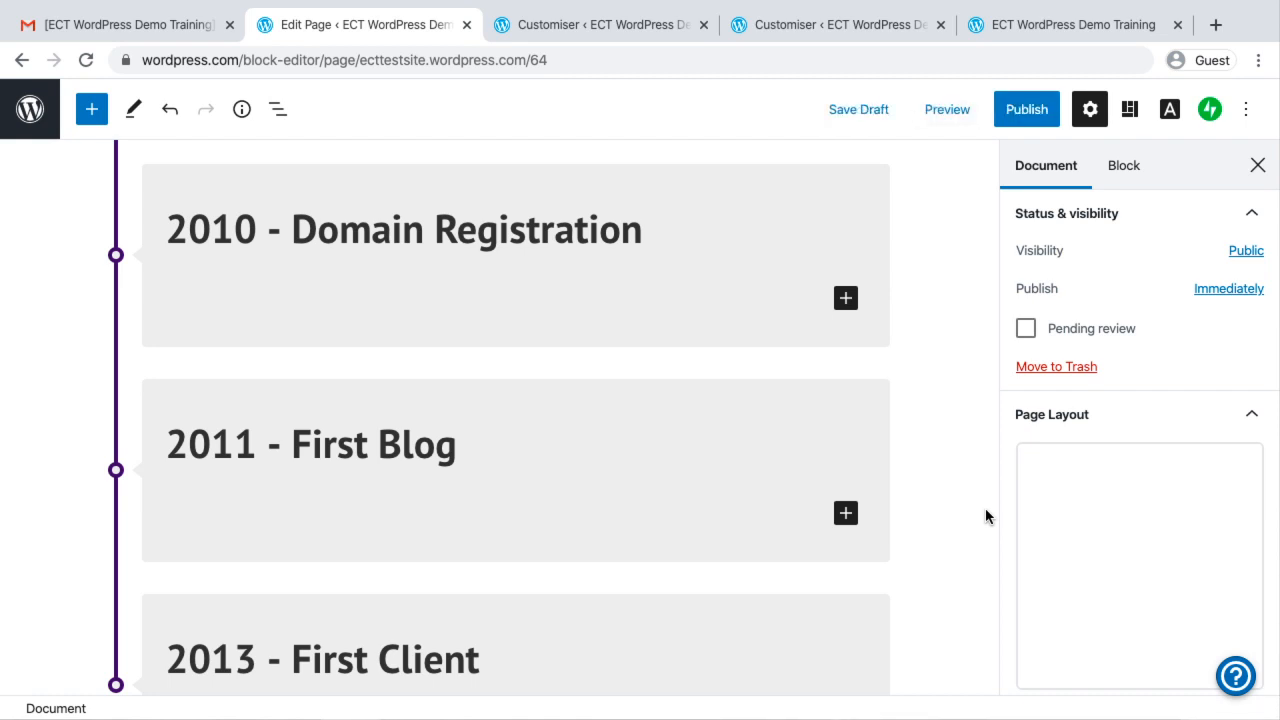
Insert a CoBlocks Click to Tweet block below the timeline
{"action": "scroll", "coordinate": [985, 516], "scroll_direction": "down", "scroll_amount": 5}
{"action": "scroll", "coordinate": [985, 510], "scroll_direction": "down", "scroll_amount": 2}
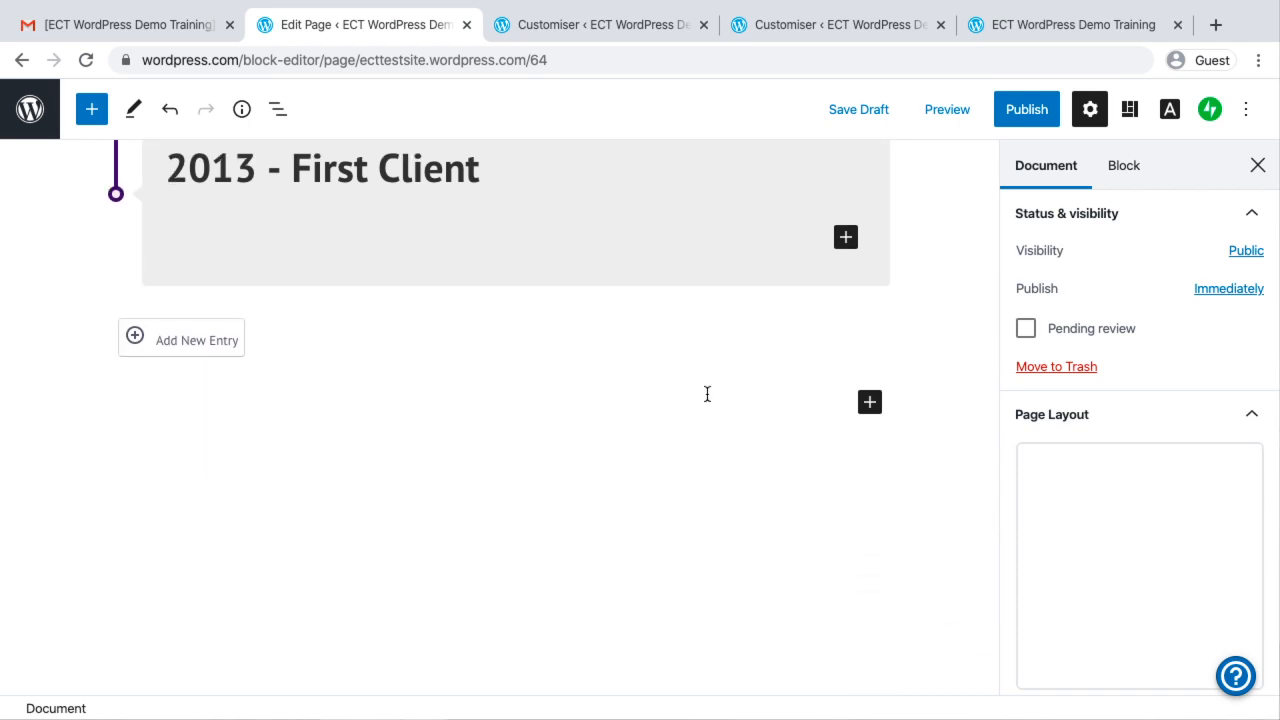
{"action": "left_click", "coordinate": [871, 404]}
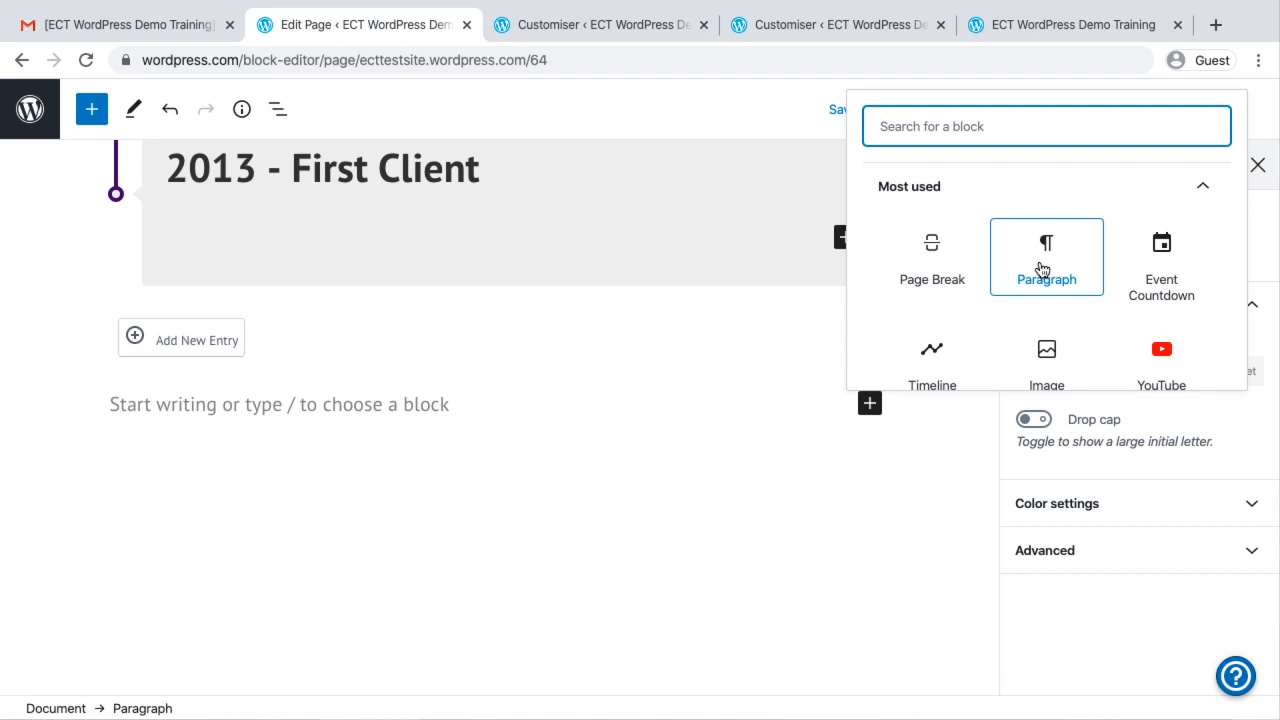
{"action": "scroll", "coordinate": [1041, 268], "scroll_direction": "down", "scroll_amount": 10}
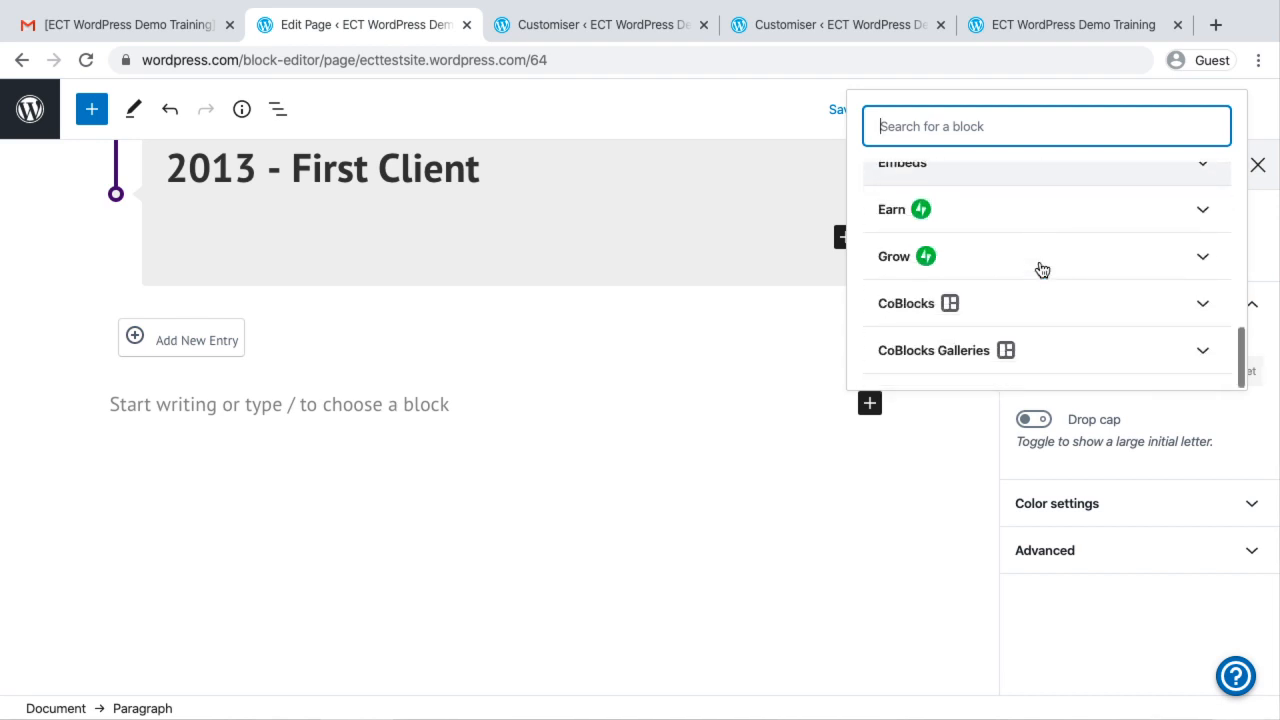
{"action": "left_click", "coordinate": [1006, 306]}
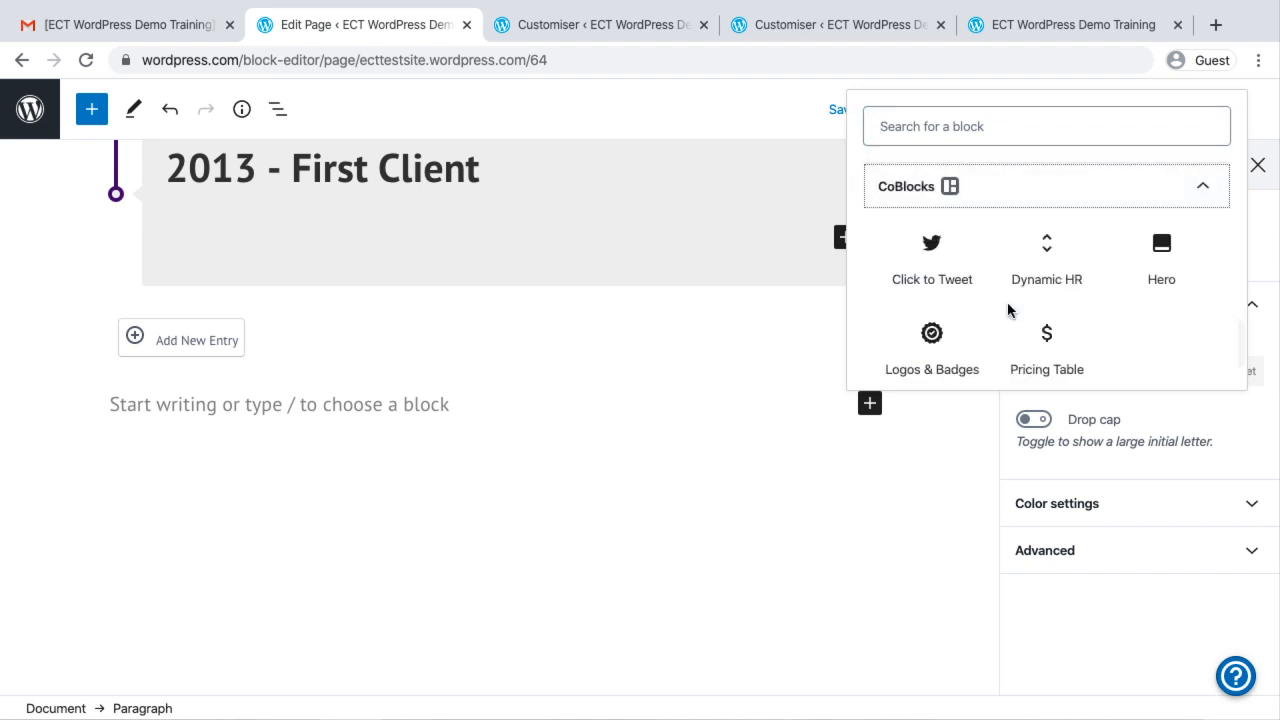
{"action": "left_click", "coordinate": [937, 274]}
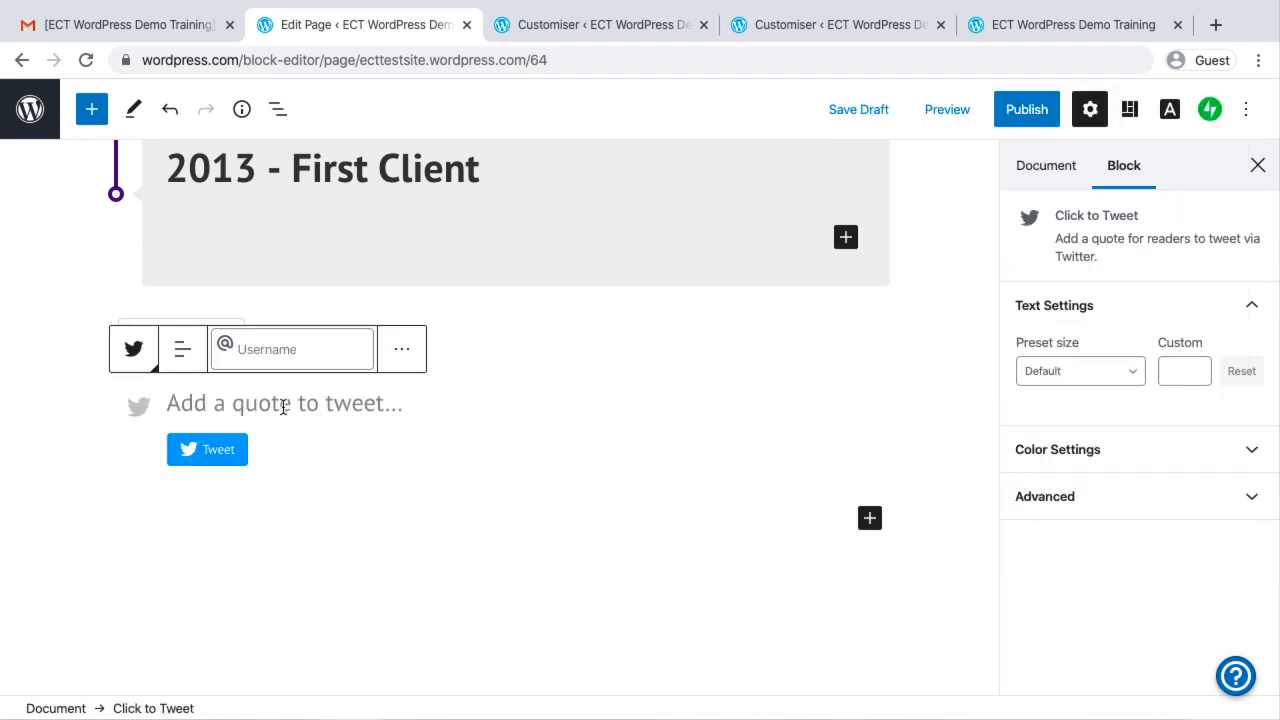
Enter the tweet quote "This is an example of coblock. click to twwet." and leave the block
{"action": "type", "text": "This is "}
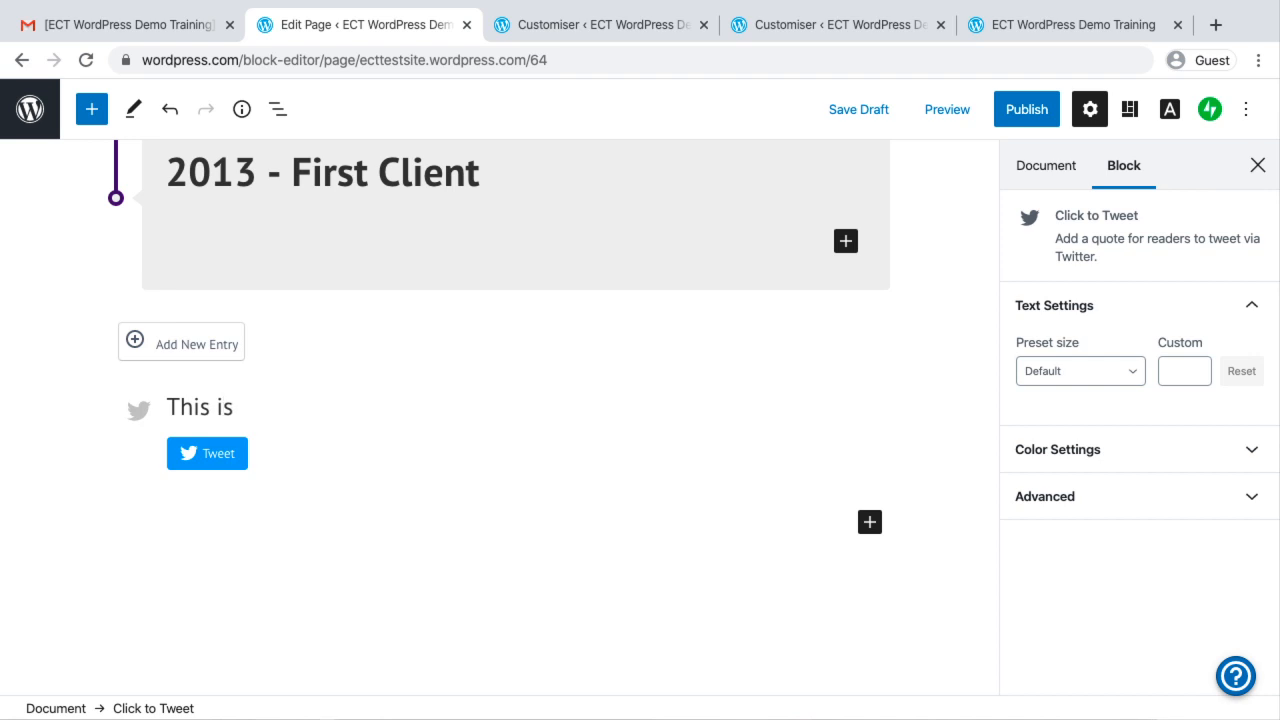
{"action": "type", "text": "an example of"}
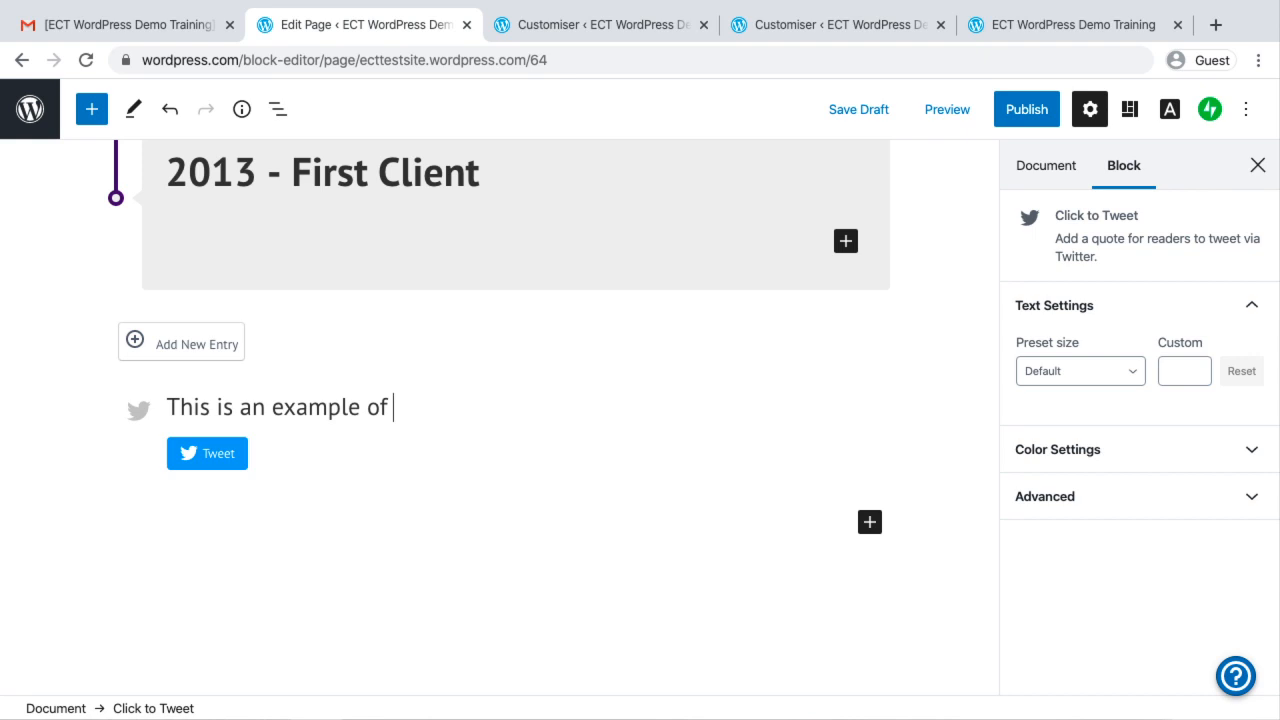
{"action": "type", "text": " coblock. clic"}
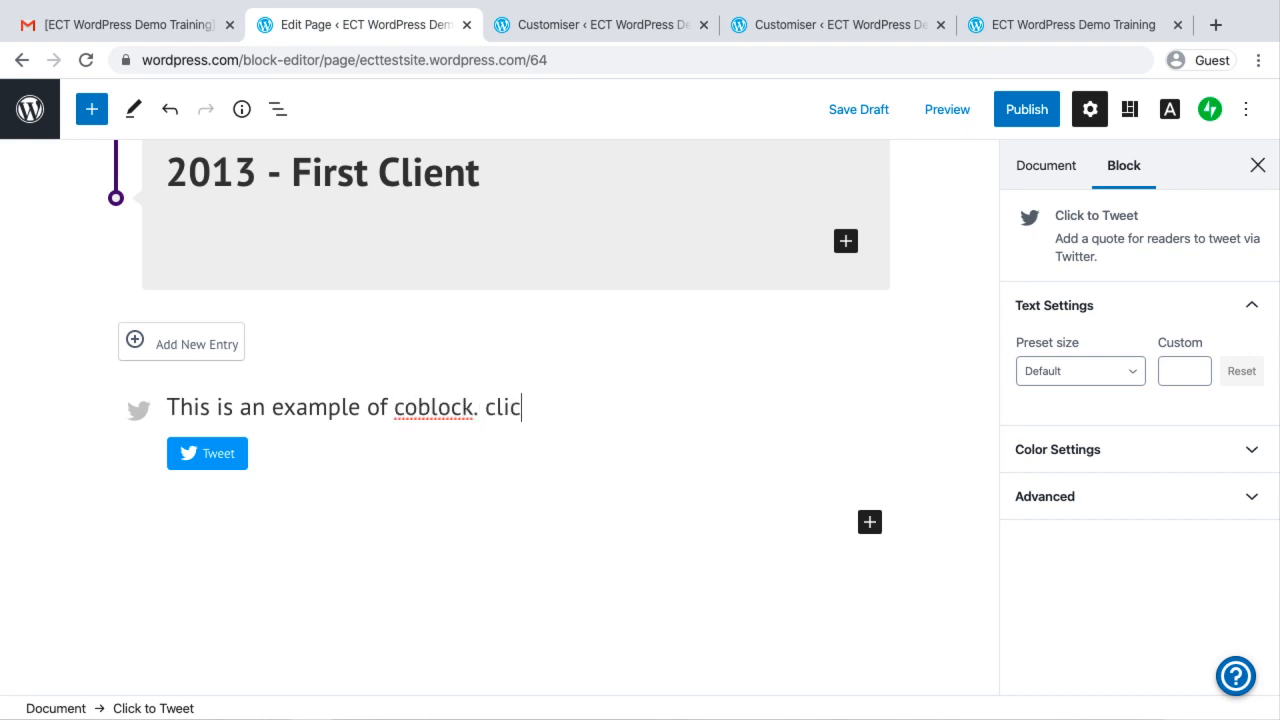
{"action": "type", "text": "k to twwet."}
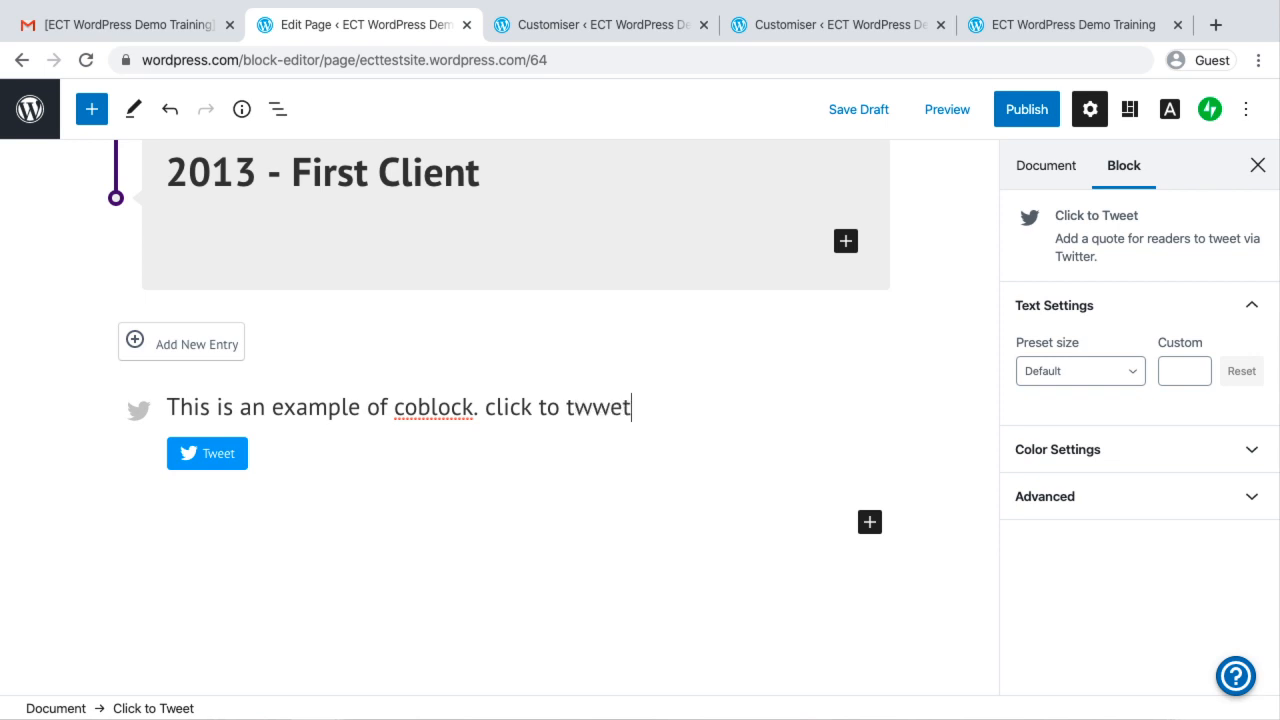
{"action": "left_click", "coordinate": [269, 517]}
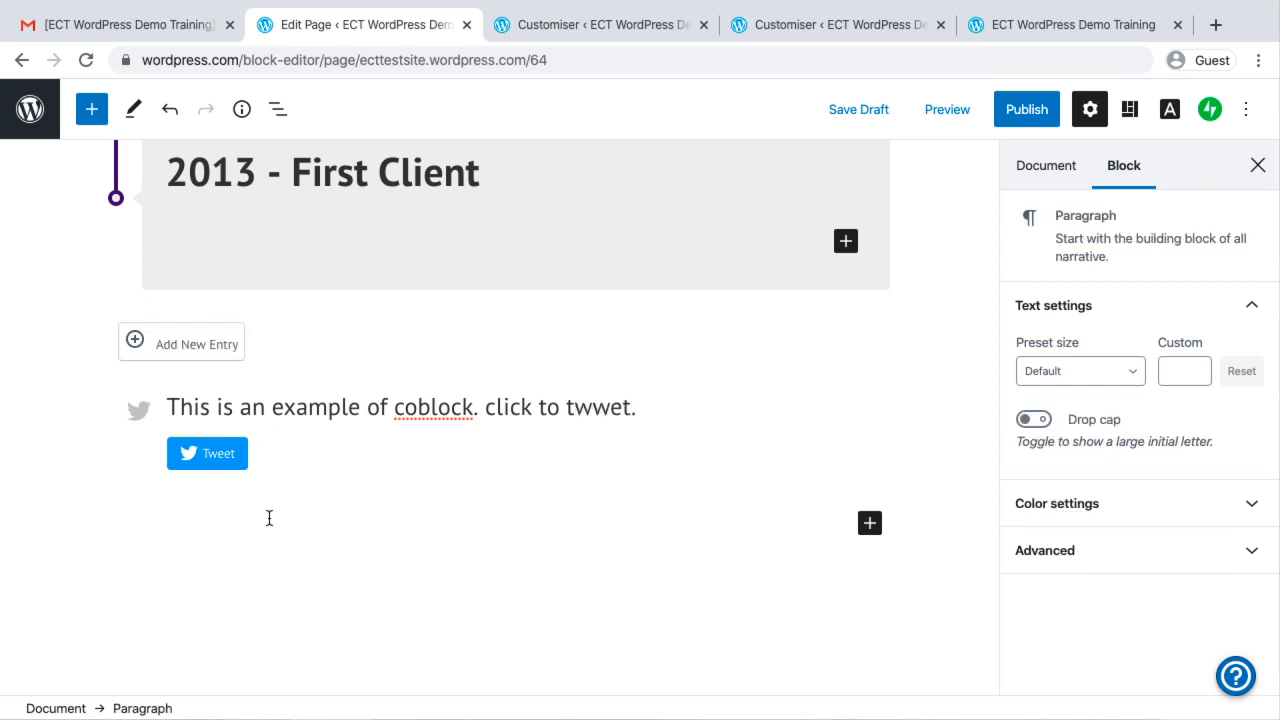
Preview the page, test the Tweet button under the quote, then return to the editor and close the preview
{"action": "left_click", "coordinate": [940, 112]}
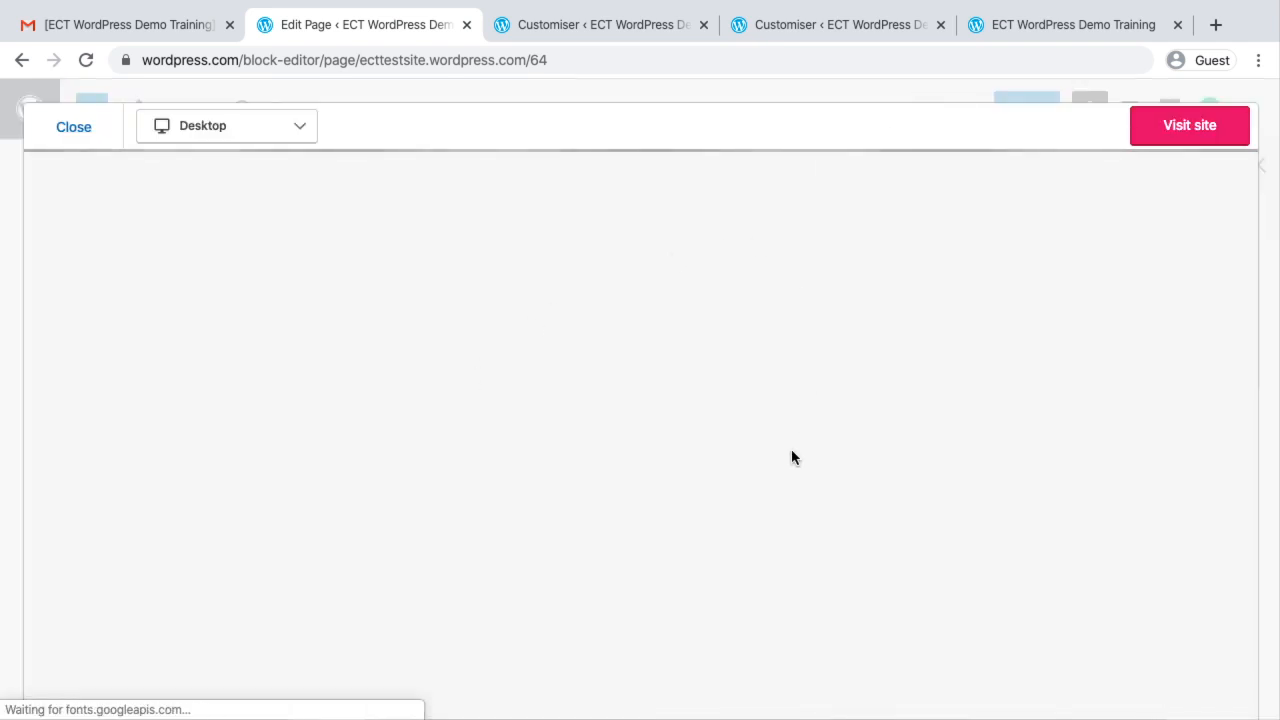
{"action": "scroll", "coordinate": [791, 457], "scroll_direction": "down", "scroll_amount": 15}
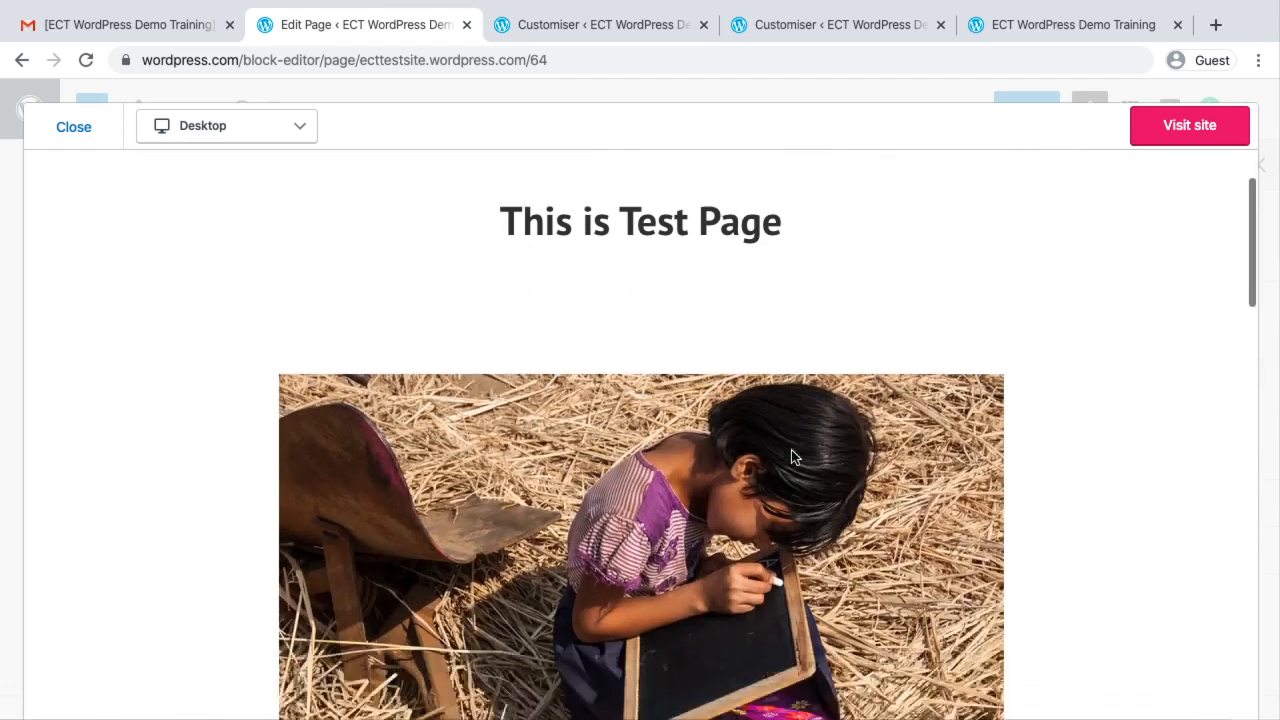
{"action": "scroll", "coordinate": [791, 457], "scroll_direction": "down", "scroll_amount": 4}
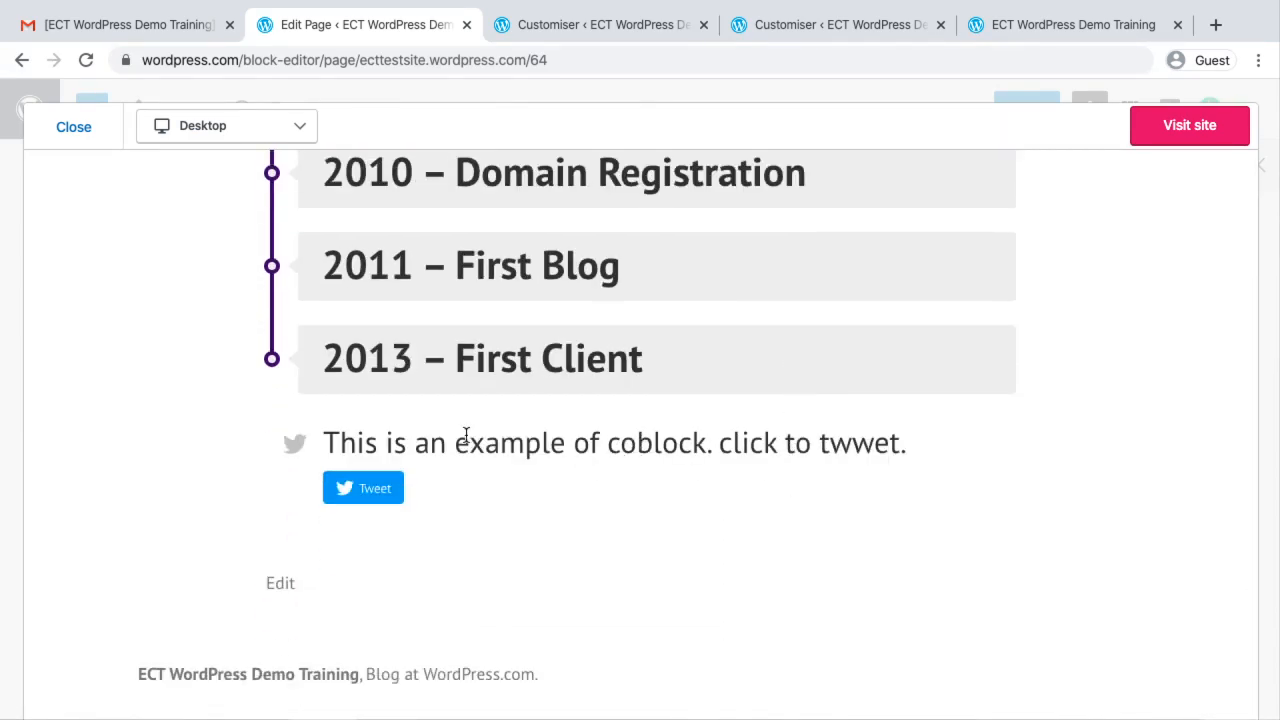
{"action": "left_click", "coordinate": [382, 498]}
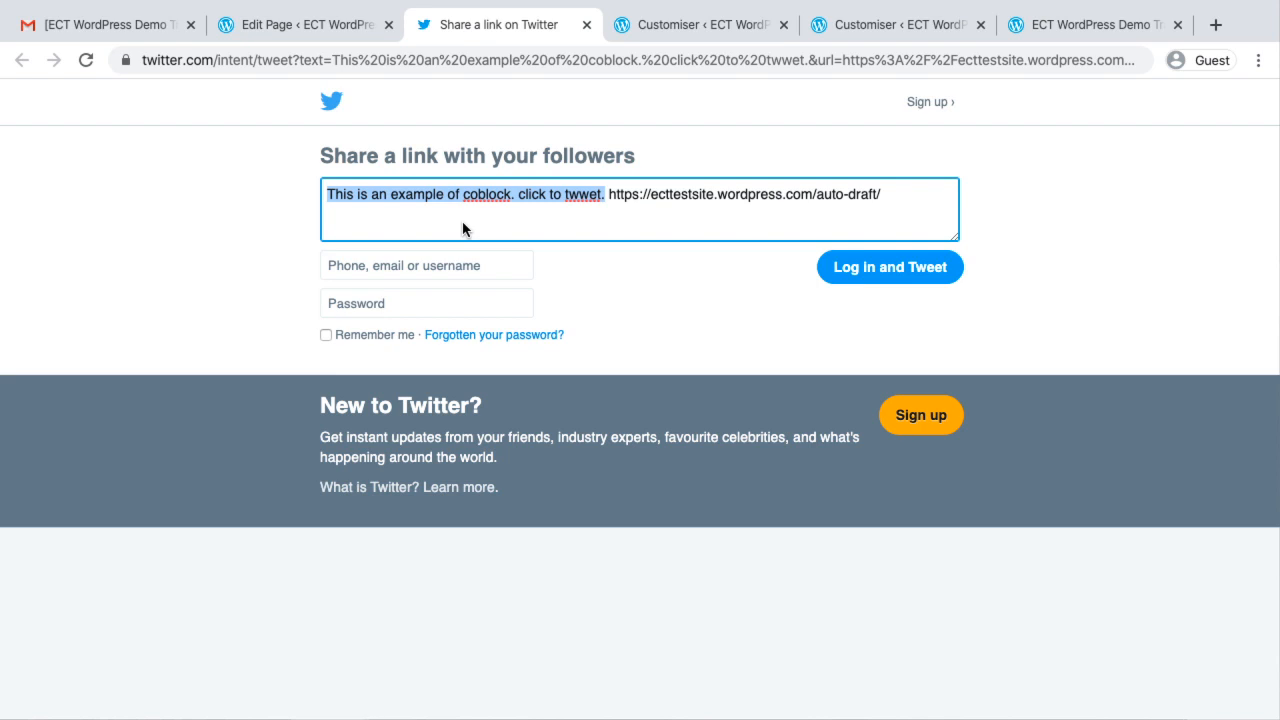
{"action": "left_click", "coordinate": [336, 28]}
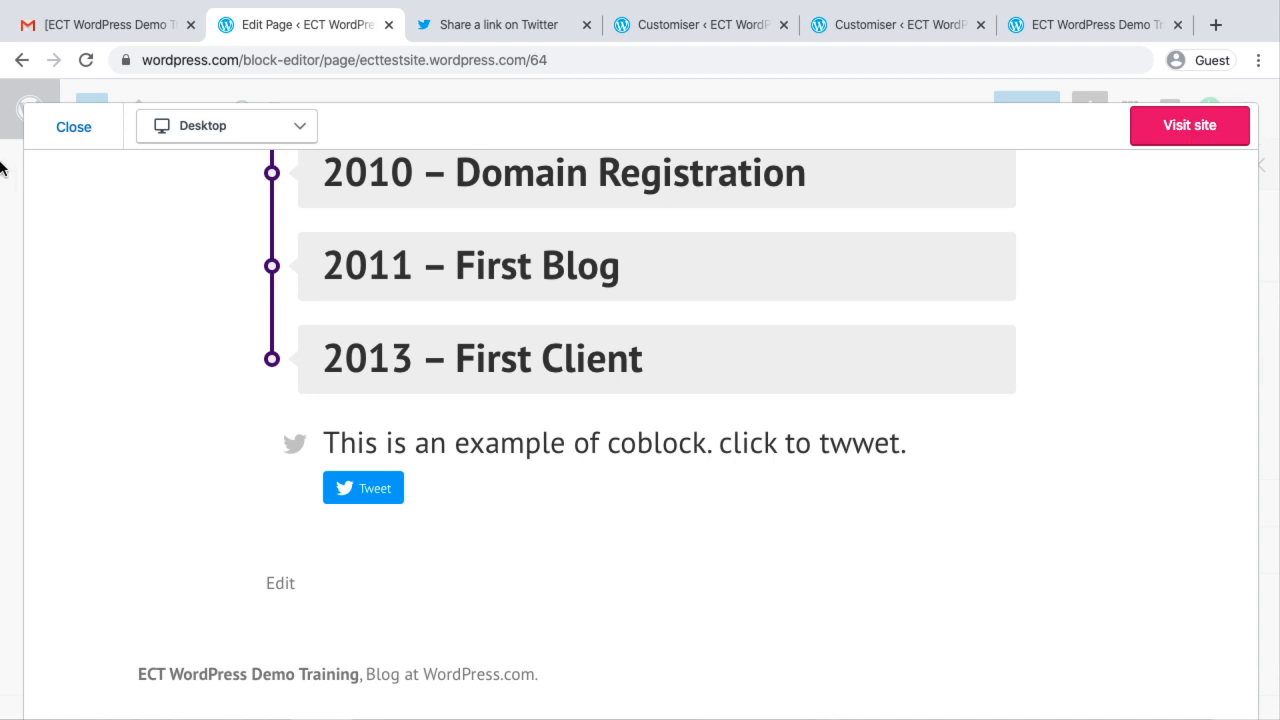
{"action": "left_click", "coordinate": [62, 128]}
Insert a Layout Grid block with 4 columns below the Click to Tweet block
{"action": "scroll", "coordinate": [260, 306], "scroll_direction": "down", "scroll_amount": 1}
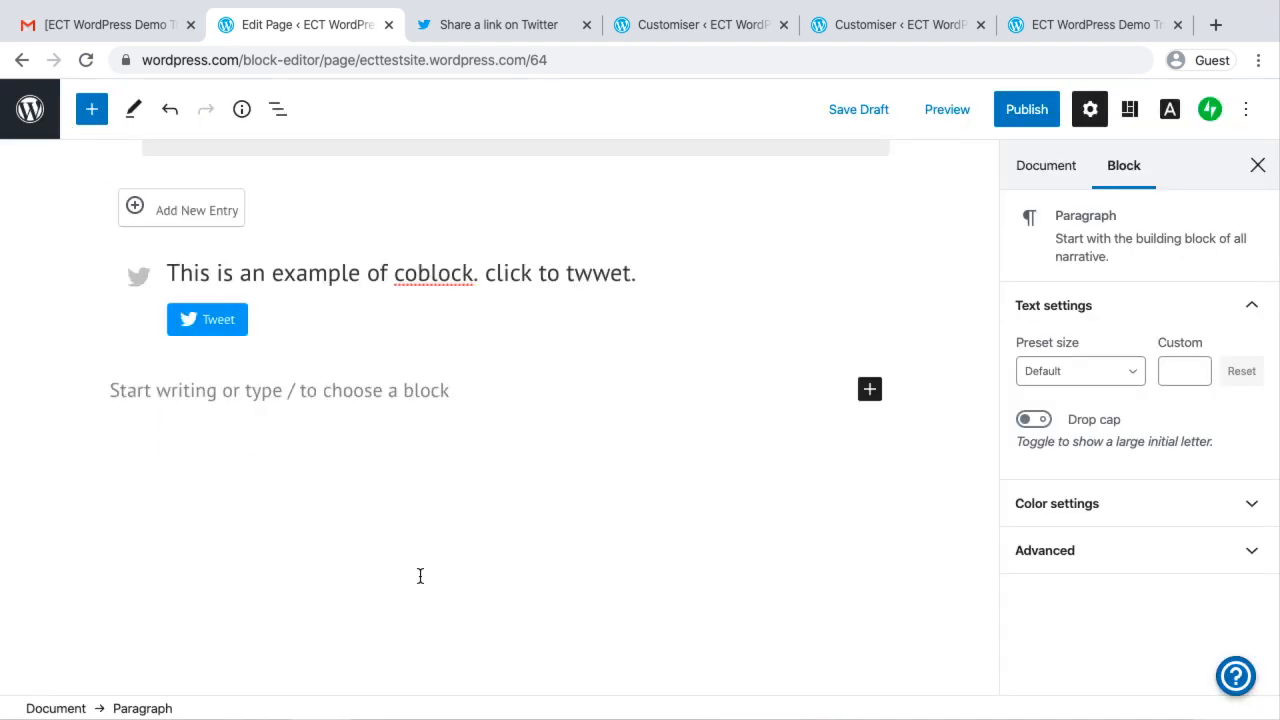
{"action": "left_click", "coordinate": [219, 495]}
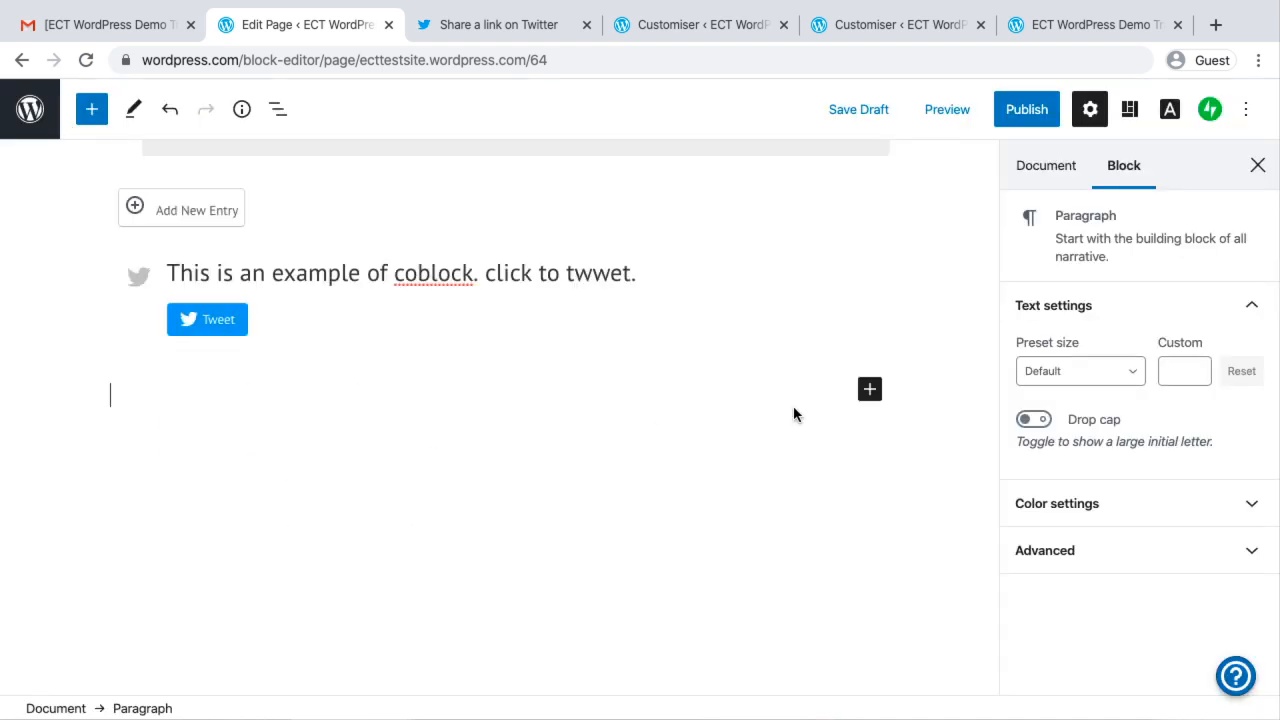
{"action": "left_click", "coordinate": [870, 390]}
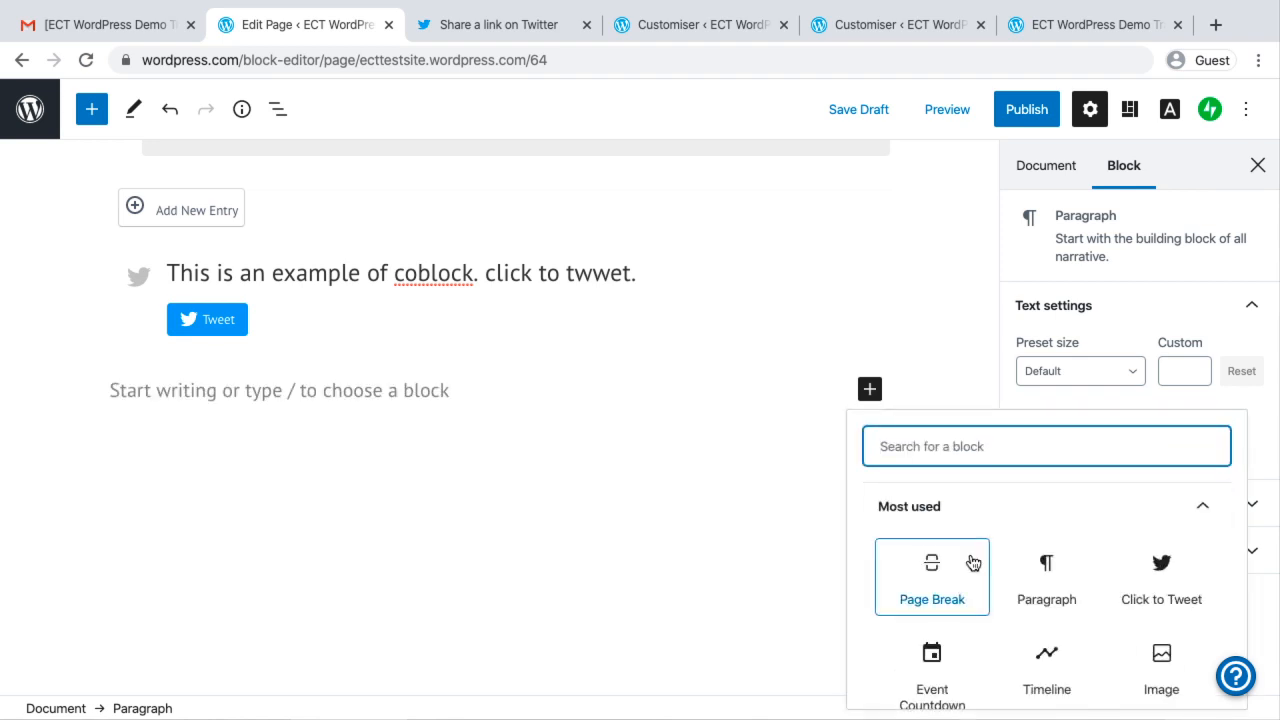
{"action": "scroll", "coordinate": [971, 563], "scroll_direction": "down", "scroll_amount": 5}
{"action": "scroll", "coordinate": [970, 565], "scroll_direction": "down", "scroll_amount": 2}
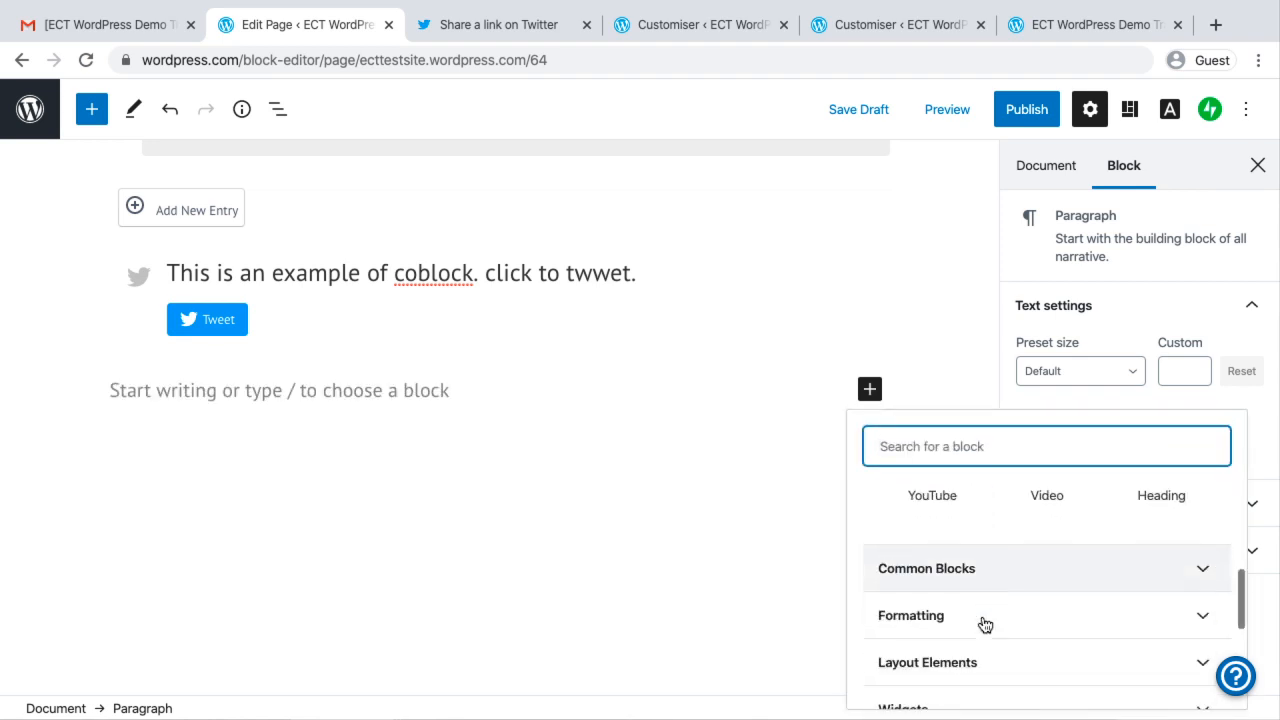
{"action": "left_click", "coordinate": [962, 619]}
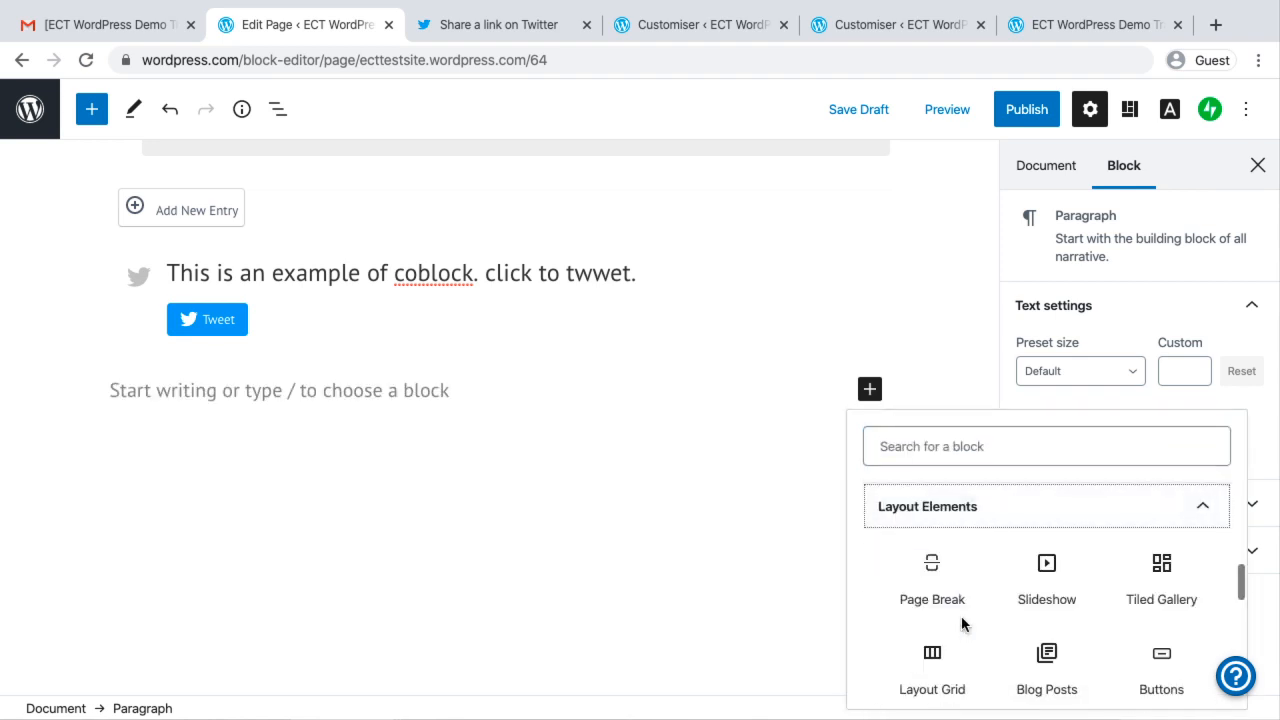
{"action": "scroll", "coordinate": [1017, 620], "scroll_direction": "down", "scroll_amount": 2}
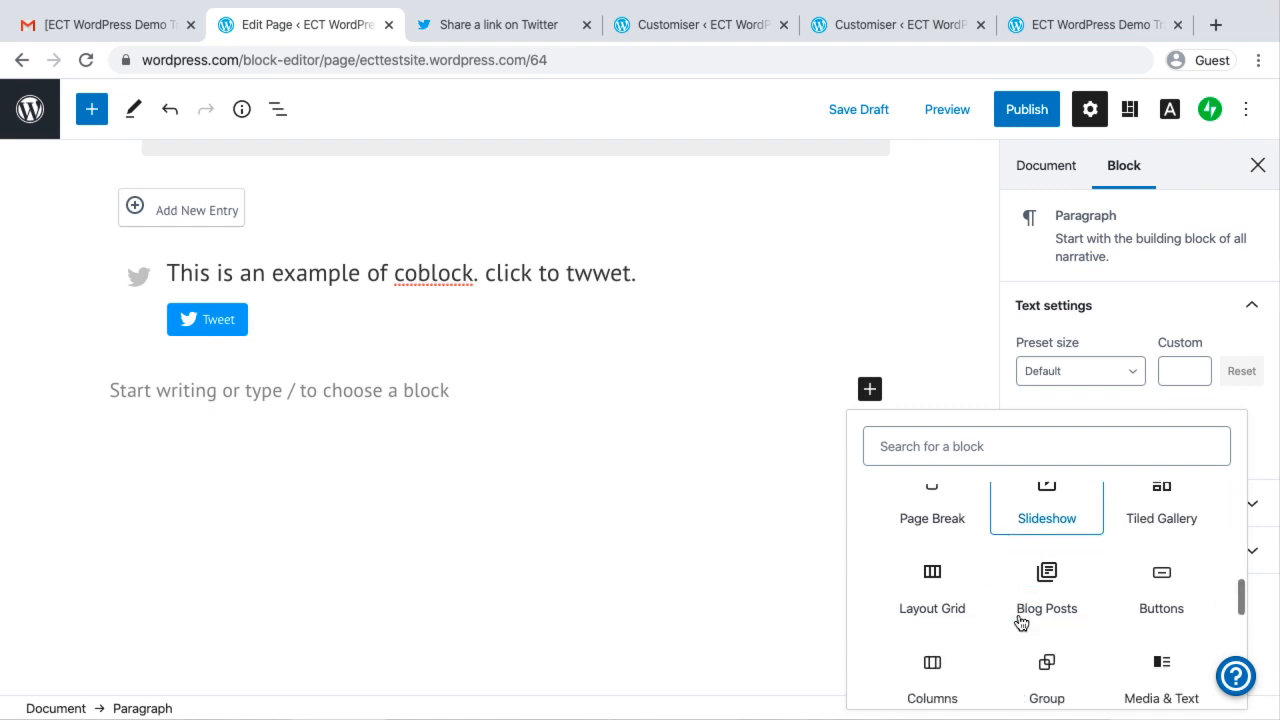
{"action": "left_click", "coordinate": [929, 572]}
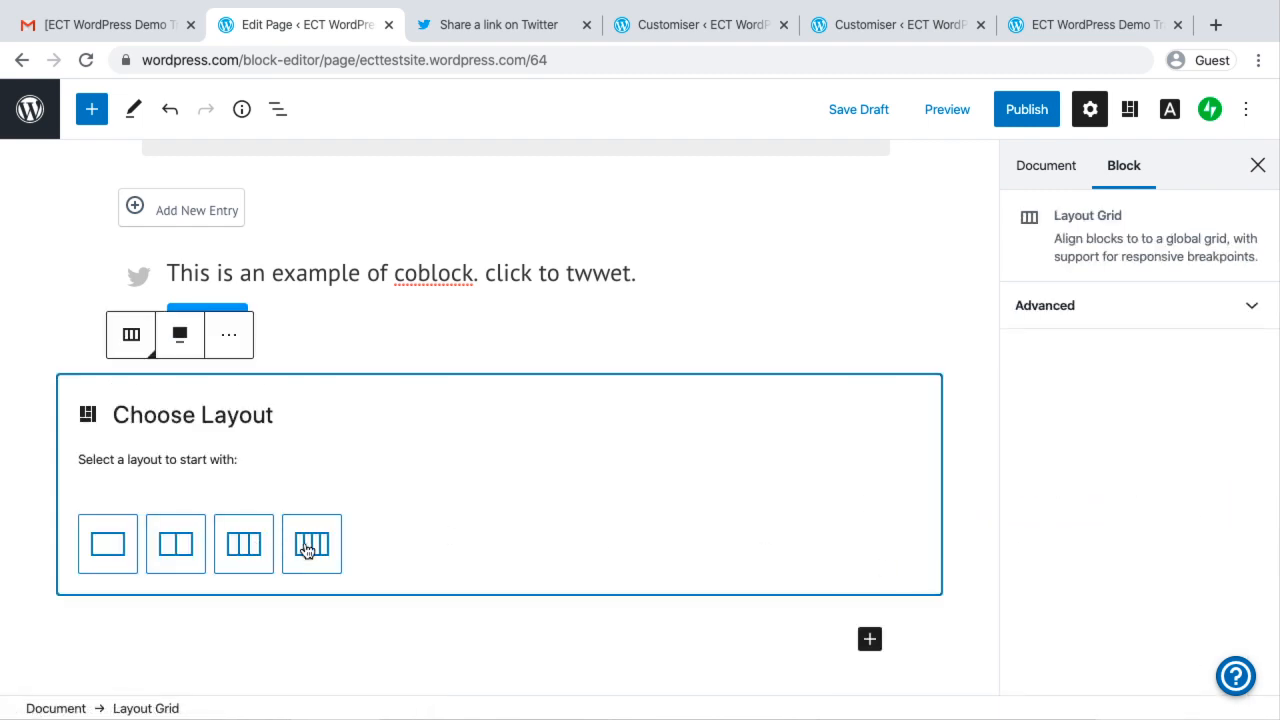
{"action": "left_click", "coordinate": [311, 543]}
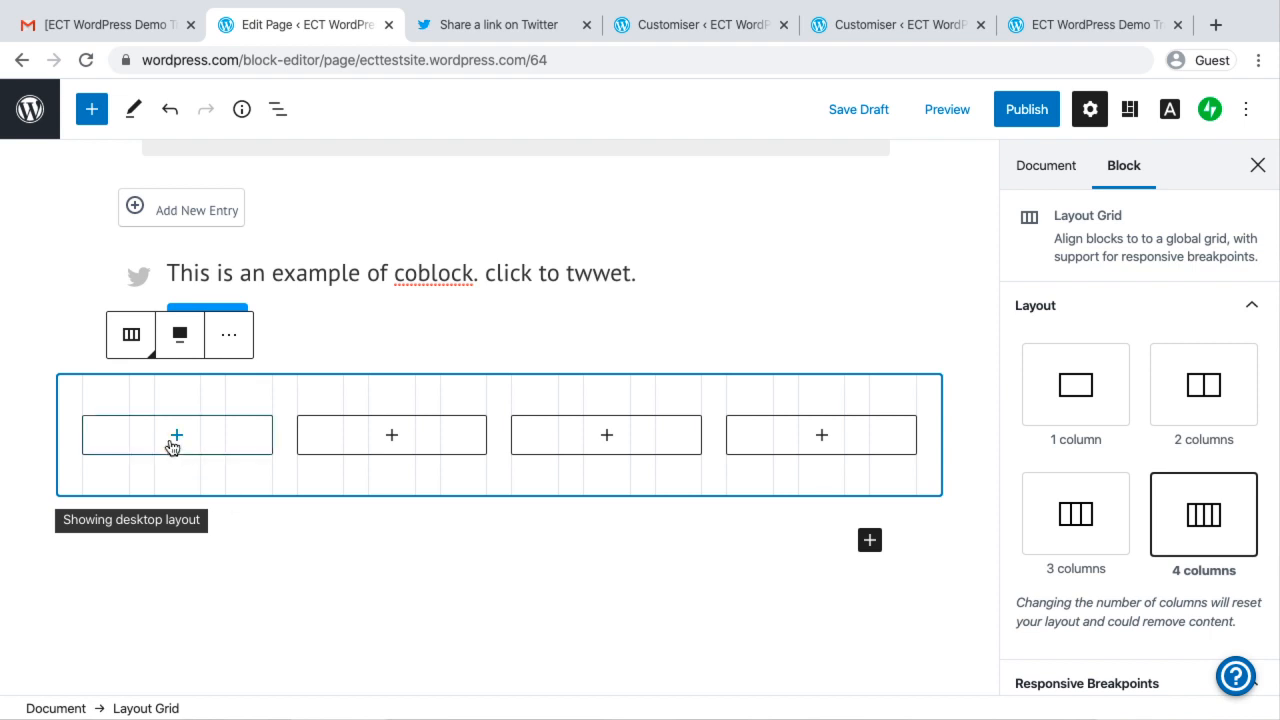
Insert a Paragraph block into the first column of the layout grid
{"action": "scroll", "coordinate": [352, 577], "scroll_direction": "down", "scroll_amount": 2}
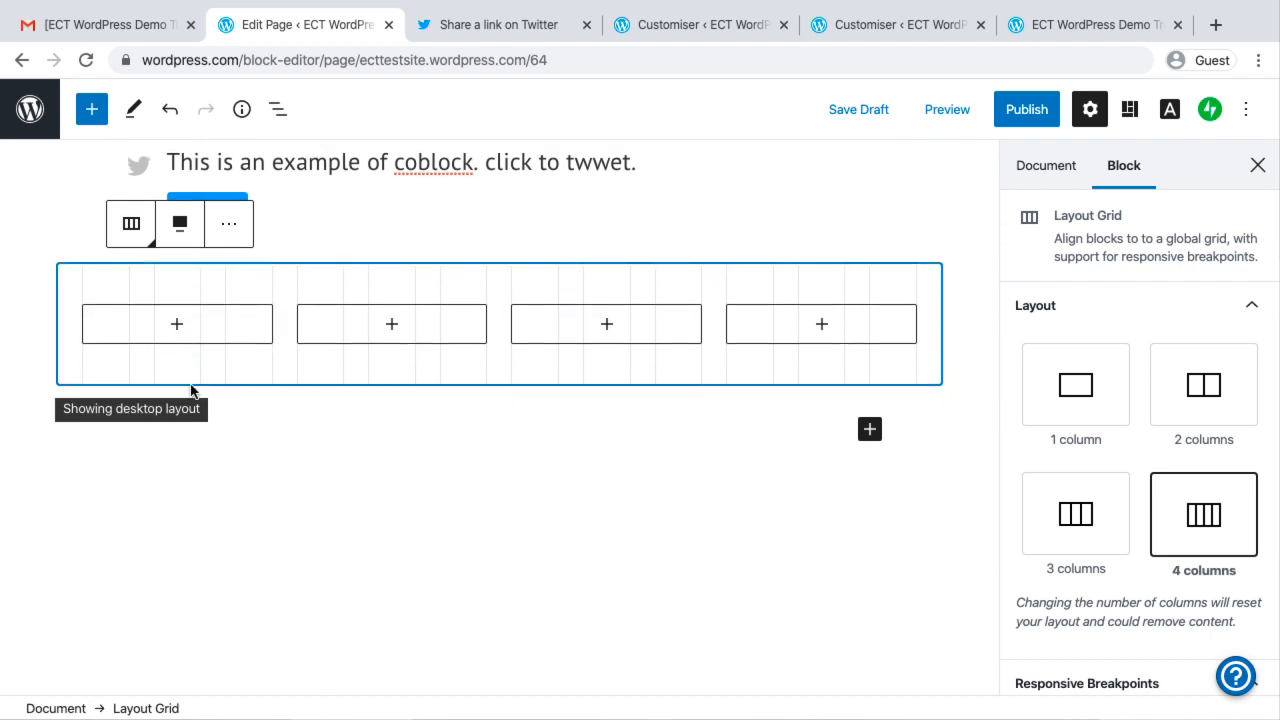
{"action": "left_click", "coordinate": [178, 328]}
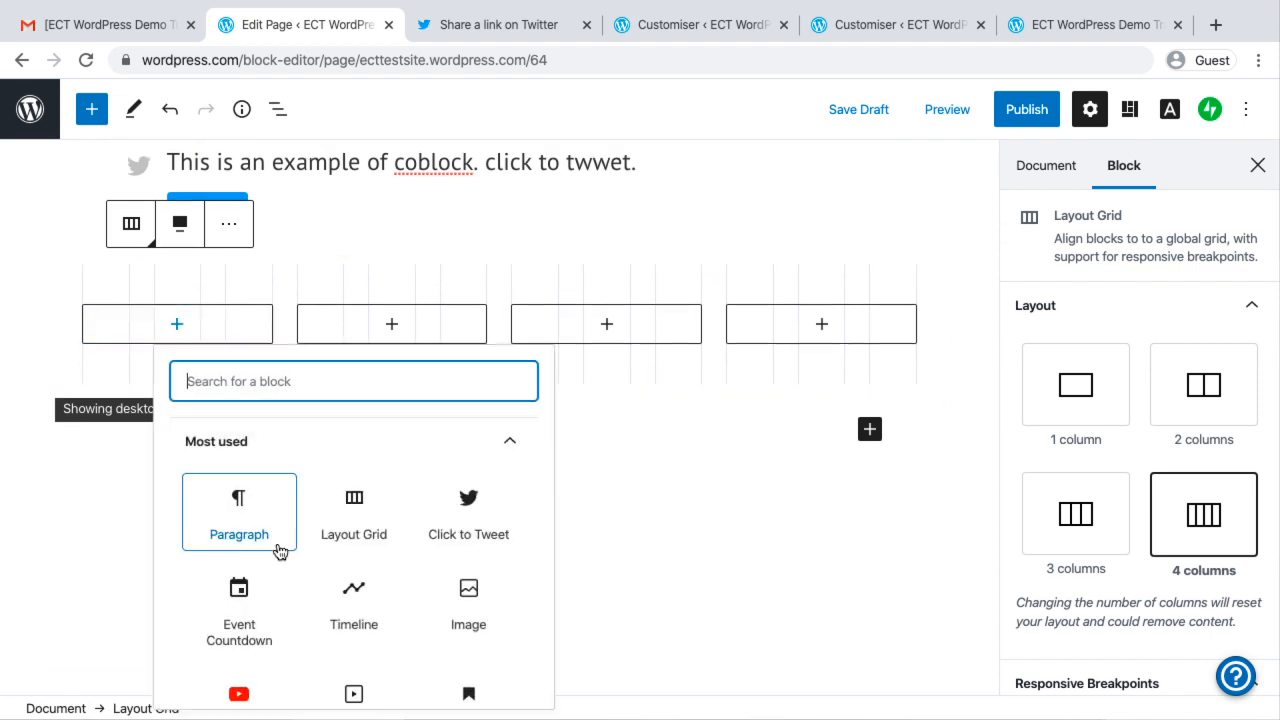
{"action": "scroll", "coordinate": [277, 548], "scroll_direction": "down", "scroll_amount": 2}
{"action": "scroll", "coordinate": [277, 548], "scroll_direction": "up", "scroll_amount": 2}
{"action": "scroll", "coordinate": [309, 528], "scroll_direction": "down", "scroll_amount": 1}
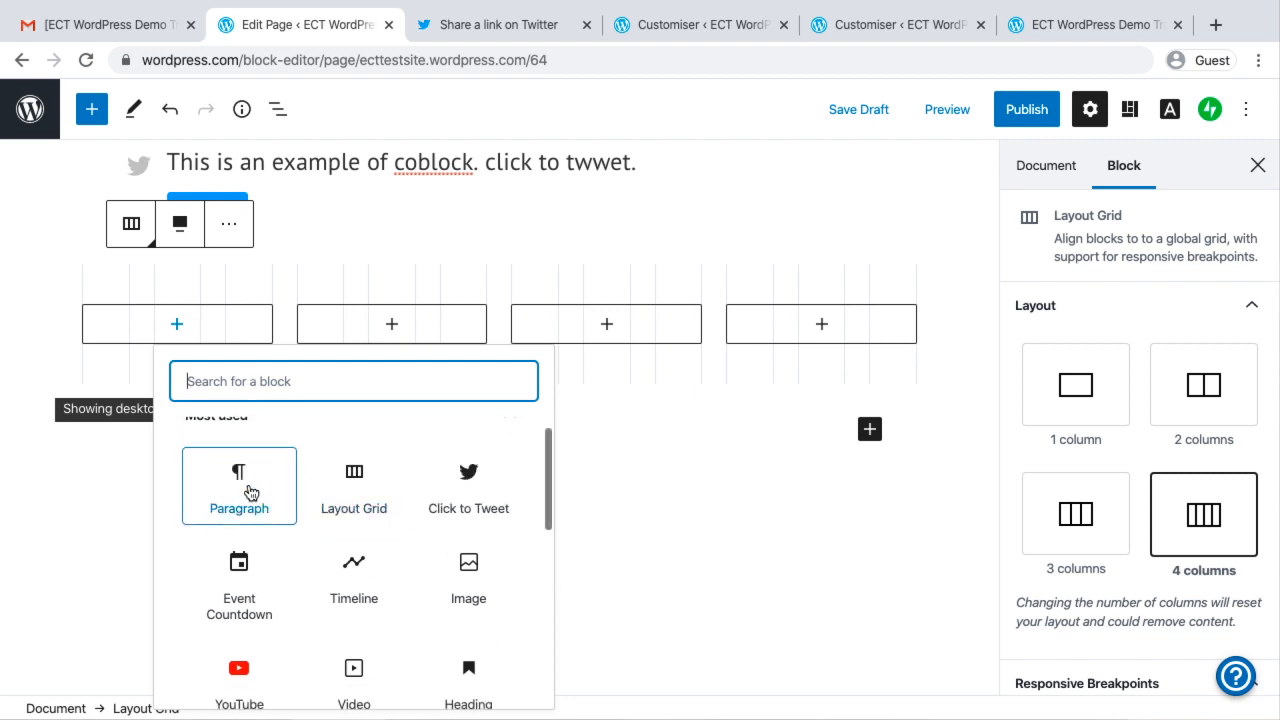
{"action": "left_click", "coordinate": [246, 487]}
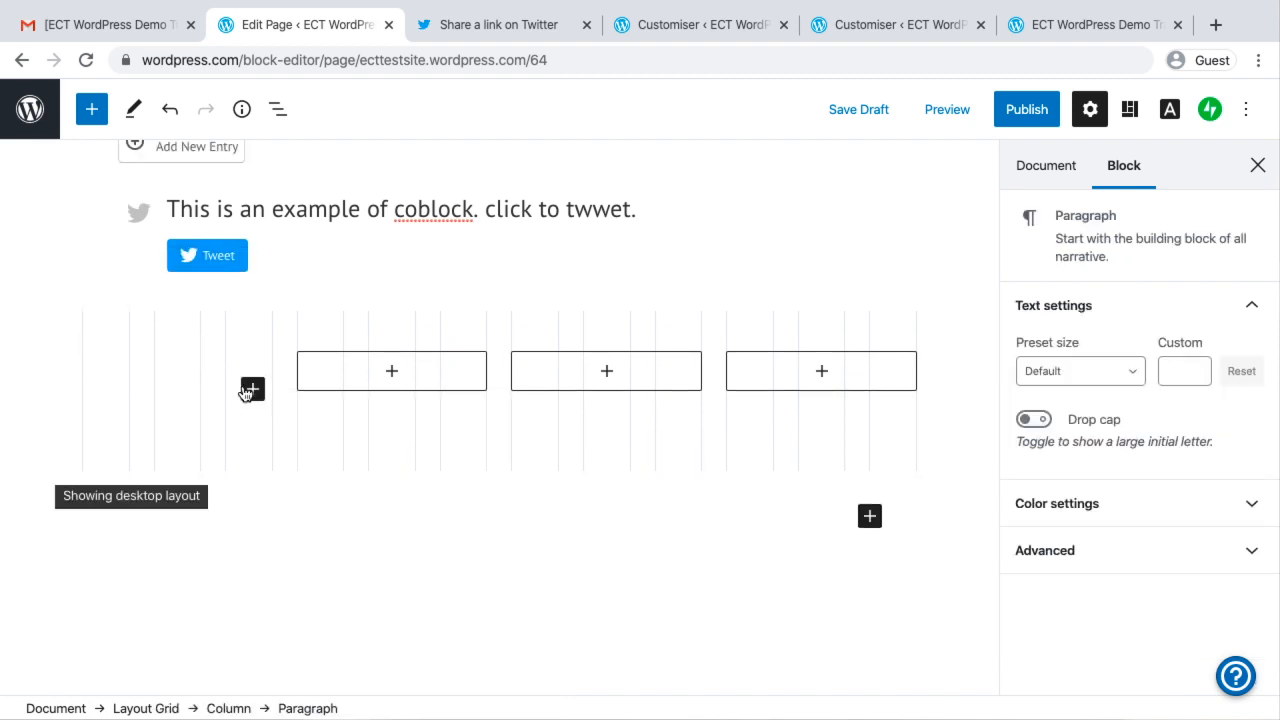
Replace the empty paragraph in the grid's first column with a Heading block reading "Course 1"
{"action": "left_click", "coordinate": [253, 390]}
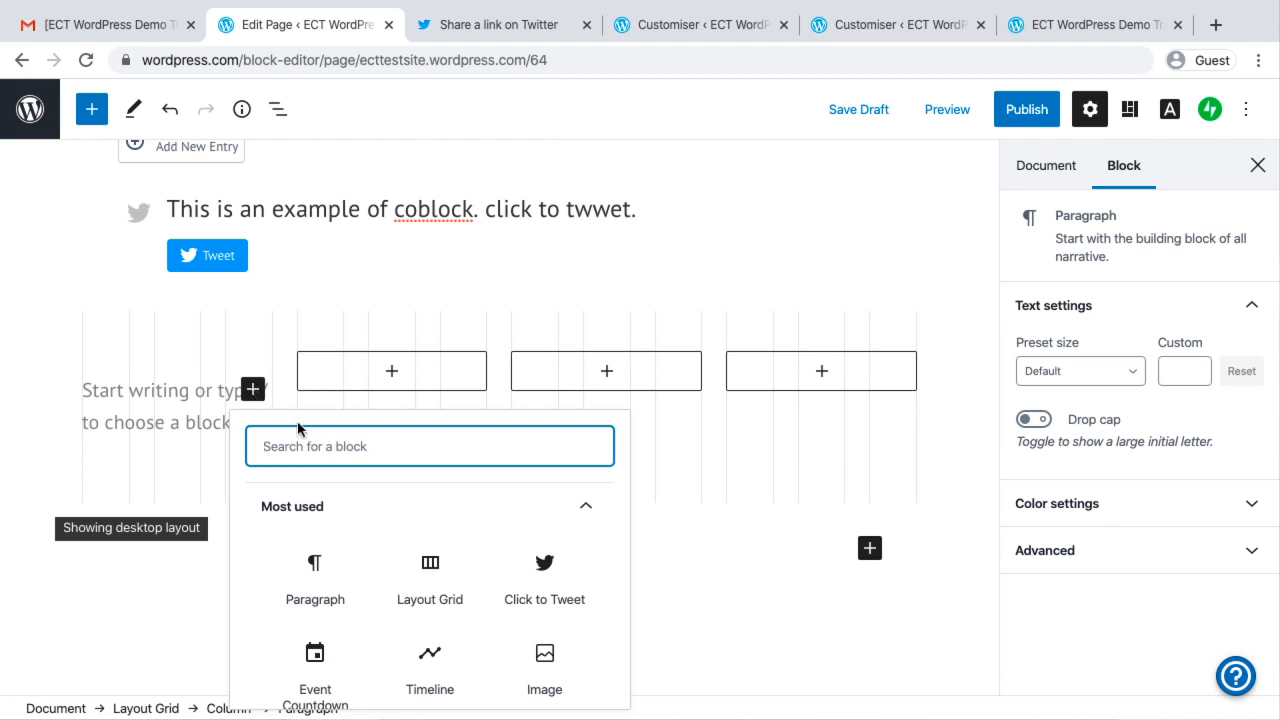
{"action": "type", "text": "/"}
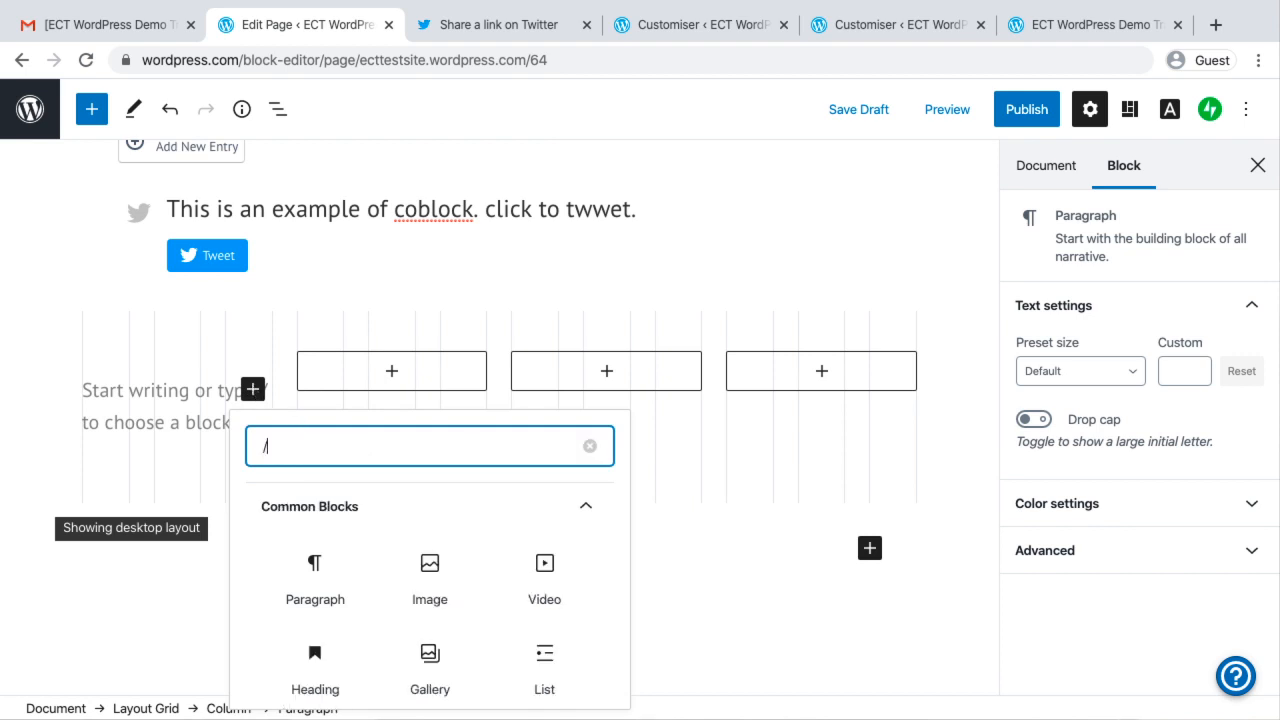
{"action": "type", "text": "Head"}
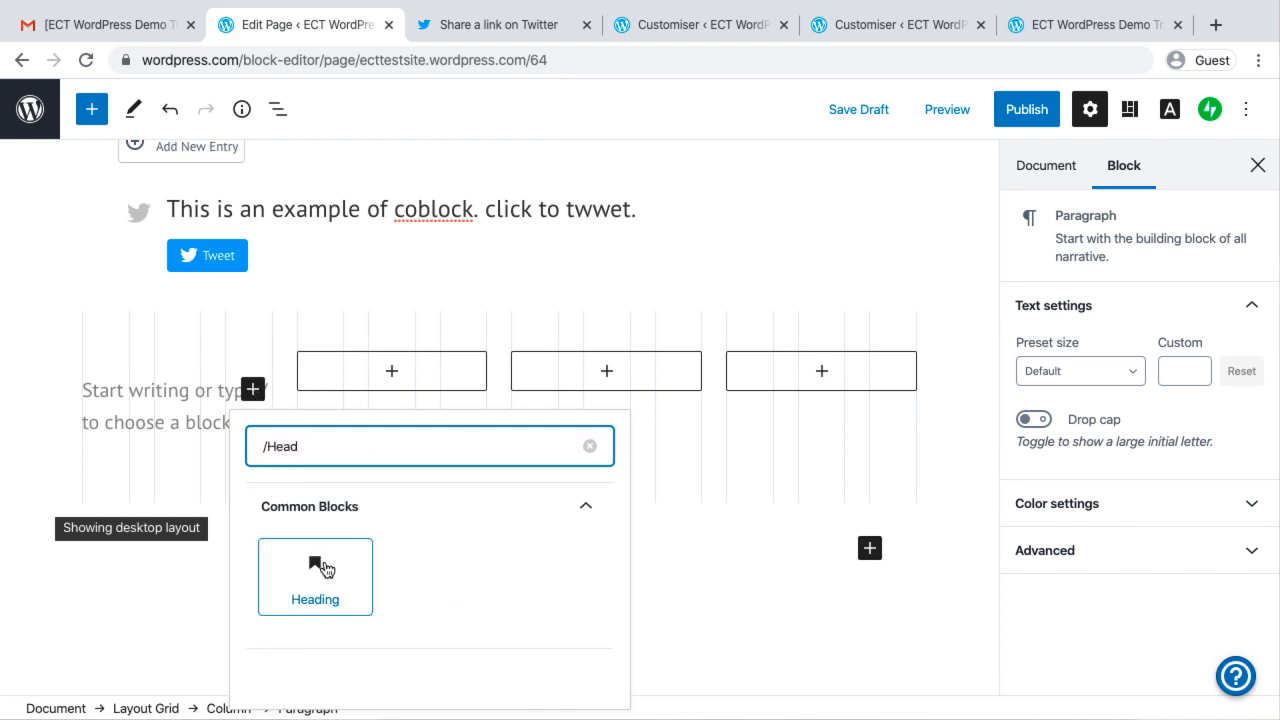
{"action": "left_click", "coordinate": [315, 575]}
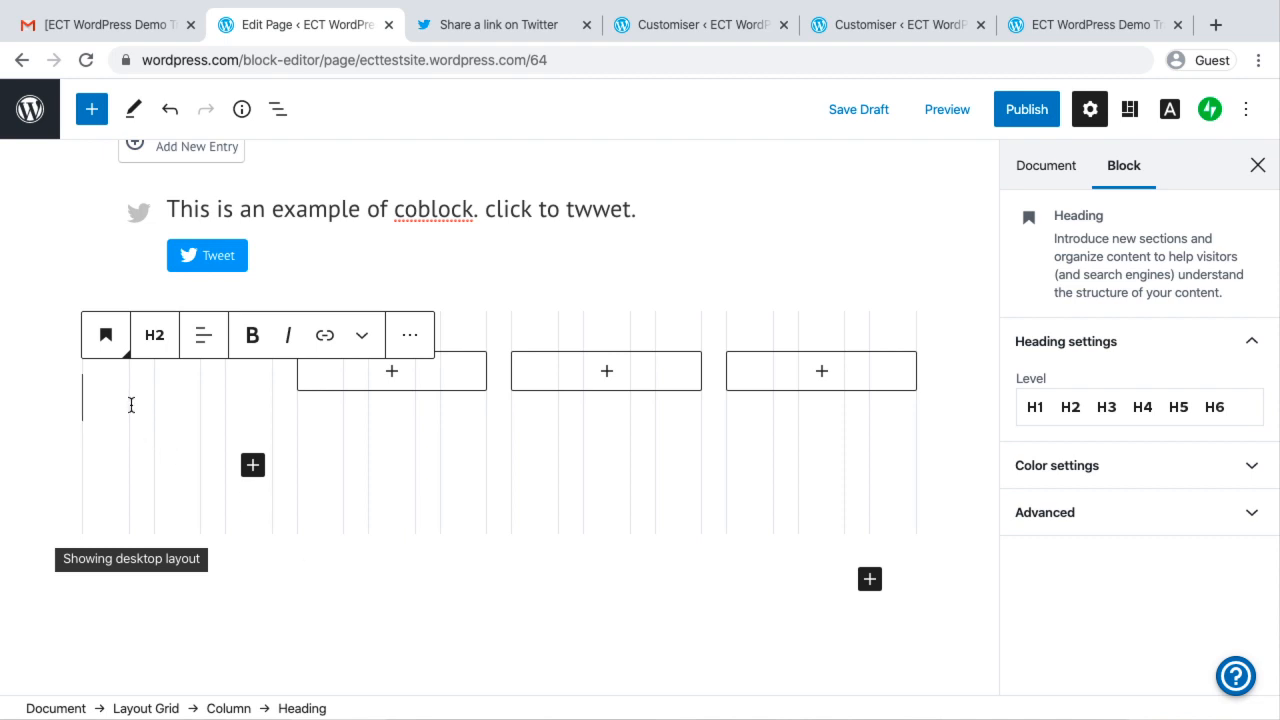
{"action": "type", "text": "Cous"}
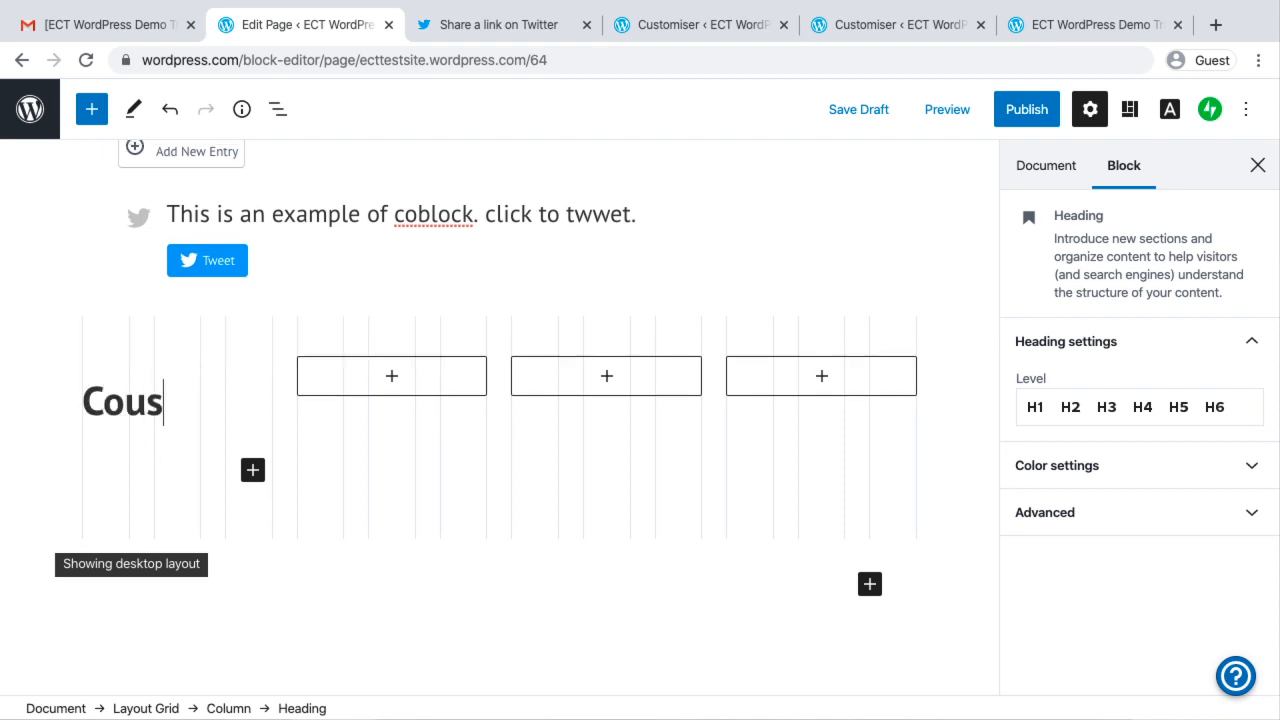
{"action": "key", "text": "BackSpace"}
{"action": "type", "text": "rse 1"}
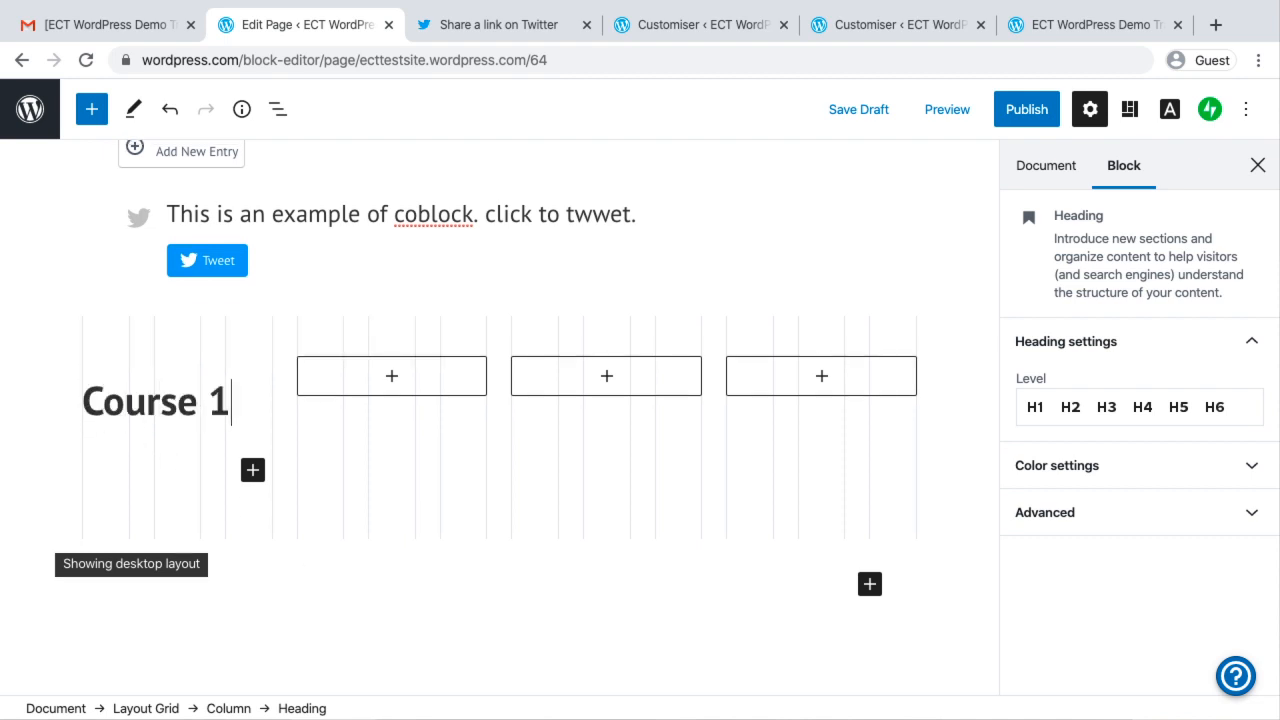
Add a Heading block reading "Course 2" to the layout grid's second column
{"action": "left_click", "coordinate": [417, 380]}
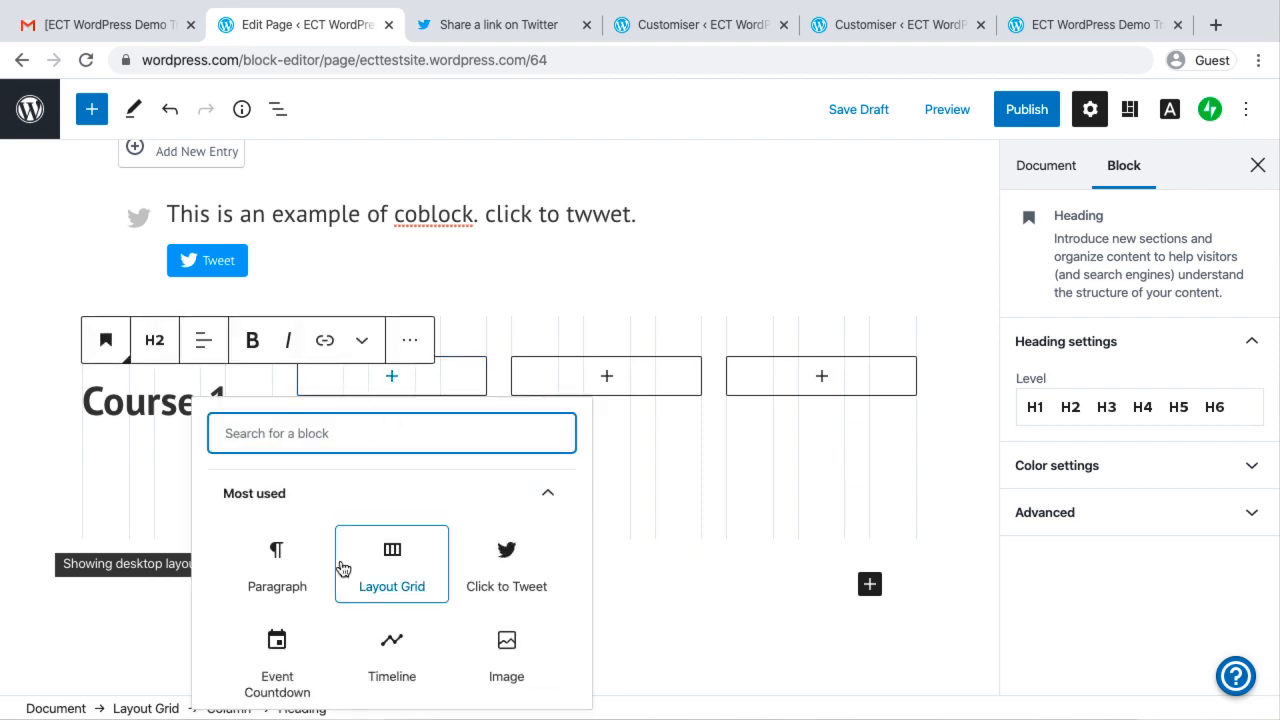
{"action": "scroll", "coordinate": [423, 586], "scroll_direction": "down", "scroll_amount": 3}
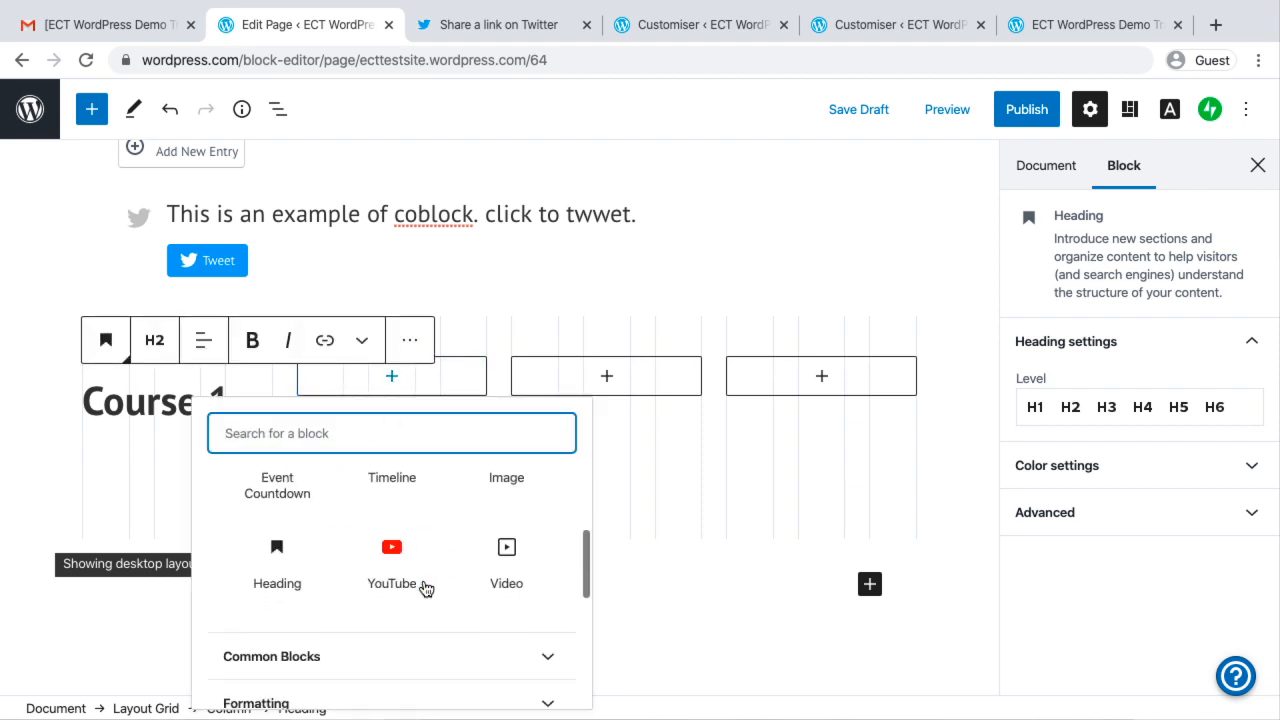
{"action": "left_click", "coordinate": [276, 548]}
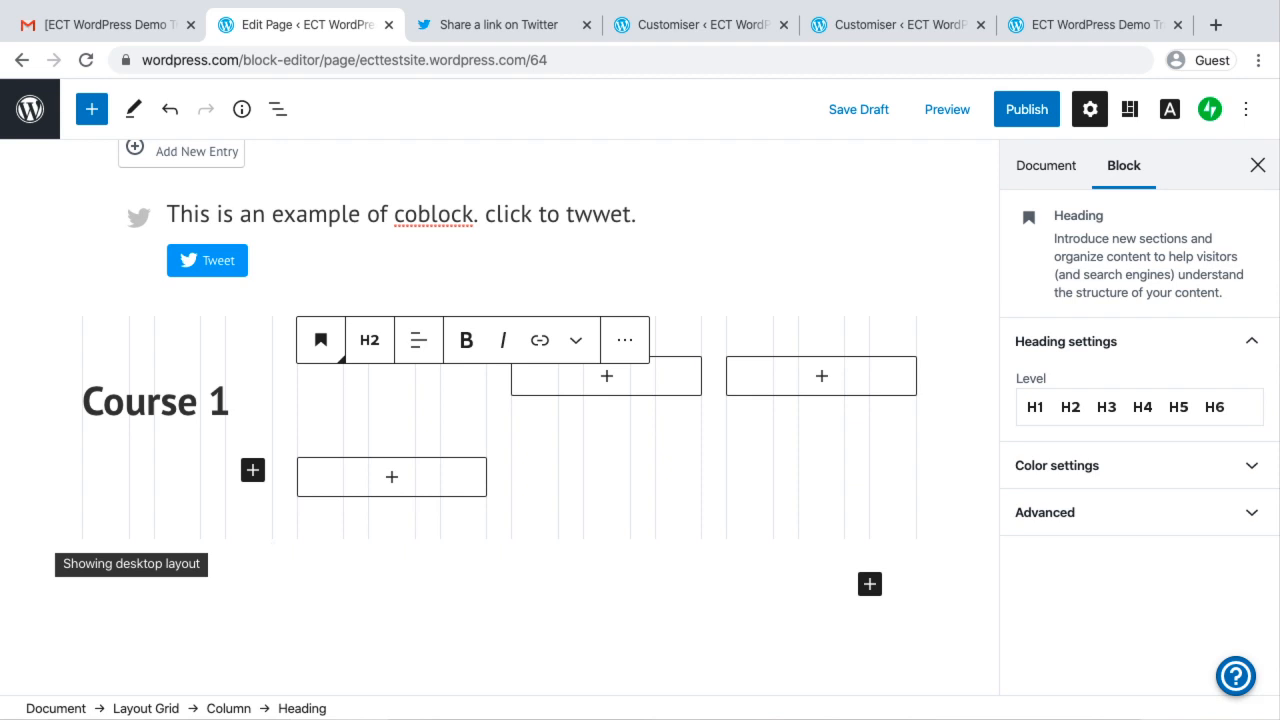
{"action": "type", "text": "Course 2"}
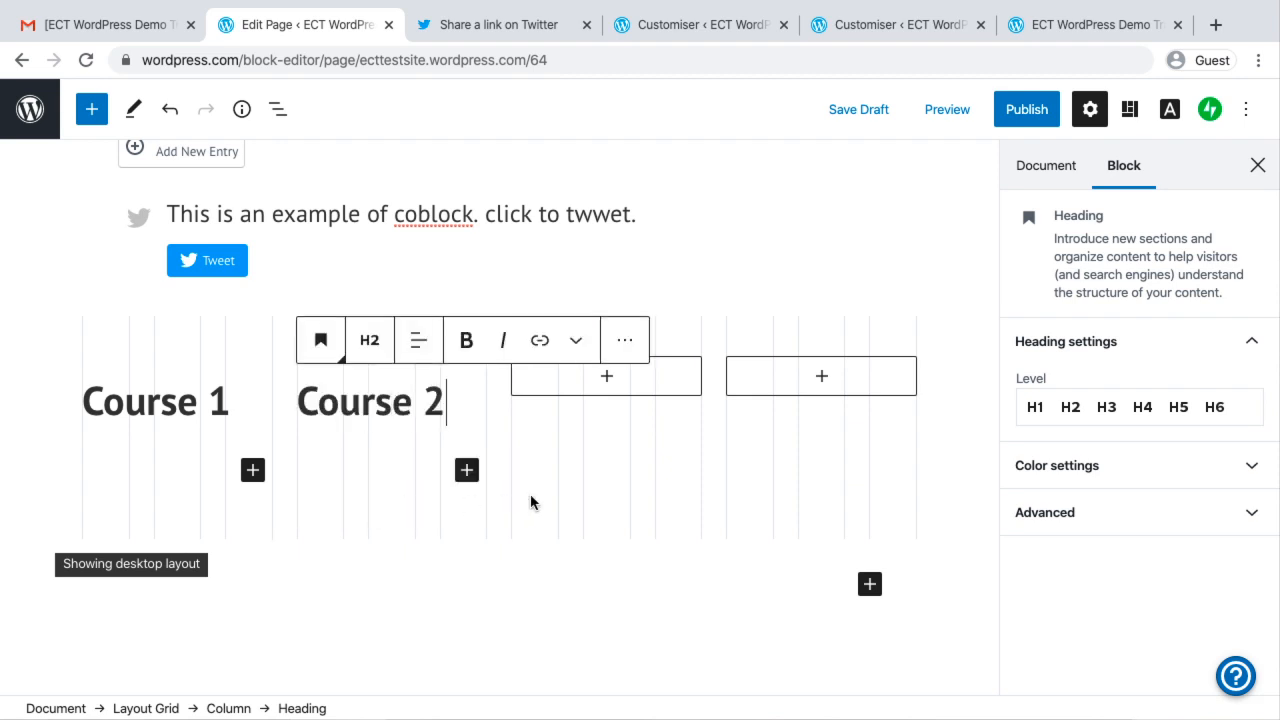
Add a Heading block reading "Course 3" to the grid's third column and open the block chooser for the fourth column
{"action": "left_click", "coordinate": [605, 357]}
{"action": "left_click", "coordinate": [537, 405]}
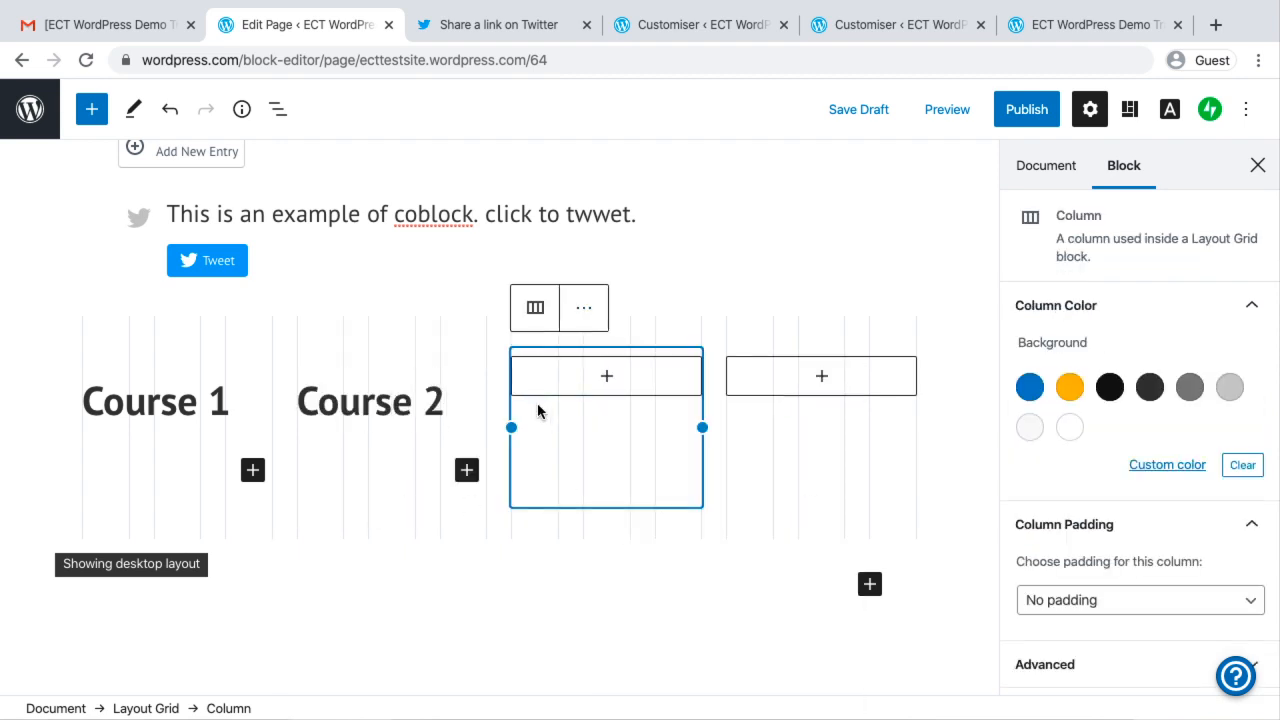
{"action": "left_click", "coordinate": [602, 386]}
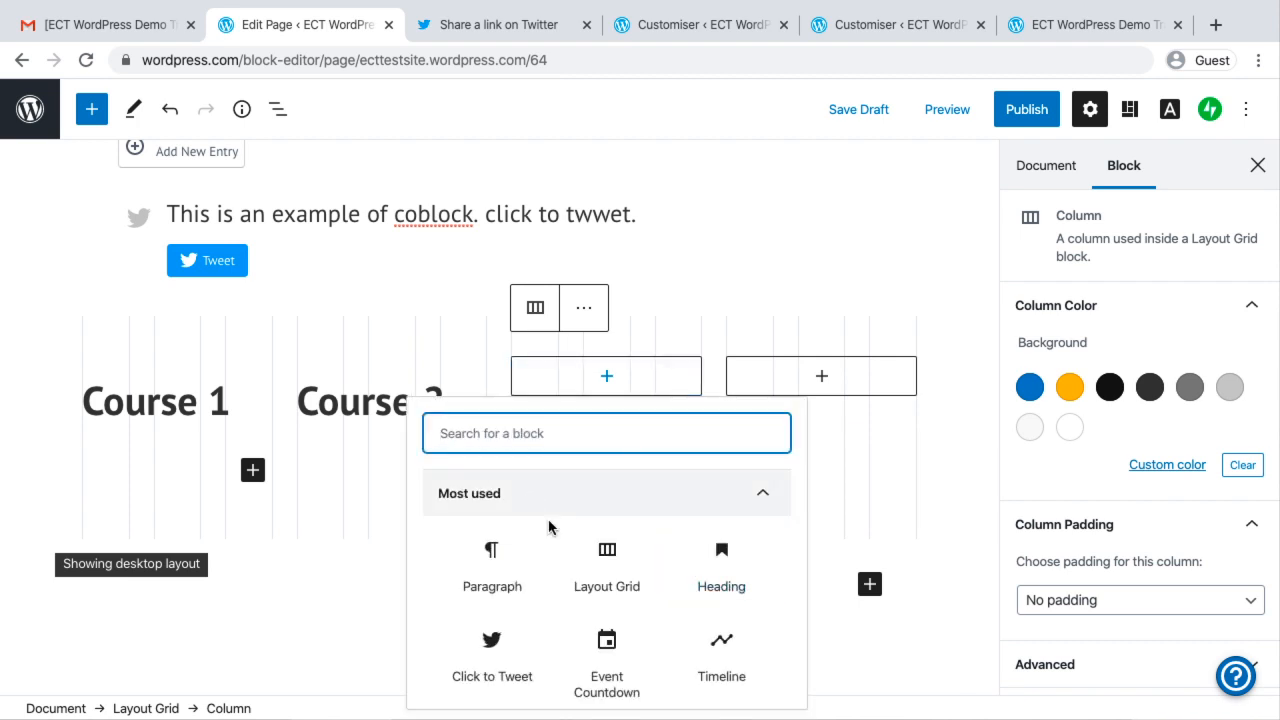
{"action": "left_click", "coordinate": [721, 565]}
{"action": "type", "text": "Course 3"}
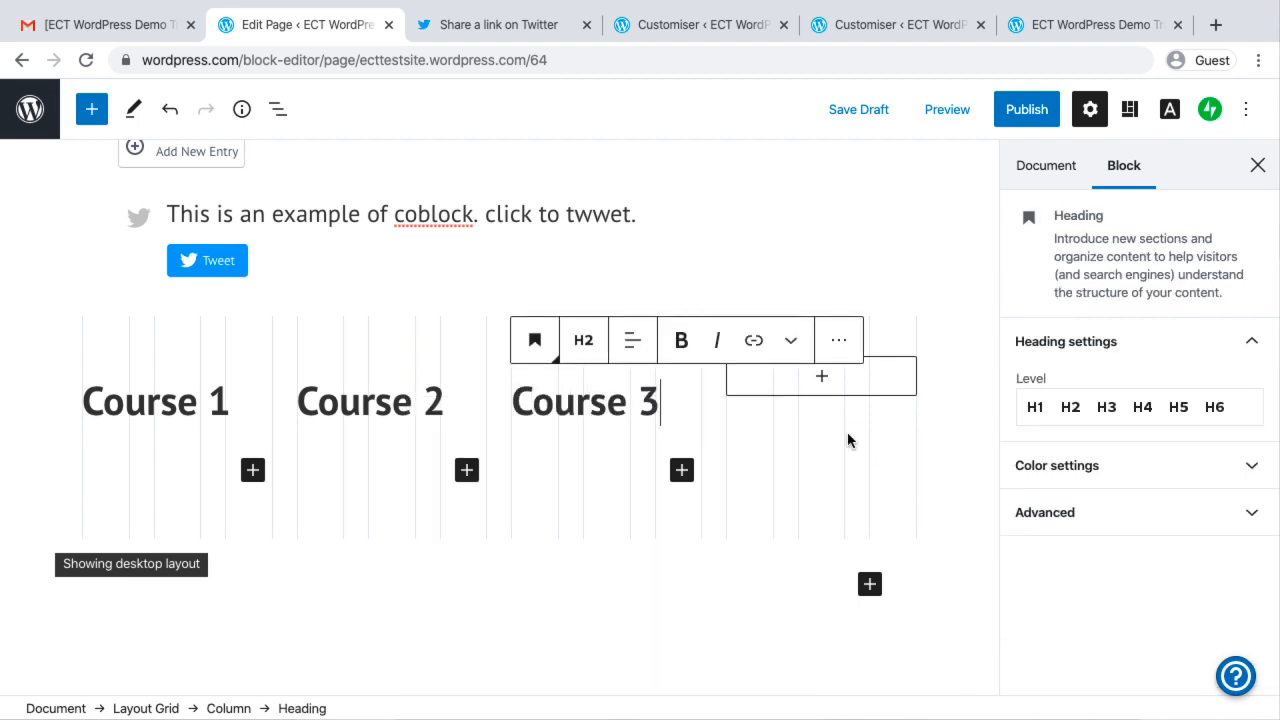
{"action": "left_click", "coordinate": [829, 389]}
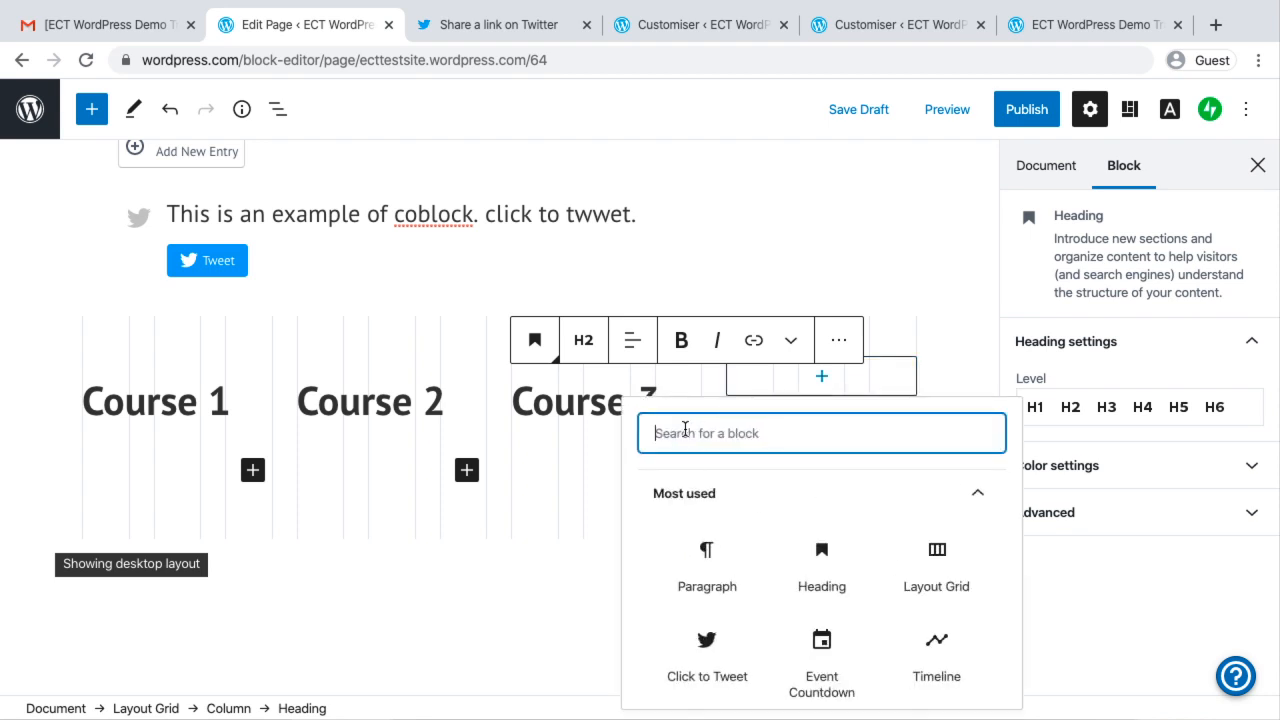
{"action": "type", "text": "Course 4"}
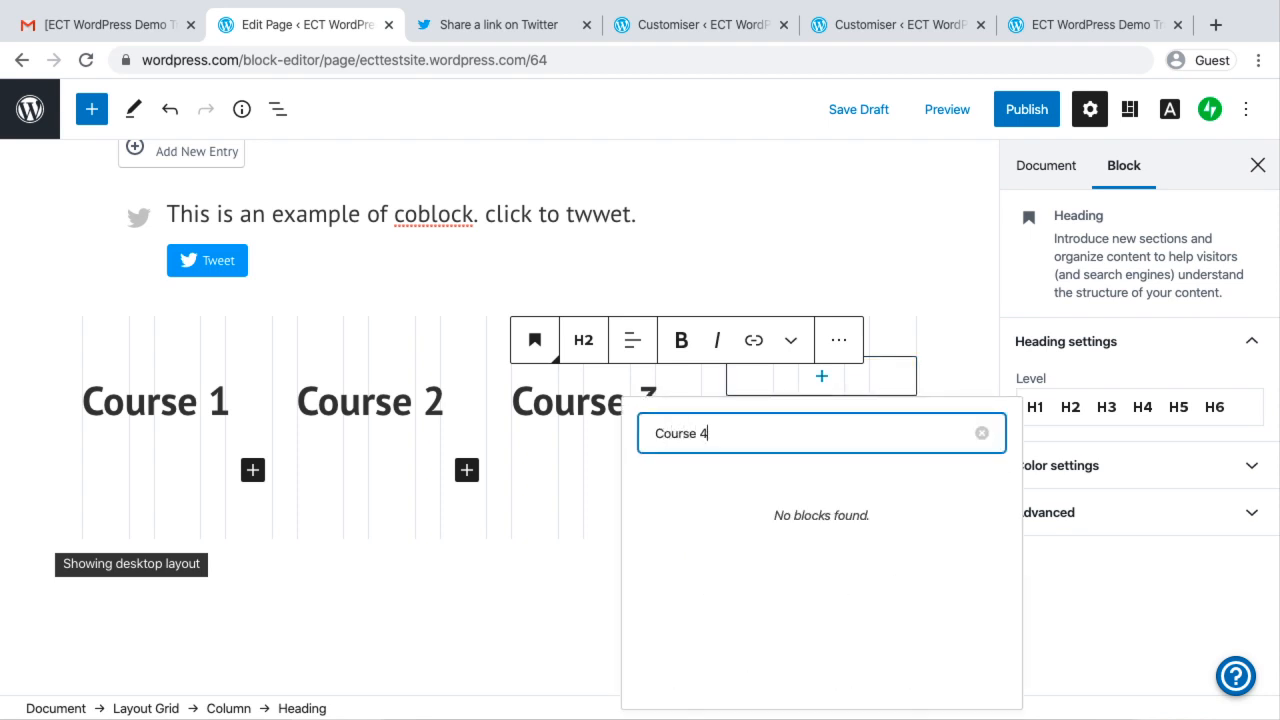
{"action": "key", "text": "BackSpace"}
{"action": "key", "text": "BackSpace"}
{"action": "key", "text": "BackSpace"}
{"action": "key", "text": "BackSpace"}
{"action": "key", "text": "BackSpace"}
{"action": "key", "text": "BackSpace"}
{"action": "key", "text": "BackSpace"}
{"action": "key", "text": "BackSpace"}
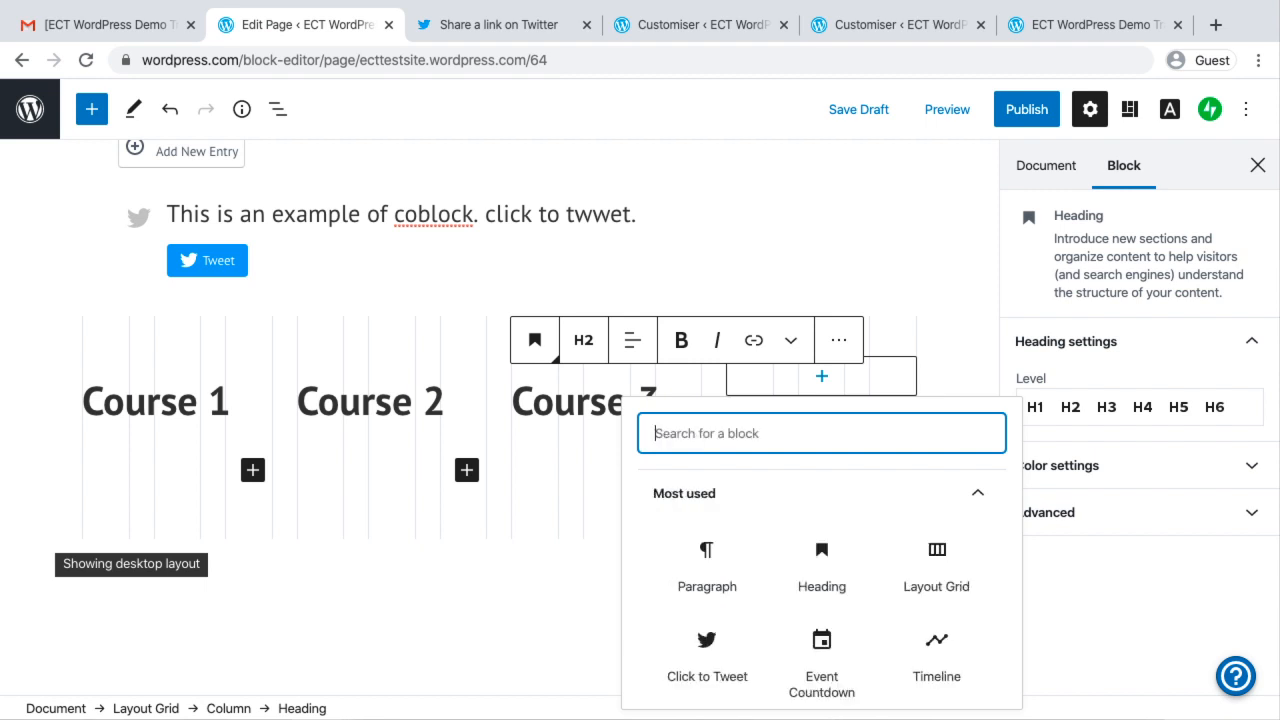
Insert a Heading block reading "Course 4" in the grid's fourth column and leave the grid
{"action": "left_click", "coordinate": [838, 575]}
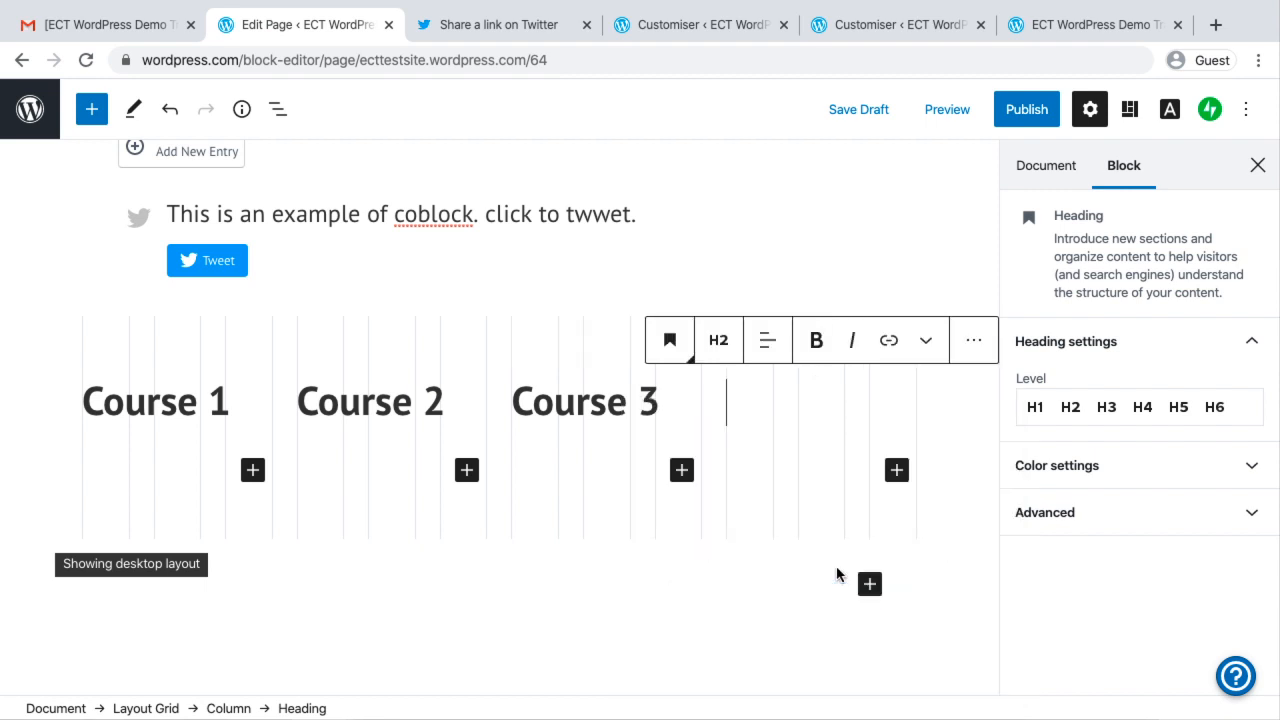
{"action": "type", "text": "Course 4"}
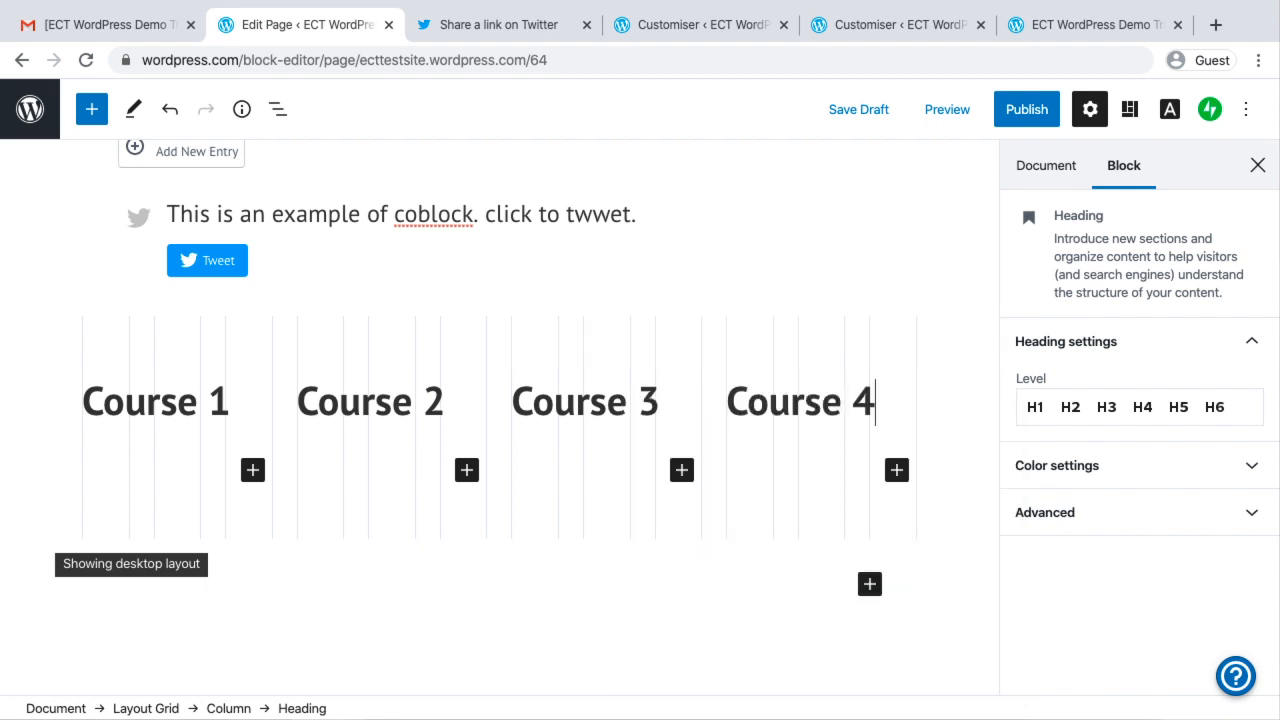
{"action": "left_click", "coordinate": [663, 674]}
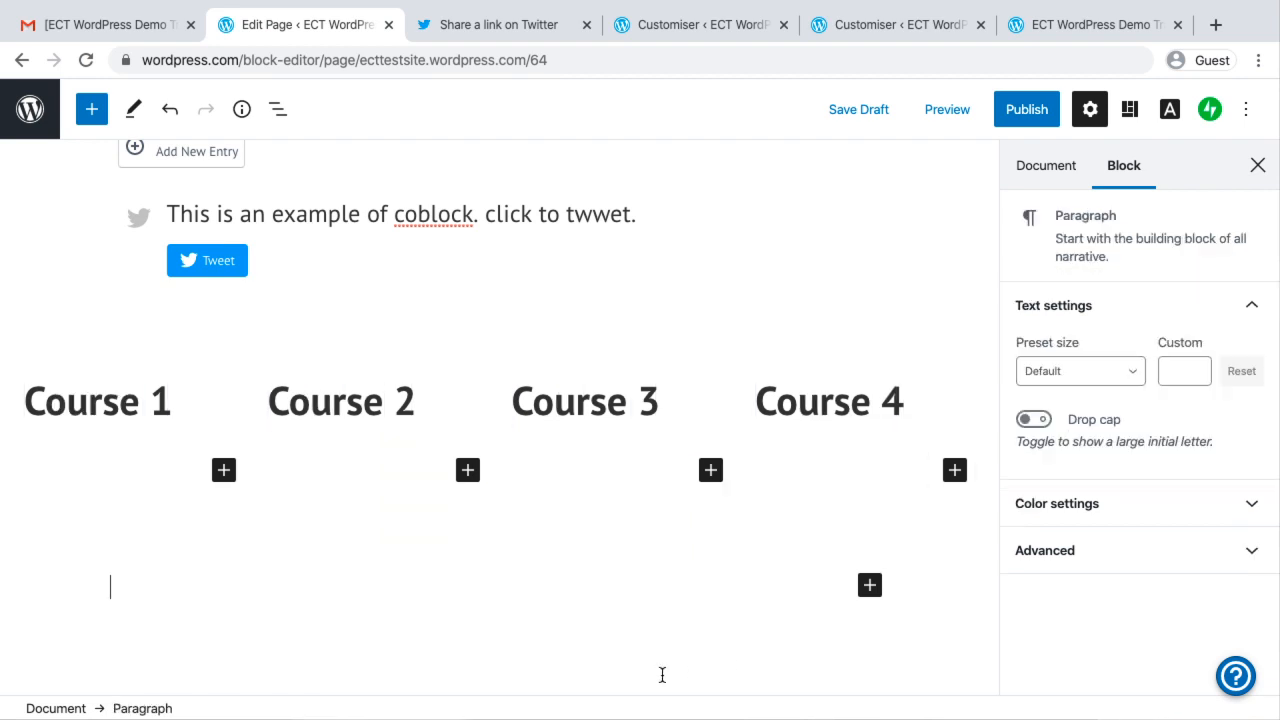
Insert a Classic block from the Formatting category below the layout grid
{"action": "scroll", "coordinate": [734, 631], "scroll_direction": "down", "scroll_amount": 3}
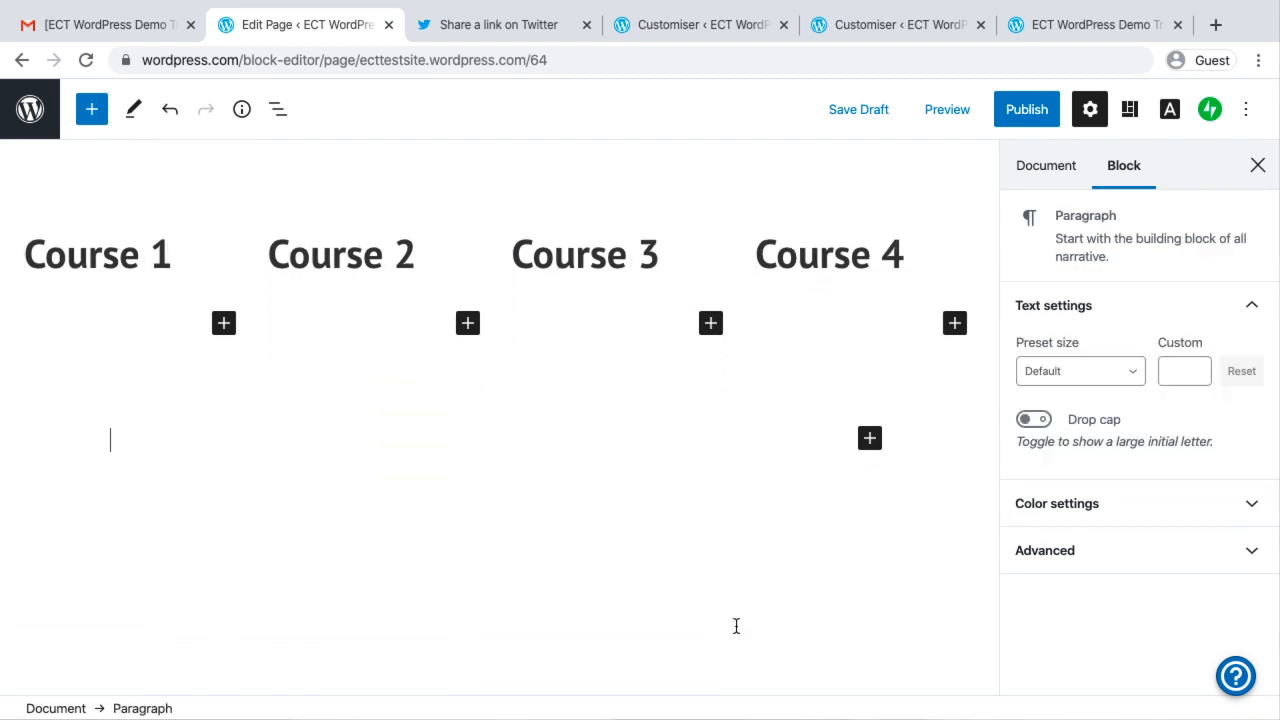
{"action": "scroll", "coordinate": [736, 626], "scroll_direction": "up", "scroll_amount": 2}
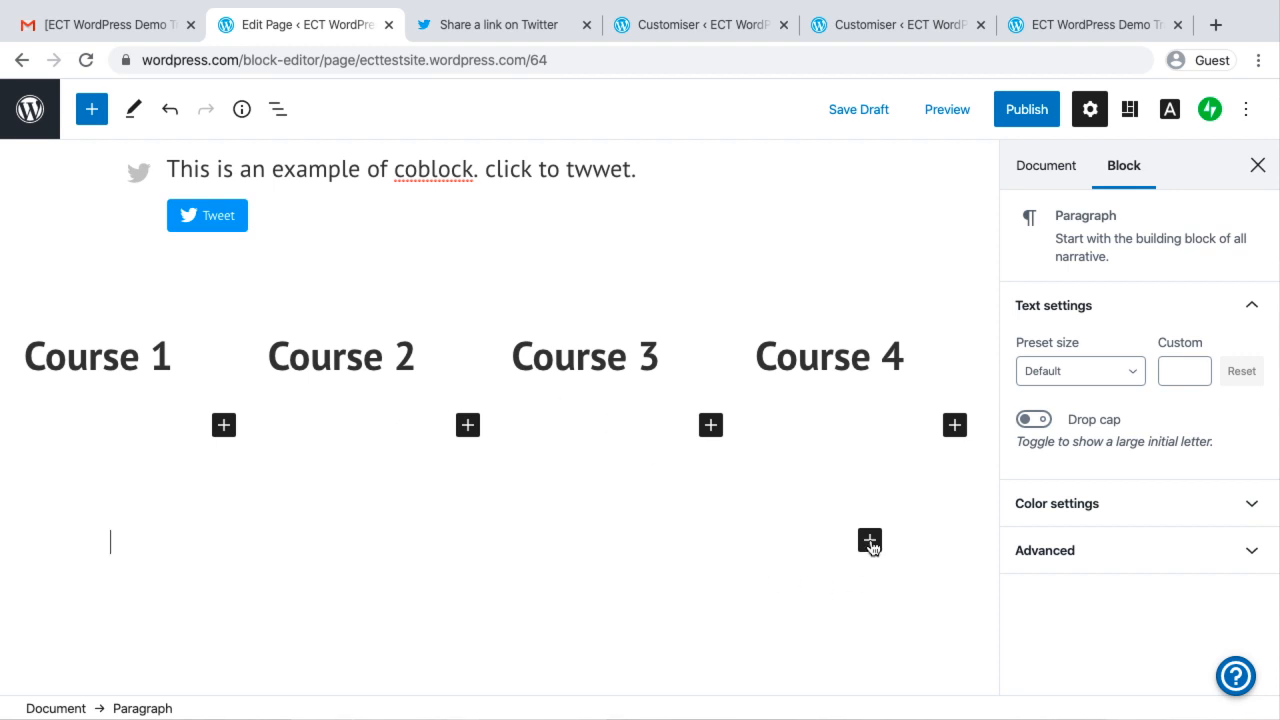
{"action": "left_click", "coordinate": [870, 541]}
{"action": "scroll", "coordinate": [950, 340], "scroll_direction": "down", "scroll_amount": 5}
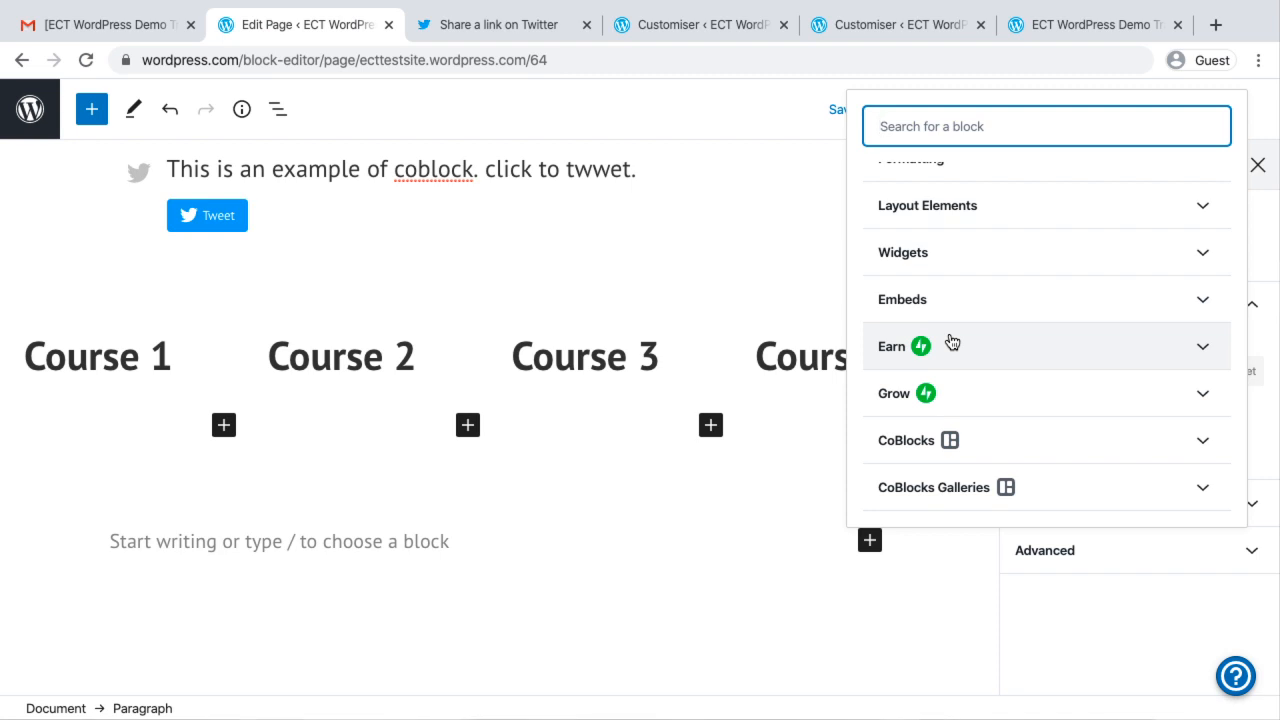
{"action": "scroll", "coordinate": [951, 343], "scroll_direction": "up", "scroll_amount": 4}
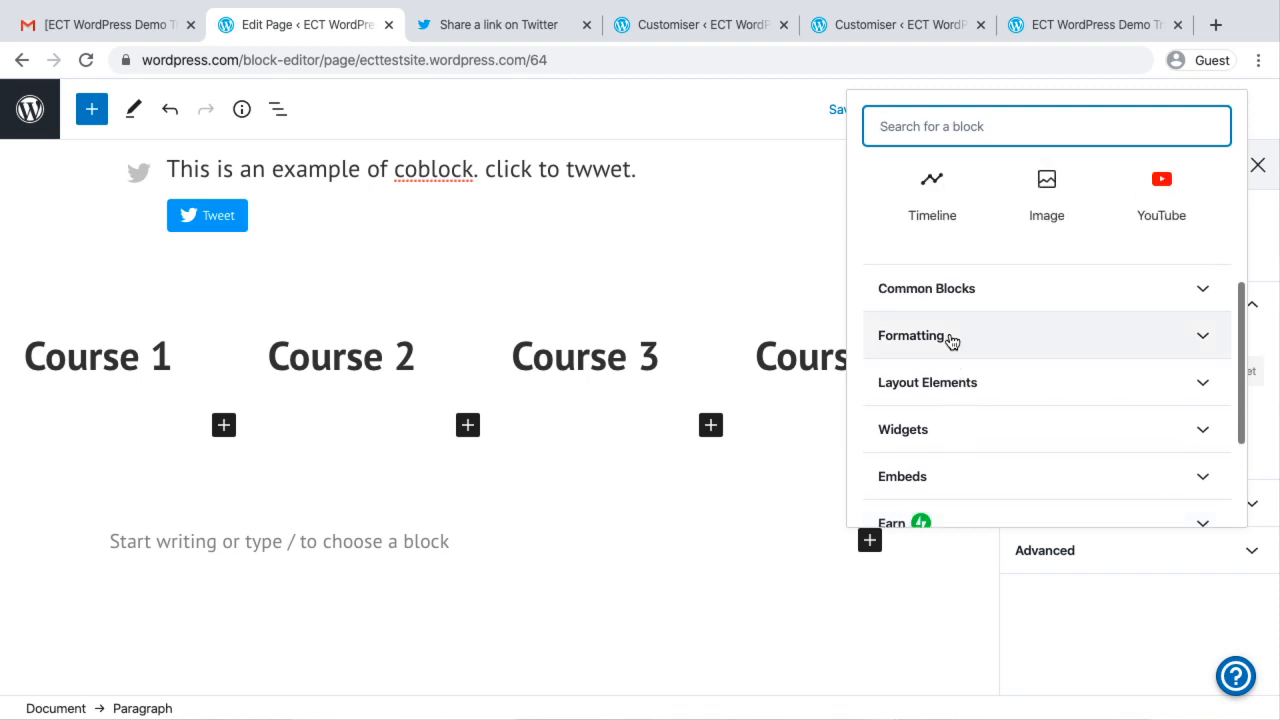
{"action": "left_click", "coordinate": [982, 354]}
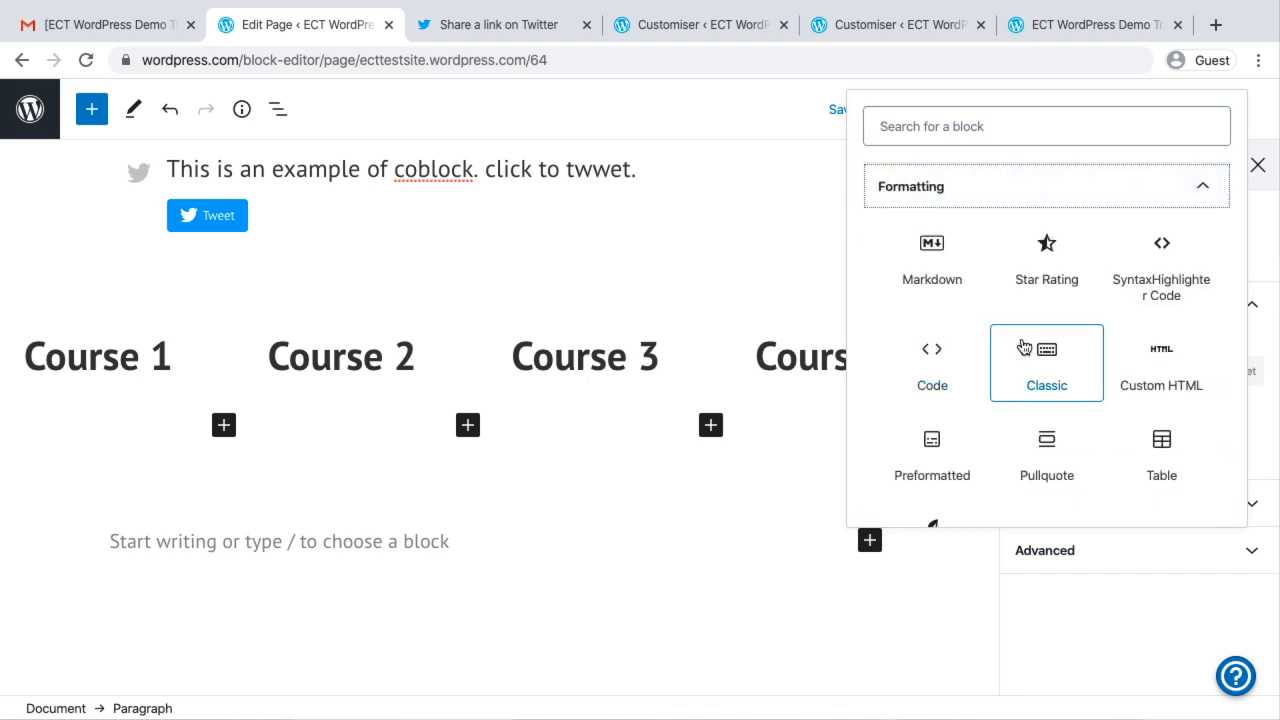
{"action": "left_click", "coordinate": [1046, 370]}
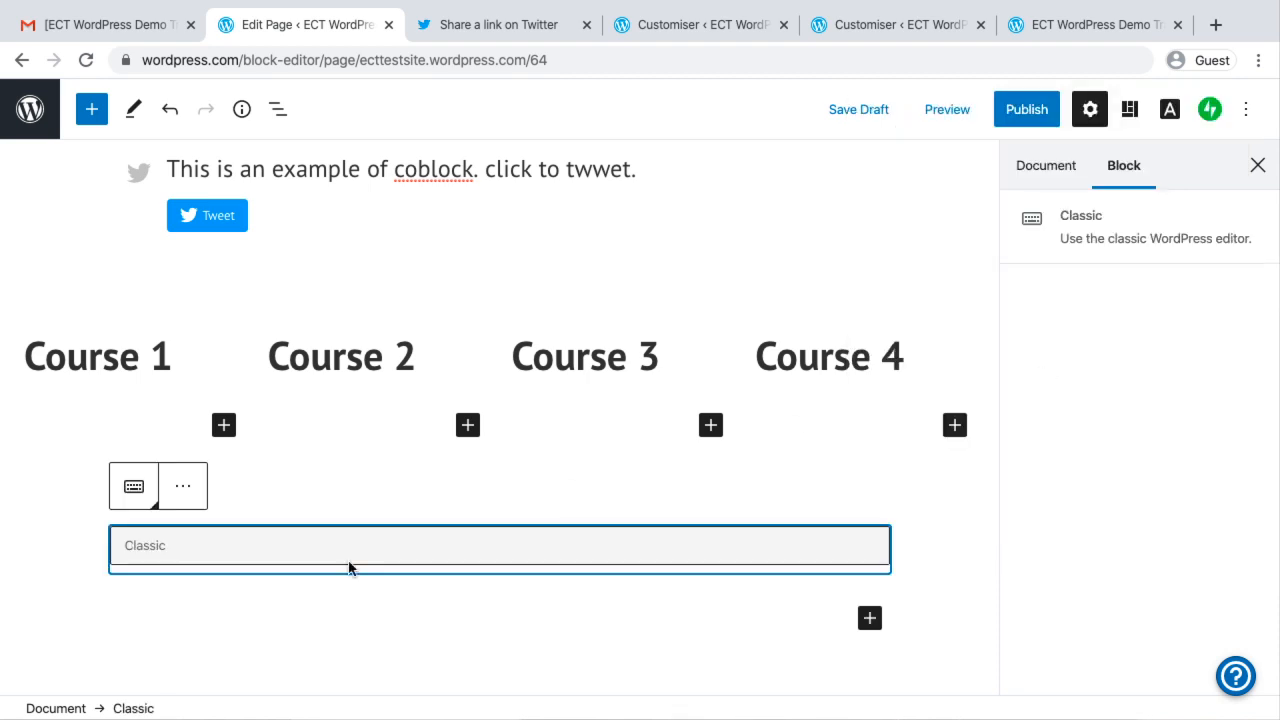
Write "This is a classic WordPress editor." in the Classic block and leave the block
{"action": "left_click", "coordinate": [180, 563]}
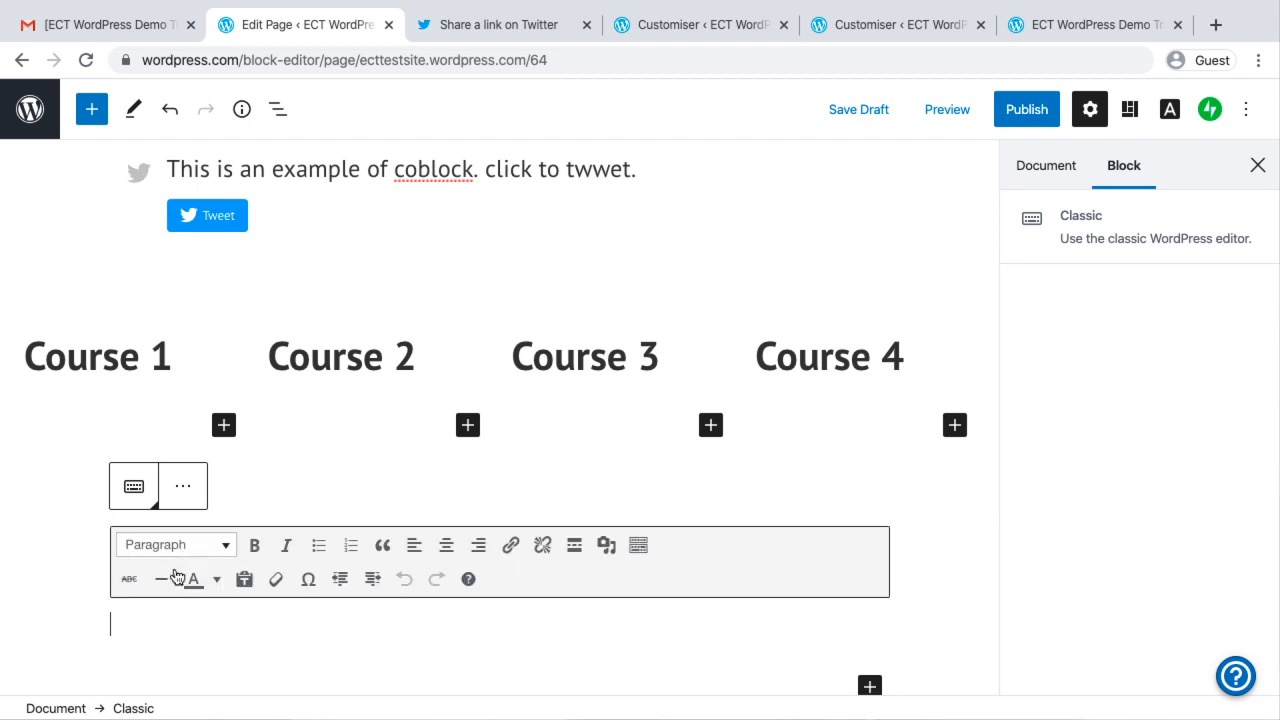
{"action": "scroll", "coordinate": [149, 626], "scroll_direction": "down", "scroll_amount": 2}
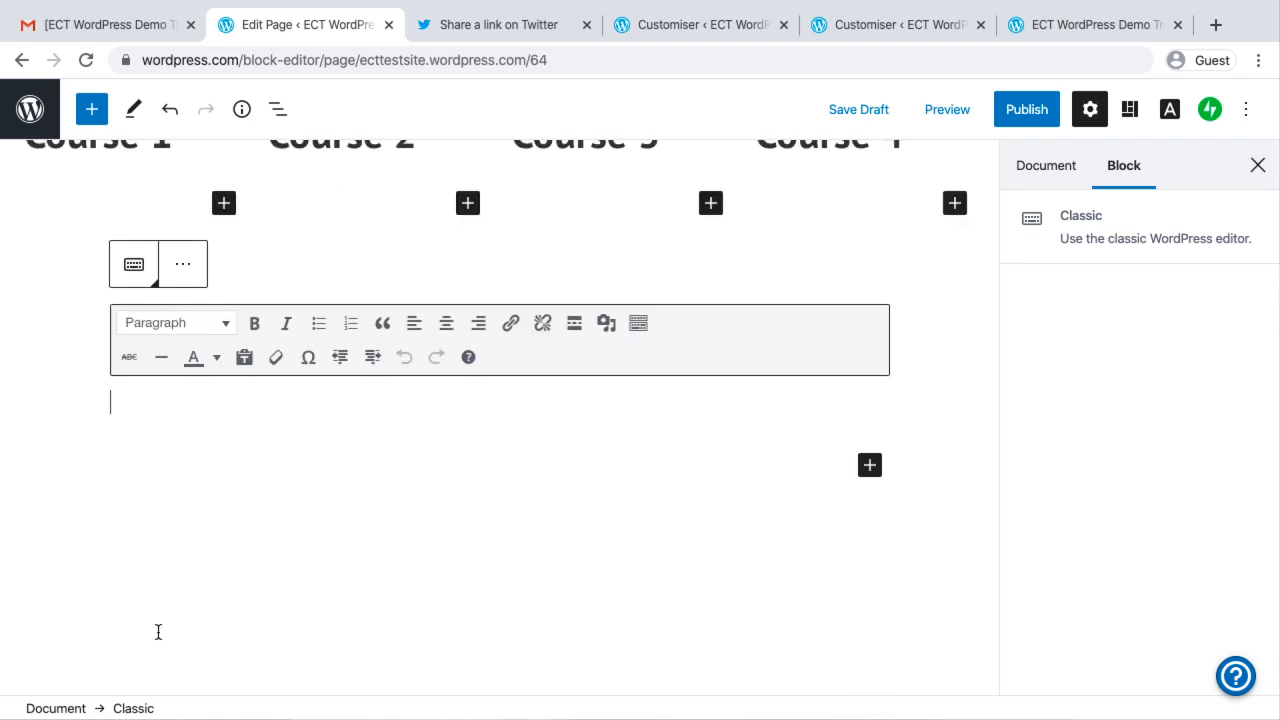
{"action": "type", "text": "This is a "}
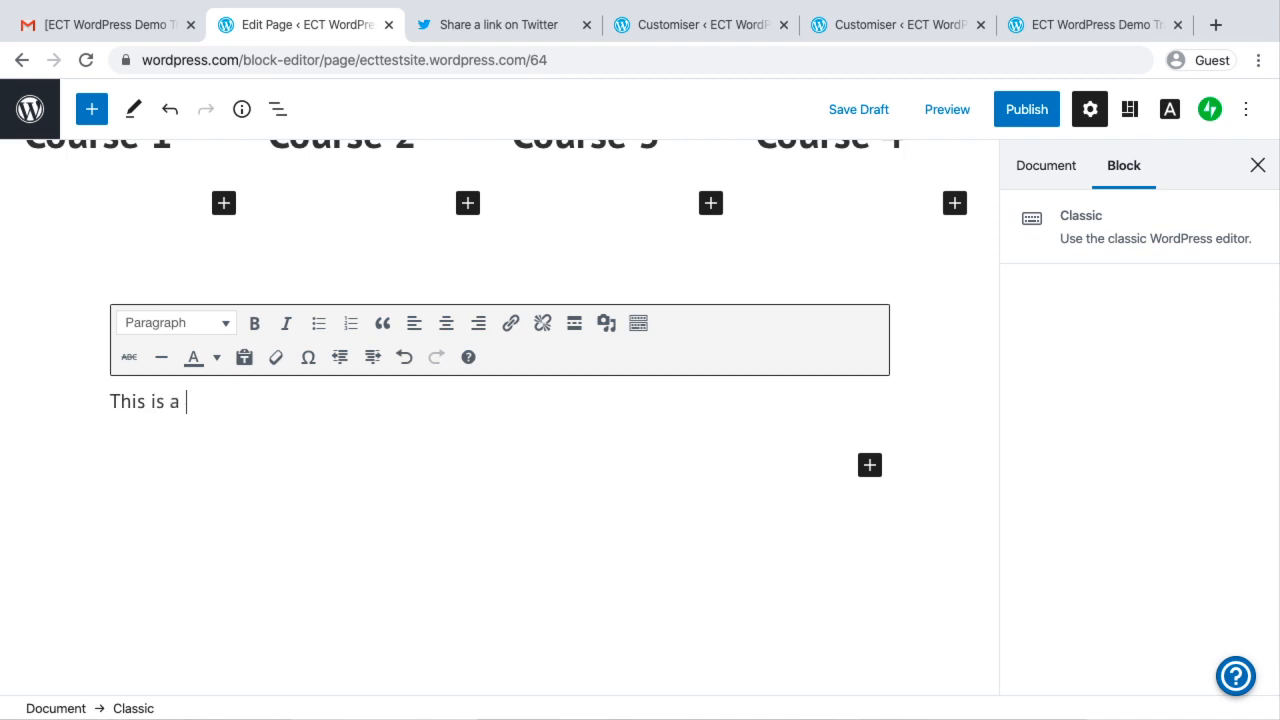
{"action": "type", "text": "classic Wo"}
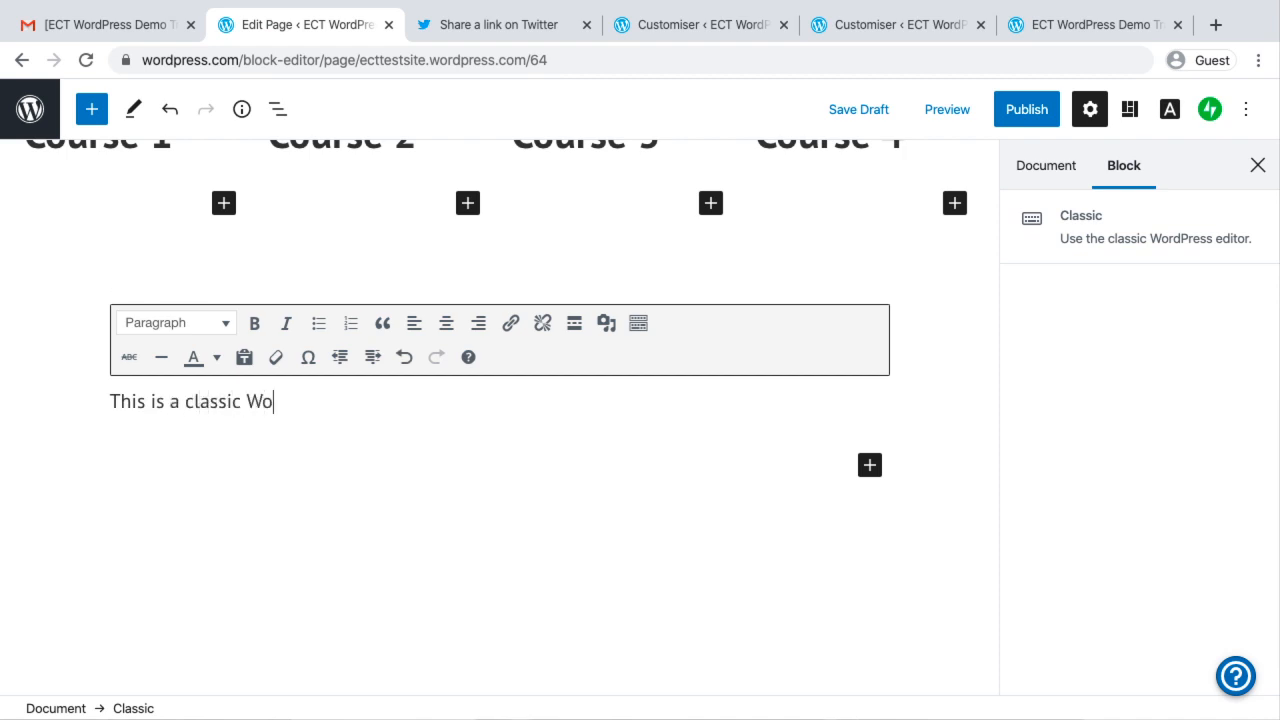
{"action": "type", "text": "rdPress editor."}
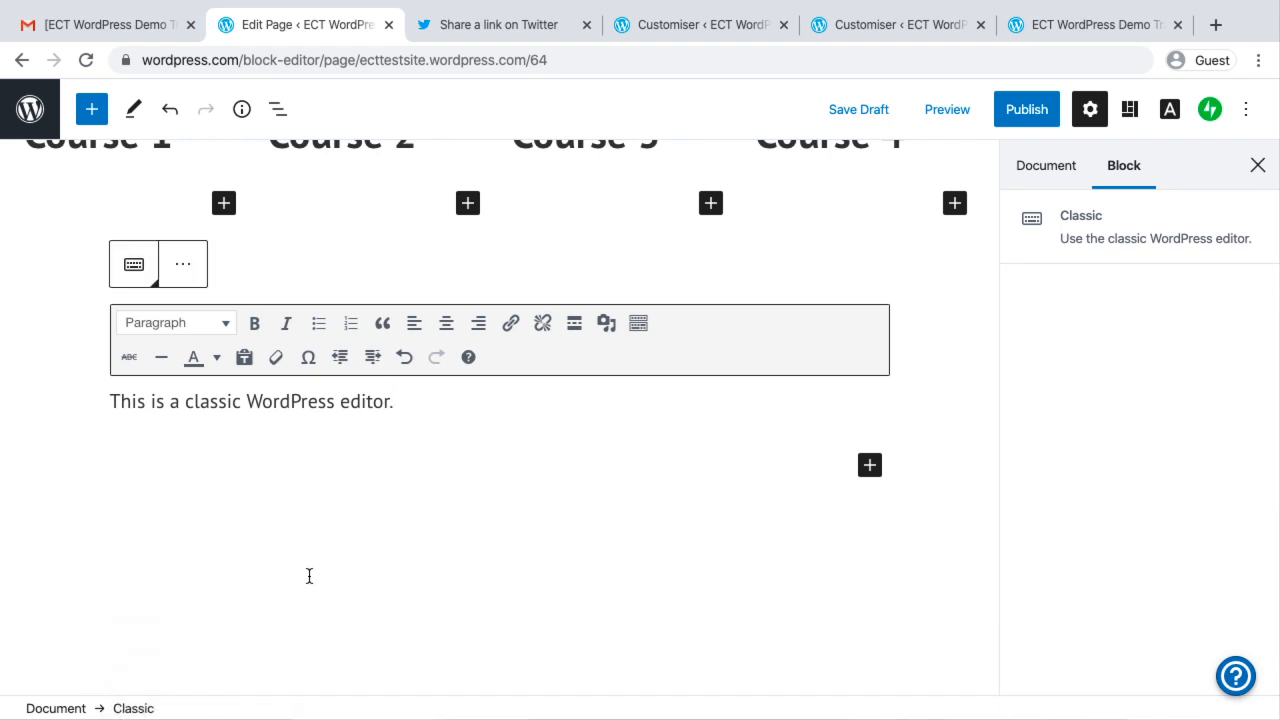
{"action": "left_click", "coordinate": [309, 576]}
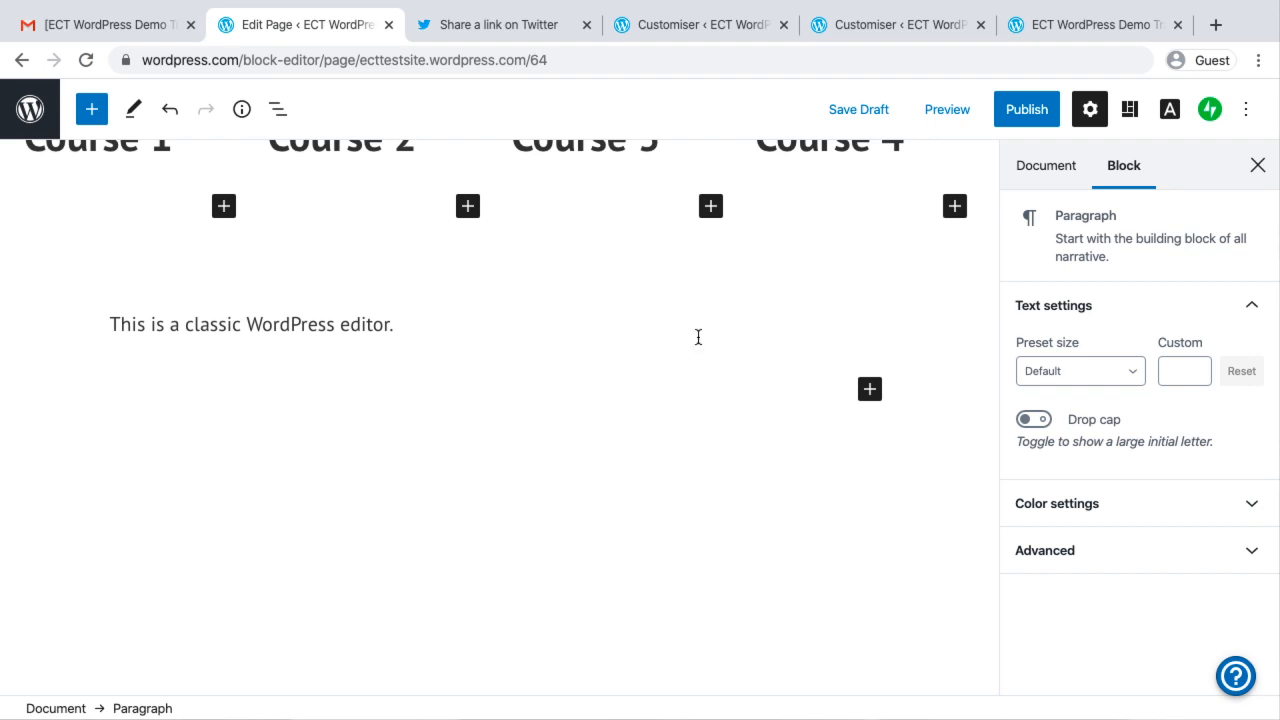
Publish the test page and return to the site's list of pages
{"action": "left_click", "coordinate": [1024, 110]}
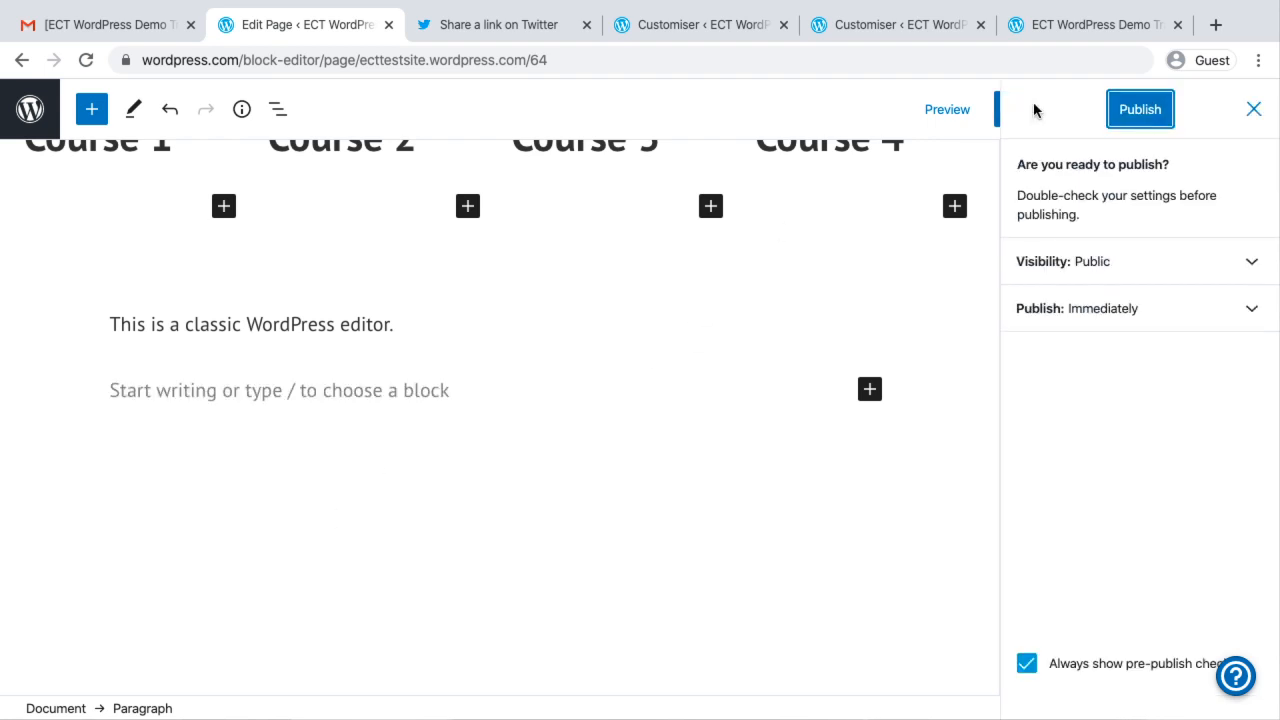
{"action": "left_click", "coordinate": [1143, 116]}
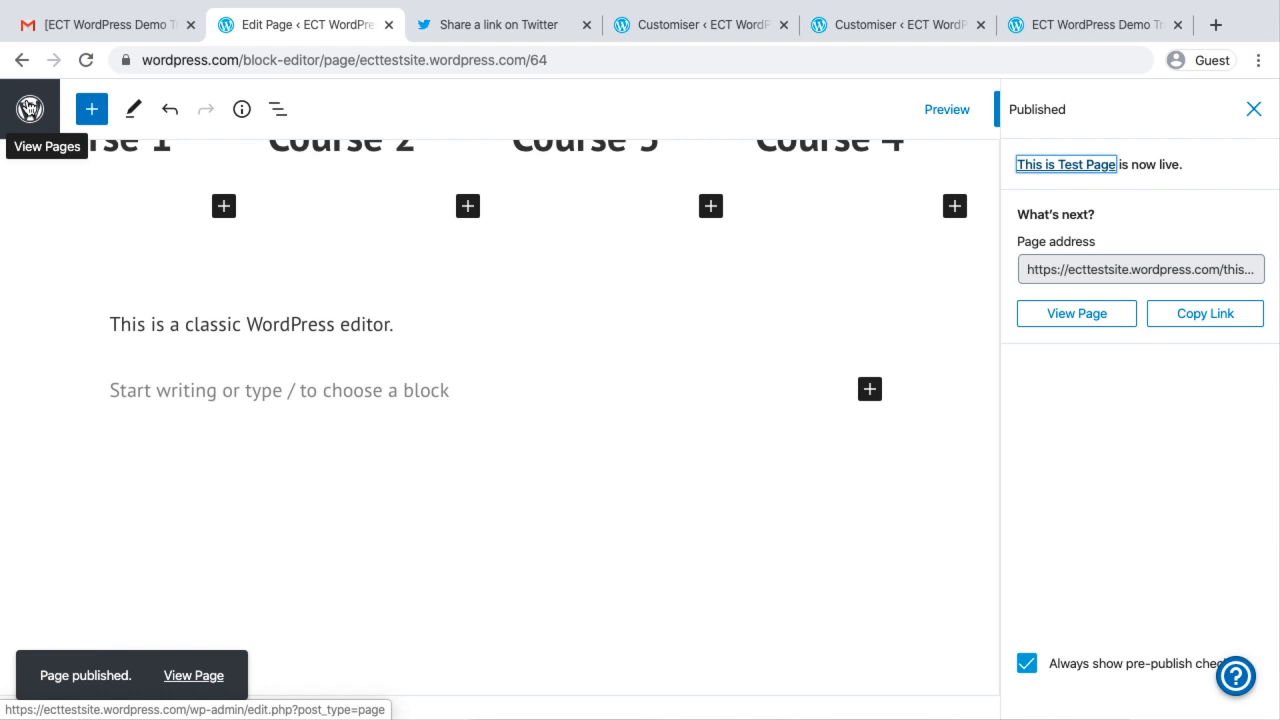
{"action": "left_click", "coordinate": [30, 110]}
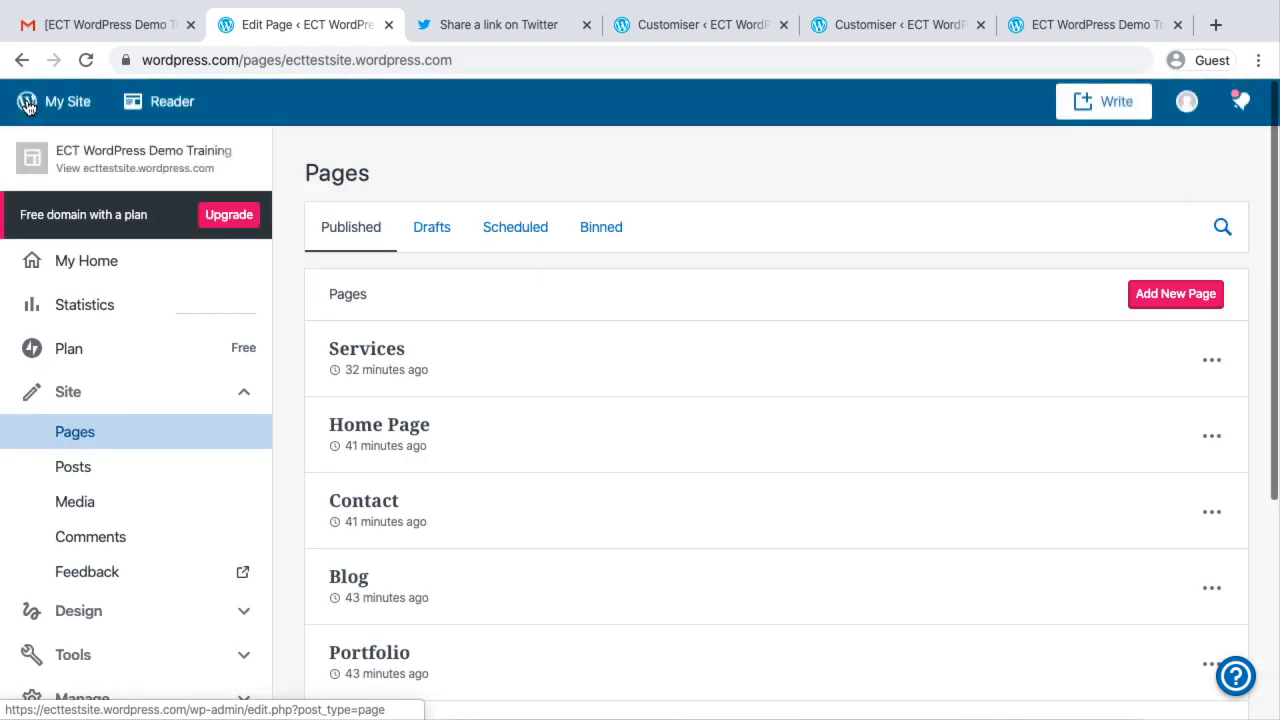
Go to the site's posts and start a new post
{"action": "scroll", "coordinate": [100, 486], "scroll_direction": "down", "scroll_amount": 1}
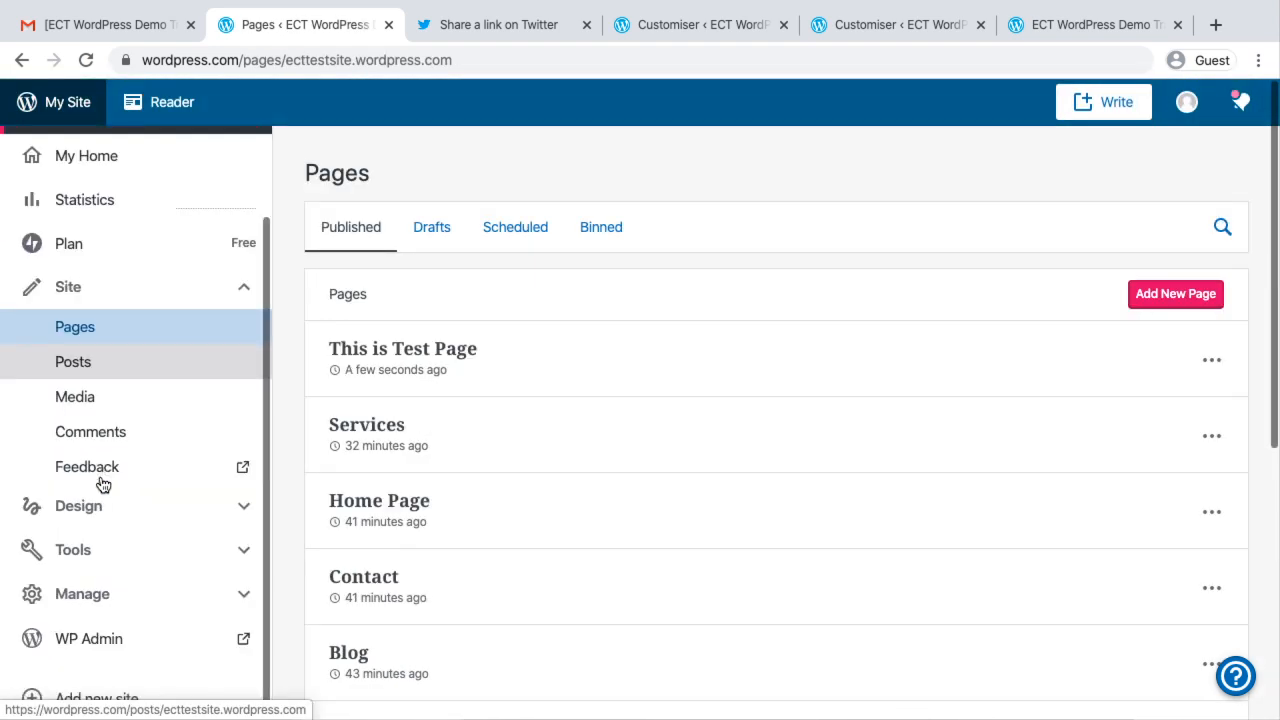
{"action": "left_click", "coordinate": [85, 368]}
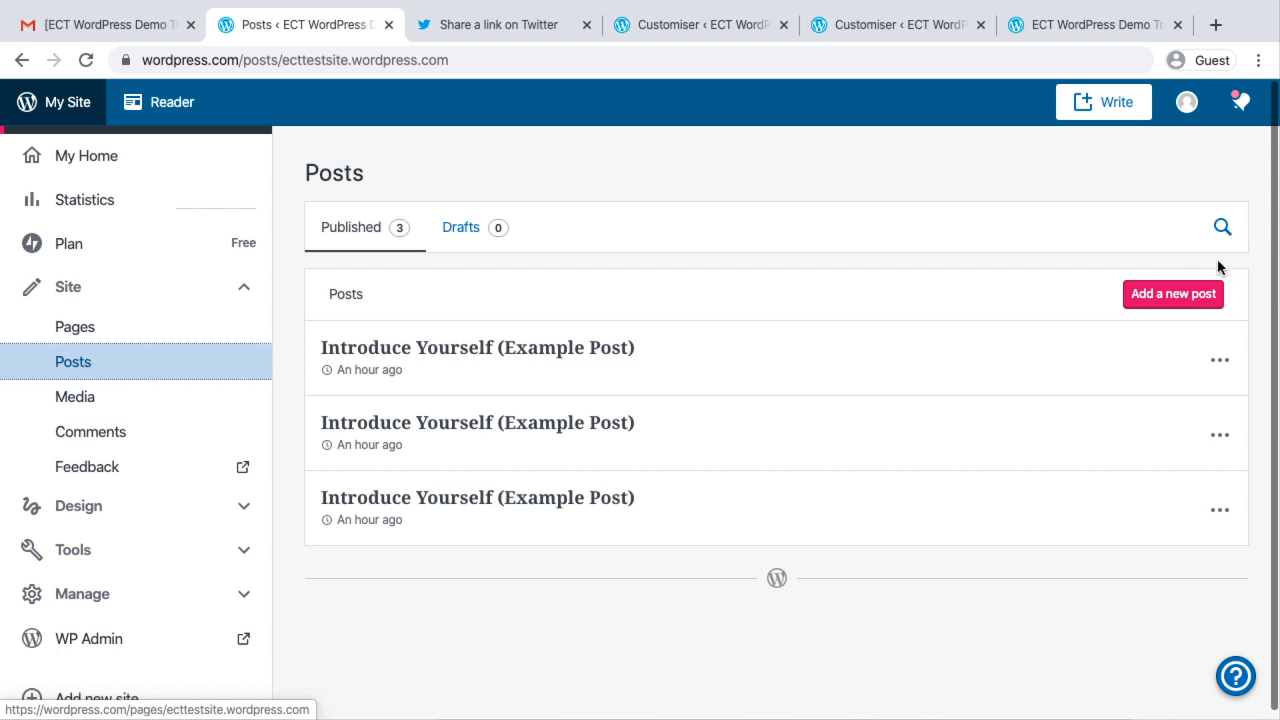
{"action": "left_click", "coordinate": [1148, 296]}
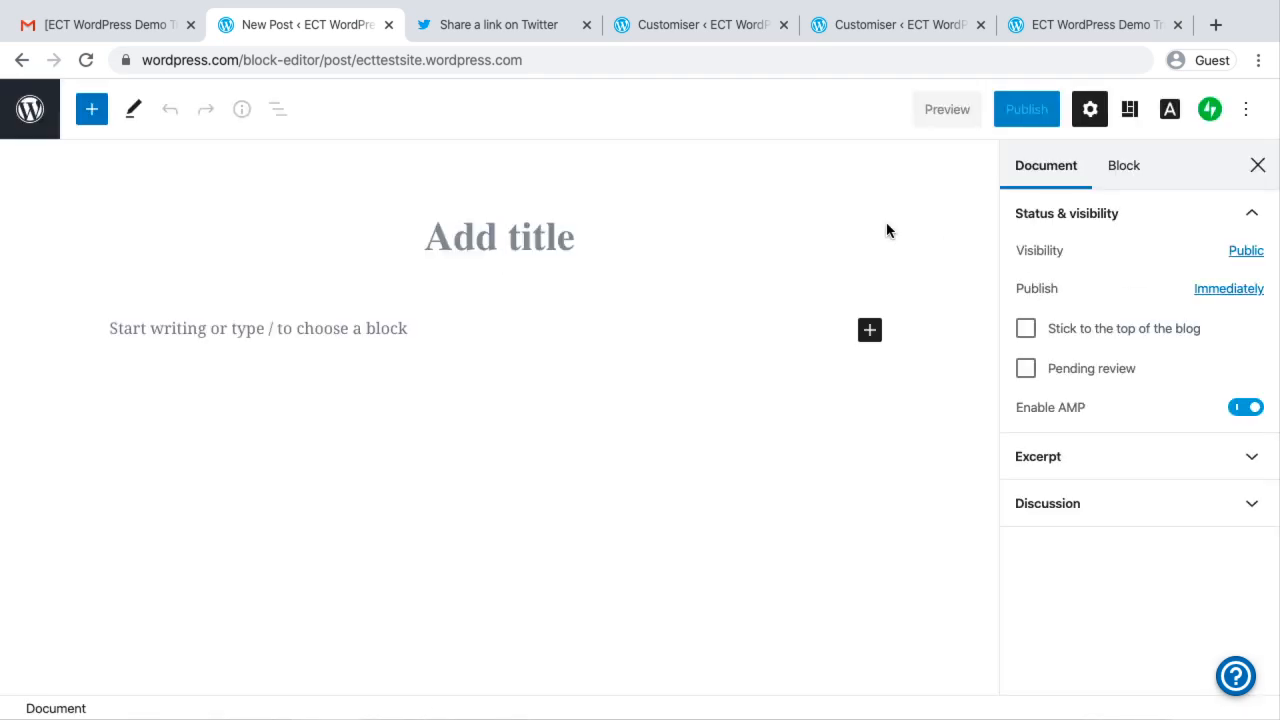
Title the new post "This is a Test Post" and start an empty paragraph below the title
{"action": "type", "text": "This "}
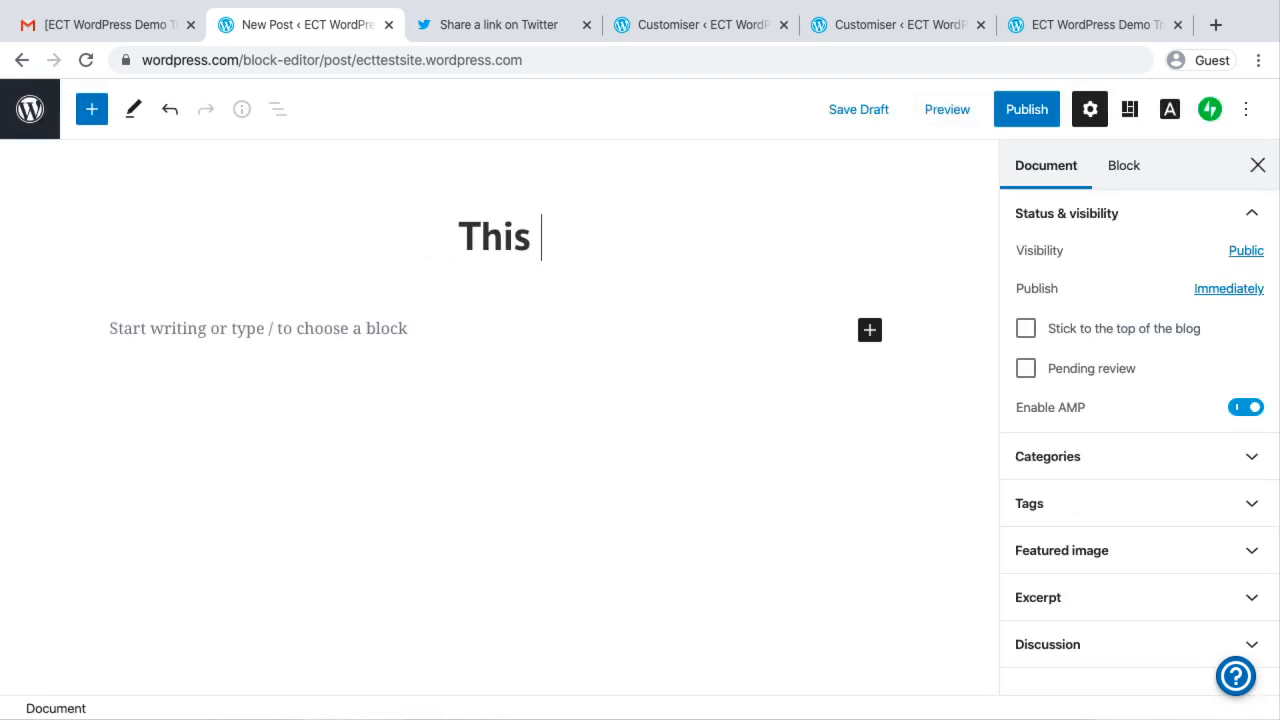
{"action": "type", "text": "is a "}
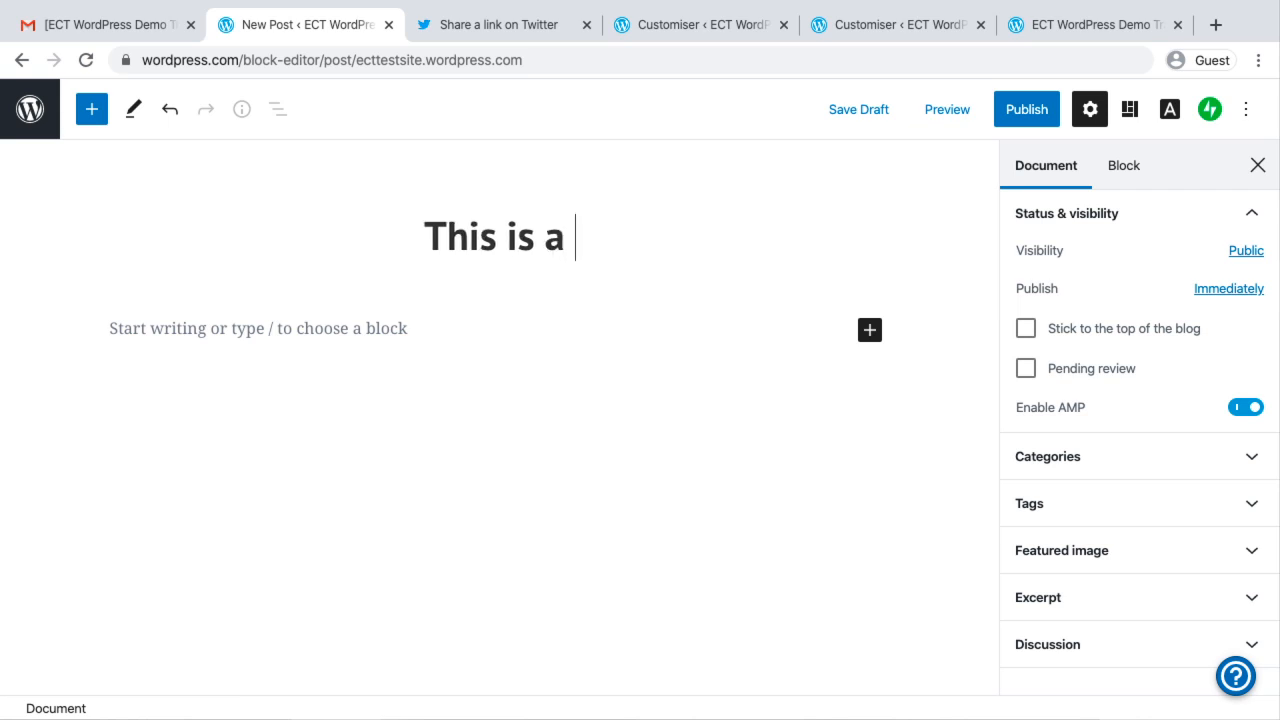
{"action": "type", "text": "Test Post"}
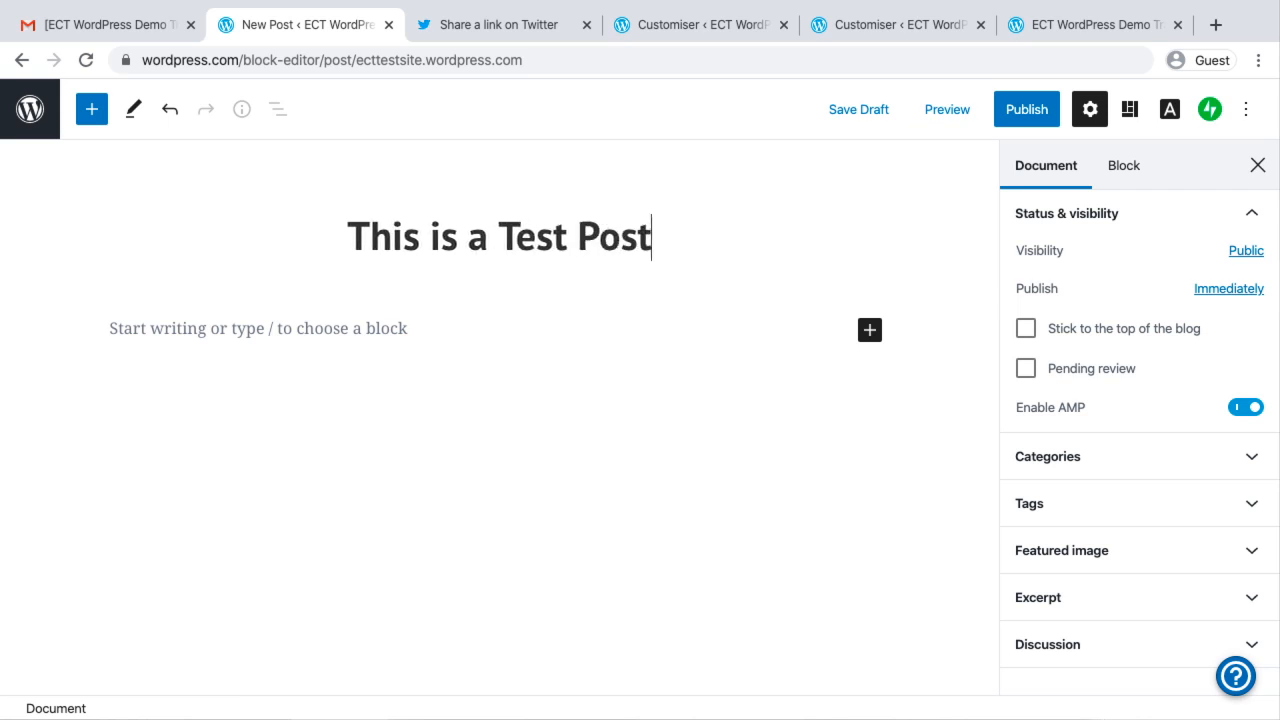
{"action": "left_click", "coordinate": [430, 325]}
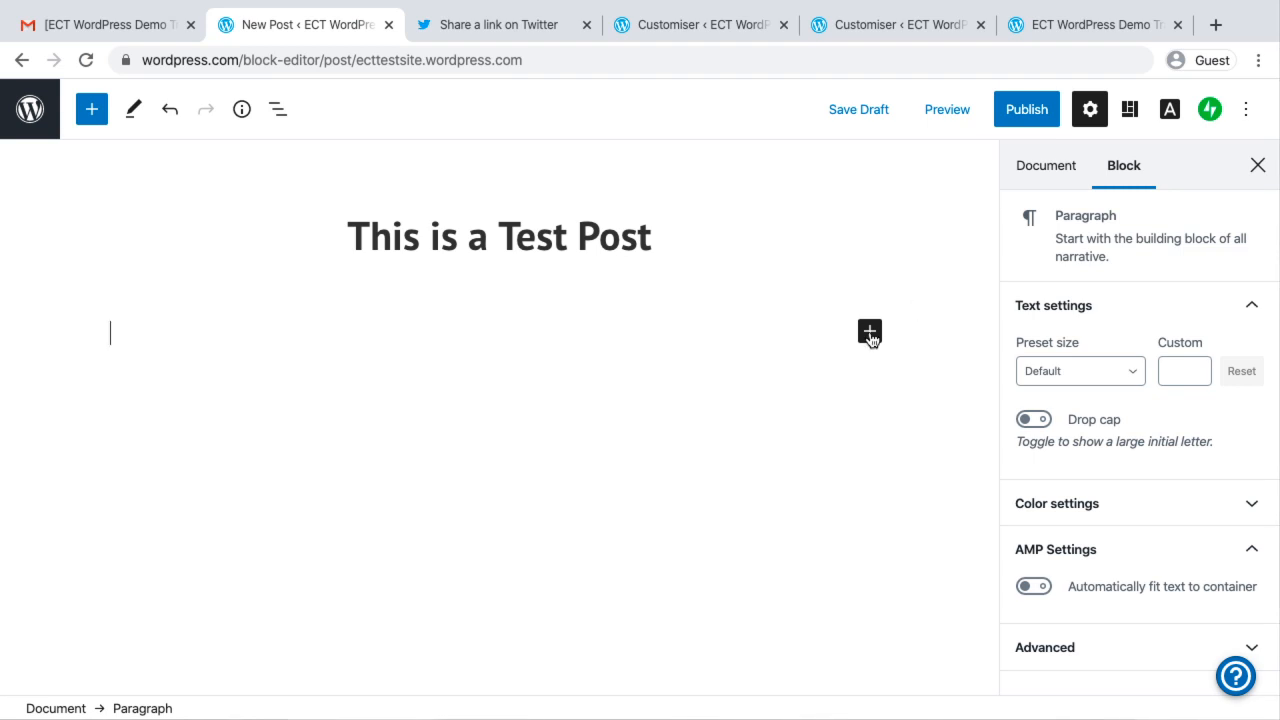
Browse the block patterns and insert the "Two Columns of Text" pattern into the test post
{"action": "left_click", "coordinate": [869, 331]}
{"action": "left_click", "coordinate": [355, 334]}
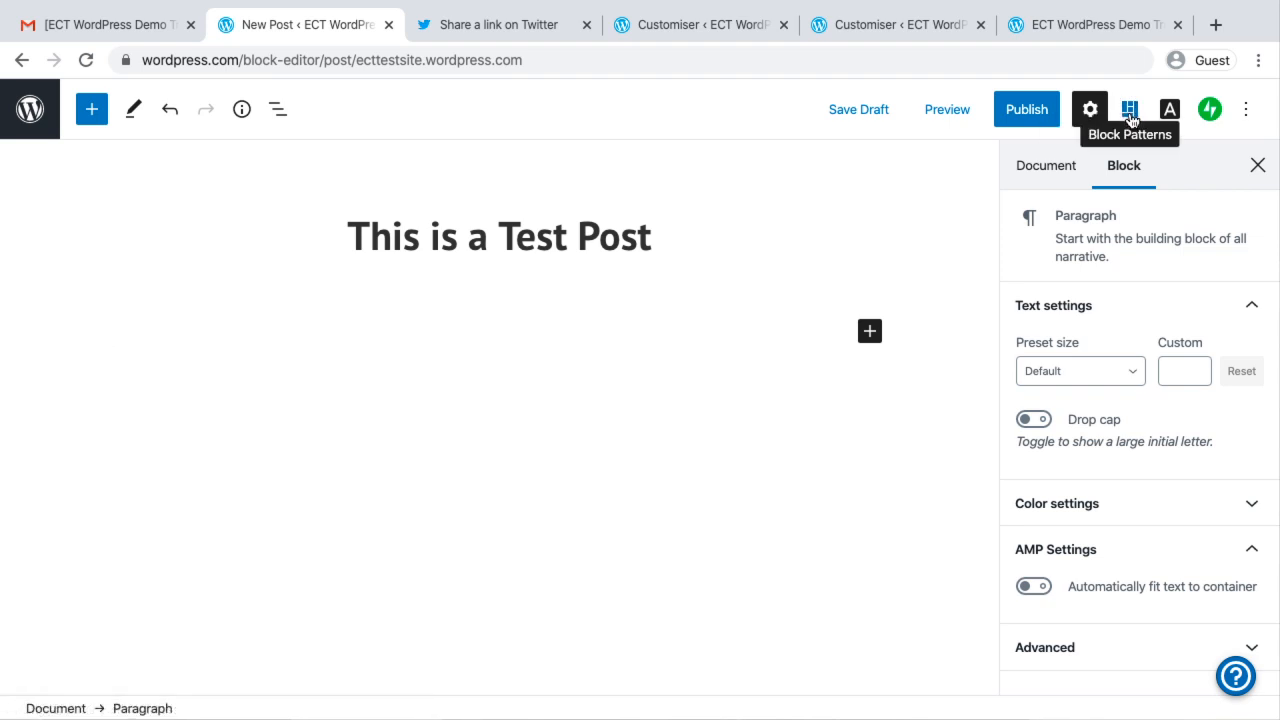
{"action": "left_click", "coordinate": [1130, 118]}
{"action": "left_click", "coordinate": [1130, 118]}
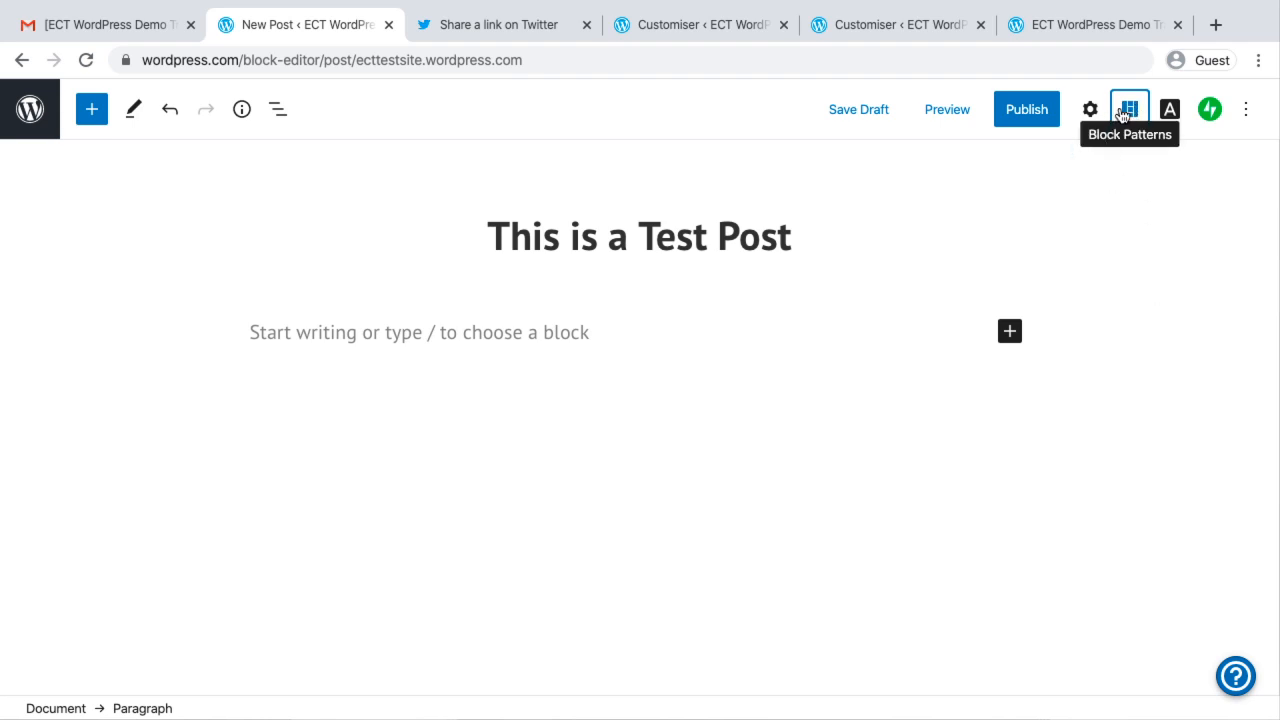
{"action": "left_click", "coordinate": [1130, 110]}
{"action": "scroll", "coordinate": [1165, 514], "scroll_direction": "down", "scroll_amount": 10}
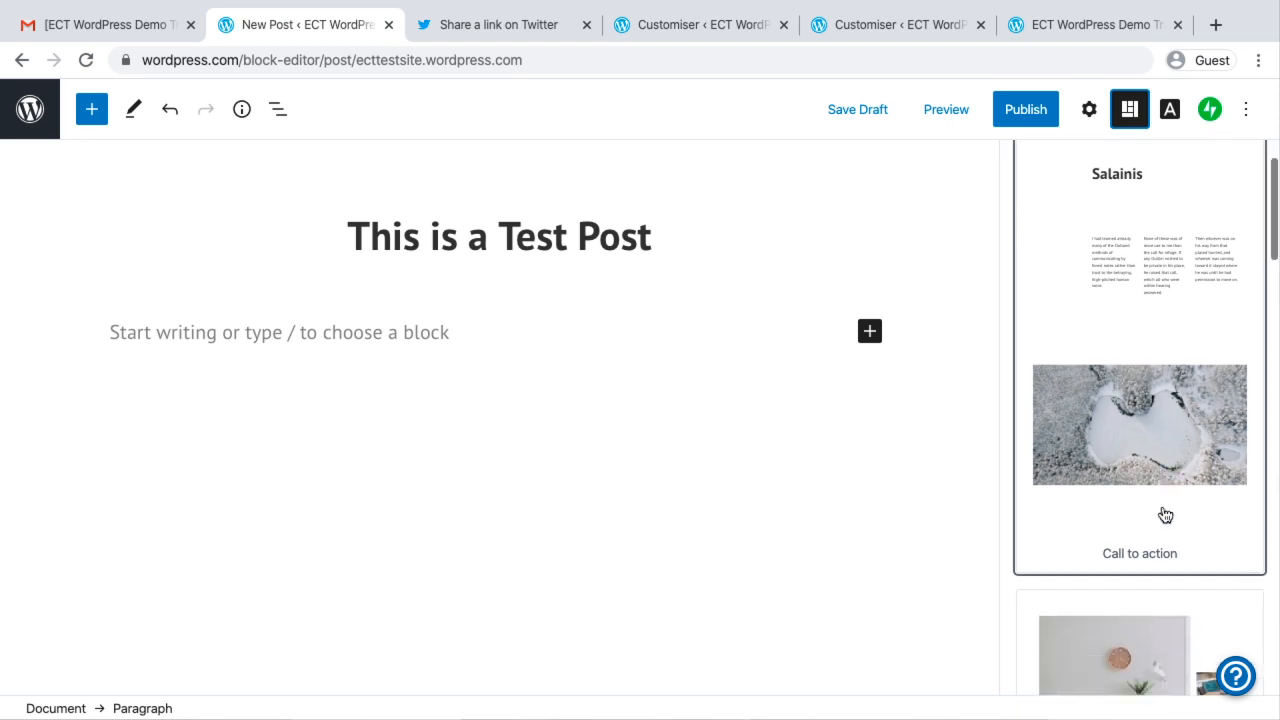
{"action": "scroll", "coordinate": [1165, 514], "scroll_direction": "down", "scroll_amount": 10}
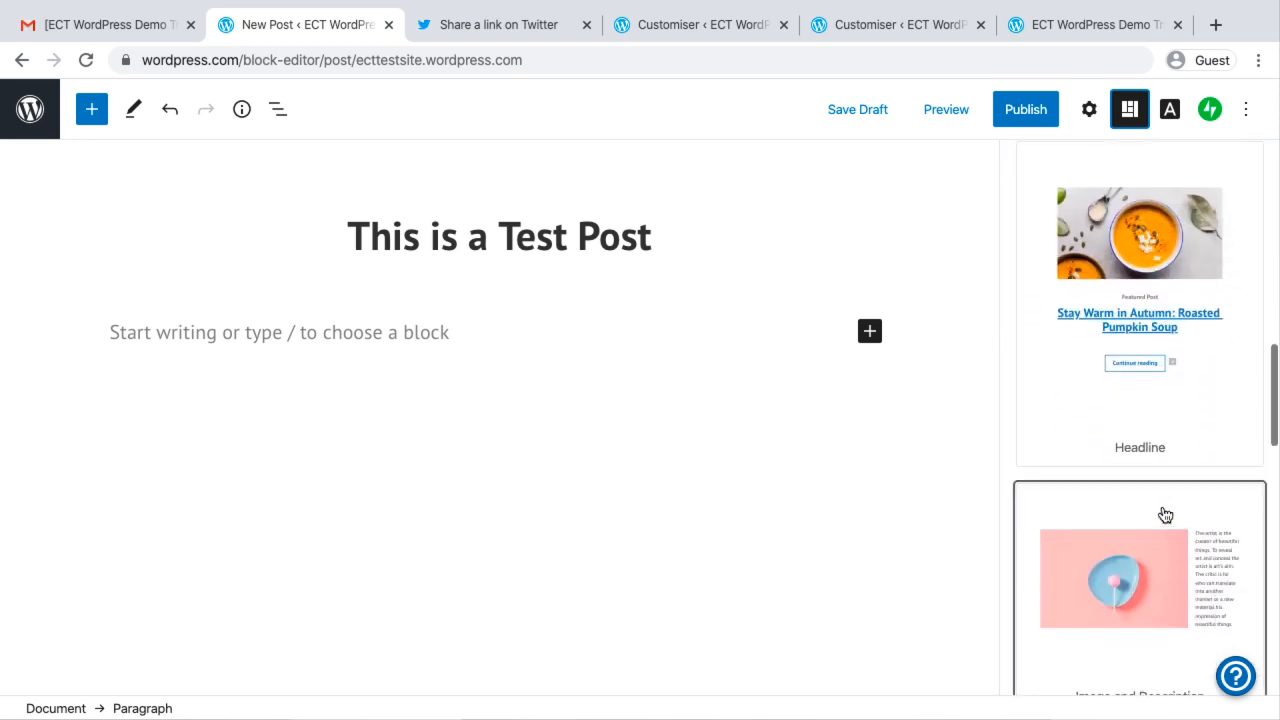
{"action": "scroll", "coordinate": [1165, 514], "scroll_direction": "down", "scroll_amount": 10}
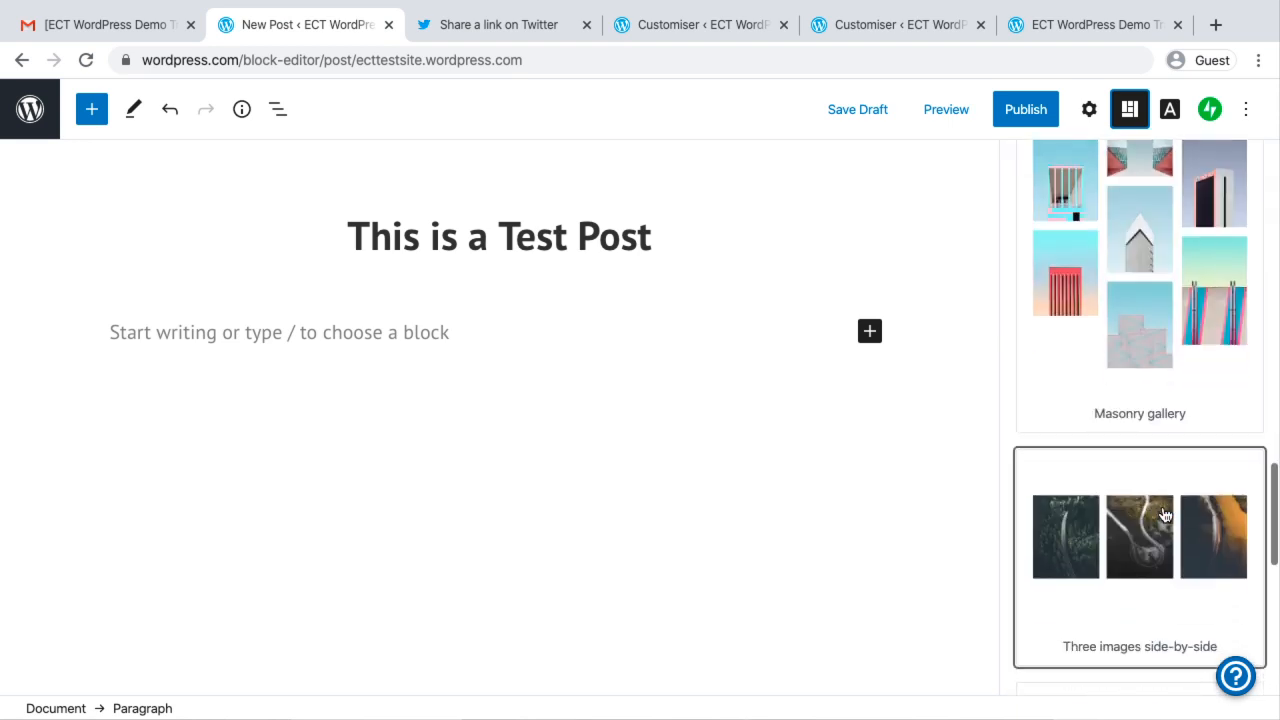
{"action": "scroll", "coordinate": [1165, 514], "scroll_direction": "down", "scroll_amount": 2}
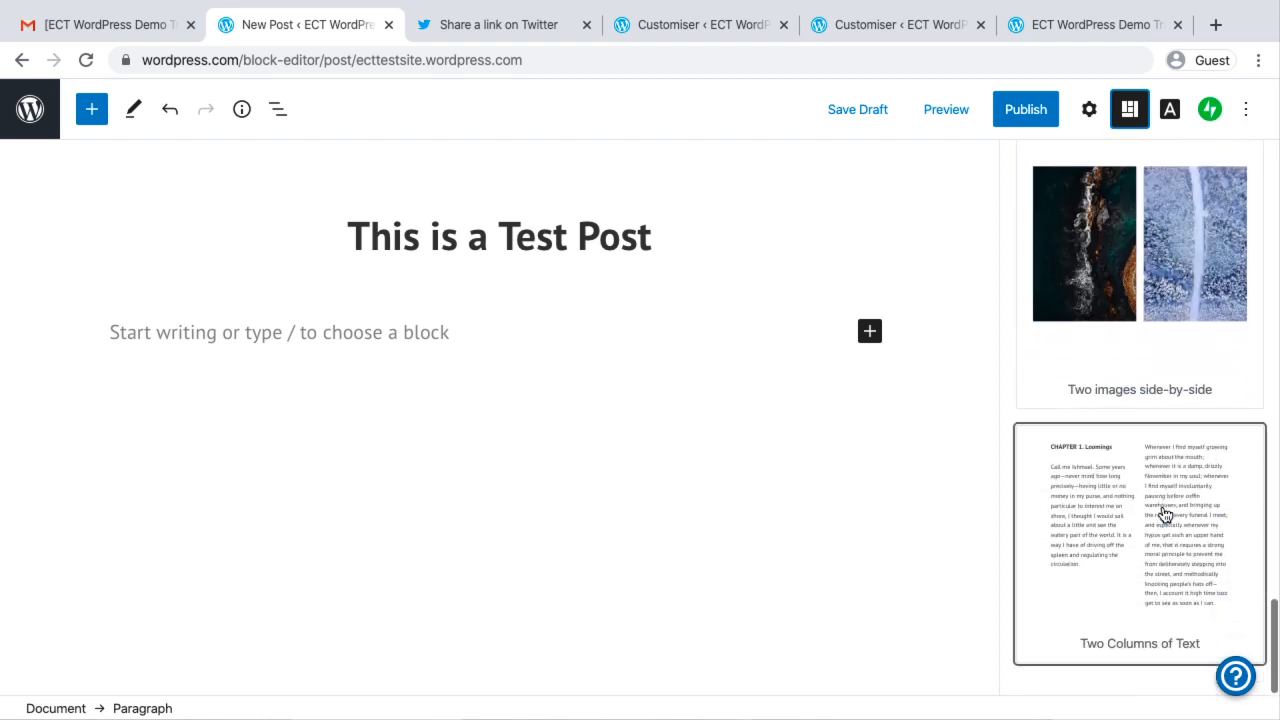
{"action": "left_click", "coordinate": [1111, 474]}
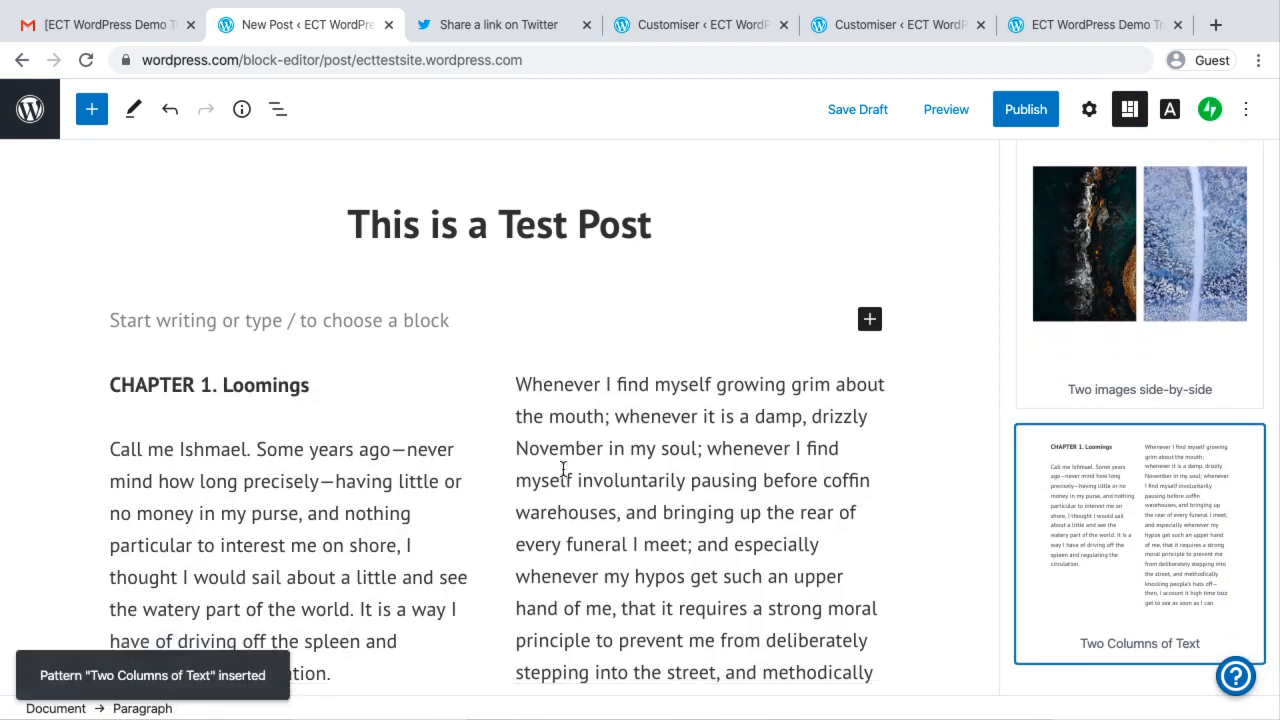
{"action": "scroll", "coordinate": [563, 471], "scroll_direction": "down", "scroll_amount": 5}
{"action": "scroll", "coordinate": [563, 470], "scroll_direction": "up", "scroll_amount": 1}
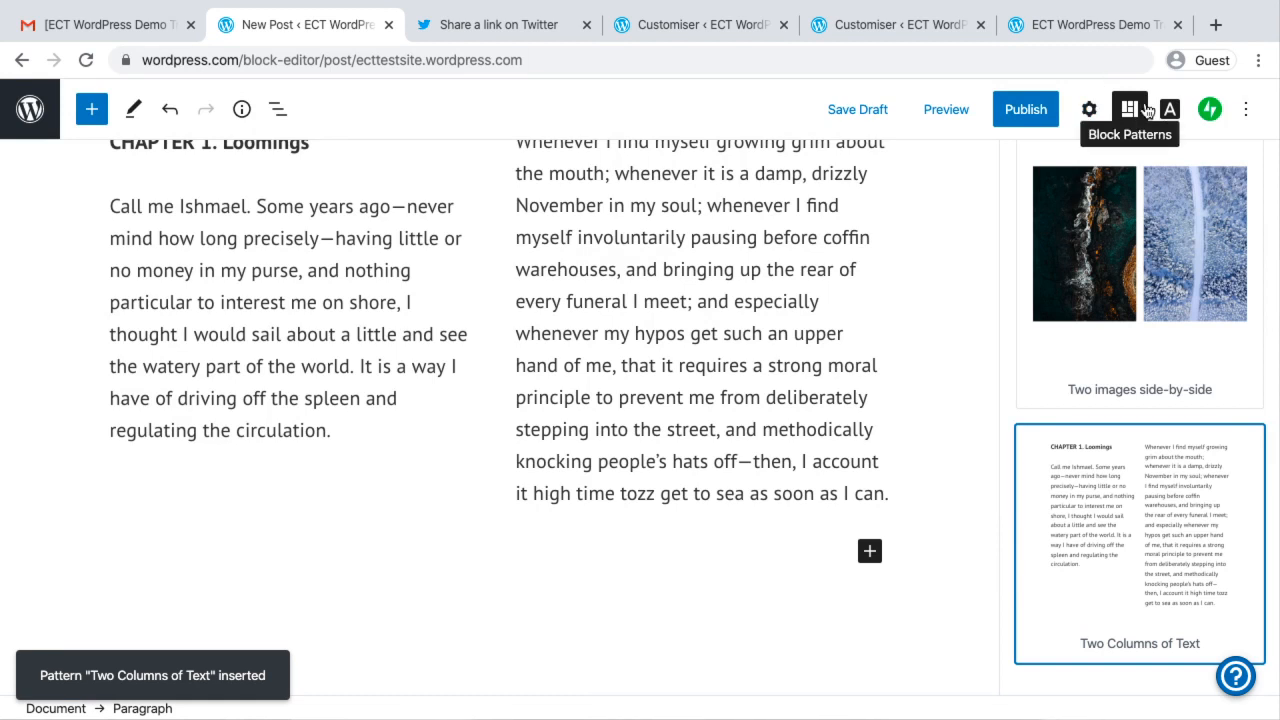
{"action": "scroll", "coordinate": [690, 215], "scroll_direction": "up", "scroll_amount": 5}
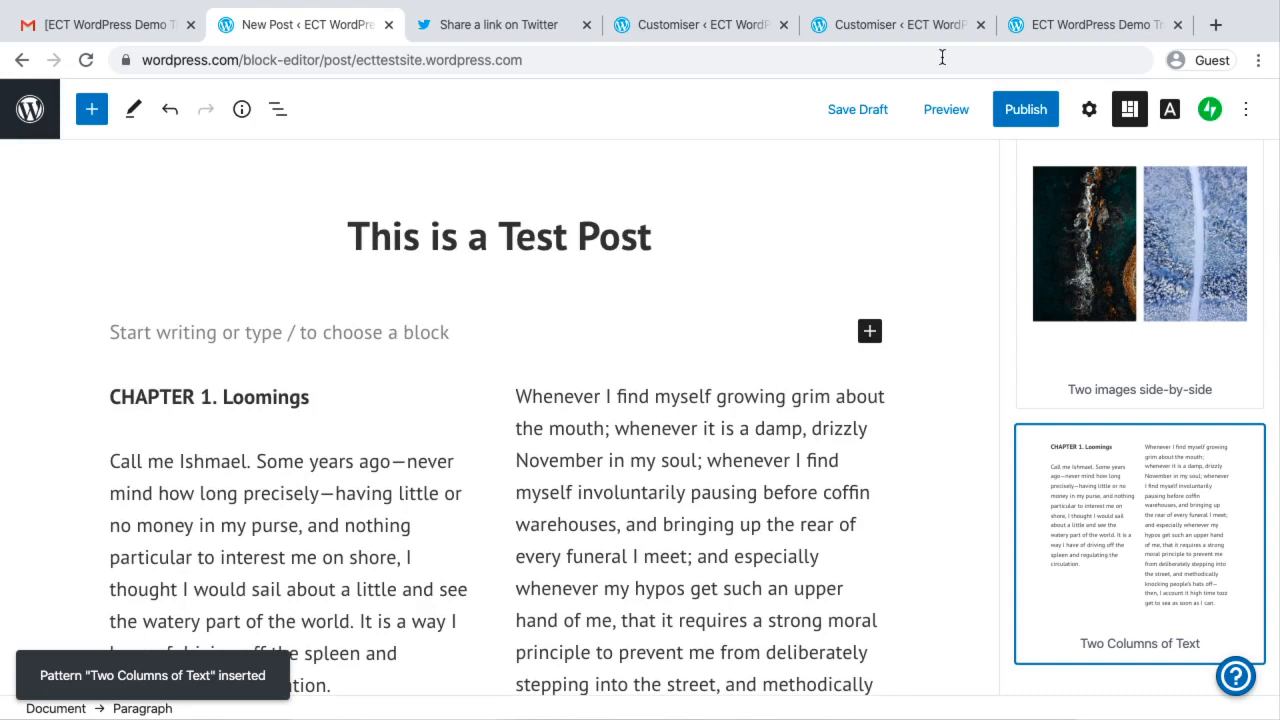
Publish the test post with public visibility and close the publishing confirmation
{"action": "left_click", "coordinate": [1046, 116]}
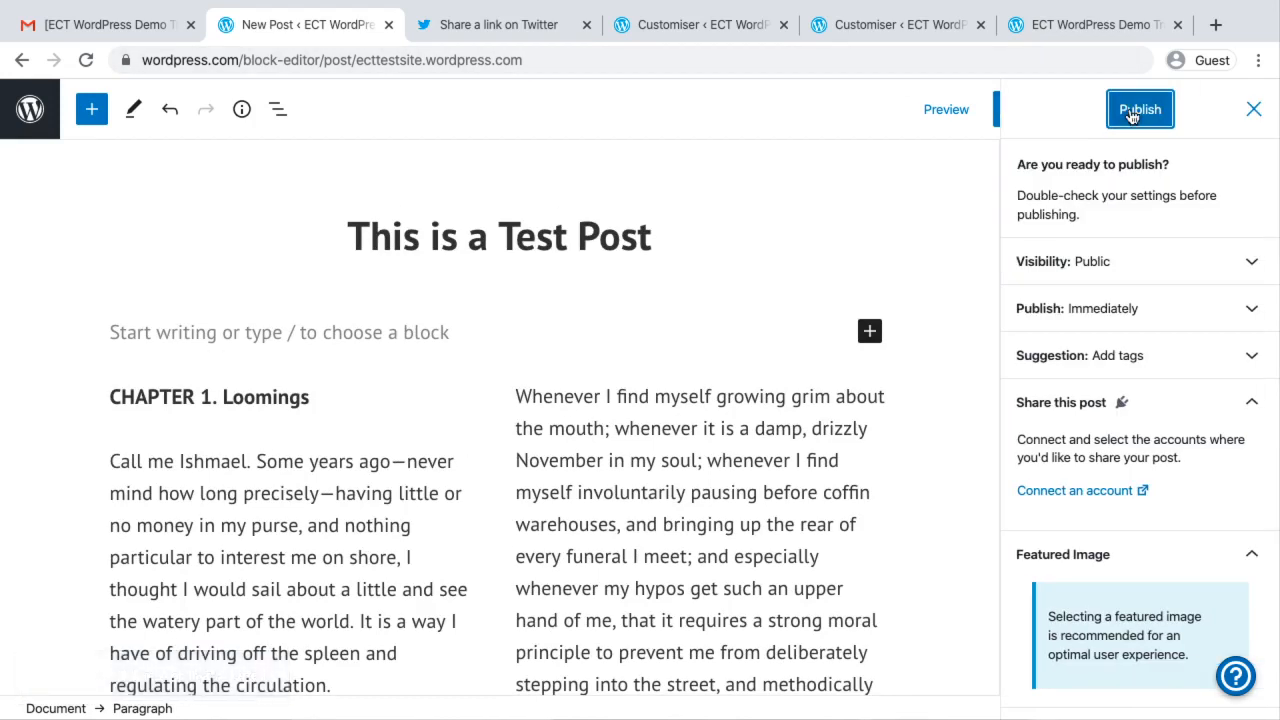
{"action": "left_click", "coordinate": [1131, 116]}
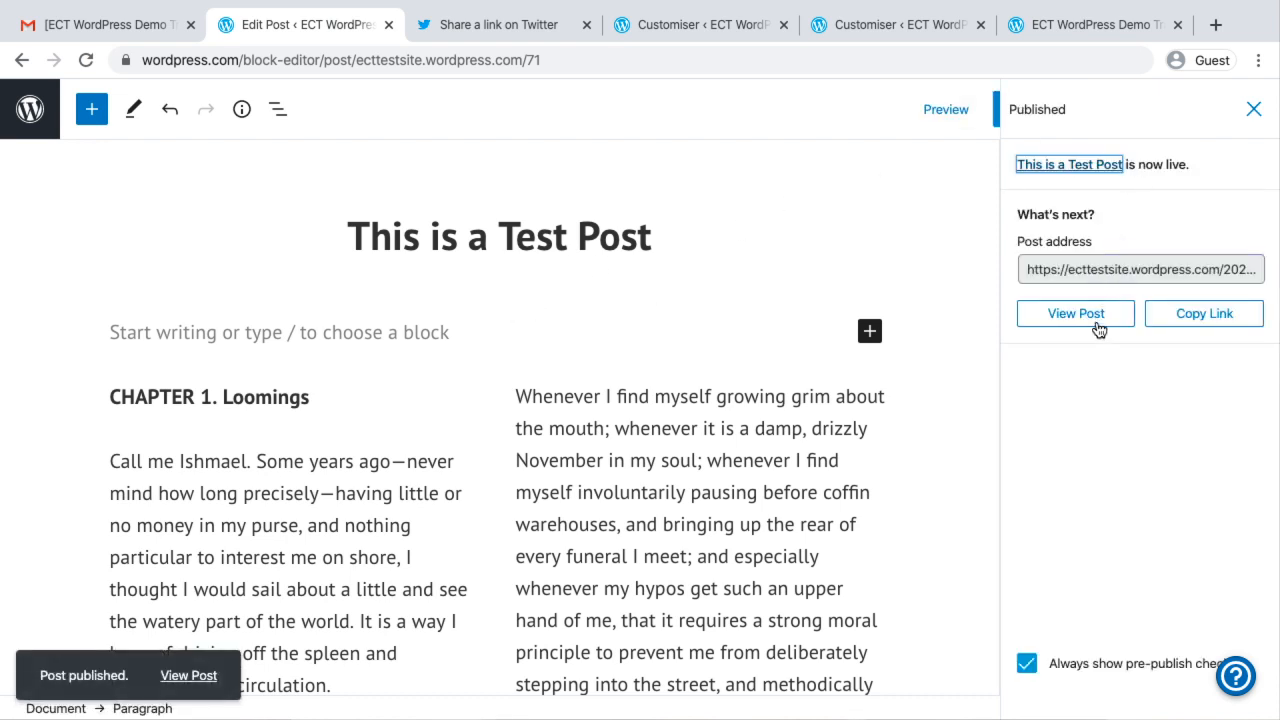
{"action": "left_click", "coordinate": [1253, 109]}
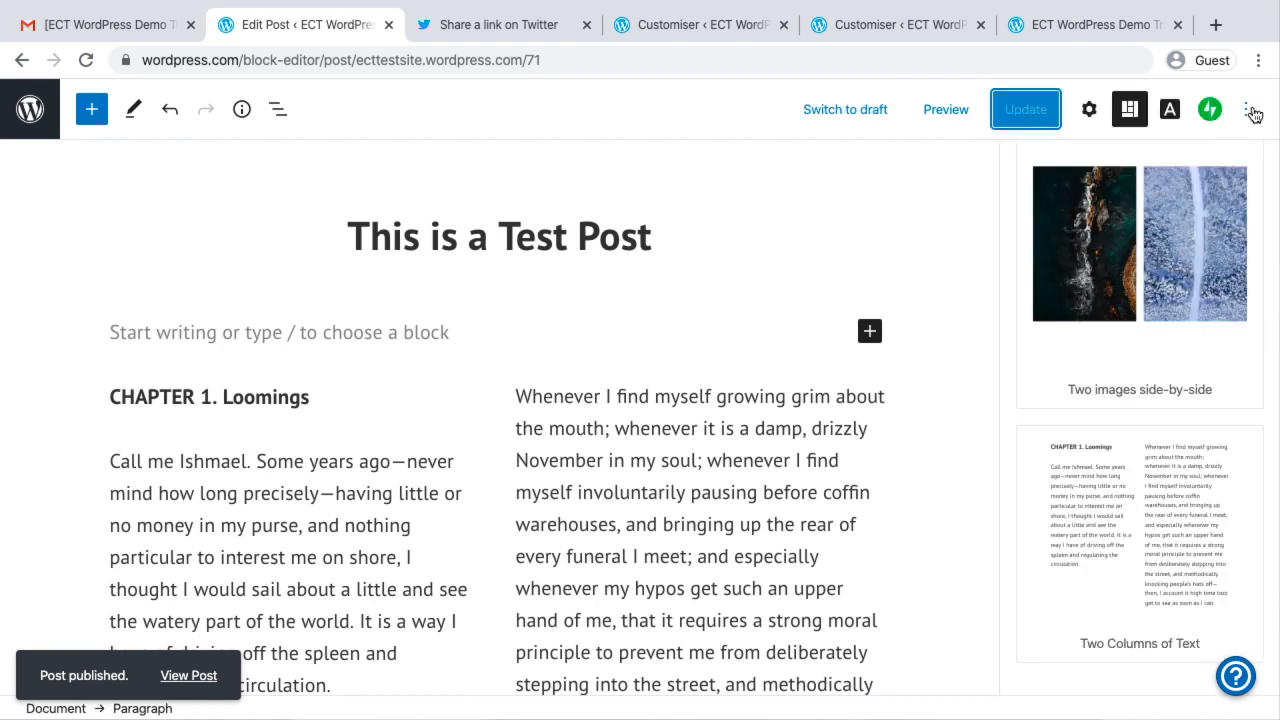
{"action": "scroll", "coordinate": [1103, 345], "scroll_direction": "up", "scroll_amount": 10}
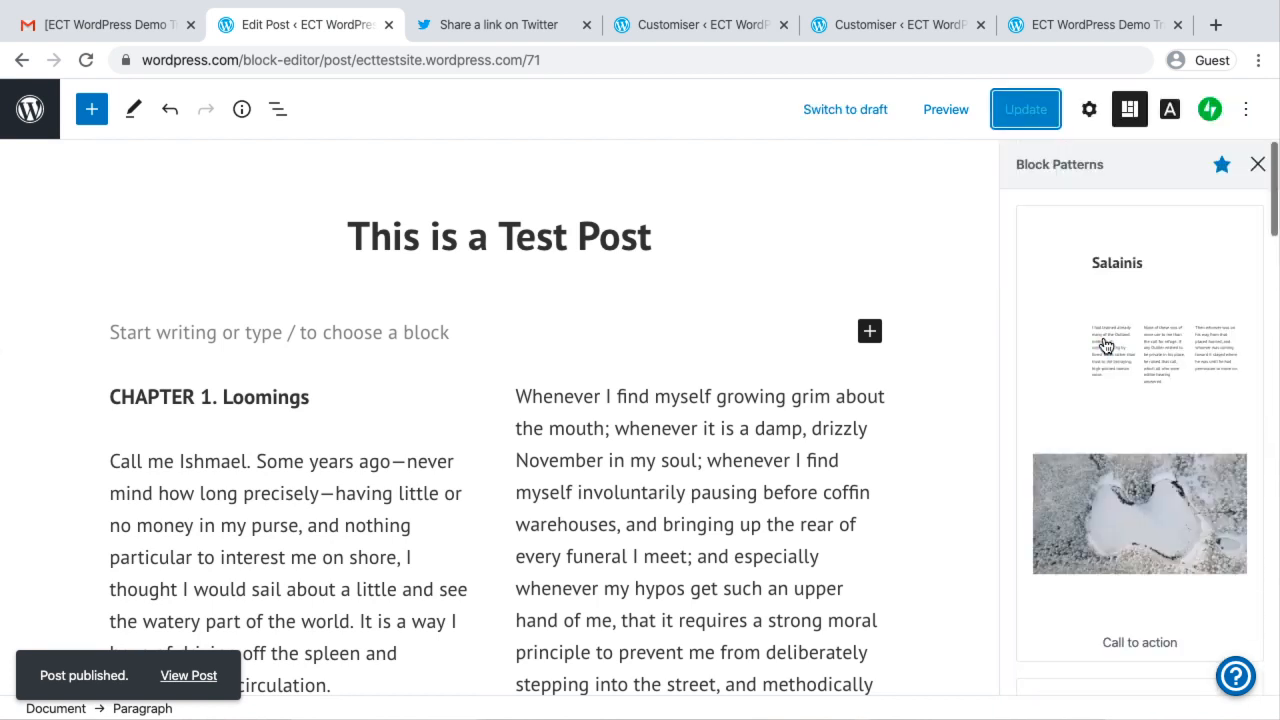
Change the post's visibility to Password Protected in the document settings and enter the post password
{"action": "left_click", "coordinate": [1089, 109]}
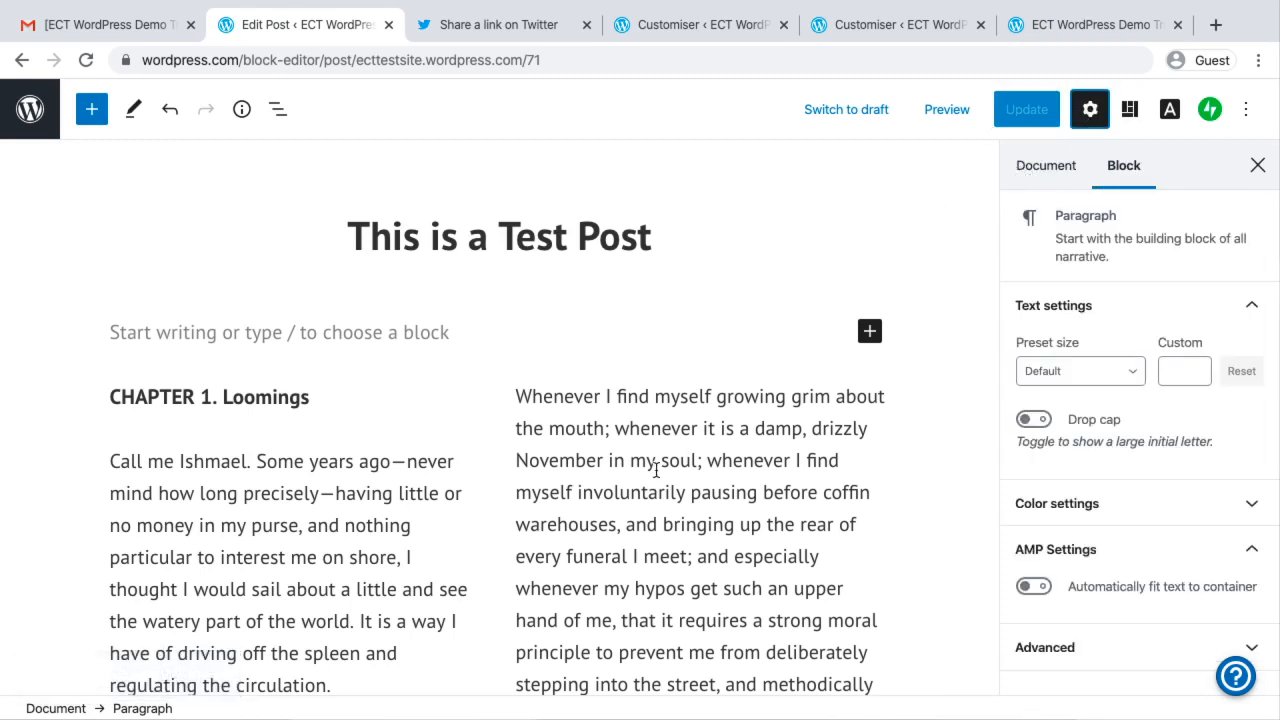
{"action": "left_click", "coordinate": [656, 462]}
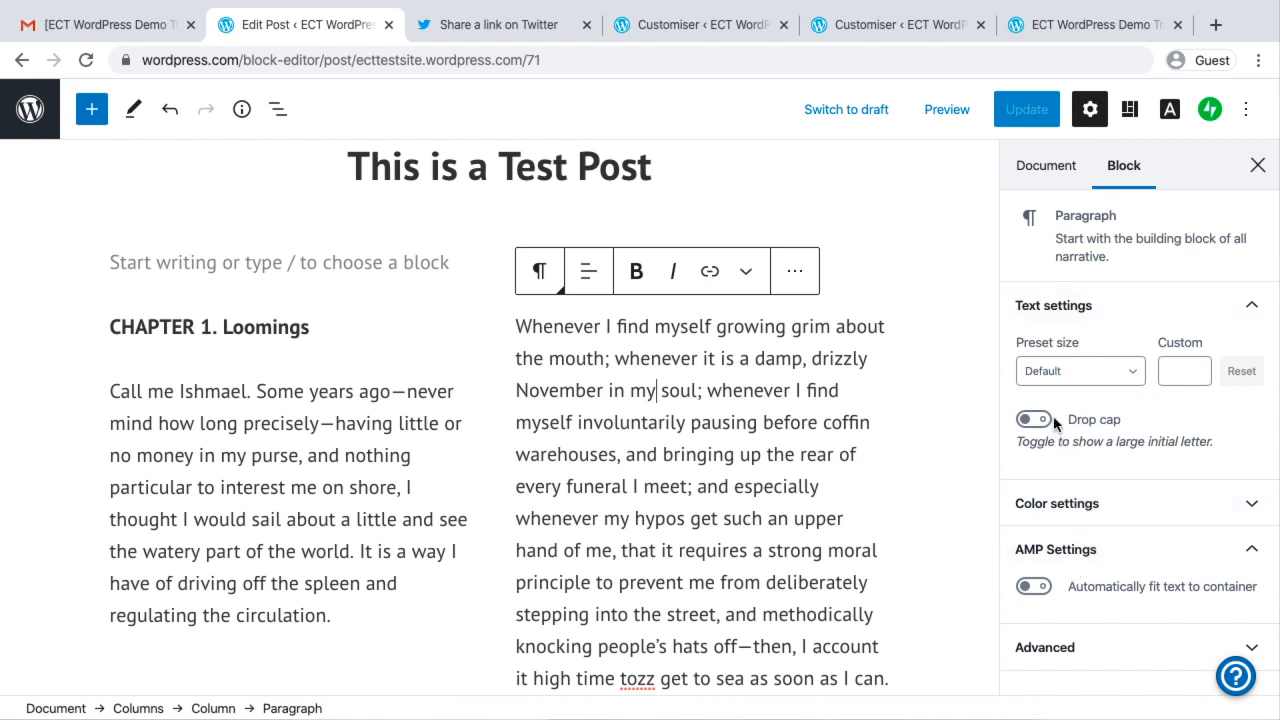
{"action": "left_click", "coordinate": [1031, 173]}
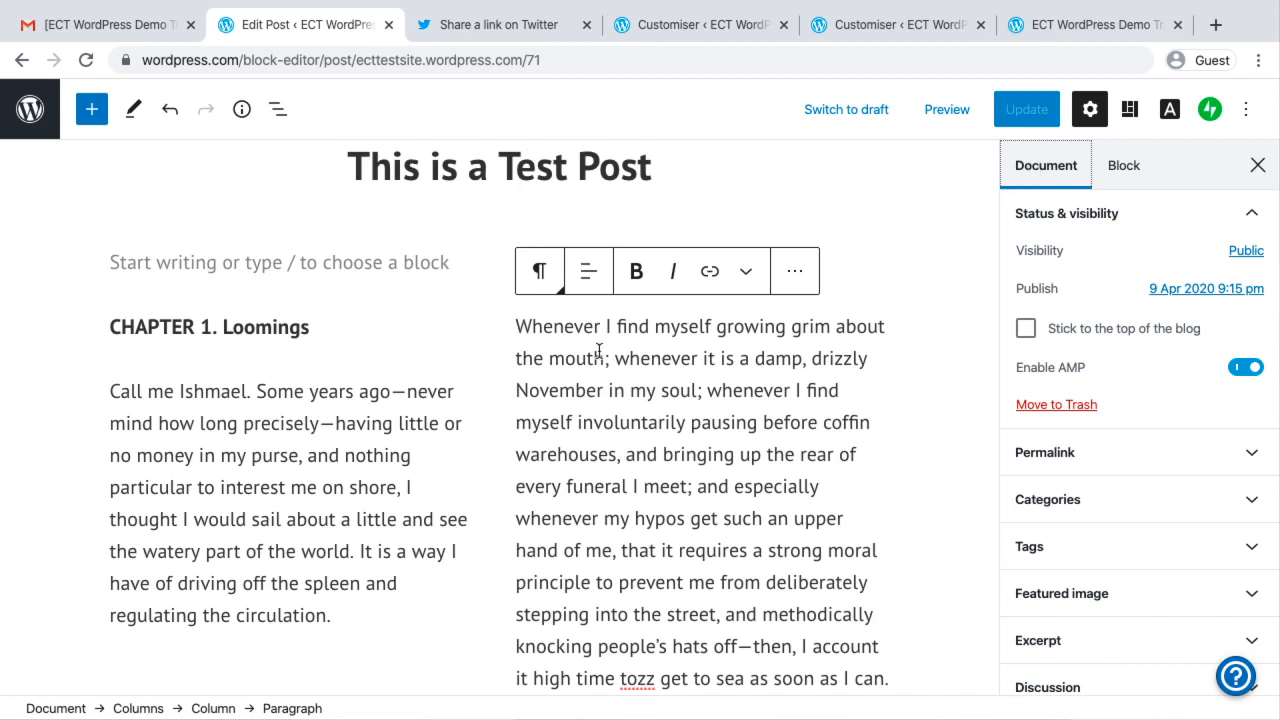
{"action": "left_click", "coordinate": [1250, 253]}
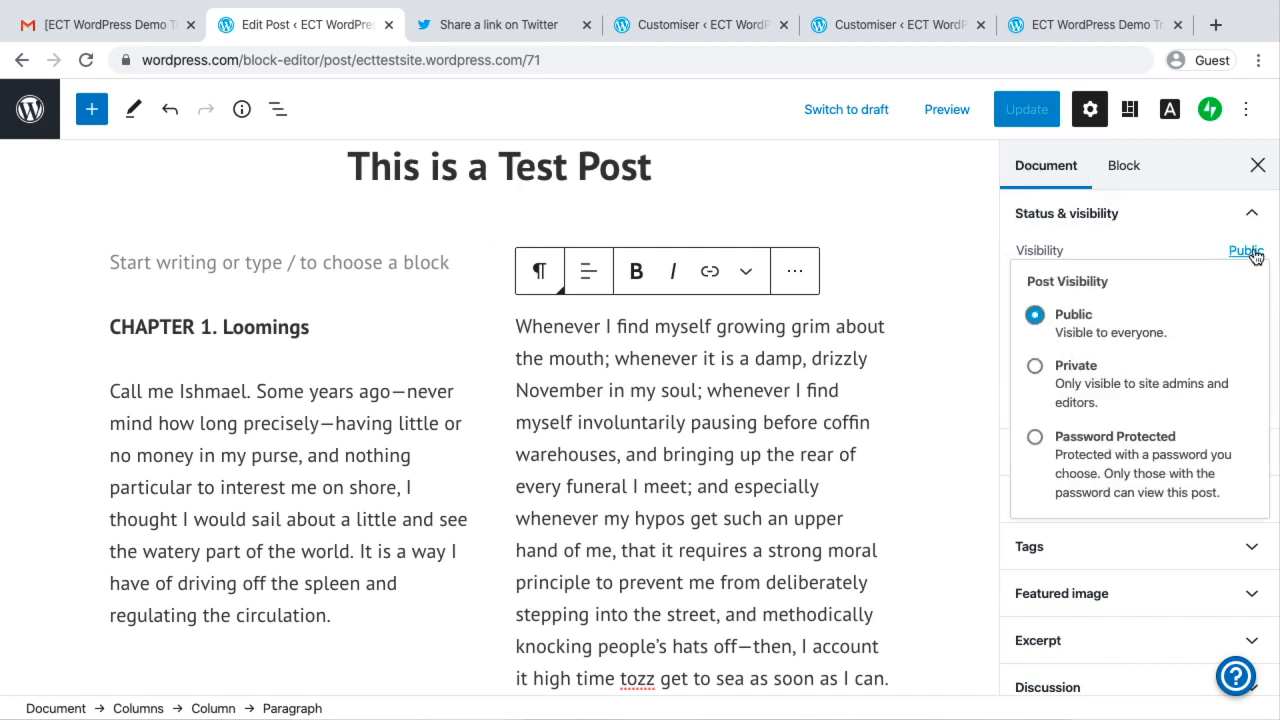
{"action": "left_click", "coordinate": [1035, 438]}
{"action": "left_click", "coordinate": [1101, 523]}
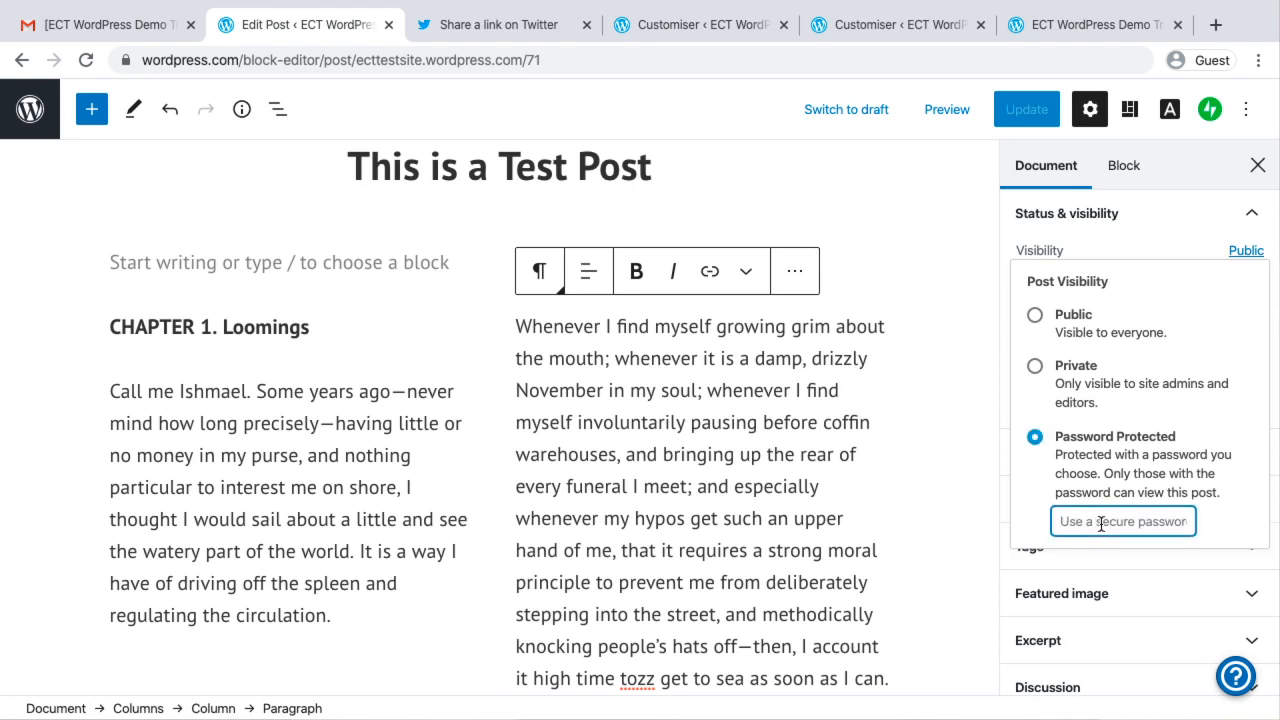
{"action": "type", "text": "1234"}
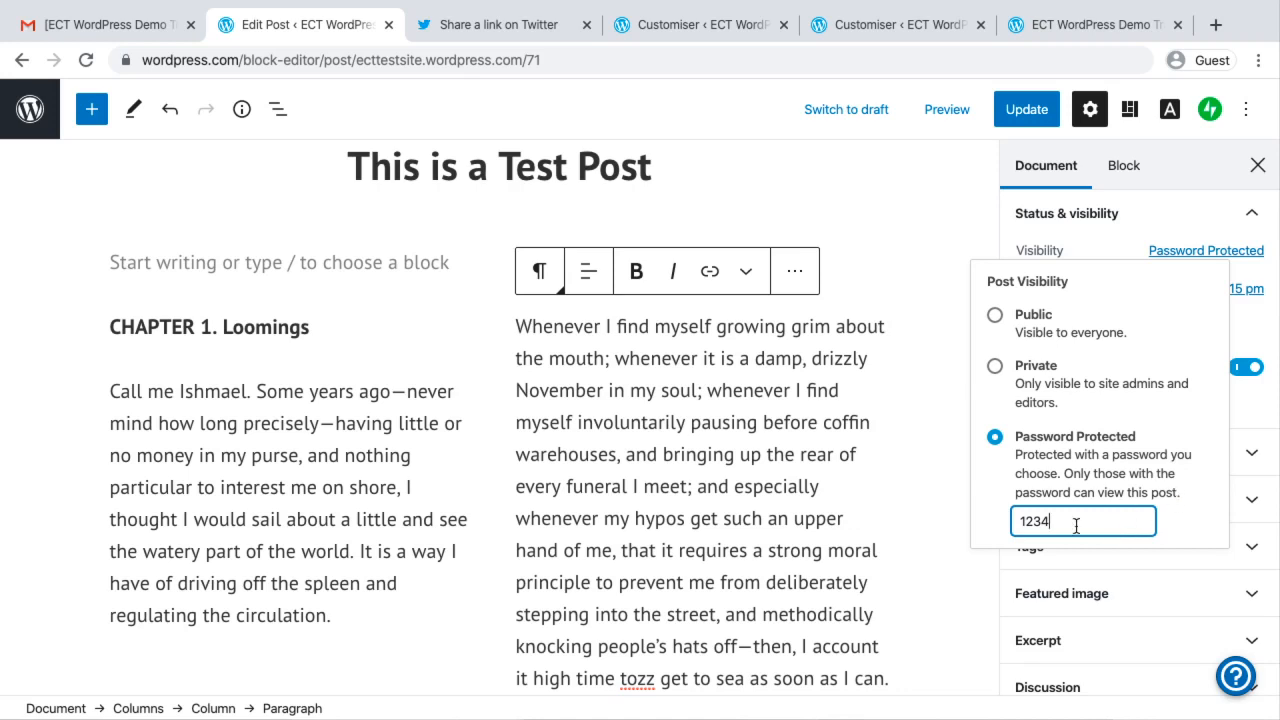
{"action": "left_click", "coordinate": [905, 601]}
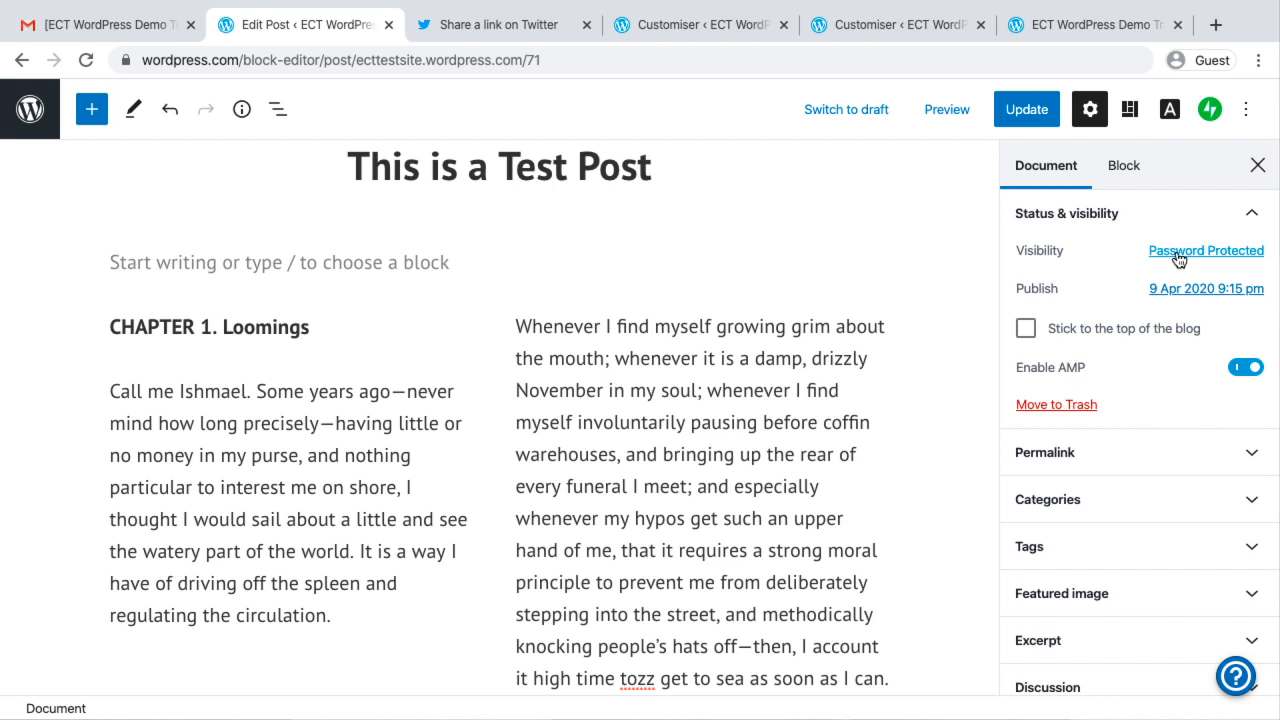
Examine the post's permalink, categories, tags, featured image, excerpt and discussion settings
{"action": "scroll", "coordinate": [1174, 574], "scroll_direction": "down", "scroll_amount": 1}
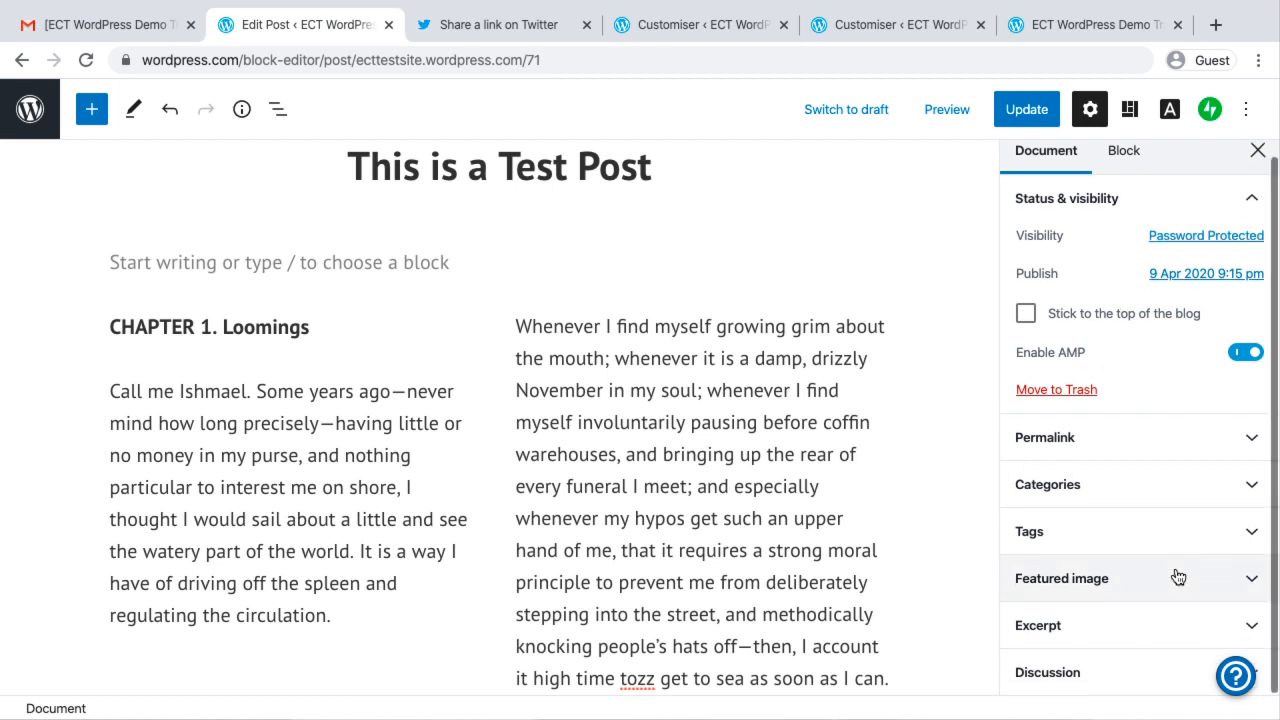
{"action": "left_click", "coordinate": [1118, 439]}
{"action": "left_click", "coordinate": [1137, 500]}
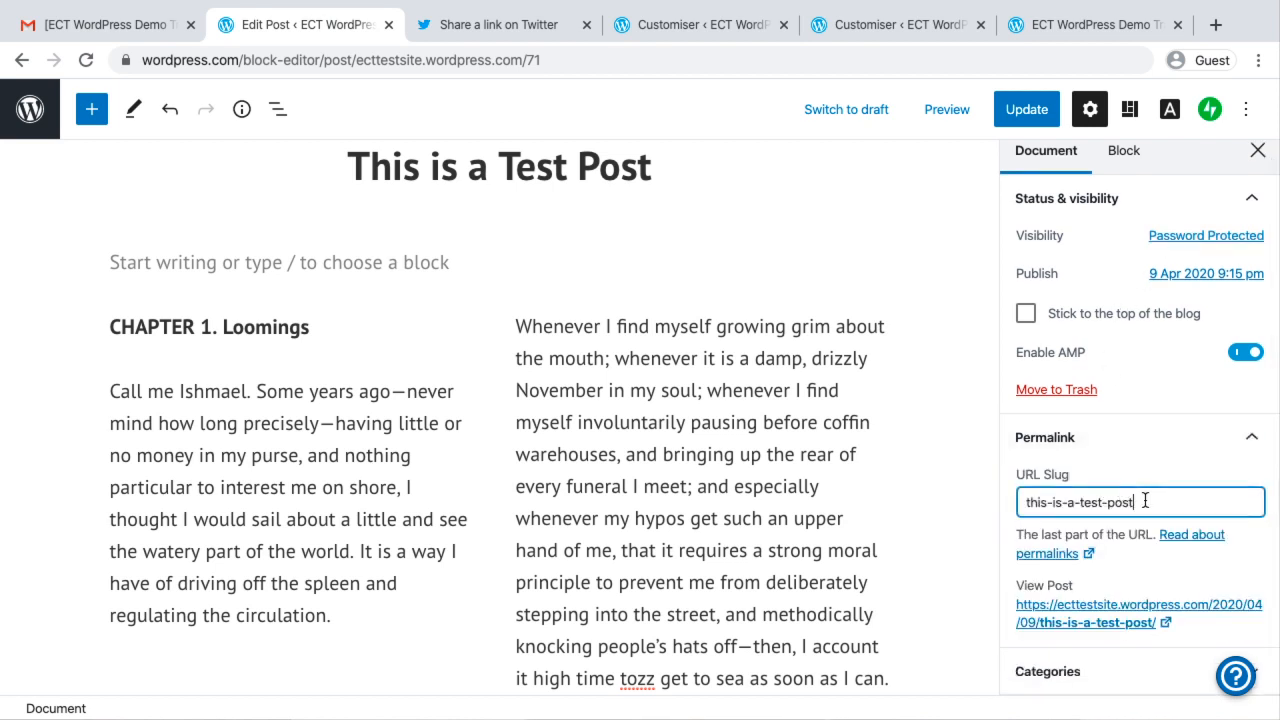
{"action": "scroll", "coordinate": [1145, 500], "scroll_direction": "down", "scroll_amount": 1}
{"action": "scroll", "coordinate": [1145, 500], "scroll_direction": "down", "scroll_amount": 3}
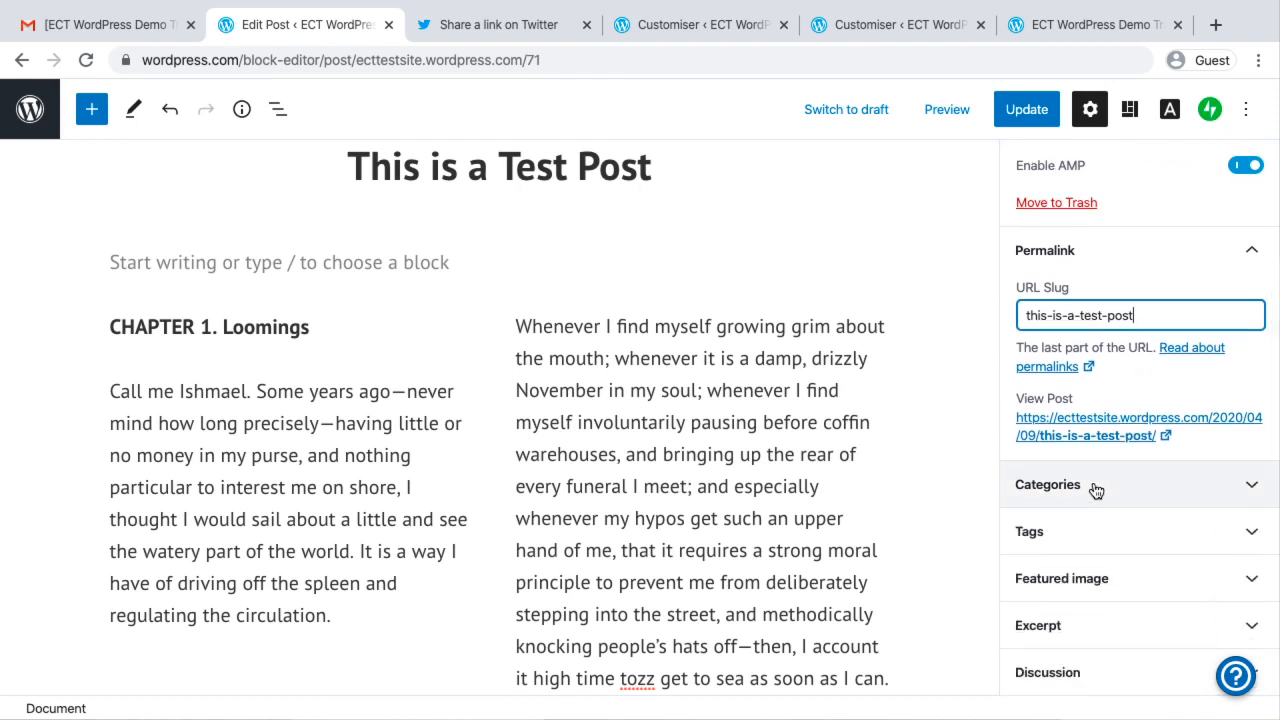
{"action": "left_click", "coordinate": [1096, 489]}
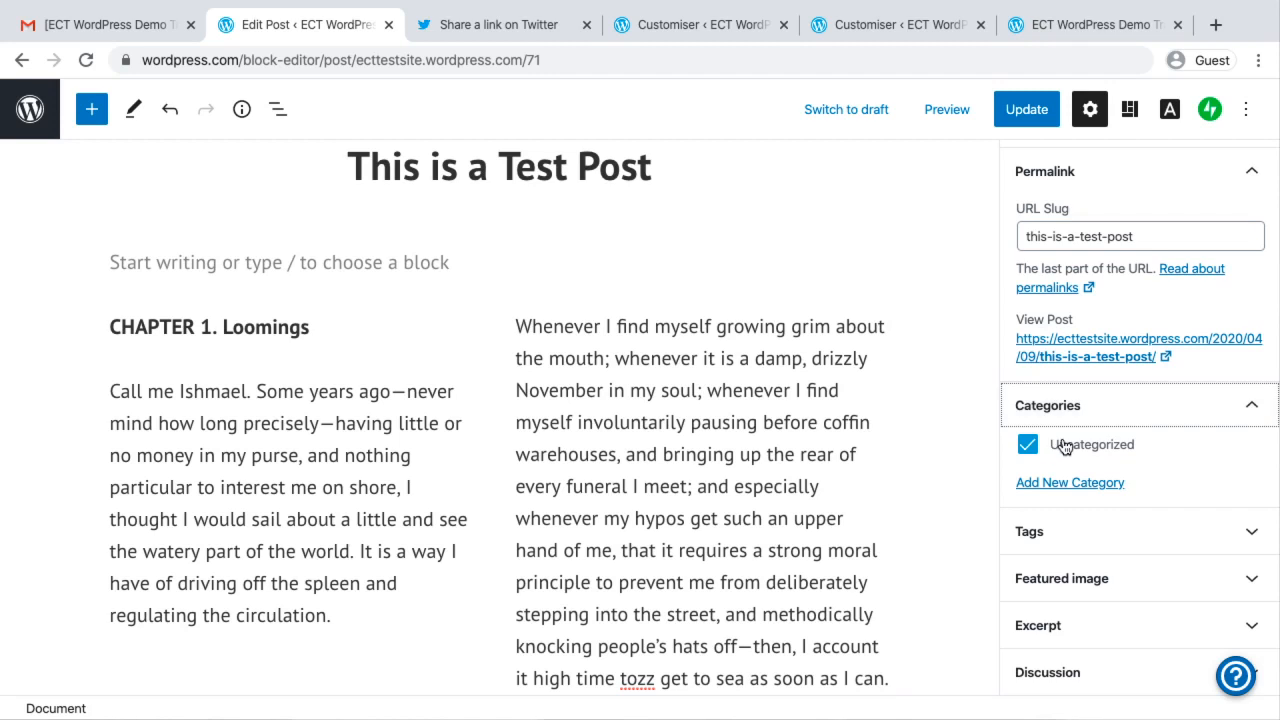
{"action": "left_click", "coordinate": [1049, 531]}
{"action": "left_click", "coordinate": [1050, 576]}
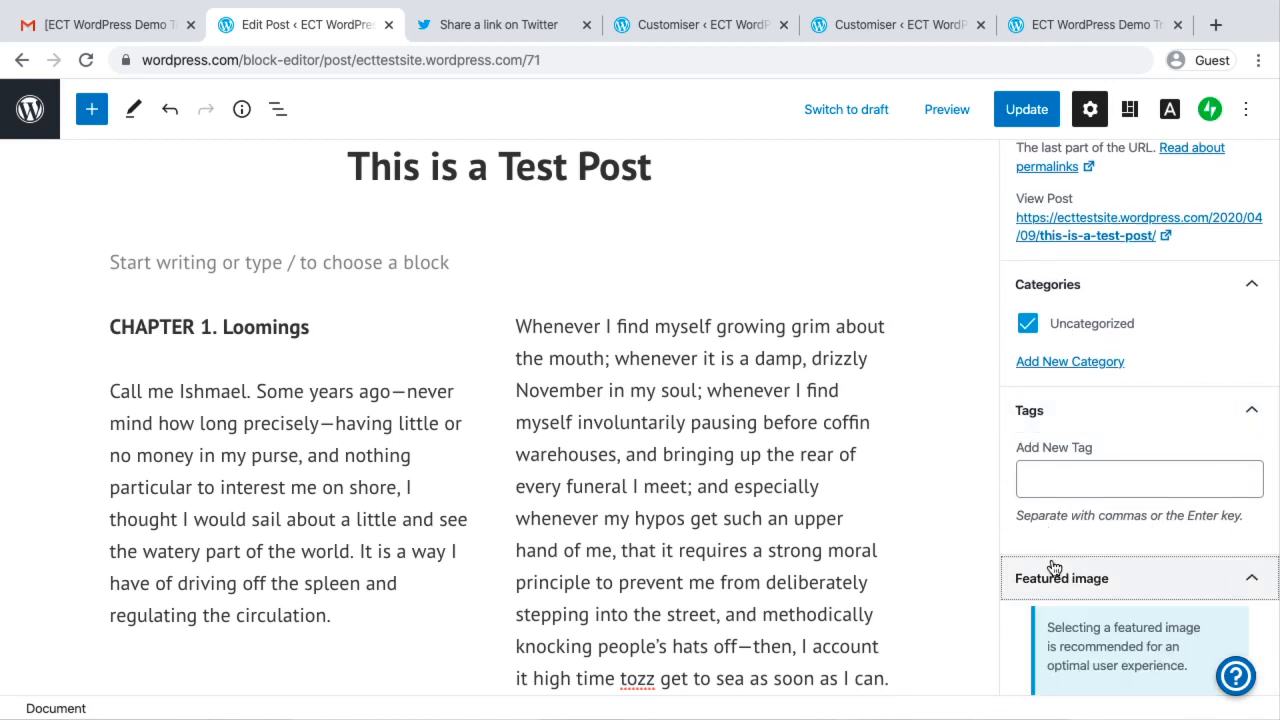
{"action": "left_click", "coordinate": [1049, 622]}
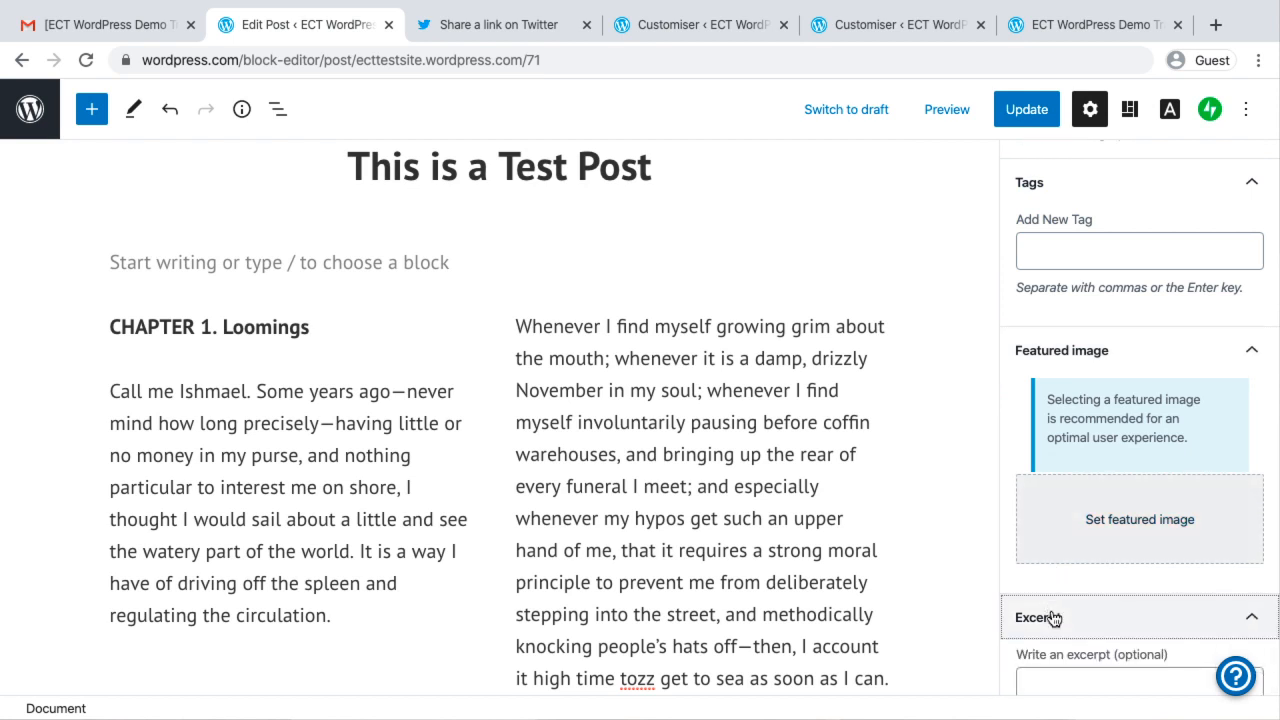
{"action": "left_click", "coordinate": [1070, 541]}
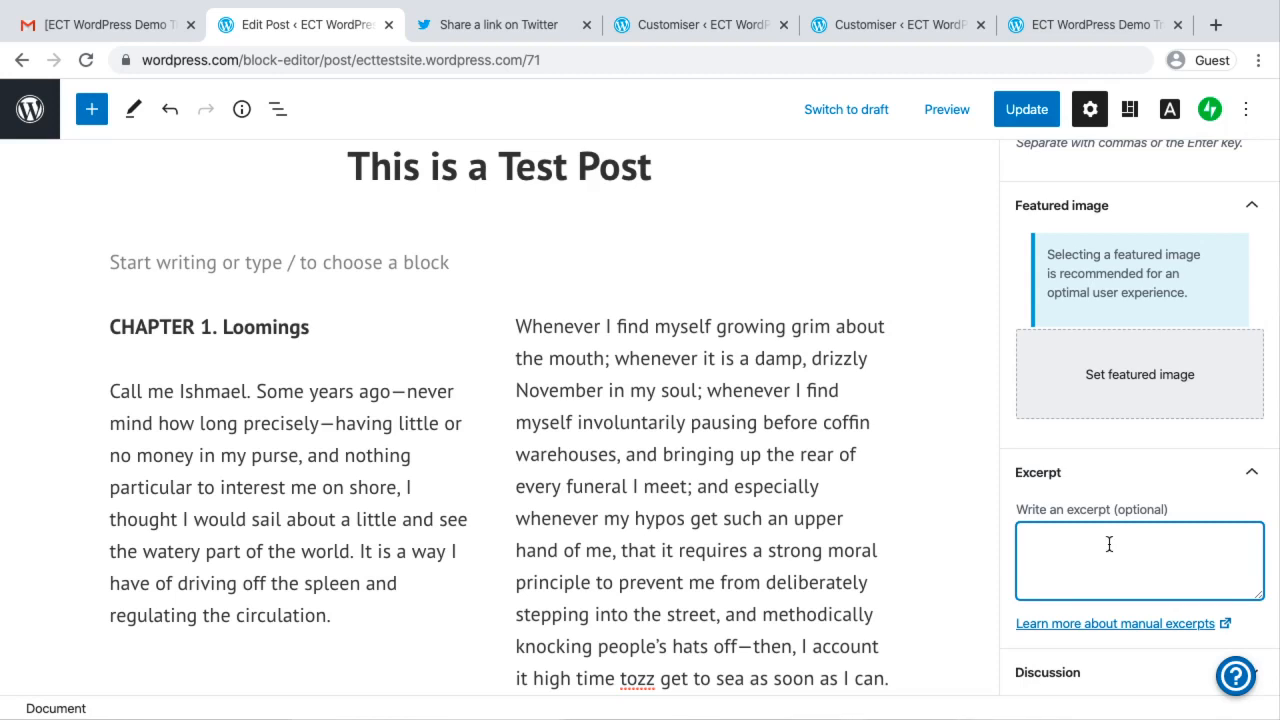
{"action": "left_click", "coordinate": [1052, 673]}
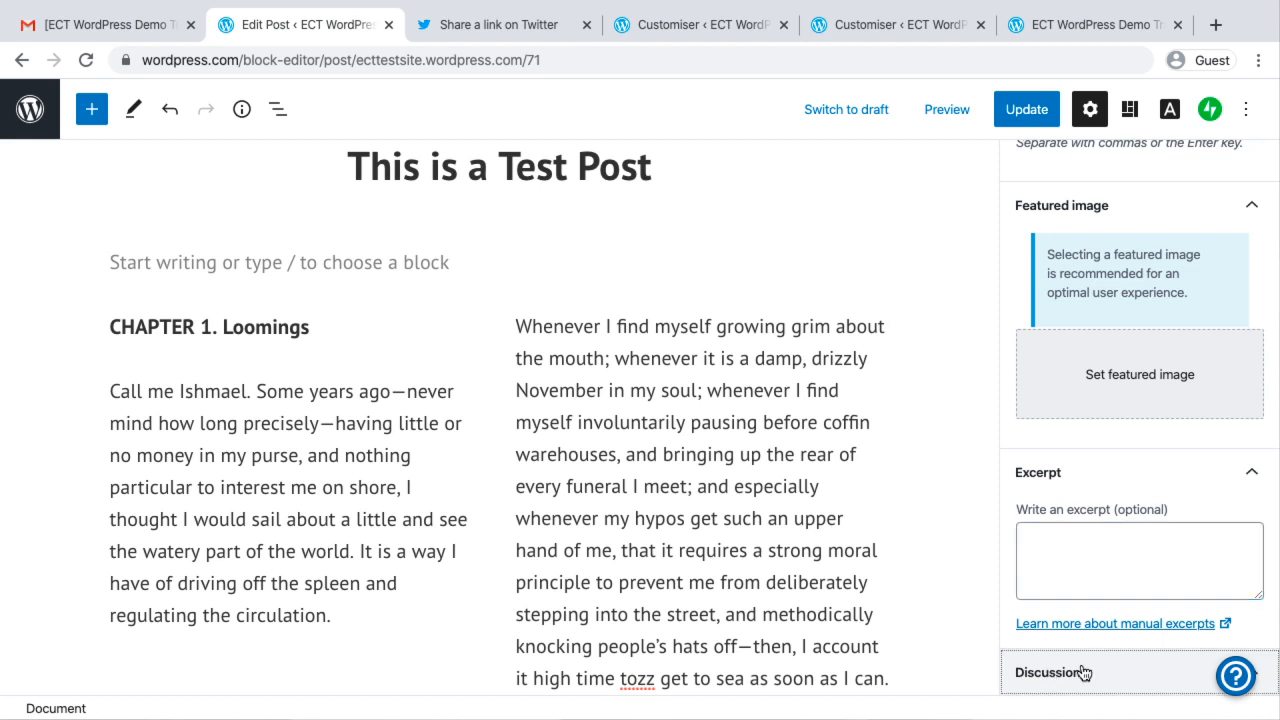
{"action": "left_click", "coordinate": [1251, 474]}
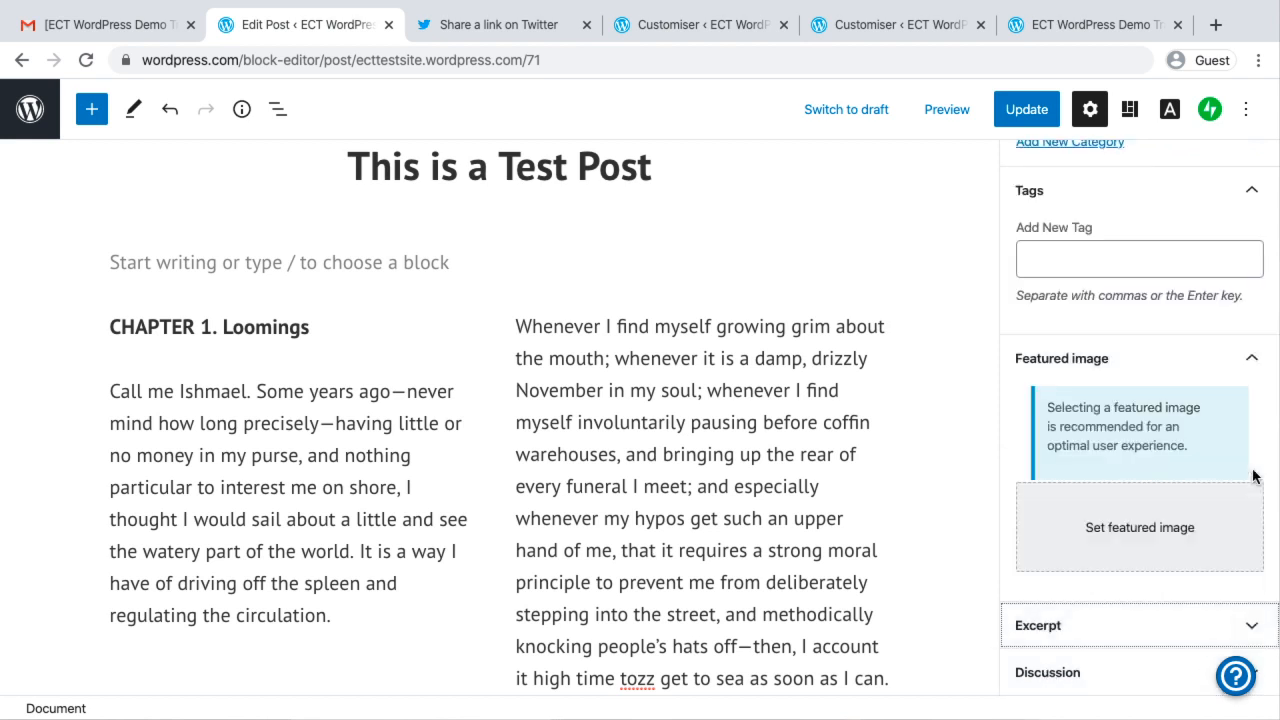
{"action": "left_click", "coordinate": [1131, 684]}
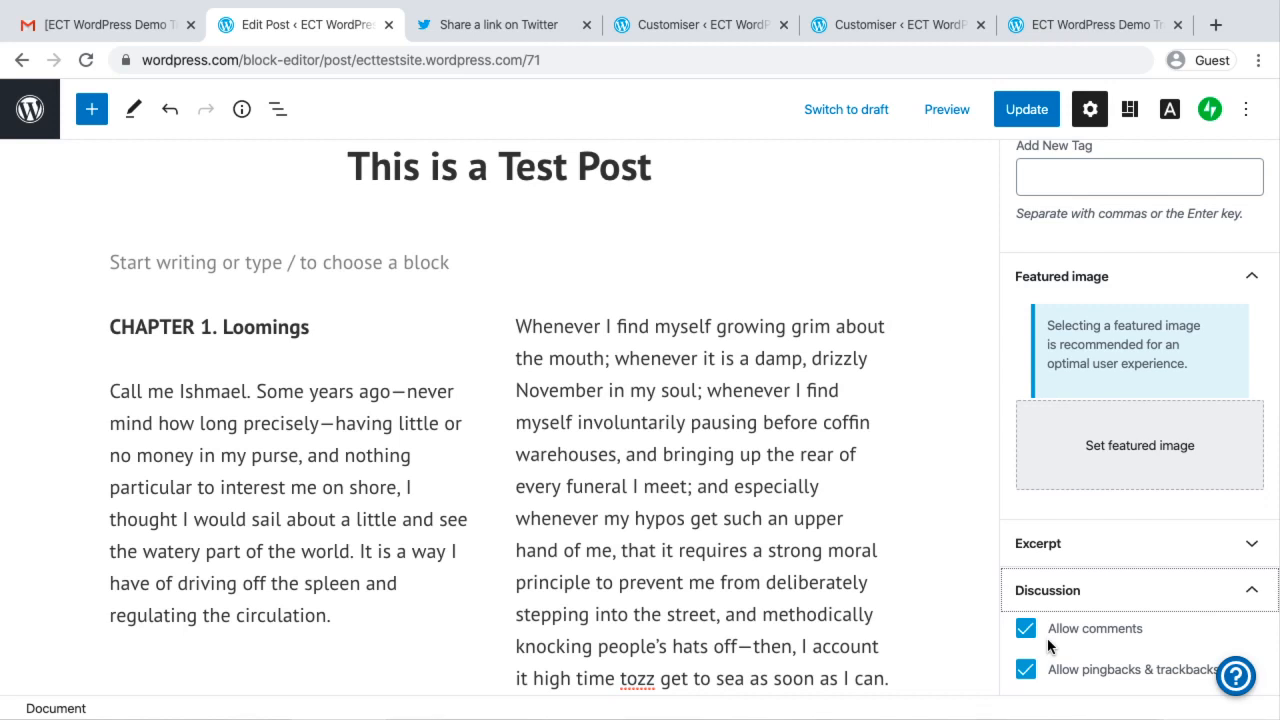
Update the published test post and return to the site's list of posts
{"action": "scroll", "coordinate": [797, 288], "scroll_direction": "up", "scroll_amount": 1}
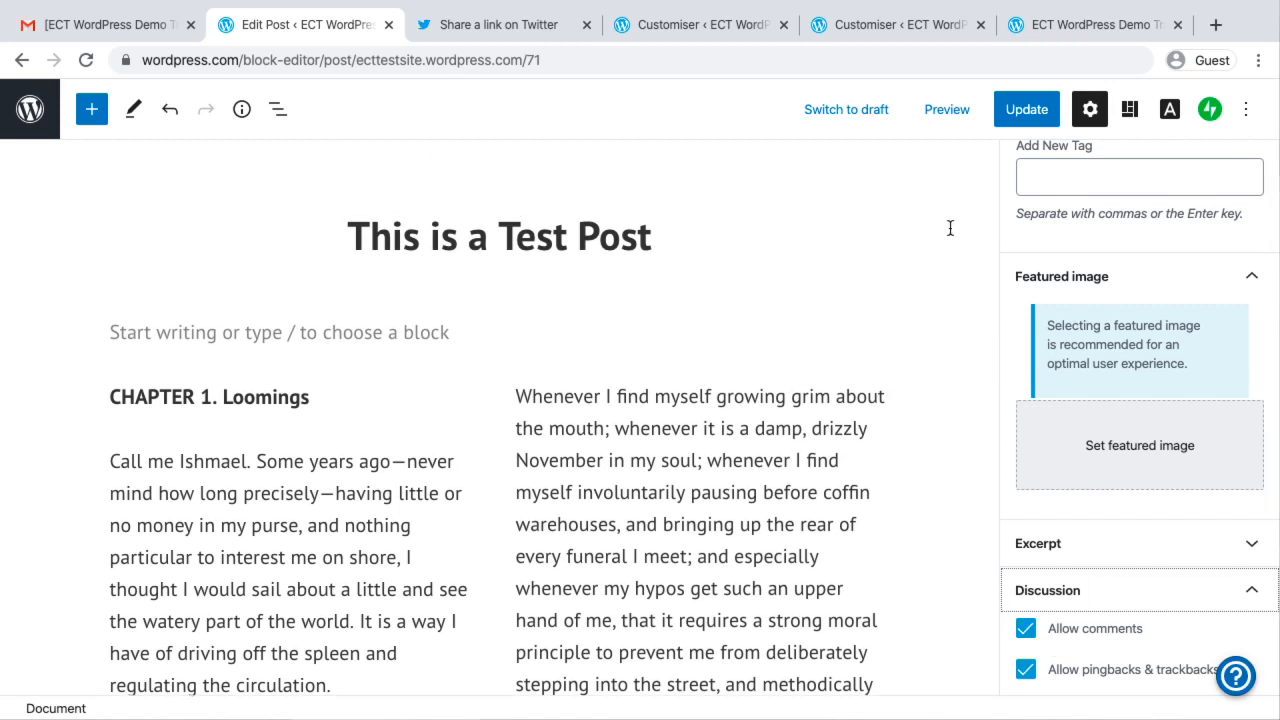
{"action": "left_click", "coordinate": [1023, 118]}
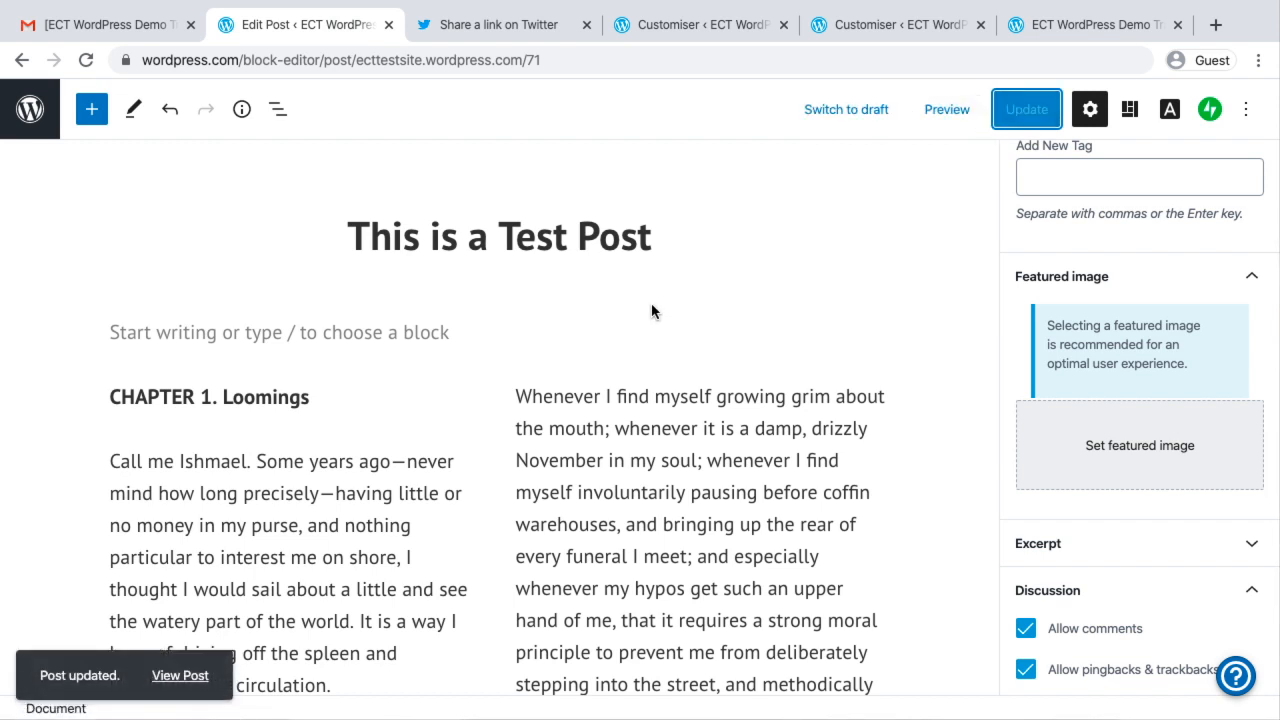
{"action": "left_click", "coordinate": [30, 112]}
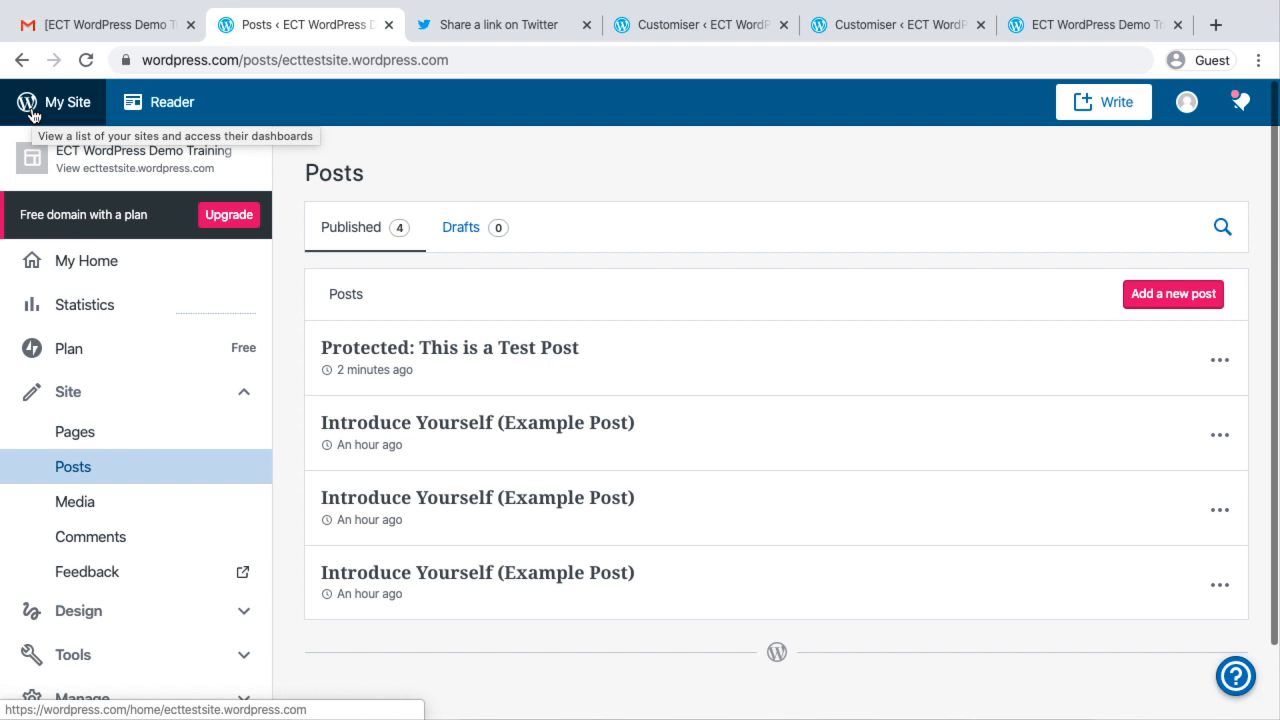
Open the theme gallery in the site's design section
{"action": "scroll", "coordinate": [114, 457], "scroll_direction": "down", "scroll_amount": 1}
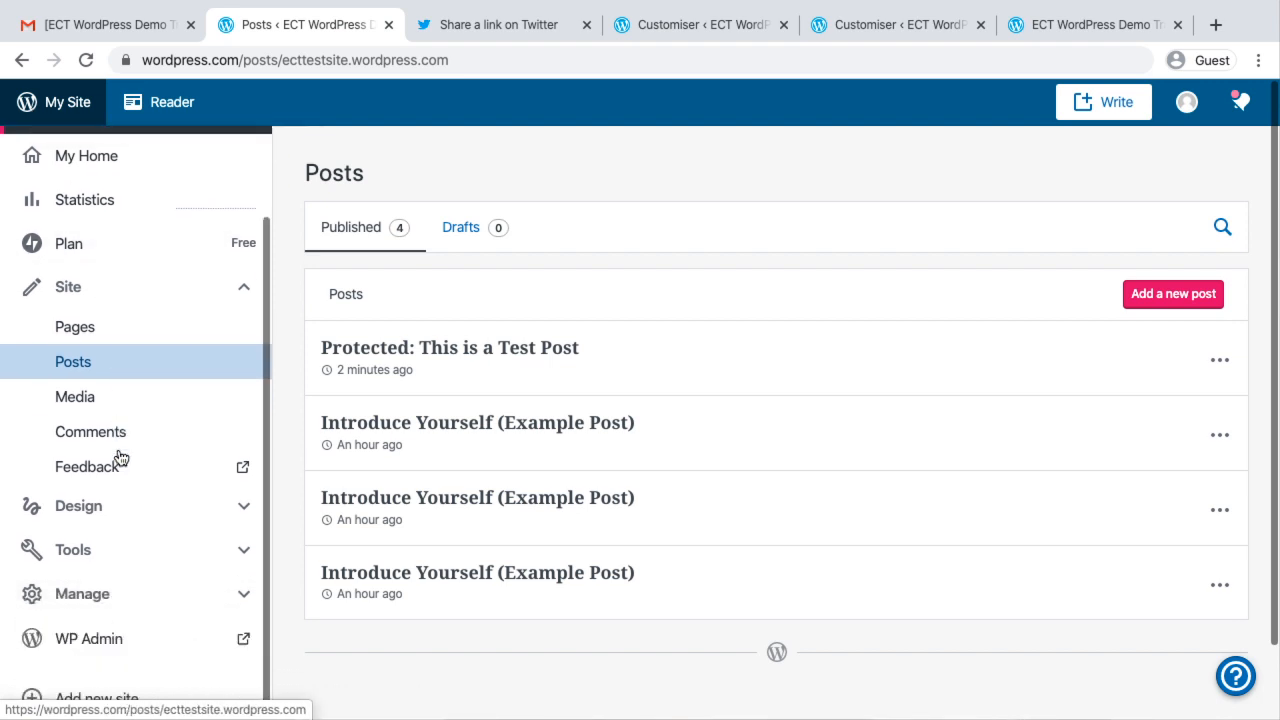
{"action": "left_click", "coordinate": [91, 509]}
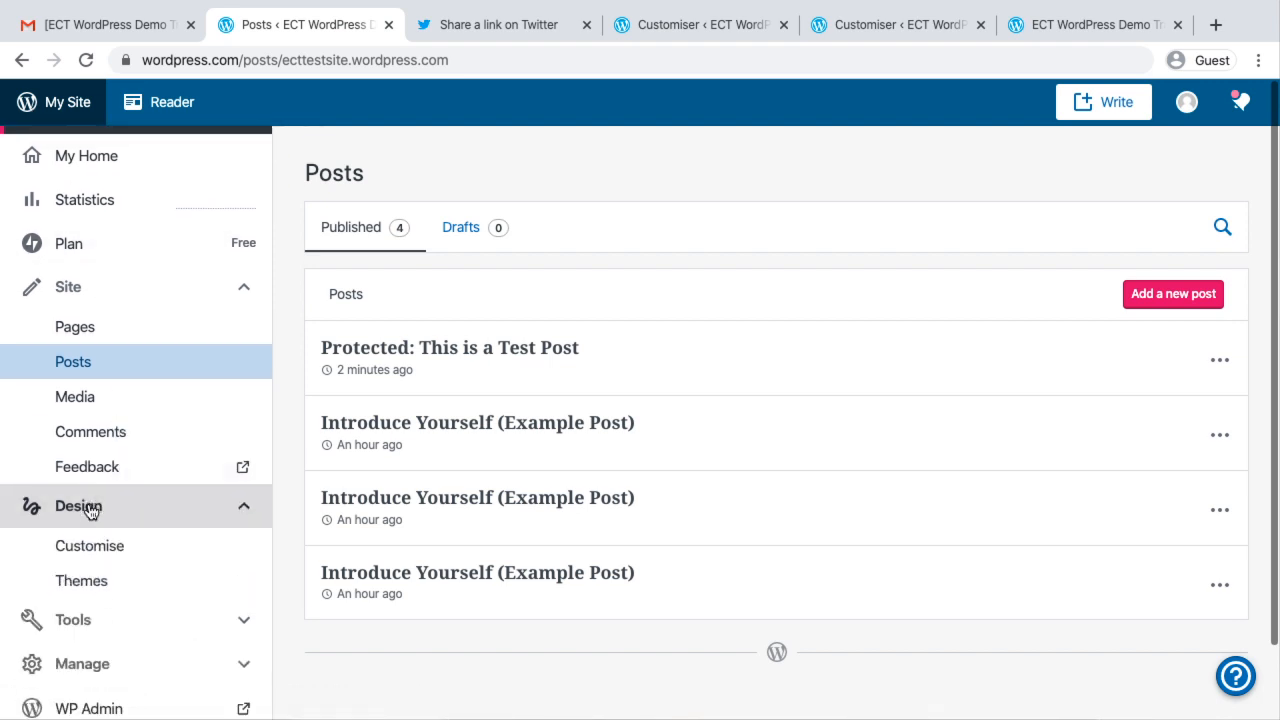
{"action": "scroll", "coordinate": [91, 509], "scroll_direction": "down", "scroll_amount": 1}
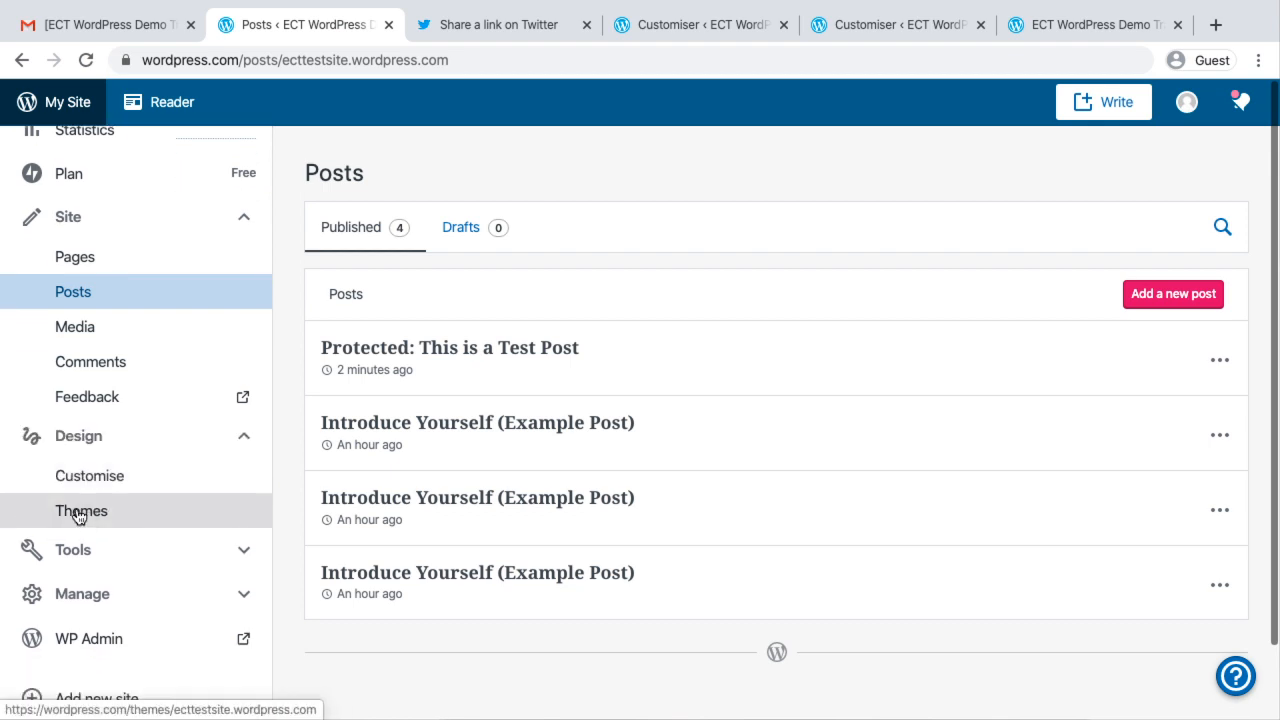
{"action": "left_click", "coordinate": [79, 516]}
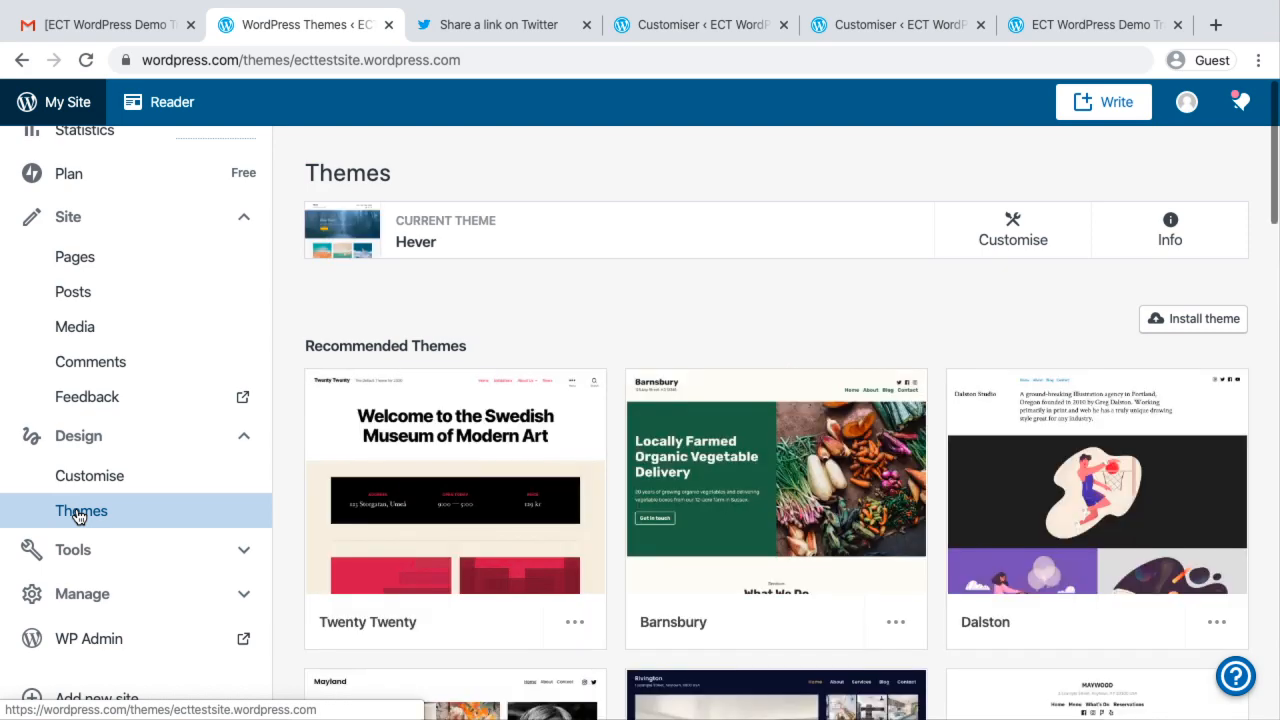
Browse the recommended themes and expand the gallery to show all themes
{"action": "scroll", "coordinate": [480, 322], "scroll_direction": "down", "scroll_amount": 4}
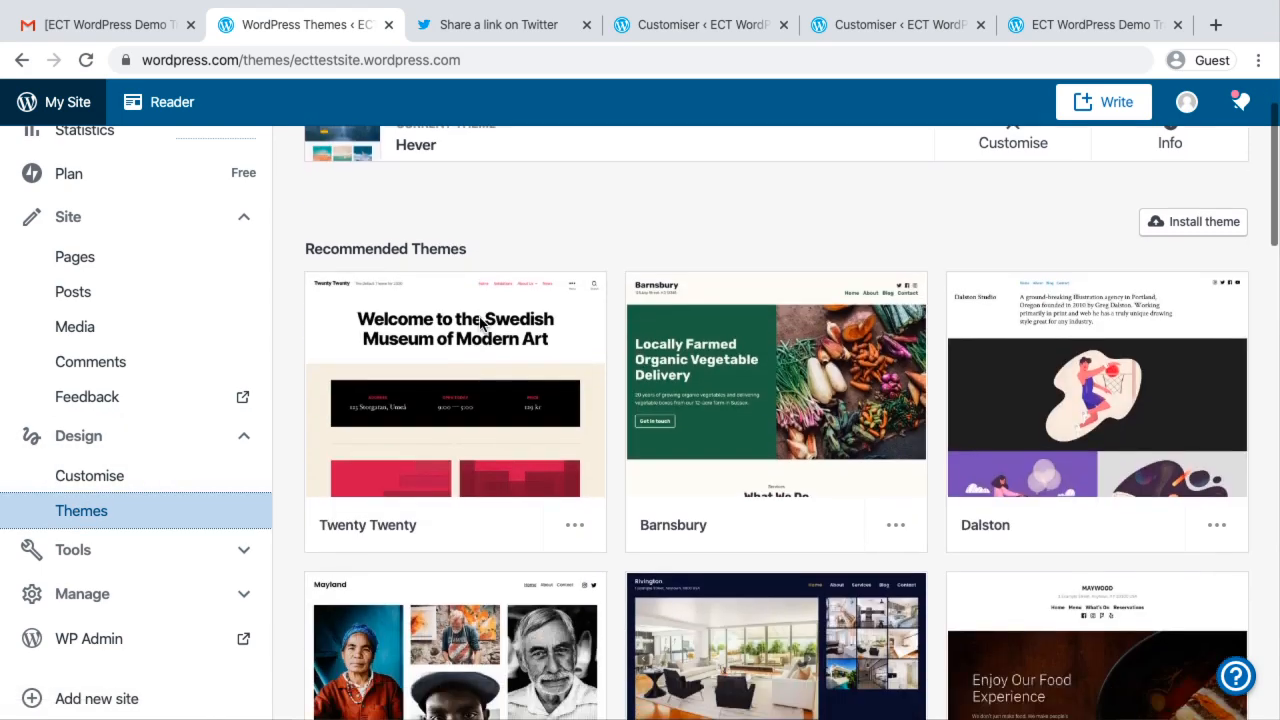
{"action": "scroll", "coordinate": [826, 428], "scroll_direction": "down", "scroll_amount": 12}
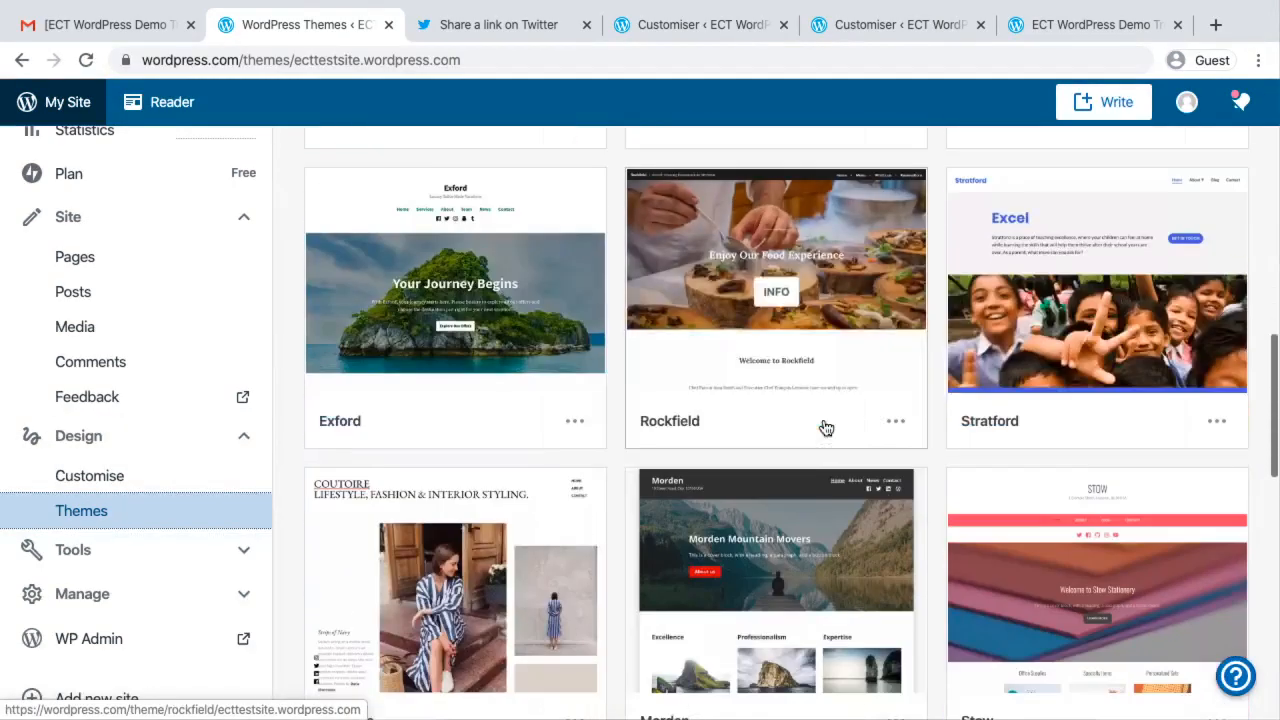
{"action": "scroll", "coordinate": [823, 426], "scroll_direction": "down", "scroll_amount": 4}
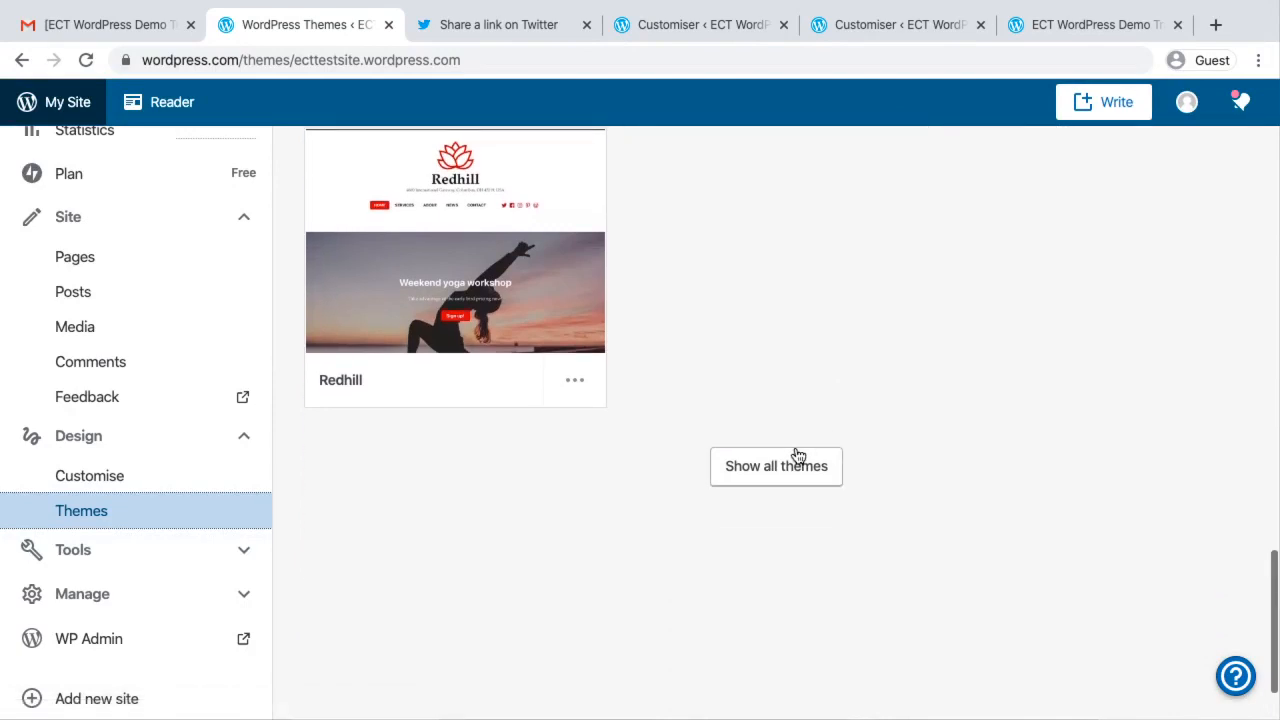
{"action": "left_click", "coordinate": [796, 455]}
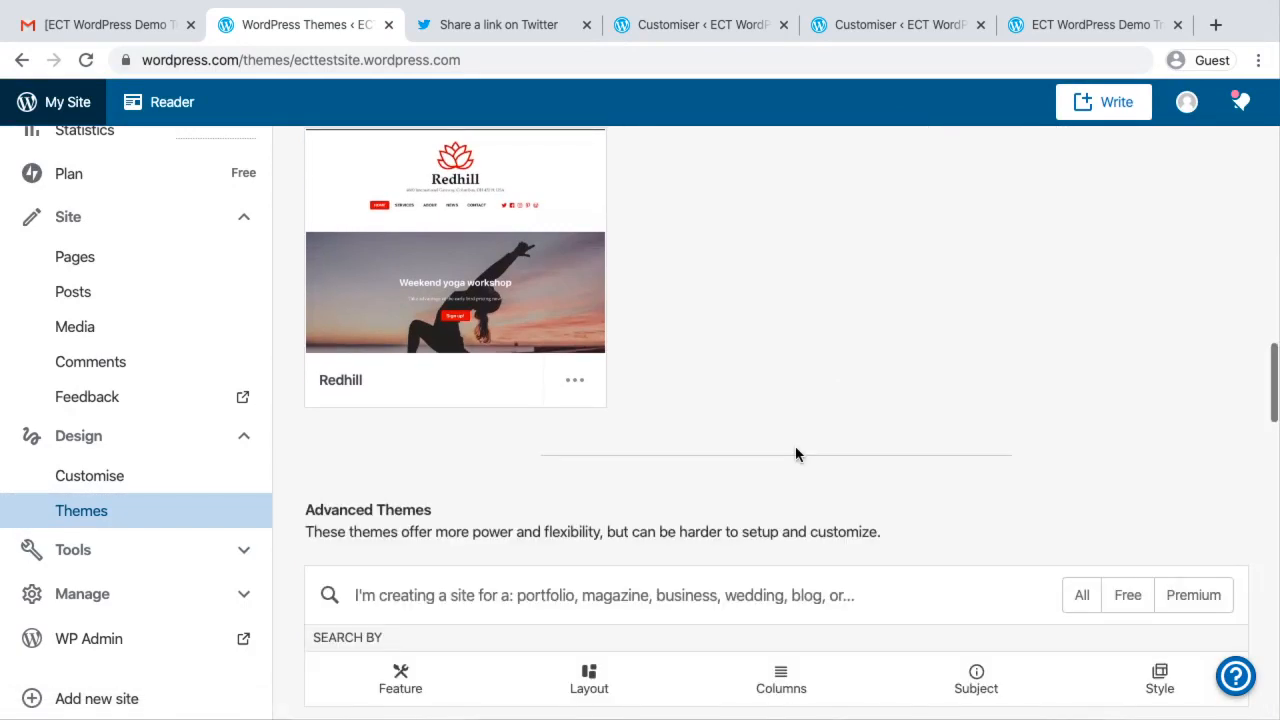
{"action": "scroll", "coordinate": [796, 455], "scroll_direction": "up", "scroll_amount": 10}
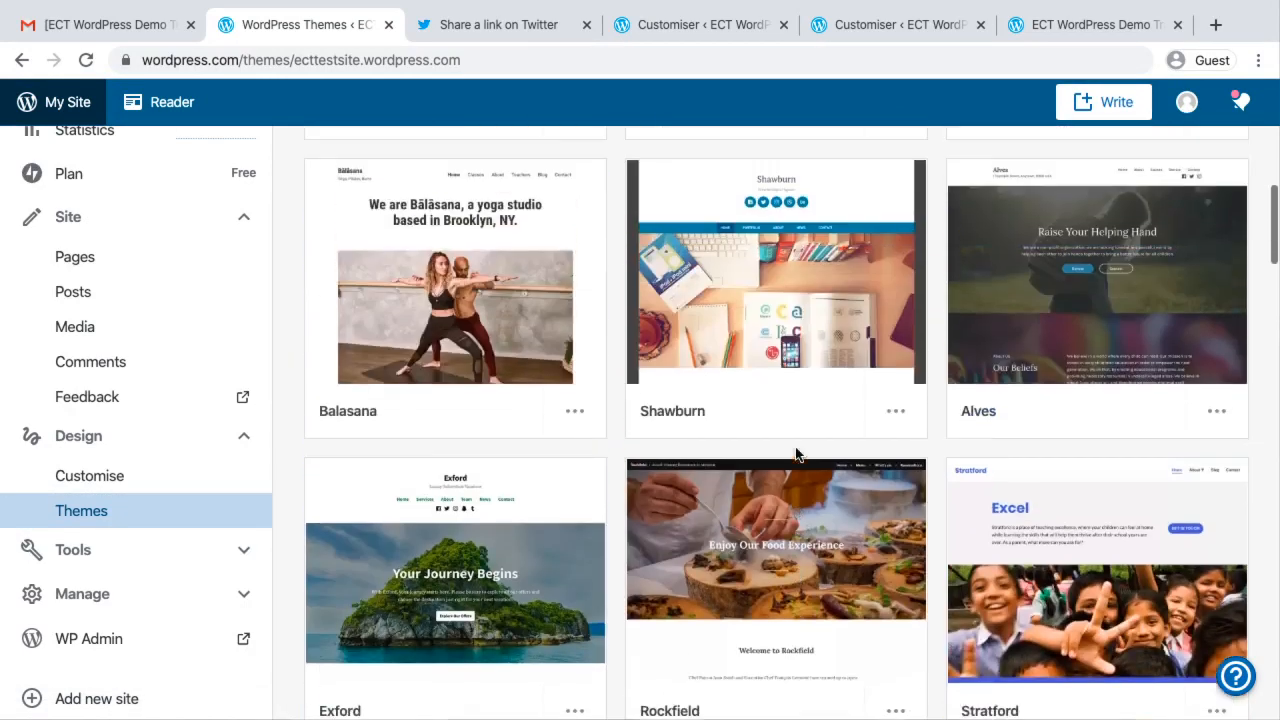
{"action": "scroll", "coordinate": [796, 455], "scroll_direction": "up", "scroll_amount": 8}
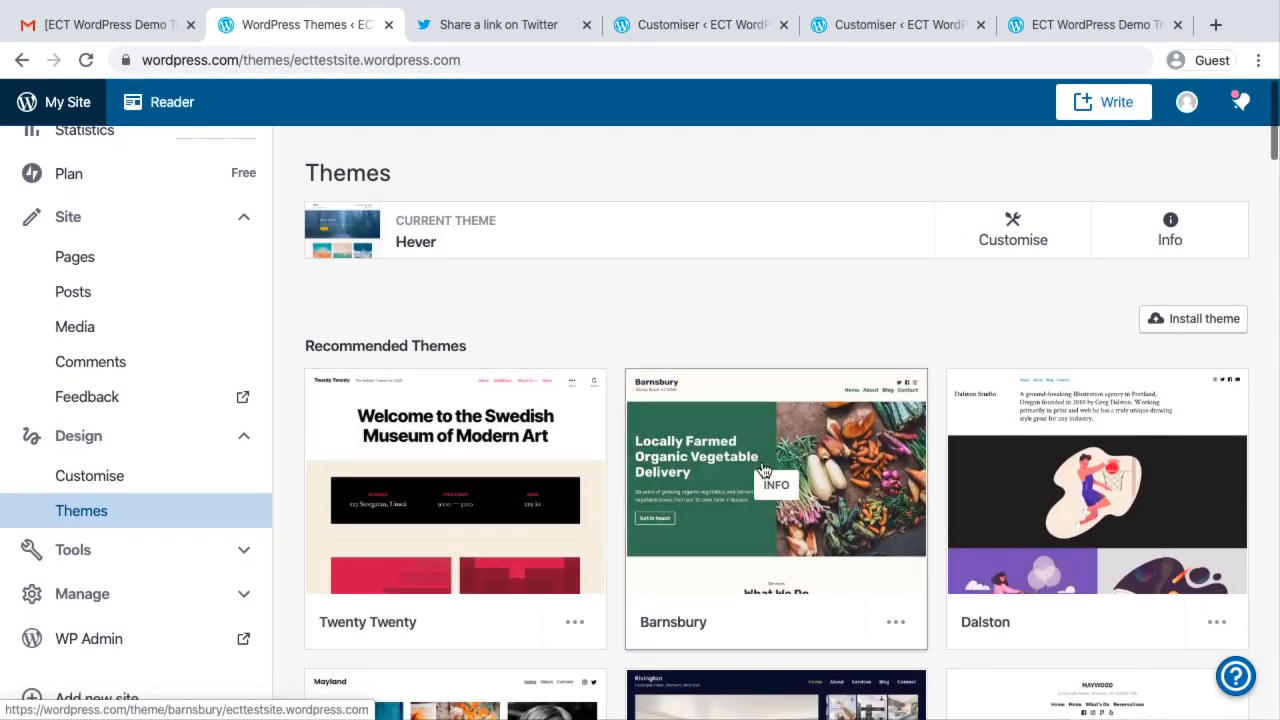
{"action": "scroll", "coordinate": [775, 440], "scroll_direction": "down", "scroll_amount": 8}
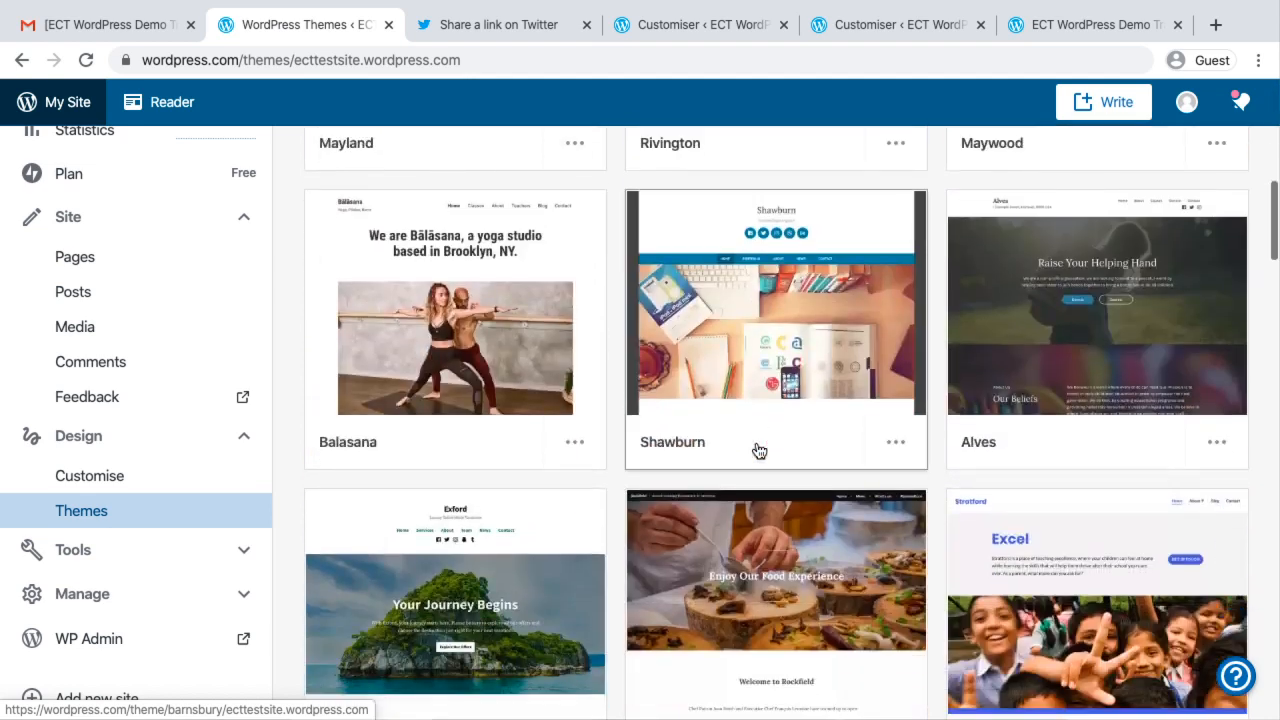
{"action": "mouse_move", "coordinate": [748, 324]}
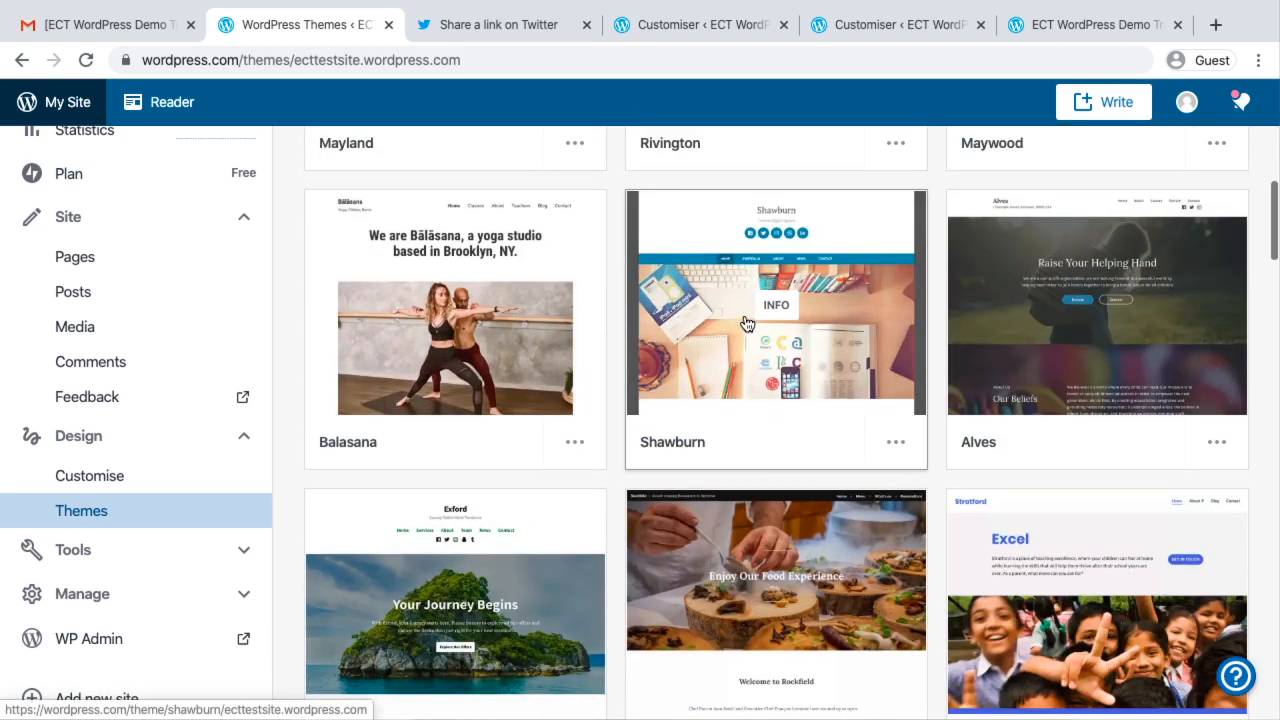
{"action": "scroll", "coordinate": [540, 335], "scroll_direction": "down", "scroll_amount": 3}
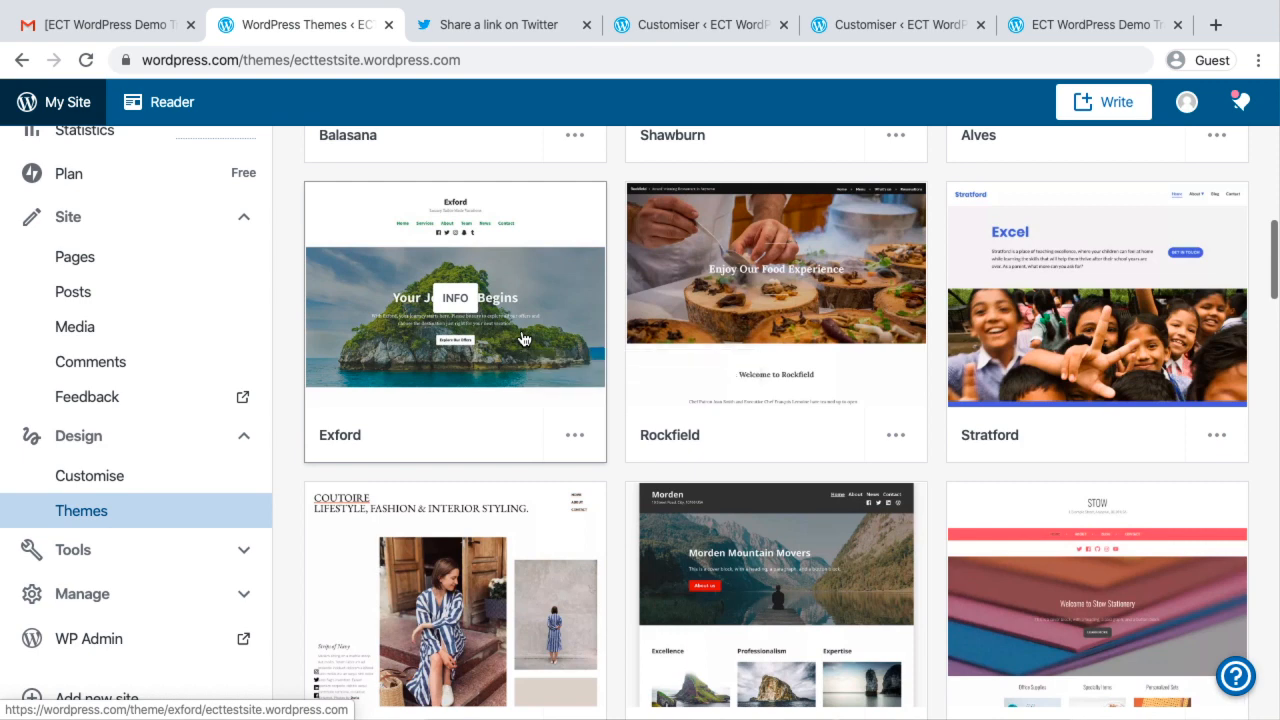
Examine the Exford theme's overview and preview, and return to the theme gallery
{"action": "left_click", "coordinate": [521, 339]}
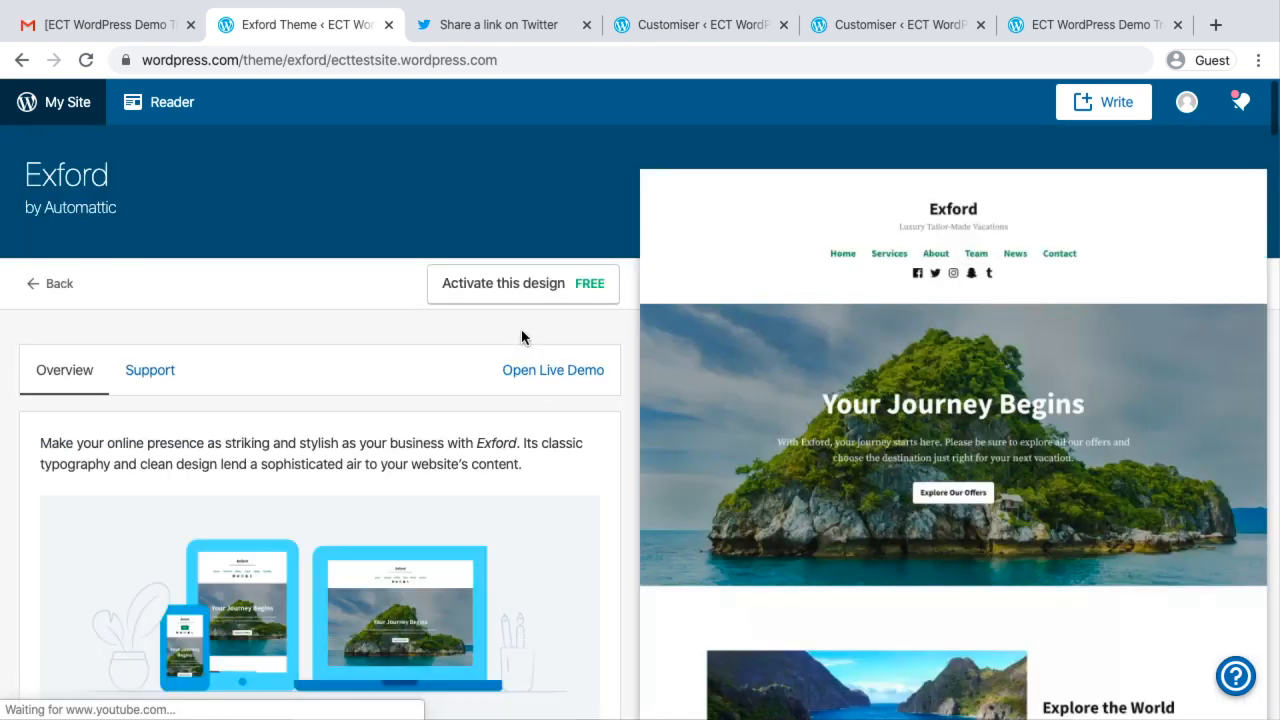
{"action": "scroll", "coordinate": [918, 525], "scroll_direction": "down", "scroll_amount": 2}
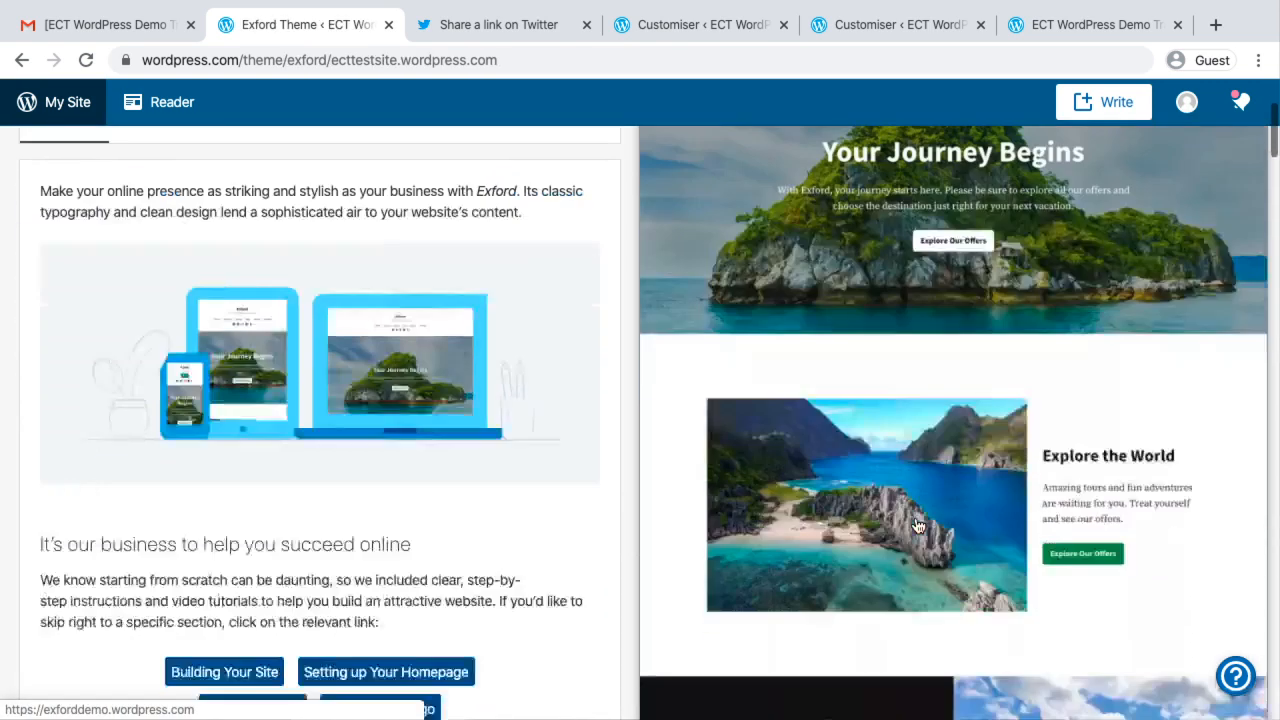
{"action": "scroll", "coordinate": [918, 525], "scroll_direction": "up", "scroll_amount": 2}
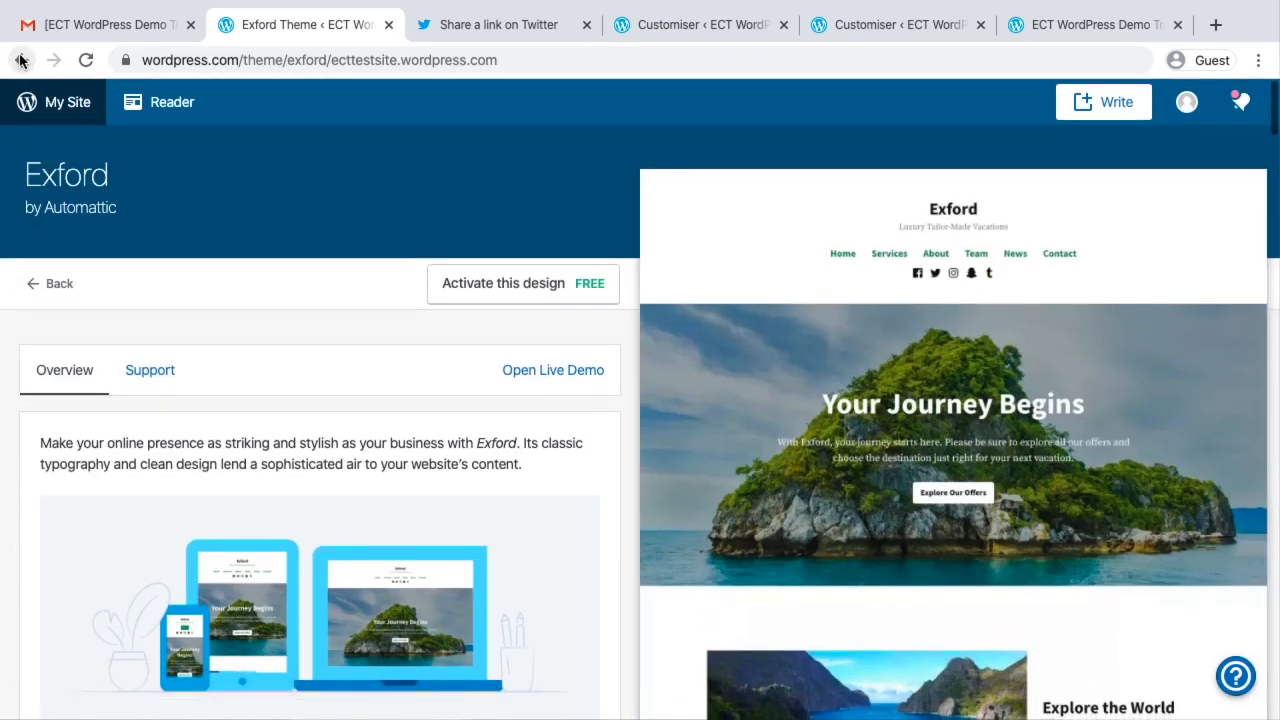
{"action": "left_click", "coordinate": [36, 289]}
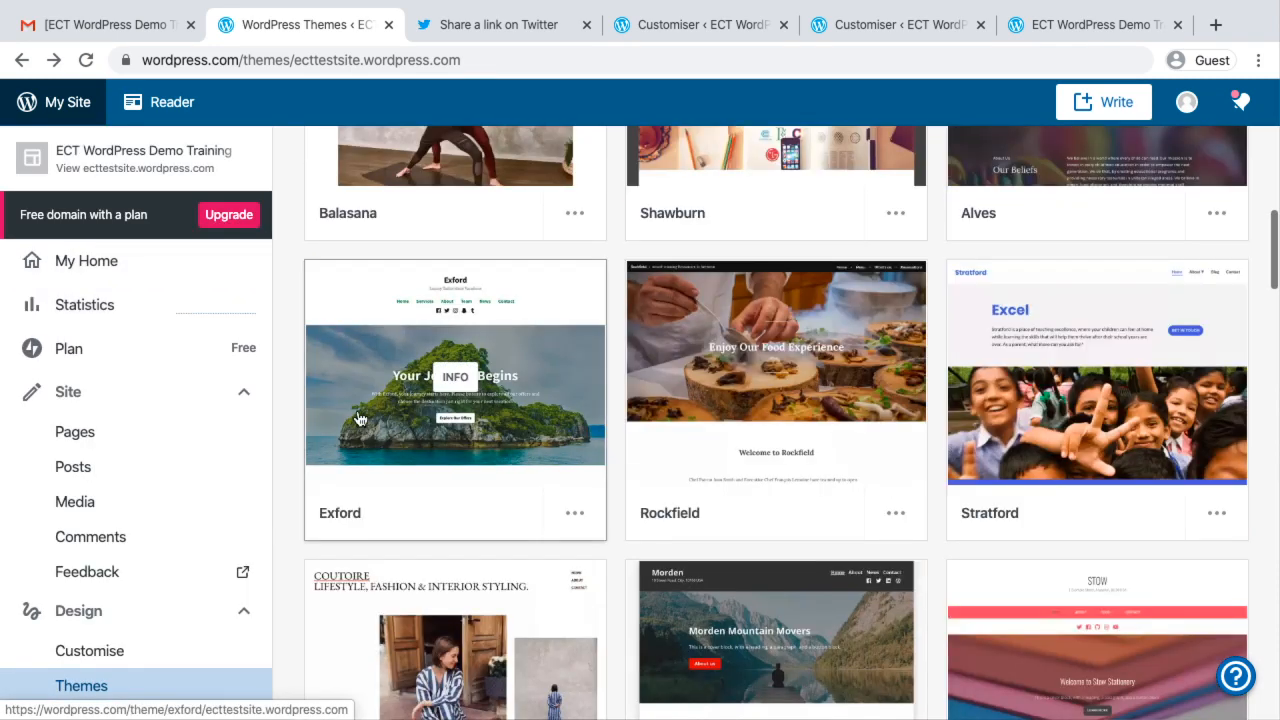
Choose the free Morden theme from the gallery and activate it, accepting the homepage layout change
{"action": "scroll", "coordinate": [358, 418], "scroll_direction": "down", "scroll_amount": 7}
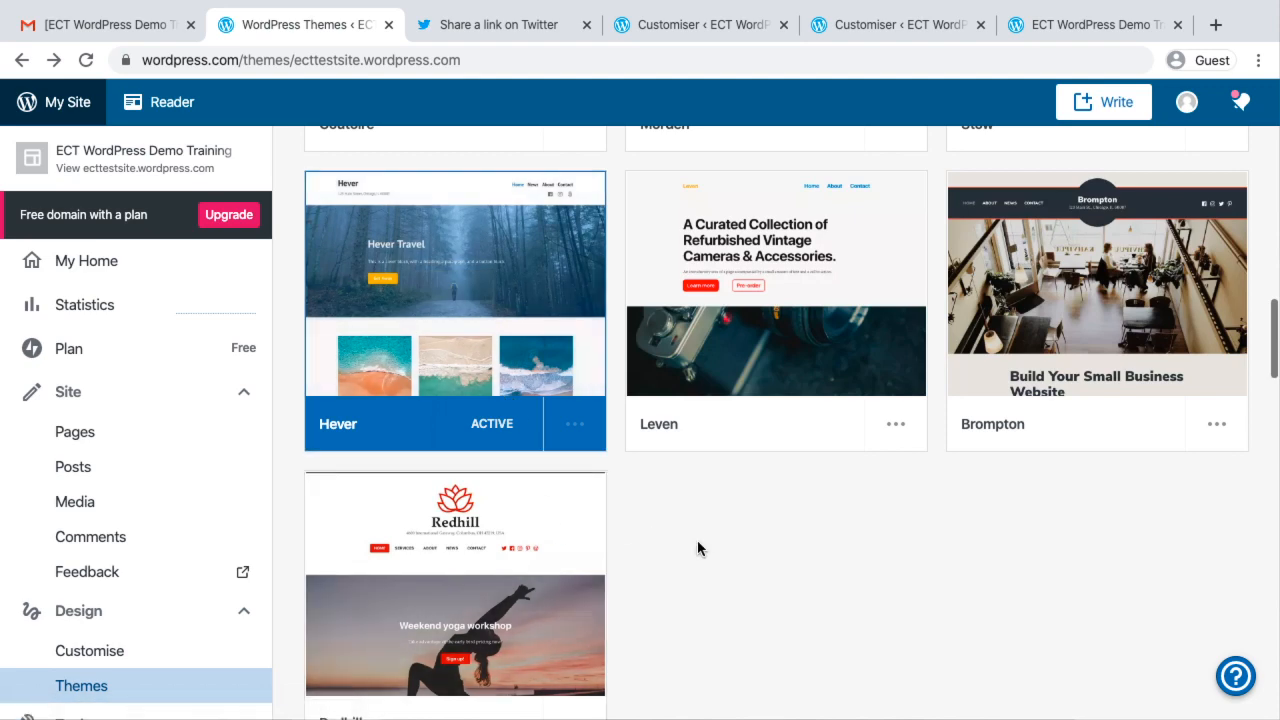
{"action": "scroll", "coordinate": [697, 540], "scroll_direction": "up", "scroll_amount": 3}
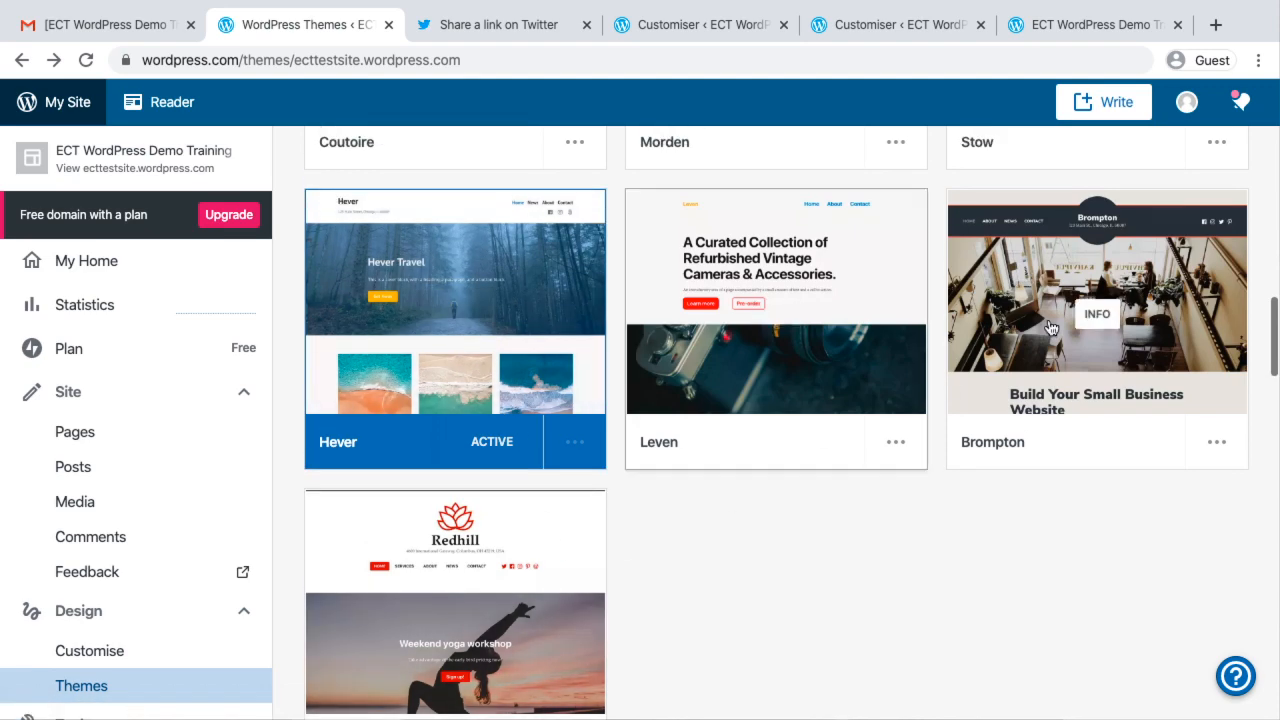
{"action": "scroll", "coordinate": [1050, 328], "scroll_direction": "up", "scroll_amount": 2}
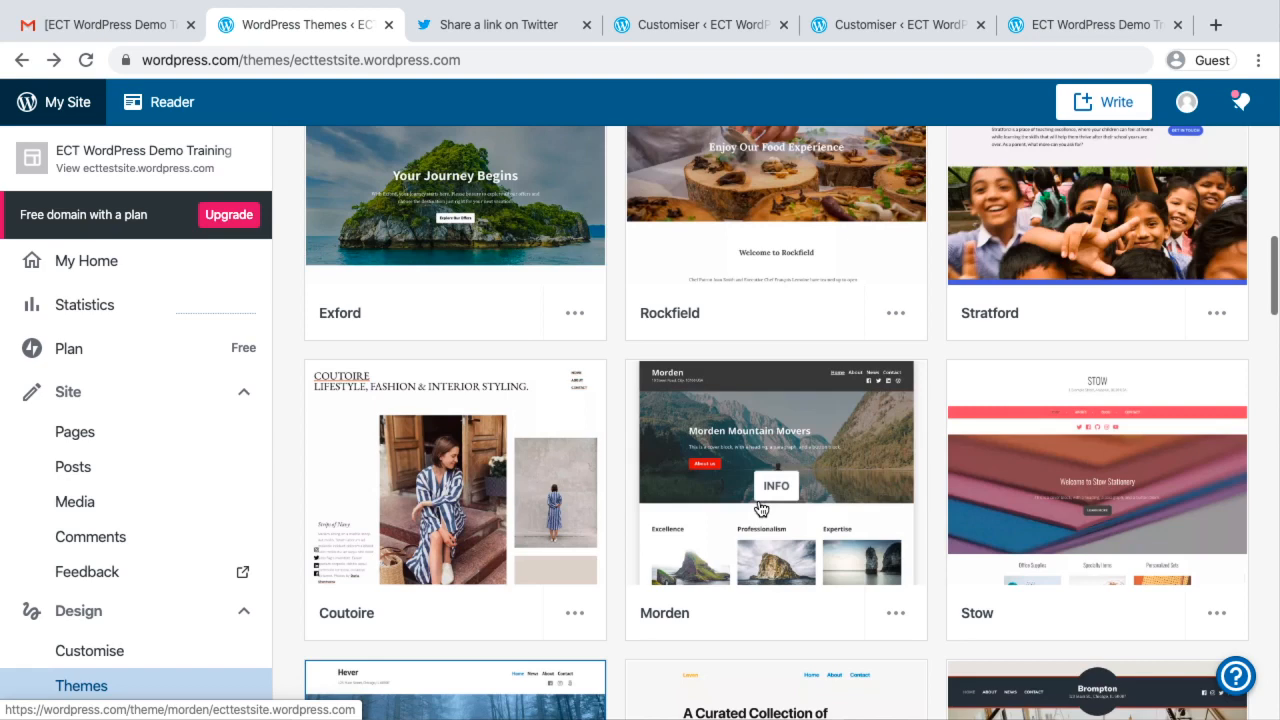
{"action": "left_click", "coordinate": [761, 508]}
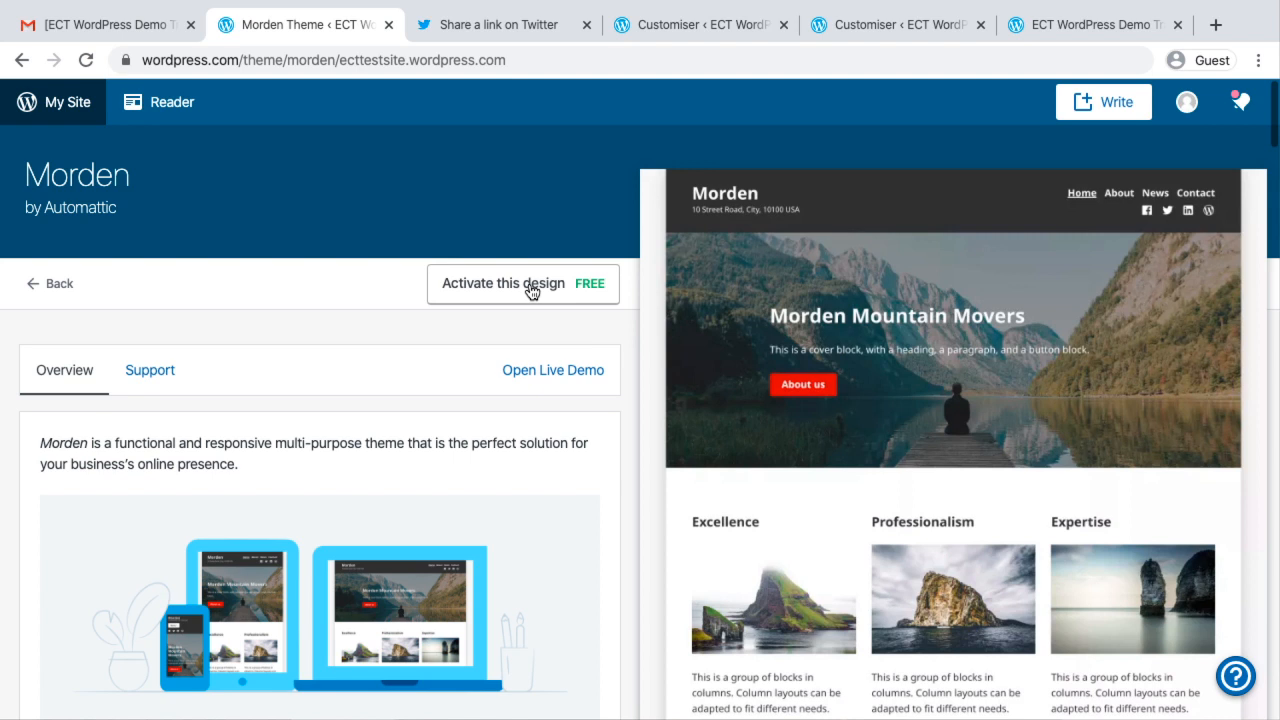
{"action": "left_click", "coordinate": [531, 290]}
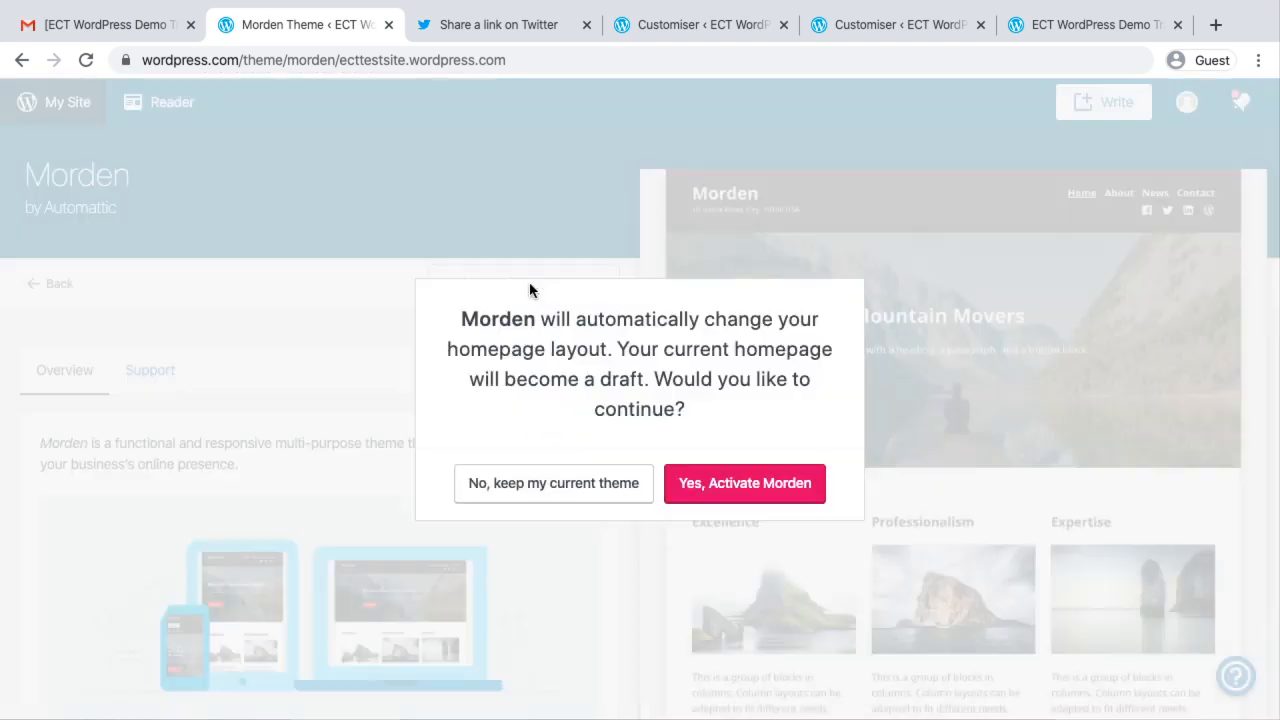
{"action": "left_click", "coordinate": [749, 482]}
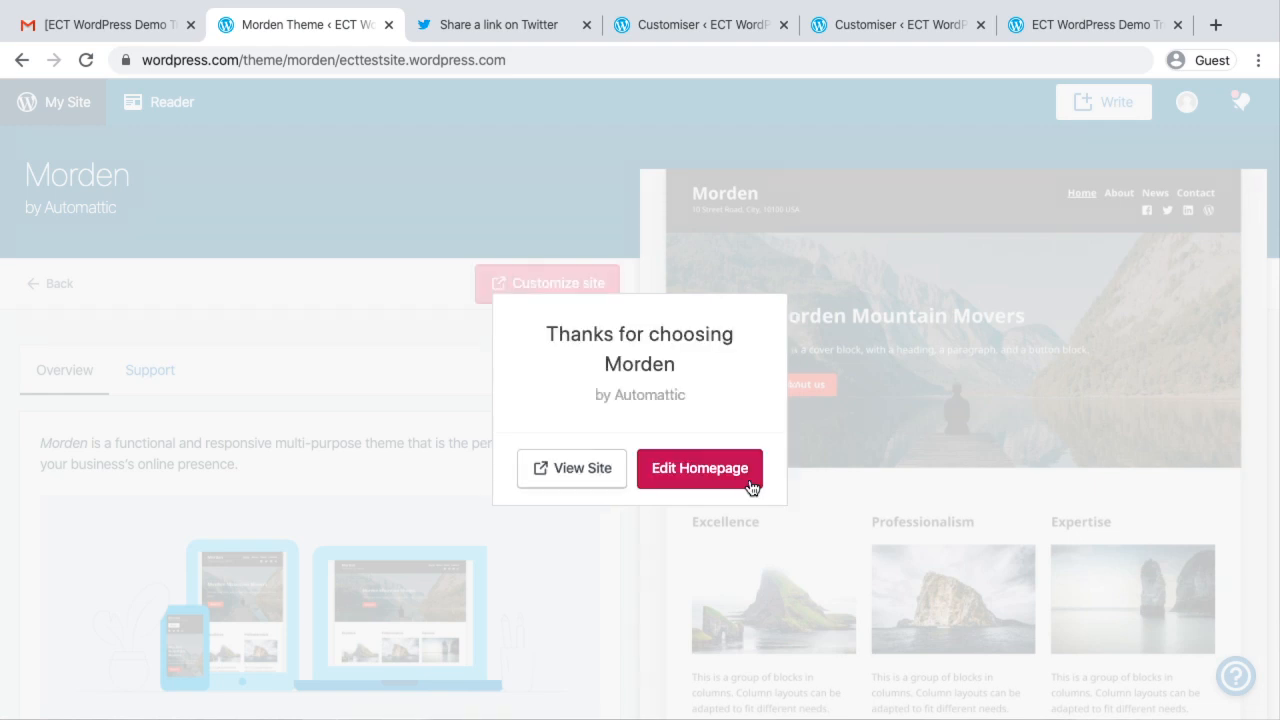
View the live site and look through the homepage in the Morden theme
{"action": "left_click", "coordinate": [590, 470]}
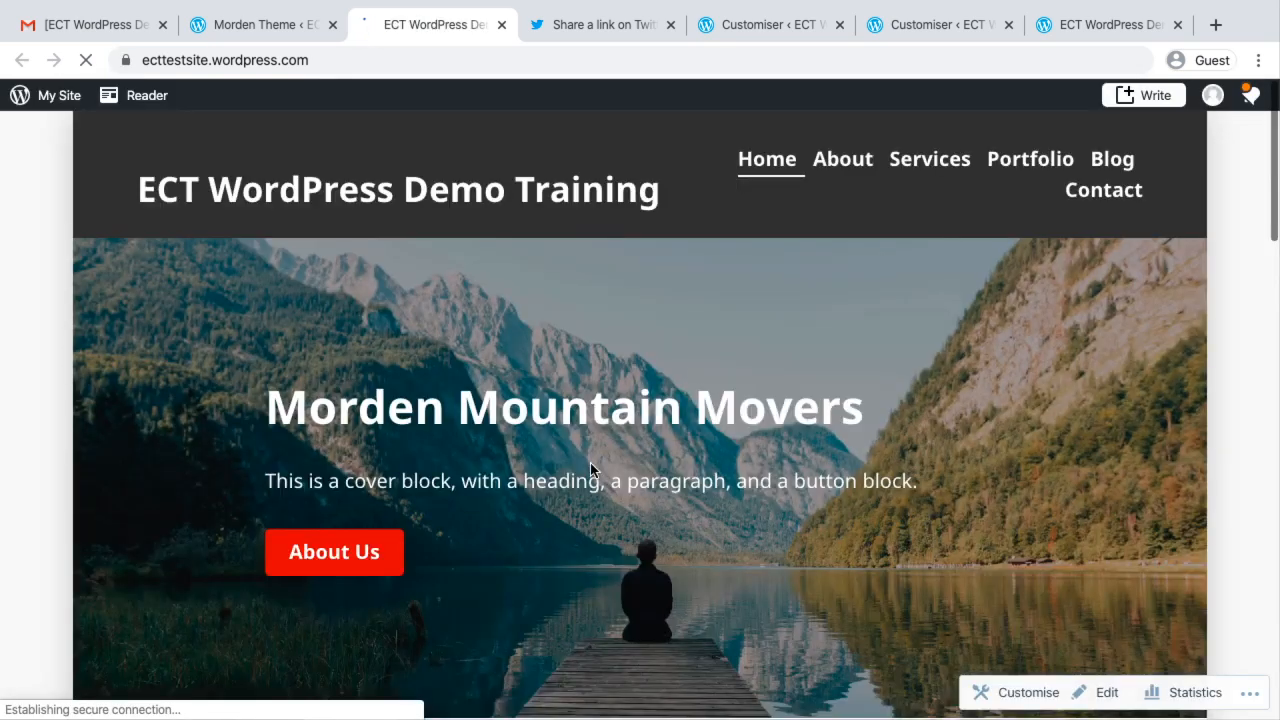
{"action": "scroll", "coordinate": [590, 470], "scroll_direction": "down", "scroll_amount": 7}
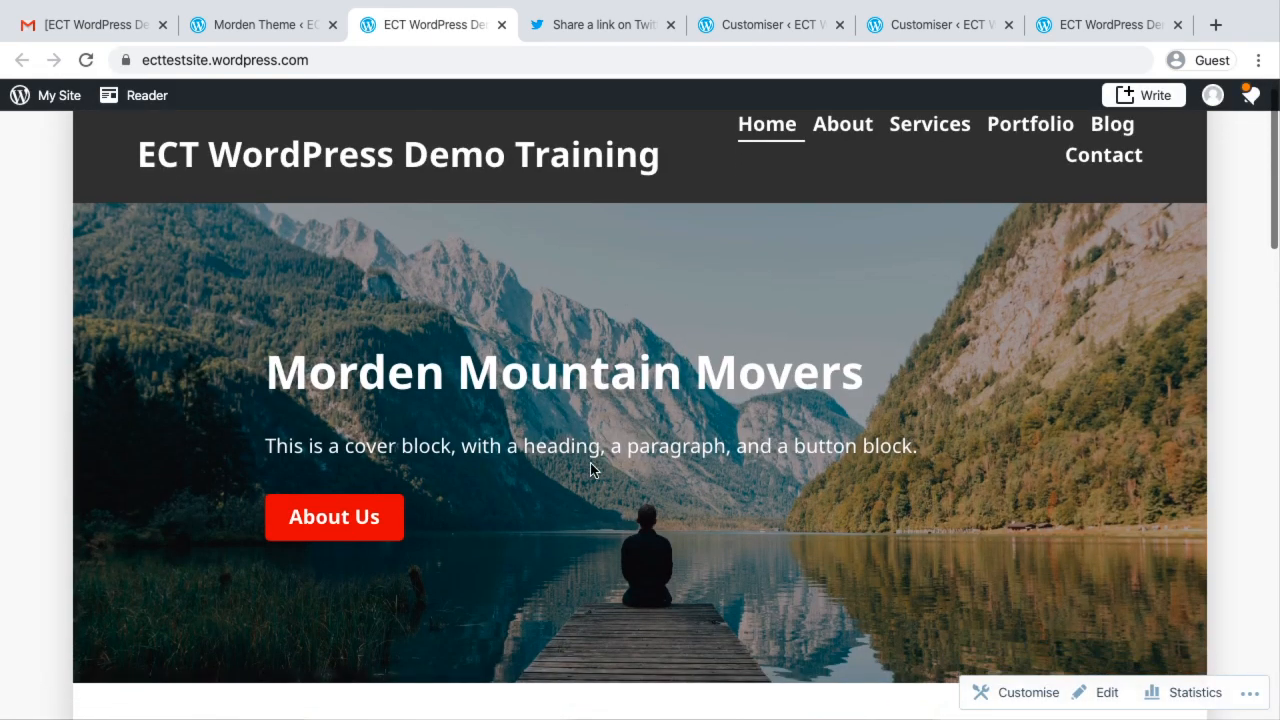
{"action": "scroll", "coordinate": [590, 470], "scroll_direction": "down", "scroll_amount": 10}
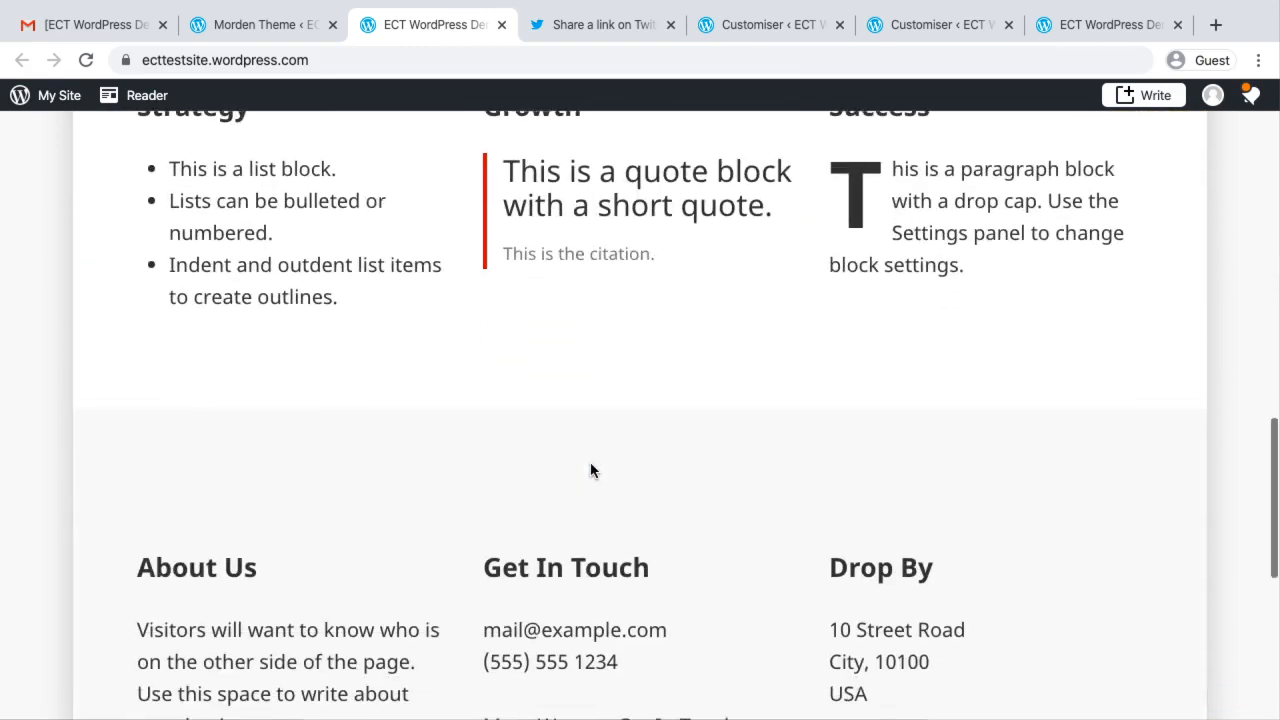
{"action": "scroll", "coordinate": [590, 470], "scroll_direction": "up", "scroll_amount": 20}
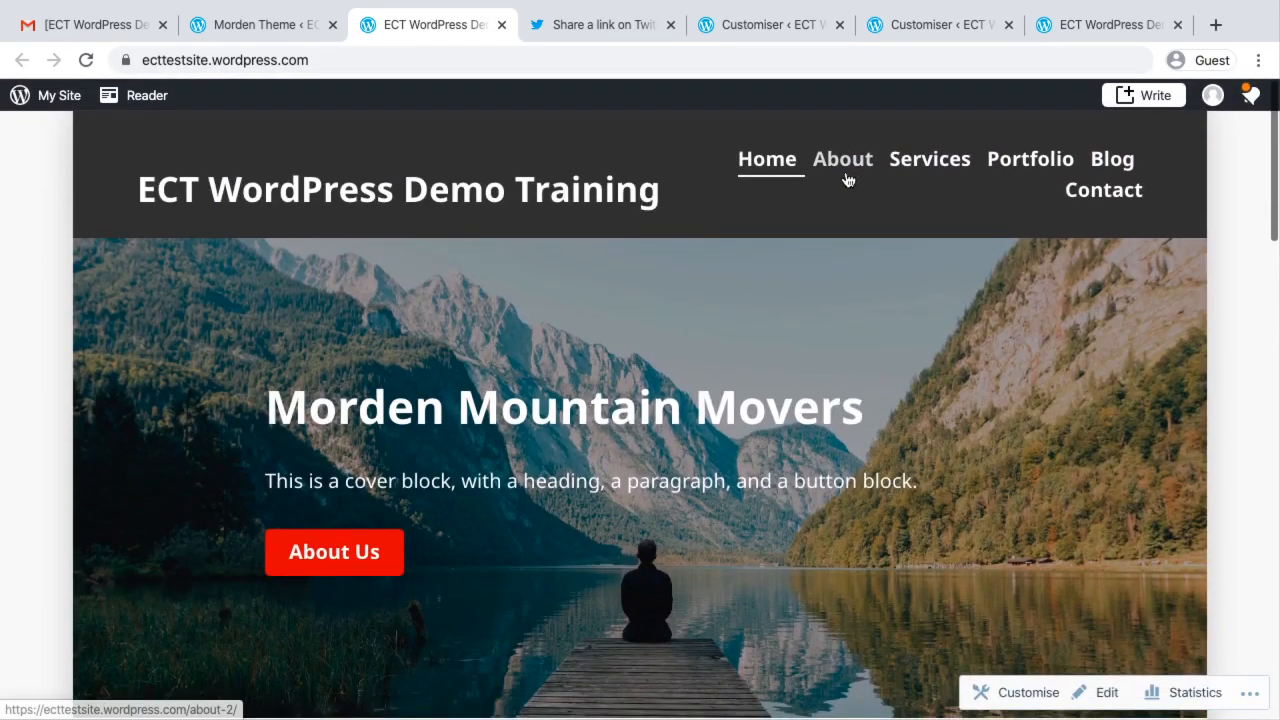
Check how the About and Services pages of the live site look in the Morden theme
{"action": "left_click", "coordinate": [846, 178]}
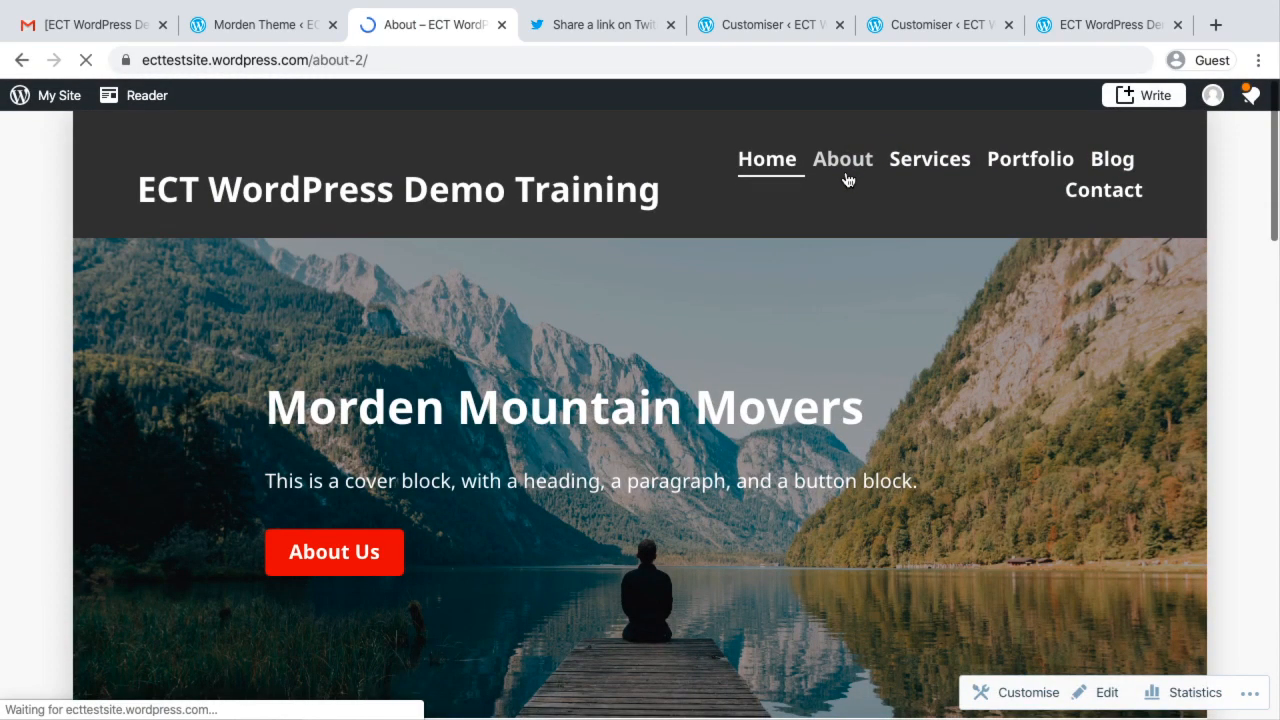
{"action": "scroll", "coordinate": [846, 178], "scroll_direction": "down", "scroll_amount": 10}
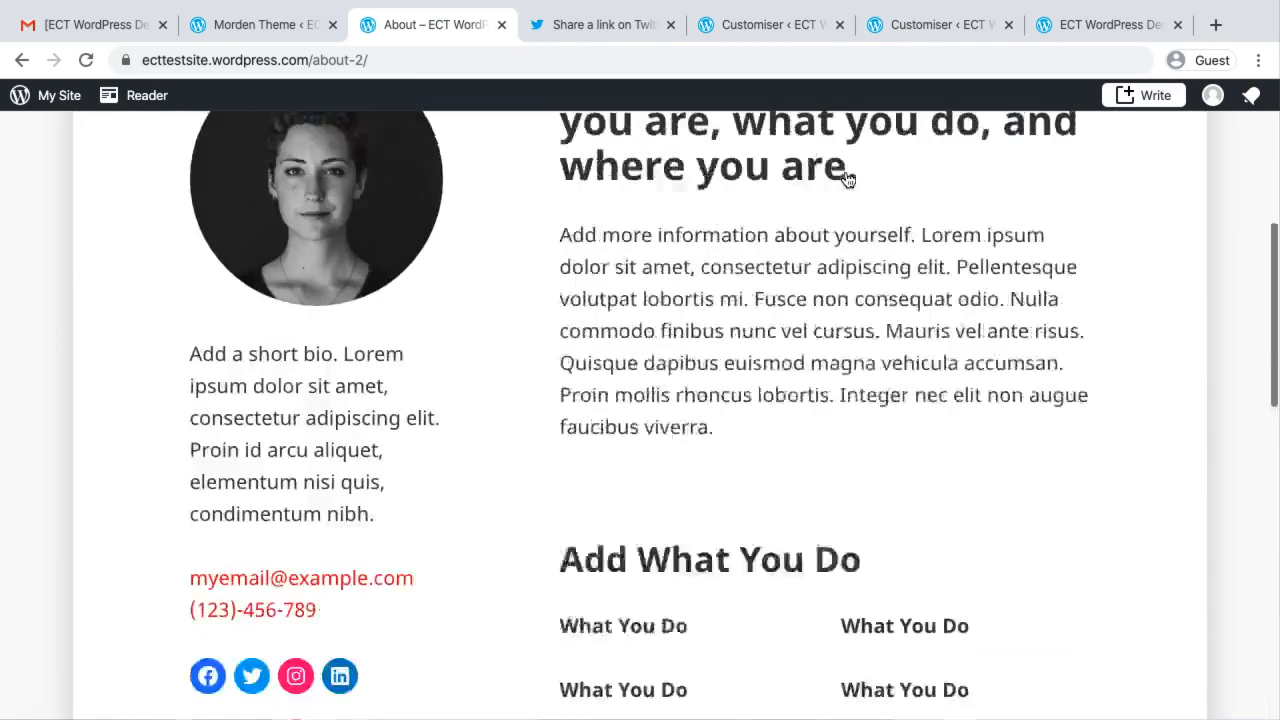
{"action": "scroll", "coordinate": [846, 178], "scroll_direction": "up", "scroll_amount": 20}
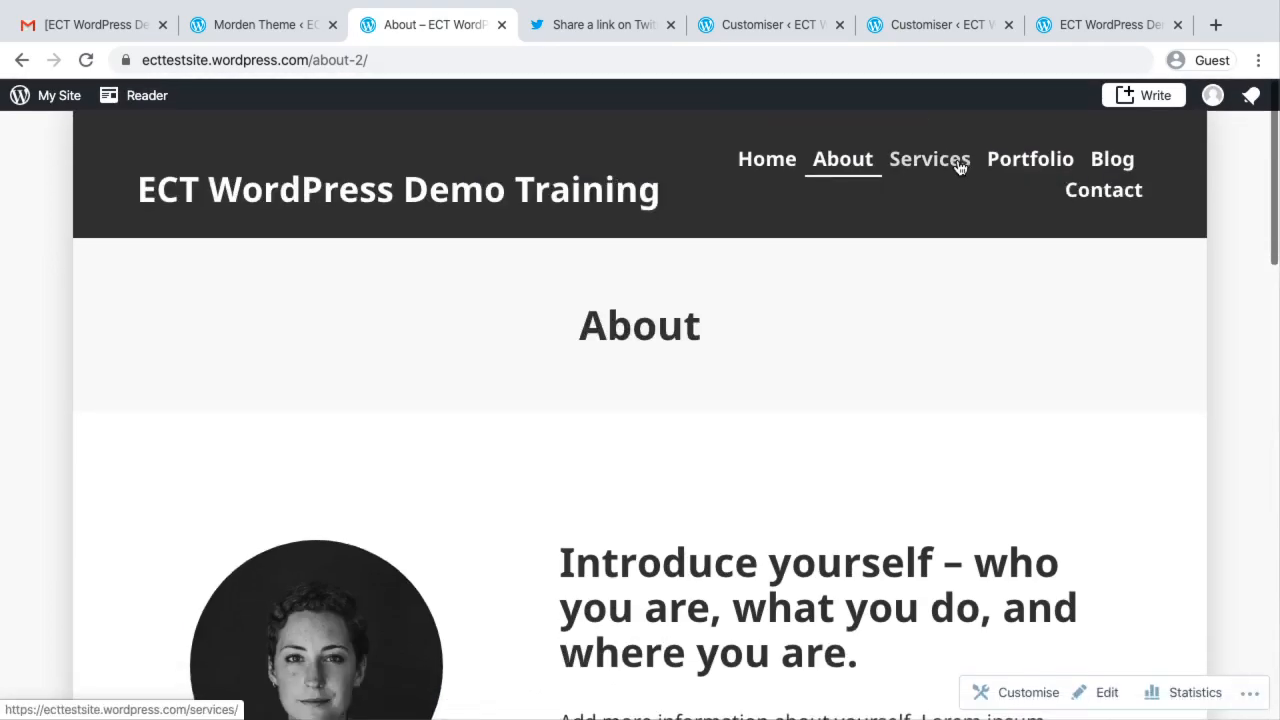
{"action": "left_click", "coordinate": [957, 161]}
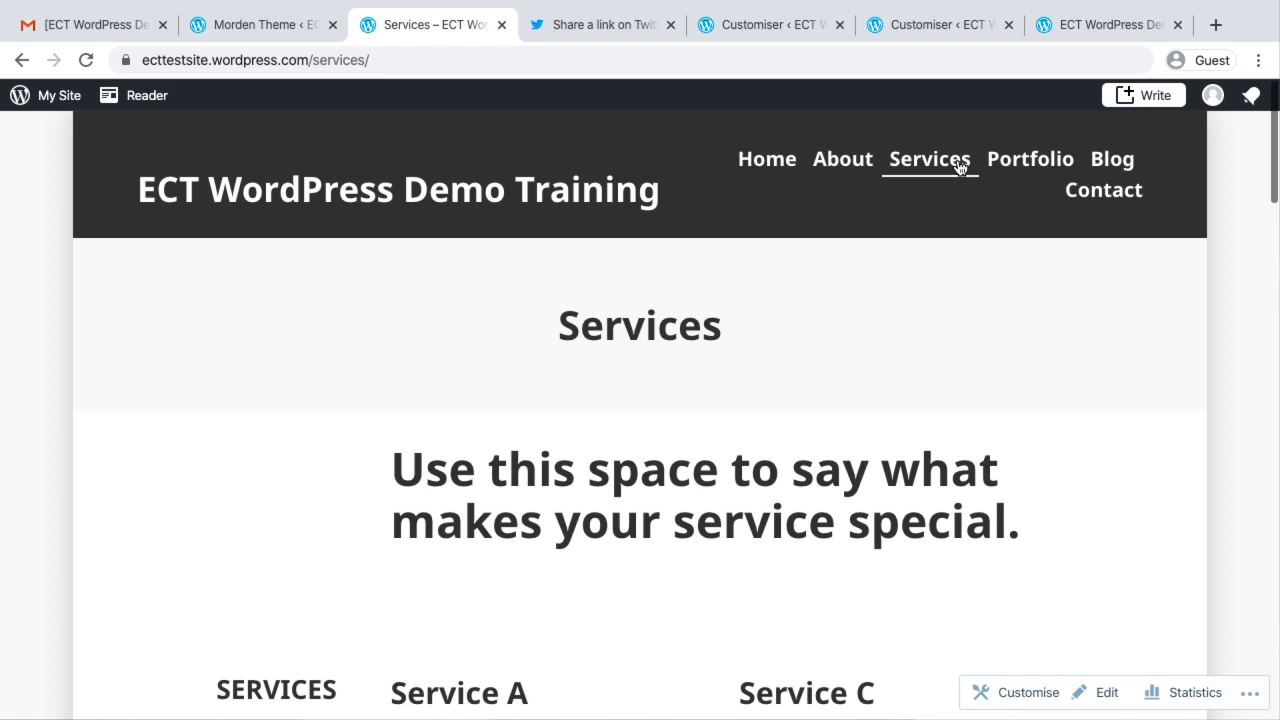
{"action": "scroll", "coordinate": [958, 167], "scroll_direction": "down", "scroll_amount": 1}
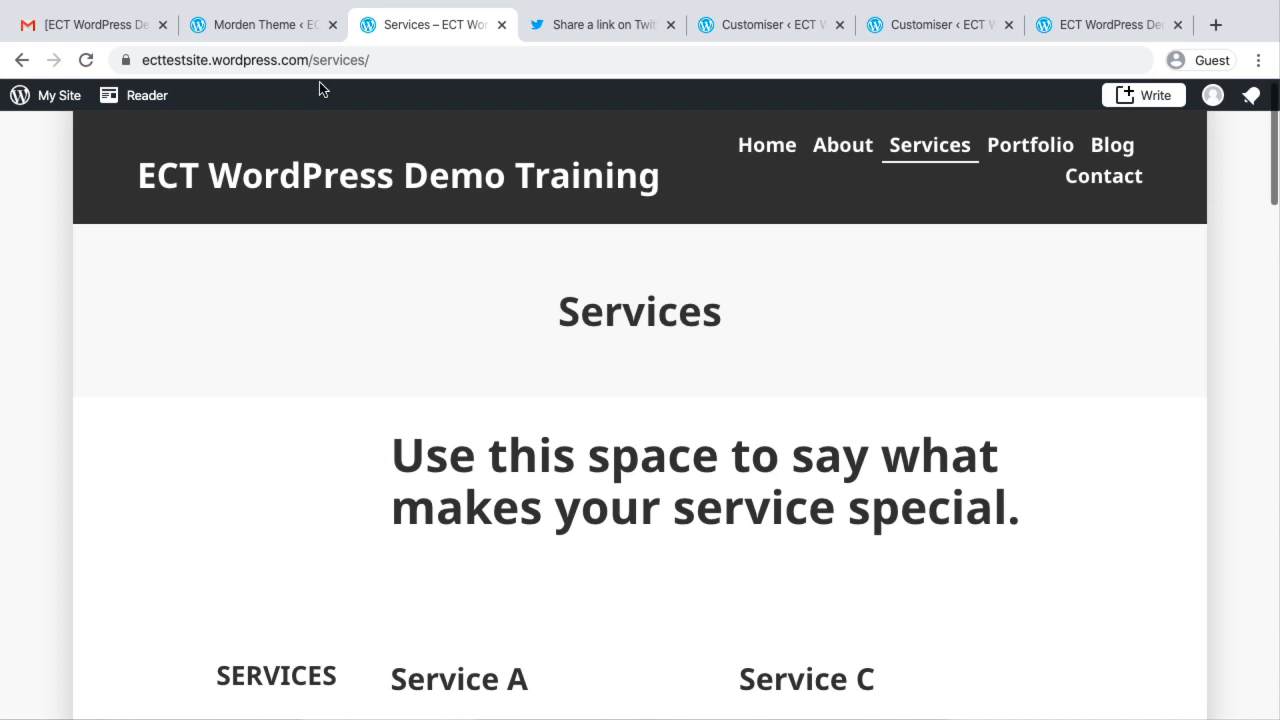
Switch back to the Morden theme details and return to the theme gallery
{"action": "left_click", "coordinate": [277, 26]}
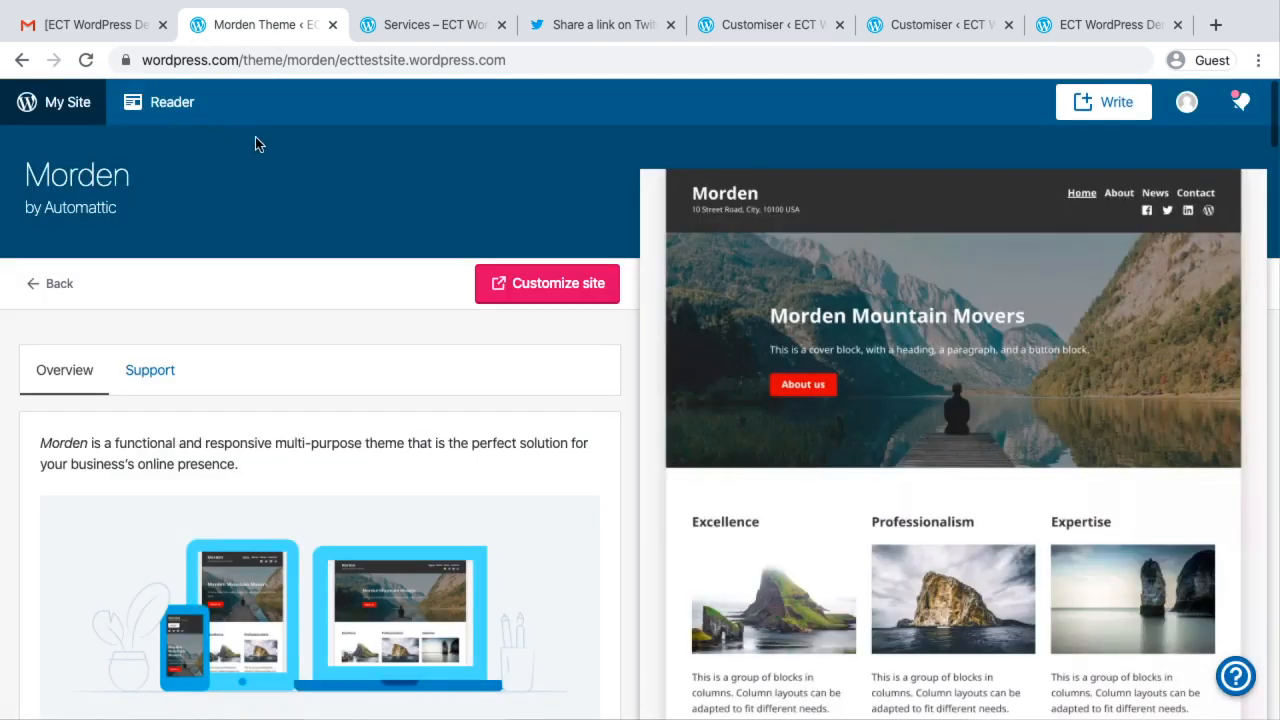
{"action": "left_click", "coordinate": [32, 285]}
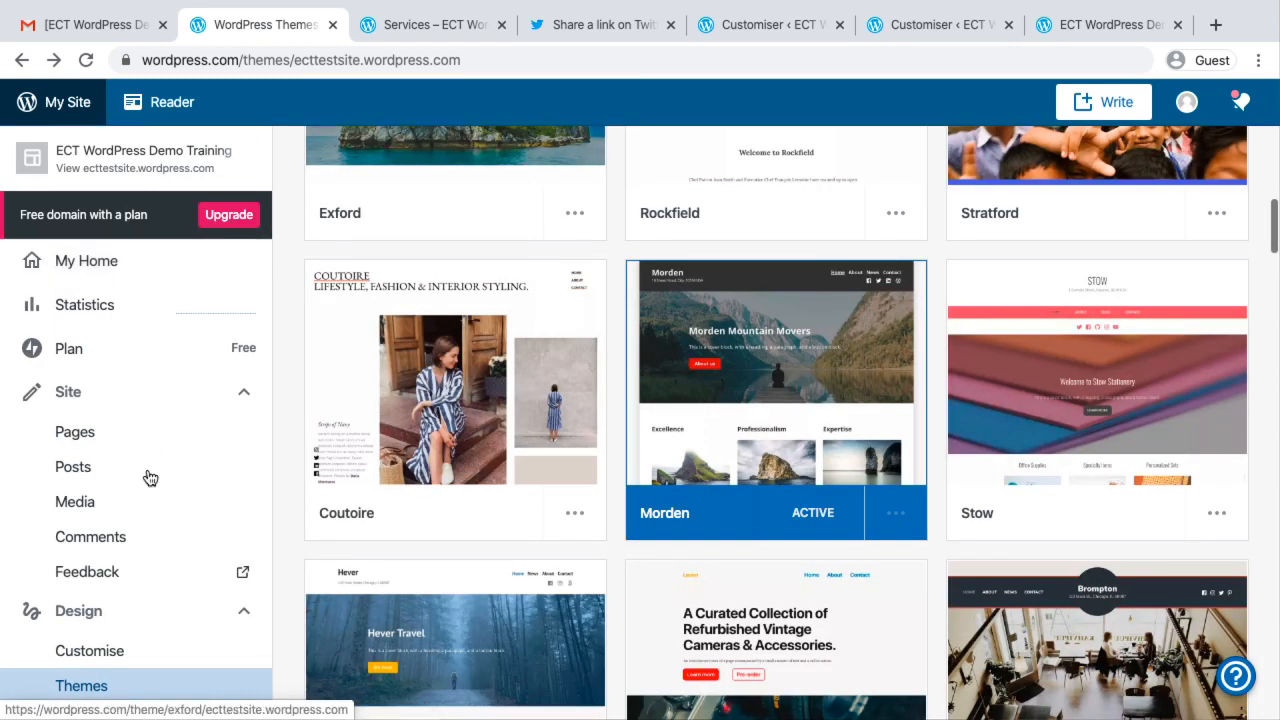
{"action": "scroll", "coordinate": [149, 477], "scroll_direction": "down", "scroll_amount": 3}
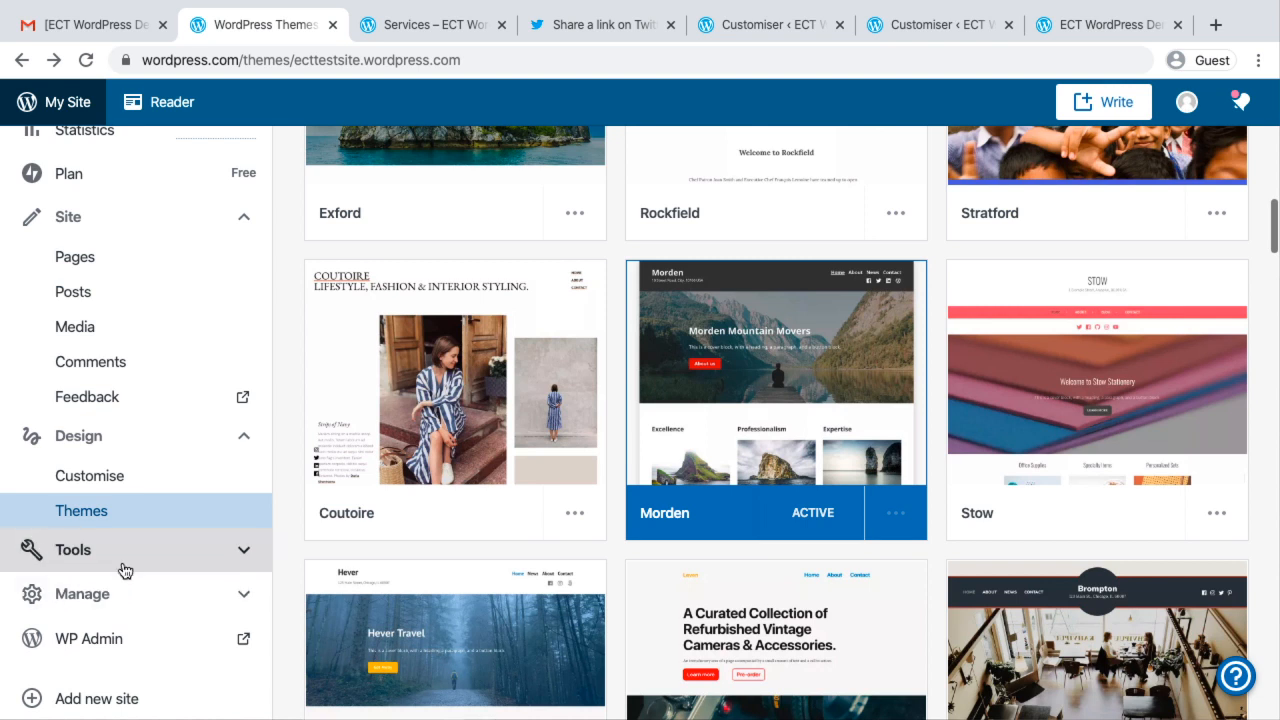
Show the site's Tools options, switch to the ECT website's homepage, and view and dismiss its WhatsApp chat widget
{"action": "left_click", "coordinate": [249, 549]}
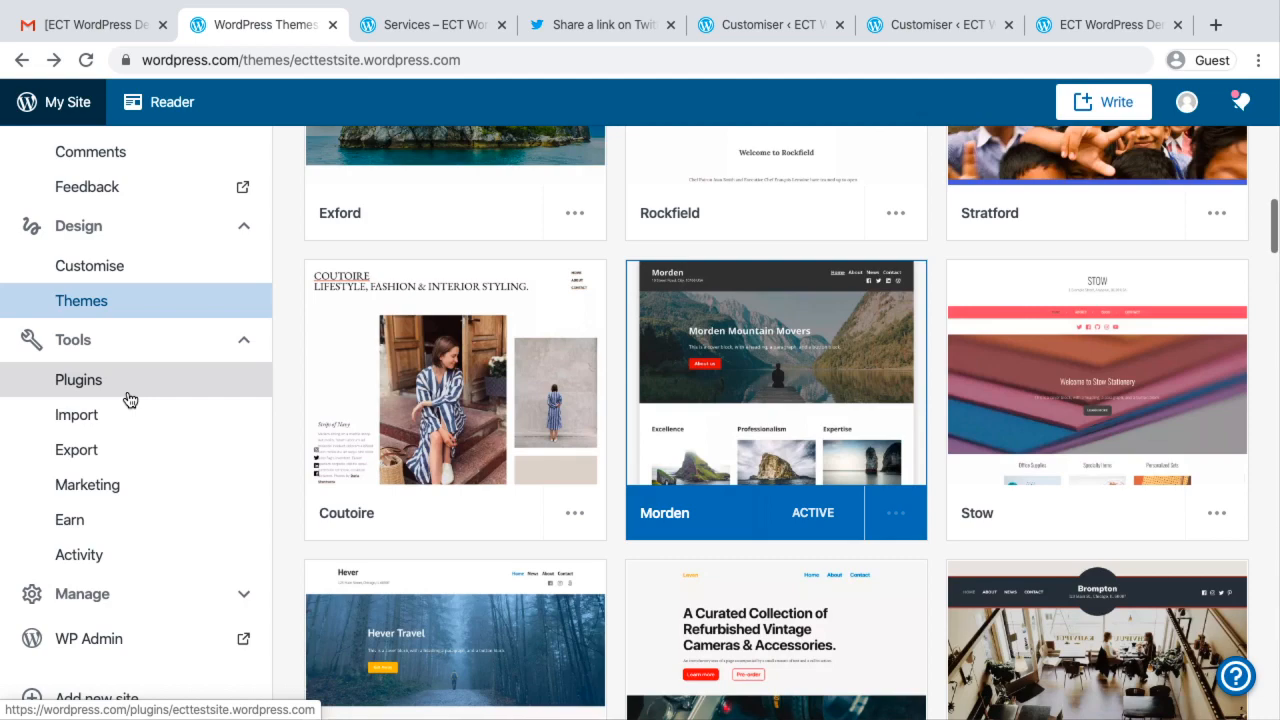
{"action": "key", "text": "ctrl+Left"}
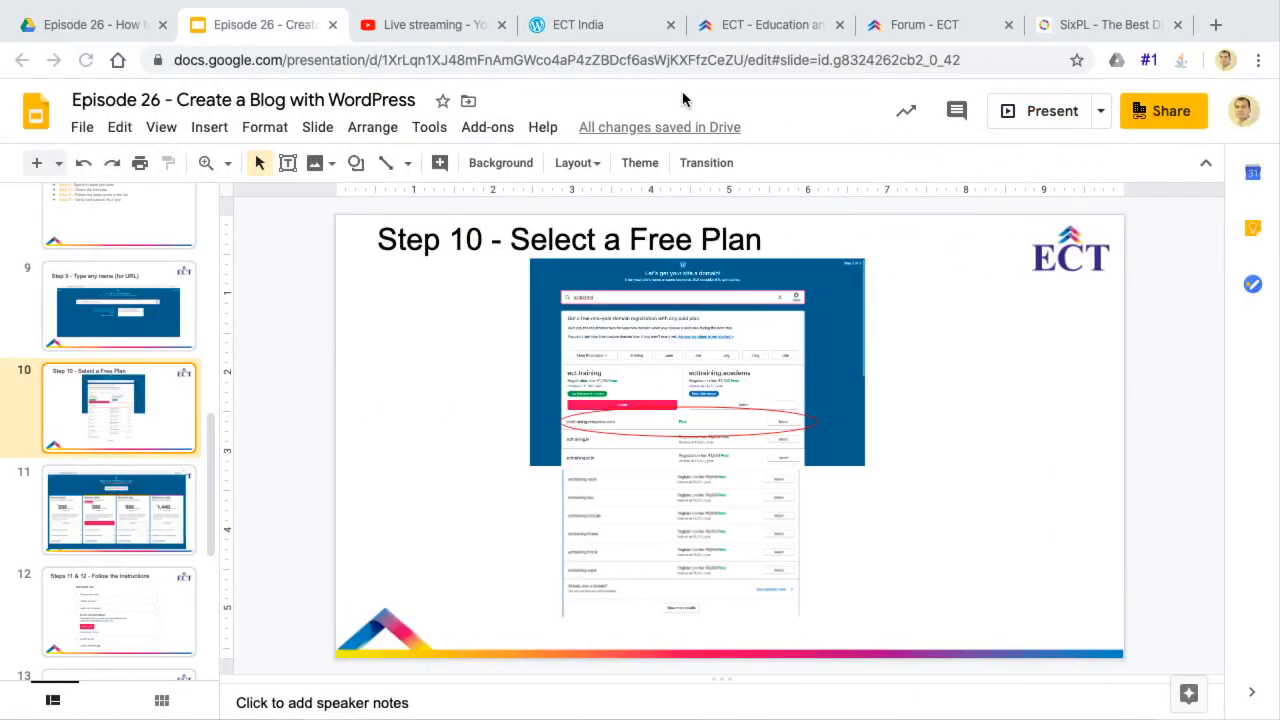
{"action": "left_click", "coordinate": [770, 24]}
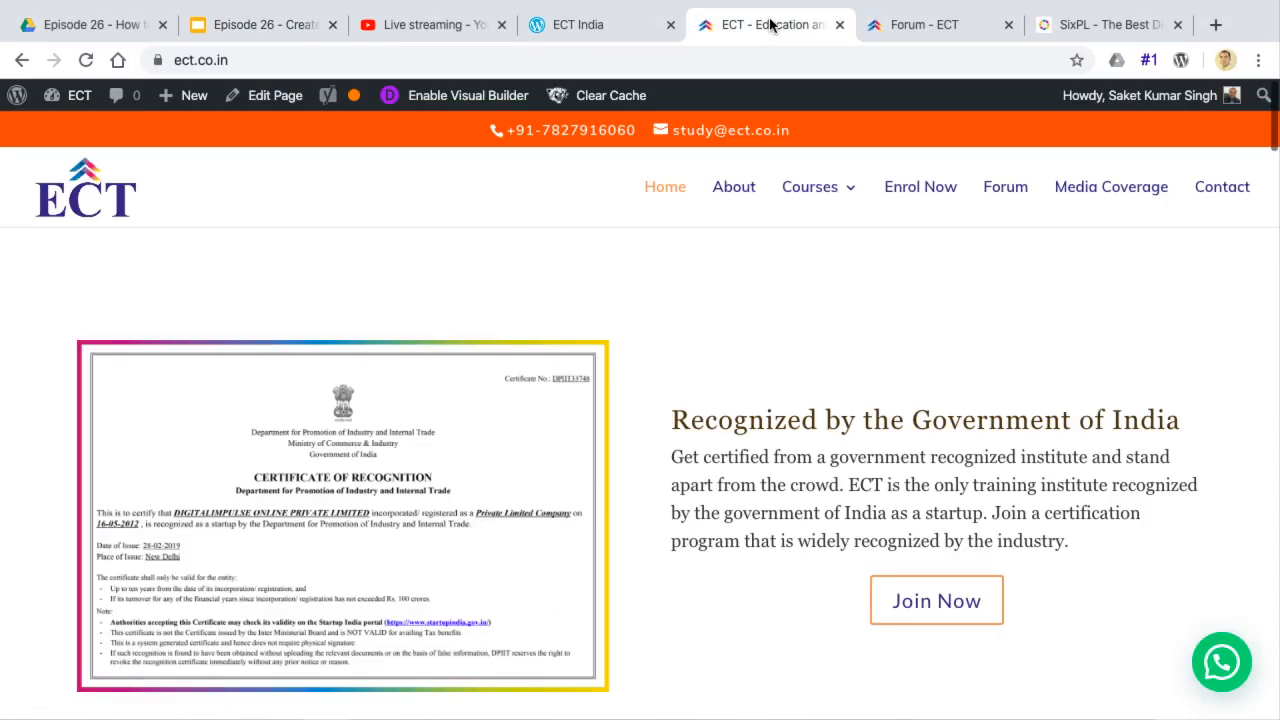
{"action": "left_click", "coordinate": [1221, 662]}
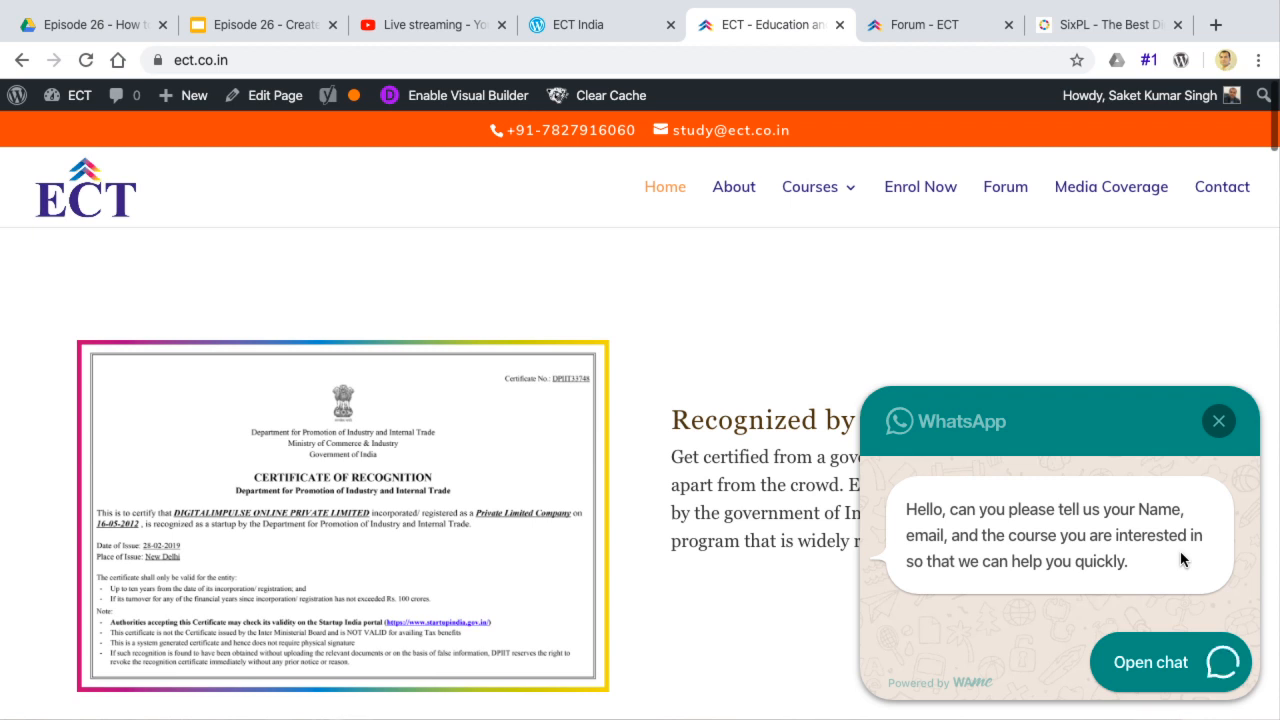
{"action": "left_click", "coordinate": [1218, 421]}
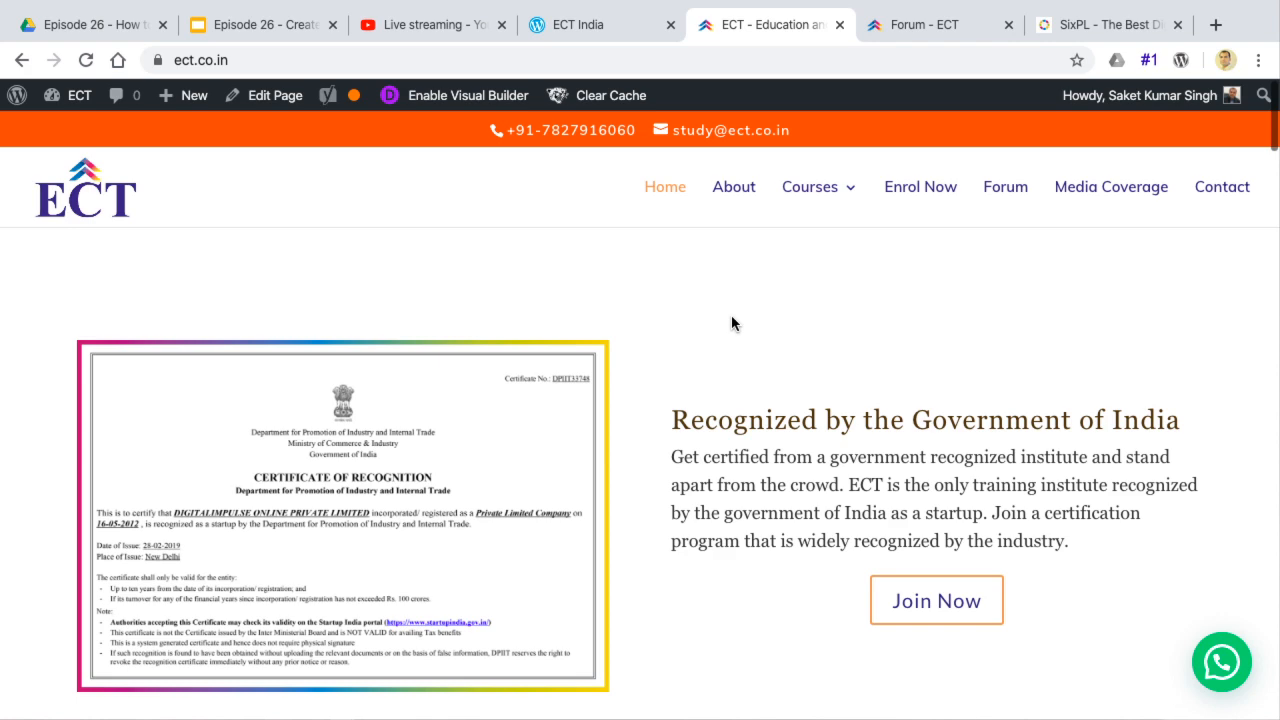
Look through the ECT homepage down to its Media Coverage section and return to the WordPress.com theme gallery
{"action": "scroll", "coordinate": [731, 323], "scroll_direction": "down", "scroll_amount": 10}
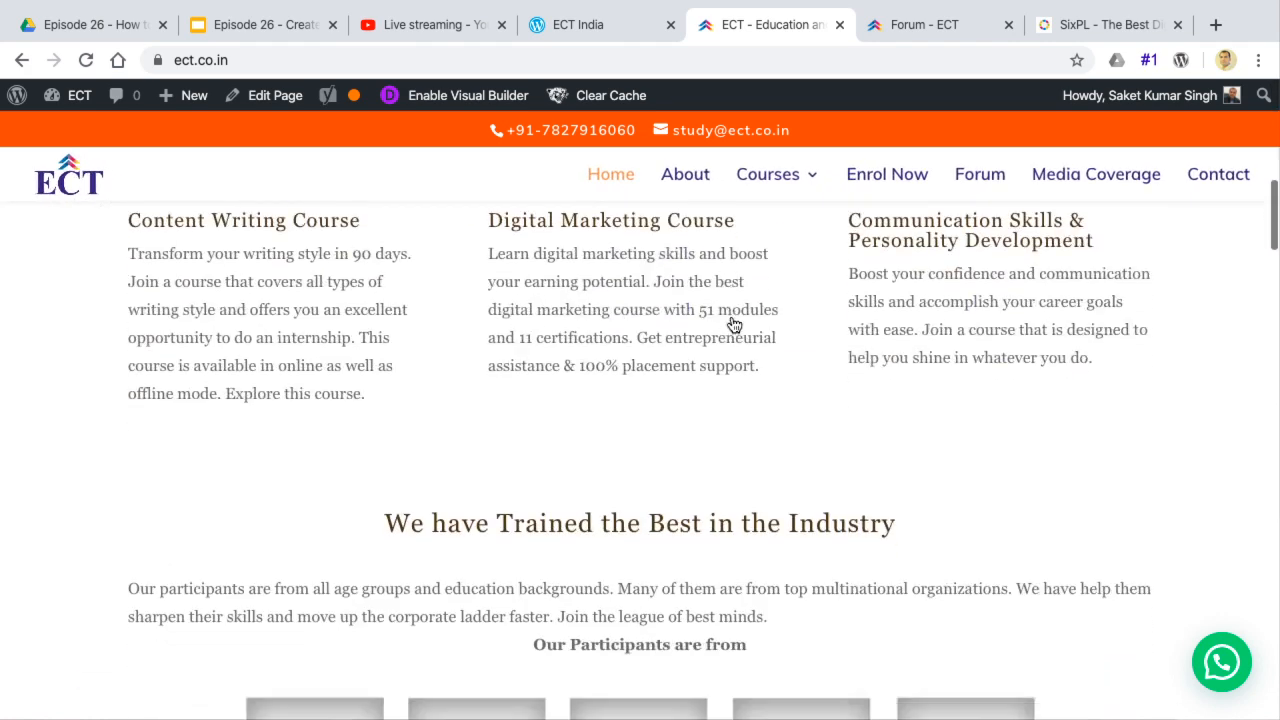
{"action": "scroll", "coordinate": [731, 323], "scroll_direction": "down", "scroll_amount": 10}
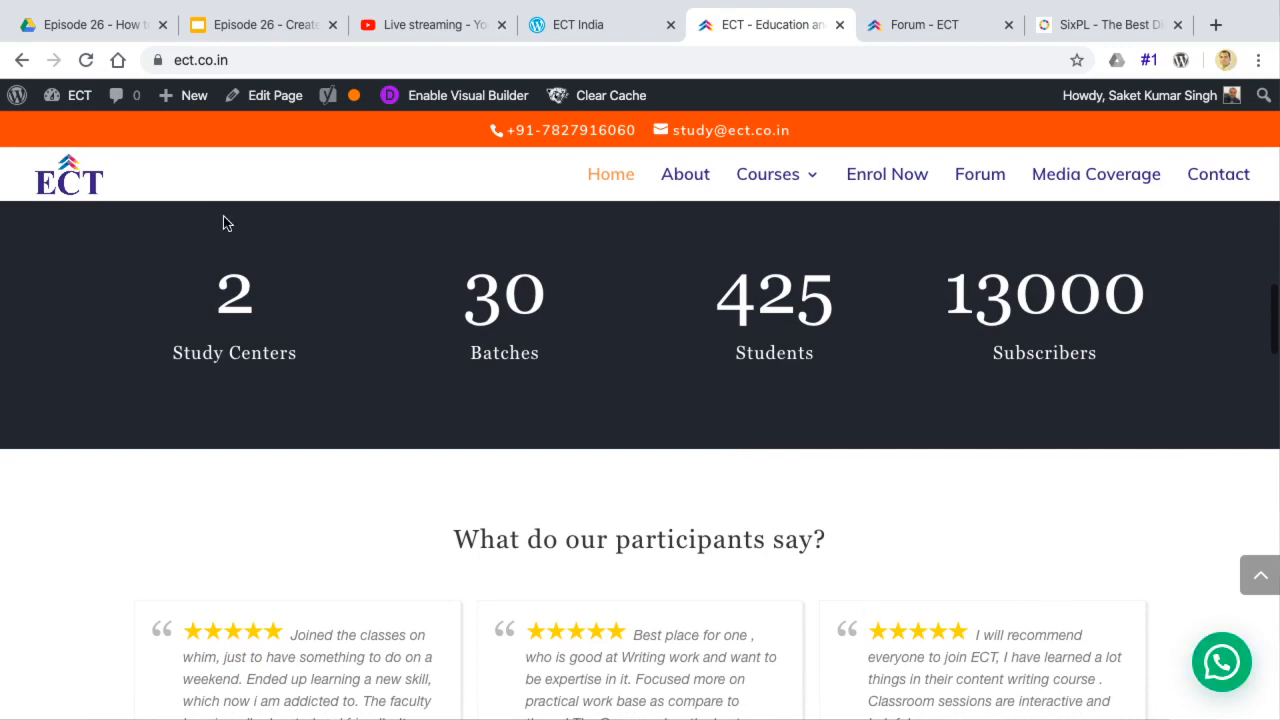
{"action": "mouse_move", "coordinate": [70, 108]}
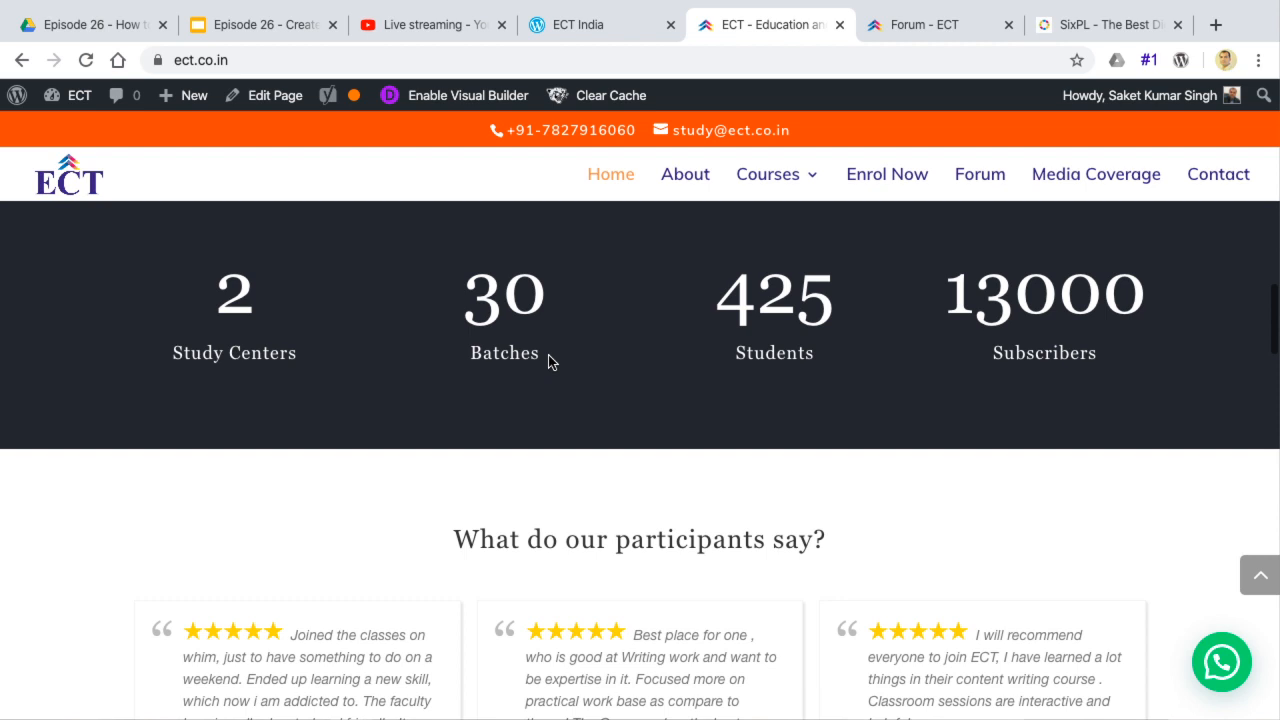
{"action": "scroll", "coordinate": [548, 362], "scroll_direction": "down", "scroll_amount": 7}
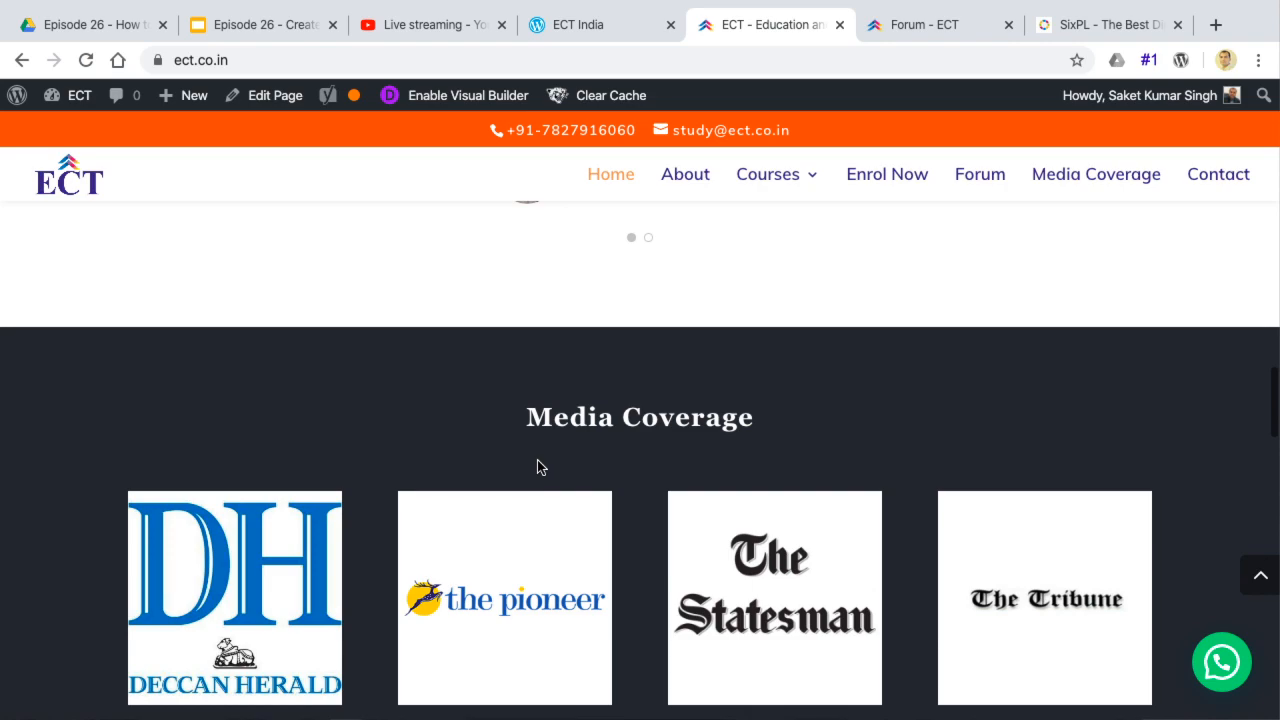
{"action": "key", "text": "ctrl+Left"}
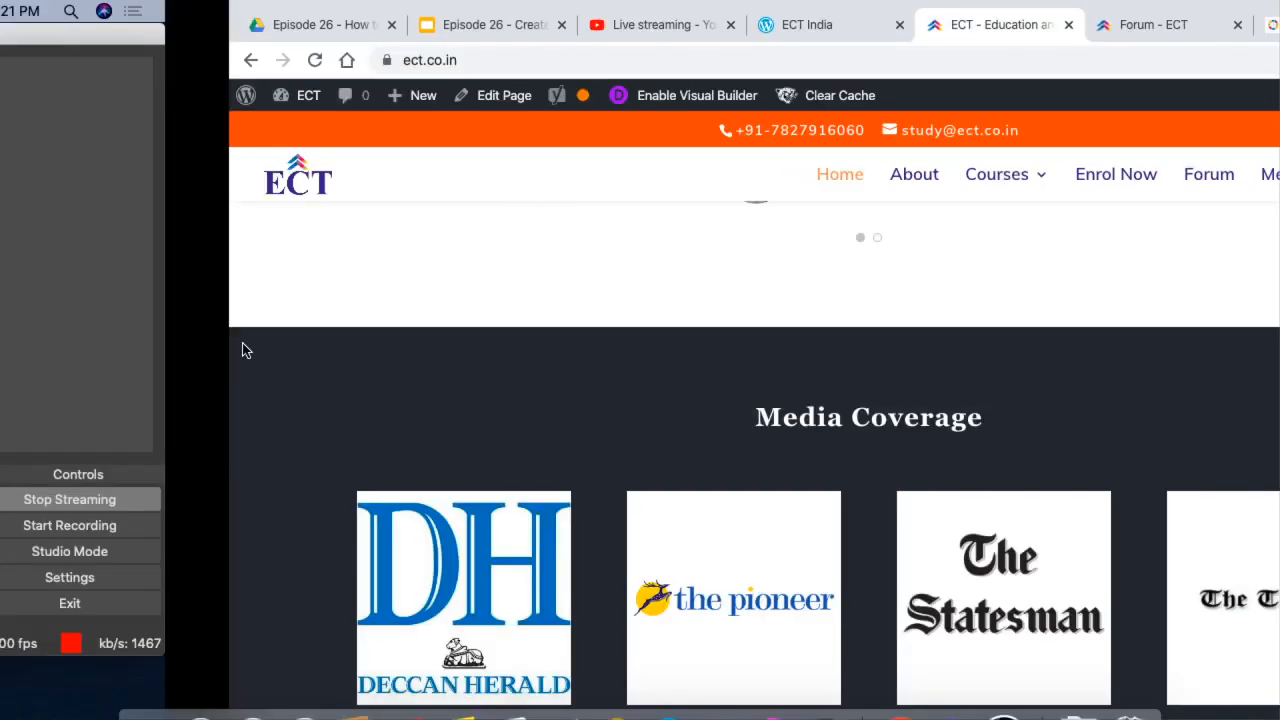
{"action": "key", "text": "ctrl+Right"}
{"action": "key", "text": "ctrl+Right"}
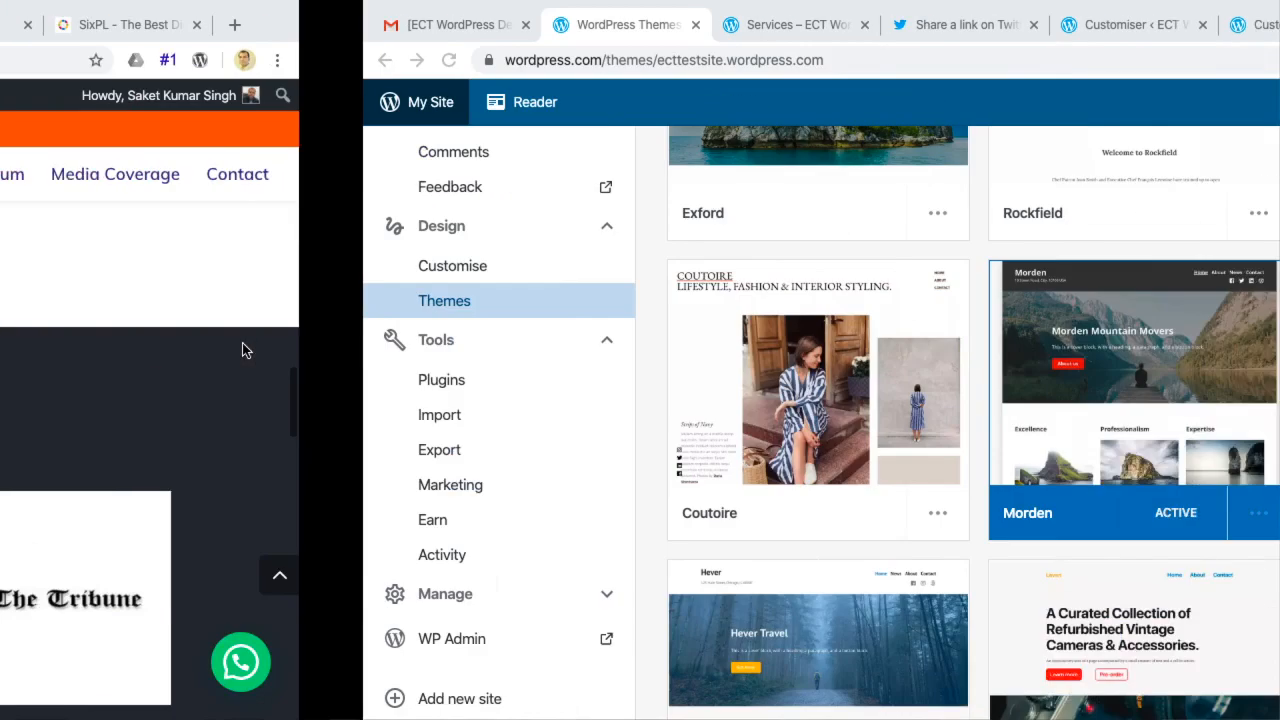
{"action": "key", "text": "ctrl+Left"}
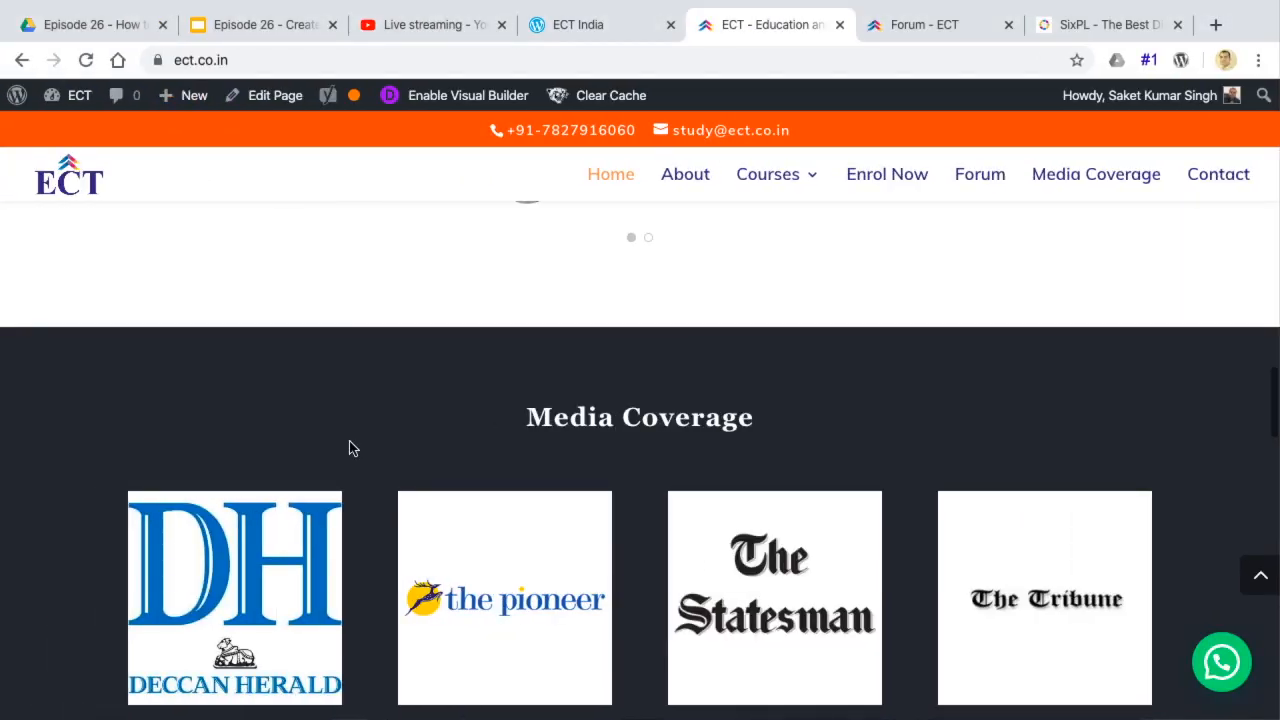
{"action": "key", "text": "ctrl+Right"}
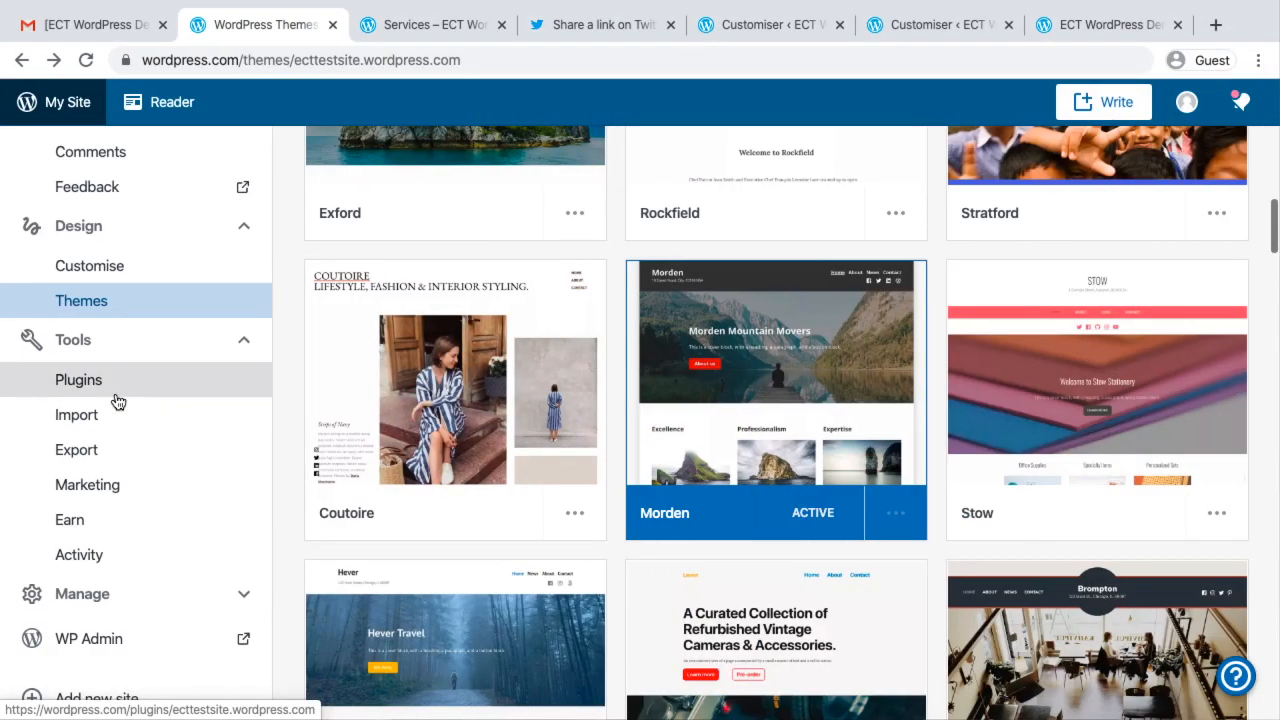
Review the sources available for importing content into the site and open the Medium importer
{"action": "left_click", "coordinate": [108, 428]}
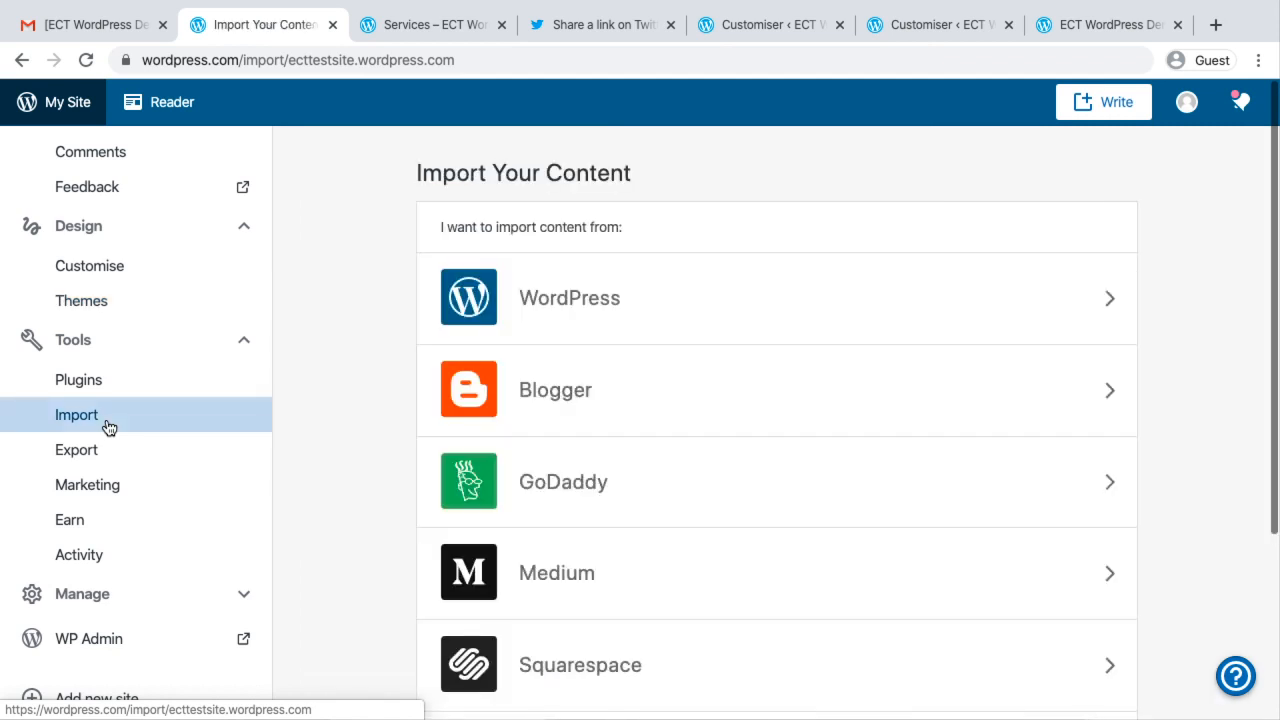
{"action": "scroll", "coordinate": [714, 477], "scroll_direction": "down", "scroll_amount": 1}
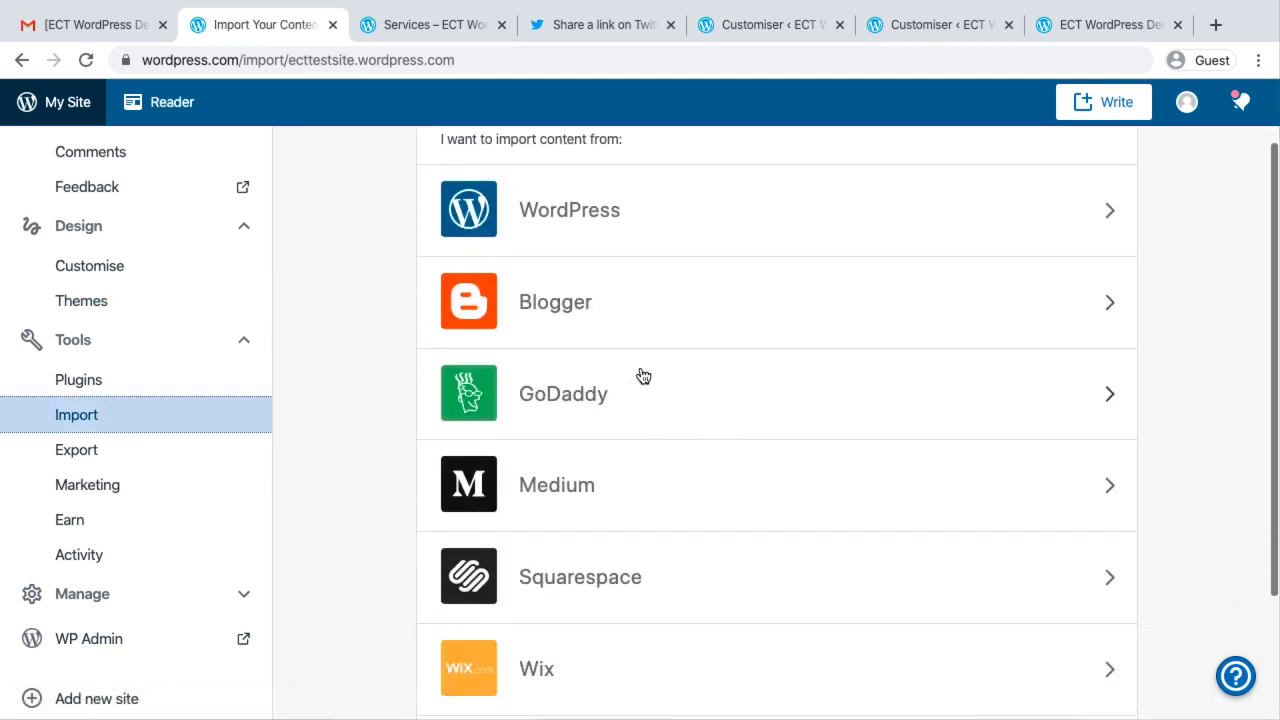
{"action": "scroll", "coordinate": [651, 540], "scroll_direction": "down", "scroll_amount": 2}
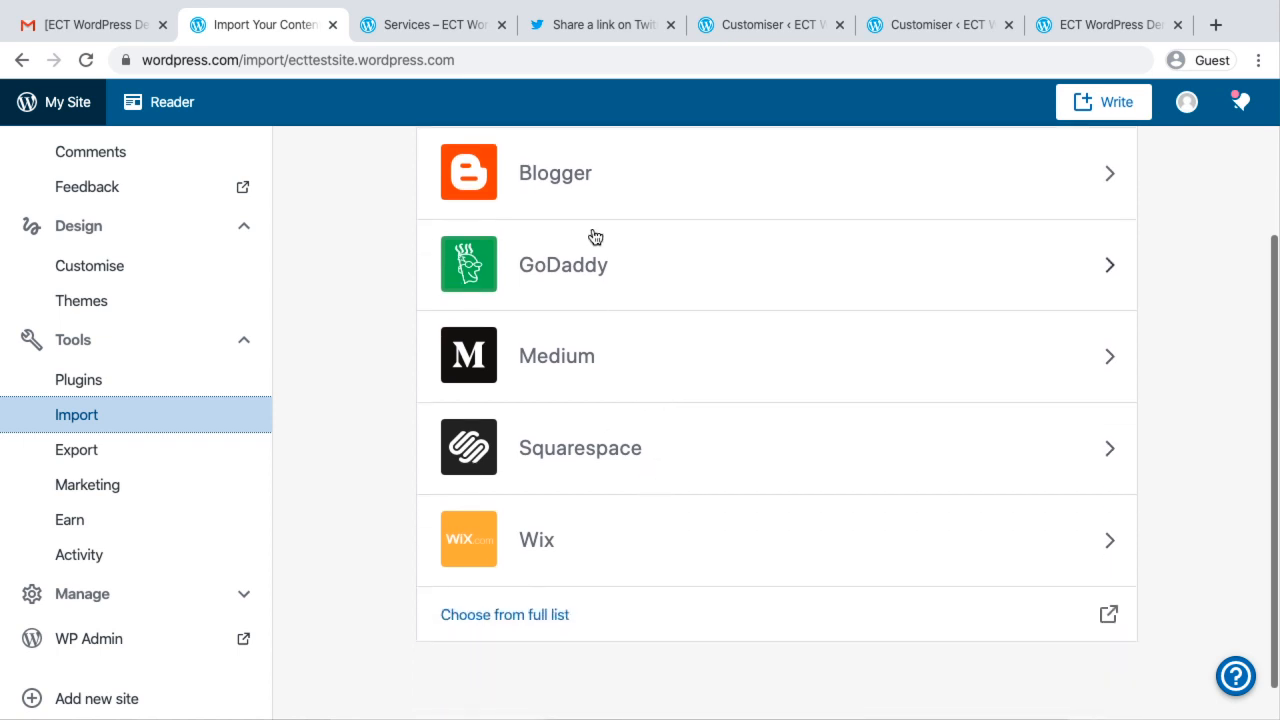
{"action": "scroll", "coordinate": [608, 229], "scroll_direction": "up", "scroll_amount": 2}
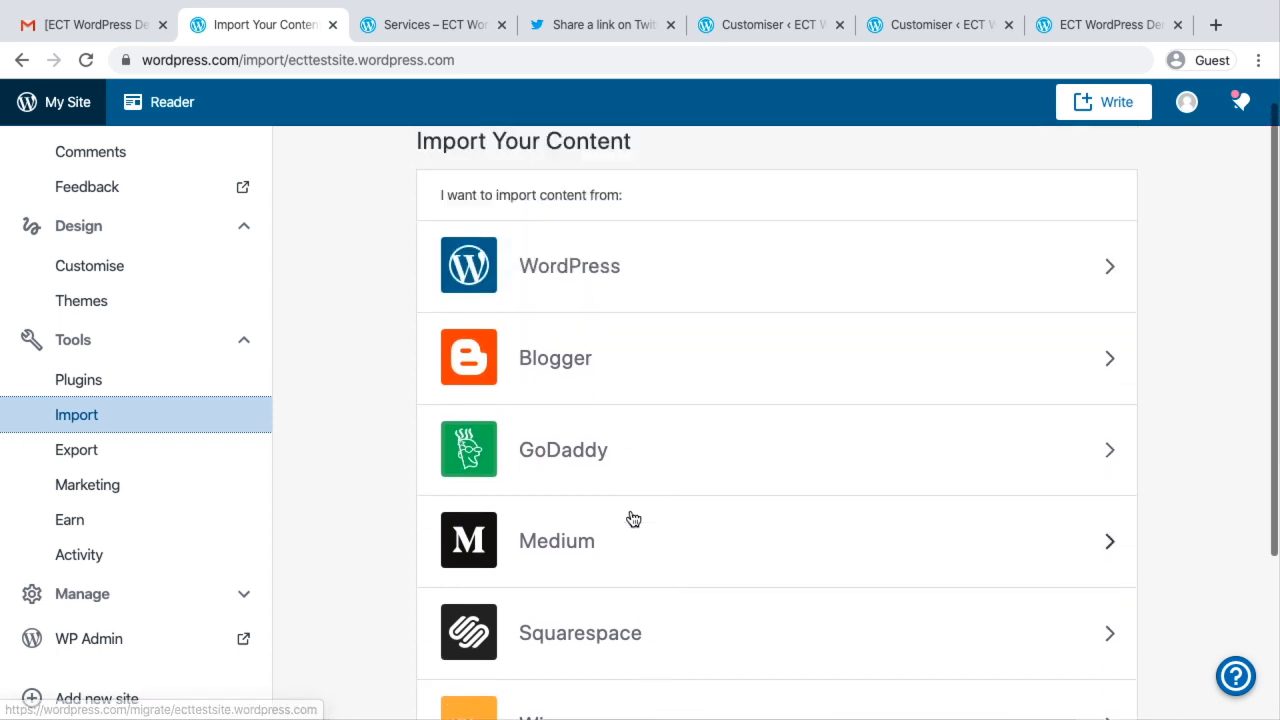
{"action": "scroll", "coordinate": [633, 518], "scroll_direction": "down", "scroll_amount": 2}
{"action": "left_click", "coordinate": [588, 440]}
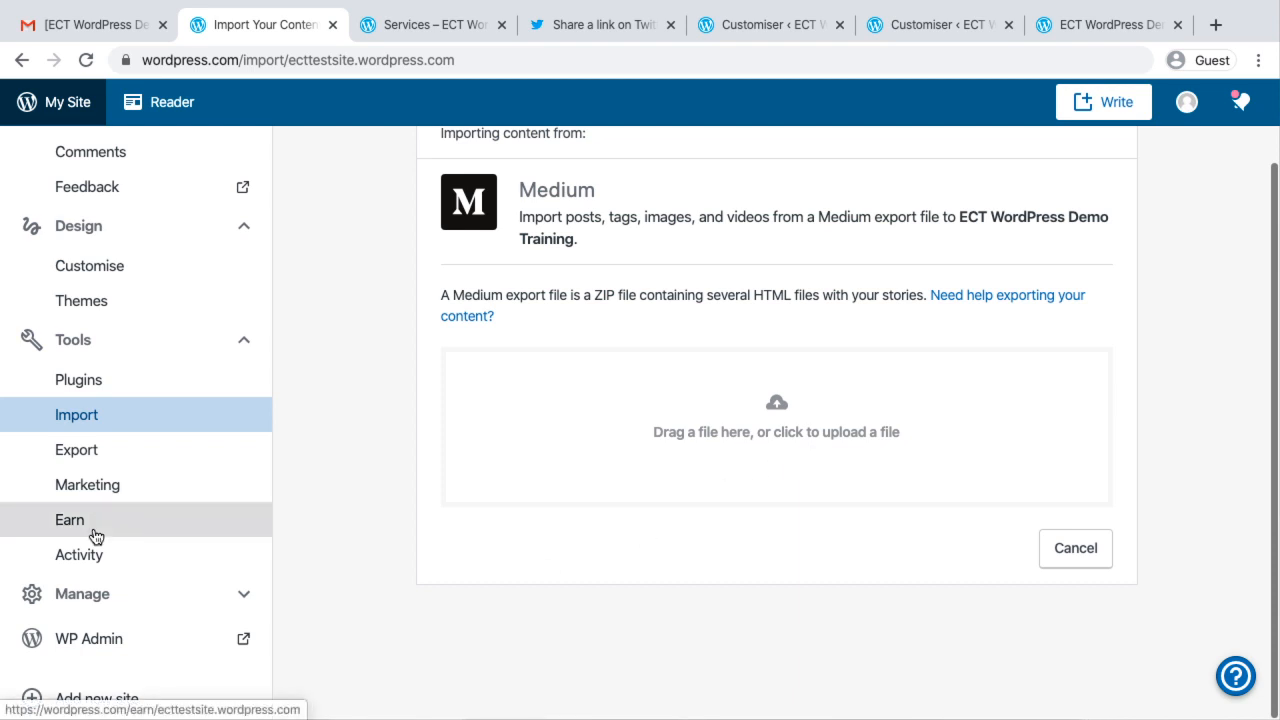
Open the site address change for the default domain and enter ectdemosite1 as the new address
{"action": "left_click", "coordinate": [82, 594]}
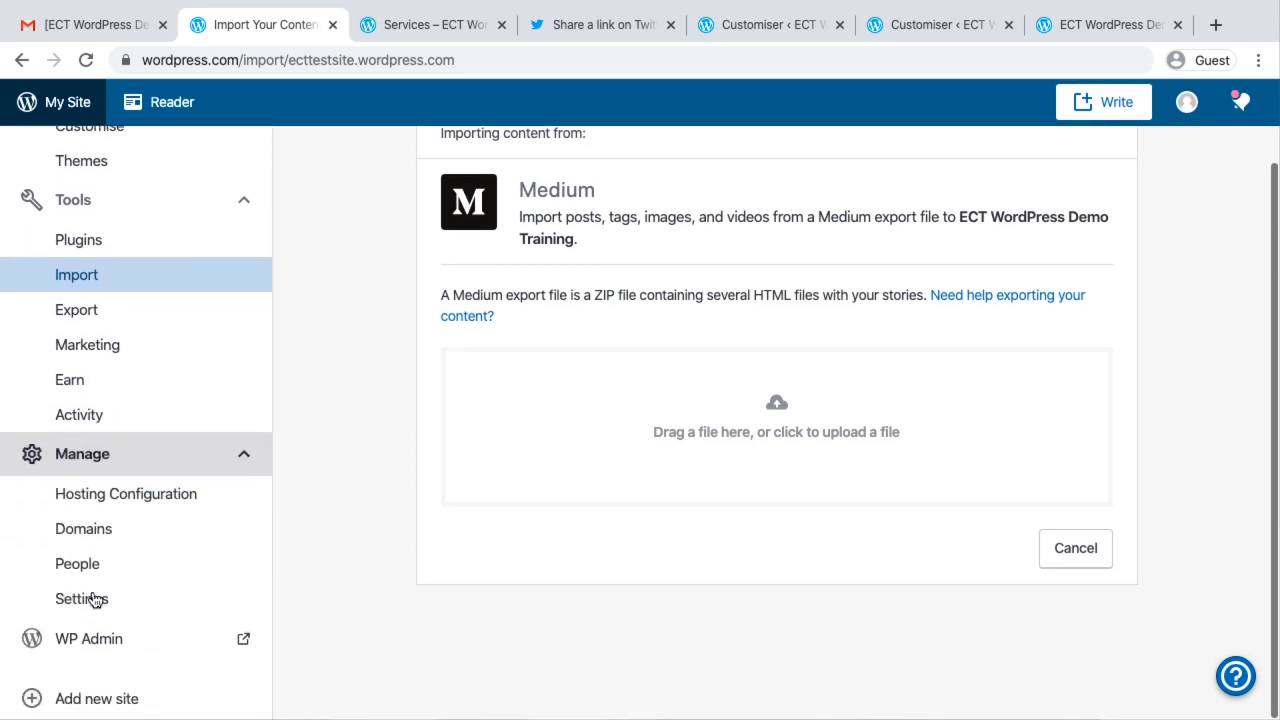
{"action": "left_click", "coordinate": [84, 534]}
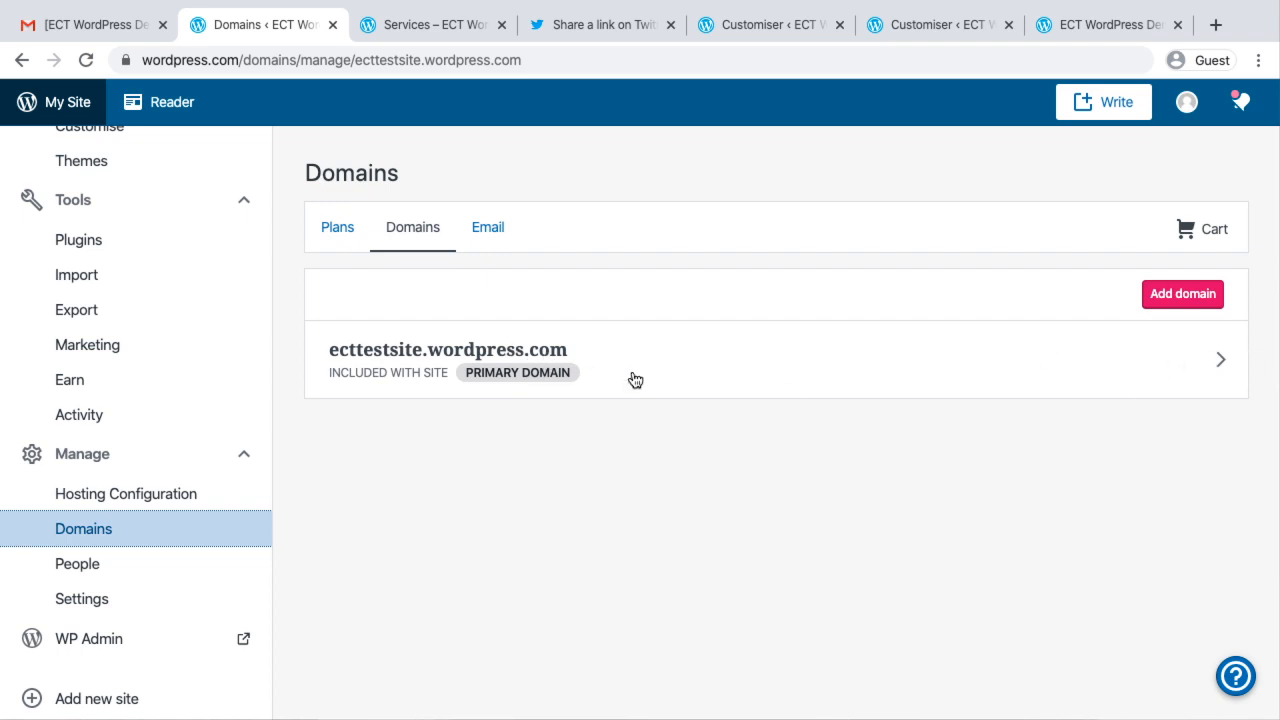
{"action": "left_click", "coordinate": [1194, 374]}
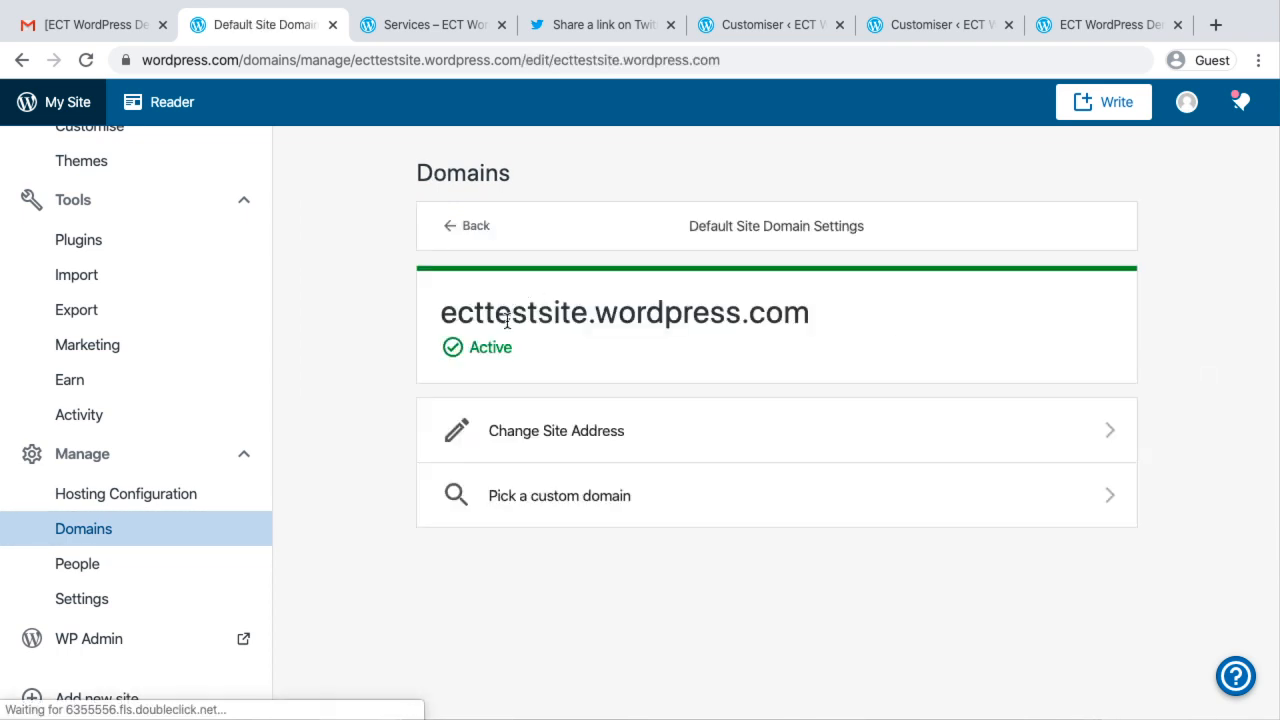
{"action": "left_click", "coordinate": [571, 432]}
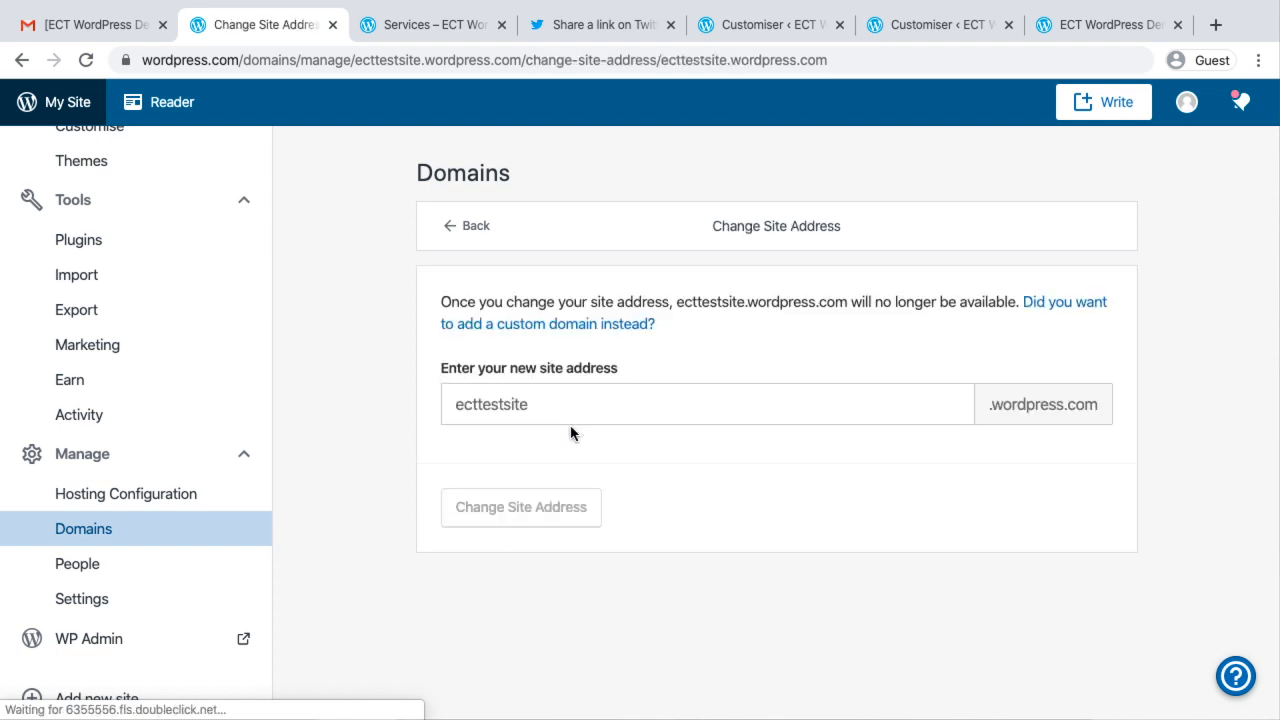
{"action": "left_click", "coordinate": [530, 401]}
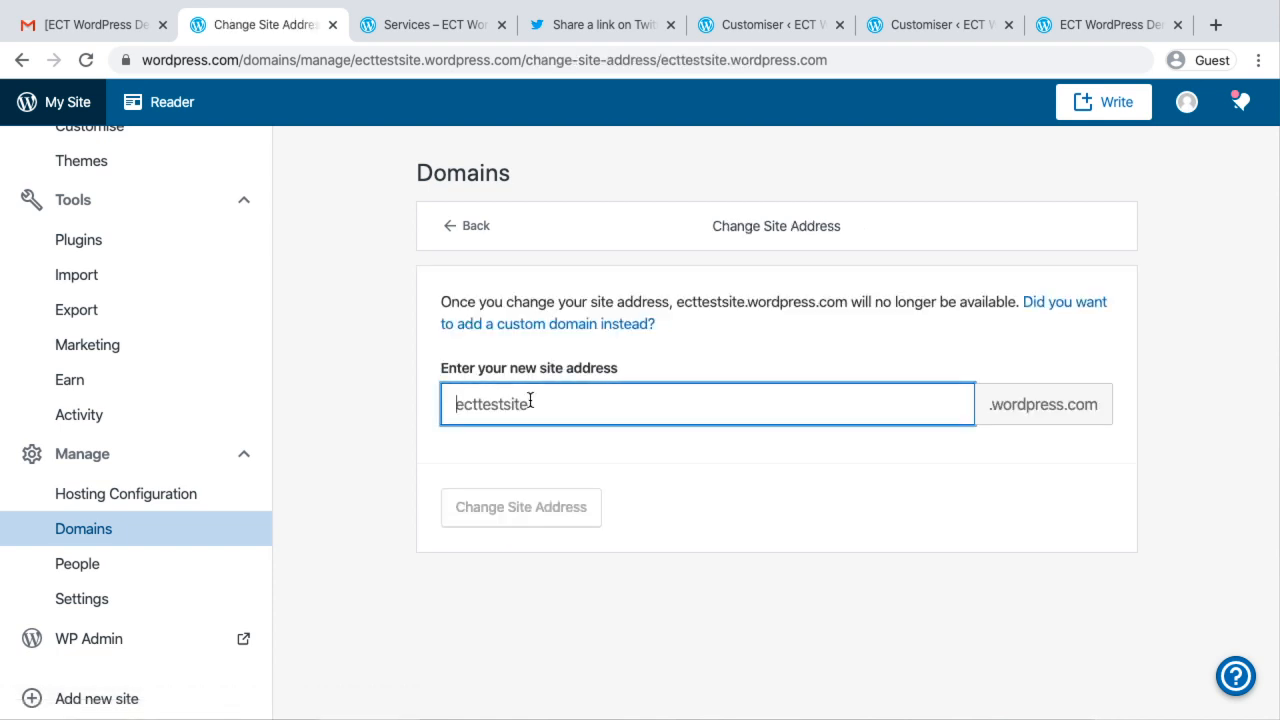
{"action": "type", "text": "e"}
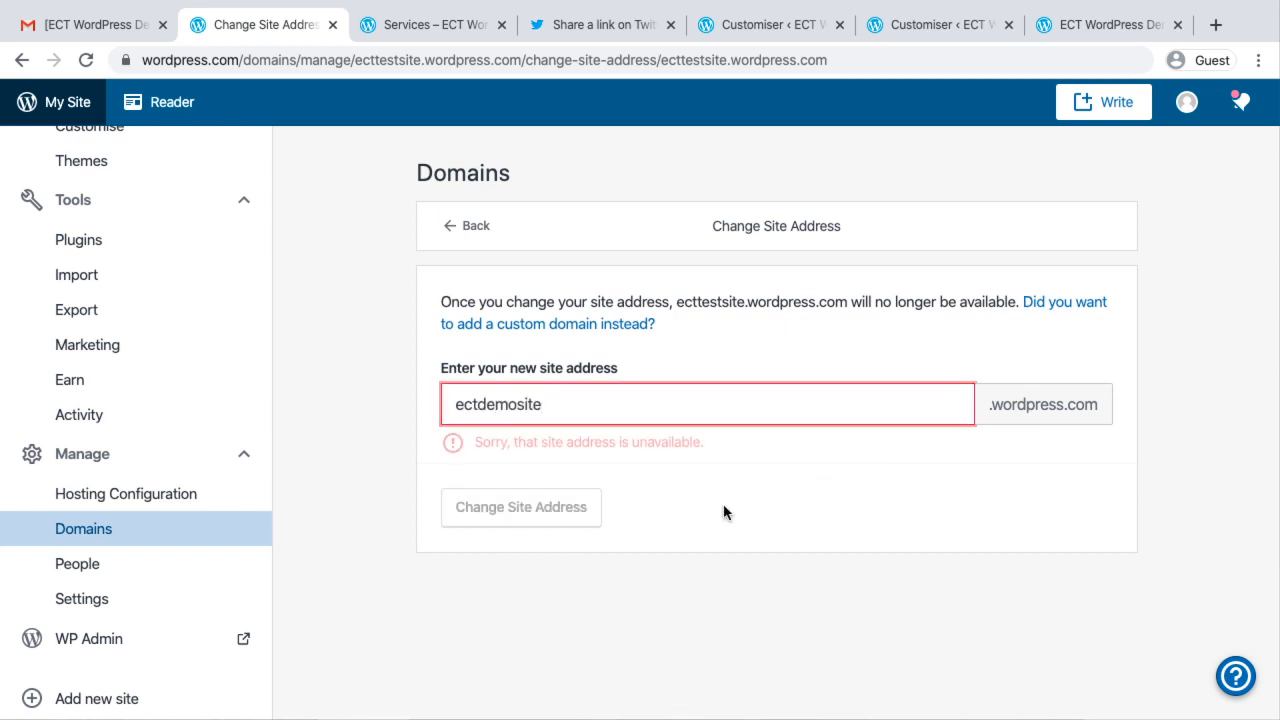
{"action": "type", "text": "ctdemosite1"}
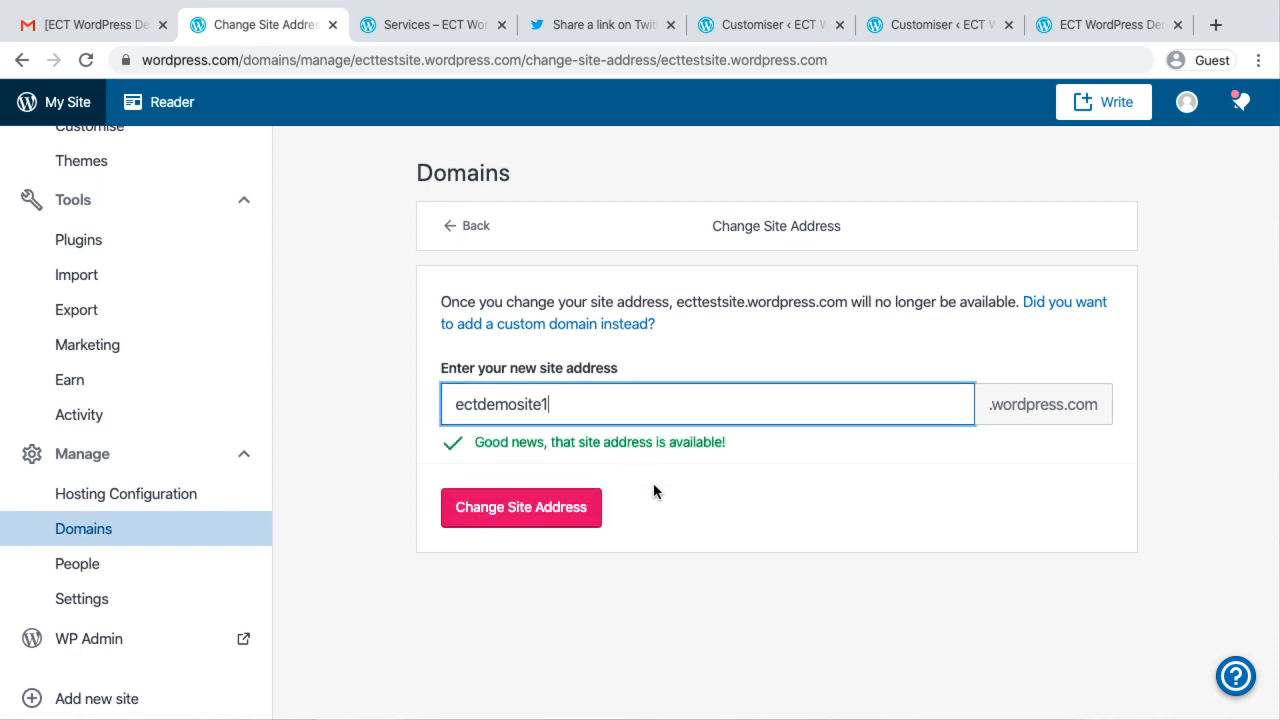
Submit the new site address, acknowledge that the change cannot be undone and confirm it
{"action": "left_click", "coordinate": [531, 510]}
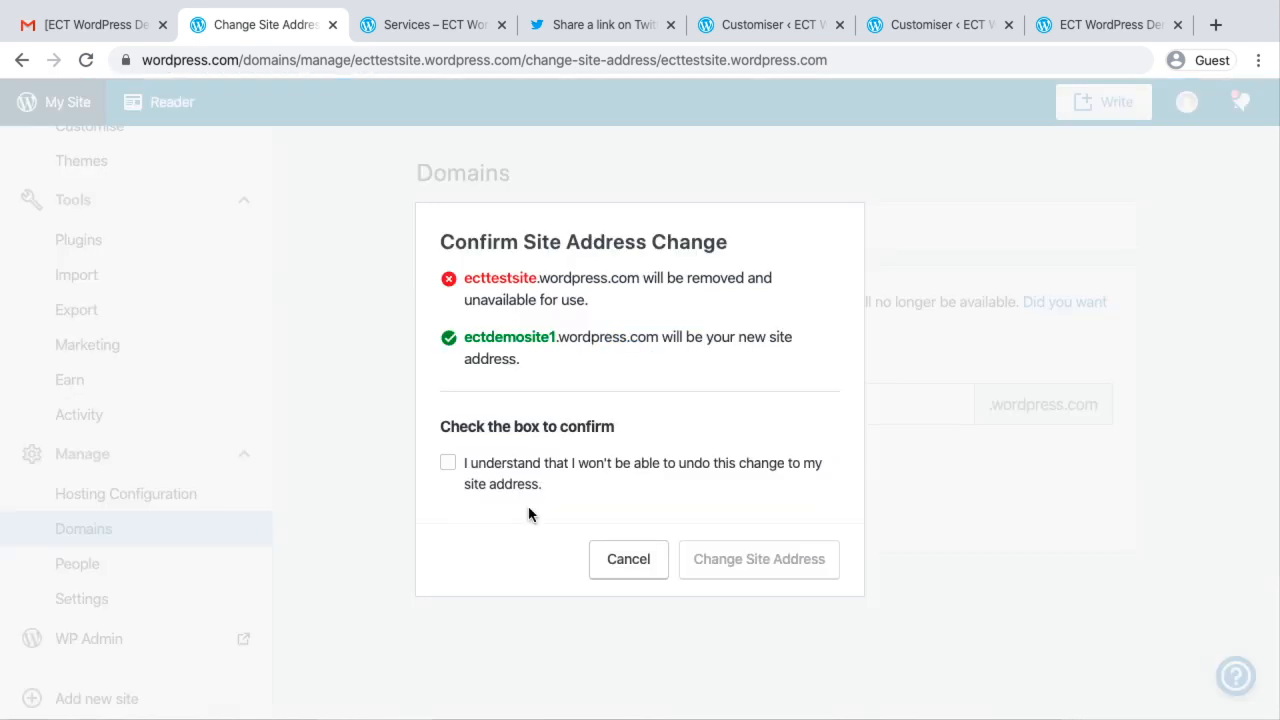
{"action": "left_click", "coordinate": [449, 464]}
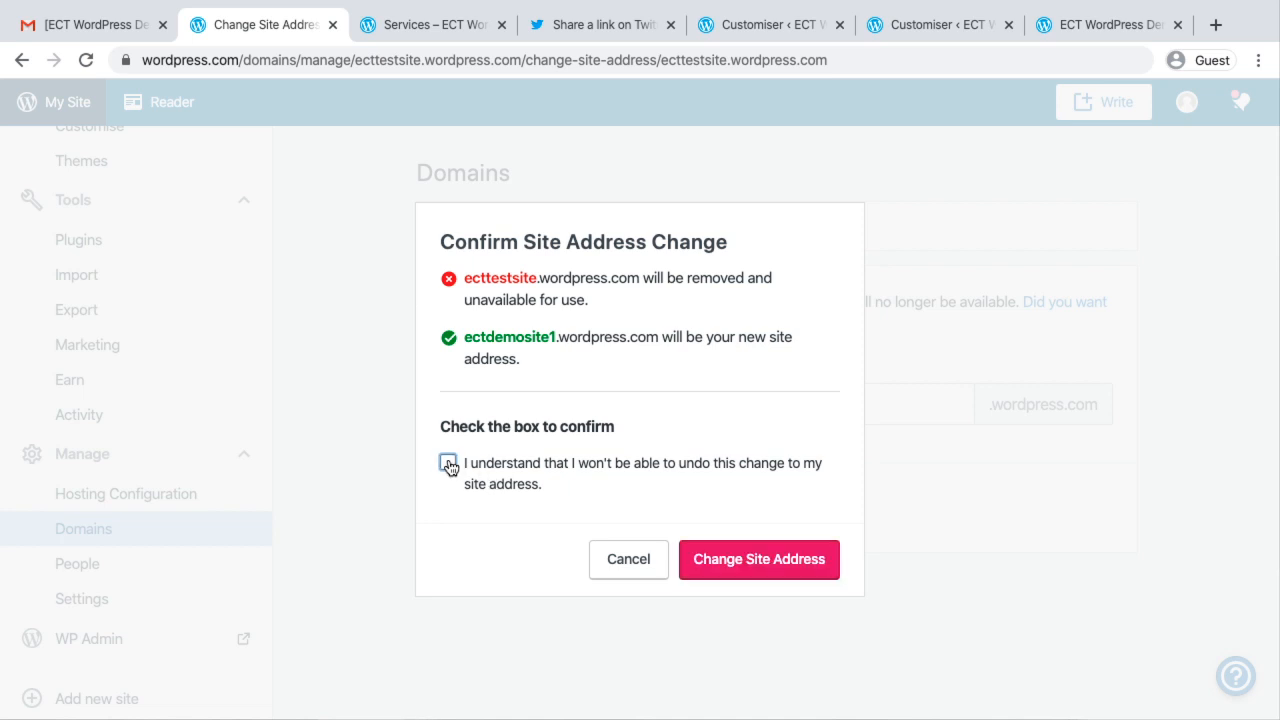
{"action": "left_click", "coordinate": [792, 560]}
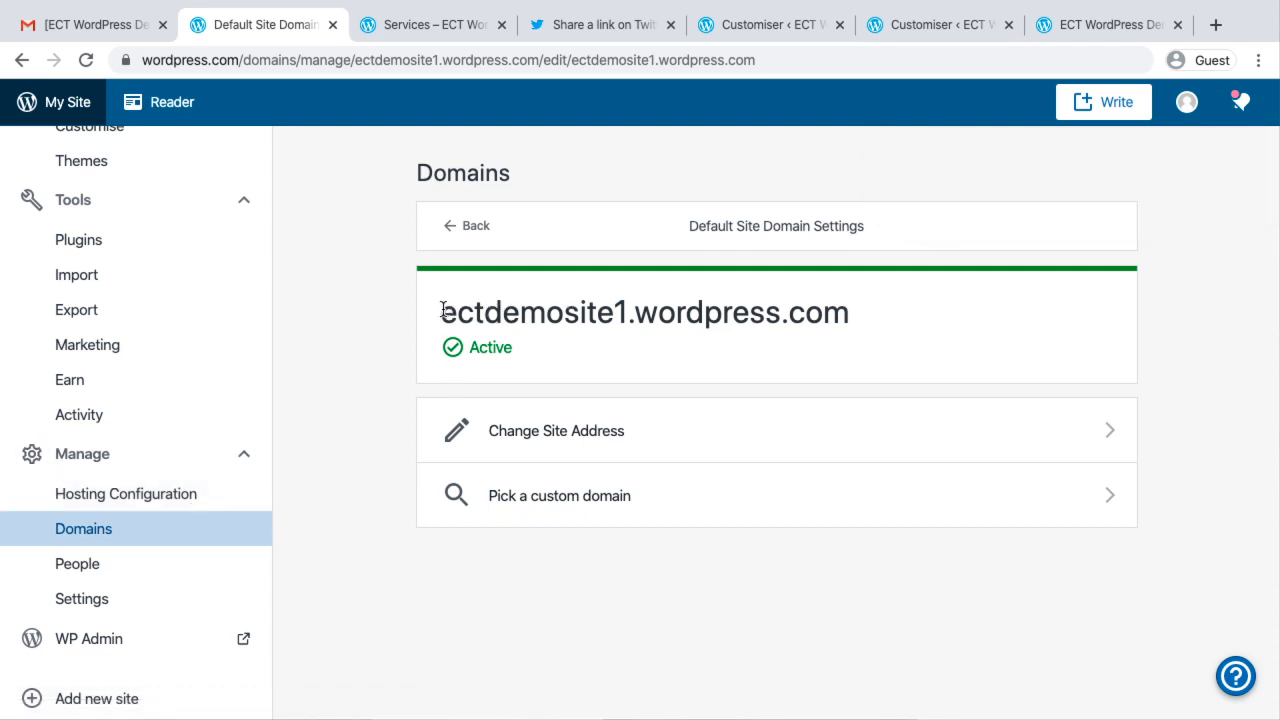
Copy the new address ectdemosite1.wordpress.com and load it in a new browser tab to check the live site
{"action": "left_click_drag", "start_coordinate": [444, 310], "coordinate": [852, 313]}
{"action": "key", "text": "ctrl+c"}
{"action": "left_click", "coordinate": [1216, 24]}
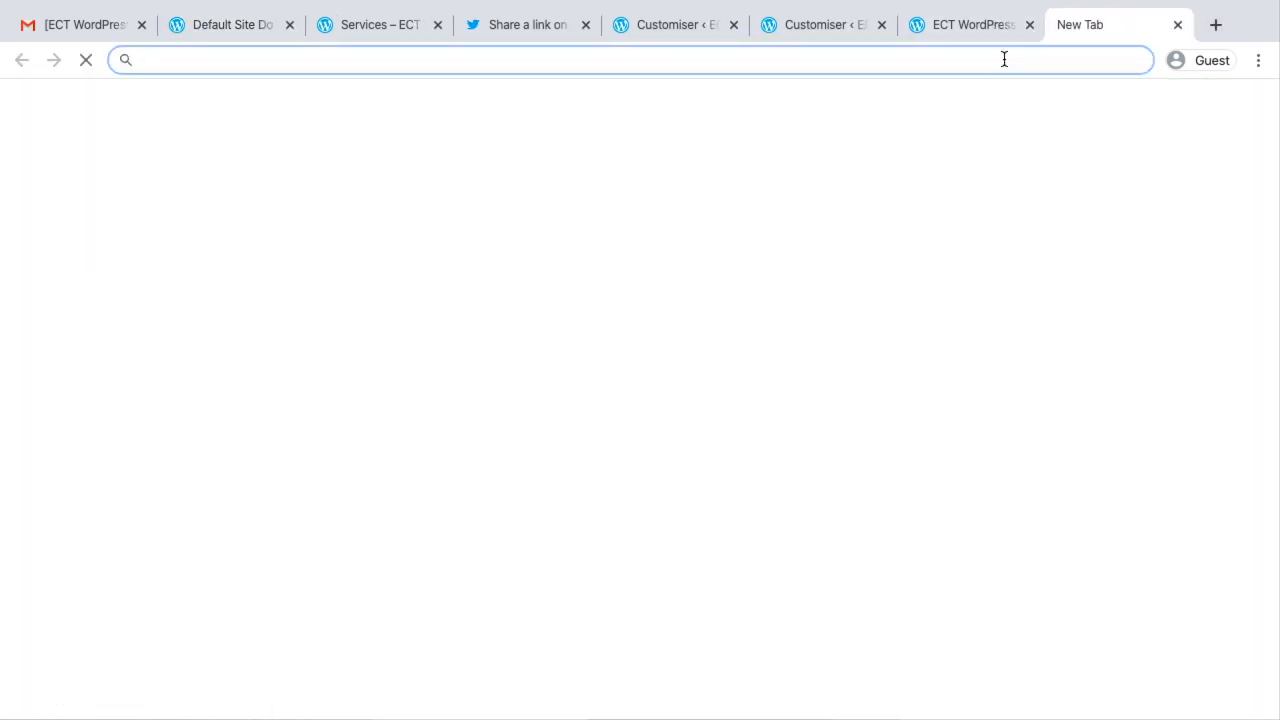
{"action": "key", "text": "ctrl+v"}
{"action": "key", "text": "Return"}
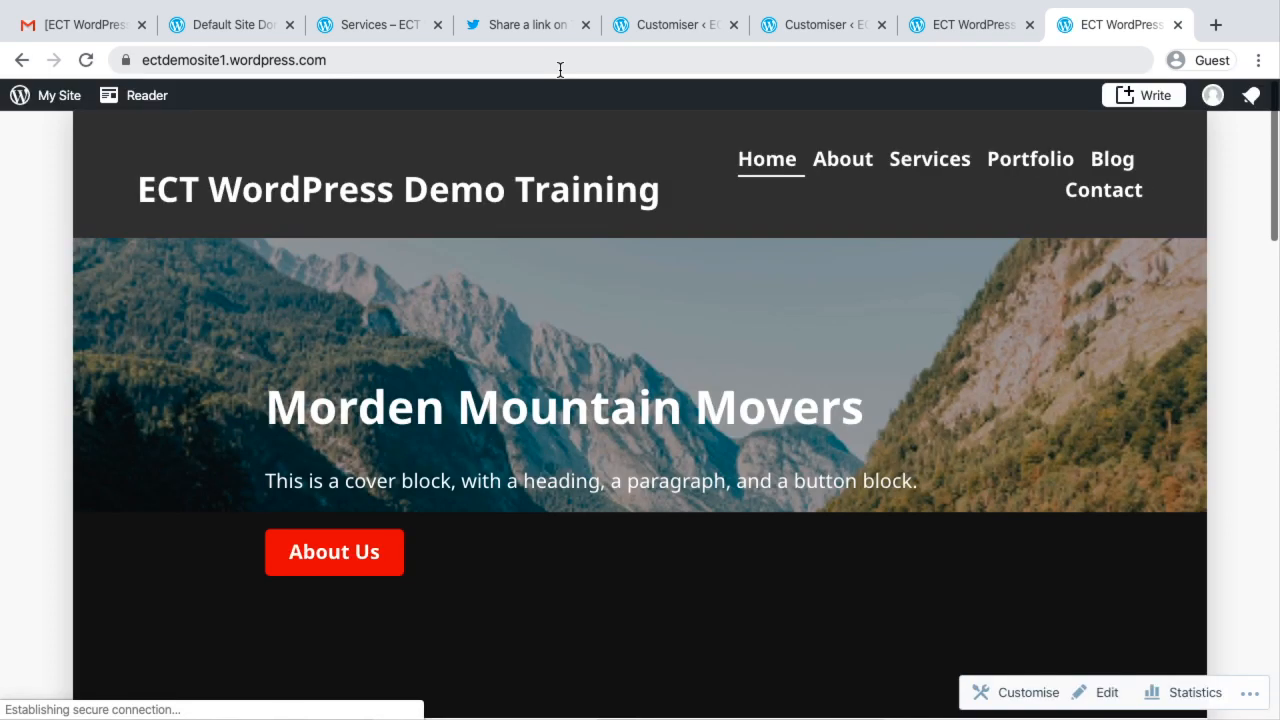
{"action": "left_click", "coordinate": [412, 52]}
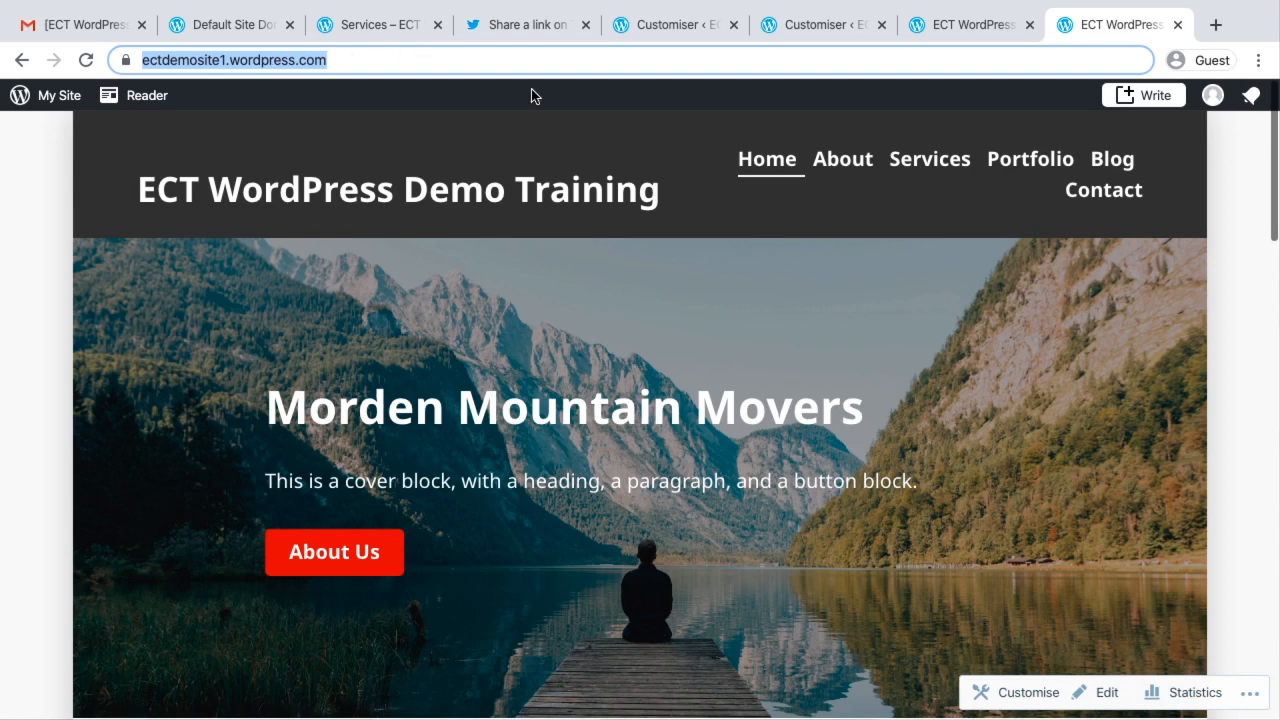
Return to the site management page, open the general settings and change the site title to "ECT WordPress Training"
{"action": "left_click", "coordinate": [215, 24]}
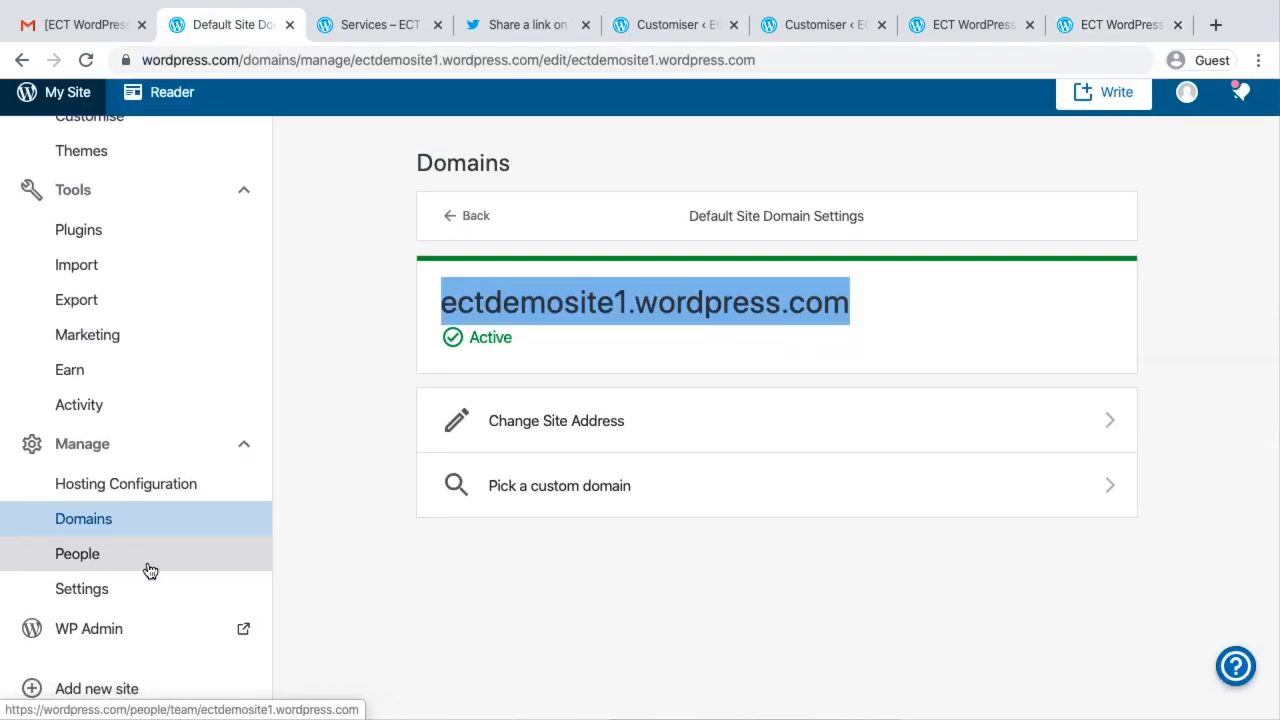
{"action": "left_click", "coordinate": [116, 602]}
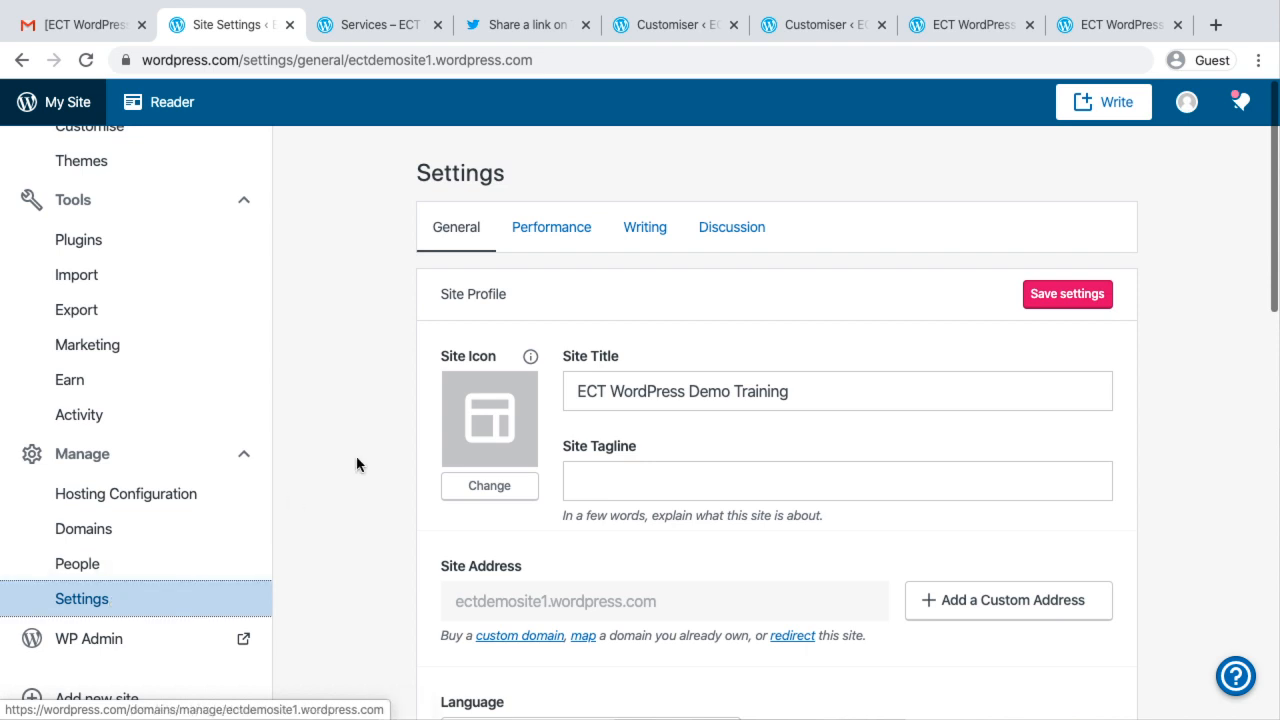
{"action": "left_click", "coordinate": [765, 381]}
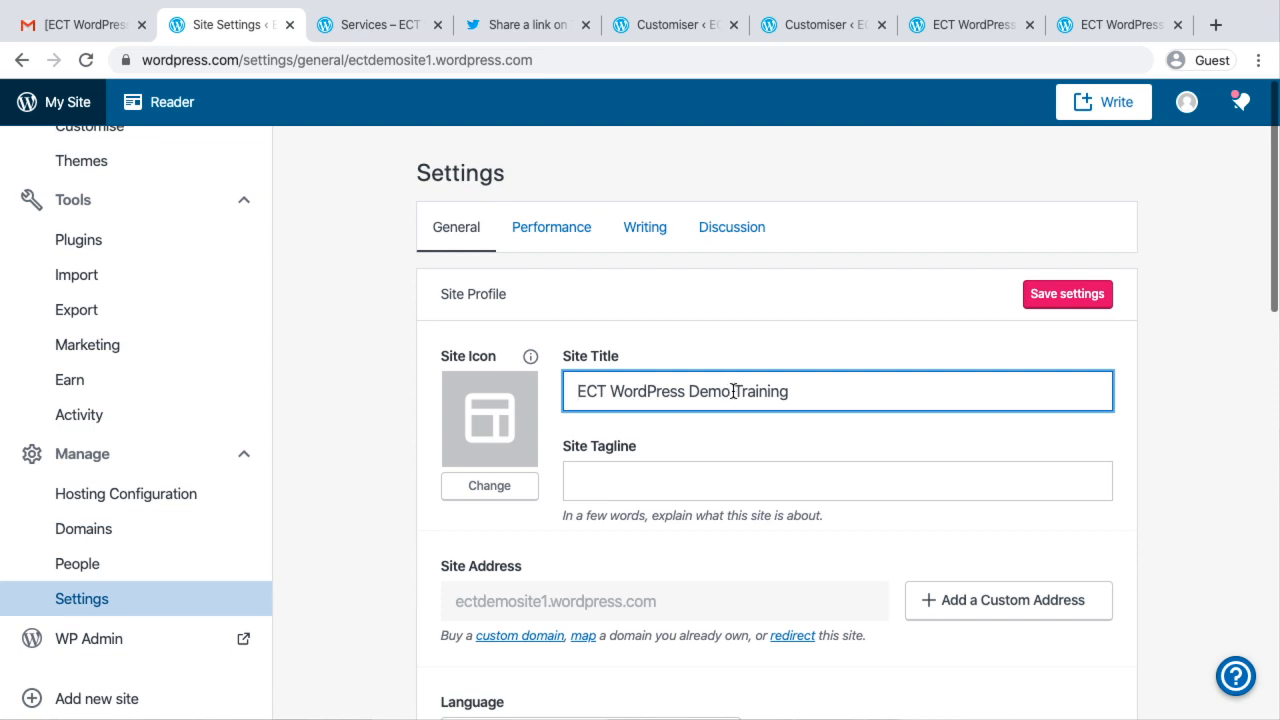
{"action": "key", "text": "BackSpace"}
{"action": "key", "text": "BackSpace"}
{"action": "key", "text": "BackSpace"}
{"action": "key", "text": "BackSpace"}
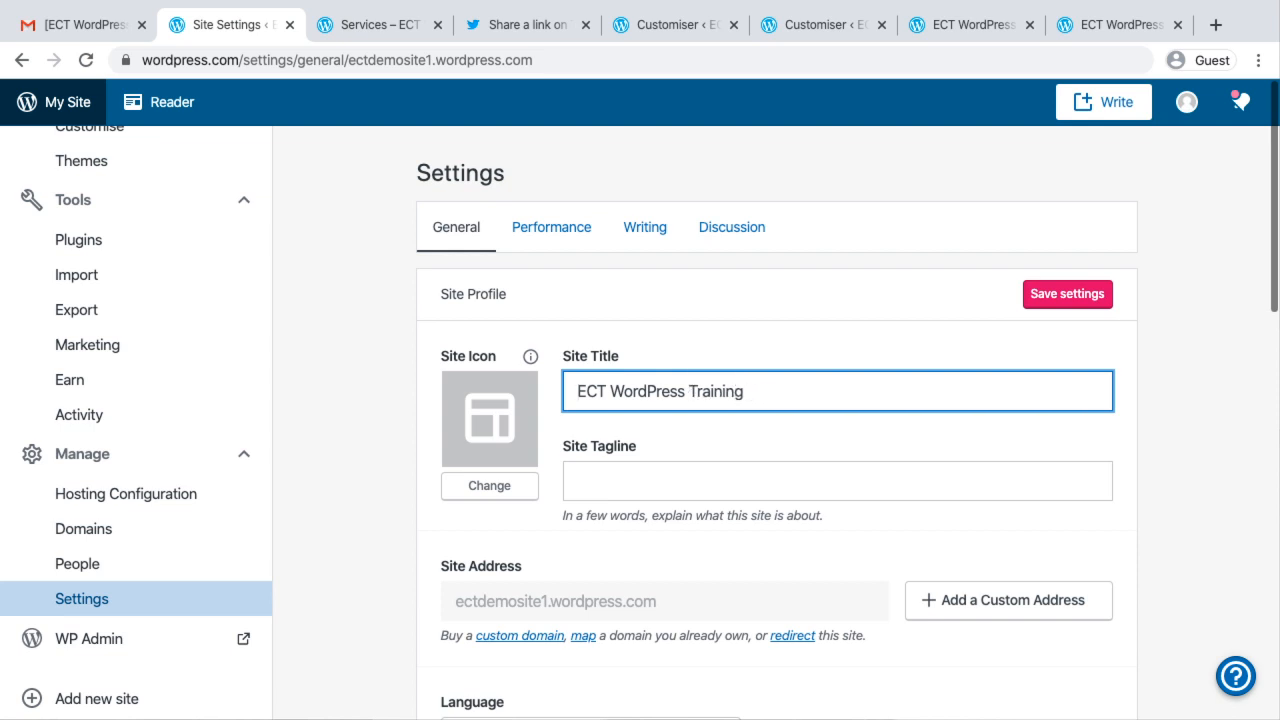
Review the general settings, covering the site tagline, language, timezone, privacy, footer credit and site tools
{"action": "scroll", "coordinate": [643, 343], "scroll_direction": "down", "scroll_amount": 3}
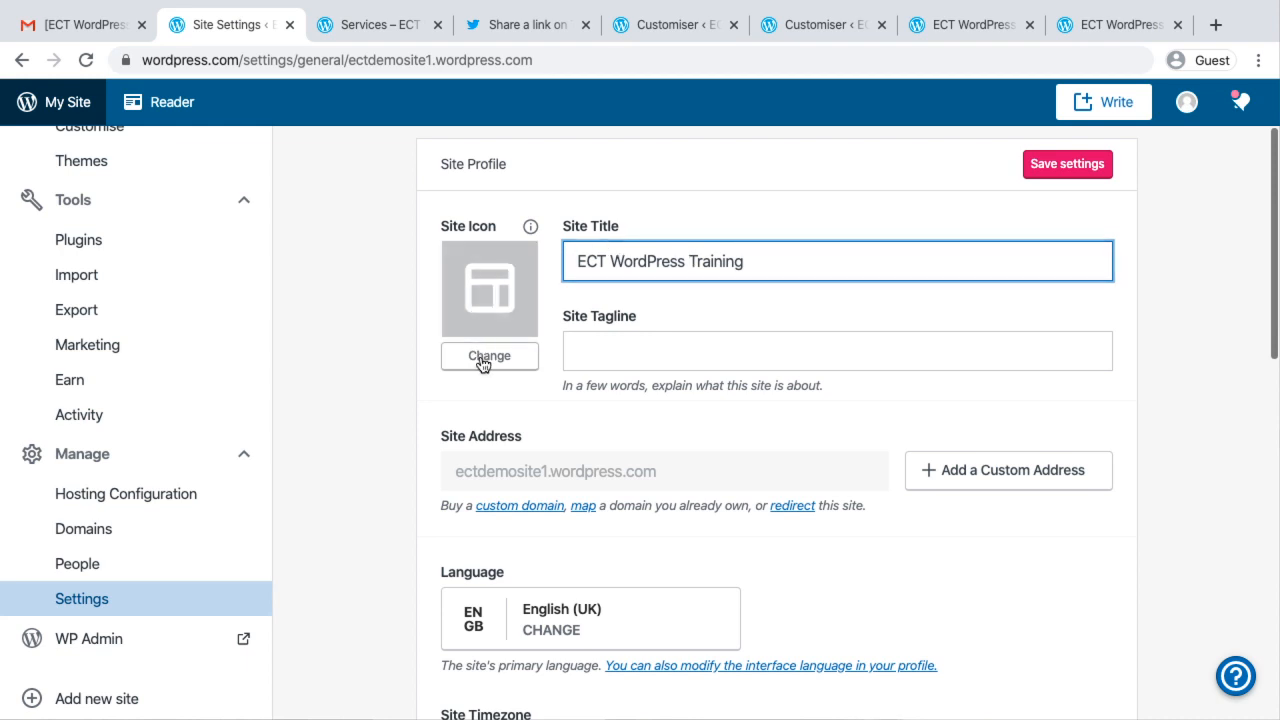
{"action": "left_click", "coordinate": [630, 357]}
{"action": "scroll", "coordinate": [630, 357], "scroll_direction": "down", "scroll_amount": 5}
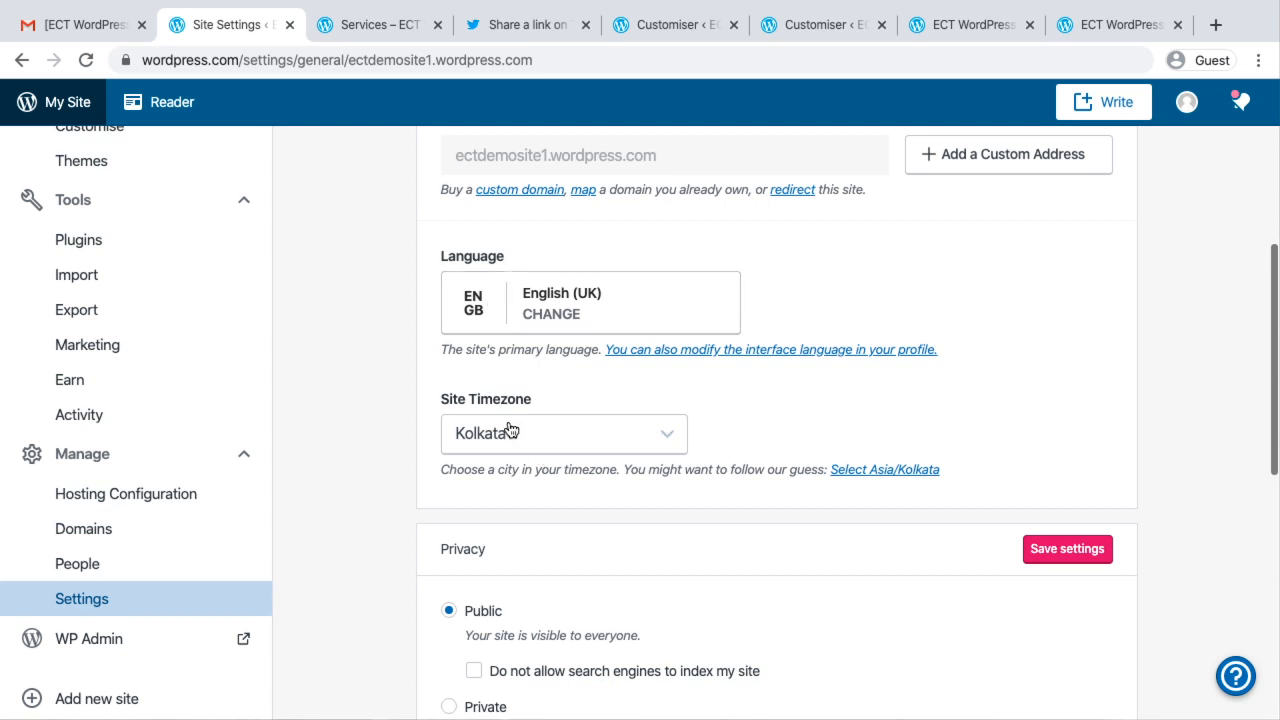
{"action": "scroll", "coordinate": [571, 603], "scroll_direction": "down", "scroll_amount": 5}
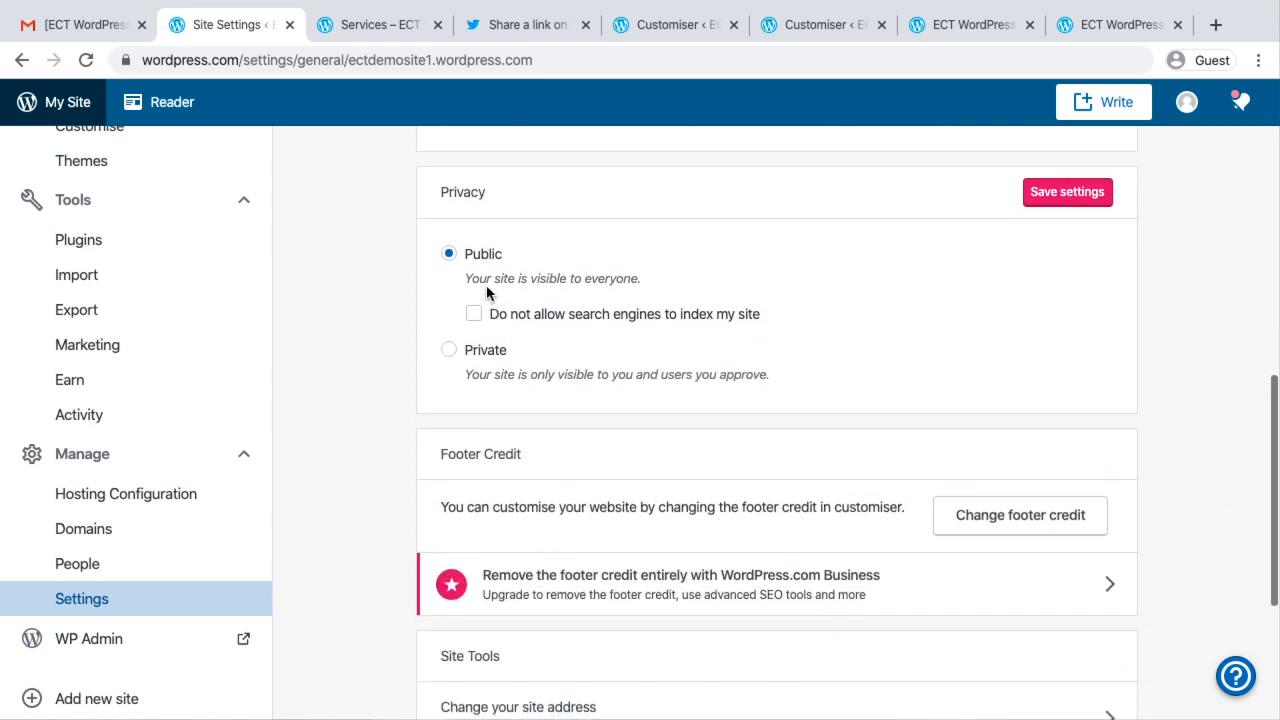
{"action": "scroll", "coordinate": [487, 290], "scroll_direction": "down", "scroll_amount": 3}
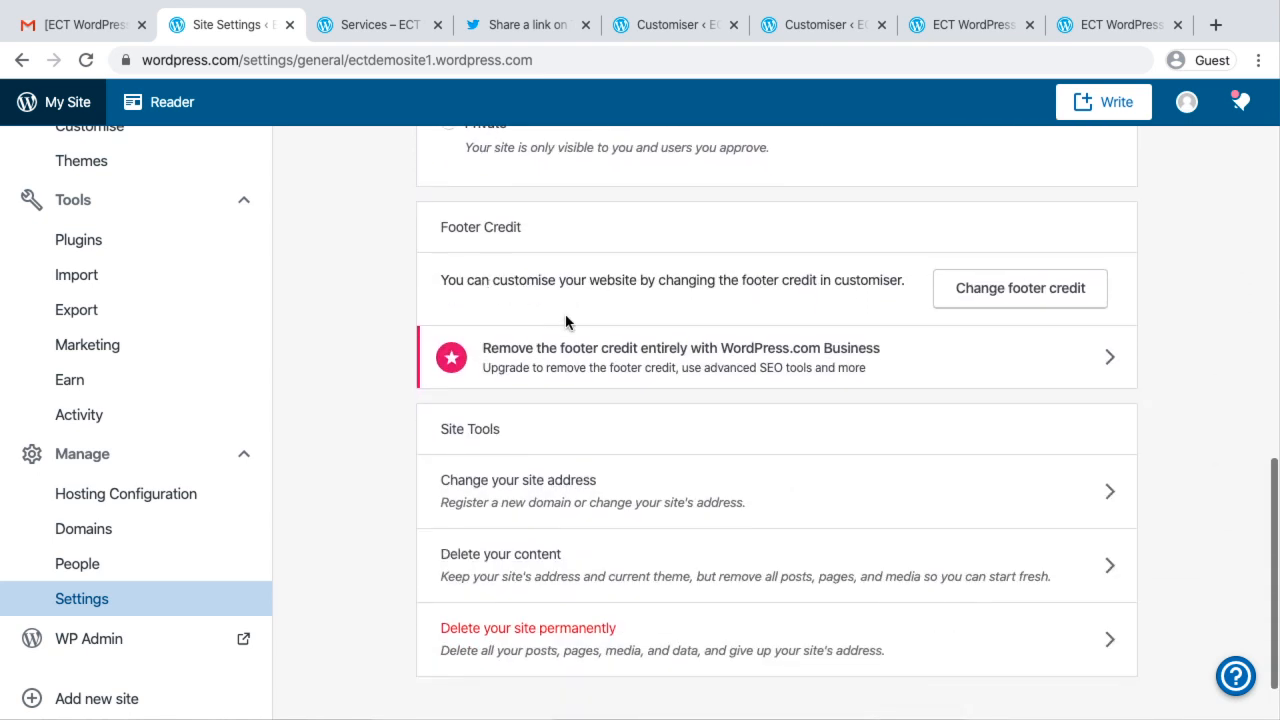
{"action": "scroll", "coordinate": [645, 565], "scroll_direction": "down", "scroll_amount": 1}
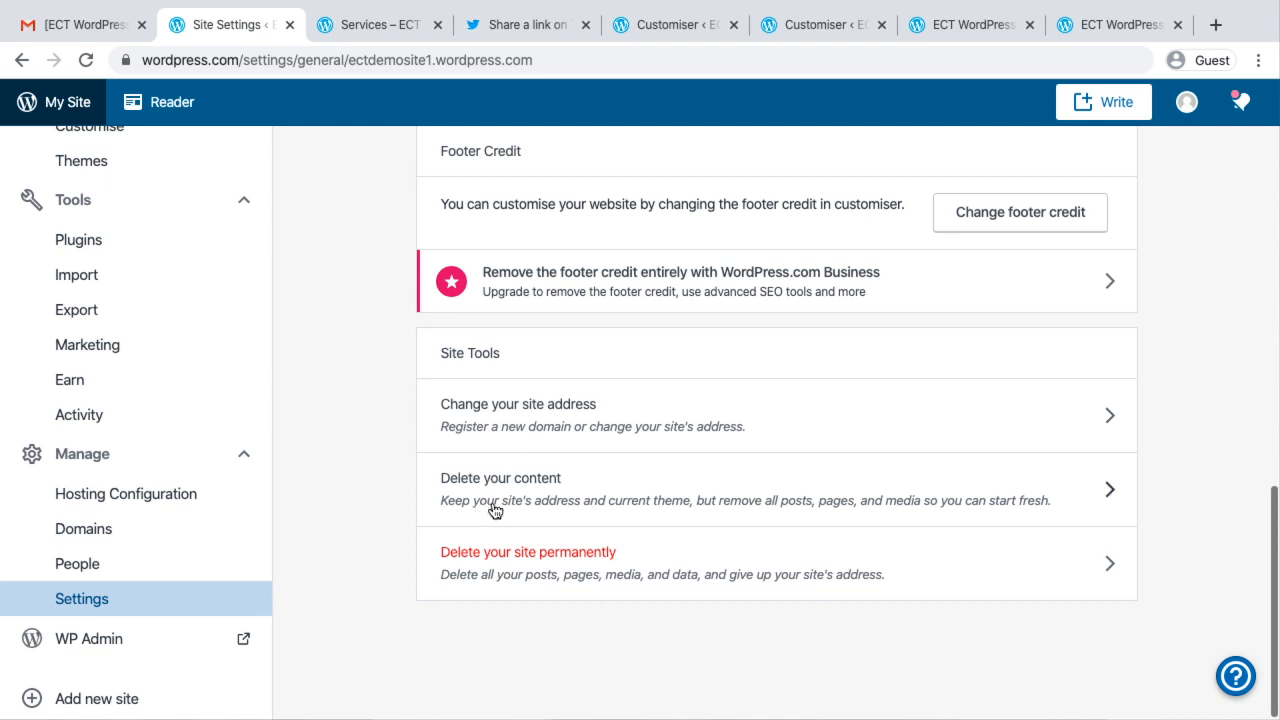
{"action": "scroll", "coordinate": [737, 489], "scroll_direction": "up", "scroll_amount": 10}
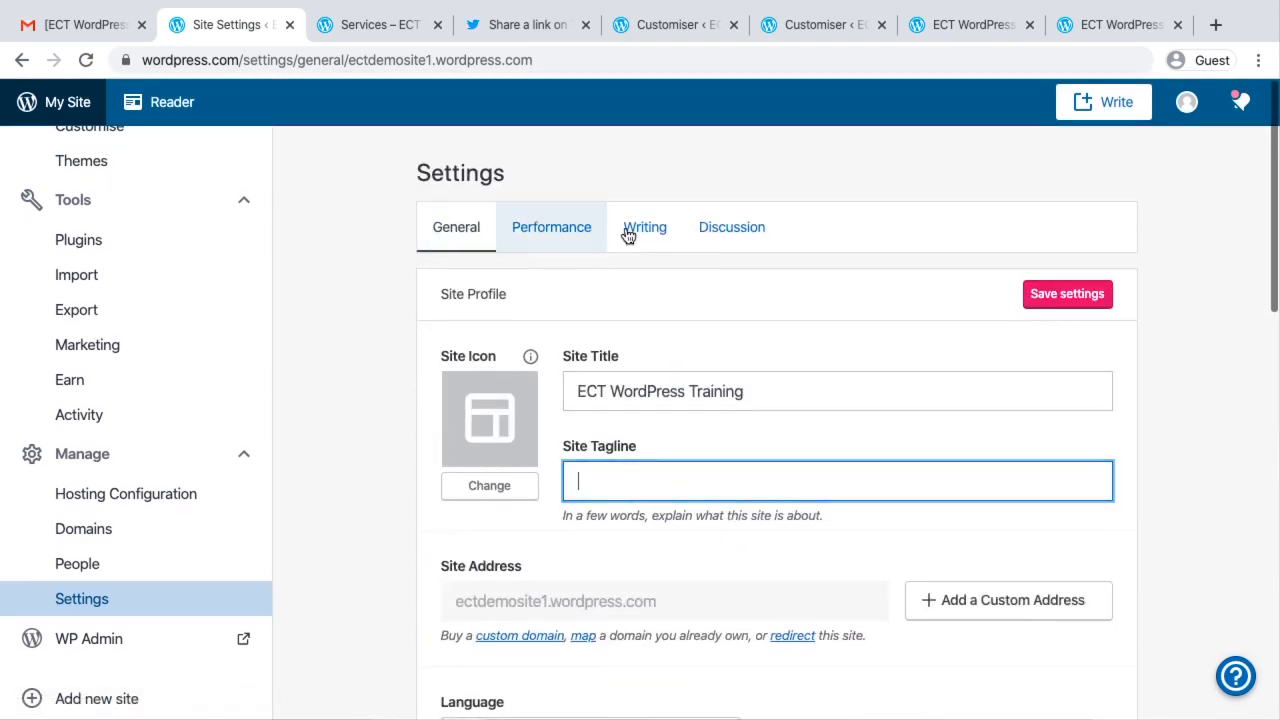
Stay on the general settings page when asked about leaving with unsaved changes, and save the site profile settings
{"action": "left_click", "coordinate": [531, 231]}
{"action": "left_click", "coordinate": [716, 193]}
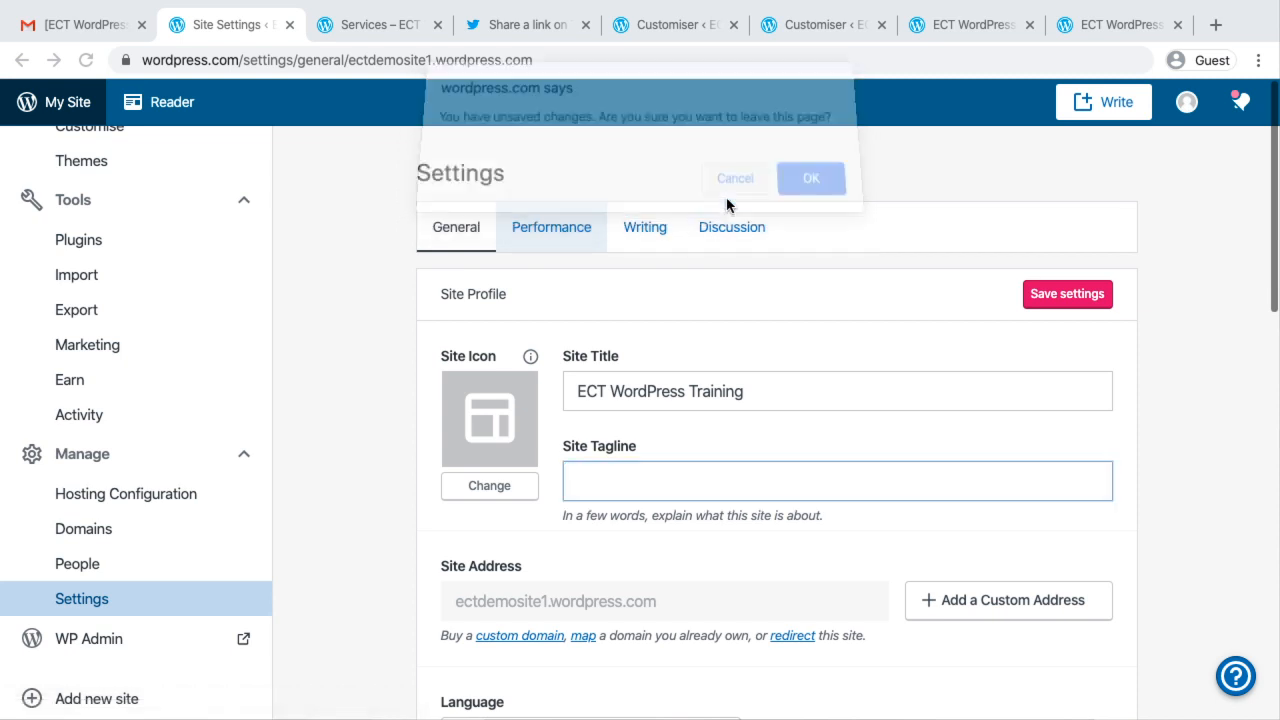
{"action": "left_click", "coordinate": [1051, 295]}
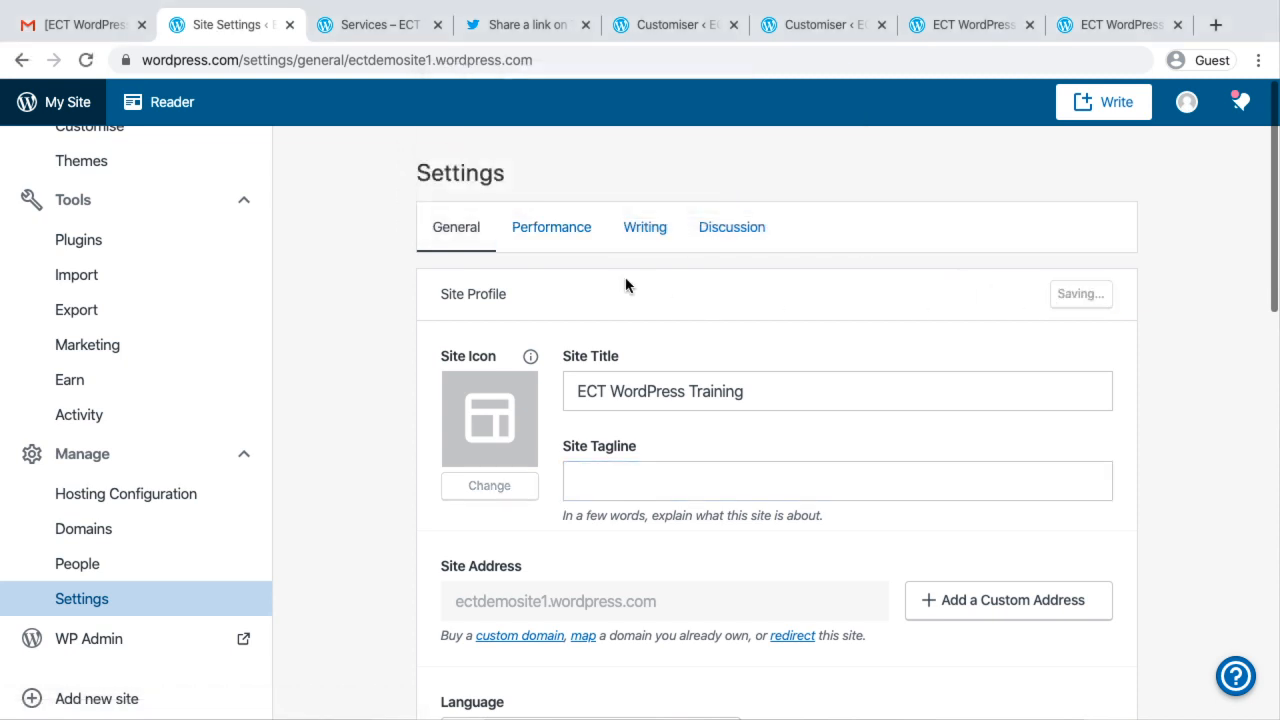
Examine the Performance and Writing settings, including mobile page speed, categories, default post format, content types, feed, podcasting and Press This options
{"action": "left_click", "coordinate": [563, 234]}
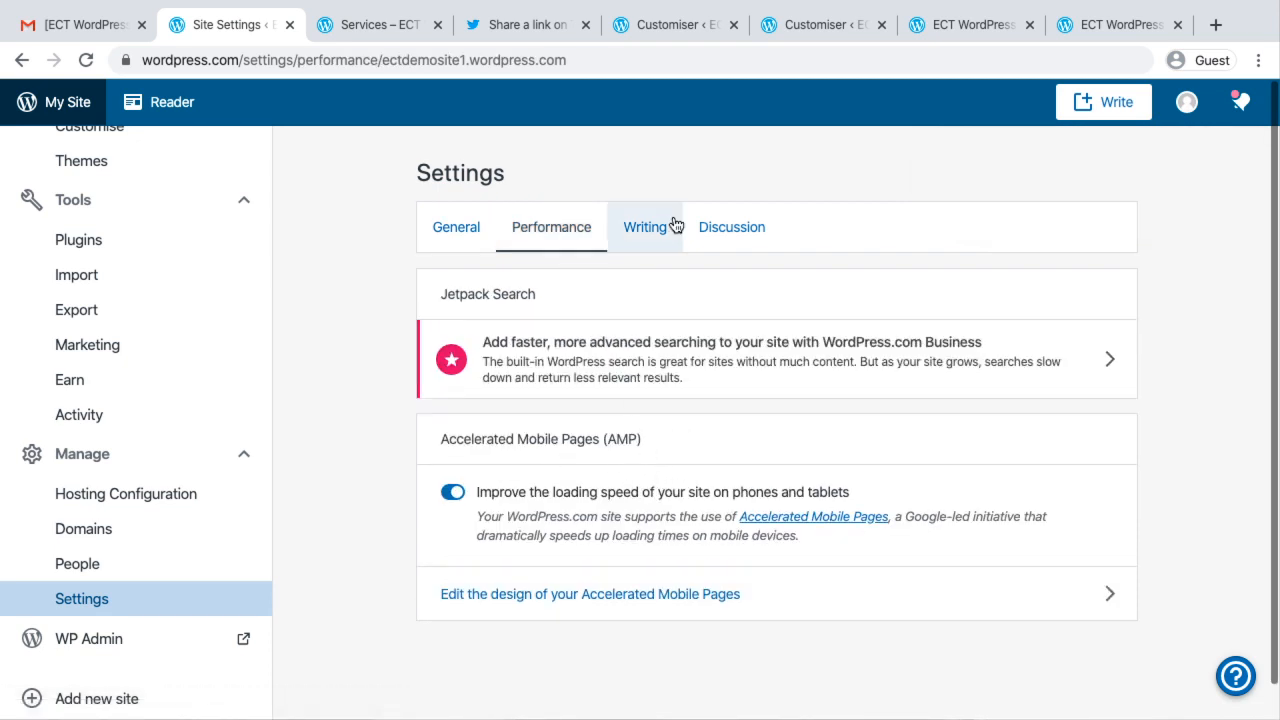
{"action": "left_click", "coordinate": [643, 229]}
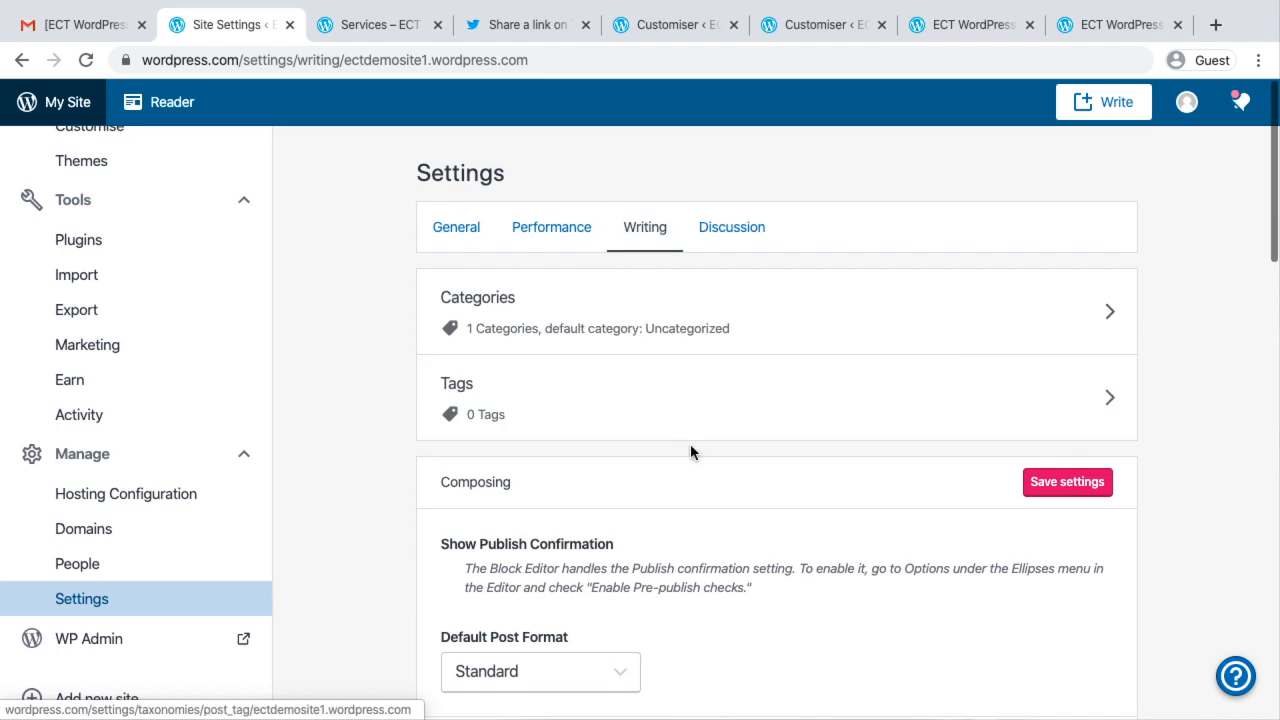
{"action": "scroll", "coordinate": [679, 500], "scroll_direction": "down", "scroll_amount": 1}
{"action": "scroll", "coordinate": [651, 514], "scroll_direction": "down", "scroll_amount": 3}
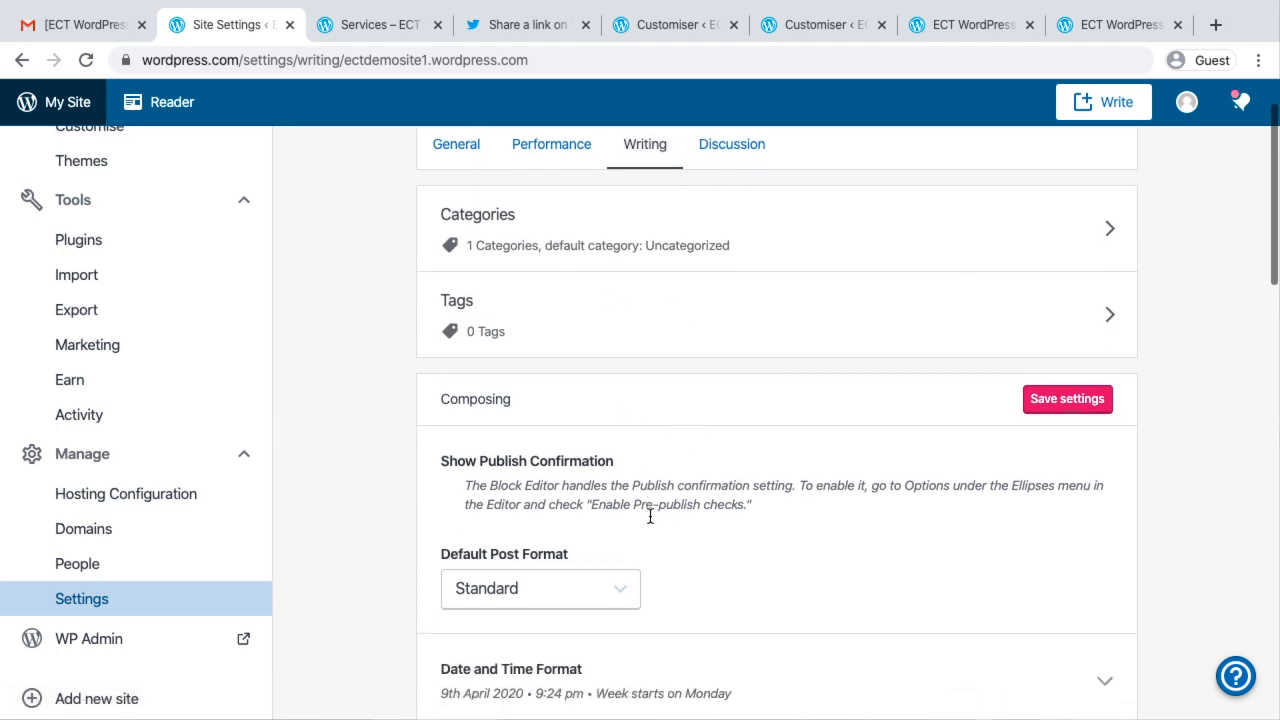
{"action": "scroll", "coordinate": [649, 417], "scroll_direction": "down", "scroll_amount": 1}
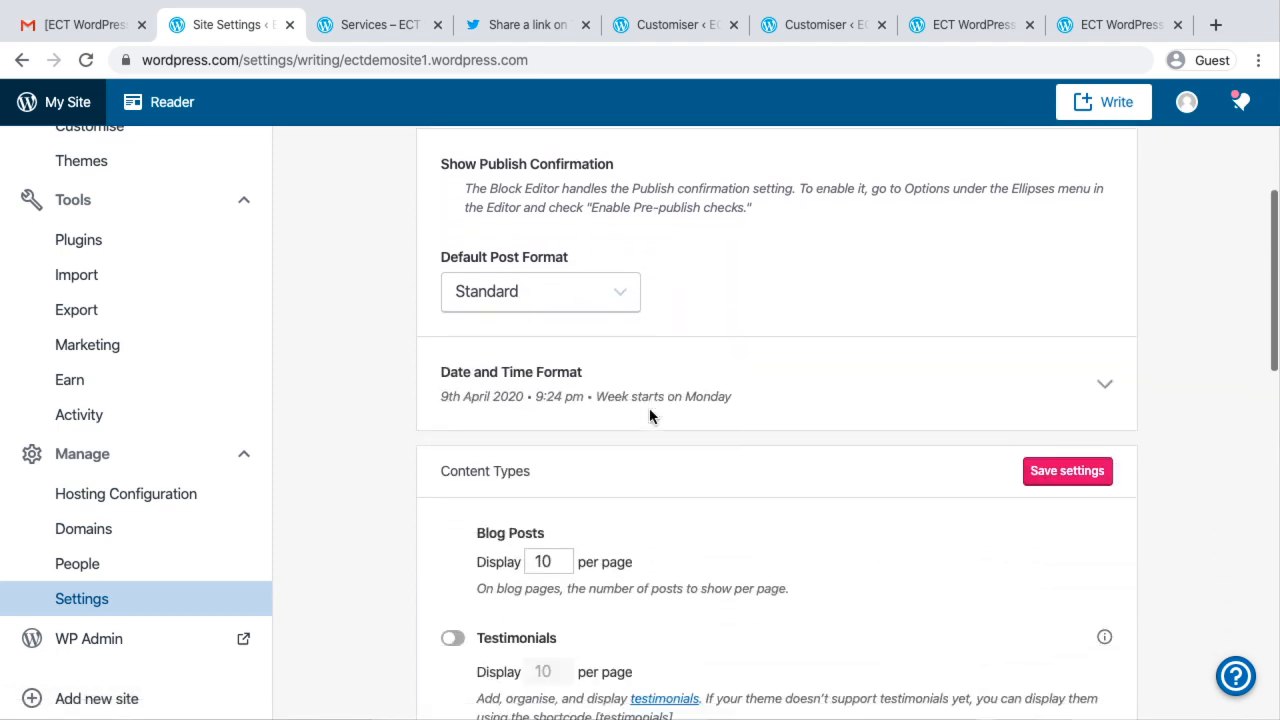
{"action": "left_click", "coordinate": [590, 274]}
{"action": "left_click", "coordinate": [808, 323]}
{"action": "scroll", "coordinate": [808, 323], "scroll_direction": "down", "scroll_amount": 3}
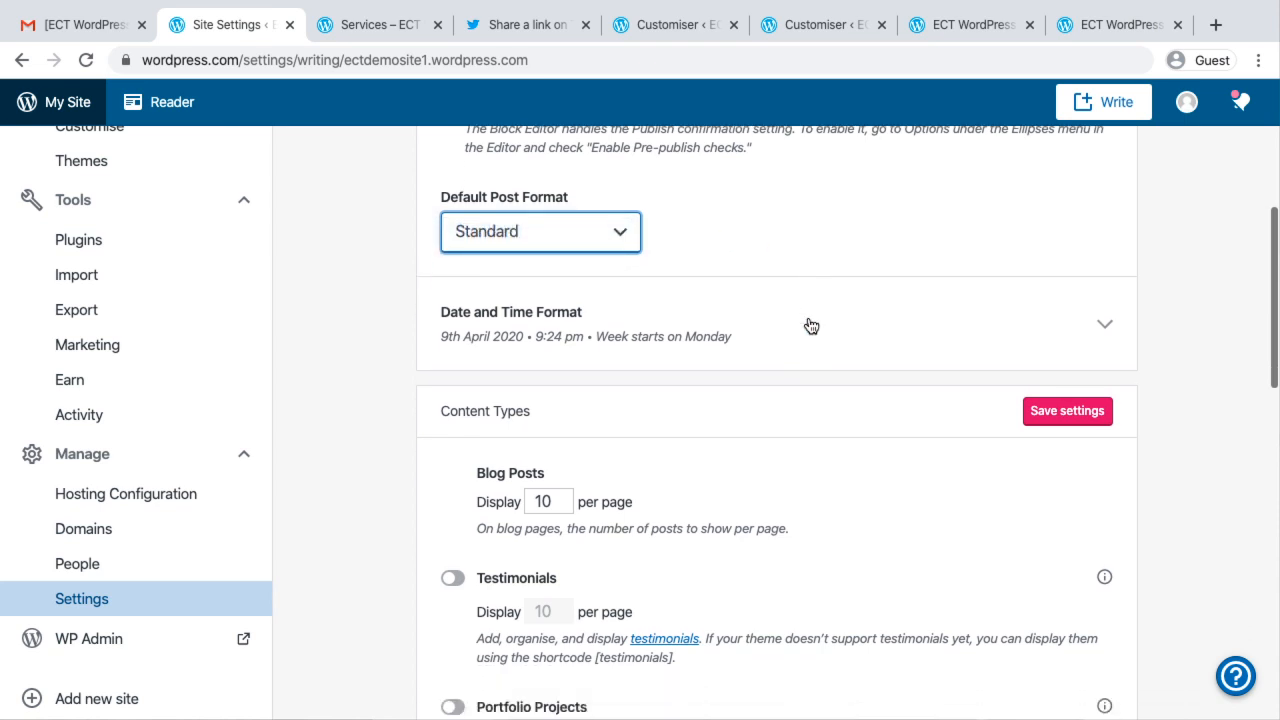
{"action": "scroll", "coordinate": [677, 434], "scroll_direction": "down", "scroll_amount": 2}
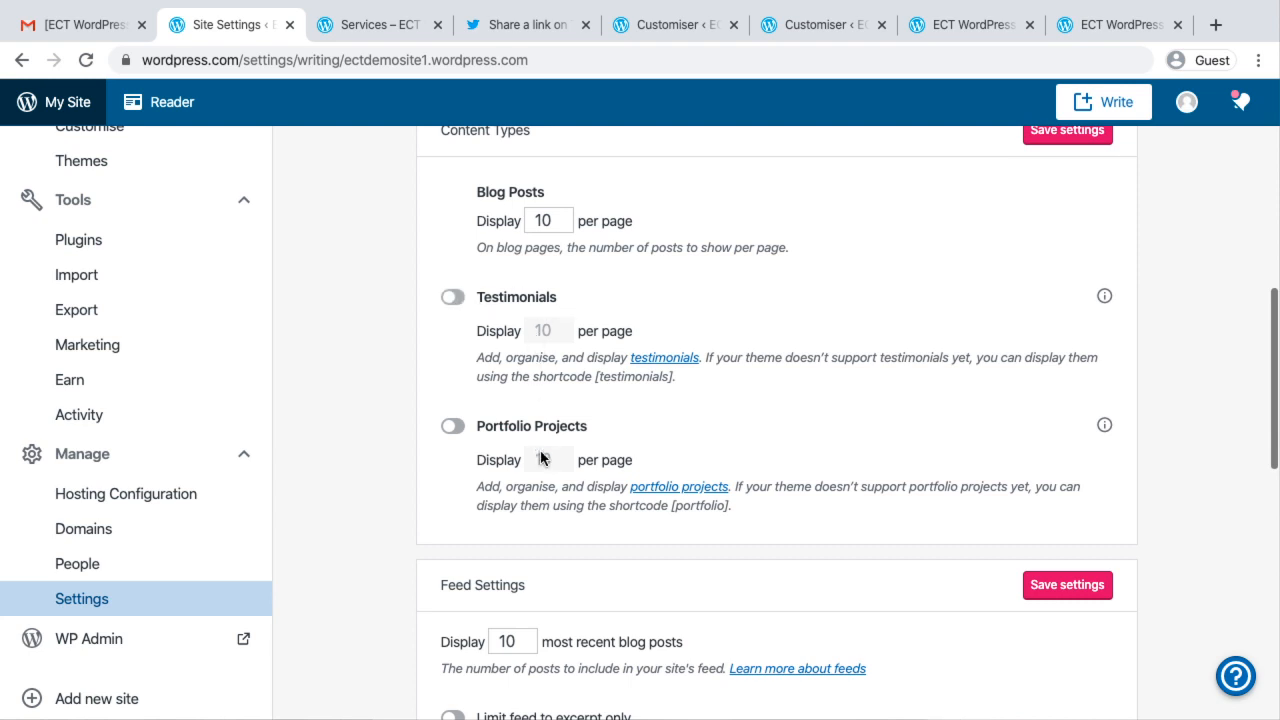
{"action": "scroll", "coordinate": [538, 511], "scroll_direction": "down", "scroll_amount": 6}
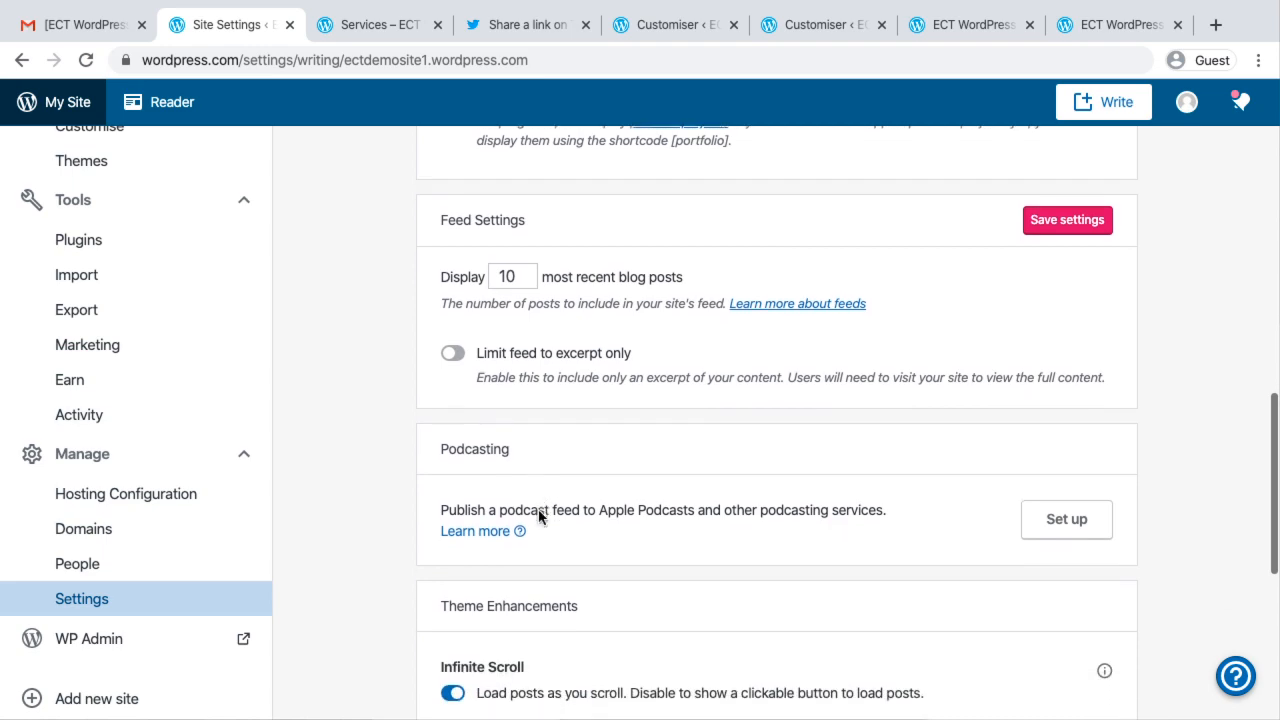
{"action": "scroll", "coordinate": [538, 397], "scroll_direction": "down", "scroll_amount": 2}
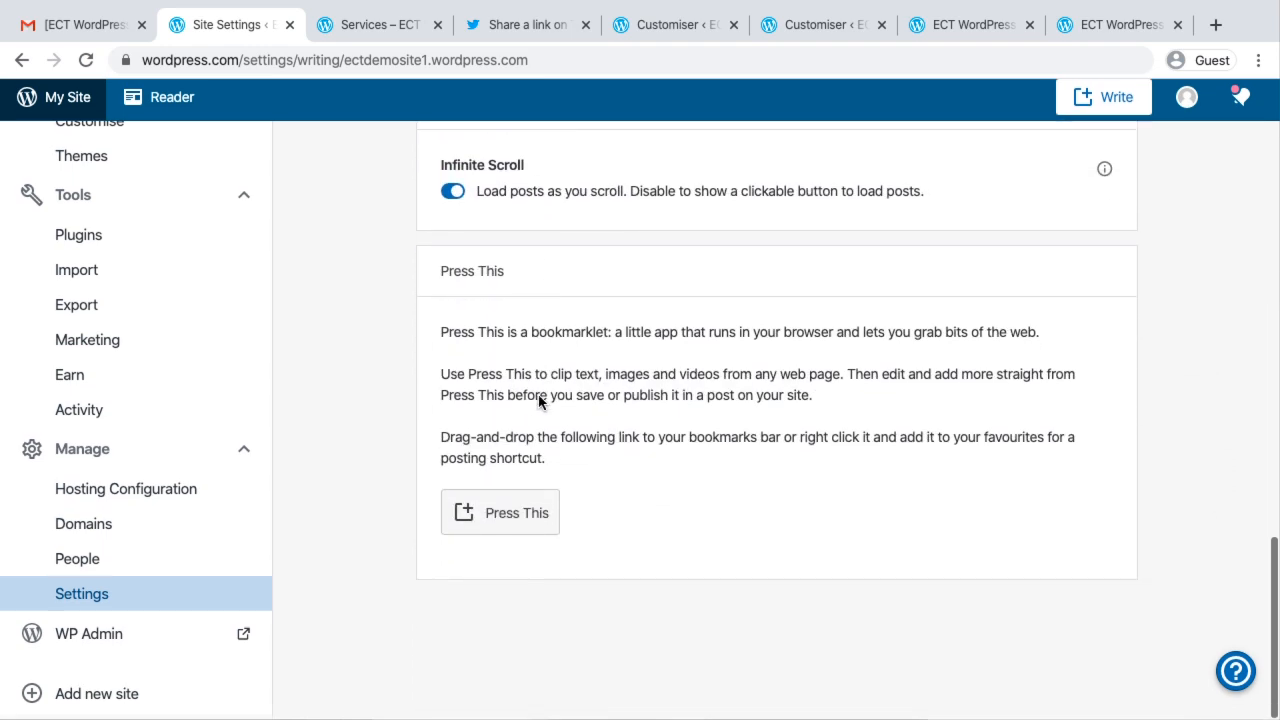
{"action": "scroll", "coordinate": [538, 396], "scroll_direction": "up", "scroll_amount": 8}
{"action": "scroll", "coordinate": [538, 397], "scroll_direction": "up", "scroll_amount": 10}
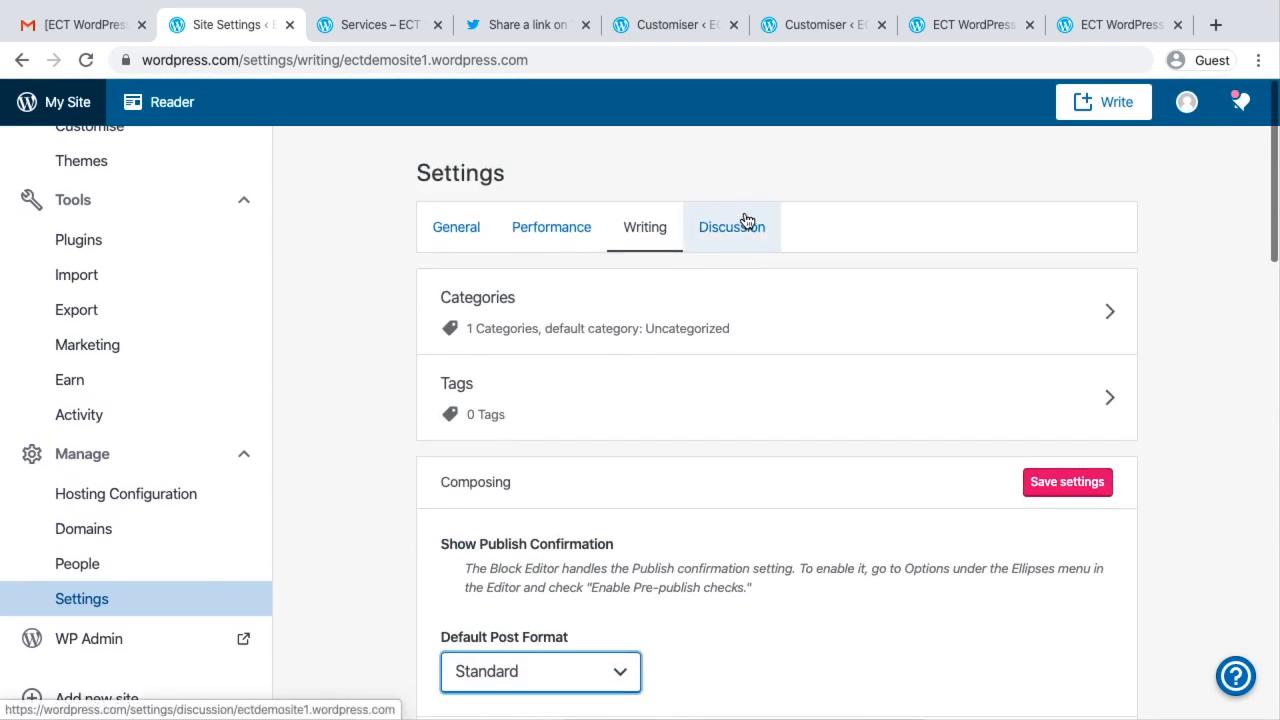
Open the Discussion settings and review the default article, comment and e-mail notification options
{"action": "left_click", "coordinate": [746, 222]}
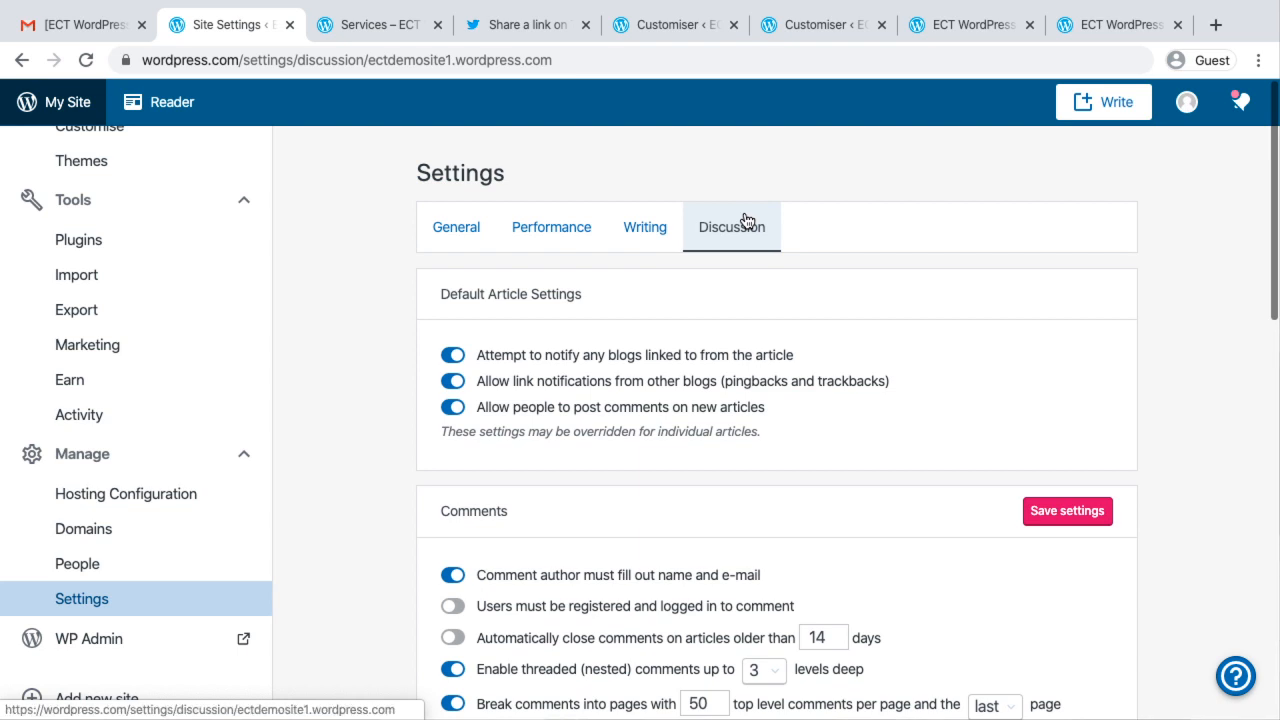
{"action": "scroll", "coordinate": [148, 612], "scroll_direction": "down", "scroll_amount": 5}
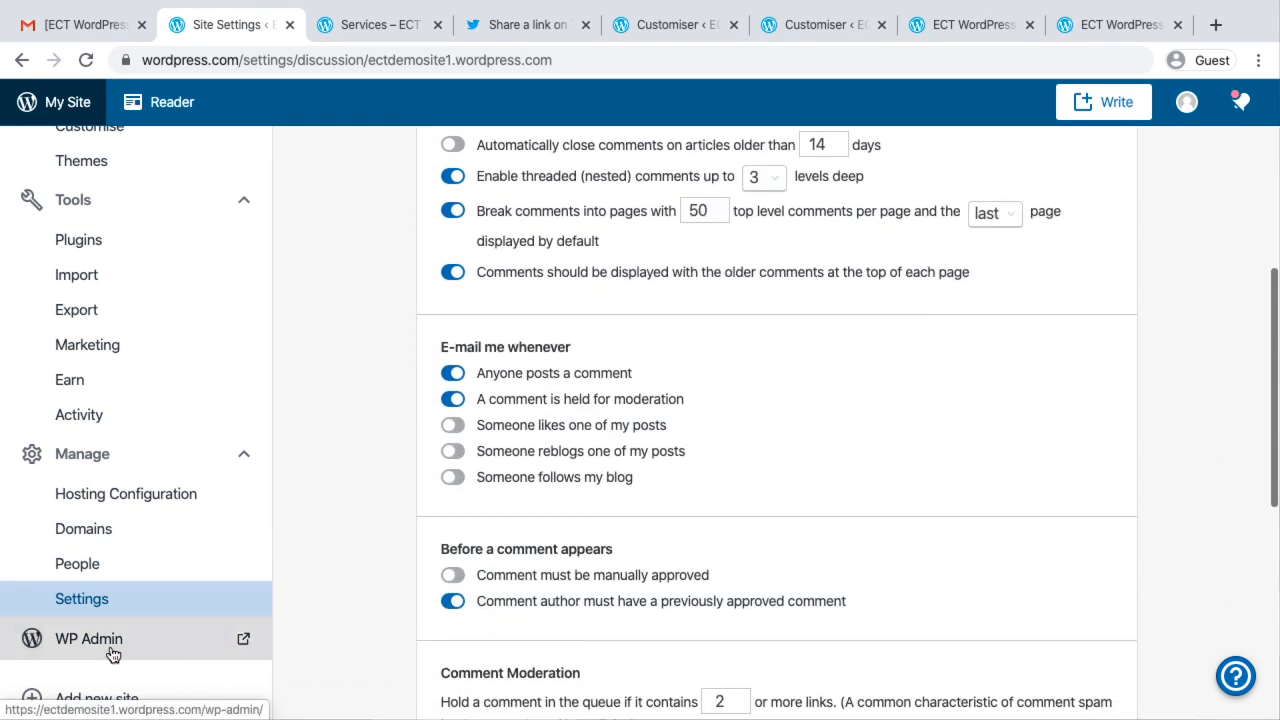
Open the site's WP Admin dashboard, look over its overview and navigation, and compare it with the site settings page
{"action": "left_click", "coordinate": [240, 643]}
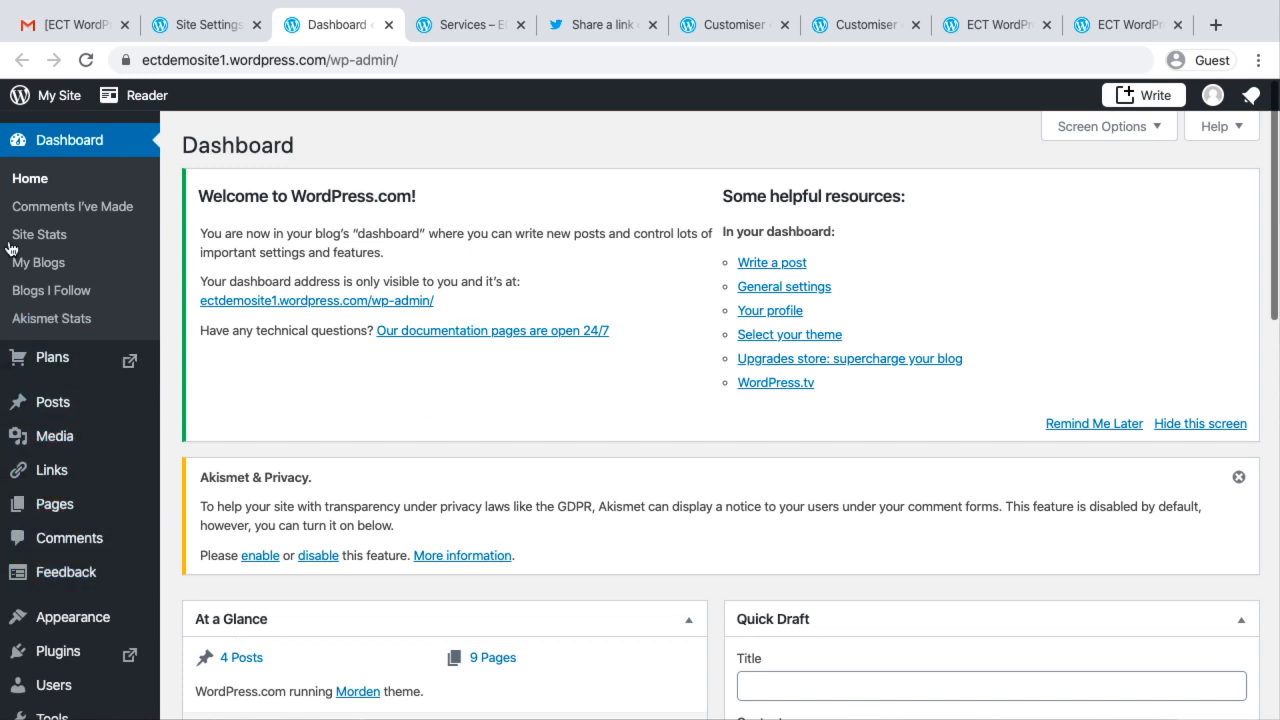
{"action": "scroll", "coordinate": [429, 431], "scroll_direction": "down", "scroll_amount": 1}
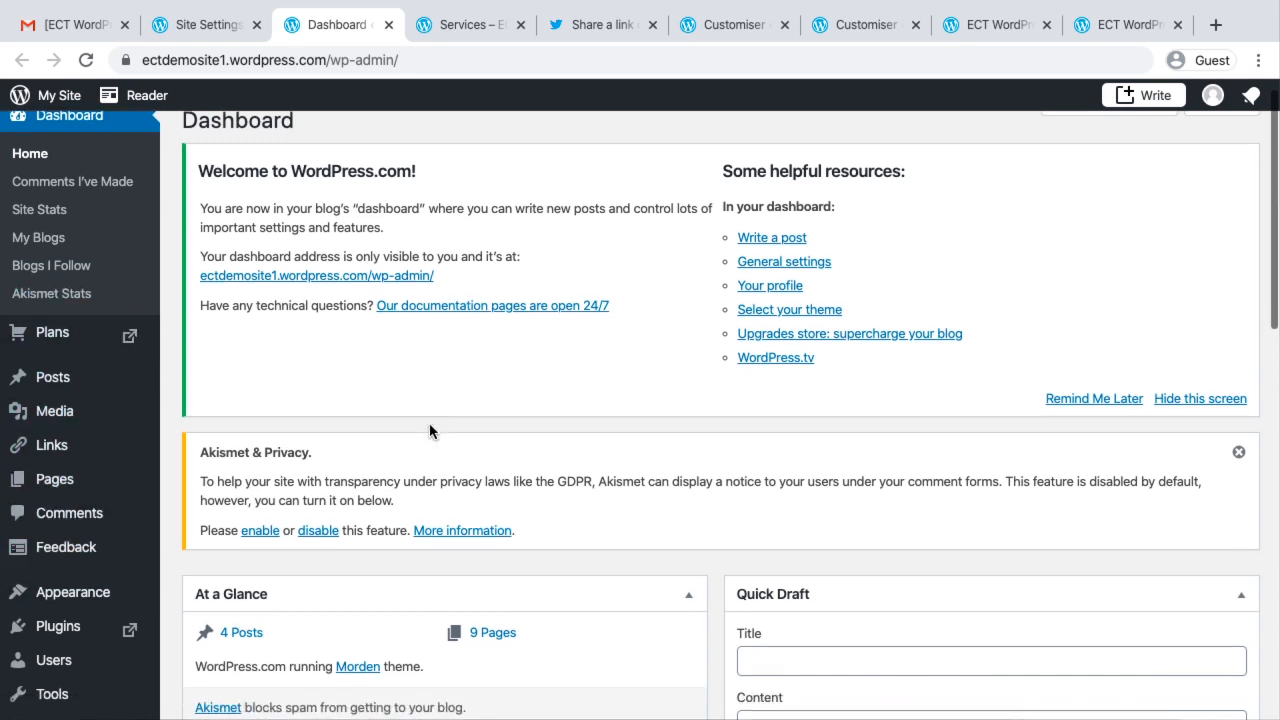
{"action": "scroll", "coordinate": [429, 431], "scroll_direction": "down", "scroll_amount": 3}
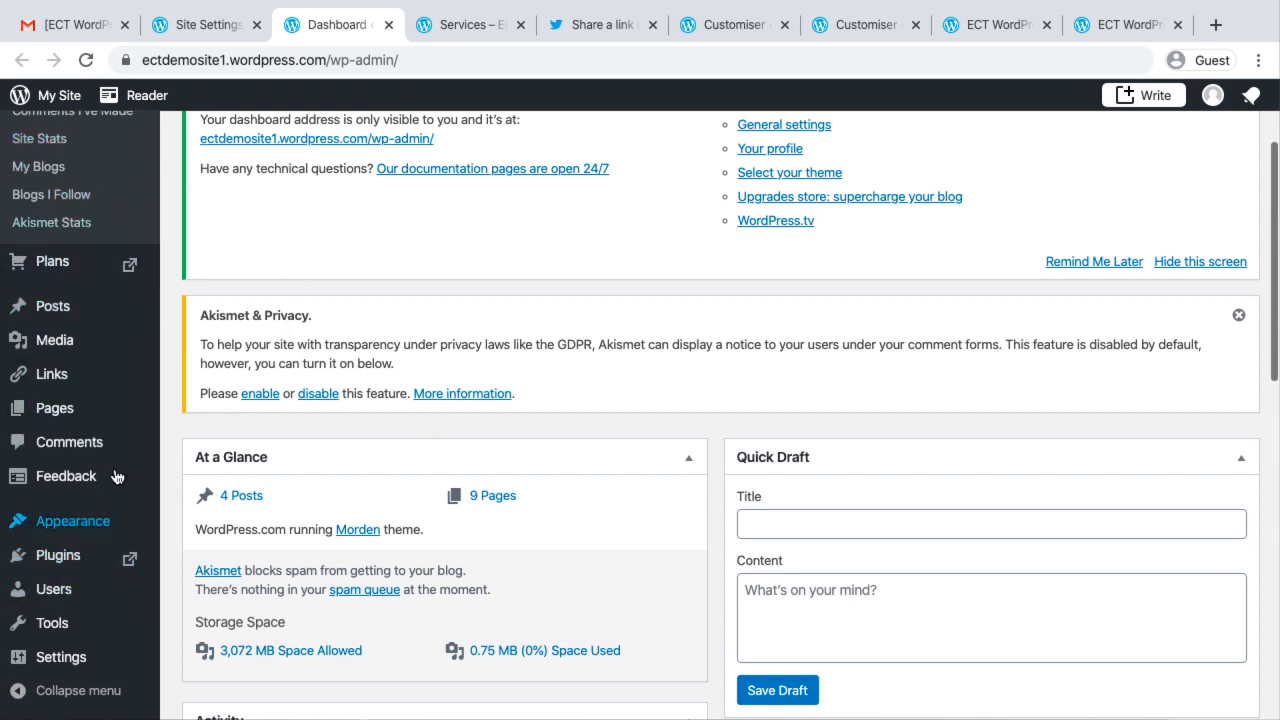
{"action": "scroll", "coordinate": [115, 477], "scroll_direction": "down", "scroll_amount": 1}
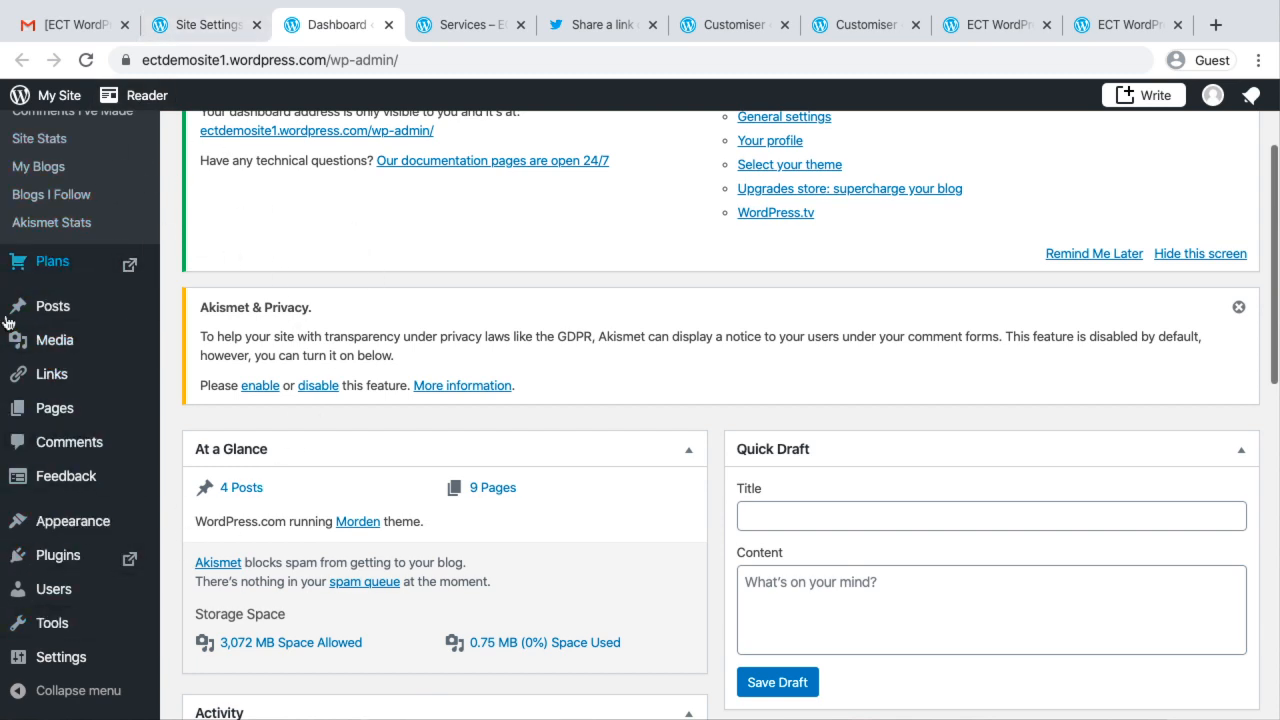
{"action": "mouse_move", "coordinate": [105, 306]}
{"action": "scroll", "coordinate": [107, 306], "scroll_direction": "up", "scroll_amount": 3}
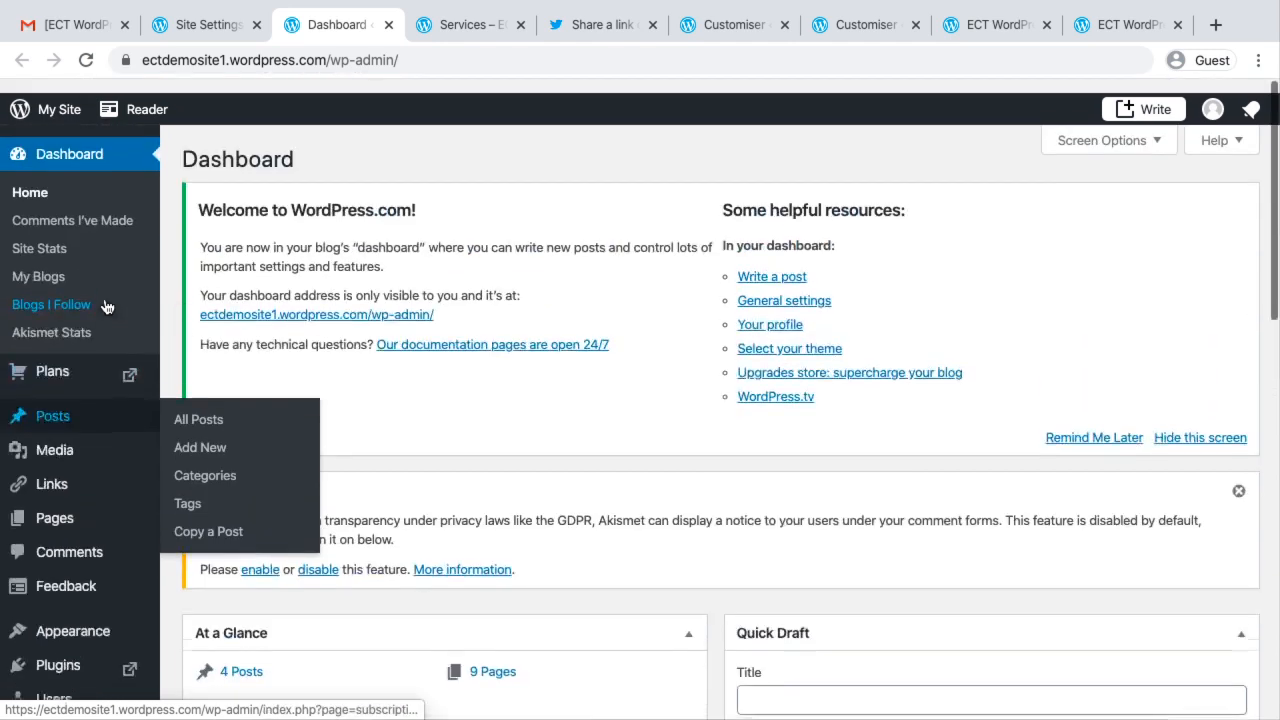
{"action": "left_click", "coordinate": [205, 24]}
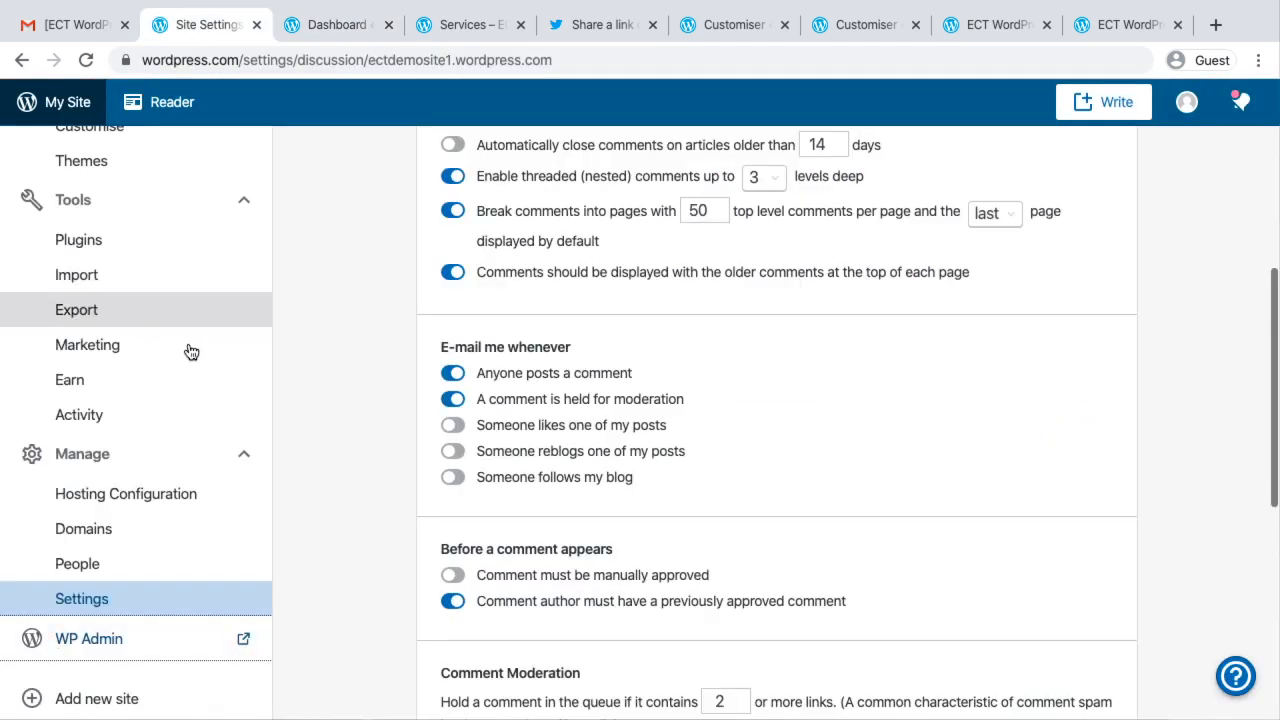
{"action": "left_click", "coordinate": [312, 26]}
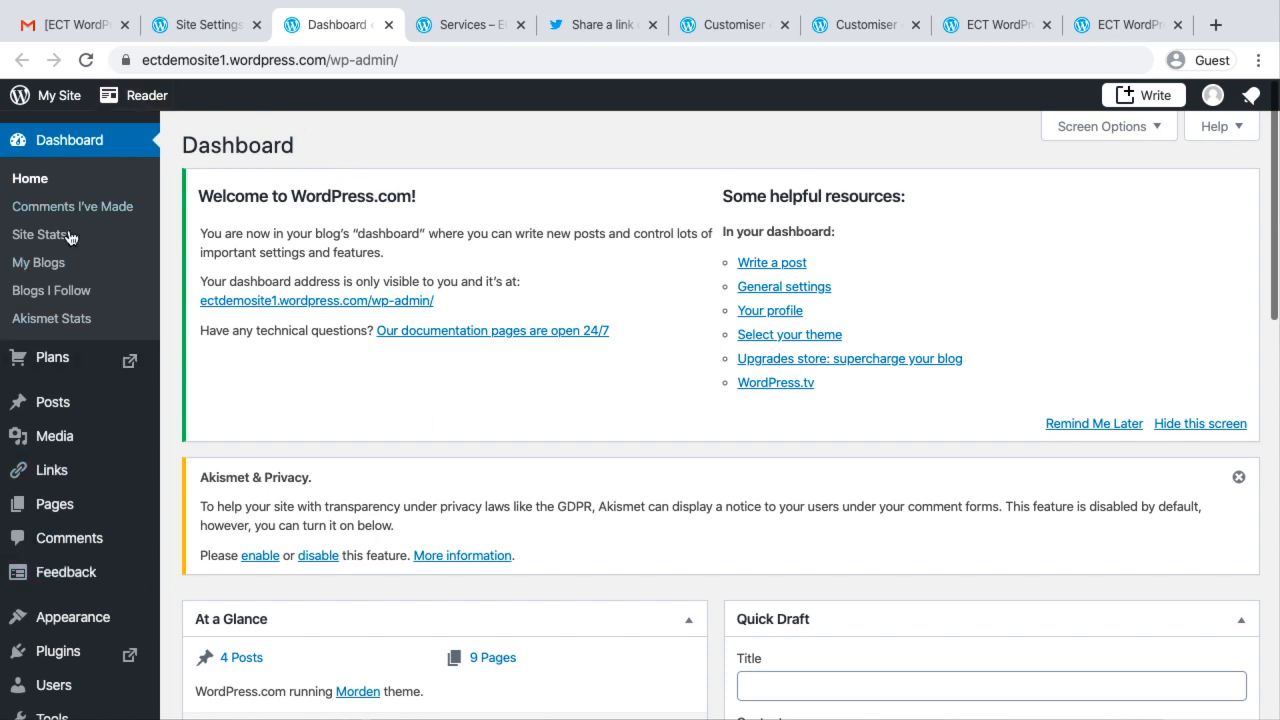
Switch to the ect.co.in site in the other browser window, open its WordPress dashboard and examine the available admin sections
{"action": "key", "text": "ctrl+Left"}
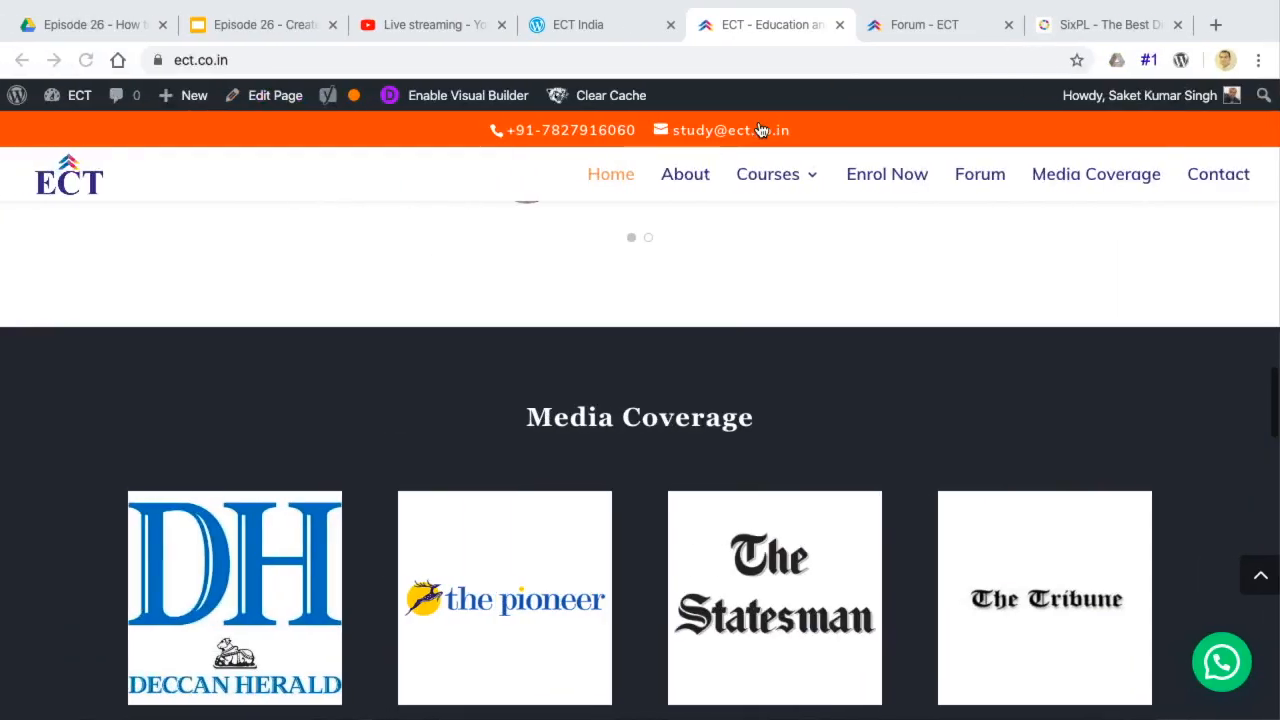
{"action": "scroll", "coordinate": [292, 300], "scroll_direction": "up", "scroll_amount": 10}
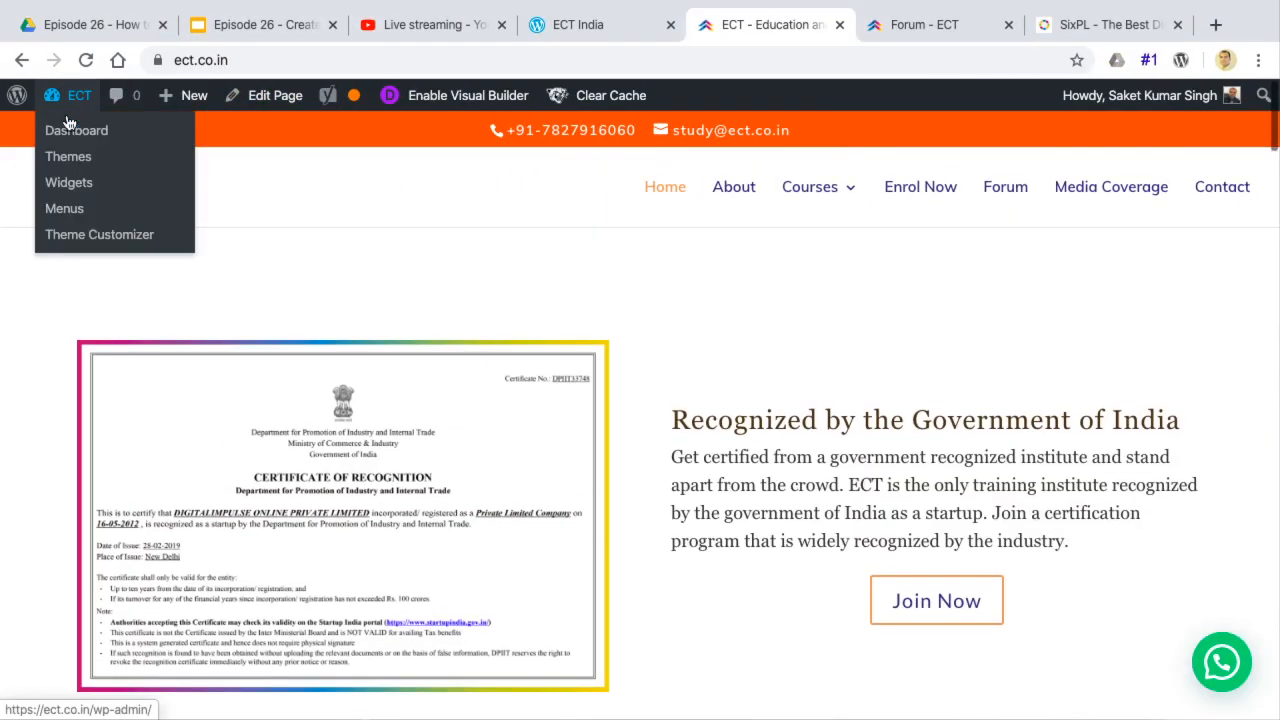
{"action": "left_click", "coordinate": [68, 132]}
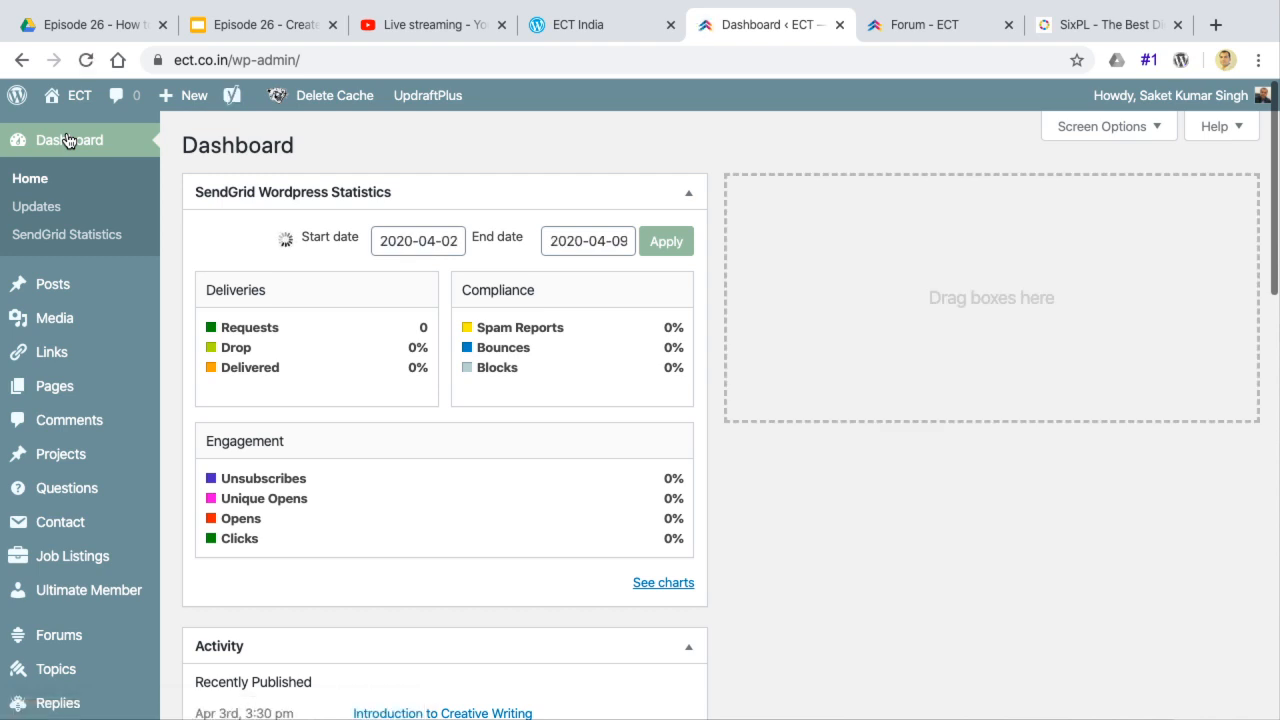
{"action": "scroll", "coordinate": [60, 518], "scroll_direction": "down", "scroll_amount": 3}
{"action": "scroll", "coordinate": [60, 516], "scroll_direction": "down", "scroll_amount": 3}
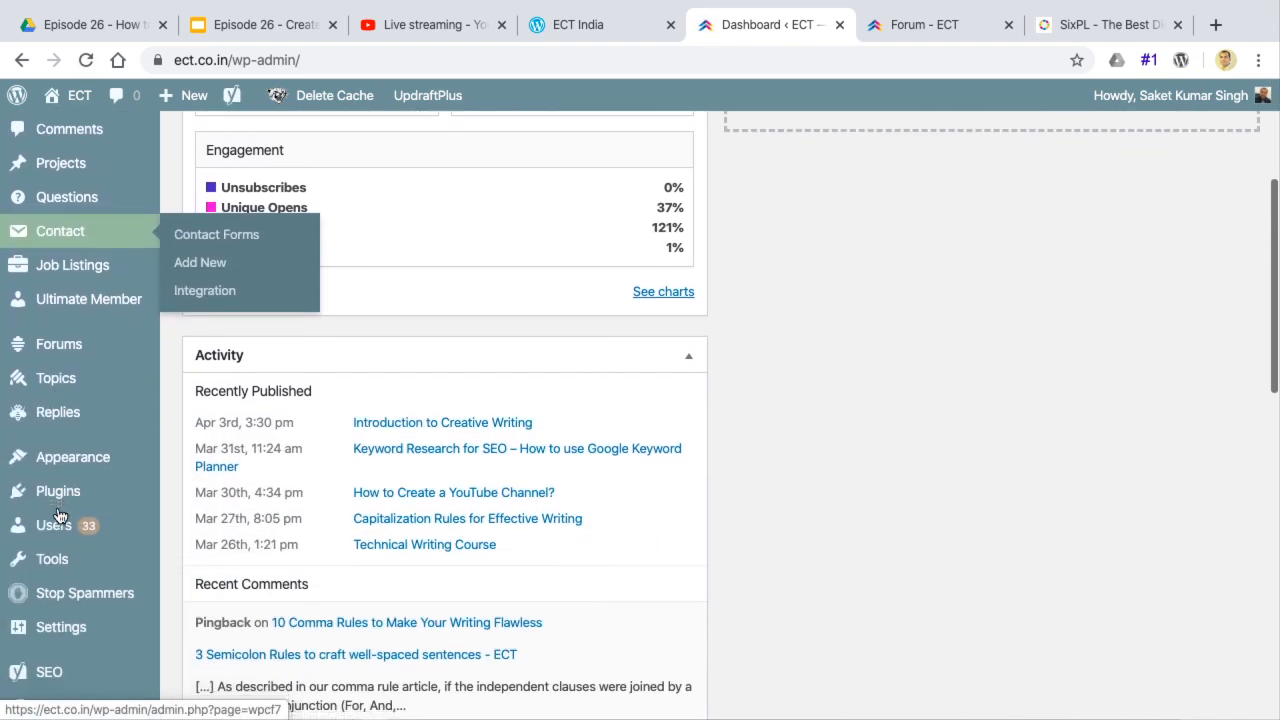
{"action": "mouse_move", "coordinate": [55, 552]}
Return to the ectdemosite1 WP Admin dashboard and examine its Posts, Media, Links, Pages and Appearance sections
{"action": "key", "text": "ctrl+Right"}
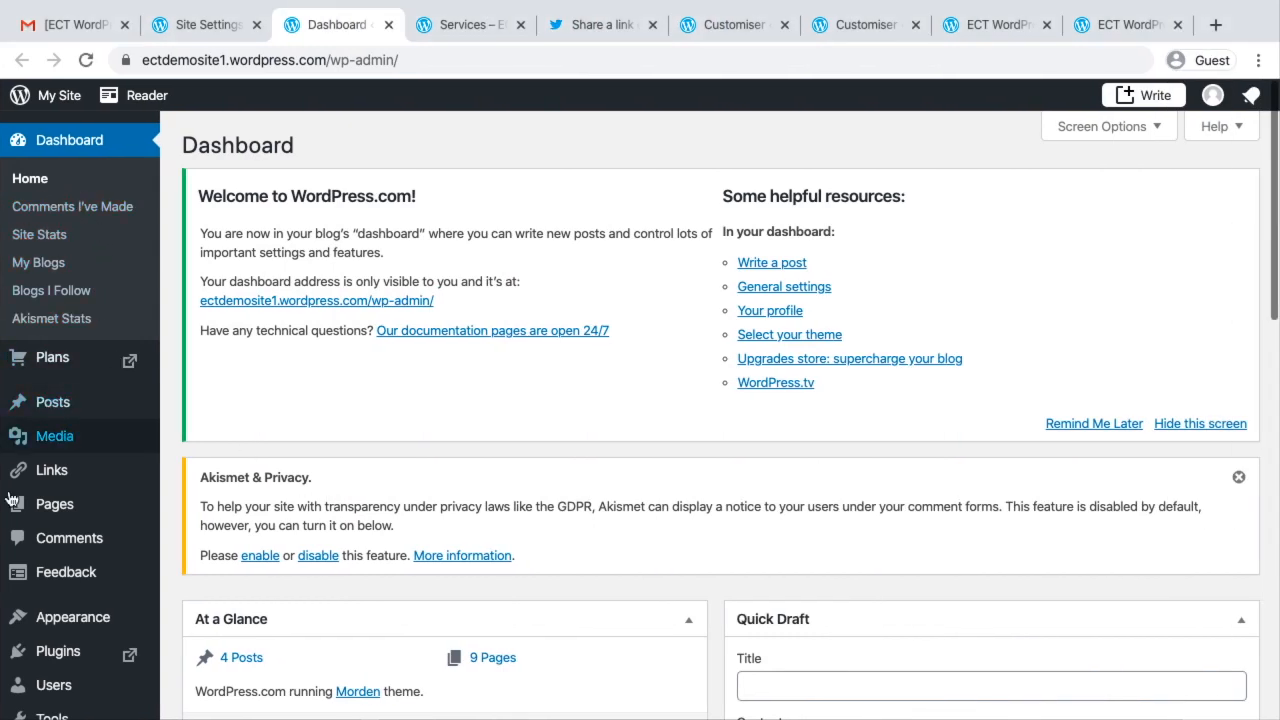
{"action": "mouse_move", "coordinate": [73, 480]}
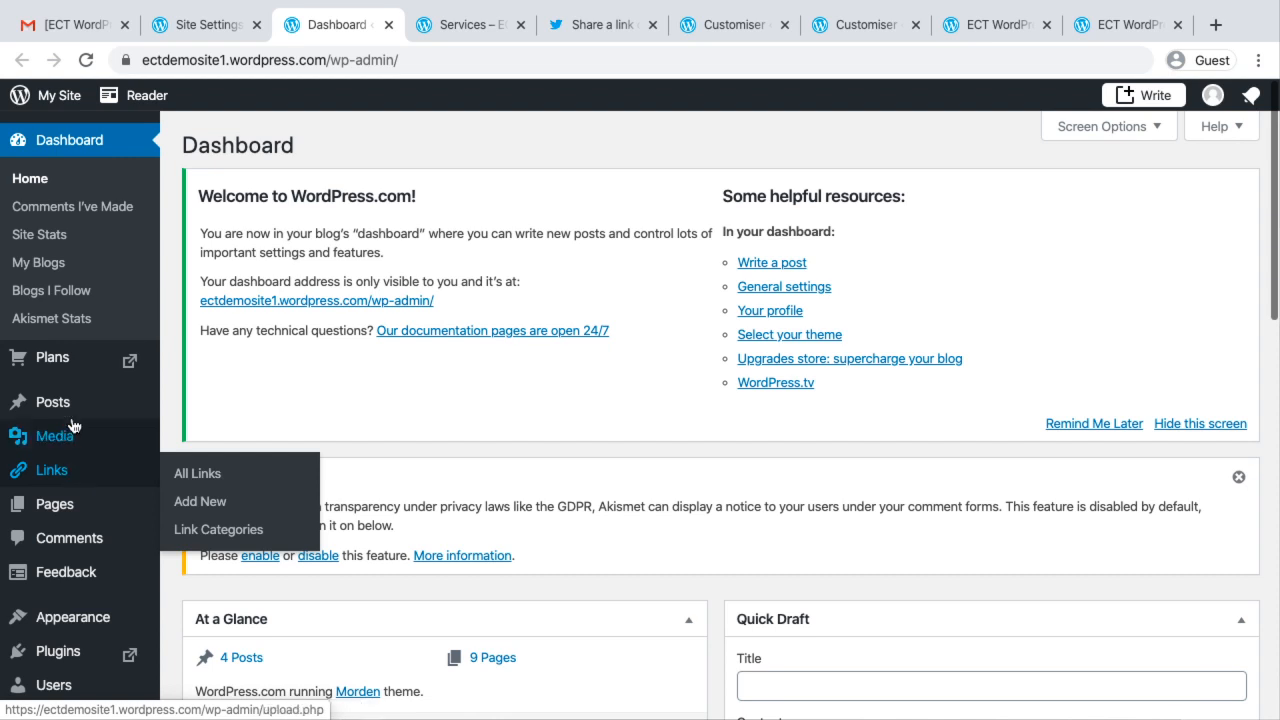
{"action": "mouse_move", "coordinate": [71, 413]}
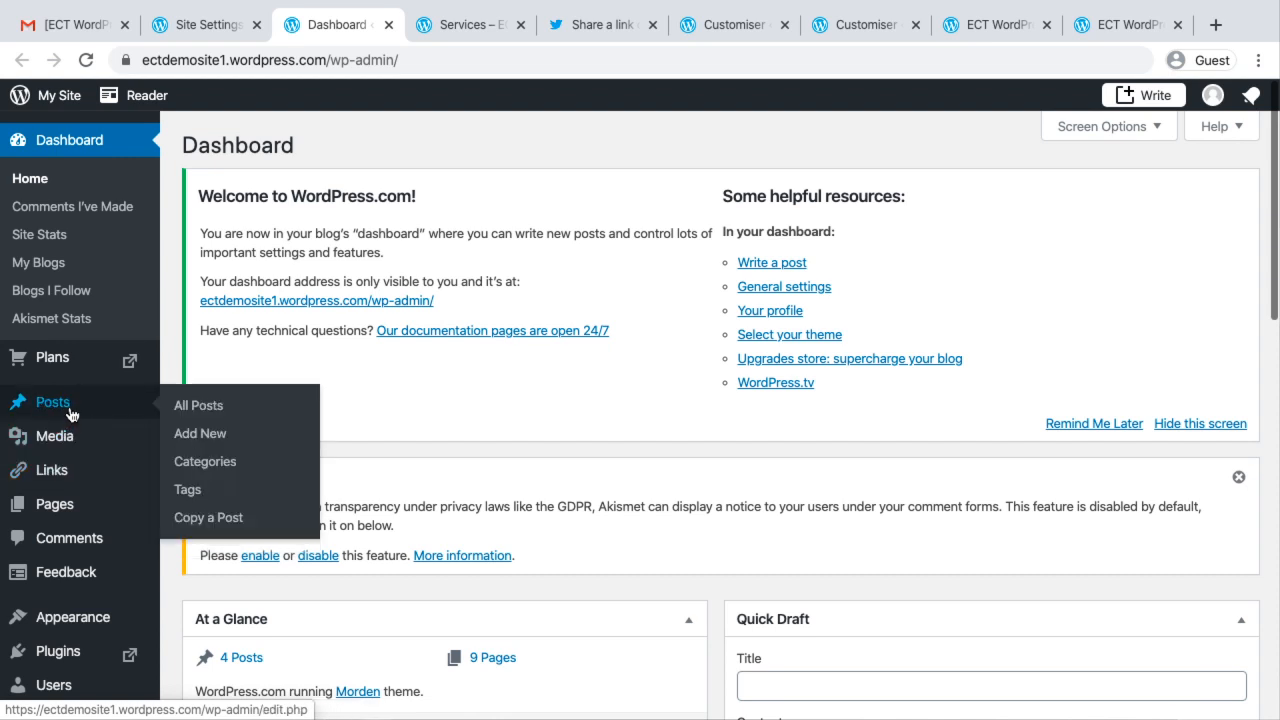
{"action": "mouse_move", "coordinate": [68, 440]}
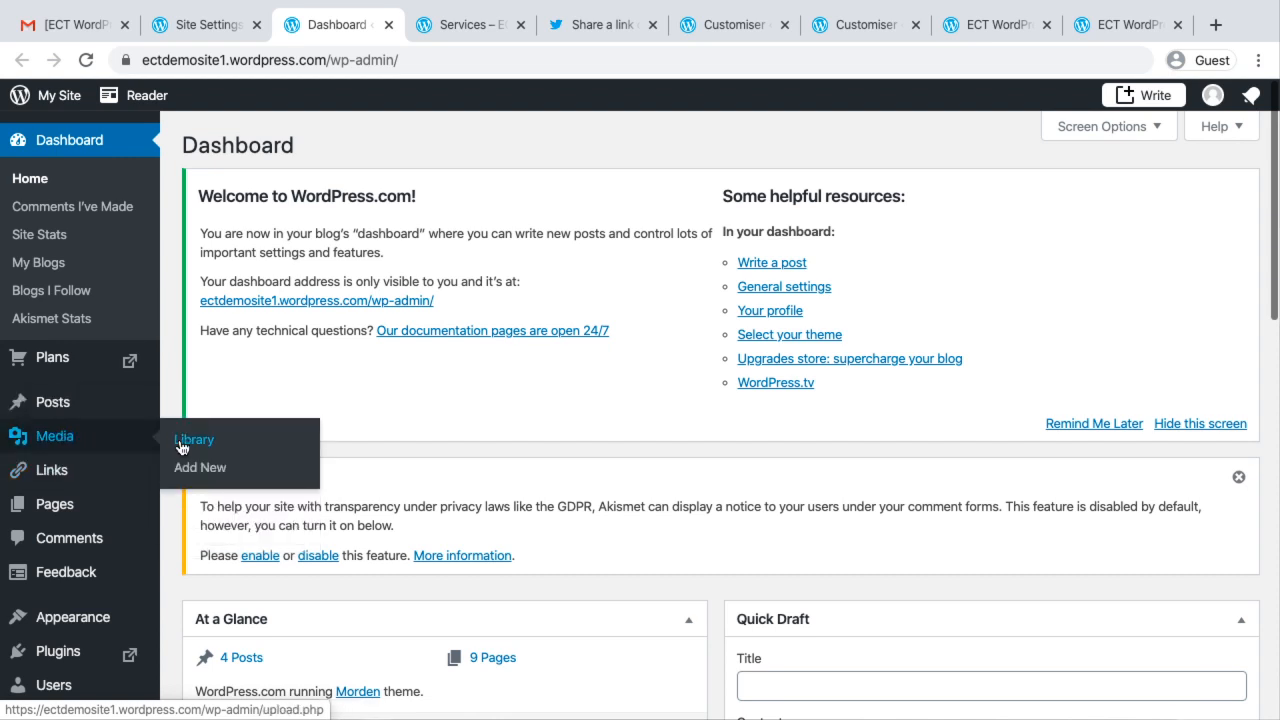
{"action": "scroll", "coordinate": [60, 478], "scroll_direction": "down", "scroll_amount": 3}
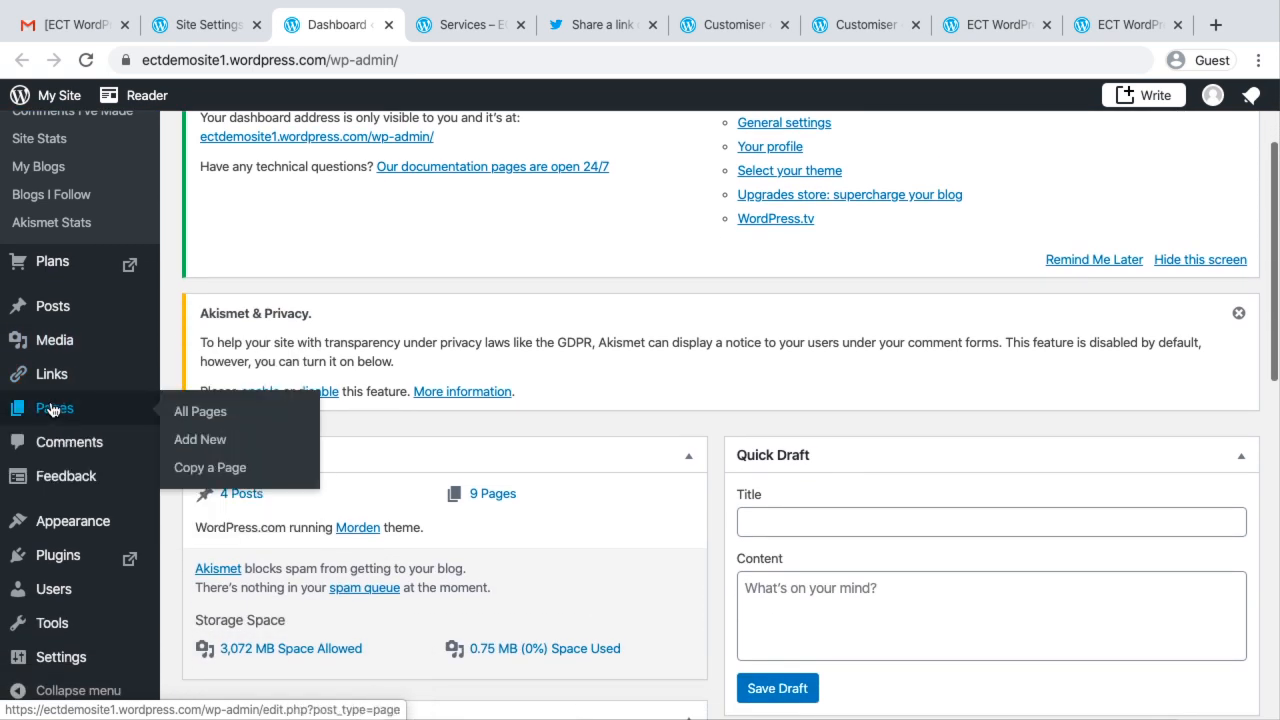
{"action": "mouse_move", "coordinate": [72, 522]}
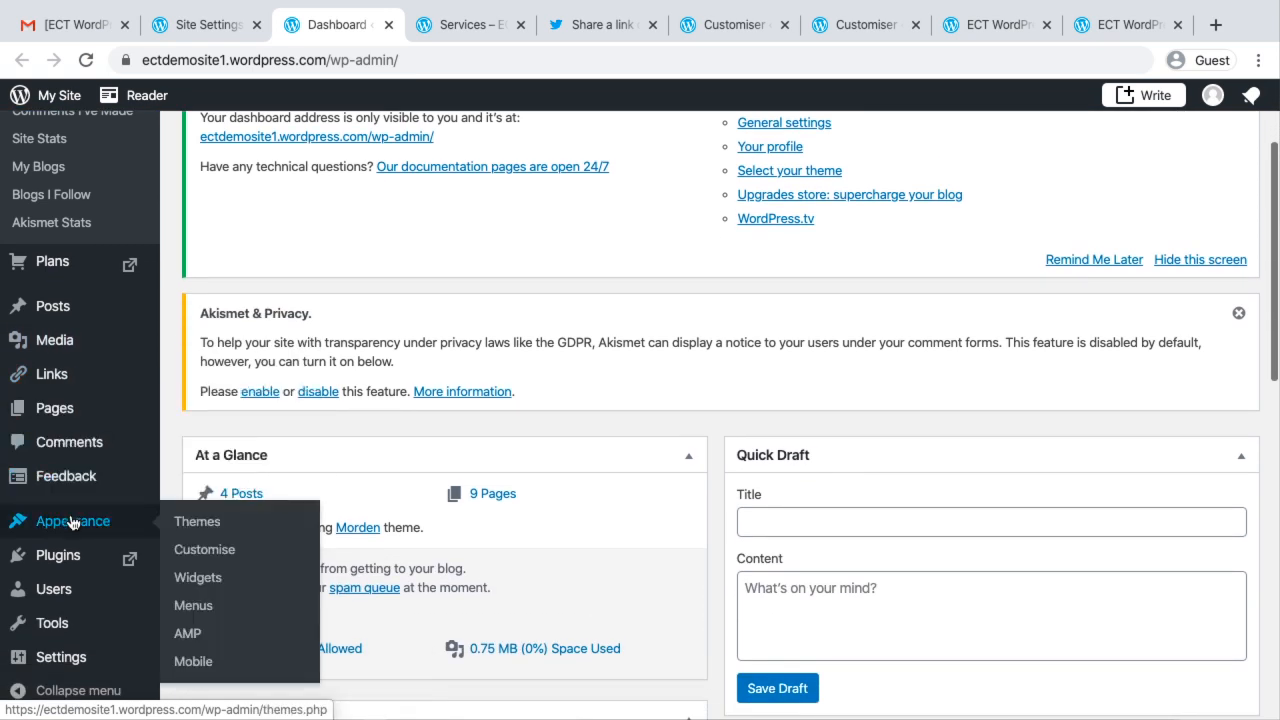
{"action": "scroll", "coordinate": [72, 522], "scroll_direction": "down", "scroll_amount": 2}
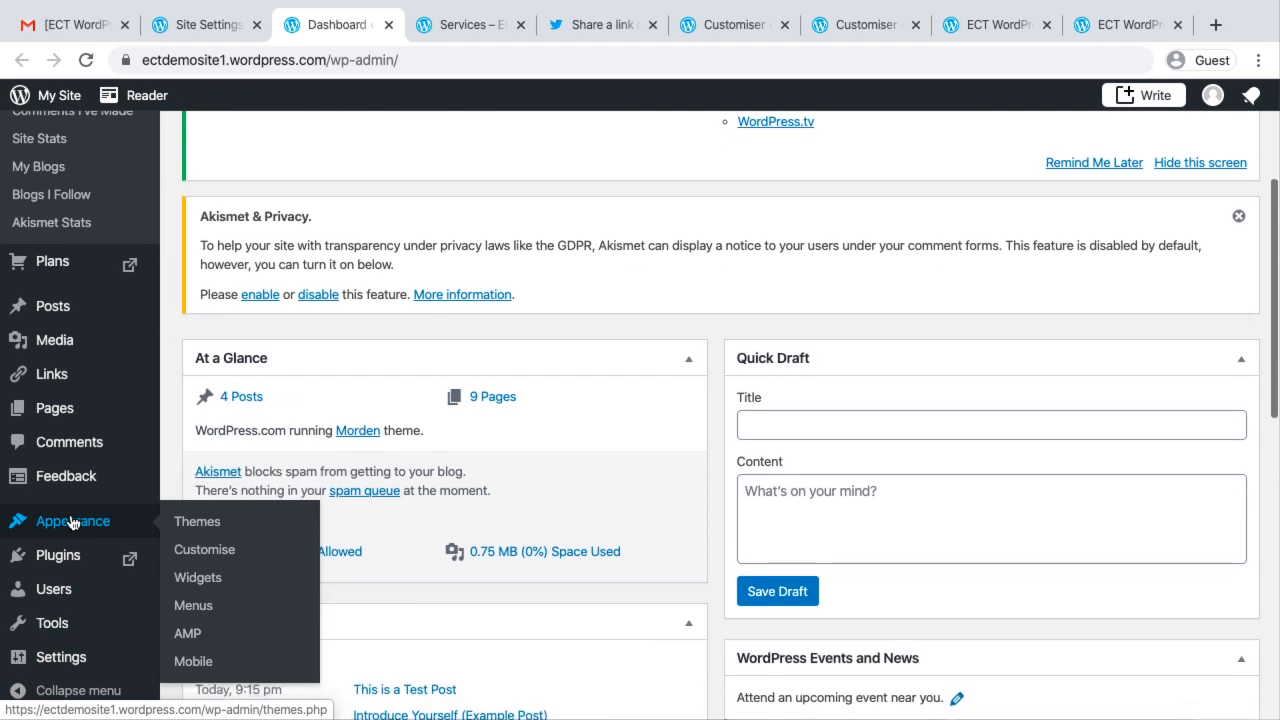
Compare the WP Admin Appearance and Settings options with the design and management options on the WordPress.com site settings page
{"action": "left_click", "coordinate": [205, 22]}
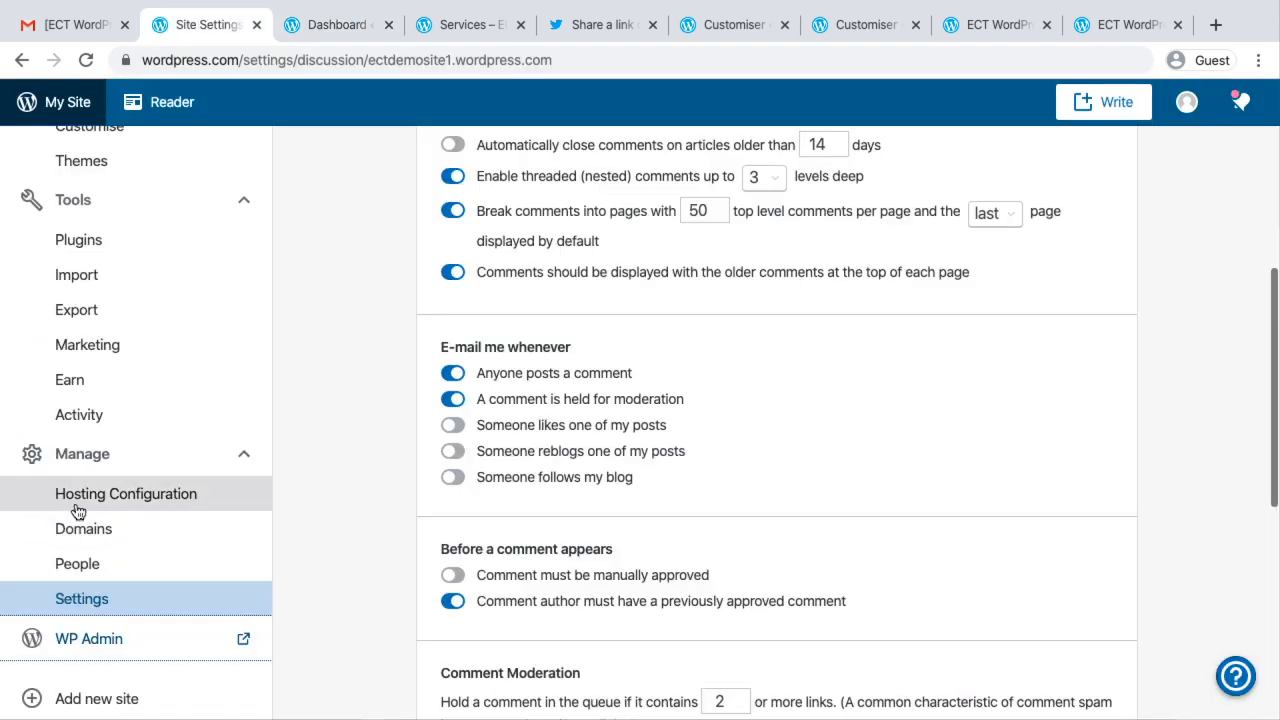
{"action": "scroll", "coordinate": [105, 275], "scroll_direction": "up", "scroll_amount": 3}
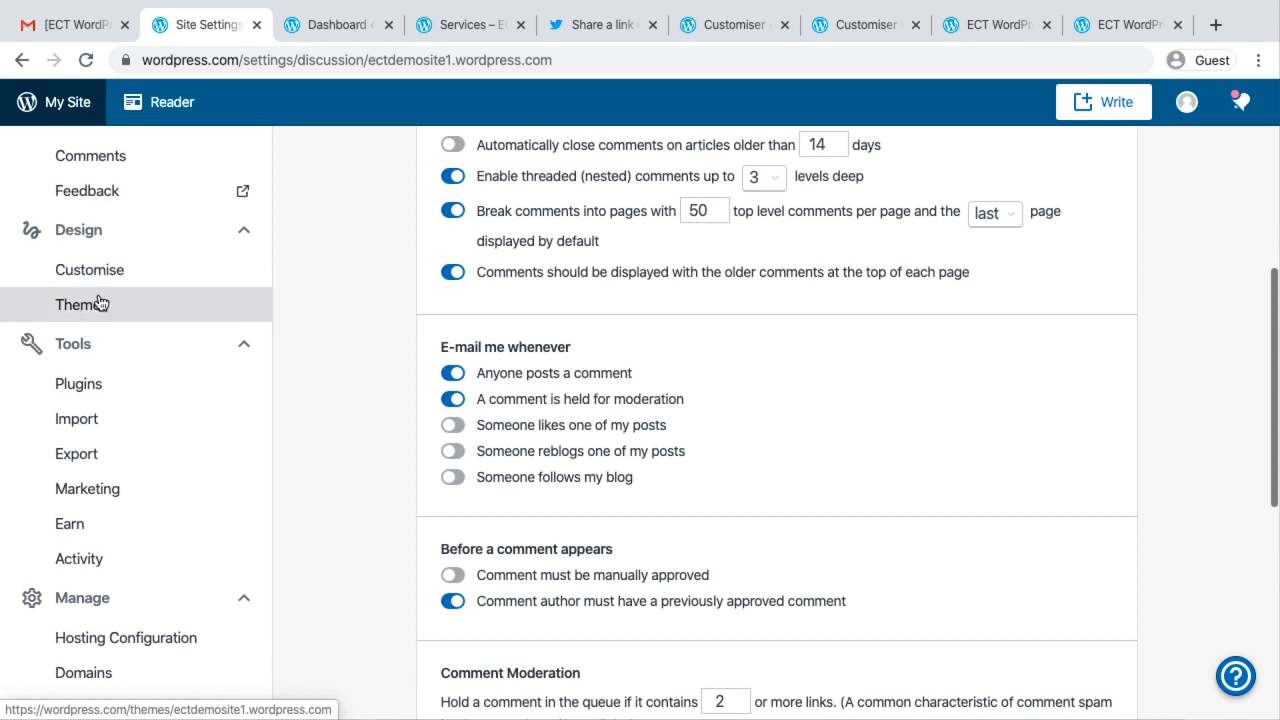
{"action": "left_click", "coordinate": [315, 36]}
{"action": "mouse_move", "coordinate": [60, 533]}
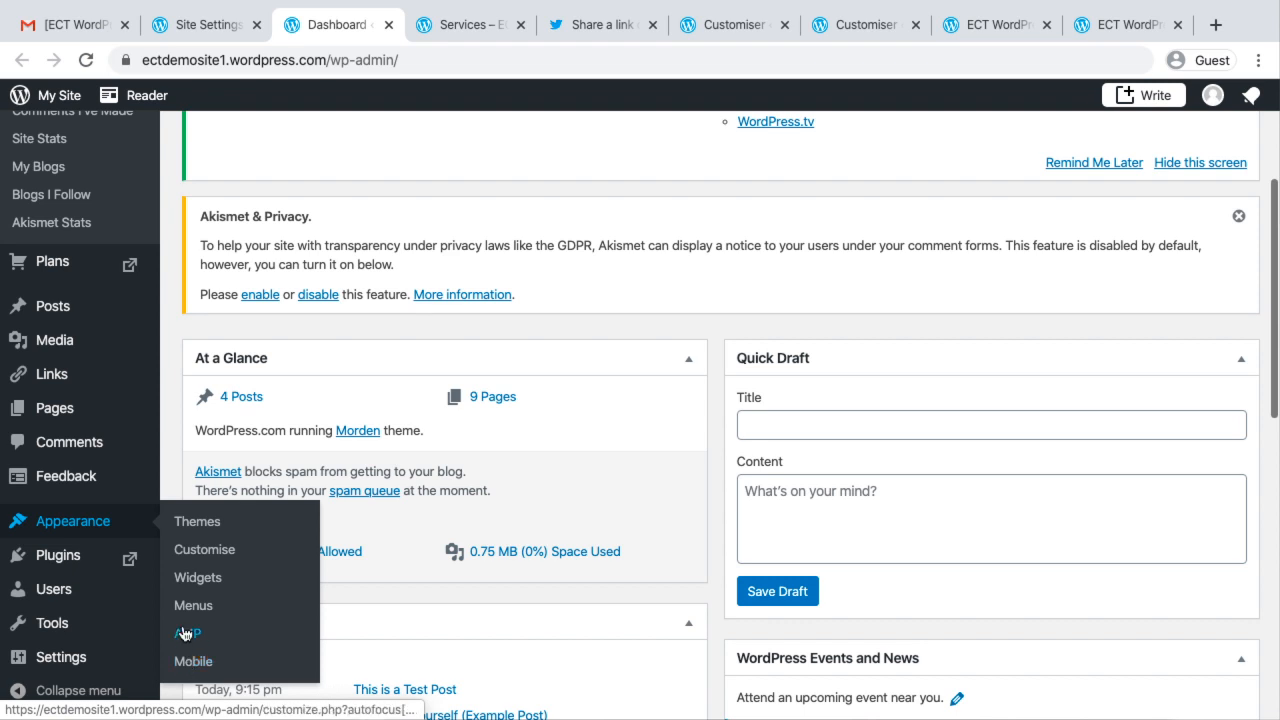
{"action": "mouse_move", "coordinate": [92, 631]}
{"action": "scroll", "coordinate": [92, 631], "scroll_direction": "down", "scroll_amount": 2}
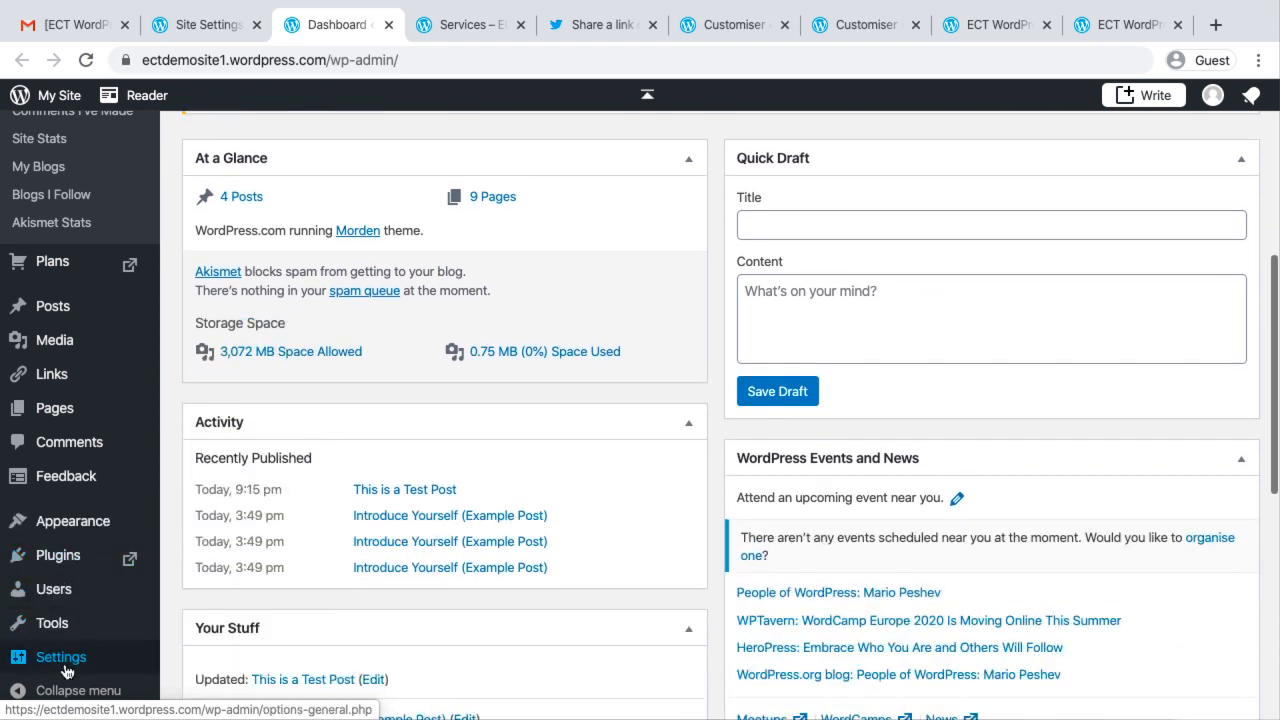
{"action": "mouse_move", "coordinate": [66, 672]}
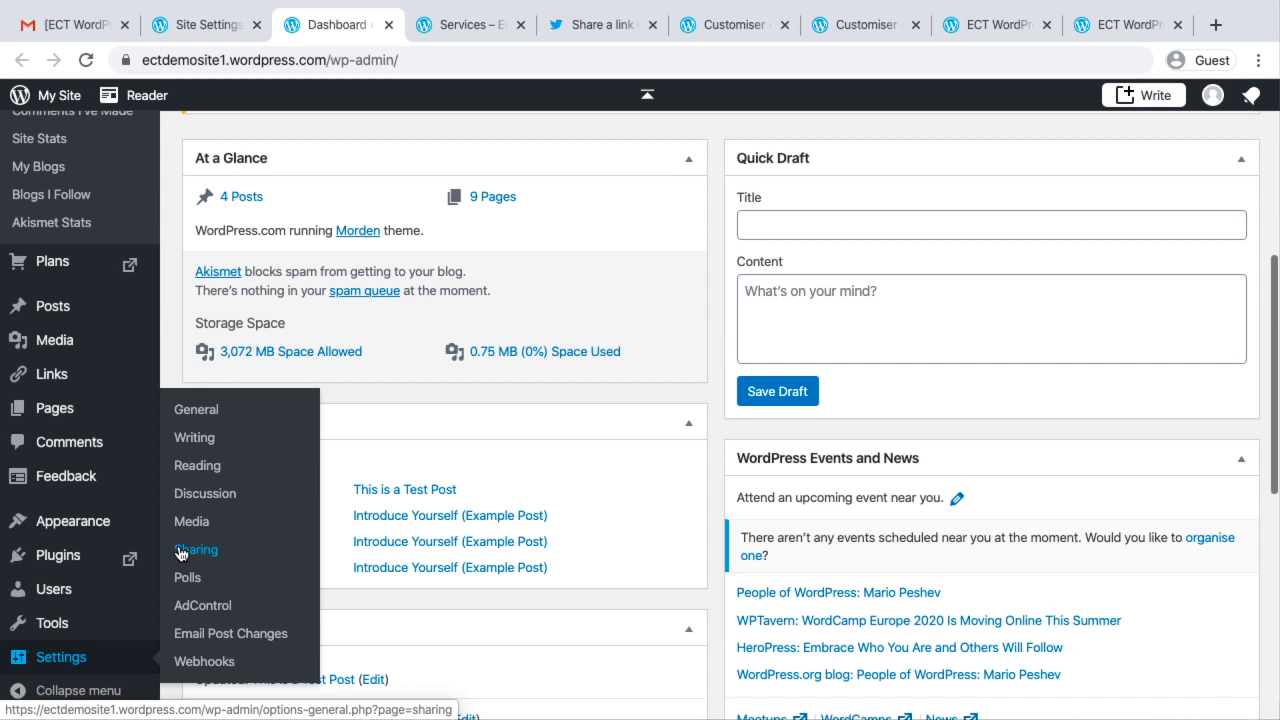
{"action": "left_click", "coordinate": [195, 36]}
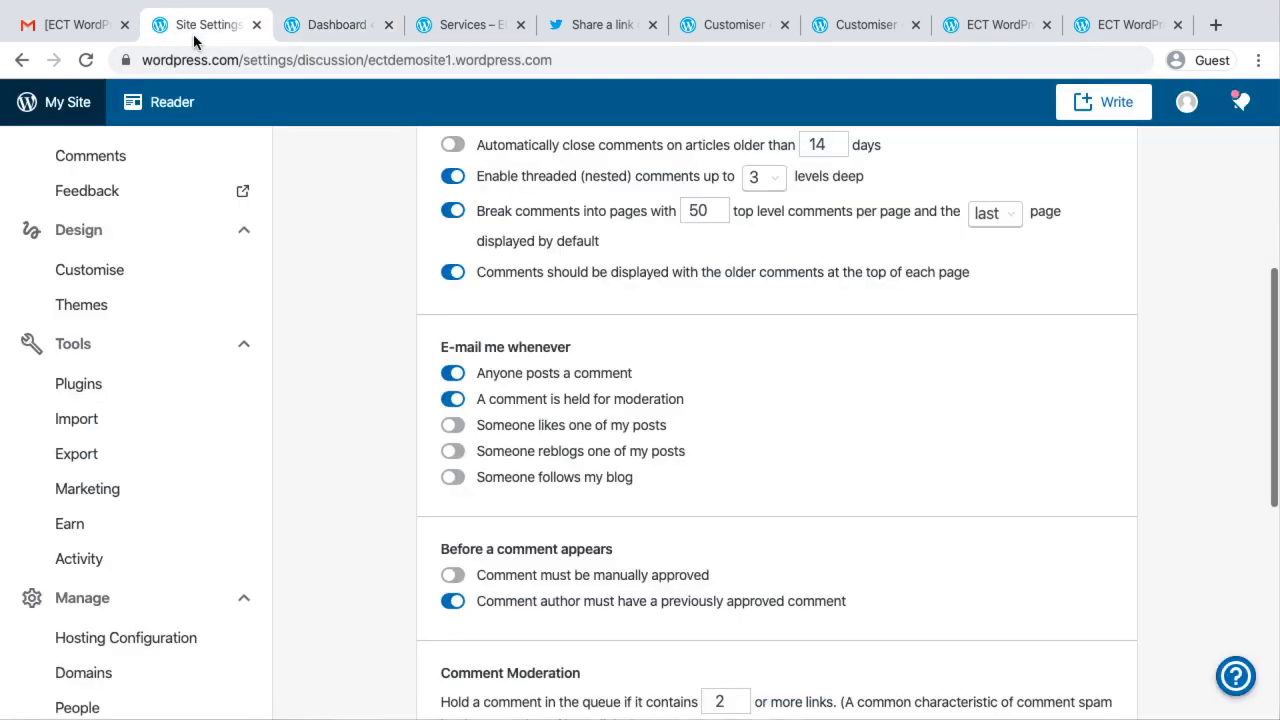
{"action": "scroll", "coordinate": [357, 350], "scroll_direction": "up", "scroll_amount": 5}
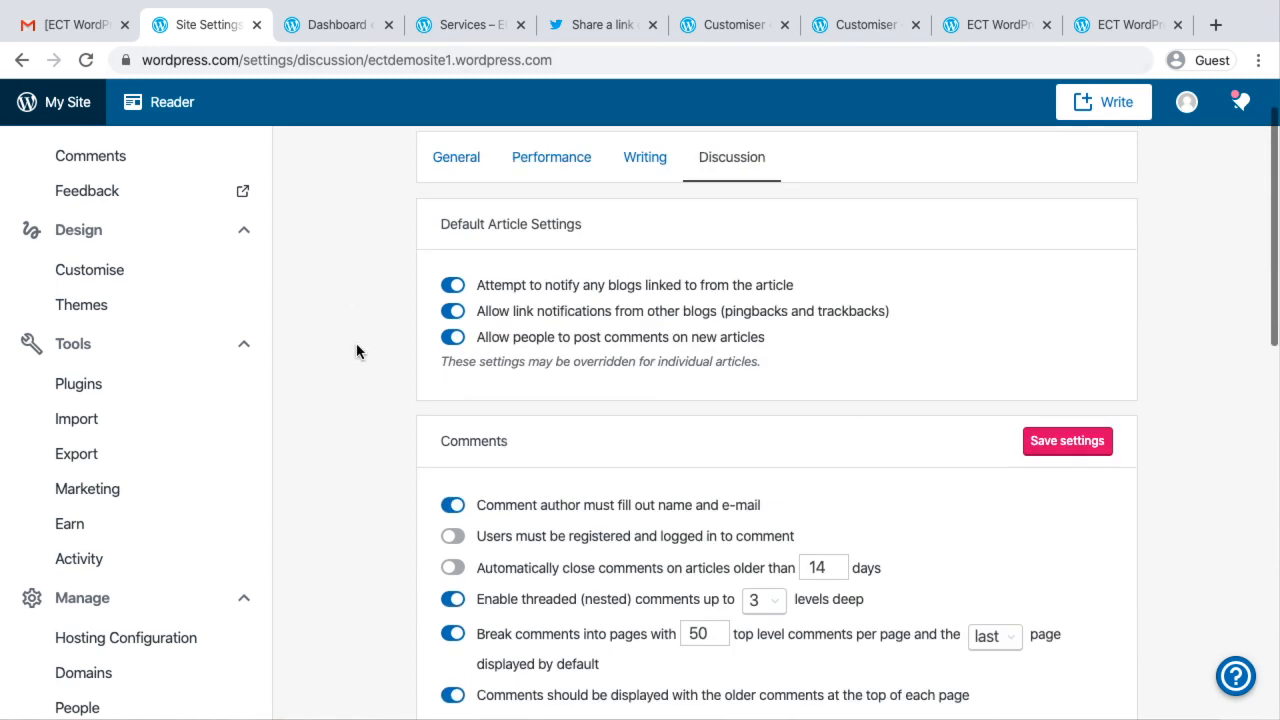
{"action": "left_click", "coordinate": [374, 31]}
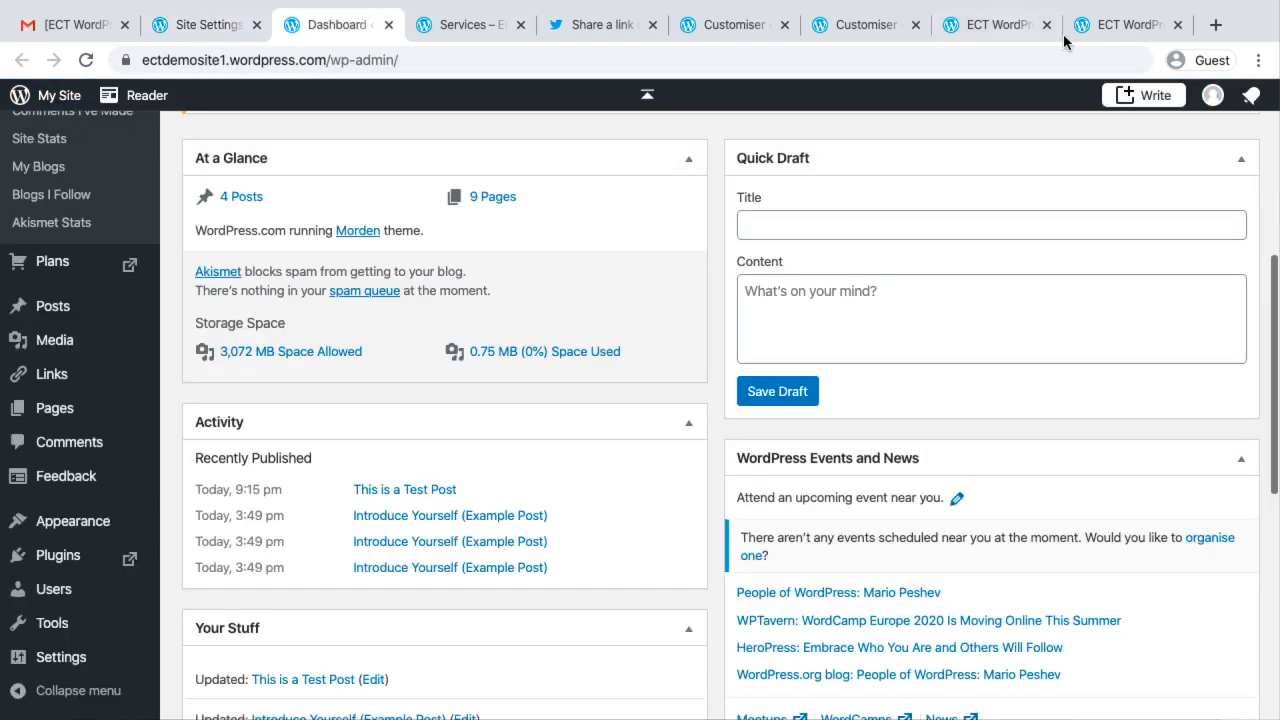
View the live site's home page, and start a new page from the ectdemosite1 list of published pages
{"action": "left_click", "coordinate": [1002, 38]}
{"action": "scroll", "coordinate": [1020, 190], "scroll_direction": "up", "scroll_amount": 15}
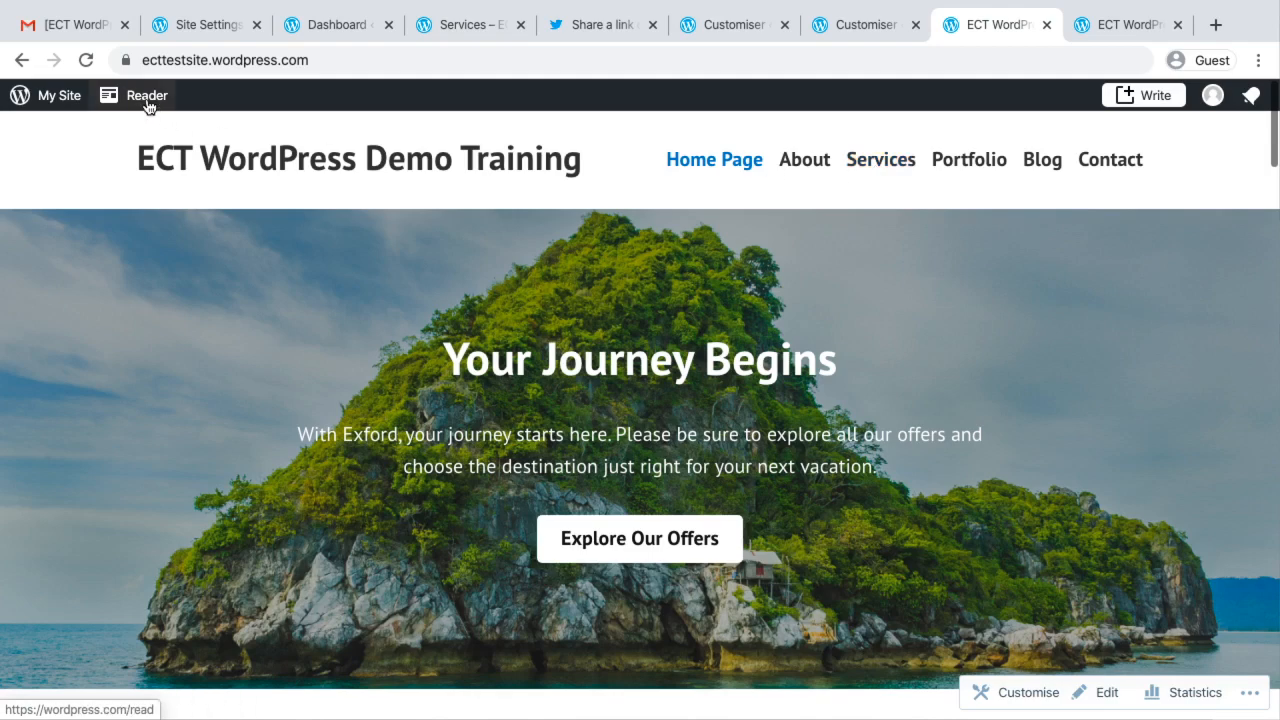
{"action": "left_click", "coordinate": [180, 26]}
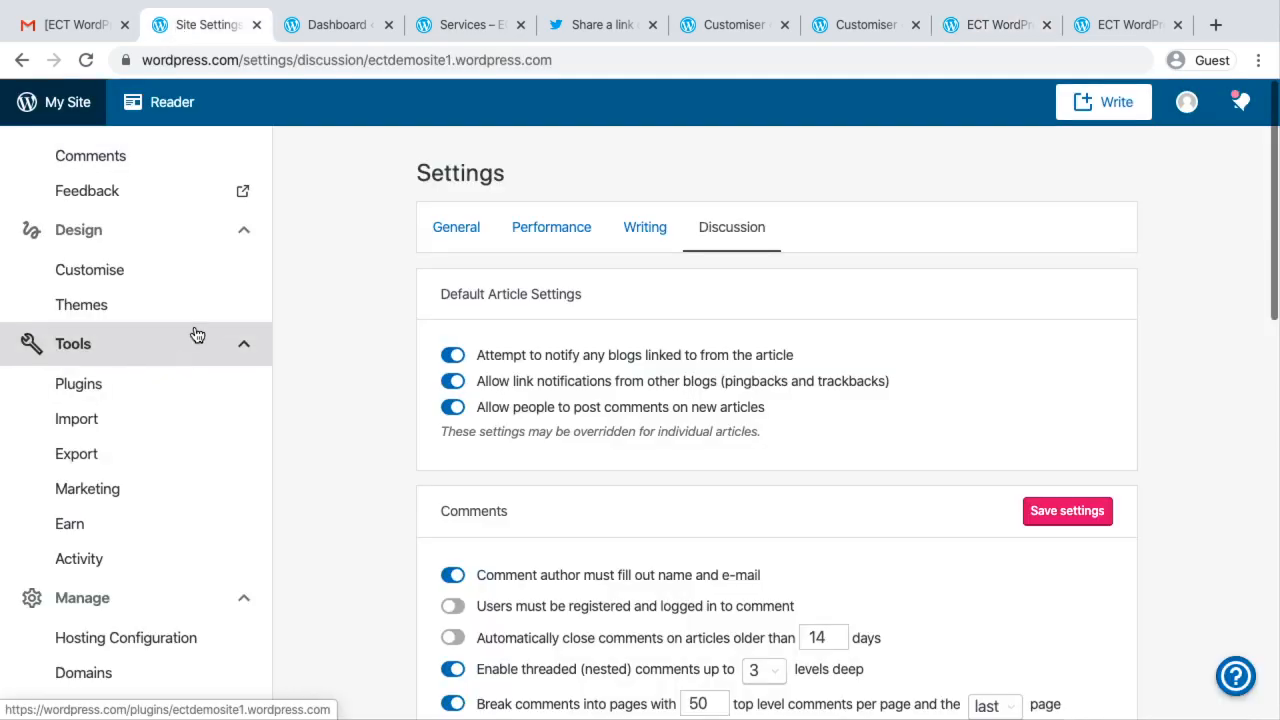
{"action": "scroll", "coordinate": [194, 334], "scroll_direction": "up", "scroll_amount": 5}
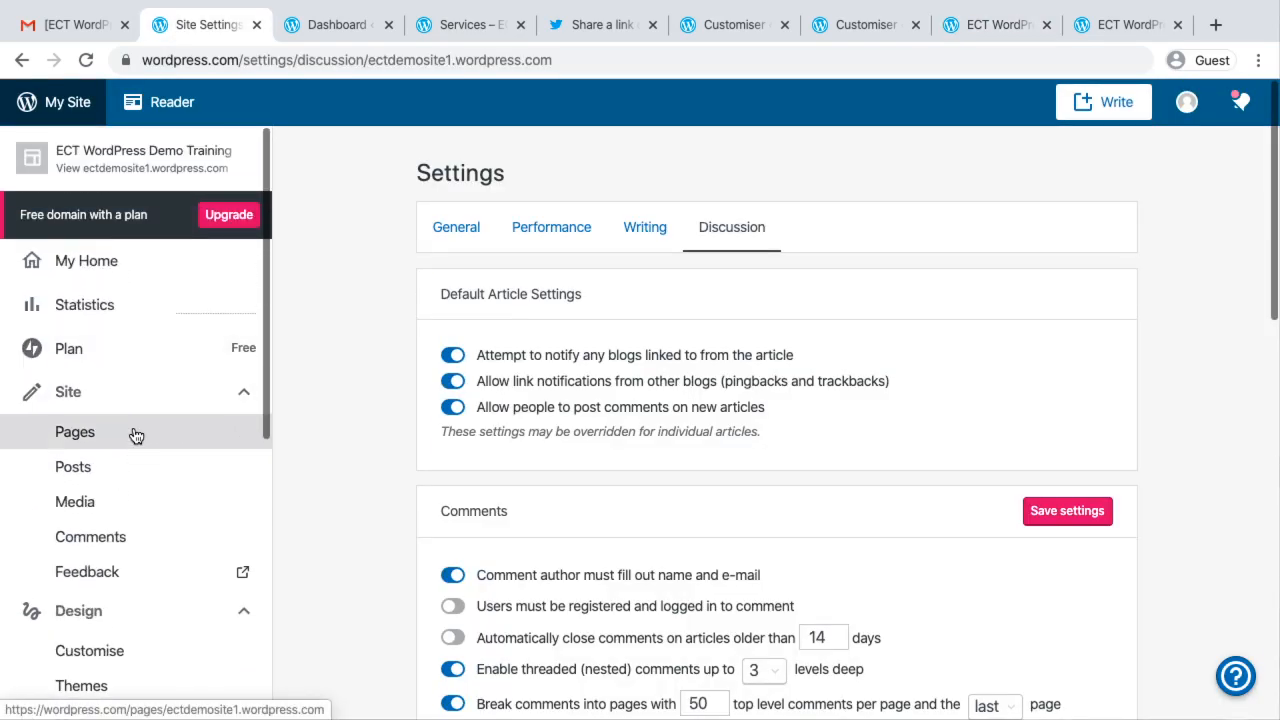
{"action": "left_click", "coordinate": [136, 434]}
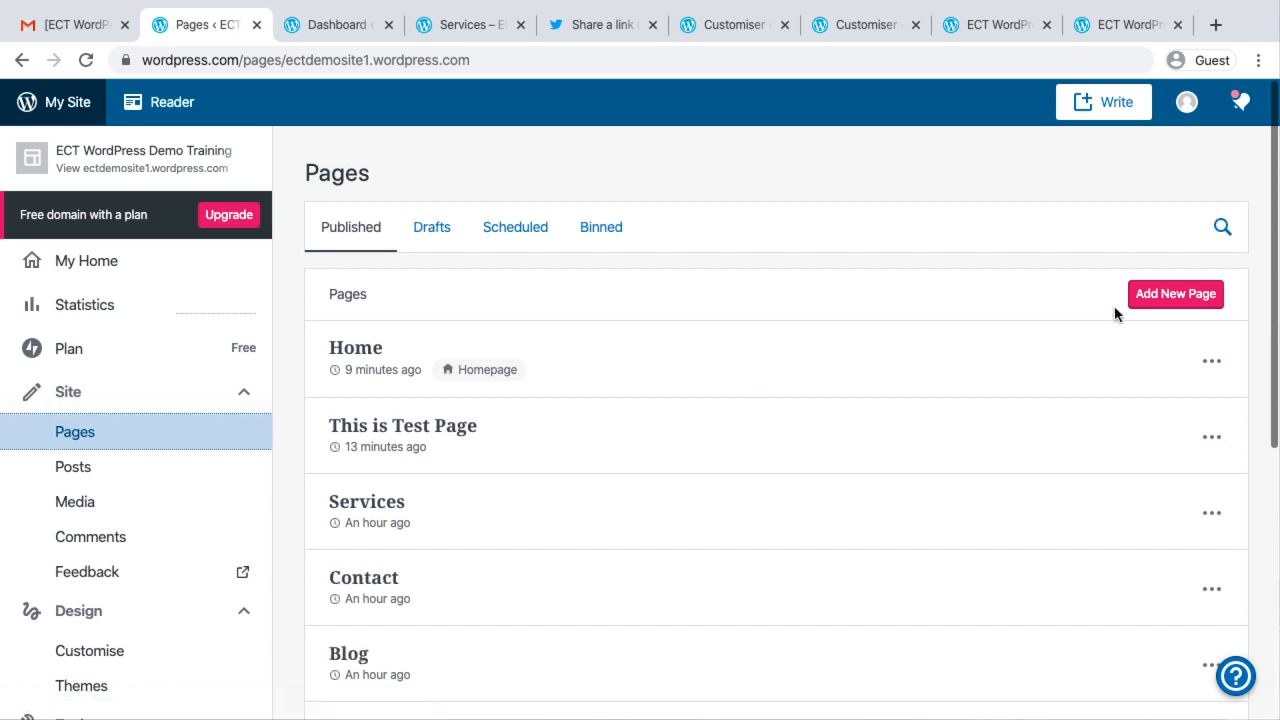
{"action": "left_click", "coordinate": [1168, 296]}
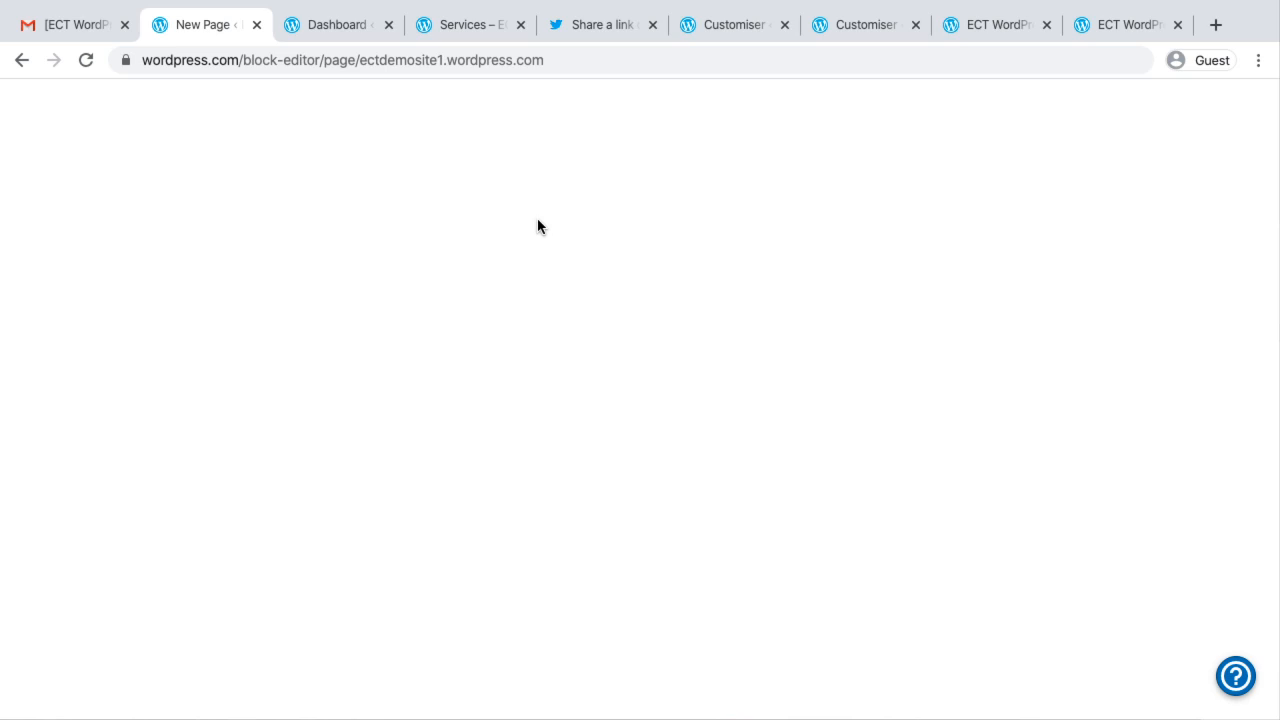
Close the Dashboard, Services and Twitter tabs, and apply the first Services layout, with the round portrait, to the new page
{"action": "left_click", "coordinate": [388, 25]}
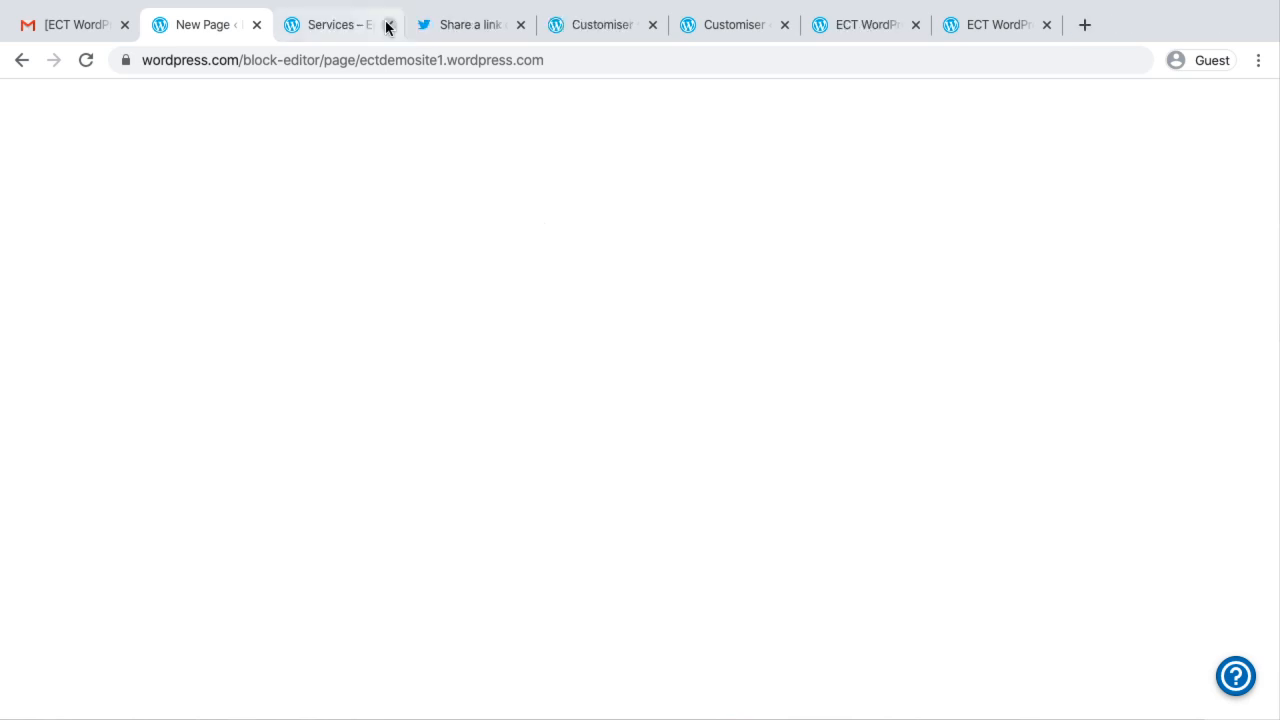
{"action": "left_click", "coordinate": [388, 25]}
{"action": "left_click", "coordinate": [388, 25]}
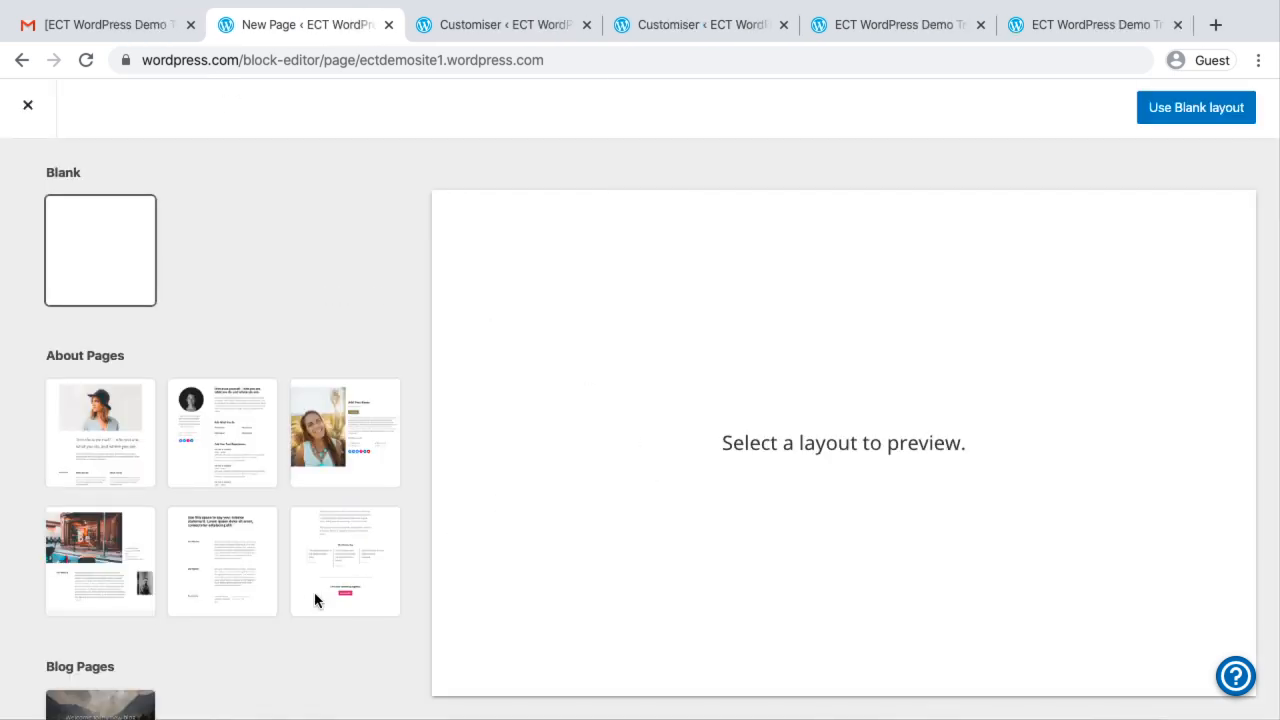
{"action": "scroll", "coordinate": [314, 600], "scroll_direction": "down", "scroll_amount": 4}
{"action": "scroll", "coordinate": [217, 643], "scroll_direction": "down", "scroll_amount": 10}
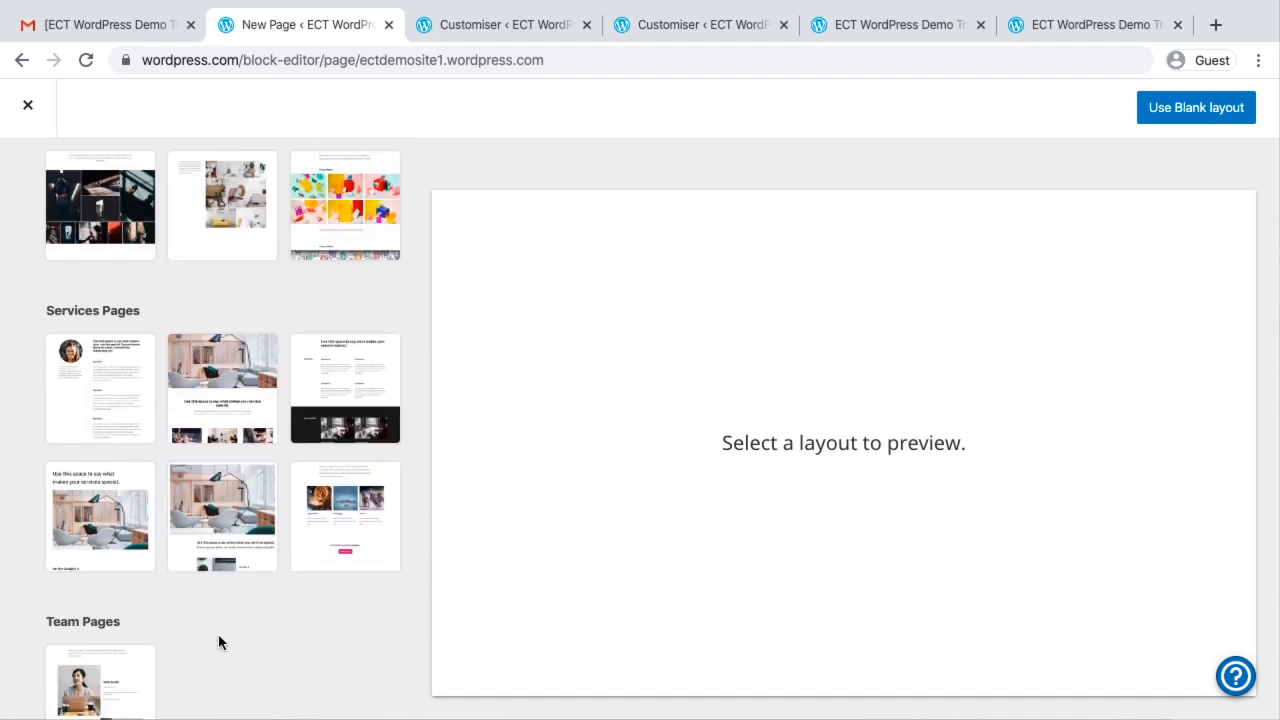
{"action": "left_click", "coordinate": [101, 360]}
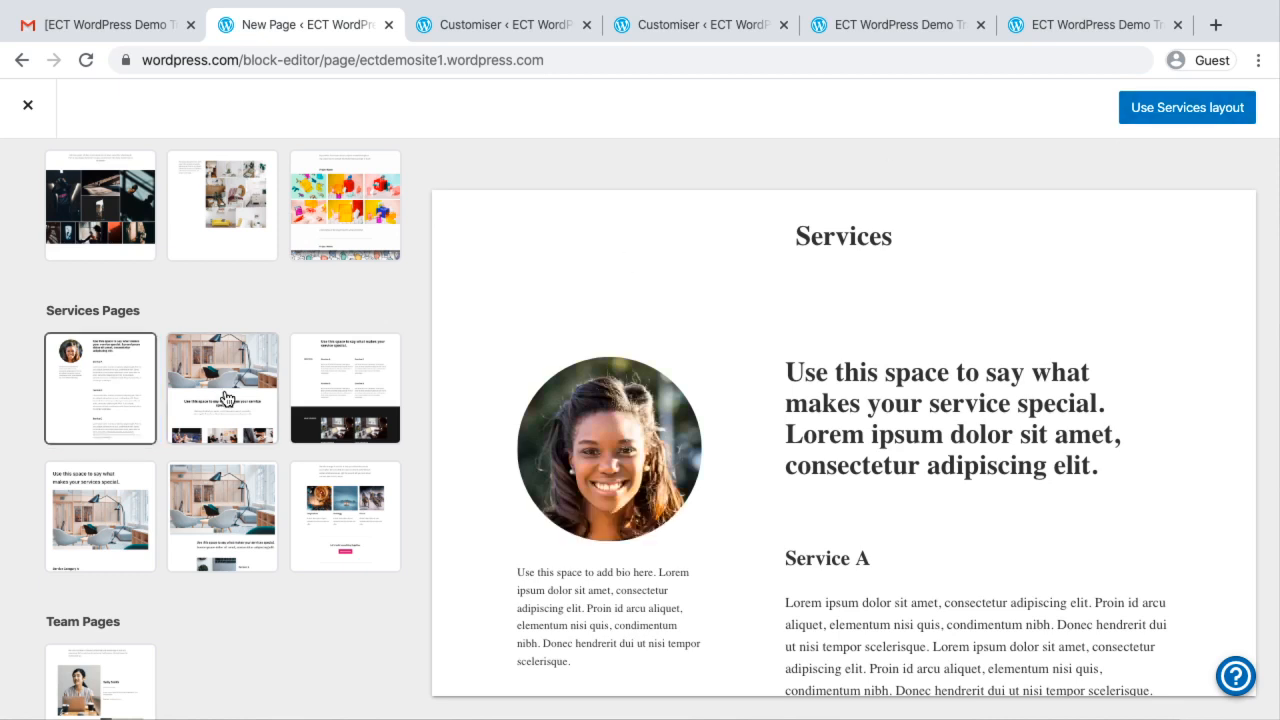
{"action": "scroll", "coordinate": [225, 398], "scroll_direction": "up", "scroll_amount": 5}
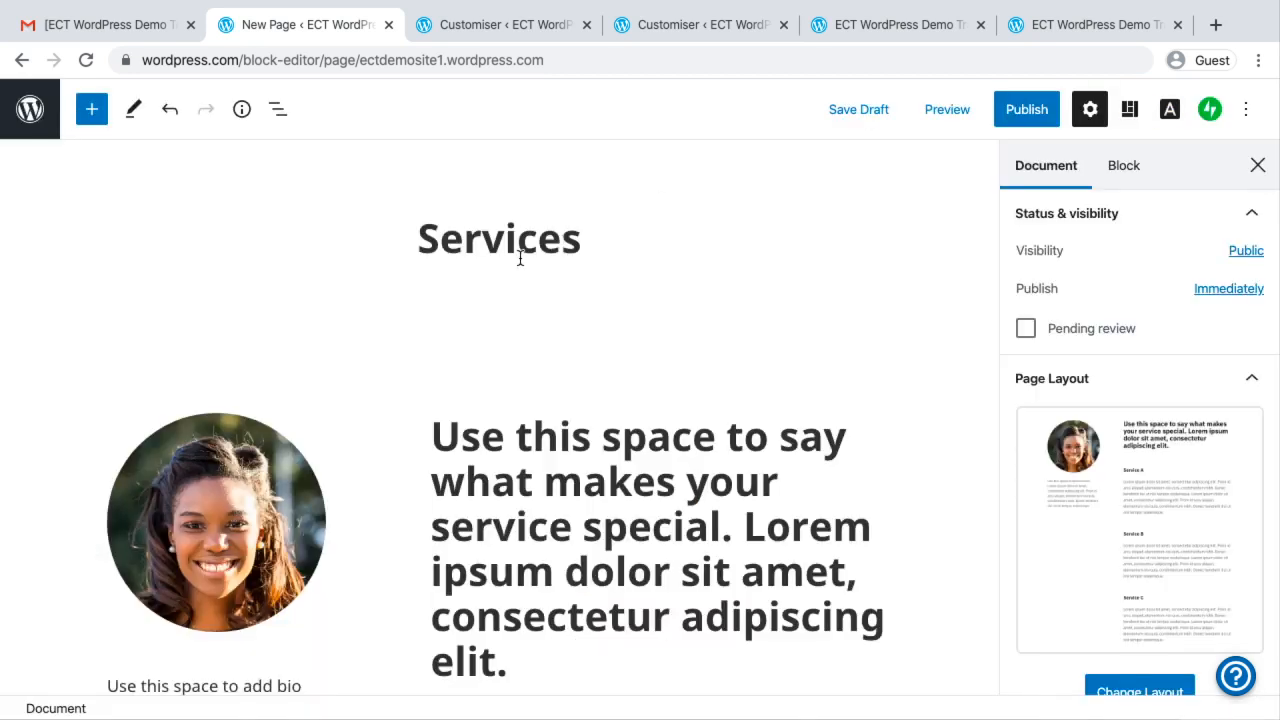
Change the page title to "Service 1", publish the page immediately with public visibility, and return to the pages list
{"action": "key", "text": "BackSpace"}
{"action": "type", "text": "1"}
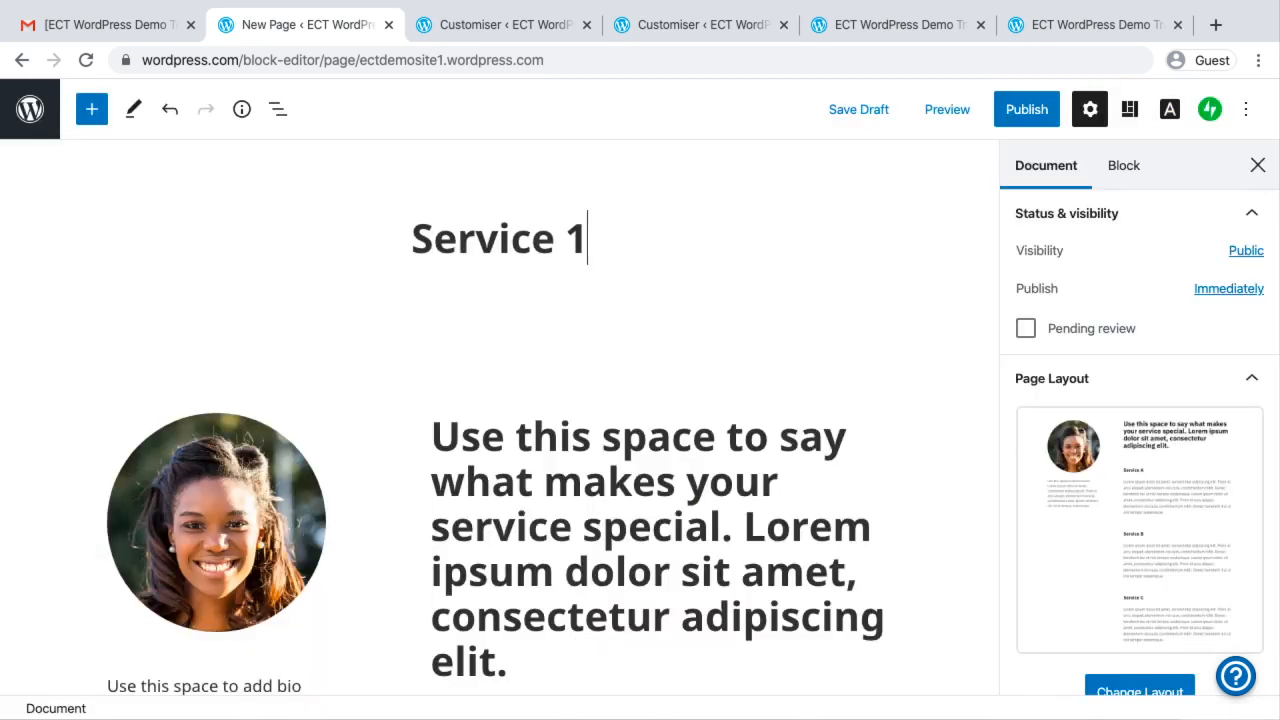
{"action": "left_click", "coordinate": [1030, 118]}
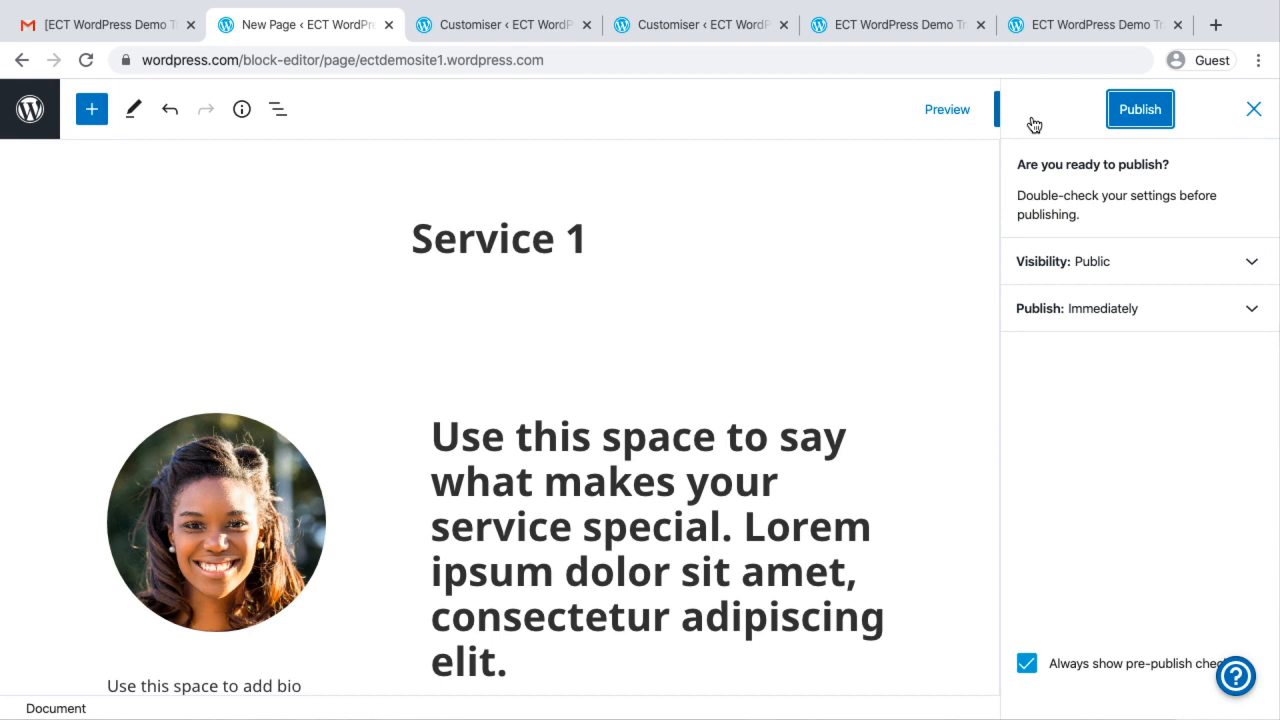
{"action": "left_click", "coordinate": [1115, 117]}
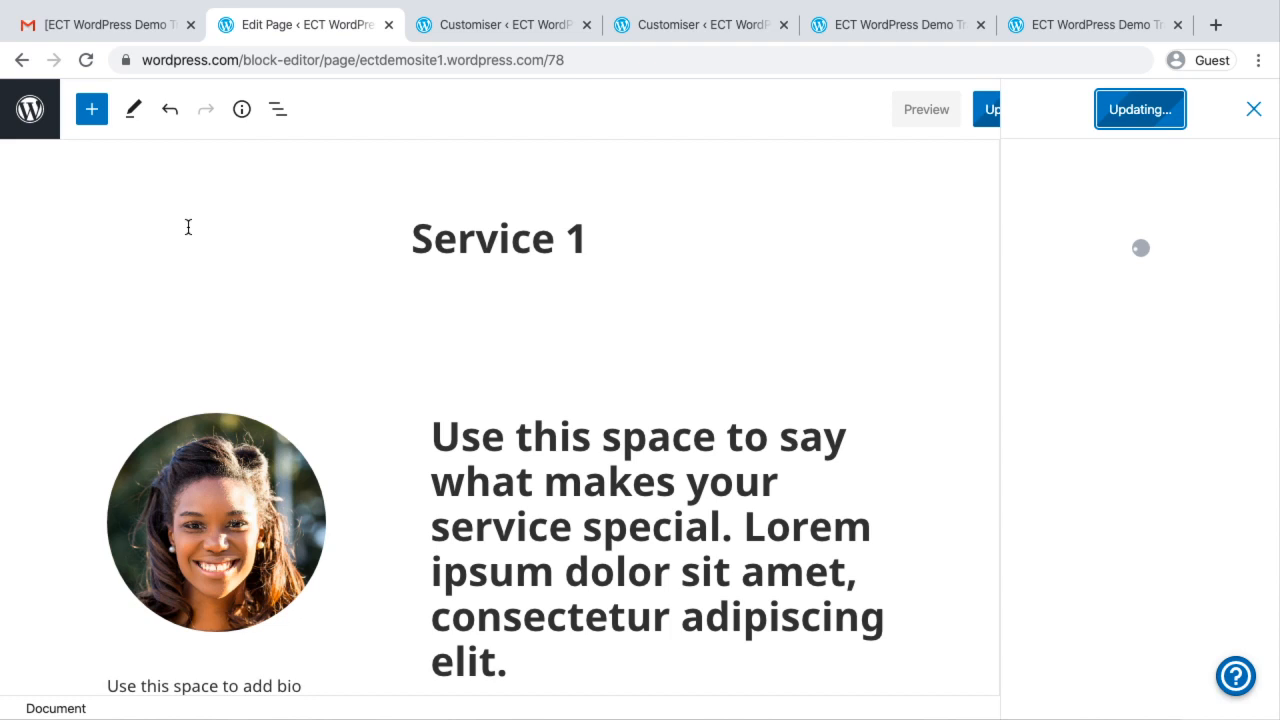
{"action": "left_click", "coordinate": [31, 118]}
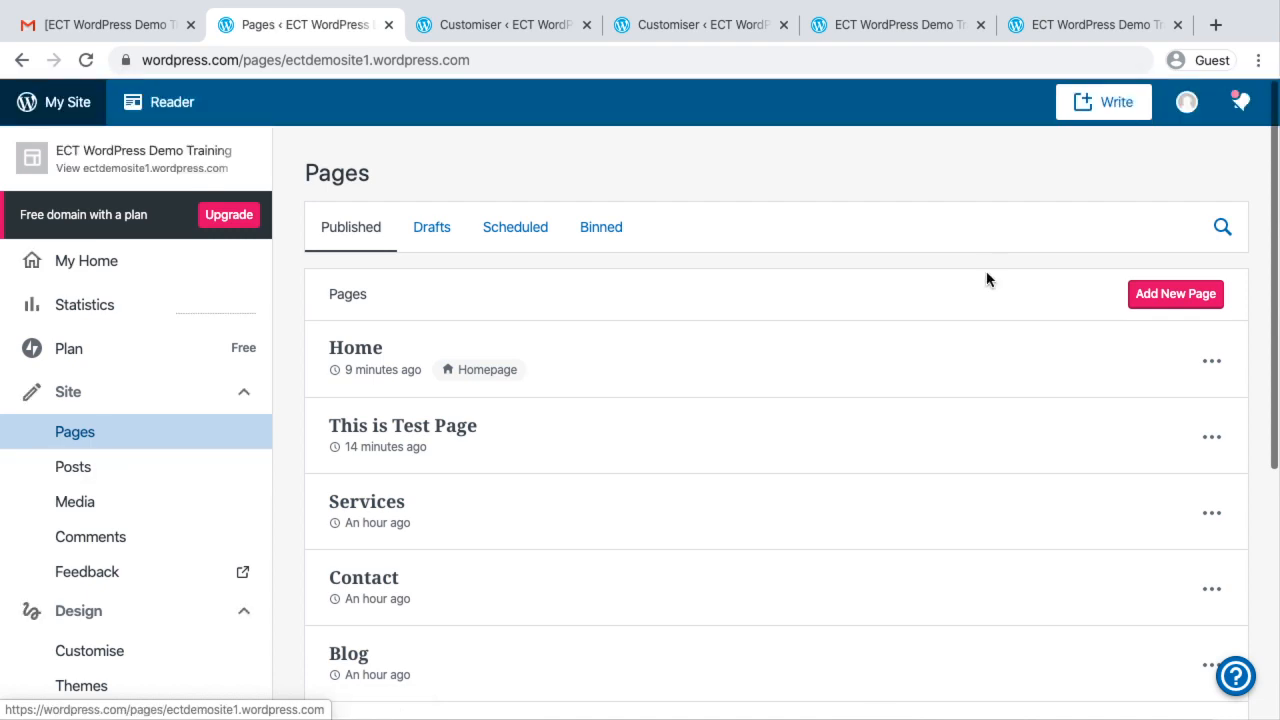
Create another page from the second Services layout, with the full-width office photo, and title it "Service 2"
{"action": "left_click", "coordinate": [1165, 292]}
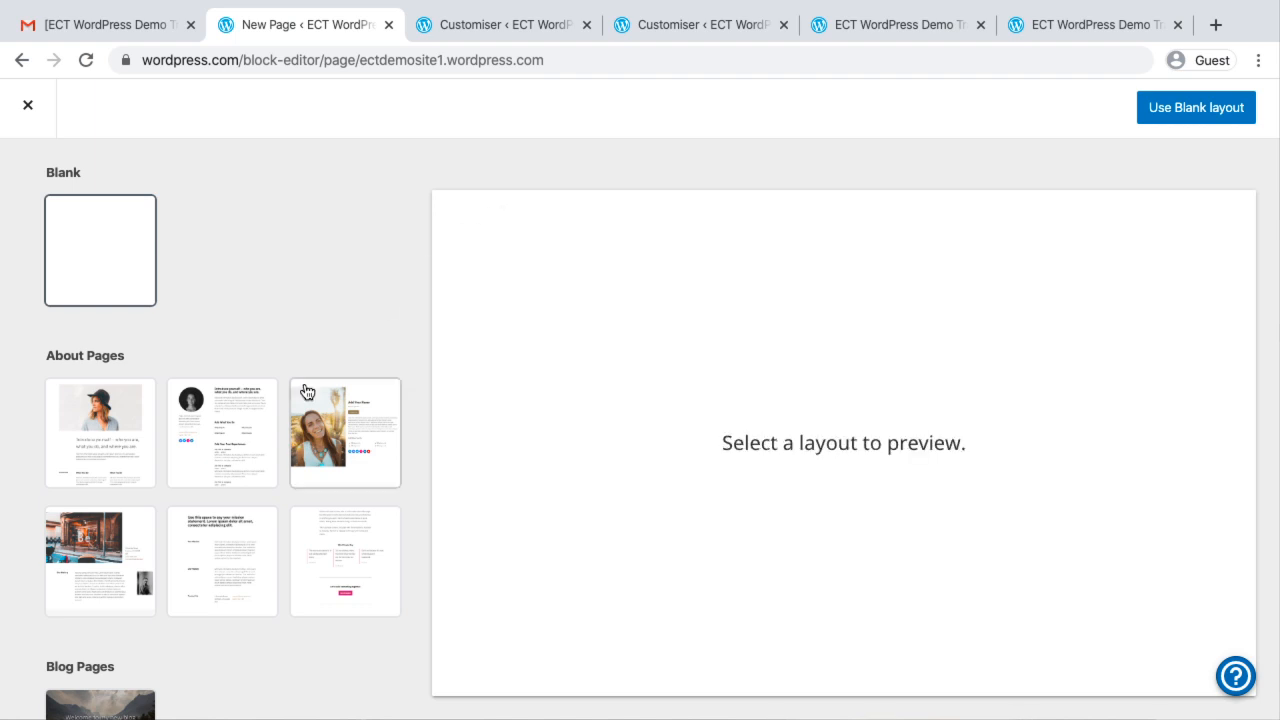
{"action": "scroll", "coordinate": [306, 337], "scroll_direction": "down", "scroll_amount": 3}
{"action": "scroll", "coordinate": [264, 604], "scroll_direction": "down", "scroll_amount": 7}
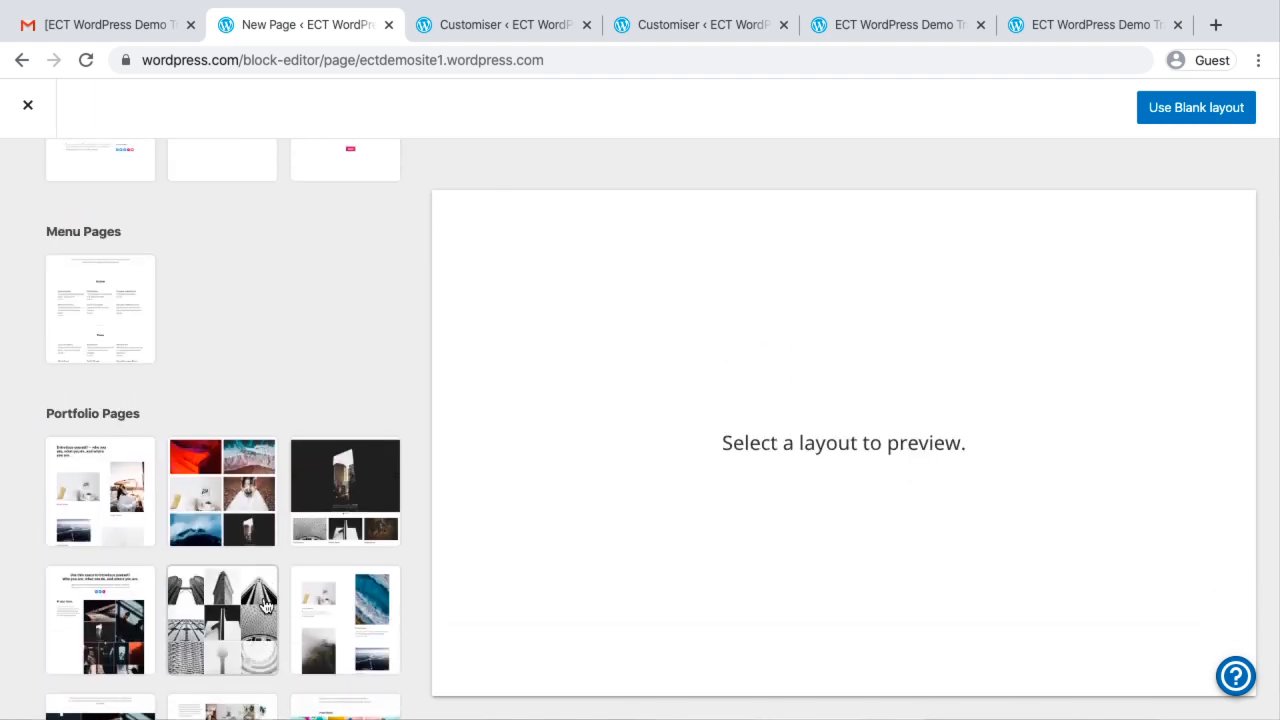
{"action": "scroll", "coordinate": [264, 604], "scroll_direction": "up", "scroll_amount": 2}
{"action": "scroll", "coordinate": [264, 604], "scroll_direction": "down", "scroll_amount": 4}
{"action": "scroll", "coordinate": [264, 604], "scroll_direction": "down", "scroll_amount": 5}
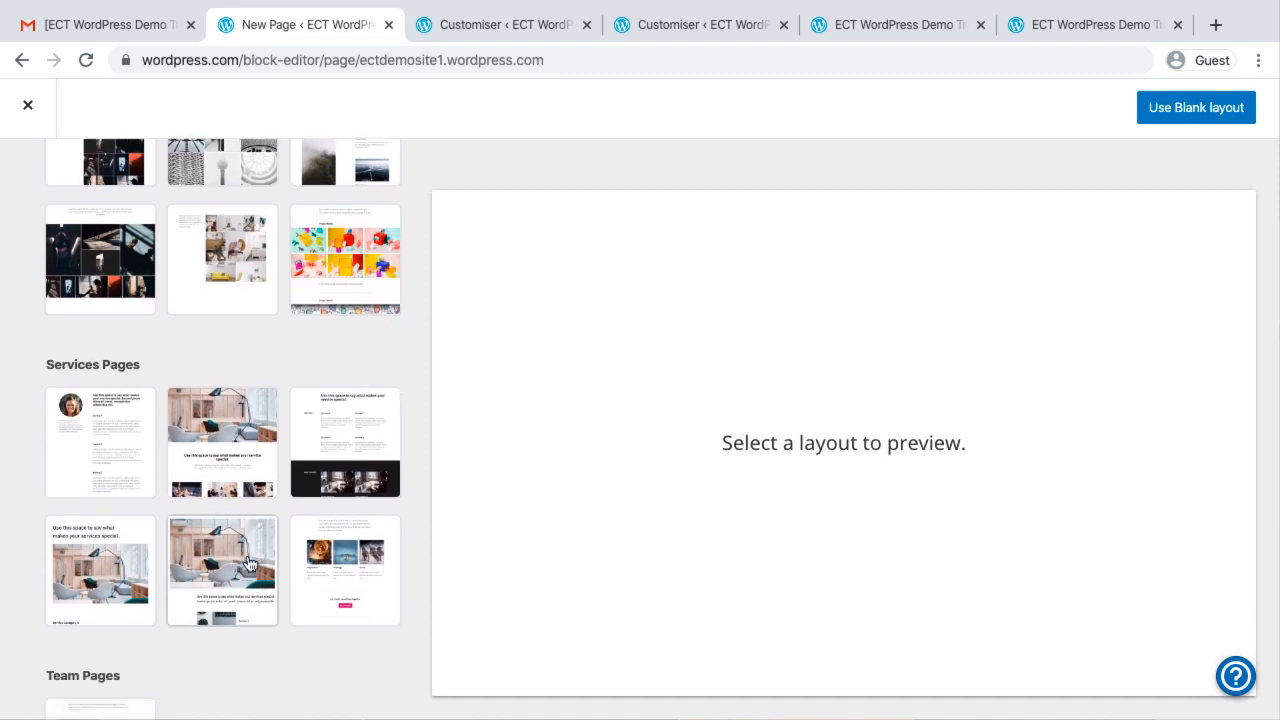
{"action": "left_click", "coordinate": [222, 414]}
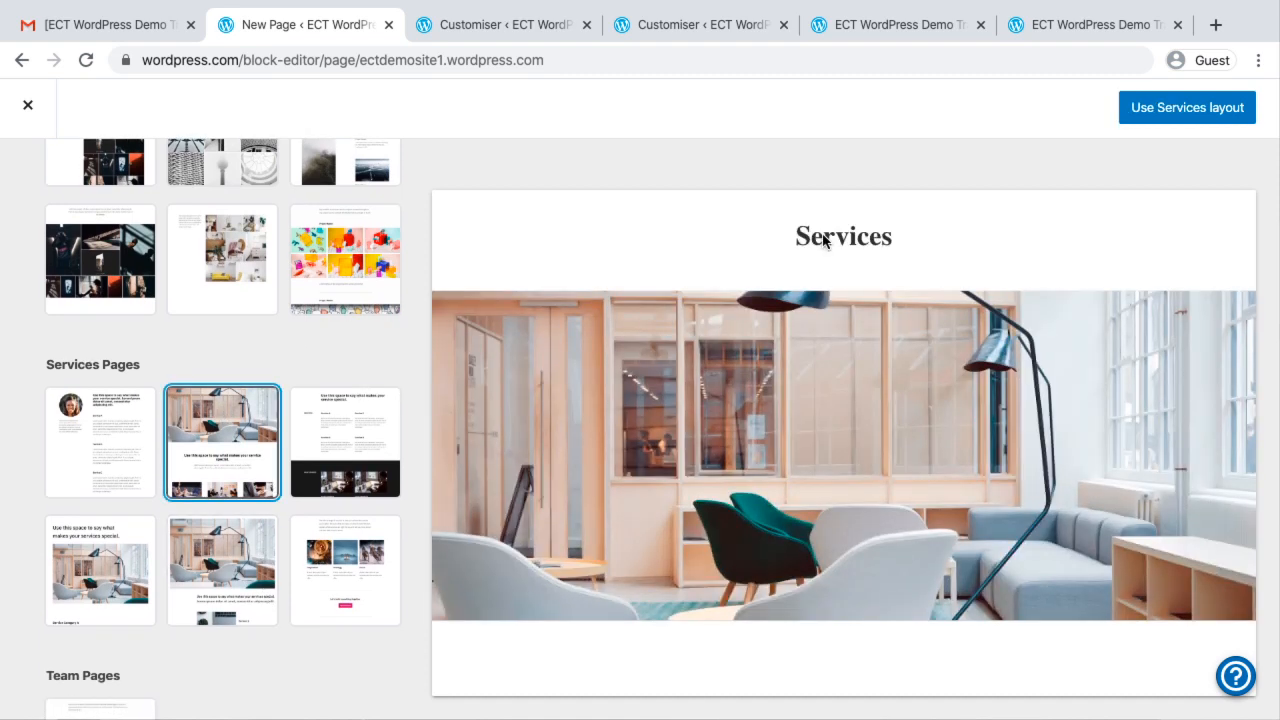
{"action": "left_click", "coordinate": [1183, 108]}
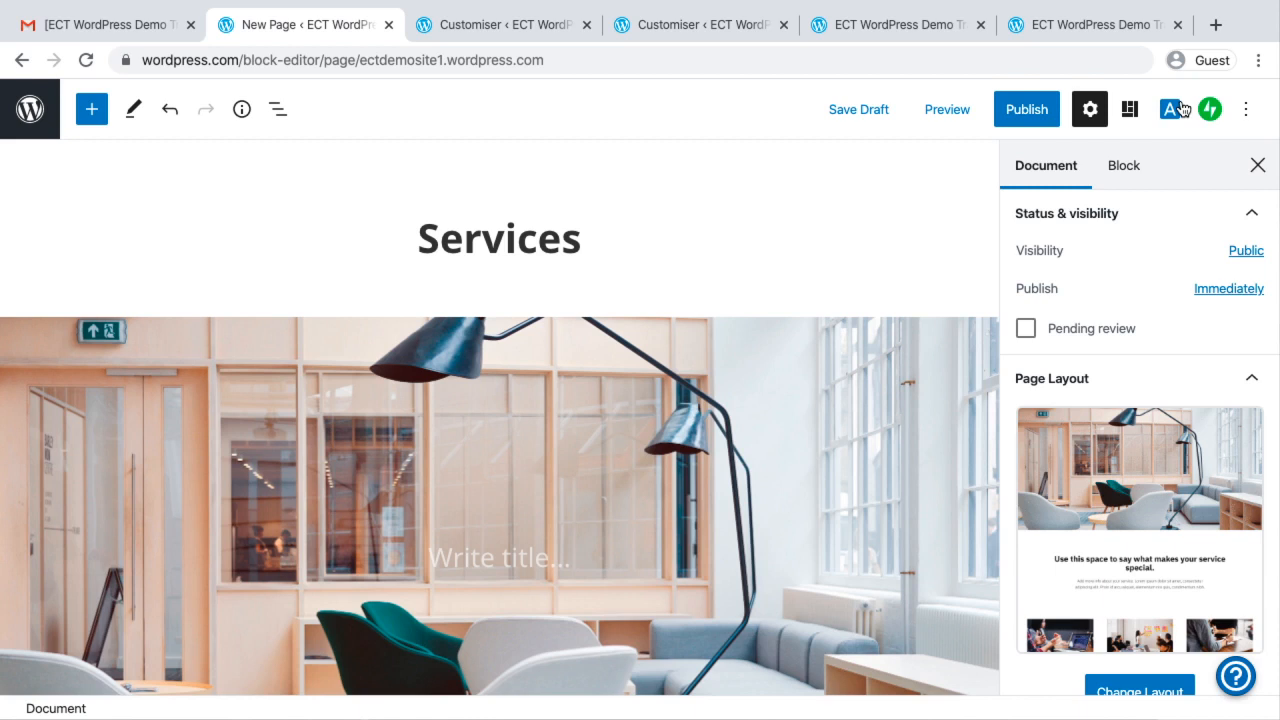
{"action": "key", "text": "BackSpace"}
{"action": "type", "text": "2"}
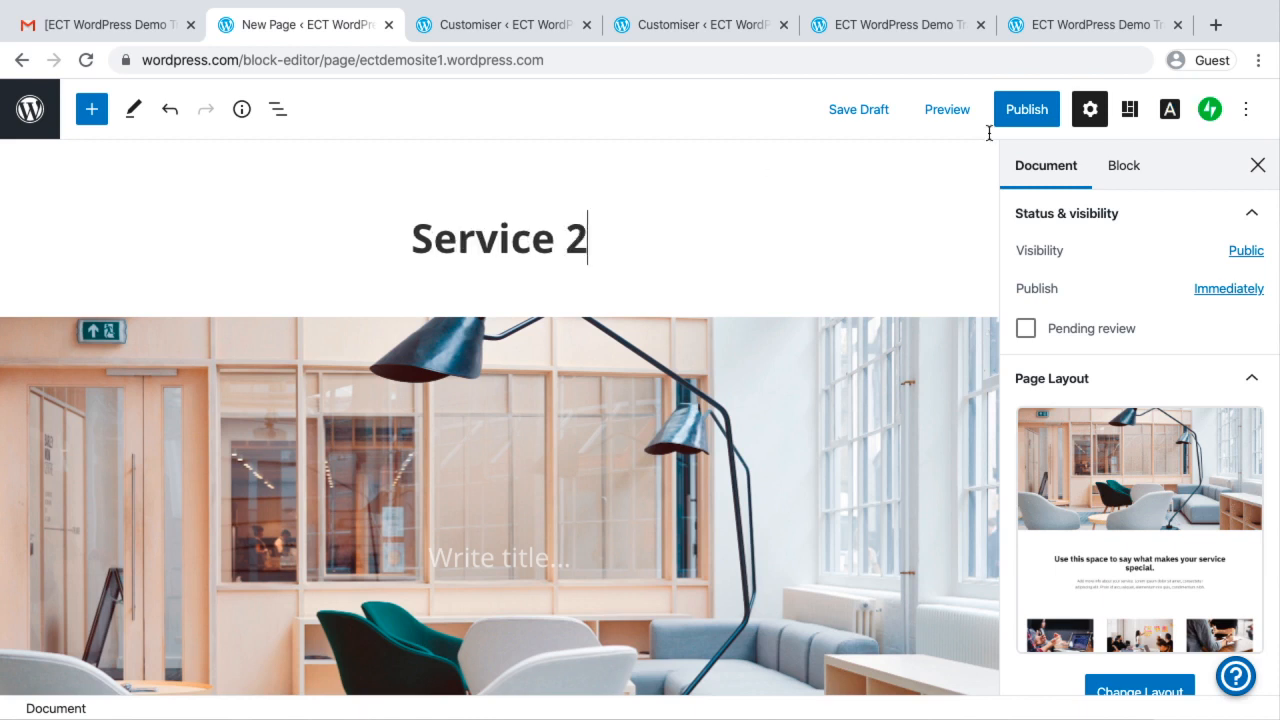
Publish the "Service 2" page immediately with public visibility, and return to the pages list
{"action": "left_click", "coordinate": [1031, 113]}
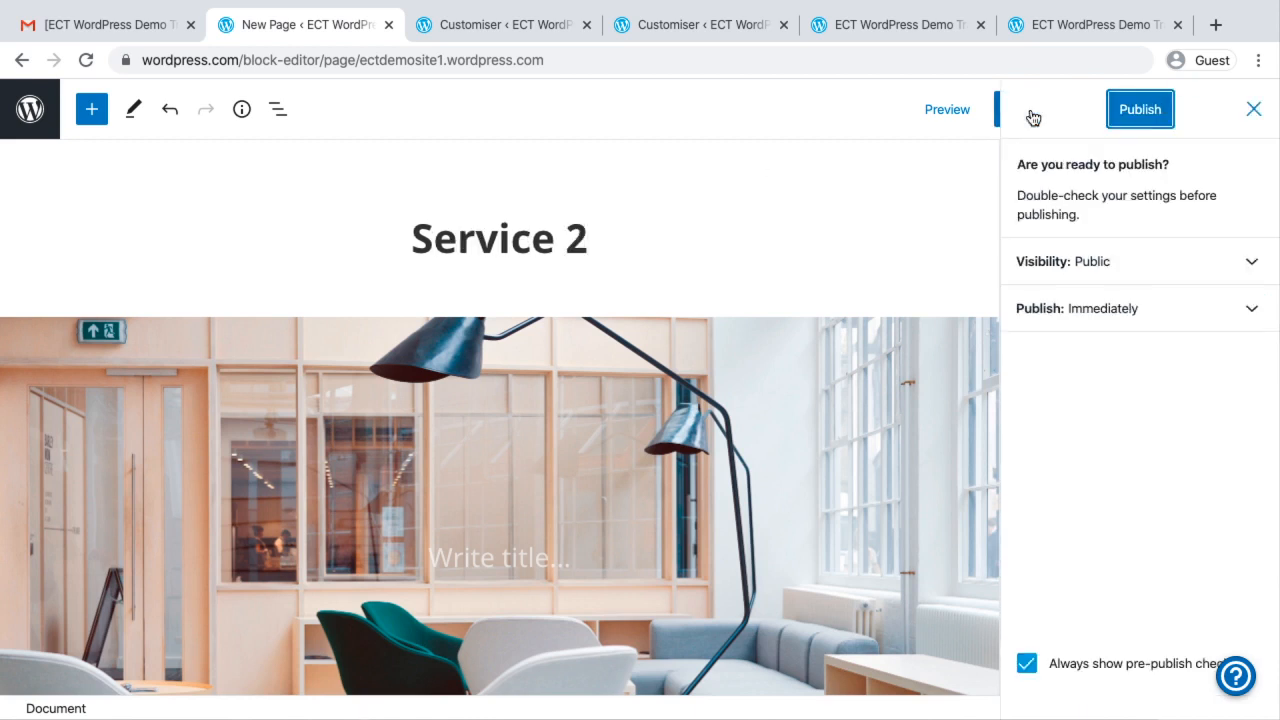
{"action": "left_click", "coordinate": [1132, 122]}
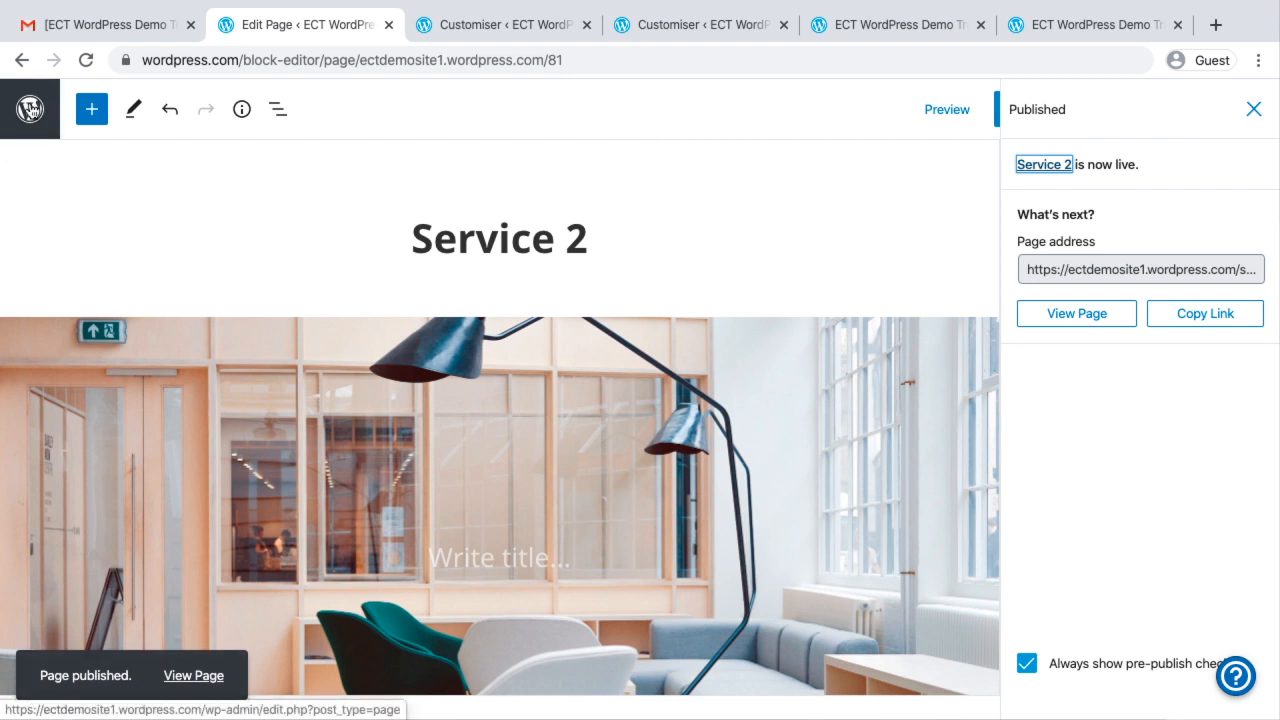
{"action": "left_click", "coordinate": [29, 108]}
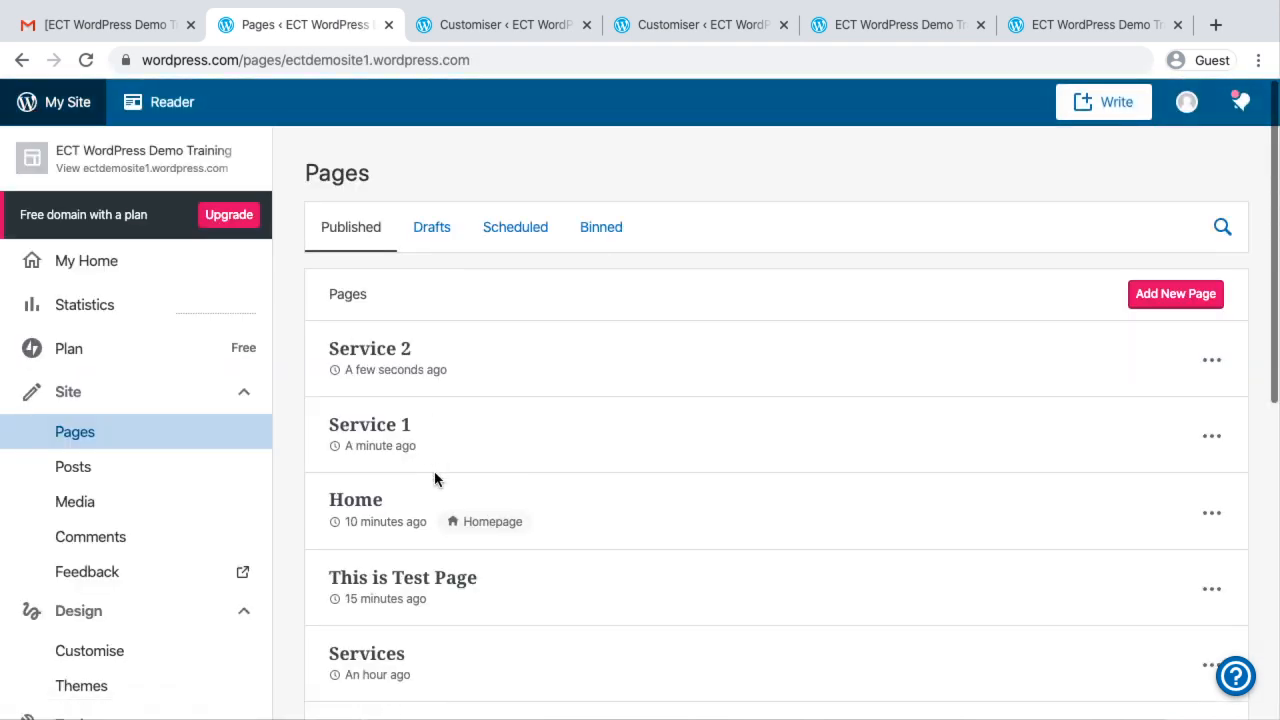
{"action": "scroll", "coordinate": [434, 471], "scroll_direction": "down", "scroll_amount": 2}
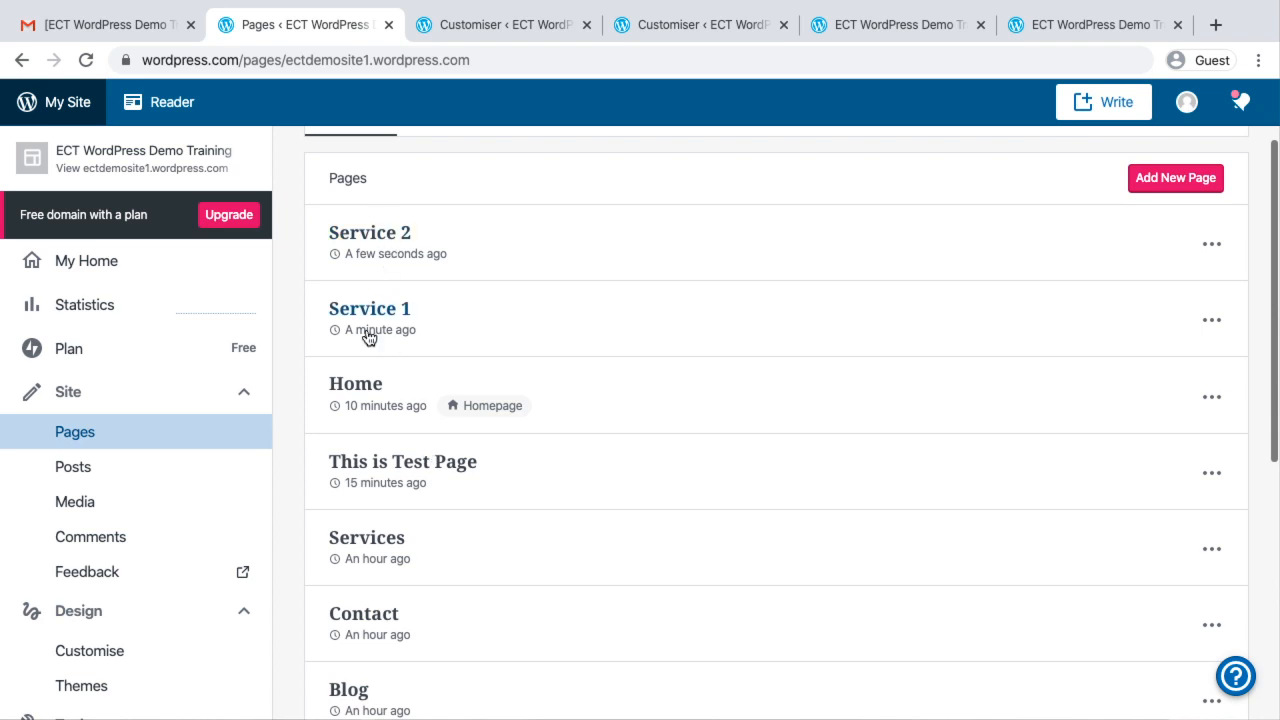
Check the live site's navigation, and add the Service 1 and Service 2 pages to the Top Main Menu in the customiser
{"action": "left_click", "coordinate": [1040, 12]}
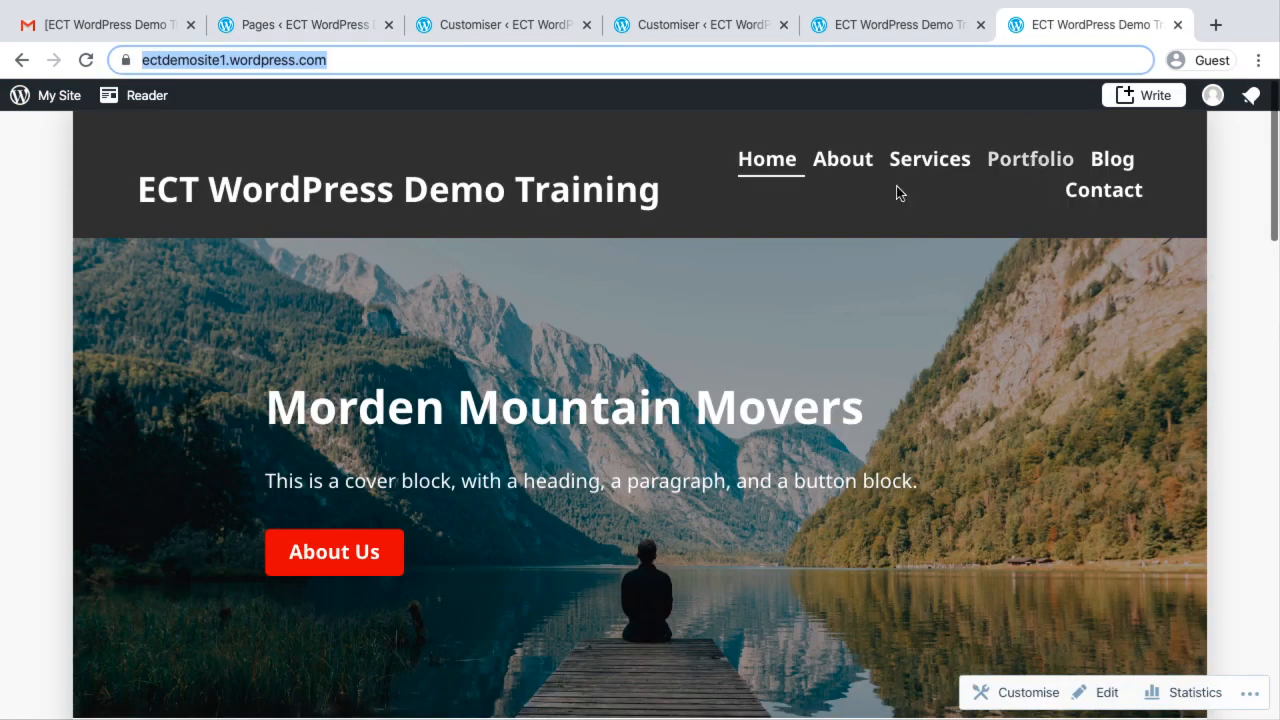
{"action": "left_click", "coordinate": [282, 30]}
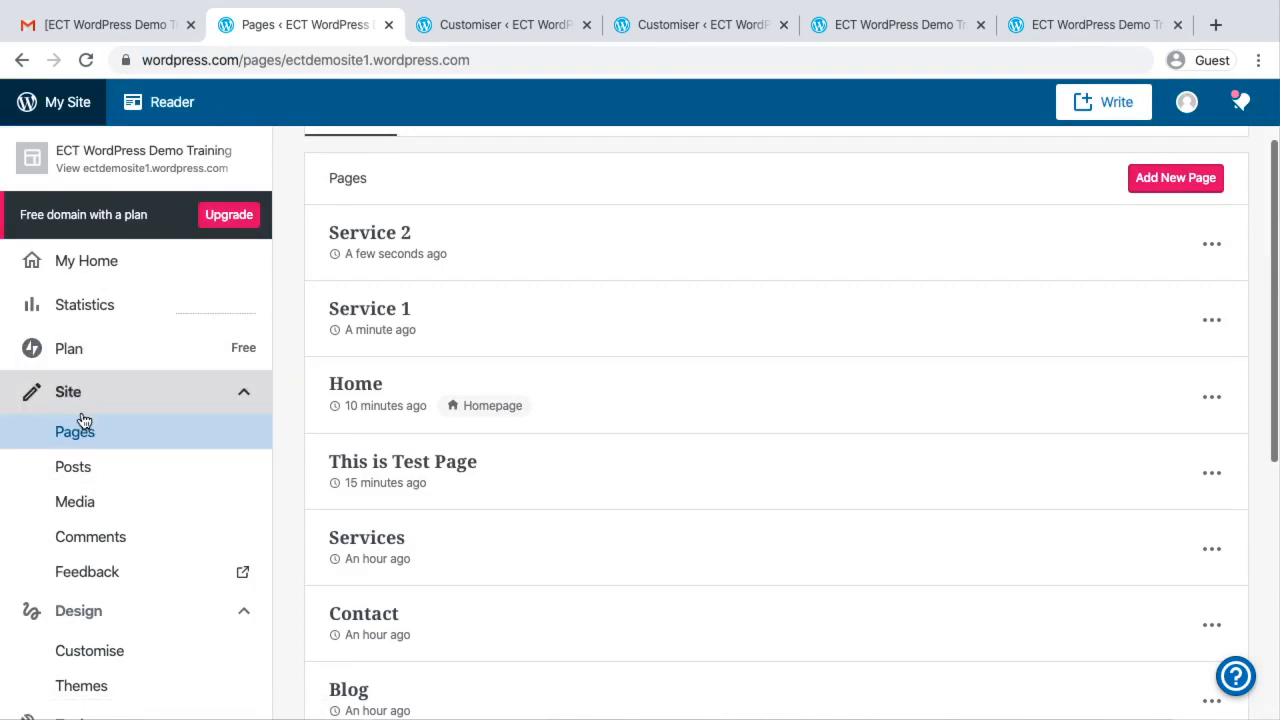
{"action": "scroll", "coordinate": [116, 597], "scroll_direction": "down", "scroll_amount": 2}
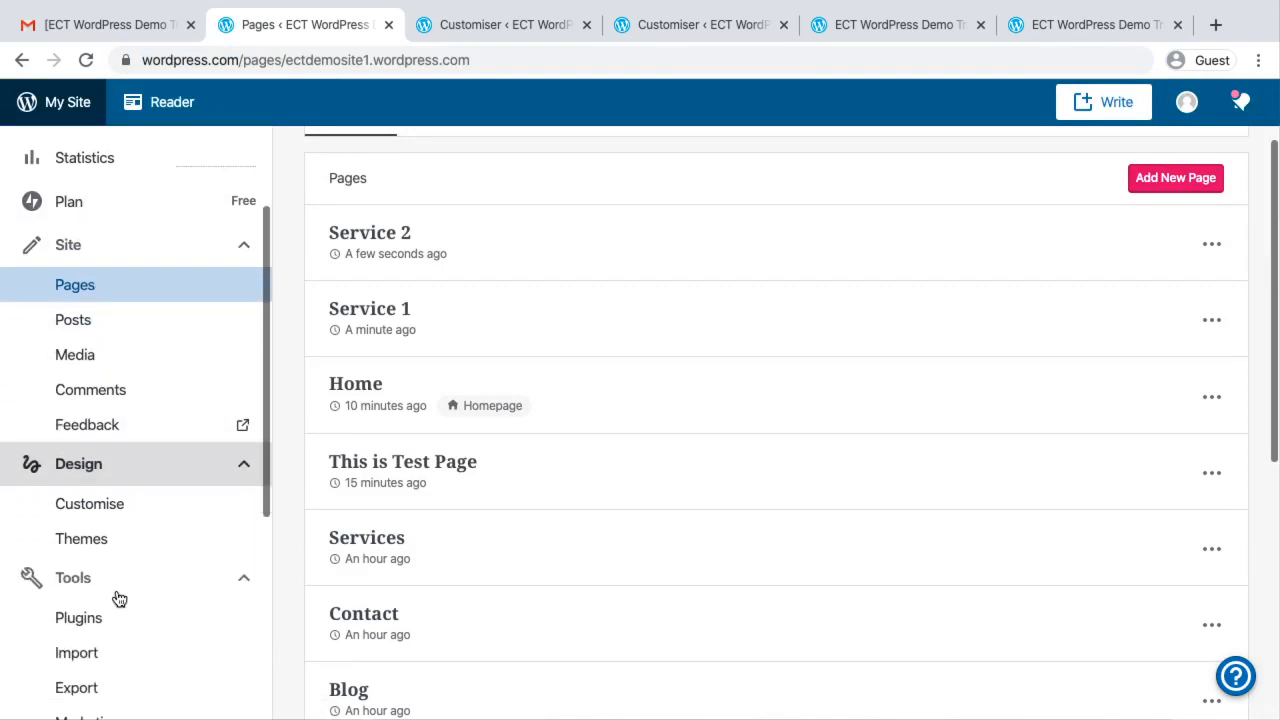
{"action": "left_click", "coordinate": [94, 505]}
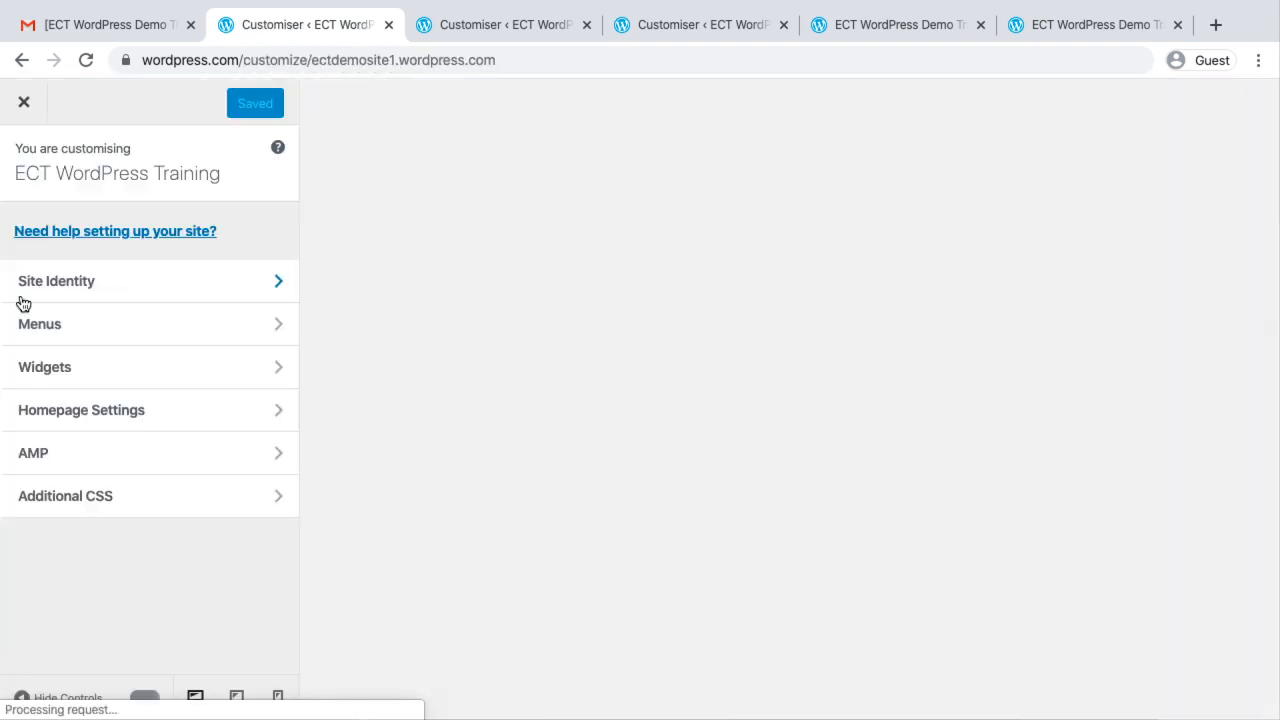
{"action": "left_click", "coordinate": [58, 340]}
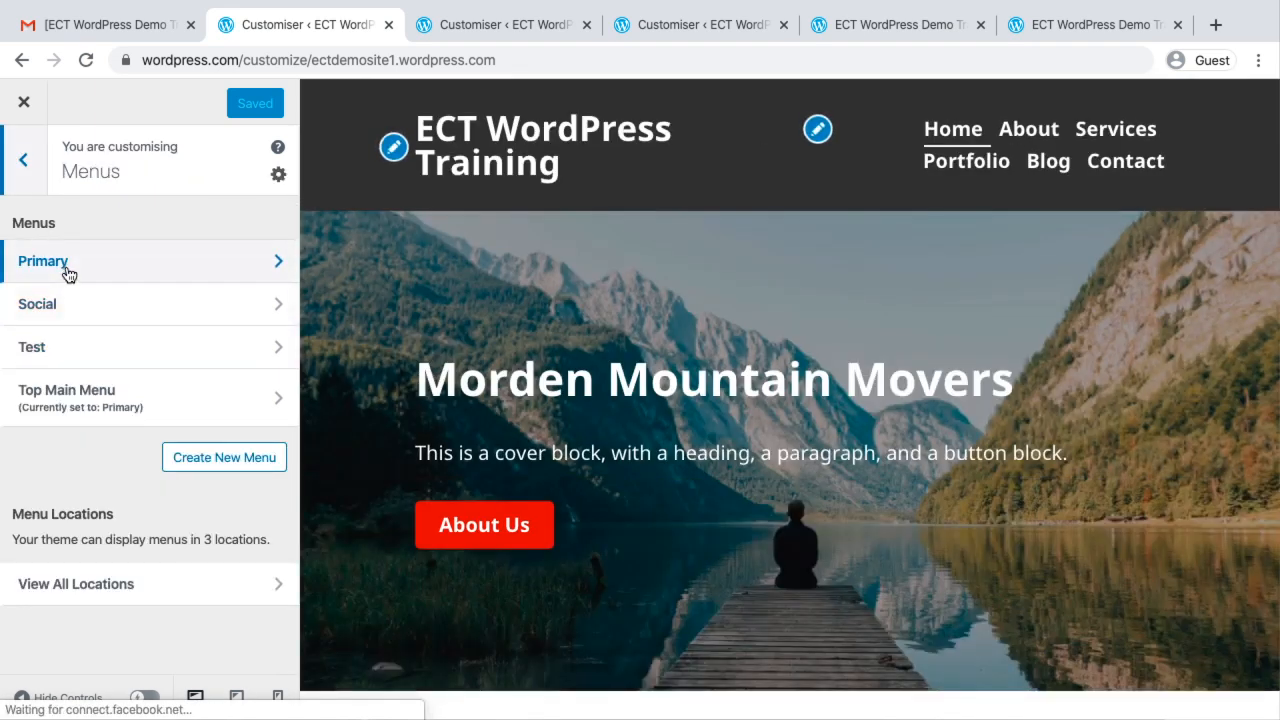
{"action": "left_click", "coordinate": [80, 410]}
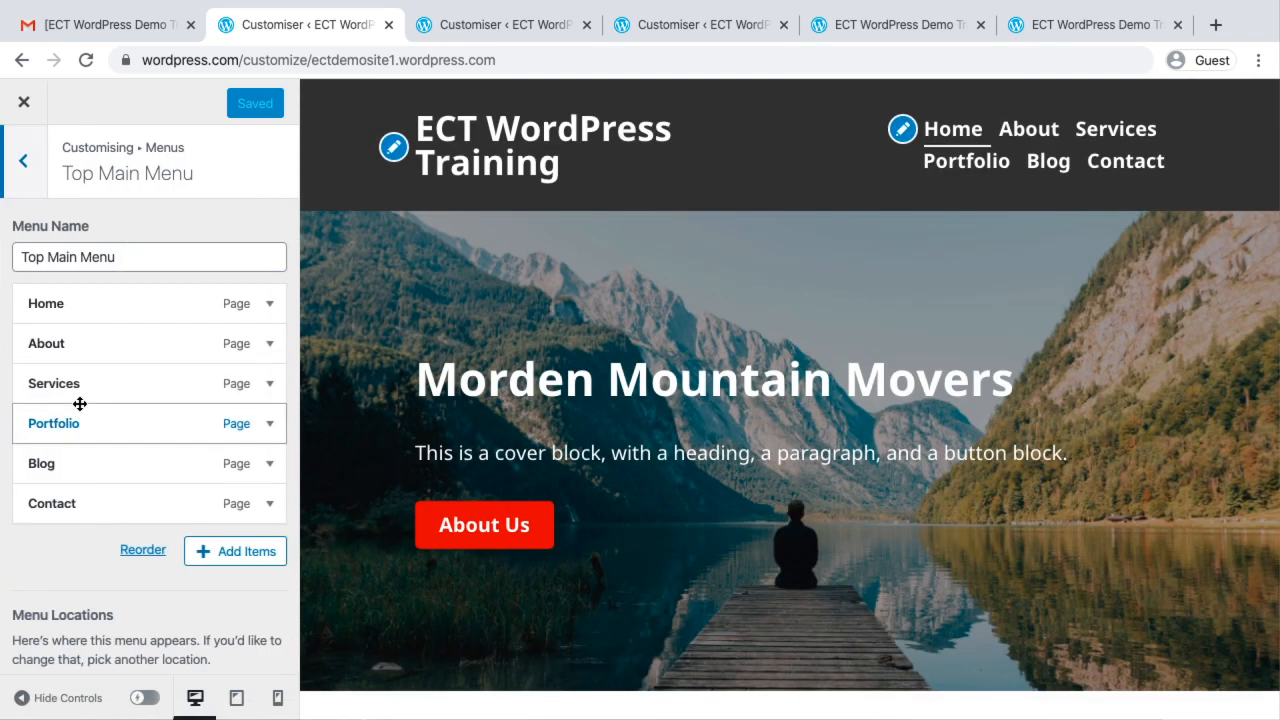
{"action": "left_click", "coordinate": [238, 567]}
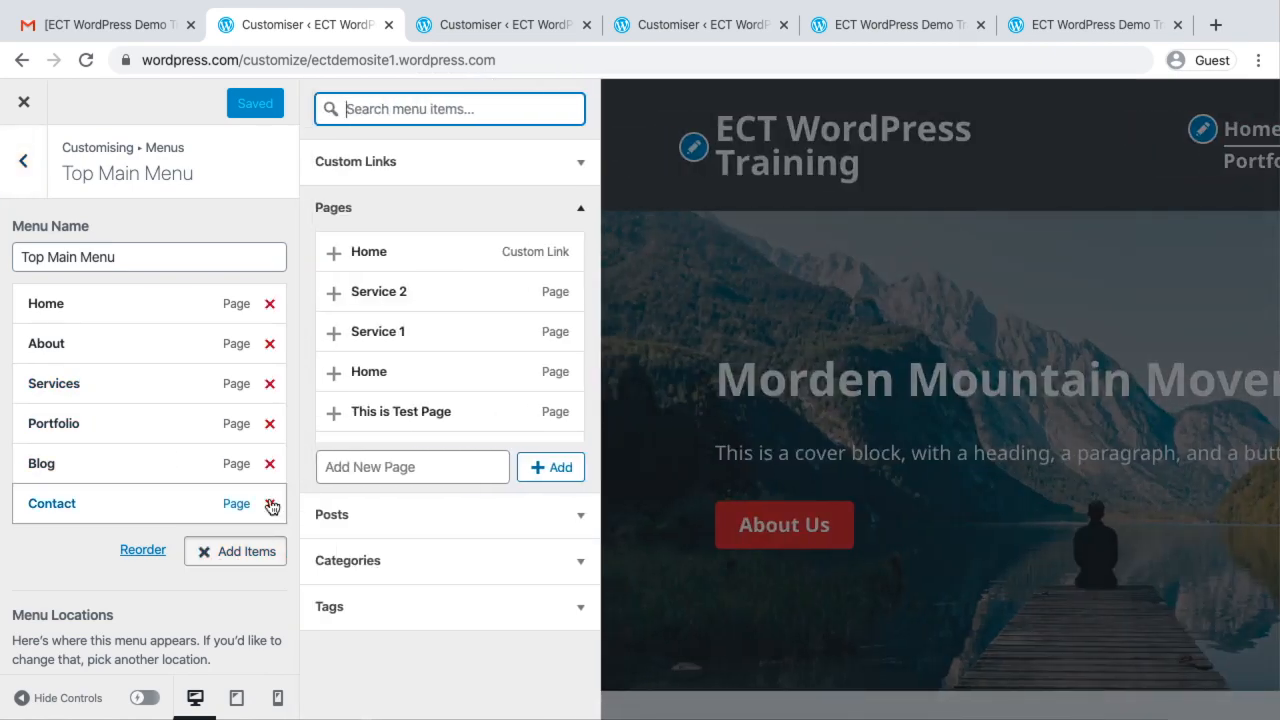
{"action": "left_click", "coordinate": [365, 340]}
{"action": "left_click", "coordinate": [360, 292]}
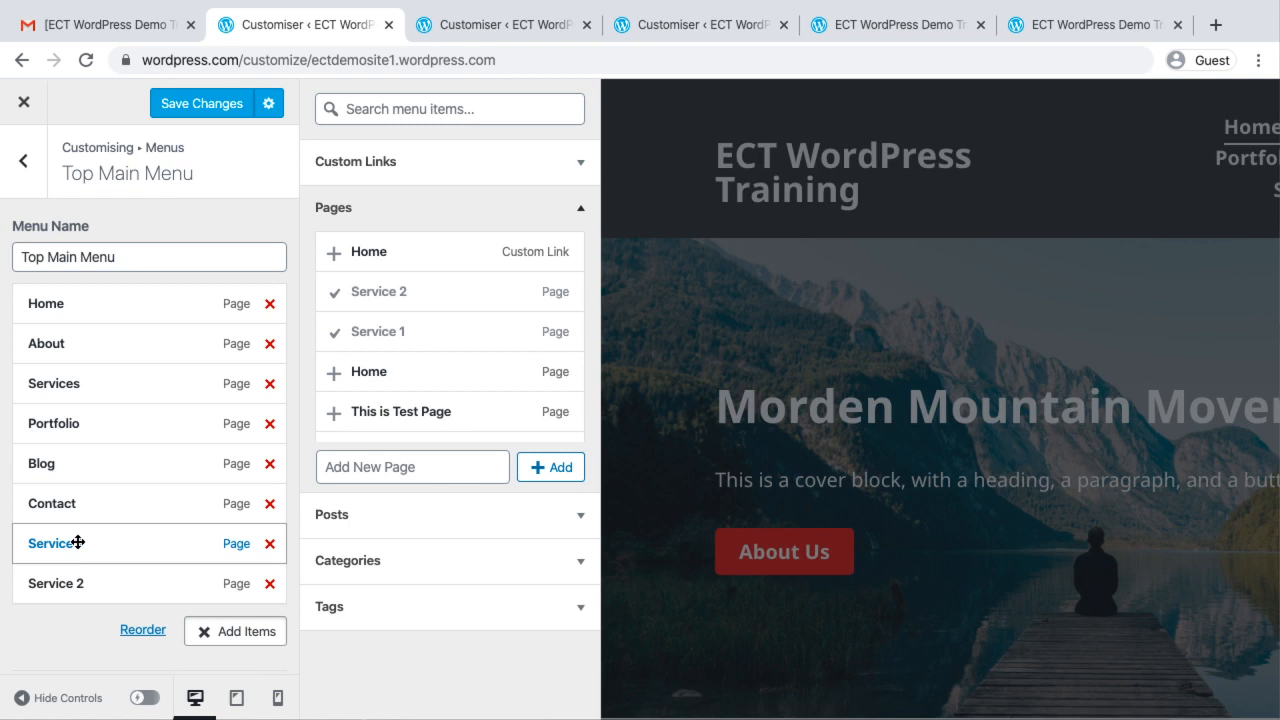
Nest Service 1 and Service 2, in that order, as sub-items under Services in the menu, and save the changes
{"action": "left_click_drag", "start_coordinate": [77, 540], "coordinate": [71, 423]}
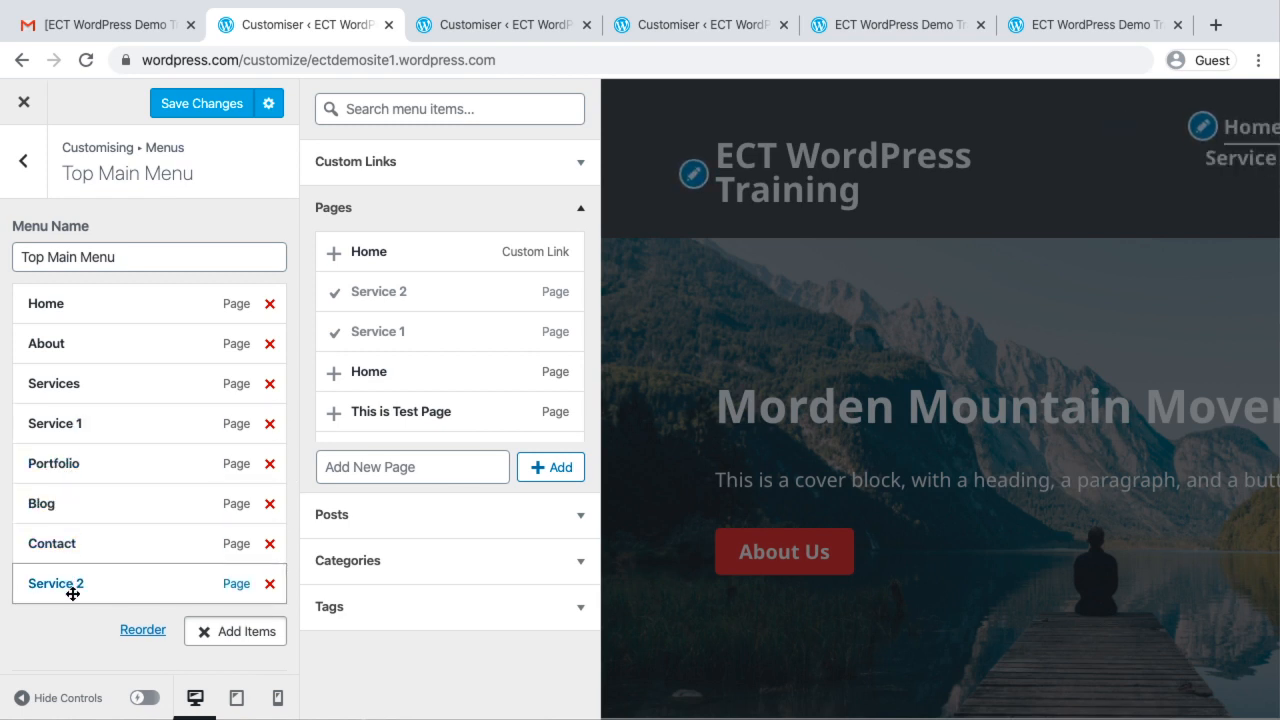
{"action": "left_click_drag", "start_coordinate": [74, 591], "coordinate": [73, 468]}
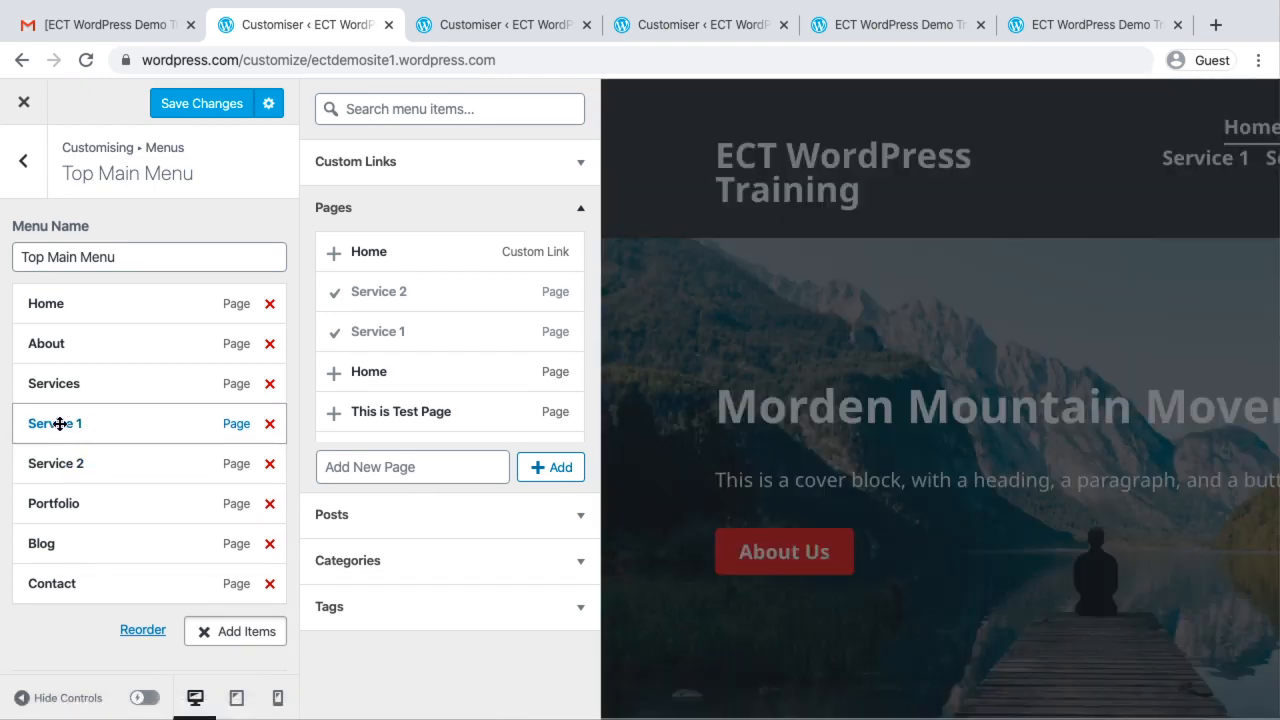
{"action": "left_click_drag", "start_coordinate": [59, 424], "coordinate": [82, 422]}
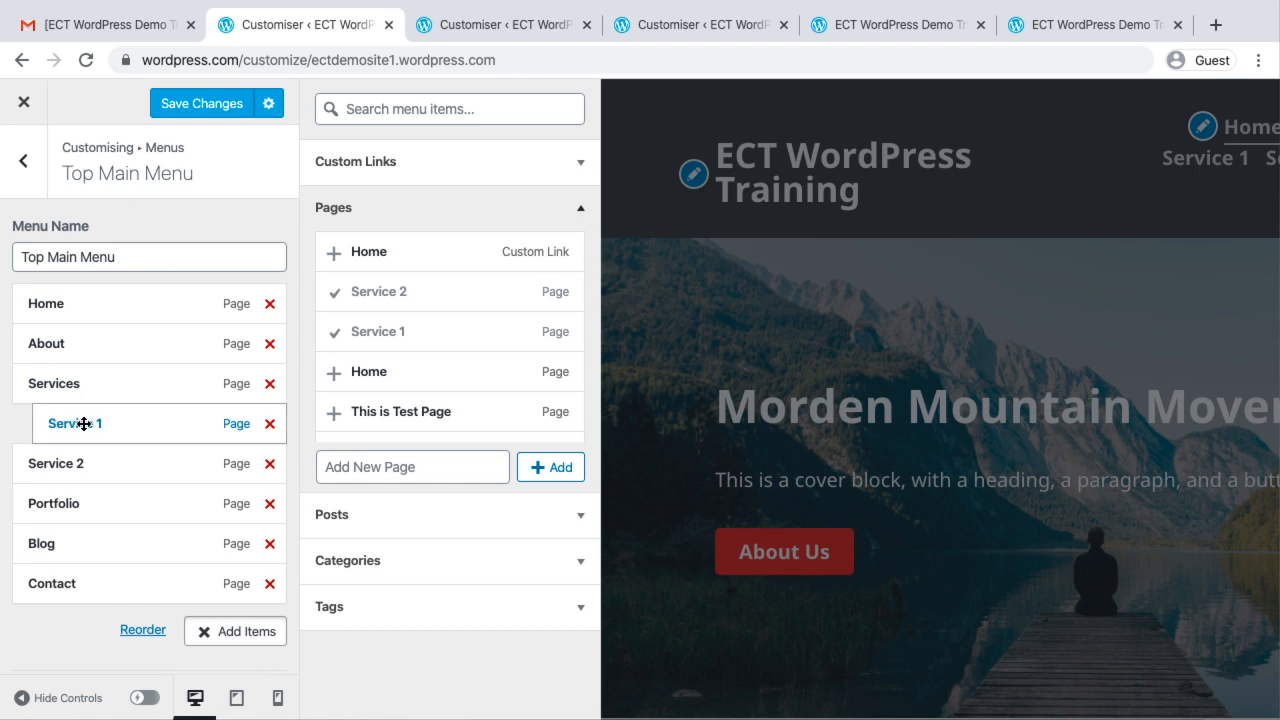
{"action": "left_click_drag", "start_coordinate": [63, 464], "coordinate": [88, 462]}
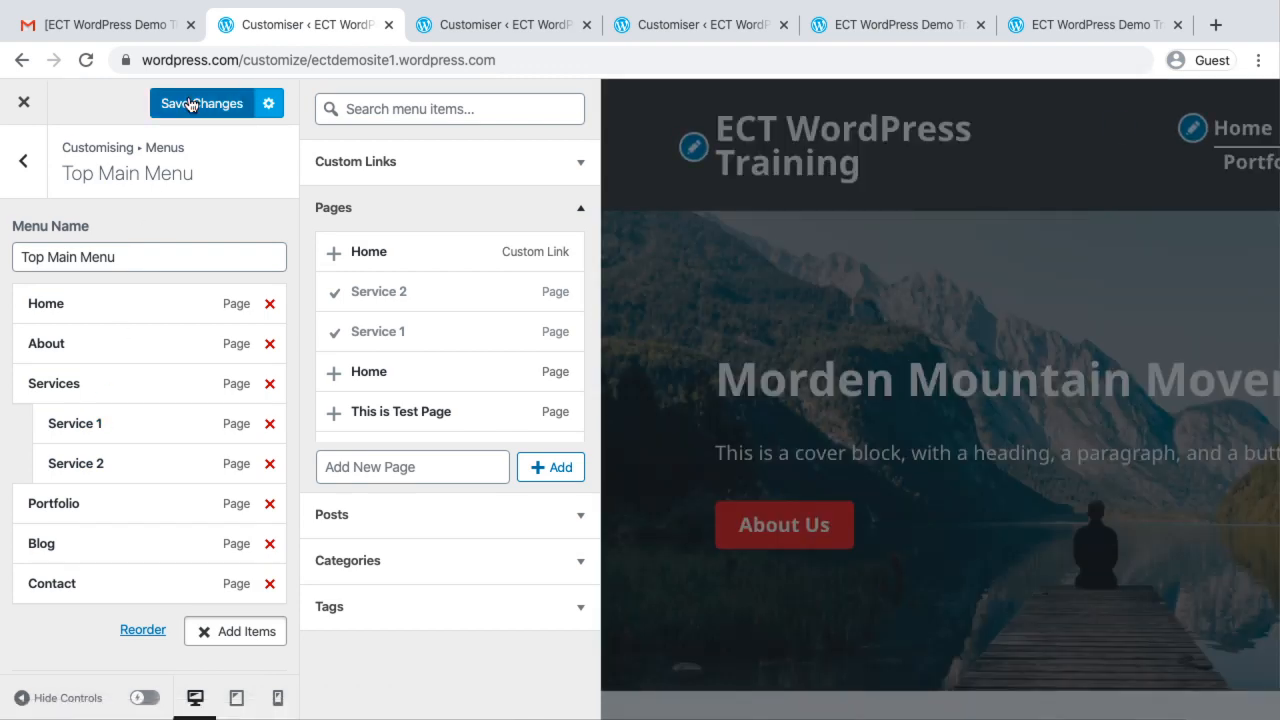
{"action": "left_click", "coordinate": [192, 102]}
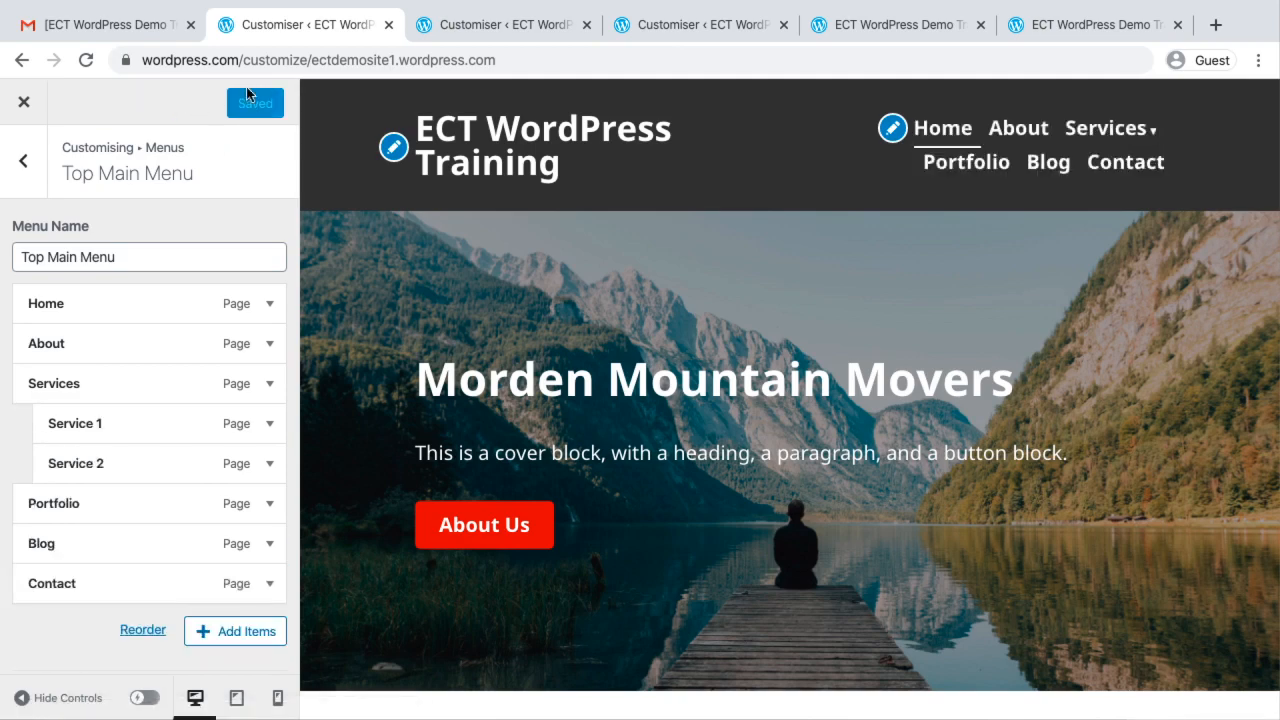
Reload the live site and look through the Service 1 page from the Services submenu
{"action": "left_click", "coordinate": [1081, 28]}
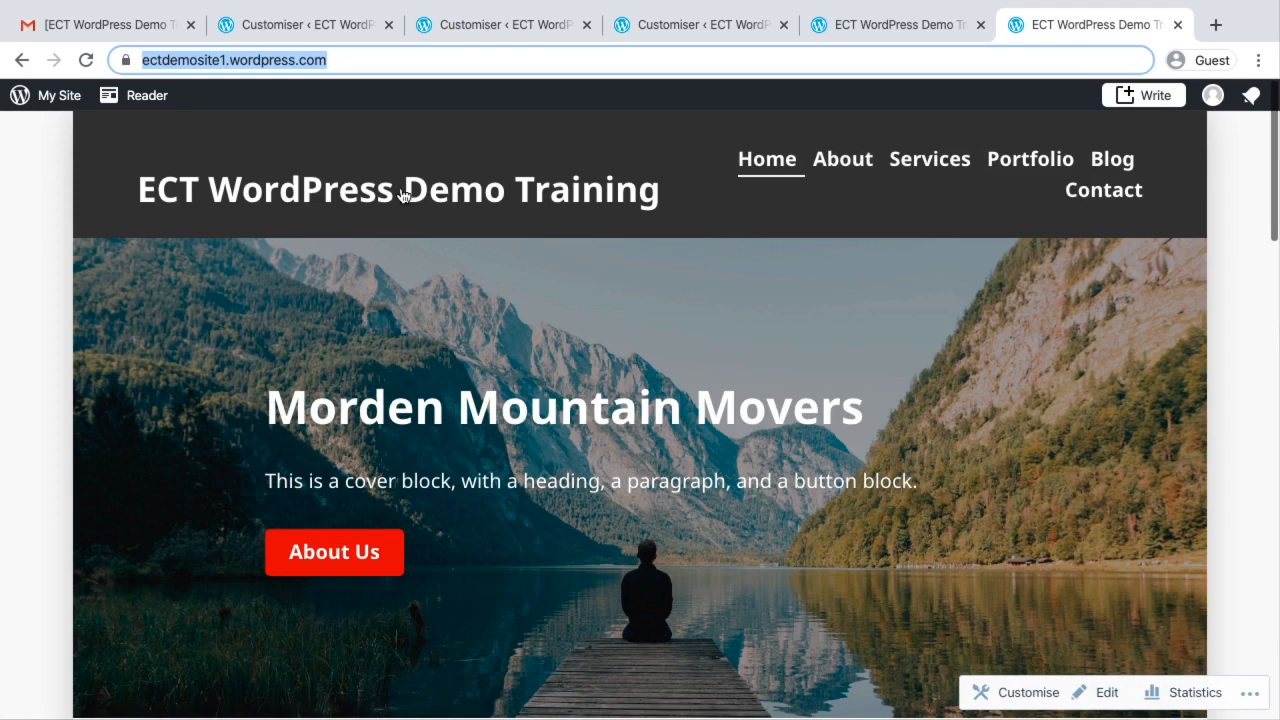
{"action": "left_click", "coordinate": [86, 60]}
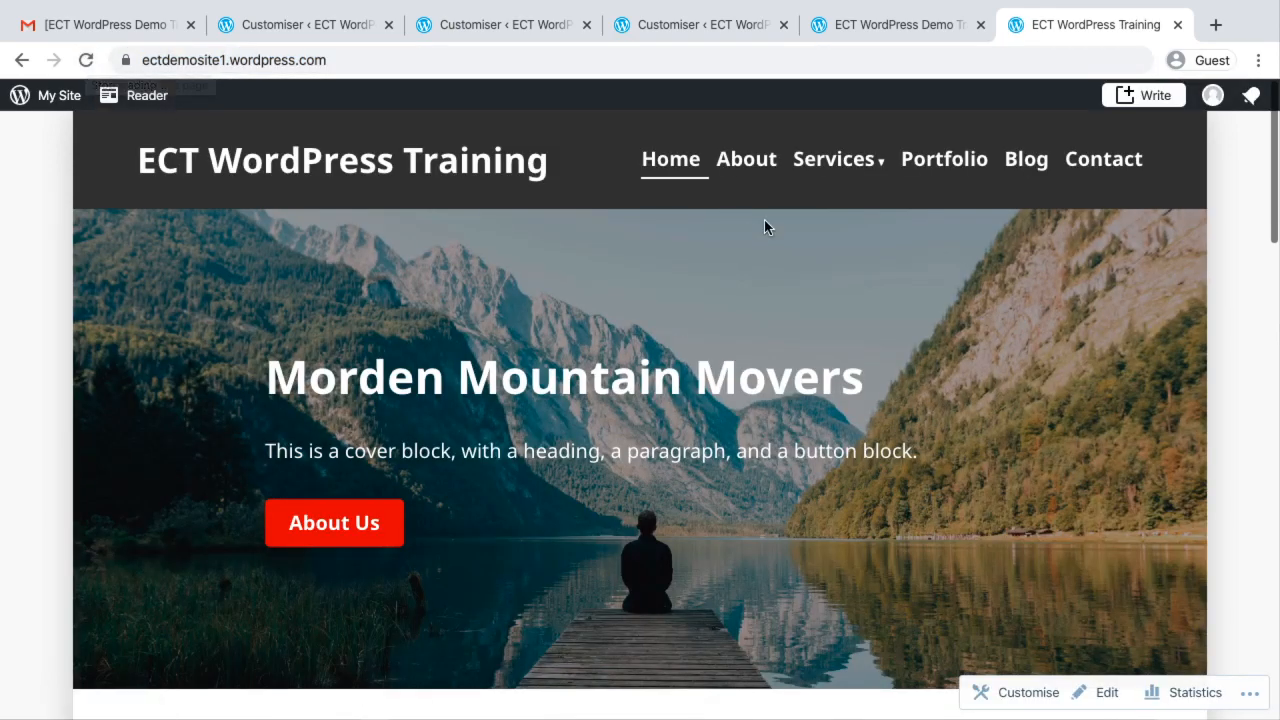
{"action": "mouse_move", "coordinate": [840, 170]}
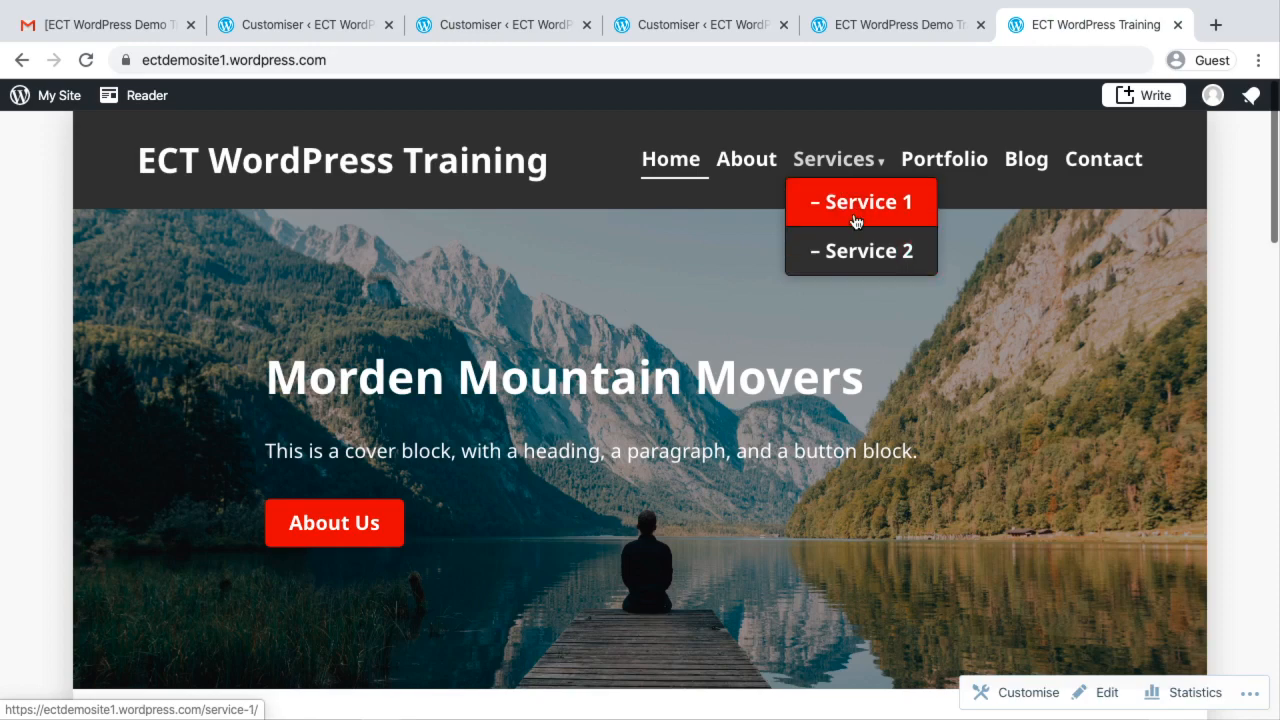
{"action": "left_click", "coordinate": [855, 207]}
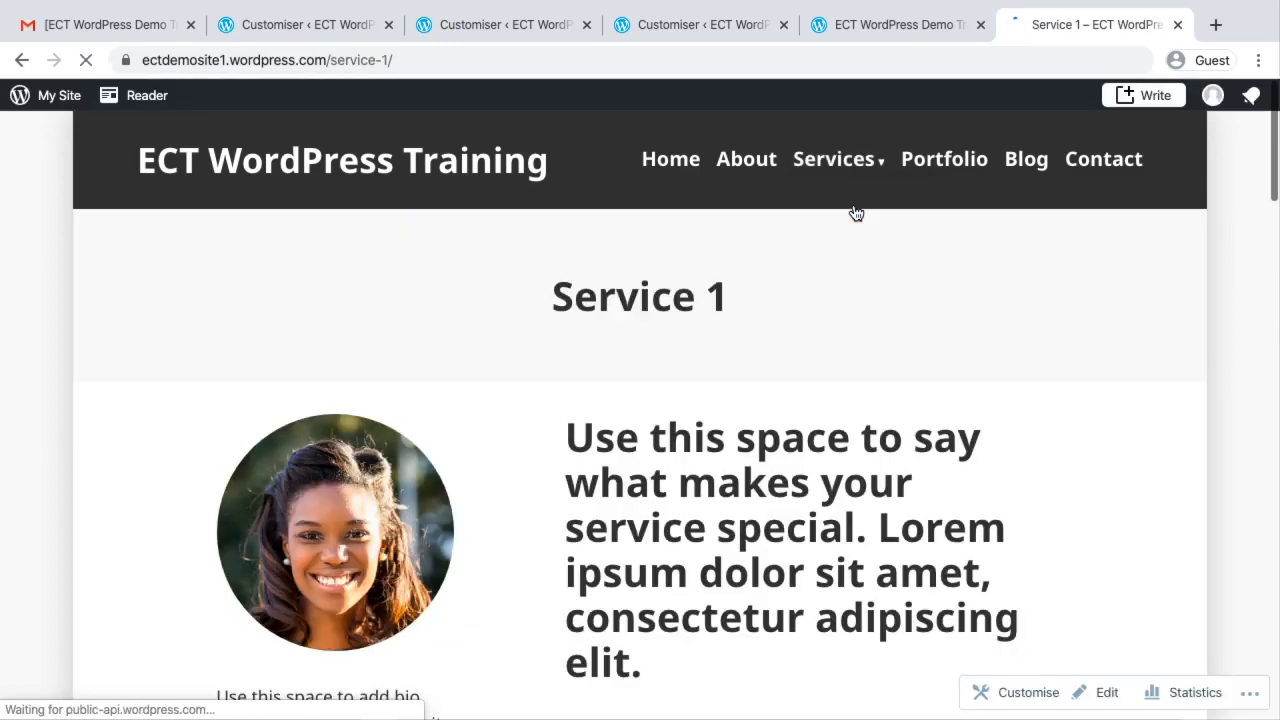
{"action": "scroll", "coordinate": [807, 492], "scroll_direction": "down", "scroll_amount": 20}
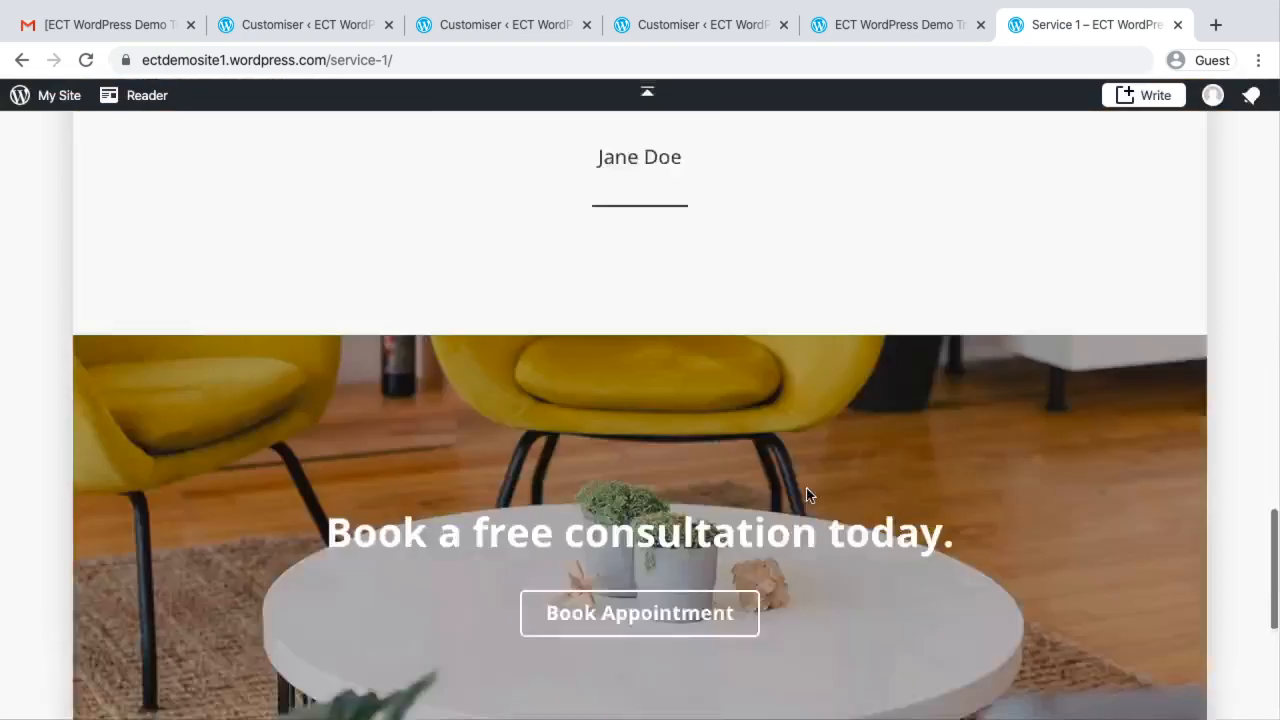
{"action": "scroll", "coordinate": [807, 492], "scroll_direction": "up", "scroll_amount": 20}
Look through the Service 2 page on the live site, reached from the Services submenu
{"action": "mouse_move", "coordinate": [826, 172]}
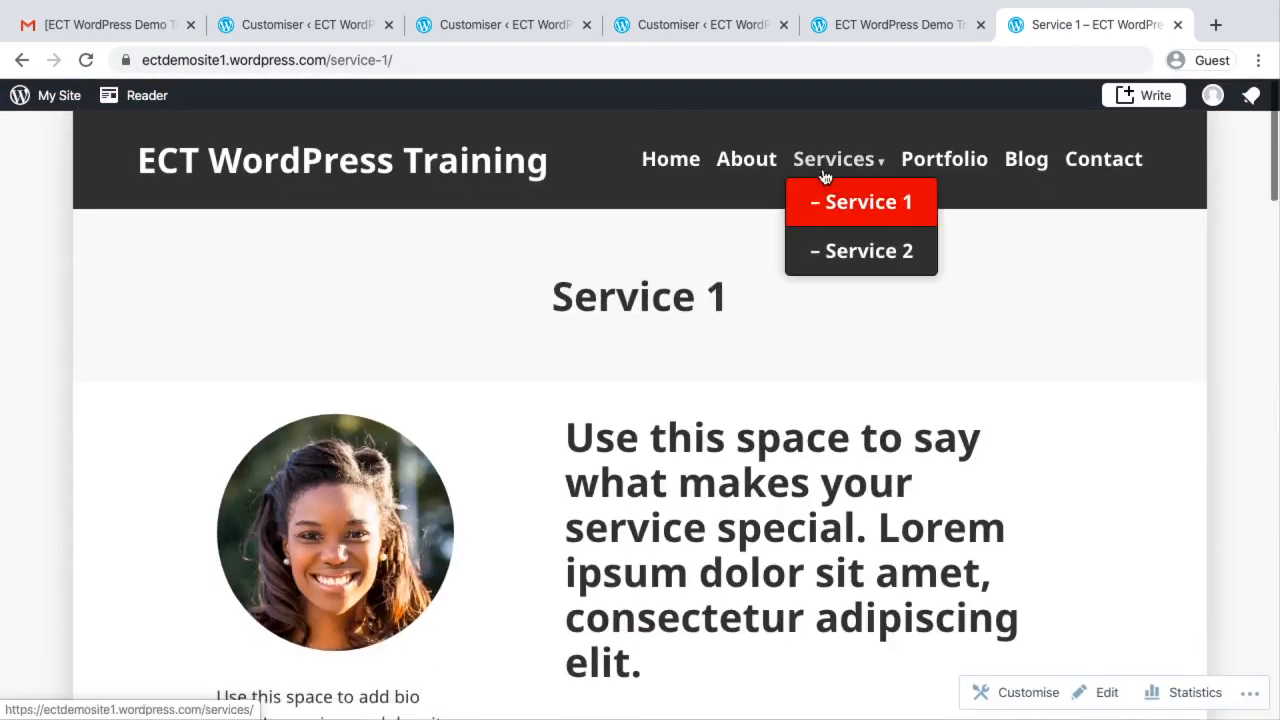
{"action": "left_click", "coordinate": [845, 267]}
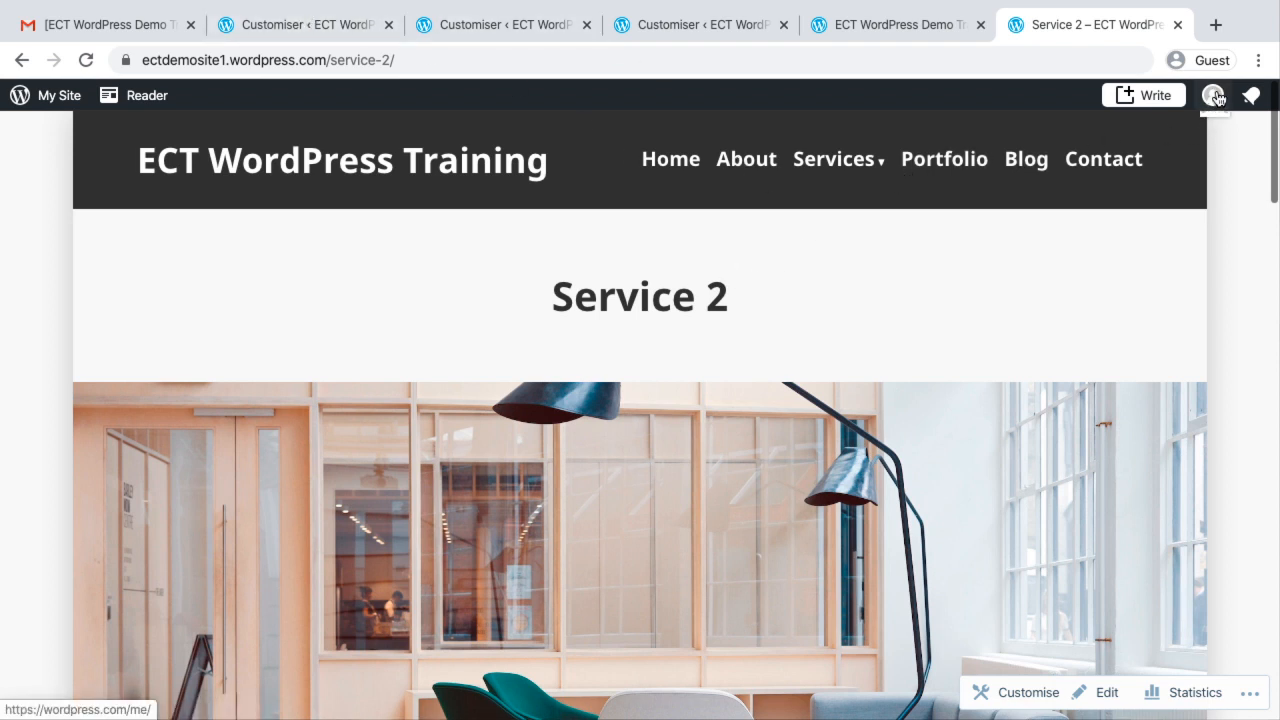
{"action": "mouse_move", "coordinate": [1213, 96]}
{"action": "scroll", "coordinate": [804, 512], "scroll_direction": "down", "scroll_amount": 15}
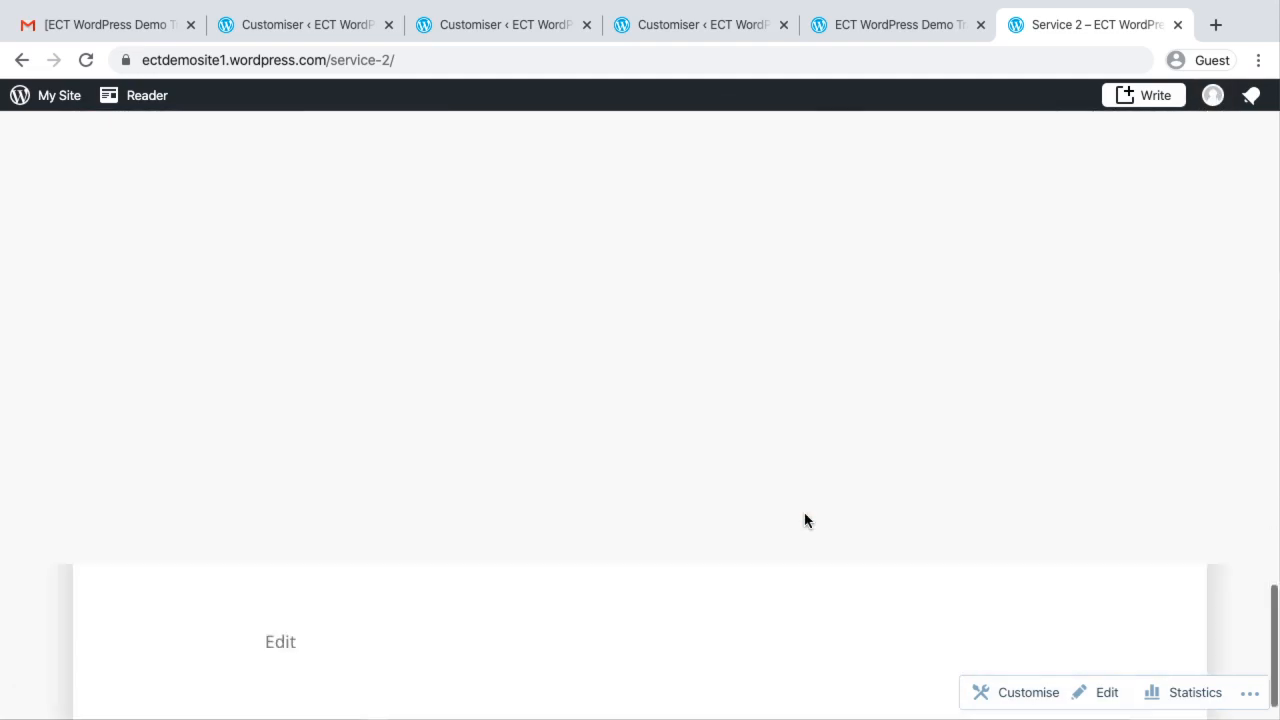
{"action": "scroll", "coordinate": [530, 545], "scroll_direction": "up", "scroll_amount": 15}
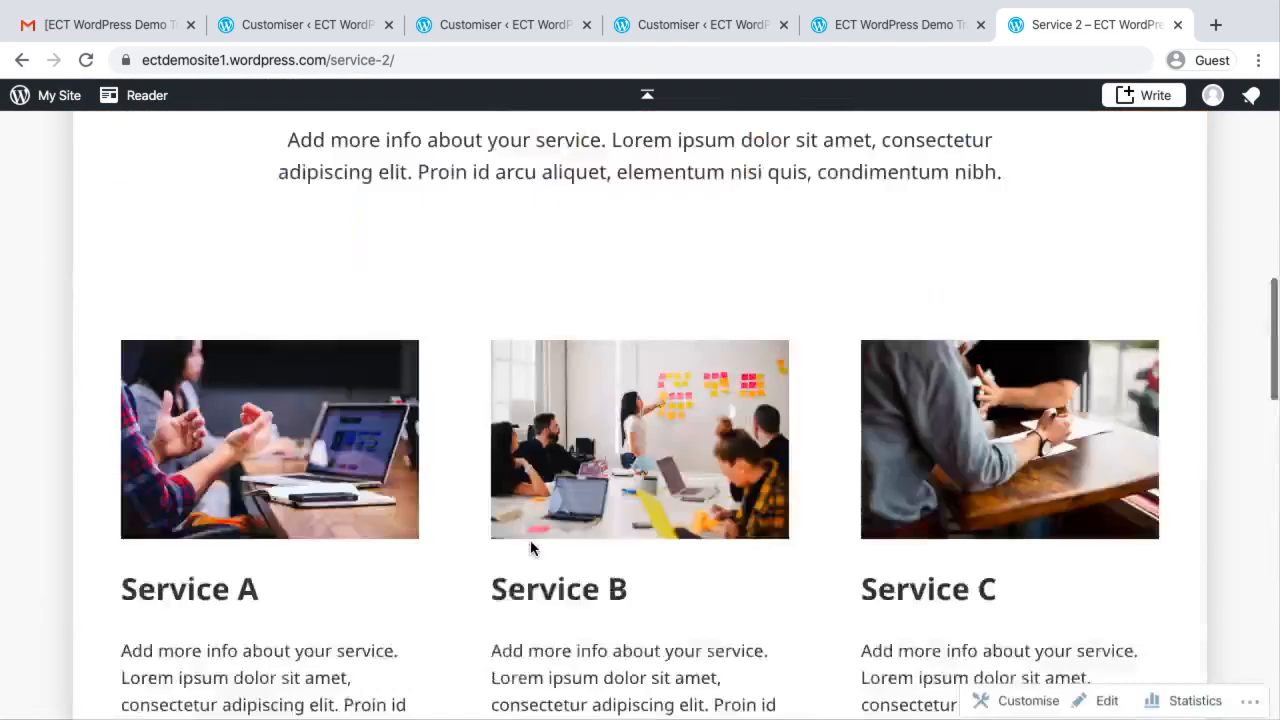
Leave the customiser for the pages list, and start a new page with the Blank layout
{"action": "left_click", "coordinate": [228, 18]}
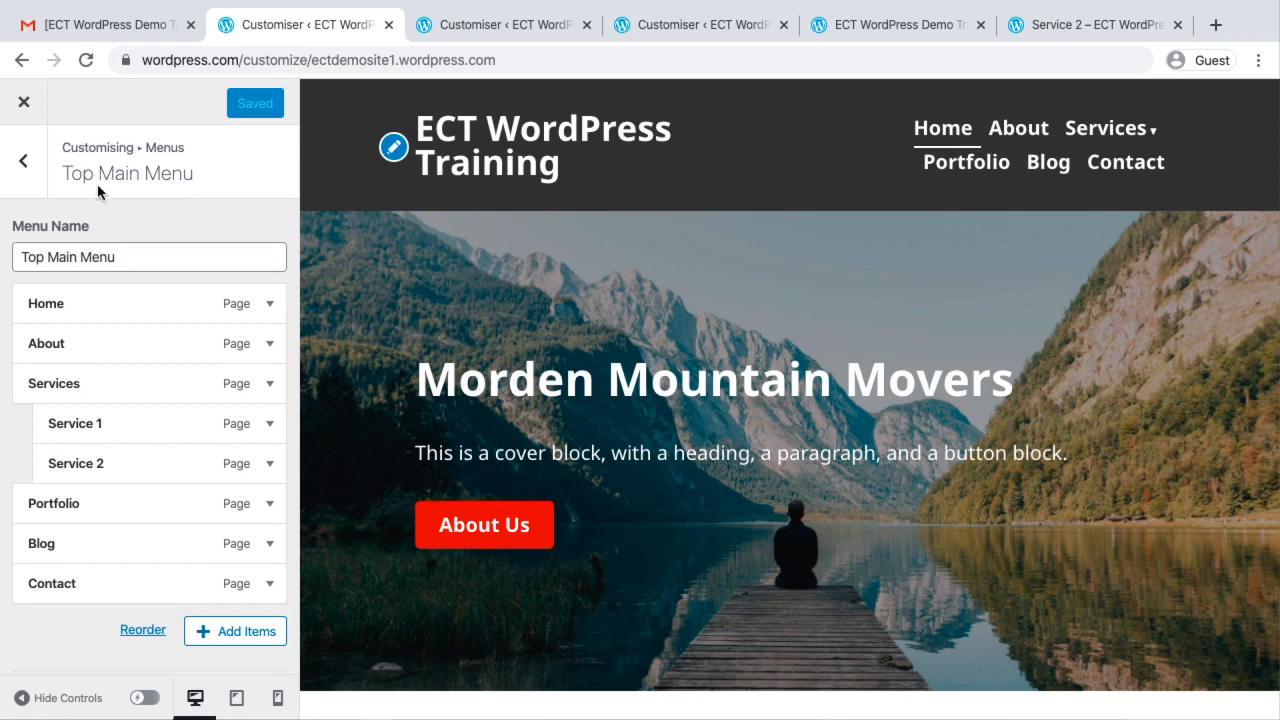
{"action": "left_click", "coordinate": [19, 163]}
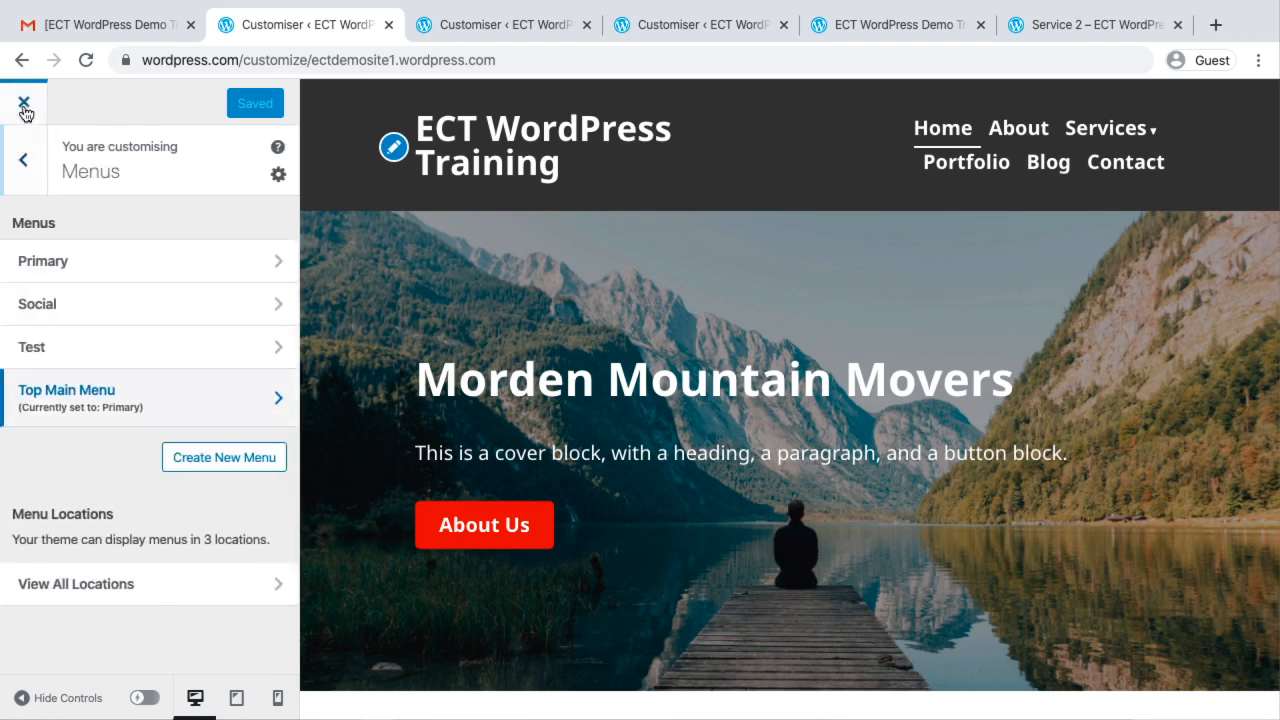
{"action": "left_click", "coordinate": [24, 102]}
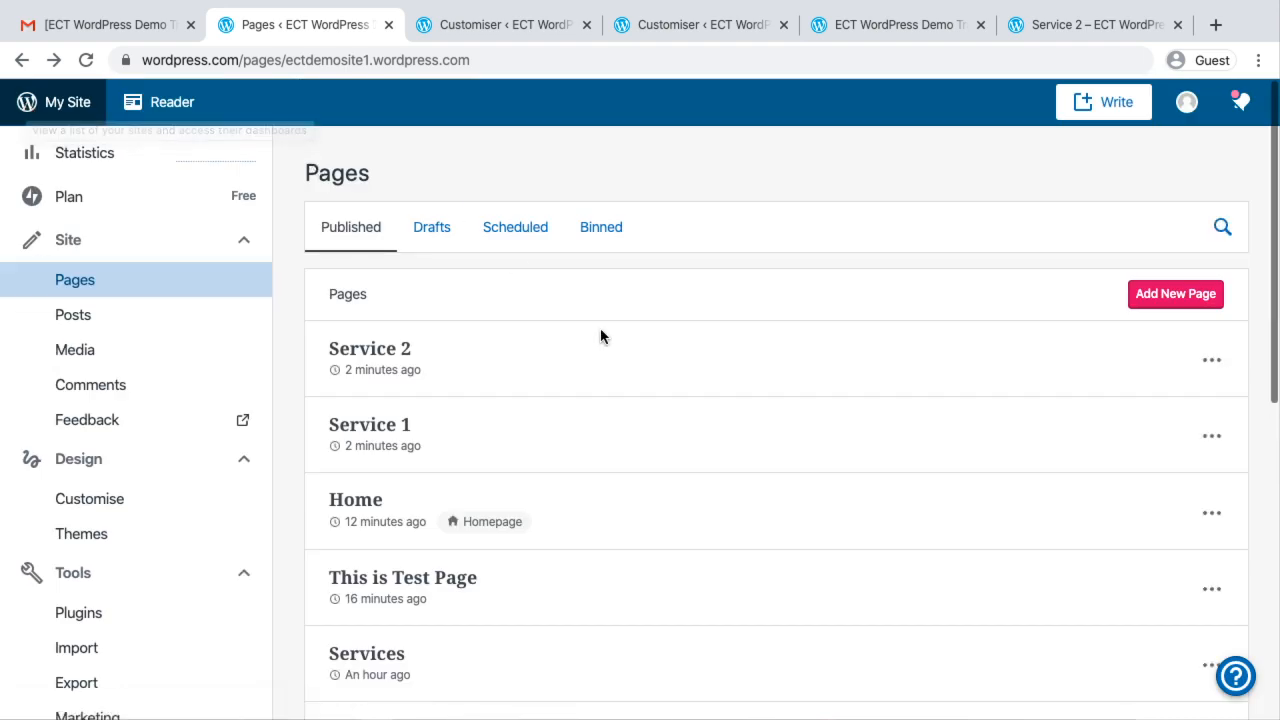
{"action": "left_click", "coordinate": [1172, 294]}
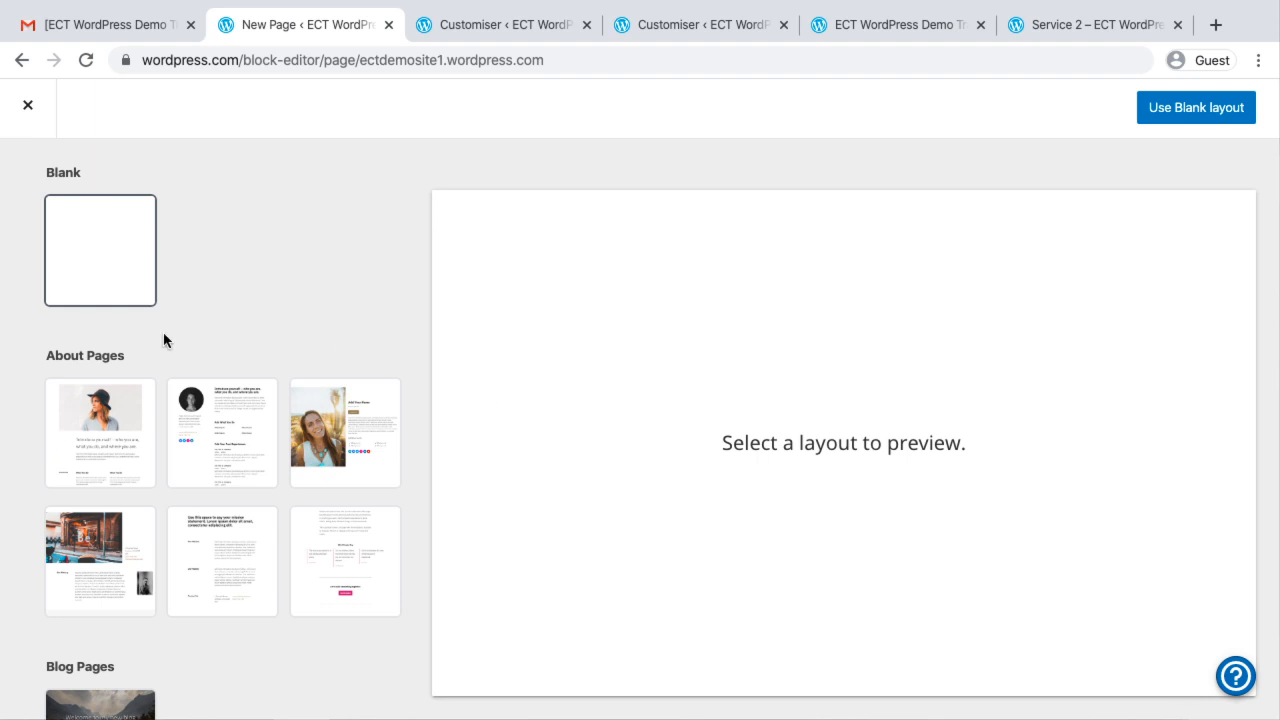
{"action": "left_click", "coordinate": [1186, 106]}
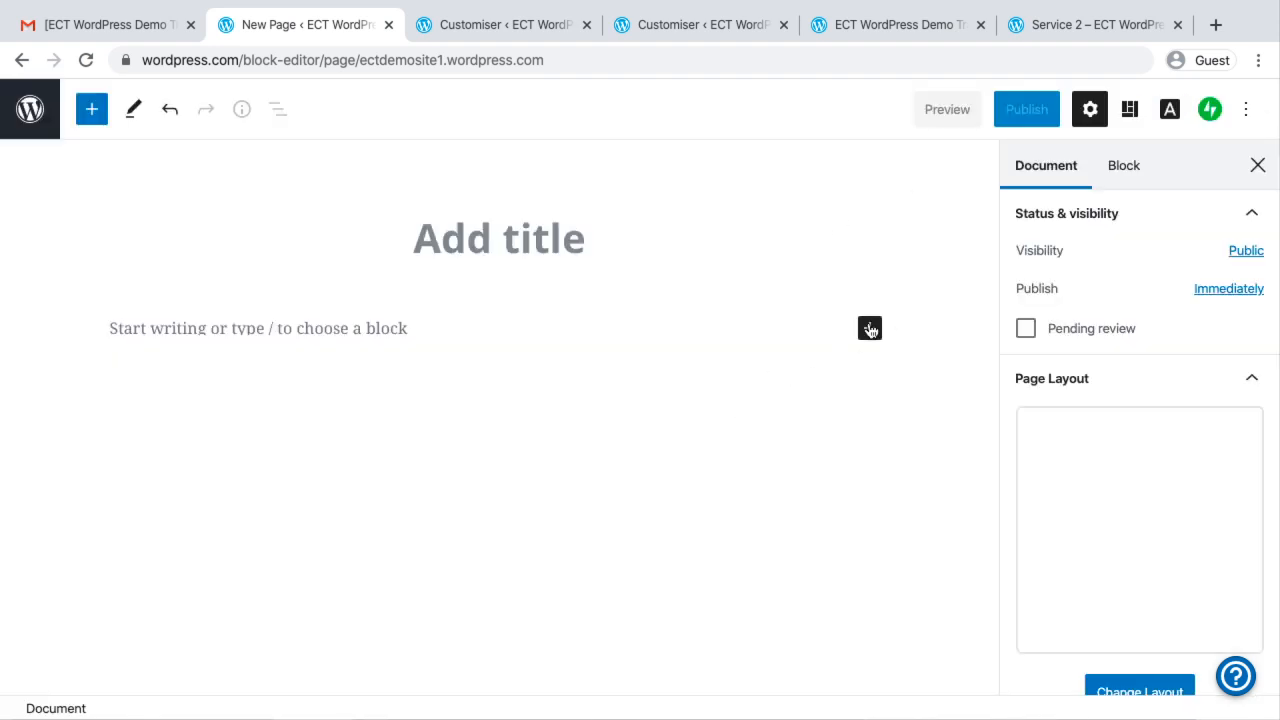
Browse the Formatting and Layout Elements blocks, and insert a Layout Grid block with 2 columns into the new page's body
{"action": "left_click", "coordinate": [869, 329]}
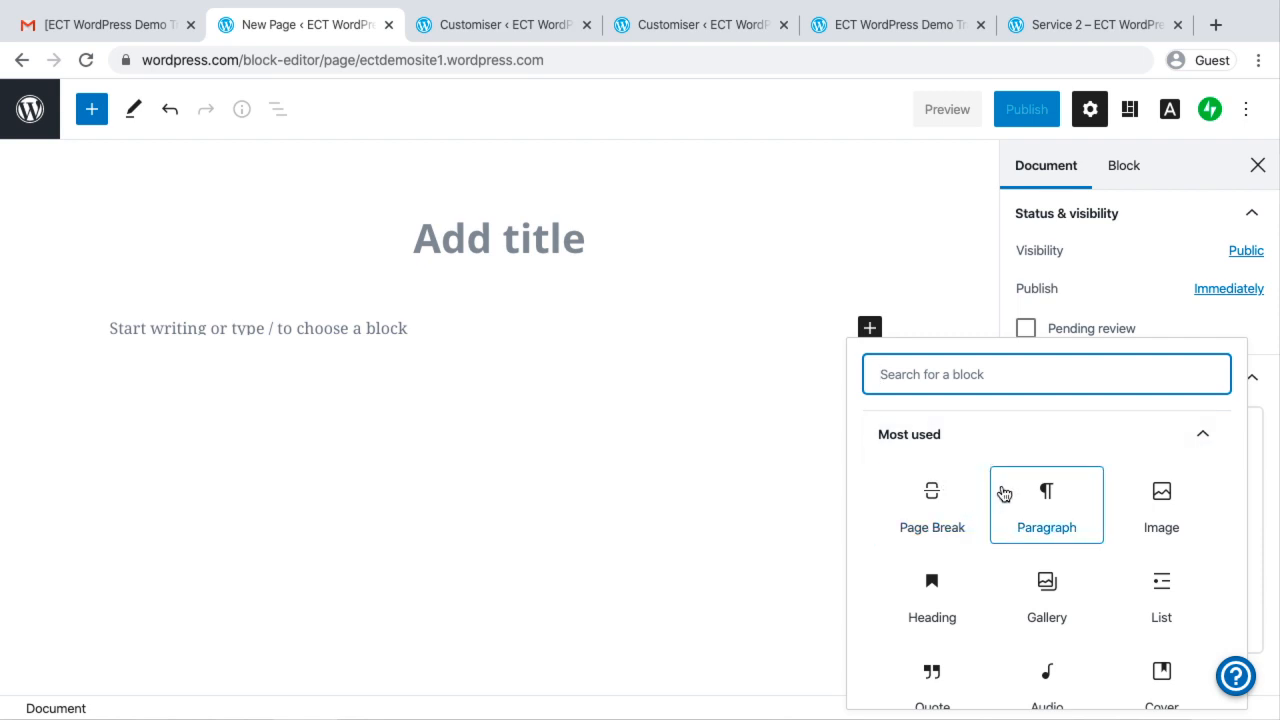
{"action": "scroll", "coordinate": [1017, 580], "scroll_direction": "down", "scroll_amount": 5}
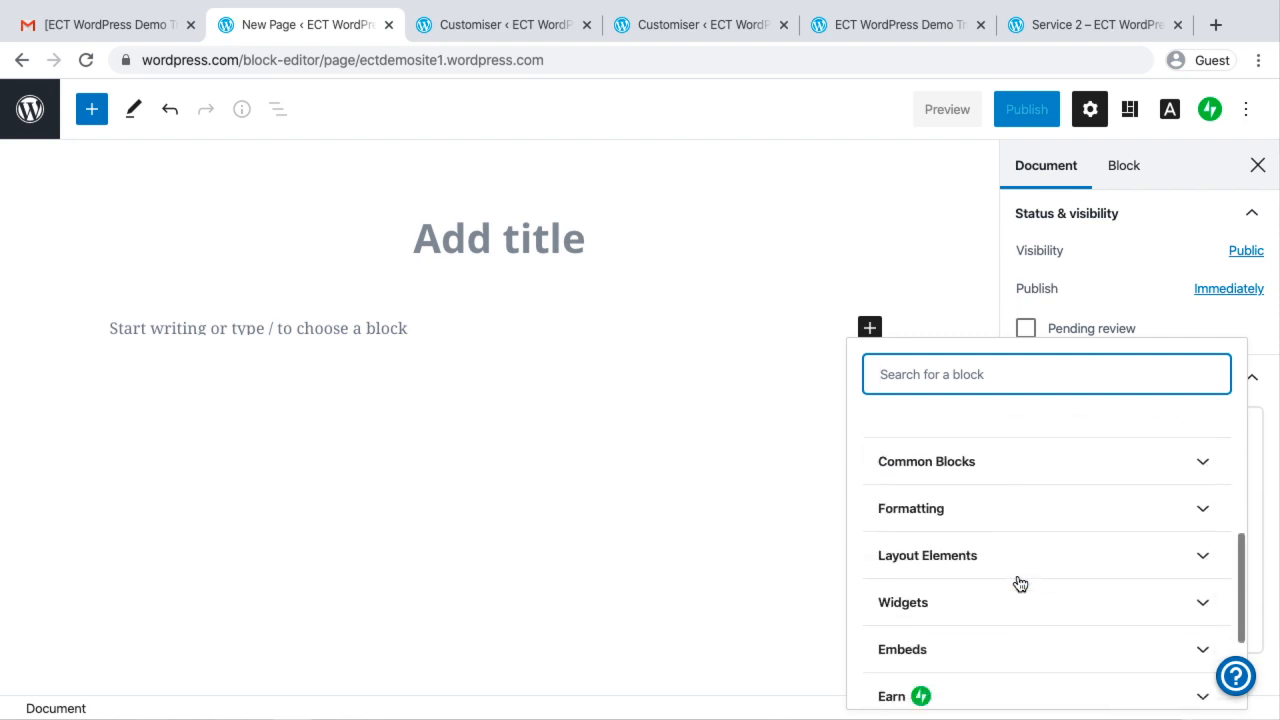
{"action": "left_click", "coordinate": [957, 507]}
{"action": "scroll", "coordinate": [957, 505], "scroll_direction": "down", "scroll_amount": 3}
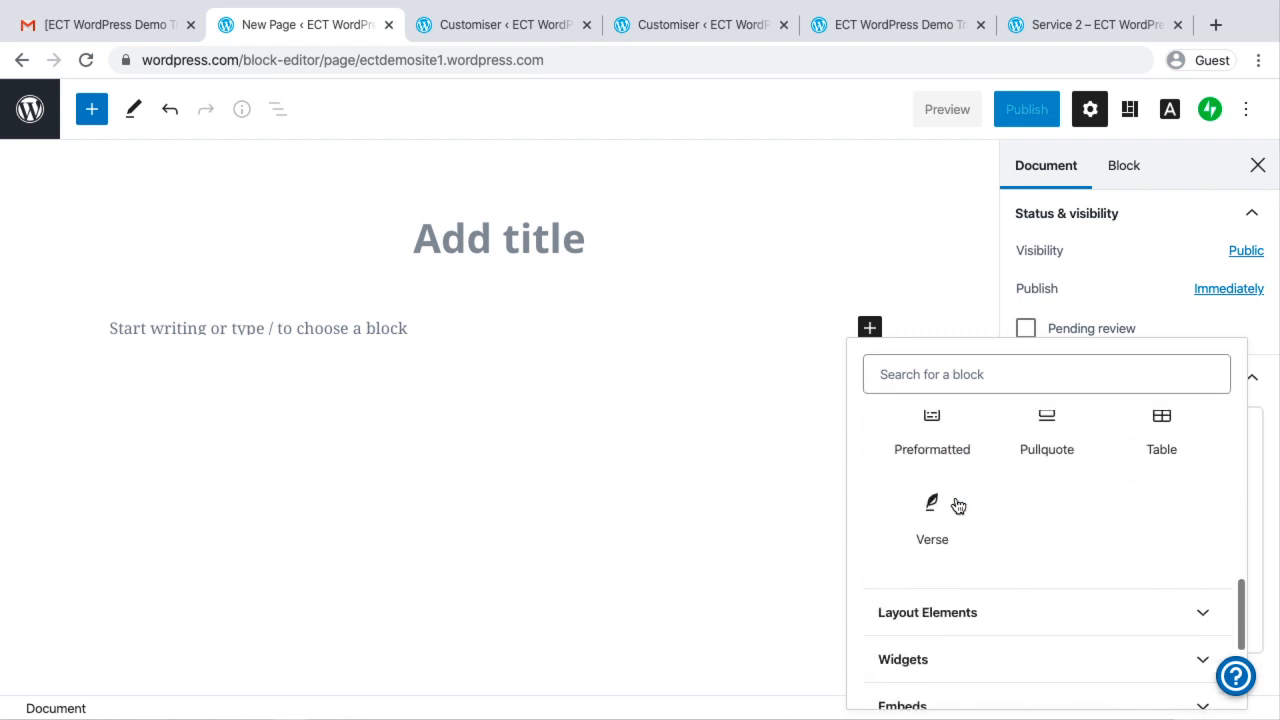
{"action": "scroll", "coordinate": [957, 505], "scroll_direction": "down", "scroll_amount": 1}
{"action": "scroll", "coordinate": [957, 505], "scroll_direction": "up", "scroll_amount": 2}
{"action": "scroll", "coordinate": [957, 505], "scroll_direction": "down", "scroll_amount": 3}
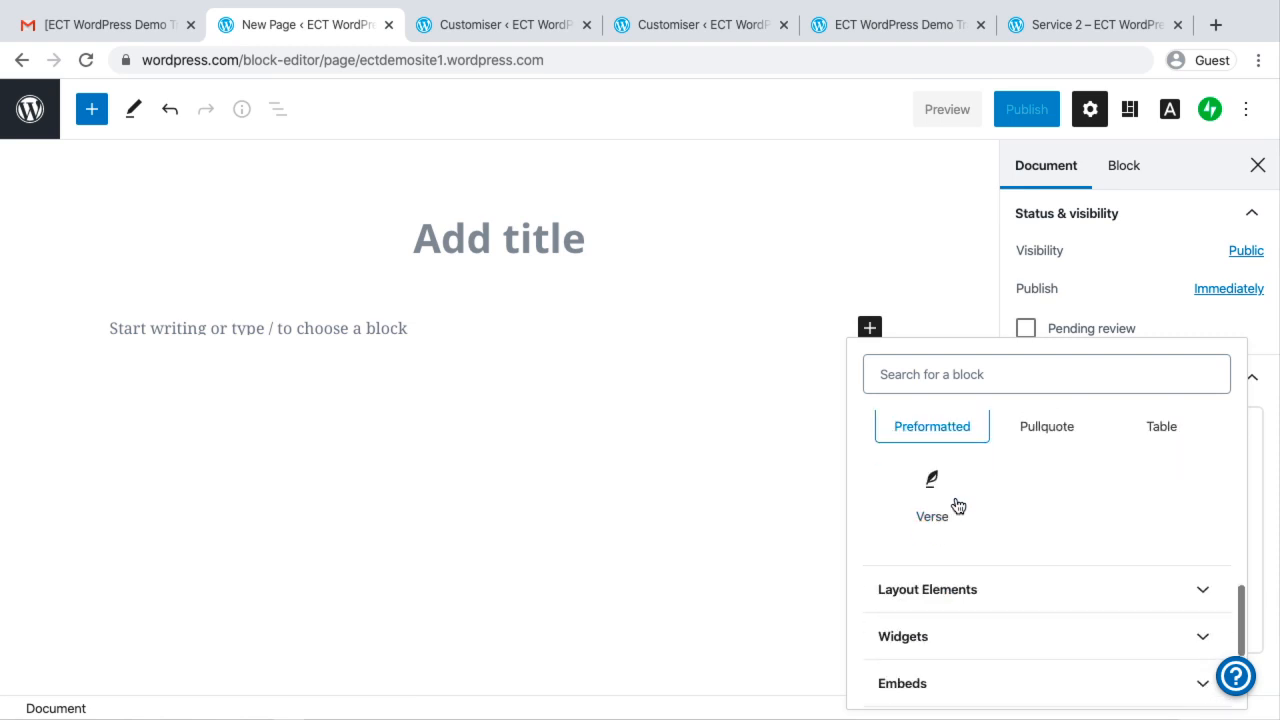
{"action": "left_click", "coordinate": [951, 480]}
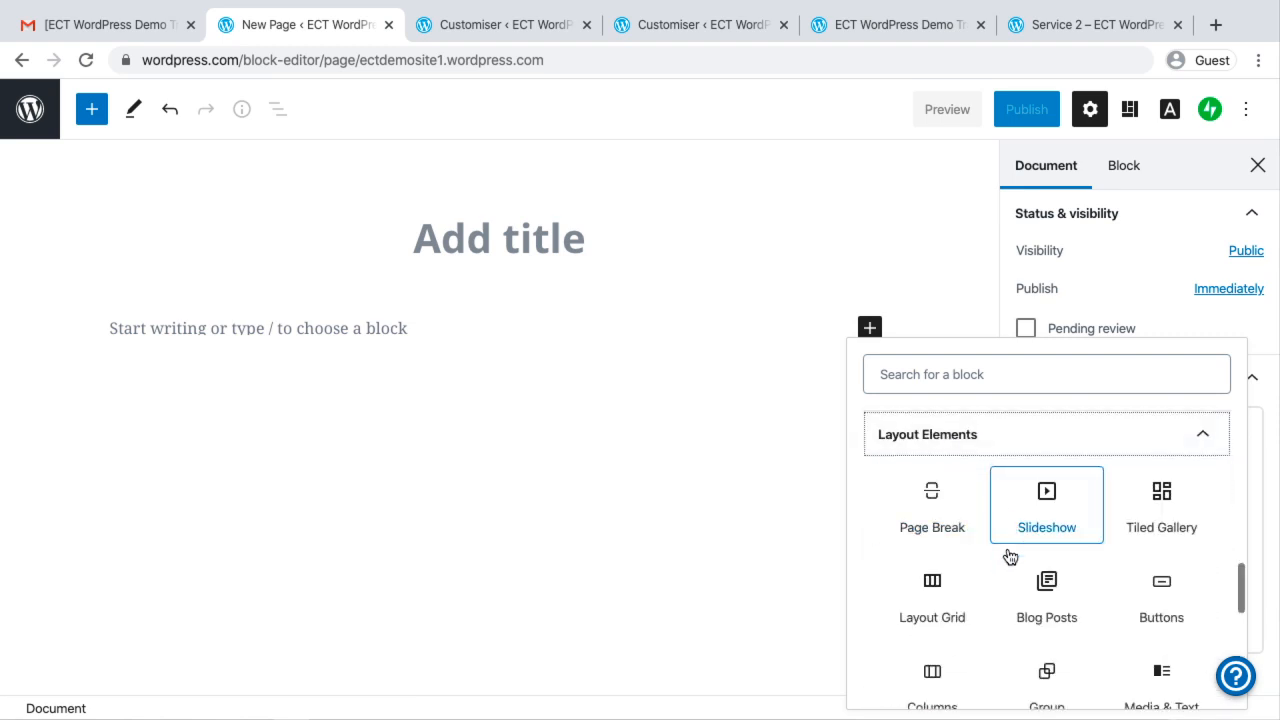
{"action": "scroll", "coordinate": [1006, 563], "scroll_direction": "down", "scroll_amount": 2}
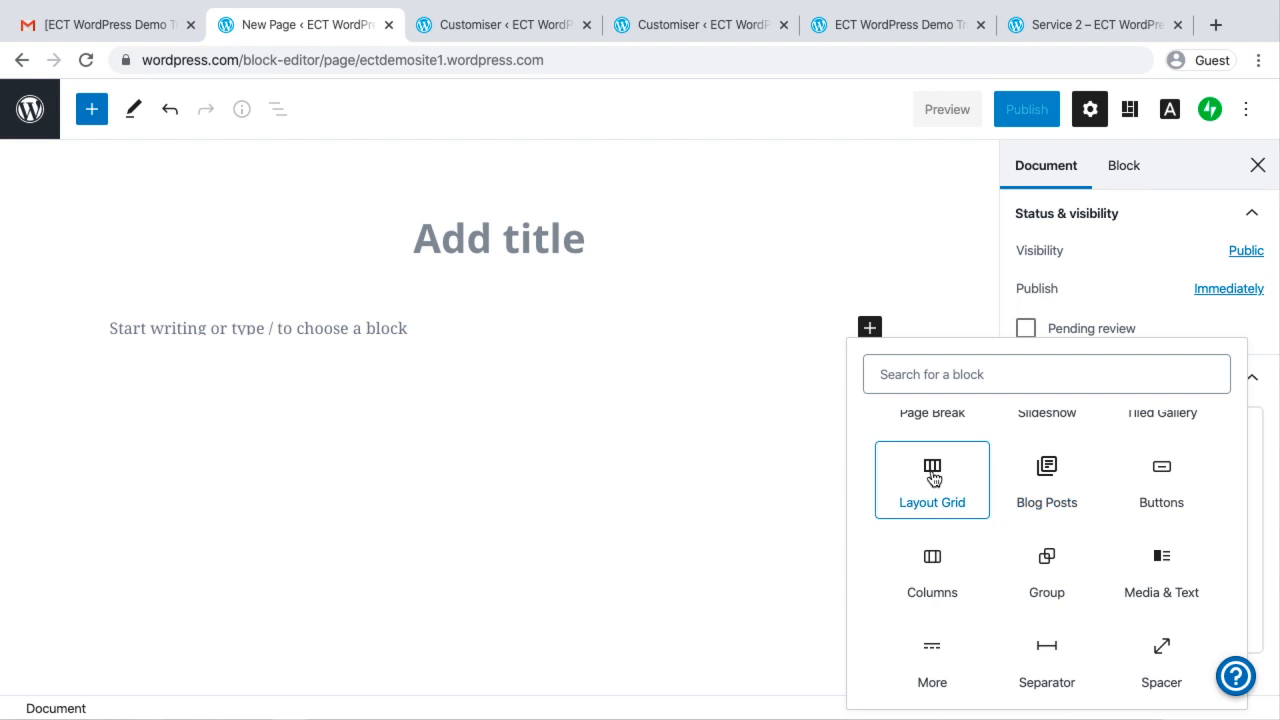
{"action": "scroll", "coordinate": [930, 475], "scroll_direction": "up", "scroll_amount": 1}
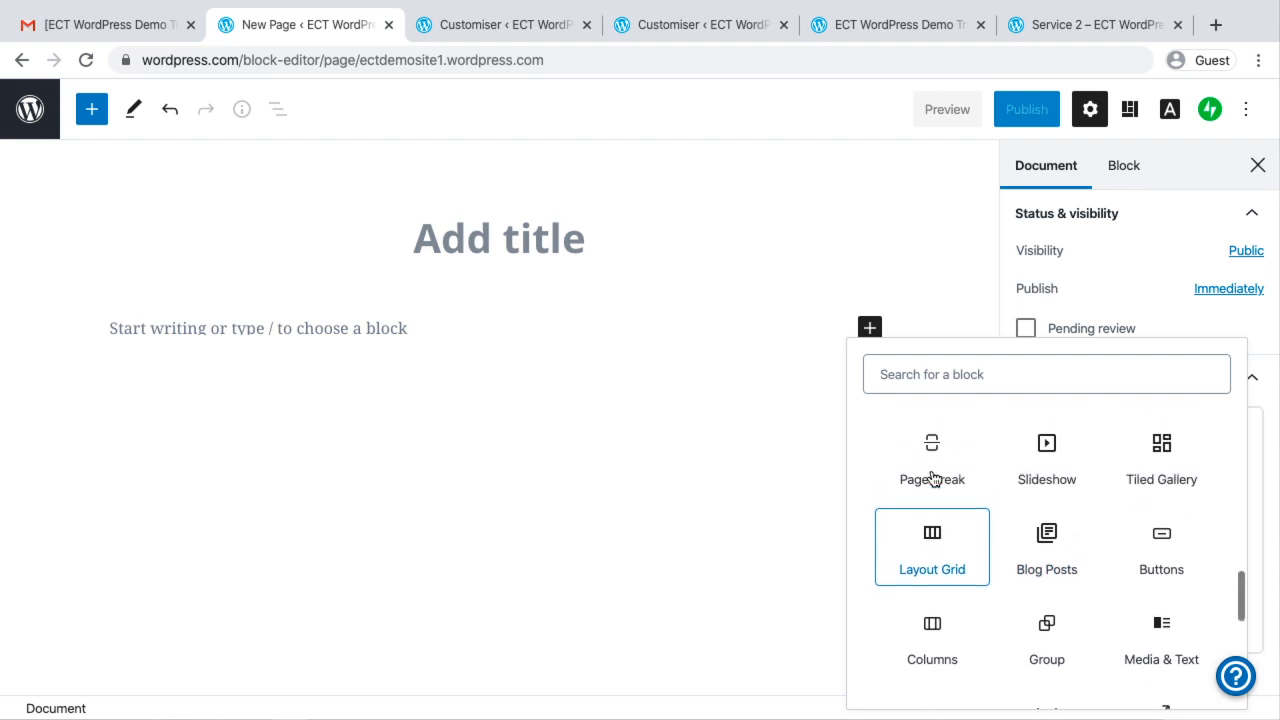
{"action": "left_click", "coordinate": [932, 545]}
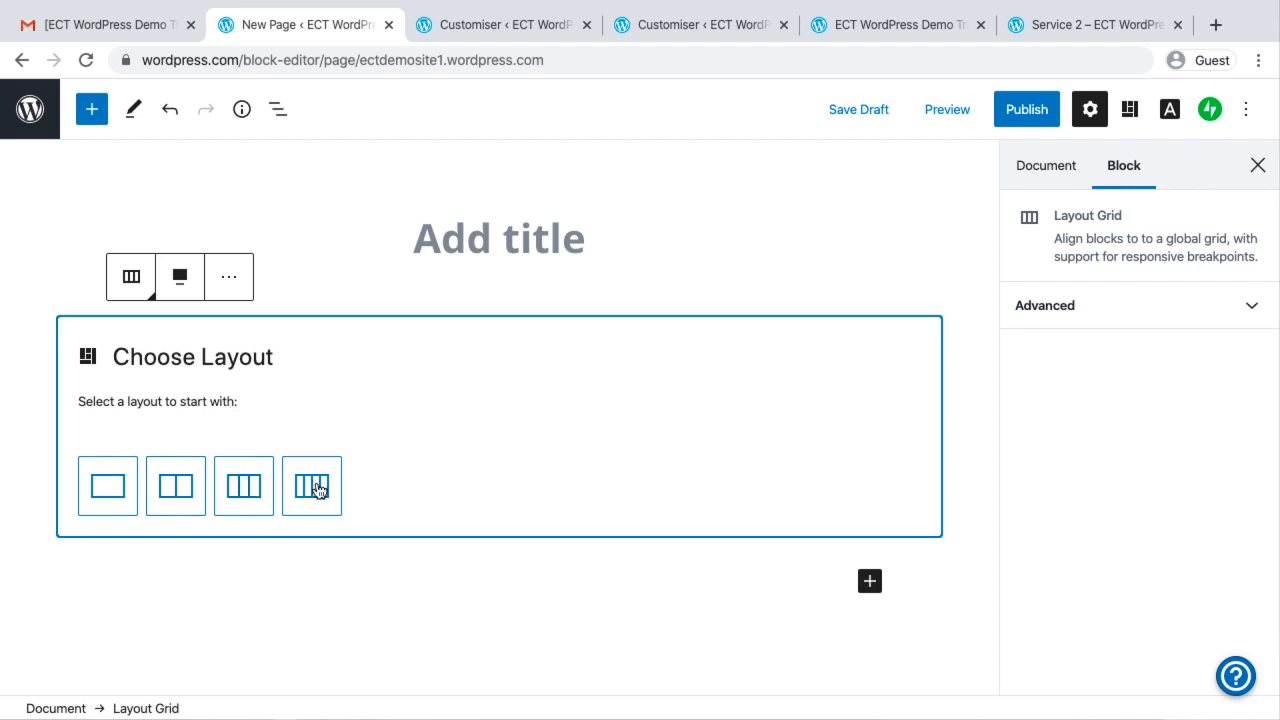
{"action": "left_click", "coordinate": [180, 487]}
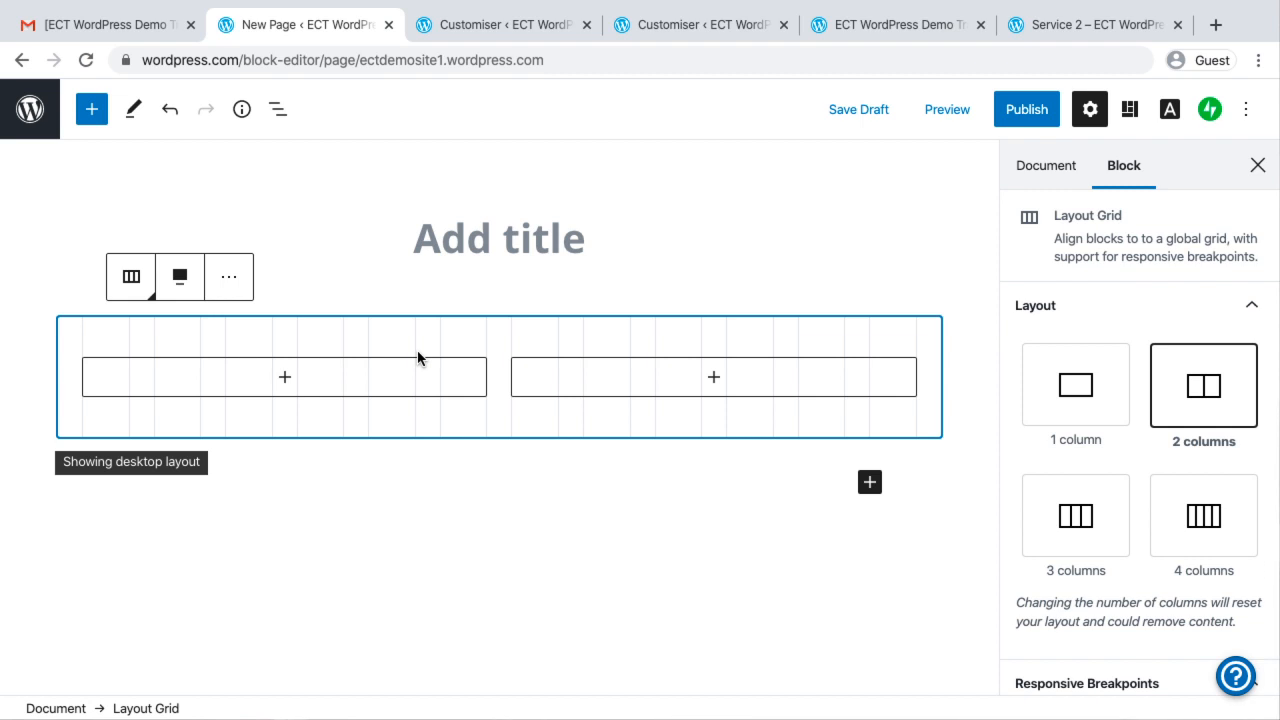
Switch to the open customiser for the ecttestsite.wordpress.com site
{"action": "left_click", "coordinate": [469, 25]}
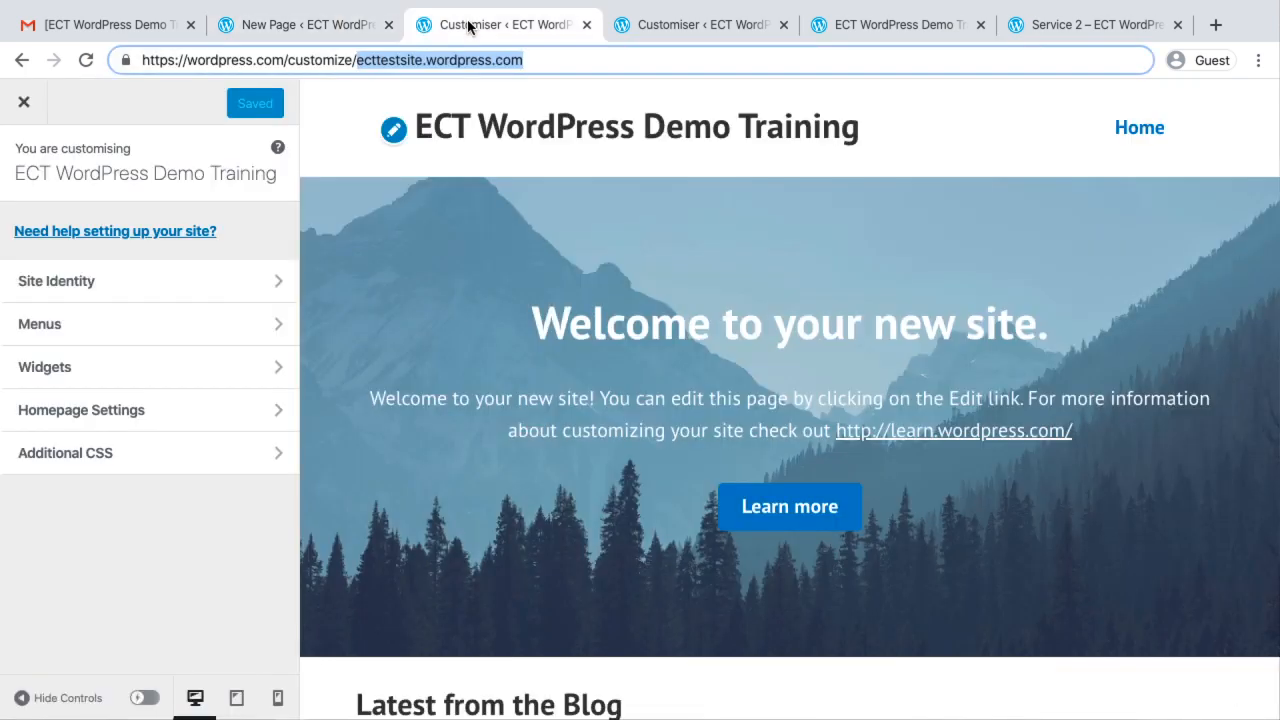
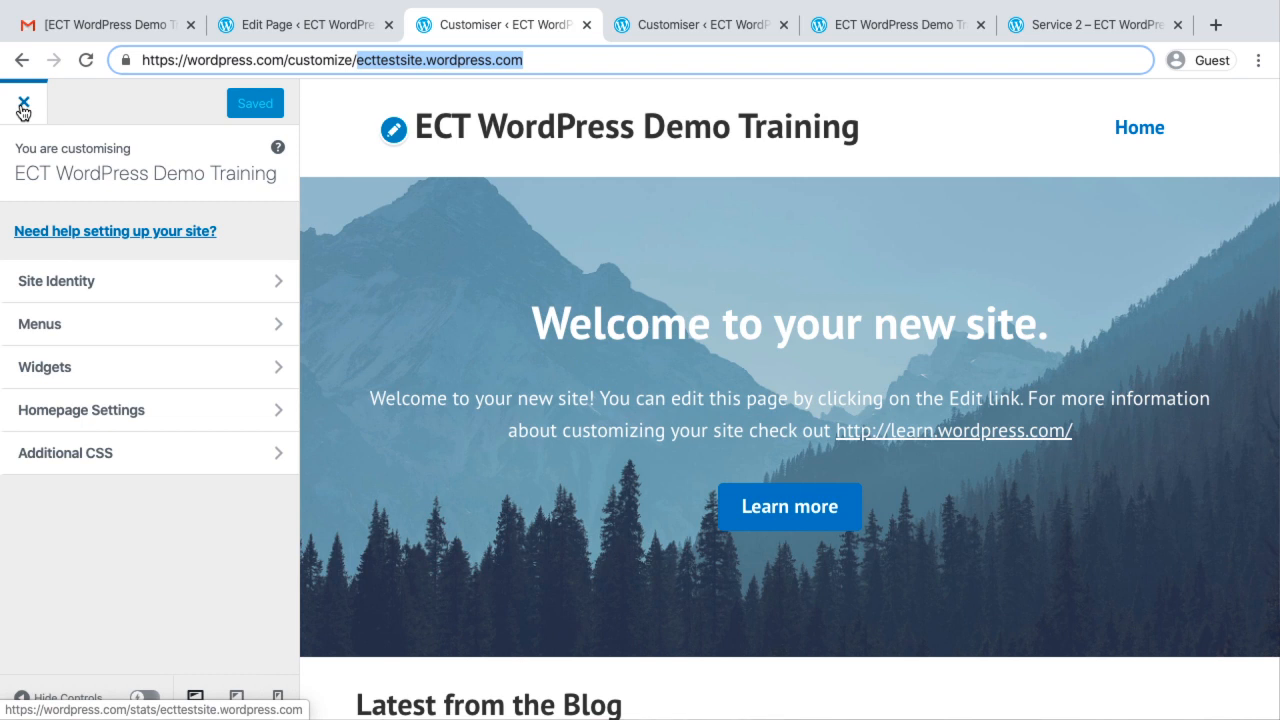
Leave the customiser for ecttestsite.wordpress.com and show that site's list of published posts
{"action": "left_click", "coordinate": [323, 28]}
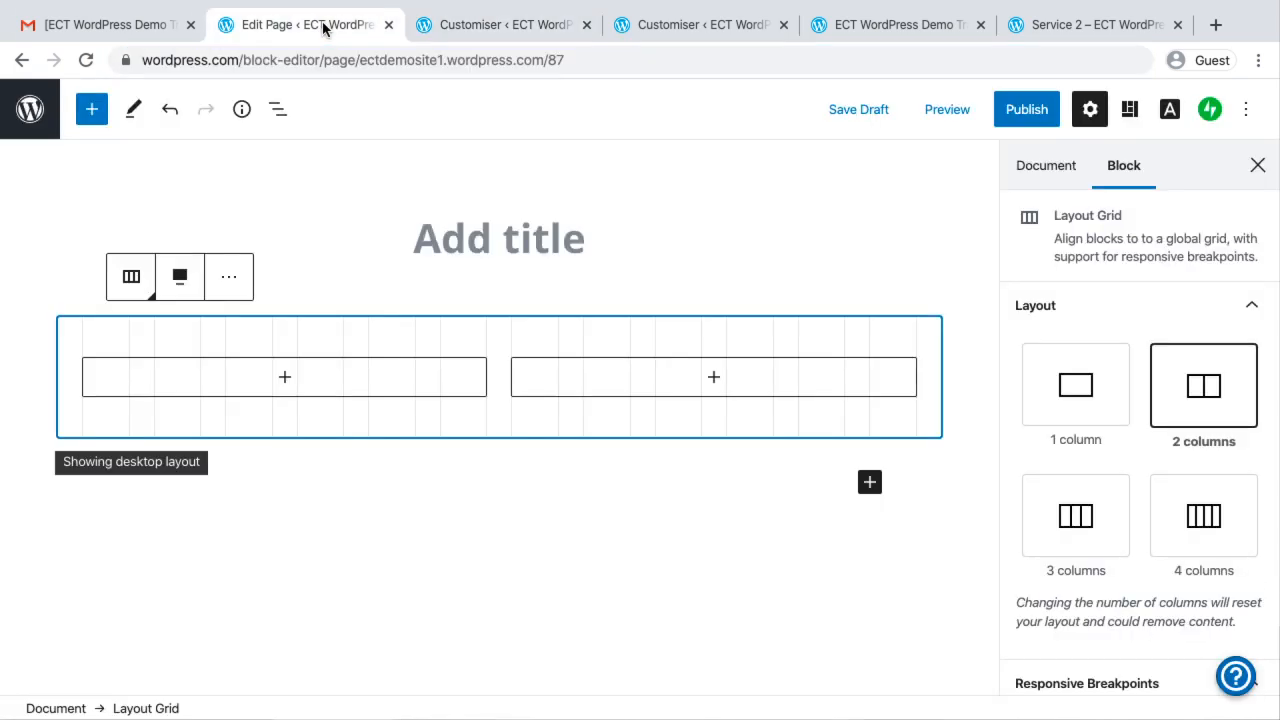
{"action": "left_click", "coordinate": [497, 27]}
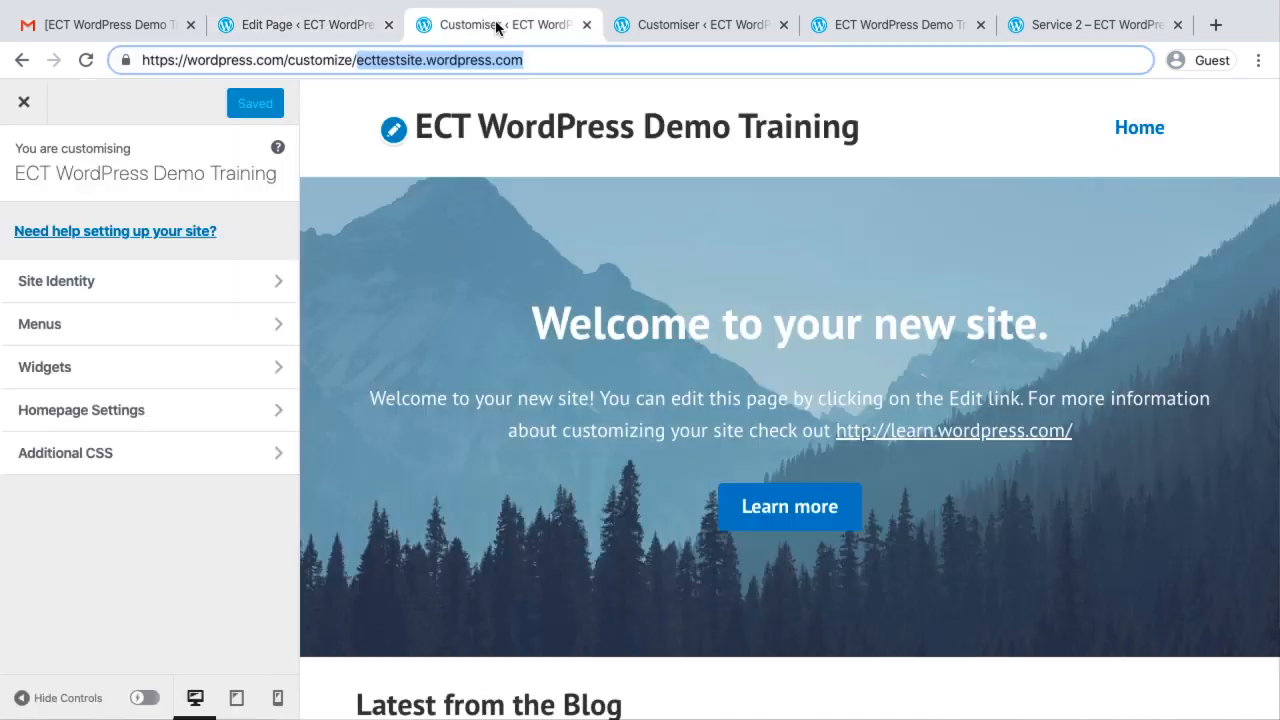
{"action": "left_click", "coordinate": [16, 103]}
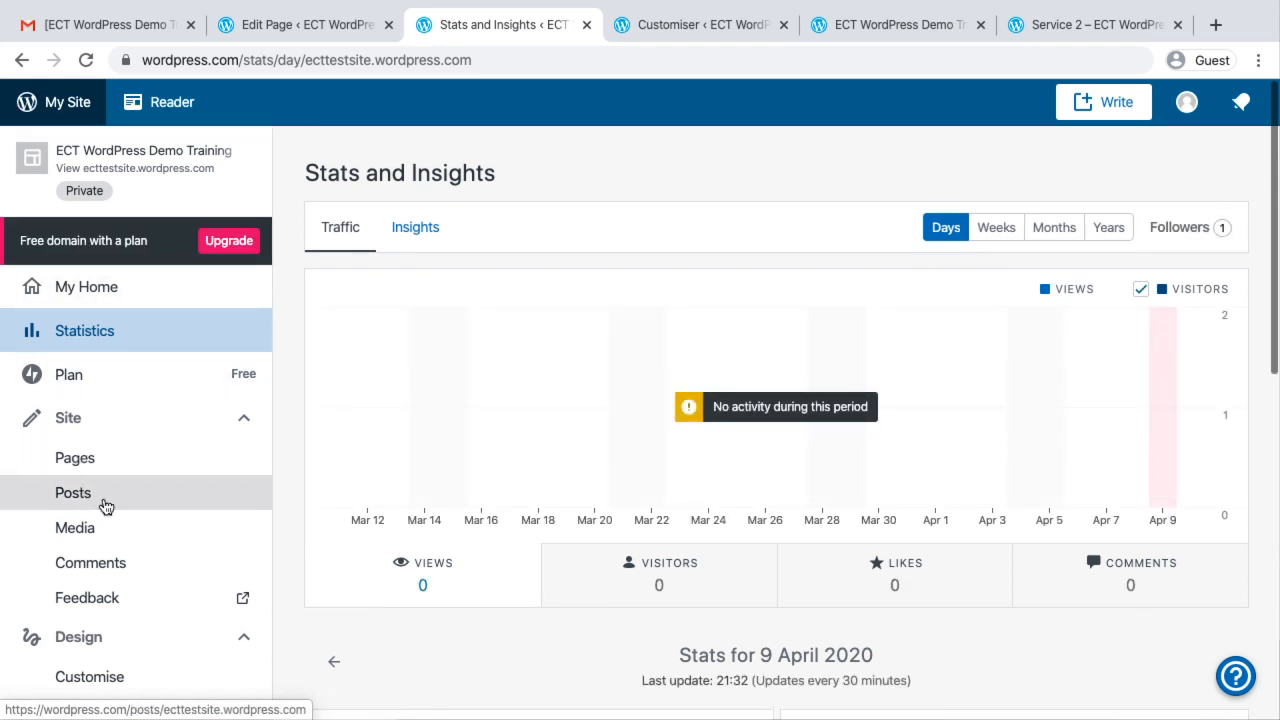
{"action": "left_click", "coordinate": [103, 506]}
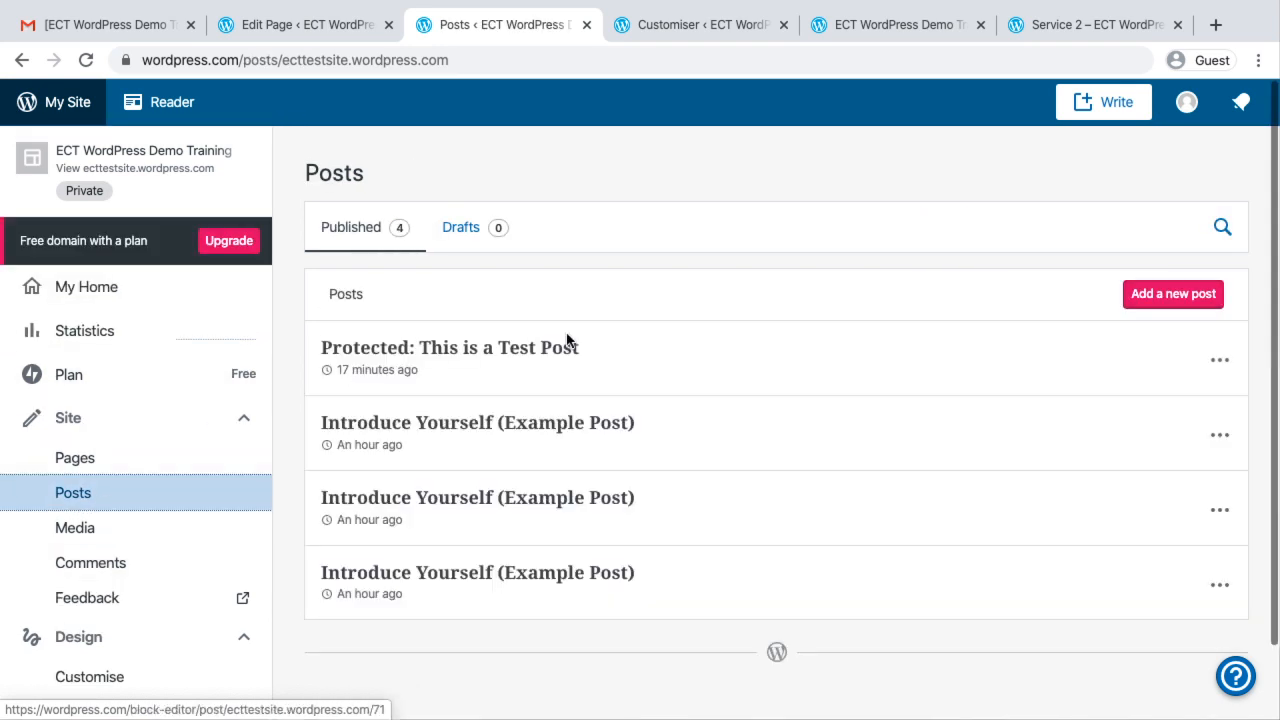
Try to open the uppermost Introduce Yourself (Example Post) for editing, and return to the posts list
{"action": "left_click", "coordinate": [461, 434]}
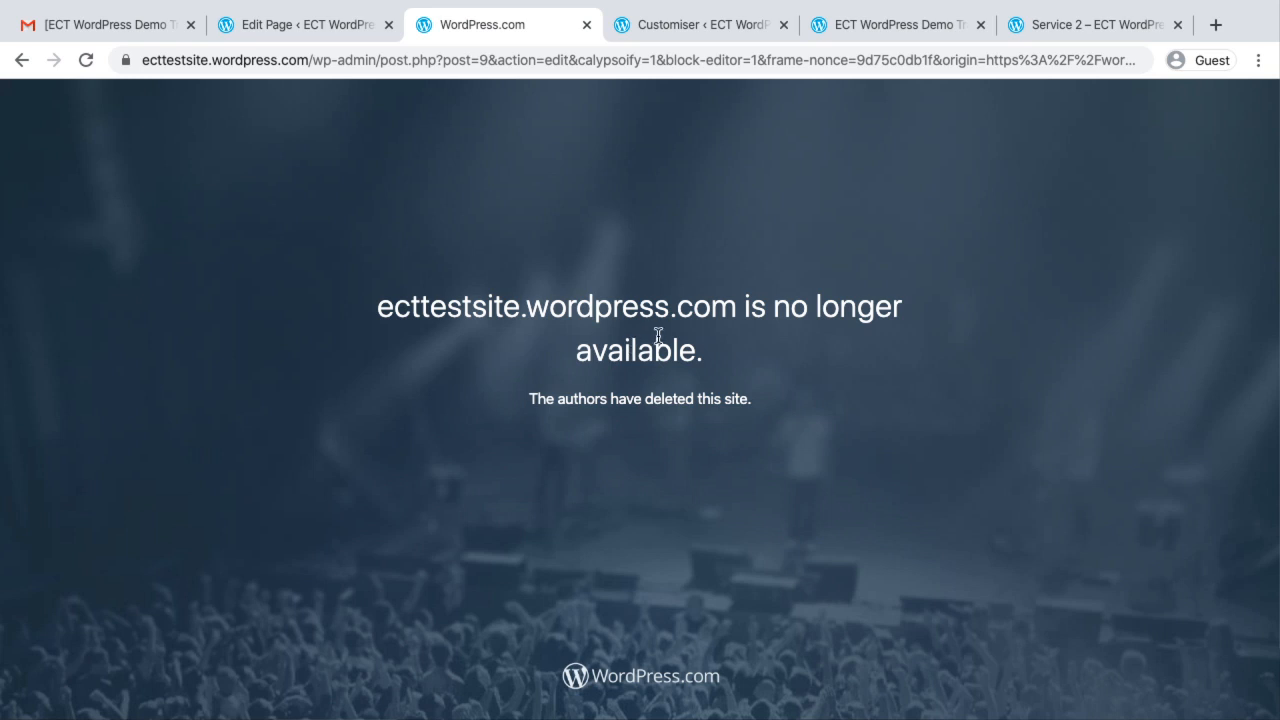
{"action": "left_click", "coordinate": [313, 22]}
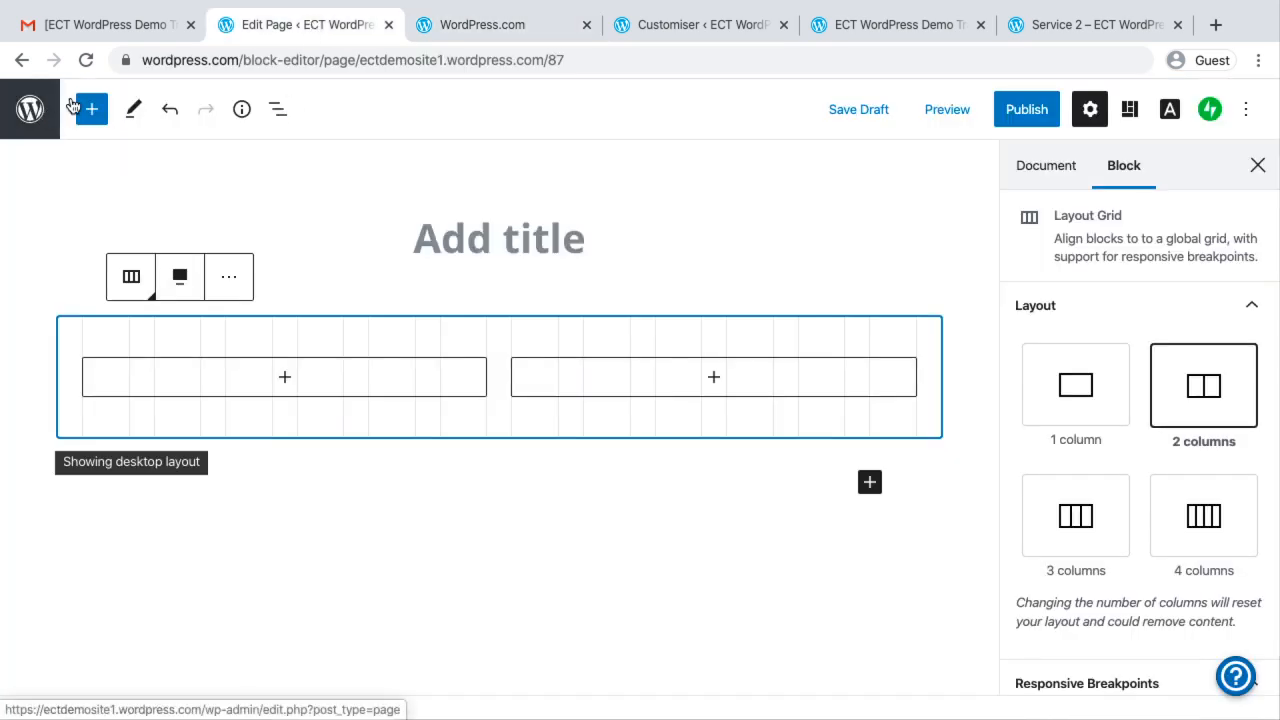
{"action": "left_click", "coordinate": [497, 30]}
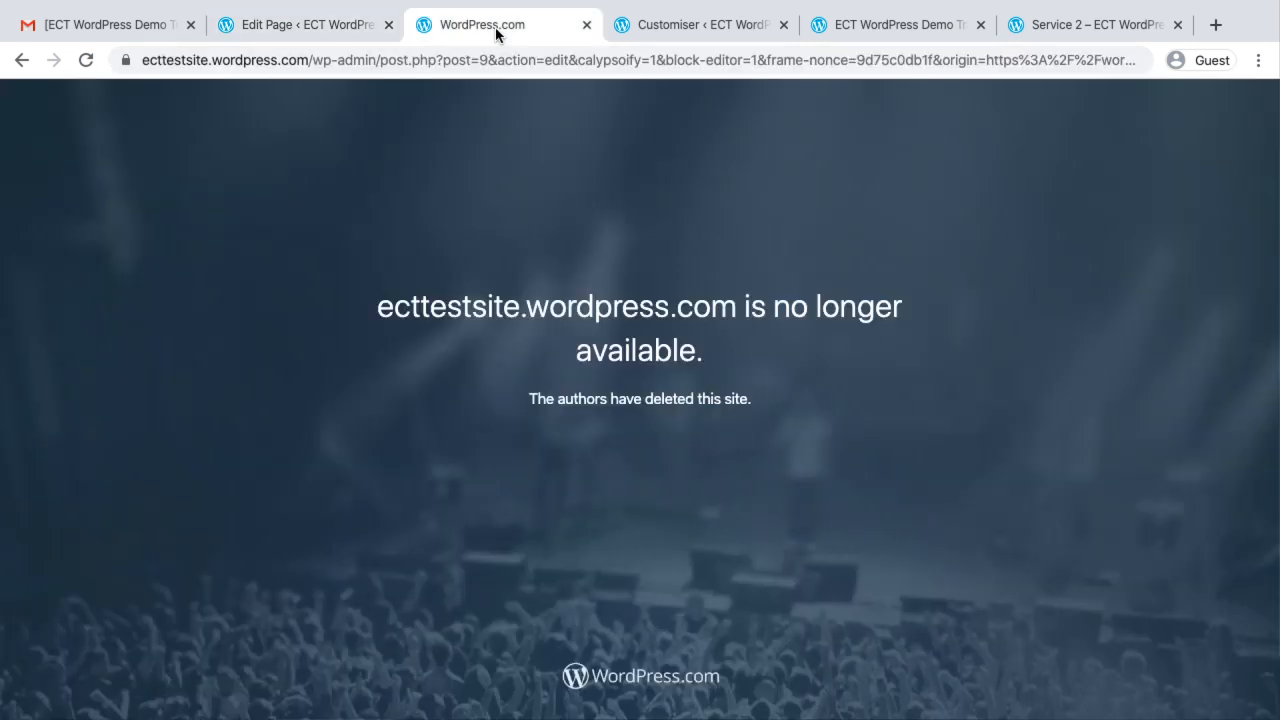
{"action": "left_click", "coordinate": [33, 64]}
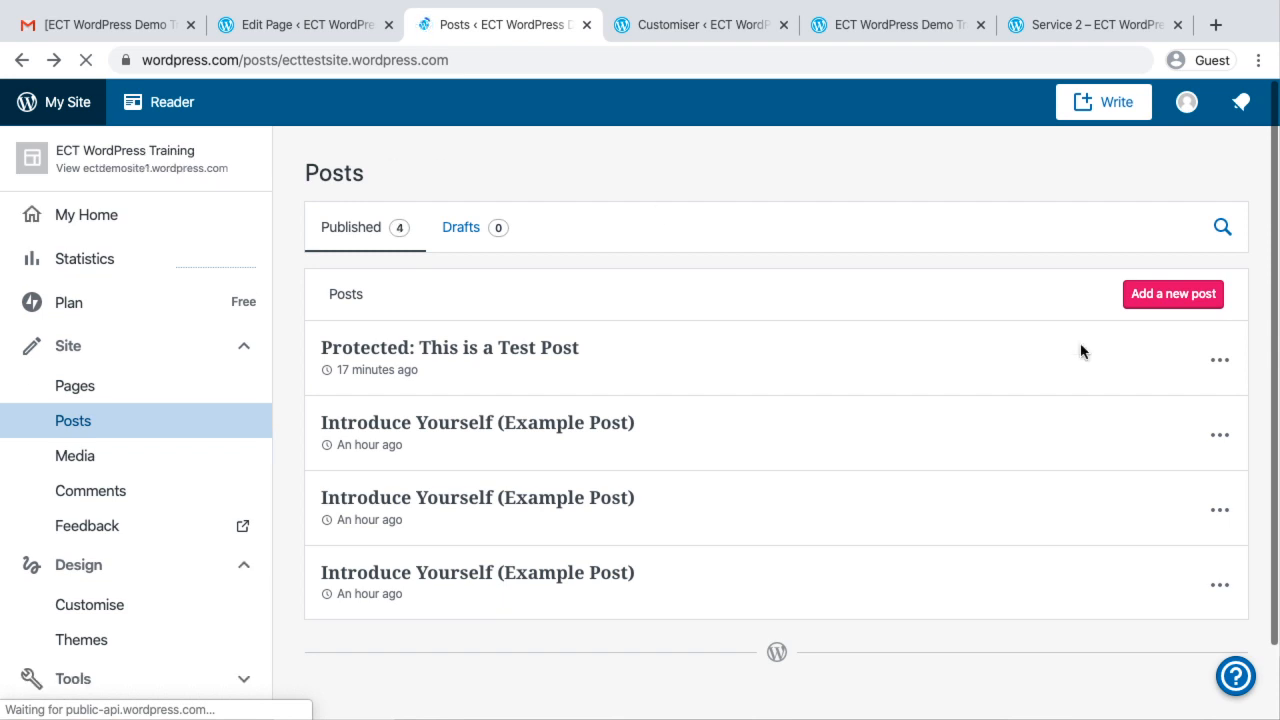
Add a new post and title it "Test Post"
{"action": "left_click", "coordinate": [1178, 298]}
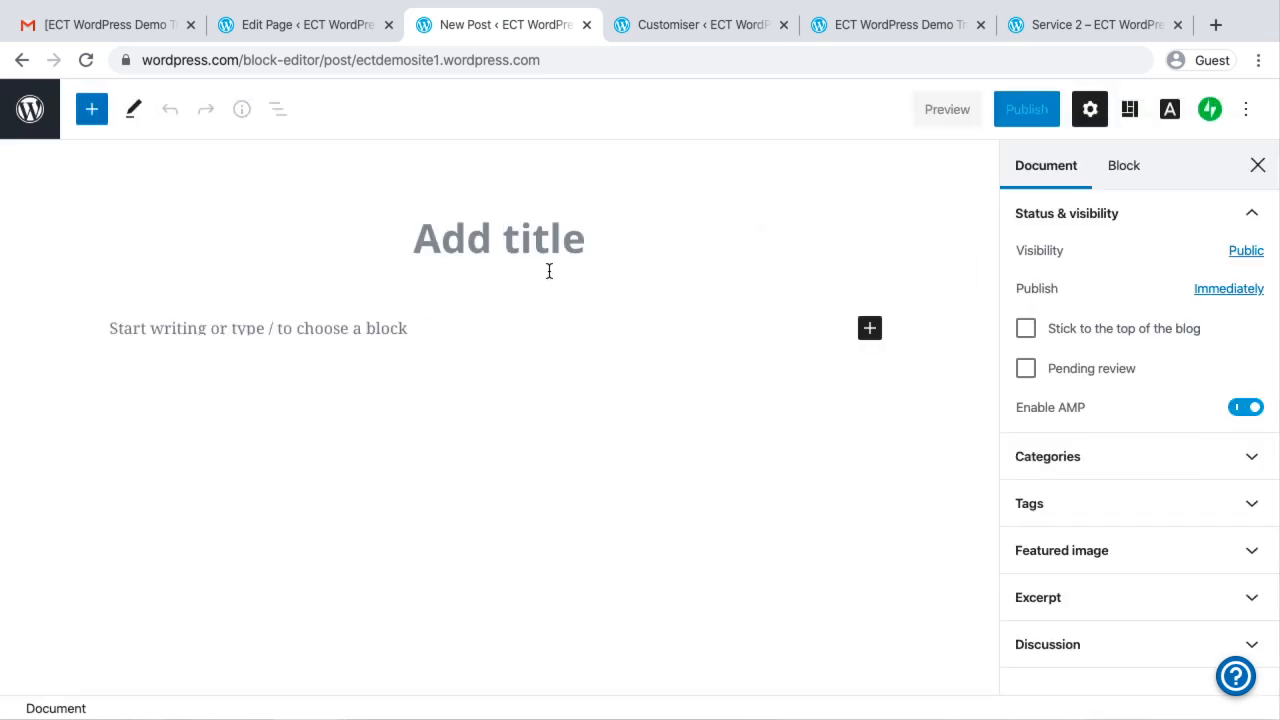
{"action": "left_click", "coordinate": [451, 243]}
{"action": "type", "text": "Tes"}
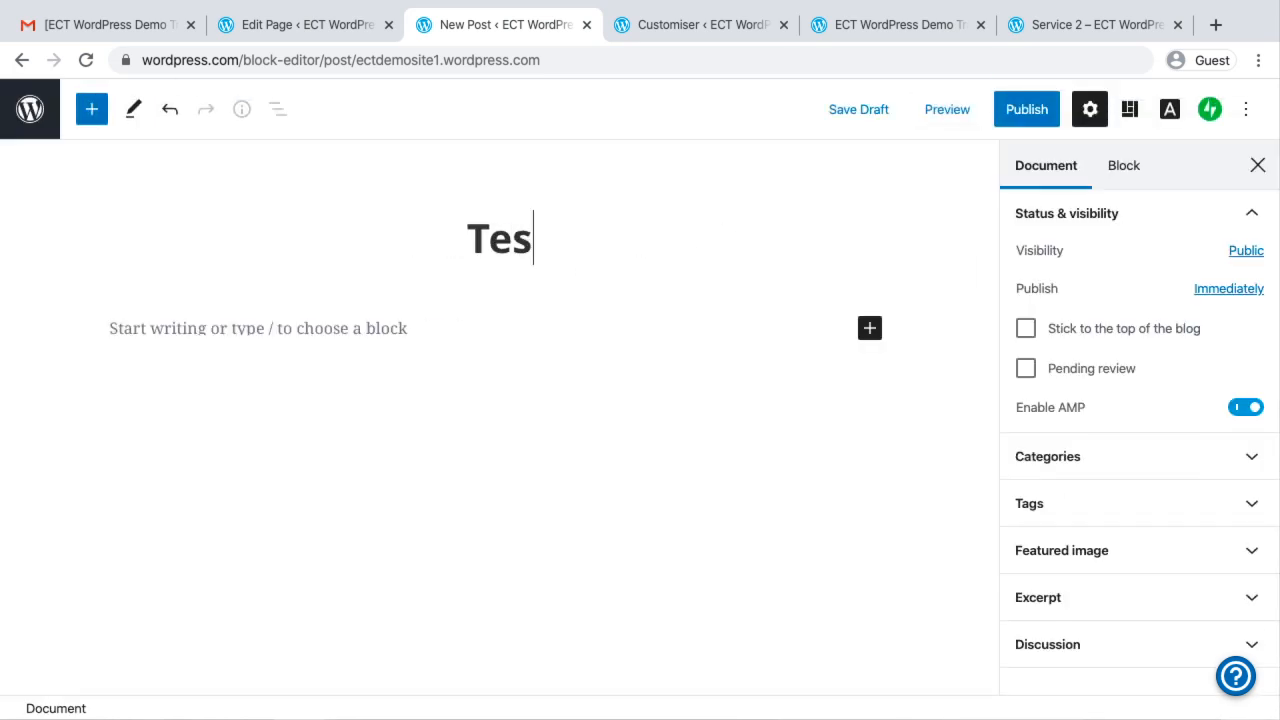
{"action": "type", "text": "t Post"}
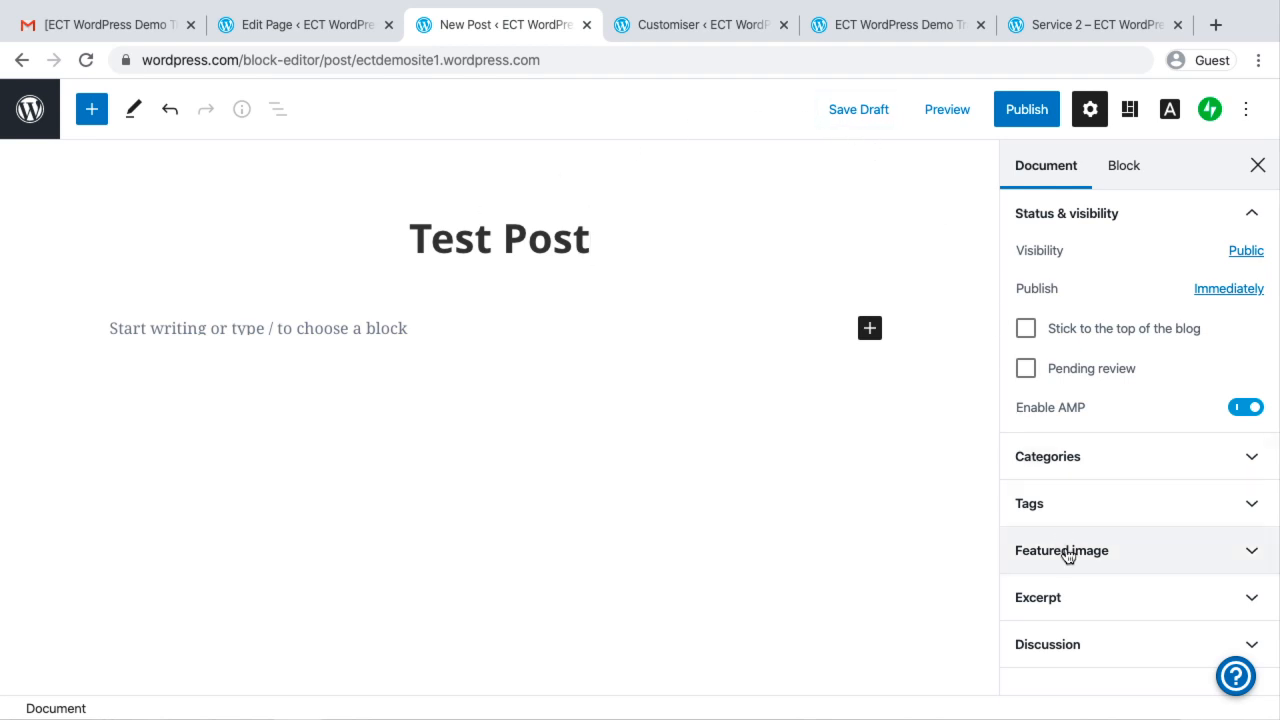
Set the post's featured image to the media library photo of the girl writing on a slate
{"action": "left_click", "coordinate": [1066, 552]}
{"action": "scroll", "coordinate": [1066, 555], "scroll_direction": "down", "scroll_amount": 3}
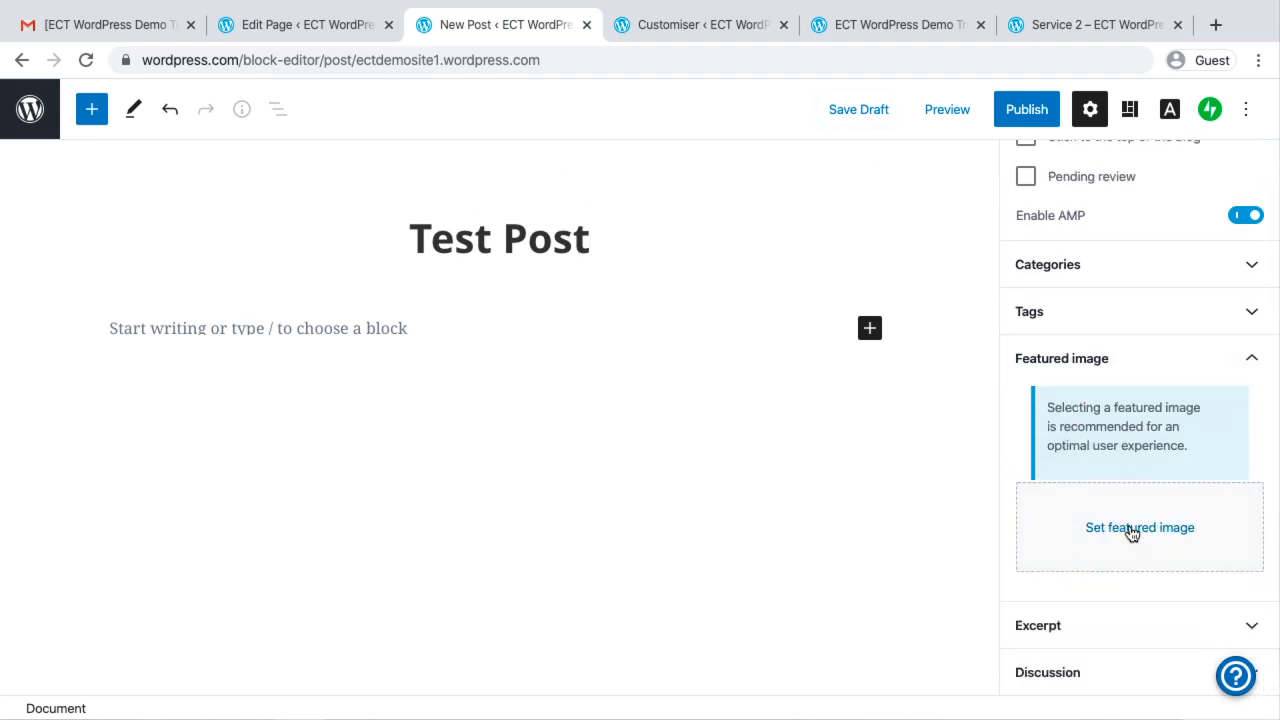
{"action": "left_click", "coordinate": [1129, 528]}
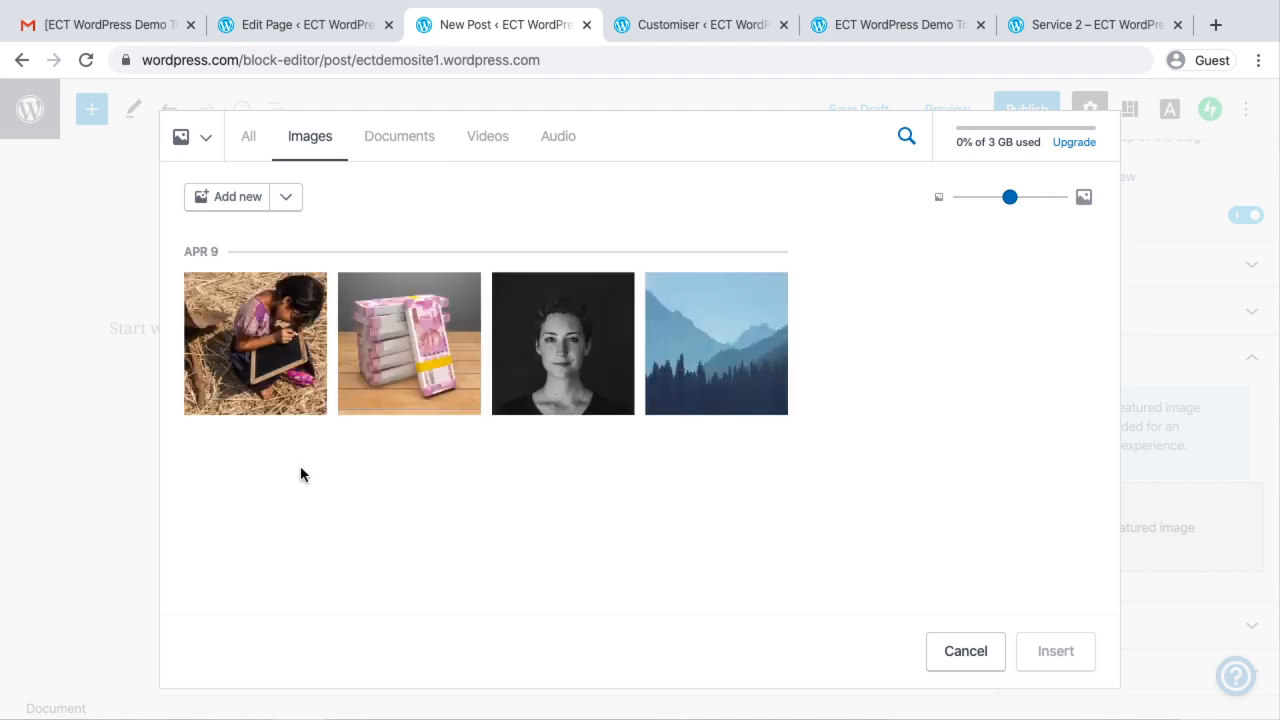
{"action": "left_click", "coordinate": [230, 367]}
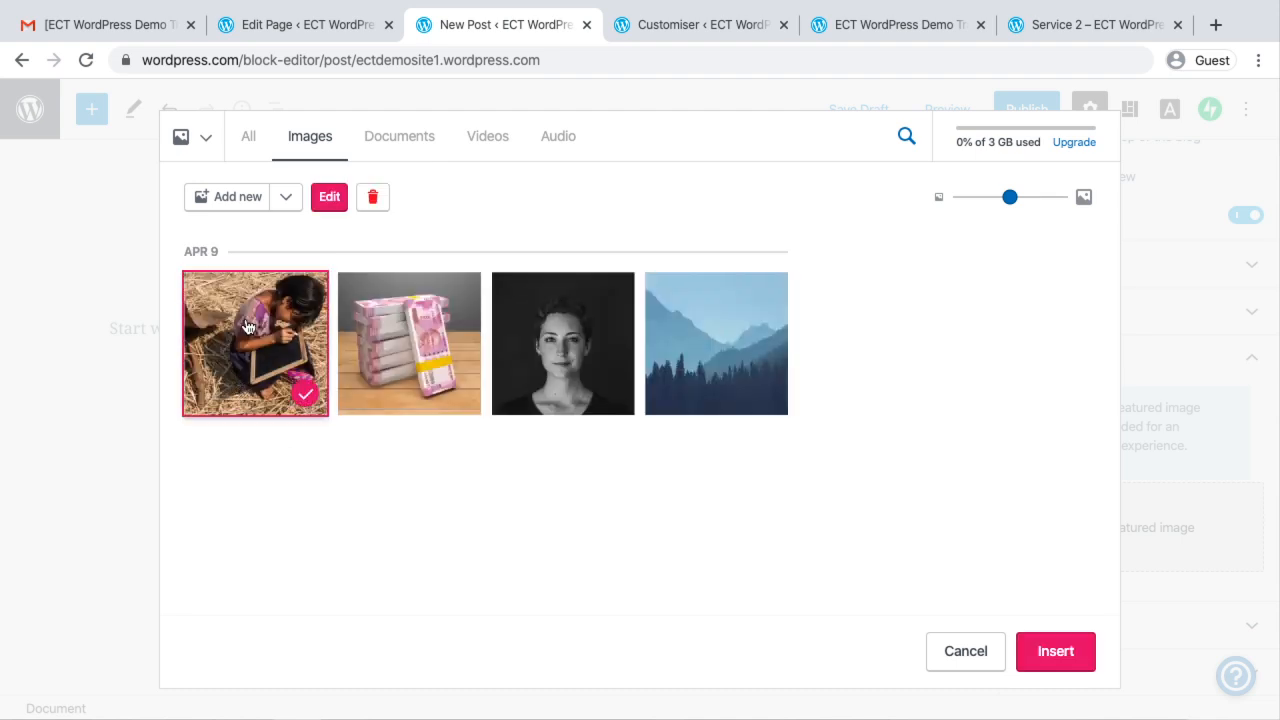
{"action": "left_click", "coordinate": [1052, 651]}
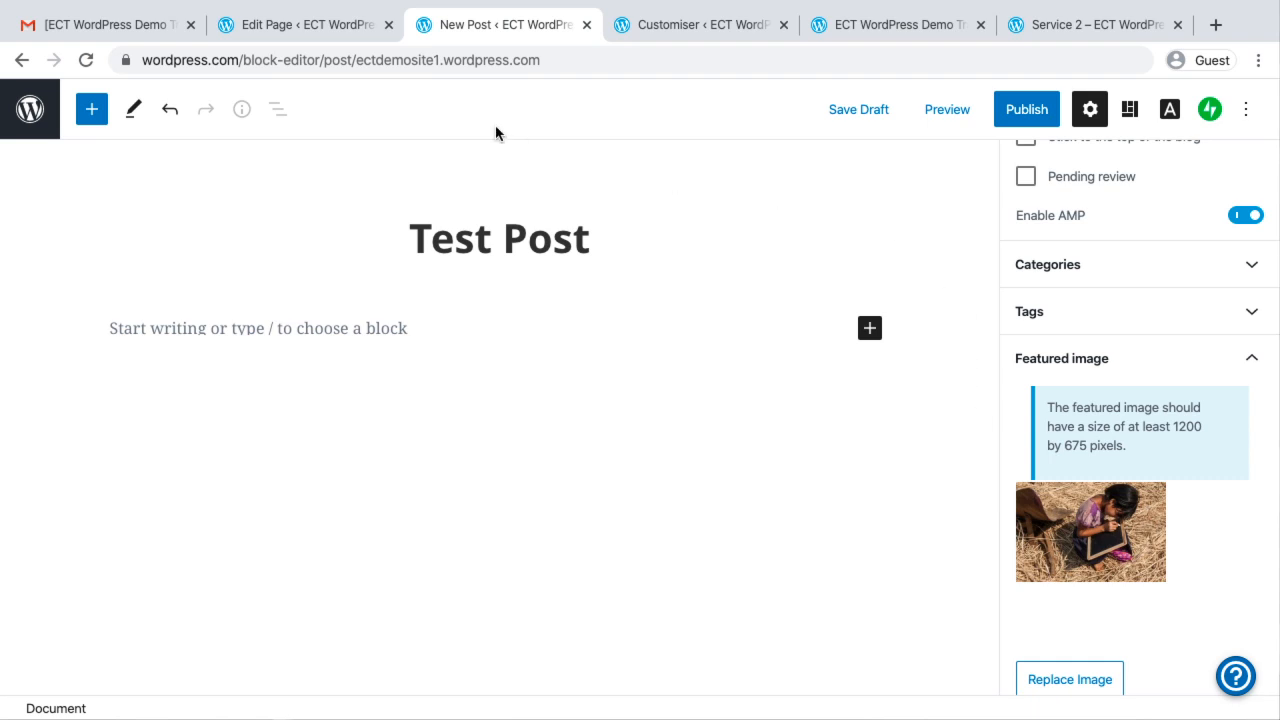
Leave the untitled layout grid page without saving it, and open the customiser for the ECT WordPress Training site
{"action": "left_click", "coordinate": [290, 14]}
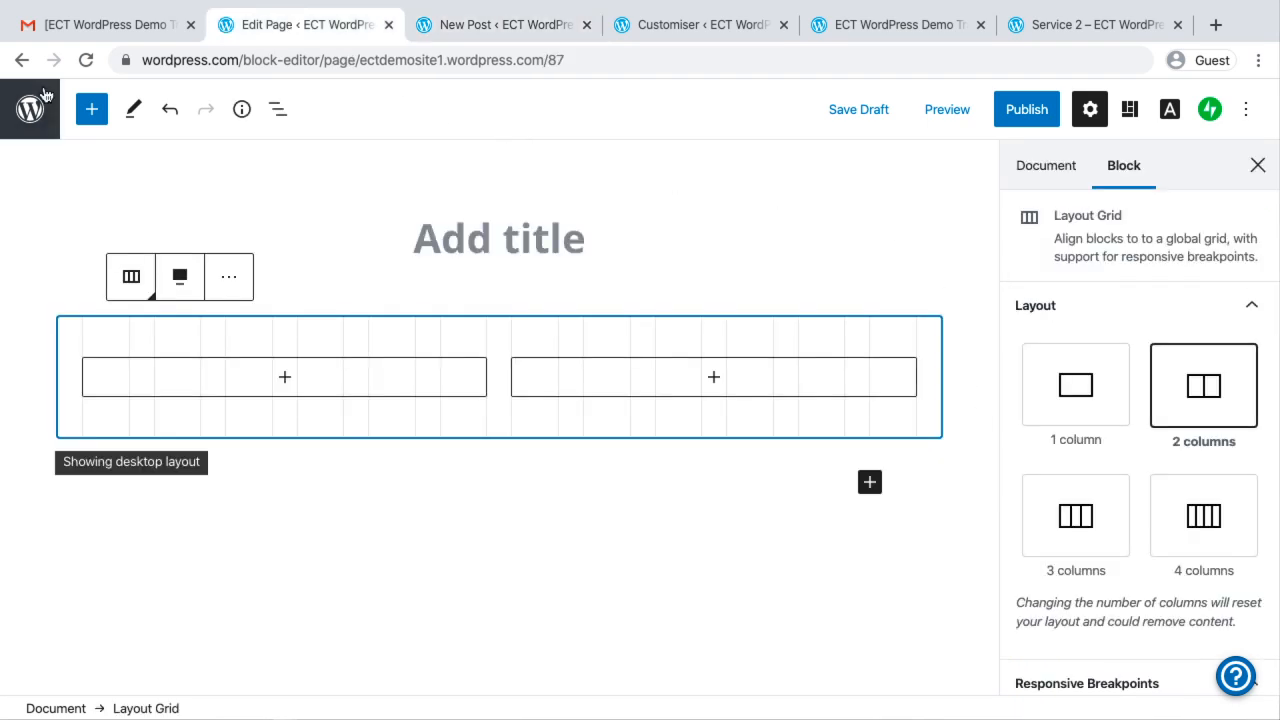
{"action": "left_click", "coordinate": [29, 112]}
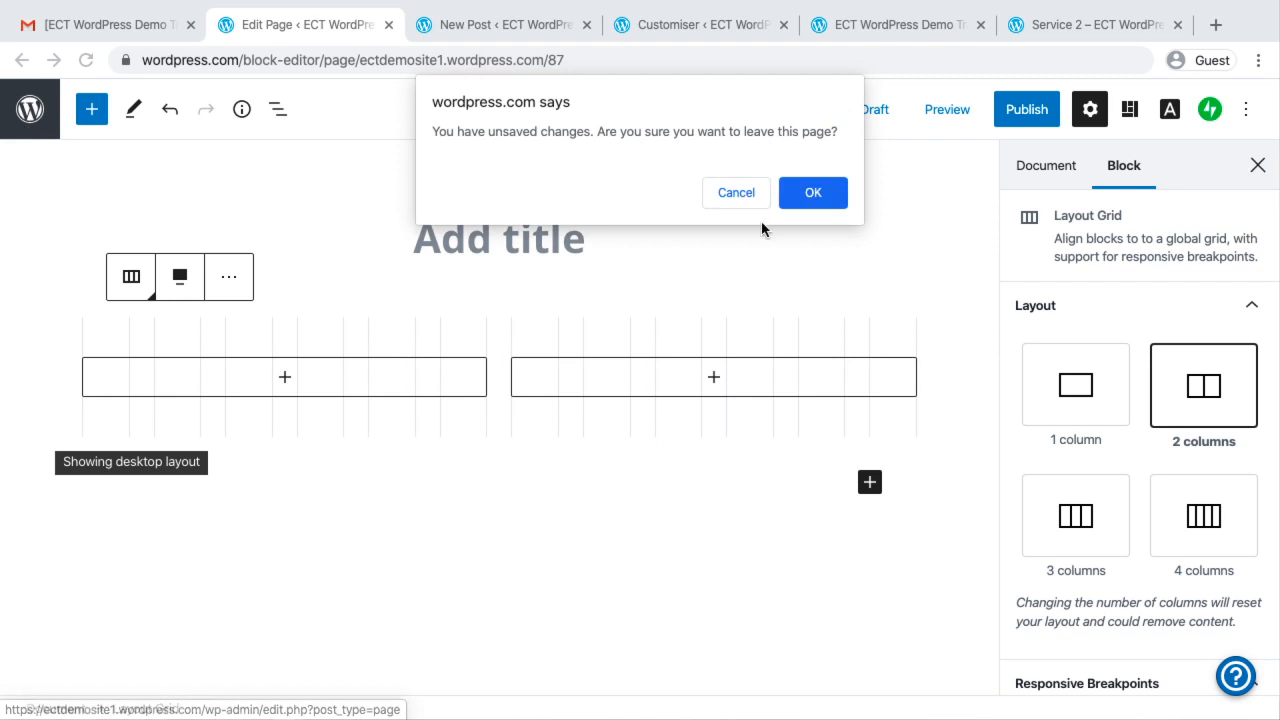
{"action": "left_click", "coordinate": [813, 194]}
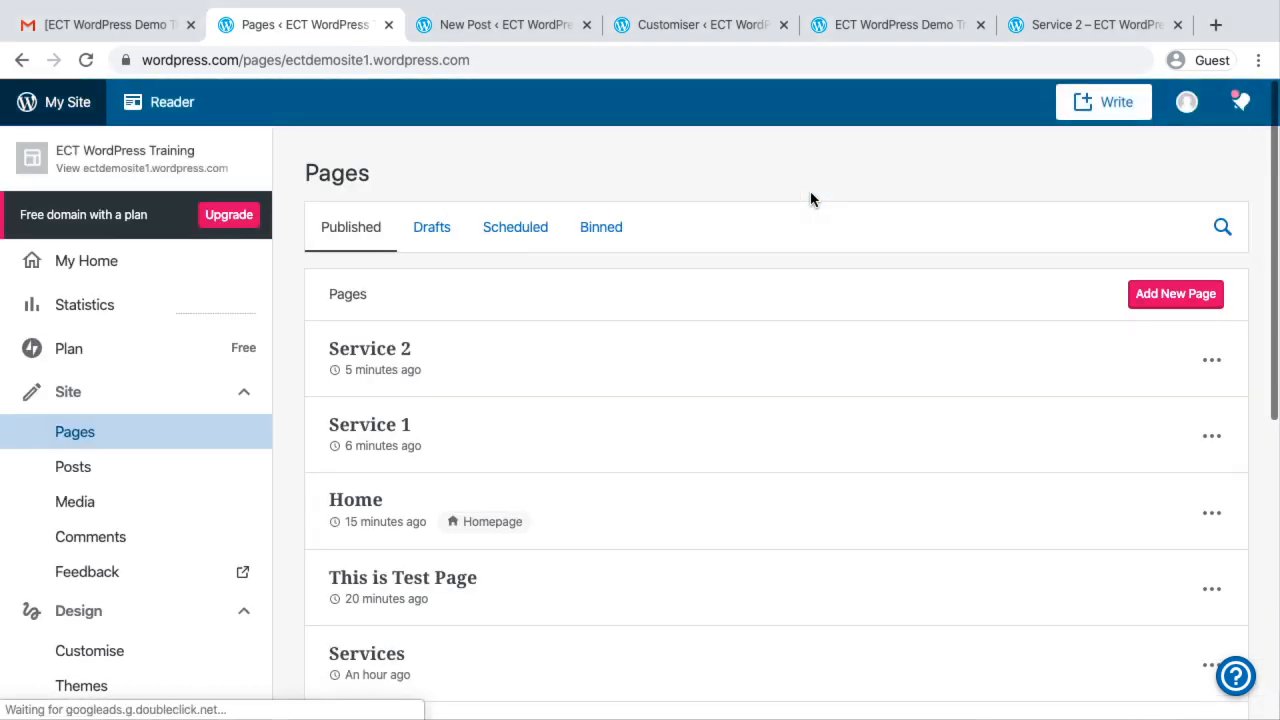
{"action": "scroll", "coordinate": [155, 470], "scroll_direction": "down", "scroll_amount": 1}
{"action": "scroll", "coordinate": [155, 470], "scroll_direction": "down", "scroll_amount": 5}
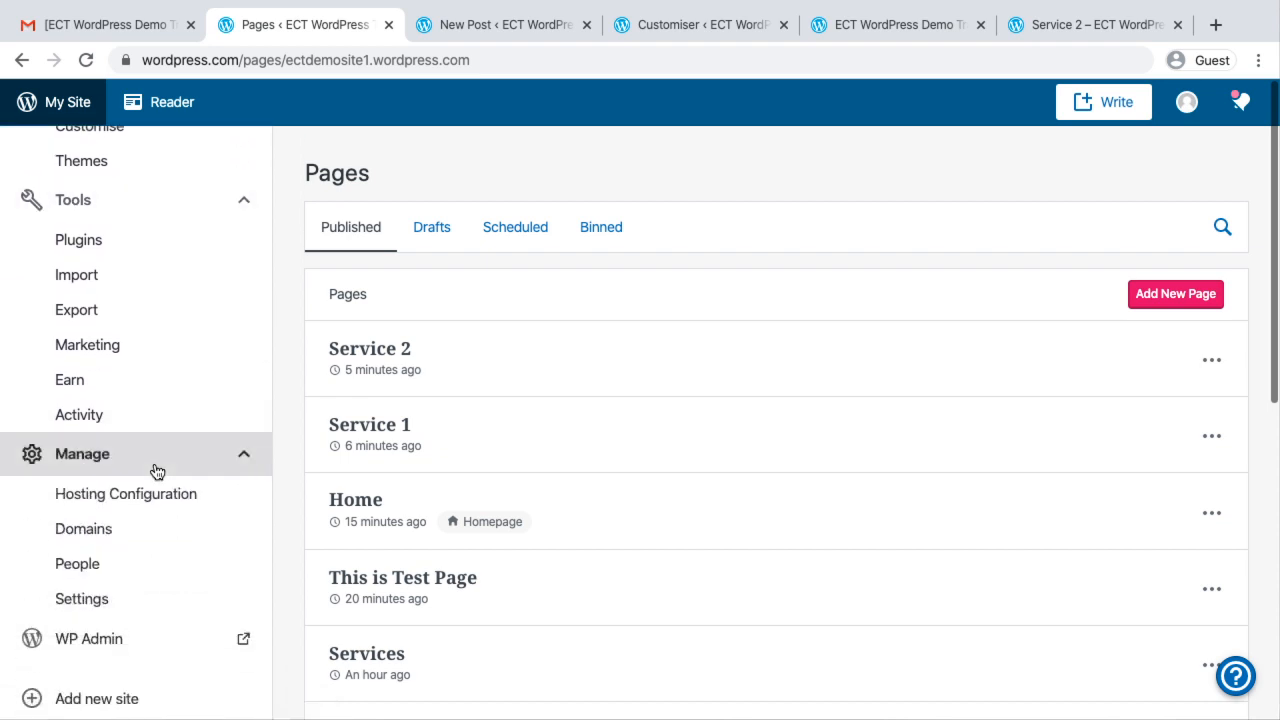
{"action": "scroll", "coordinate": [155, 470], "scroll_direction": "up", "scroll_amount": 3}
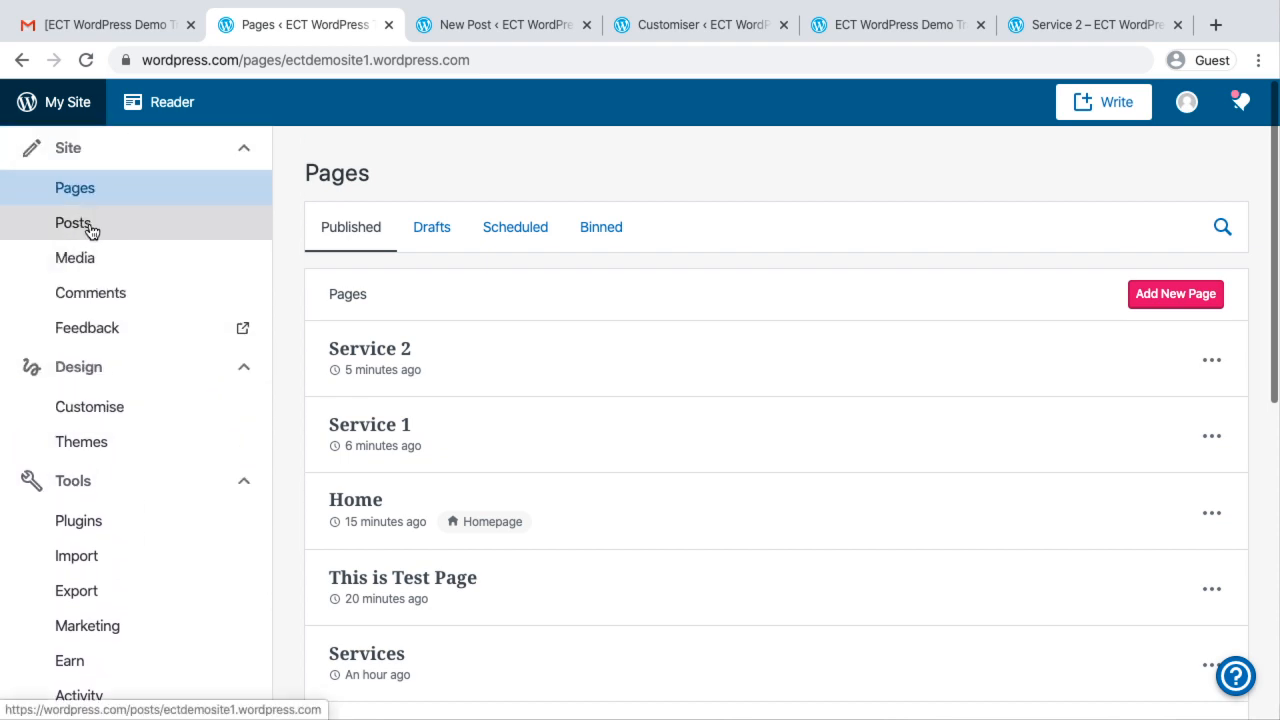
{"action": "left_click", "coordinate": [100, 406]}
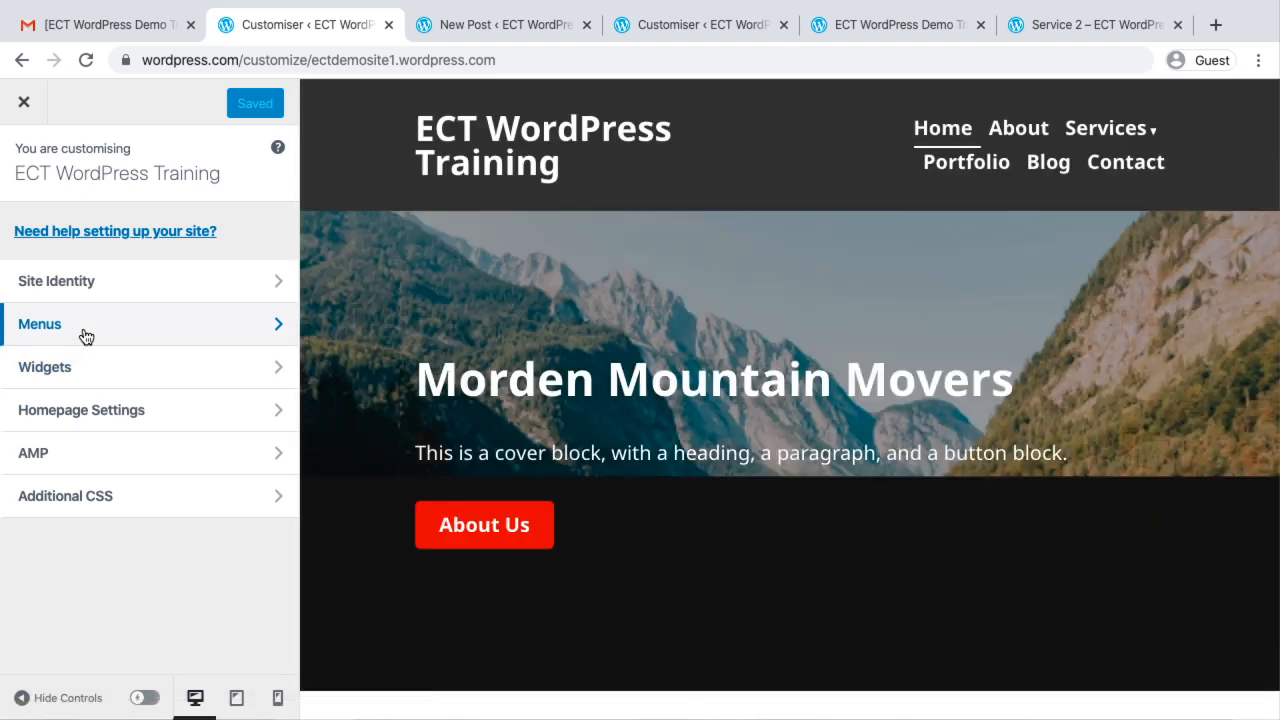
Open the Facebook link of the Social menu for editing at its URL
{"action": "left_click", "coordinate": [84, 334]}
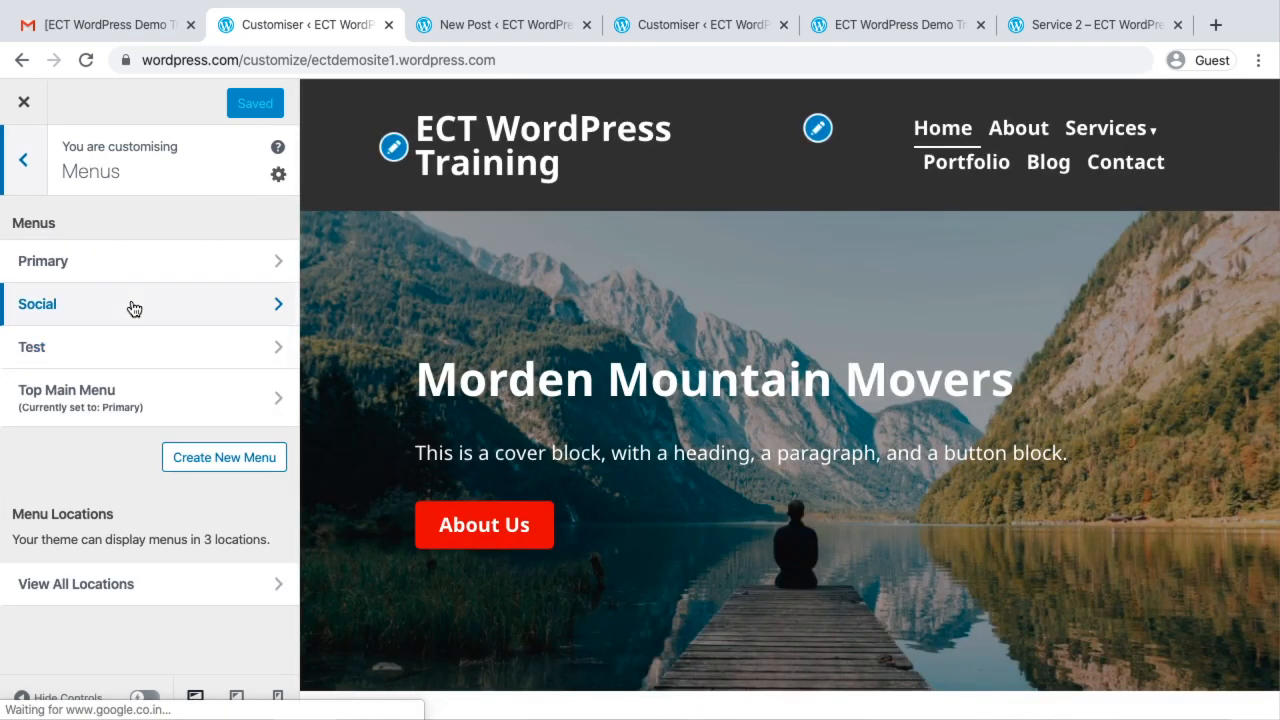
{"action": "left_click", "coordinate": [134, 308]}
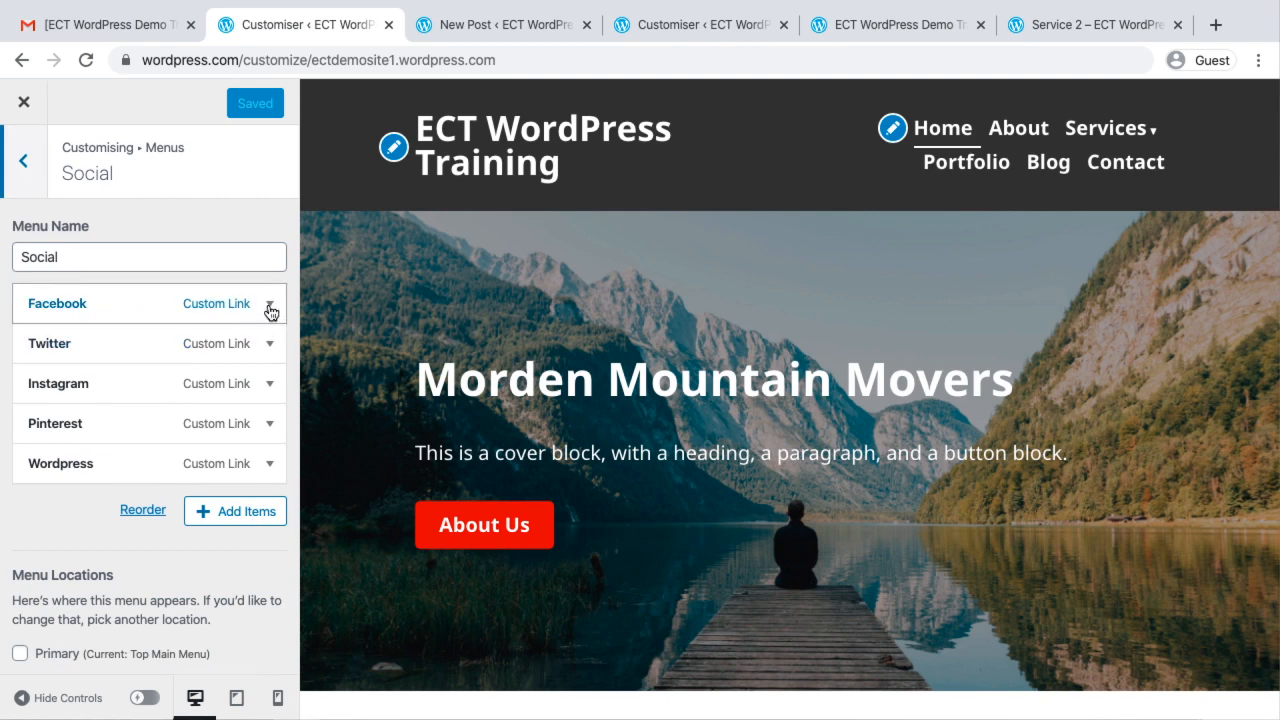
{"action": "left_click", "coordinate": [270, 312]}
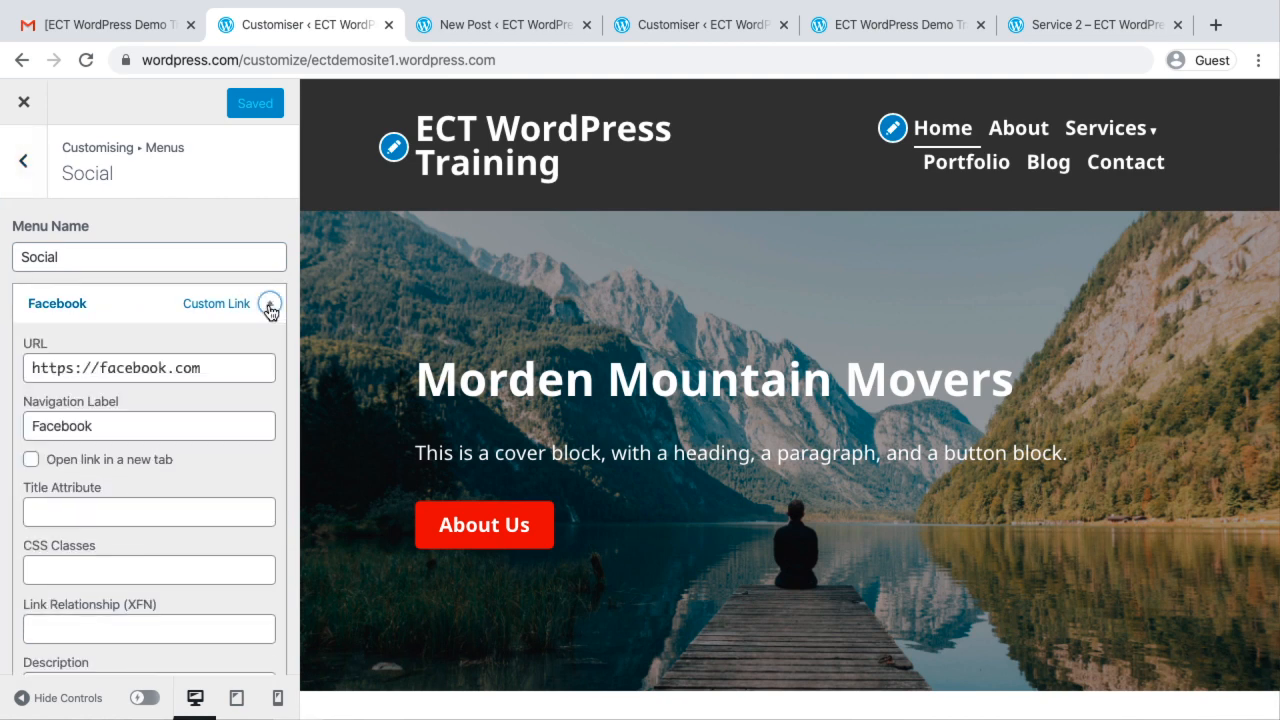
{"action": "left_click", "coordinate": [199, 370]}
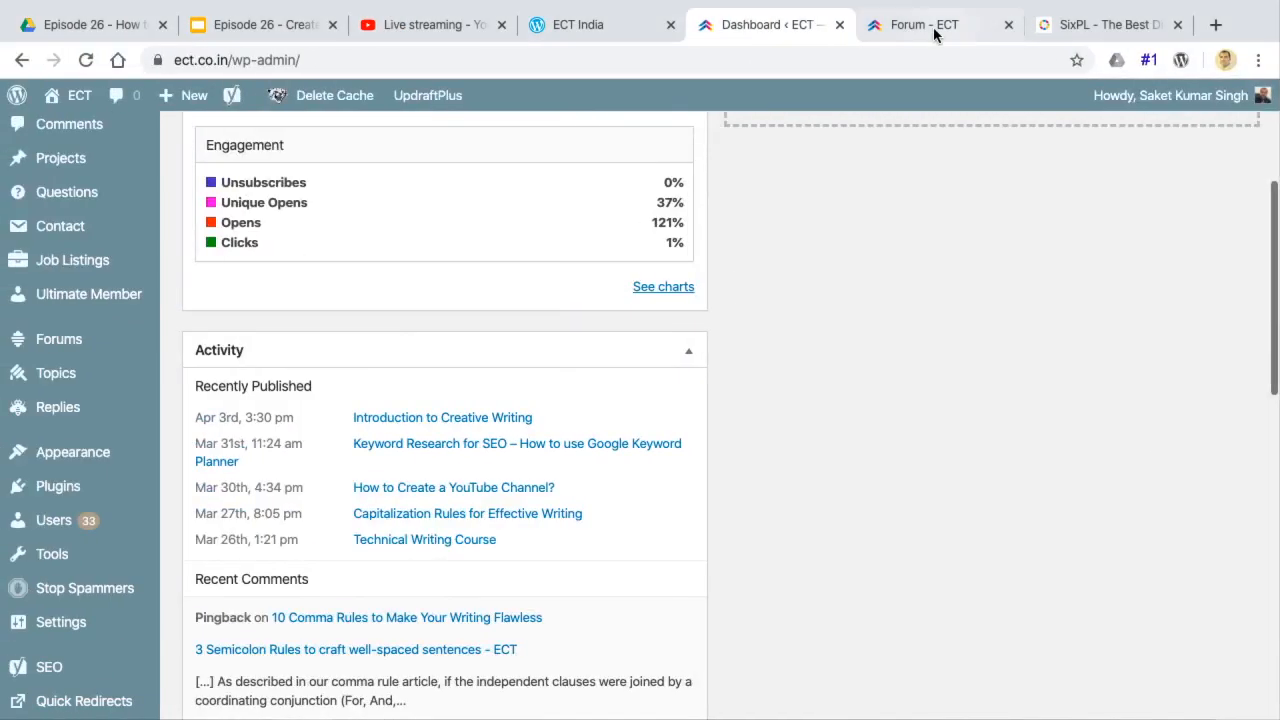
In the other browser window, go to facebook.com/ect.co.in/ and copy the page's address
{"action": "left_click", "coordinate": [934, 30]}
{"action": "left_click", "coordinate": [766, 60]}
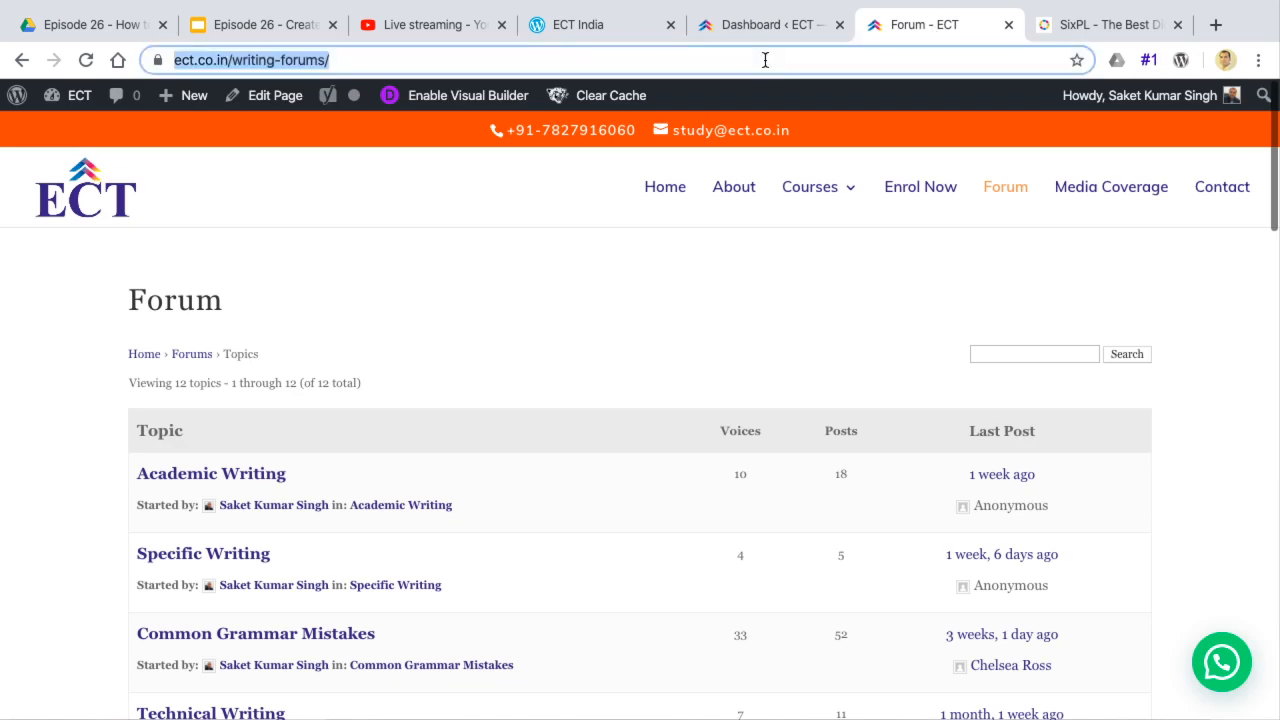
{"action": "type", "text": "fae"}
{"action": "key", "text": "BackSpace"}
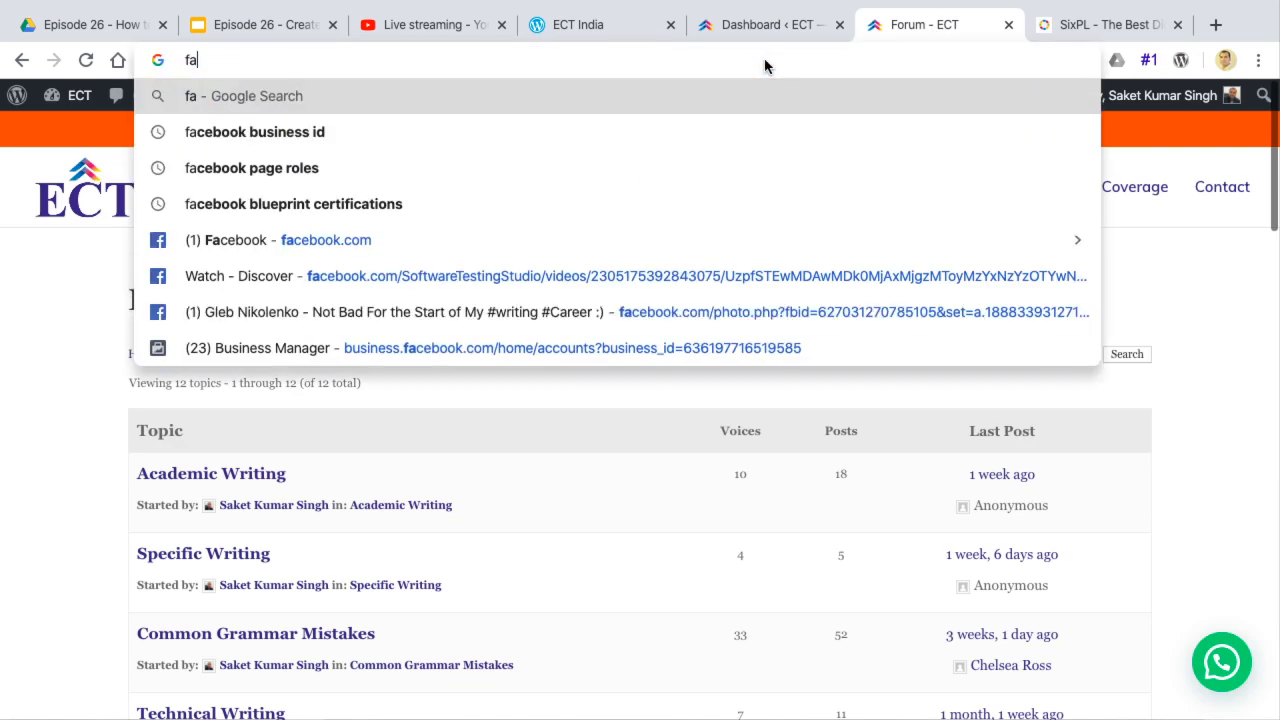
{"action": "type", "text": "cebook.com"}
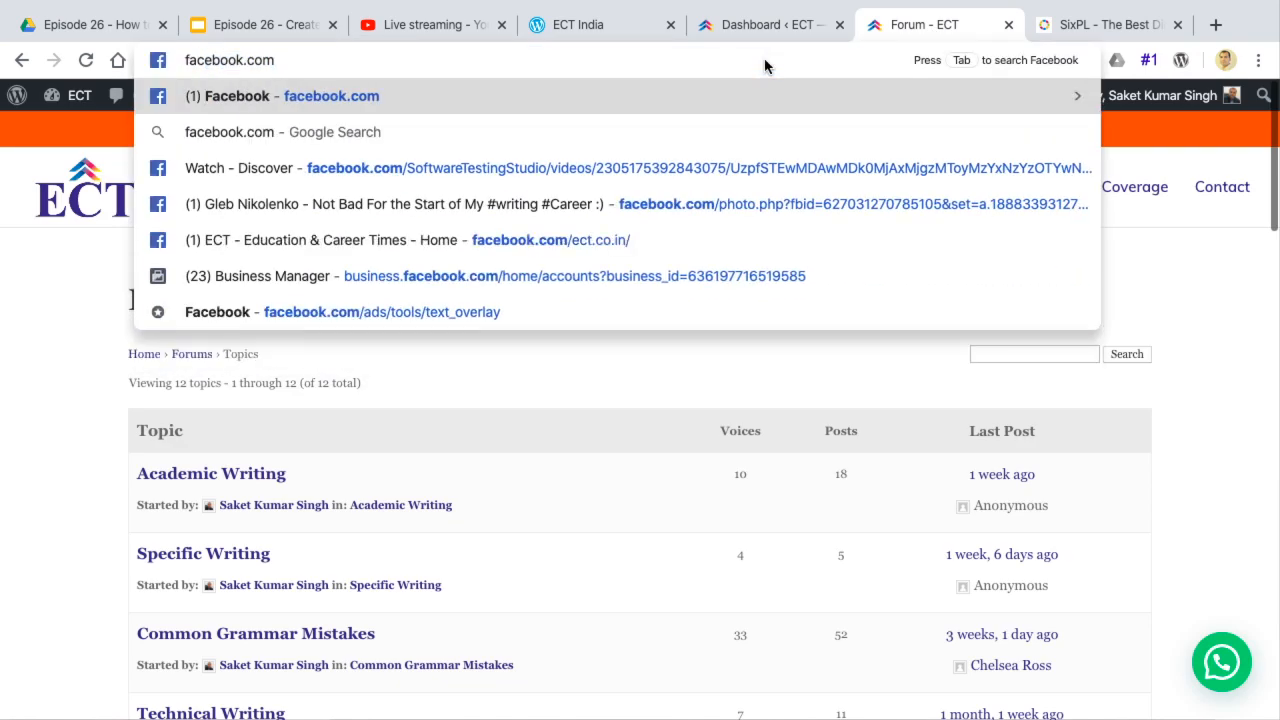
{"action": "type", "text": "/ect"}
{"action": "key", "text": "Return"}
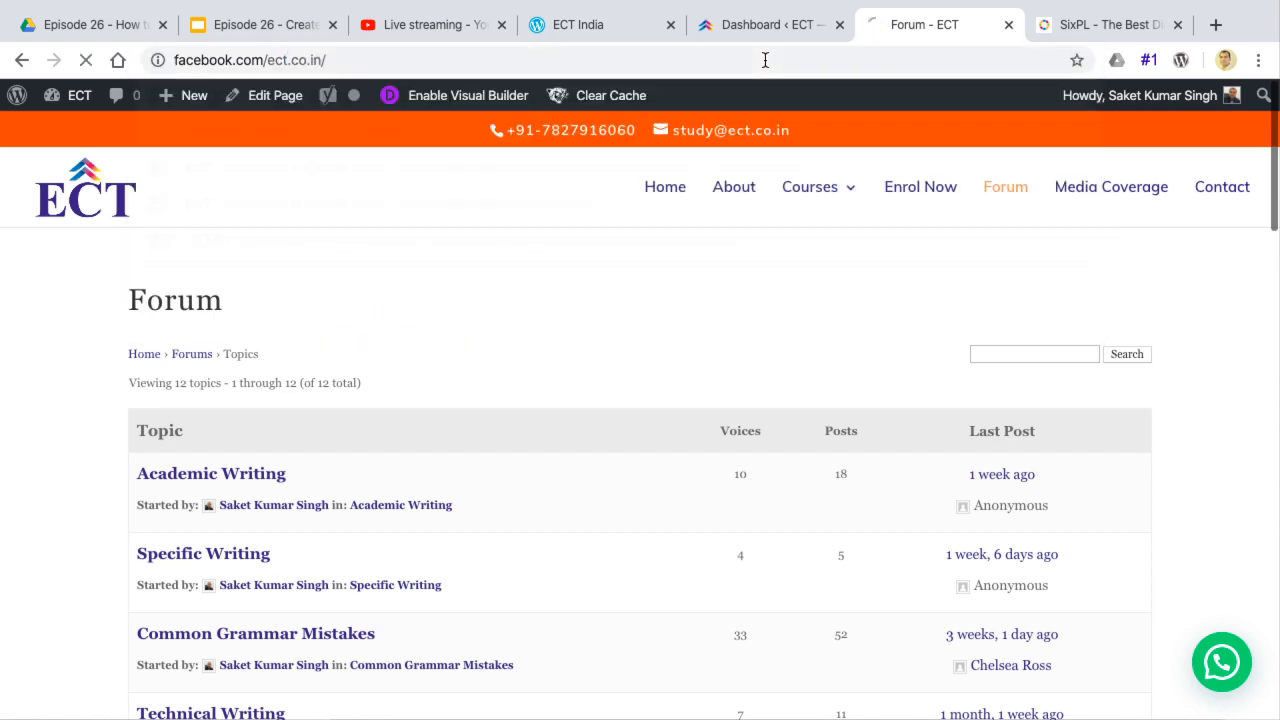
{"action": "left_click", "coordinate": [466, 62]}
{"action": "key", "text": "ctrl+c"}
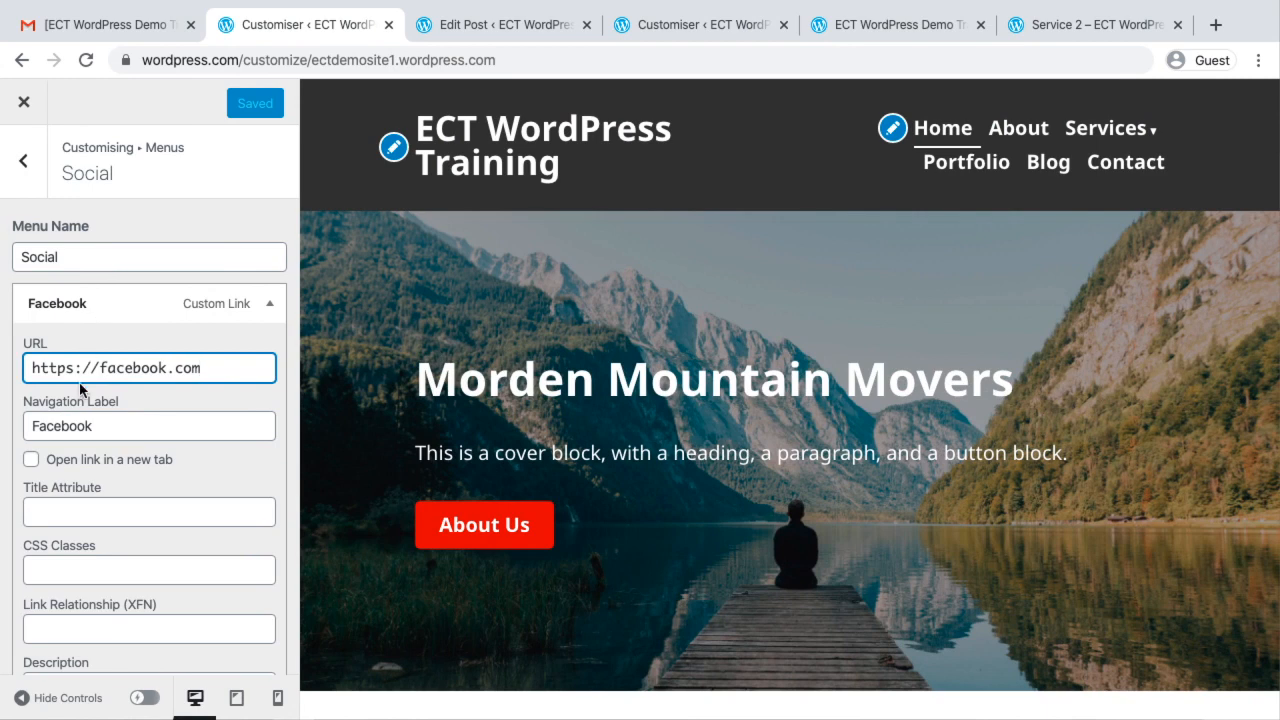
{"action": "triple_click", "coordinate": [80, 368]}
{"action": "key", "text": "ctrl+v"}
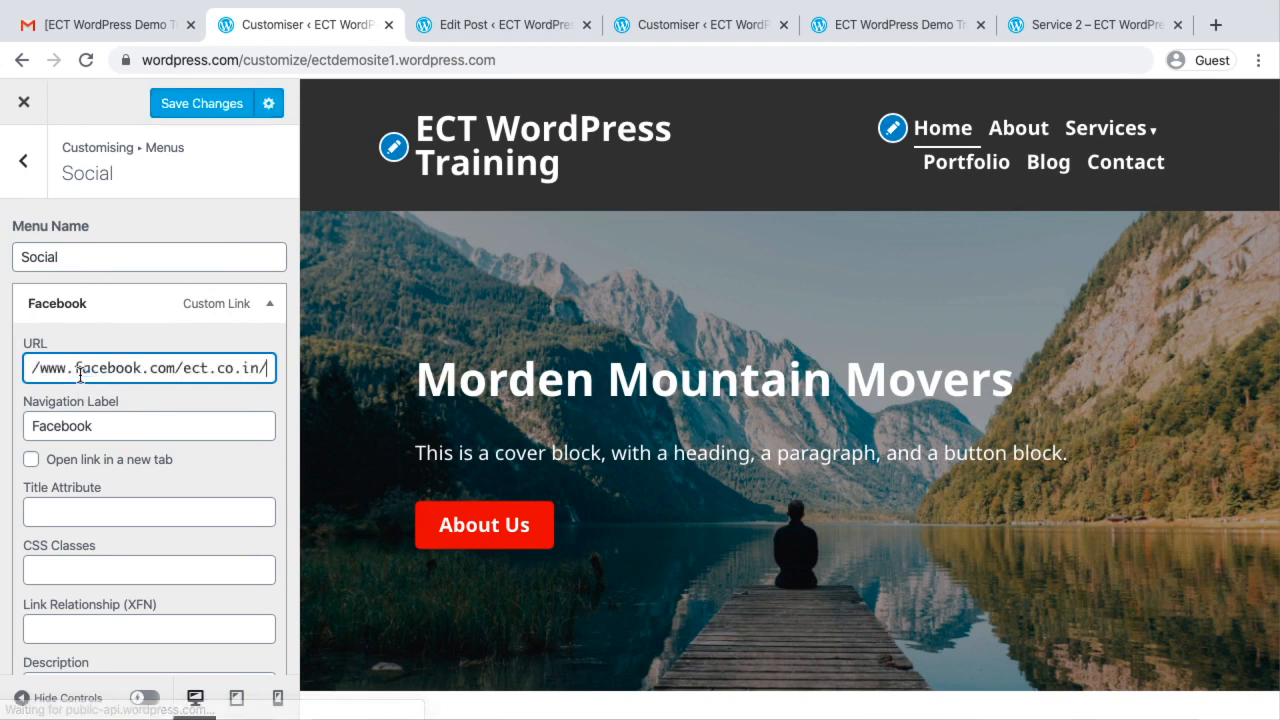
{"action": "scroll", "coordinate": [66, 508], "scroll_direction": "down", "scroll_amount": 2}
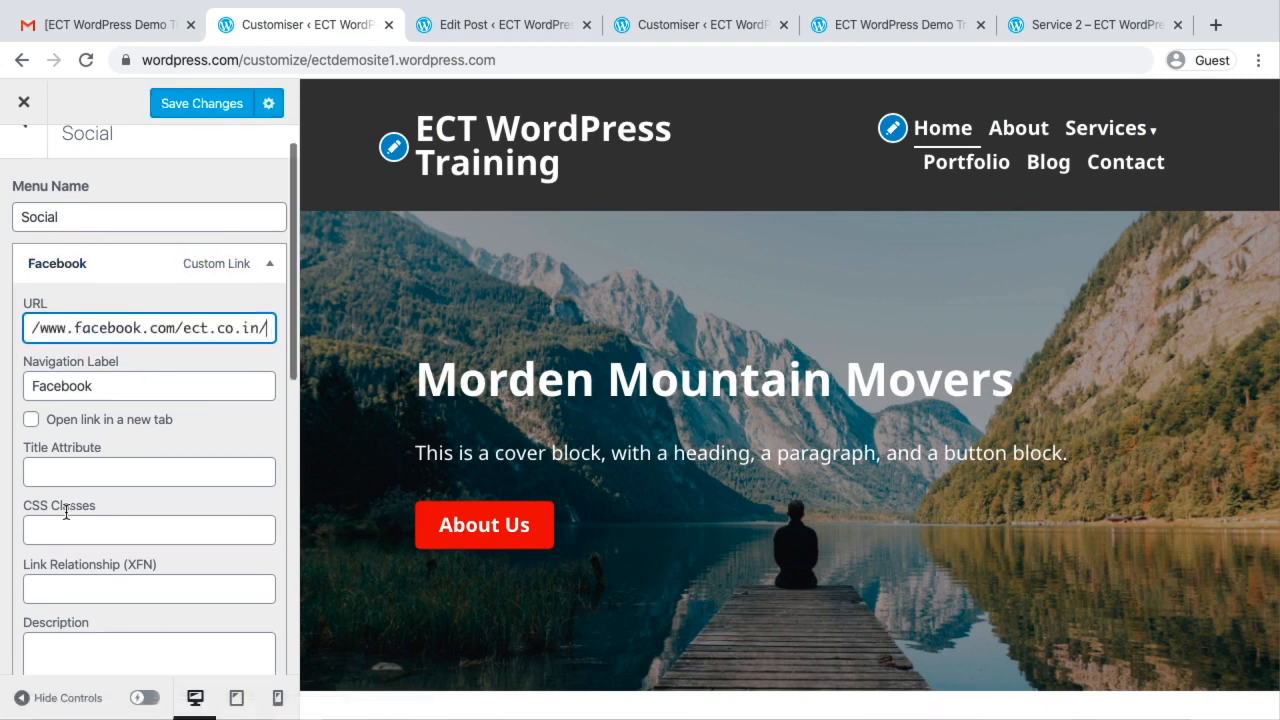
{"action": "scroll", "coordinate": [66, 511], "scroll_direction": "down", "scroll_amount": 2}
{"action": "scroll", "coordinate": [68, 509], "scroll_direction": "up", "scroll_amount": 3}
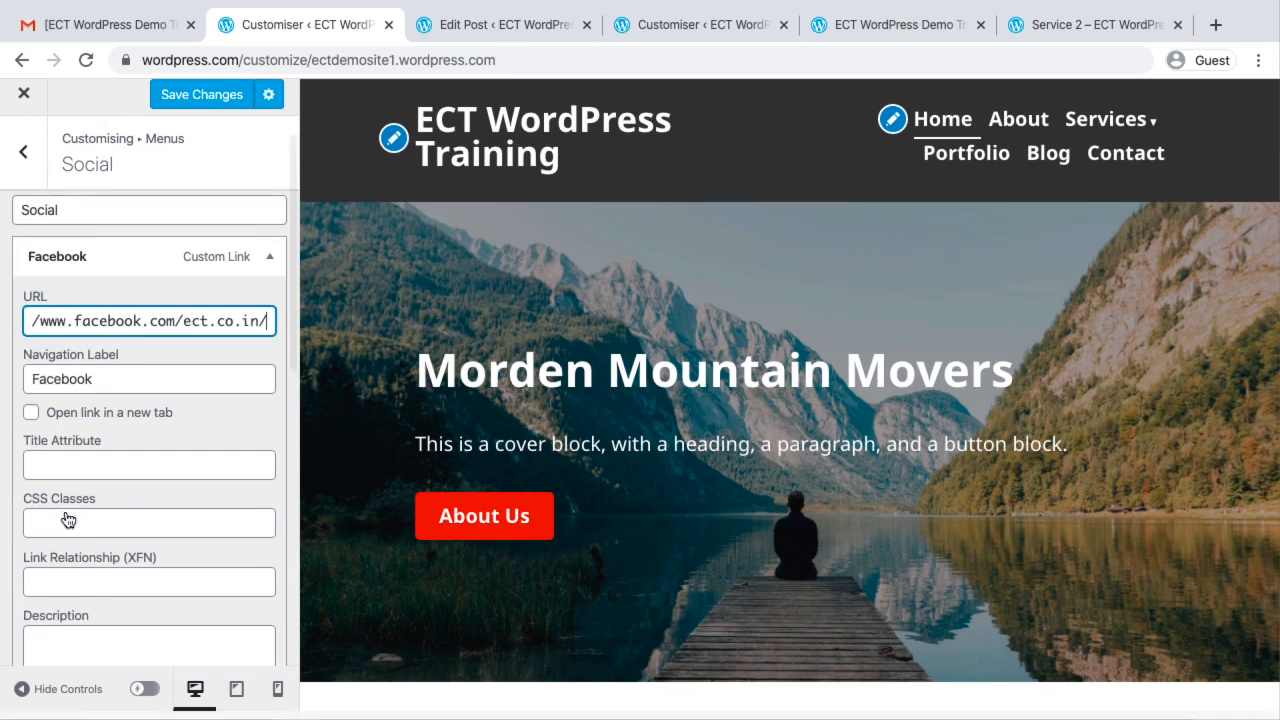
{"action": "scroll", "coordinate": [94, 364], "scroll_direction": "down", "scroll_amount": 5}
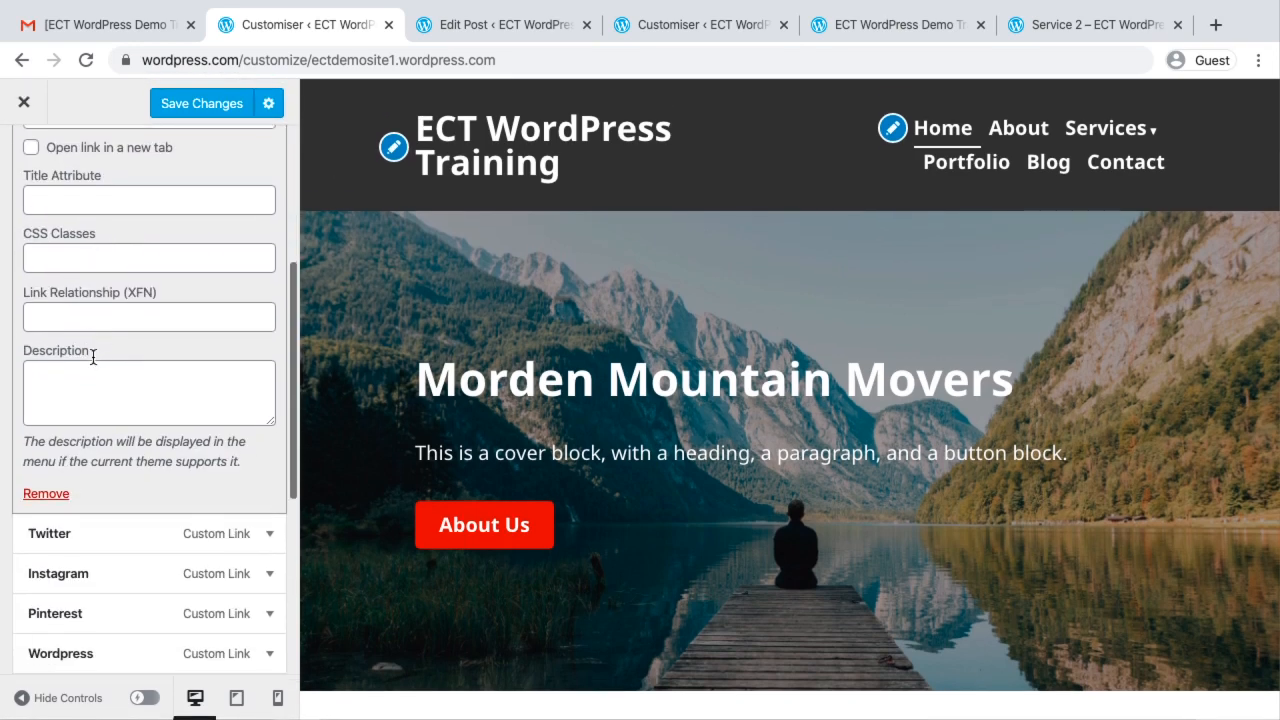
{"action": "scroll", "coordinate": [93, 357], "scroll_direction": "down", "scroll_amount": 3}
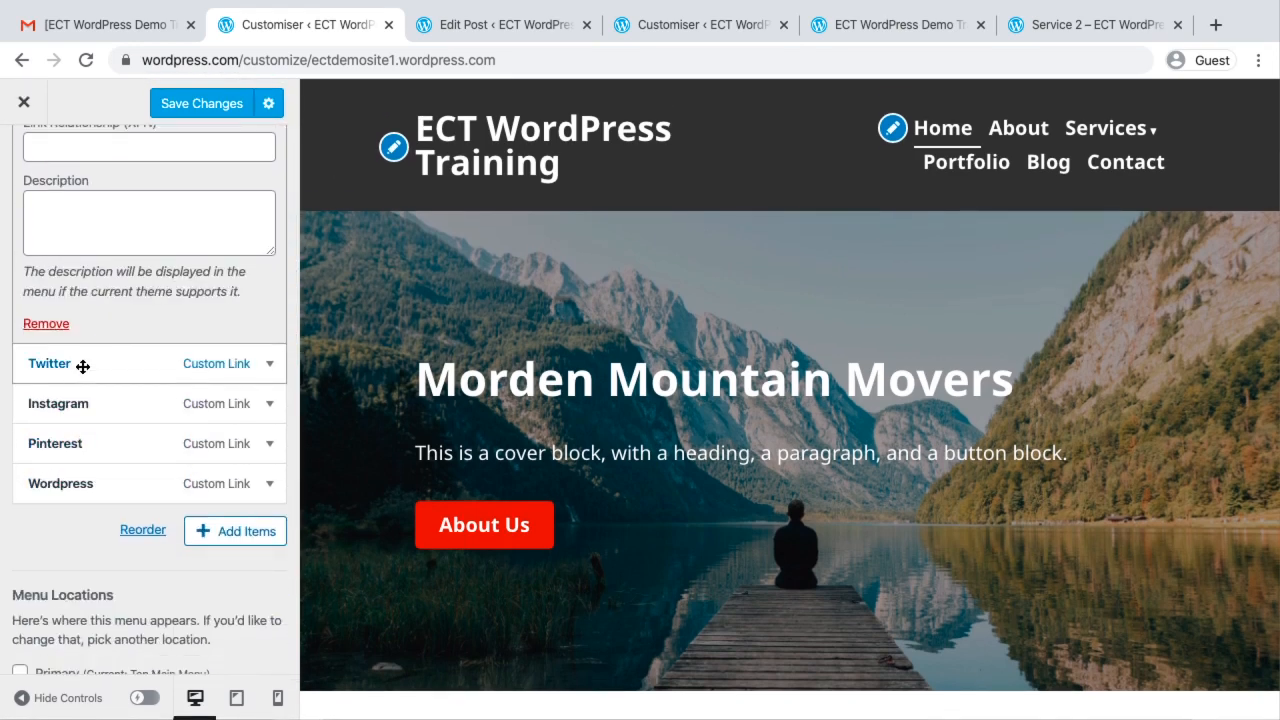
Expand the Twitter item of the Social menu and save the menu changes
{"action": "left_click", "coordinate": [268, 366]}
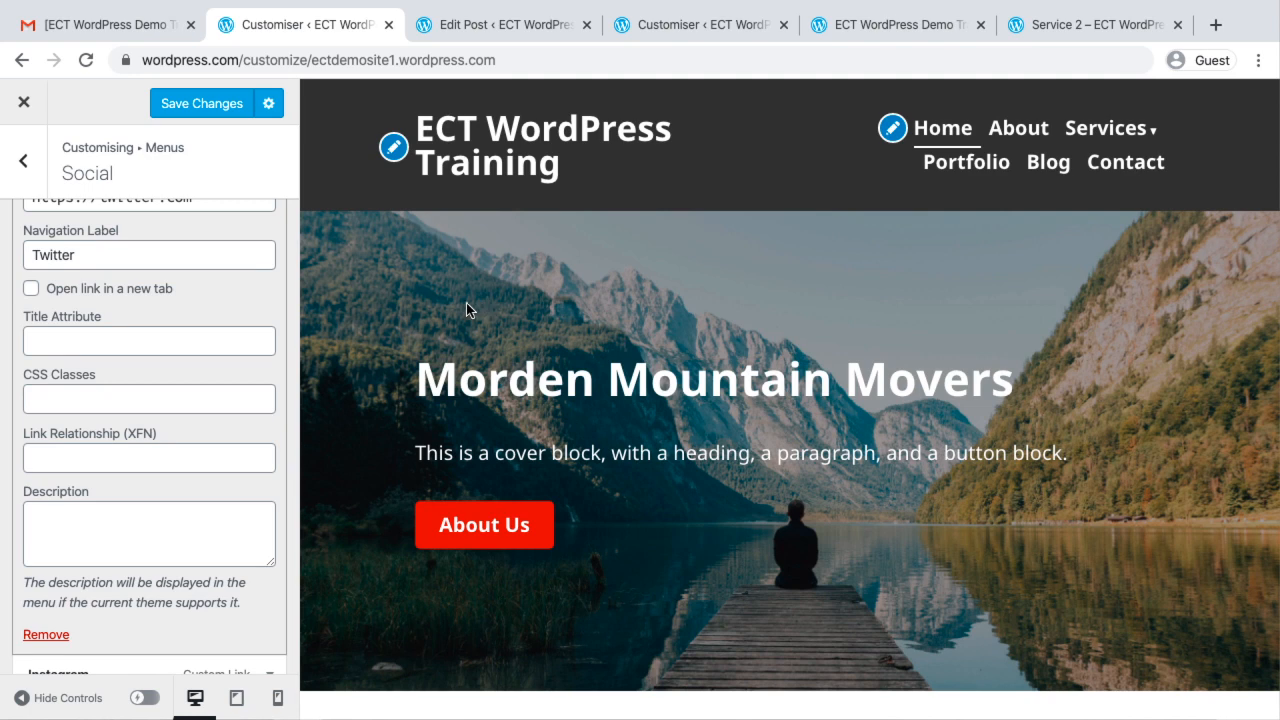
{"action": "left_click", "coordinate": [196, 104]}
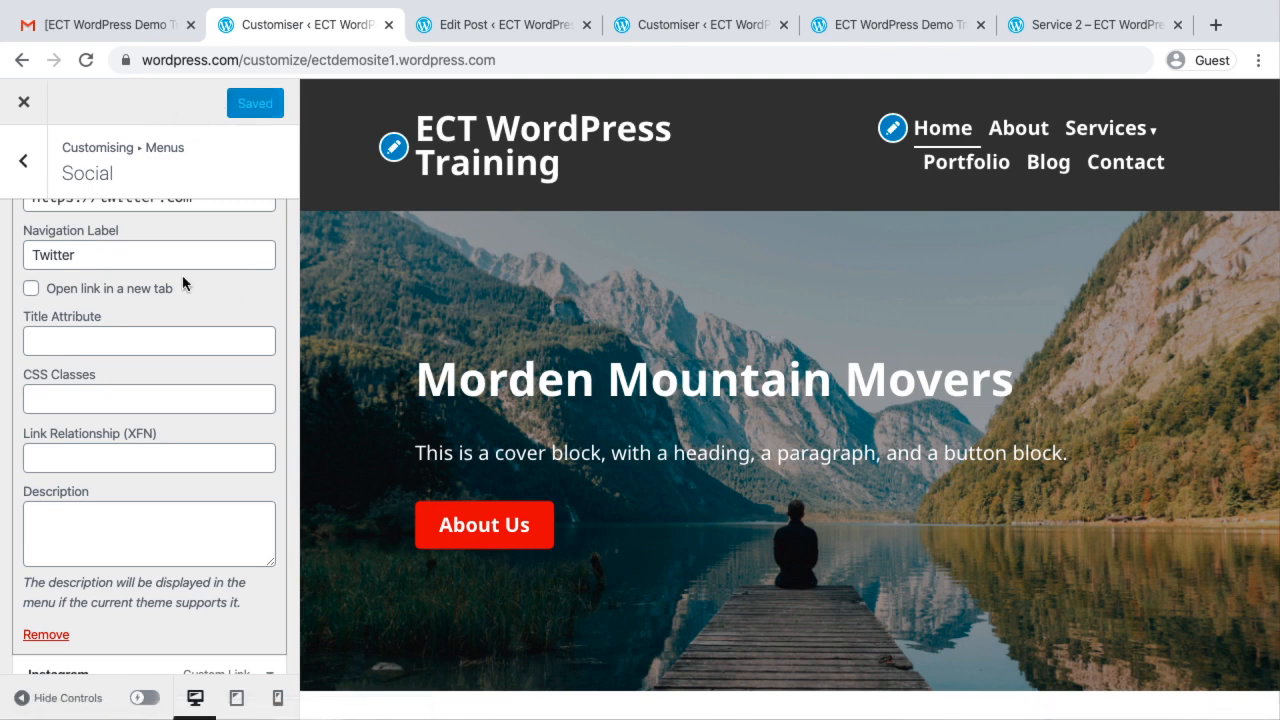
{"action": "scroll", "coordinate": [656, 371], "scroll_direction": "down", "scroll_amount": 1}
{"action": "scroll", "coordinate": [656, 371], "scroll_direction": "down", "scroll_amount": 10}
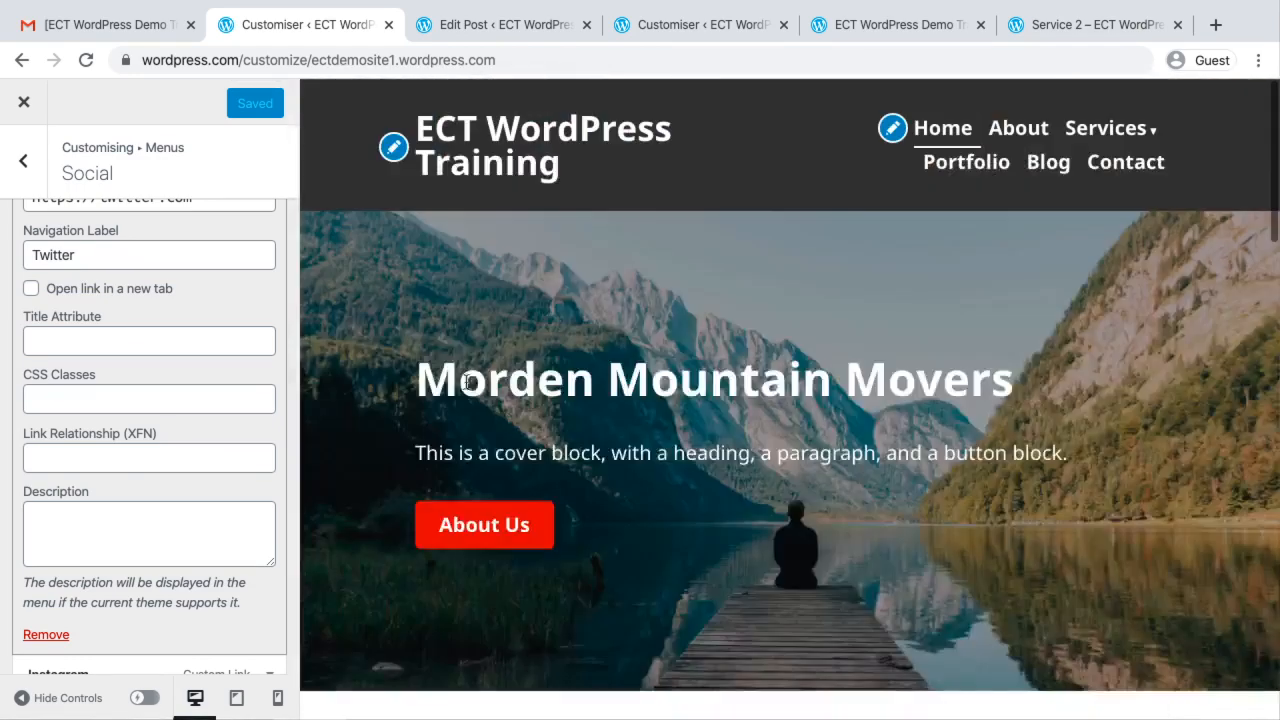
Create a new menu named Footer Menu 1 and assign it to the Footer Menu location
{"action": "left_click", "coordinate": [22, 162]}
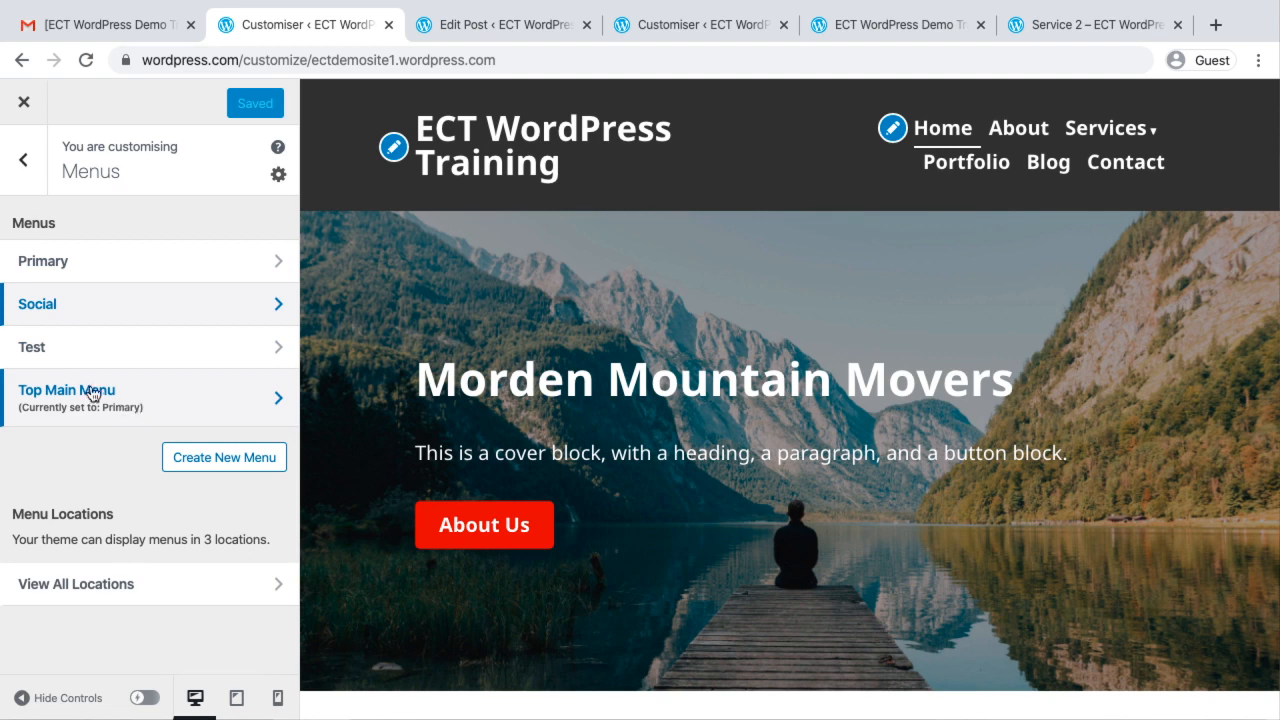
{"action": "left_click", "coordinate": [221, 455]}
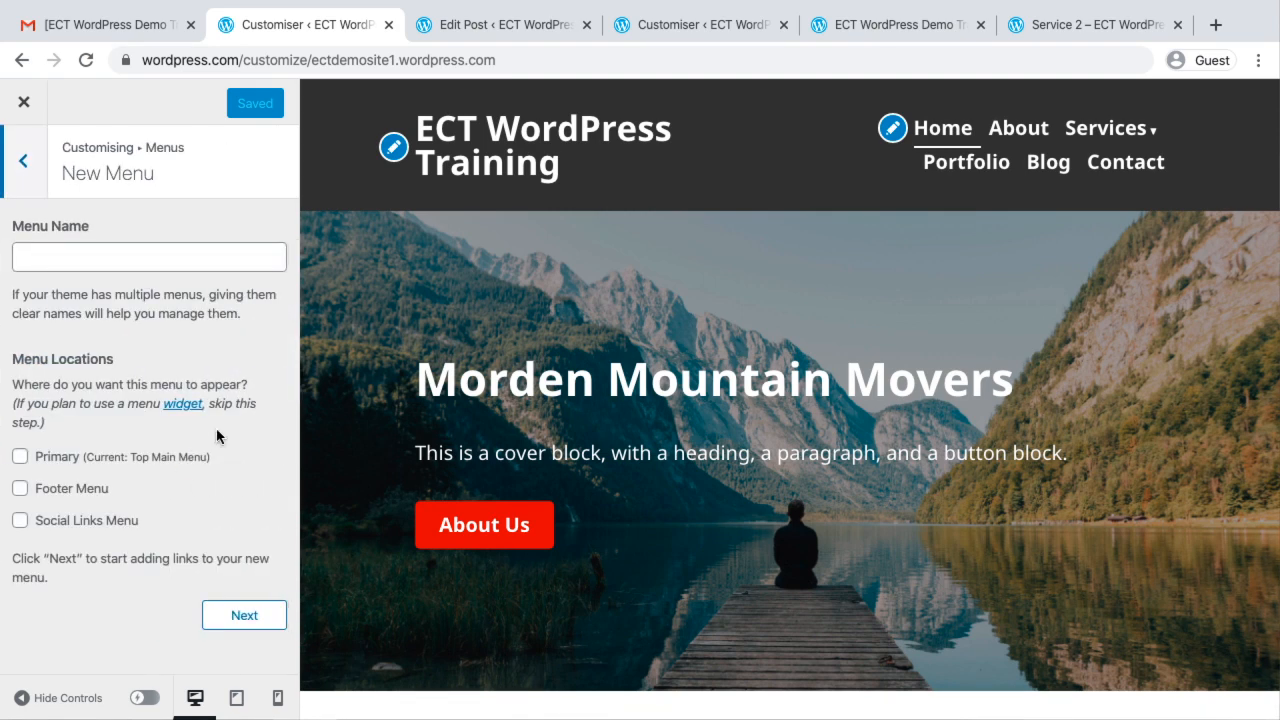
{"action": "left_click", "coordinate": [91, 254]}
{"action": "type", "text": "Footer Menu 1"}
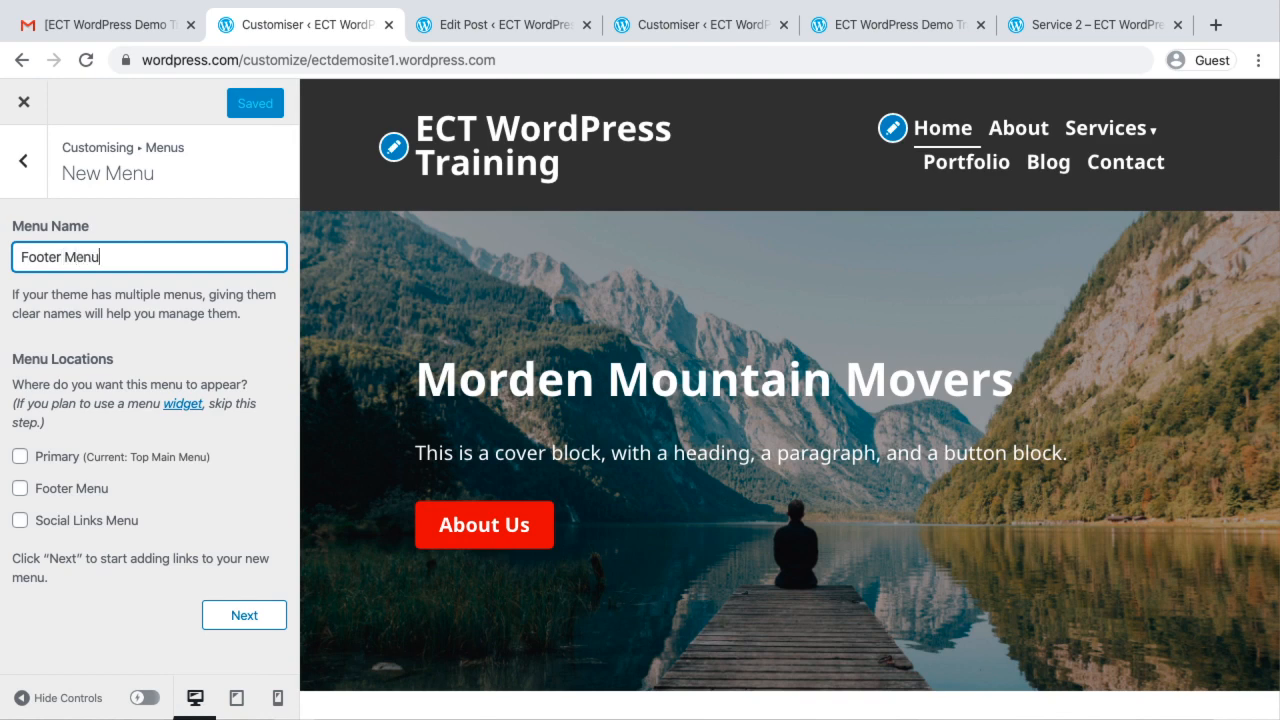
{"action": "left_click", "coordinate": [20, 490]}
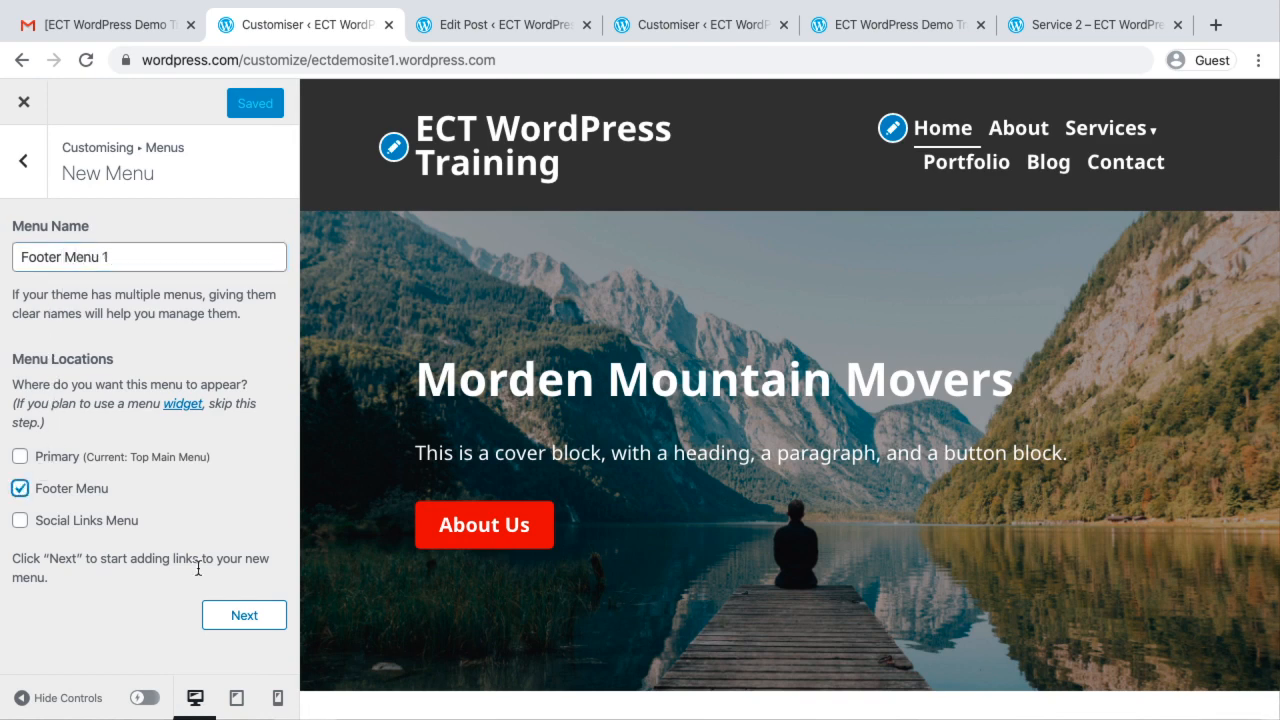
{"action": "left_click", "coordinate": [245, 616]}
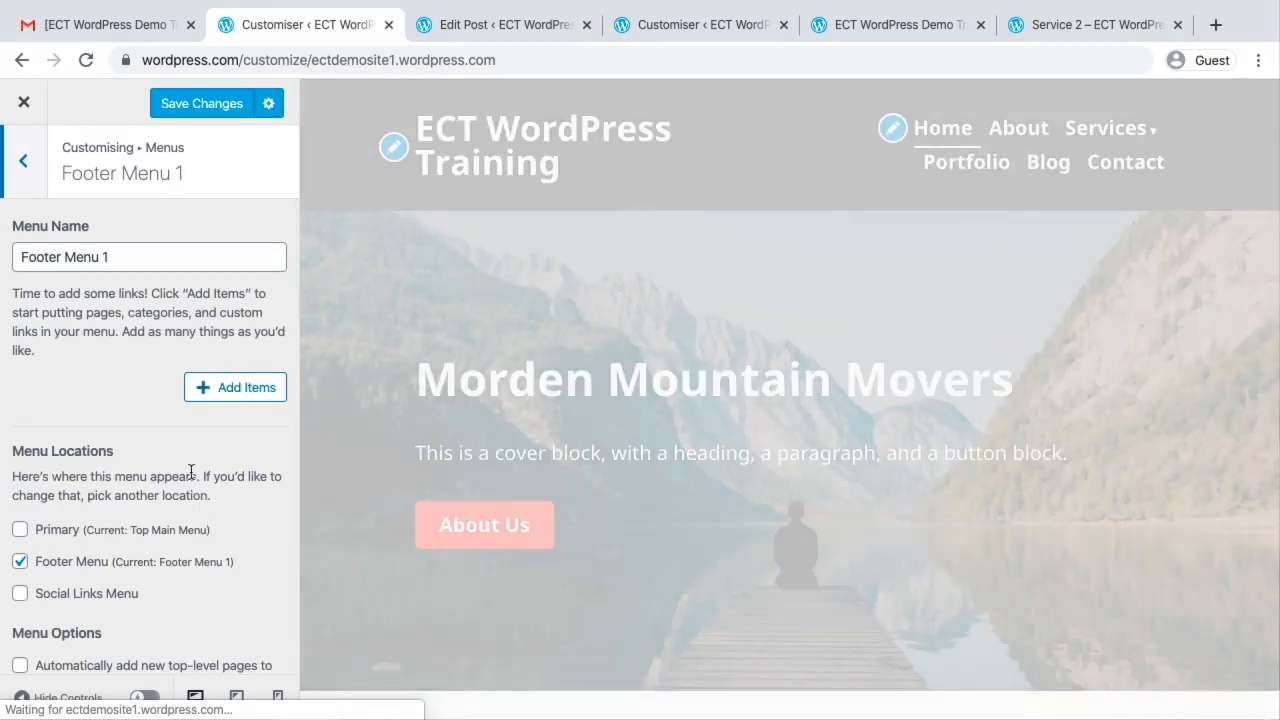
Add the pages Service 2, Service 1 and This is Test Page to Footer Menu 1, save, and check the preview's footer
{"action": "left_click", "coordinate": [237, 382]}
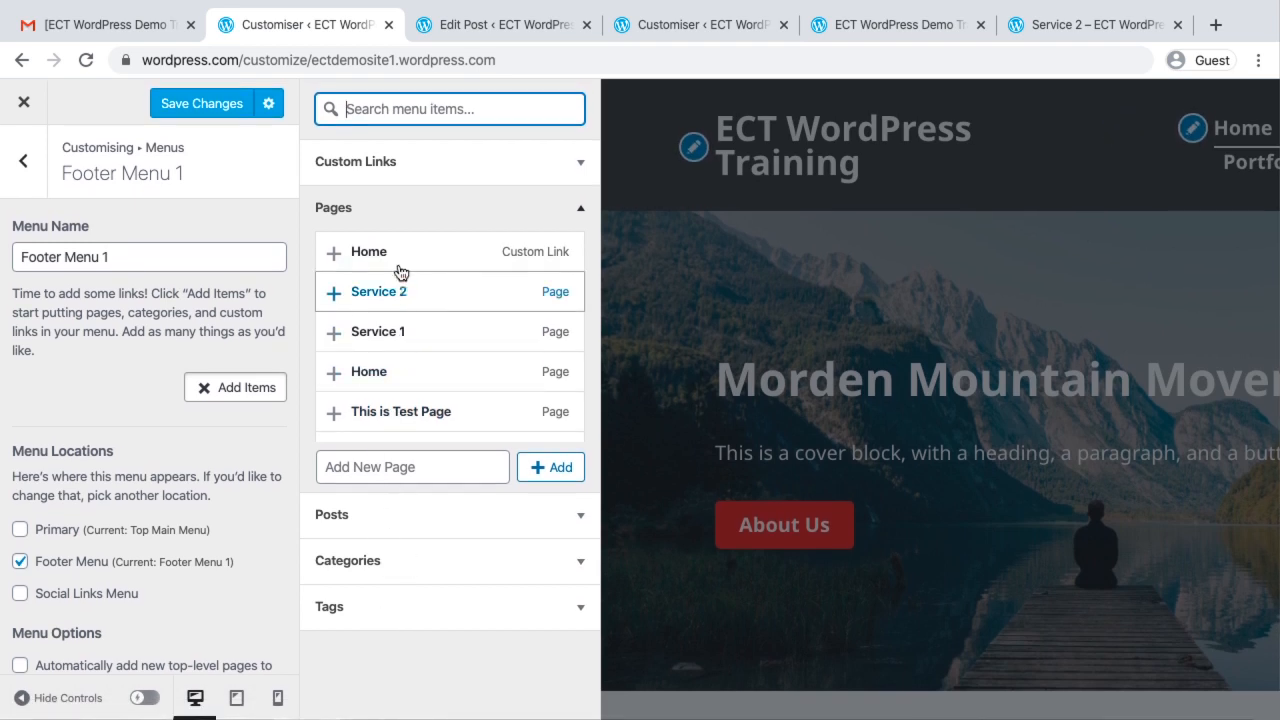
{"action": "left_click", "coordinate": [385, 298]}
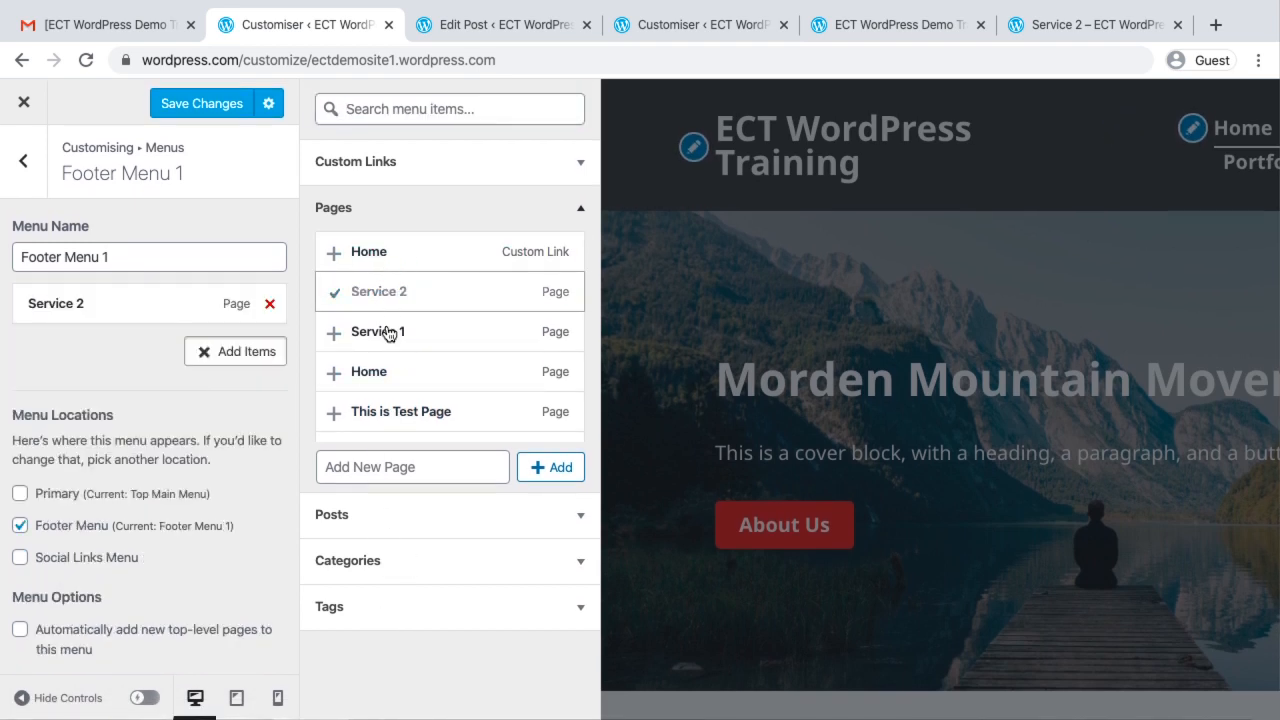
{"action": "left_click", "coordinate": [389, 338]}
{"action": "left_click", "coordinate": [397, 414]}
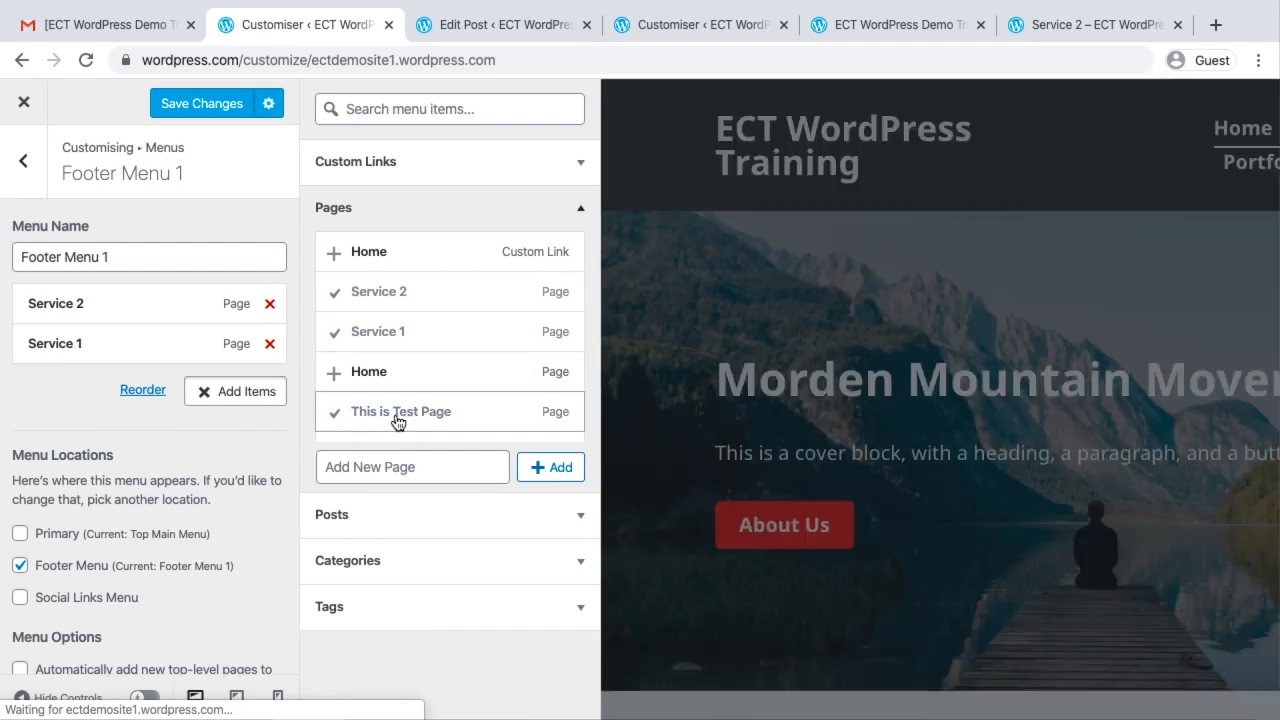
{"action": "left_click", "coordinate": [204, 103]}
{"action": "scroll", "coordinate": [827, 475], "scroll_direction": "down", "scroll_amount": 15}
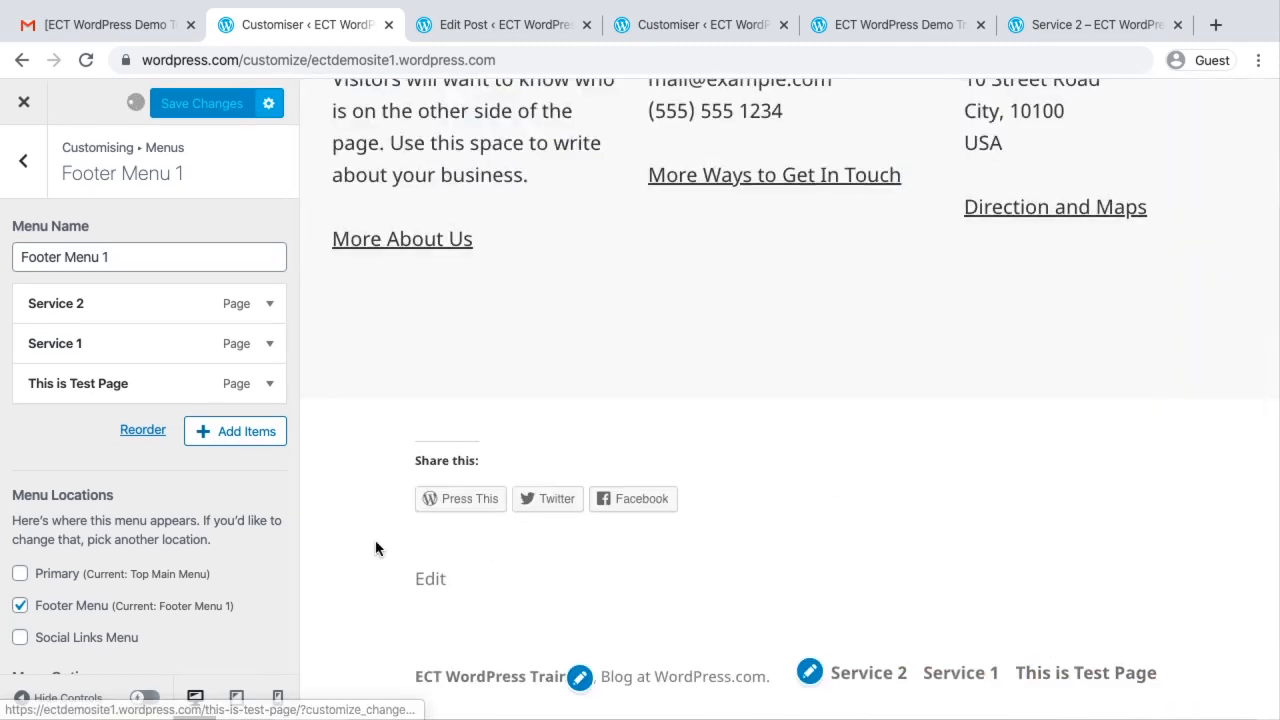
Create another menu named Social Follow Menu and assign it to the Social Links Menu location
{"action": "left_click", "coordinate": [24, 166]}
{"action": "left_click", "coordinate": [234, 28]}
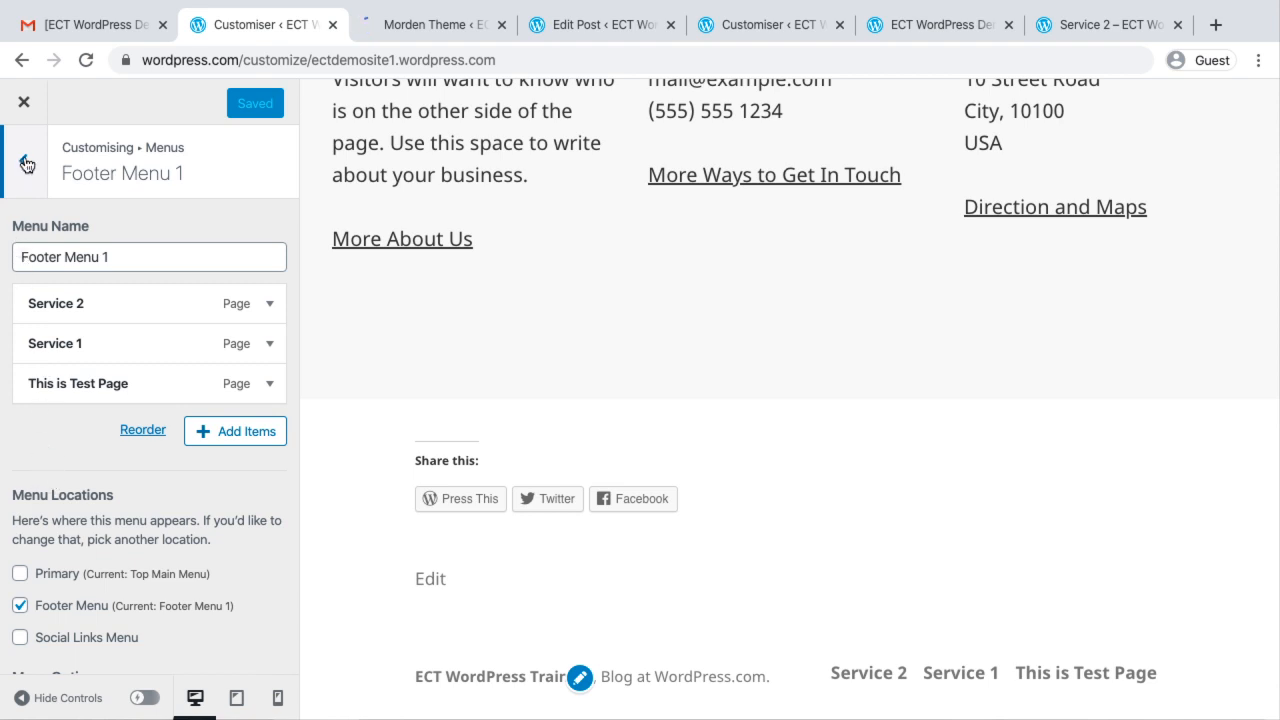
{"action": "left_click", "coordinate": [26, 164]}
{"action": "left_click", "coordinate": [210, 519]}
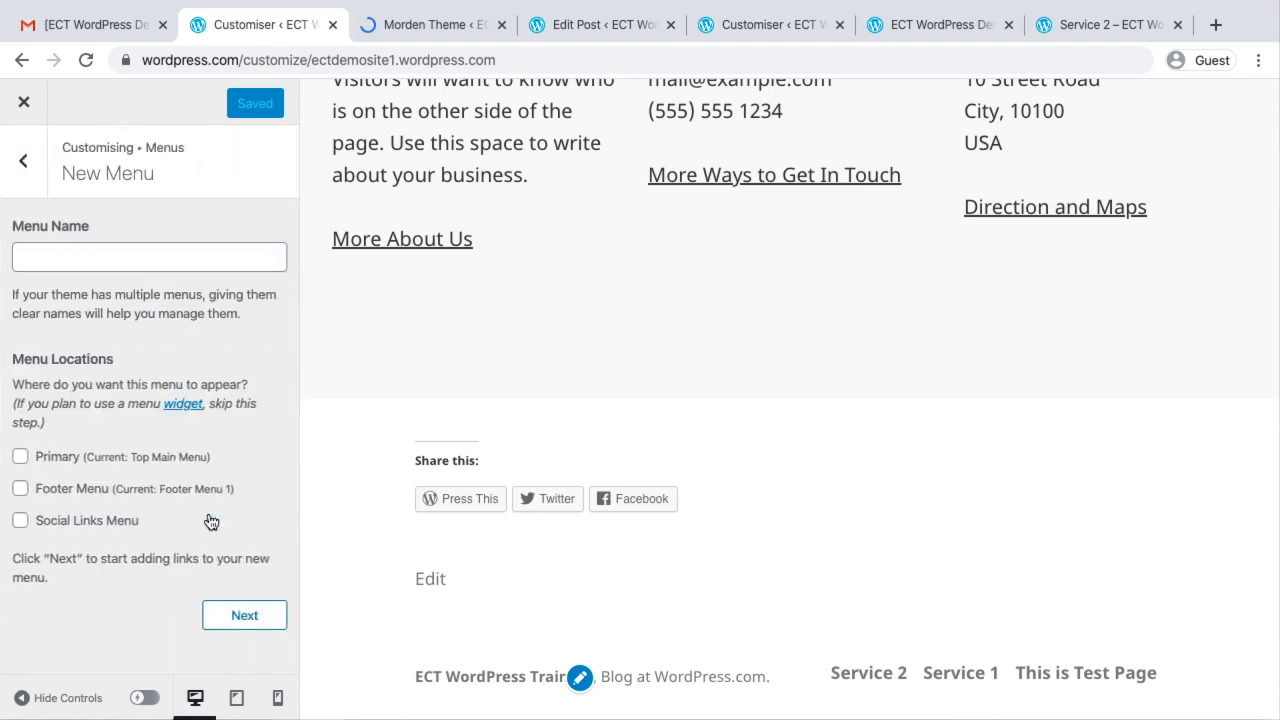
{"action": "left_click", "coordinate": [92, 249]}
{"action": "type", "text": "So"}
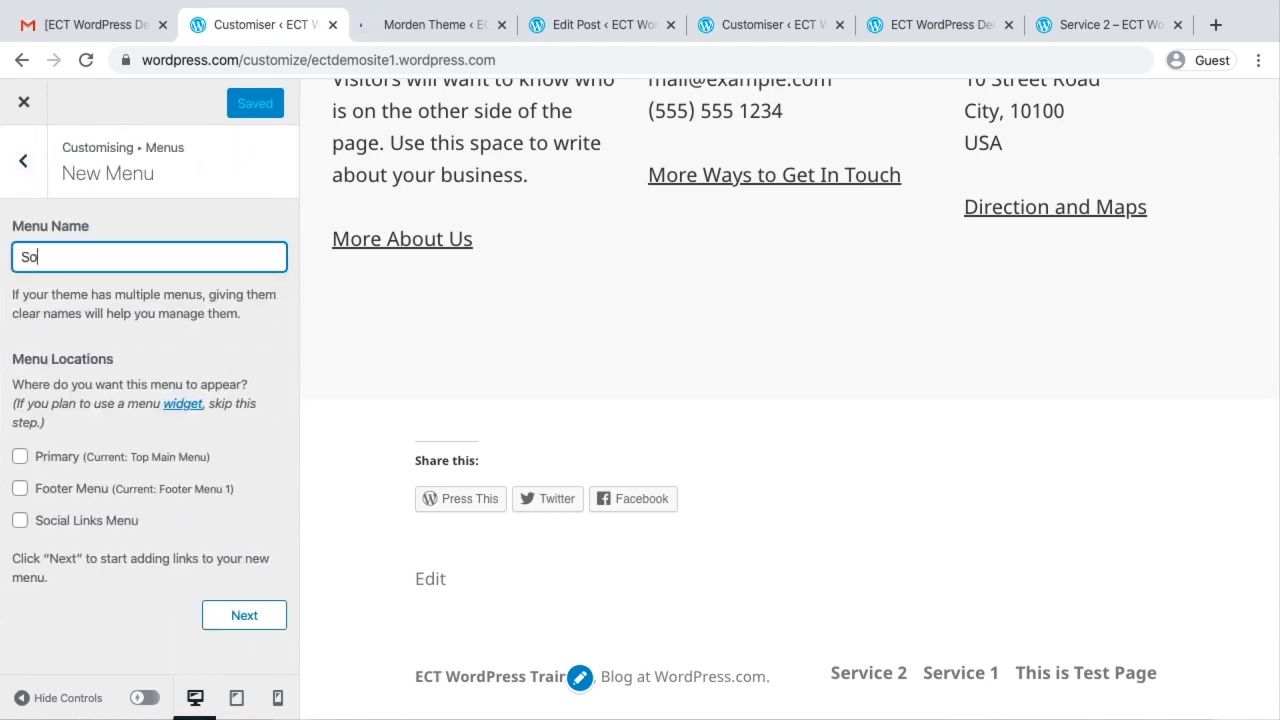
{"action": "type", "text": "cial Follow Menu"}
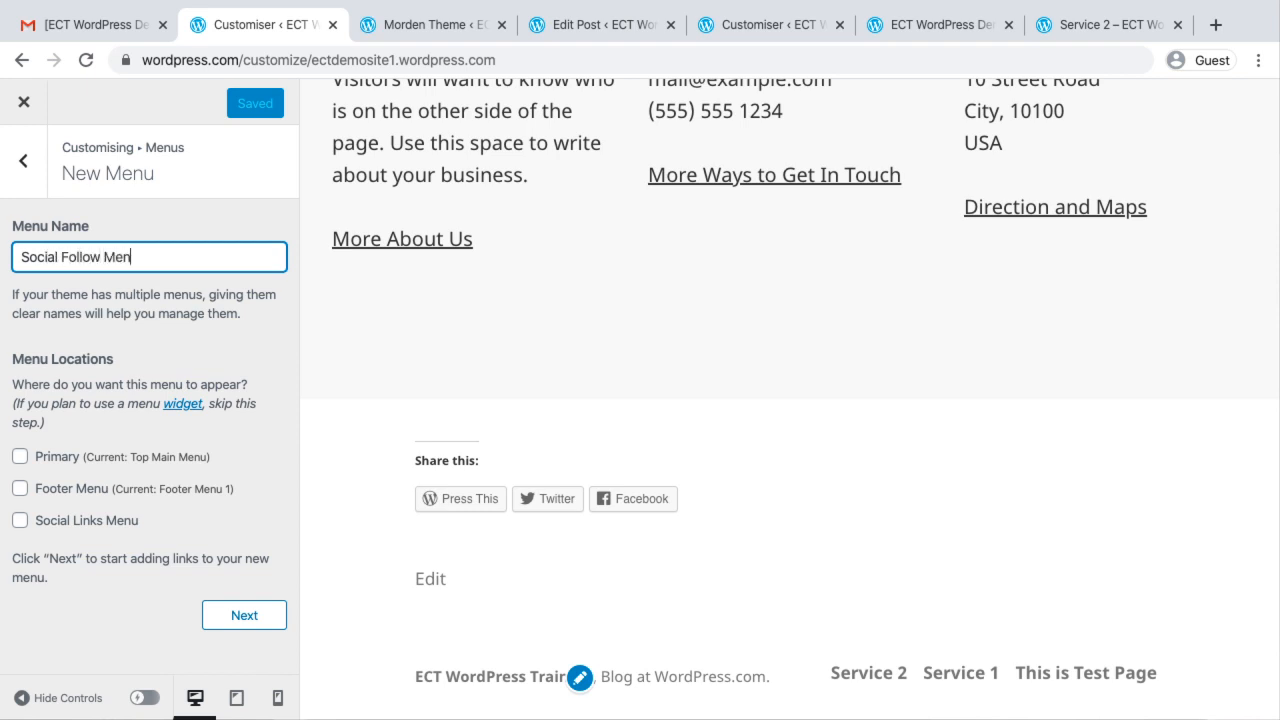
{"action": "left_click", "coordinate": [21, 522]}
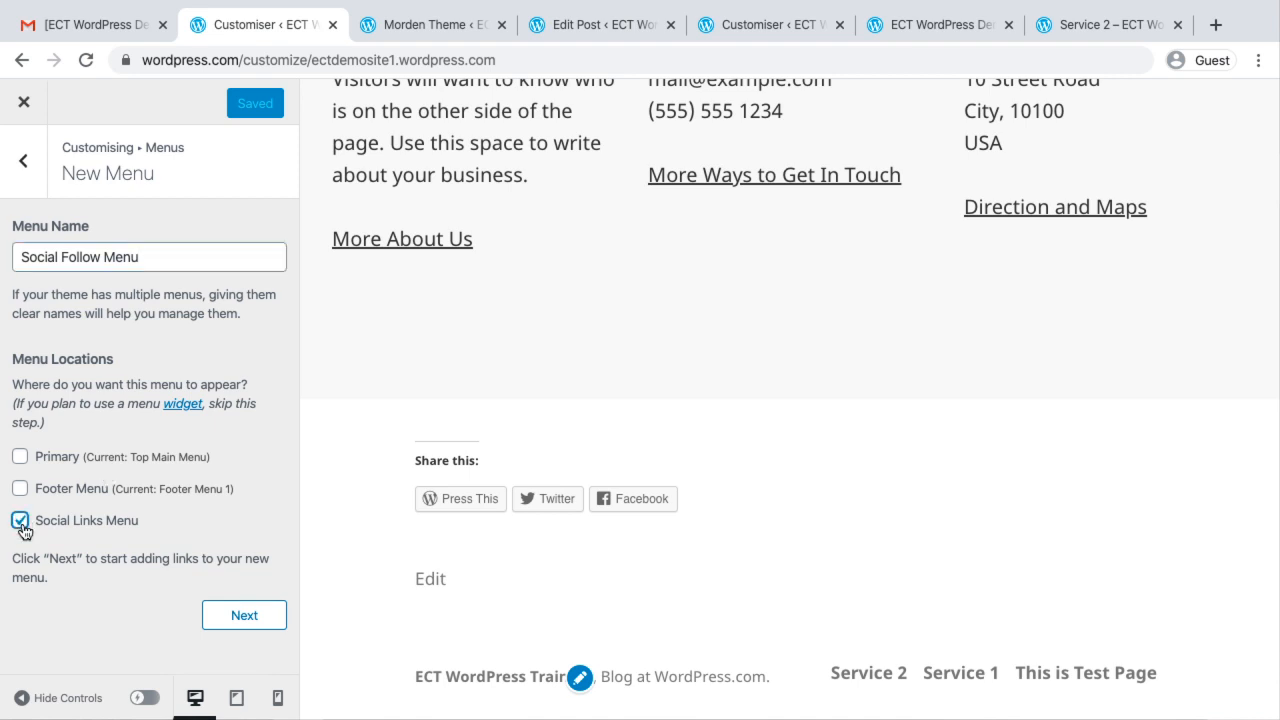
{"action": "left_click", "coordinate": [262, 614]}
{"action": "scroll", "coordinate": [233, 516], "scroll_direction": "down", "scroll_amount": 2}
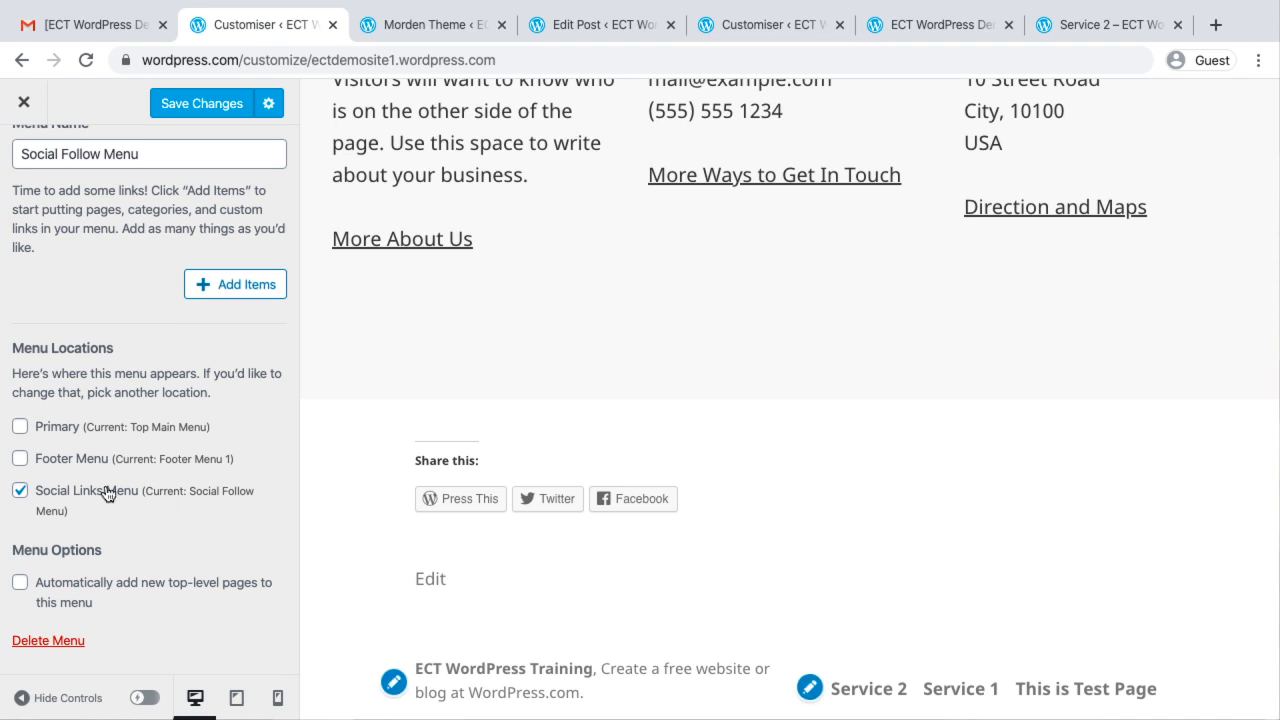
Start adding a custom link to the Social Follow Menu, ready for its URL
{"action": "left_click", "coordinate": [233, 290]}
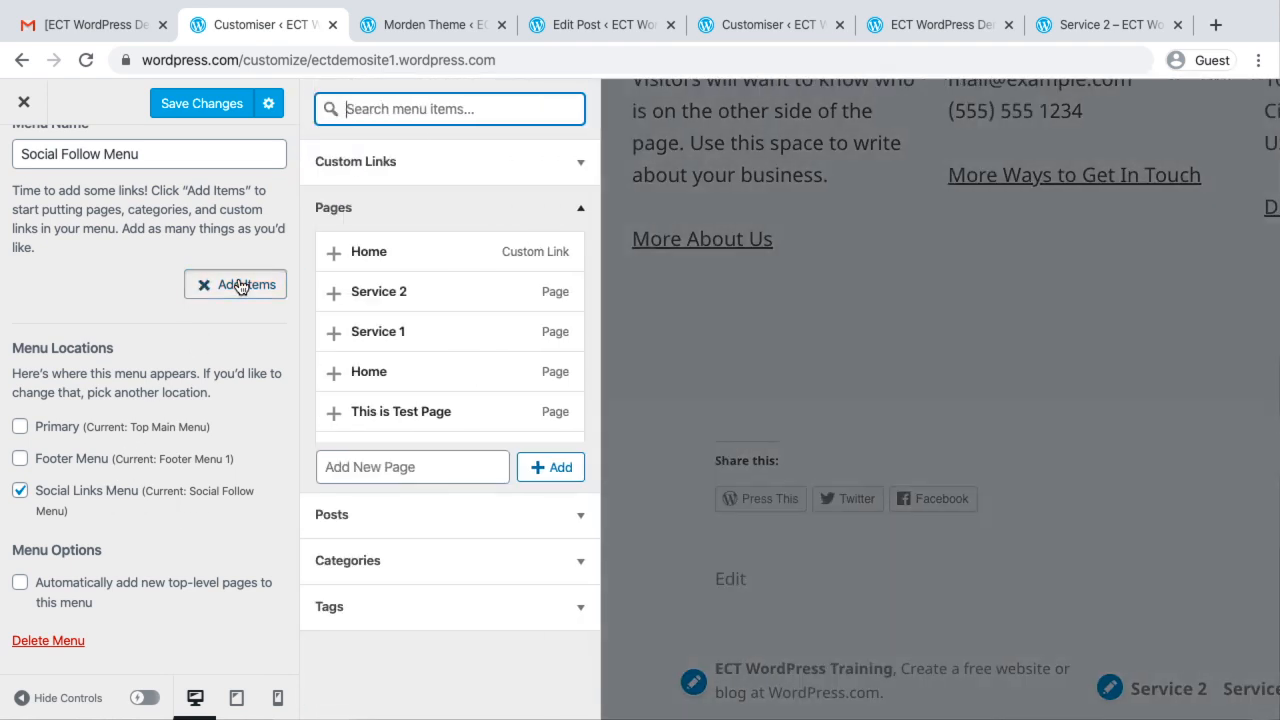
{"action": "left_click", "coordinate": [391, 166]}
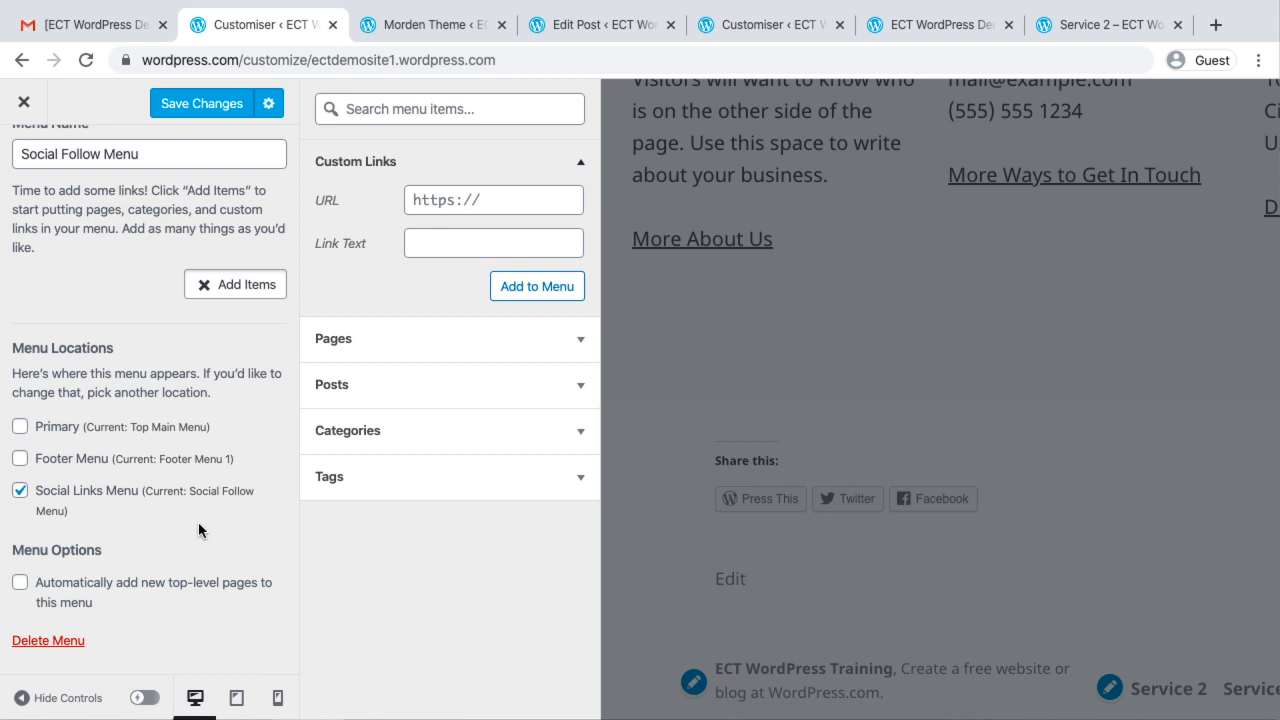
{"action": "scroll", "coordinate": [199, 530], "scroll_direction": "down", "scroll_amount": 1}
{"action": "left_click", "coordinate": [440, 205]}
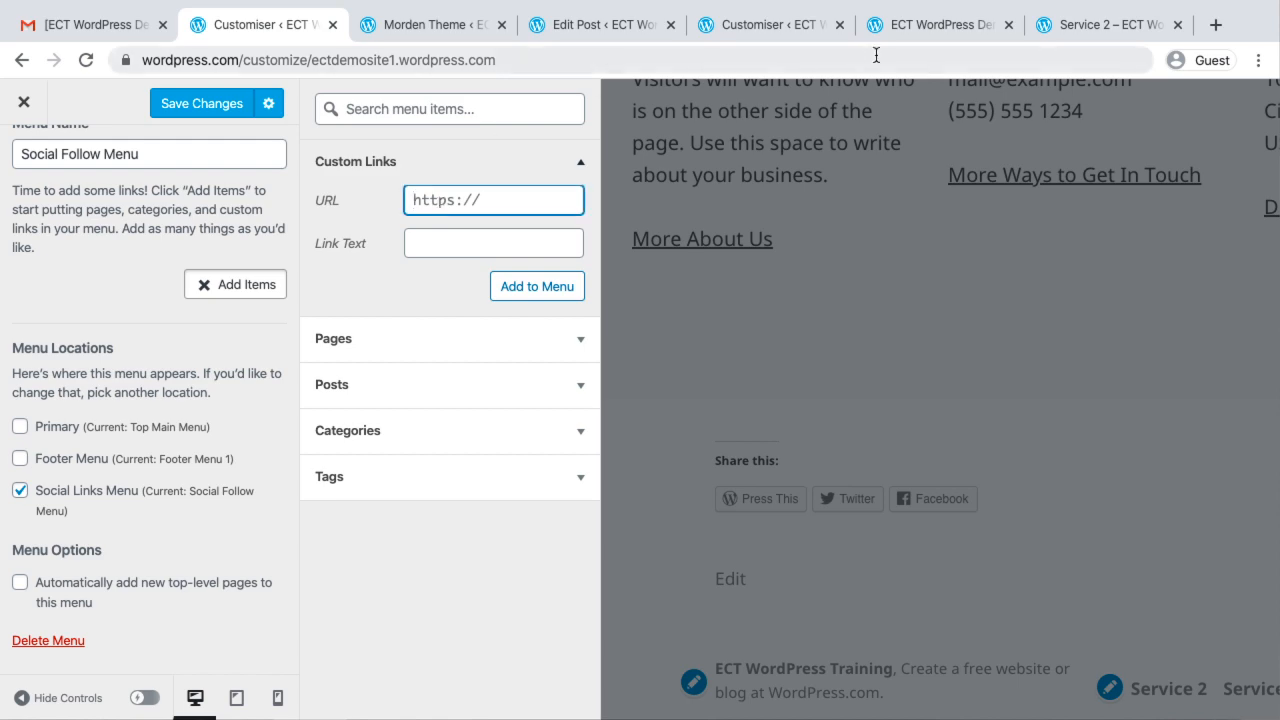
In the other browser window, go to youtube.com/ECTEducationandCareerTimes, copy the channel's address and close that page
{"action": "key", "text": "ctrl+Left"}
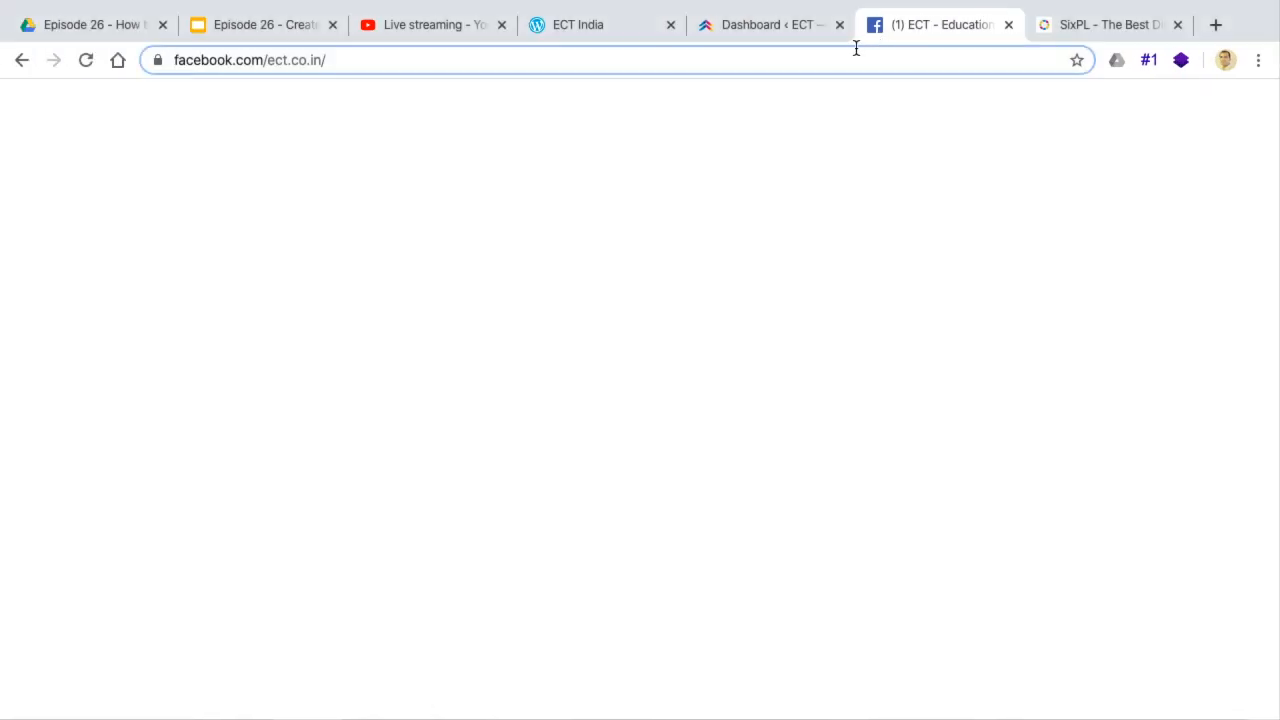
{"action": "left_click", "coordinate": [853, 53]}
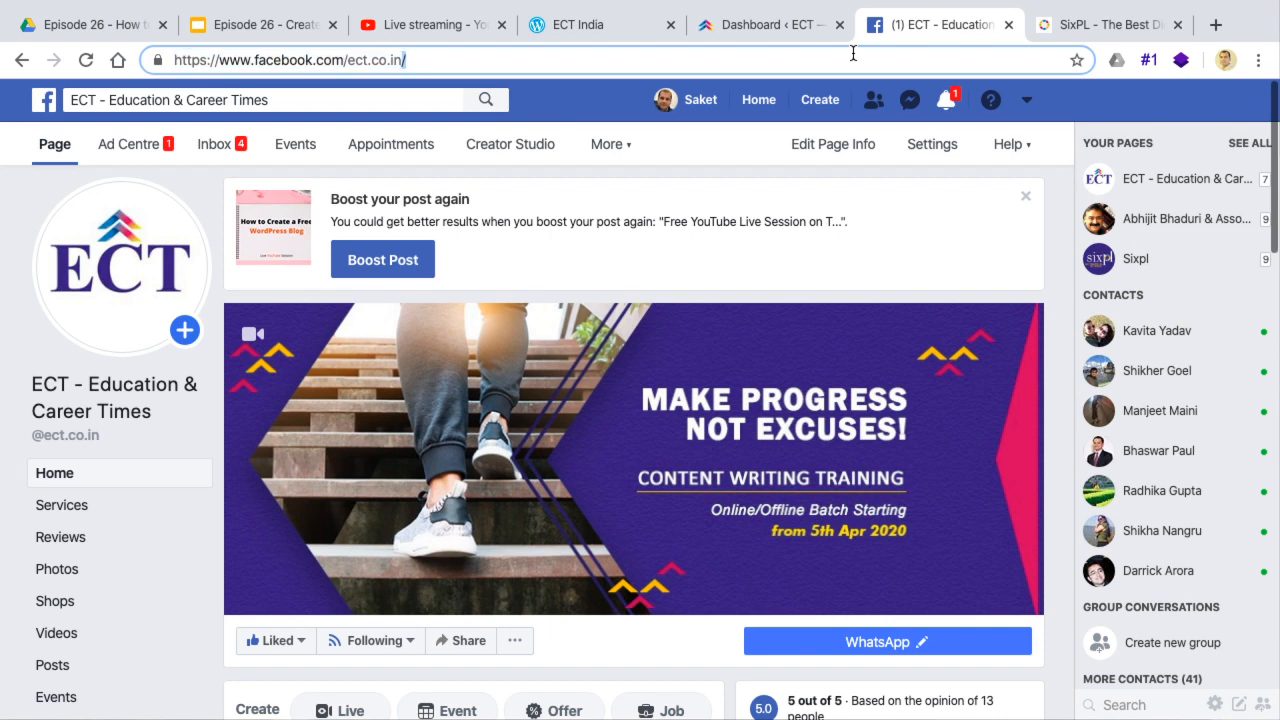
{"action": "key", "text": "super+a"}
{"action": "type", "text": "you"}
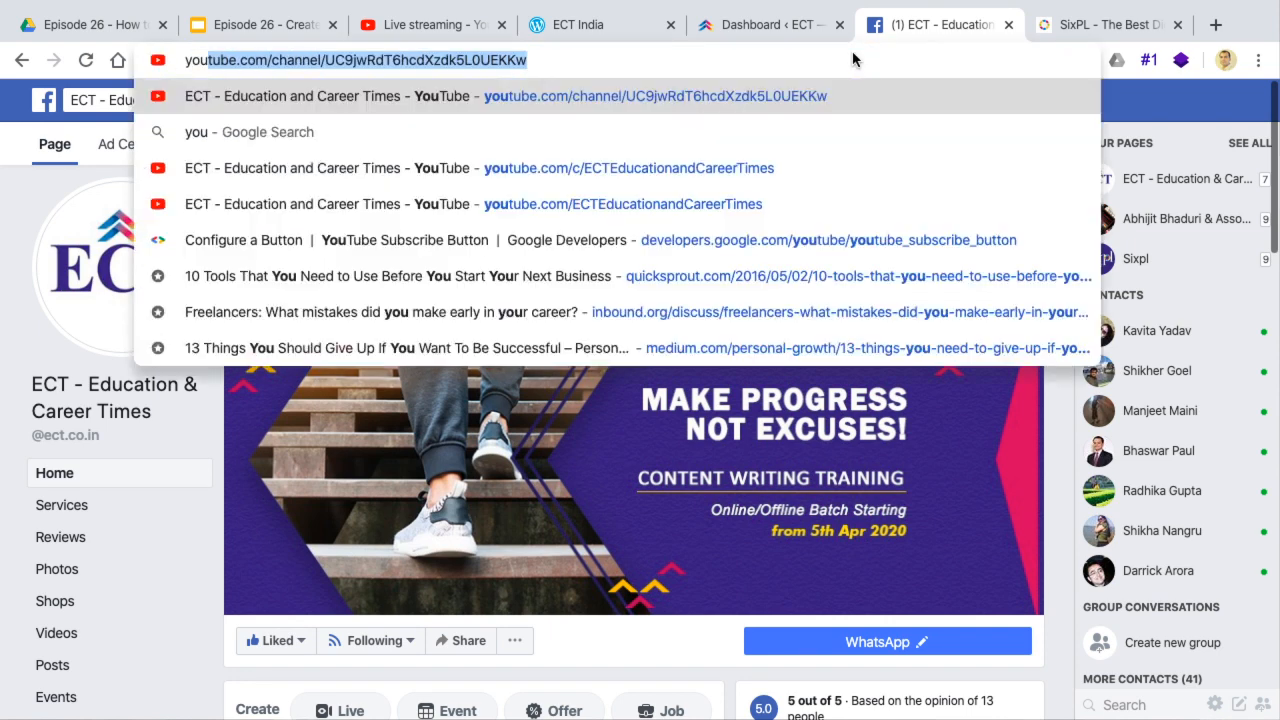
{"action": "key", "text": "Down"}
{"action": "key", "text": "Down"}
{"action": "key", "text": "Down"}
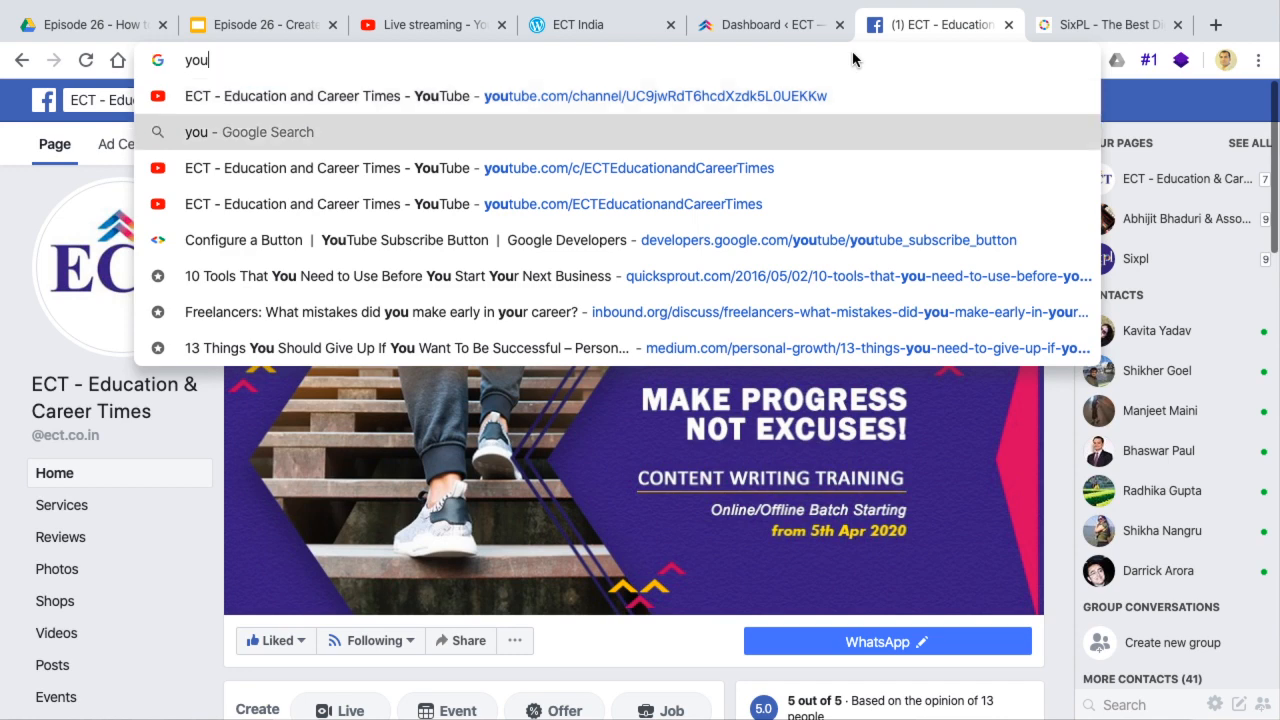
{"action": "key", "text": "Return"}
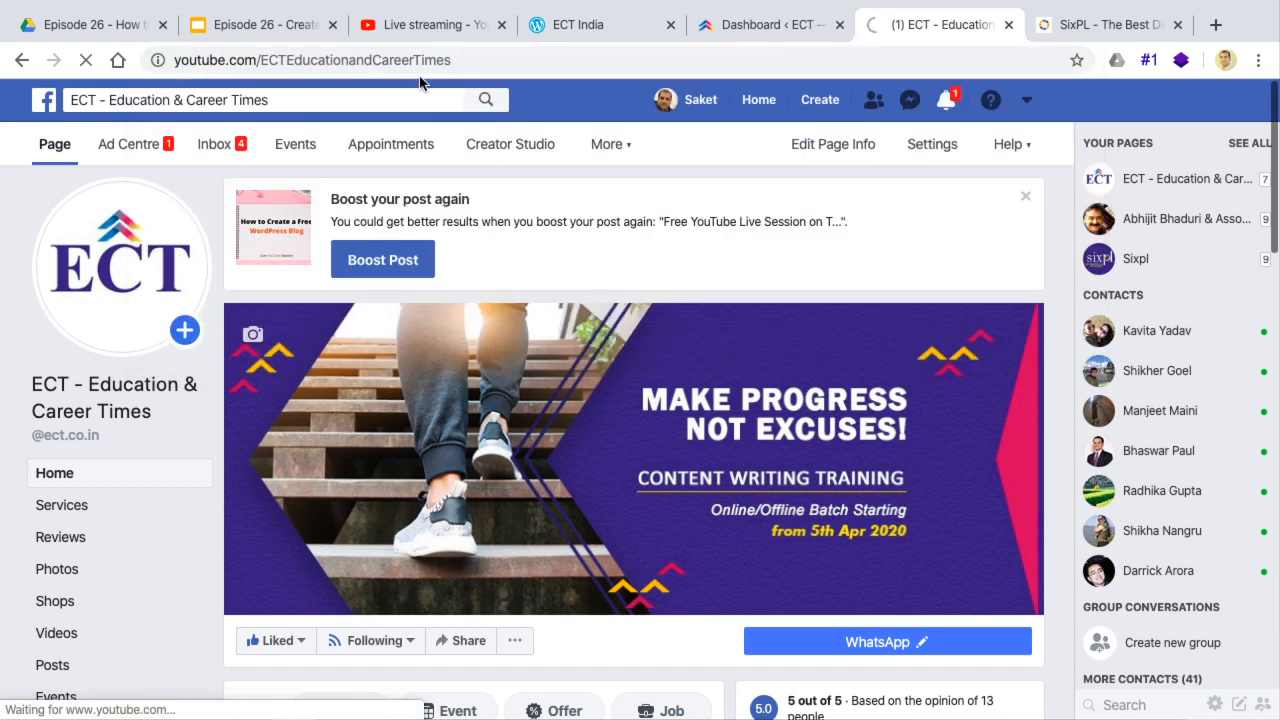
{"action": "left_click", "coordinate": [411, 55]}
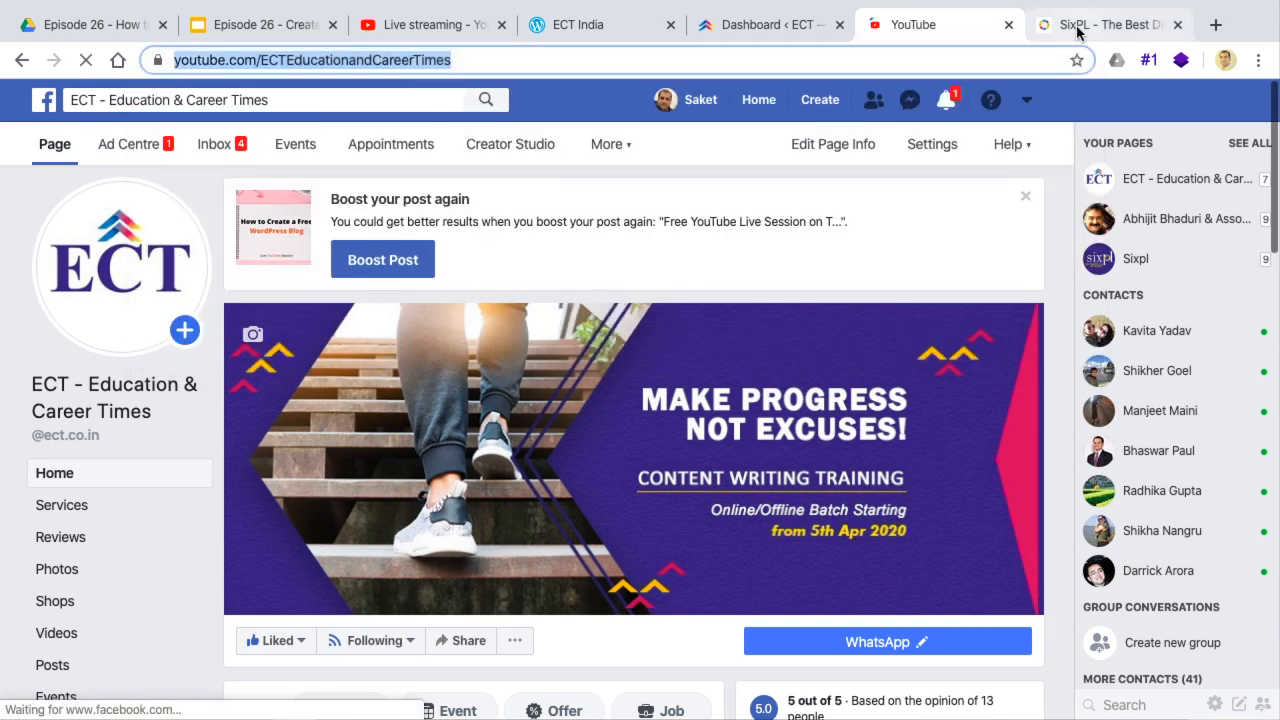
{"action": "left_click", "coordinate": [1009, 25]}
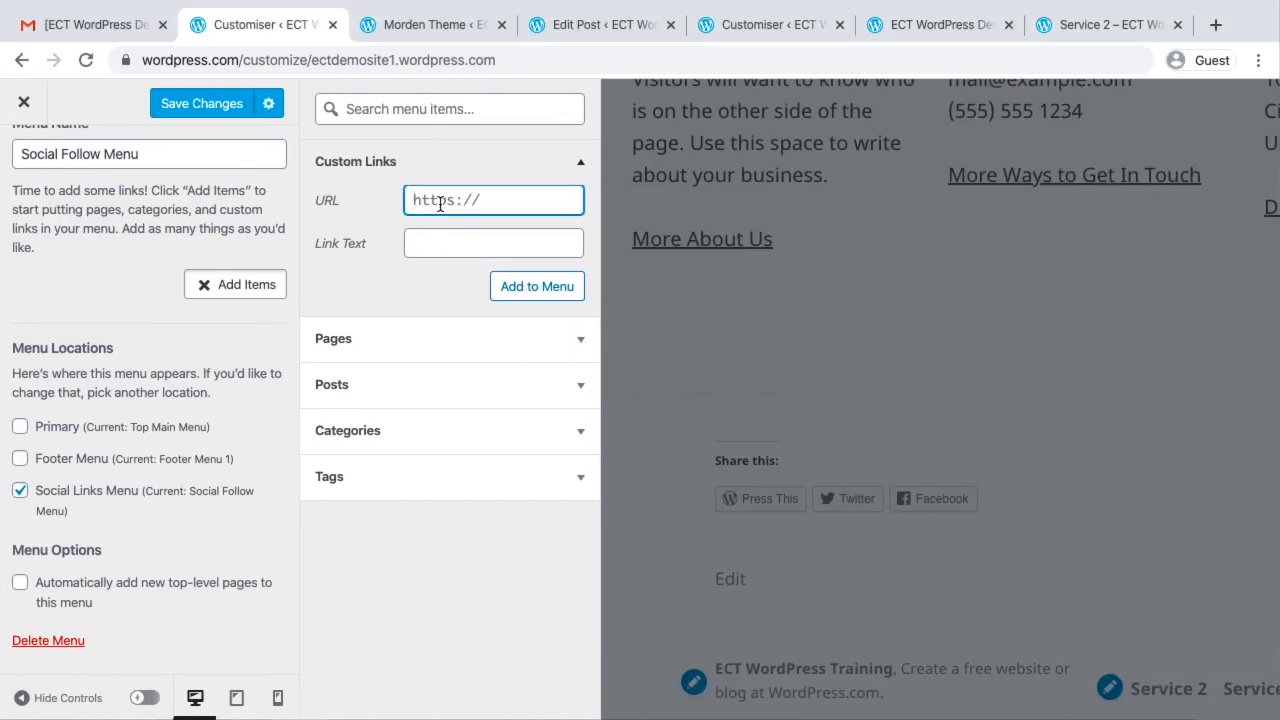
Back in the customiser, add the copied YouTube address as a custom link with the text YouTube, and save the menu
{"action": "key", "text": "super+v"}
{"action": "left_click", "coordinate": [441, 238]}
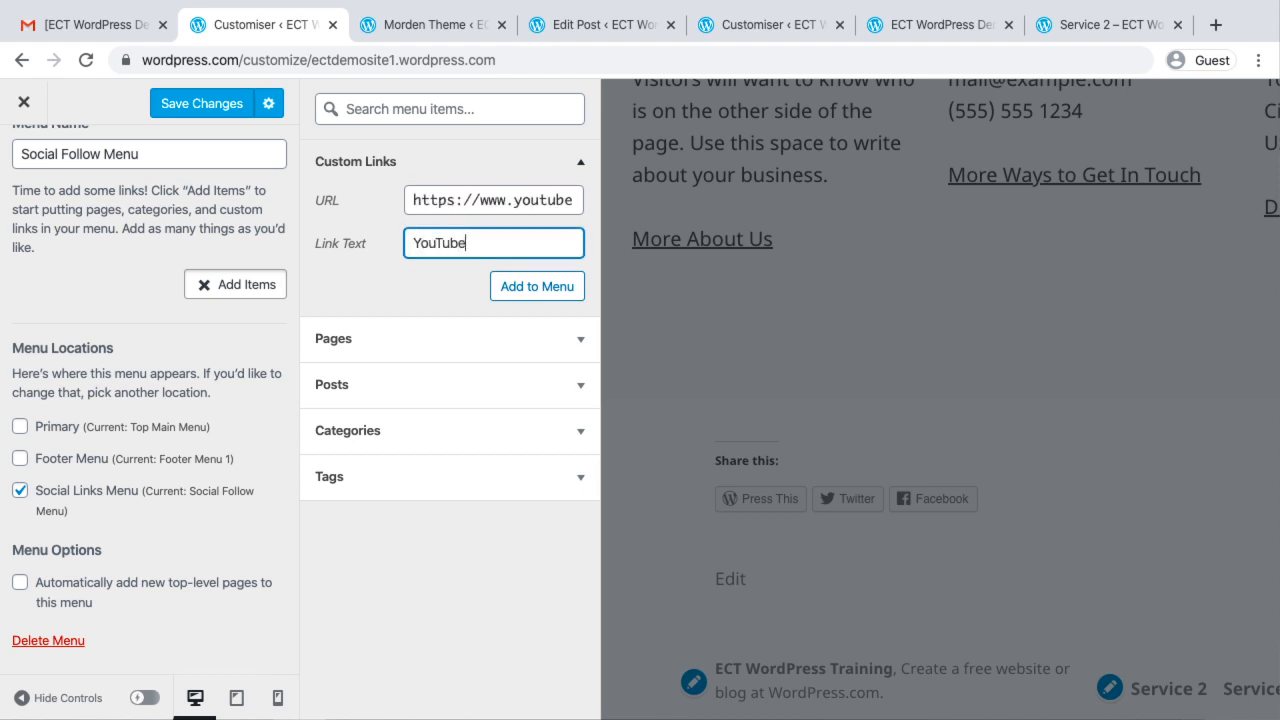
{"action": "left_click", "coordinate": [530, 292]}
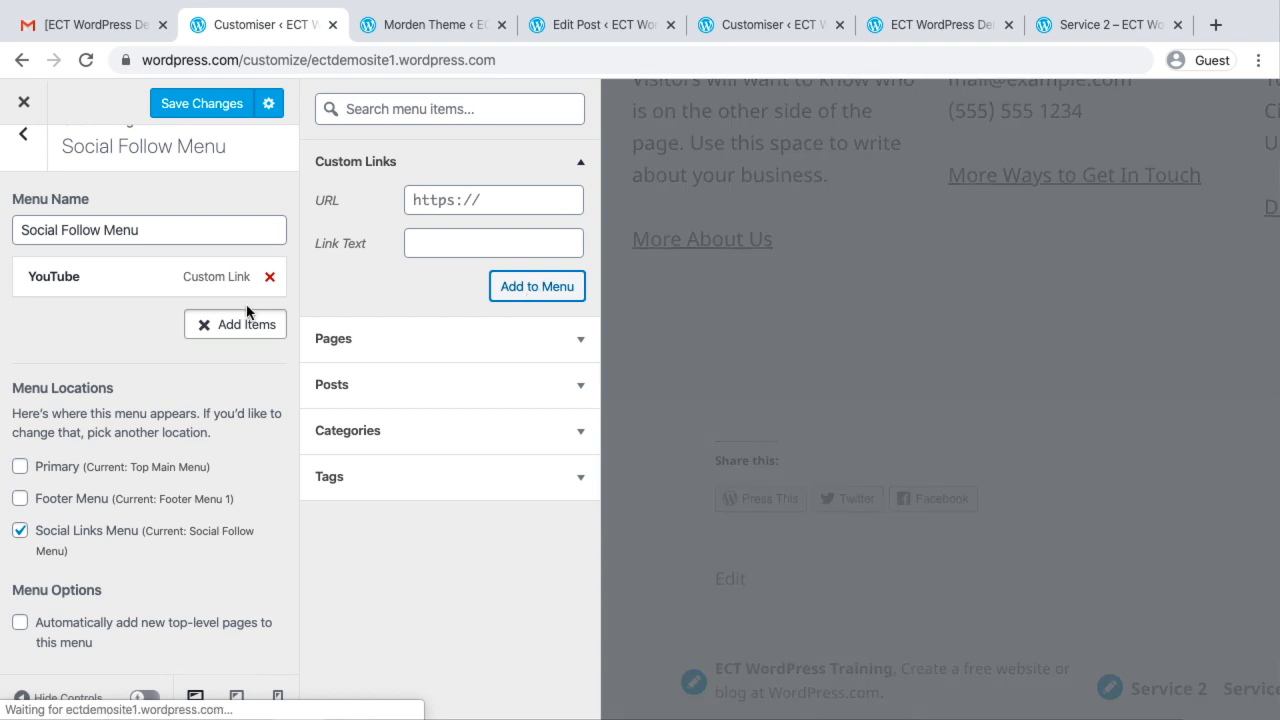
{"action": "left_click", "coordinate": [203, 108]}
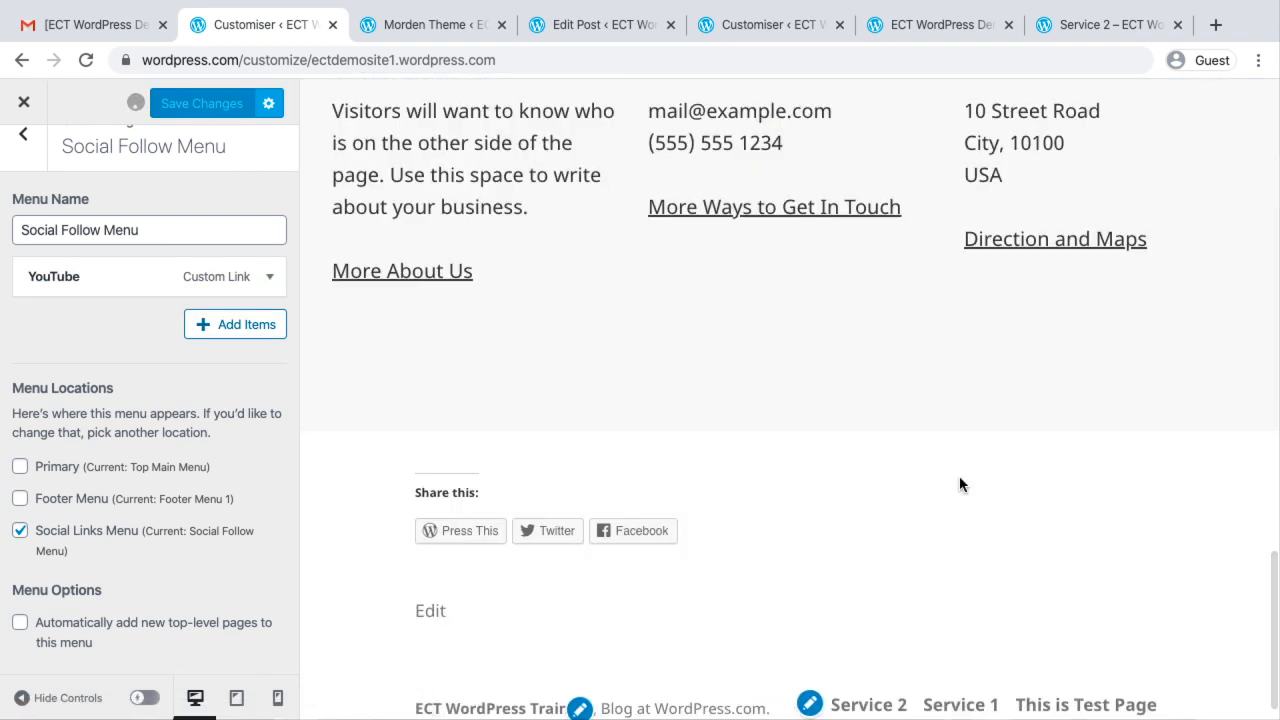
Check the homepage preview's footer and header for the social link, and close the customiser
{"action": "scroll", "coordinate": [959, 484], "scroll_direction": "down", "scroll_amount": 1}
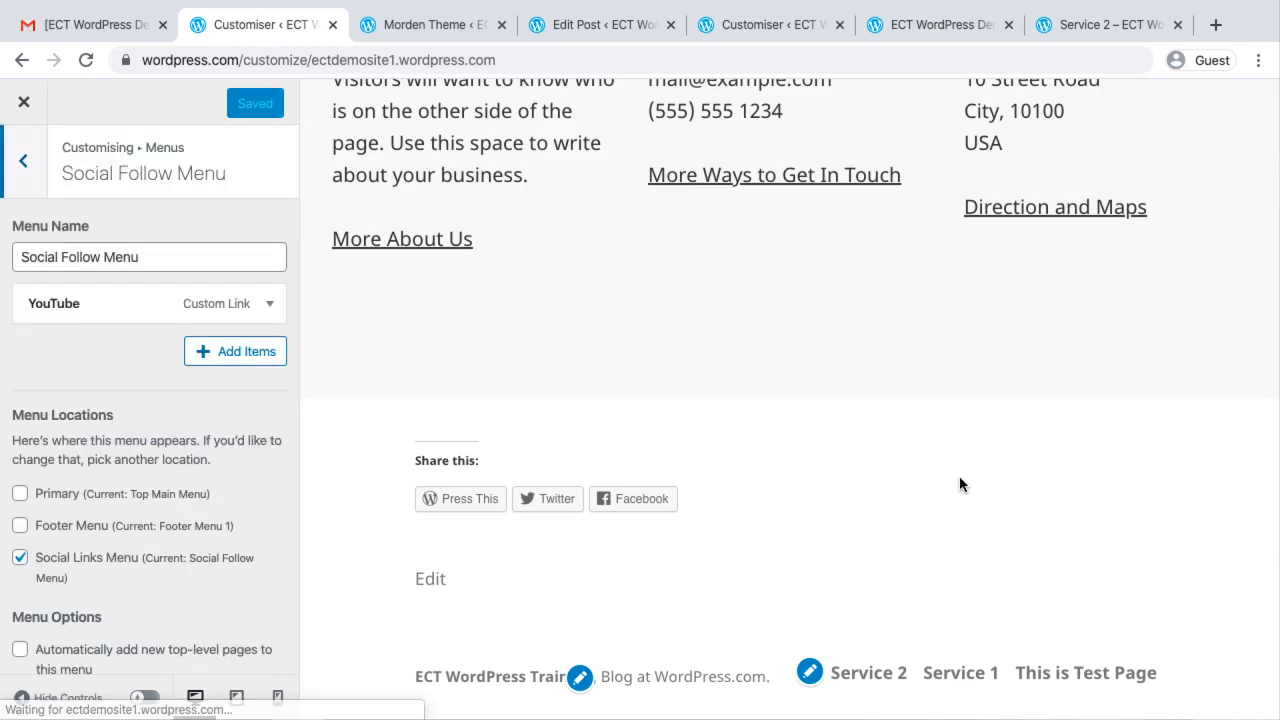
{"action": "scroll", "coordinate": [959, 477], "scroll_direction": "up", "scroll_amount": 3}
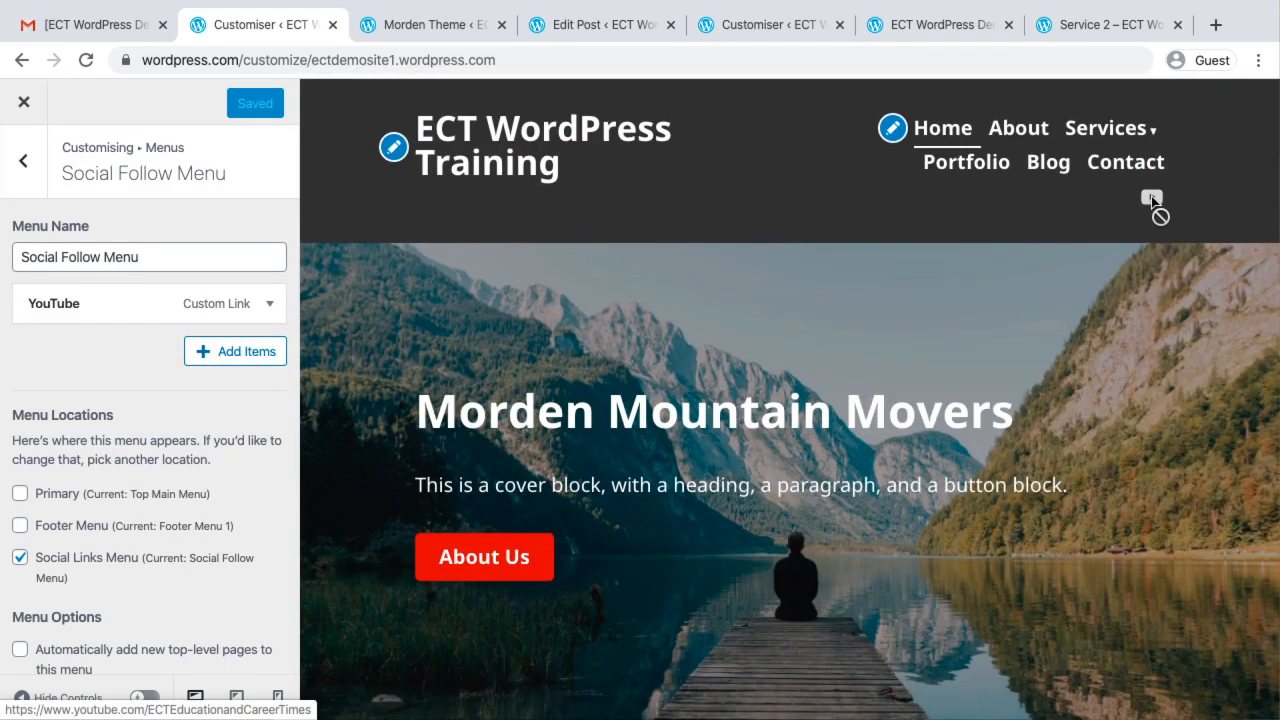
{"action": "left_click", "coordinate": [23, 164]}
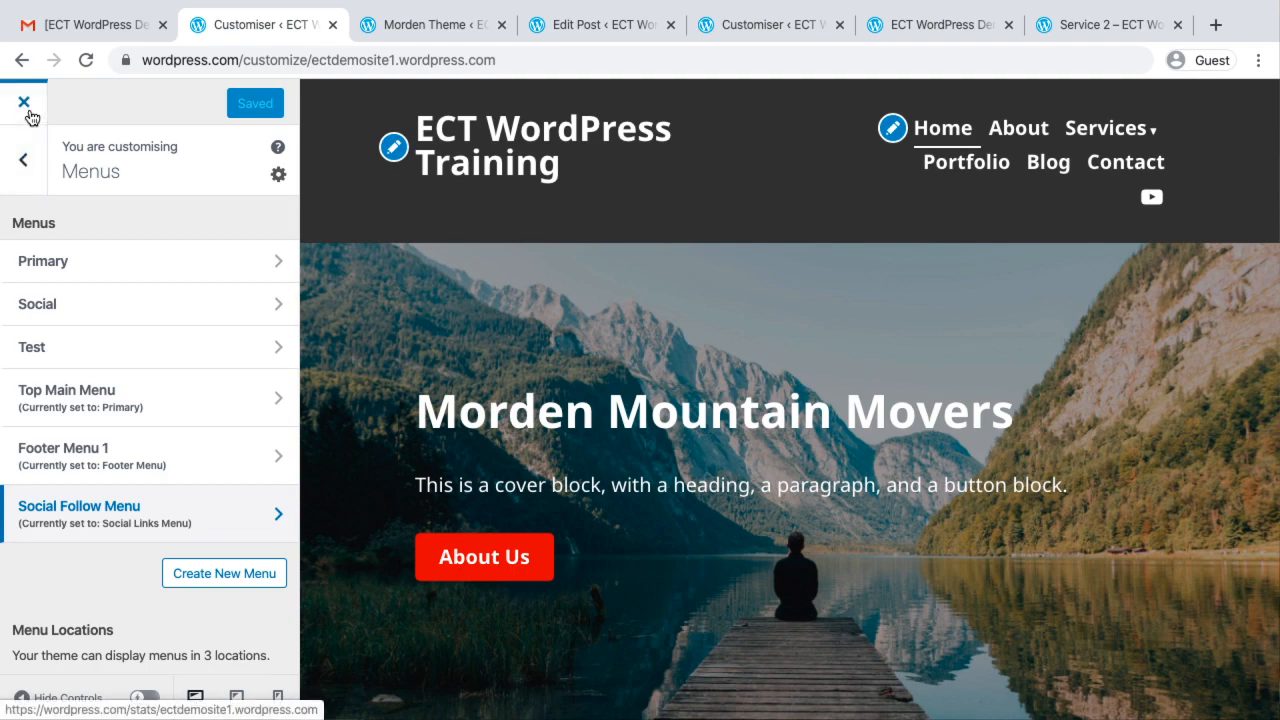
{"action": "left_click", "coordinate": [28, 113]}
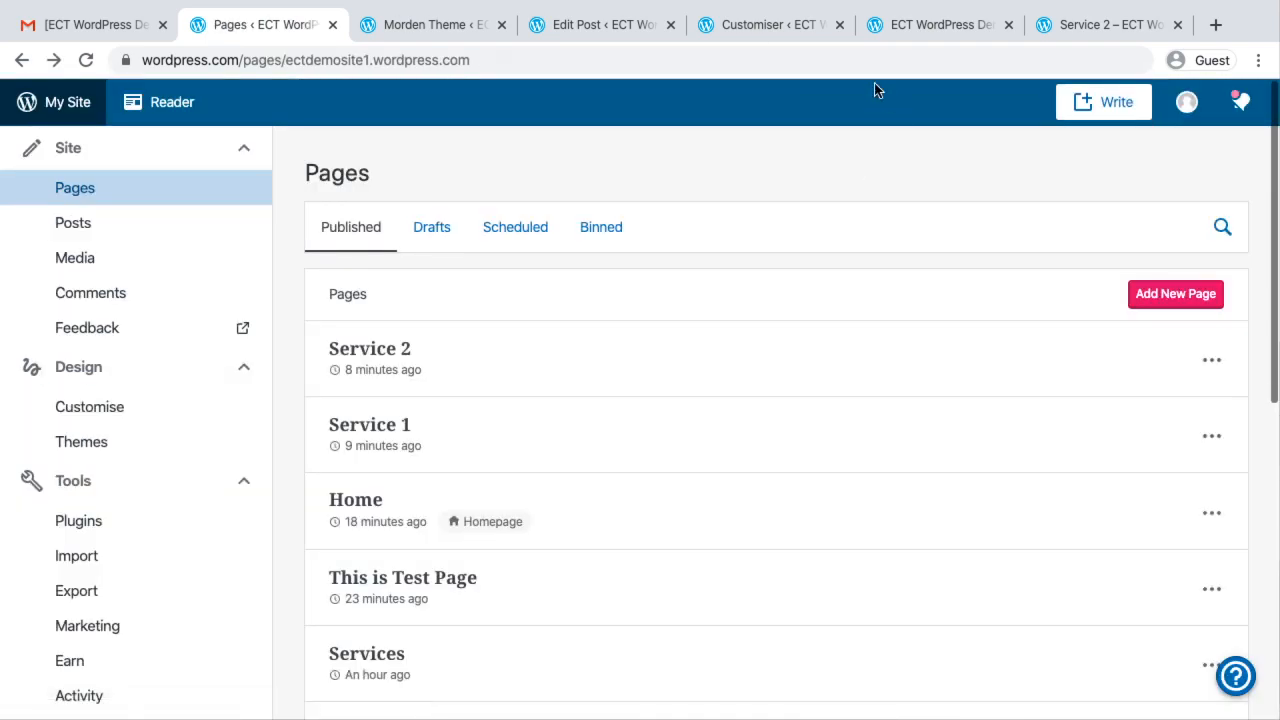
Bring up the ecttestsite customiser, and switch from the browser windows to OBS
{"action": "left_click", "coordinate": [776, 21]}
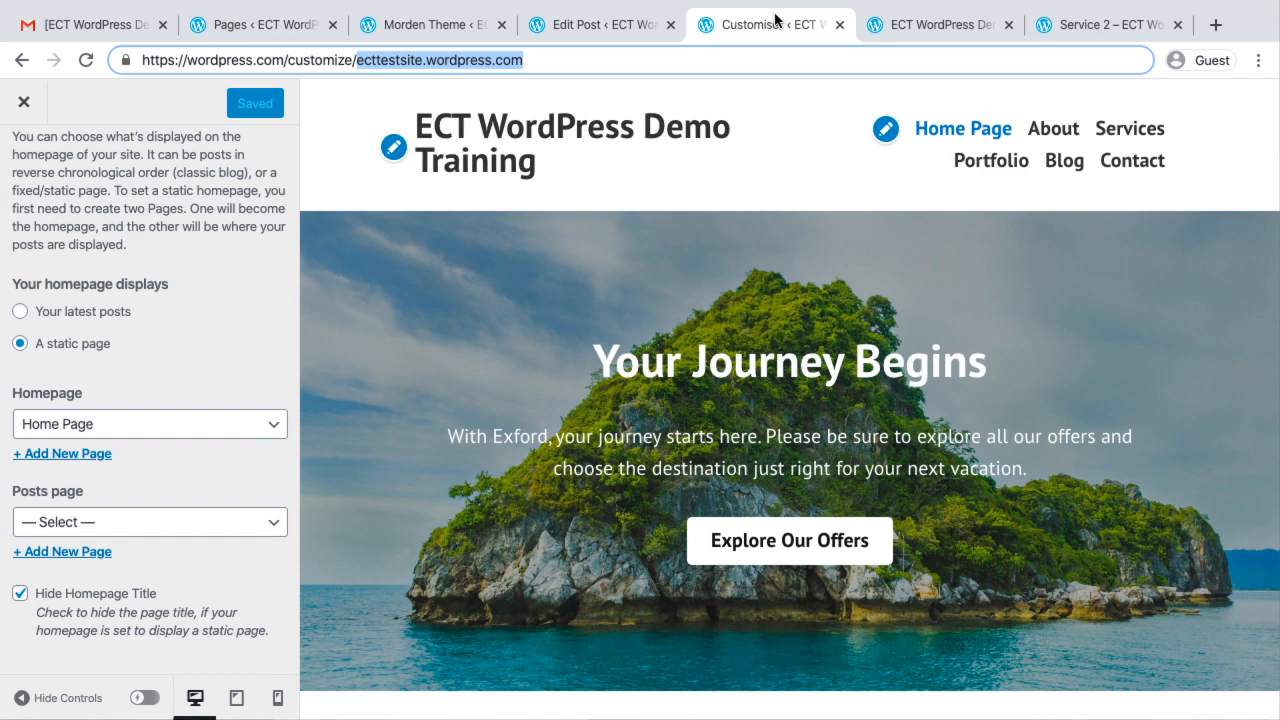
{"action": "key", "text": "ctrl+Left"}
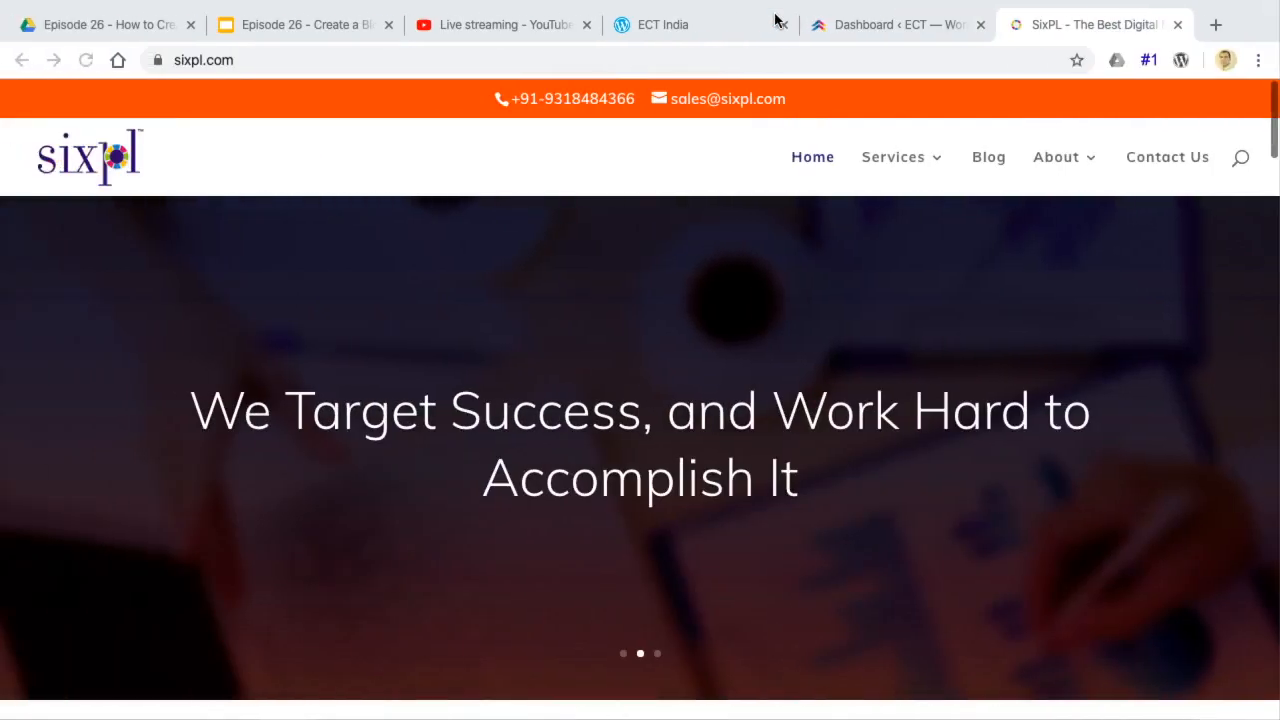
{"action": "key", "text": "ctrl+Left"}
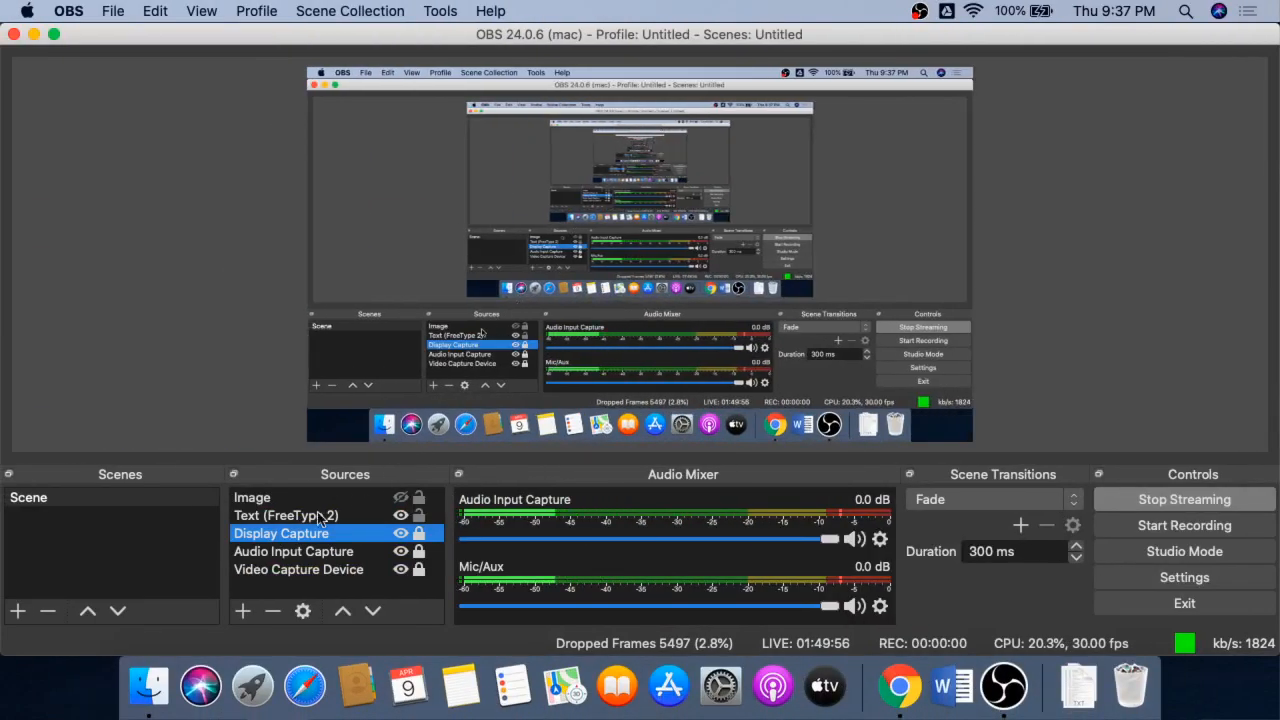